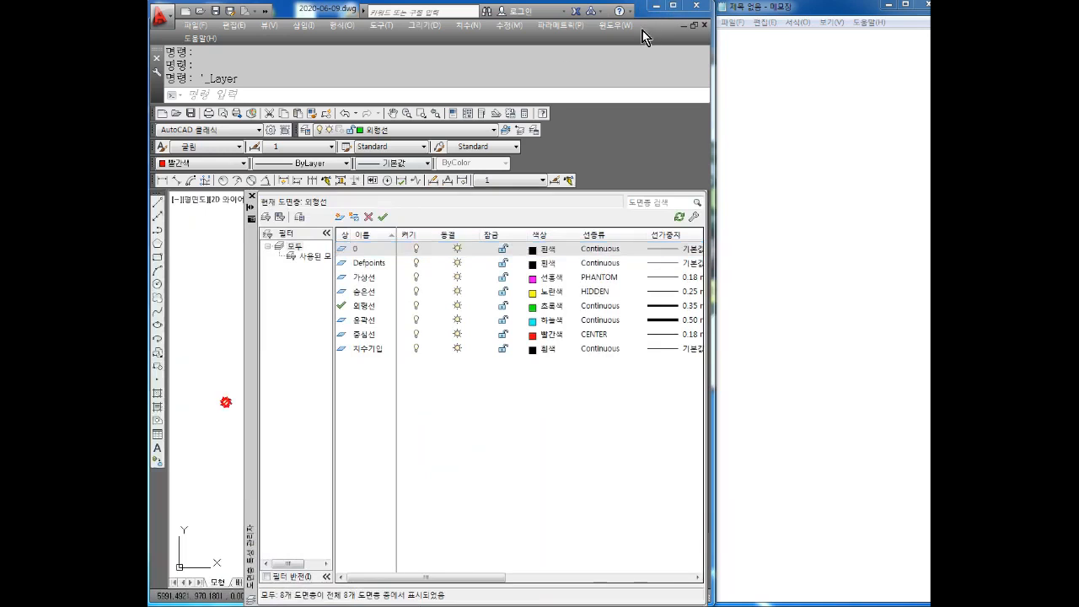
Maximize the drawing window, widen the layer manager to show plot settings, and turn off plotting for layers 가상선, 숨은선 and 외형선
{"action": "left_click", "coordinate": [674, 7]}
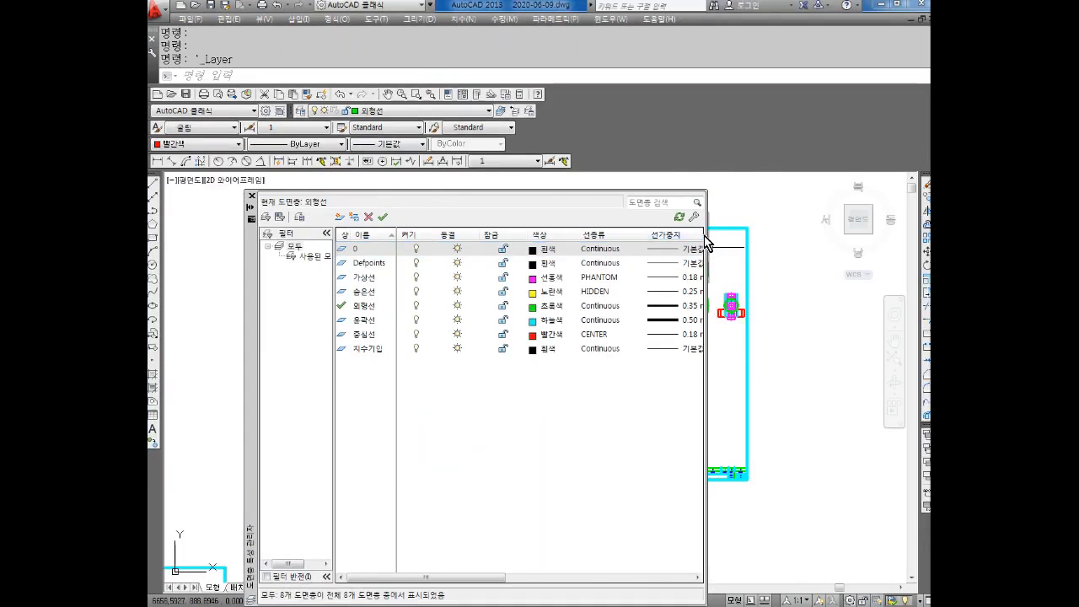
{"action": "left_click_drag", "start_coordinate": [707, 236], "coordinate": [925, 236]}
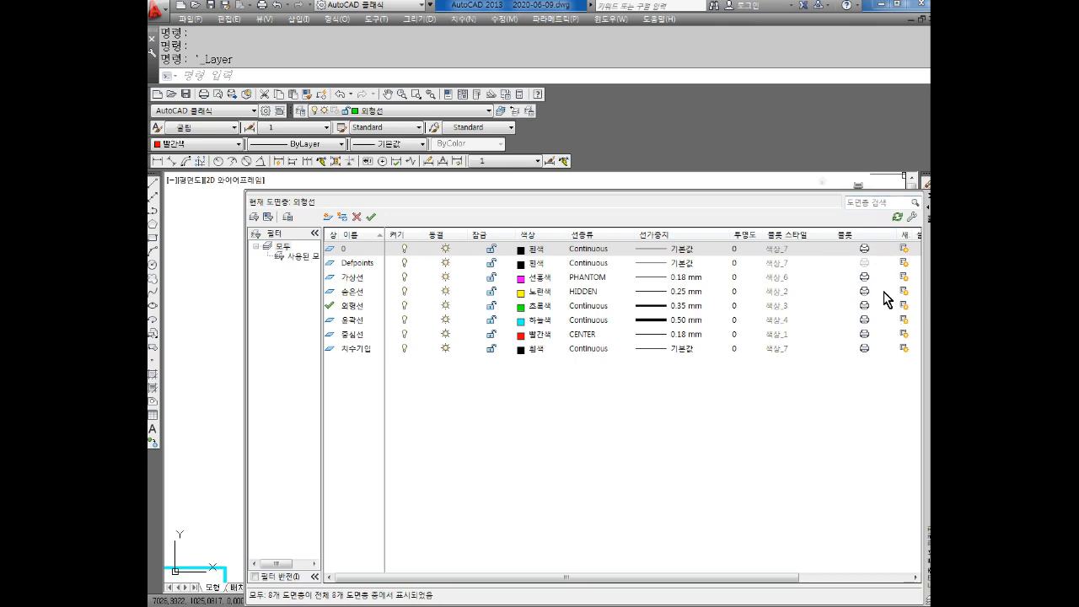
{"action": "left_click", "coordinate": [865, 278]}
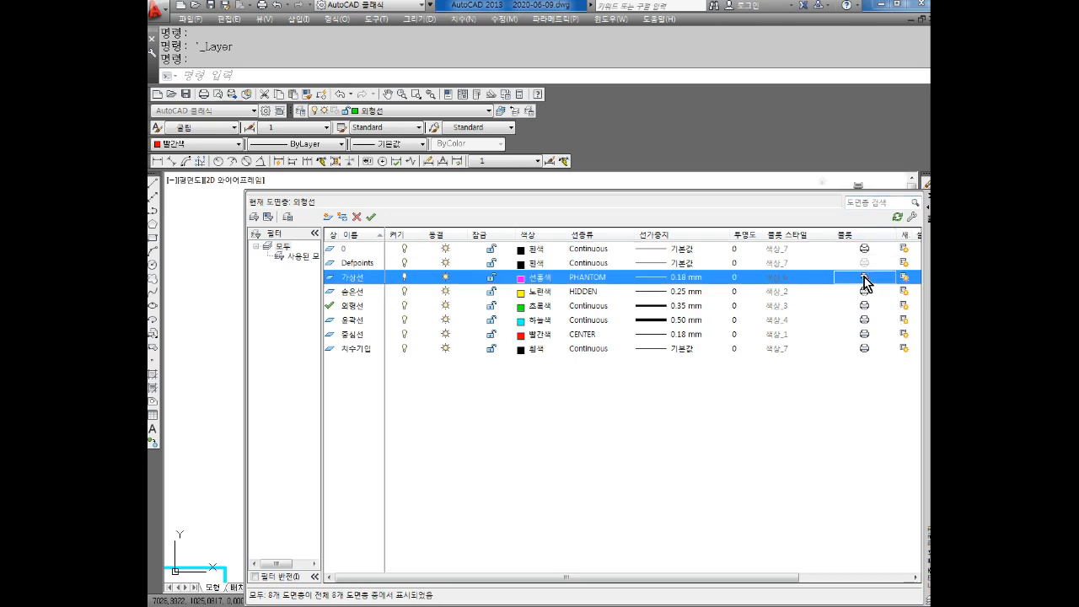
{"action": "left_click", "coordinate": [864, 292]}
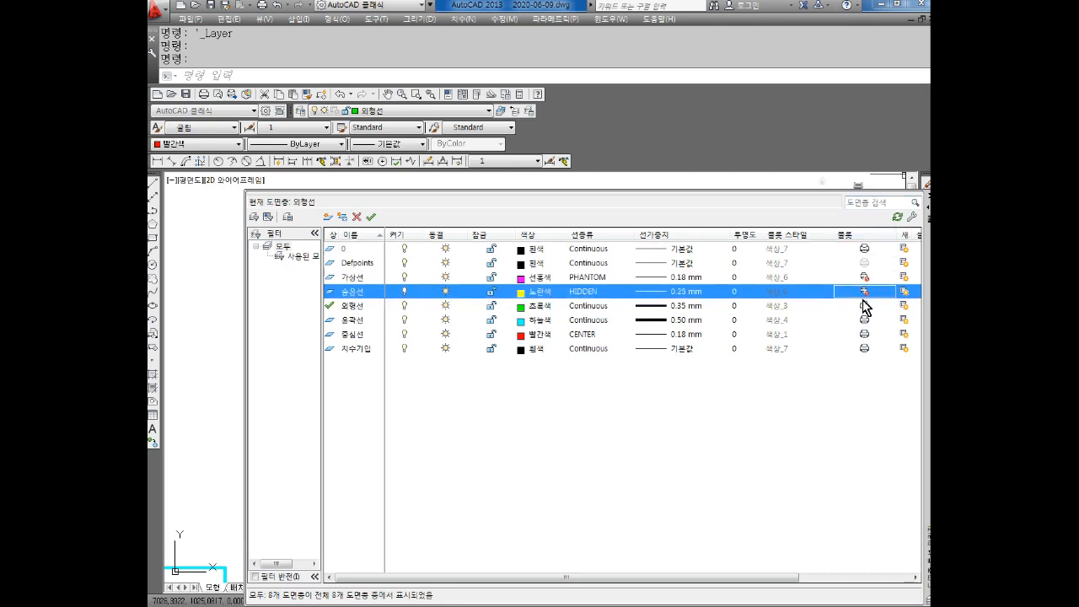
{"action": "left_click", "coordinate": [864, 306]}
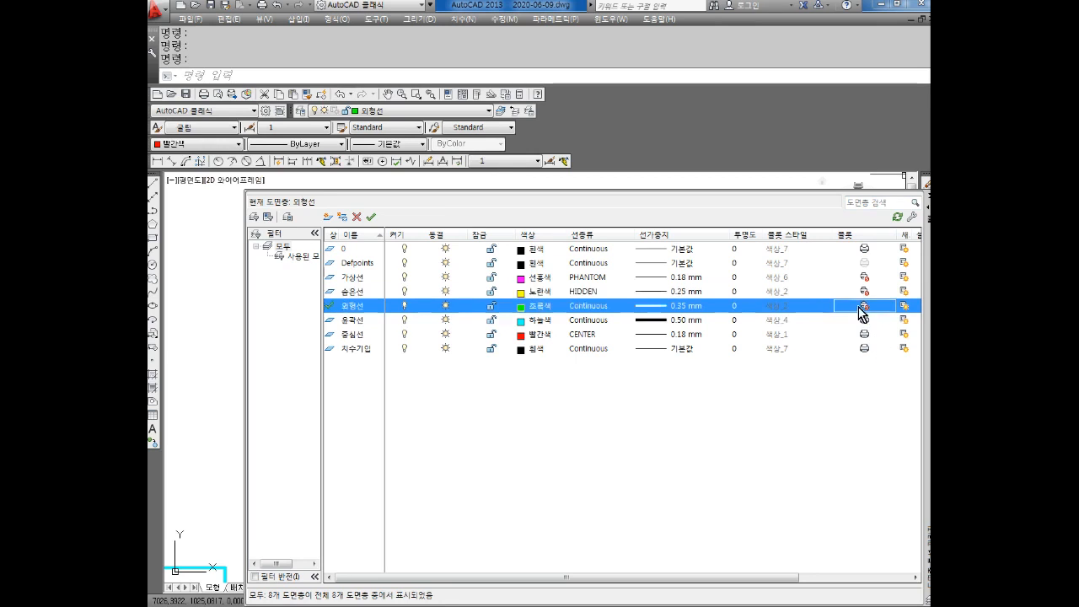
Try toggling plotting for individual layers and leave plotting enabled for 가상선, 숨은선, 외형선 and 윤곽선
{"action": "left_click", "coordinate": [865, 291]}
{"action": "left_click", "coordinate": [865, 277]}
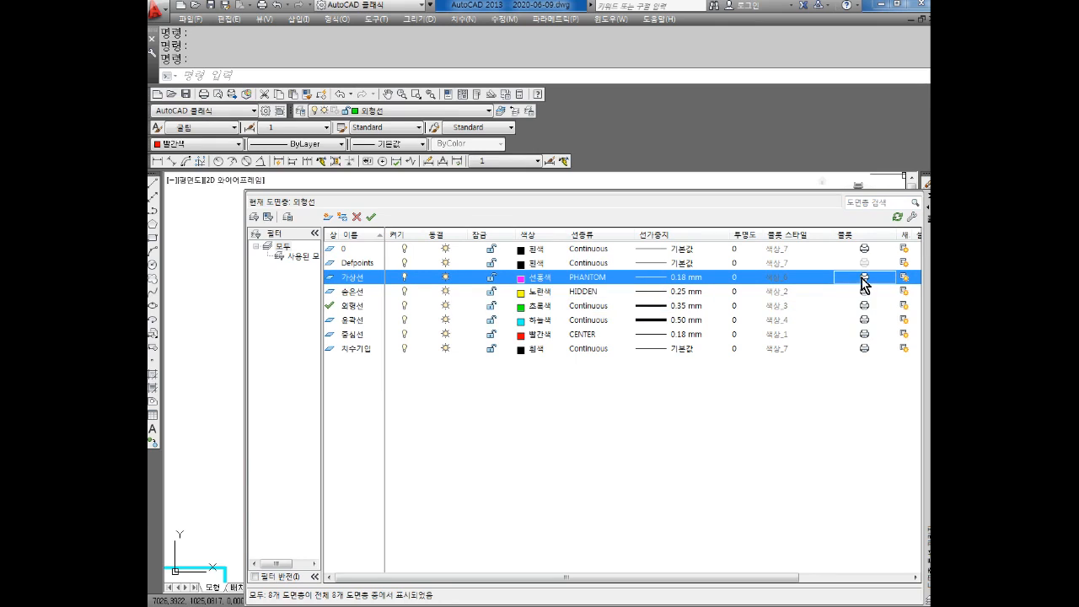
{"action": "left_click", "coordinate": [864, 291]}
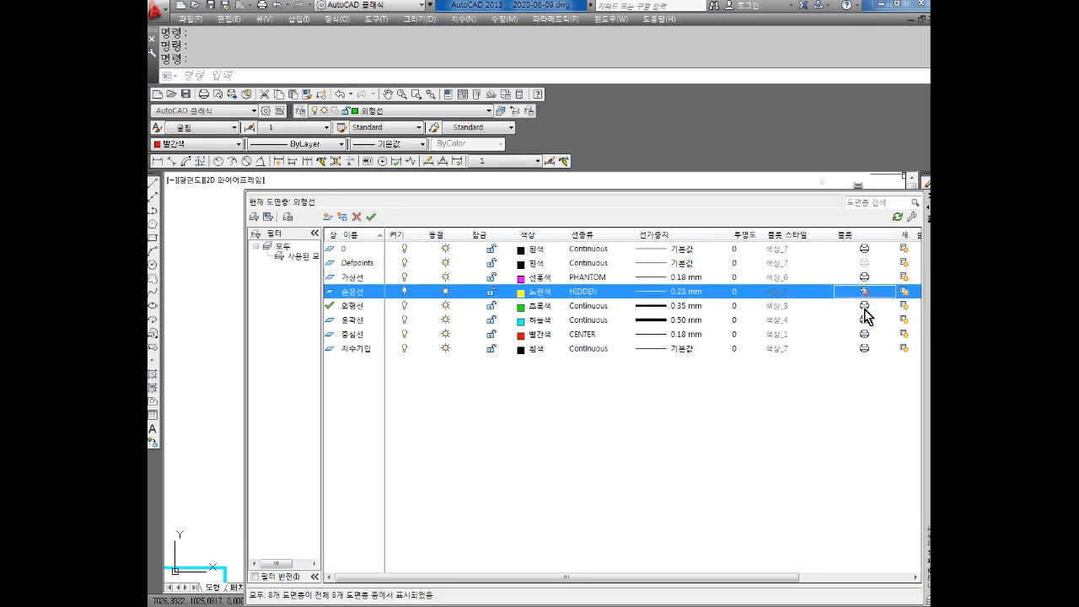
{"action": "left_click", "coordinate": [864, 307]}
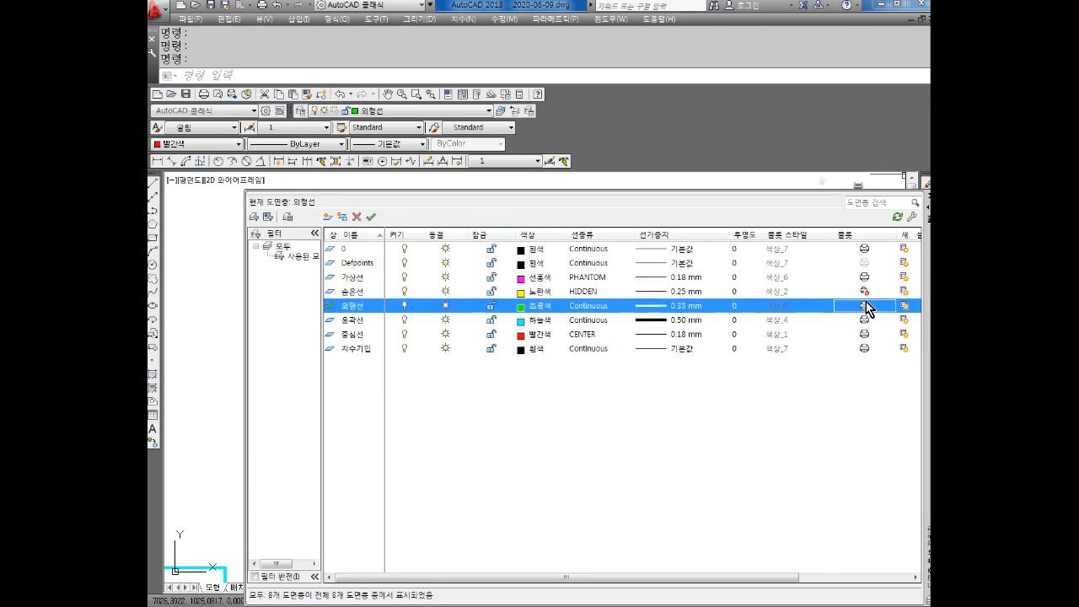
{"action": "left_click", "coordinate": [866, 293]}
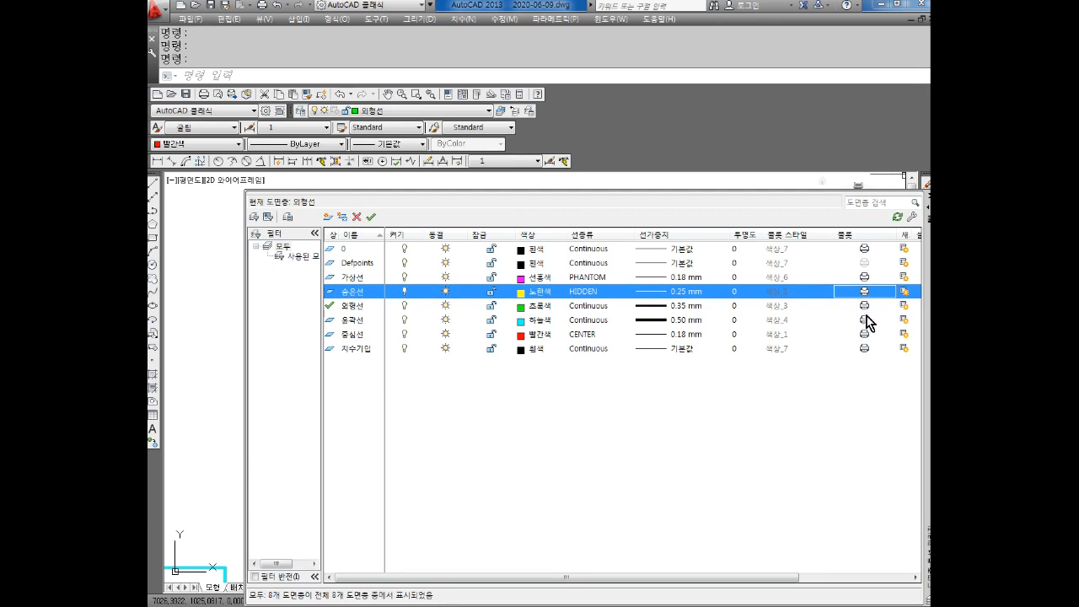
{"action": "left_click", "coordinate": [867, 308]}
{"action": "left_click", "coordinate": [867, 320]}
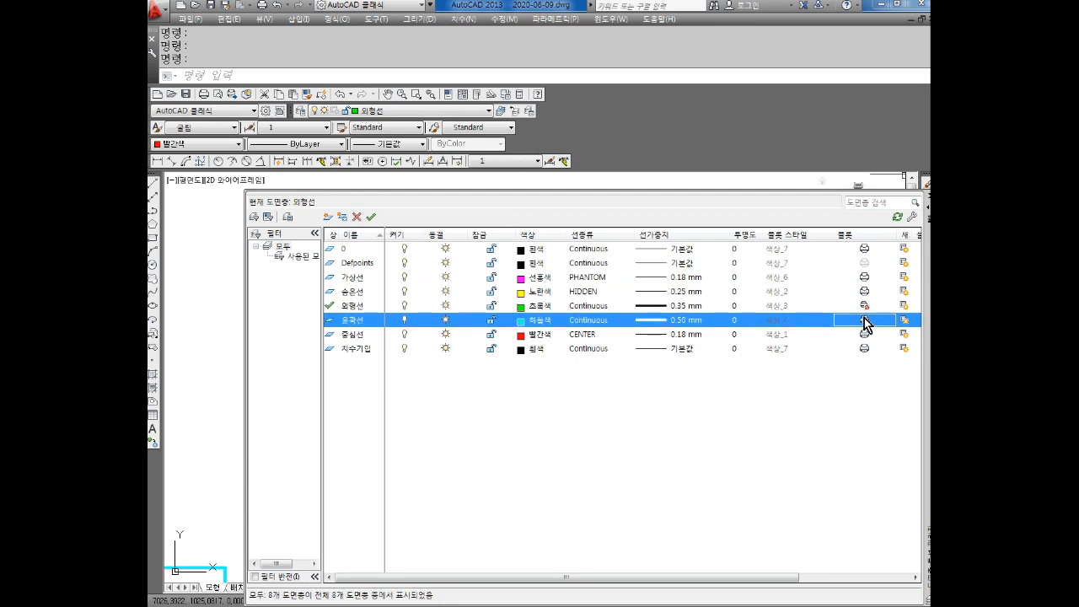
{"action": "left_click", "coordinate": [871, 310]}
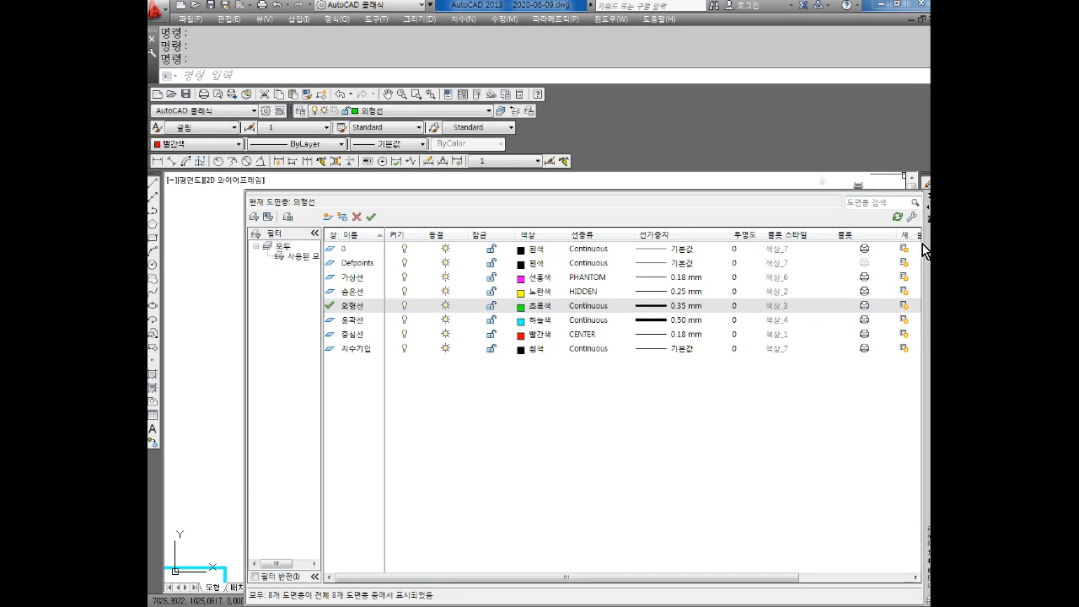
Close the layer manager, reduce the drawing window to its smaller size, and write PLOT as the first line in Notepad
{"action": "left_click", "coordinate": [926, 197]}
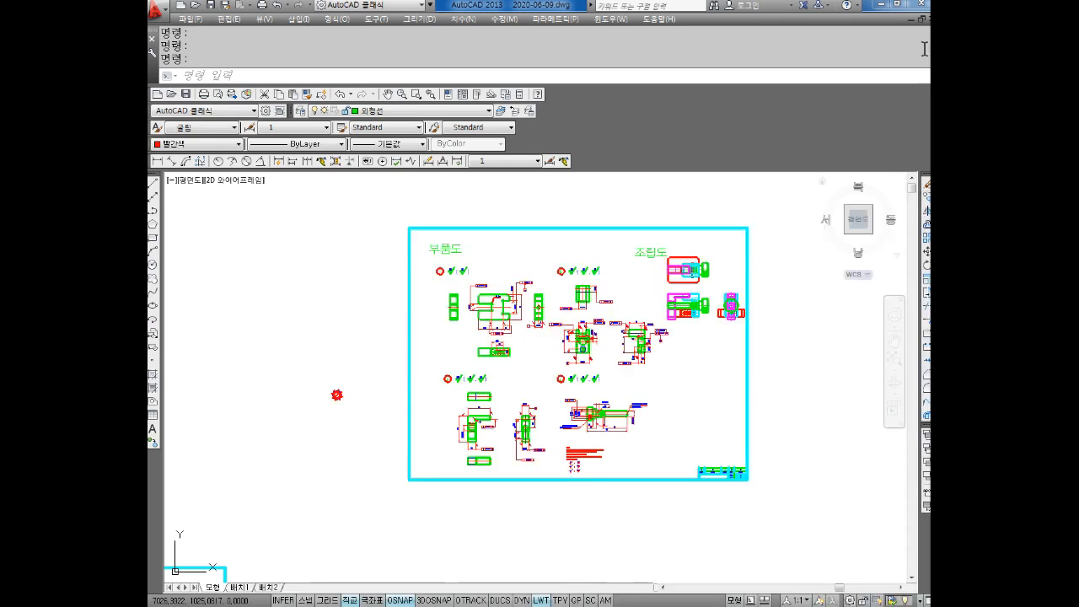
{"action": "left_click", "coordinate": [896, 4]}
{"action": "left_click", "coordinate": [768, 83]}
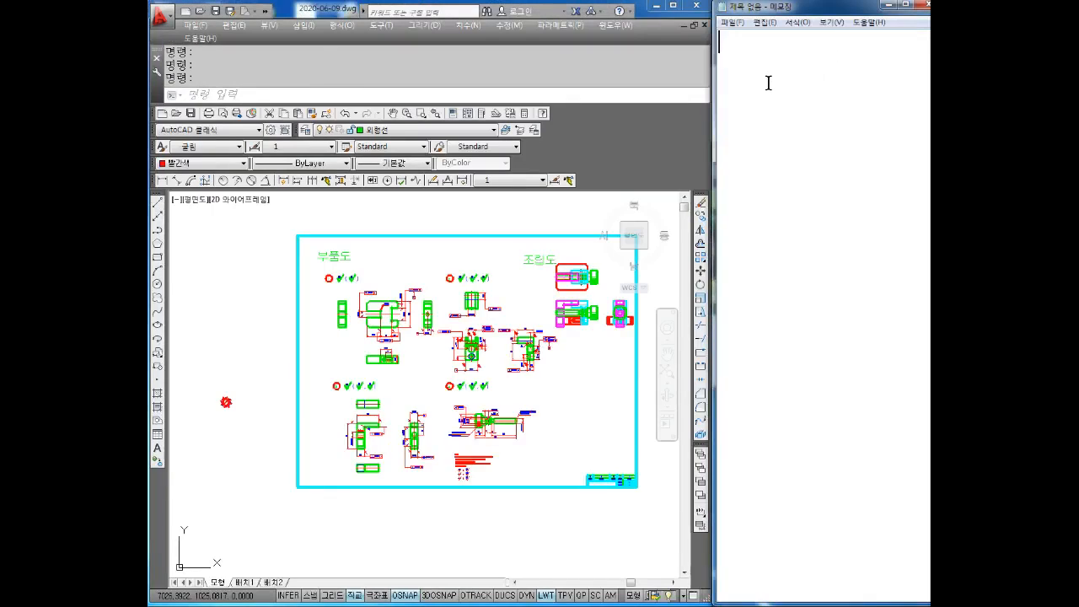
{"action": "type", "text": "PLOT"}
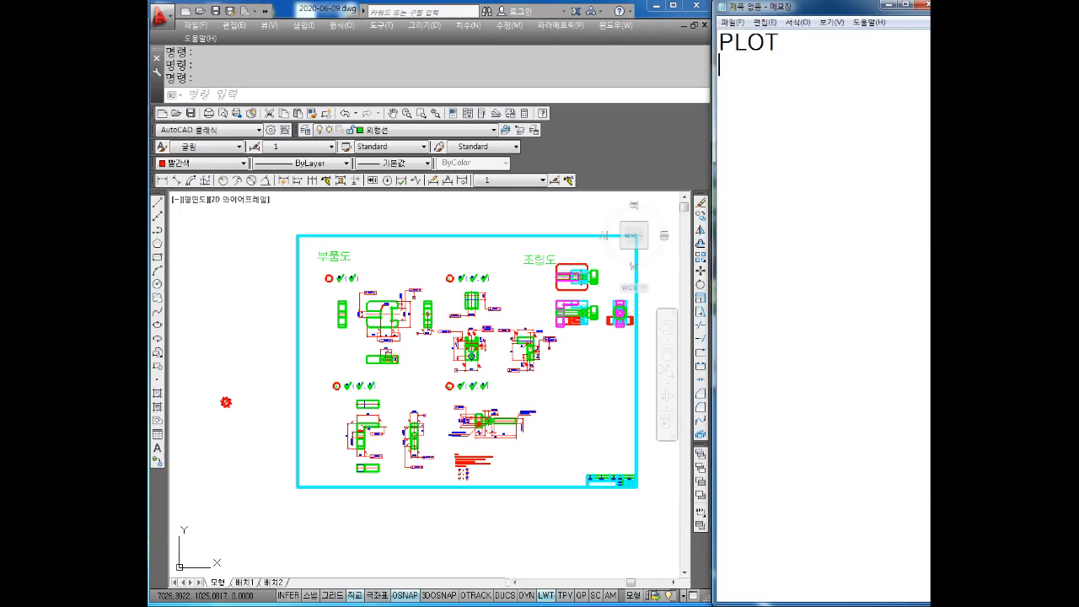
Switch to AutoCAD, run the PLOT command and choose DocuCentre-IV 3065 as the plotter
{"action": "left_click", "coordinate": [393, 254]}
{"action": "type", "text": "POPOT"}
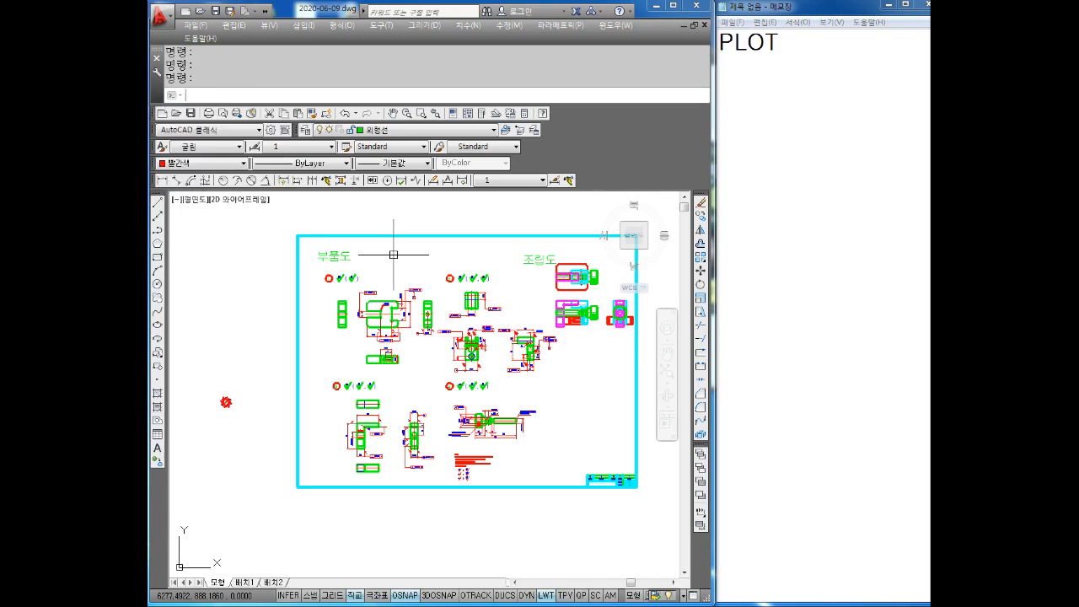
{"action": "type", "text": "T"}
{"action": "key", "text": "Return"}
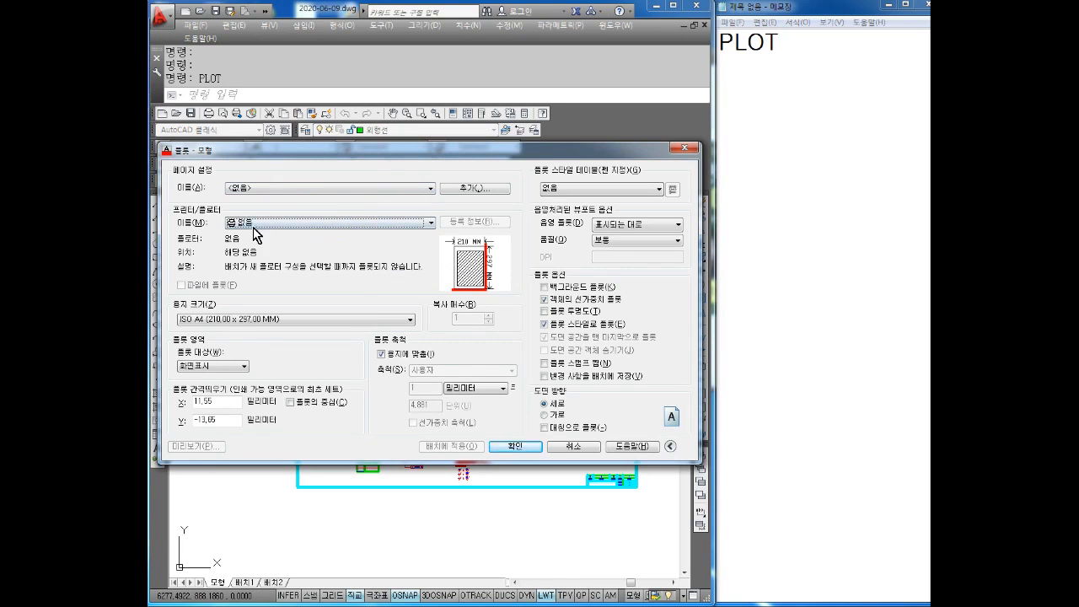
{"action": "left_click", "coordinate": [281, 230]}
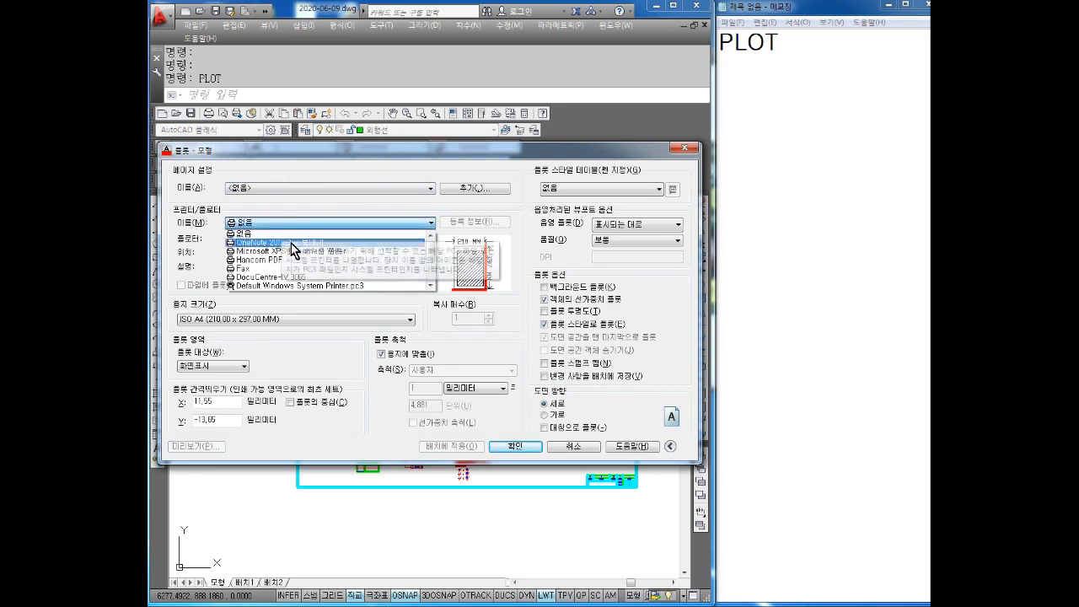
{"action": "left_click", "coordinate": [298, 278]}
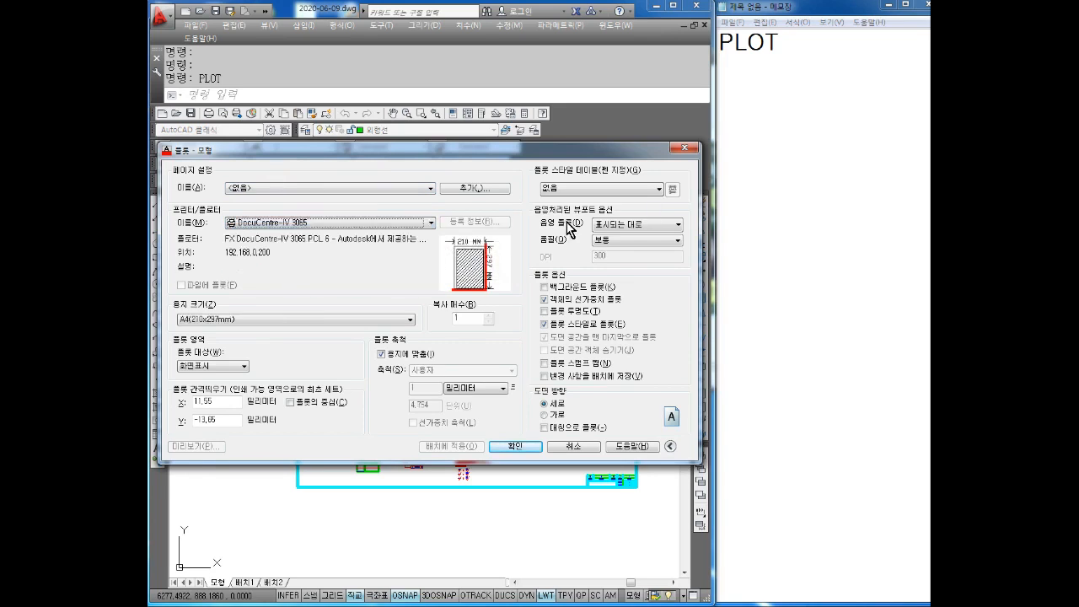
In Notepad, leave a blank line and add the lines "프린트" and "Docu Centre -IV 3065", widening the window to fit
{"action": "left_click", "coordinate": [734, 72]}
{"action": "key", "text": "Return"}
{"action": "type", "text": "프린트"}
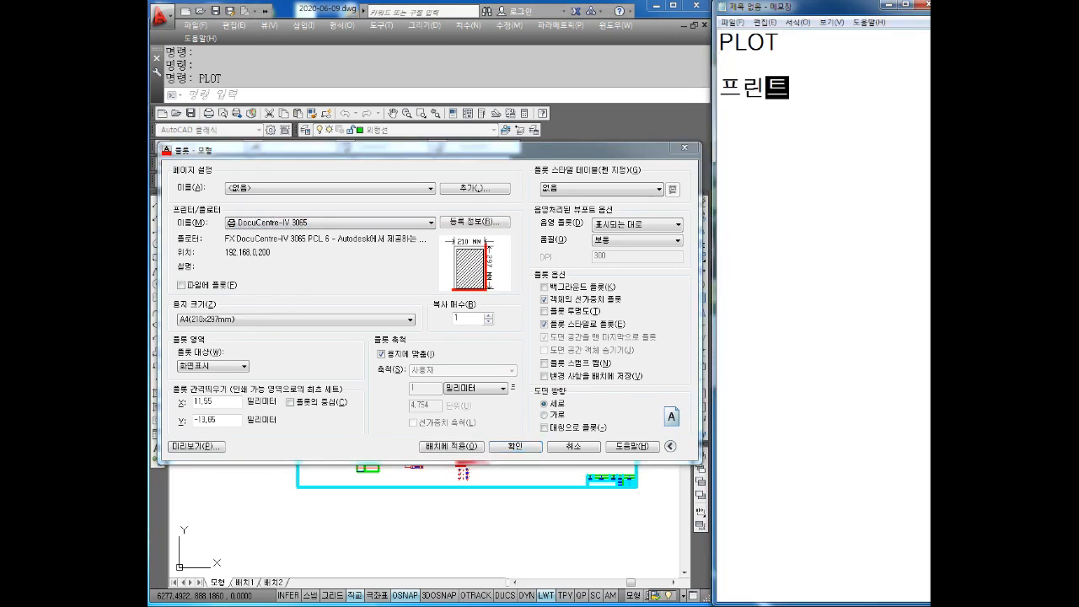
{"action": "key", "text": "Return"}
{"action": "type", "text": "Docu Centre -"}
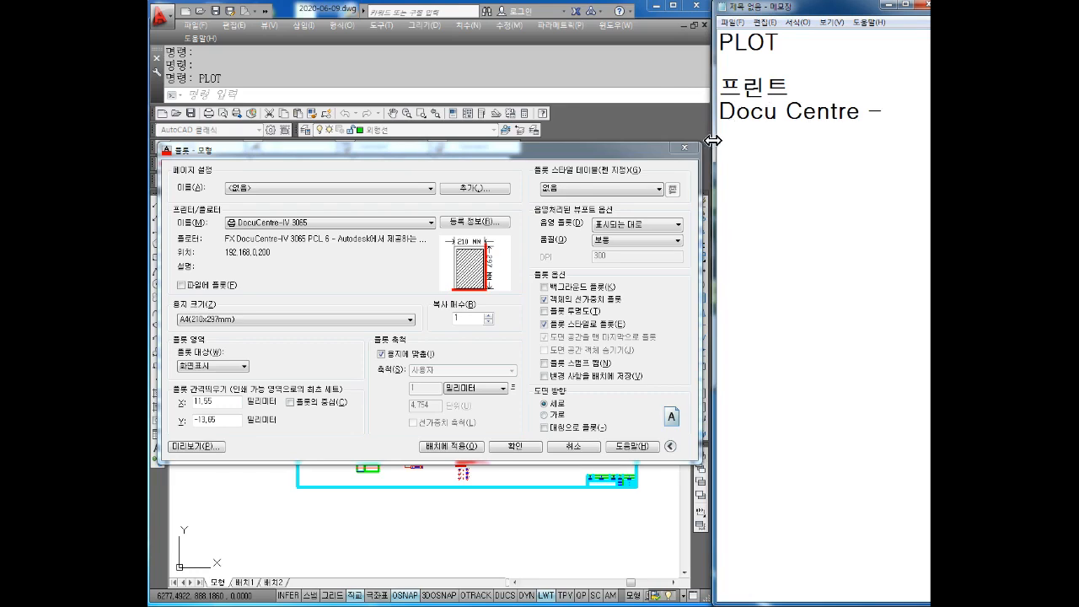
{"action": "left_click_drag", "start_coordinate": [714, 139], "coordinate": [617, 143]}
{"action": "type", "text": "ㅑ"}
{"action": "key", "text": "BackSpace"}
{"action": "type", "text": "iv"}
{"action": "key", "text": "BackSpace"}
{"action": "key", "text": "BackSpace"}
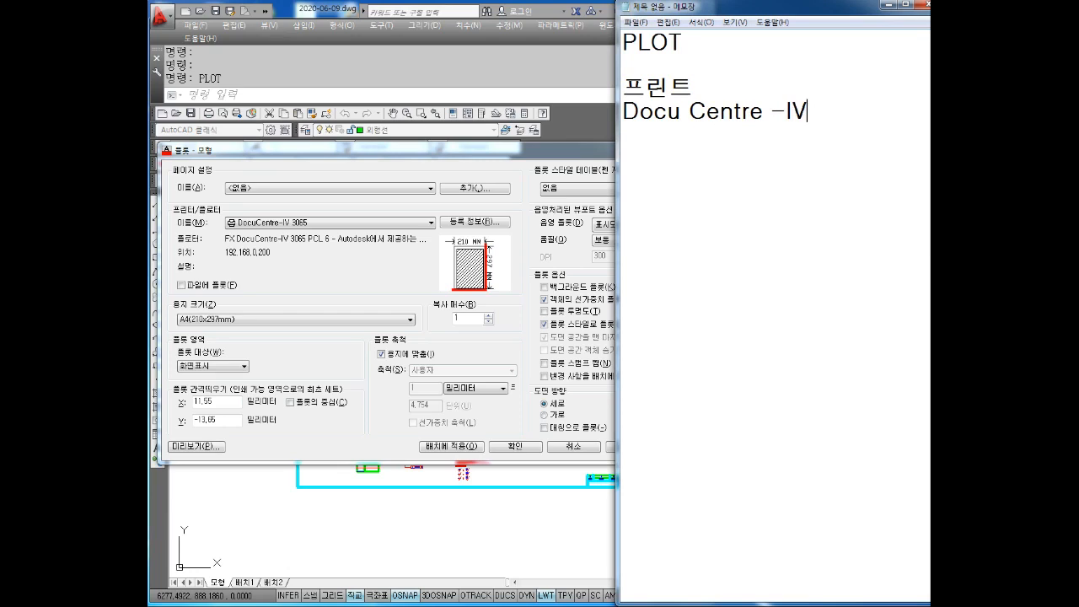
{"action": "type", "text": "IV 3065"}
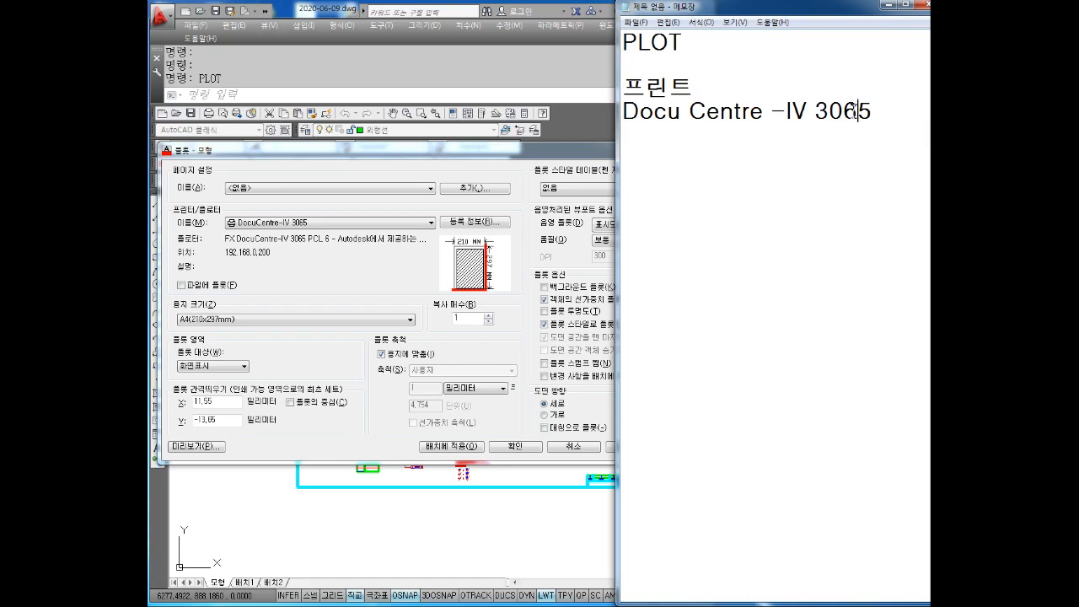
Add the note "용지크기 A3" below the printer name, separated by a blank line
{"action": "type", "text": "DYD"}
{"action": "key", "text": "BackSpace"}
{"action": "key", "text": "BackSpace"}
{"action": "key", "text": "BackSpace"}
{"action": "type", "text": "DYD"}
{"action": "key", "text": "BackSpace"}
{"action": "key", "text": "BackSpace"}
{"action": "key", "text": "BackSpace"}
{"action": "key", "text": "BackSpace"}
{"action": "type", "text": "용지크기 A3"}
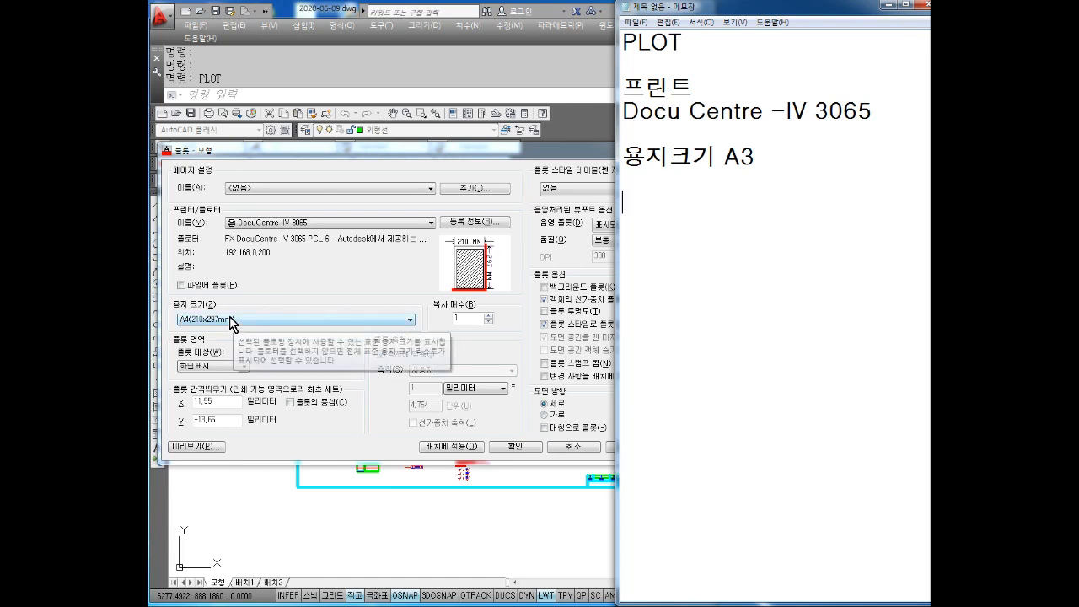
Narrow the Notepad window and set the plotter to DocuCentre-IV 3065 in AutoCAD's plot settings
{"action": "left_click_drag", "start_coordinate": [617, 261], "coordinate": [622, 261]}
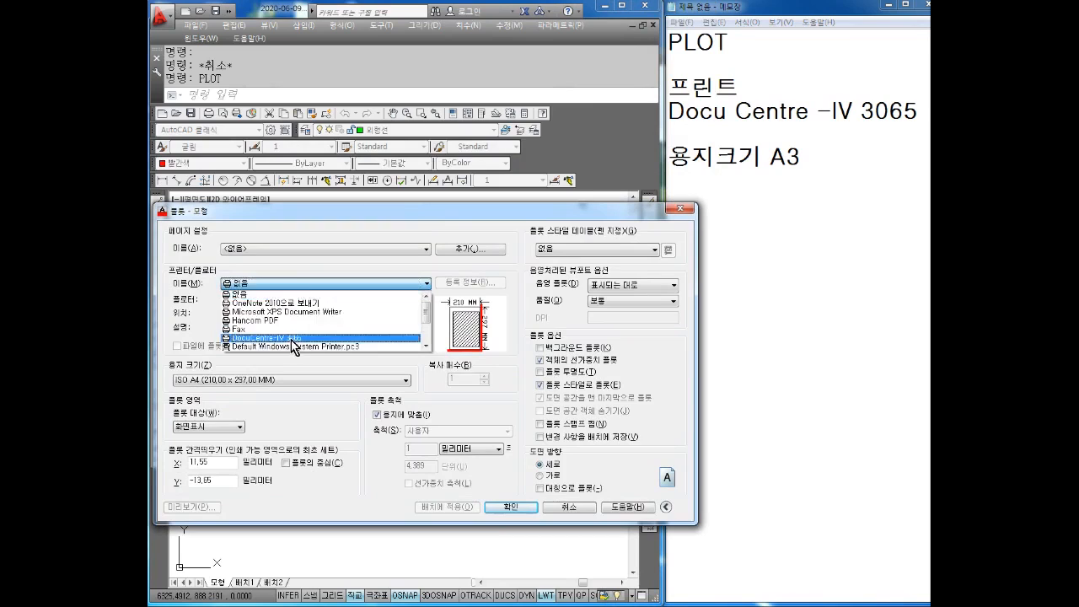
{"action": "left_click", "coordinate": [291, 341]}
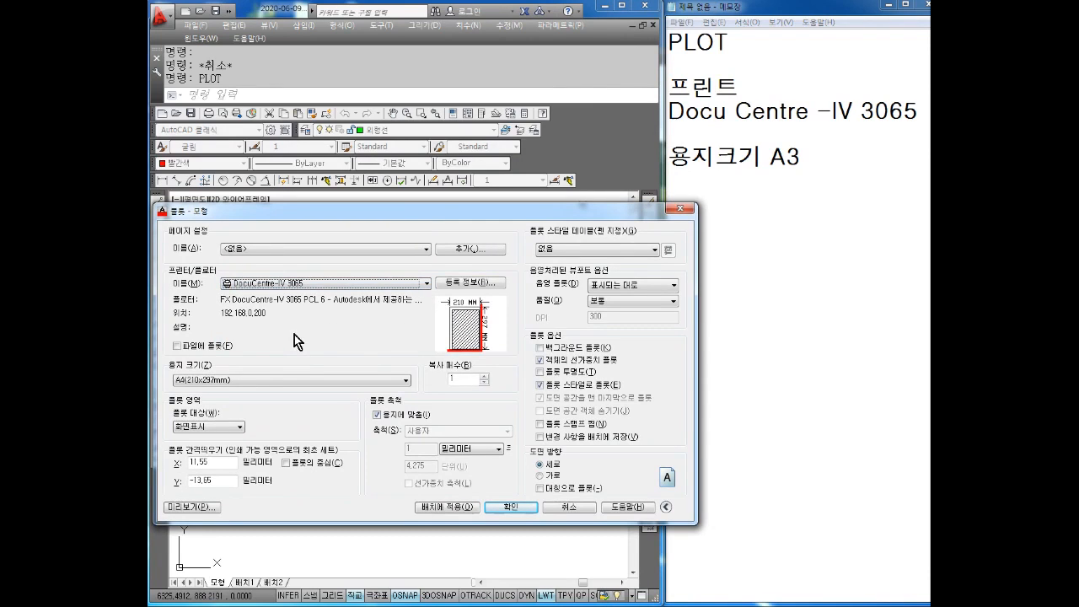
{"action": "left_click", "coordinate": [291, 285]}
{"action": "left_click", "coordinate": [291, 293]}
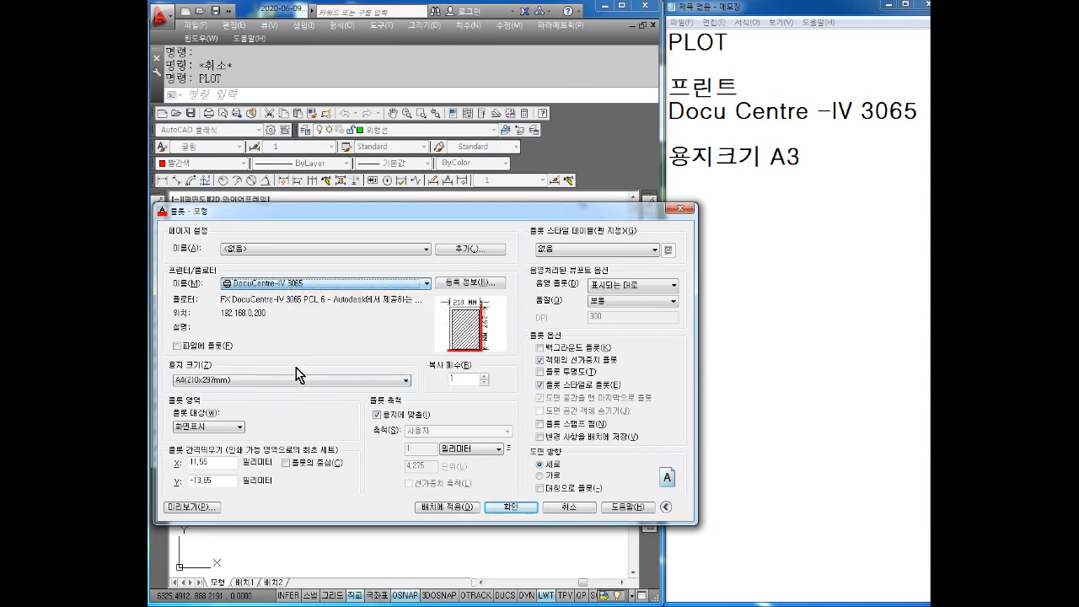
Set the paper size to A3(297x420mm) and center the plot on the paper
{"action": "left_click", "coordinate": [226, 381]}
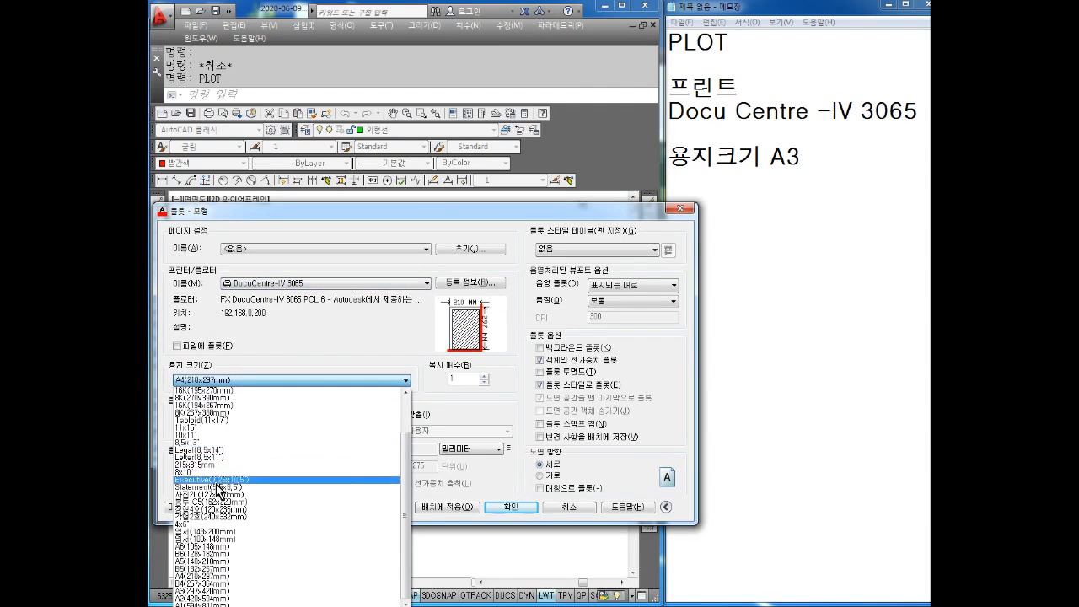
{"action": "left_click", "coordinate": [208, 595]}
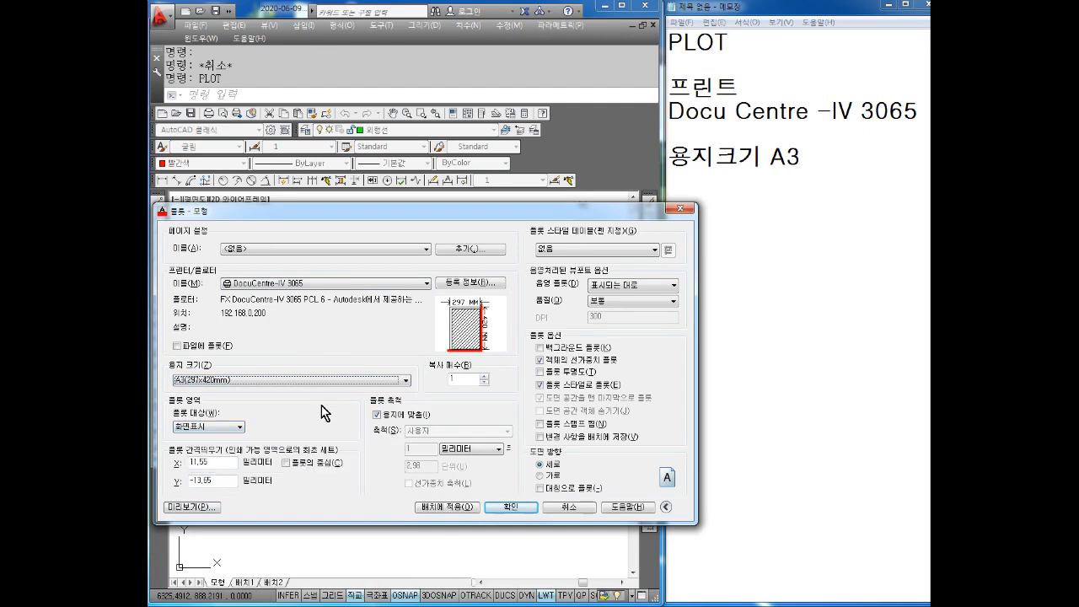
{"action": "left_click", "coordinate": [301, 463]}
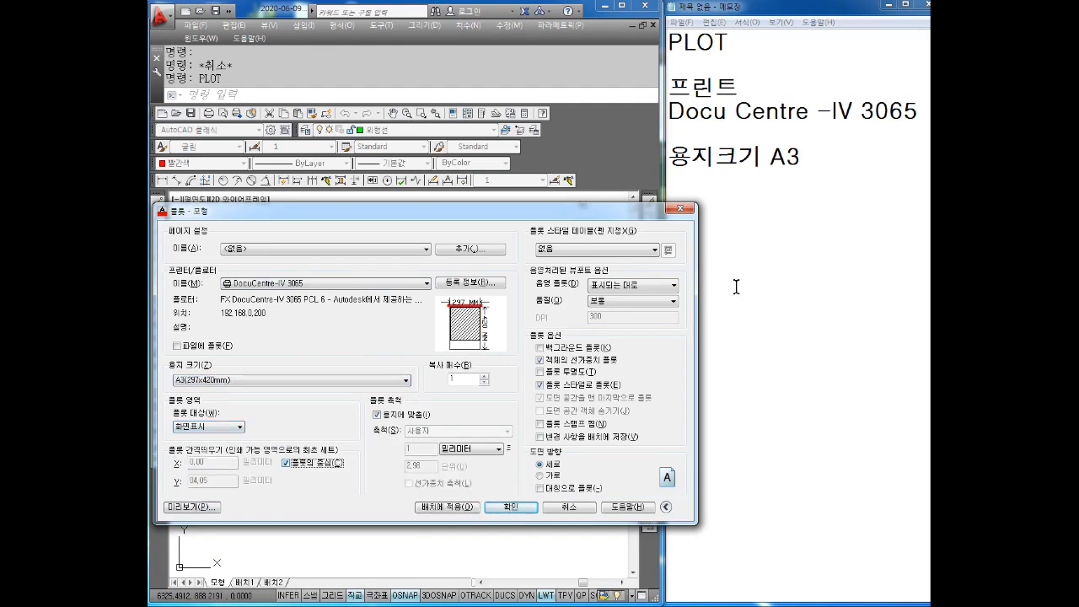
In Notepad, add the line "플롯의 중심 체크" below the paper size note
{"action": "left_click", "coordinate": [739, 205]}
{"action": "type", "text": "VM"}
{"action": "key", "text": "BackSpace"}
{"action": "key", "text": "BackSpace"}
{"action": "key", "text": "Hangul"}
{"action": "type", "text": "플롯ㅇ의 중심 체크"}
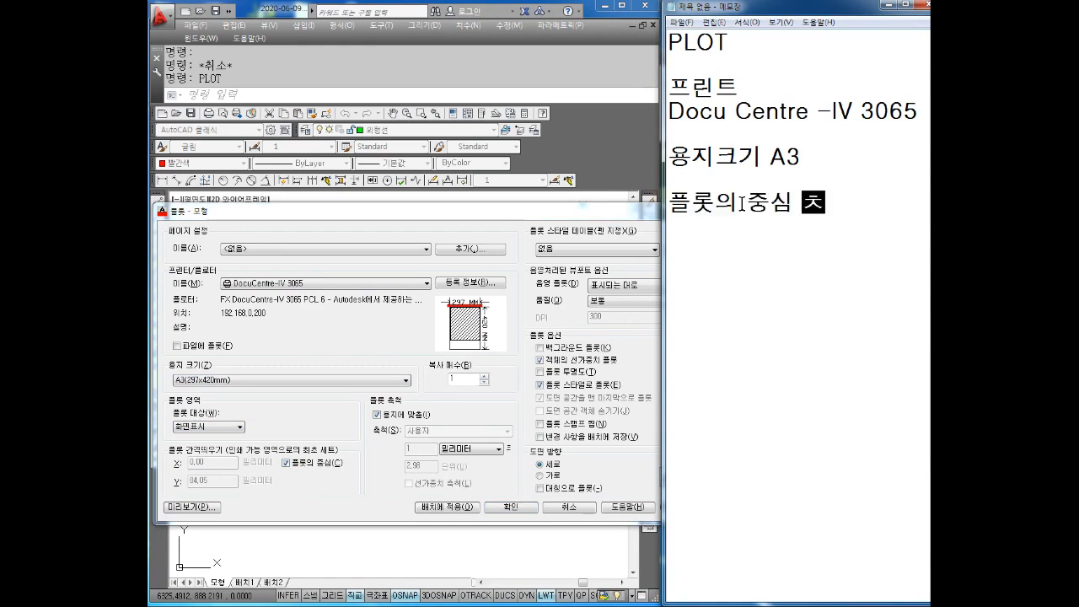
{"action": "key", "text": "Return"}
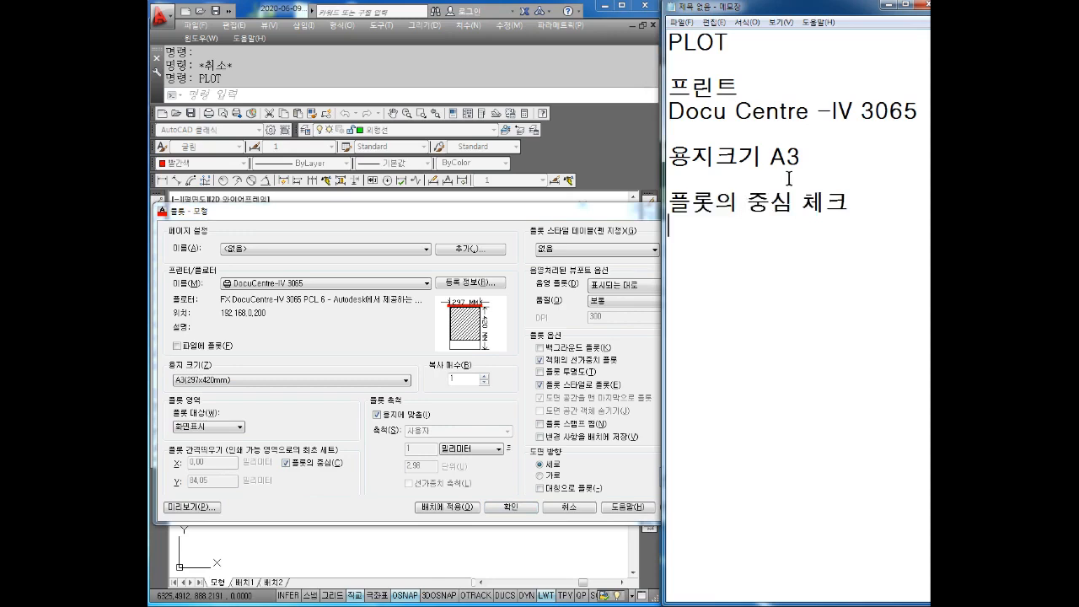
Add the line "용지에 맞춤 체크" to the notes directly below the plot centering line
{"action": "left_click", "coordinate": [426, 404]}
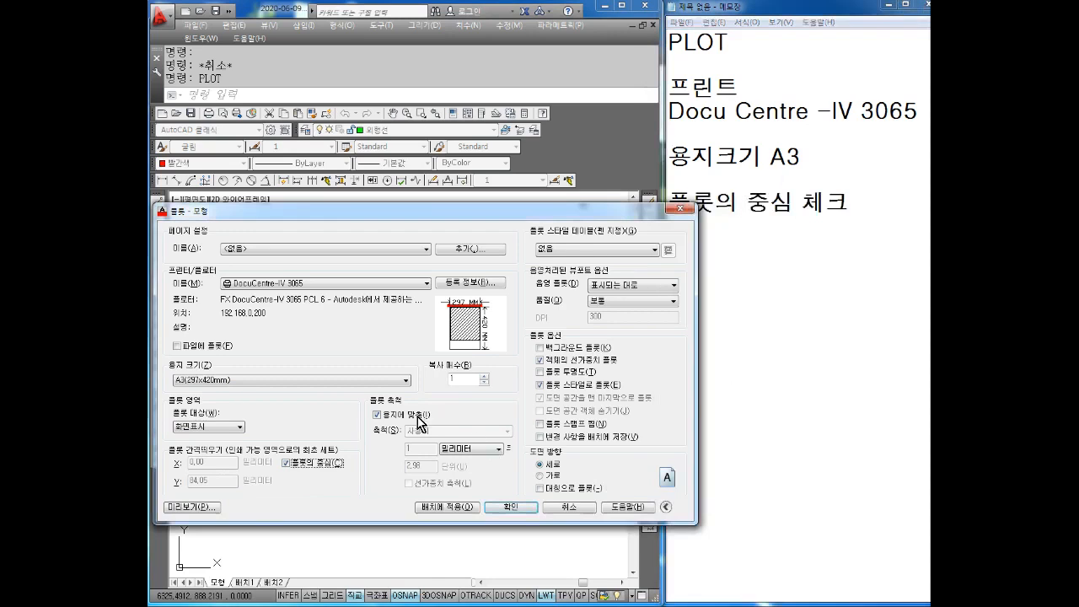
{"action": "left_click", "coordinate": [716, 260]}
{"action": "type", "text": "용지맞"}
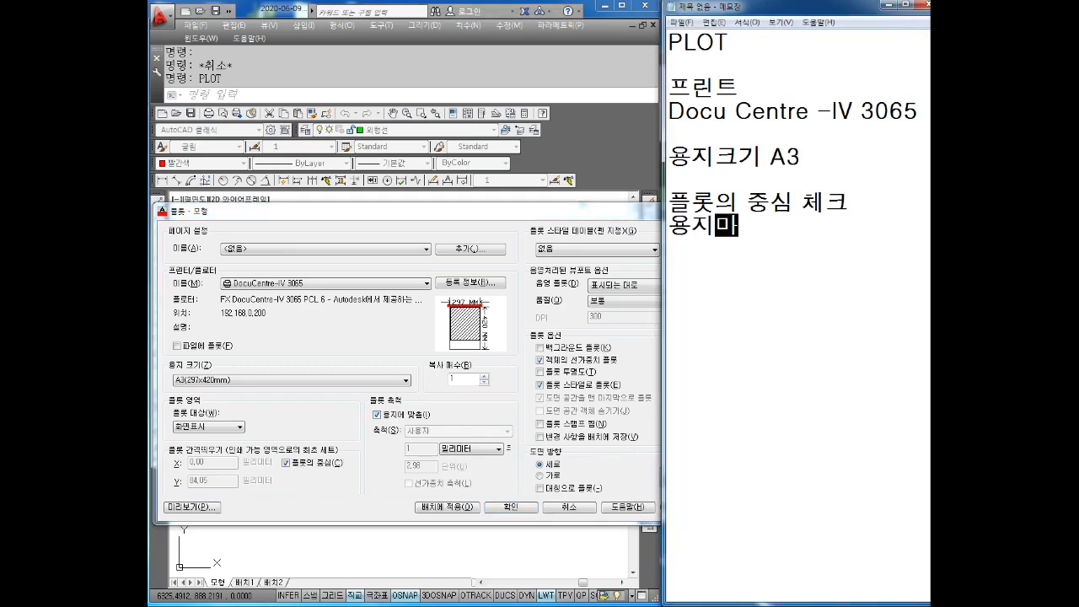
{"action": "type", "text": "에"}
{"action": "key", "text": "BackSpace"}
{"action": "key", "text": "BackSpace"}
{"action": "key", "text": "BackSpace"}
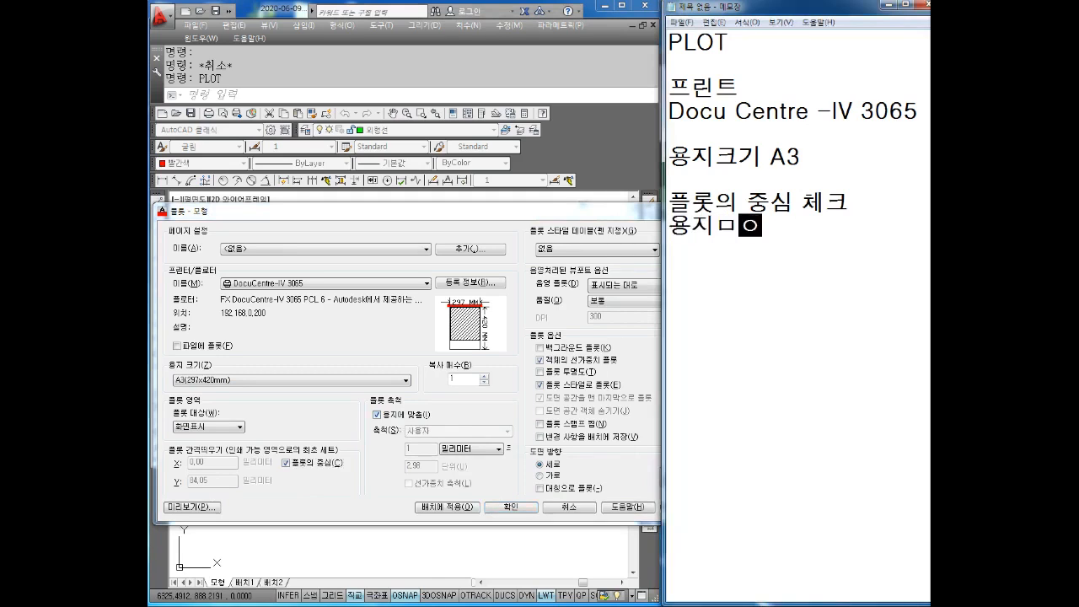
{"action": "type", "text": "에 맞춤 체크"}
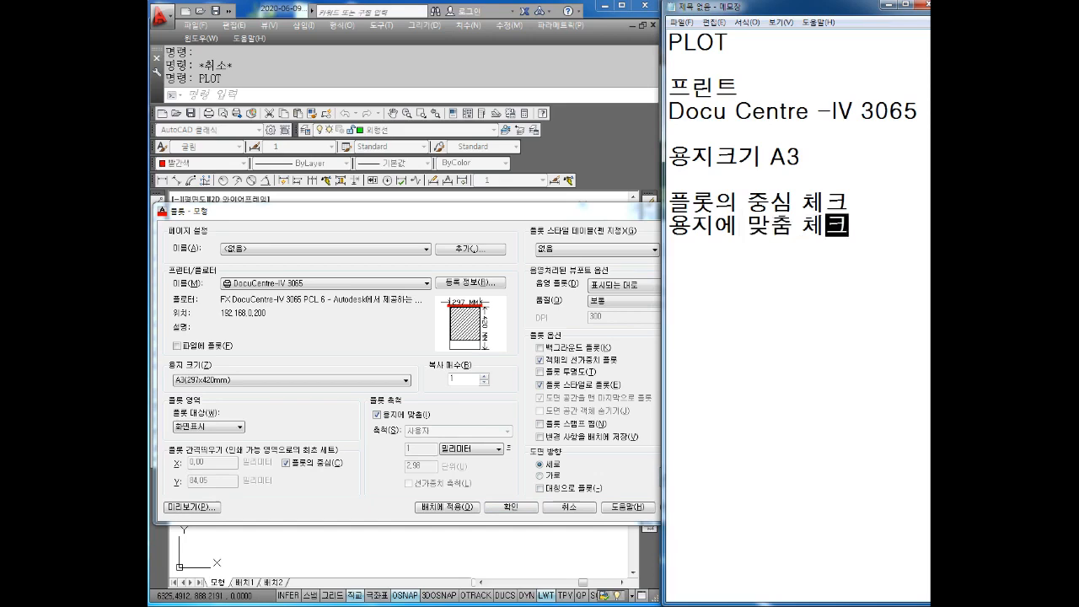
Set the drawing orientation to landscape (가로) and add the line "도면방향 가로 체크" to the Notepad notes
{"action": "key", "text": "Return"}
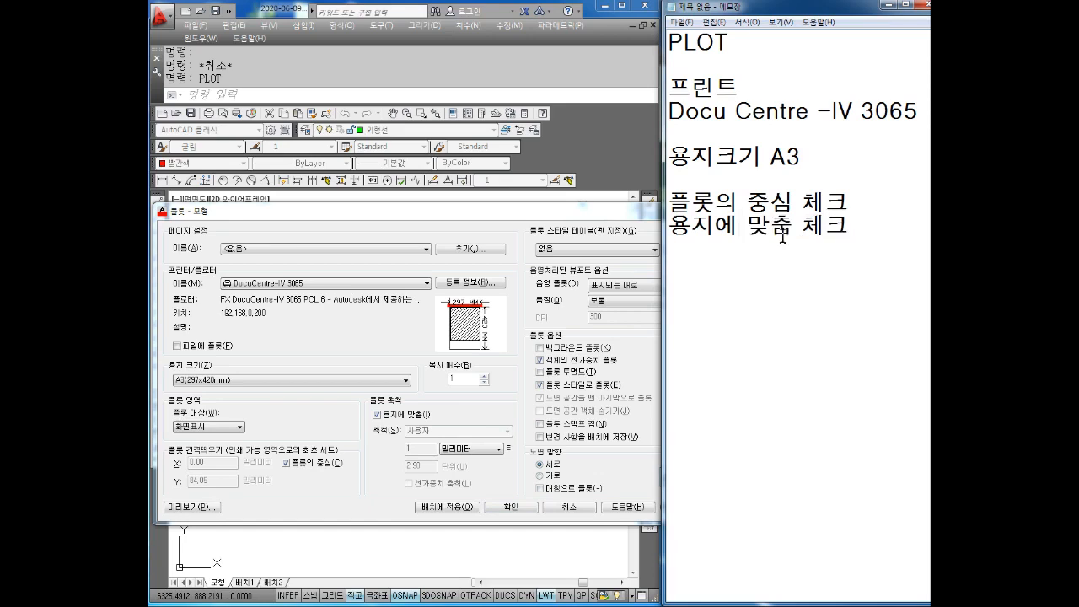
{"action": "left_click", "coordinate": [550, 476]}
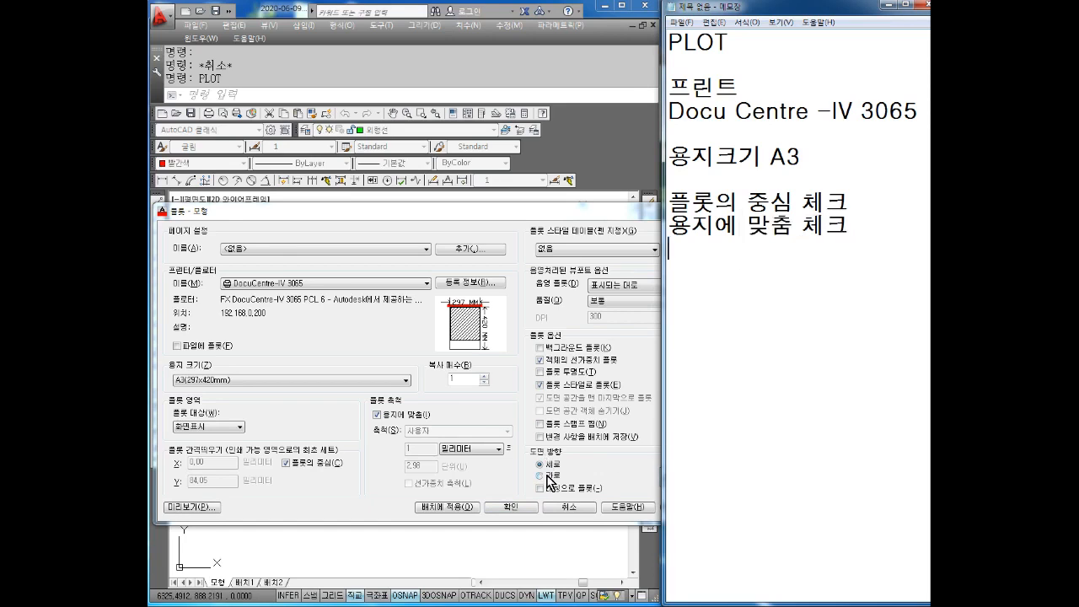
{"action": "left_click", "coordinate": [740, 285]}
{"action": "key", "text": "Return"}
{"action": "type", "text": "도면방ㅎ"}
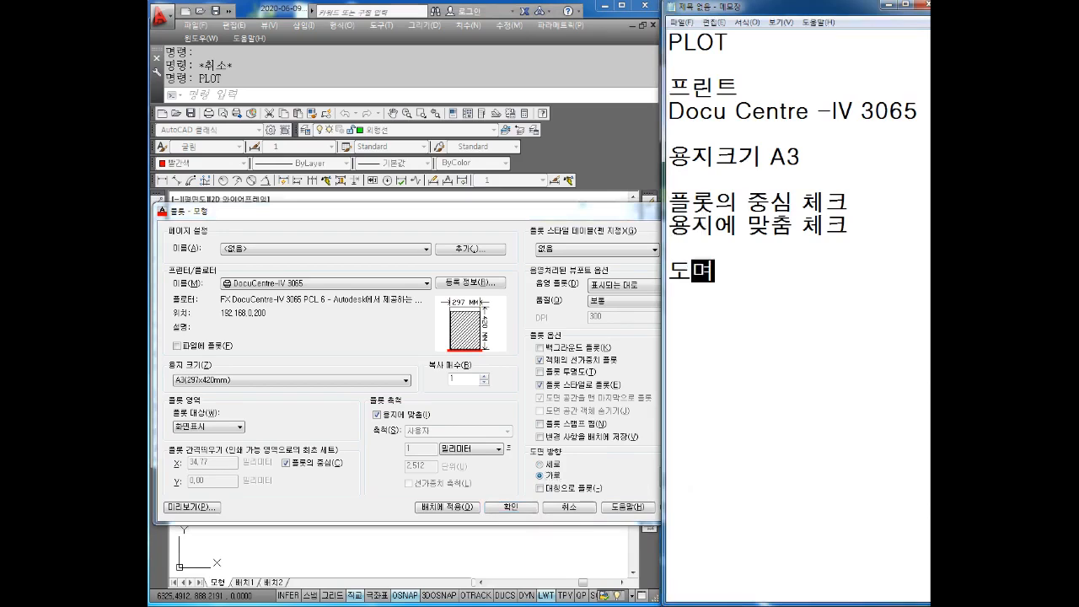
{"action": "type", "text": "향 가로 체크"}
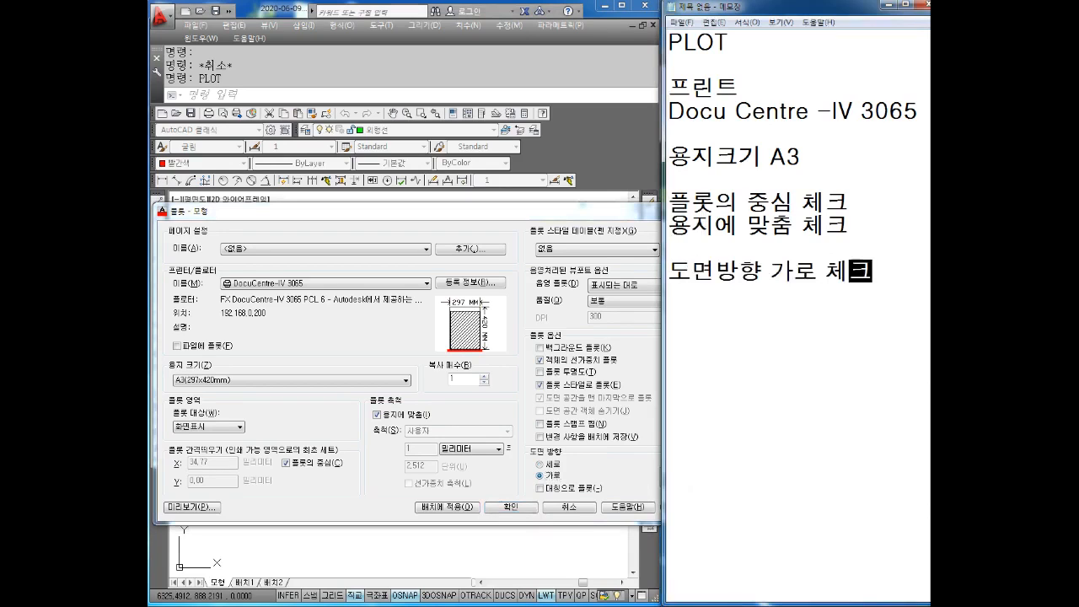
Add the lines "플롯대상" and "윈도우" to the notes below the drawing orientation line
{"action": "key", "text": "Return"}
{"action": "type", "text": "윈도우"}
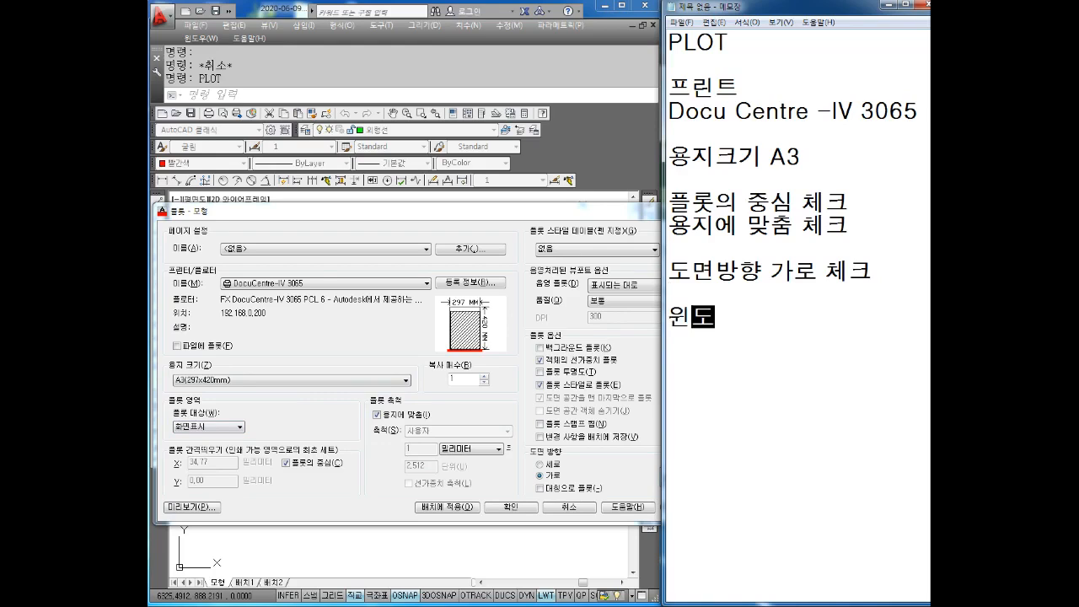
{"action": "key", "text": "Return"}
{"action": "left_click", "coordinate": [706, 308]}
{"action": "type", "text": "플롯대상"}
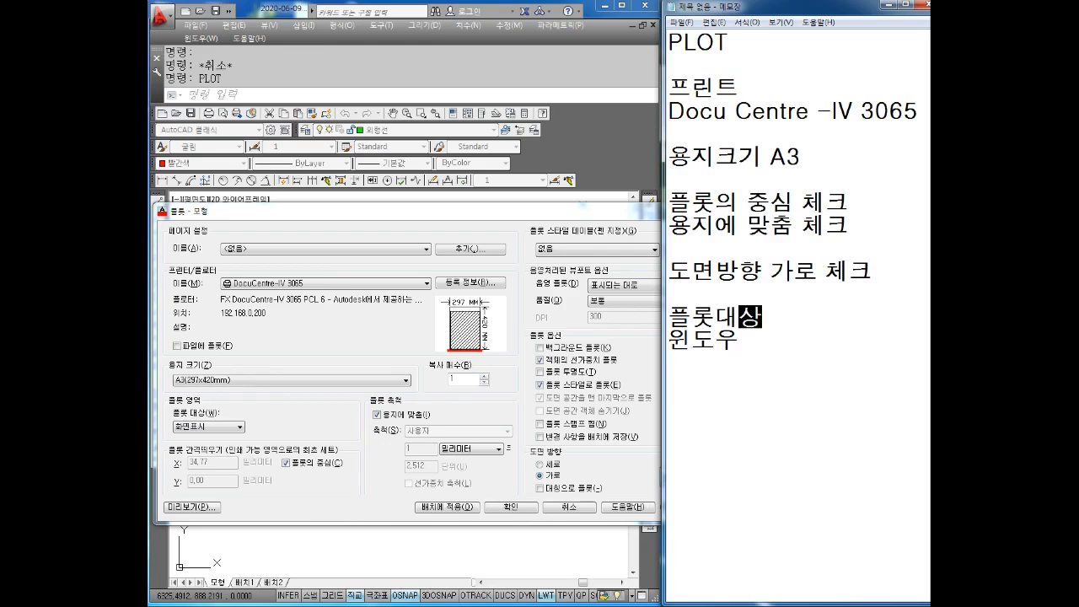
Set the plot area to Window (윈도우) and pick opposite corners of the cyan drawing border, ending at the title block corner
{"action": "left_click", "coordinate": [206, 428]}
{"action": "left_click", "coordinate": [198, 445]}
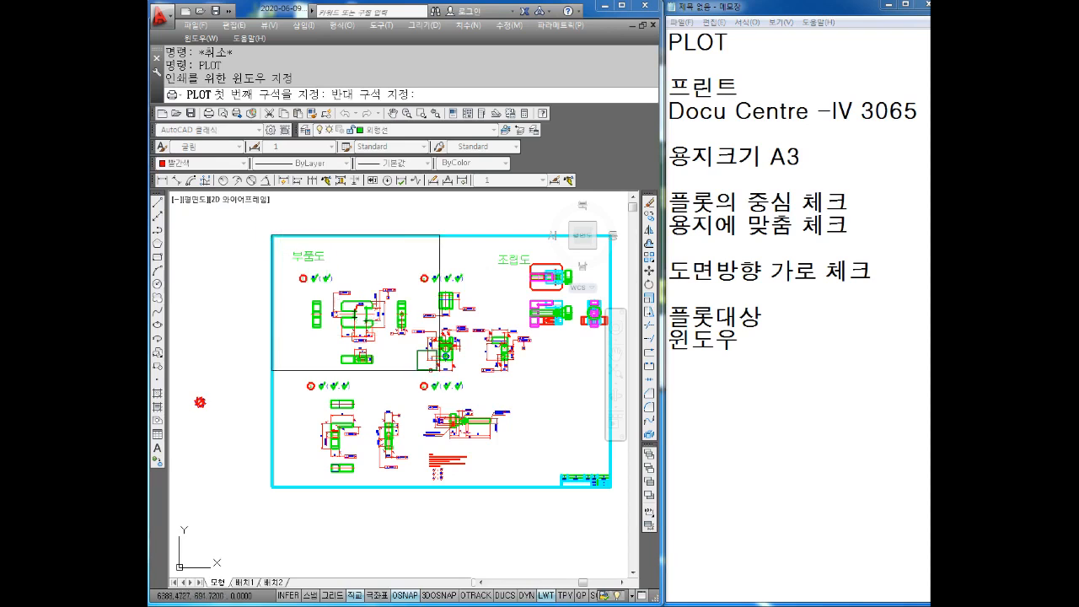
{"action": "scroll", "coordinate": [554, 492], "scroll_direction": "up", "scroll_amount": 5}
{"action": "left_click", "coordinate": [530, 450]}
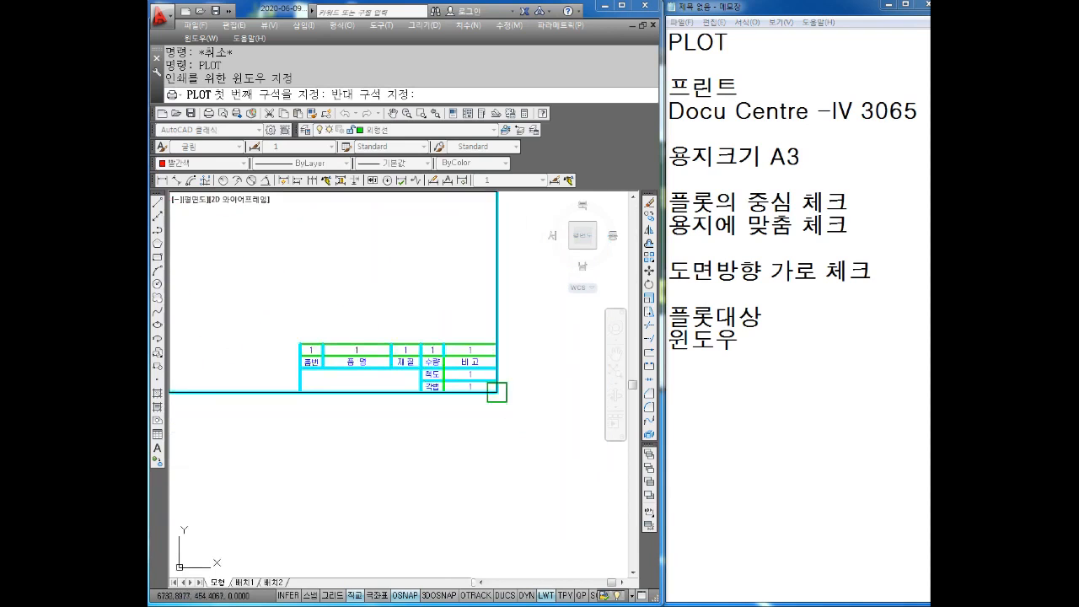
Redefine the plot window by picking the upper-left and lower-right corners of the cyan drawing border again
{"action": "left_click", "coordinate": [301, 426]}
{"action": "scroll", "coordinate": [462, 405], "scroll_direction": "down", "scroll_amount": 3}
{"action": "scroll", "coordinate": [513, 494], "scroll_direction": "down", "scroll_amount": 2}
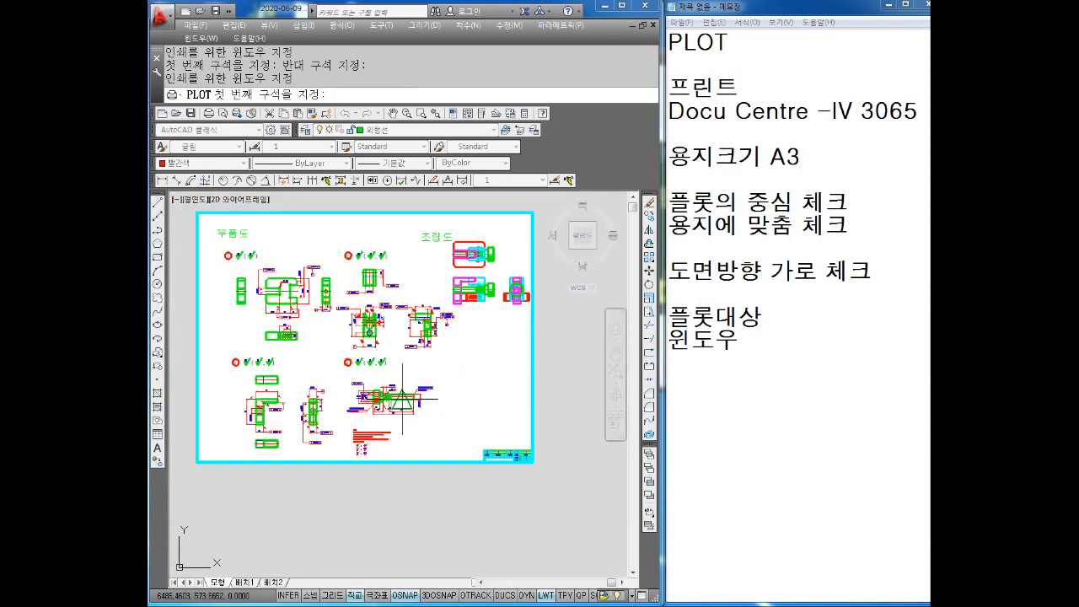
{"action": "left_click", "coordinate": [197, 213]}
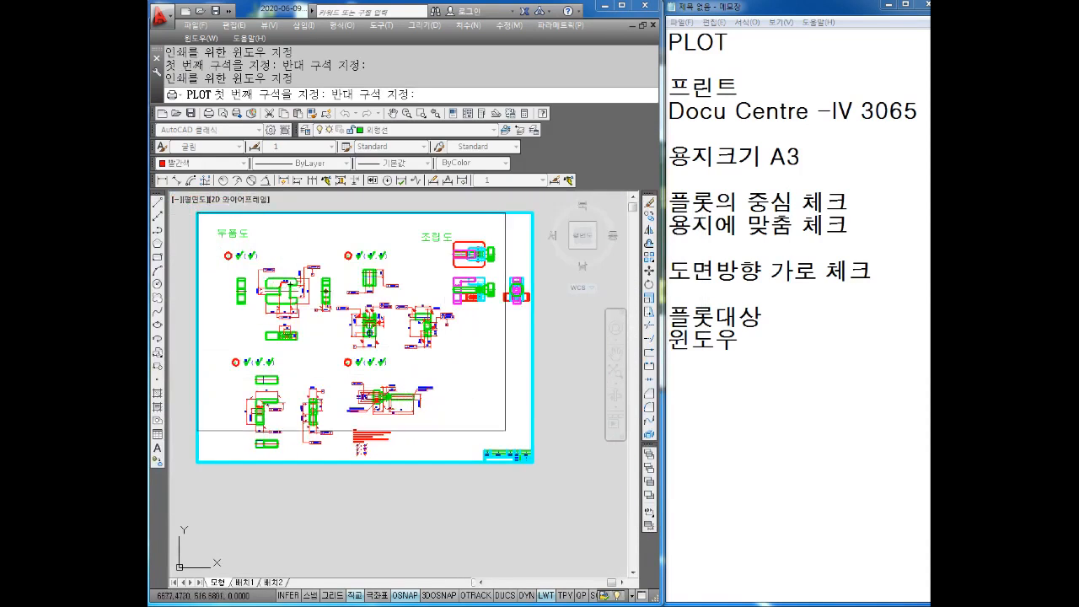
{"action": "scroll", "coordinate": [539, 477], "scroll_direction": "up", "scroll_amount": 5}
{"action": "left_click", "coordinate": [510, 406]}
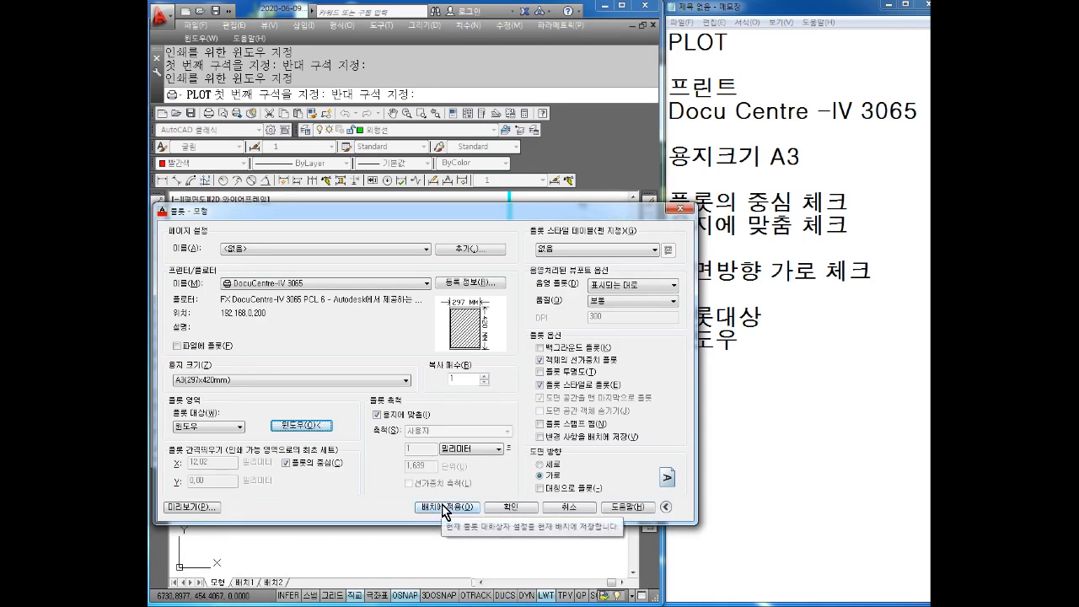
Apply the plot settings to the layout and open the plot preview
{"action": "left_click_drag", "start_coordinate": [478, 217], "coordinate": [429, 136]}
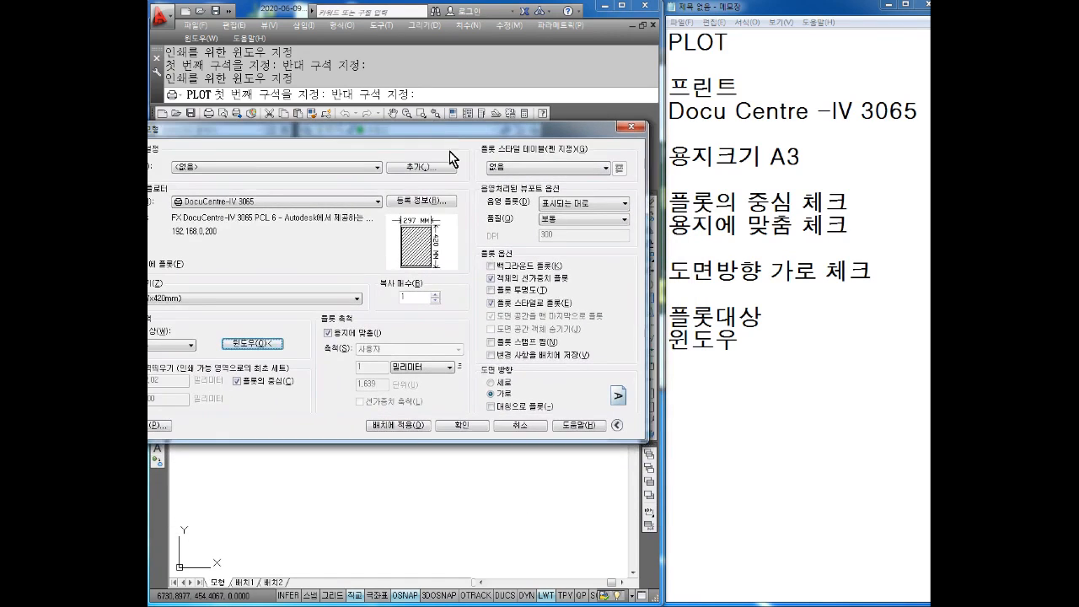
{"action": "left_click", "coordinate": [397, 425]}
{"action": "left_click", "coordinate": [159, 425]}
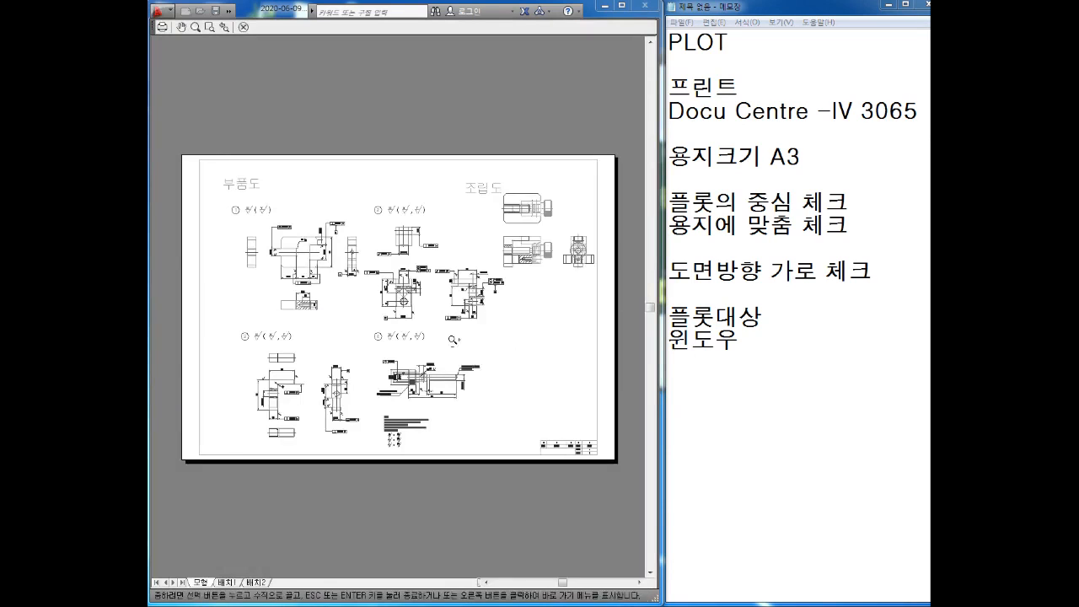
Examine the sheet's part views, dimensions and line weights in the plot preview, and close the preview
{"action": "scroll", "coordinate": [379, 281], "scroll_direction": "up", "scroll_amount": 4}
{"action": "middle_click_drag", "start_coordinate": [352, 284], "coordinate": [532, 352]}
{"action": "scroll", "coordinate": [392, 281], "scroll_direction": "down", "scroll_amount": 6}
{"action": "scroll", "coordinate": [403, 286], "scroll_direction": "up", "scroll_amount": 2}
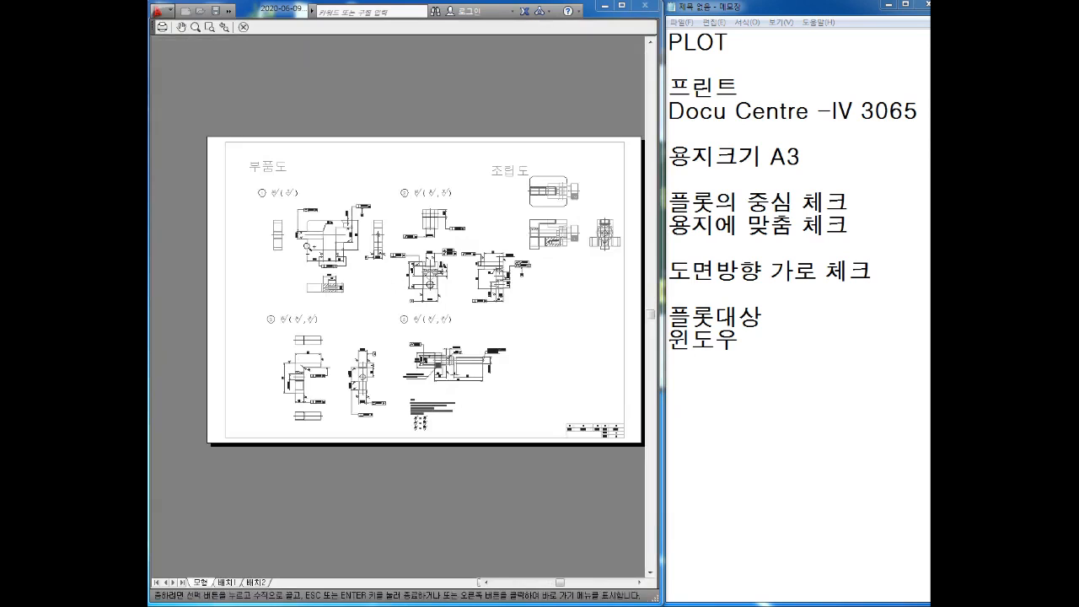
{"action": "scroll", "coordinate": [389, 297], "scroll_direction": "up", "scroll_amount": 3}
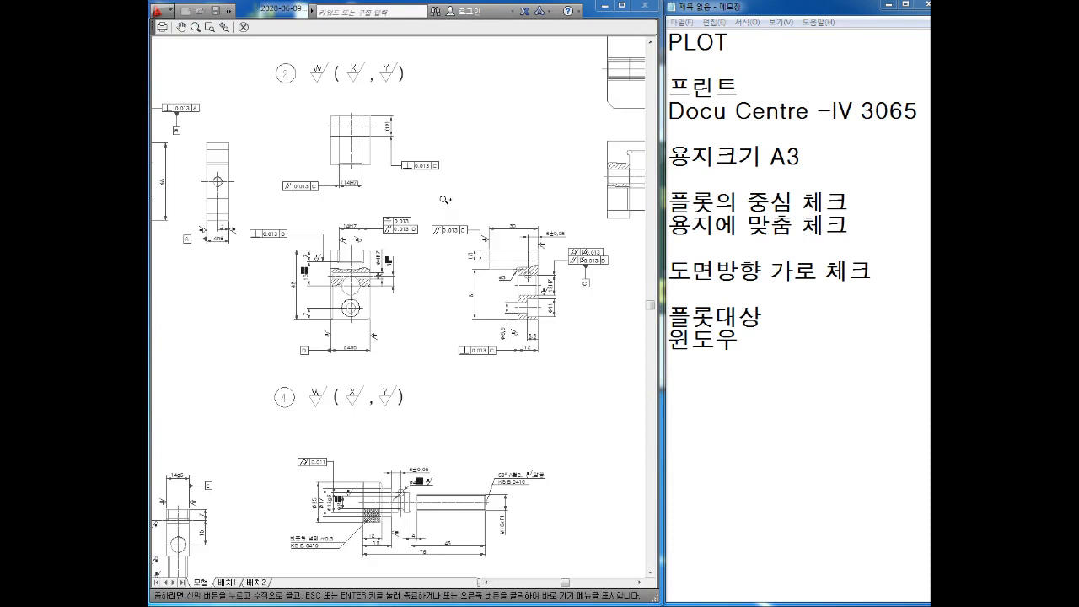
{"action": "middle_click_drag", "start_coordinate": [509, 197], "coordinate": [467, 270]}
{"action": "scroll", "coordinate": [547, 269], "scroll_direction": "up", "scroll_amount": 2}
{"action": "middle_click_drag", "start_coordinate": [547, 269], "coordinate": [411, 300]}
{"action": "mouse_move", "coordinate": [479, 272]}
{"action": "middle_mouse_down"}
{"action": "mouse_move", "coordinate": [359, 330]}
{"action": "mouse_move", "coordinate": [517, 235]}
{"action": "middle_mouse_up"}
{"action": "scroll", "coordinate": [385, 309], "scroll_direction": "down", "scroll_amount": 4}
{"action": "middle_click_drag", "start_coordinate": [388, 317], "coordinate": [472, 255]}
{"action": "scroll", "coordinate": [405, 281], "scroll_direction": "down", "scroll_amount": 4}
{"action": "scroll", "coordinate": [402, 292], "scroll_direction": "up", "scroll_amount": 2}
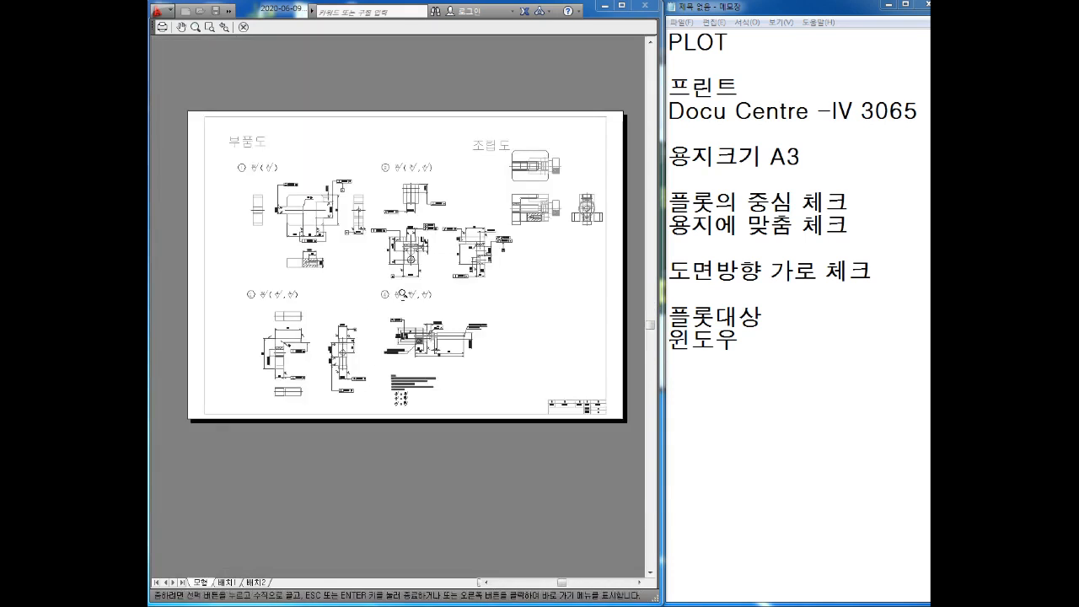
{"action": "scroll", "coordinate": [401, 294], "scroll_direction": "up", "scroll_amount": 4}
{"action": "scroll", "coordinate": [421, 371], "scroll_direction": "down", "scroll_amount": 3}
{"action": "scroll", "coordinate": [422, 371], "scroll_direction": "down", "scroll_amount": 4}
{"action": "key", "text": "Escape"}
Reposition the plot dialog to expose its plot style settings and note "플롯 스타일 테이블 펜" below the plot area lines
{"action": "left_click_drag", "start_coordinate": [580, 151], "coordinate": [297, 214]}
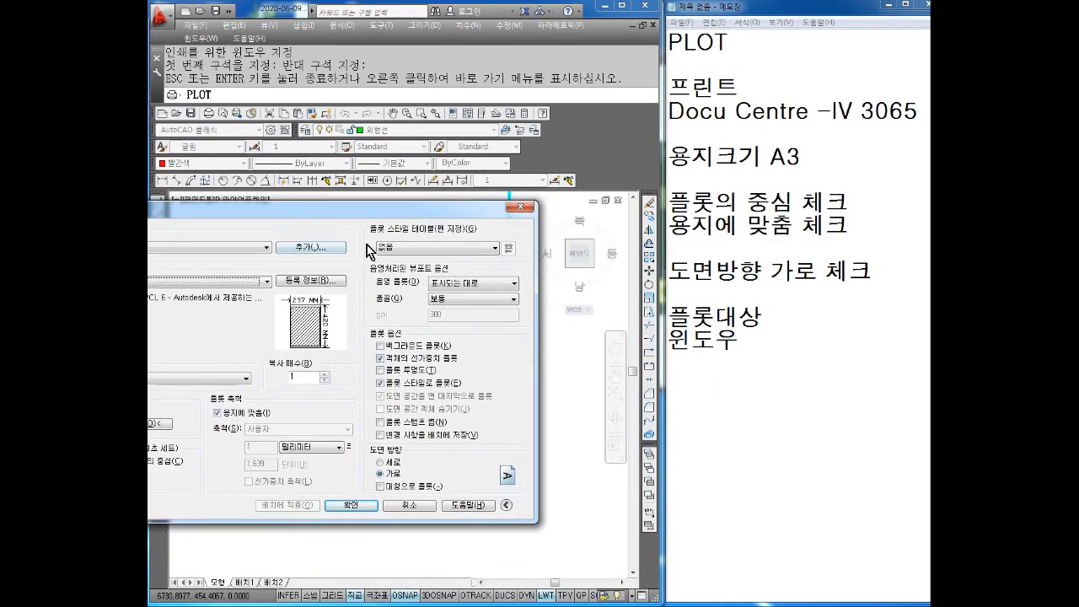
{"action": "left_click", "coordinate": [688, 384]}
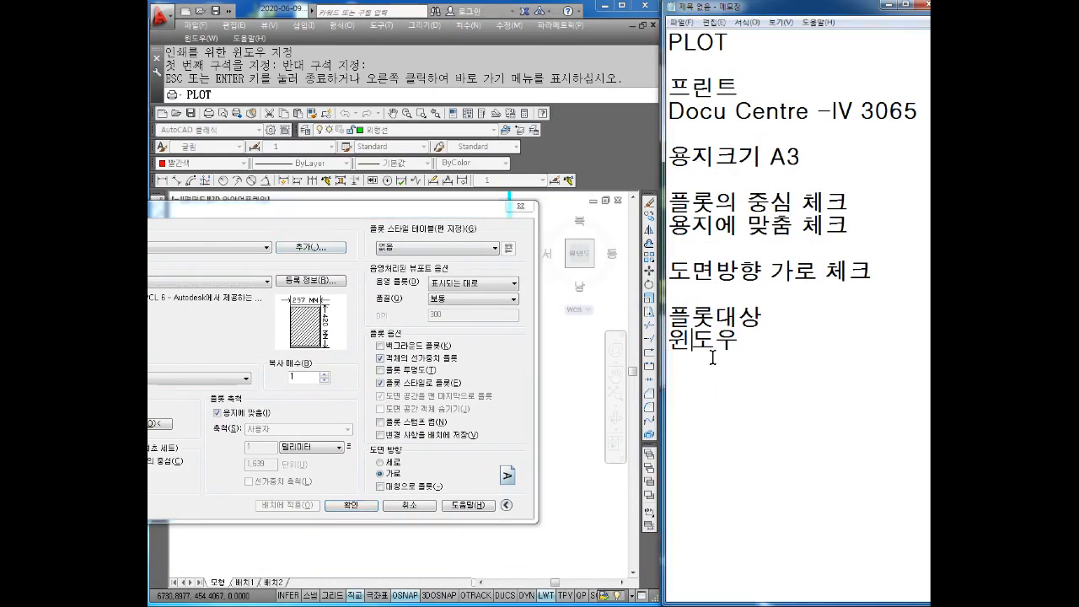
{"action": "type", "text": "플롯 트ㅏ"}
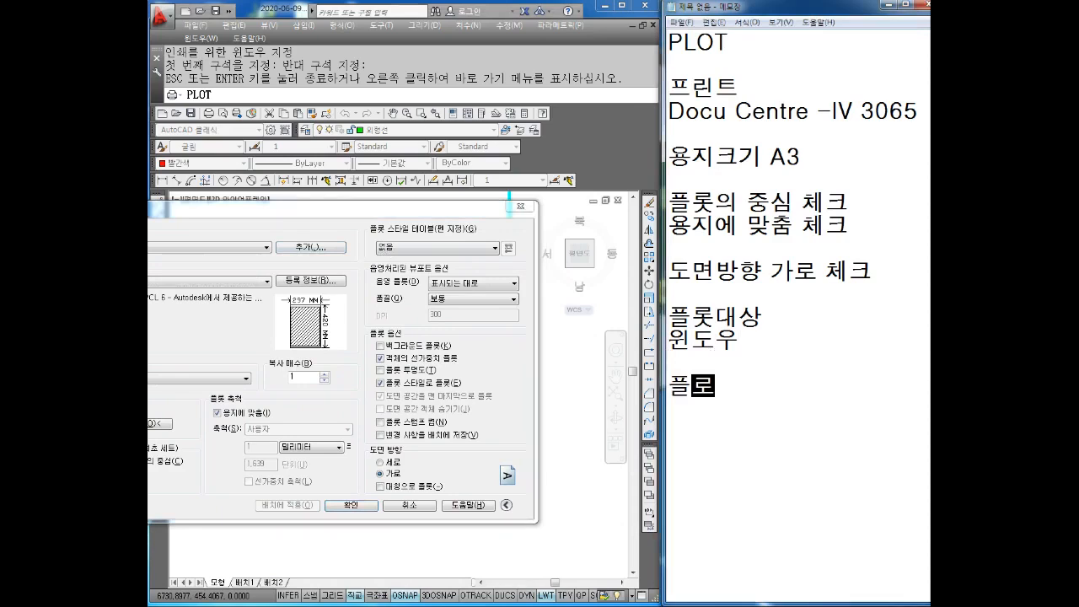
{"action": "key", "text": "BackSpace"}
{"action": "key", "text": "BackSpace"}
{"action": "type", "text": "스타일 "}
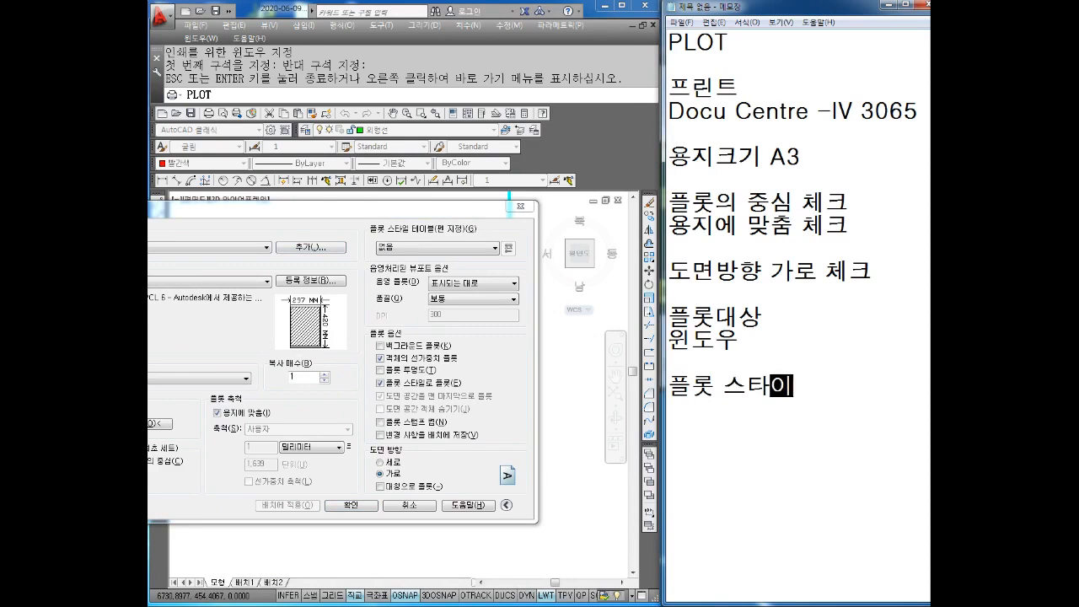
{"action": "type", "text": "테이블 펜"}
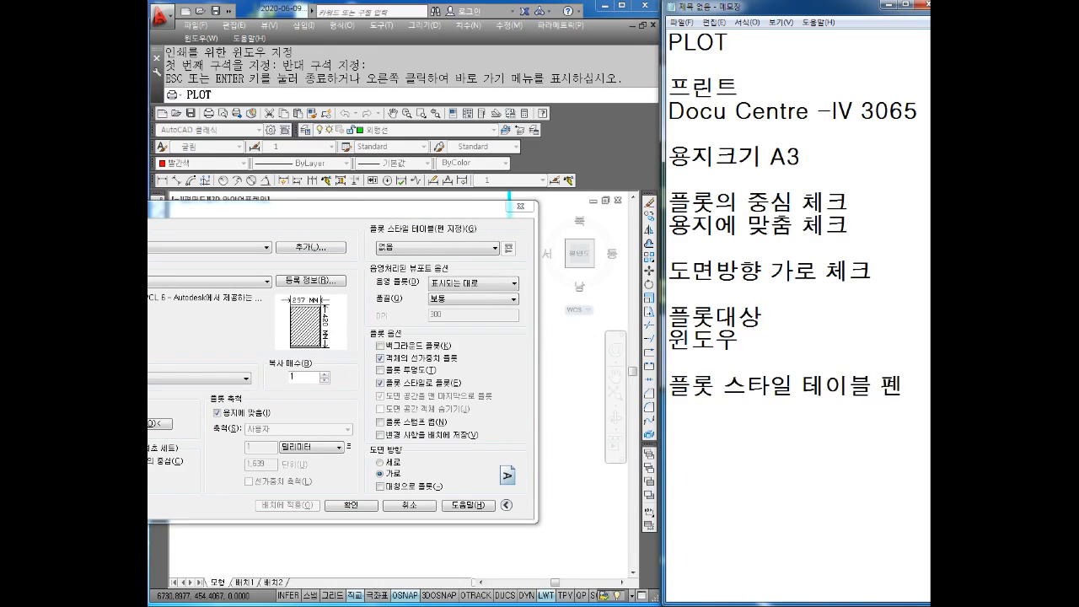
Assign the acad.ctb plot style table and apply it to all layouts
{"action": "left_click", "coordinate": [439, 248]}
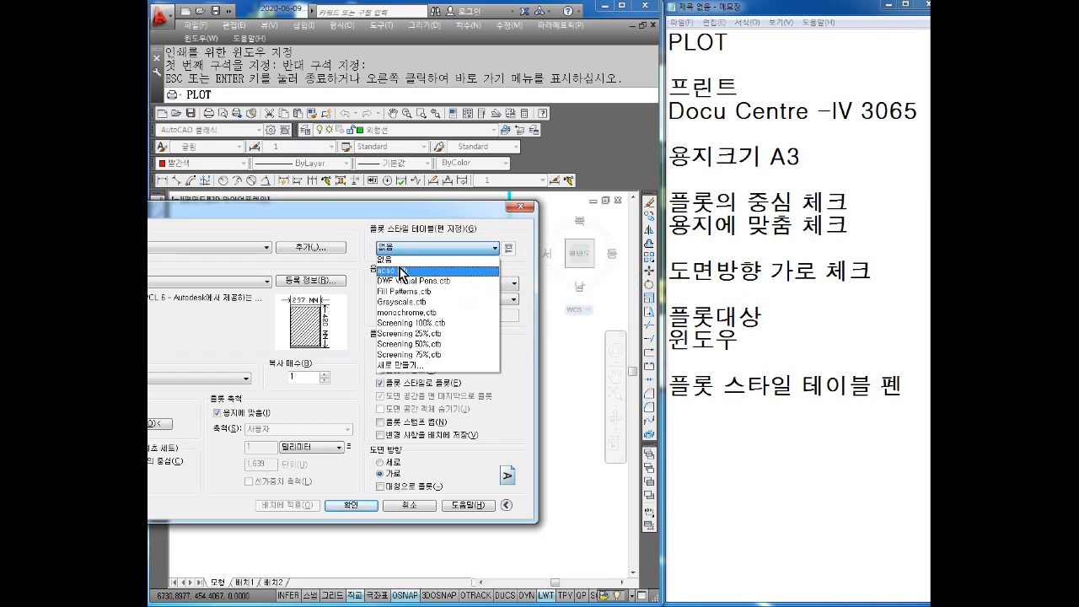
{"action": "left_click", "coordinate": [402, 272]}
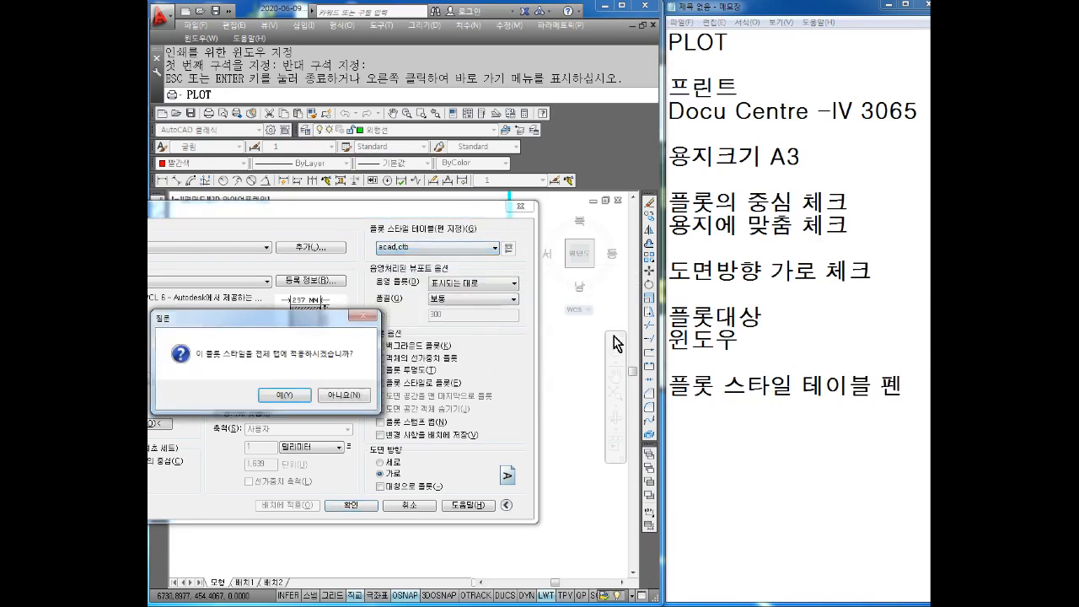
{"action": "left_click", "coordinate": [283, 394]}
Add "지정" on a new line below "플롯 스타일 테이블 펜" in the notes
{"action": "left_click", "coordinate": [710, 434]}
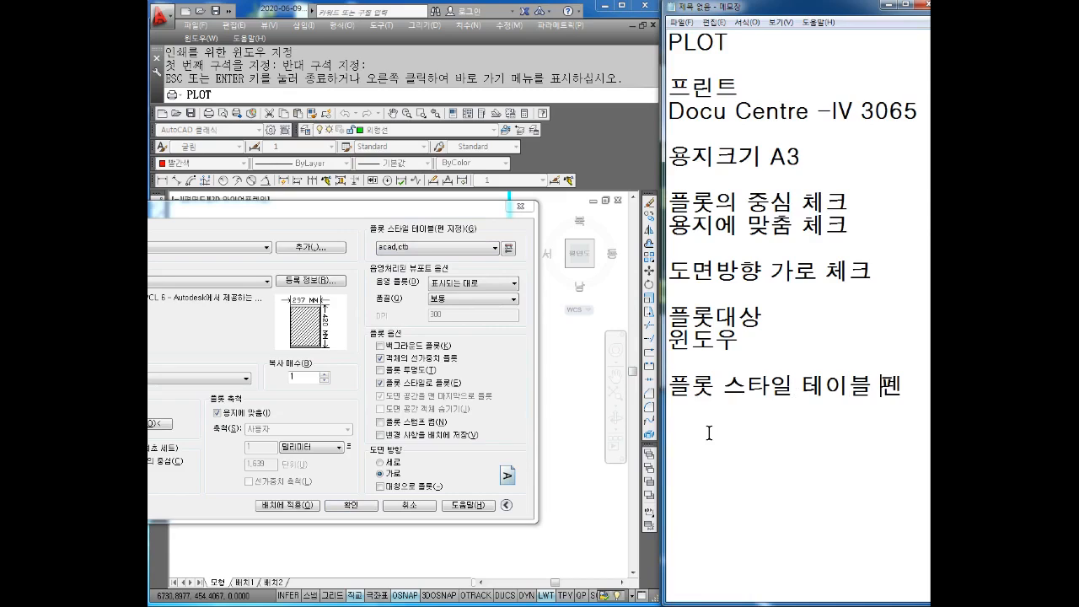
{"action": "key", "text": "Return"}
{"action": "type", "text": "지정"}
{"action": "key", "text": "Return"}
{"action": "left_click", "coordinate": [468, 250]}
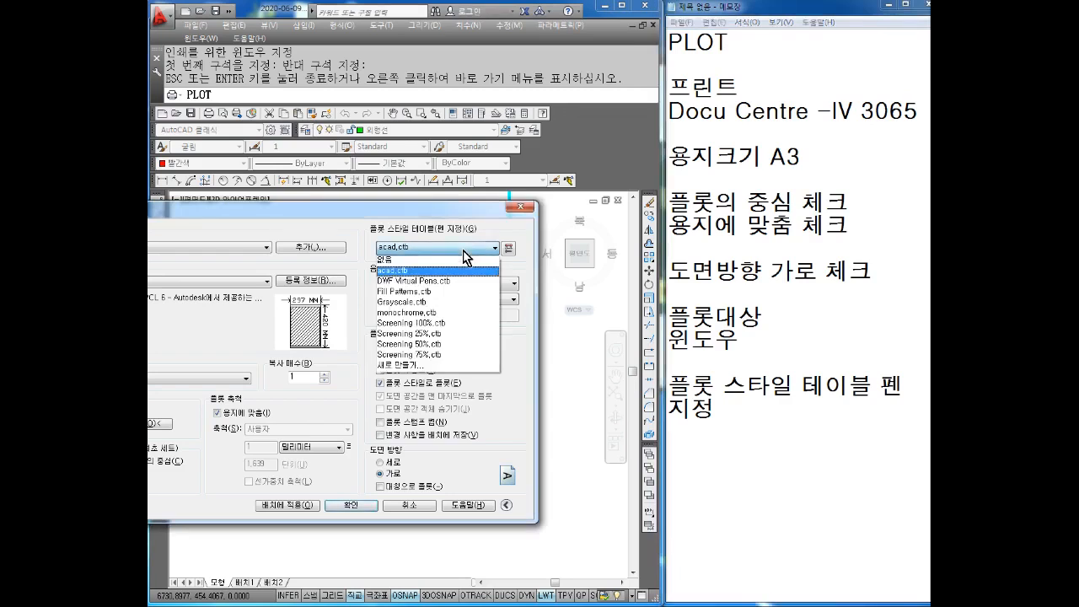
{"action": "left_click", "coordinate": [468, 250]}
{"action": "left_click", "coordinate": [469, 250]}
{"action": "left_click", "coordinate": [468, 250]}
{"action": "left_click", "coordinate": [468, 250]}
{"action": "left_click", "coordinate": [468, 251]}
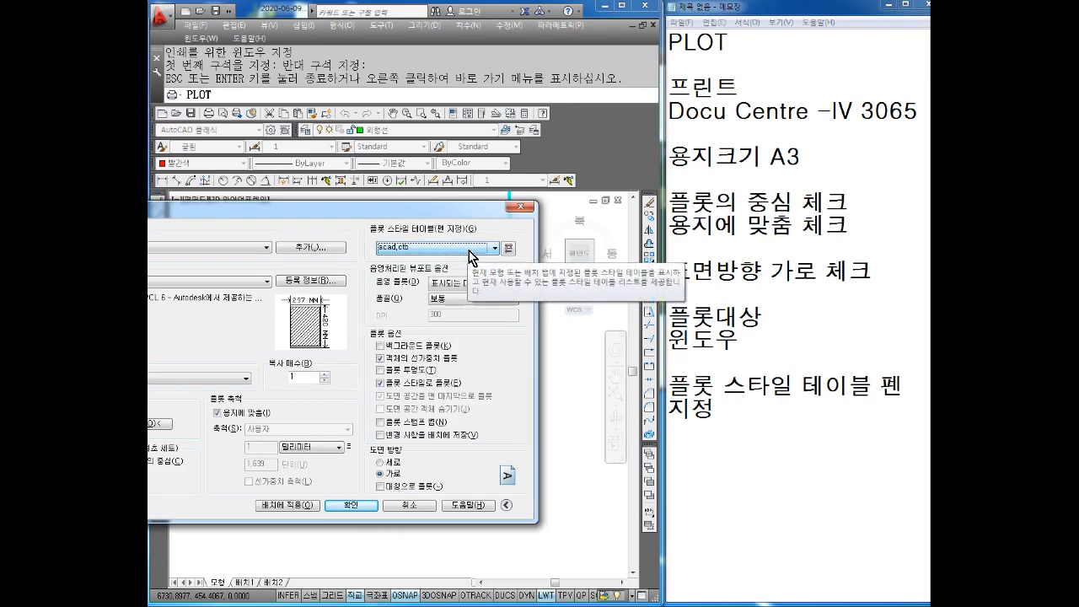
{"action": "left_click", "coordinate": [469, 250]}
Add the lines "acad 선택" and "편집" to the notes below "지정"
{"action": "left_click", "coordinate": [682, 441]}
{"action": "type", "text": "AW"}
{"action": "key", "text": "BackSpace"}
{"action": "key", "text": "BackSpace"}
{"action": "type", "text": "acad"}
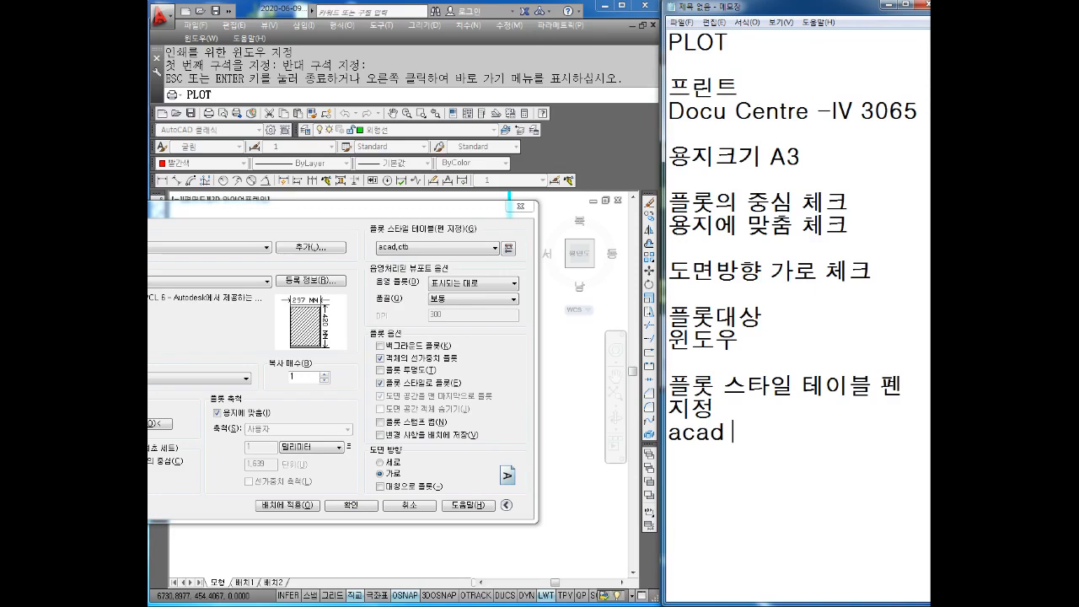
{"action": "type", "text": " 선택"}
{"action": "key", "text": "Return"}
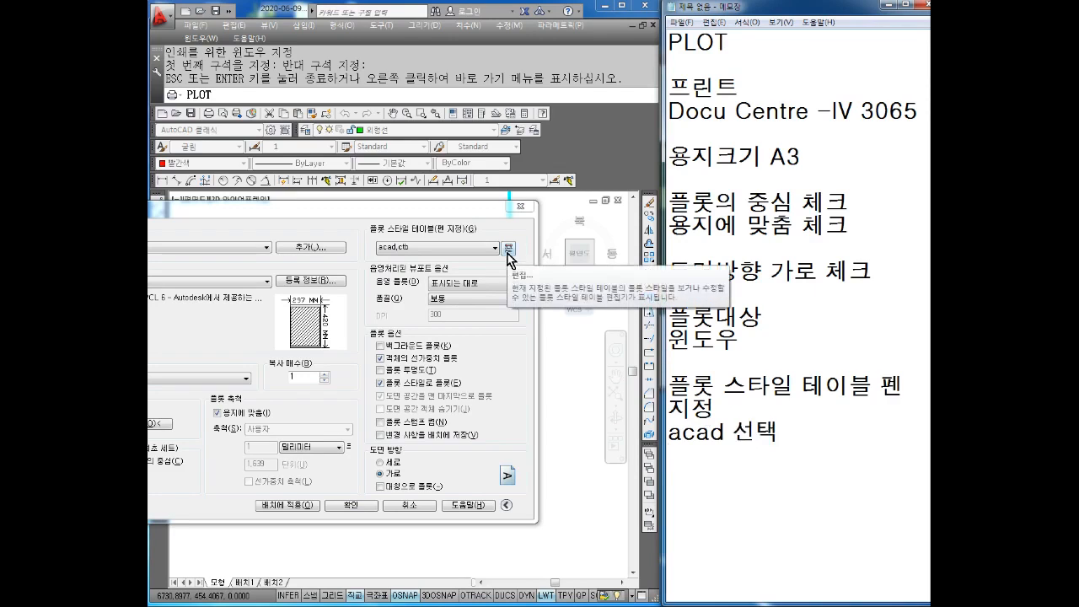
{"action": "type", "text": "편집"}
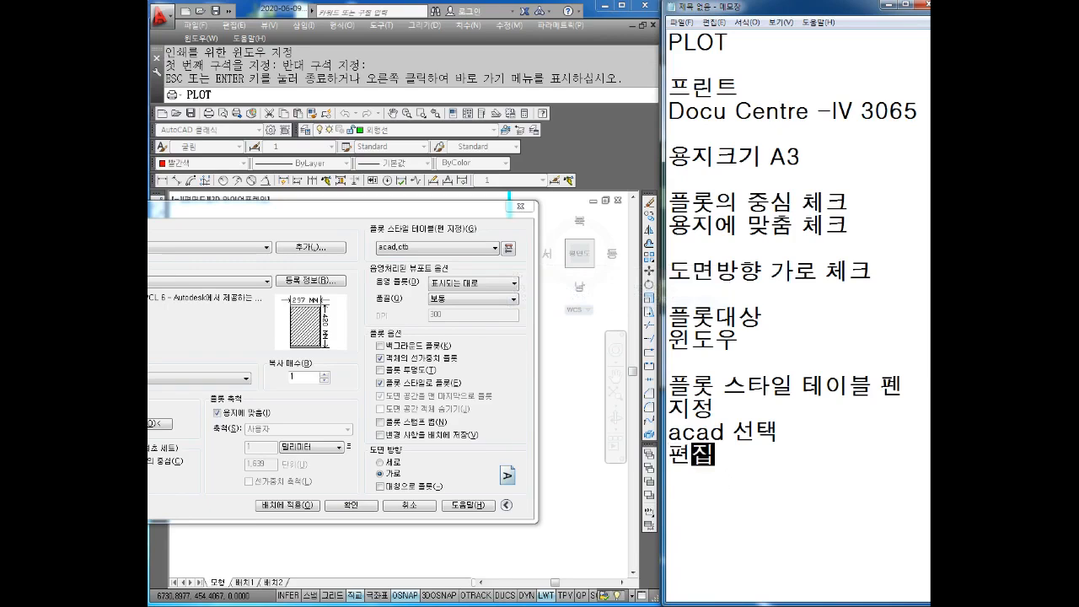
{"action": "key", "text": "Return"}
Open the acad.ctb plot style table for editing and select 색상 1 in its form view
{"action": "left_click", "coordinate": [510, 250]}
{"action": "left_click_drag", "start_coordinate": [557, 167], "coordinate": [377, 88]}
{"action": "left_click", "coordinate": [319, 159]}
{"action": "left_click", "coordinate": [250, 130]}
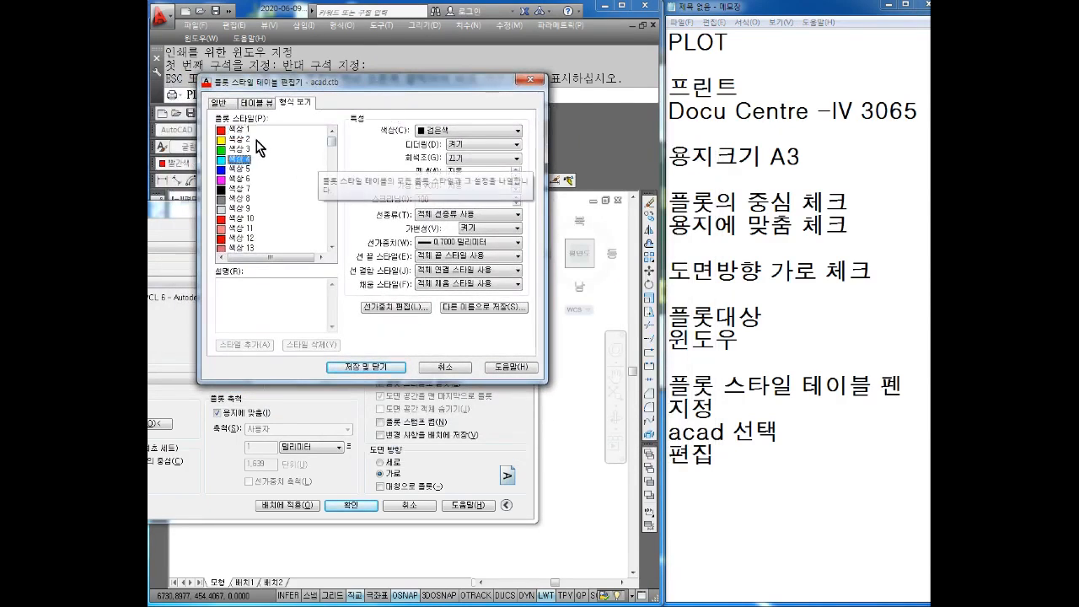
Add the line "색상1 ~ 마지막" to the notes below "편집"
{"action": "left_click", "coordinate": [689, 502]}
{"action": "type", "text": "ㅅ"}
{"action": "type", "text": "사"}
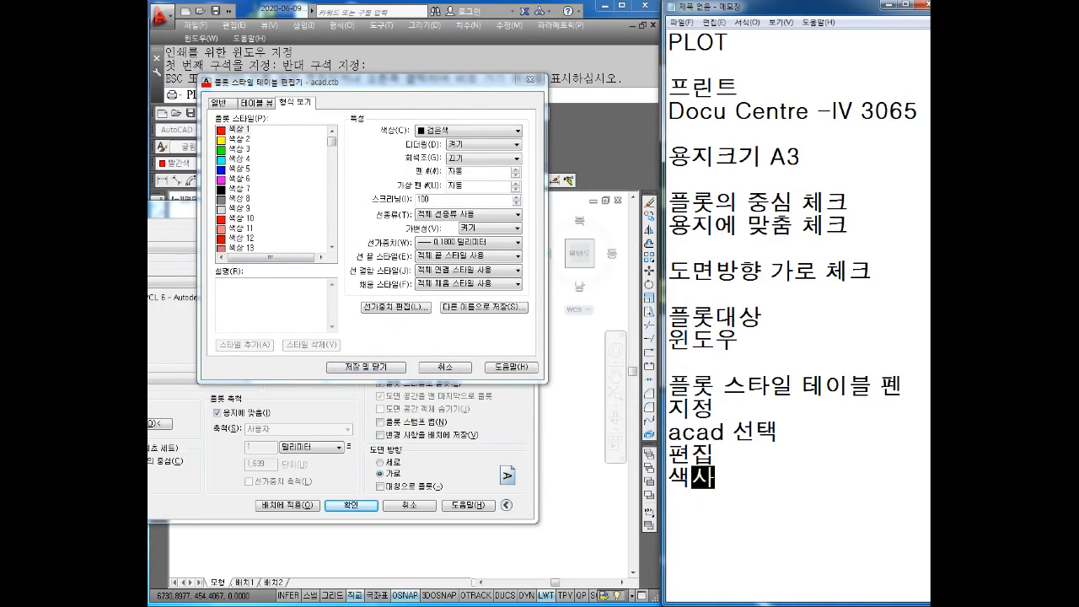
{"action": "type", "text": "1 ~ 카"}
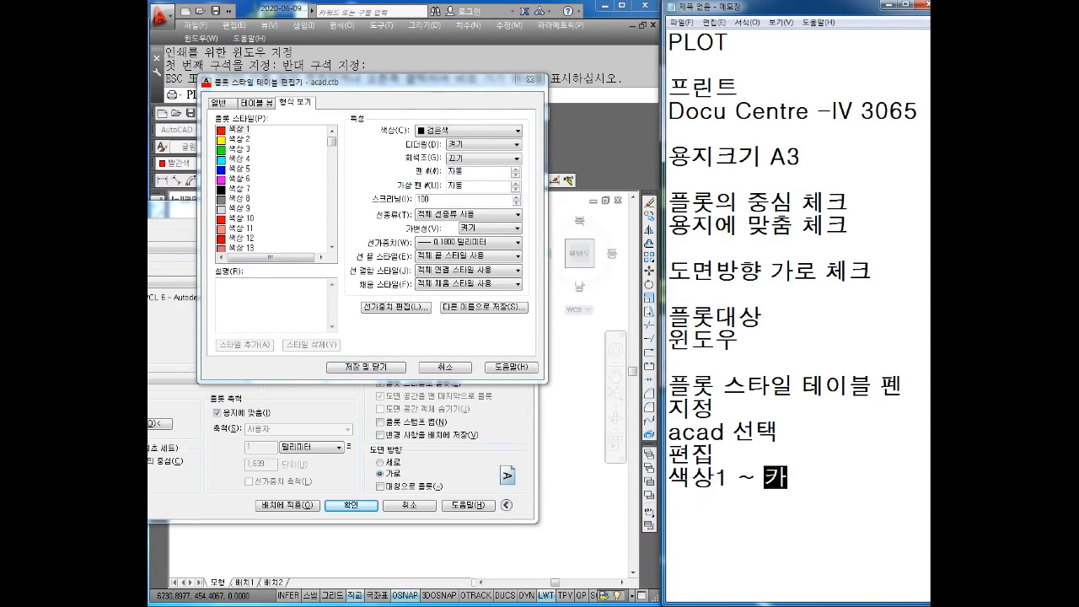
{"action": "type", "text": "마지막"}
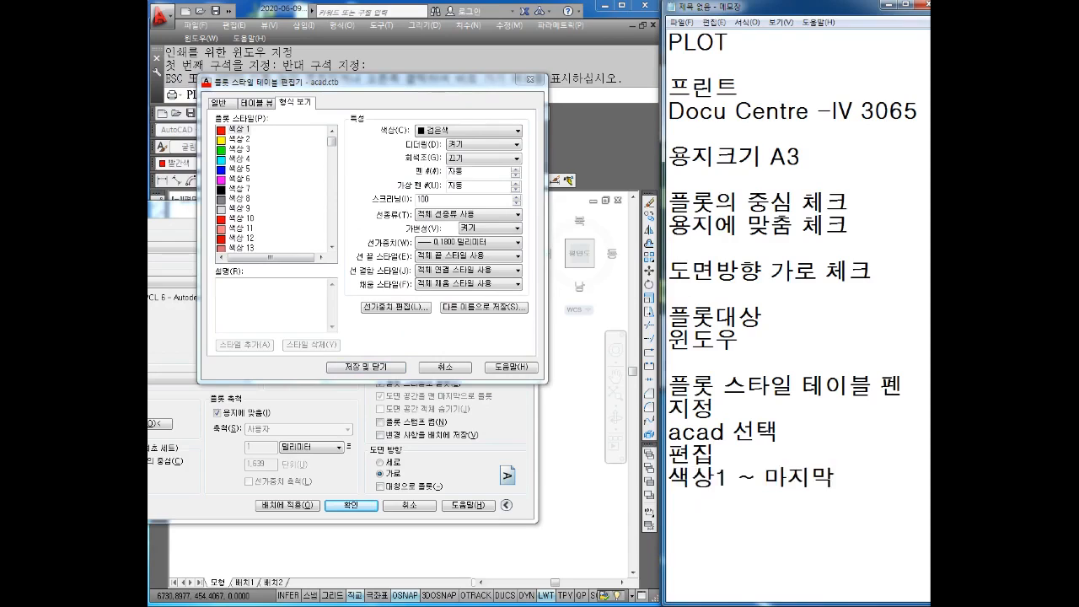
Select all plot styles from 색상 1 through 색상 255 in the acad.ctb table
{"action": "left_click", "coordinate": [287, 228]}
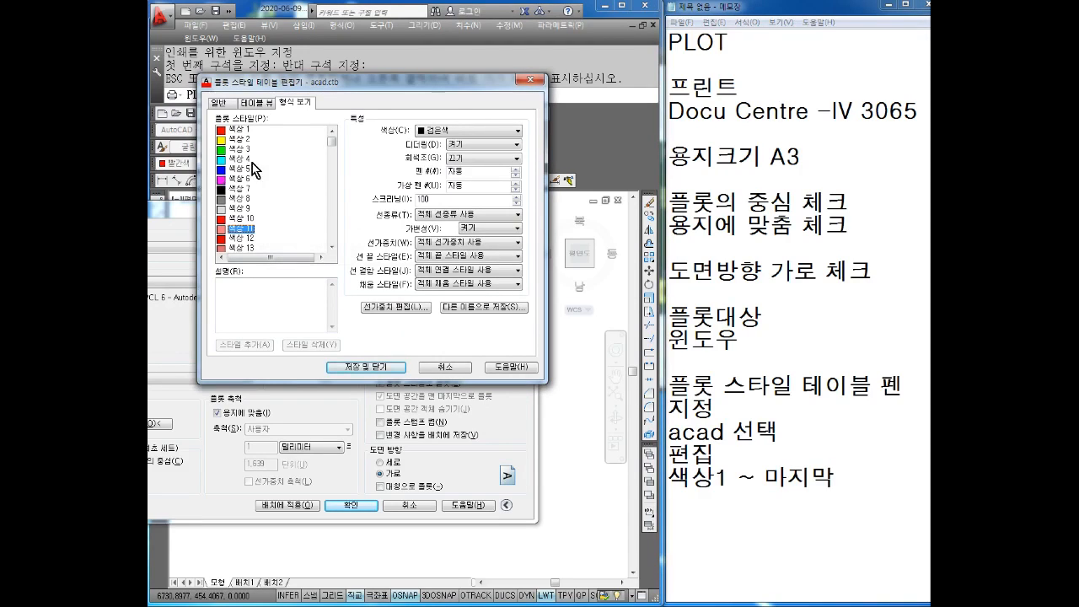
{"action": "left_click", "coordinate": [240, 129]}
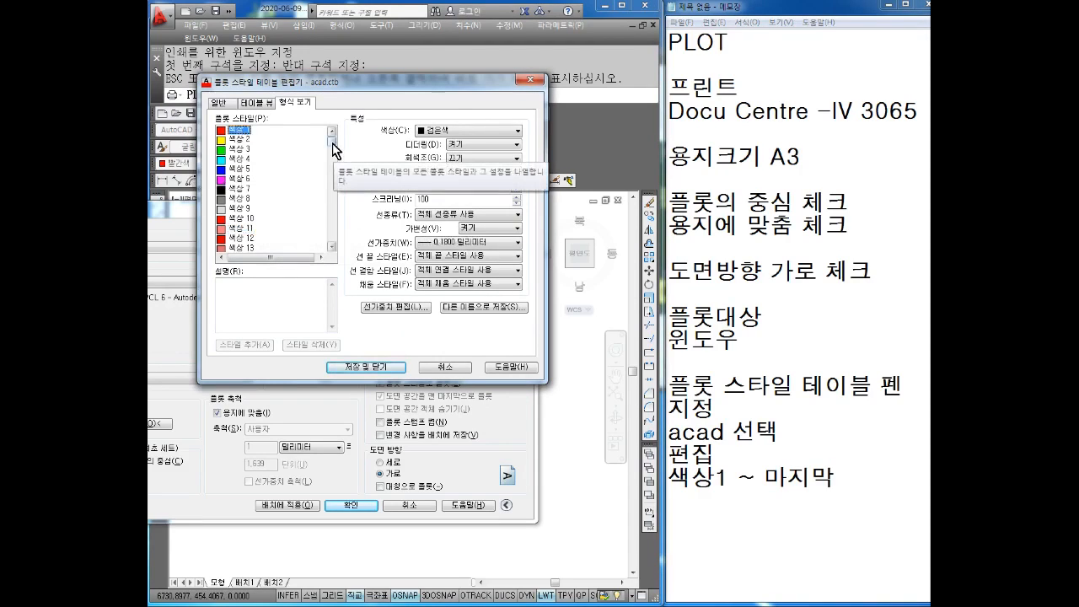
{"action": "left_click_drag", "start_coordinate": [333, 148], "coordinate": [343, 264]}
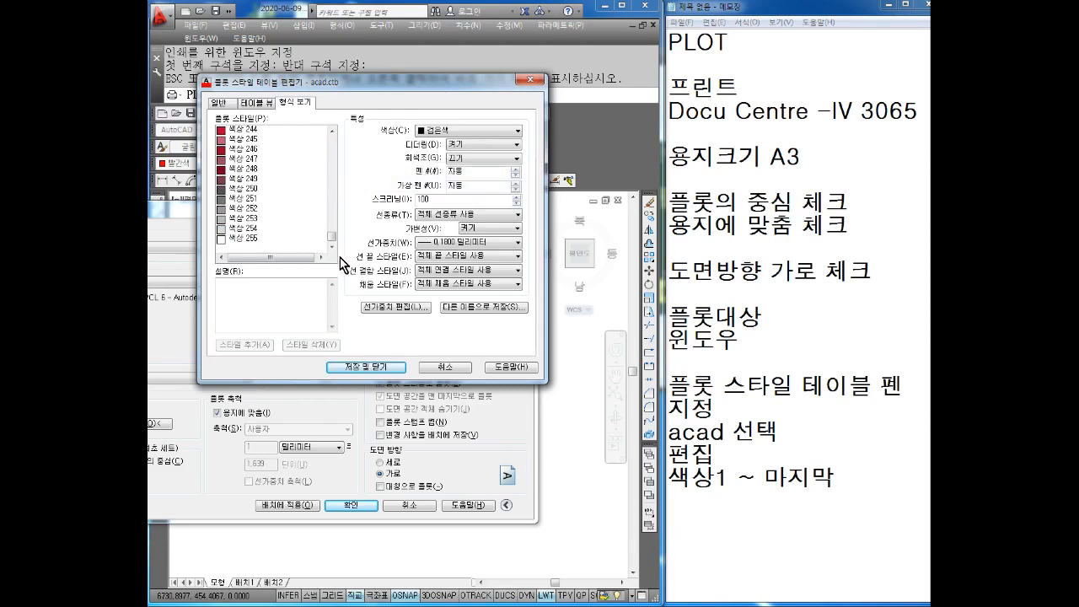
{"action": "left_click", "coordinate": [245, 241], "text": "shift"}
Replace "마지막" with "색상 255" in the notes and add "선택" on the line below
{"action": "left_click", "coordinate": [840, 477]}
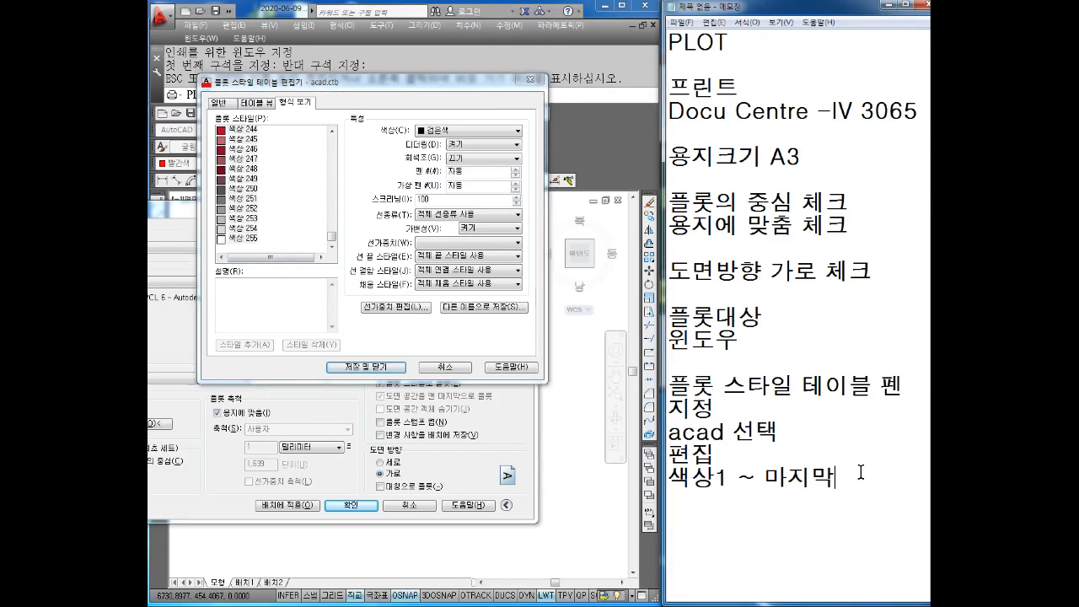
{"action": "key", "text": "BackSpace"}
{"action": "type", "text": "새"}
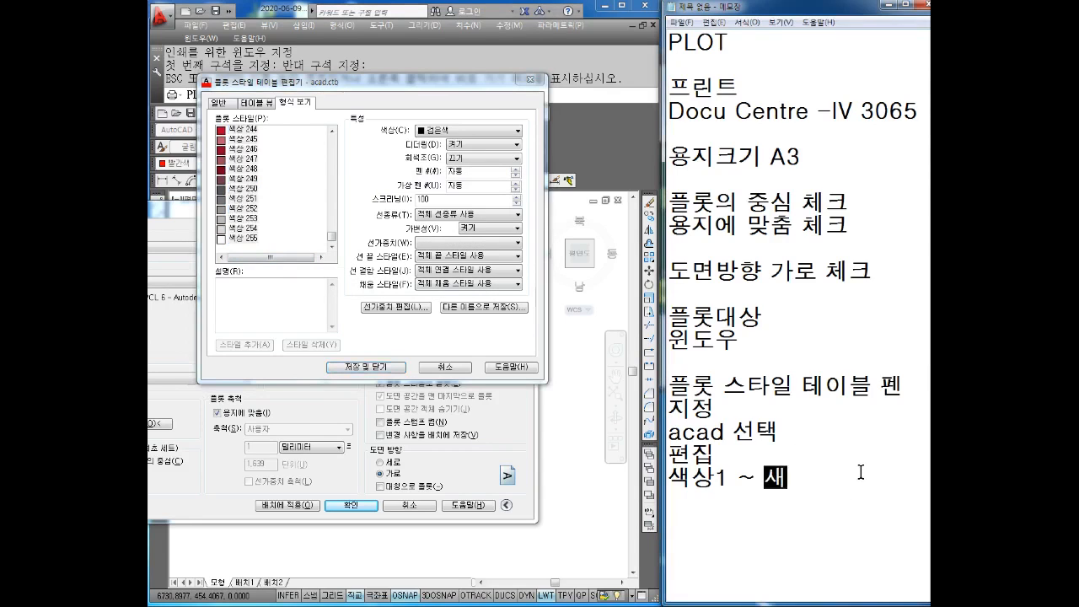
{"action": "type", "text": "상 255"}
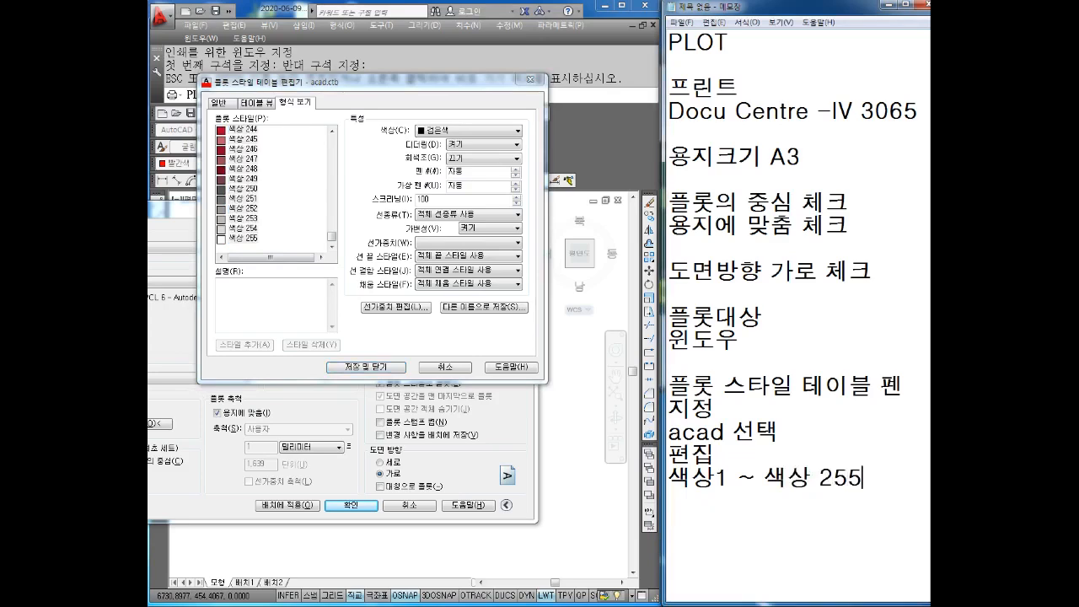
{"action": "type", "text": "선택"}
{"action": "key", "text": "Return"}
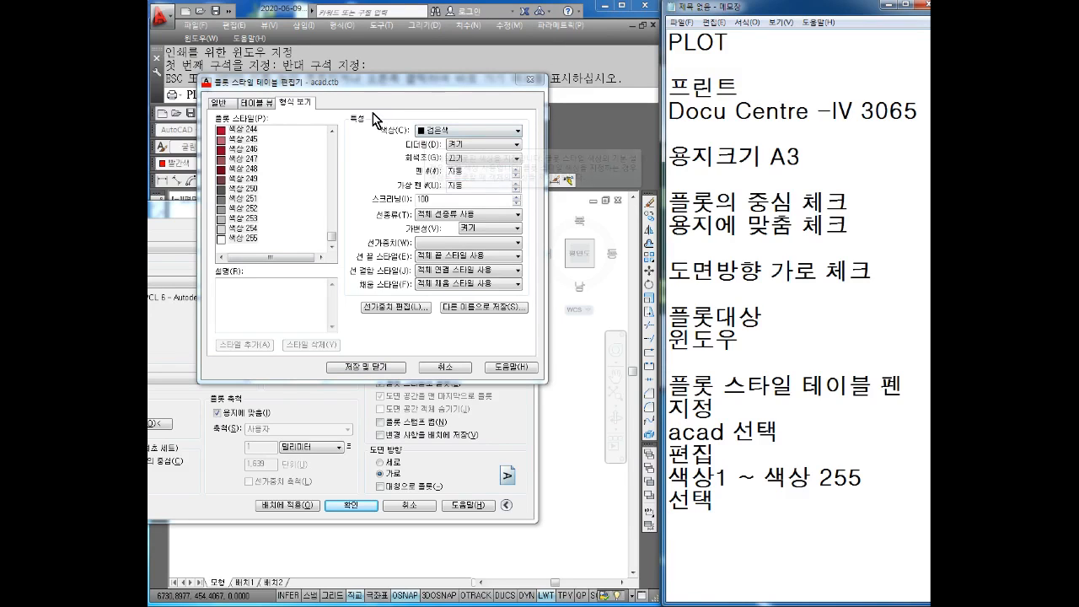
Set the plot color of the selected styles 색상 1 to 색상 255 to 검은색
{"action": "left_click", "coordinate": [443, 132]}
{"action": "left_click", "coordinate": [447, 143]}
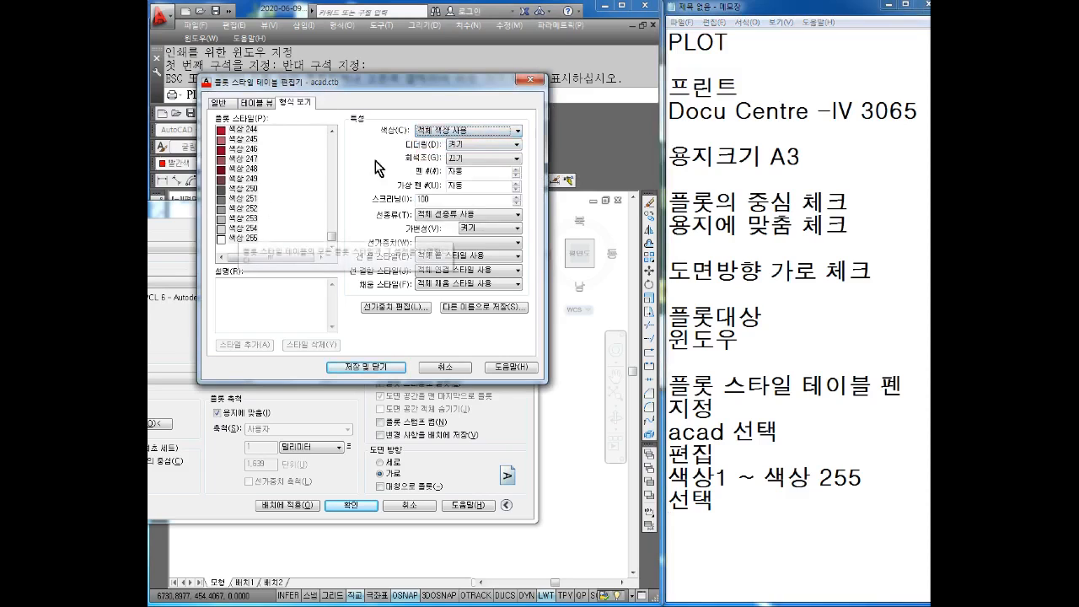
{"action": "left_click", "coordinate": [445, 133]}
{"action": "left_click", "coordinate": [438, 206]}
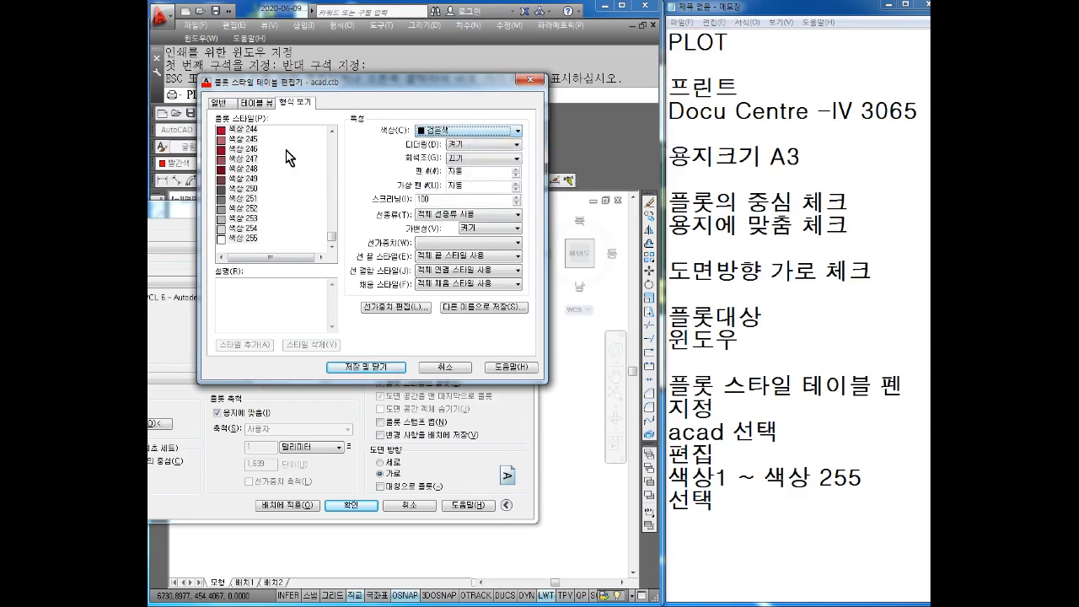
Check the lineweights of 색상 1 to 색상 4 and add "빨간 0.18" and "노랑 0.25" to the notes below "선택"
{"action": "left_click_drag", "start_coordinate": [333, 241], "coordinate": [337, 137]}
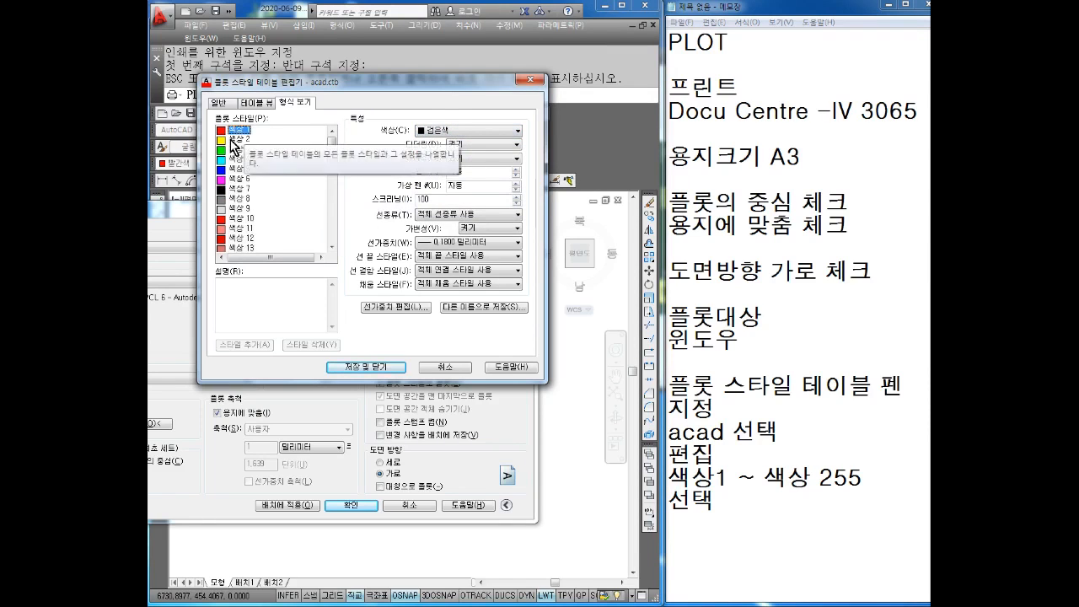
{"action": "left_click", "coordinate": [245, 139]}
{"action": "left_click", "coordinate": [239, 150]}
{"action": "left_click", "coordinate": [236, 159]}
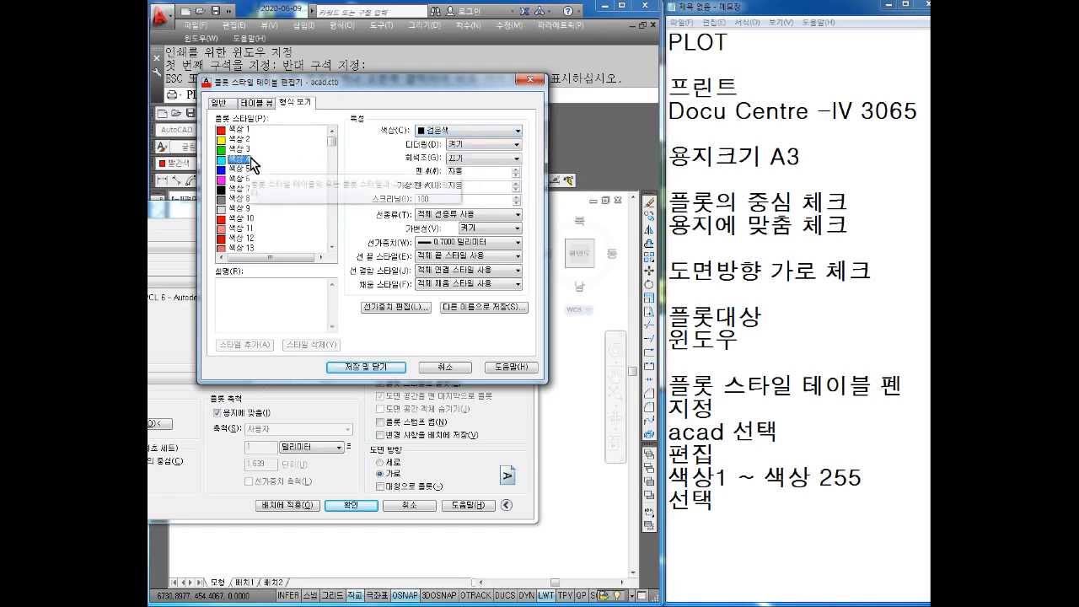
{"action": "left_click", "coordinate": [239, 129]}
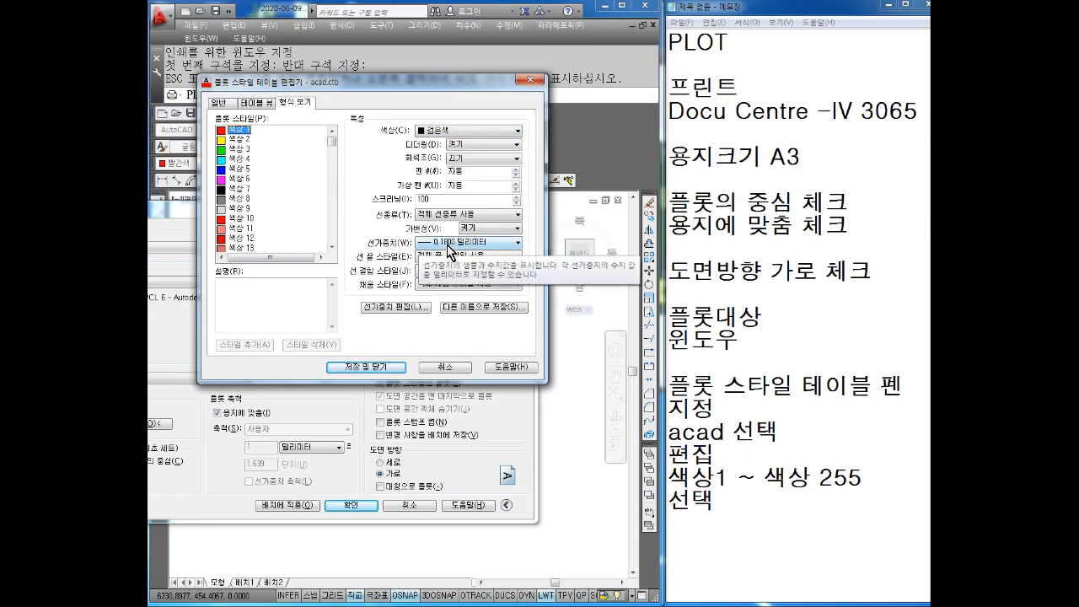
{"action": "left_click", "coordinate": [705, 533]}
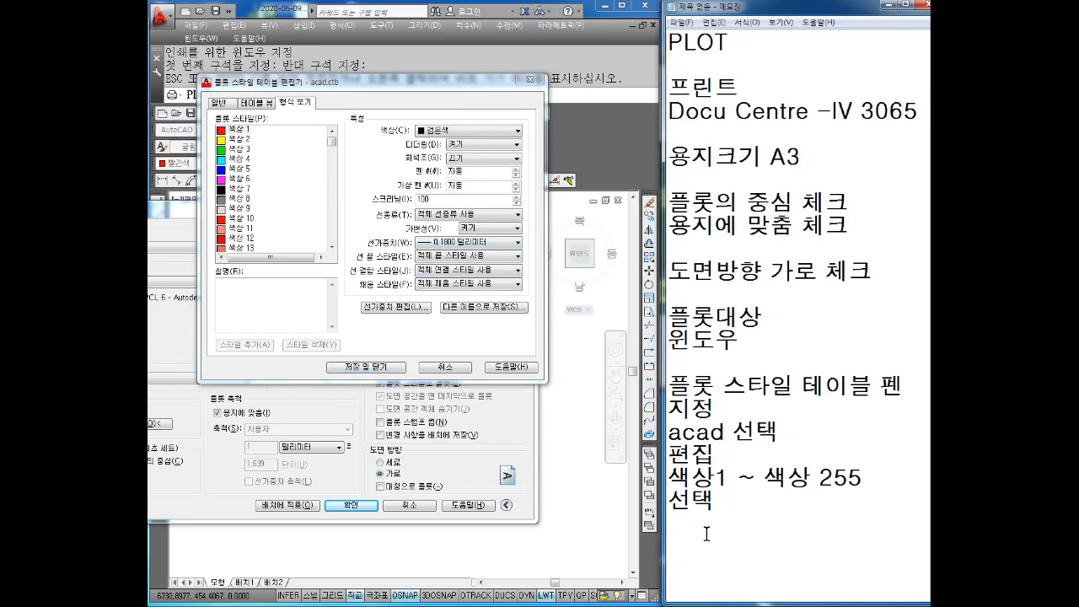
{"action": "type", "text": "빨간 0.18 "}
{"action": "type", "text": "노랑"}
{"action": "key", "text": "Return"}
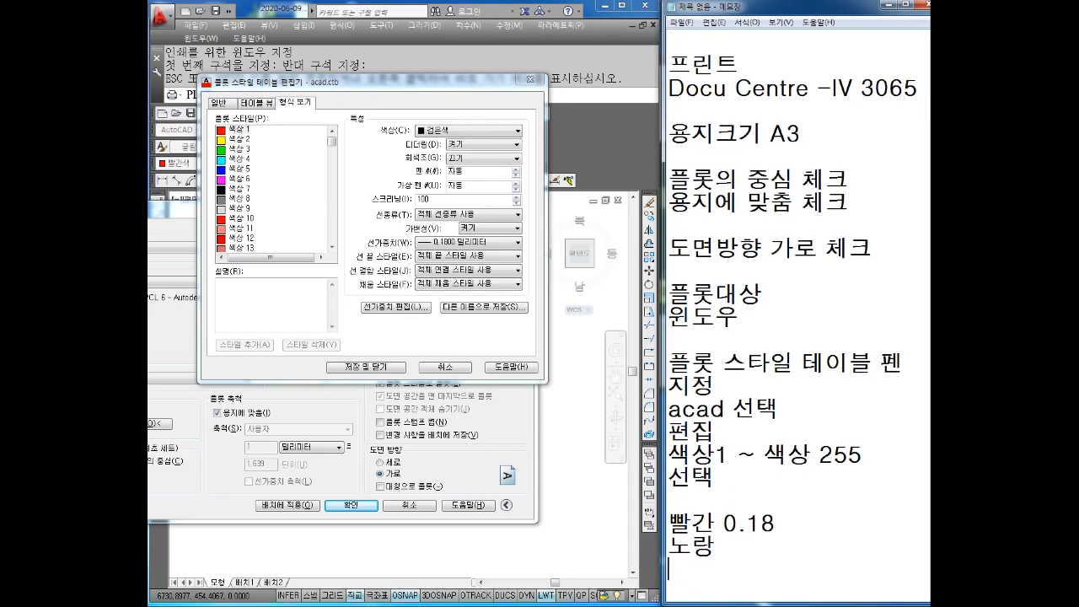
{"action": "type", "text": "0.25"}
{"action": "key", "text": "Return"}
Add the lines "초록 0.35", "하늘 0.5" and "선홍 0.18" to the color lineweight notes
{"action": "type", "text": "초록 0."}
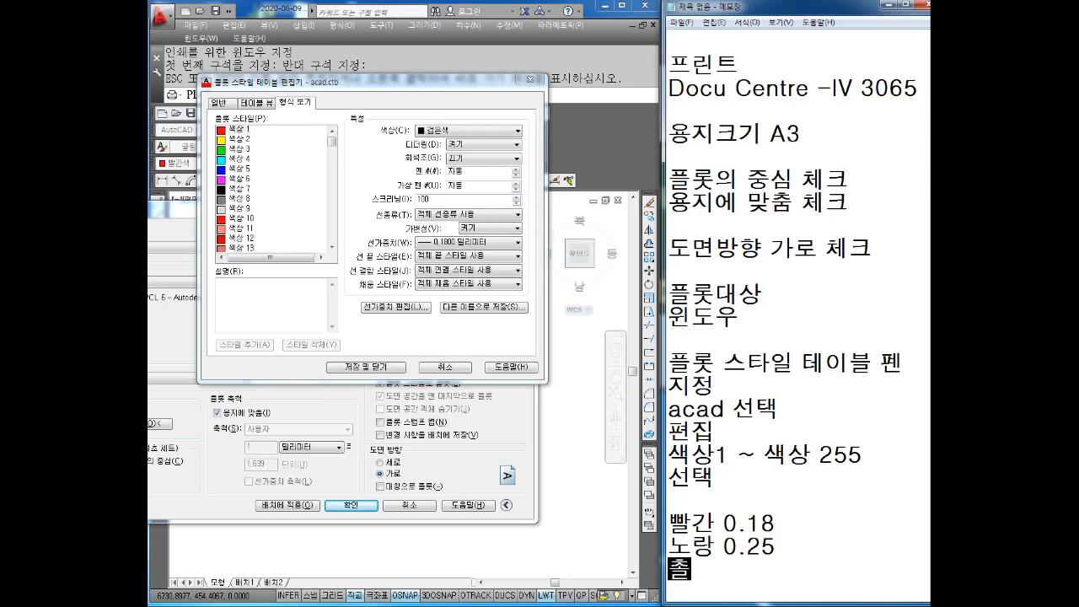
{"action": "type", "text": "35"}
{"action": "key", "text": "Return"}
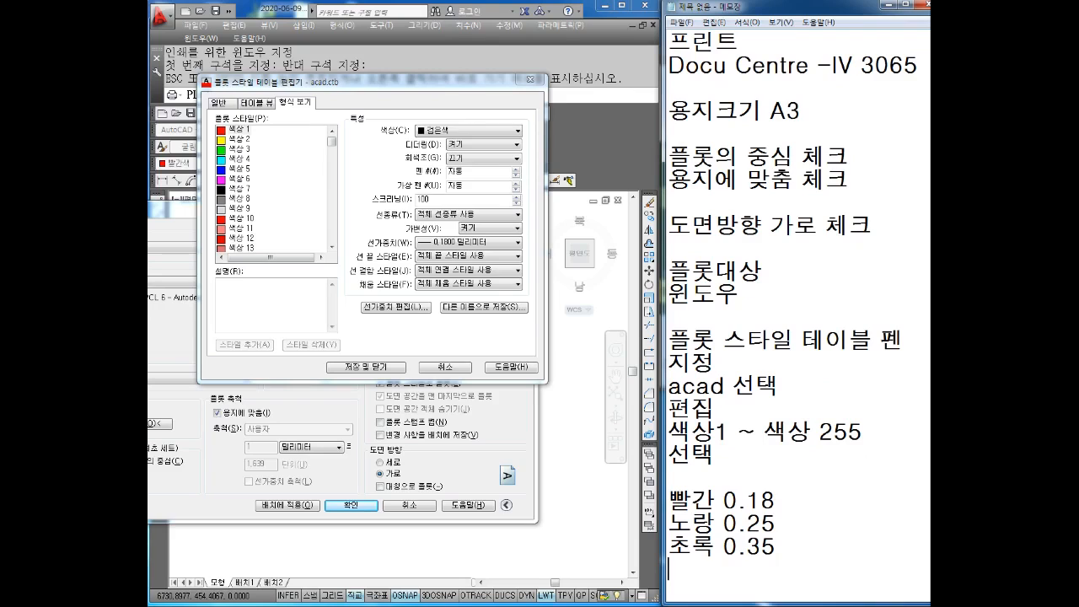
{"action": "type", "text": "하늘 0.5"}
{"action": "key", "text": "Return"}
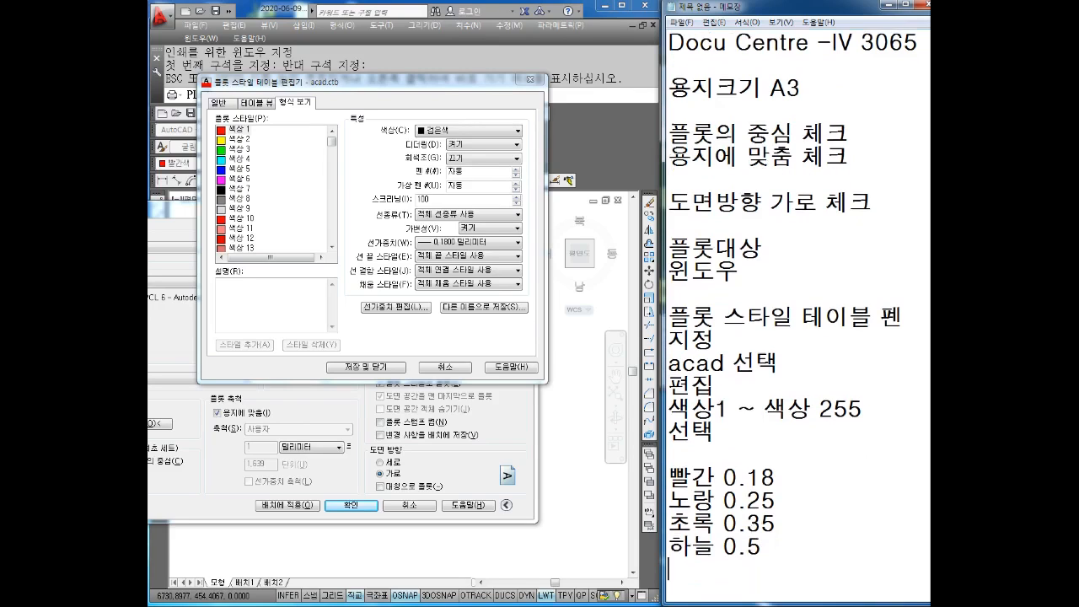
{"action": "type", "text": "선홍 0."}
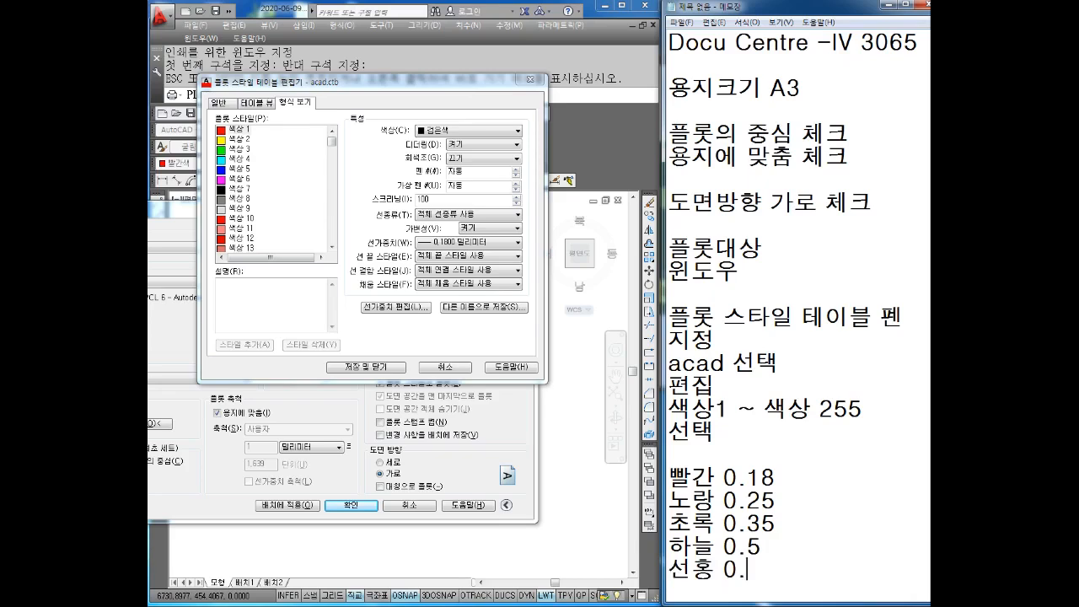
{"action": "type", "text": "18"}
{"action": "key", "text": "Return"}
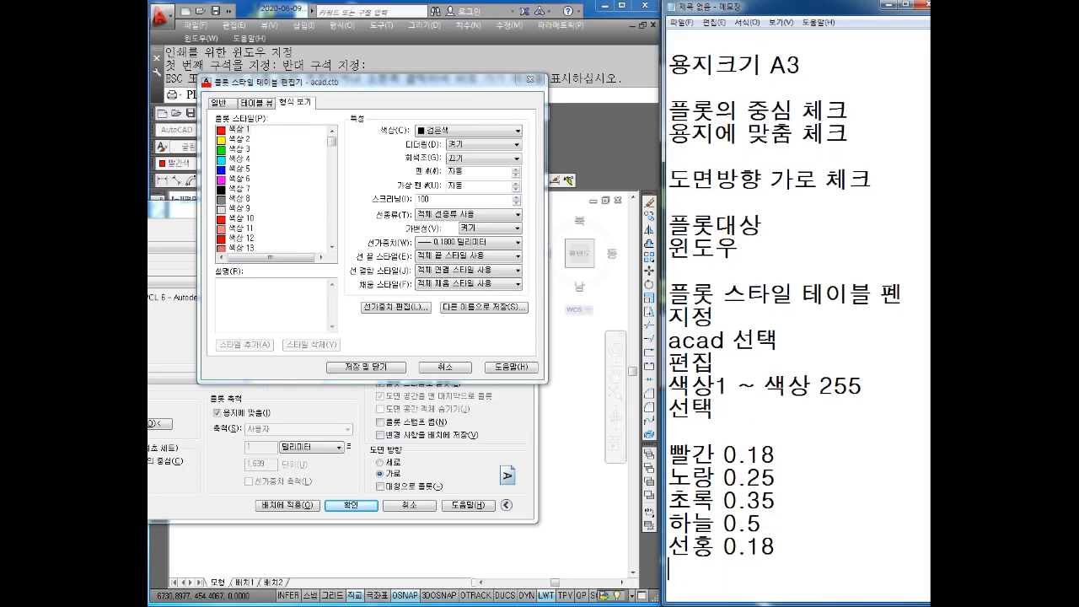
Add the line "파랑생 0.35" to the notes and change the "하늘" value to 0.35
{"action": "type", "text": "ㄹ파"}
{"action": "key", "text": "BackSpace"}
{"action": "key", "text": "BackSpace"}
{"action": "key", "text": "BackSpace"}
{"action": "type", "text": "ㅍ"}
{"action": "type", "text": "라생"}
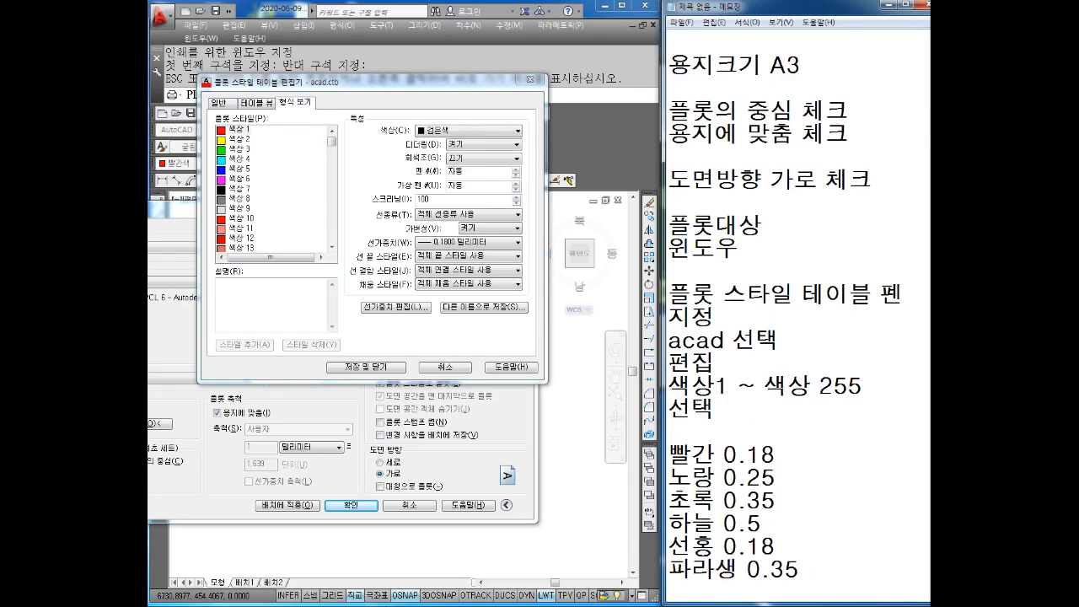
{"action": "key", "text": "BackSpace"}
{"action": "type", "text": "랑"}
{"action": "key", "text": "Right"}
{"action": "key", "text": "Return"}
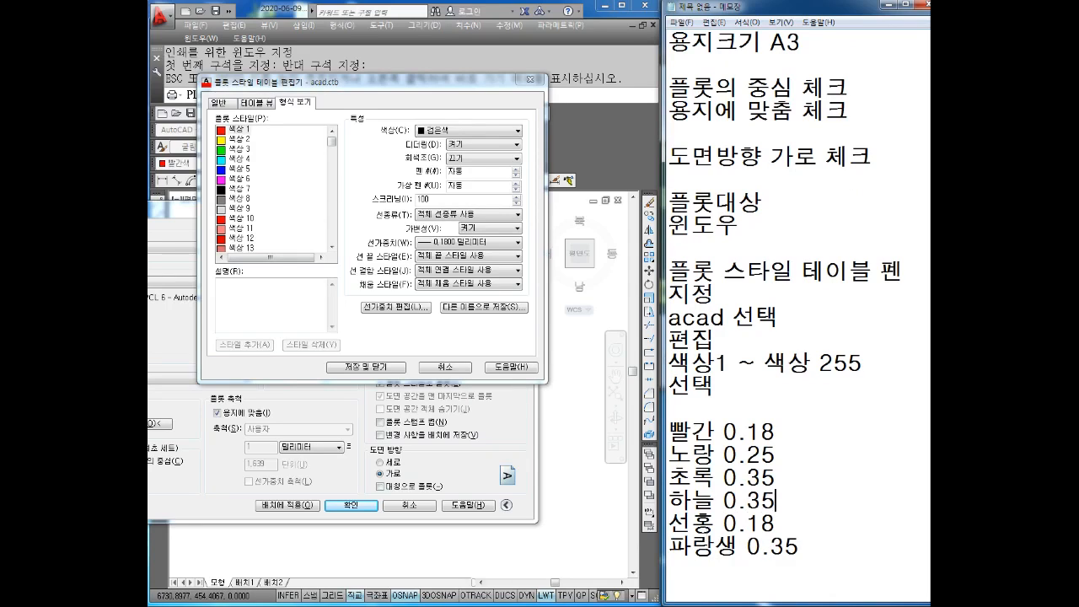
{"action": "key", "text": "Return"}
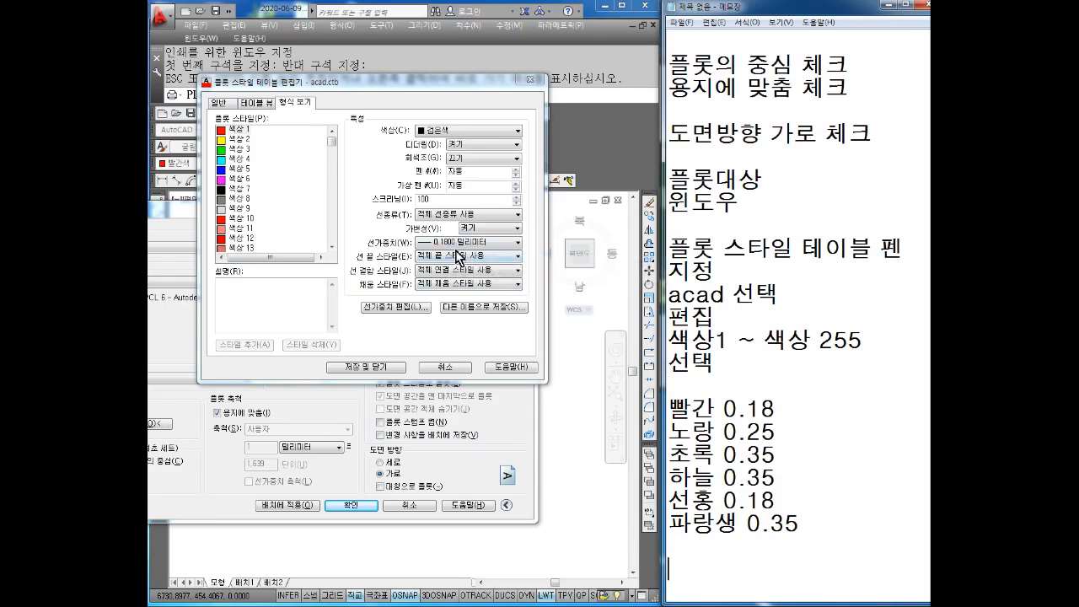
Review the lineweight choices for 색상 1 and set the lineweight of 색상 2 to 0.2500 mm
{"action": "left_click", "coordinate": [452, 244]}
{"action": "left_click", "coordinate": [450, 243]}
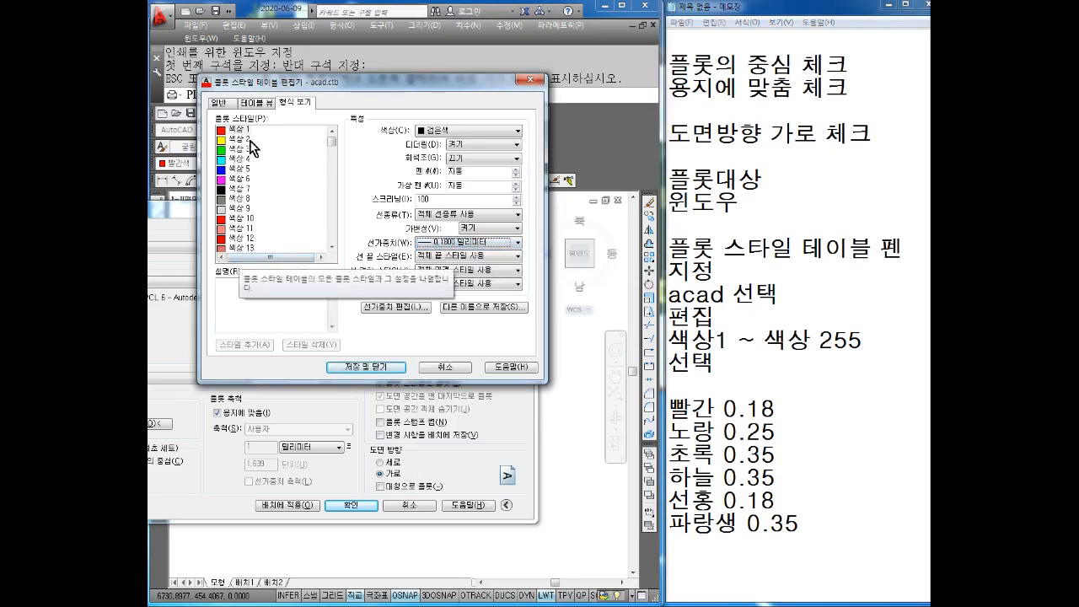
{"action": "left_click", "coordinate": [452, 244]}
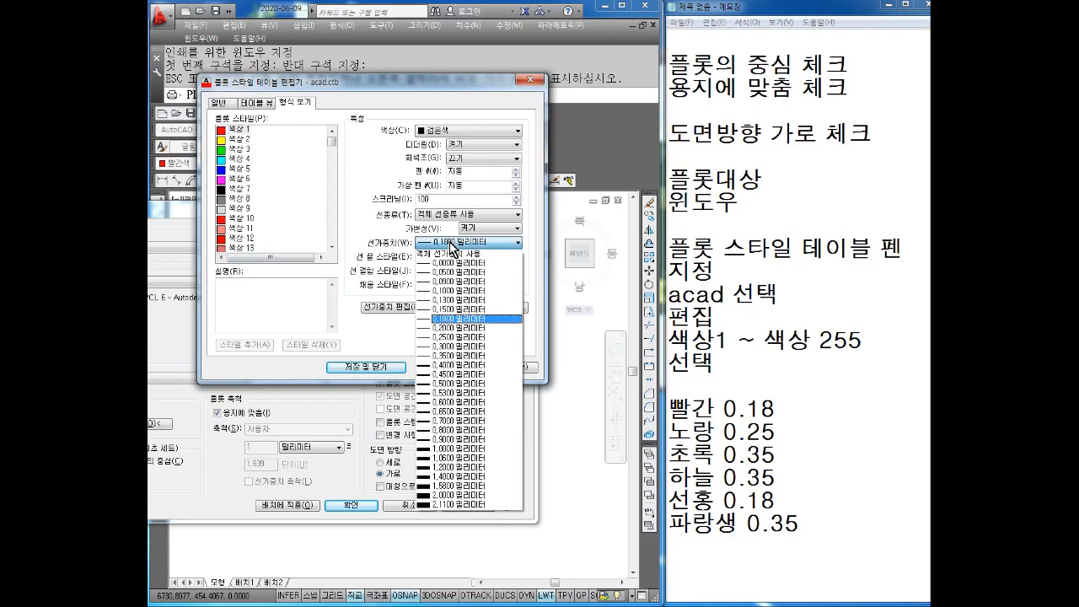
{"action": "left_click", "coordinate": [462, 354]}
{"action": "left_click", "coordinate": [233, 139]}
{"action": "left_click", "coordinate": [434, 244]}
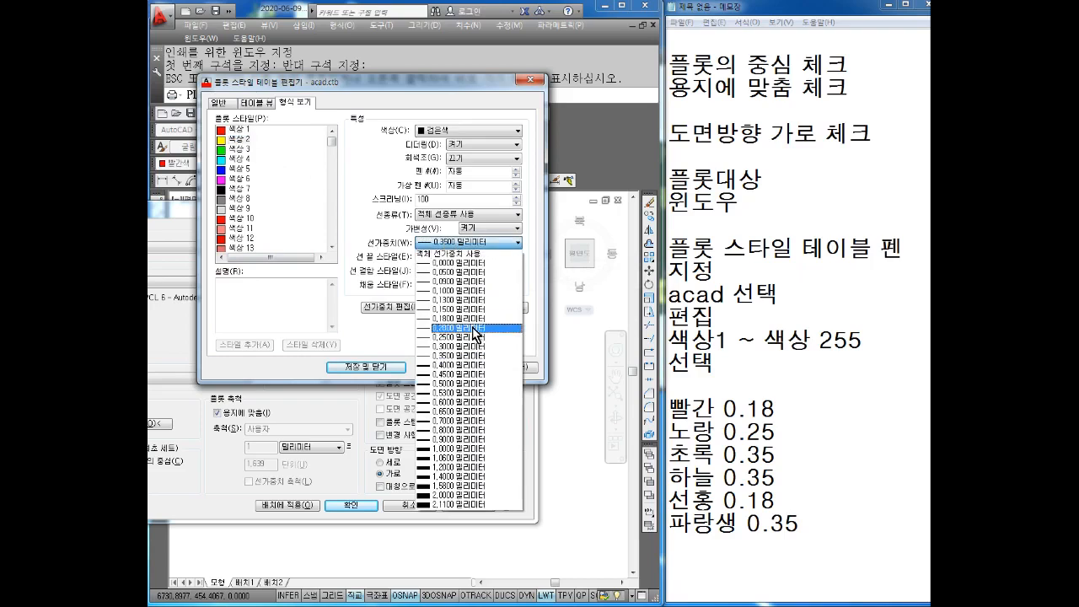
{"action": "left_click", "coordinate": [462, 348]}
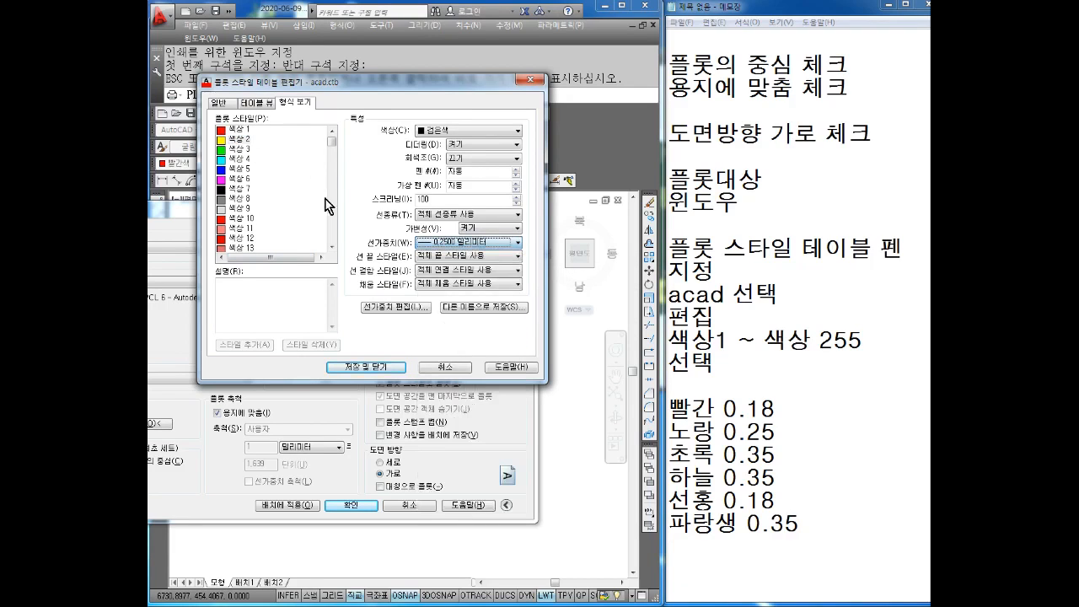
Set the lineweights of 색상 3 and 색상 4 to 0.3500 mm
{"action": "left_click", "coordinate": [236, 149]}
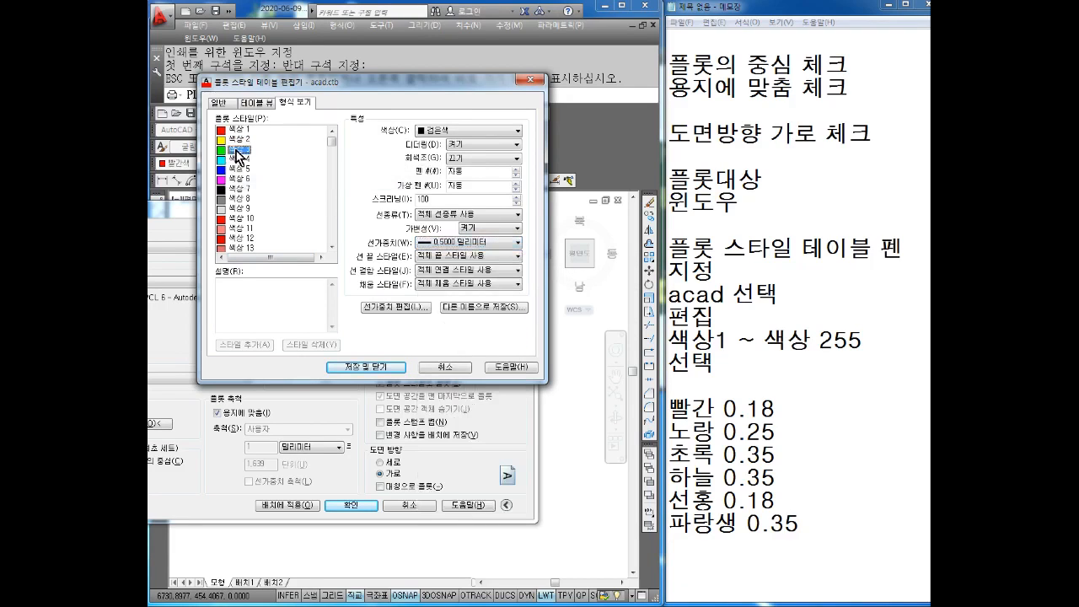
{"action": "left_click", "coordinate": [445, 243]}
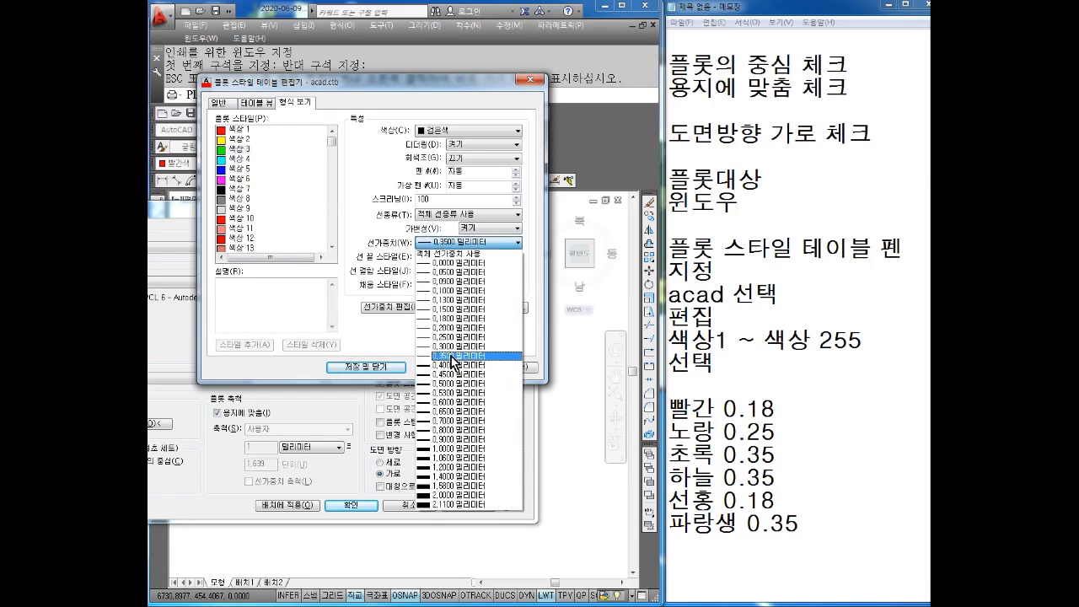
{"action": "left_click", "coordinate": [454, 356]}
{"action": "left_click", "coordinate": [238, 159]}
{"action": "left_click", "coordinate": [445, 244]}
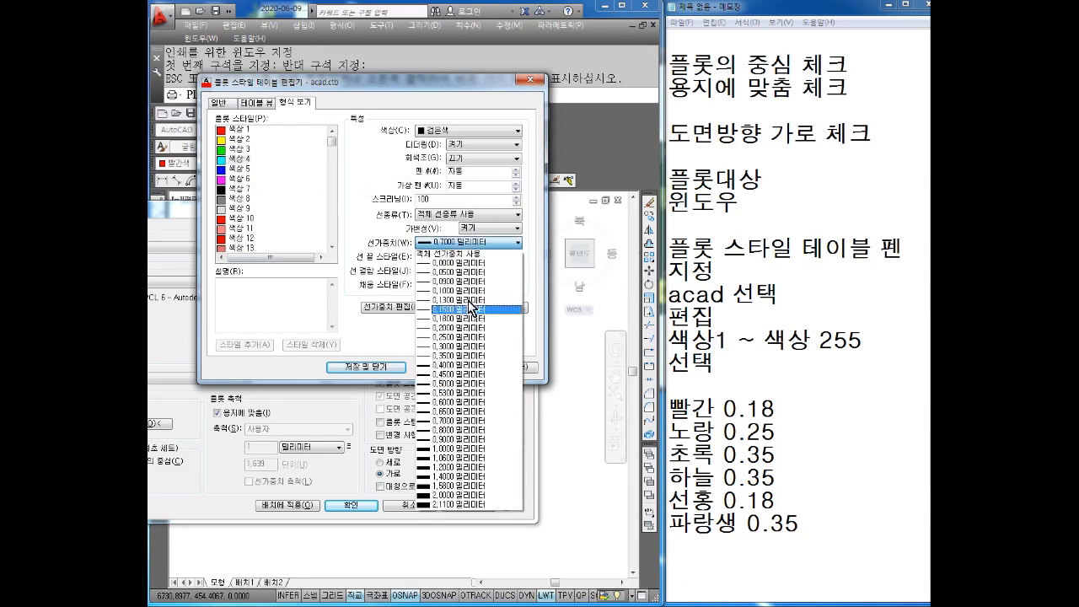
{"action": "left_click", "coordinate": [453, 356]}
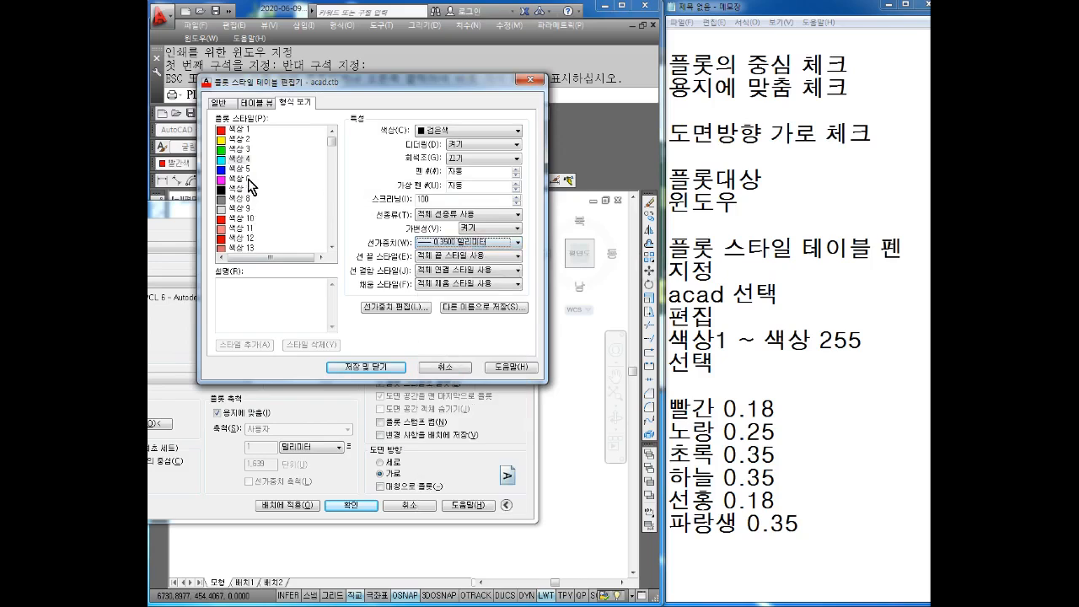
Set the lineweight of 색상 5 to 0.3500 mm and that of 색상 6 to 0.1800 mm
{"action": "left_click", "coordinate": [249, 179]}
{"action": "left_click", "coordinate": [430, 242]}
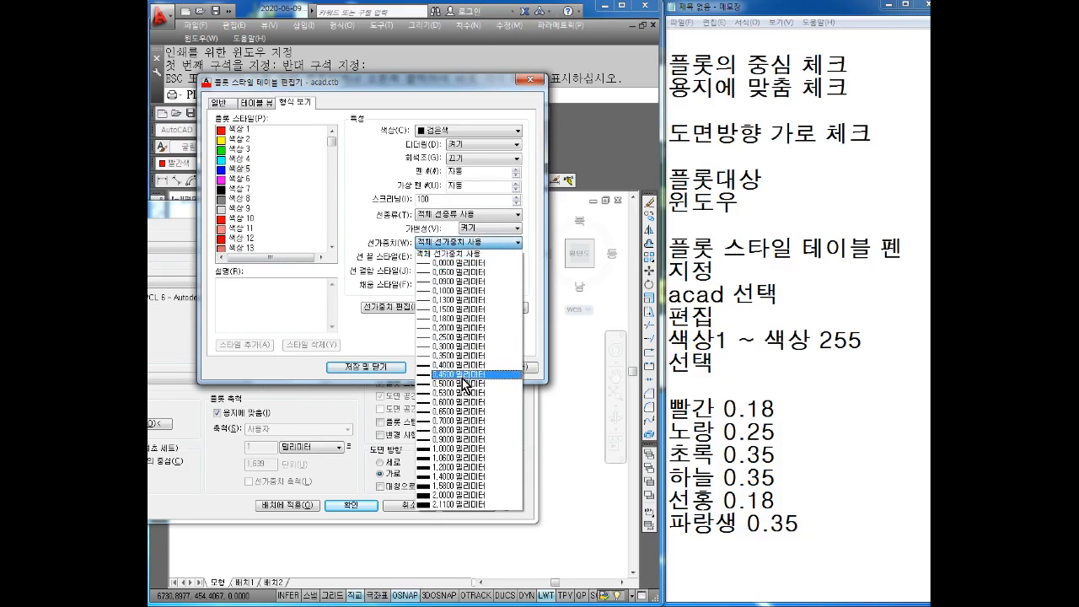
{"action": "left_click", "coordinate": [454, 355]}
{"action": "left_click", "coordinate": [245, 180]}
{"action": "left_click", "coordinate": [467, 246]}
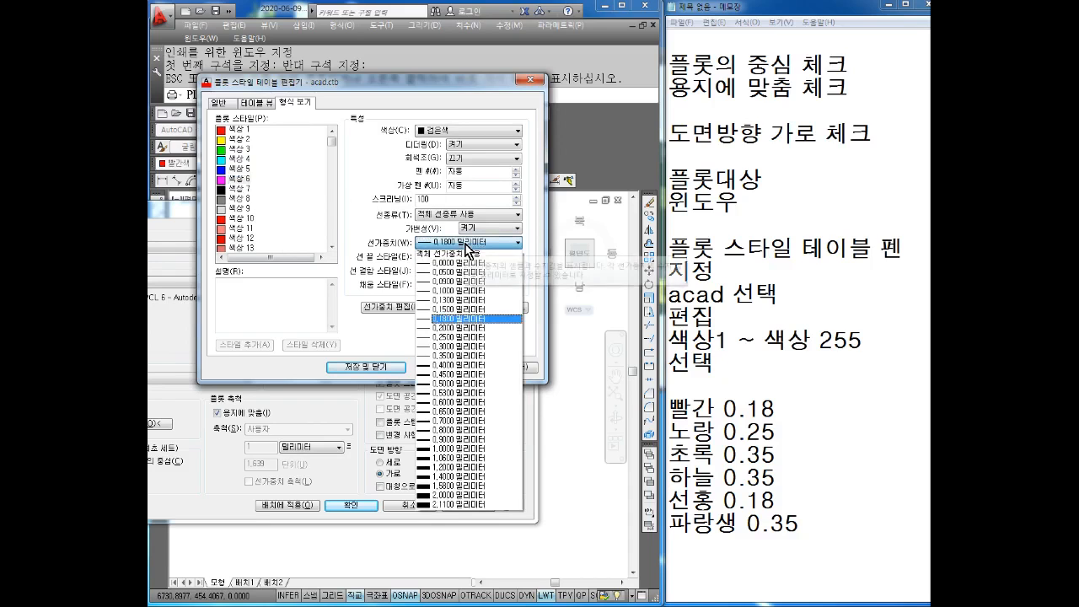
{"action": "left_click", "coordinate": [469, 320]}
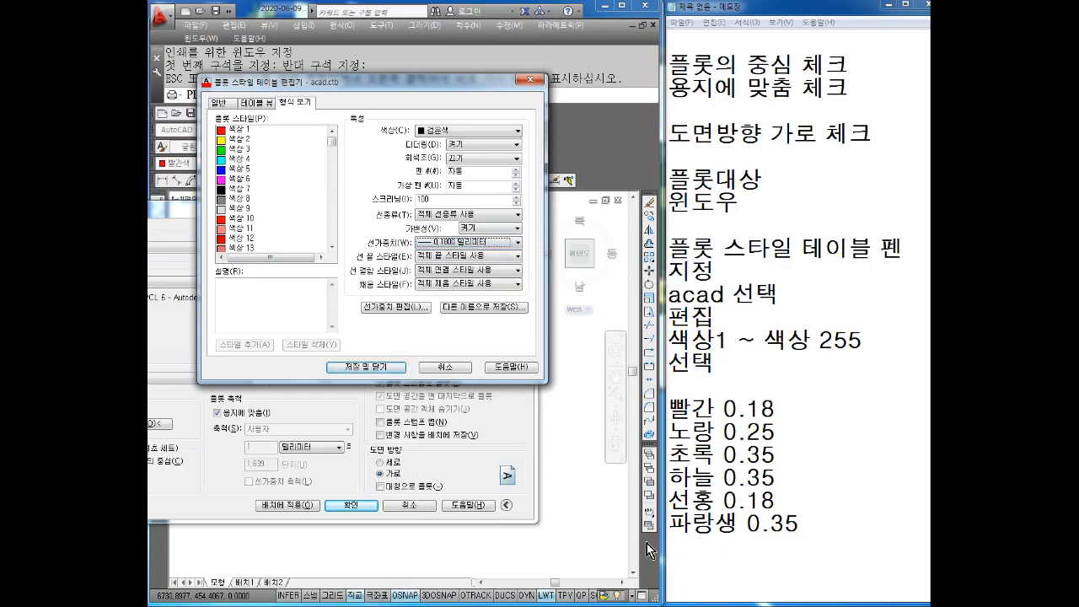
Save and close the acad.ctb plot style table and apply the plot settings to the layout
{"action": "left_click", "coordinate": [376, 367]}
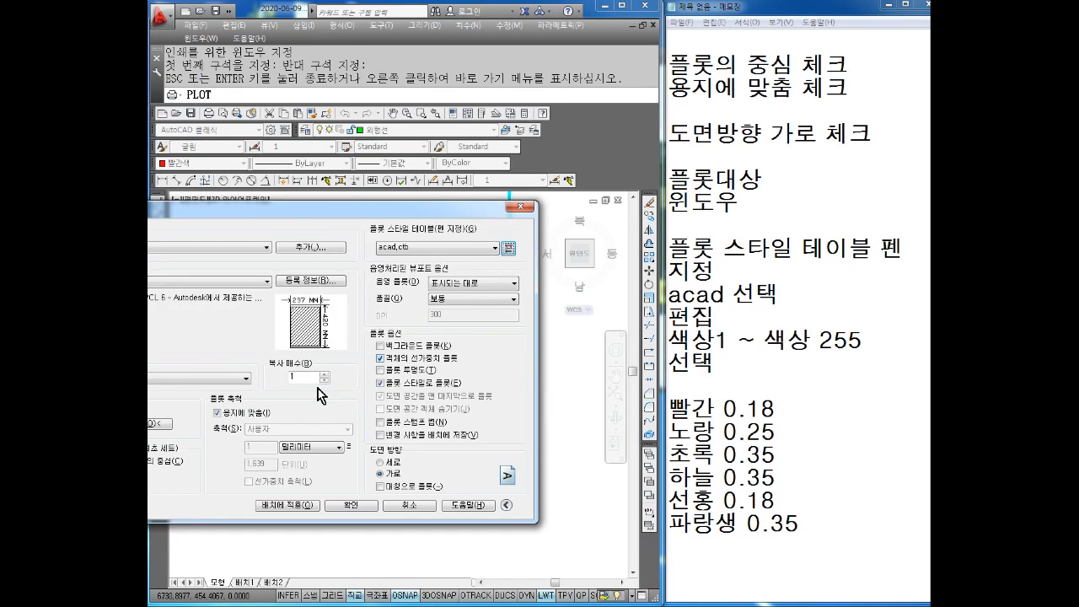
{"action": "left_click", "coordinate": [299, 506]}
Move the plot dialog so its preview option is reachable and generate a preview of the plot
{"action": "mouse_move", "coordinate": [309, 209]}
{"action": "left_mouse_down"}
{"action": "mouse_move", "coordinate": [474, 142]}
{"action": "mouse_move", "coordinate": [414, 144]}
{"action": "mouse_move", "coordinate": [438, 40]}
{"action": "left_mouse_up"}
{"action": "left_click", "coordinate": [207, 328]}
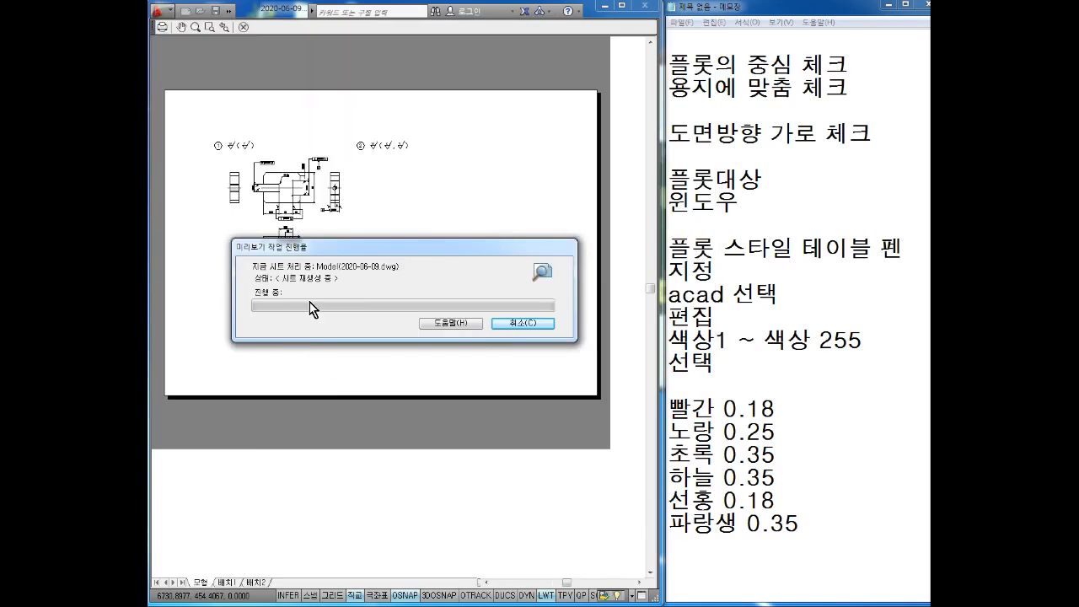
Examine the printed lineweights of part 1 and the top assembly view in the plot preview
{"action": "scroll", "coordinate": [330, 297], "scroll_direction": "up", "scroll_amount": 8}
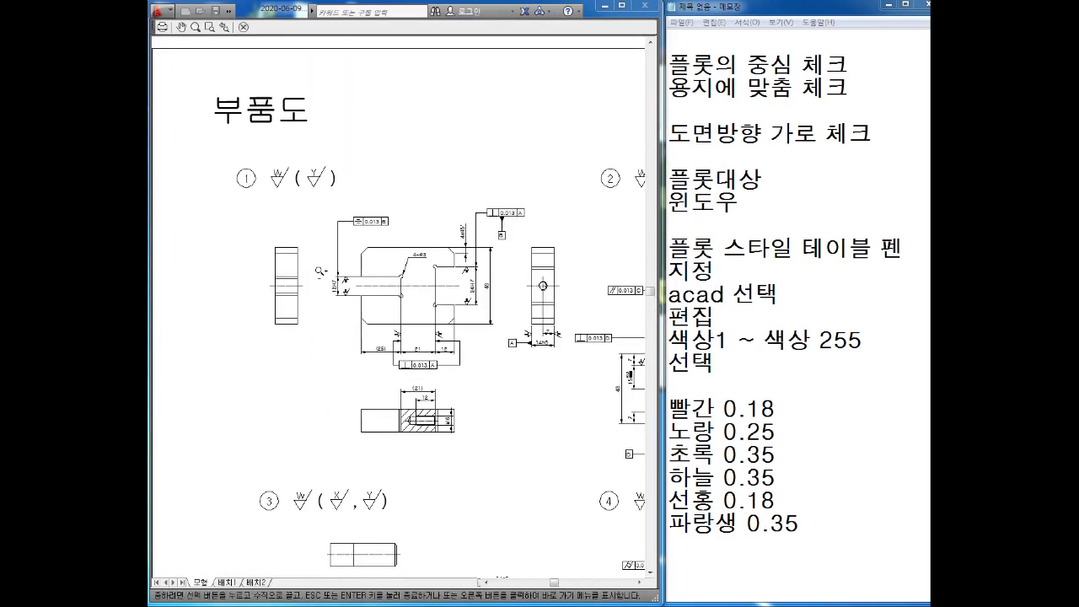
{"action": "scroll", "coordinate": [388, 272], "scroll_direction": "down", "scroll_amount": 5}
{"action": "scroll", "coordinate": [379, 247], "scroll_direction": "up", "scroll_amount": 5}
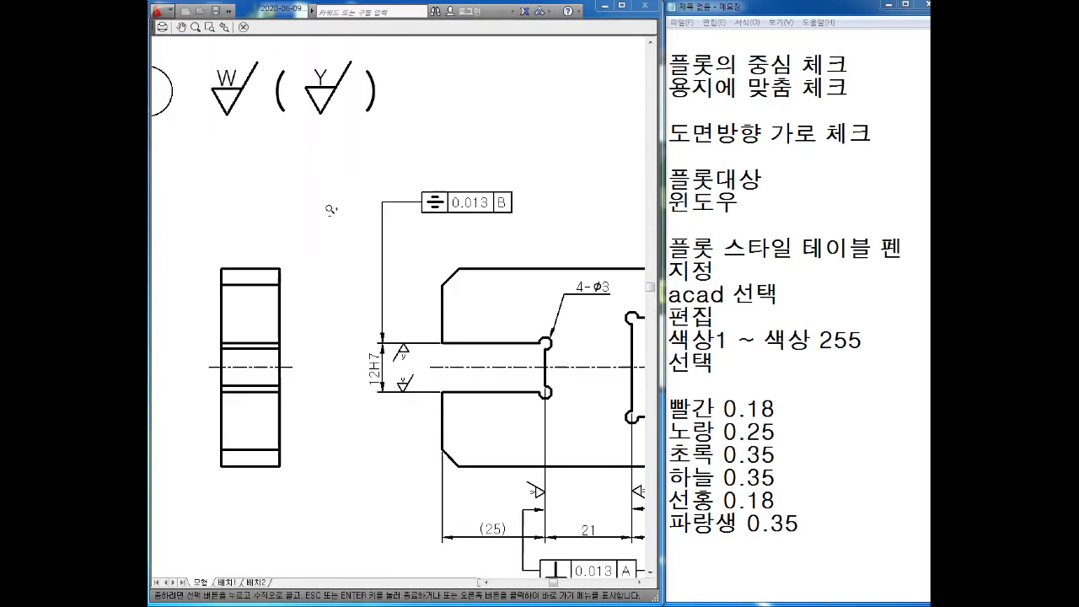
{"action": "scroll", "coordinate": [323, 302], "scroll_direction": "down", "scroll_amount": 5}
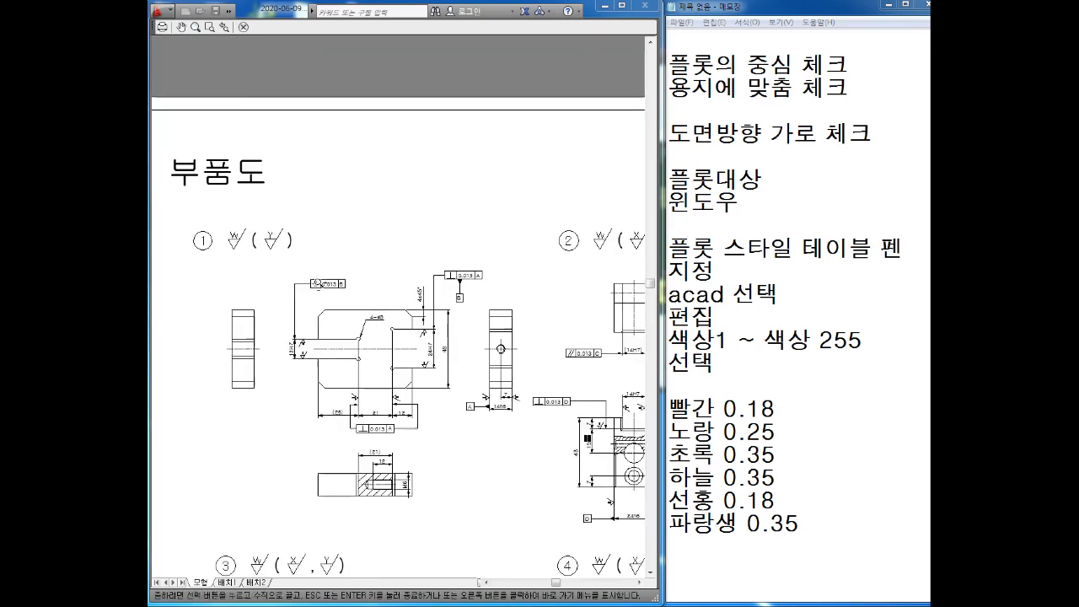
{"action": "scroll", "coordinate": [459, 291], "scroll_direction": "up", "scroll_amount": 3}
{"action": "scroll", "coordinate": [523, 256], "scroll_direction": "up", "scroll_amount": 5}
{"action": "middle_click_drag", "start_coordinate": [489, 166], "coordinate": [400, 342]}
{"action": "scroll", "coordinate": [396, 323], "scroll_direction": "down", "scroll_amount": 5}
{"action": "middle_click_drag", "start_coordinate": [532, 397], "coordinate": [469, 265]}
{"action": "middle_click_drag", "start_coordinate": [607, 210], "coordinate": [451, 249]}
{"action": "scroll", "coordinate": [533, 200], "scroll_direction": "up", "scroll_amount": 5}
{"action": "middle_click_drag", "start_coordinate": [529, 198], "coordinate": [464, 264]}
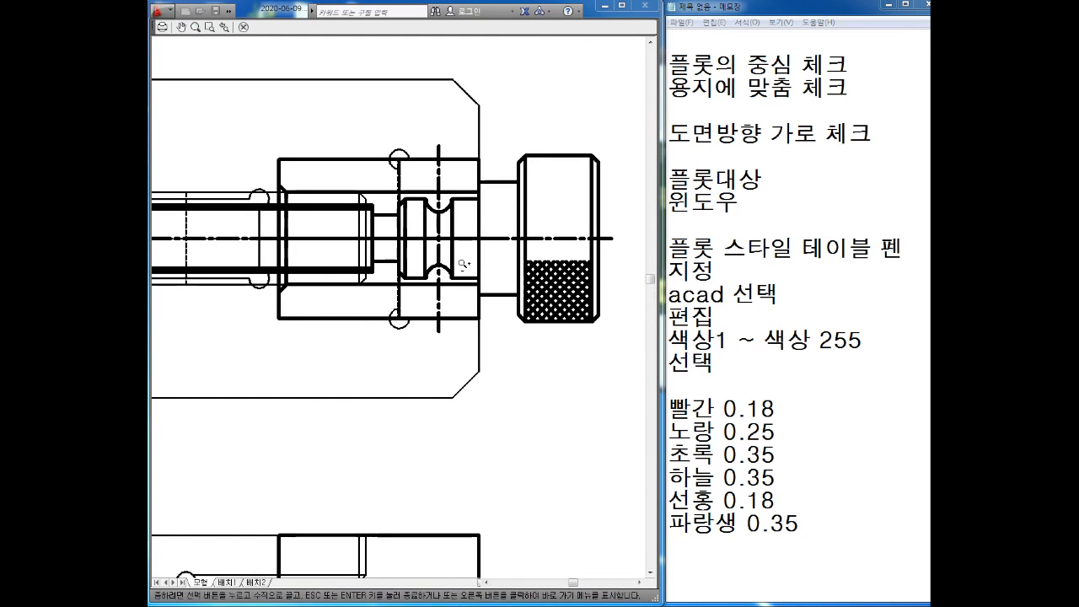
Examine the lineweights of the front assembly view, part 3 and the whole sheet in the plot preview
{"action": "scroll", "coordinate": [482, 264], "scroll_direction": "down", "scroll_amount": 6}
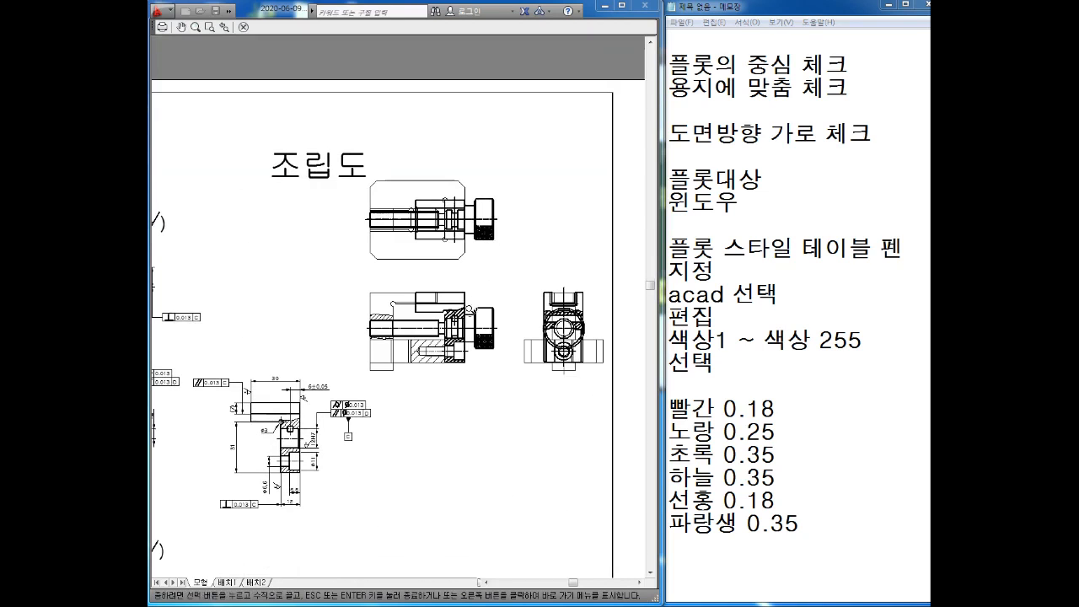
{"action": "scroll", "coordinate": [480, 324], "scroll_direction": "up", "scroll_amount": 3}
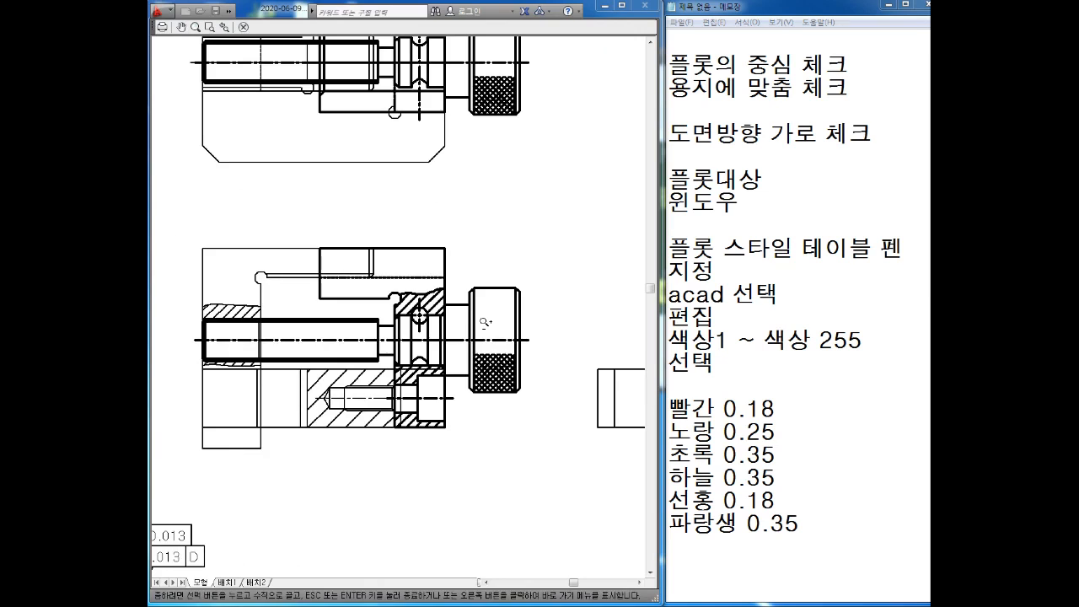
{"action": "scroll", "coordinate": [485, 323], "scroll_direction": "down", "scroll_amount": 5}
{"action": "middle_click_drag", "start_coordinate": [432, 365], "coordinate": [463, 299]}
{"action": "middle_click_drag", "start_coordinate": [366, 365], "coordinate": [462, 292]}
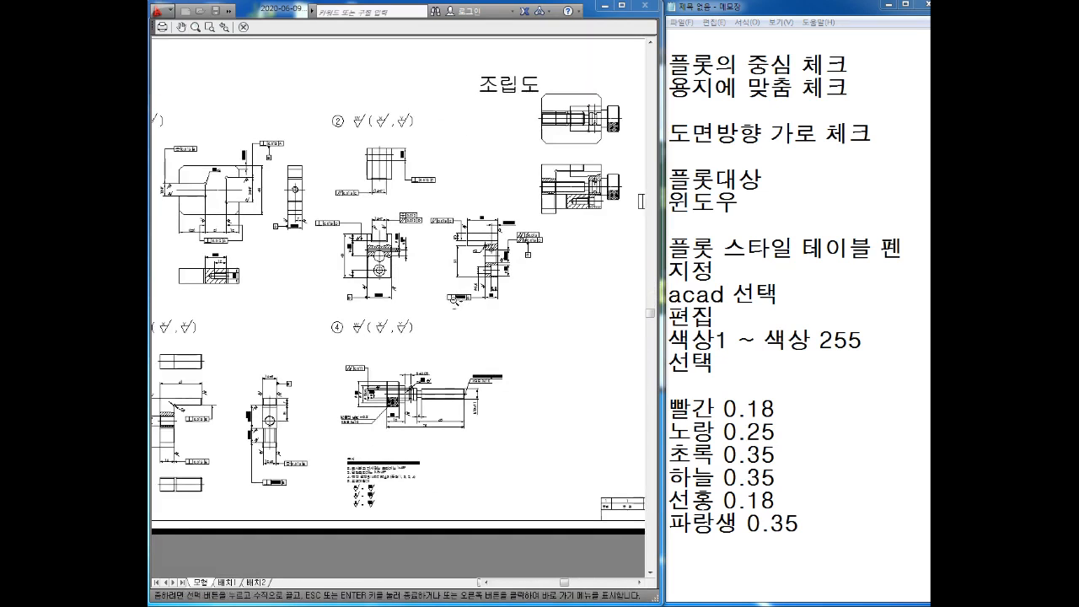
{"action": "middle_click_drag", "start_coordinate": [386, 329], "coordinate": [499, 253]}
{"action": "scroll", "coordinate": [321, 334], "scroll_direction": "up", "scroll_amount": 5}
{"action": "middle_click_drag", "start_coordinate": [350, 354], "coordinate": [409, 335]}
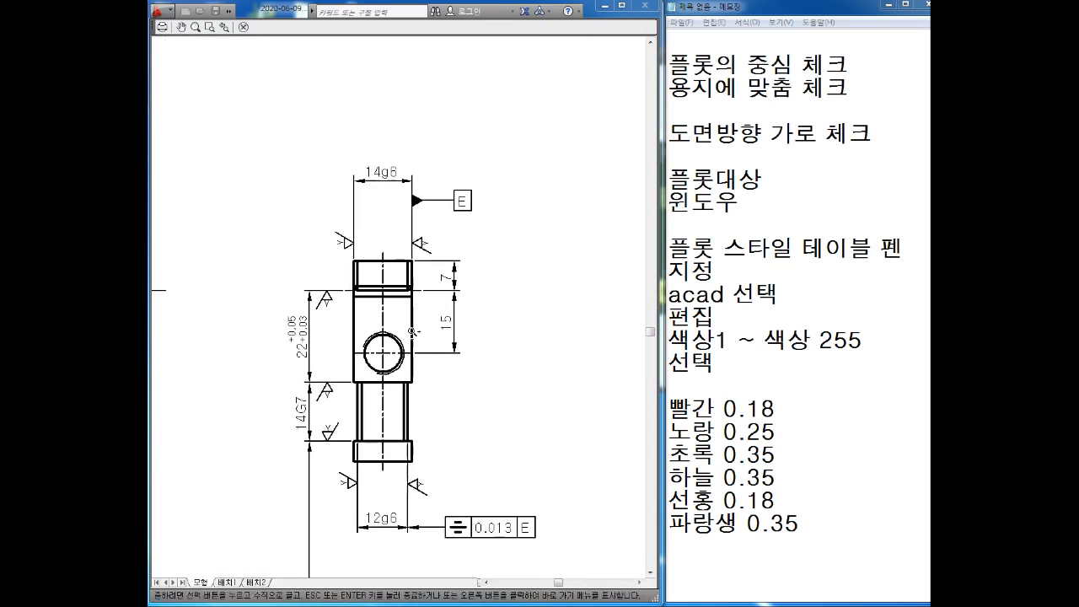
{"action": "scroll", "coordinate": [413, 333], "scroll_direction": "down", "scroll_amount": 5}
{"action": "middle_click_drag", "start_coordinate": [473, 301], "coordinate": [355, 368]}
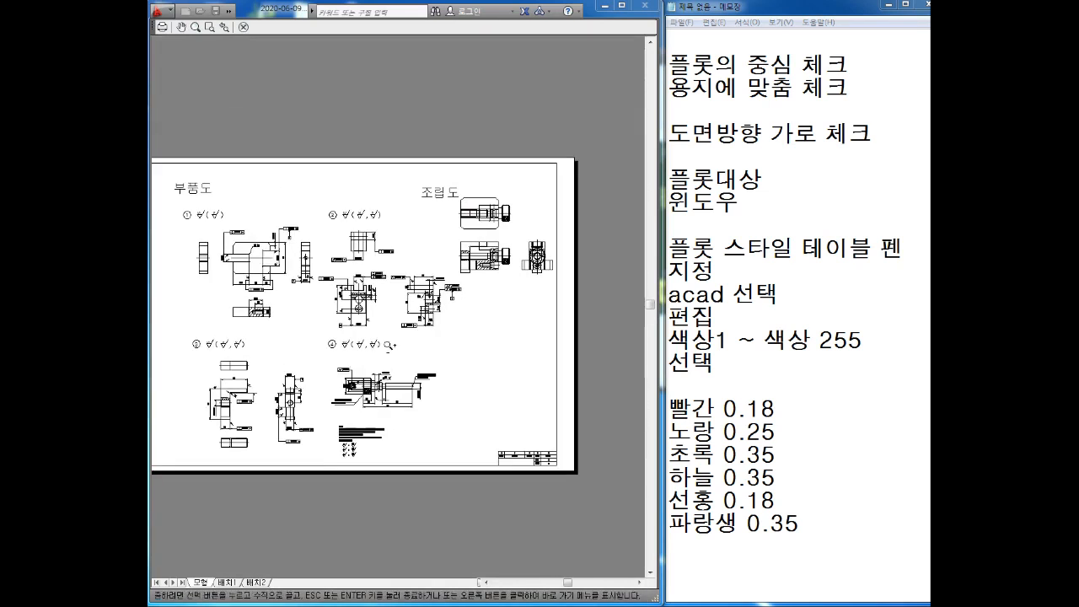
{"action": "middle_click_drag", "start_coordinate": [416, 339], "coordinate": [442, 334]}
Leave the plot preview and the plot dialog, and go to the empty line at the end of the Notepad notes
{"action": "key", "text": "Escape"}
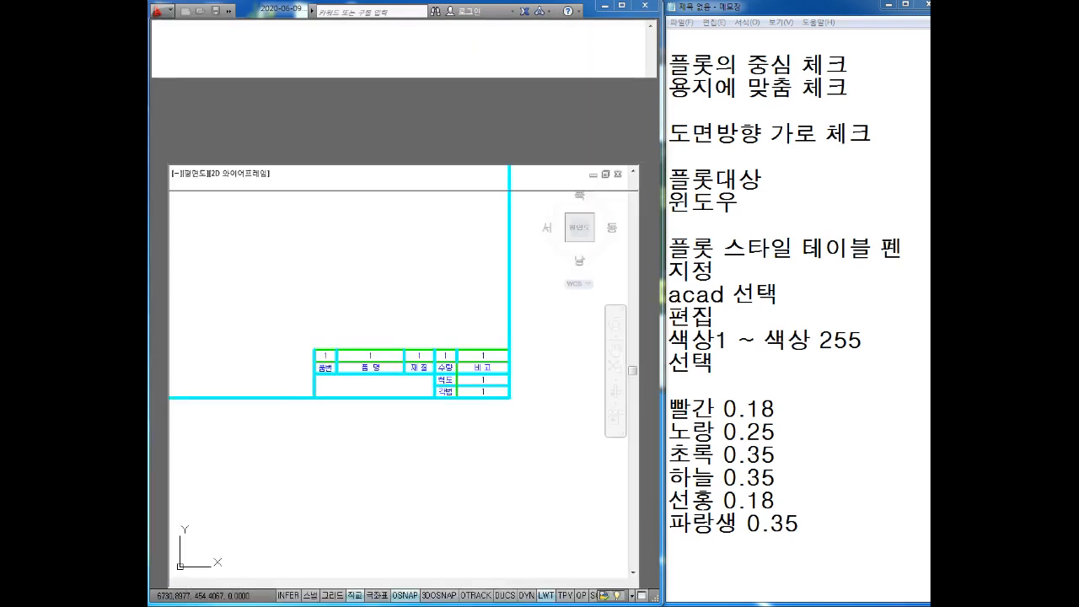
{"action": "key", "text": "Escape"}
{"action": "left_click", "coordinate": [733, 569]}
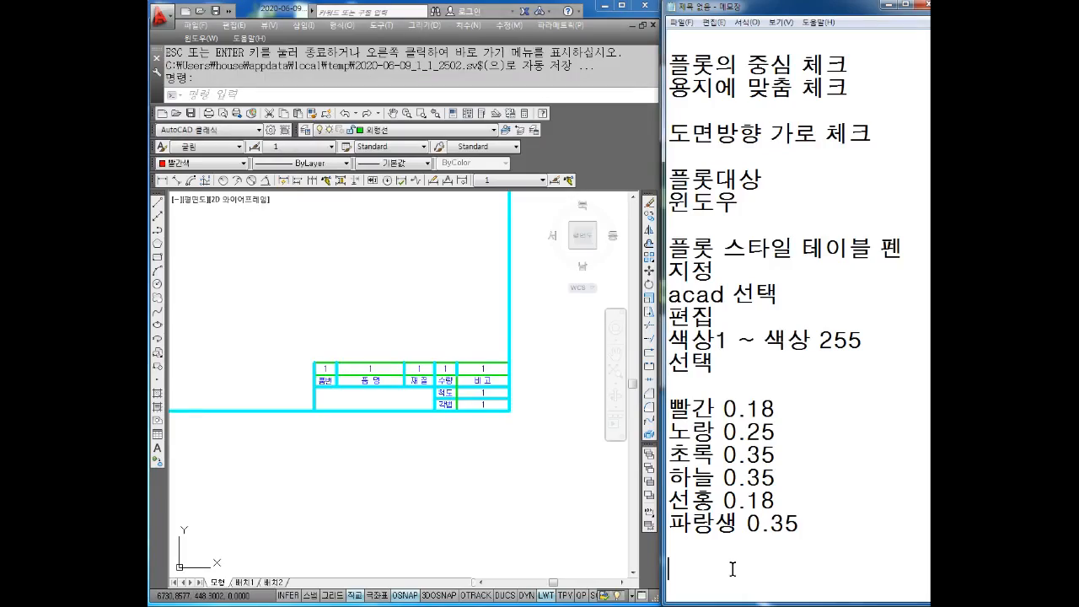
{"action": "key", "text": "BackSpace"}
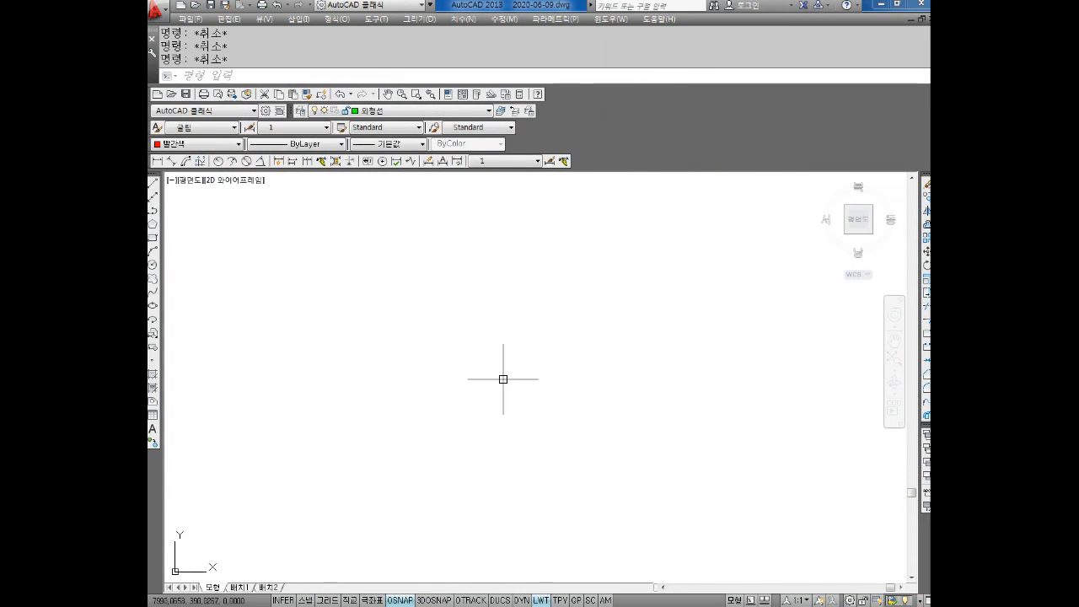
Turn on ortho mode and set the current lineweight to 0.35 mm
{"action": "key", "text": "Return"}
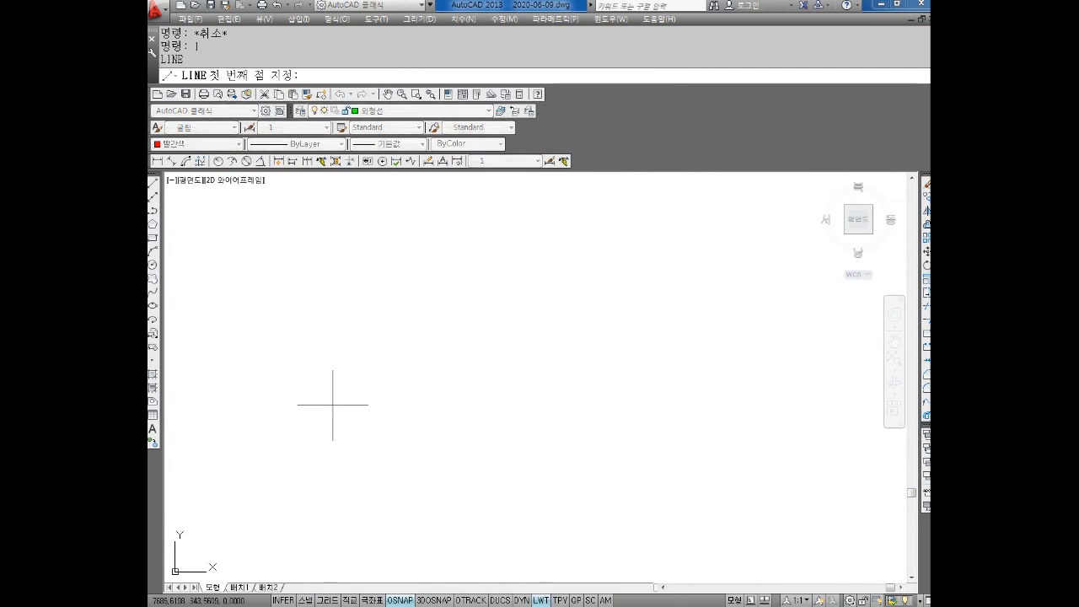
{"action": "left_click", "coordinate": [362, 364]}
{"action": "key", "text": "F8"}
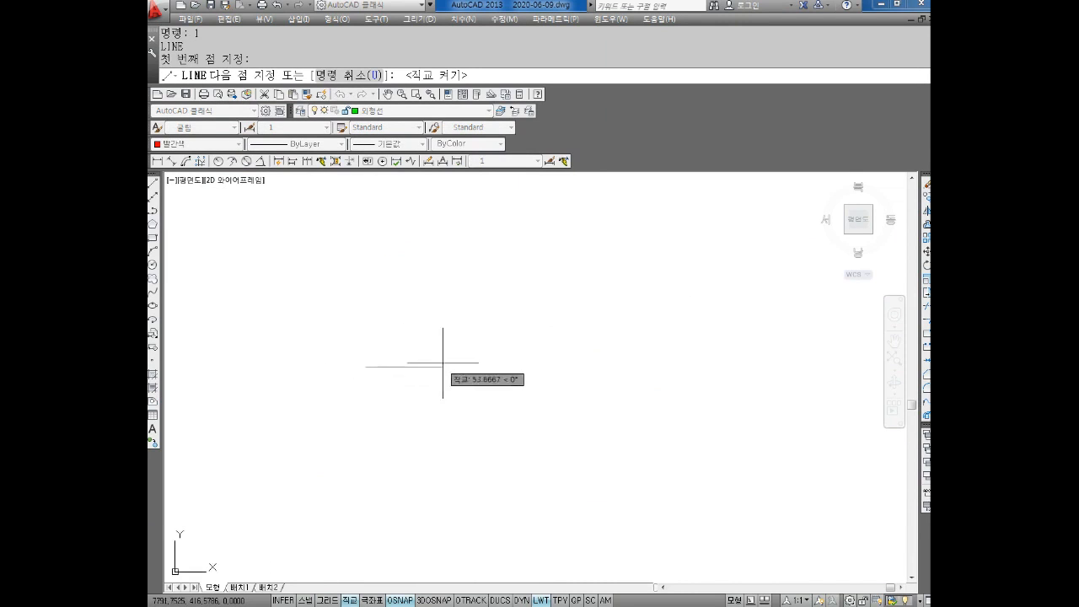
{"action": "left_click", "coordinate": [396, 150]}
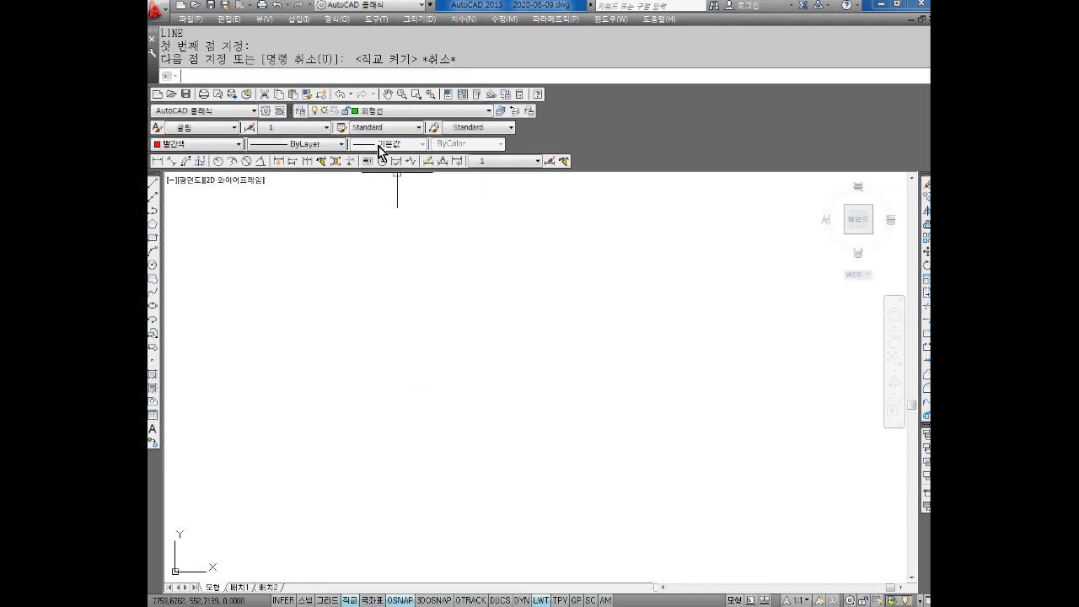
{"action": "left_click", "coordinate": [389, 285]}
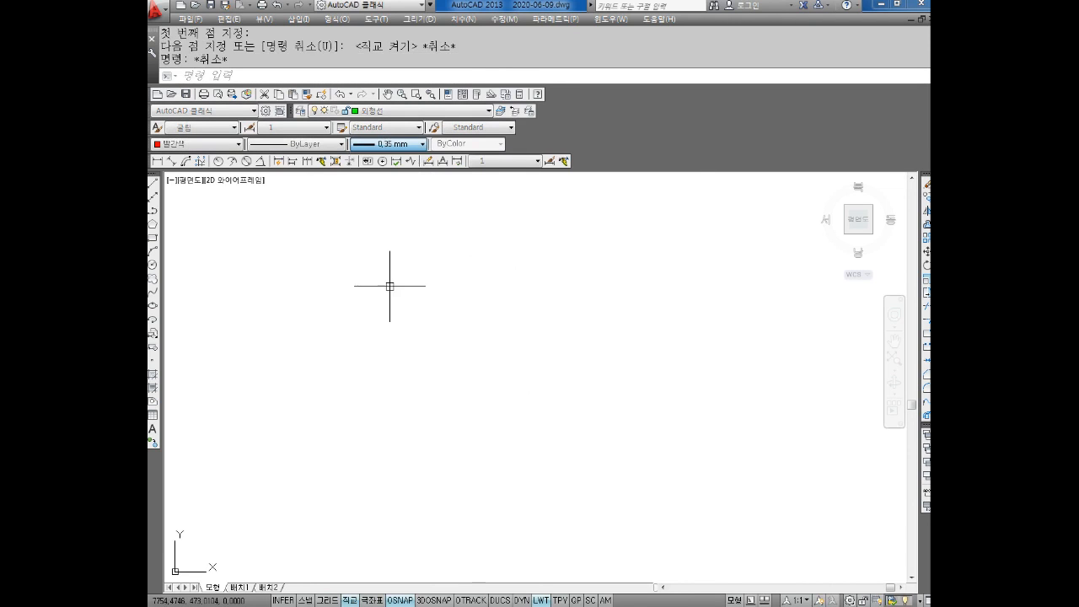
{"action": "key", "text": "Escape"}
{"action": "key", "text": "Escape"}
Draw a horizontal line 12 units long in the empty drawing area
{"action": "type", "text": "l"}
{"action": "key", "text": "Return"}
{"action": "left_click", "coordinate": [358, 333]}
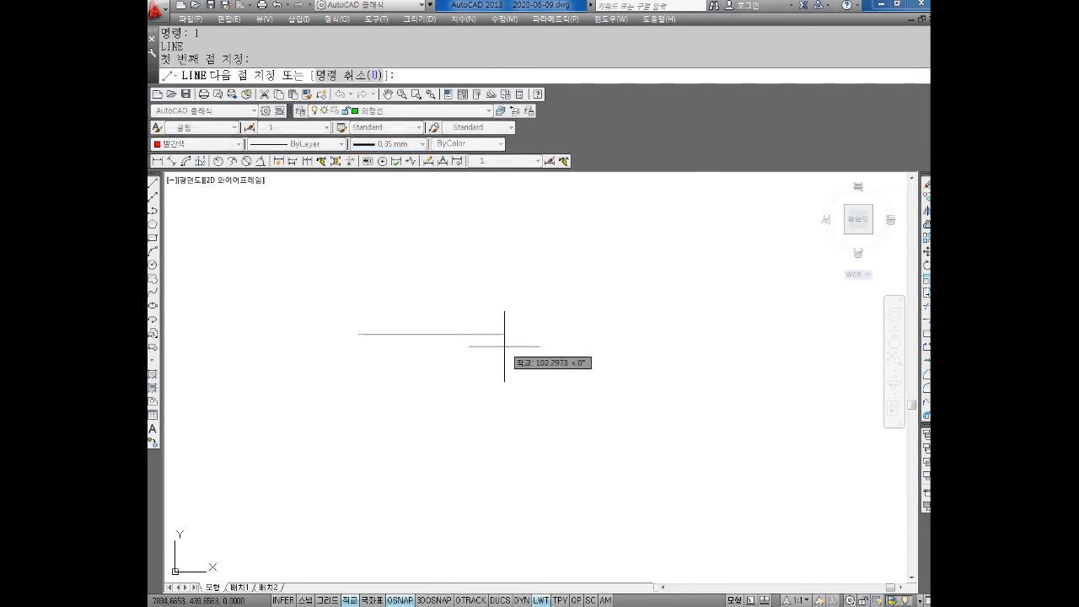
{"action": "type", "text": "12"}
{"action": "key", "text": "Return"}
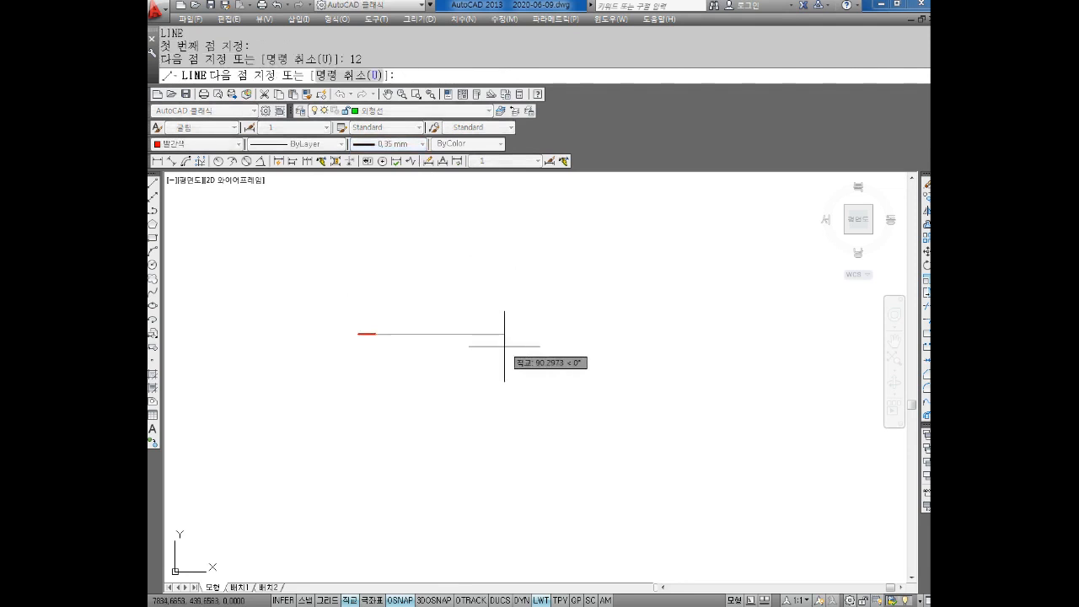
{"action": "key", "text": "Escape"}
Draw a horizontal line 57 units long to the right from the right end of the 12-unit line
{"action": "scroll", "coordinate": [342, 363], "scroll_direction": "up", "scroll_amount": 3}
{"action": "key", "text": "Return"}
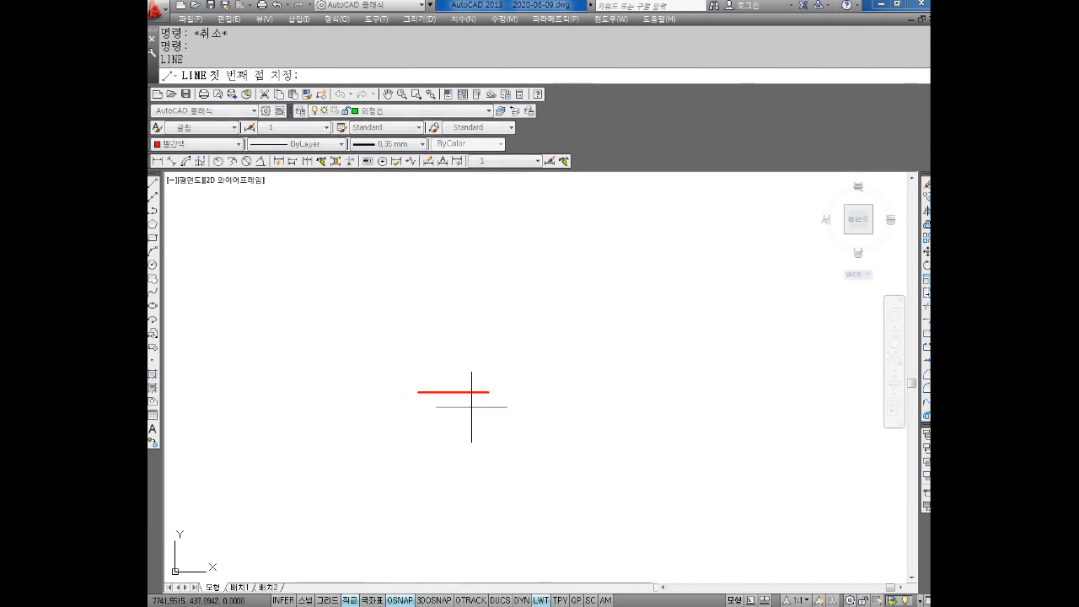
{"action": "left_click", "coordinate": [489, 392]}
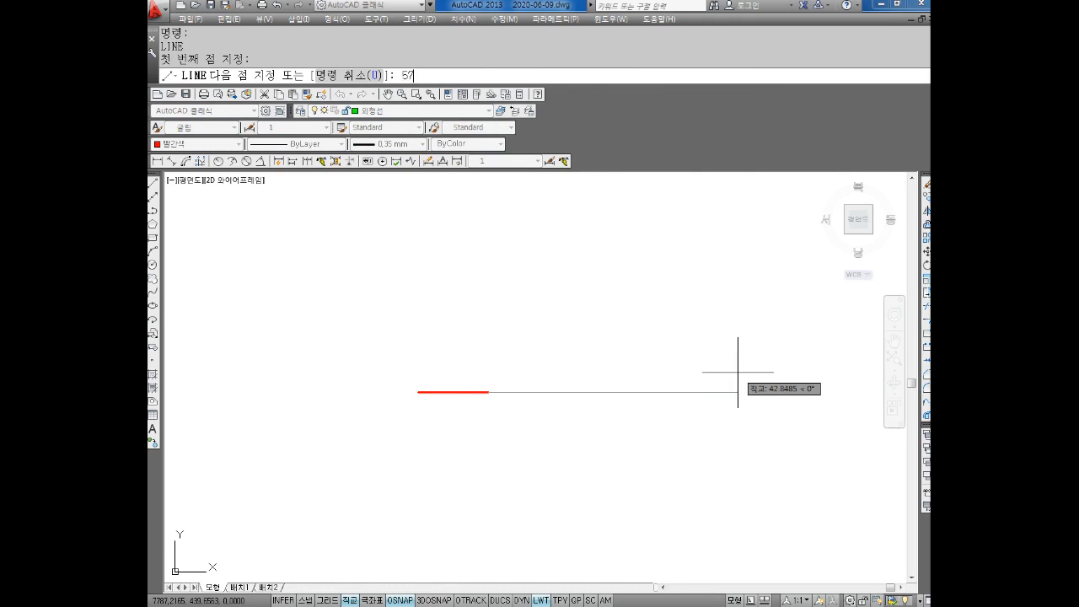
{"action": "type", "text": "57"}
{"action": "key", "text": "Return"}
{"action": "key", "text": "Escape"}
{"action": "key", "text": "Escape"}
{"action": "key", "text": "Escape"}
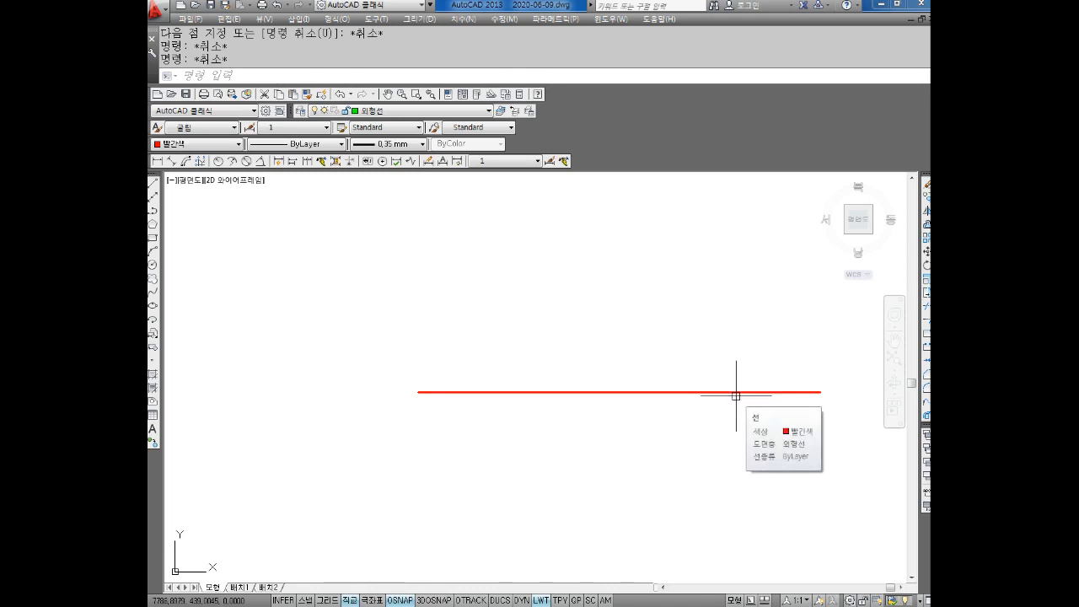
{"action": "key", "text": "Escape"}
Set the color of the 57-unit line to ByLayer
{"action": "middle_click_drag", "start_coordinate": [626, 460], "coordinate": [564, 443]}
{"action": "left_click", "coordinate": [558, 267]}
{"action": "left_click", "coordinate": [507, 416]}
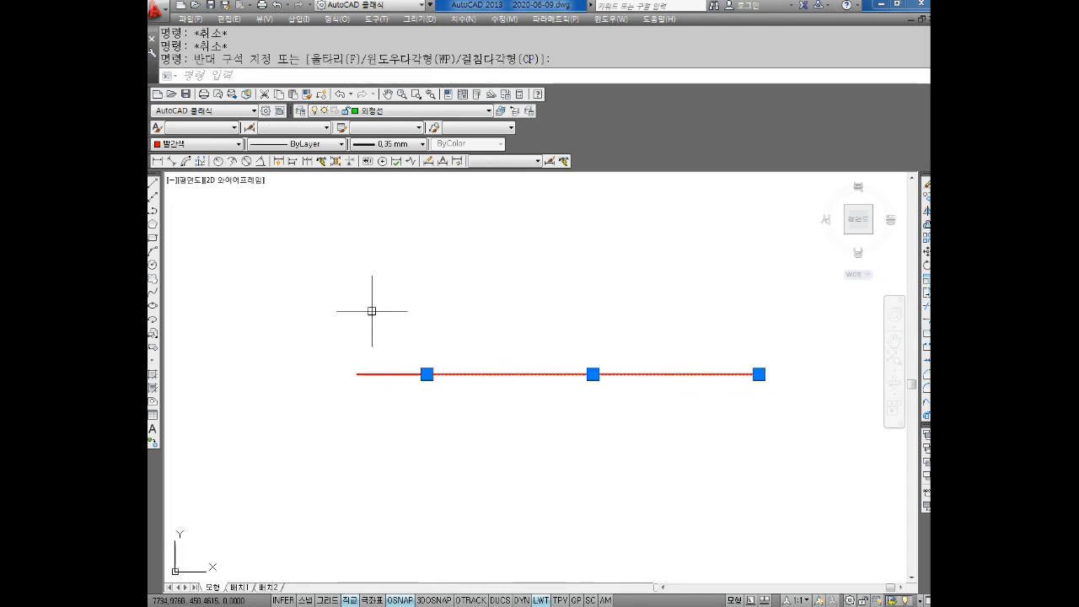
{"action": "left_click", "coordinate": [198, 144]}
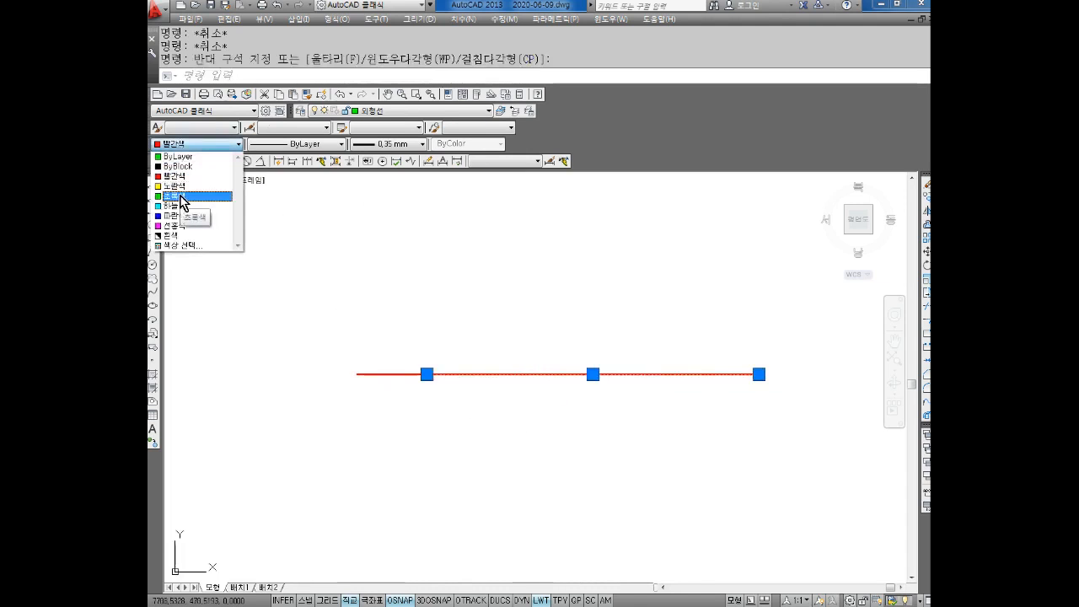
{"action": "left_click", "coordinate": [178, 156]}
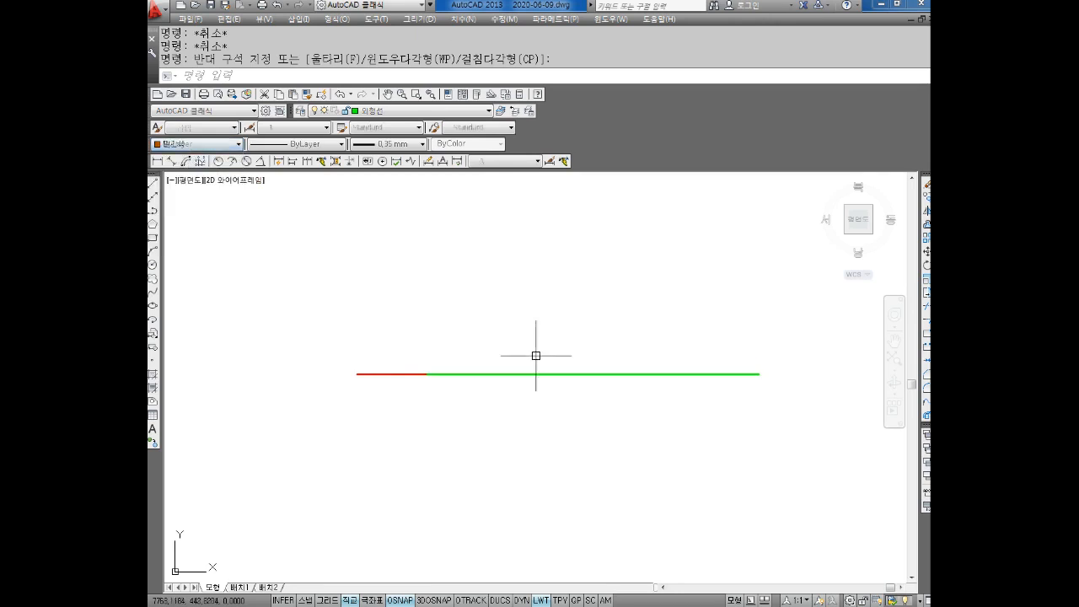
{"action": "key", "text": "Escape"}
{"action": "middle_click_drag", "start_coordinate": [535, 355], "coordinate": [518, 327]}
{"action": "key", "text": "Escape"}
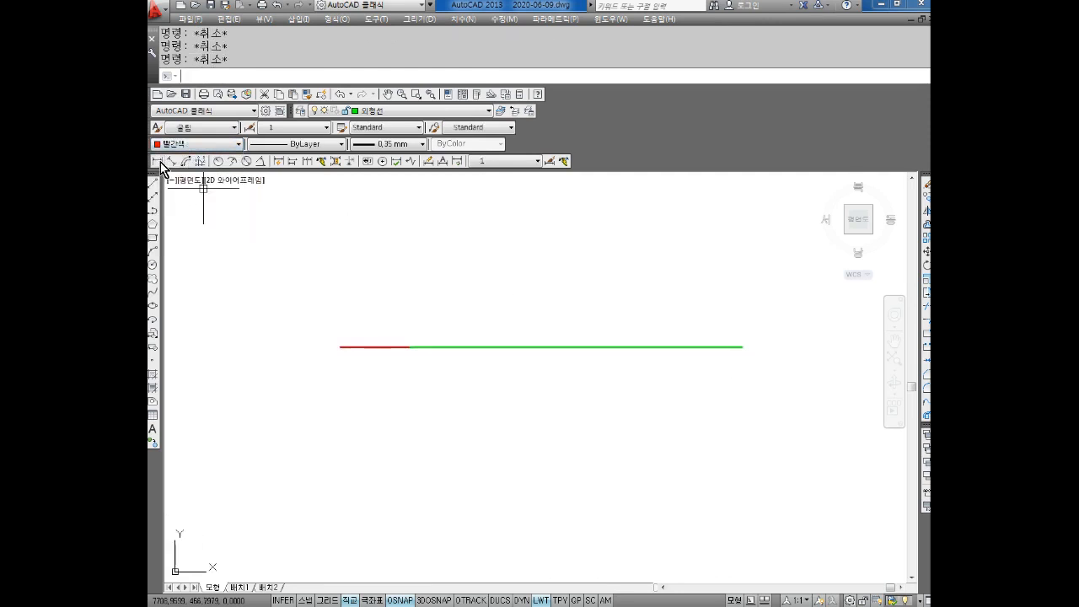
Add linear dimensions below the short red line and the long green line
{"action": "left_click", "coordinate": [156, 161]}
{"action": "left_click", "coordinate": [340, 347]}
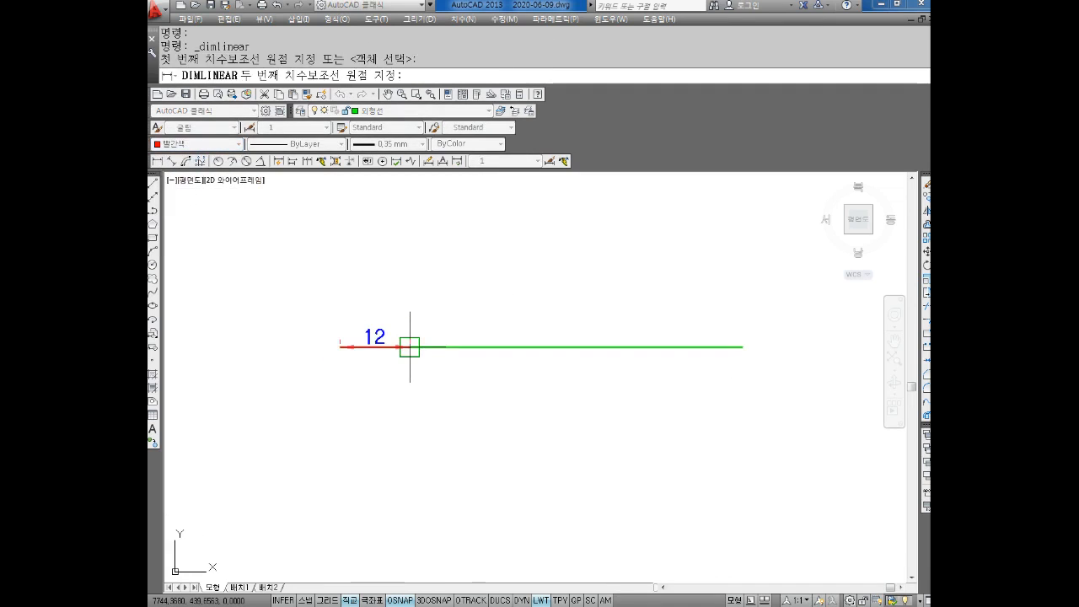
{"action": "left_click", "coordinate": [410, 346]}
{"action": "left_click", "coordinate": [416, 416]}
{"action": "key", "text": "Return"}
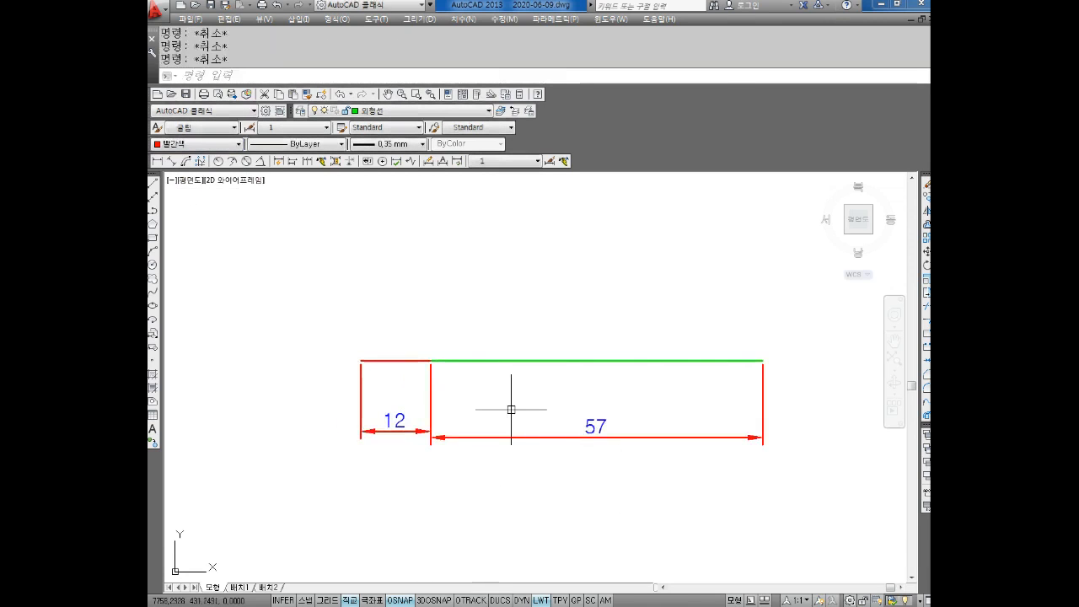
Offset the short red line upward by 12
{"action": "type", "text": "o"}
{"action": "key", "text": "Return"}
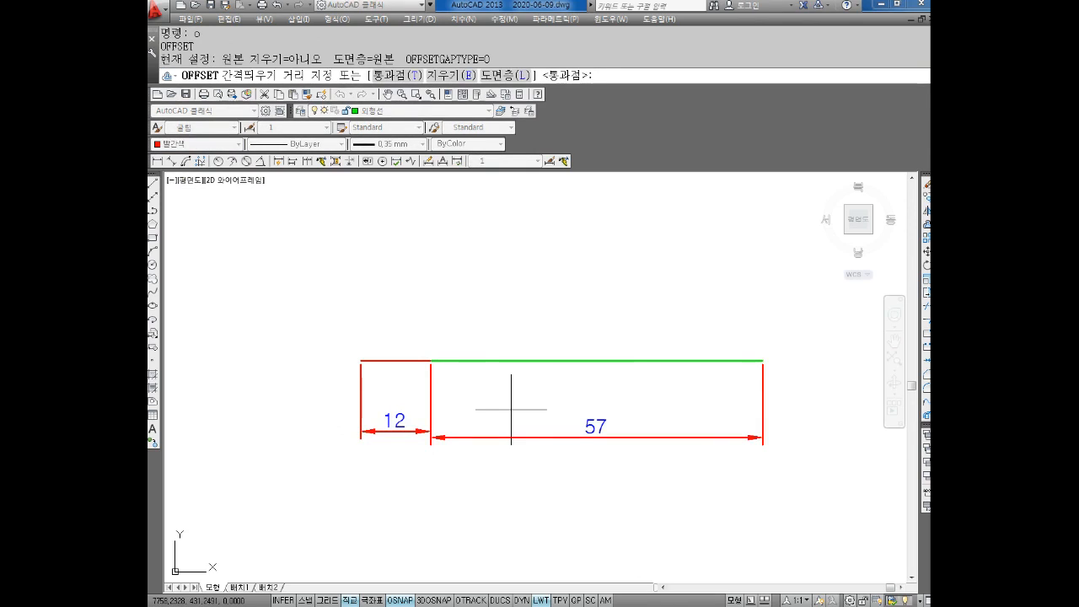
{"action": "type", "text": "12"}
{"action": "key", "text": "Return"}
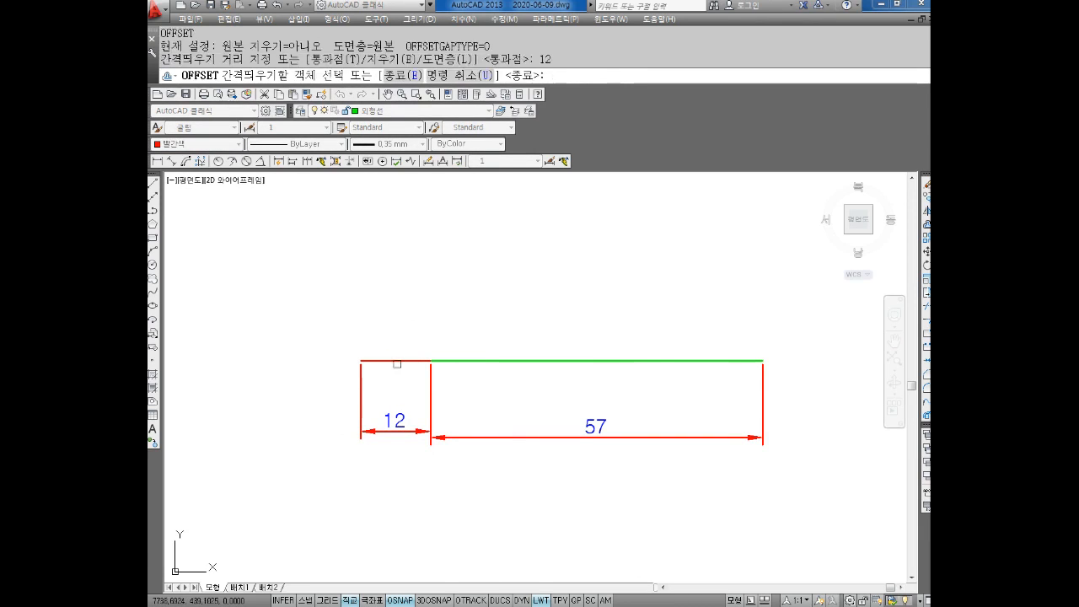
{"action": "left_click", "coordinate": [397, 362]}
{"action": "left_click", "coordinate": [392, 289]}
{"action": "key", "text": "Escape"}
{"action": "key", "text": "Escape"}
{"action": "key", "text": "Escape"}
{"action": "key", "text": "Escape"}
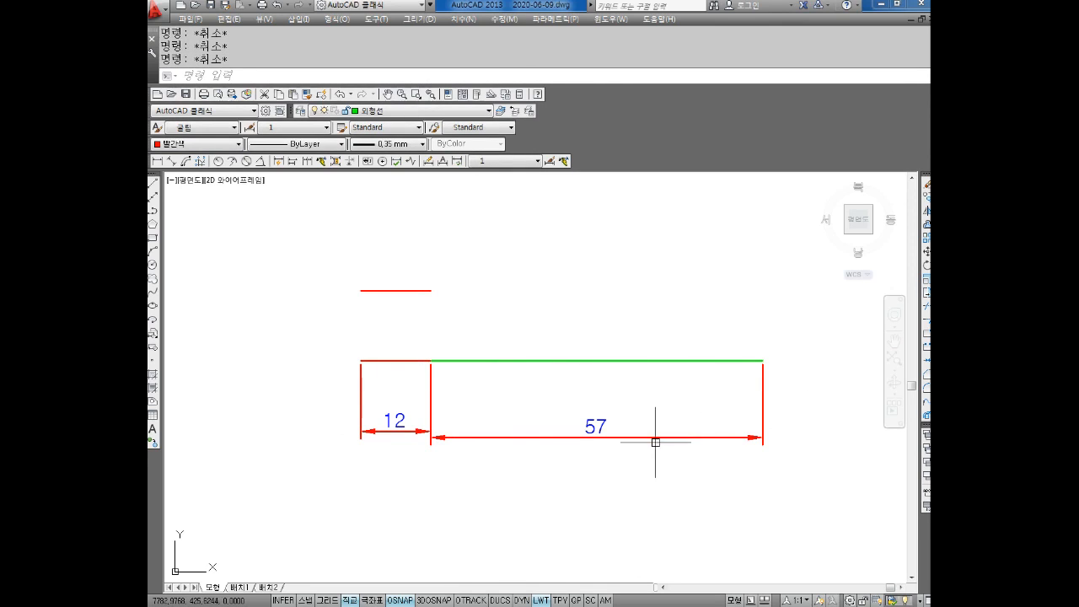
{"action": "type", "text": "o"}
{"action": "key", "text": "Return"}
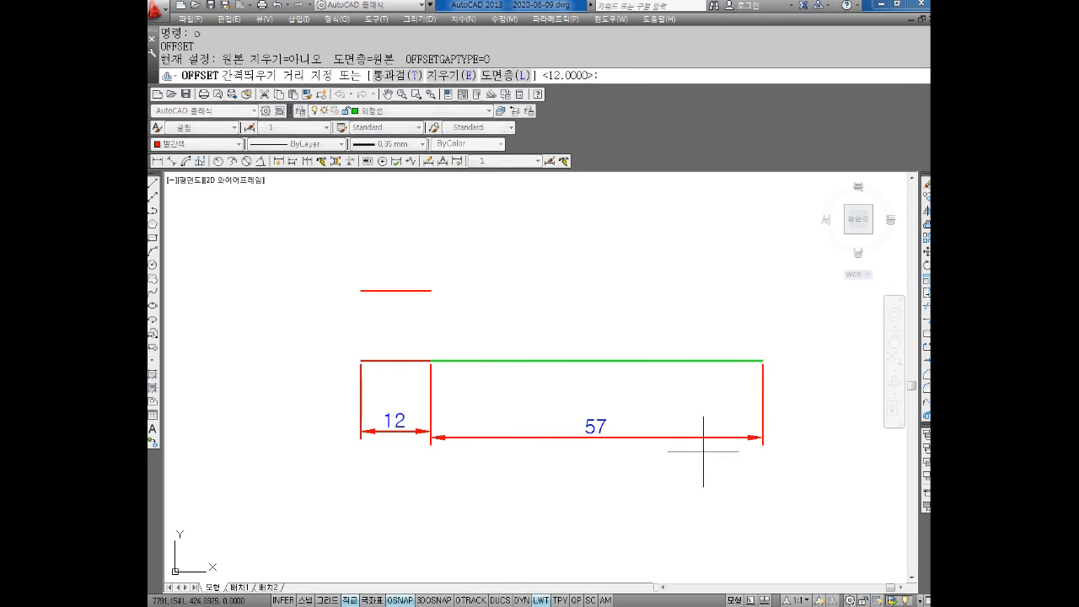
{"action": "type", "text": ".5"}
{"action": "key", "text": "Return"}
{"action": "key", "text": "Escape"}
Offset the long green line upward by 8.5
{"action": "key", "text": "Return"}
{"action": "type", "text": "8.5"}
{"action": "key", "text": "Return"}
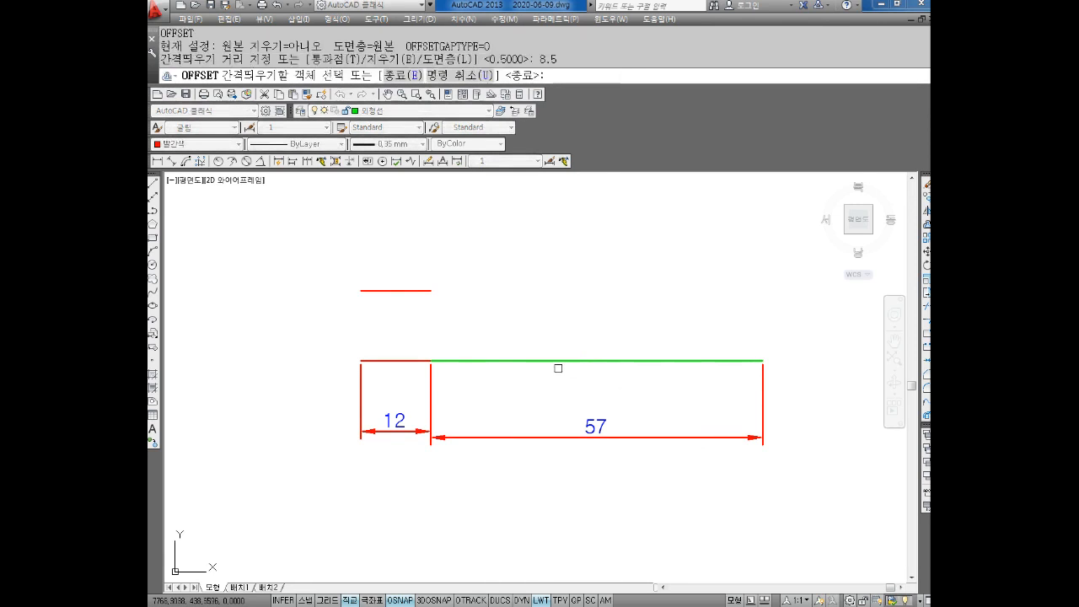
{"action": "left_click", "coordinate": [557, 360]}
{"action": "left_click", "coordinate": [563, 279]}
{"action": "key", "text": "Escape"}
{"action": "key", "text": "Escape"}
{"action": "key", "text": "Escape"}
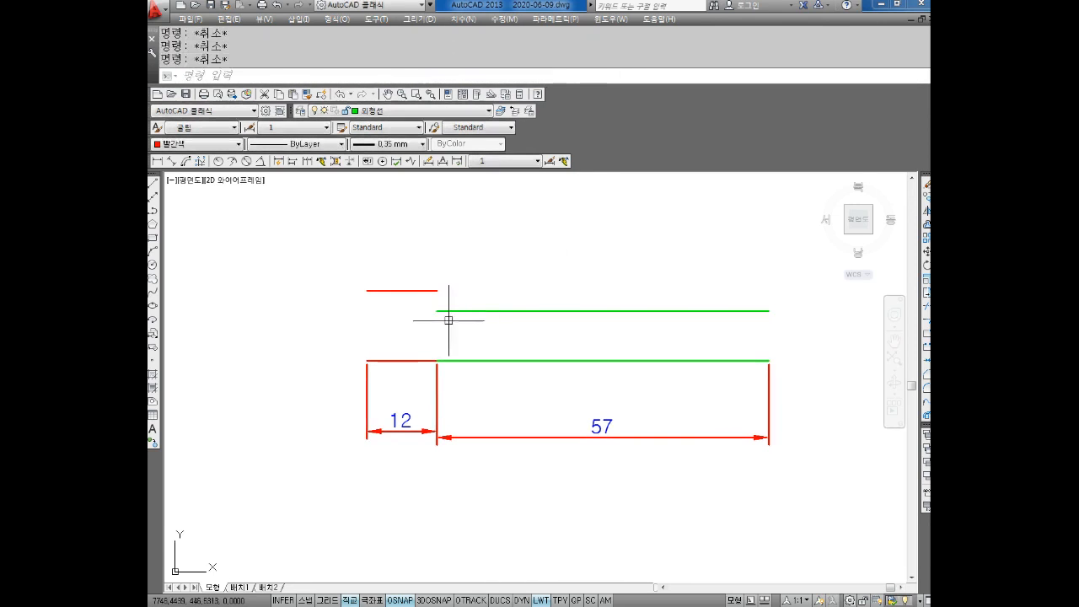
Draw vertical lines joining the left ends and the right ends of the two short red lines
{"action": "type", "text": "l"}
{"action": "key", "text": "Return"}
{"action": "left_click", "coordinate": [366, 291]}
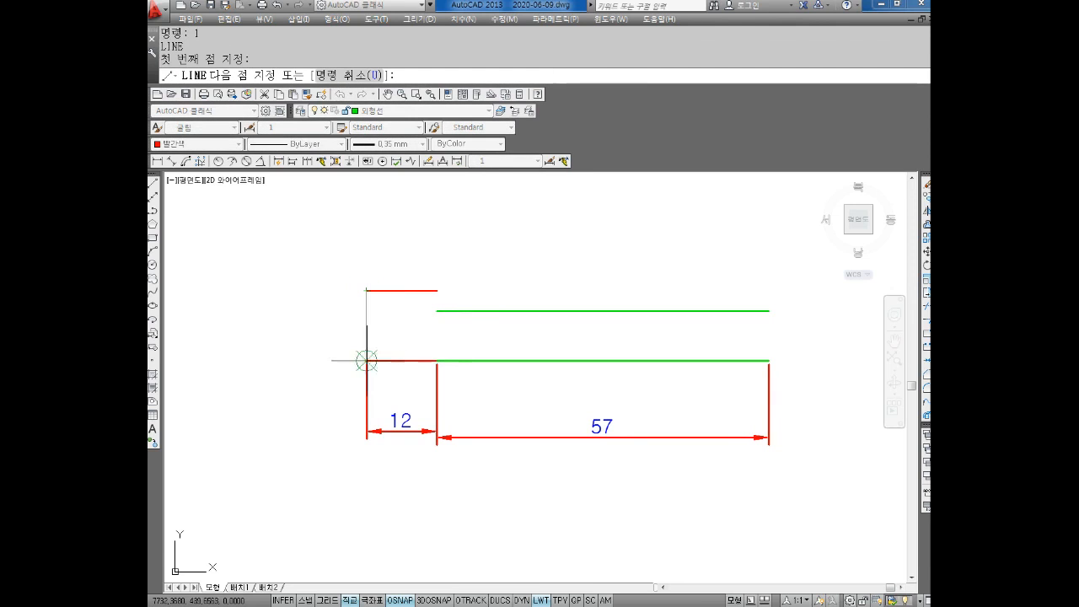
{"action": "left_click", "coordinate": [367, 361]}
{"action": "key", "text": "Escape"}
{"action": "key", "text": "Return"}
{"action": "left_click", "coordinate": [437, 291]}
{"action": "left_click", "coordinate": [437, 361]}
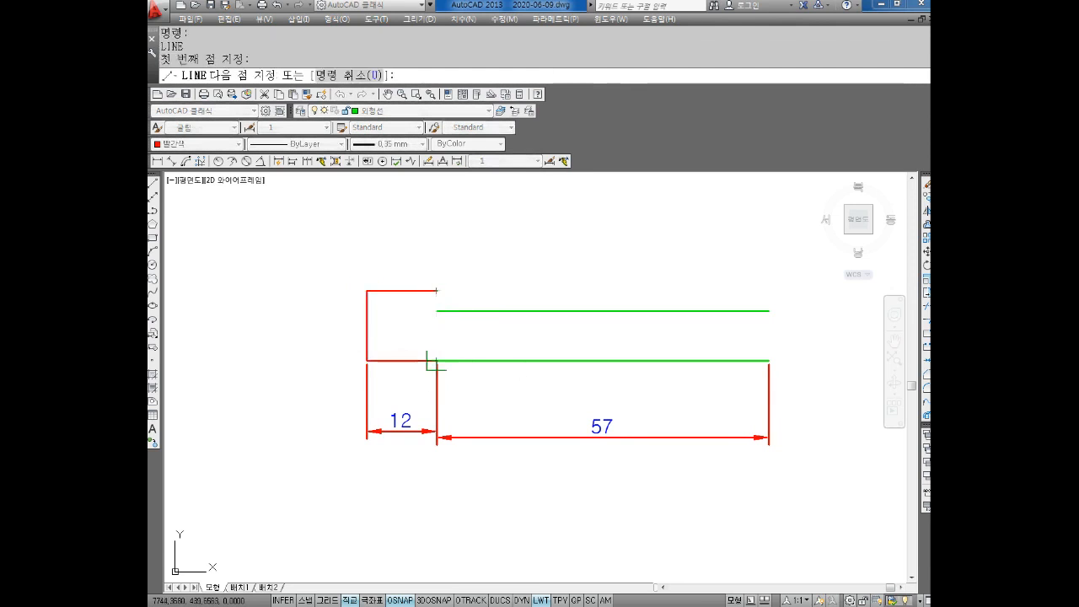
Draw a vertical line joining the far right ends of the two long green lines
{"action": "key", "text": "Escape"}
{"action": "key", "text": "Return"}
{"action": "left_click", "coordinate": [769, 311]}
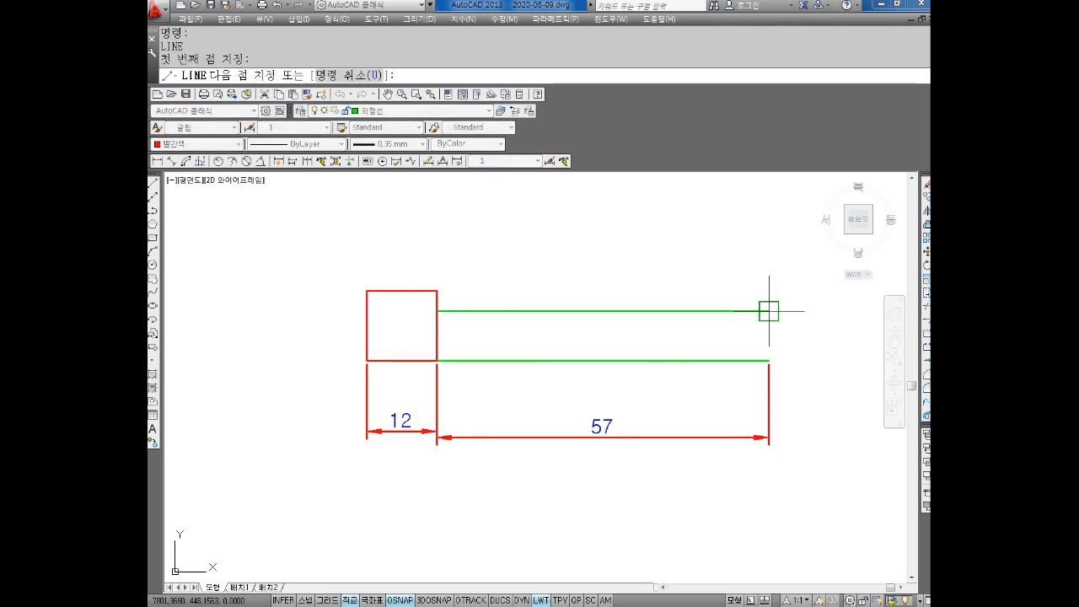
{"action": "left_click", "coordinate": [769, 361]}
{"action": "key", "text": "Escape"}
Delete both linear dimensions below the profile
{"action": "left_click", "coordinate": [795, 447]}
{"action": "left_click", "coordinate": [313, 464]}
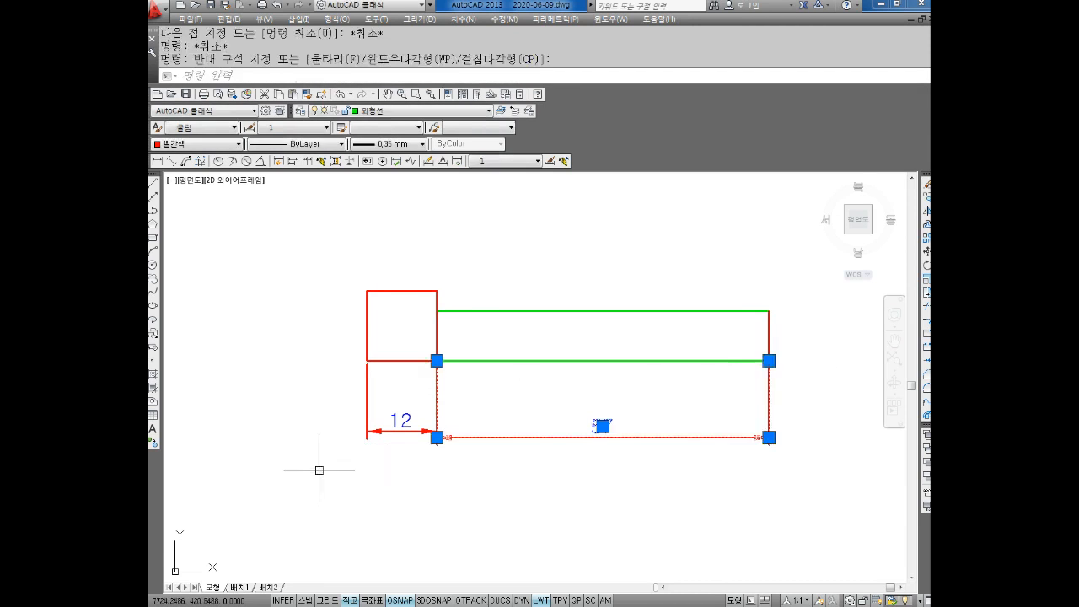
{"action": "key", "text": "Escape"}
{"action": "key", "text": "Escape"}
{"action": "left_click", "coordinate": [830, 413]}
{"action": "left_click", "coordinate": [313, 470]}
{"action": "key", "text": "Delete"}
{"action": "key", "text": "Escape"}
{"action": "key", "text": "Escape"}
Offset the left vertical edge of the red square inward to the right by 2
{"action": "scroll", "coordinate": [362, 303], "scroll_direction": "up", "scroll_amount": 4}
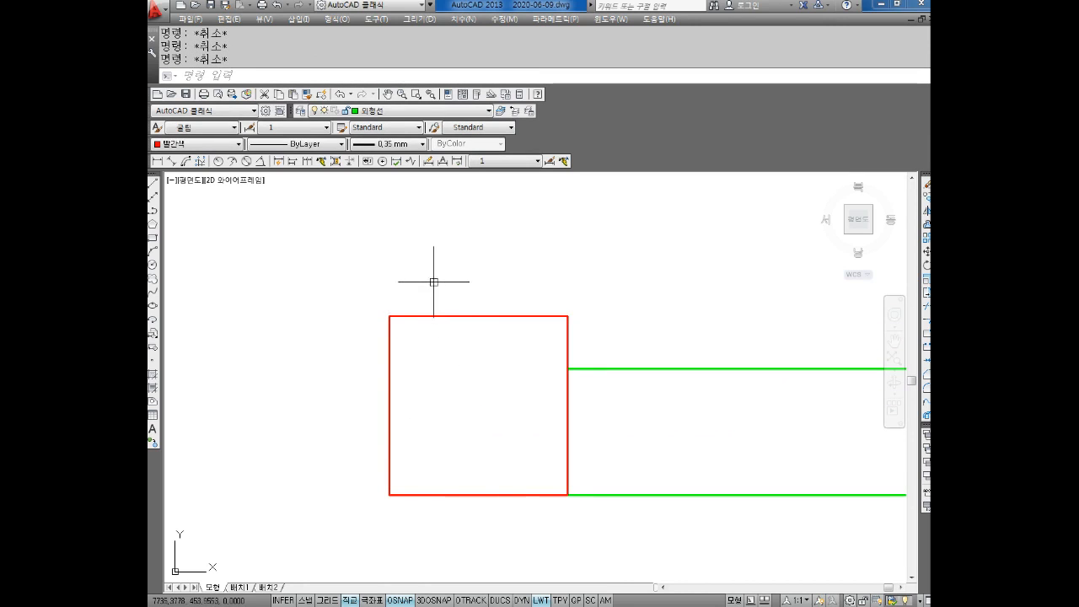
{"action": "type", "text": "o"}
{"action": "key", "text": "Return"}
{"action": "type", "text": "2"}
{"action": "key", "text": "Return"}
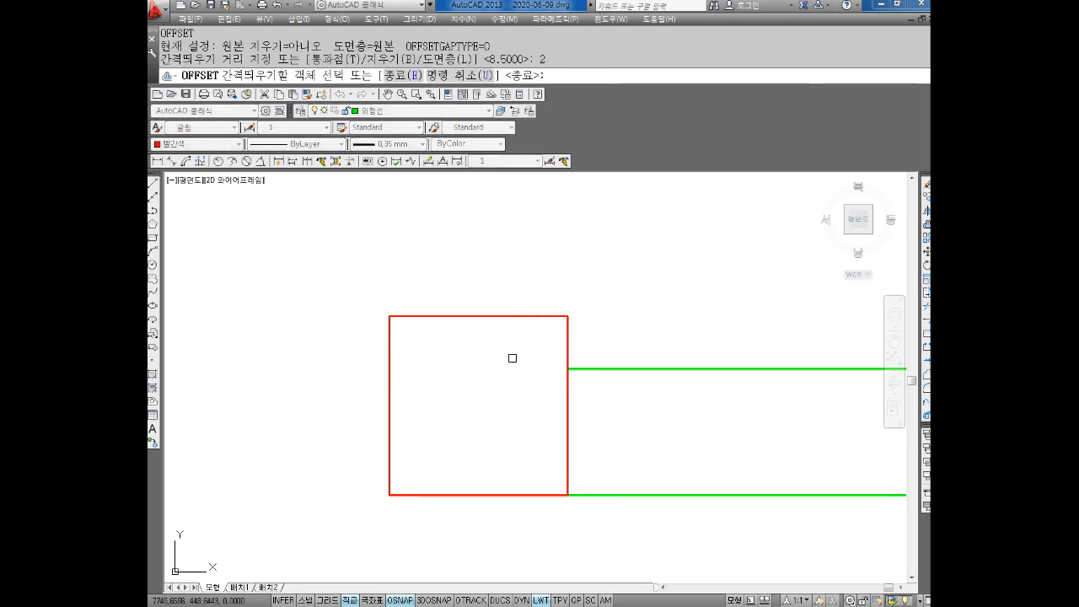
{"action": "left_click", "coordinate": [393, 397]}
{"action": "left_click", "coordinate": [437, 391]}
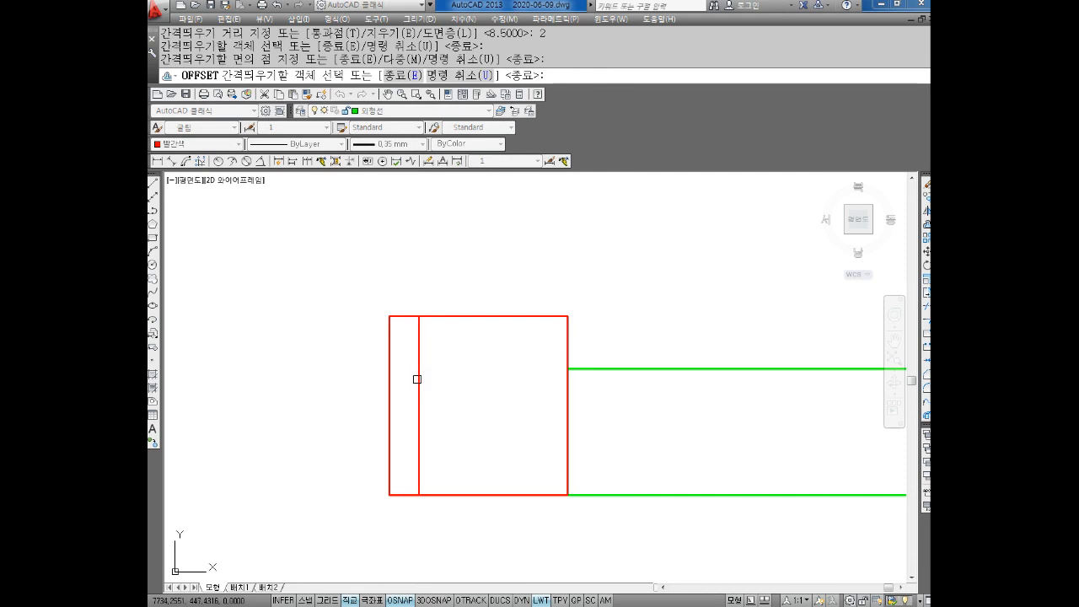
{"action": "scroll", "coordinate": [373, 336], "scroll_direction": "up", "scroll_amount": 4}
{"action": "key", "text": "Escape"}
{"action": "key", "text": "Escape"}
{"action": "key", "text": "Escape"}
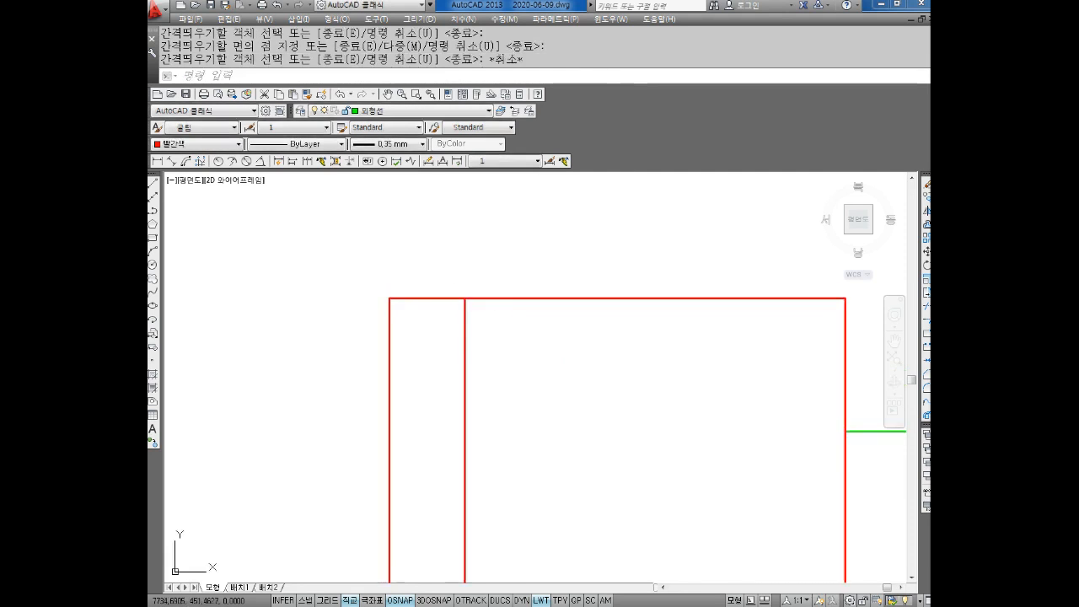
Draw a circle of about 0.34 radius centred on the upper end of the inner vertical line
{"action": "type", "text": "c"}
{"action": "key", "text": "Return"}
{"action": "left_click", "coordinate": [465, 298]}
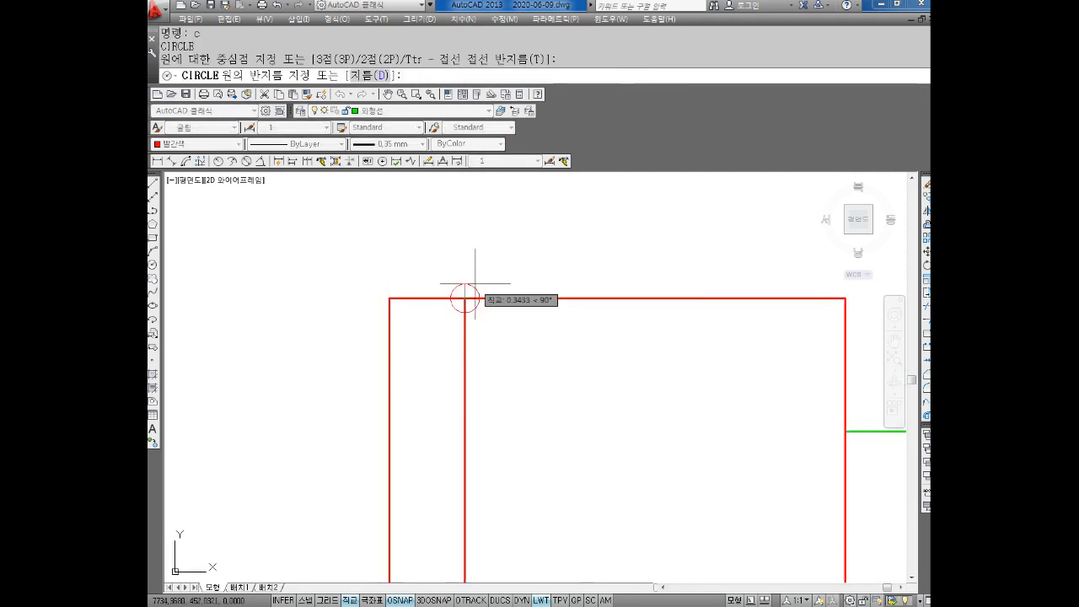
{"action": "left_click", "coordinate": [475, 284]}
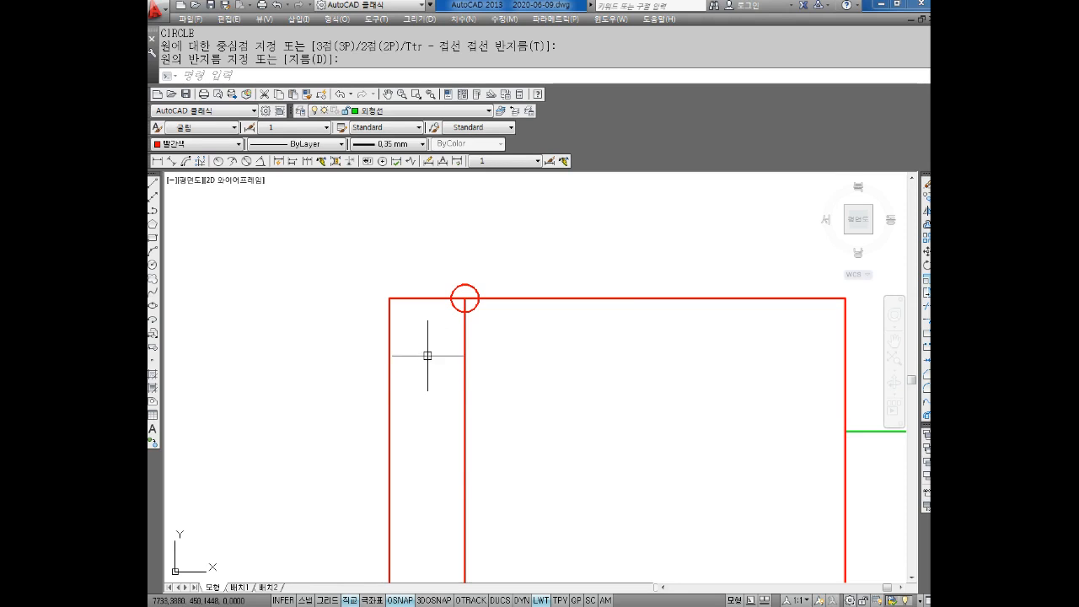
Draw a line 10 long at 210° from the upper end of the inner vertical line
{"action": "middle_click_drag", "start_coordinate": [462, 345], "coordinate": [503, 354]}
{"action": "scroll", "coordinate": [519, 306], "scroll_direction": "up", "scroll_amount": 2}
{"action": "middle_click_drag", "start_coordinate": [497, 308], "coordinate": [505, 313]}
{"action": "key", "text": "Escape"}
{"action": "key", "text": "Escape"}
{"action": "key", "text": "Escape"}
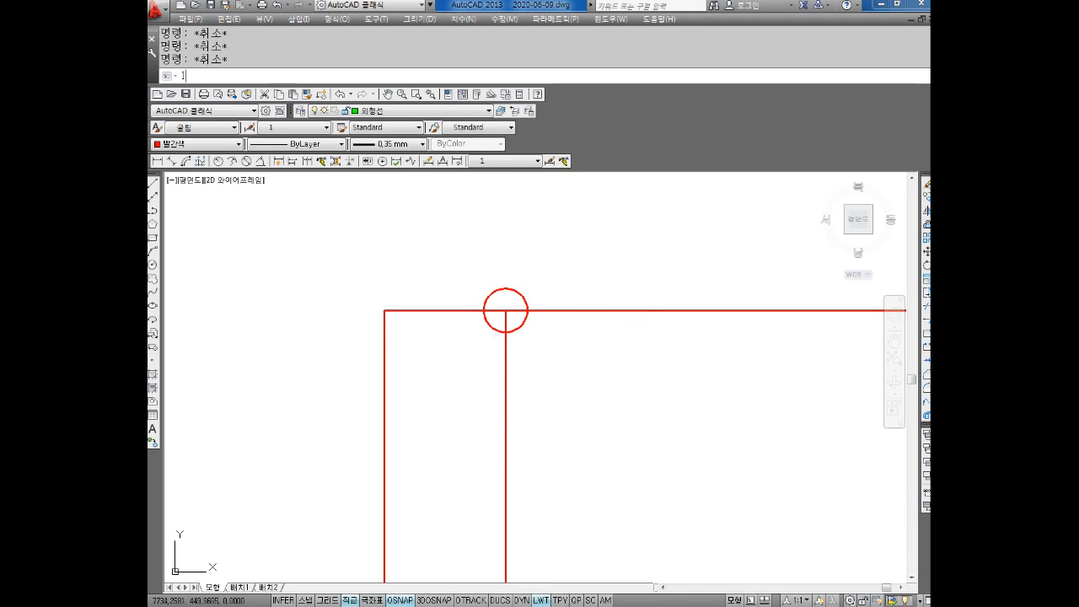
{"action": "key", "text": "Return"}
{"action": "left_click", "coordinate": [505, 310]}
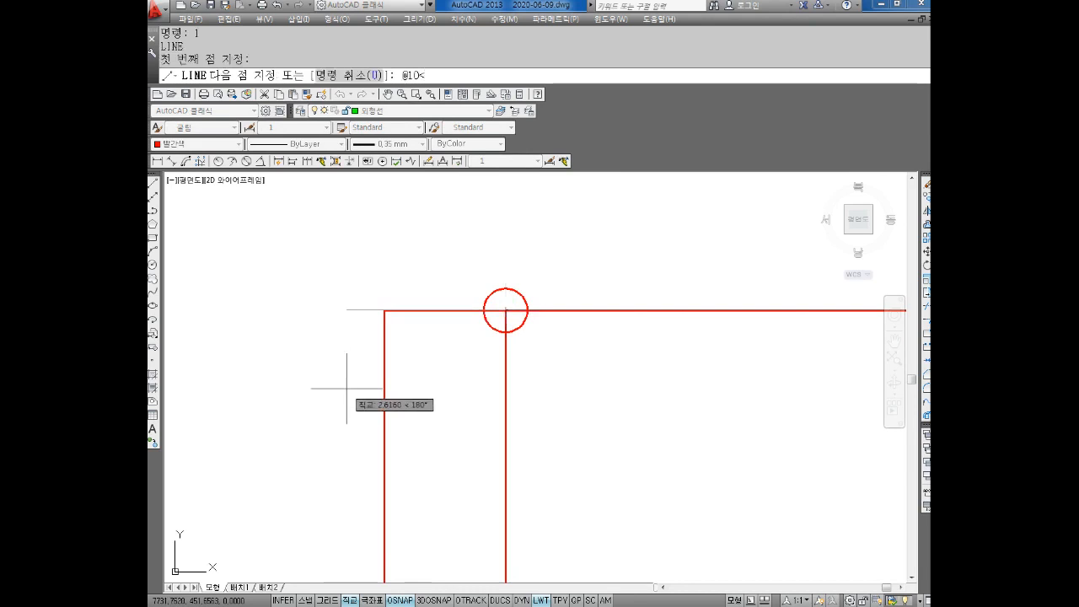
{"action": "type", "text": "@10<210"}
{"action": "key", "text": "Return"}
{"action": "key", "text": "Escape"}
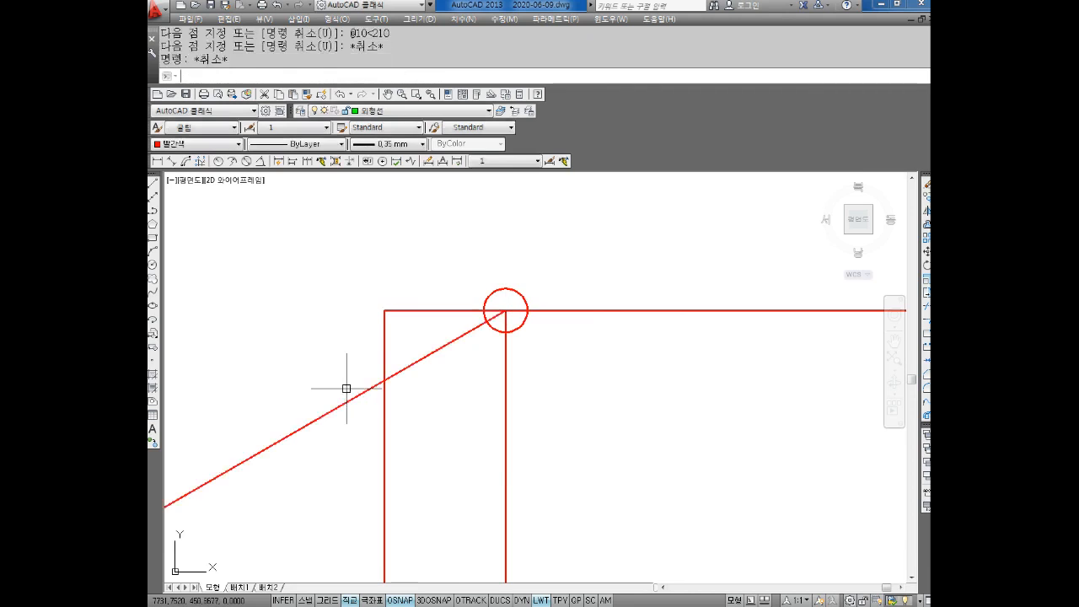
Add an angular dimension between the red square's top edge and the slanted line, placed left of the profile
{"action": "middle_click_drag", "start_coordinate": [355, 467], "coordinate": [367, 452]}
{"action": "key", "text": "Escape"}
{"action": "key", "text": "Escape"}
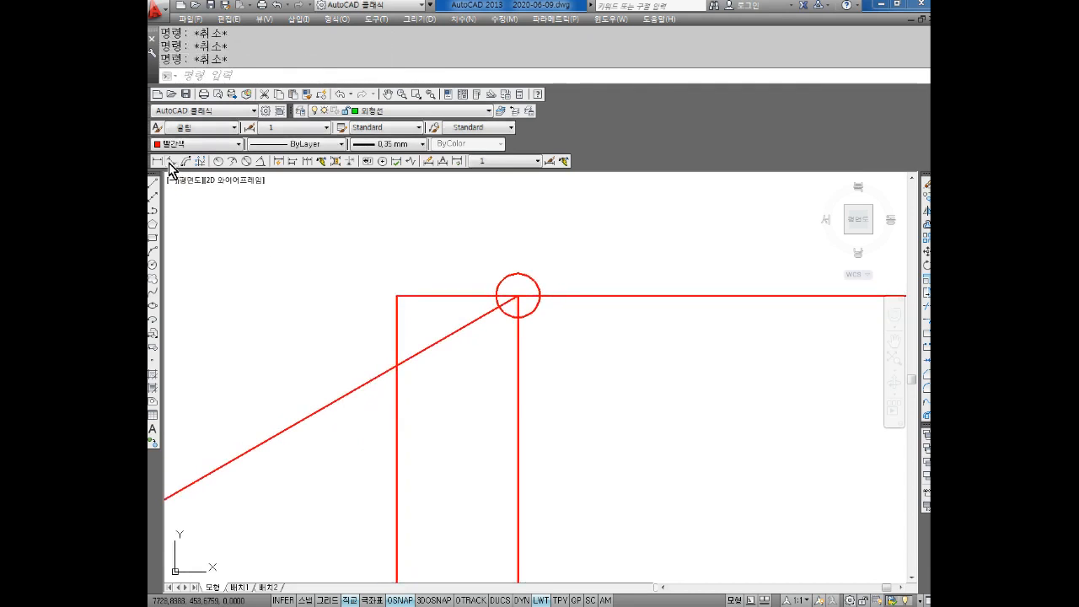
{"action": "left_click", "coordinate": [261, 161]}
{"action": "scroll", "coordinate": [429, 293], "scroll_direction": "up", "scroll_amount": 2}
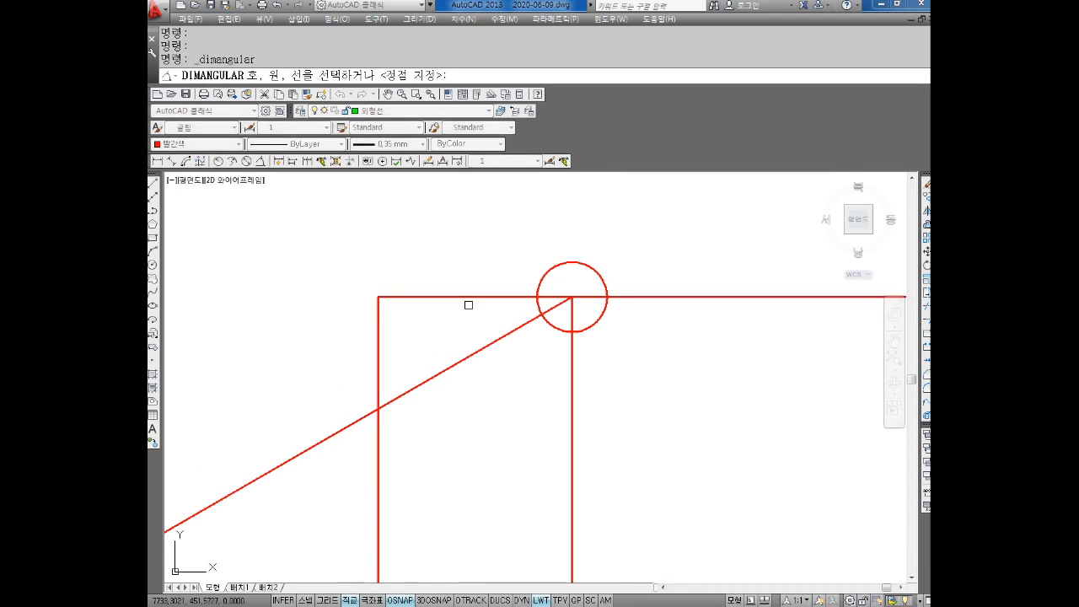
{"action": "left_click", "coordinate": [481, 297]}
{"action": "left_click", "coordinate": [494, 343]}
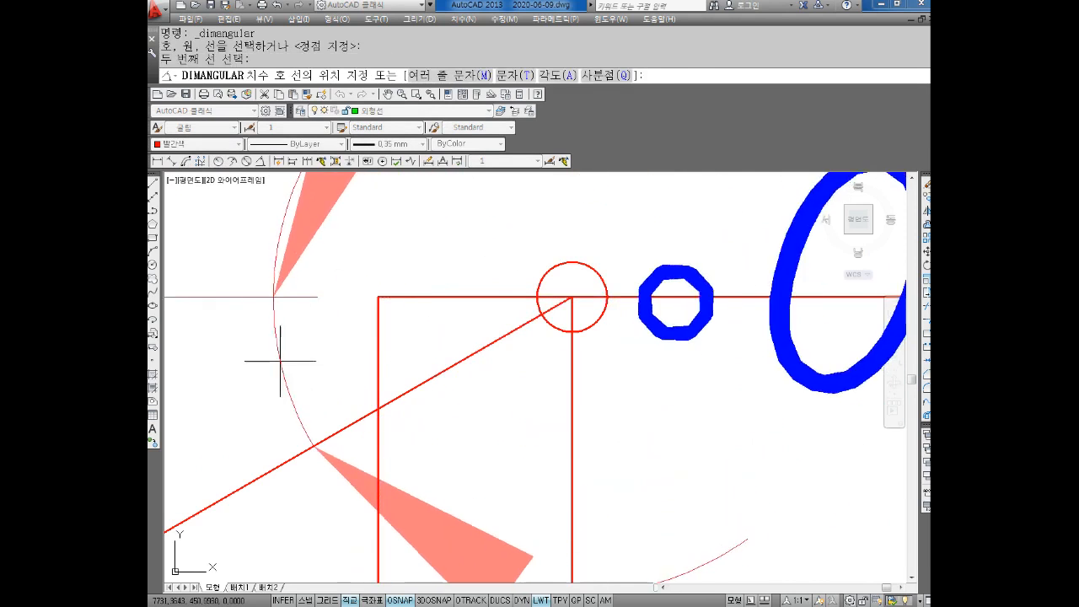
{"action": "scroll", "coordinate": [284, 362], "scroll_direction": "down", "scroll_amount": 8}
{"action": "middle_click_drag", "start_coordinate": [230, 383], "coordinate": [311, 382]}
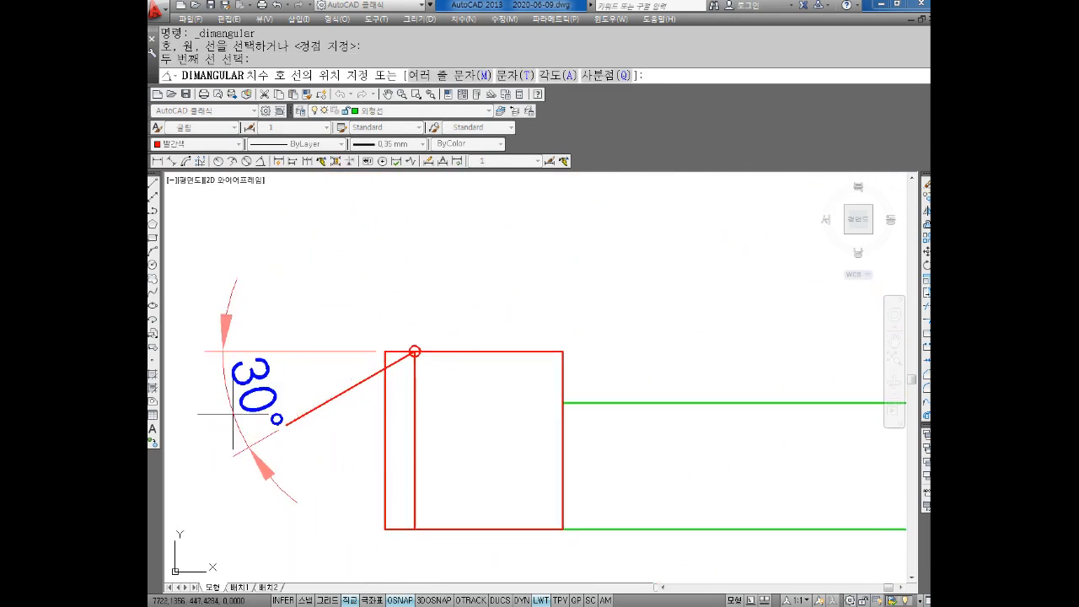
{"action": "left_click", "coordinate": [232, 392]}
{"action": "key", "text": "Escape"}
{"action": "key", "text": "Escape"}
{"action": "scroll", "coordinate": [384, 361], "scroll_direction": "up", "scroll_amount": 4}
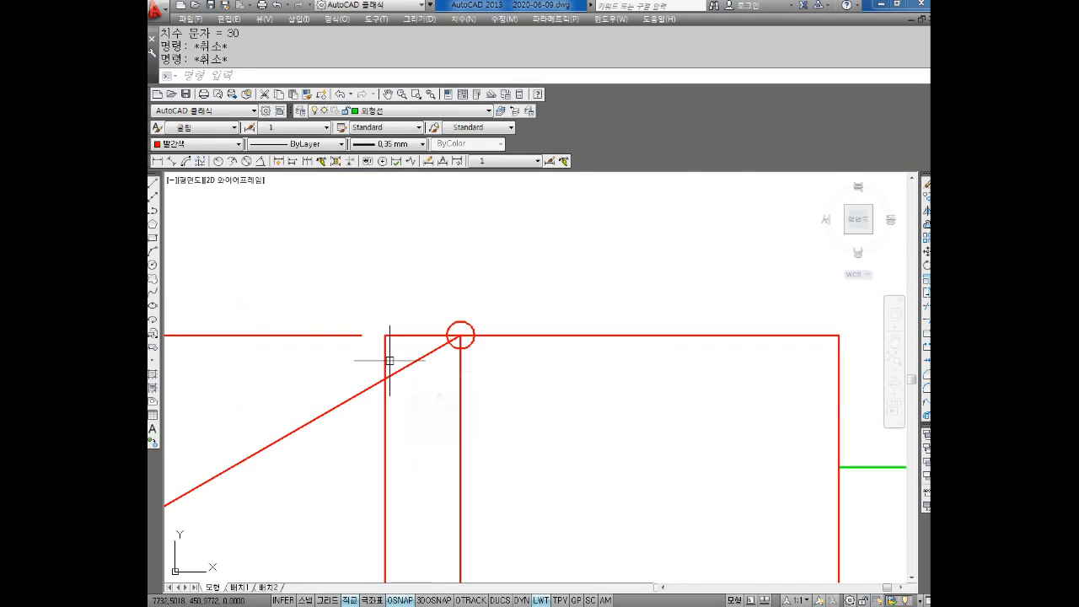
{"action": "key", "text": "Escape"}
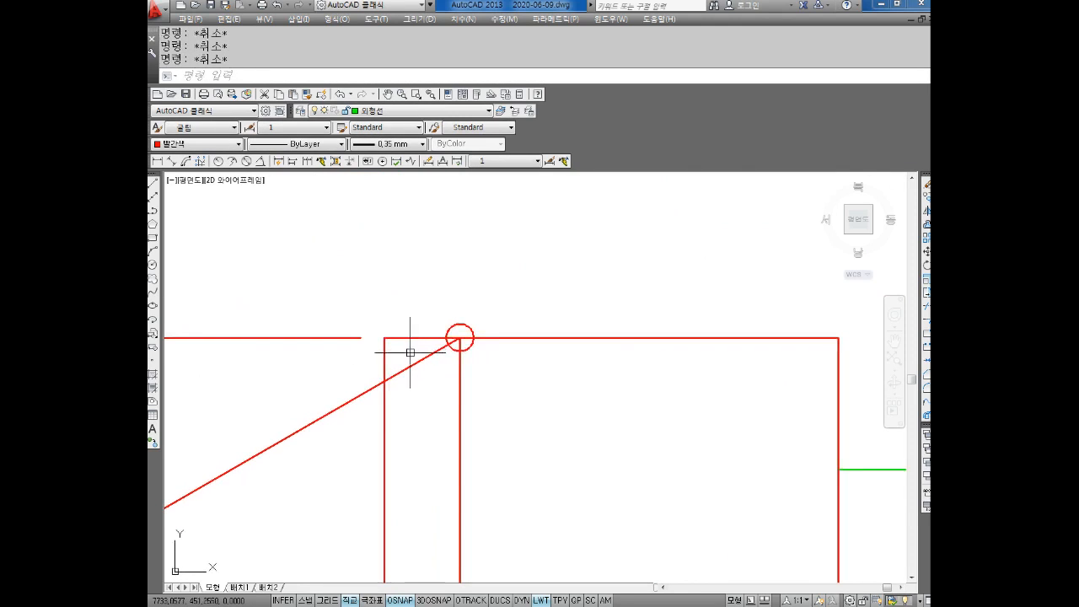
{"action": "type", "text": "tr"}
{"action": "key", "text": "space"}
{"action": "key", "text": "space"}
{"action": "scroll", "coordinate": [410, 352], "scroll_direction": "up", "scroll_amount": 4}
{"action": "left_click", "coordinate": [422, 325]}
{"action": "key", "text": "Escape"}
{"action": "key", "text": "Escape"}
Delete the small circle at the upper end of the inner vertical line
{"action": "left_click", "coordinate": [533, 270]}
{"action": "left_click", "coordinate": [521, 291]}
{"action": "key", "text": "Delete"}
{"action": "key", "text": "Escape"}
{"action": "key", "text": "Escape"}
Trim the upper-left corner of the red square off along the slanted line, cutting both the top and left edges
{"action": "type", "text": "tr"}
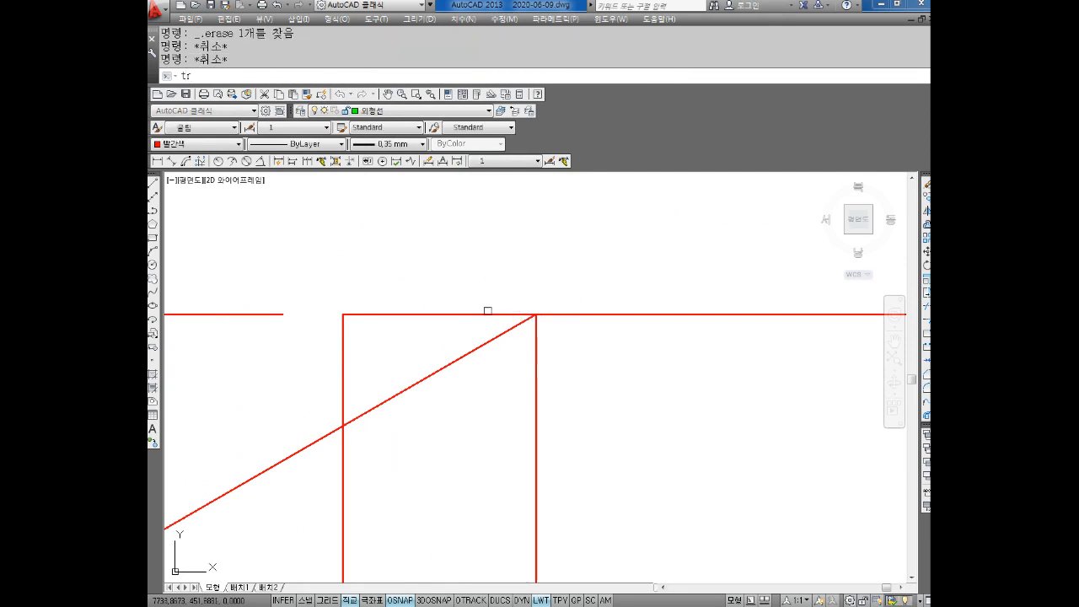
{"action": "key", "text": "space"}
{"action": "left_click", "coordinate": [468, 273]}
{"action": "left_click", "coordinate": [425, 342]}
{"action": "left_click", "coordinate": [380, 350]}
{"action": "left_click", "coordinate": [313, 363]}
{"action": "key", "text": "Escape"}
Try to erase the slanted line's excess beyond the left edge by deleting the object, and undo that deletion
{"action": "middle_click_drag", "start_coordinate": [310, 444], "coordinate": [359, 366]}
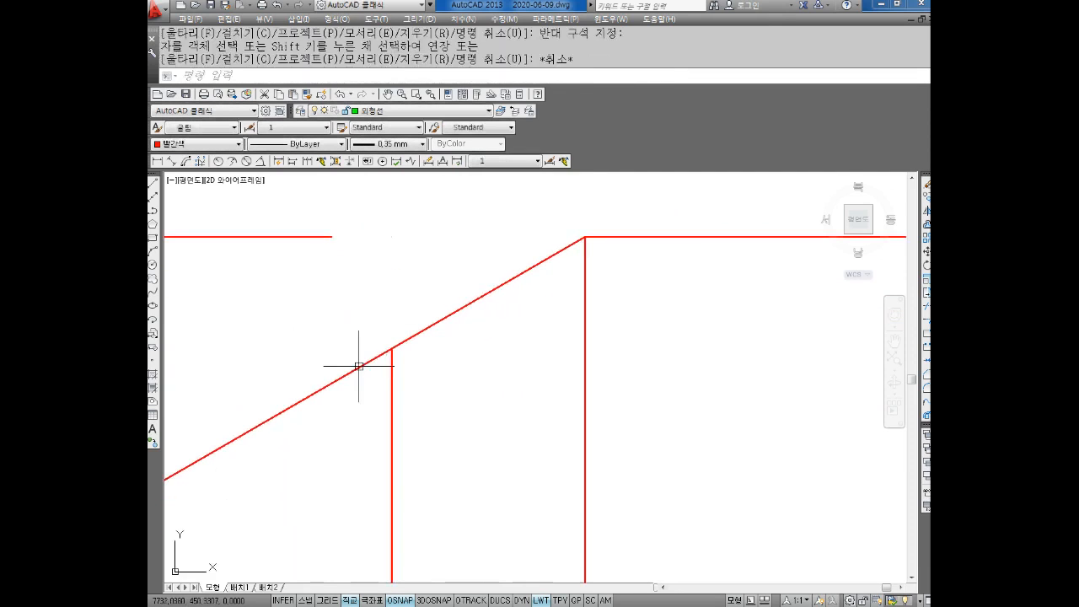
{"action": "key", "text": "Escape"}
{"action": "key", "text": "Escape"}
{"action": "left_click", "coordinate": [357, 344]}
{"action": "left_click", "coordinate": [296, 431]}
{"action": "key", "text": "Delete"}
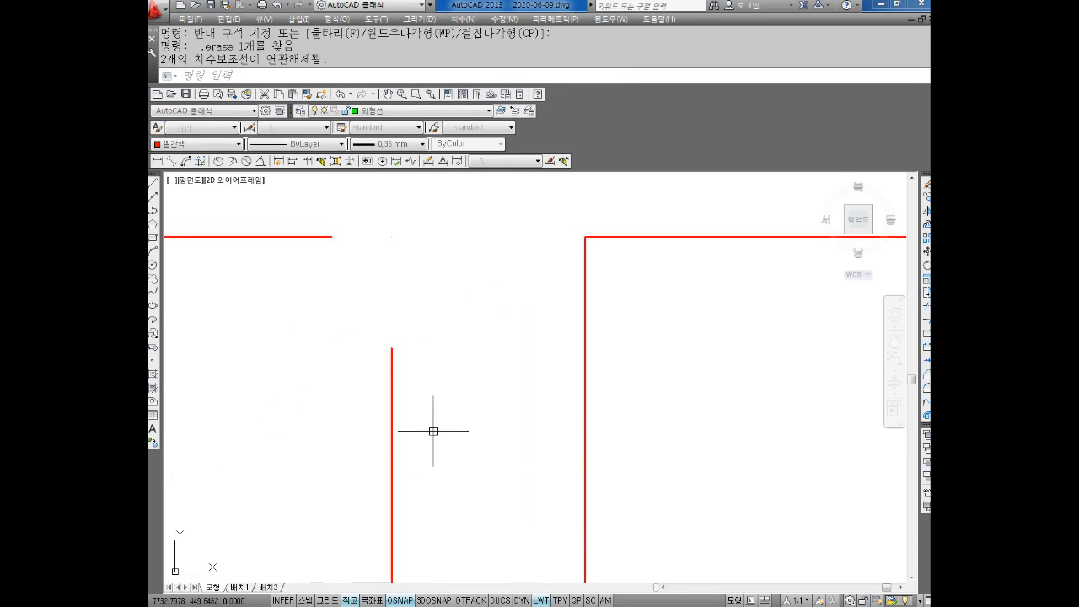
{"action": "key", "text": "ctrl+z"}
{"action": "key", "text": "Escape"}
{"action": "key", "text": "Escape"}
Trim the part of the slanted line that extends beyond the left vertical edge
{"action": "type", "text": "tr"}
{"action": "key", "text": "space"}
{"action": "key", "text": "space"}
{"action": "left_click", "coordinate": [375, 361]}
{"action": "left_click", "coordinate": [341, 394]}
{"action": "key", "text": "Escape"}
Fillet the corner between the slanted line and the left vertical edge with radius 0.5
{"action": "scroll", "coordinate": [361, 419], "scroll_direction": "down", "scroll_amount": 8}
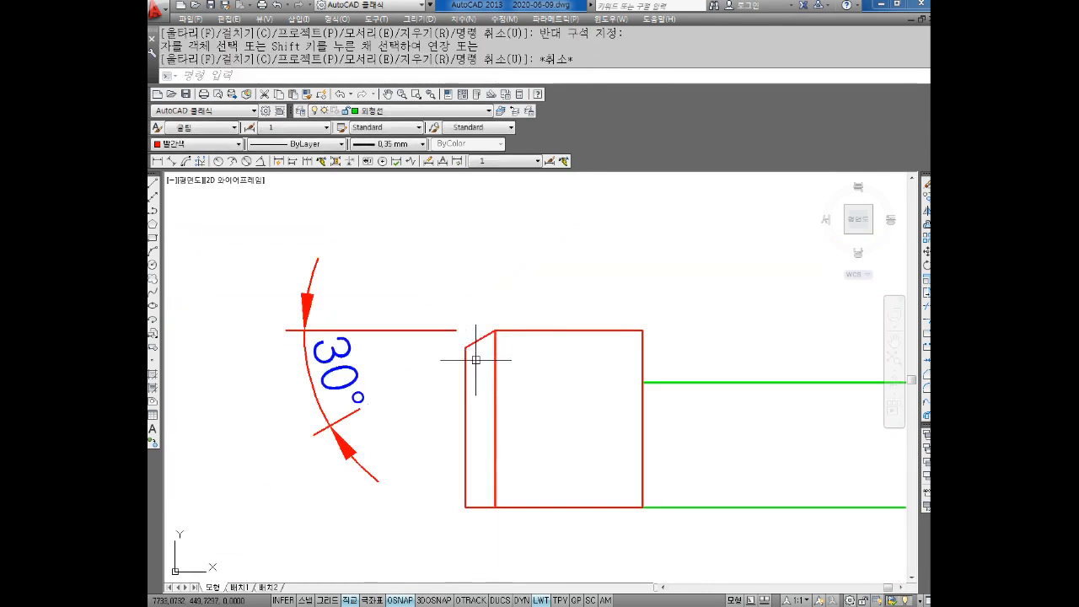
{"action": "scroll", "coordinate": [469, 376], "scroll_direction": "up", "scroll_amount": 2}
{"action": "middle_click_drag", "start_coordinate": [470, 376], "coordinate": [460, 394]}
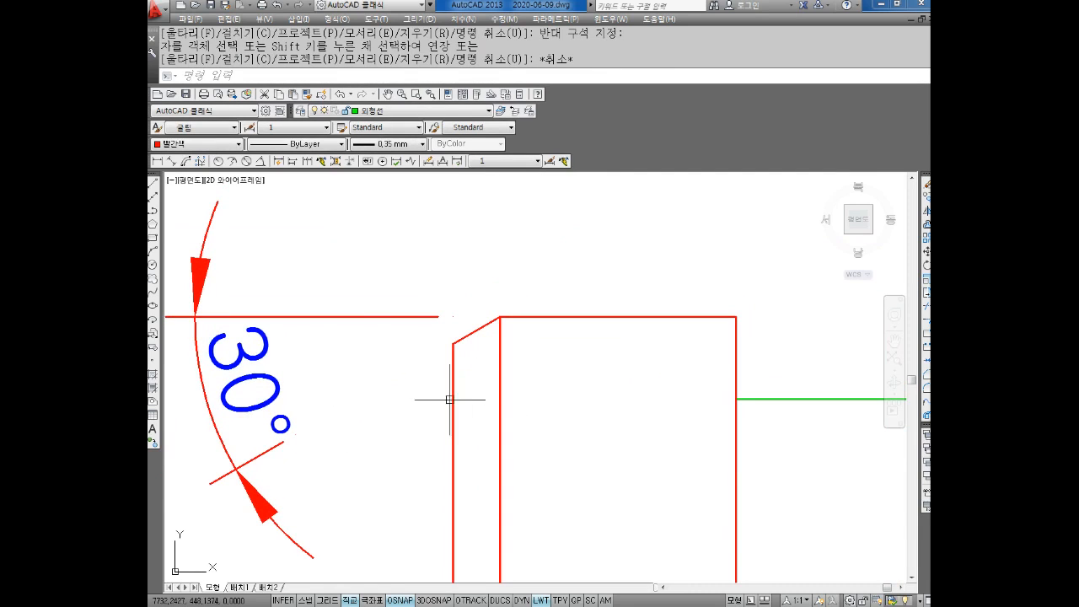
{"action": "scroll", "coordinate": [466, 350], "scroll_direction": "up", "scroll_amount": 4}
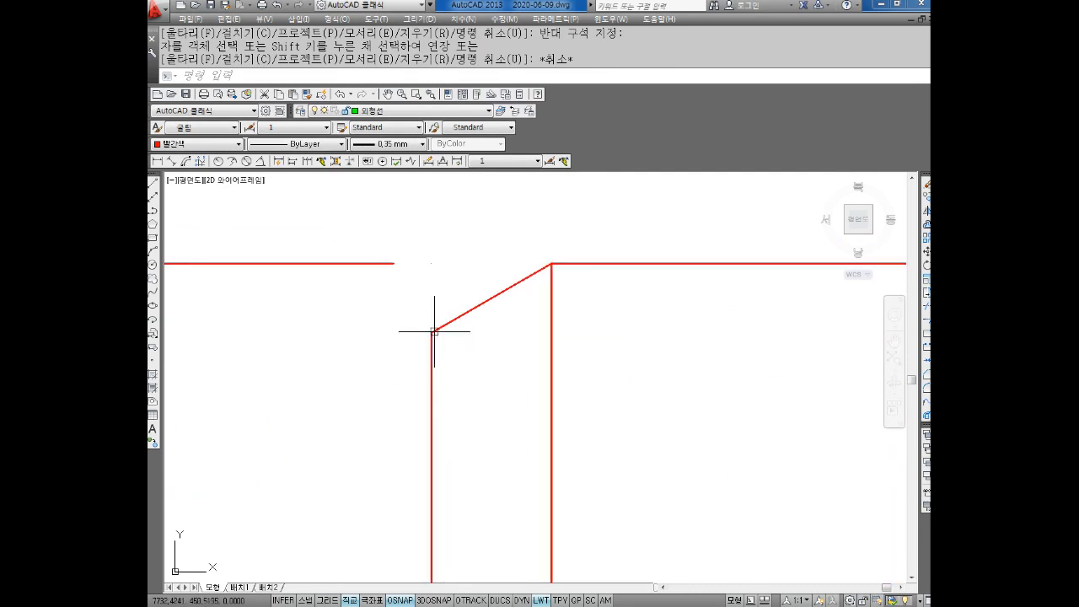
{"action": "scroll", "coordinate": [442, 329], "scroll_direction": "up", "scroll_amount": 2}
{"action": "key", "text": "Escape"}
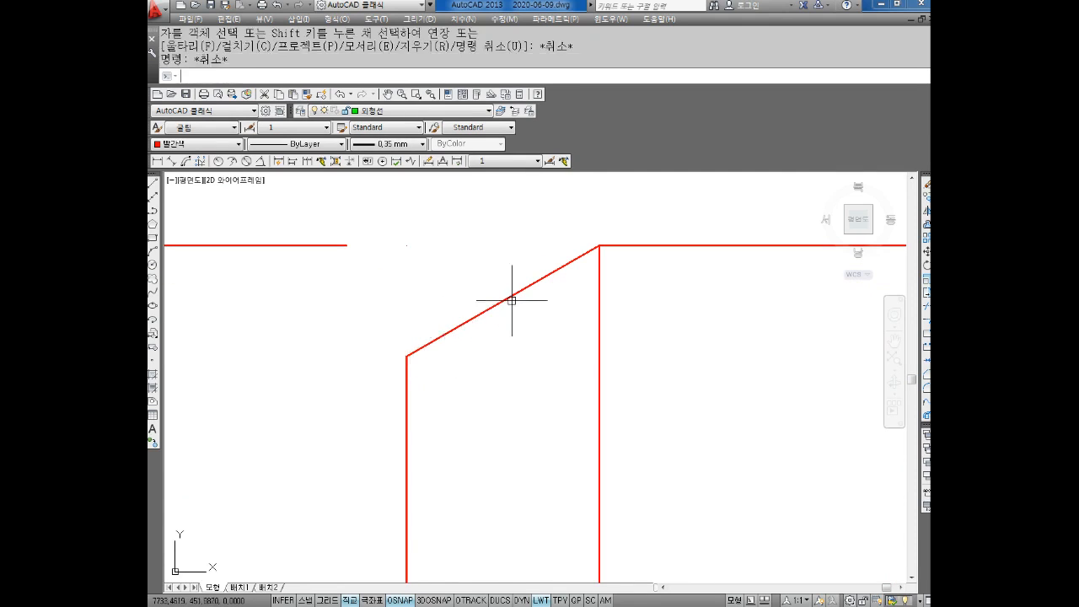
{"action": "key", "text": "Escape"}
{"action": "type", "text": "f"}
{"action": "key", "text": "Return"}
{"action": "type", "text": "r"}
{"action": "key", "text": "Return"}
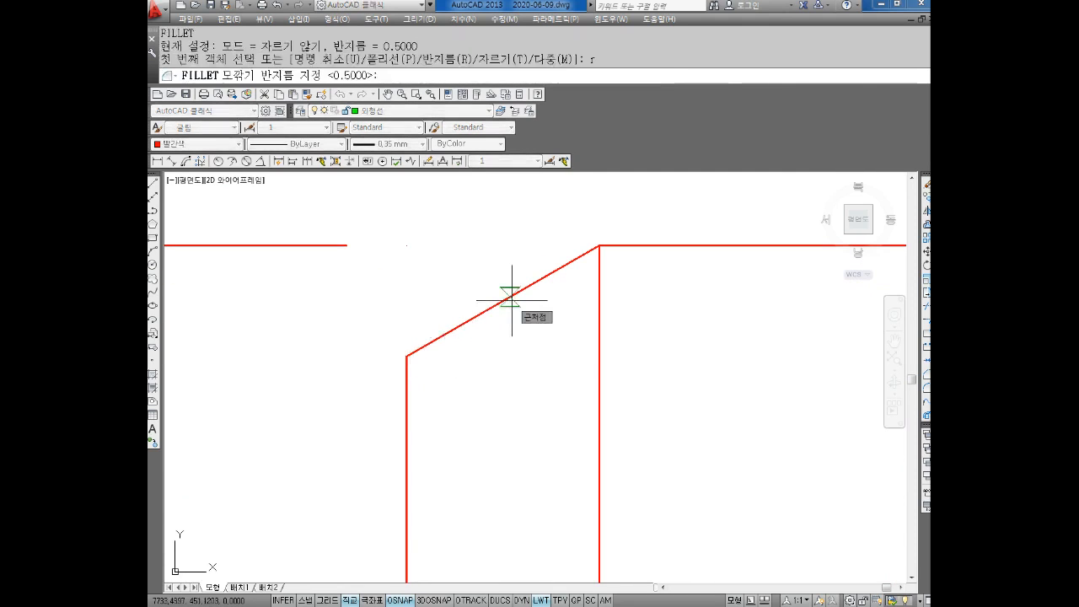
{"action": "type", "text": "0.5"}
{"action": "key", "text": "Return"}
{"action": "left_click", "coordinate": [418, 346]}
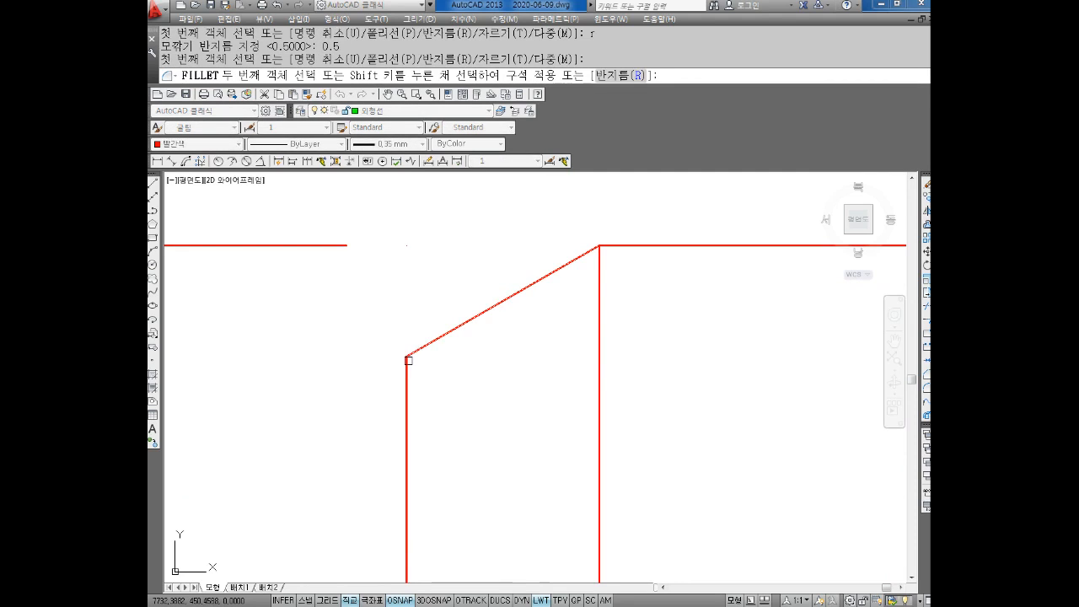
{"action": "left_click", "coordinate": [406, 366]}
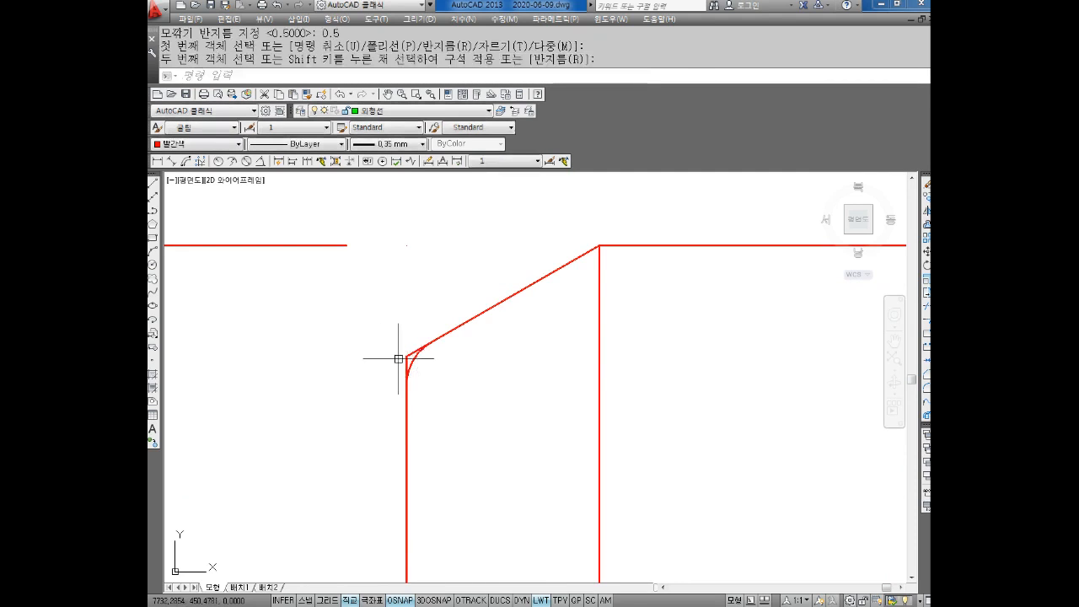
Fillet the corner between the slanted line and the top edge with radius 1
{"action": "middle_click_drag", "start_coordinate": [591, 303], "coordinate": [549, 299]}
{"action": "key", "text": "Return"}
{"action": "scroll", "coordinate": [546, 234], "scroll_direction": "up", "scroll_amount": 2}
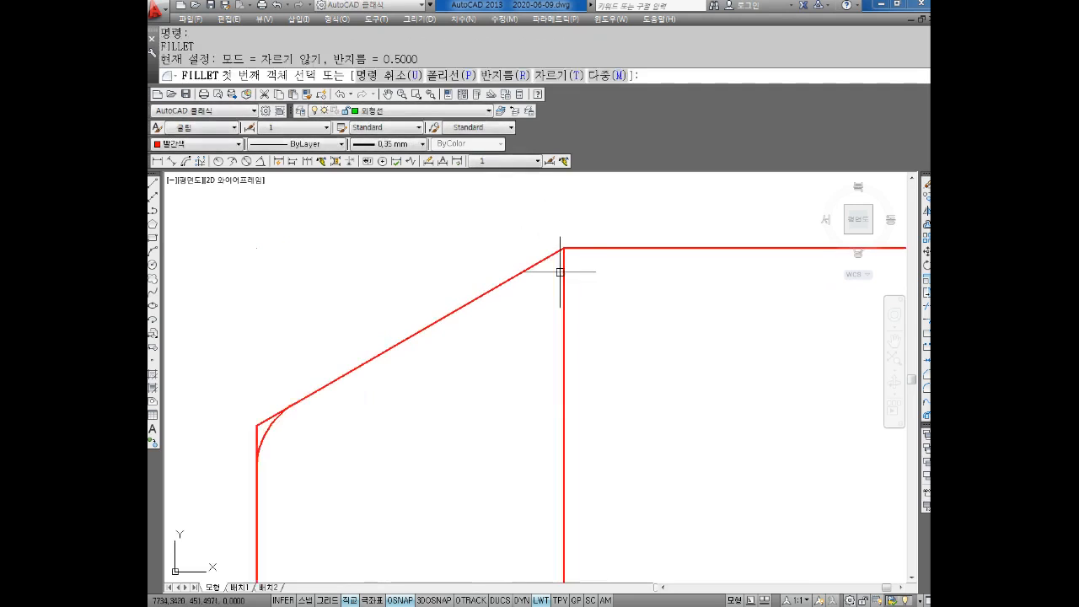
{"action": "key", "text": "Escape"}
{"action": "key", "text": "Escape"}
{"action": "key", "text": "Escape"}
{"action": "key", "text": "Escape"}
{"action": "key", "text": "Return"}
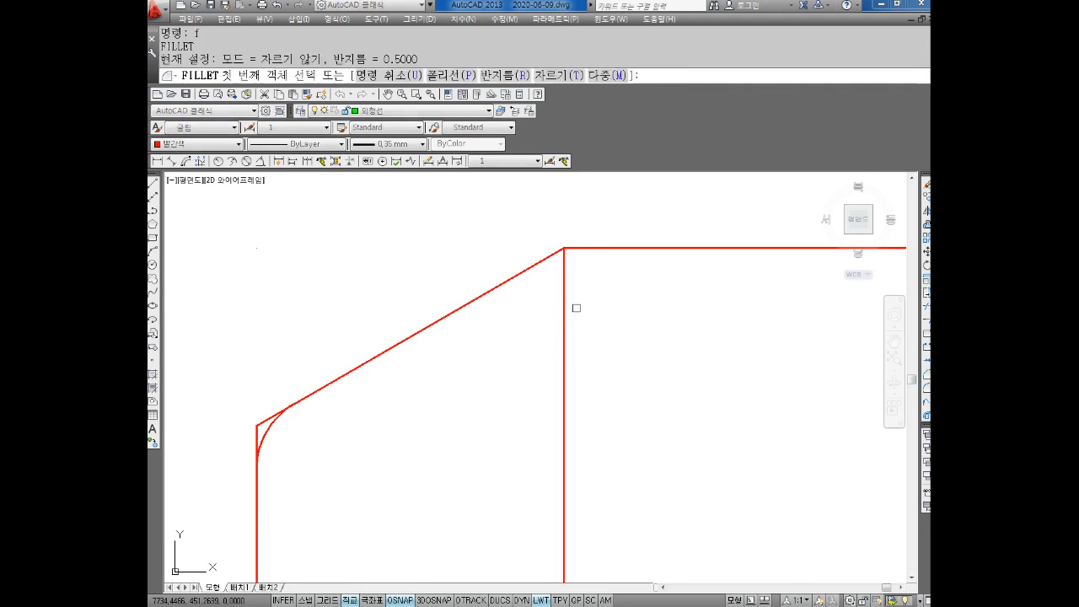
{"action": "type", "text": "r"}
{"action": "key", "text": "Return"}
{"action": "type", "text": "1"}
{"action": "key", "text": "Return"}
{"action": "left_click", "coordinate": [540, 261]}
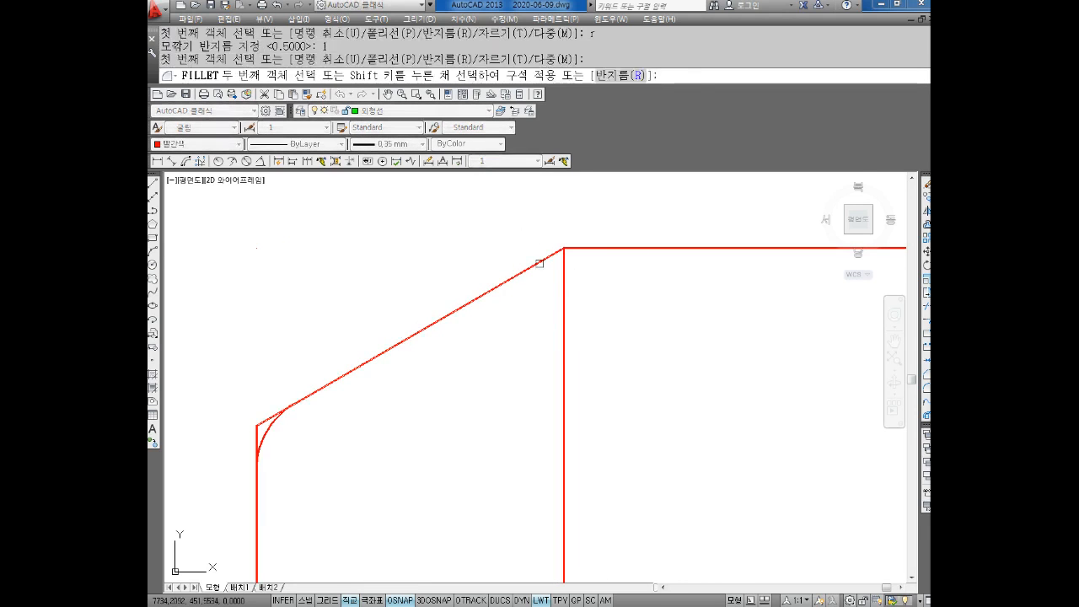
{"action": "key", "text": "Escape"}
{"action": "key", "text": "Escape"}
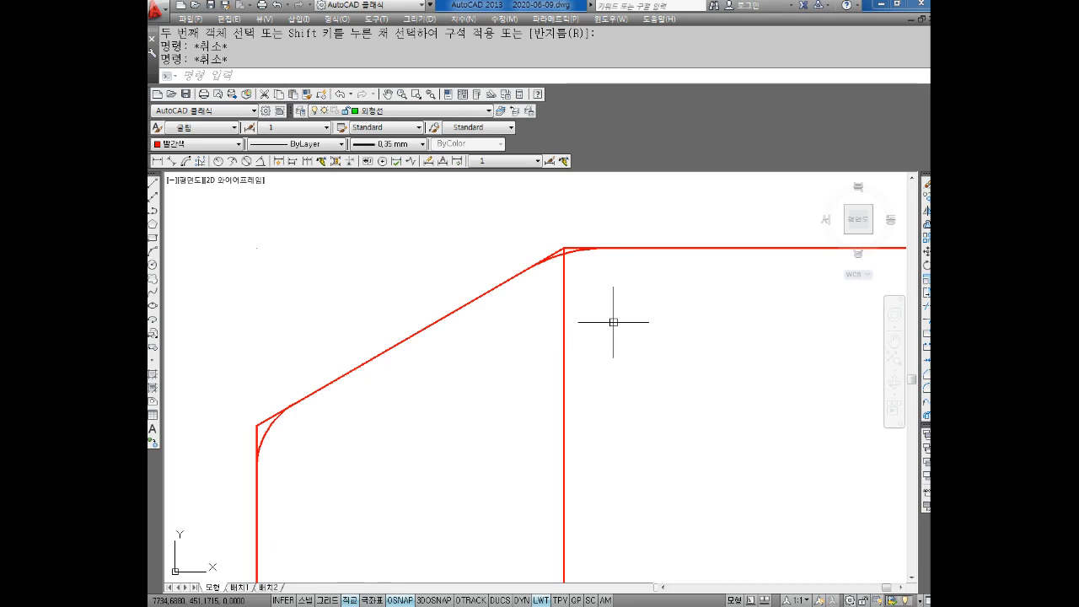
Trim the slanted line and left edge ends that stick out beyond the 0.5 radius arc
{"action": "scroll", "coordinate": [548, 259], "scroll_direction": "up", "scroll_amount": 2}
{"action": "middle_click_drag", "start_coordinate": [318, 359], "coordinate": [613, 267]}
{"action": "middle_click_drag", "start_coordinate": [448, 399], "coordinate": [480, 358]}
{"action": "key", "text": "Escape"}
{"action": "type", "text": "tr"}
{"action": "key", "text": "Return"}
{"action": "key", "text": "Return"}
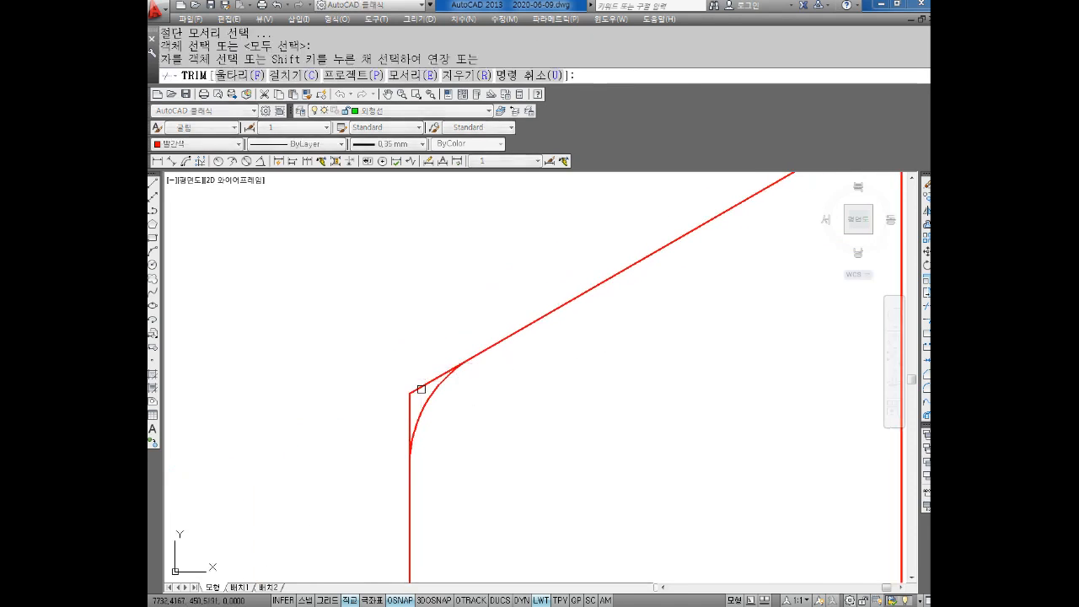
{"action": "left_click", "coordinate": [425, 387]}
{"action": "left_click", "coordinate": [409, 405]}
Trim the slanted line and top edge ends that stick out beyond the radius 1 arc
{"action": "scroll", "coordinate": [421, 384], "scroll_direction": "down", "scroll_amount": 4}
{"action": "scroll", "coordinate": [593, 280], "scroll_direction": "up", "scroll_amount": 2}
{"action": "middle_click_drag", "start_coordinate": [593, 280], "coordinate": [514, 368]}
{"action": "scroll", "coordinate": [514, 368], "scroll_direction": "up", "scroll_amount": 9}
{"action": "middle_click_drag", "start_coordinate": [607, 371], "coordinate": [514, 371]}
{"action": "left_click", "coordinate": [617, 398]}
{"action": "left_click", "coordinate": [714, 353]}
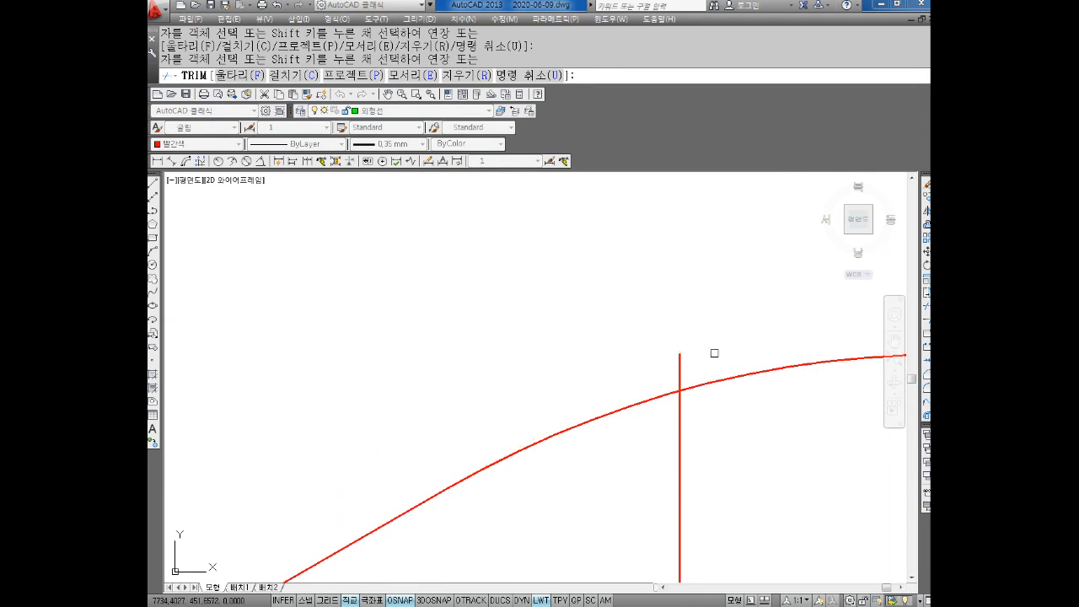
{"action": "key", "text": "Escape"}
Delete the inner vertical line that crosses the radius 1 arc
{"action": "scroll", "coordinate": [650, 347], "scroll_direction": "down", "scroll_amount": 4}
{"action": "mouse_move", "coordinate": [631, 321]}
{"action": "middle_mouse_down"}
{"action": "mouse_move", "coordinate": [629, 368]}
{"action": "mouse_move", "coordinate": [613, 354]}
{"action": "mouse_move", "coordinate": [578, 353]}
{"action": "middle_mouse_up"}
{"action": "key", "text": "Escape"}
{"action": "left_click", "coordinate": [598, 351]}
{"action": "left_click", "coordinate": [549, 381]}
{"action": "key", "text": "Delete"}
{"action": "key", "text": "Escape"}
Draw a vertical line from the radius 1 arc's end on the top edge down to the bottom edge
{"action": "type", "text": "l"}
{"action": "key", "text": "Return"}
{"action": "left_click", "coordinate": [583, 270]}
{"action": "middle_click_drag", "start_coordinate": [580, 517], "coordinate": [547, 315]}
{"action": "scroll", "coordinate": [547, 315], "scroll_direction": "down", "scroll_amount": 4}
{"action": "middle_click_drag", "start_coordinate": [546, 451], "coordinate": [542, 368]}
{"action": "left_click", "coordinate": [544, 411]}
{"action": "left_click", "coordinate": [544, 411]}
{"action": "key", "text": "Escape"}
{"action": "middle_click_drag", "start_coordinate": [579, 297], "coordinate": [562, 438]}
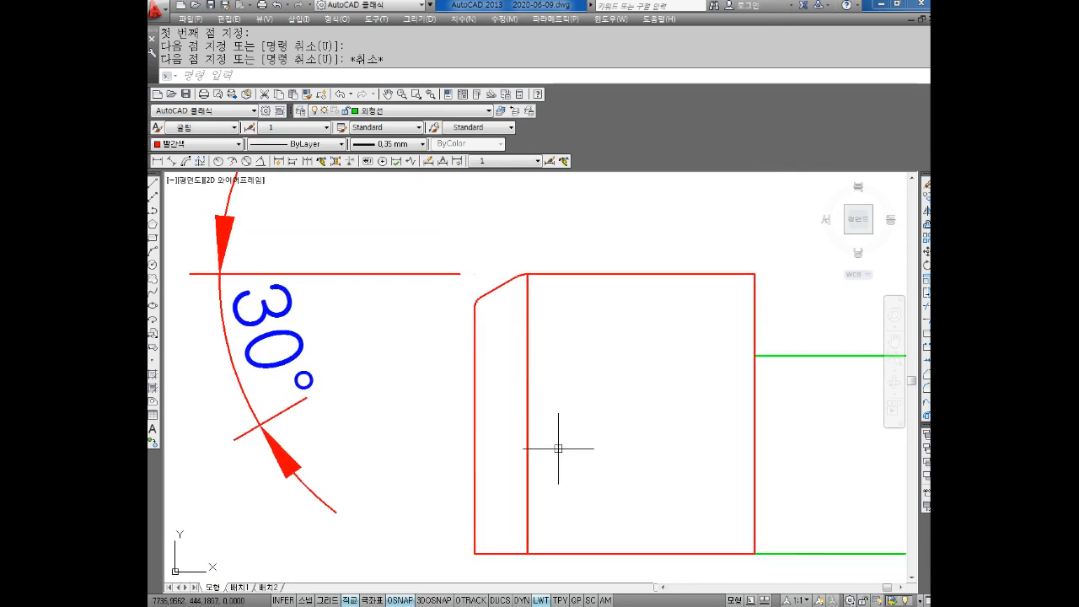
{"action": "middle_click_drag", "start_coordinate": [559, 446], "coordinate": [520, 447]}
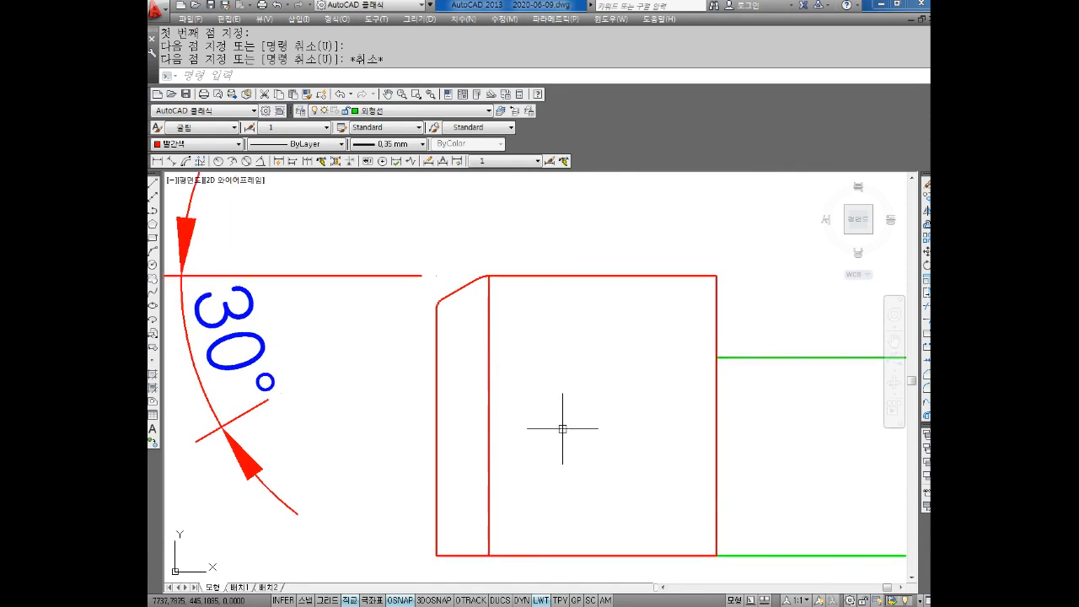
Fillet the corner between the head's right edge and the shaft's top line with a radius of 0.3
{"action": "middle_click_drag", "start_coordinate": [574, 420], "coordinate": [514, 436]}
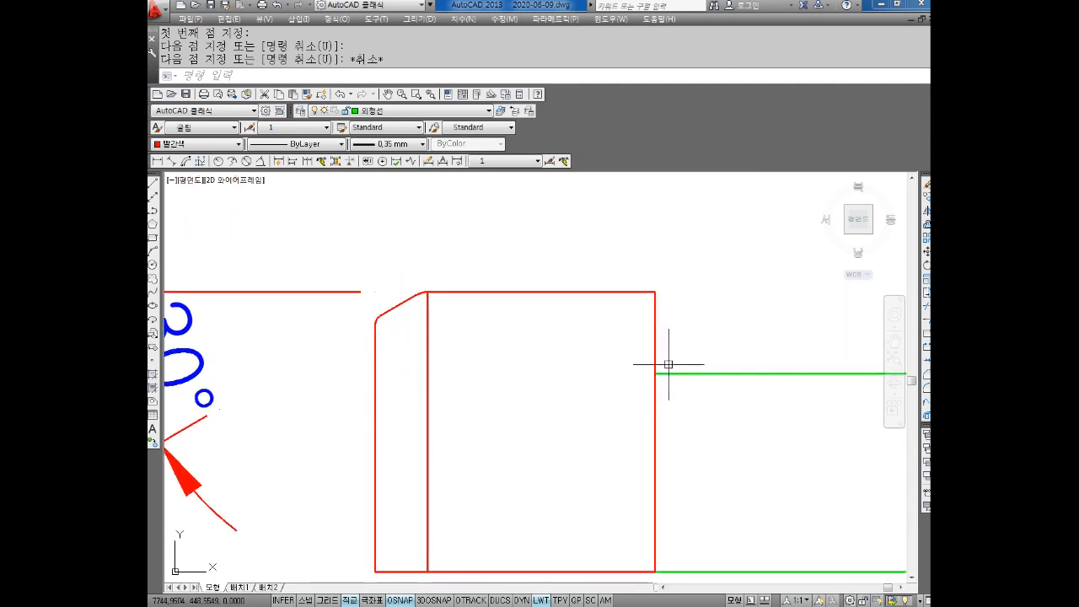
{"action": "scroll", "coordinate": [663, 366], "scroll_direction": "up", "scroll_amount": 3}
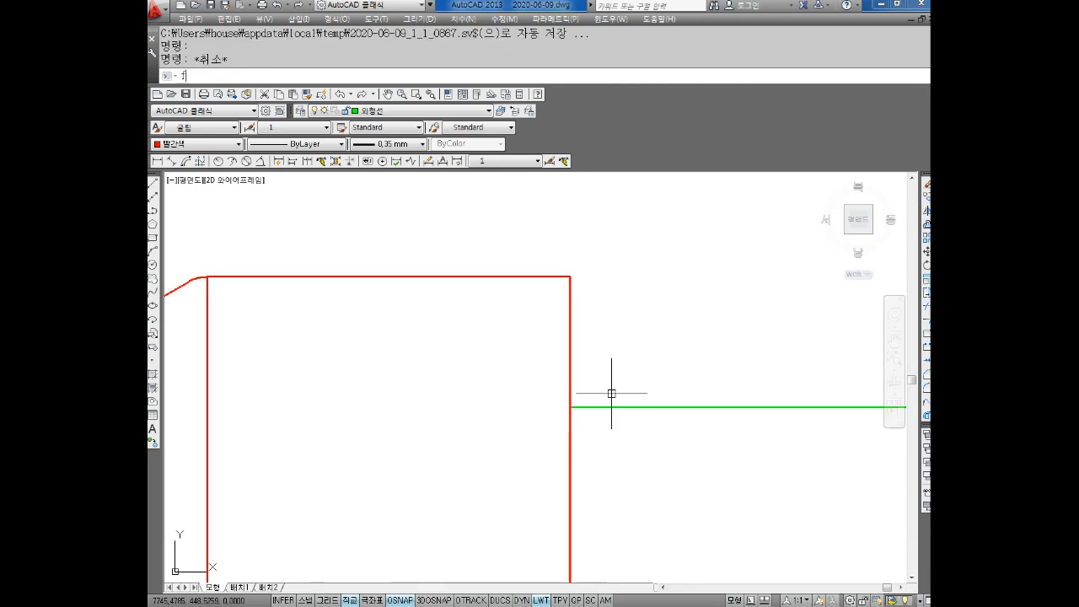
{"action": "type", "text": "f"}
{"action": "key", "text": "Return"}
{"action": "type", "text": "r"}
{"action": "key", "text": "Return"}
{"action": "type", "text": "0.3"}
{"action": "key", "text": "Return"}
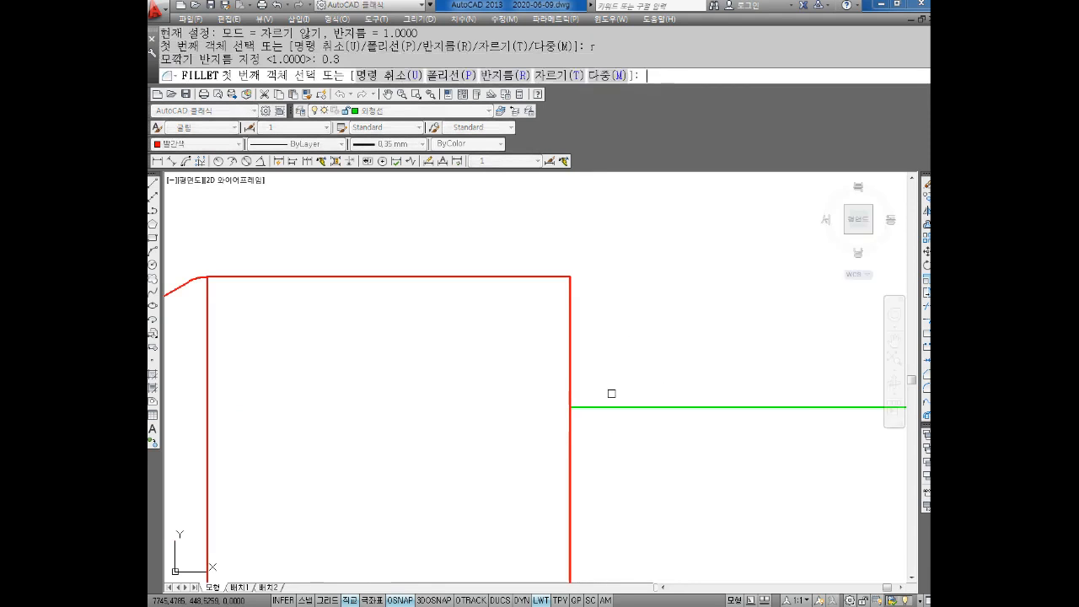
{"action": "left_click", "coordinate": [585, 412]}
{"action": "left_click", "coordinate": [570, 376]}
Trim the end of the shaft's top line that sticks out beyond the 0.3 radius arc
{"action": "scroll", "coordinate": [581, 405], "scroll_direction": "up", "scroll_amount": 4}
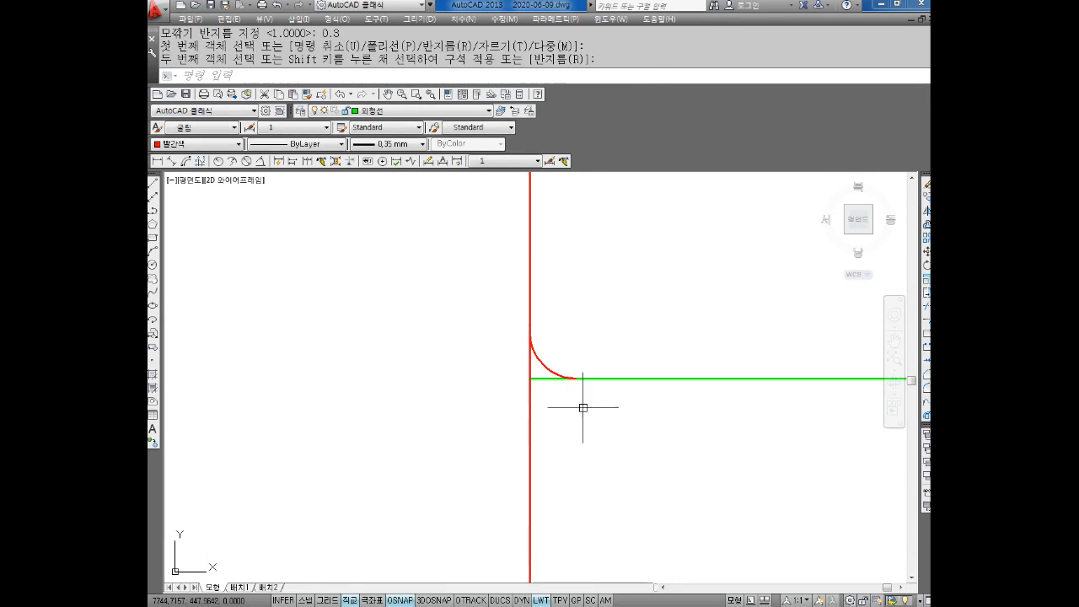
{"action": "key", "text": "Escape"}
{"action": "type", "text": "tr"}
{"action": "key", "text": "Return"}
{"action": "key", "text": "Return"}
{"action": "scroll", "coordinate": [548, 397], "scroll_direction": "down", "scroll_amount": 3}
{"action": "key", "text": "Escape"}
{"action": "middle_click_drag", "start_coordinate": [538, 381], "coordinate": [532, 352]}
{"action": "scroll", "coordinate": [547, 332], "scroll_direction": "down", "scroll_amount": 2}
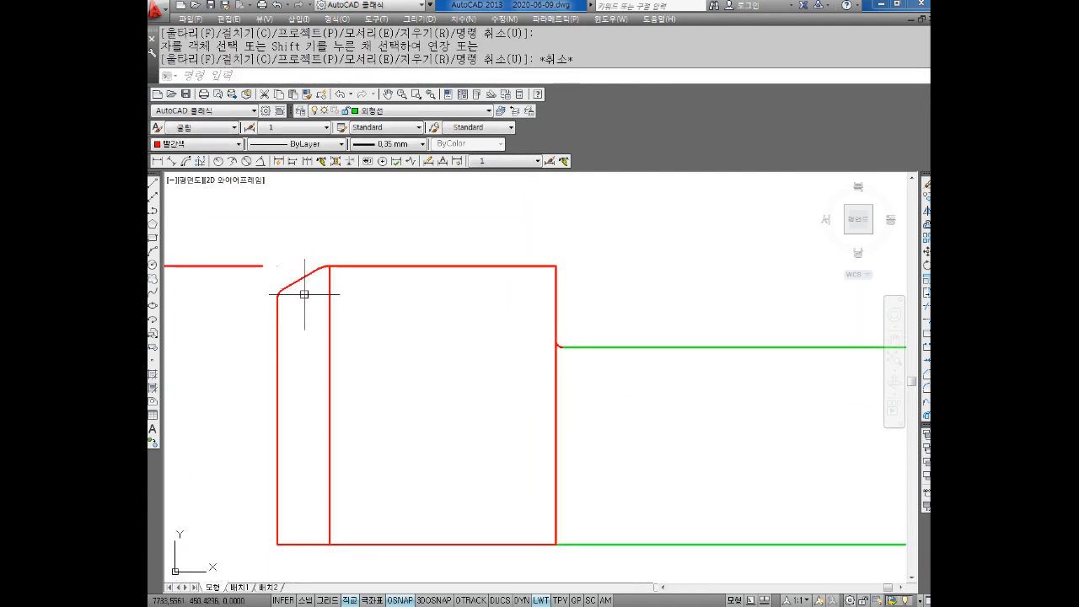
Delete the 30° angular dimension beside the chamfered head
{"action": "middle_click_drag", "start_coordinate": [340, 293], "coordinate": [409, 287]}
{"action": "key", "text": "Escape"}
{"action": "left_click", "coordinate": [276, 241]}
{"action": "left_click", "coordinate": [242, 272]}
{"action": "key", "text": "Delete"}
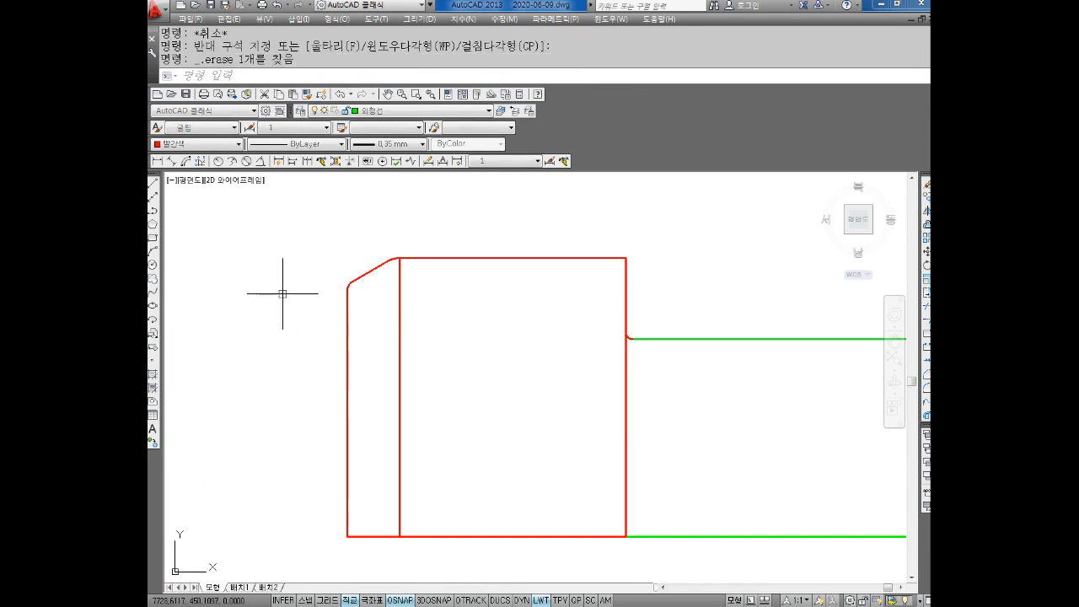
Set the color of the head's lines and fillet arcs to ByLayer
{"action": "middle_click_drag", "start_coordinate": [530, 321], "coordinate": [529, 325]}
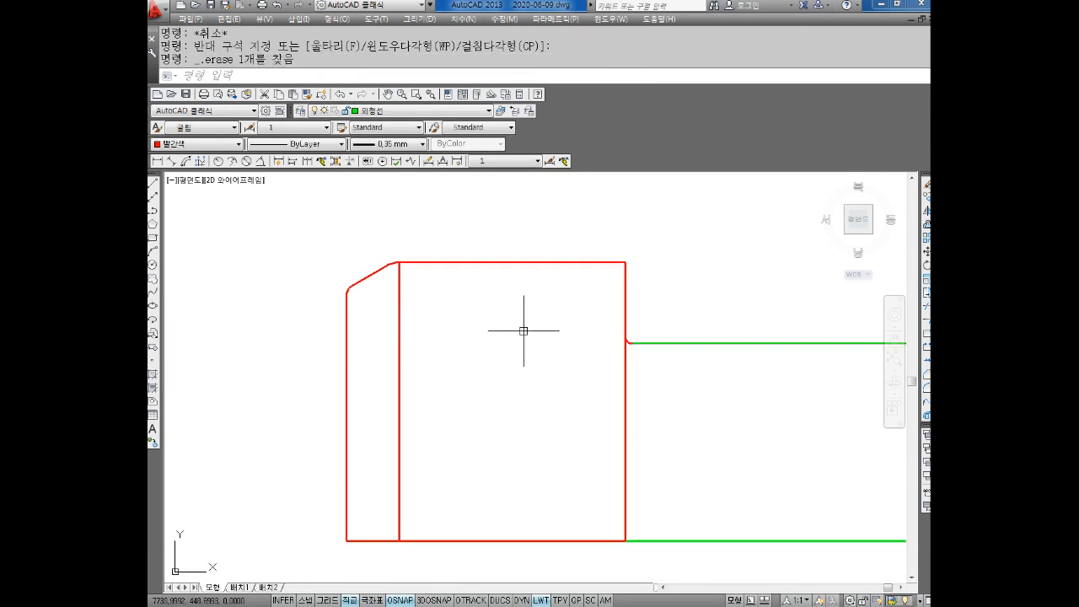
{"action": "middle_click_drag", "start_coordinate": [634, 369], "coordinate": [623, 334]}
{"action": "left_click", "coordinate": [642, 191]}
{"action": "left_click", "coordinate": [351, 472]}
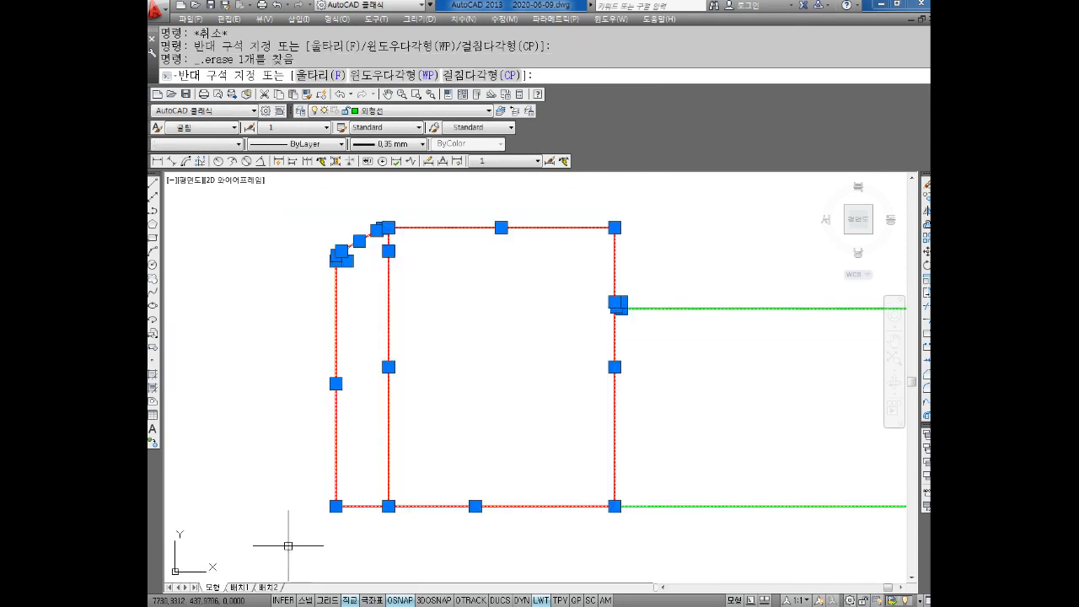
{"action": "left_click", "coordinate": [195, 144]}
{"action": "left_click", "coordinate": [173, 196]}
{"action": "key", "text": "Escape"}
{"action": "key", "text": "Escape"}
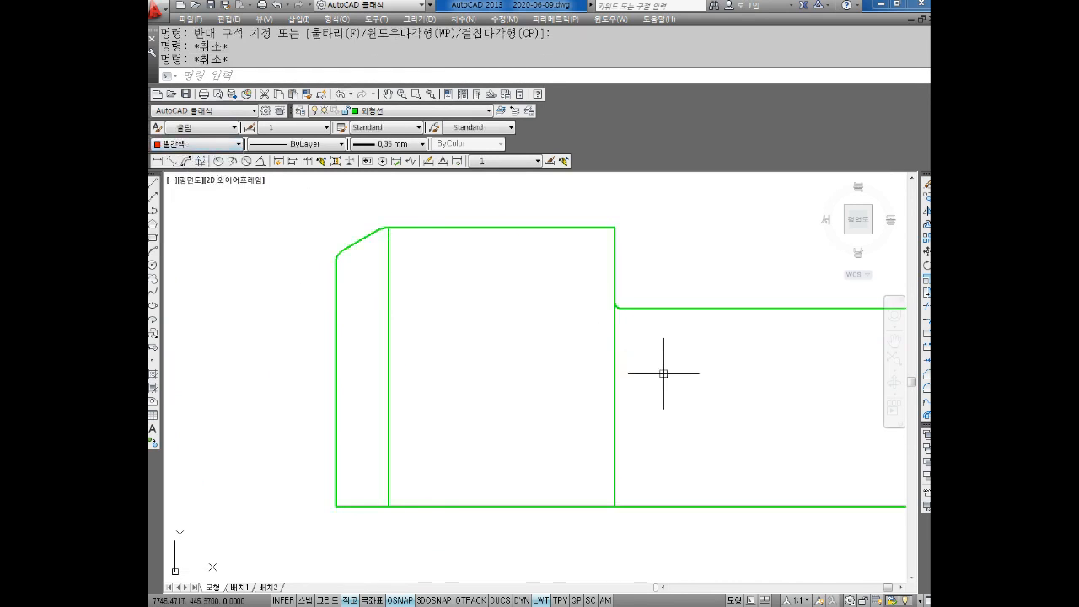
Offset the head's right edge by 22.5 towards the shaft's free end
{"action": "mouse_move", "coordinate": [723, 378]}
{"action": "middle_mouse_down"}
{"action": "mouse_move", "coordinate": [621, 358]}
{"action": "mouse_move", "coordinate": [578, 397]}
{"action": "middle_mouse_up"}
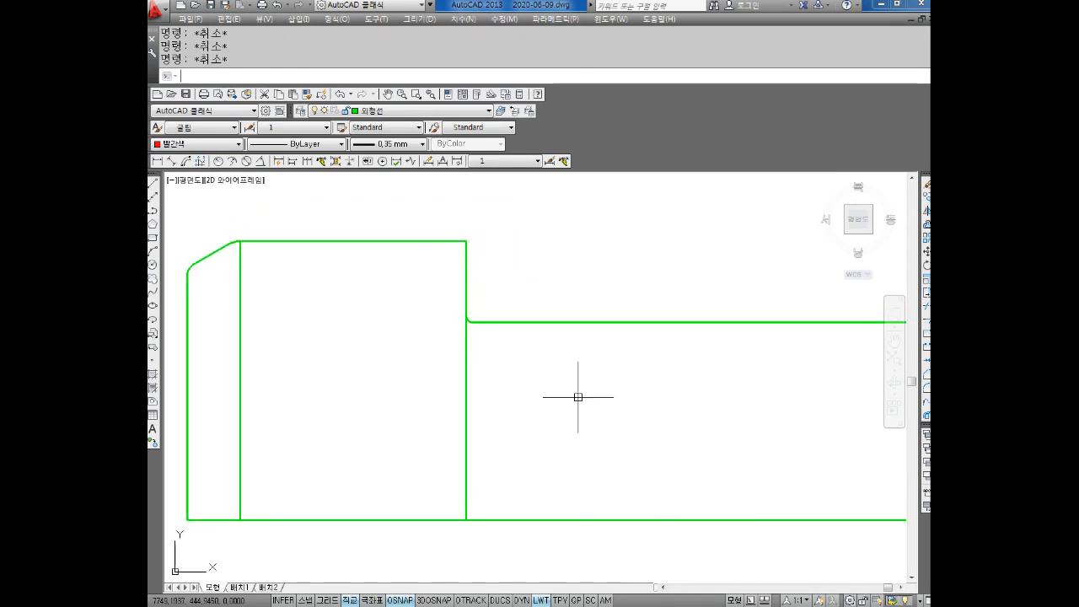
{"action": "key", "text": "Return"}
{"action": "type", "text": "22.5"}
{"action": "key", "text": "Return"}
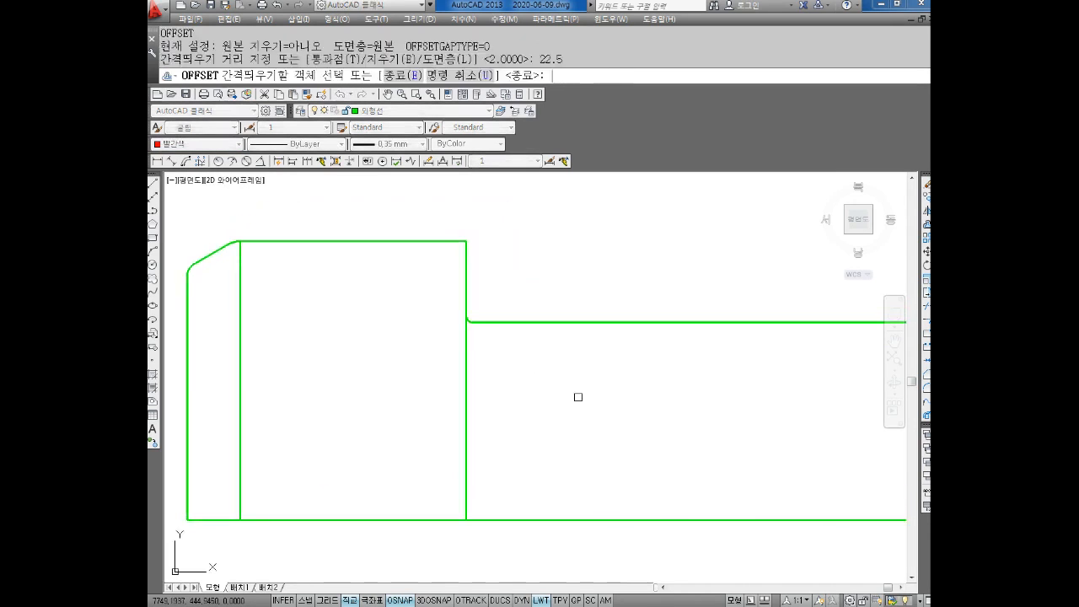
{"action": "left_click", "coordinate": [466, 391]}
{"action": "left_click", "coordinate": [607, 392]}
{"action": "scroll", "coordinate": [636, 397], "scroll_direction": "down", "scroll_amount": 4}
{"action": "middle_click_drag", "start_coordinate": [636, 397], "coordinate": [538, 405]}
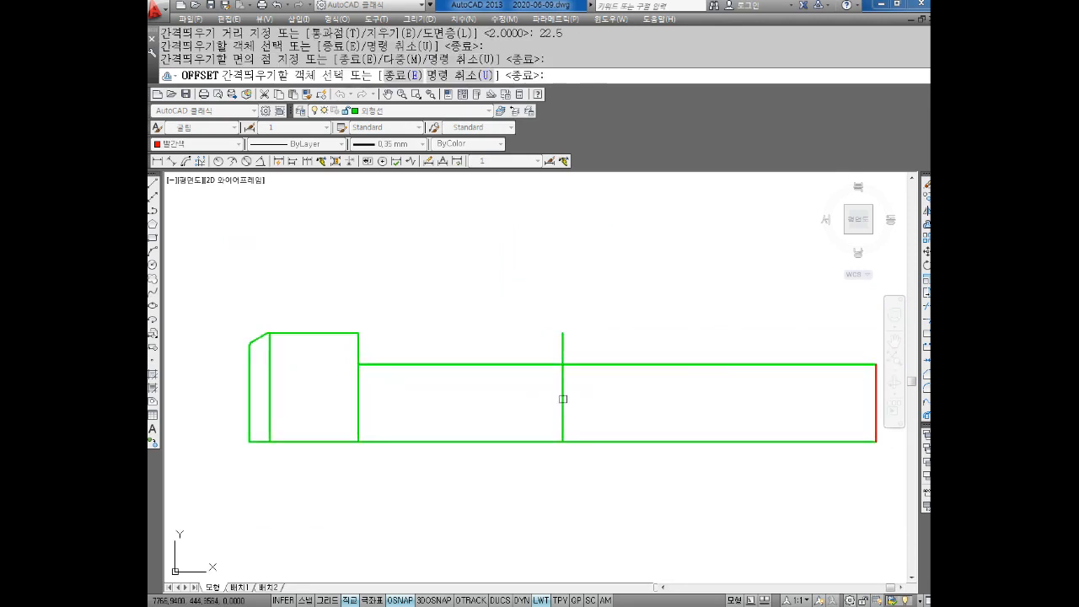
Offset the new vertical line on the shaft by 1.6 to both sides
{"action": "scroll", "coordinate": [599, 387], "scroll_direction": "up", "scroll_amount": 2}
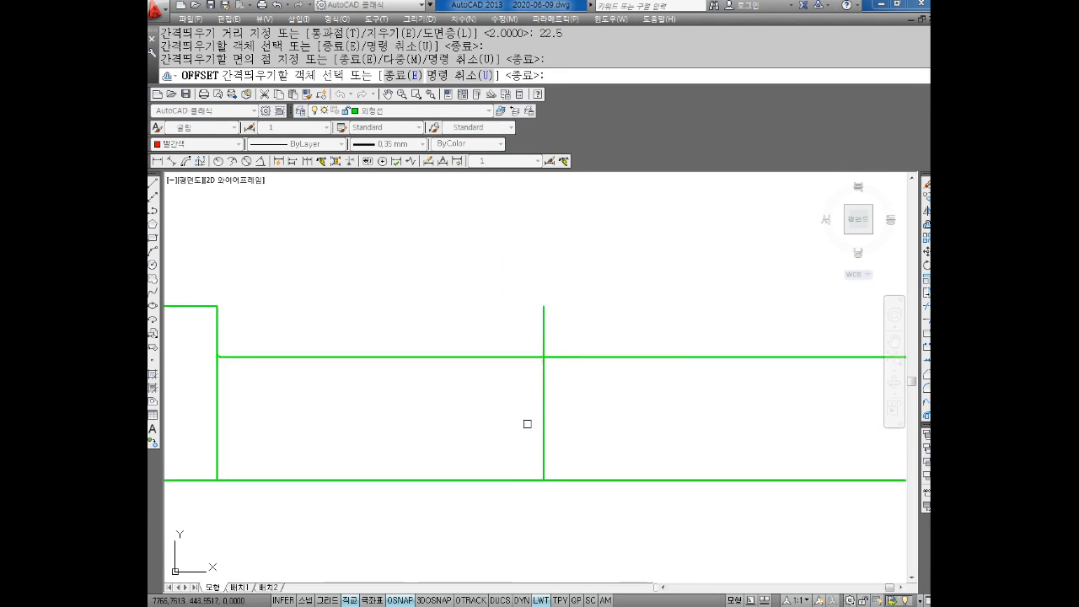
{"action": "key", "text": "Escape"}
{"action": "type", "text": "o"}
{"action": "key", "text": "Return"}
{"action": "type", "text": "1.6"}
{"action": "key", "text": "Return"}
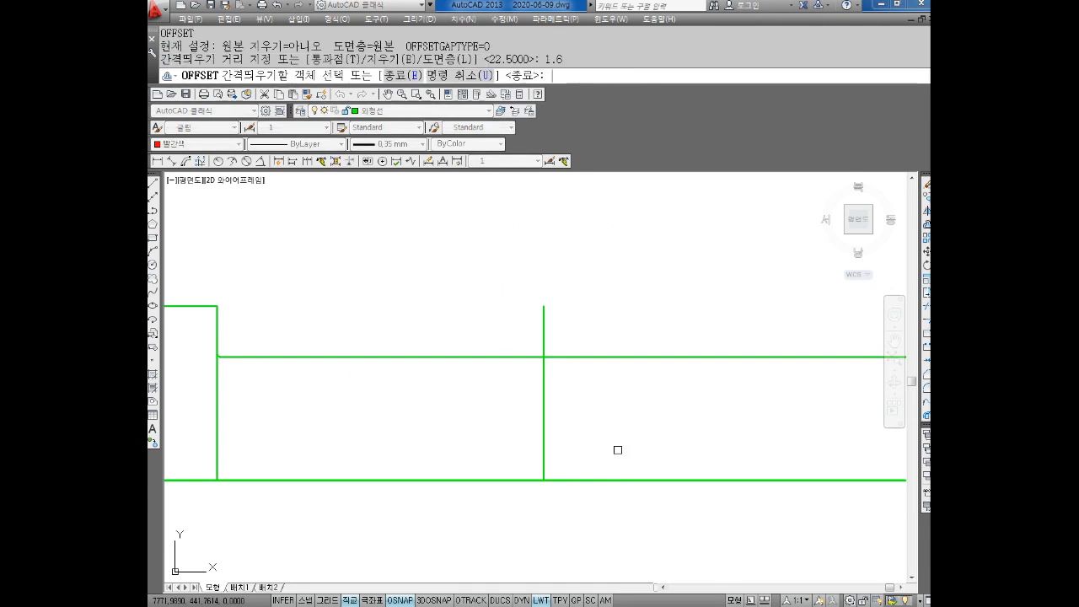
{"action": "left_click", "coordinate": [542, 384]}
{"action": "left_click", "coordinate": [506, 388]}
{"action": "left_click", "coordinate": [544, 391]}
{"action": "left_click", "coordinate": [590, 396]}
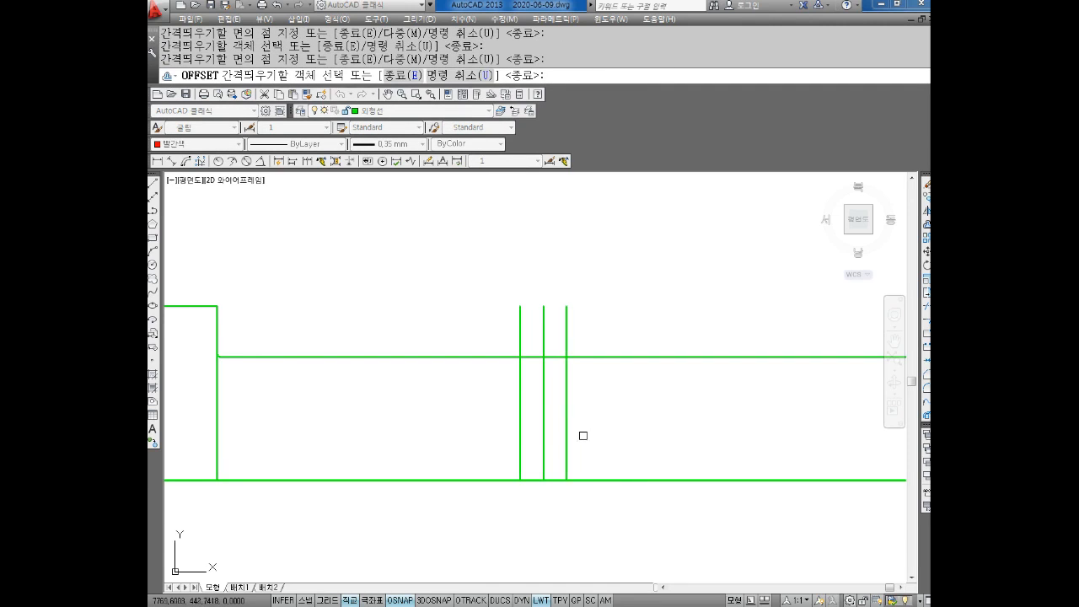
{"action": "middle_click_drag", "start_coordinate": [583, 435], "coordinate": [579, 428]}
{"action": "key", "text": "Escape"}
{"action": "key", "text": "Escape"}
{"action": "key", "text": "Escape"}
{"action": "key", "text": "Escape"}
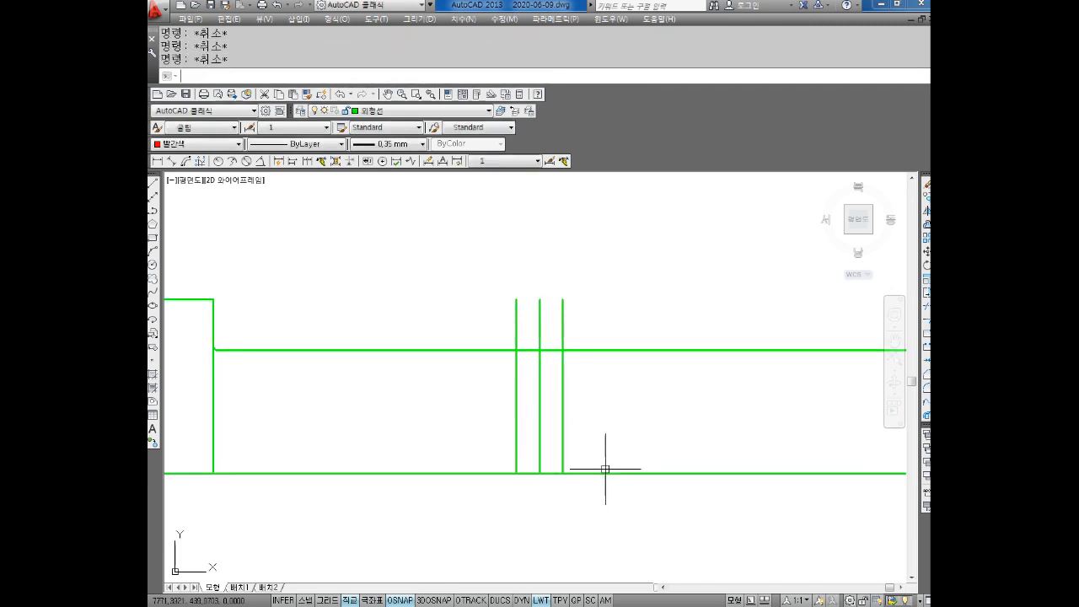
Offset the shaft's bottom edge upward by 6.5
{"action": "type", "text": "o"}
{"action": "key", "text": "Return"}
{"action": "type", "text": "6.5"}
{"action": "key", "text": "Return"}
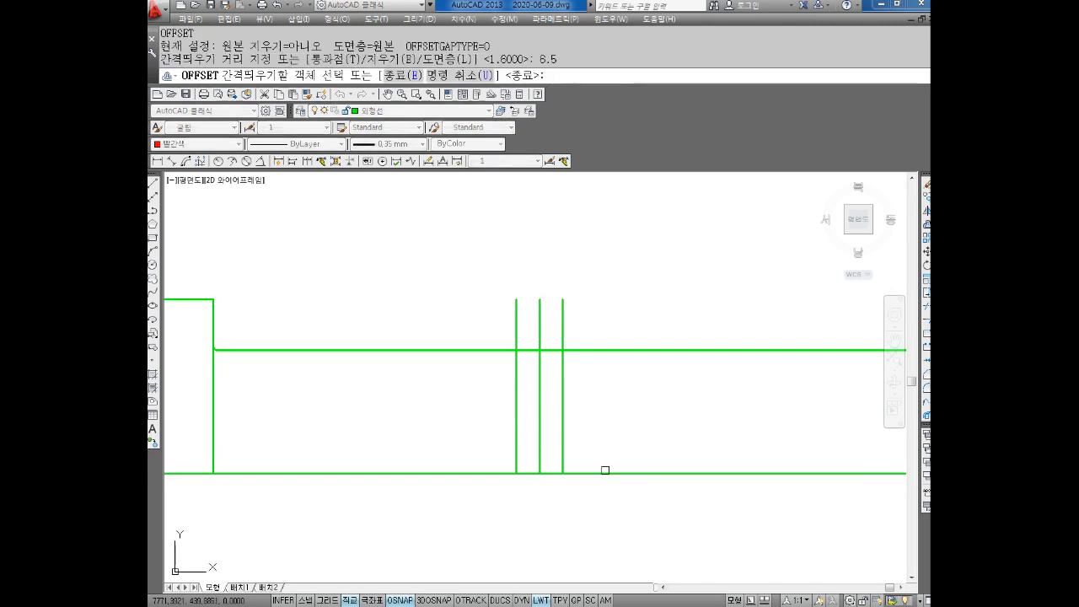
{"action": "left_click", "coordinate": [605, 470]}
{"action": "left_click", "coordinate": [597, 425]}
{"action": "key", "text": "Escape"}
{"action": "key", "text": "Escape"}
{"action": "key", "text": "Escape"}
Trim the two outer vertical lines above the shaft and the shaft's top line between them to open the groove
{"action": "middle_click_drag", "start_coordinate": [574, 393], "coordinate": [570, 380]}
{"action": "key", "text": "Escape"}
{"action": "type", "text": "tr"}
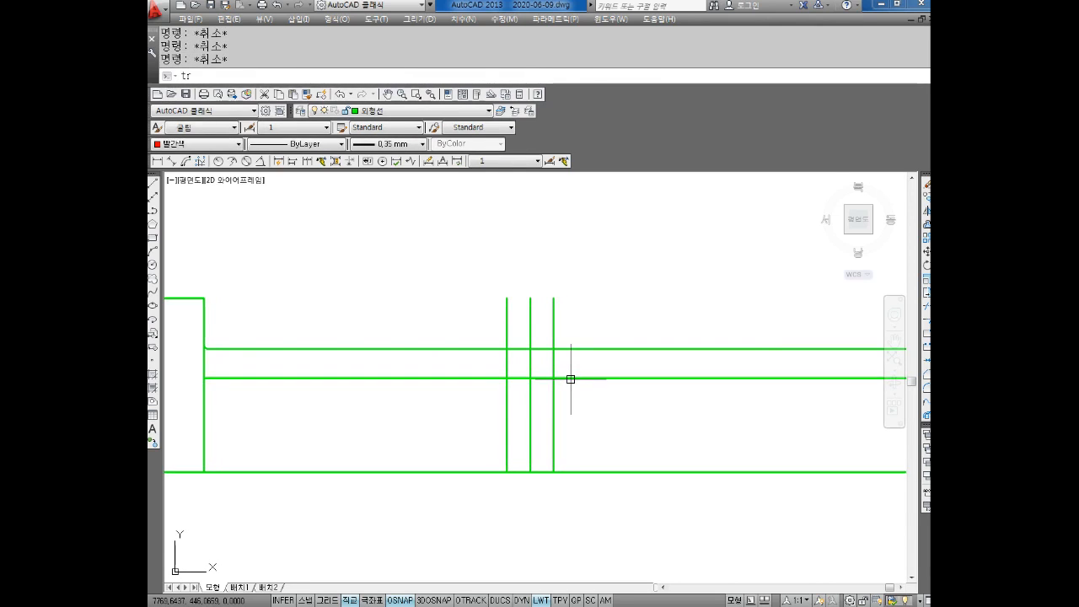
{"action": "key", "text": "Return"}
{"action": "key", "text": "Return"}
{"action": "left_click", "coordinate": [576, 311]}
{"action": "left_click", "coordinate": [551, 286]}
{"action": "left_click", "coordinate": [513, 284]}
{"action": "left_click", "coordinate": [488, 319]}
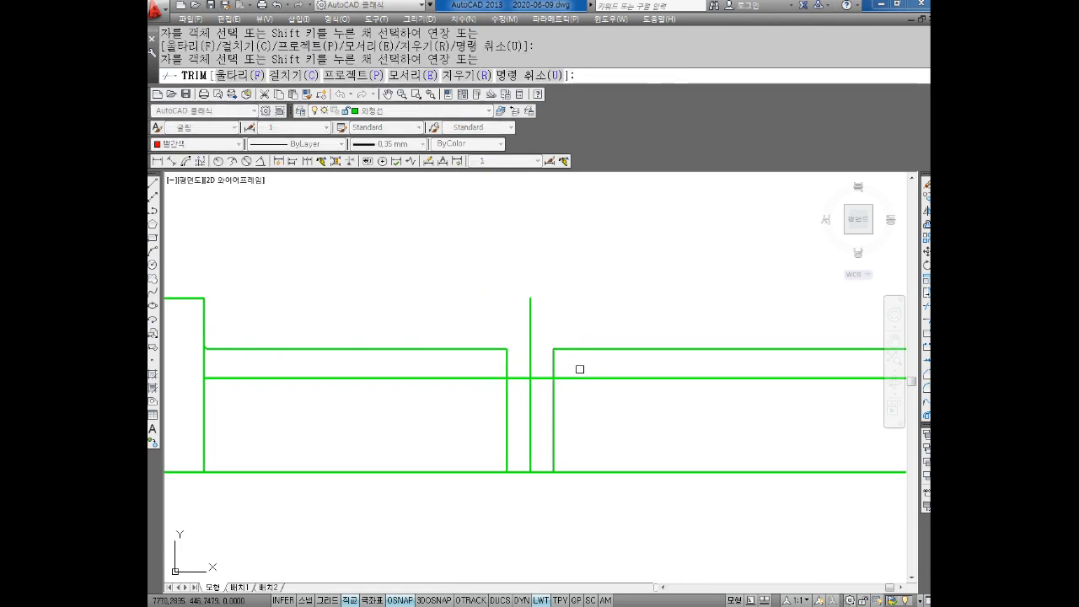
Trim the horizontal 6.5 offset line on both sides so only the groove floor is left
{"action": "key", "text": "Return"}
{"action": "key", "text": "Return"}
{"action": "left_click", "coordinate": [593, 363]}
{"action": "left_click", "coordinate": [472, 368]}
{"action": "key", "text": "Return"}
{"action": "left_click", "coordinate": [637, 365]}
{"action": "left_click", "coordinate": [625, 397]}
{"action": "left_click", "coordinate": [462, 366]}
{"action": "left_click", "coordinate": [444, 393]}
{"action": "key", "text": "Escape"}
{"action": "key", "text": "Escape"}
Move the groove's middle vertical line to the 중심선 layer
{"action": "left_click", "coordinate": [530, 406]}
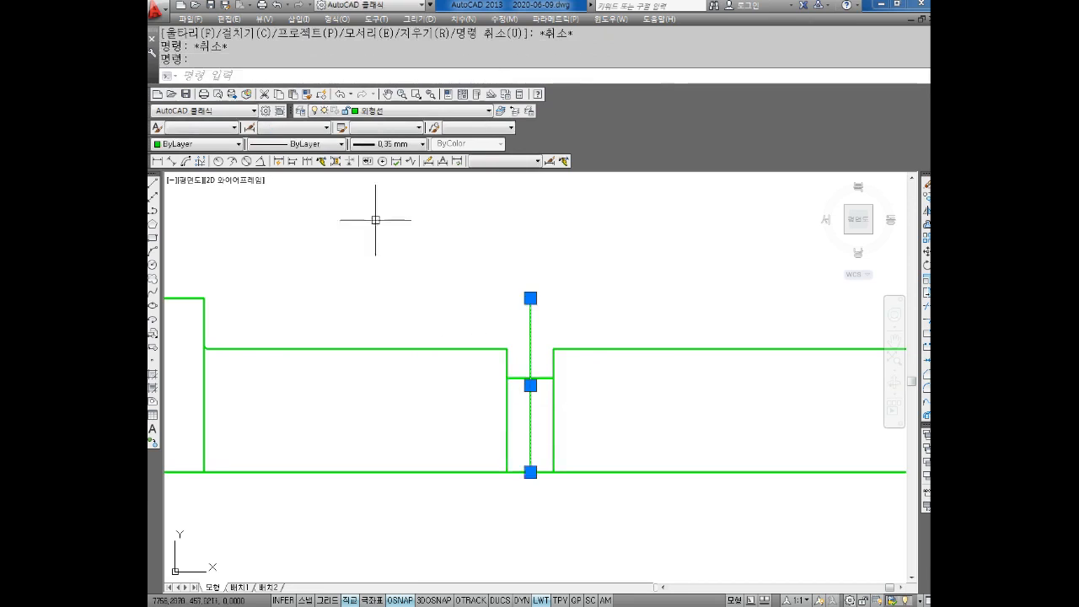
{"action": "left_click", "coordinate": [373, 111]}
{"action": "left_click", "coordinate": [393, 171]}
{"action": "key", "text": "Escape"}
{"action": "key", "text": "Escape"}
{"action": "middle_click_drag", "start_coordinate": [590, 402], "coordinate": [593, 374]}
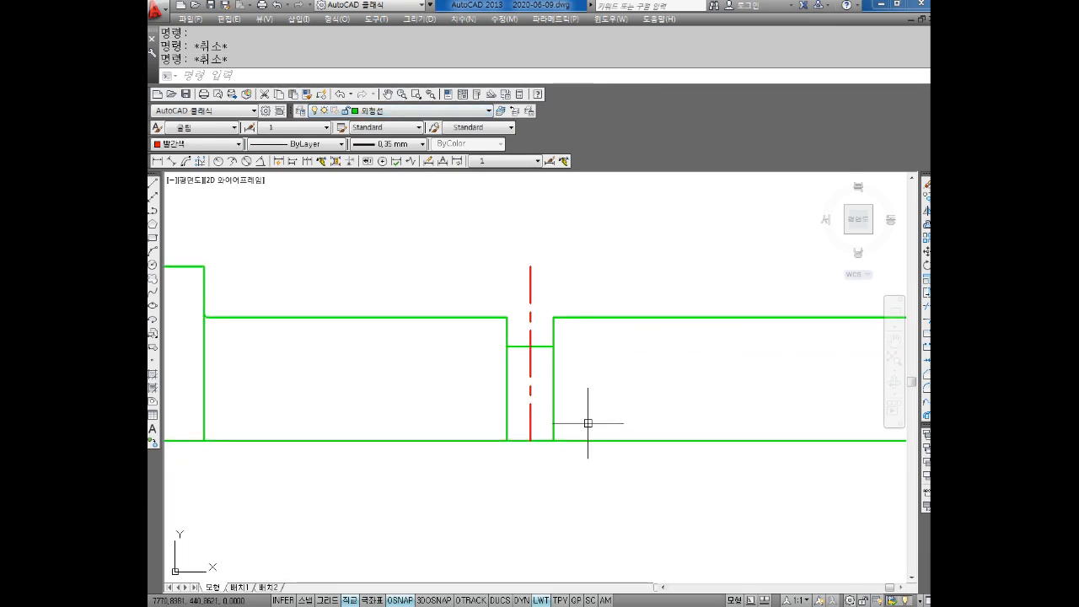
{"action": "middle_click_drag", "start_coordinate": [583, 419], "coordinate": [621, 439]}
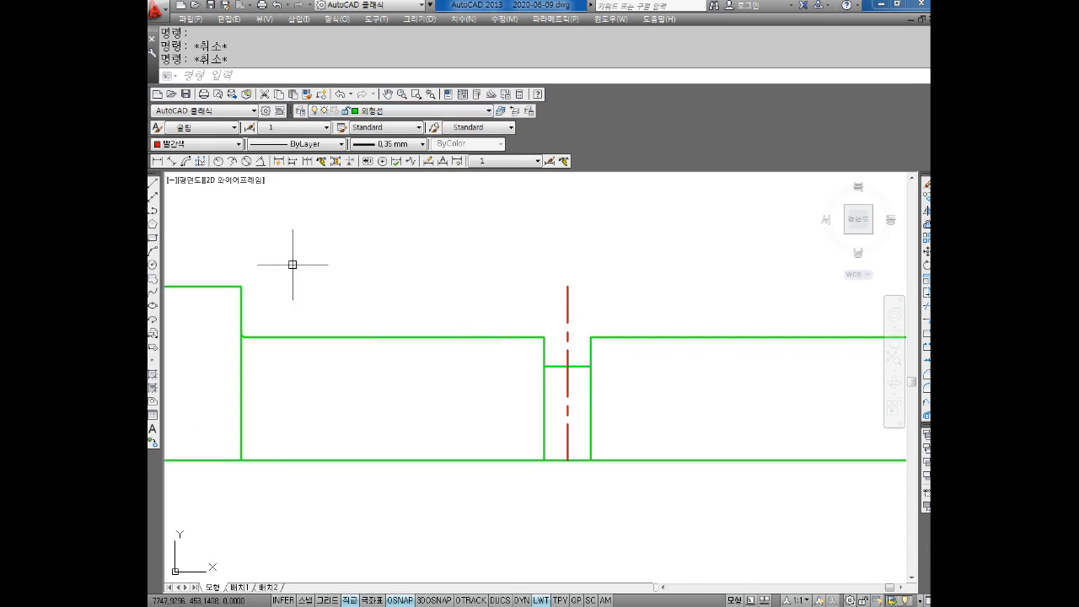
Add linear dimensions for the distance from the head's right edge to the groove centerline and for the groove's width
{"action": "left_click", "coordinate": [156, 159]}
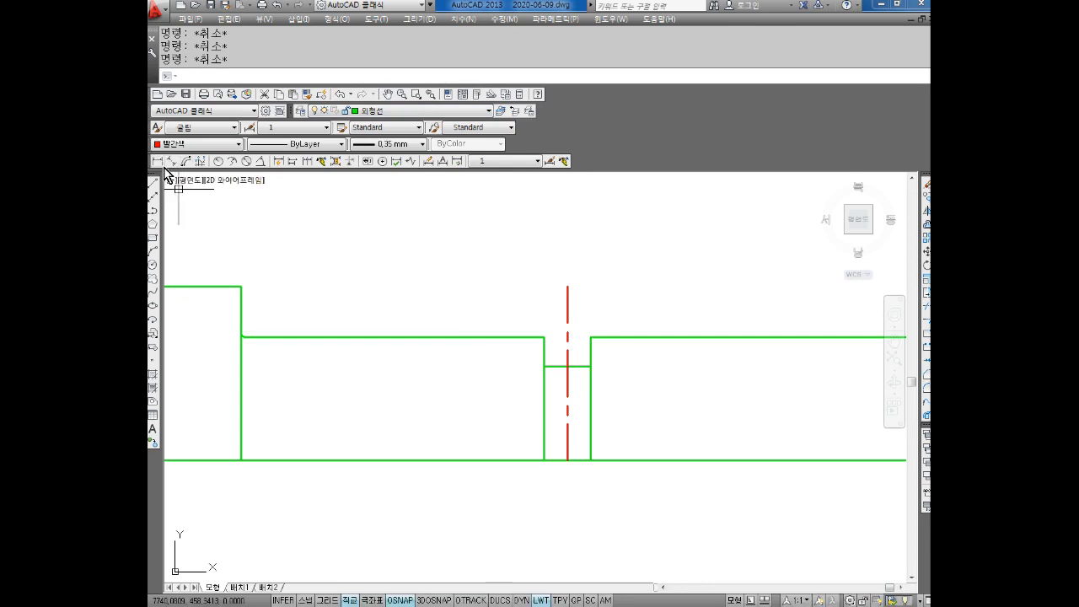
{"action": "left_click", "coordinate": [156, 161]}
{"action": "left_click", "coordinate": [241, 286]}
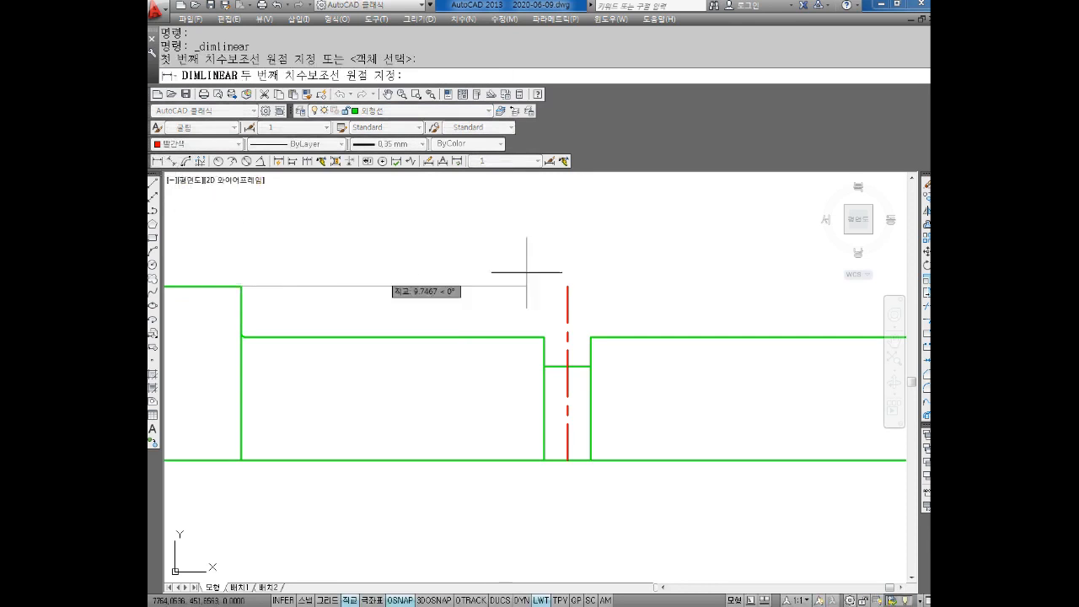
{"action": "left_click", "coordinate": [568, 287]}
{"action": "middle_click_drag", "start_coordinate": [500, 230], "coordinate": [502, 261]}
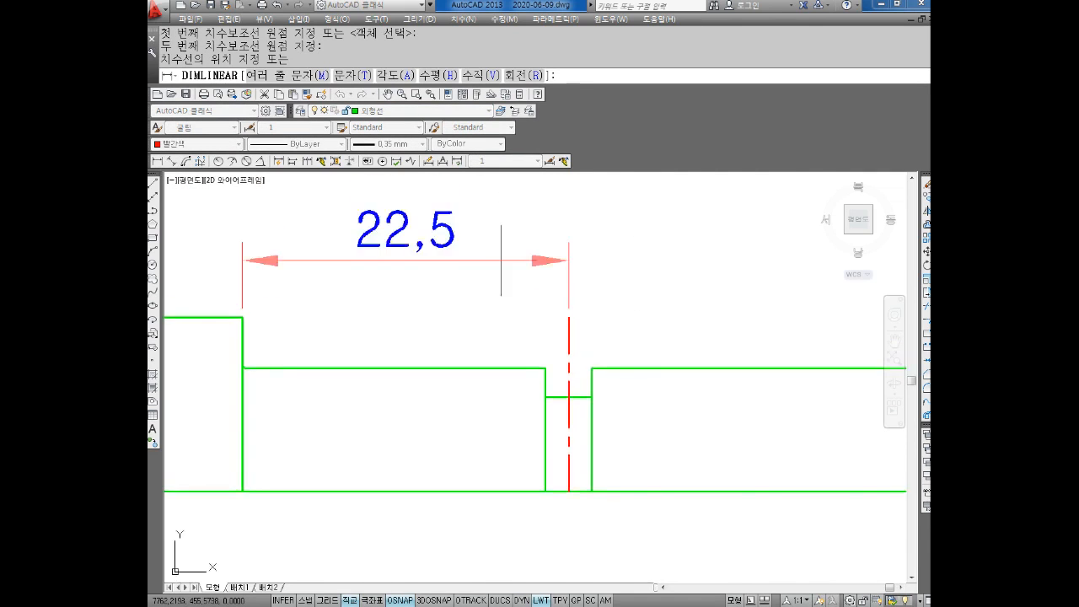
{"action": "left_click", "coordinate": [496, 251]}
{"action": "key", "text": "Return"}
{"action": "left_click", "coordinate": [545, 367]}
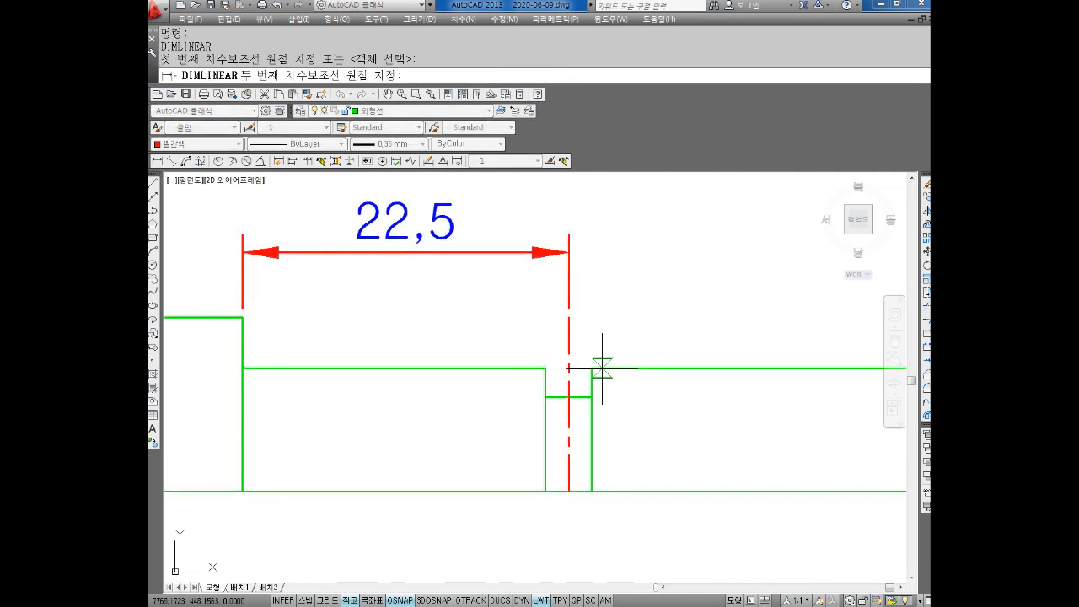
{"action": "left_click", "coordinate": [592, 368]}
{"action": "left_click", "coordinate": [596, 335]}
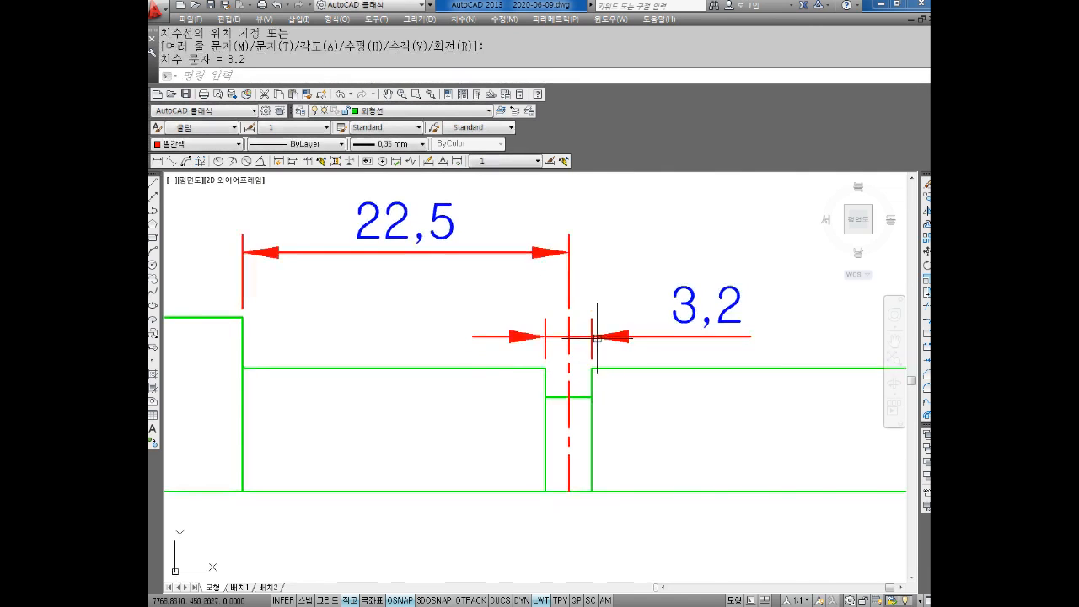
Measure the groove floor's height above the bottom edge with a linear dimension
{"action": "middle_click_drag", "start_coordinate": [587, 393], "coordinate": [588, 366]}
{"action": "key", "text": "Return"}
{"action": "left_click", "coordinate": [584, 369]}
{"action": "left_click", "coordinate": [583, 462]}
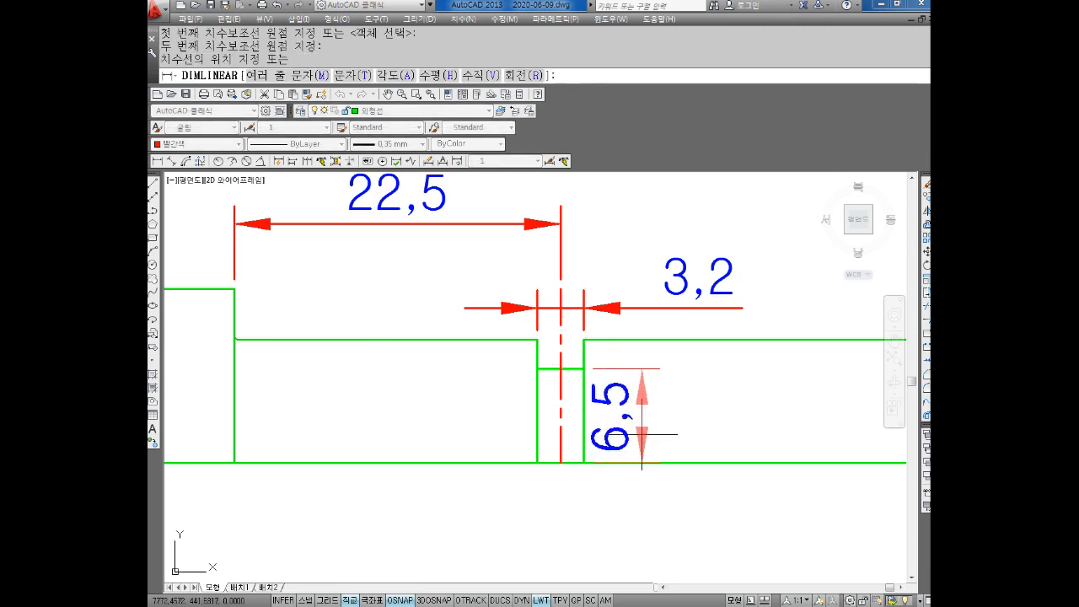
{"action": "key", "text": "Escape"}
{"action": "key", "text": "Escape"}
{"action": "key", "text": "Escape"}
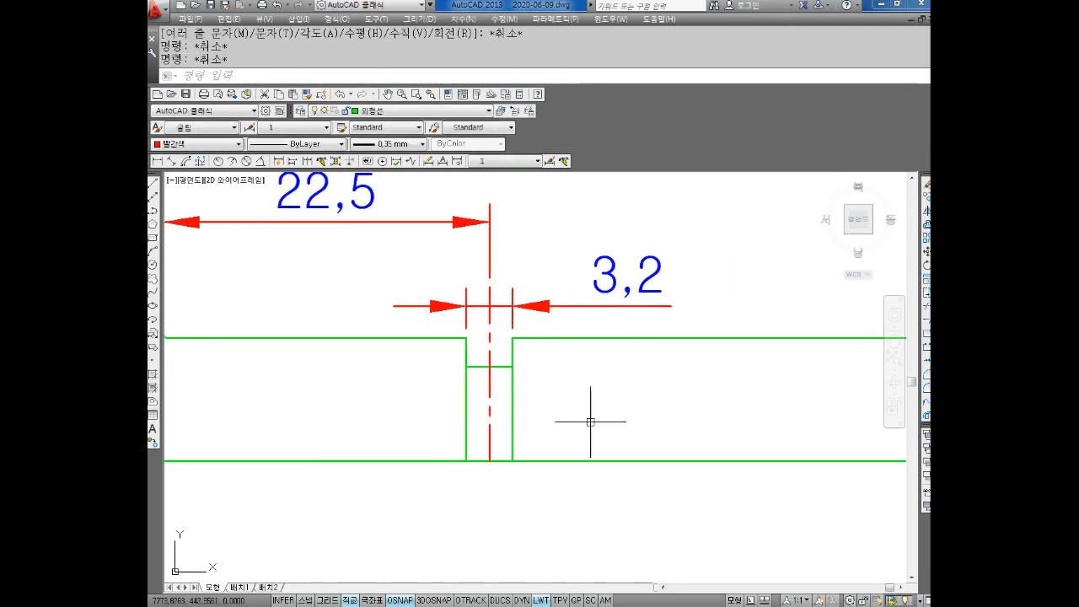
Delete the groove width dimension and the dimension from the head to the groove centerline
{"action": "middle_click_drag", "start_coordinate": [527, 318], "coordinate": [465, 364]}
{"action": "left_click", "coordinate": [624, 324]}
{"action": "left_click", "coordinate": [603, 337]}
{"action": "left_click", "coordinate": [562, 321]}
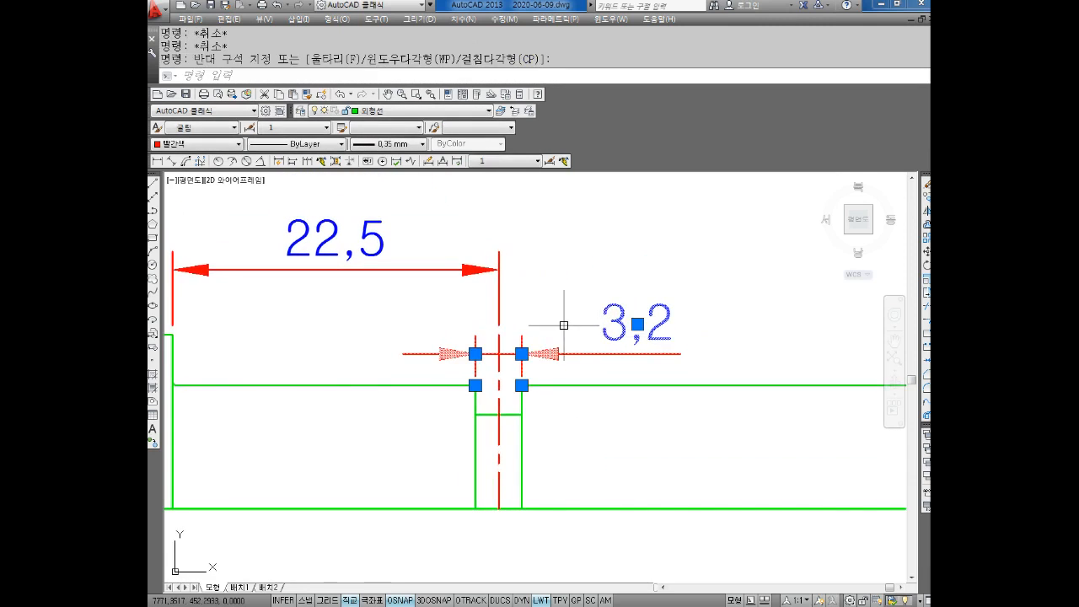
{"action": "key", "text": "Delete"}
{"action": "left_click", "coordinate": [495, 225]}
{"action": "left_click", "coordinate": [467, 252]}
{"action": "key", "text": "Delete"}
Set the lineweight of the groove's centerline to ByLayer
{"action": "scroll", "coordinate": [458, 273], "scroll_direction": "down", "scroll_amount": 3}
{"action": "scroll", "coordinate": [502, 283], "scroll_direction": "up", "scroll_amount": 2}
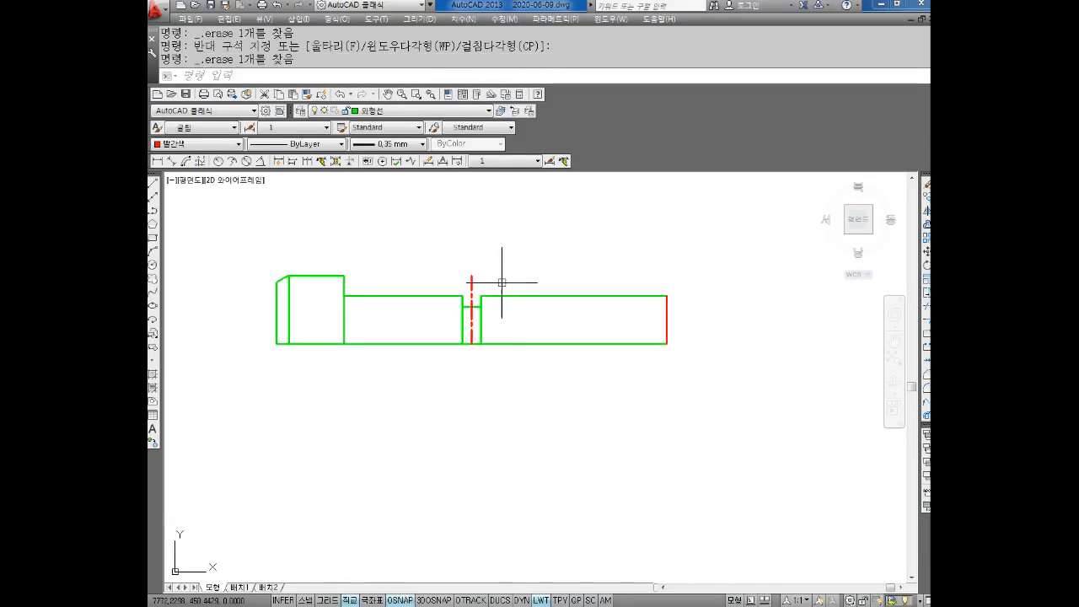
{"action": "left_click", "coordinate": [510, 265]}
{"action": "left_click", "coordinate": [425, 405]}
{"action": "key", "text": "Escape"}
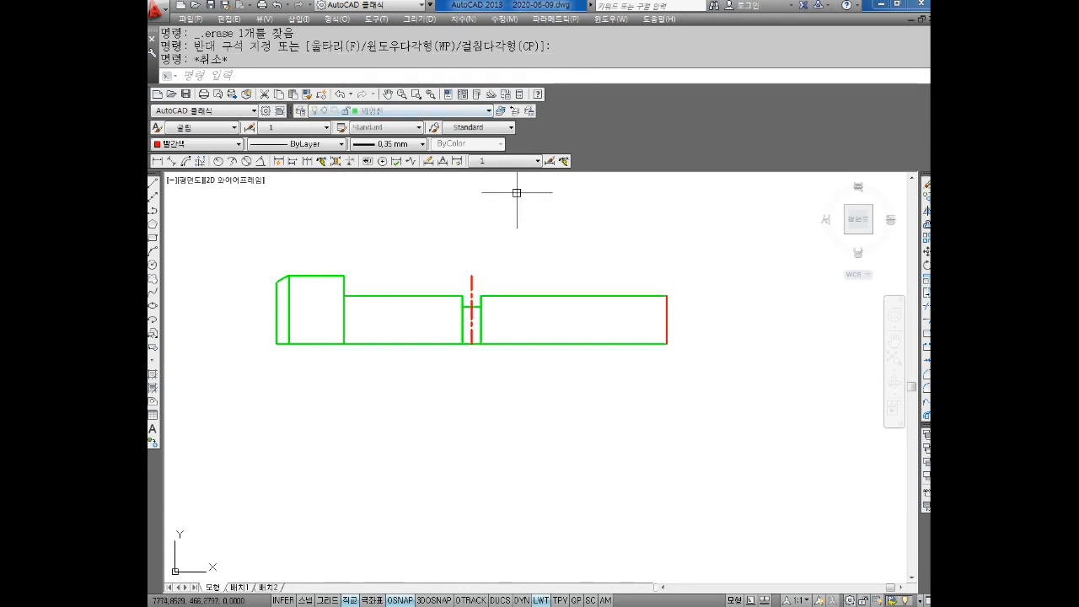
{"action": "left_click", "coordinate": [472, 278]}
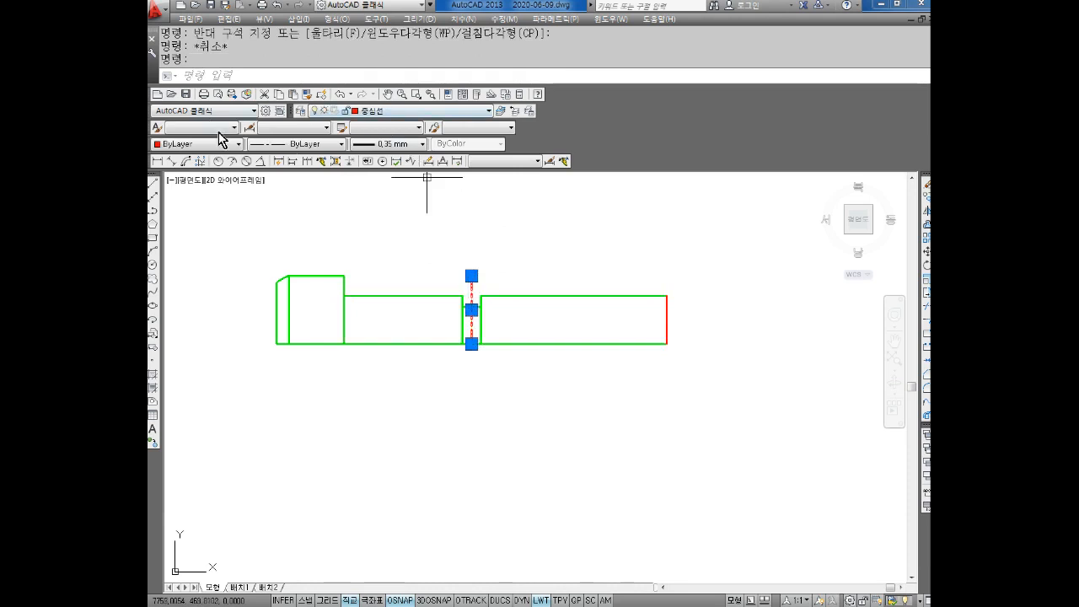
{"action": "left_click", "coordinate": [371, 144]}
{"action": "left_click", "coordinate": [399, 179]}
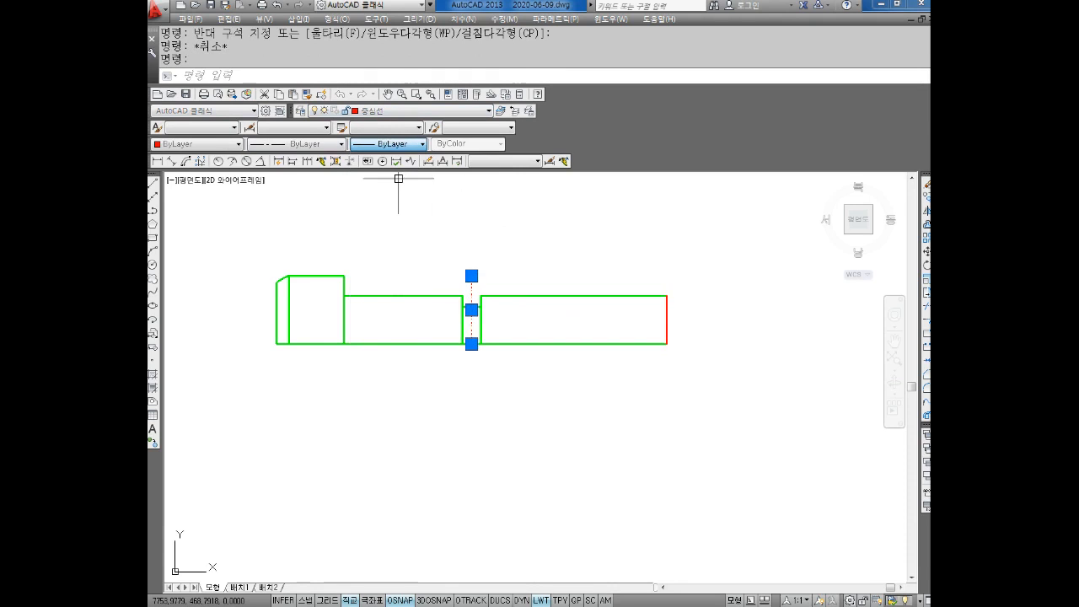
{"action": "key", "text": "Escape"}
{"action": "key", "text": "Escape"}
{"action": "middle_click_drag", "start_coordinate": [511, 308], "coordinate": [517, 321]}
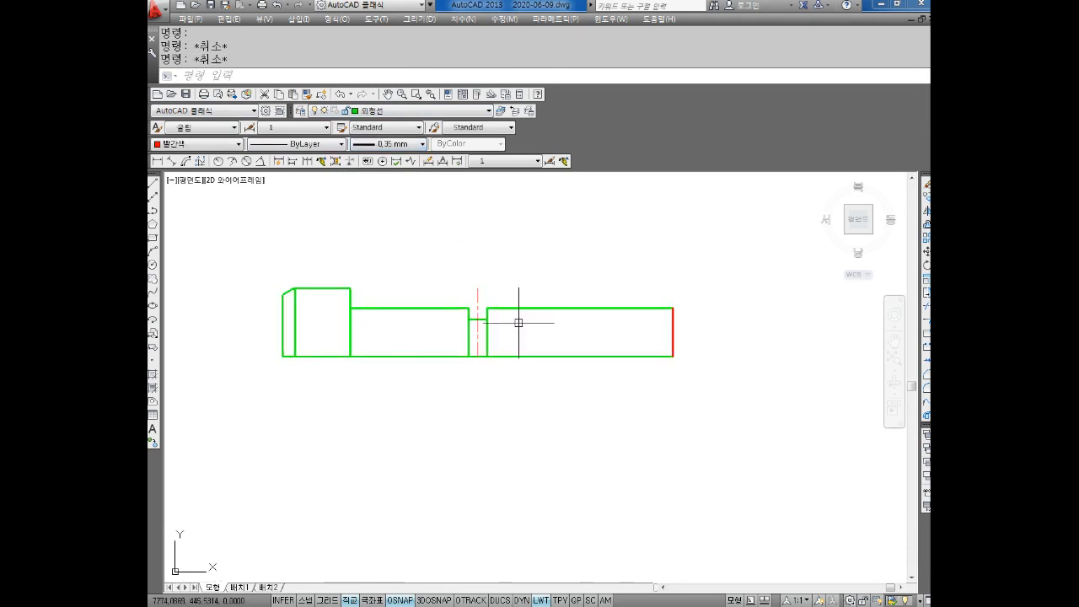
Change the color of the head's right vertical edge to red
{"action": "scroll", "coordinate": [533, 323], "scroll_direction": "up", "scroll_amount": 4}
{"action": "scroll", "coordinate": [540, 318], "scroll_direction": "down", "scroll_amount": 2}
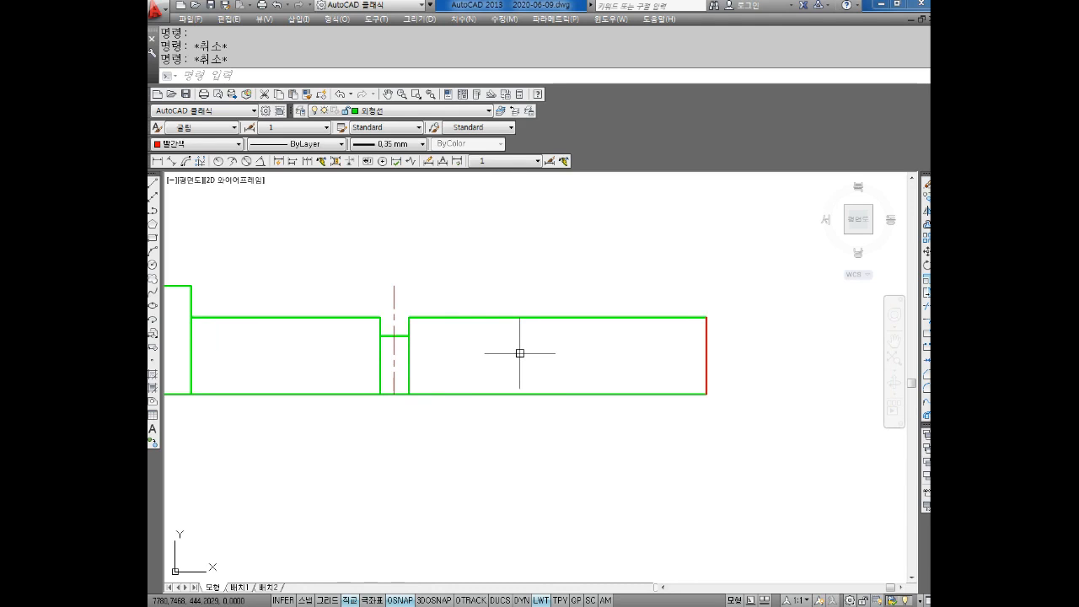
{"action": "middle_click_drag", "start_coordinate": [298, 316], "coordinate": [418, 320]}
{"action": "left_click", "coordinate": [366, 345]}
{"action": "left_click", "coordinate": [294, 346]}
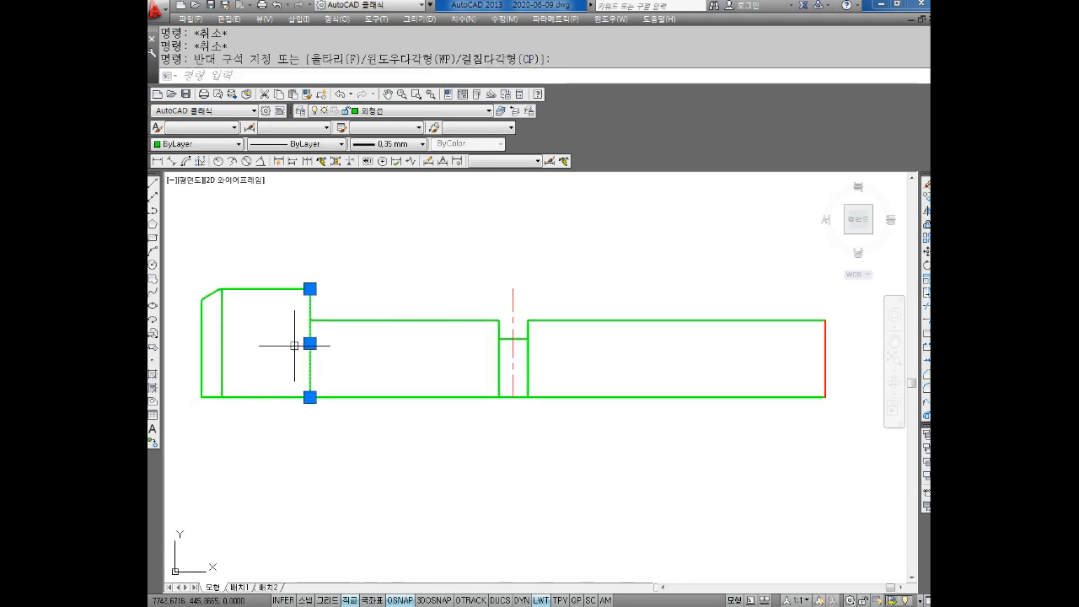
{"action": "left_click", "coordinate": [196, 144]}
{"action": "left_click", "coordinate": [182, 176]}
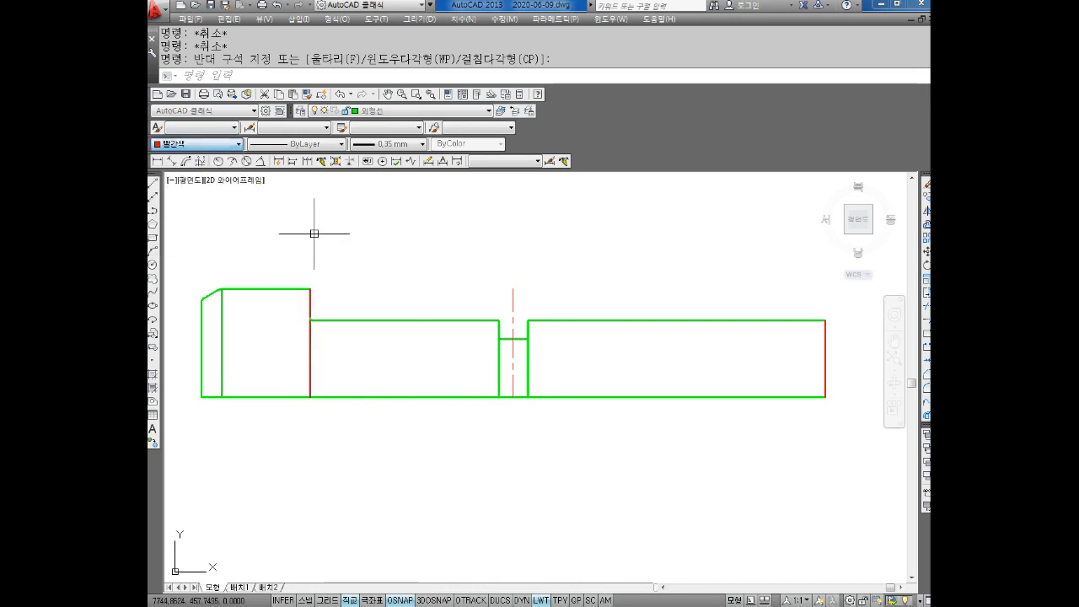
{"action": "key", "text": "Escape"}
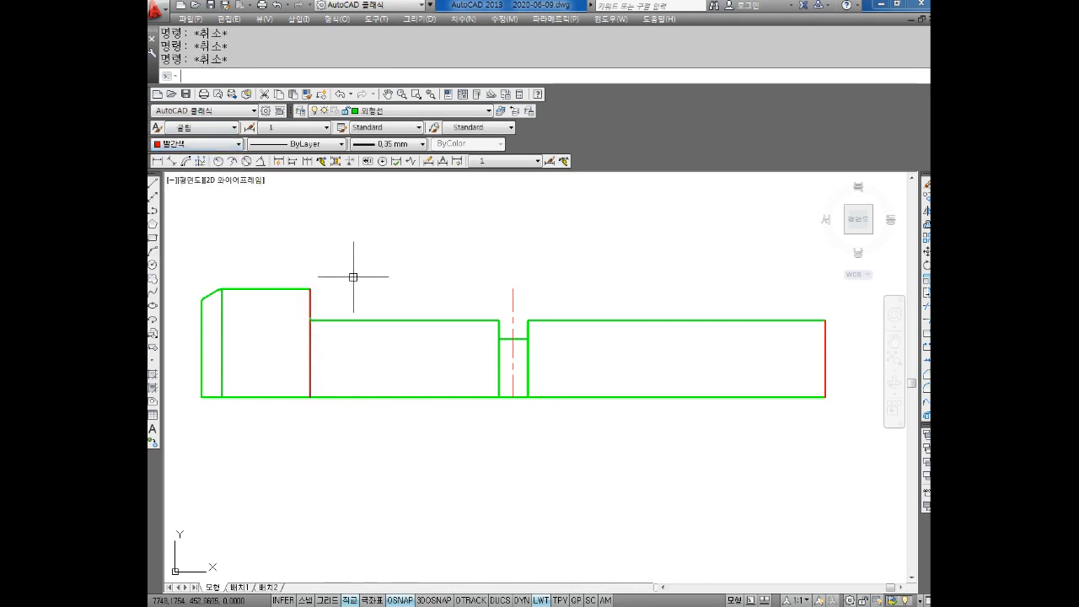
Offset the head's right edge 32 along the shaft, past the groove
{"action": "type", "text": "o"}
{"action": "key", "text": "Return"}
{"action": "type", "text": "32"}
{"action": "key", "text": "Return"}
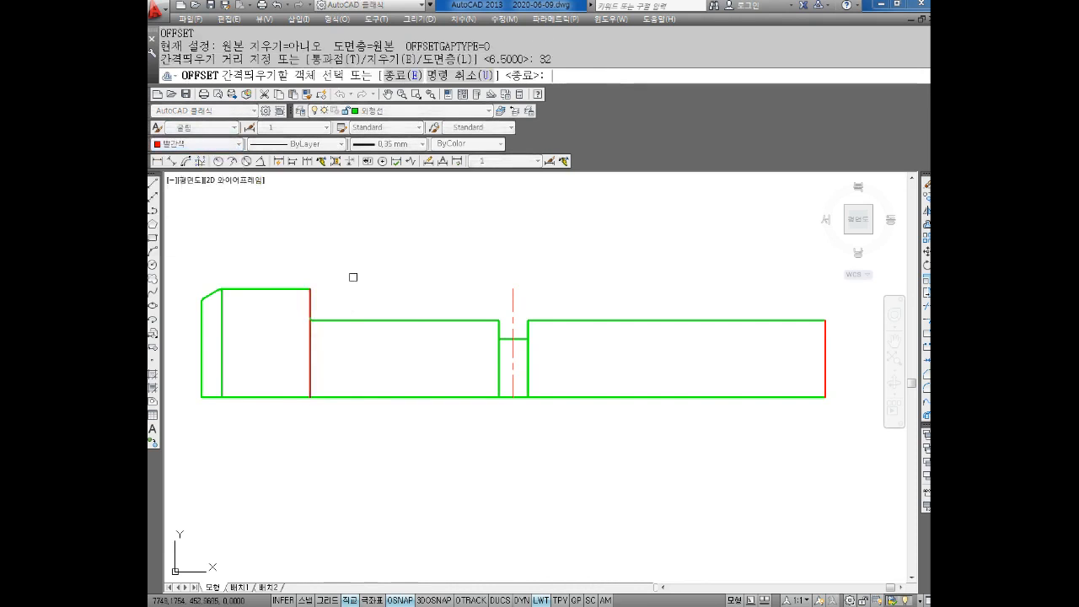
{"action": "left_click", "coordinate": [311, 347]}
{"action": "left_click", "coordinate": [636, 363]}
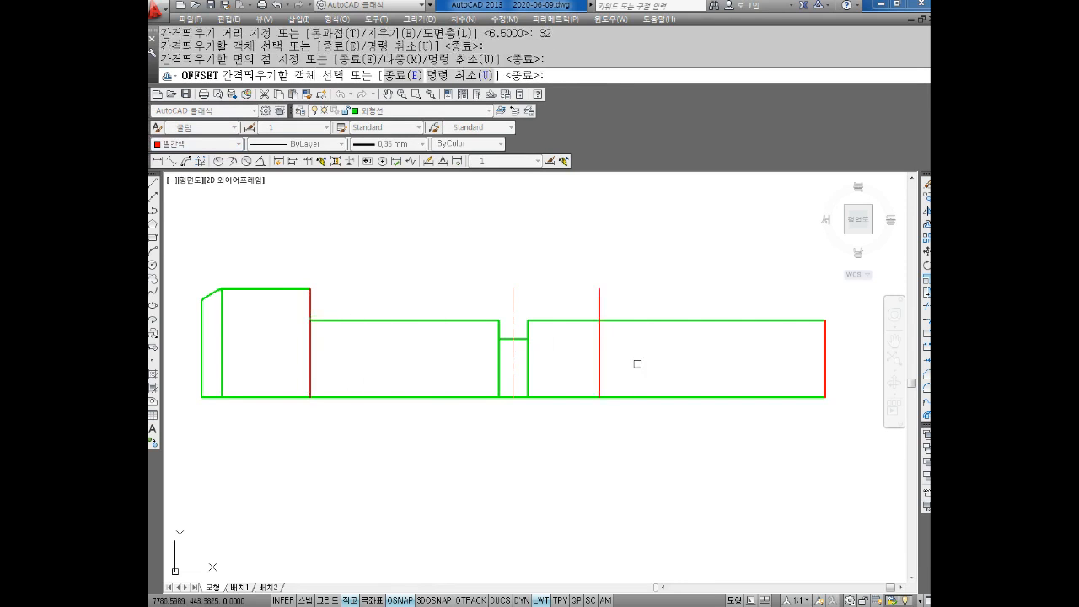
{"action": "mouse_move", "coordinate": [643, 350]}
{"action": "middle_mouse_down"}
{"action": "mouse_move", "coordinate": [599, 388]}
{"action": "mouse_move", "coordinate": [535, 349]}
{"action": "middle_mouse_up"}
{"action": "key", "text": "Escape"}
Offset the new vertical line past the groove 19 toward the shaft's free end
{"action": "type", "text": "o"}
{"action": "key", "text": "Return"}
{"action": "type", "text": "10"}
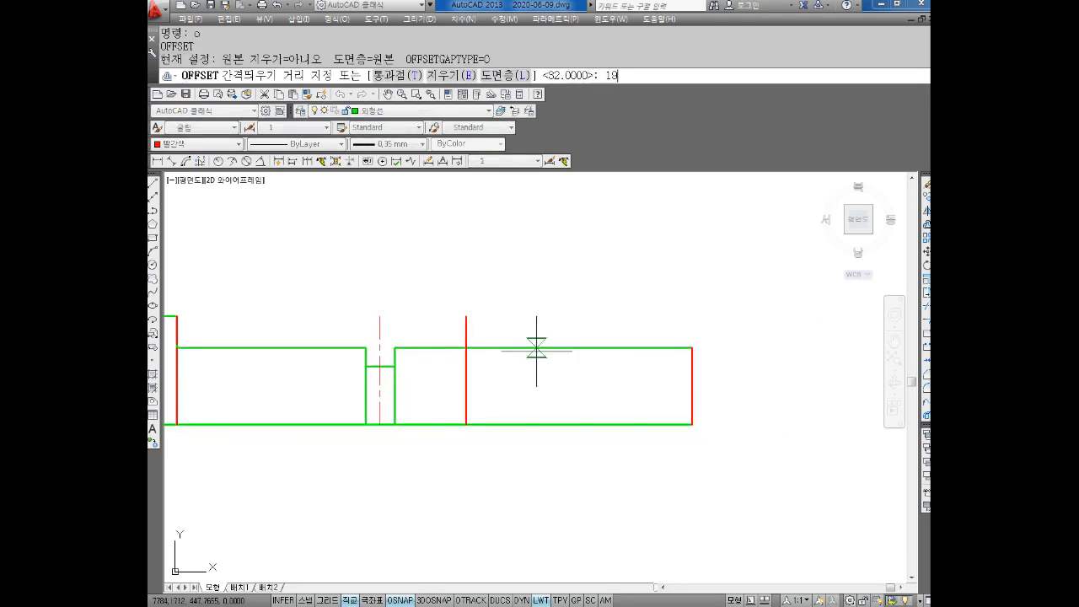
{"action": "type", "text": "9"}
{"action": "key", "text": "Return"}
{"action": "left_click", "coordinate": [465, 325]}
{"action": "left_click", "coordinate": [641, 323]}
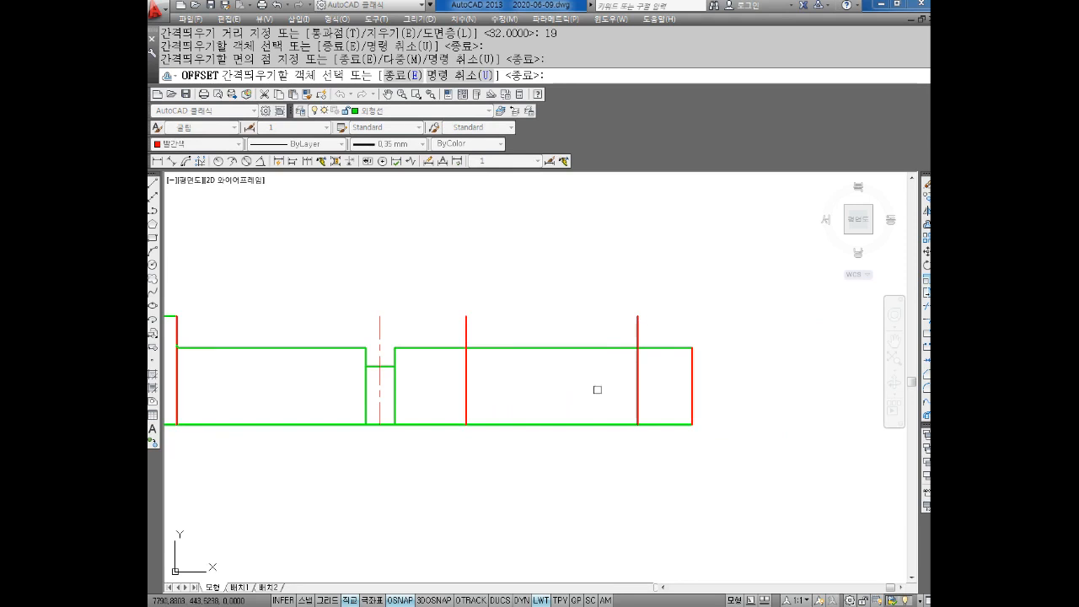
{"action": "key", "text": "Escape"}
Offset the upper edge of the shaft section beyond the groove 3 downward
{"action": "type", "text": "o"}
{"action": "key", "text": "Return"}
{"action": "type", "text": "3"}
{"action": "key", "text": "Return"}
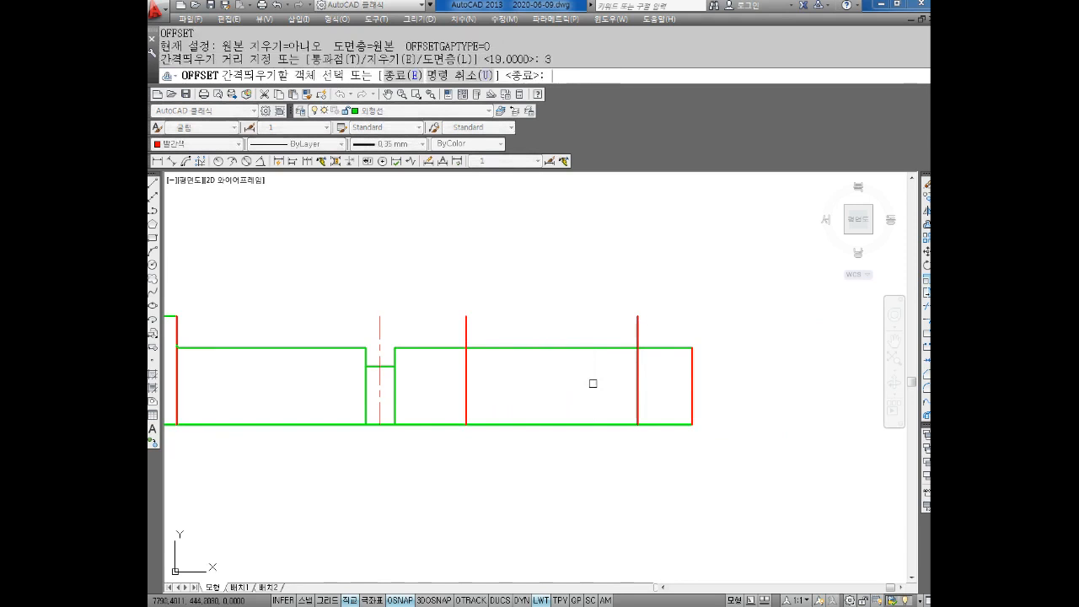
{"action": "left_click", "coordinate": [569, 350]}
{"action": "left_click", "coordinate": [560, 381]}
{"action": "key", "text": "Escape"}
{"action": "key", "text": "Escape"}
{"action": "key", "text": "Escape"}
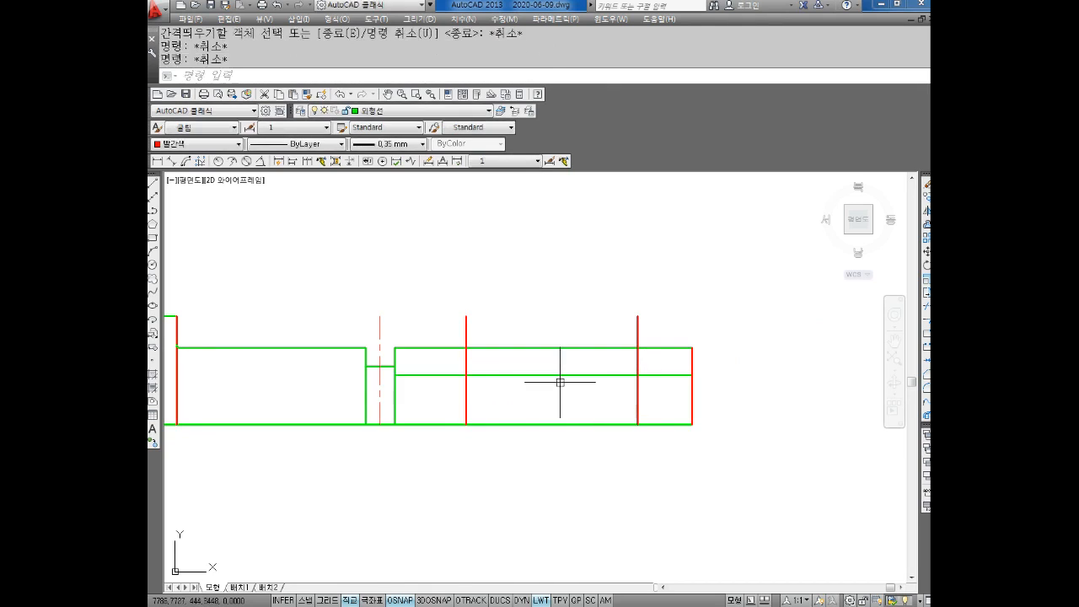
Trim the offset lines to leave only a rectangular recess below the shaft's upper edge, between the two new verticals
{"action": "scroll", "coordinate": [564, 369], "scroll_direction": "up", "scroll_amount": 2}
{"action": "middle_click_drag", "start_coordinate": [563, 369], "coordinate": [560, 381]}
{"action": "key", "text": "Escape"}
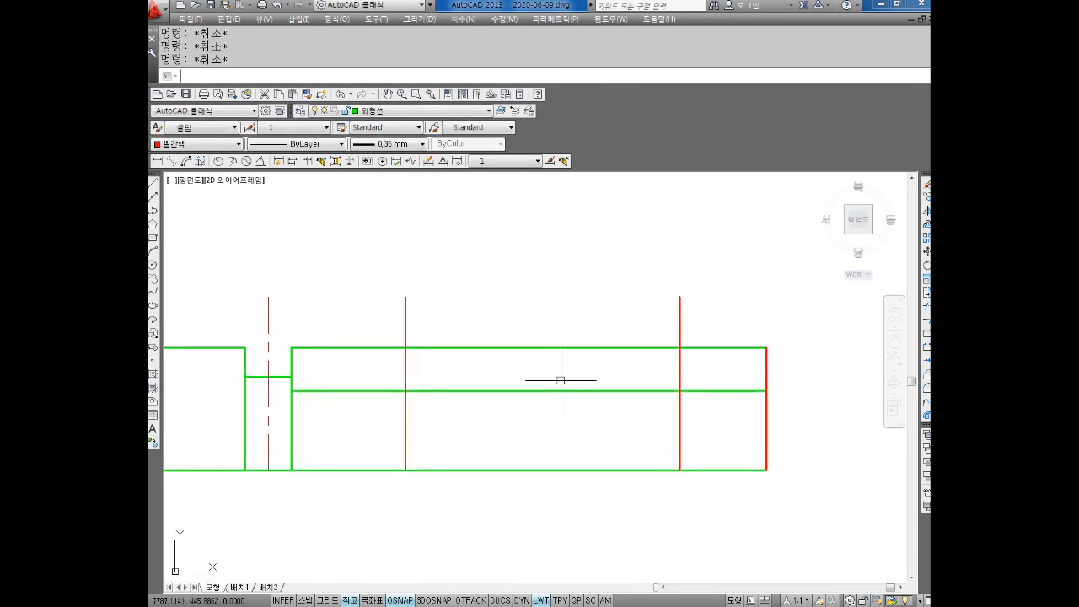
{"action": "type", "text": "tr"}
{"action": "key", "text": "Return"}
{"action": "key", "text": "Return"}
{"action": "left_click", "coordinate": [629, 306]}
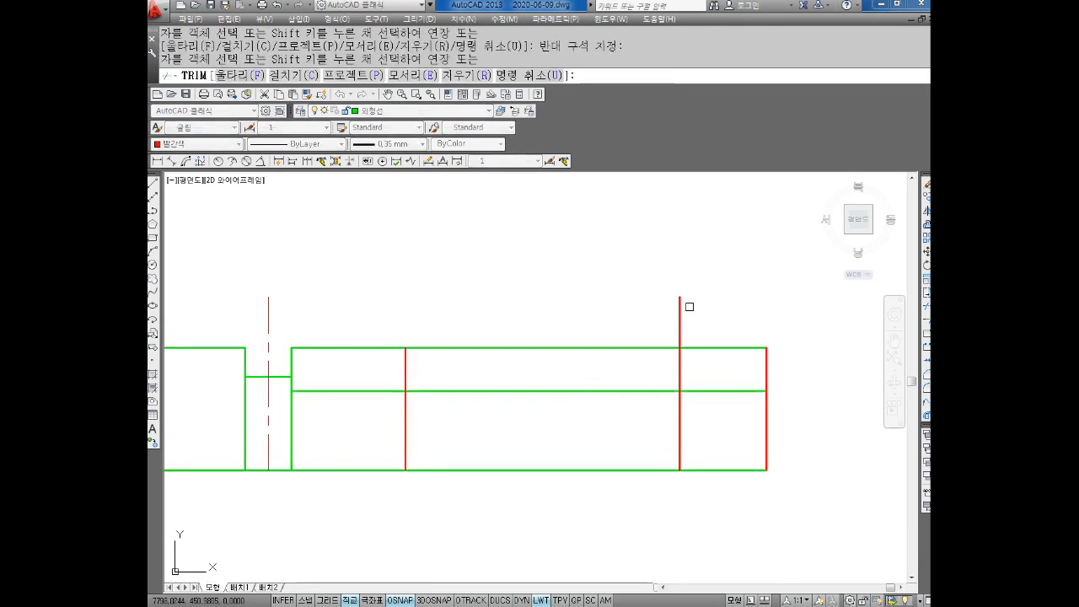
{"action": "left_click", "coordinate": [665, 322]}
{"action": "left_click", "coordinate": [725, 372]}
{"action": "left_click", "coordinate": [710, 408]}
{"action": "left_click", "coordinate": [680, 438]}
{"action": "left_click", "coordinate": [462, 438]}
{"action": "left_click", "coordinate": [357, 444]}
{"action": "left_click", "coordinate": [363, 390]}
{"action": "left_click", "coordinate": [363, 392]}
{"action": "key", "text": "Escape"}
Recolor the recess's side edges green to match the rest of the outline
{"action": "left_click", "coordinate": [699, 361]}
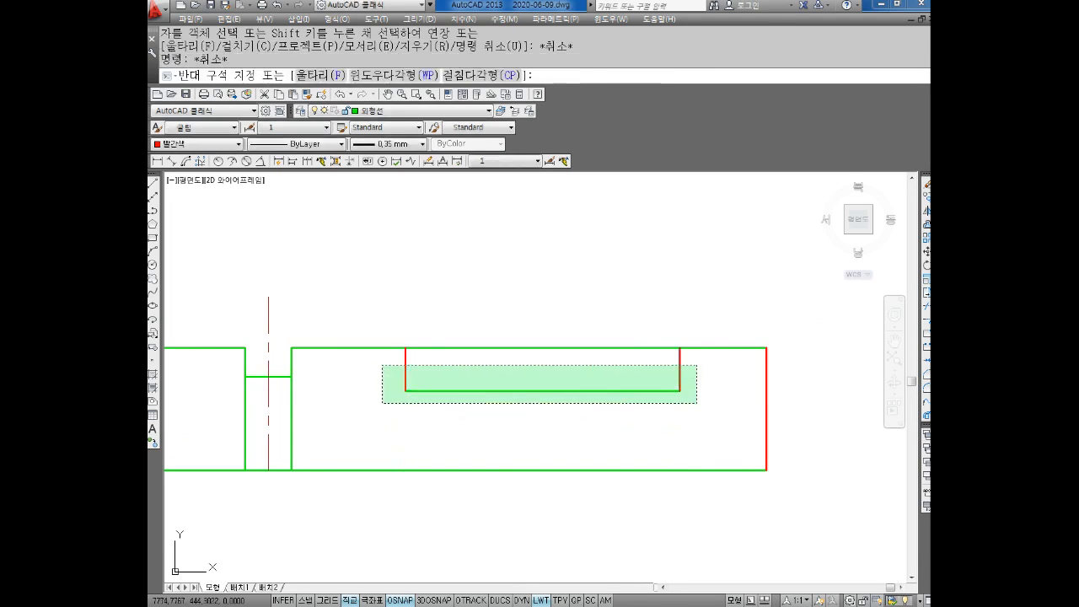
{"action": "left_click", "coordinate": [379, 399]}
{"action": "key", "text": "Escape"}
{"action": "key", "text": "Escape"}
{"action": "middle_click_drag", "start_coordinate": [458, 273], "coordinate": [507, 266]}
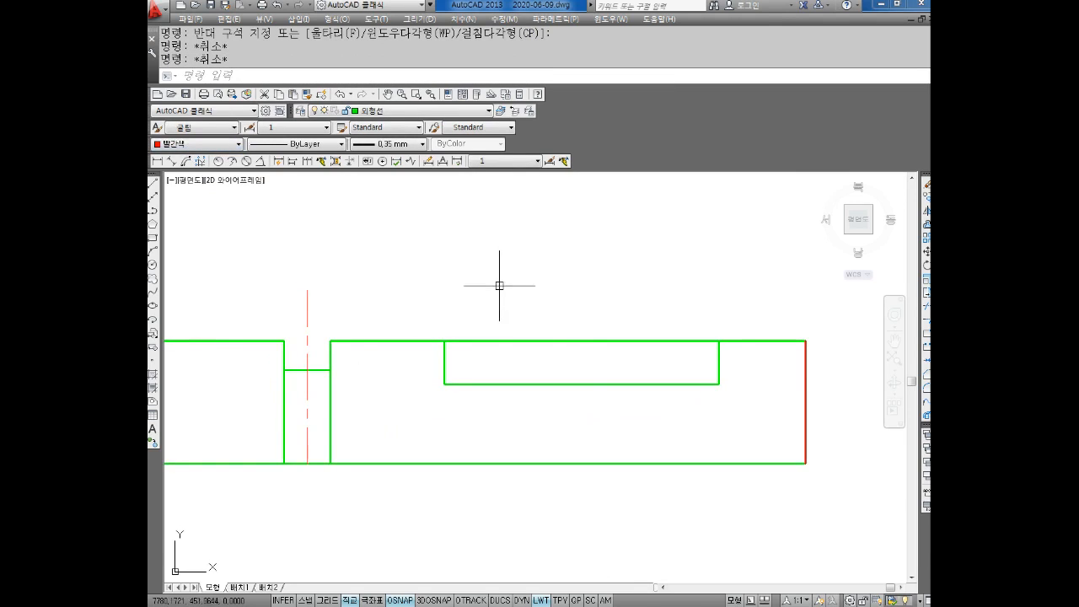
{"action": "middle_click_drag", "start_coordinate": [592, 374], "coordinate": [548, 364]}
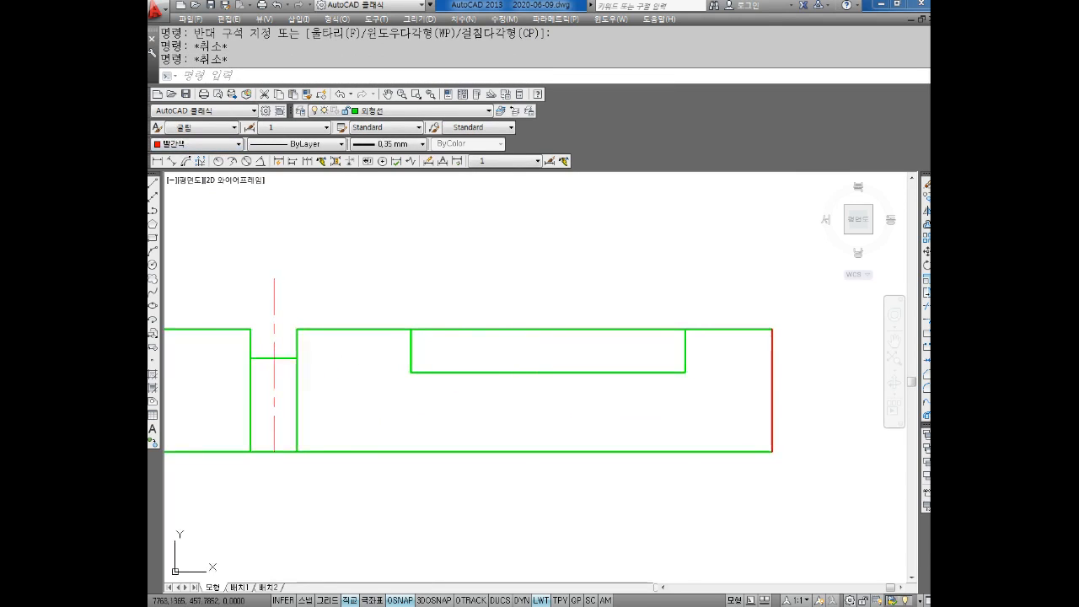
Add linear dimensions above the shaft for the distance from the head's right edge to the recess and for the recess's length
{"action": "left_click", "coordinate": [158, 161]}
{"action": "scroll", "coordinate": [414, 308], "scroll_direction": "down", "scroll_amount": 4}
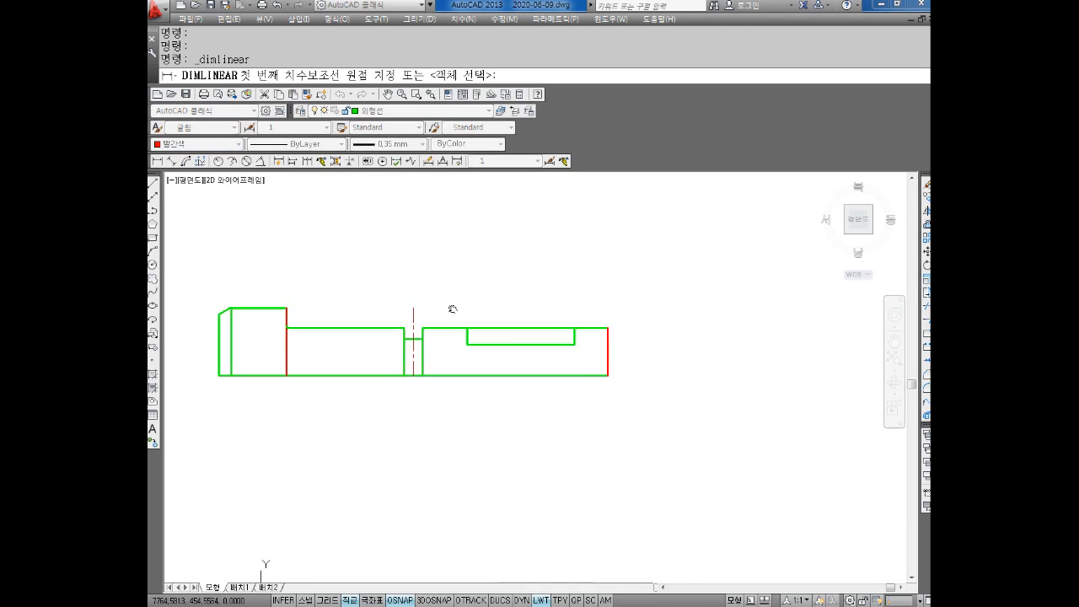
{"action": "left_click", "coordinate": [287, 307]}
{"action": "left_click", "coordinate": [467, 327]}
{"action": "left_click", "coordinate": [455, 272]}
{"action": "key", "text": "Return"}
{"action": "left_click", "coordinate": [467, 324]}
{"action": "left_click", "coordinate": [574, 329]}
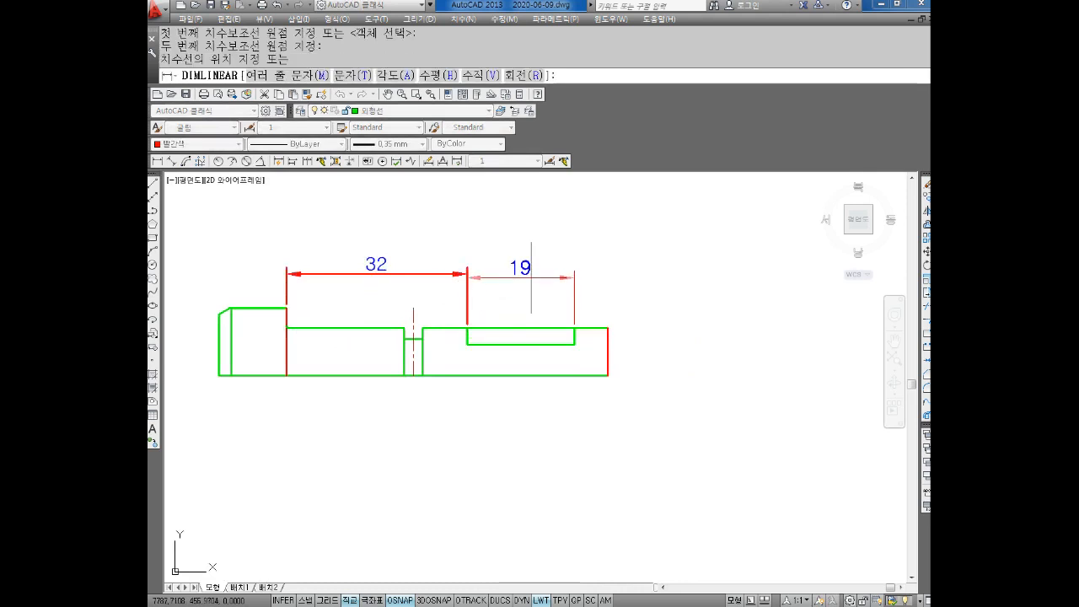
{"action": "left_click", "coordinate": [525, 274]}
Add a vertical linear dimension for the recess's depth beside its right end
{"action": "key", "text": "Return"}
{"action": "scroll", "coordinate": [577, 329], "scroll_direction": "up", "scroll_amount": 2}
{"action": "scroll", "coordinate": [580, 333], "scroll_direction": "up", "scroll_amount": 2}
{"action": "left_click", "coordinate": [564, 318]}
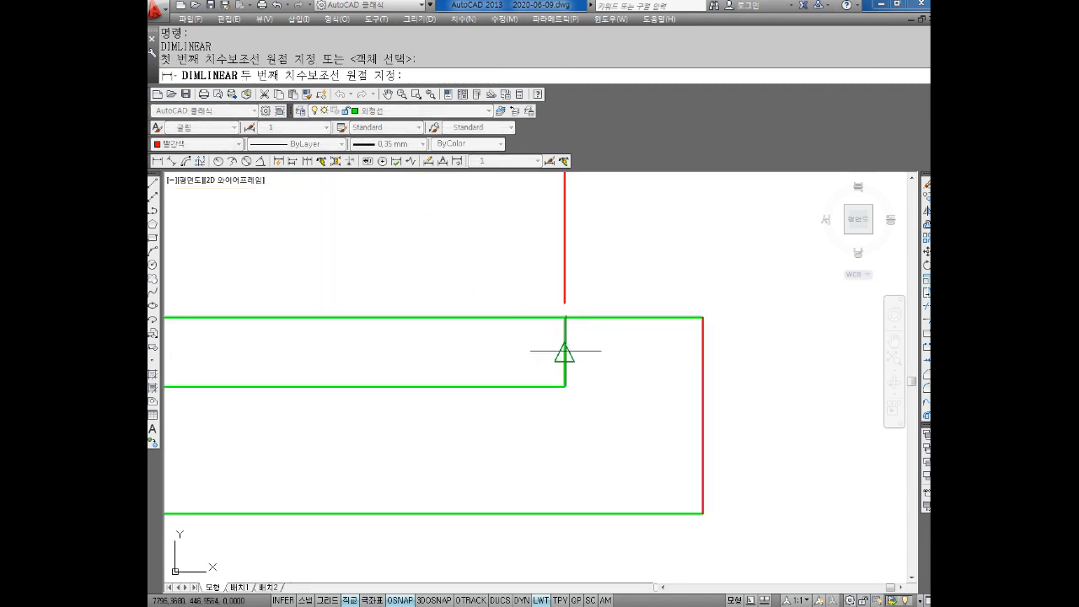
{"action": "left_click", "coordinate": [564, 388]}
{"action": "left_click", "coordinate": [637, 358]}
{"action": "key", "text": "Escape"}
{"action": "scroll", "coordinate": [641, 354], "scroll_direction": "down", "scroll_amount": 3}
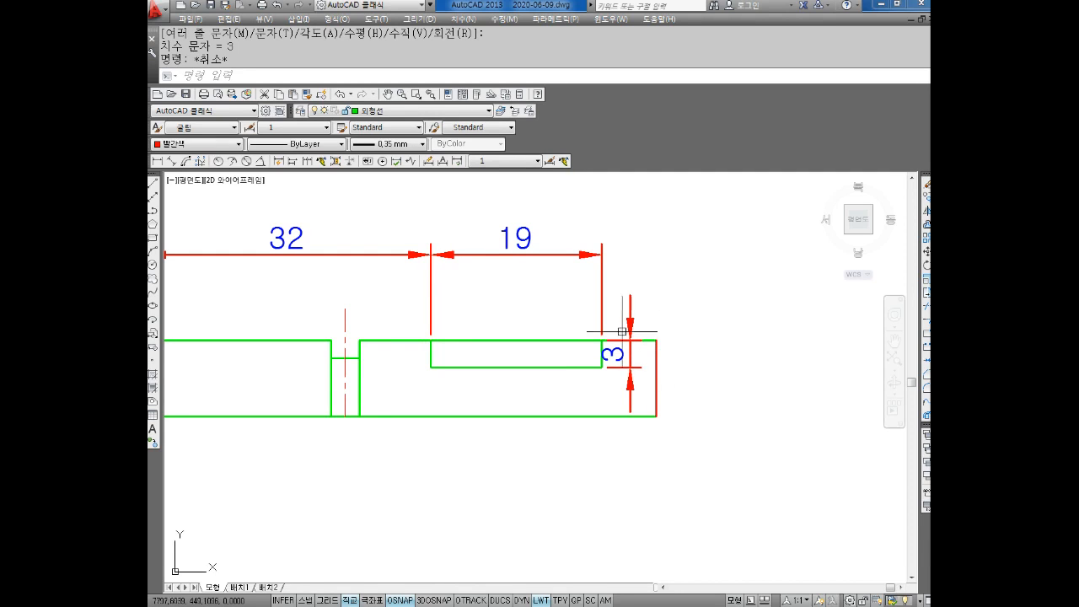
Delete the two horizontal dimensions above the shaft, for the recess's distance from the head and its length
{"action": "scroll", "coordinate": [674, 348], "scroll_direction": "up", "scroll_amount": 3}
{"action": "middle_click_drag", "start_coordinate": [697, 360], "coordinate": [691, 371]}
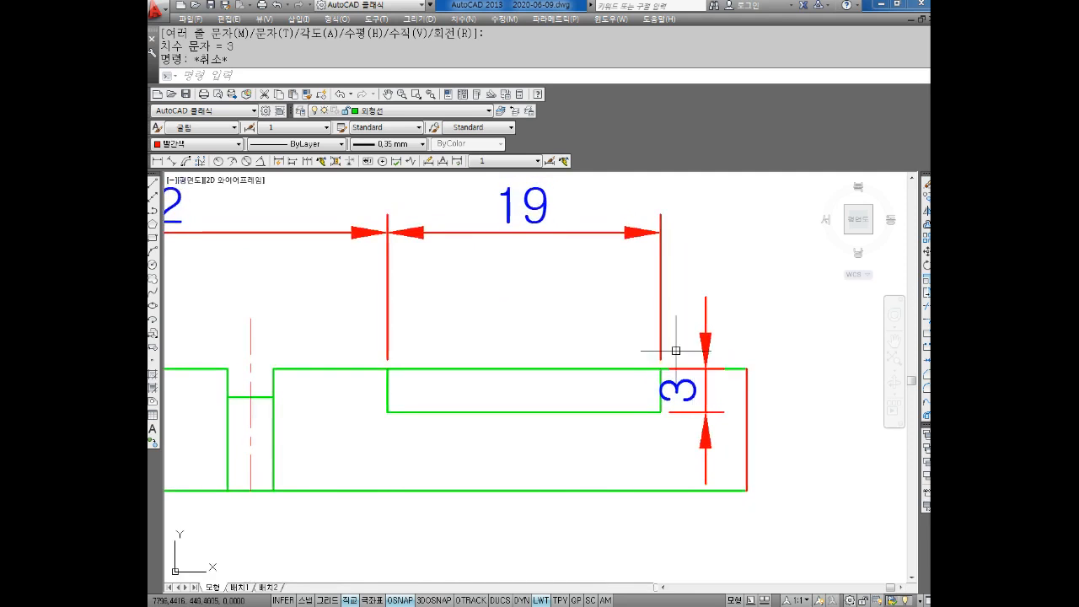
{"action": "scroll", "coordinate": [641, 417], "scroll_direction": "down", "scroll_amount": 2}
{"action": "left_click", "coordinate": [717, 230]}
{"action": "left_click", "coordinate": [469, 307]}
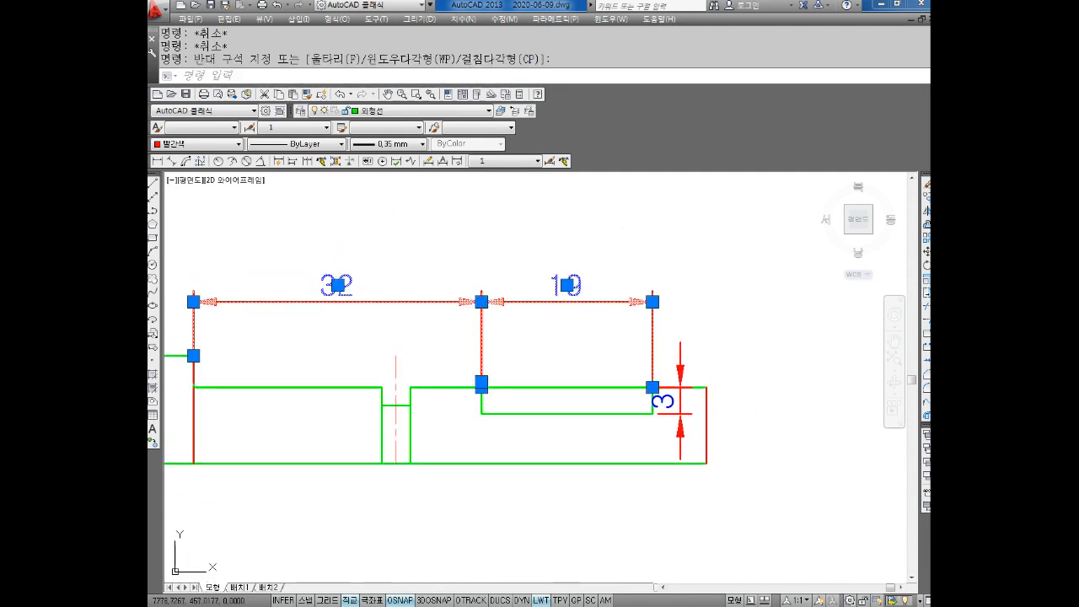
{"action": "key", "text": "Delete"}
{"action": "middle_click_drag", "start_coordinate": [533, 244], "coordinate": [523, 294]}
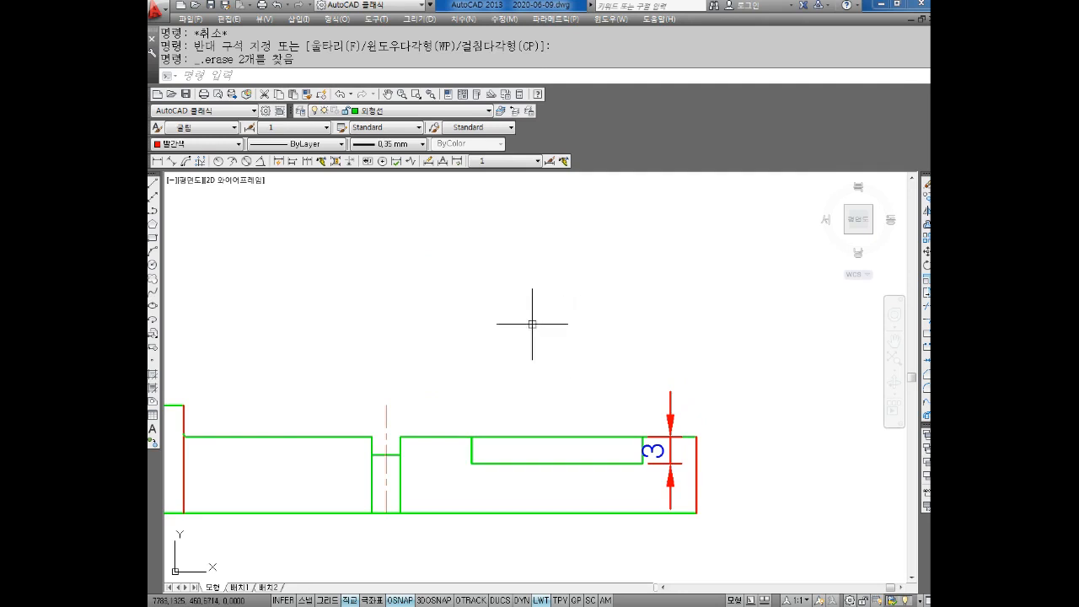
{"action": "key", "text": "Escape"}
{"action": "key", "text": "Escape"}
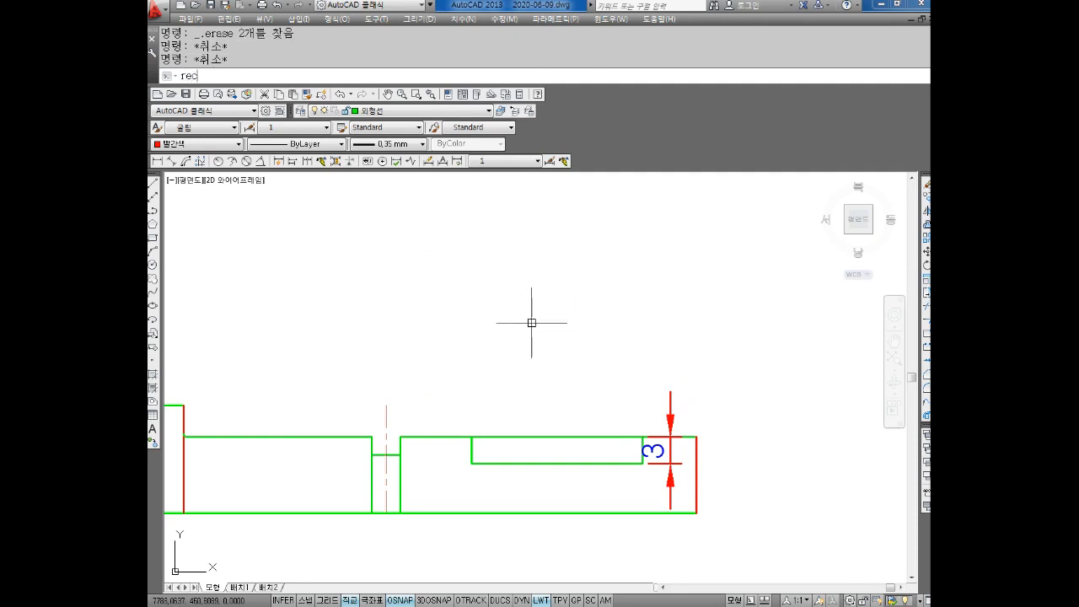
Draw a 19 by 5 rectangle in the empty space above the recess
{"action": "type", "text": "rec"}
{"action": "key", "text": "Return"}
{"action": "left_click", "coordinate": [548, 314]}
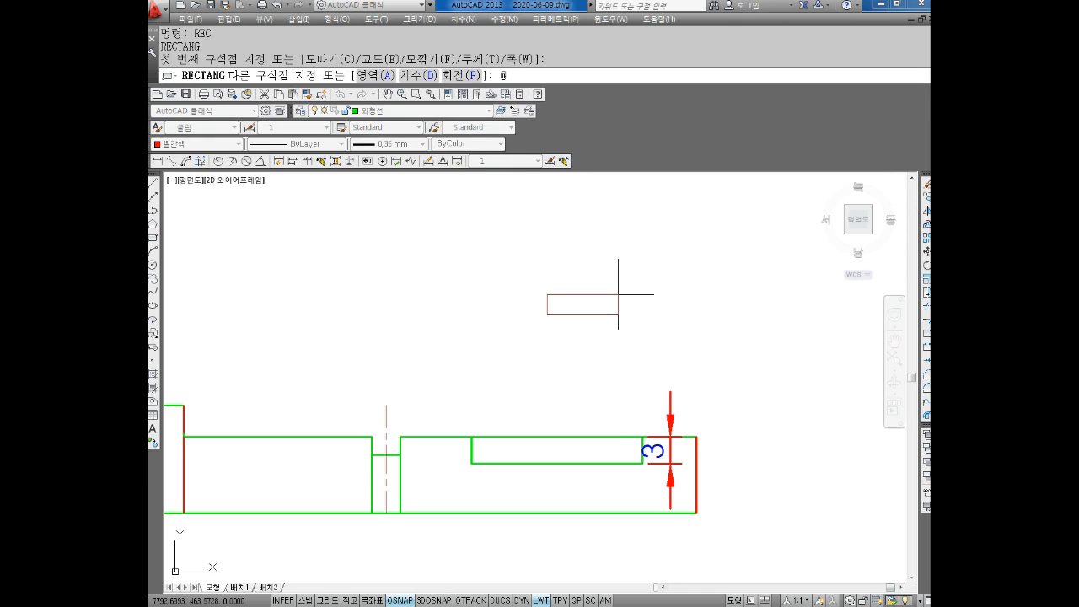
{"action": "type", "text": ",5"}
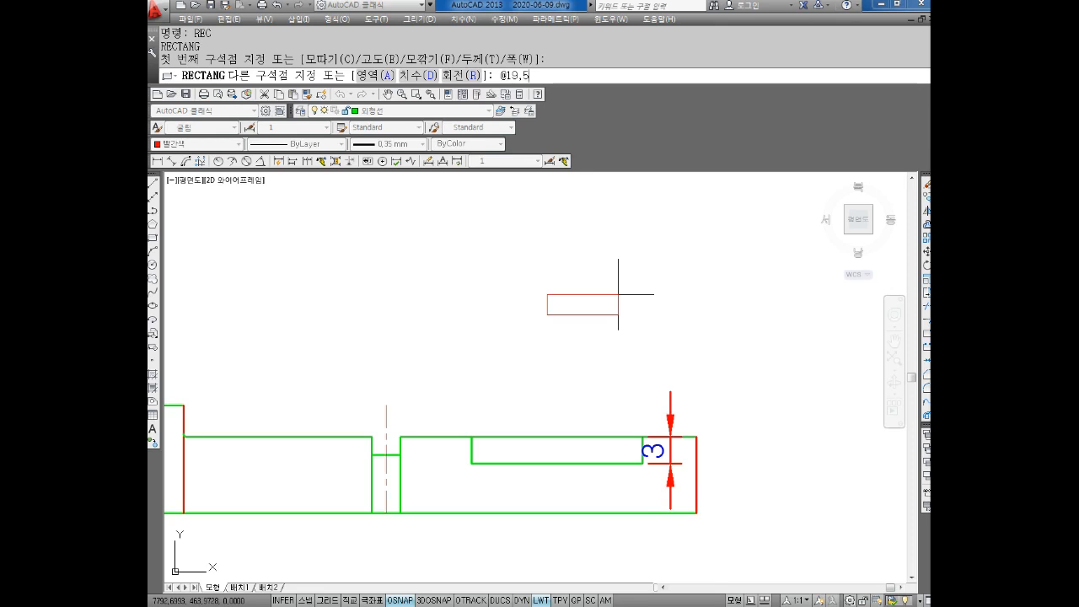
{"action": "key", "text": "Return"}
{"action": "key", "text": "Escape"}
{"action": "key", "text": "Escape"}
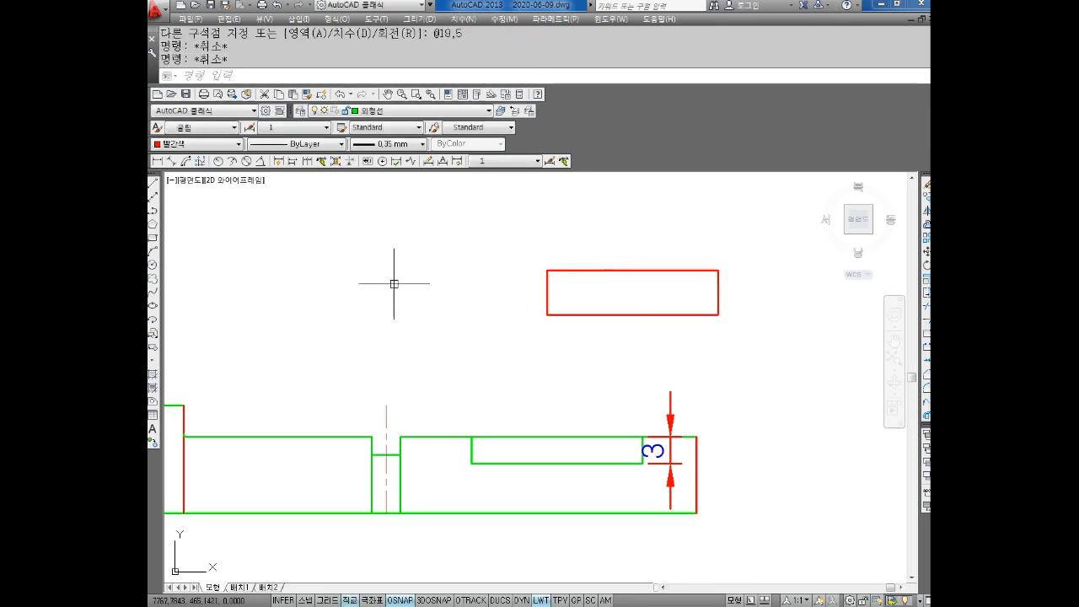
Add linear dimensions for the separate rectangle's length and height
{"action": "left_click", "coordinate": [156, 160]}
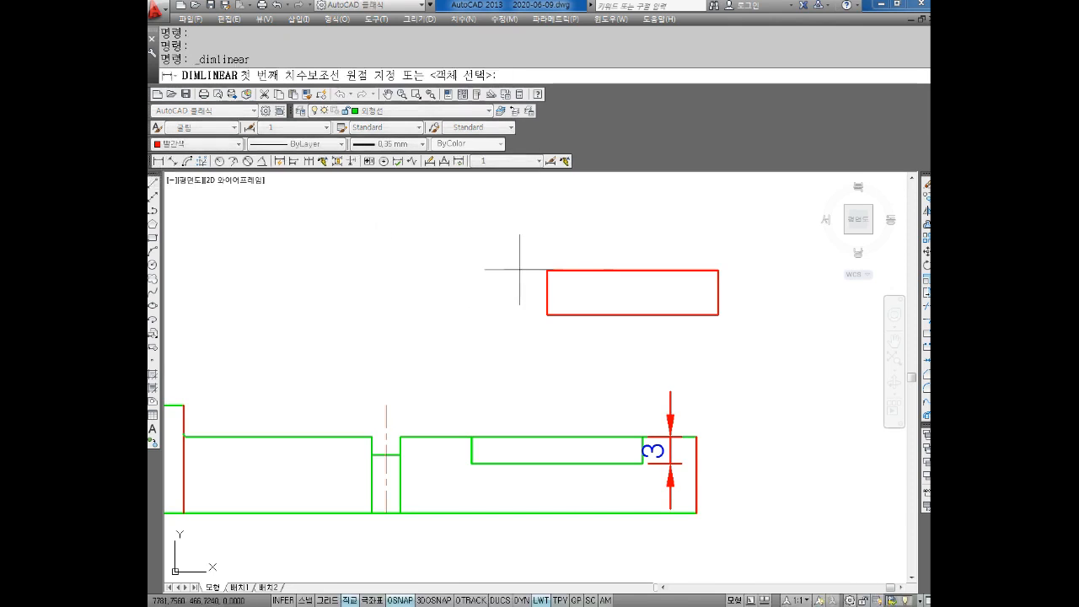
{"action": "left_click", "coordinate": [548, 270]}
{"action": "left_click", "coordinate": [718, 269]}
{"action": "left_click", "coordinate": [708, 217]}
{"action": "key", "text": "Return"}
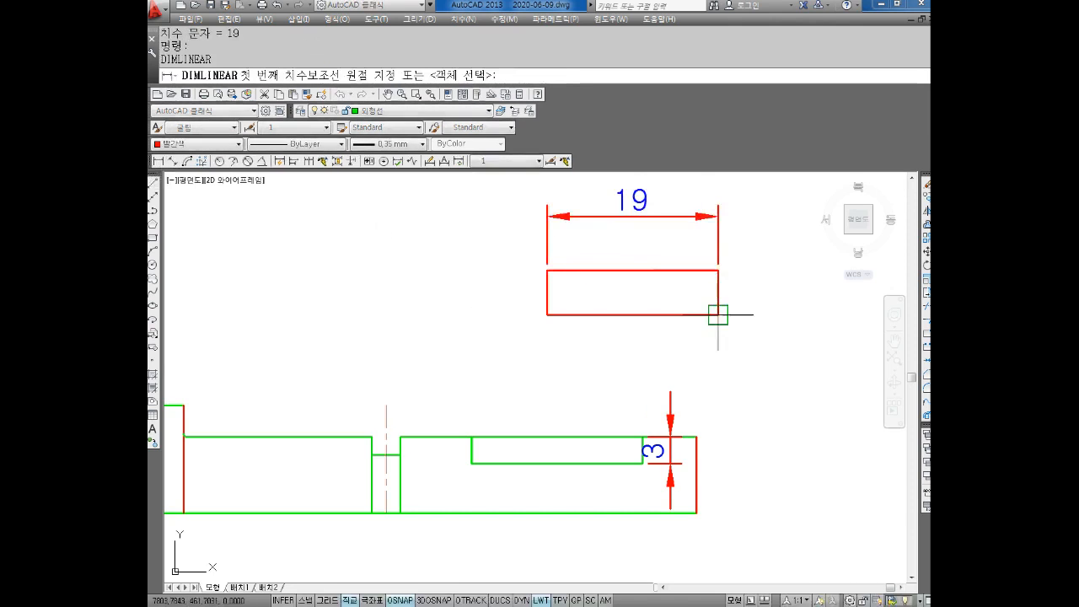
{"action": "left_click", "coordinate": [718, 270]}
{"action": "left_click", "coordinate": [718, 314]}
{"action": "left_click", "coordinate": [780, 315]}
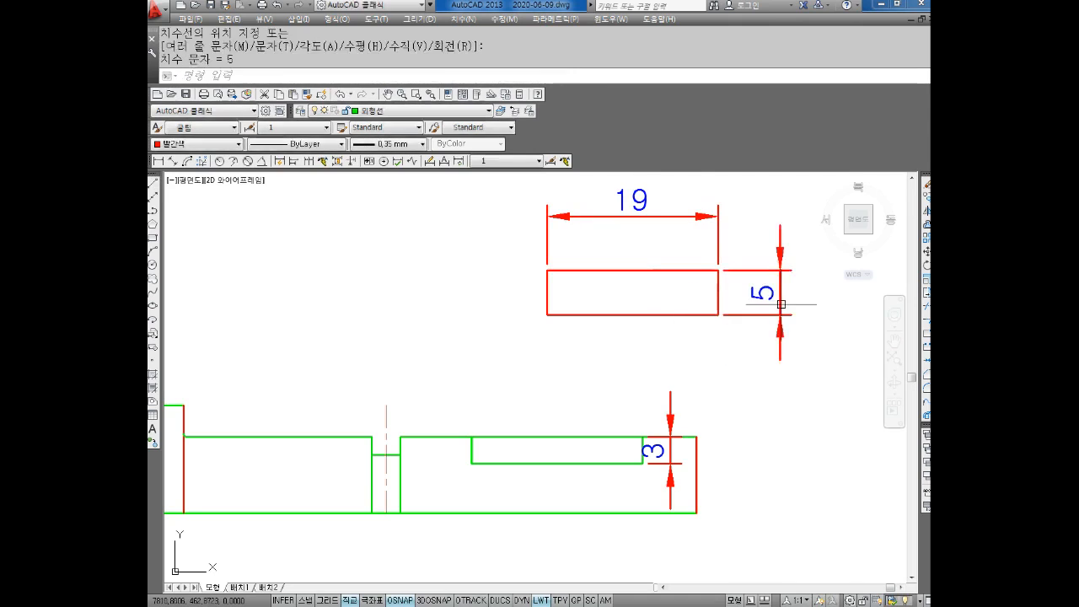
{"action": "key", "text": "Escape"}
{"action": "middle_click_drag", "start_coordinate": [787, 316], "coordinate": [745, 347]}
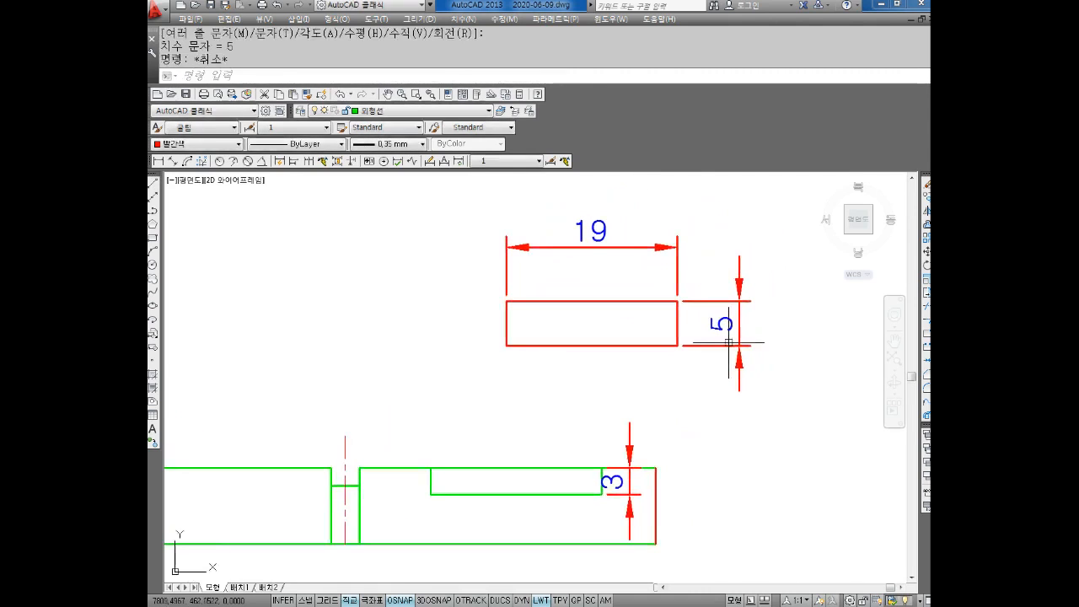
{"action": "mouse_move", "coordinate": [731, 347]}
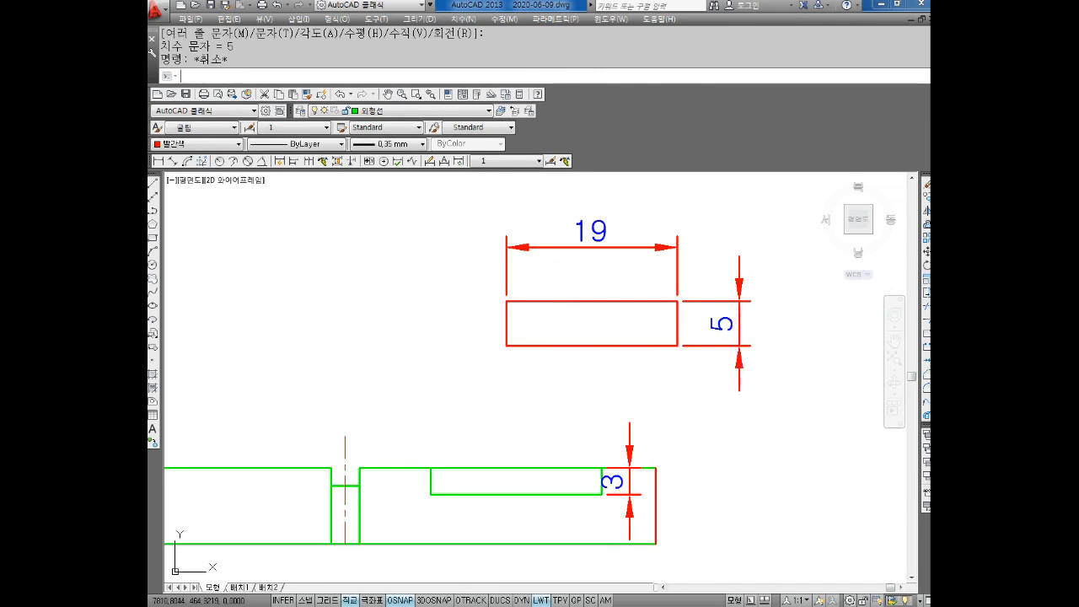
Delete the height and length dimensions of the separate rectangle
{"action": "left_click", "coordinate": [751, 273]}
{"action": "left_click", "coordinate": [750, 357]}
{"action": "key", "text": "Delete"}
{"action": "left_click", "coordinate": [687, 247]}
{"action": "left_click", "coordinate": [591, 248]}
{"action": "key", "text": "Delete"}
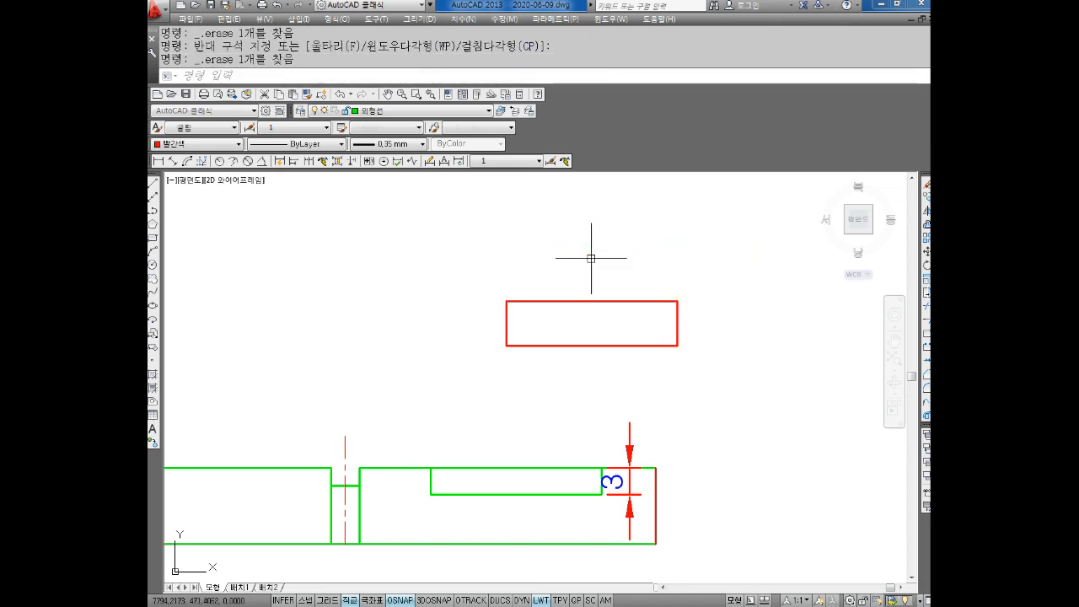
Fillet the upper-left corner of the separate rectangle with a radius of 2.5
{"action": "key", "text": "Escape"}
{"action": "type", "text": "f"}
{"action": "key", "text": "Return"}
{"action": "type", "text": "r"}
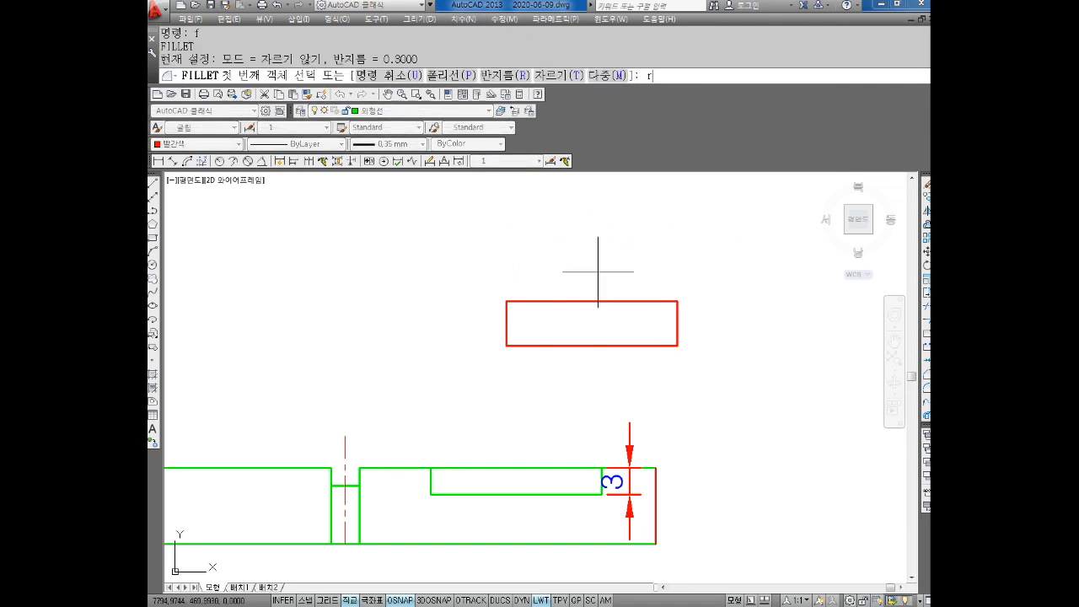
{"action": "key", "text": "Return"}
{"action": "type", "text": "2.5"}
{"action": "key", "text": "Return"}
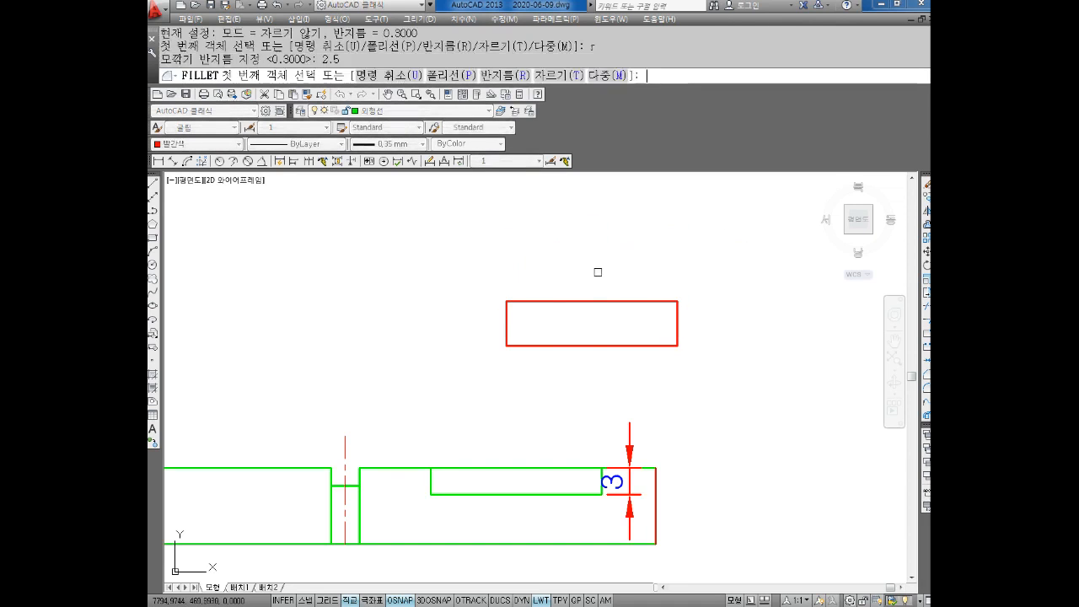
{"action": "left_click", "coordinate": [512, 305]}
{"action": "left_click", "coordinate": [506, 313]}
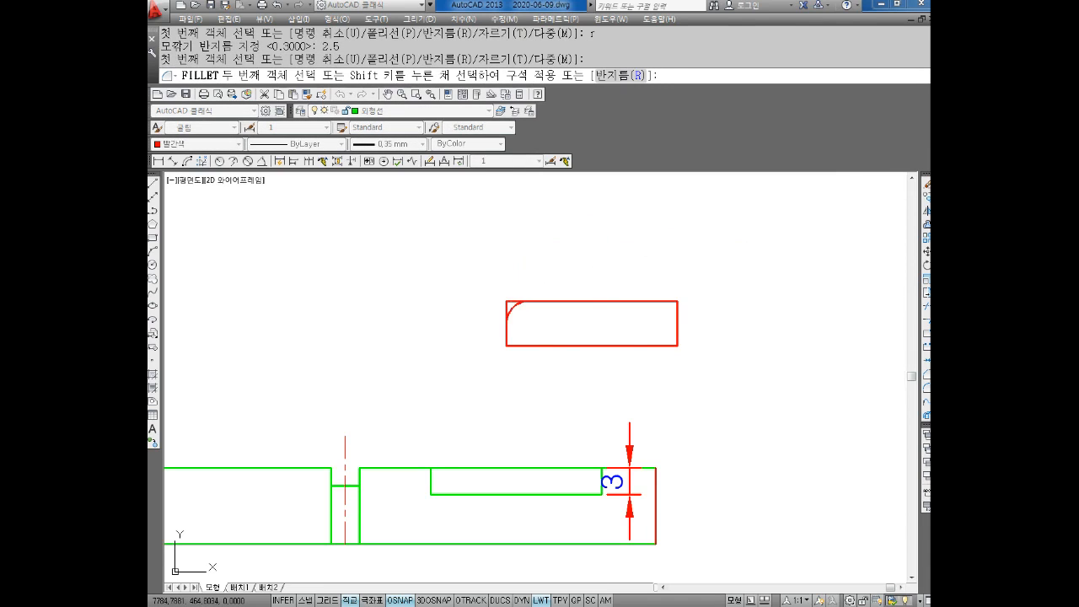
Undo the untrimmed fillet on the separate rectangle's upper-left corner
{"action": "key", "text": "Escape"}
{"action": "key", "text": "Escape"}
{"action": "key", "text": "ctrl+z"}
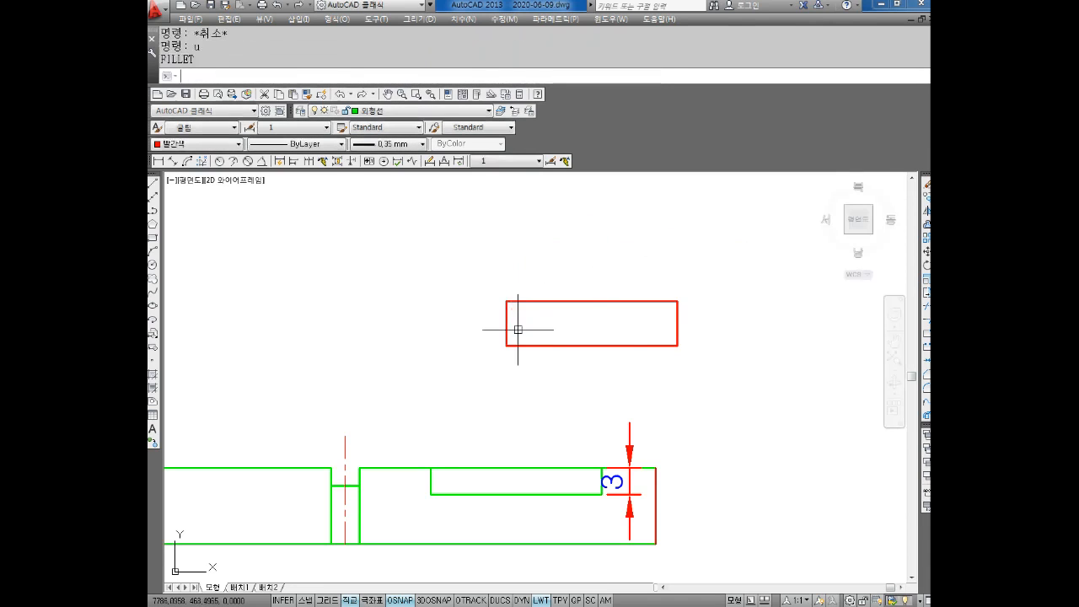
Fillet all four corners of the separate rectangle with a radius of 2.5 in trim mode to form round ends
{"action": "key", "text": "Return"}
{"action": "type", "text": "r"}
{"action": "key", "text": "Return"}
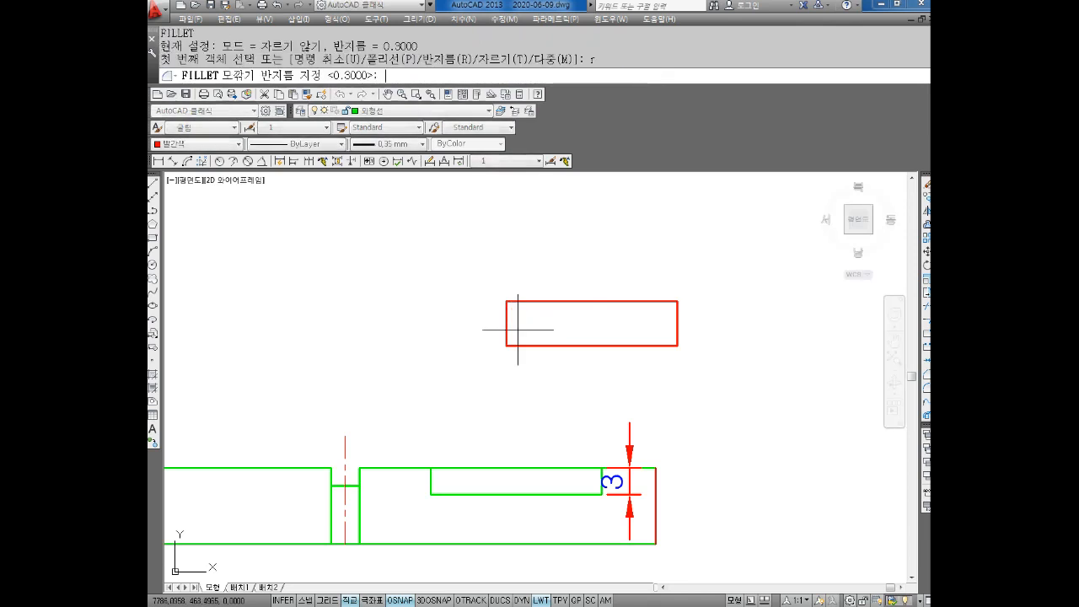
{"action": "type", "text": "t"}
{"action": "key", "text": "Return"}
{"action": "type", "text": "t"}
{"action": "key", "text": "Return"}
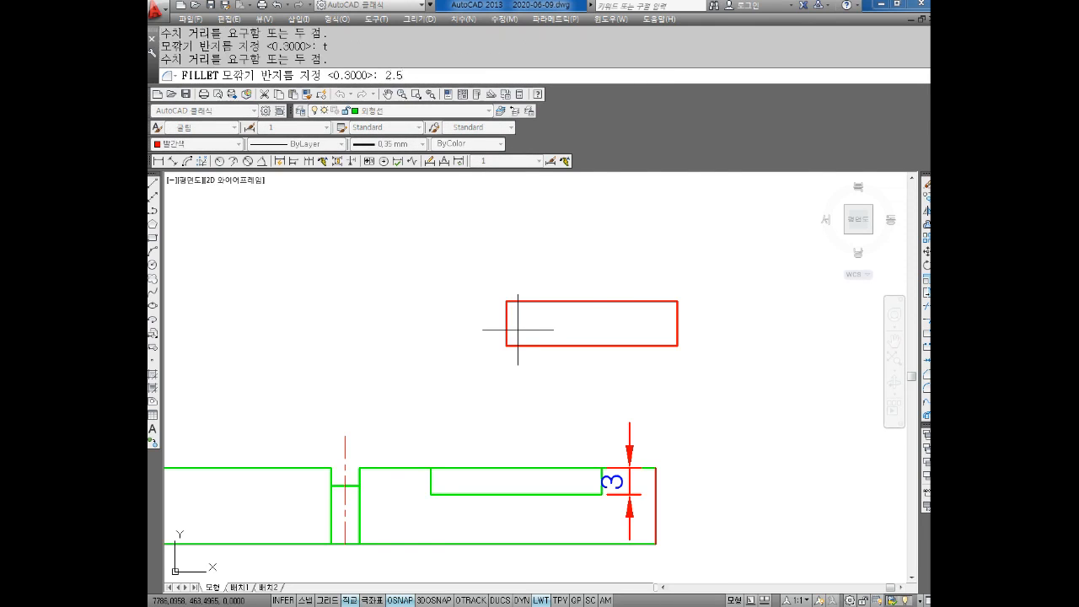
{"action": "type", "text": "2.5"}
{"action": "key", "text": "Return"}
{"action": "type", "text": "t"}
{"action": "key", "text": "Return"}
{"action": "type", "text": "t"}
{"action": "key", "text": "Return"}
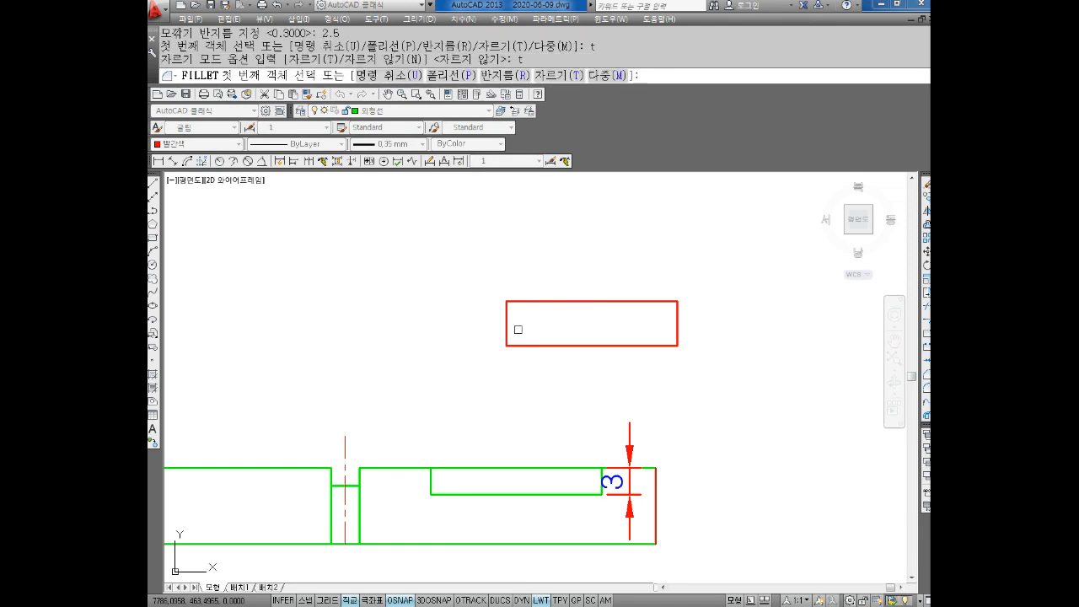
{"action": "left_click", "coordinate": [519, 301]}
{"action": "left_click", "coordinate": [506, 314]}
{"action": "key", "text": "Return"}
{"action": "left_click", "coordinate": [523, 345]}
{"action": "left_click", "coordinate": [676, 314]}
{"action": "key", "text": "Return"}
{"action": "left_click", "coordinate": [663, 346]}
{"action": "left_click", "coordinate": [678, 335]}
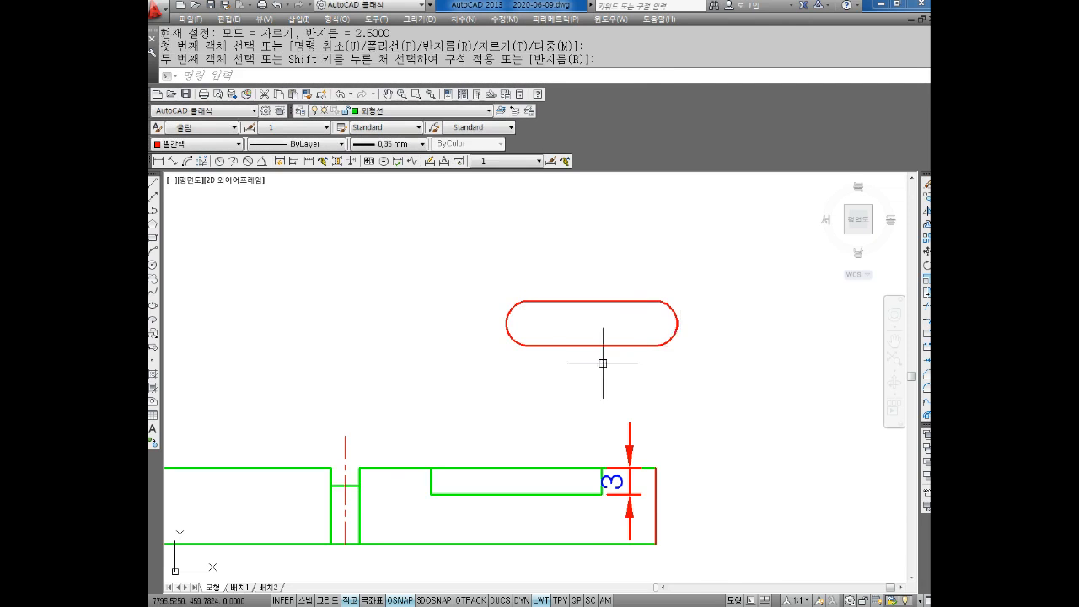
{"action": "key", "text": "Escape"}
Draw a vertical line from the recess's upper-left corner up past the height of the round-ended slot
{"action": "middle_click_drag", "start_coordinate": [448, 391], "coordinate": [456, 377]}
{"action": "key", "text": "Escape"}
{"action": "key", "text": "Escape"}
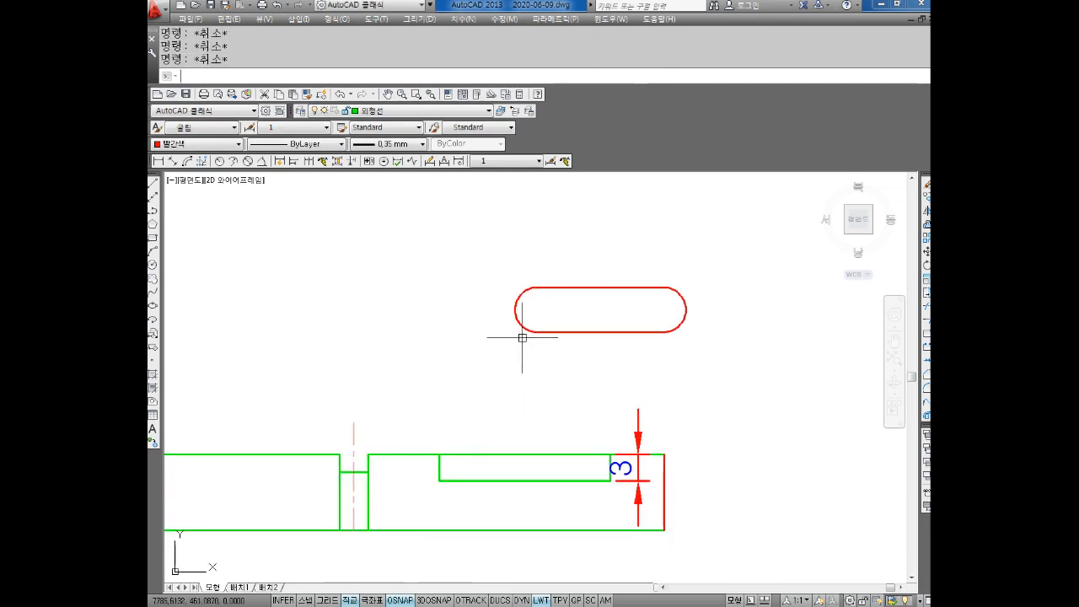
{"action": "type", "text": "l"}
{"action": "key", "text": "Return"}
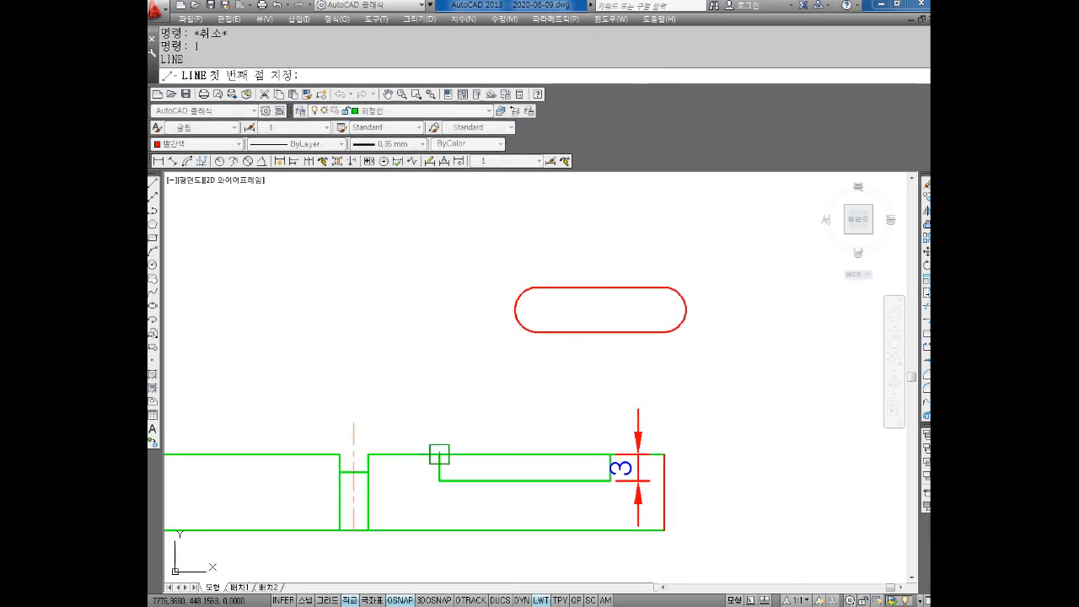
{"action": "left_click", "coordinate": [440, 455]}
{"action": "left_click", "coordinate": [440, 225]}
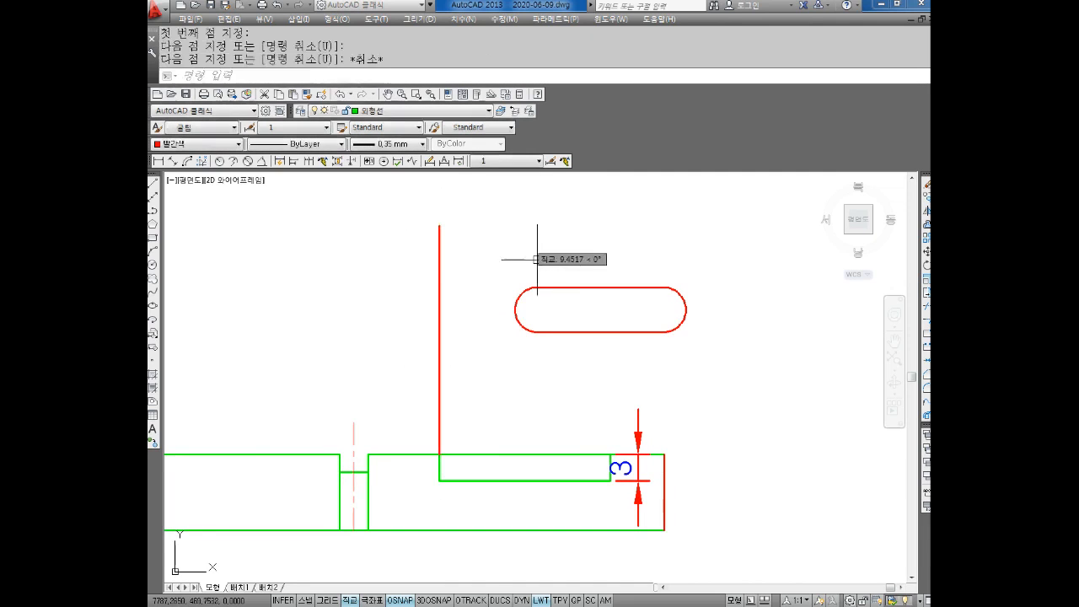
{"action": "key", "text": "Escape"}
{"action": "key", "text": "Escape"}
{"action": "key", "text": "Escape"}
Move the slot outline so that its left end touches the vertical projection line
{"action": "type", "text": "m"}
{"action": "key", "text": "Return"}
{"action": "left_click", "coordinate": [560, 259]}
{"action": "left_click", "coordinate": [517, 363]}
{"action": "key", "text": "Return"}
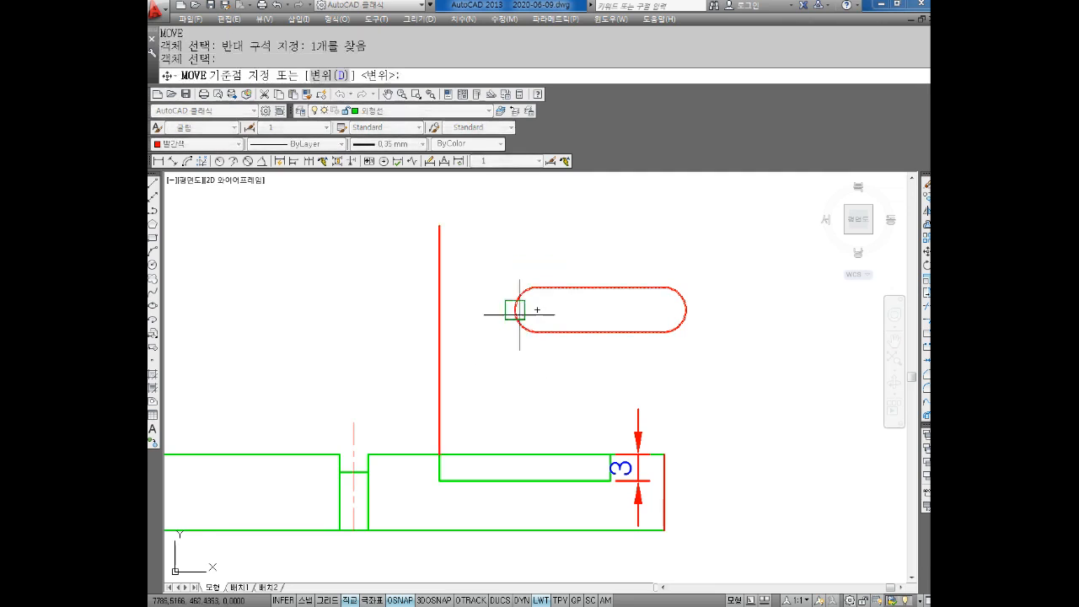
{"action": "left_click", "coordinate": [516, 310]}
{"action": "left_click", "coordinate": [438, 309]}
{"action": "key", "text": "Escape"}
{"action": "key", "text": "Escape"}
Set the round-ended slot outline to its layer's green colour
{"action": "mouse_move", "coordinate": [521, 392]}
{"action": "middle_mouse_down"}
{"action": "mouse_move", "coordinate": [522, 373]}
{"action": "mouse_move", "coordinate": [512, 404]}
{"action": "middle_mouse_up"}
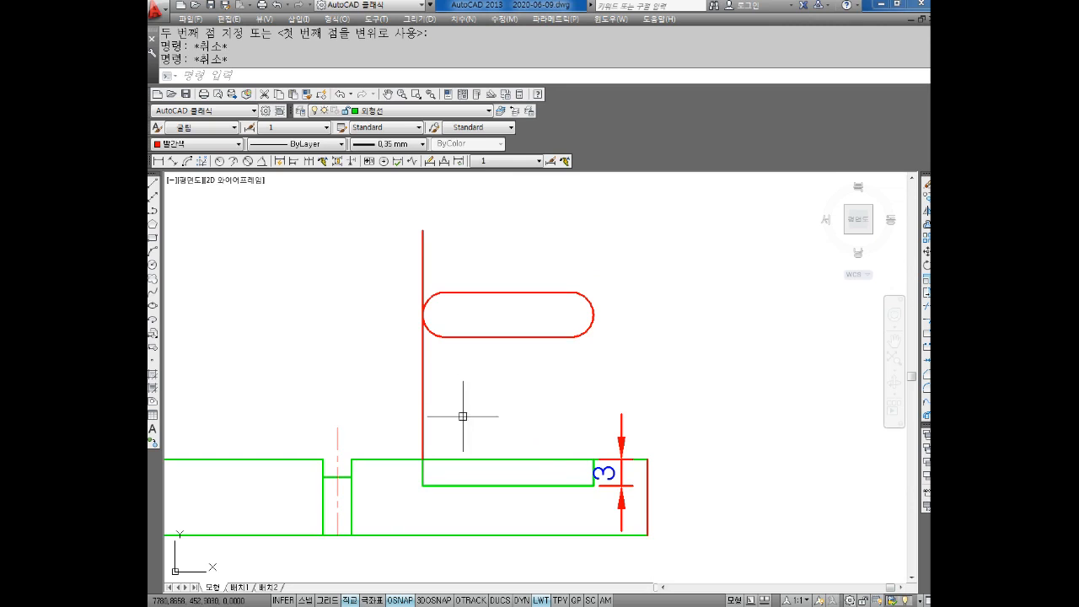
{"action": "middle_click_drag", "start_coordinate": [463, 417], "coordinate": [468, 402]}
{"action": "key", "text": "Escape"}
{"action": "left_click", "coordinate": [474, 368]}
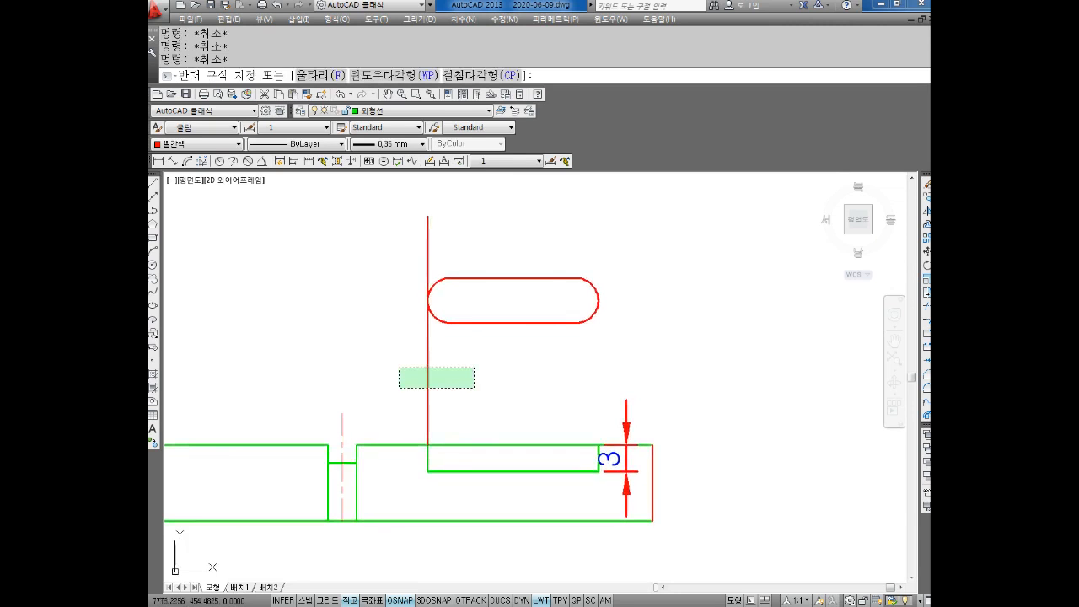
{"action": "key", "text": "Escape"}
{"action": "type", "text": "L"}
{"action": "left_click", "coordinate": [642, 245]}
{"action": "left_click", "coordinate": [437, 371]}
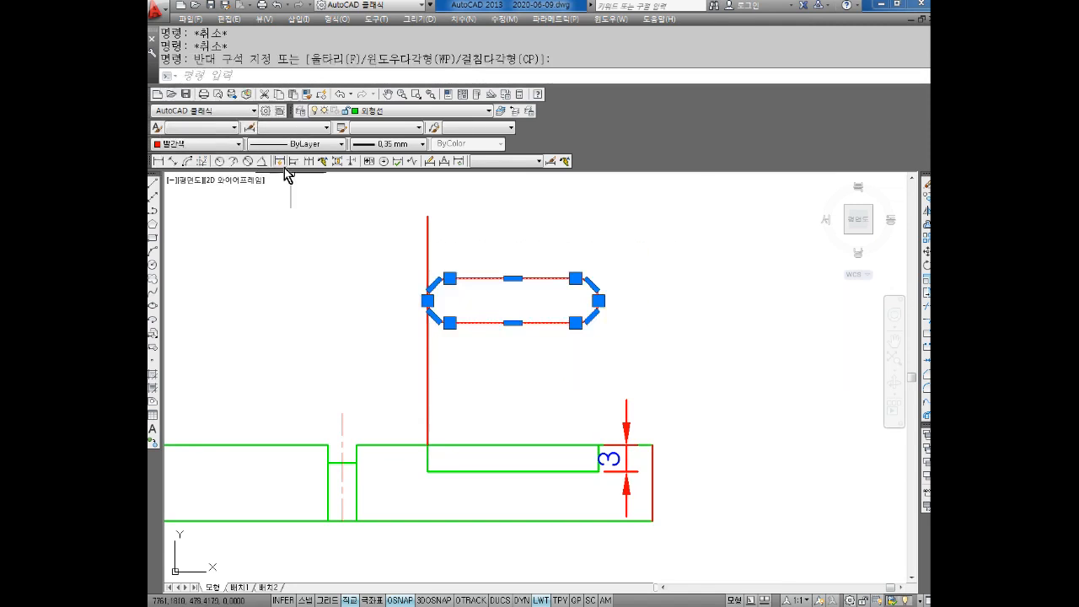
{"action": "left_click", "coordinate": [191, 145]}
{"action": "left_click", "coordinate": [177, 156]}
{"action": "key", "text": "Escape"}
{"action": "key", "text": "Escape"}
Put the vertical projection line on the 가상선 layer and set its lineweight and colour to ByLayer
{"action": "left_click", "coordinate": [456, 343]}
{"action": "left_click", "coordinate": [425, 176]}
{"action": "left_click", "coordinate": [390, 117]}
{"action": "left_click", "coordinate": [397, 171]}
{"action": "left_click", "coordinate": [394, 144]}
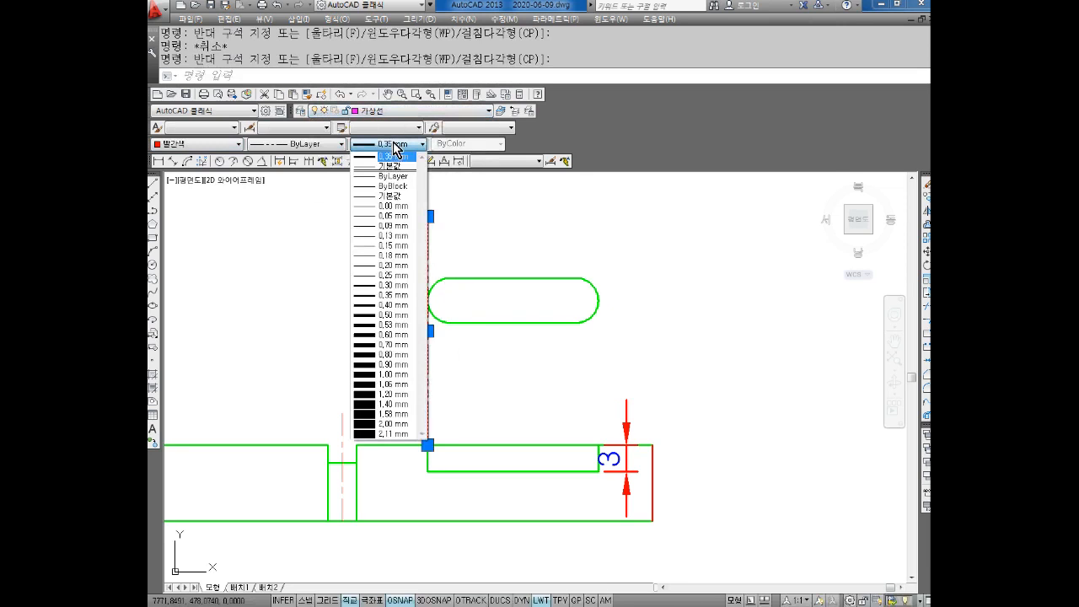
{"action": "left_click", "coordinate": [392, 177]}
{"action": "left_click", "coordinate": [217, 144]}
{"action": "left_click", "coordinate": [185, 158]}
{"action": "key", "text": "Escape"}
{"action": "key", "text": "Escape"}
{"action": "key", "text": "Escape"}
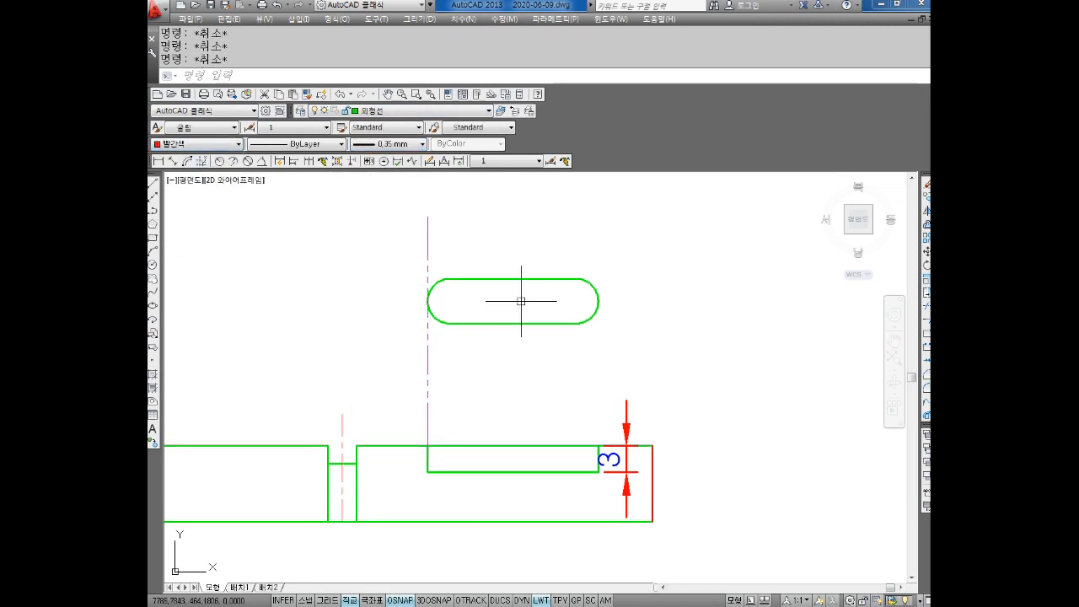
Draw a horizontal line through the slot's middle from its left end to its right end
{"action": "type", "text": "l"}
{"action": "key", "text": "Return"}
{"action": "left_click", "coordinate": [428, 301]}
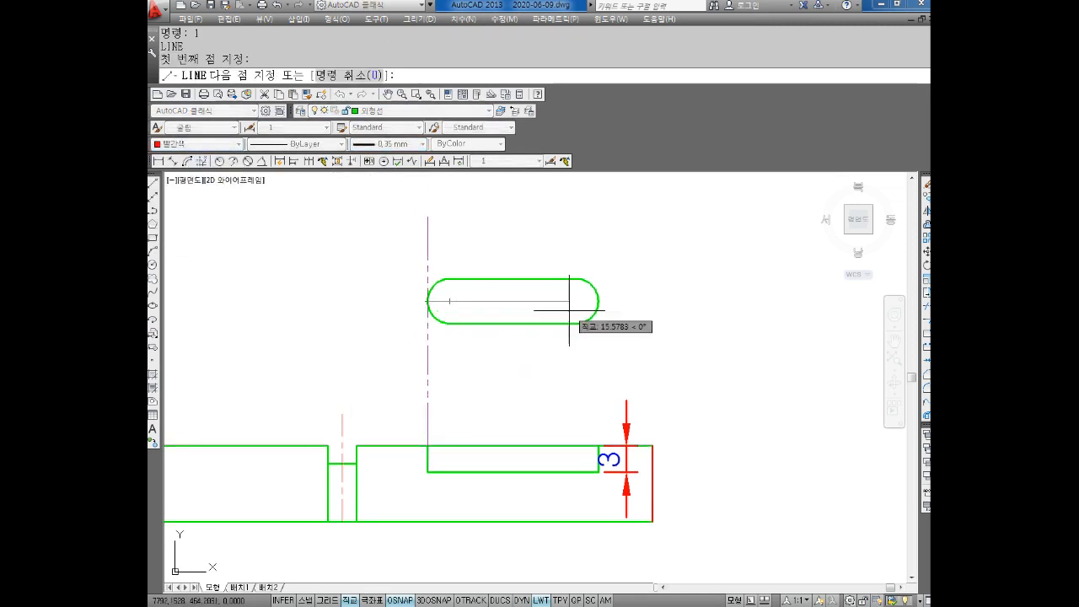
{"action": "left_click", "coordinate": [599, 302]}
{"action": "key", "text": "Escape"}
Draw vertical lines across the slot at the tangent points of its left and right round ends
{"action": "key", "text": "Return"}
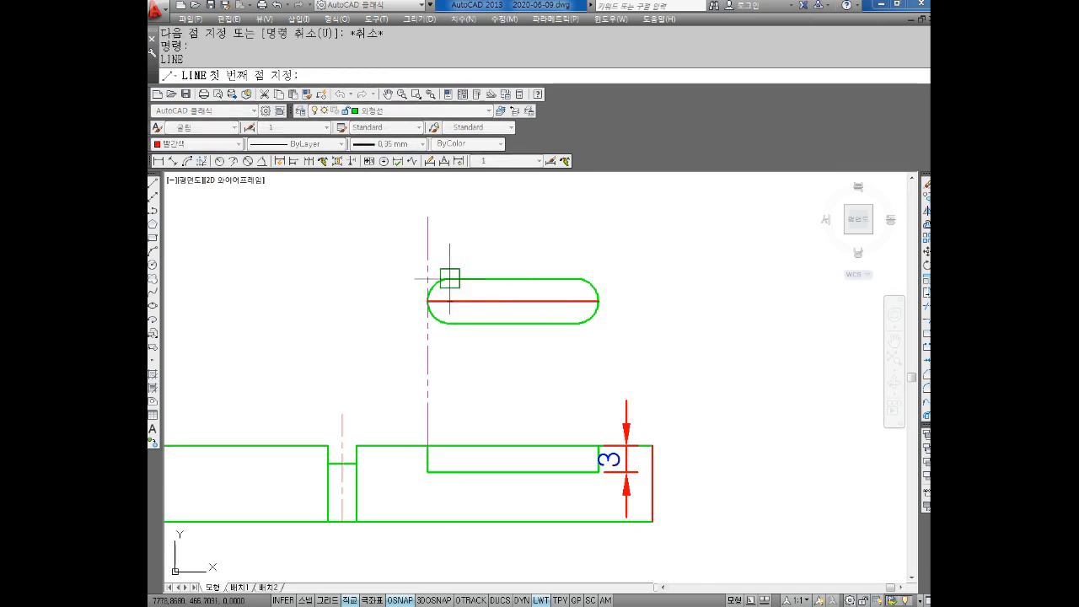
{"action": "left_click", "coordinate": [449, 279]}
{"action": "left_click", "coordinate": [450, 323]}
{"action": "key", "text": "Escape"}
{"action": "key", "text": "Return"}
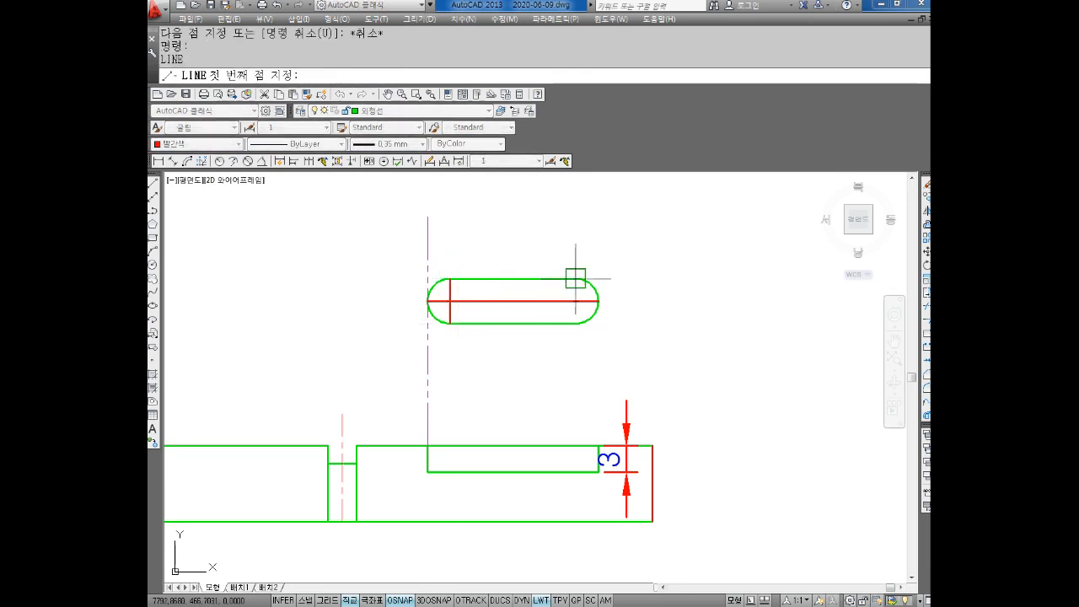
{"action": "left_click", "coordinate": [578, 280]}
{"action": "left_click", "coordinate": [578, 323]}
{"action": "key", "text": "Escape"}
Put the slot's horizontal line and two vertical lines on the 중심선 layer
{"action": "left_click", "coordinate": [587, 317]}
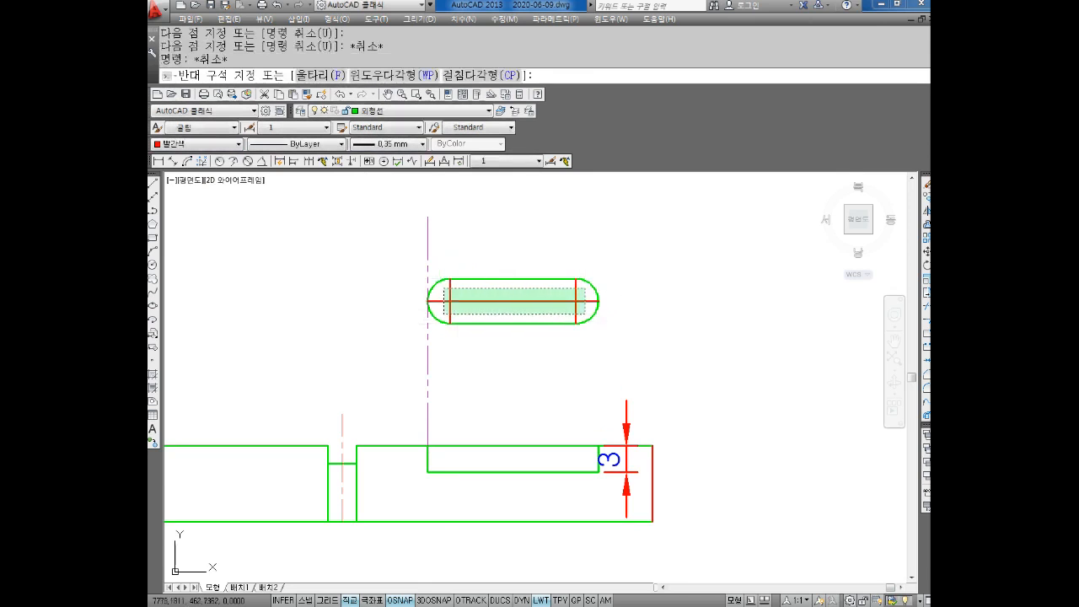
{"action": "left_click", "coordinate": [440, 287]}
{"action": "left_click", "coordinate": [382, 111]}
{"action": "key", "text": "Escape"}
{"action": "key", "text": "Escape"}
Lengthen the slot's three centre lines by 2 at both ends
{"action": "type", "text": "l"}
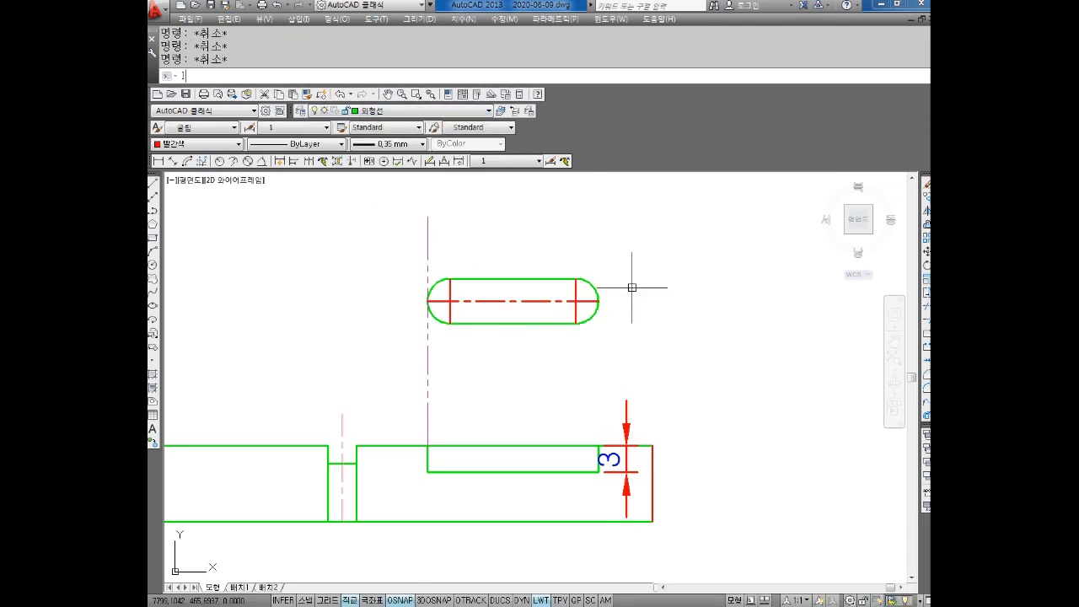
{"action": "type", "text": "en"}
{"action": "key", "text": "Return"}
{"action": "type", "text": "de"}
{"action": "key", "text": "Return"}
{"action": "type", "text": "2"}
{"action": "key", "text": "Return"}
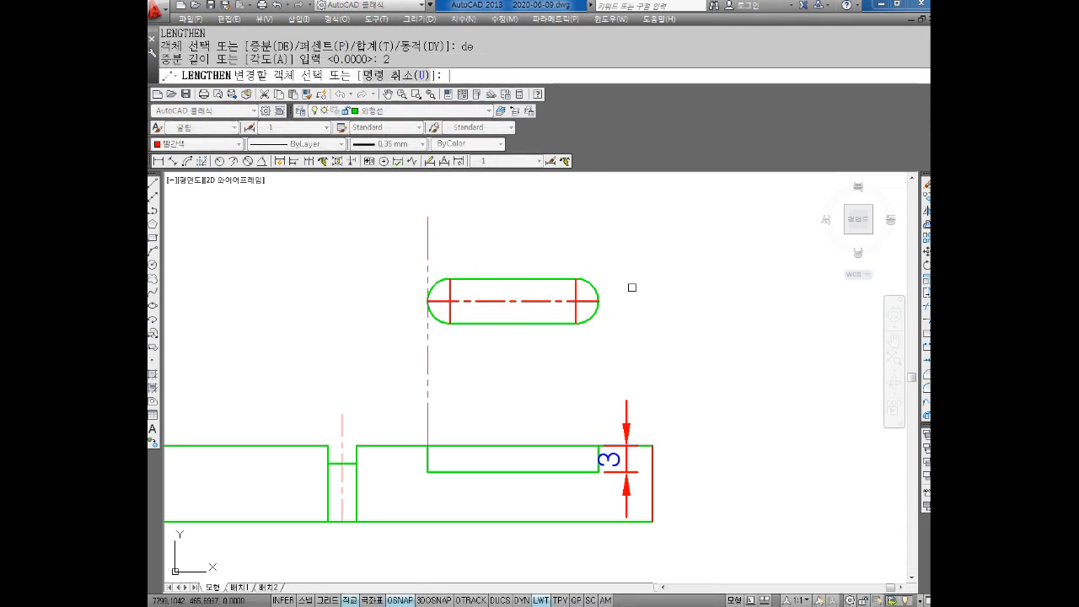
{"action": "left_click", "coordinate": [579, 291]}
{"action": "left_click", "coordinate": [571, 311]}
{"action": "left_click", "coordinate": [576, 314]}
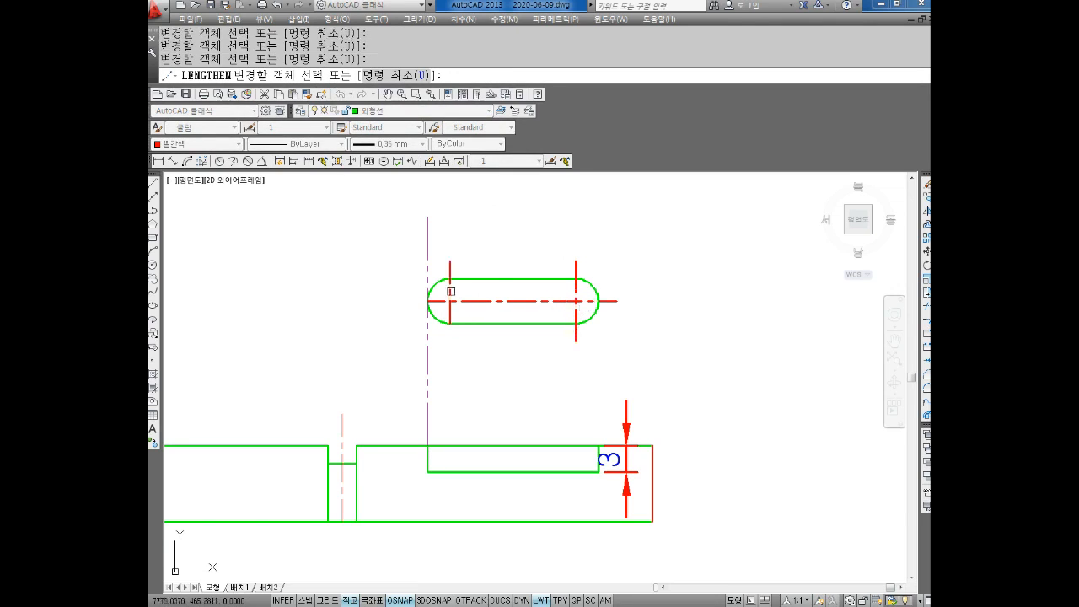
{"action": "left_click", "coordinate": [448, 314]}
{"action": "key", "text": "Escape"}
Set the lineweight of the slot's three centre lines to ByLayer
{"action": "left_click", "coordinate": [587, 294]}
{"action": "left_click", "coordinate": [436, 308]}
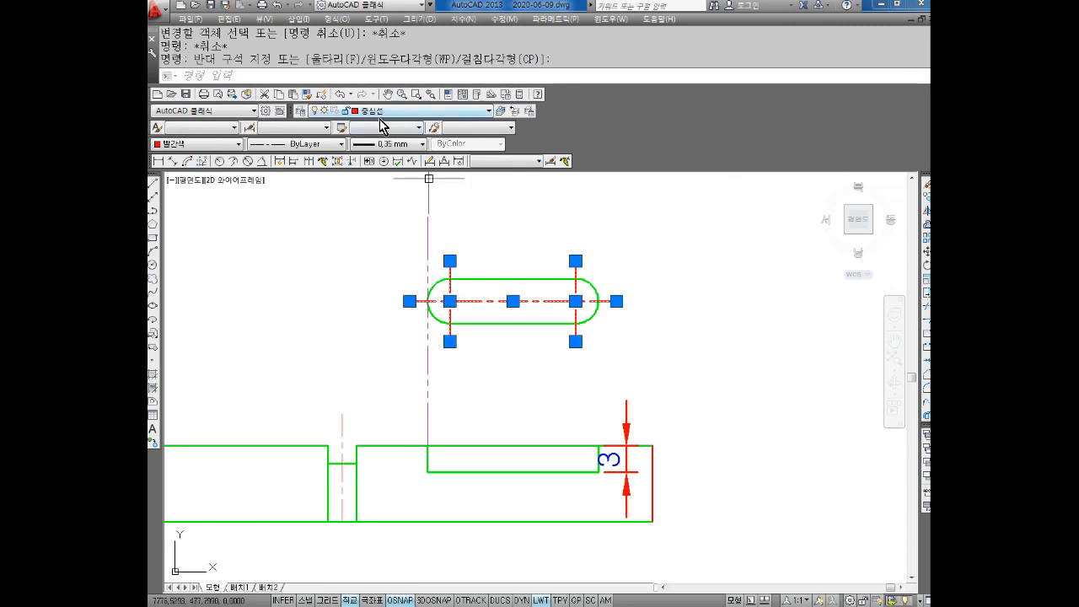
{"action": "left_click", "coordinate": [388, 144]}
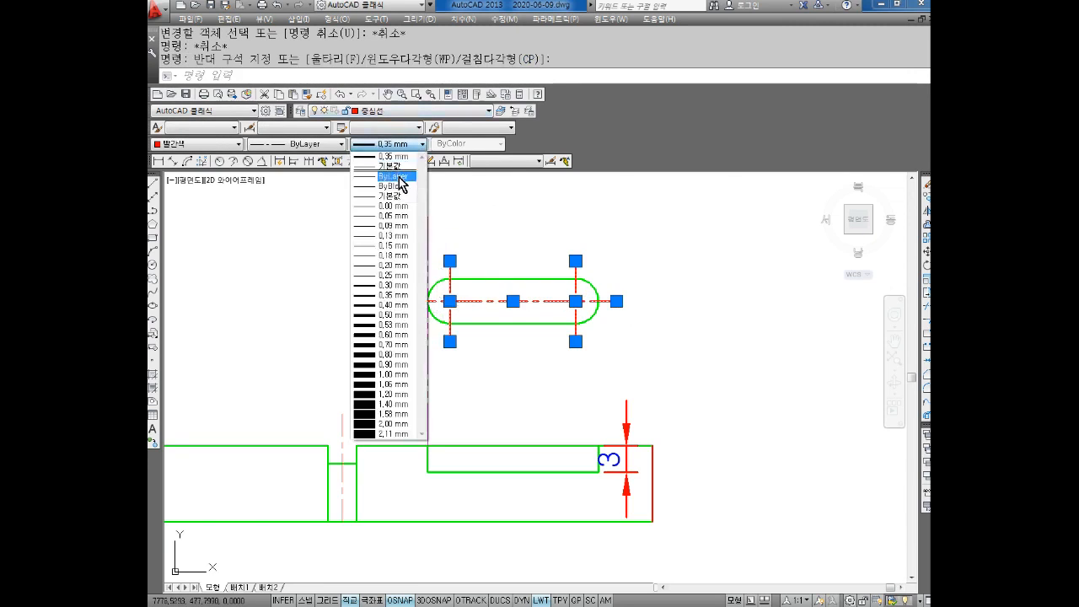
{"action": "left_click", "coordinate": [395, 167]}
{"action": "key", "text": "Escape"}
{"action": "key", "text": "Escape"}
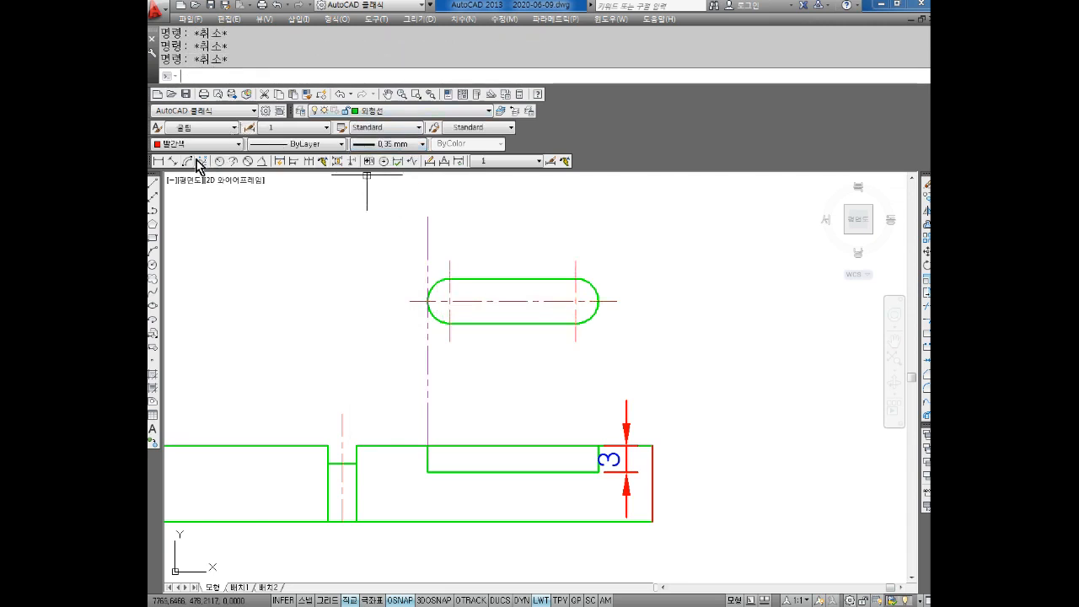
Add a radius dimension to the slot's right round end, placed to its upper right
{"action": "left_click", "coordinate": [218, 162]}
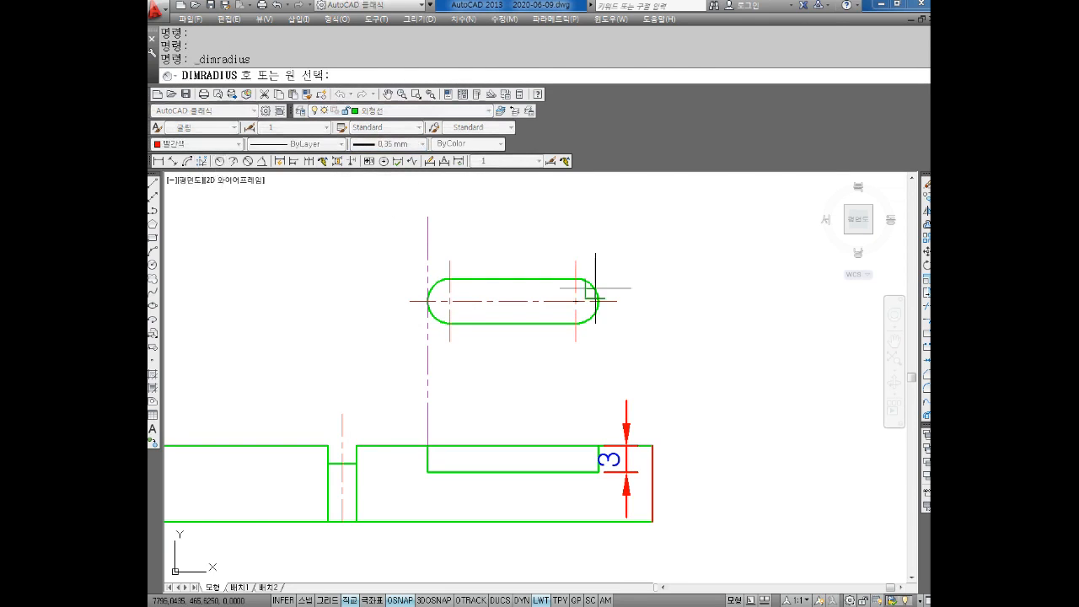
{"action": "left_click", "coordinate": [592, 286]}
{"action": "left_click", "coordinate": [613, 268]}
{"action": "key", "text": "Escape"}
{"action": "key", "text": "Escape"}
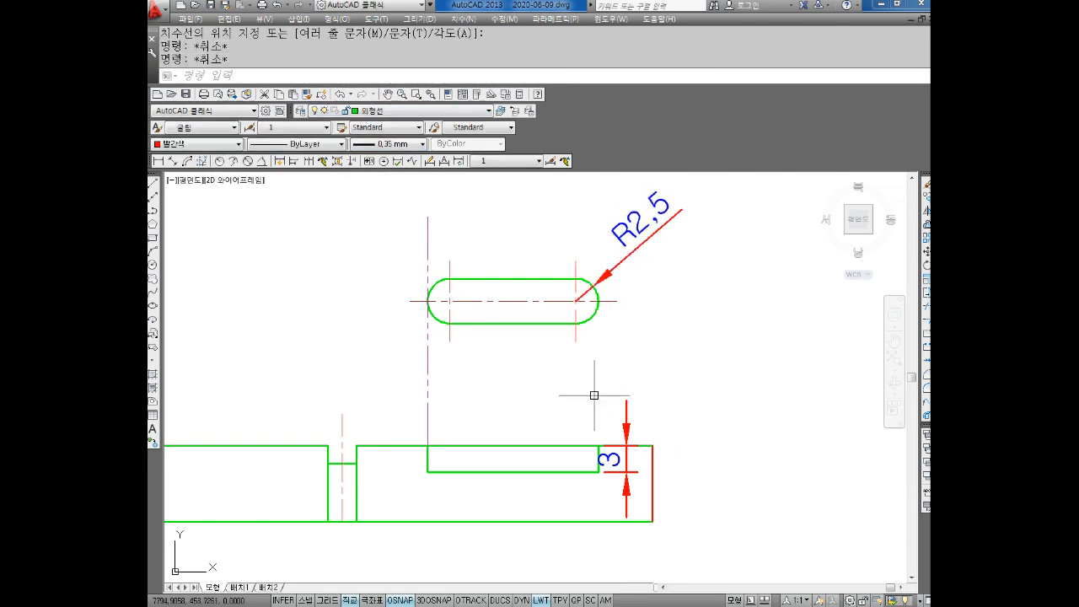
Delete the depth dimension at the right end of the recess
{"action": "mouse_move", "coordinate": [562, 393]}
{"action": "middle_mouse_down"}
{"action": "mouse_move", "coordinate": [577, 404]}
{"action": "mouse_move", "coordinate": [618, 401]}
{"action": "middle_mouse_up"}
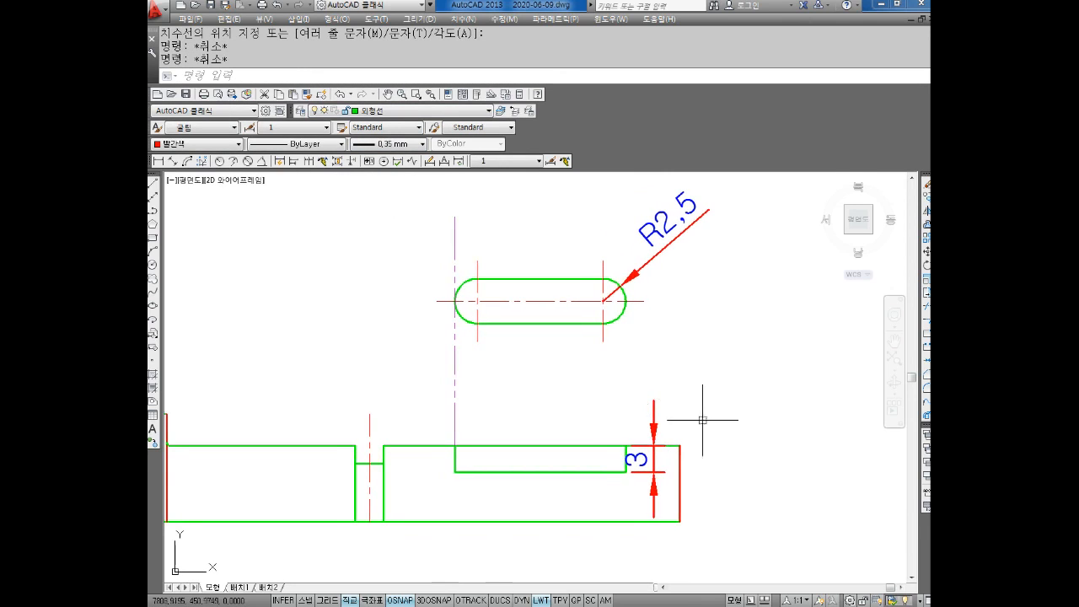
{"action": "middle_click_drag", "start_coordinate": [685, 451], "coordinate": [683, 424]}
{"action": "left_click", "coordinate": [640, 395]}
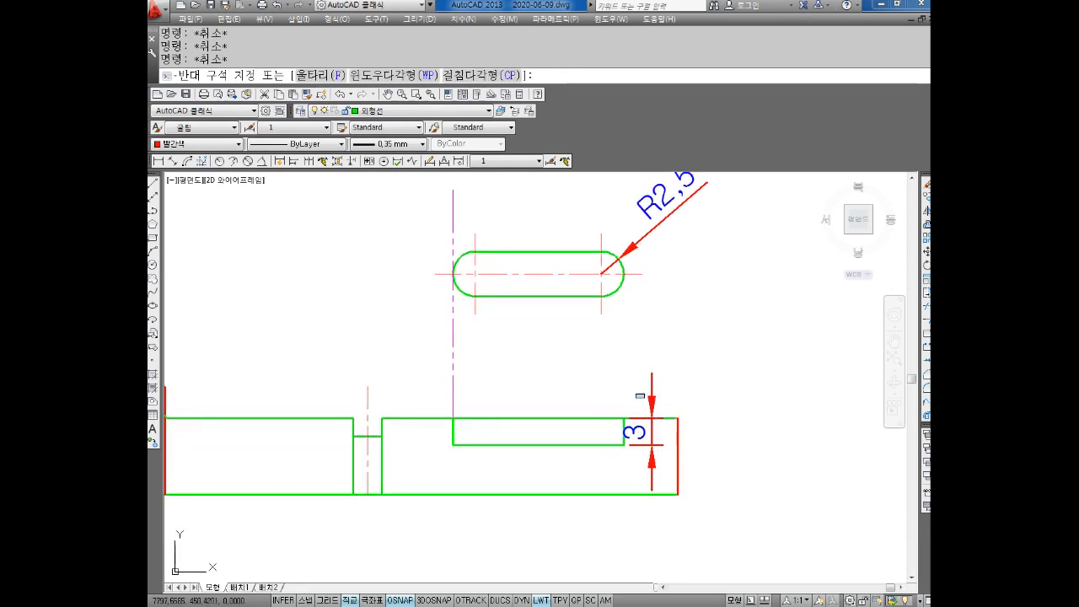
{"action": "key", "text": "Escape"}
{"action": "key", "text": "Escape"}
{"action": "left_click", "coordinate": [654, 393]}
{"action": "key", "text": "Delete"}
Set the profile's right end line and the outer edges meeting it to their layer's green colour
{"action": "scroll", "coordinate": [655, 396], "scroll_direction": "down", "scroll_amount": 4}
{"action": "scroll", "coordinate": [491, 421], "scroll_direction": "up", "scroll_amount": 2}
{"action": "middle_click_drag", "start_coordinate": [495, 427], "coordinate": [464, 434]}
{"action": "left_click", "coordinate": [793, 391]}
{"action": "left_click", "coordinate": [671, 528]}
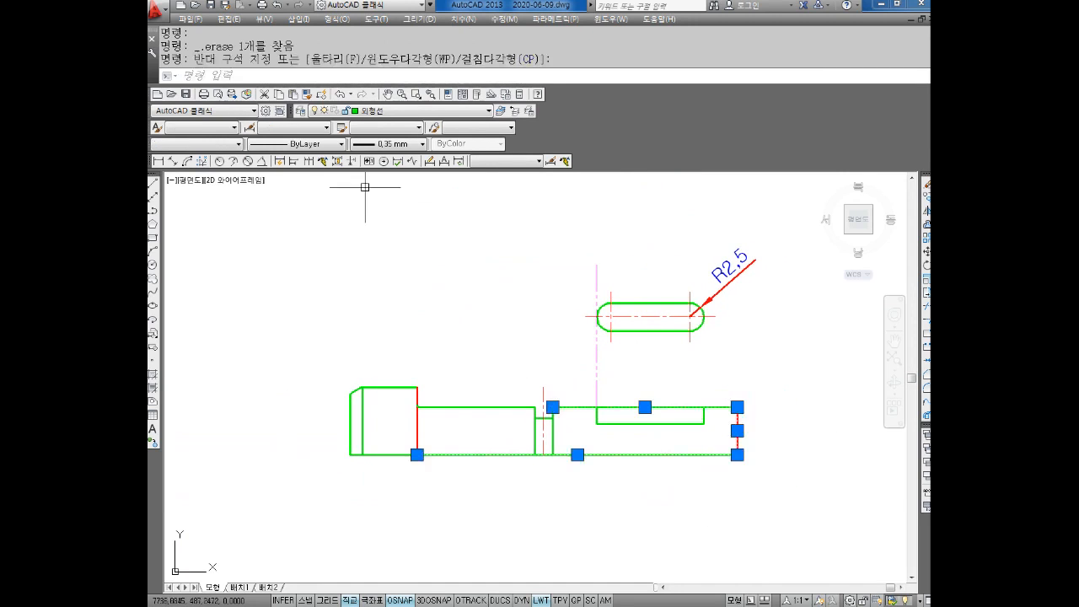
{"action": "left_click", "coordinate": [207, 143]}
{"action": "left_click", "coordinate": [196, 157]}
{"action": "key", "text": "Escape"}
{"action": "key", "text": "Escape"}
Offset the red vertical shoulder line beside the pin's head by 55 towards the right end
{"action": "left_click", "coordinate": [428, 422]}
{"action": "left_click", "coordinate": [412, 437]}
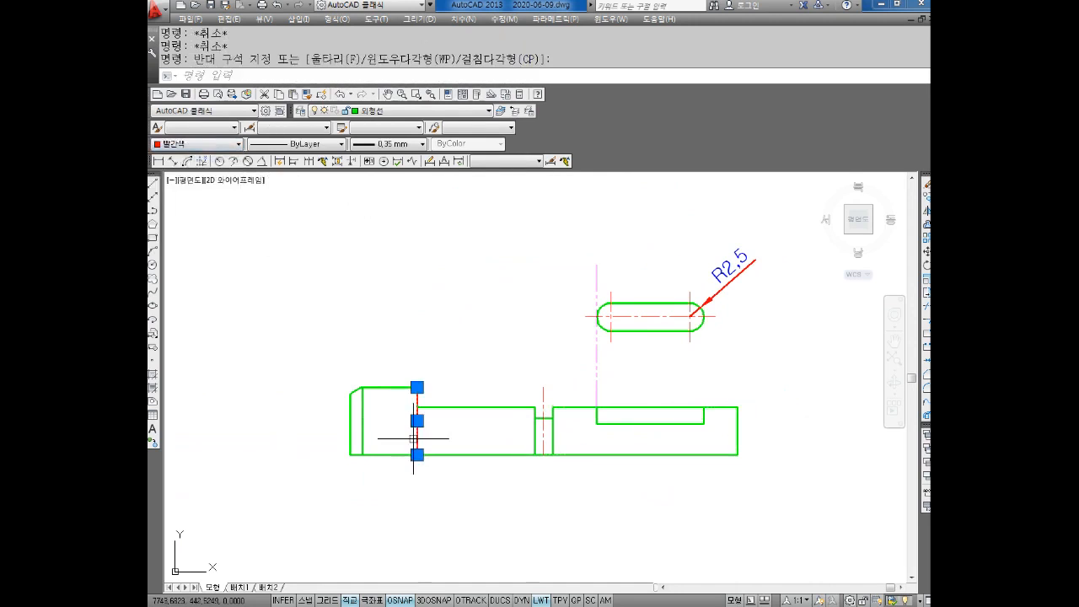
{"action": "middle_click_drag", "start_coordinate": [458, 421], "coordinate": [413, 419]}
{"action": "key", "text": "Escape"}
{"action": "key", "text": "Escape"}
{"action": "type", "text": "o"}
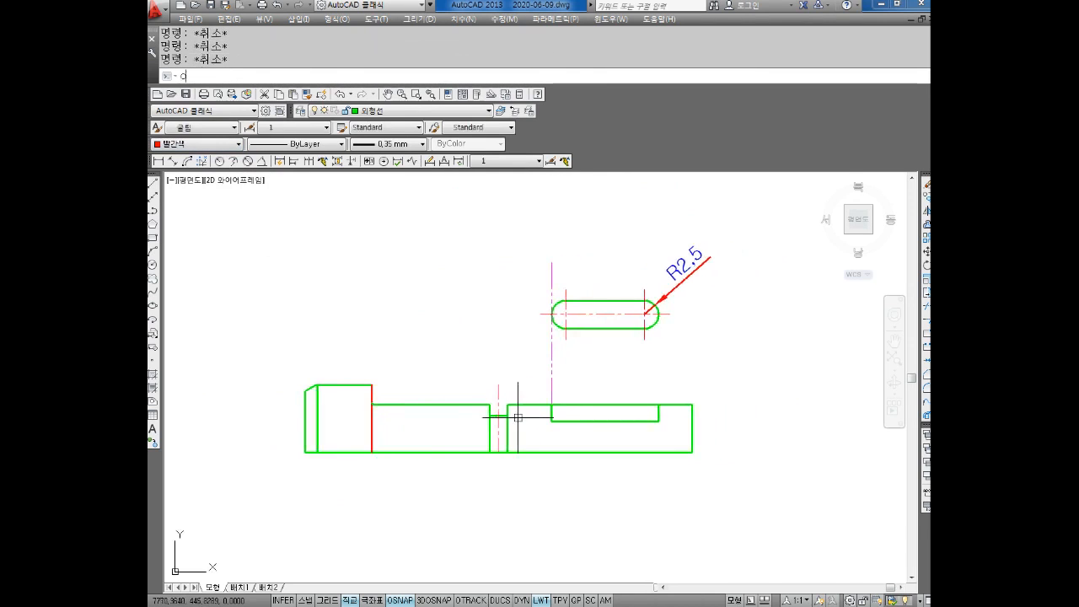
{"action": "key", "text": "Return"}
{"action": "type", "text": "55"}
{"action": "key", "text": "Return"}
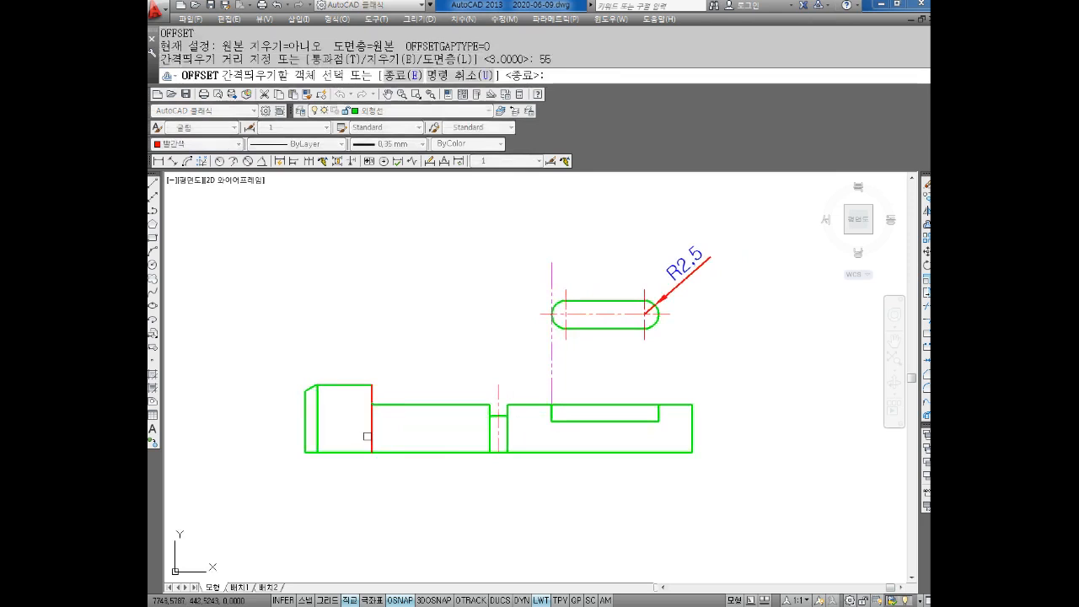
{"action": "left_click", "coordinate": [367, 436]}
{"action": "left_click", "coordinate": [656, 431]}
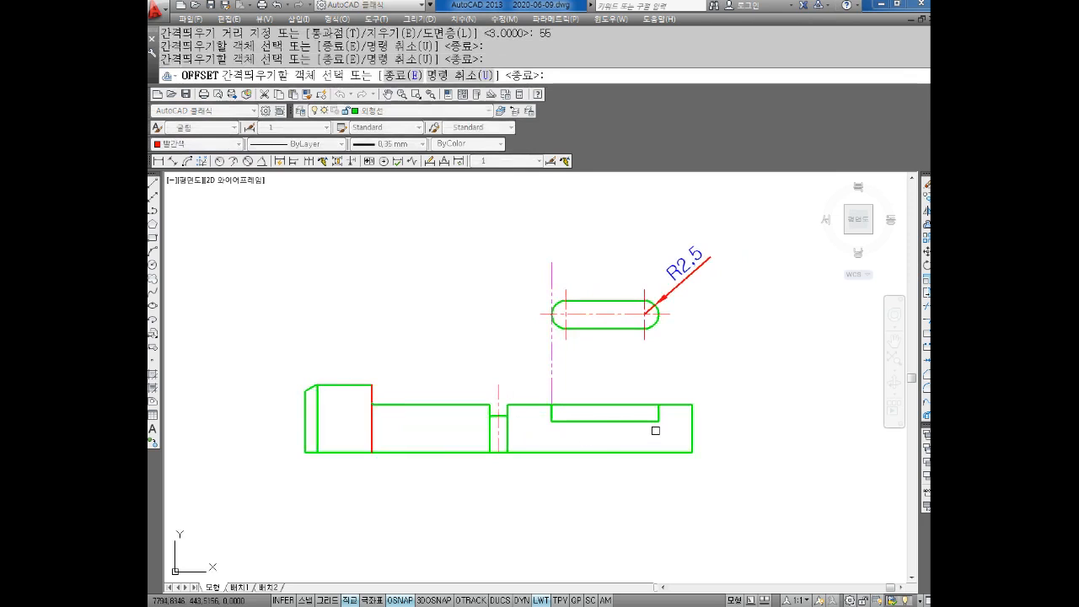
{"action": "left_click", "coordinate": [374, 429]}
{"action": "left_click", "coordinate": [666, 435]}
{"action": "key", "text": "Escape"}
Examine the position of the offset vertical line near the pin's right end
{"action": "scroll", "coordinate": [674, 429], "scroll_direction": "up", "scroll_amount": 5}
{"action": "scroll", "coordinate": [669, 337], "scroll_direction": "down", "scroll_amount": 5}
{"action": "mouse_move", "coordinate": [687, 361]}
{"action": "middle_mouse_down"}
{"action": "mouse_move", "coordinate": [632, 417]}
{"action": "mouse_move", "coordinate": [602, 412]}
{"action": "middle_mouse_up"}
{"action": "key", "text": "Escape"}
{"action": "left_click", "coordinate": [614, 404]}
{"action": "left_click", "coordinate": [599, 422]}
{"action": "key", "text": "Escape"}
{"action": "key", "text": "Escape"}
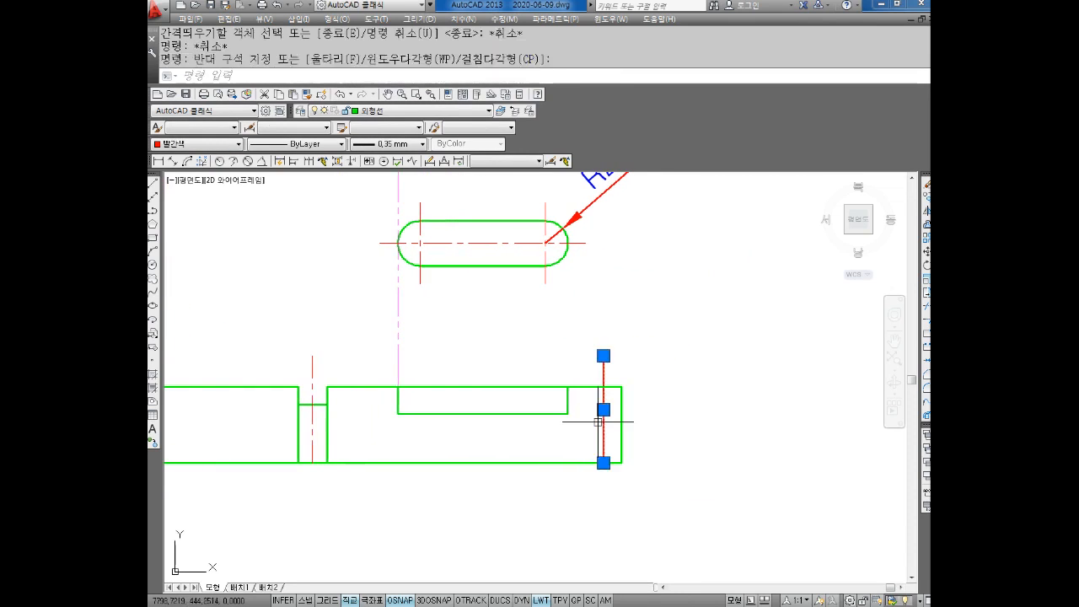
{"action": "key", "text": "Escape"}
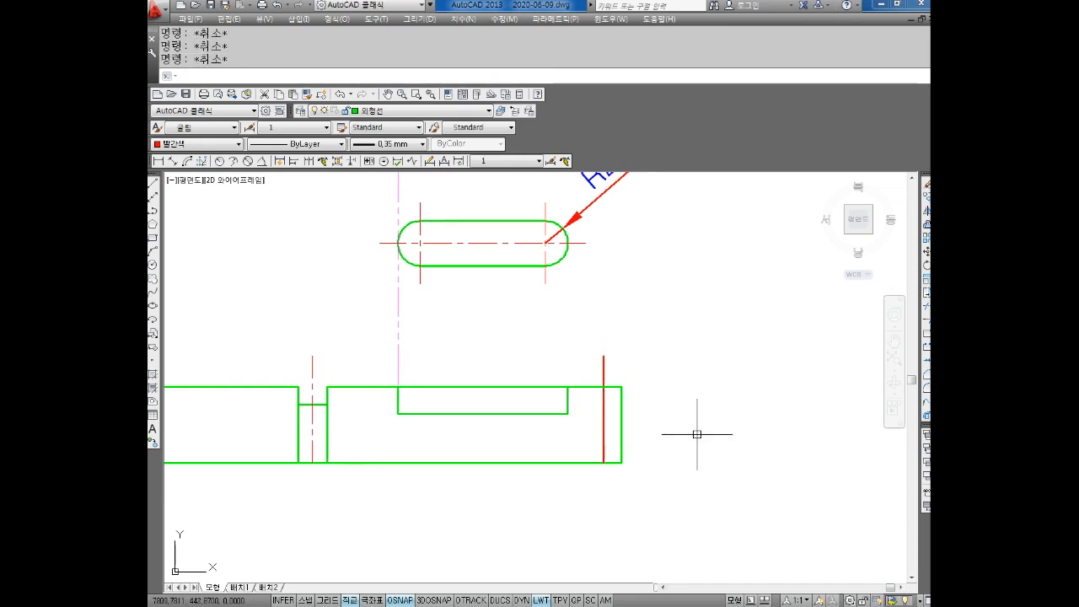
Offset the red vertical line near the pin's right end by 1.15 towards the recess
{"action": "type", "text": "o"}
{"action": "key", "text": "Return"}
{"action": "type", "text": "1.15"}
{"action": "key", "text": "Return"}
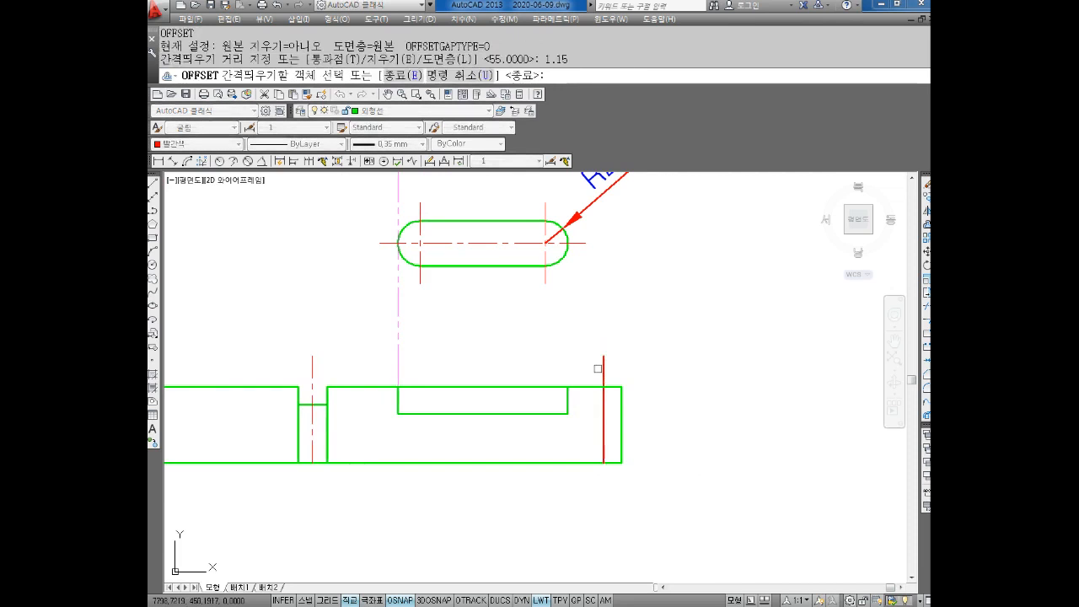
{"action": "left_click", "coordinate": [603, 371]}
{"action": "left_click", "coordinate": [589, 385]}
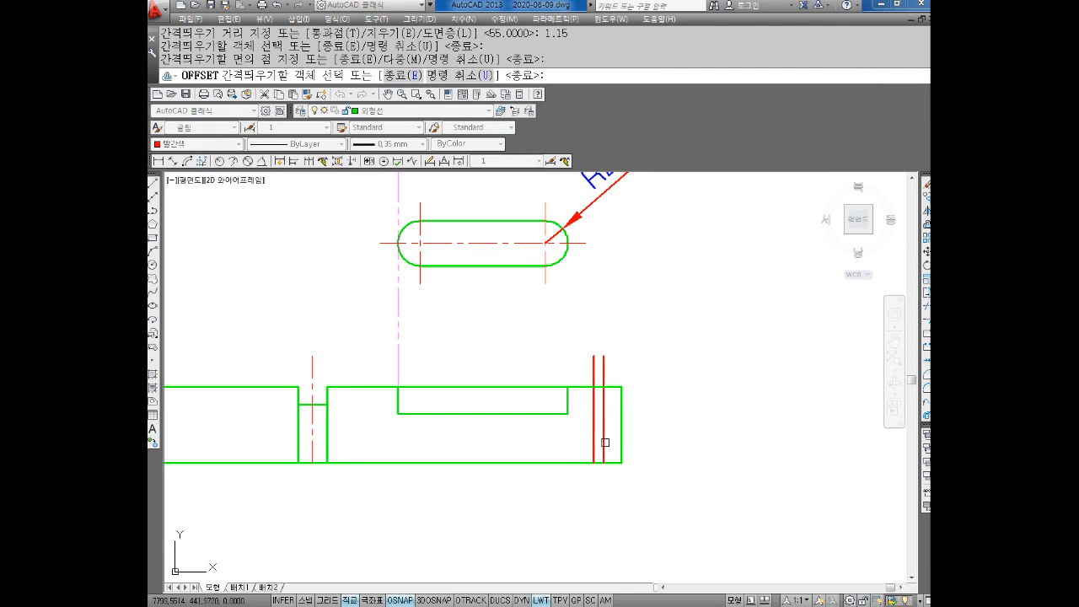
{"action": "key", "text": "Escape"}
Offset the shaft's long bottom line upward by 8.1 to mark the floor of the narrow end groove
{"action": "type", "text": "o"}
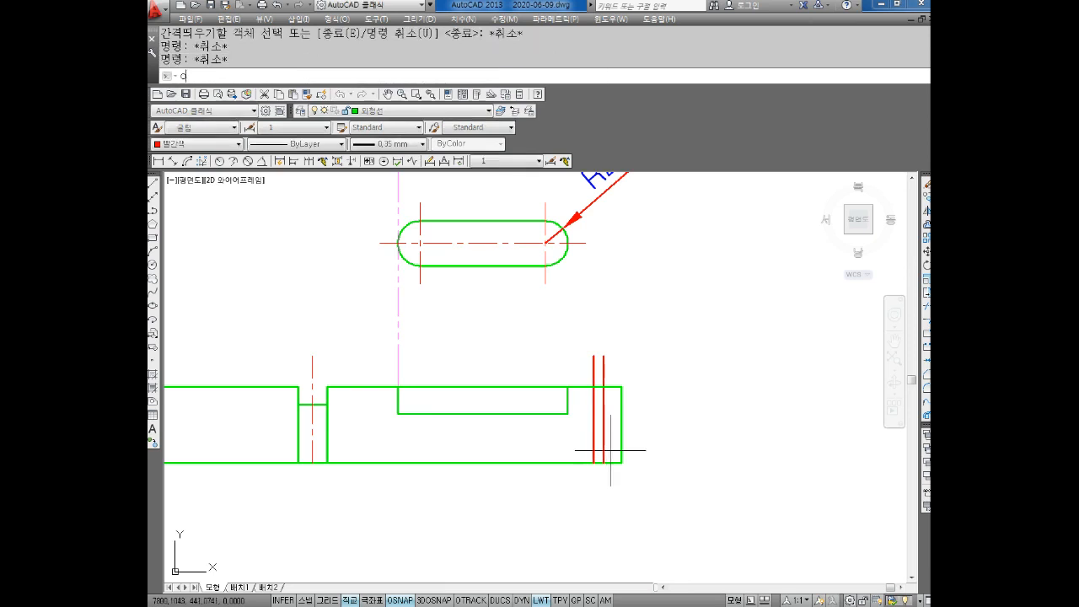
{"action": "key", "text": "Return"}
{"action": "type", "text": "8.1"}
{"action": "key", "text": "Return"}
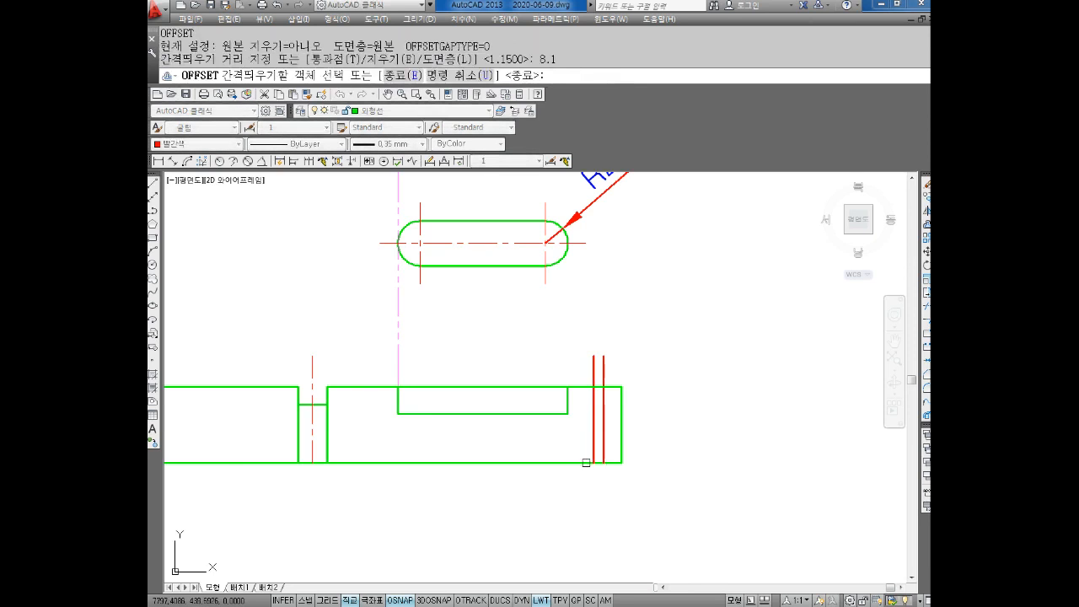
{"action": "left_click", "coordinate": [586, 462]}
{"action": "left_click", "coordinate": [589, 430]}
{"action": "scroll", "coordinate": [601, 384], "scroll_direction": "up", "scroll_amount": 4}
{"action": "mouse_move", "coordinate": [579, 397]}
{"action": "middle_mouse_down"}
{"action": "mouse_move", "coordinate": [559, 385]}
{"action": "mouse_move", "coordinate": [569, 313]}
{"action": "middle_mouse_up"}
{"action": "scroll", "coordinate": [582, 381], "scroll_direction": "up", "scroll_amount": 2}
{"action": "key", "text": "Escape"}
{"action": "key", "text": "Escape"}
{"action": "key", "text": "Escape"}
{"action": "middle_click_drag", "start_coordinate": [569, 371], "coordinate": [551, 370]}
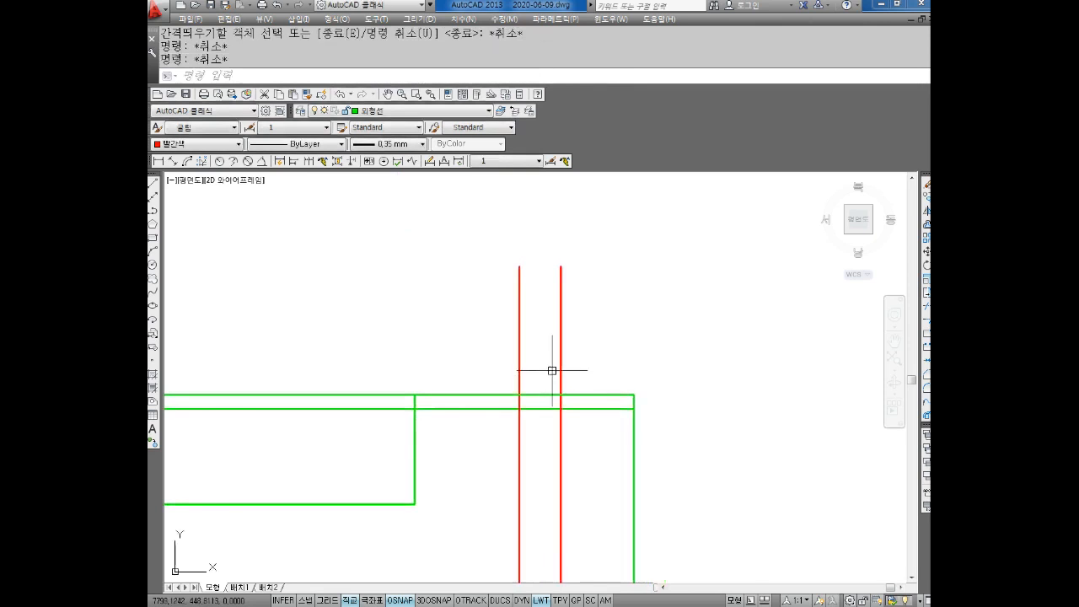
Trim both red groove lines above the shaft's outer edge and the groove-floor line between the groove and the right end
{"action": "type", "text": "tr"}
{"action": "key", "text": "Return"}
{"action": "key", "text": "Return"}
{"action": "left_click", "coordinate": [599, 304]}
{"action": "left_click", "coordinate": [499, 330]}
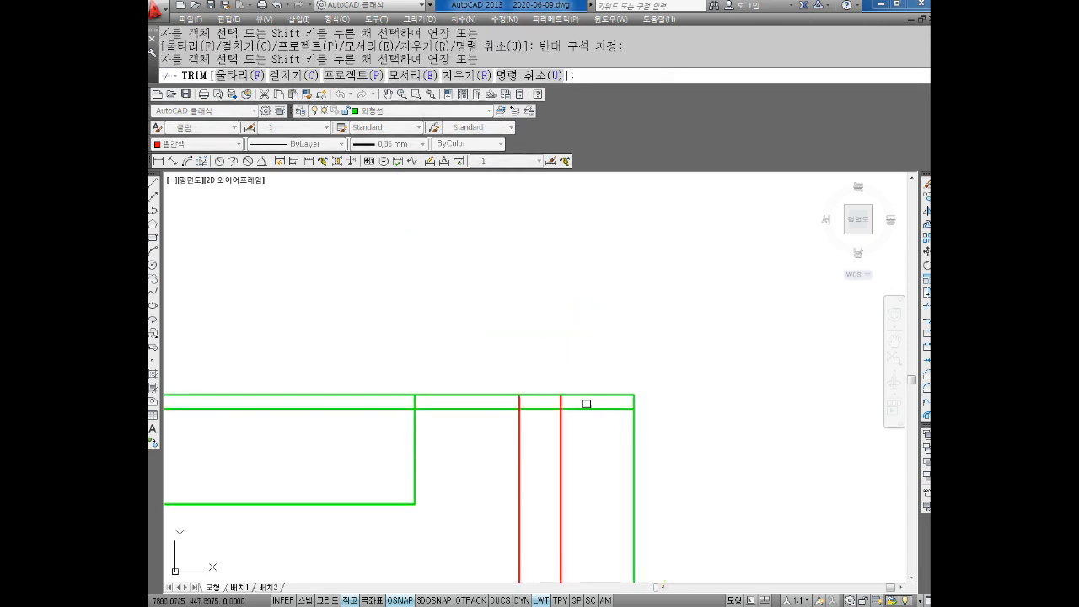
{"action": "left_click", "coordinate": [586, 408]}
Trim away the floor line on the recess side of the end groove and the outer edge spanning the groove
{"action": "left_click", "coordinate": [579, 436]}
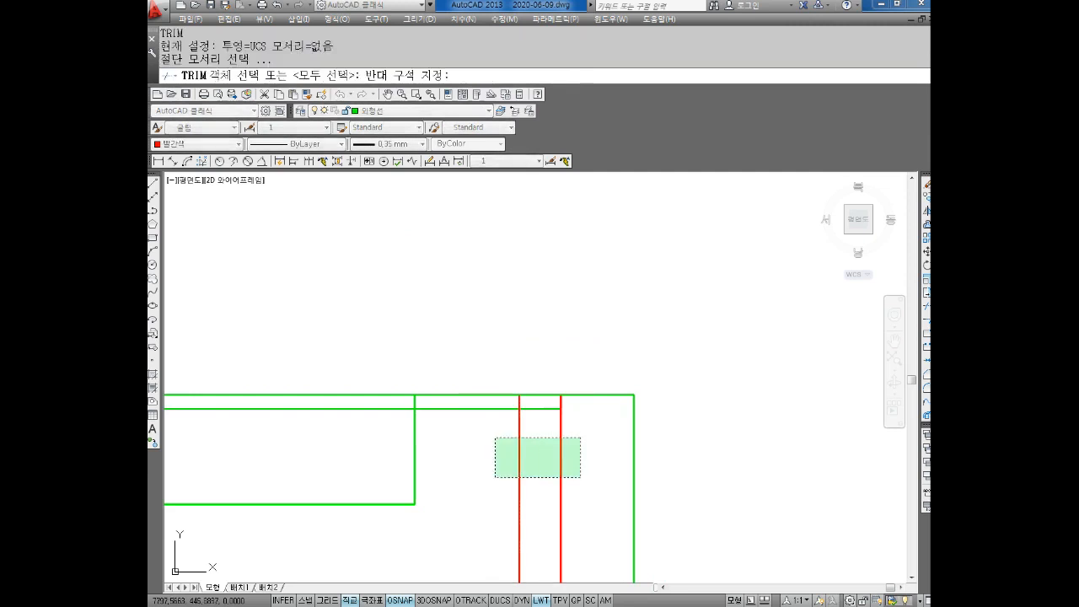
{"action": "left_click", "coordinate": [494, 477]}
{"action": "left_click", "coordinate": [485, 411]}
{"action": "key", "text": "Escape"}
{"action": "key", "text": "space"}
{"action": "key", "text": "Return"}
{"action": "left_click", "coordinate": [552, 389]}
{"action": "key", "text": "Escape"}
{"action": "scroll", "coordinate": [544, 394], "scroll_direction": "down", "scroll_amount": 2}
Set the colour of the two vertical lines of the end groove to ByLayer
{"action": "scroll", "coordinate": [545, 397], "scroll_direction": "up", "scroll_amount": 4}
{"action": "left_click", "coordinate": [519, 396]}
{"action": "left_click", "coordinate": [433, 434]}
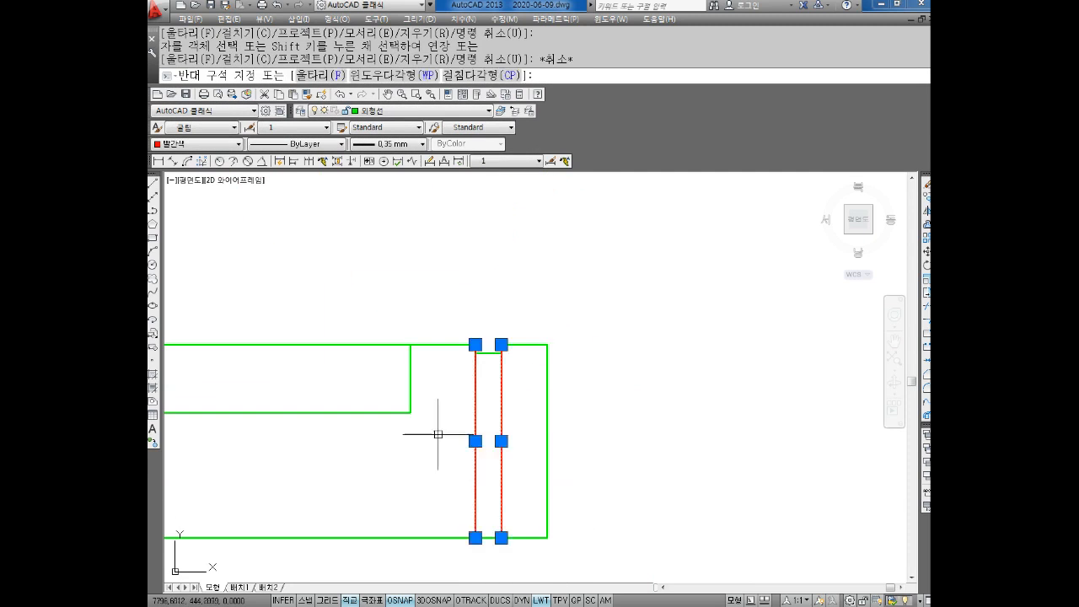
{"action": "left_click", "coordinate": [202, 145]}
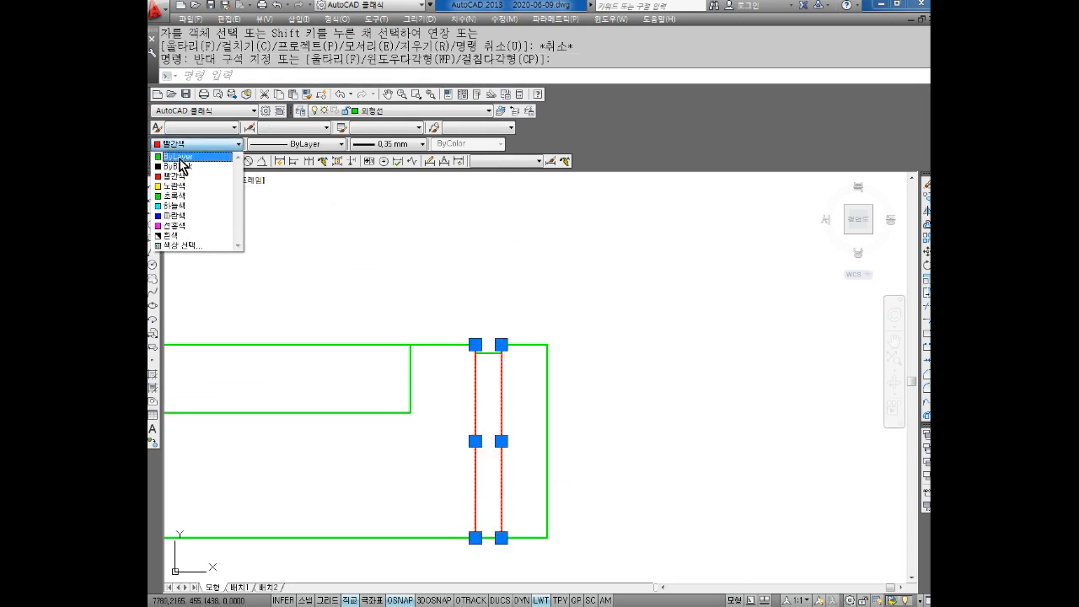
{"action": "left_click", "coordinate": [181, 154]}
{"action": "key", "text": "Escape"}
{"action": "key", "text": "Escape"}
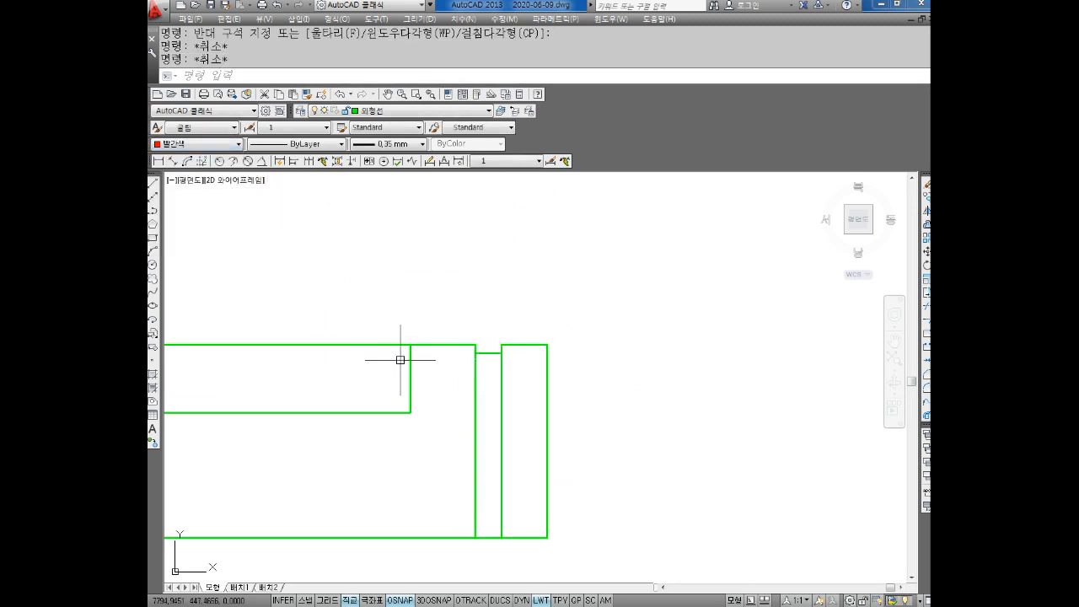
Chamfer the upper corner of the pin's right end with both distances set to 1
{"action": "middle_click_drag", "start_coordinate": [506, 447], "coordinate": [582, 439]}
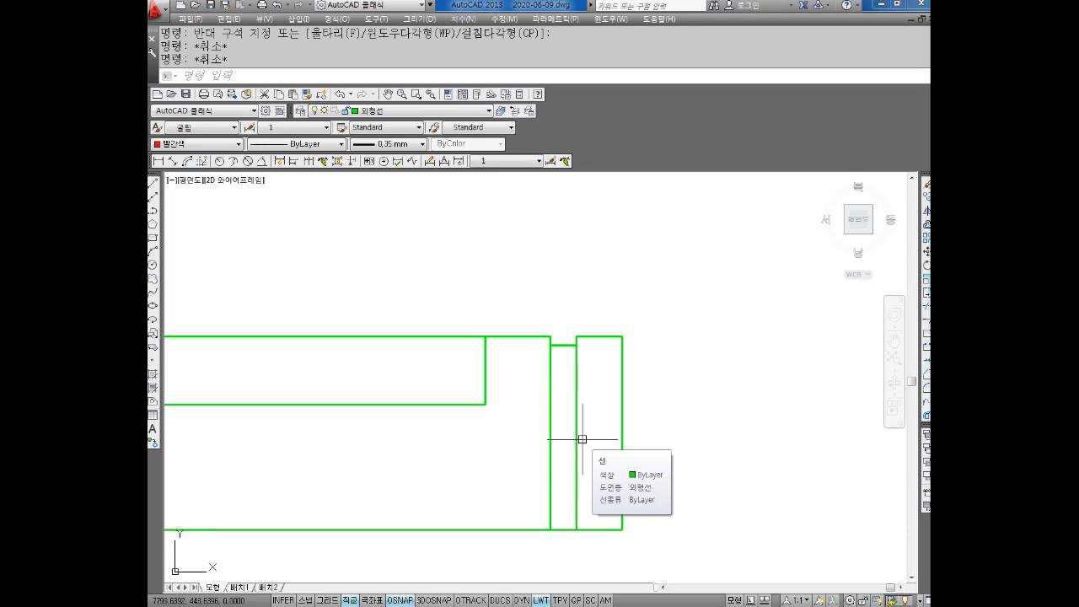
{"action": "key", "text": "Escape"}
{"action": "scroll", "coordinate": [590, 337], "scroll_direction": "up", "scroll_amount": 2}
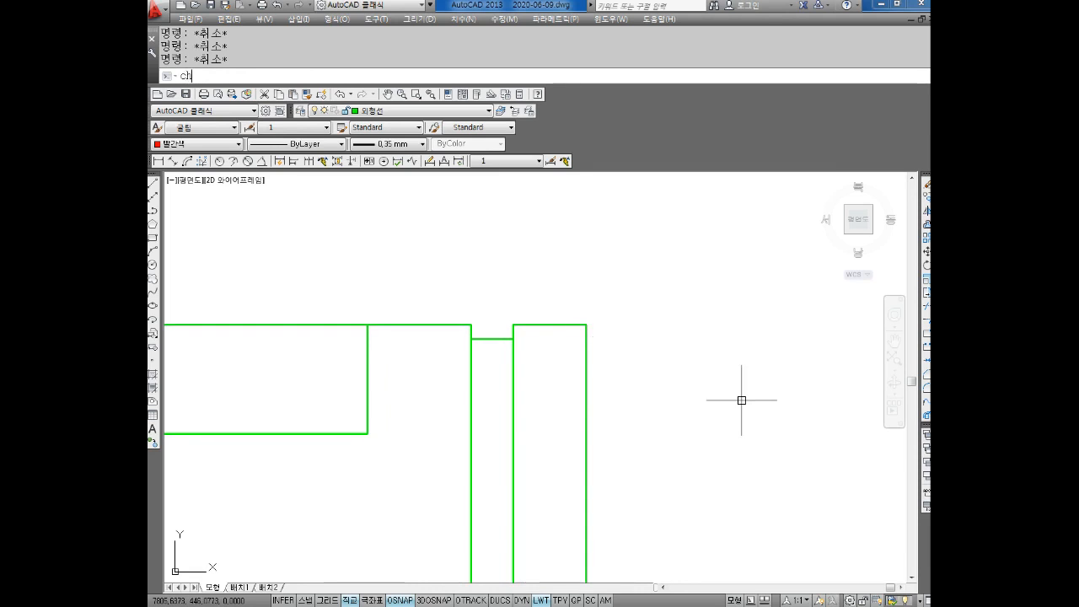
{"action": "type", "text": "a"}
{"action": "key", "text": "Return"}
{"action": "type", "text": "d"}
{"action": "key", "text": "Return"}
{"action": "type", "text": "1"}
{"action": "key", "text": "Return"}
{"action": "key", "text": "Return"}
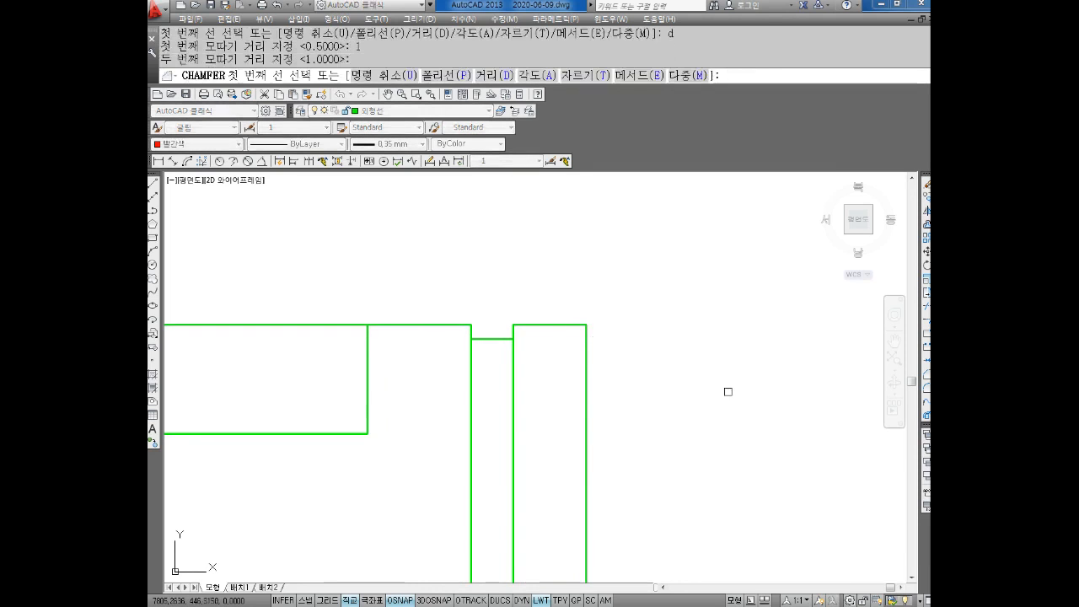
{"action": "left_click", "coordinate": [570, 324]}
{"action": "middle_click_drag", "start_coordinate": [652, 507], "coordinate": [569, 301]}
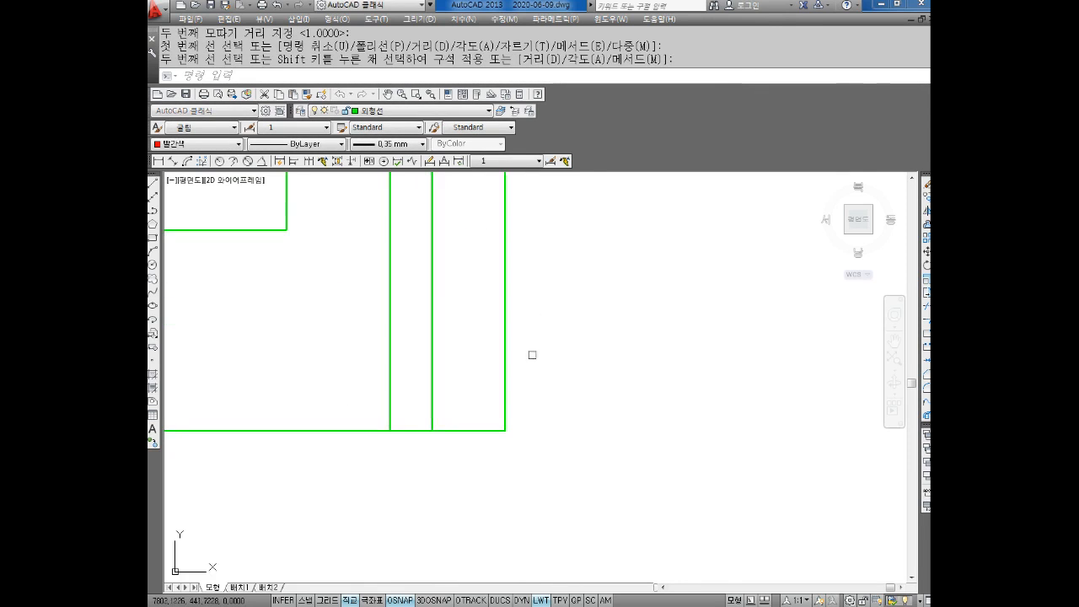
{"action": "key", "text": "space"}
{"action": "middle_click_drag", "start_coordinate": [503, 364], "coordinate": [505, 455]}
{"action": "scroll", "coordinate": [502, 364], "scroll_direction": "up", "scroll_amount": 2}
{"action": "key", "text": "Escape"}
{"action": "scroll", "coordinate": [504, 366], "scroll_direction": "down", "scroll_amount": 4}
{"action": "key", "text": "Escape"}
{"action": "key", "text": "Escape"}
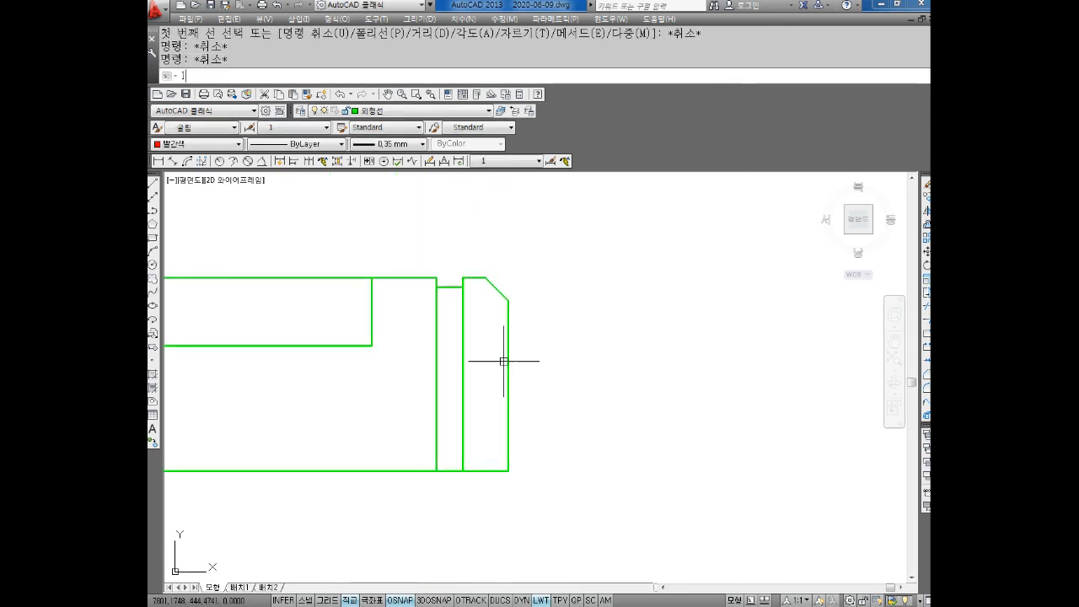
Draw a vertical line from the inner corner of the end chamfer down to the shaft's bottom line
{"action": "type", "text": "l"}
{"action": "key", "text": "space"}
{"action": "left_click", "coordinate": [486, 277]}
{"action": "left_click", "coordinate": [485, 470]}
{"action": "key", "text": "Escape"}
{"action": "key", "text": "Escape"}
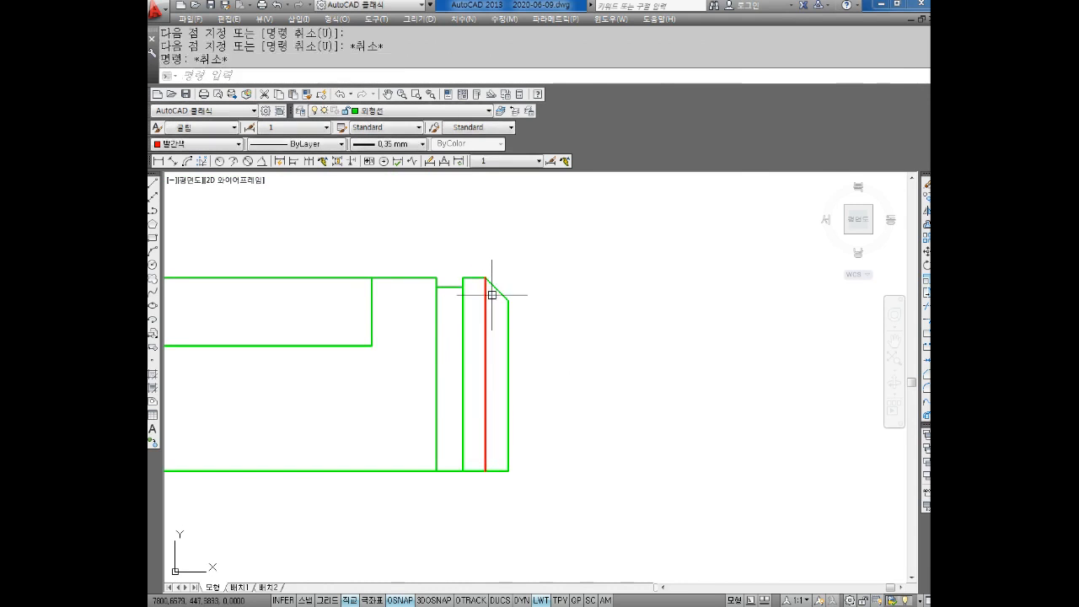
Set the colour of the vertical line at the end chamfer to ByLayer
{"action": "scroll", "coordinate": [492, 295], "scroll_direction": "up", "scroll_amount": 2}
{"action": "left_click", "coordinate": [489, 300]}
{"action": "left_click", "coordinate": [472, 328]}
{"action": "left_click", "coordinate": [194, 144]}
{"action": "left_click", "coordinate": [181, 157]}
{"action": "key", "text": "Escape"}
{"action": "scroll", "coordinate": [460, 333], "scroll_direction": "down", "scroll_amount": 4}
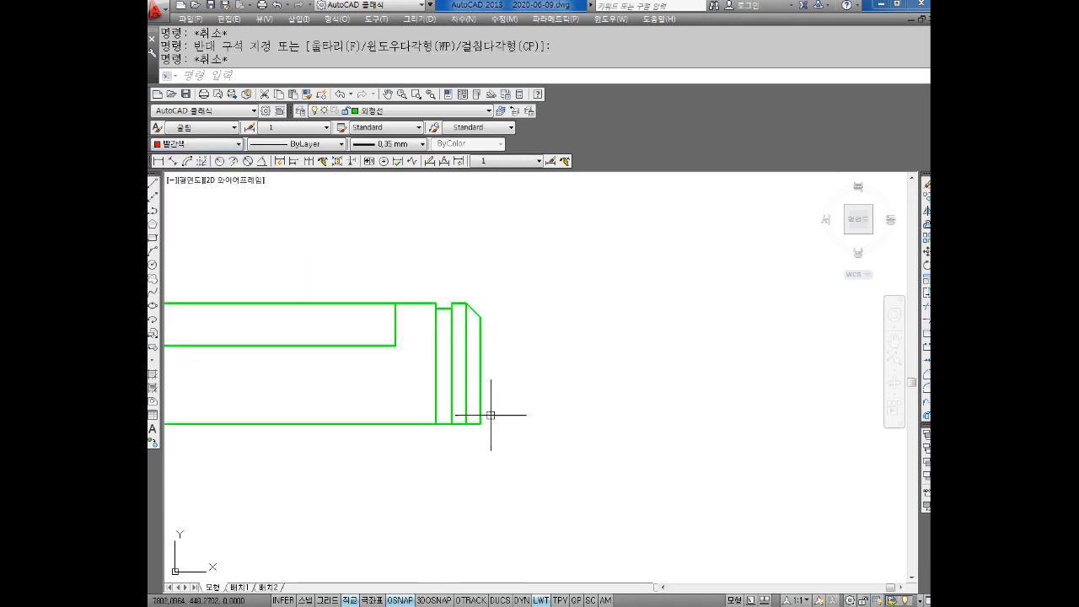
Add a vertical linear dimension for the end chamfer's height, placed beyond the pin's right end
{"action": "scroll", "coordinate": [475, 318], "scroll_direction": "up", "scroll_amount": 4}
{"action": "left_click", "coordinate": [158, 161]}
{"action": "key", "text": "Escape"}
{"action": "key", "text": "Escape"}
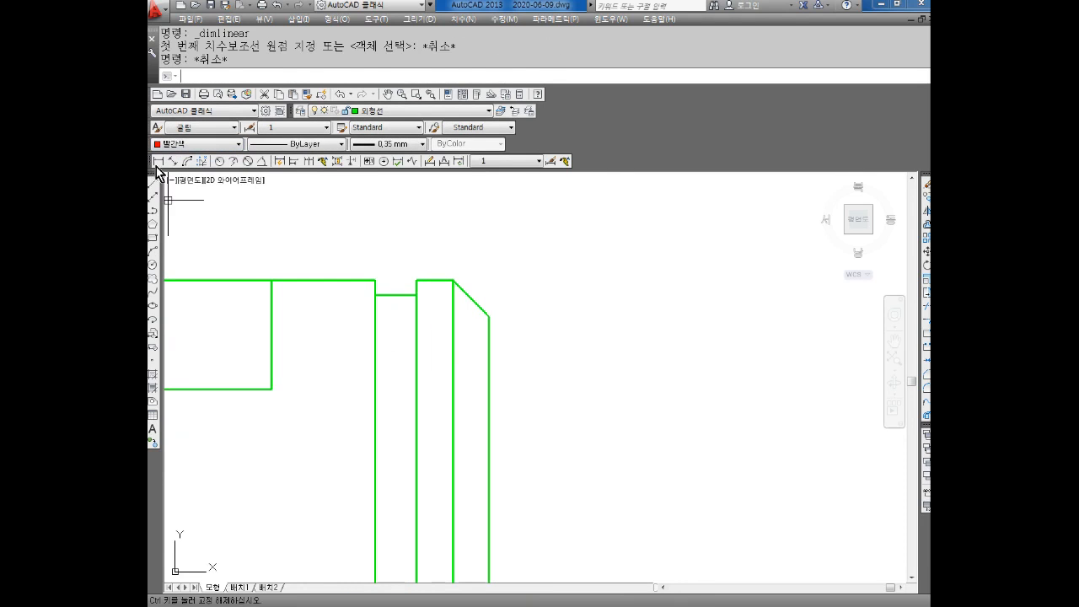
{"action": "left_click", "coordinate": [161, 162]}
{"action": "left_click", "coordinate": [453, 280]}
{"action": "left_click", "coordinate": [490, 317]}
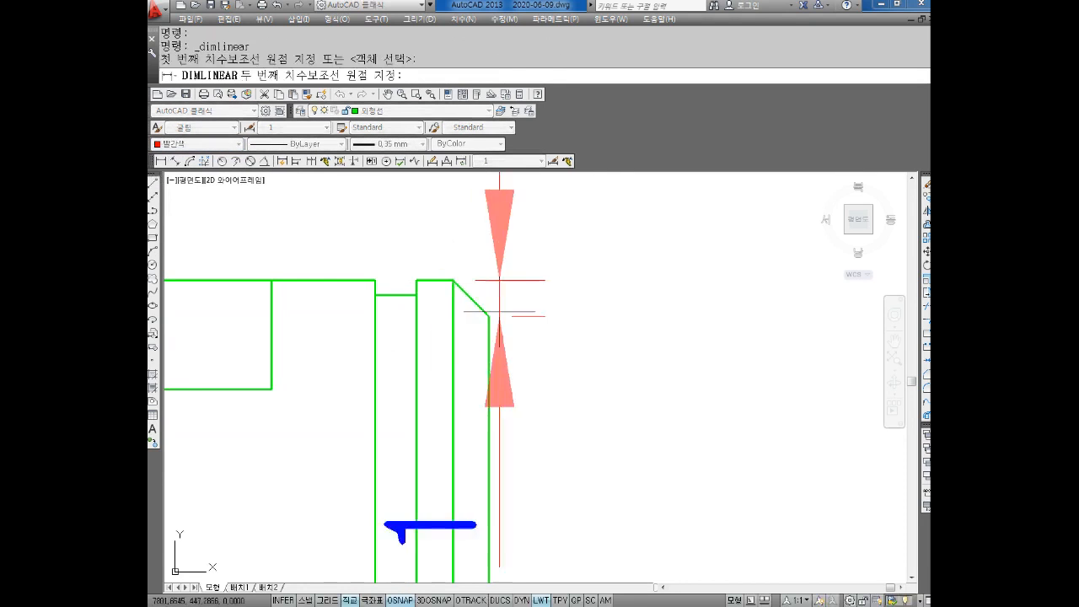
{"action": "scroll", "coordinate": [638, 313], "scroll_direction": "down", "scroll_amount": 4}
{"action": "left_click", "coordinate": [645, 315]}
{"action": "key", "text": "Escape"}
{"action": "key", "text": "Escape"}
Set the colour of the red vertical shoulder line beside the pin's head to ByLayer
{"action": "scroll", "coordinate": [606, 326], "scroll_direction": "up", "scroll_amount": 3}
{"action": "middle_click_drag", "start_coordinate": [606, 327], "coordinate": [613, 330]}
{"action": "middle_click_drag", "start_coordinate": [557, 358], "coordinate": [597, 380]}
{"action": "scroll", "coordinate": [601, 372], "scroll_direction": "down", "scroll_amount": 4}
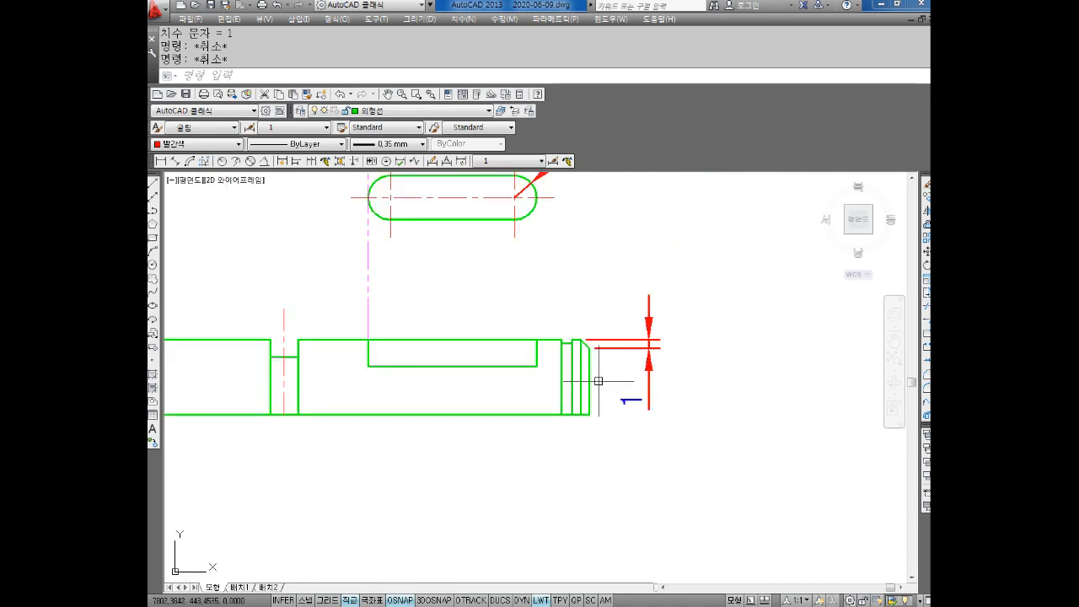
{"action": "mouse_move", "coordinate": [571, 399]}
{"action": "middle_mouse_down"}
{"action": "mouse_move", "coordinate": [618, 371]}
{"action": "mouse_move", "coordinate": [627, 343]}
{"action": "middle_mouse_up"}
{"action": "key", "text": "Escape"}
{"action": "mouse_move", "coordinate": [403, 394]}
{"action": "middle_mouse_down"}
{"action": "mouse_move", "coordinate": [441, 396]}
{"action": "mouse_move", "coordinate": [478, 422]}
{"action": "mouse_move", "coordinate": [519, 422]}
{"action": "middle_mouse_up"}
{"action": "left_click", "coordinate": [300, 335]}
{"action": "left_click", "coordinate": [284, 354]}
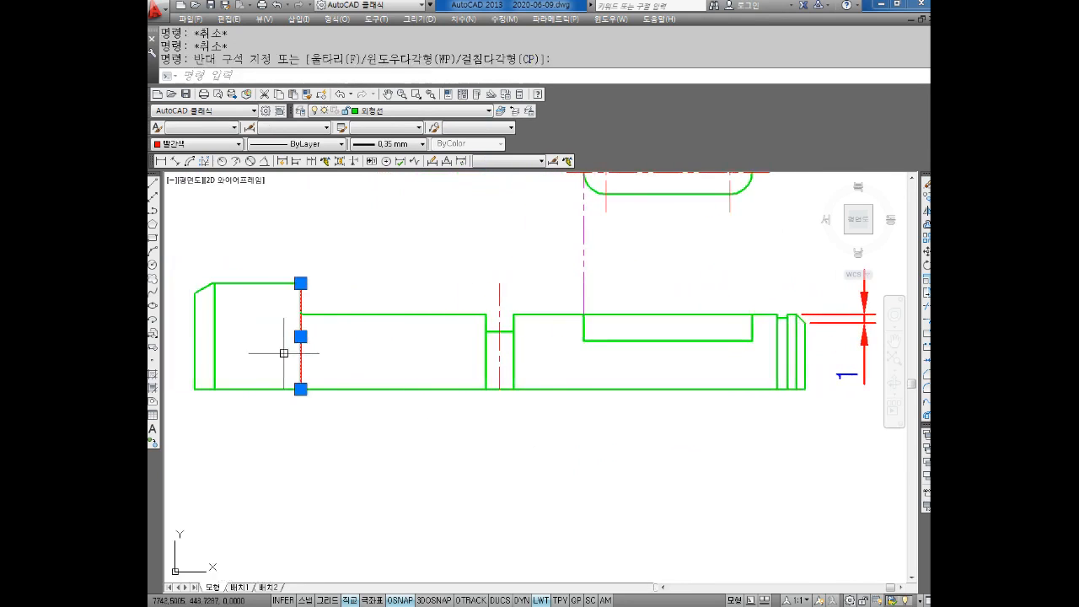
{"action": "left_click", "coordinate": [187, 140]}
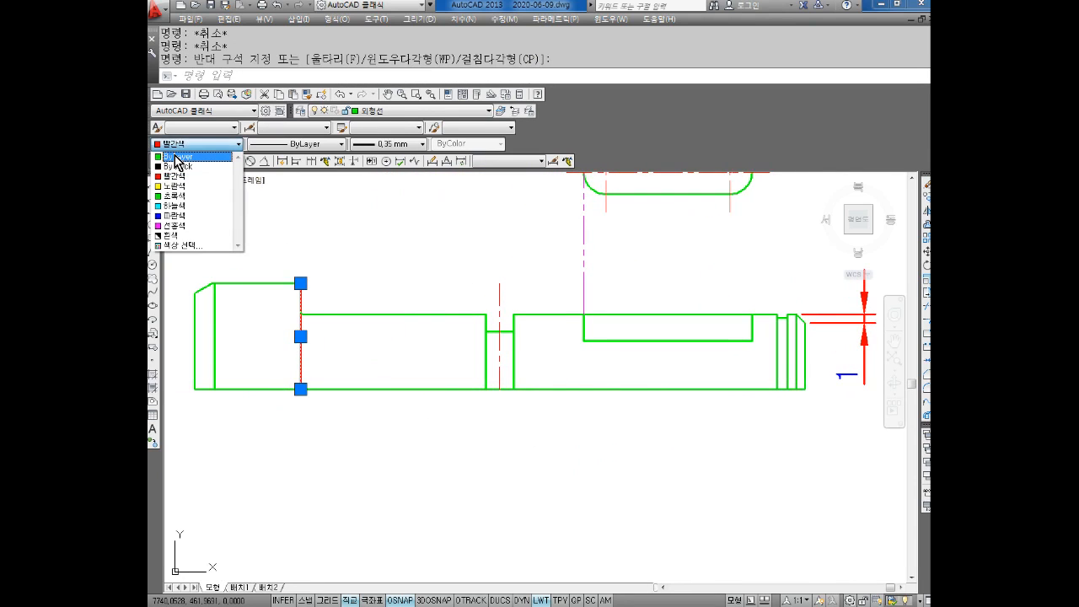
{"action": "left_click", "coordinate": [176, 157]}
{"action": "key", "text": "Escape"}
Move the shaft's long bottom line to the 중심선 (centre line) layer
{"action": "left_click", "coordinate": [399, 374]}
{"action": "left_click", "coordinate": [387, 428]}
{"action": "left_click", "coordinate": [387, 428]}
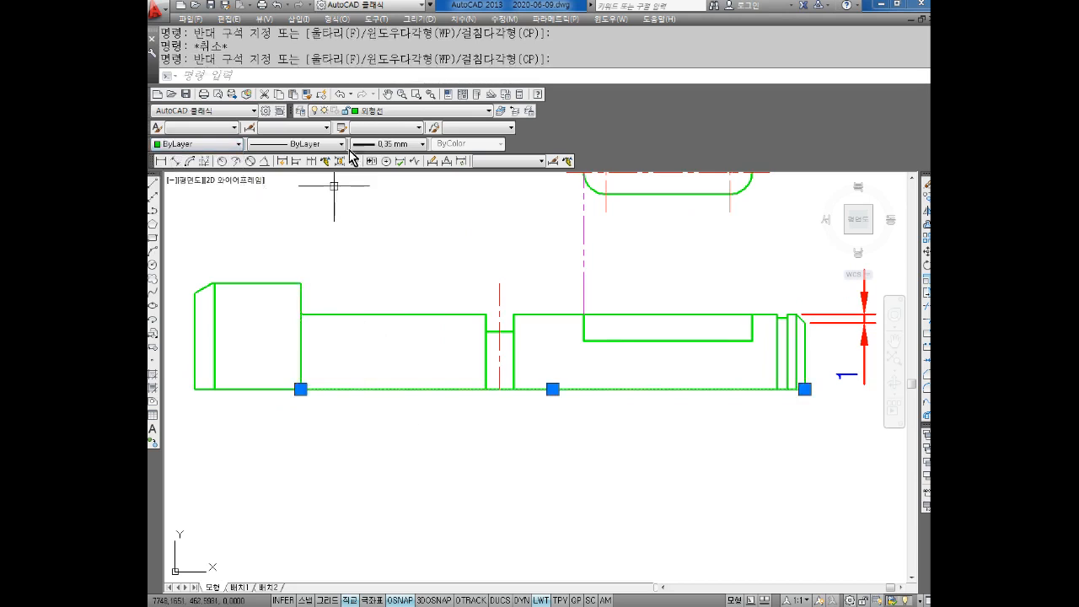
{"action": "left_click", "coordinate": [368, 116]}
{"action": "left_click", "coordinate": [388, 183]}
{"action": "key", "text": "Escape"}
{"action": "key", "text": "Escape"}
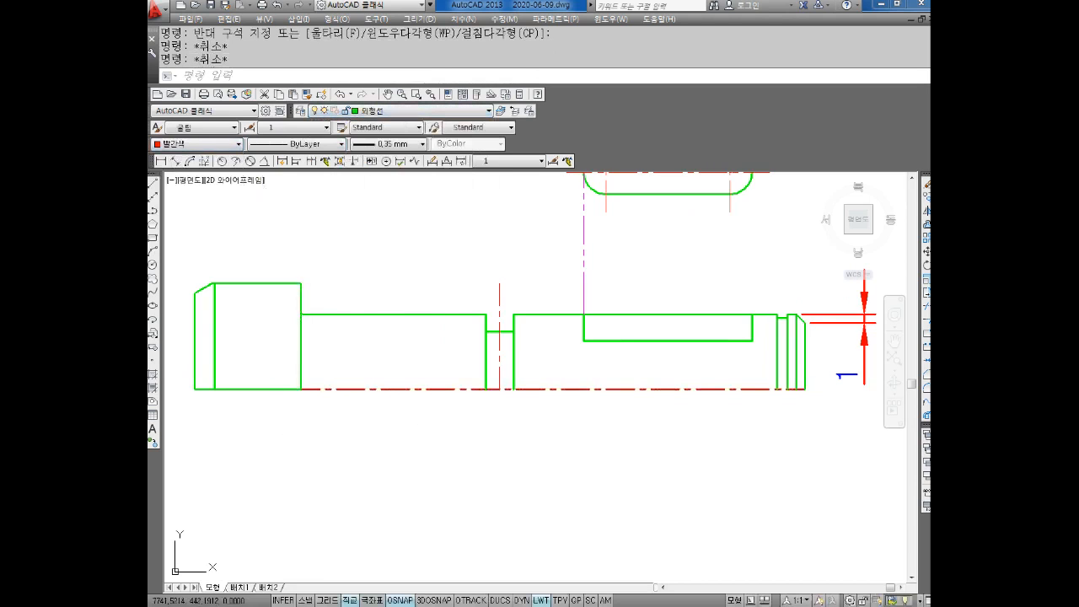
Delete the green bottom line beneath the pin's head
{"action": "left_click", "coordinate": [247, 389]}
{"action": "left_click", "coordinate": [255, 416]}
{"action": "left_click", "coordinate": [342, 405]}
{"action": "key", "text": "Delete"}
Stretch the centre line's left end from the shoulder to the outer face of the pin's head
{"action": "left_click", "coordinate": [336, 394]}
{"action": "key", "text": "Escape"}
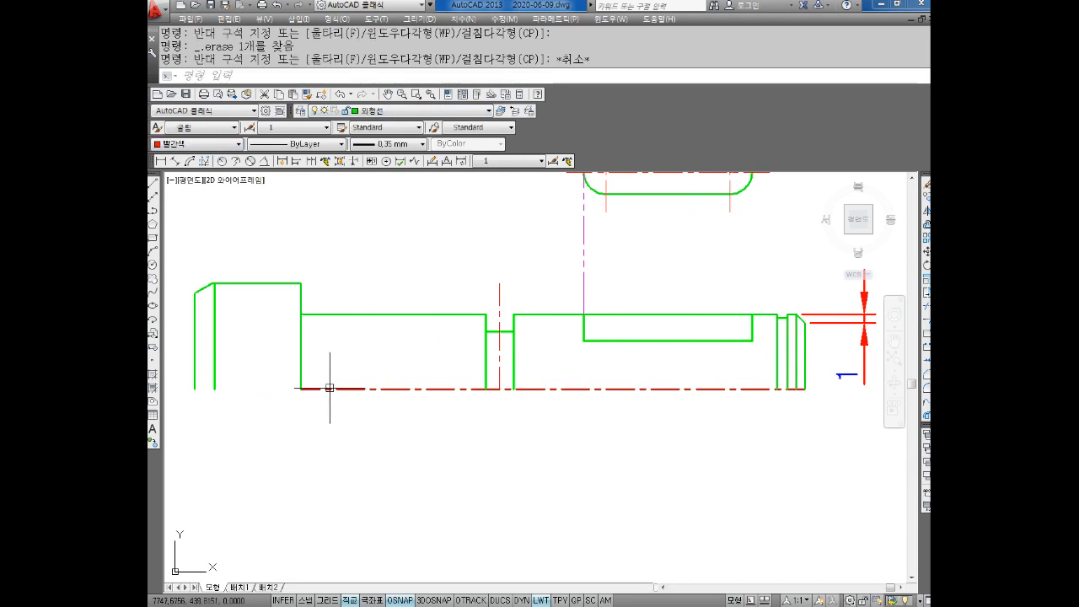
{"action": "left_click", "coordinate": [301, 389]}
{"action": "left_click", "coordinate": [301, 389]}
{"action": "key", "text": "Escape"}
{"action": "key", "text": "Escape"}
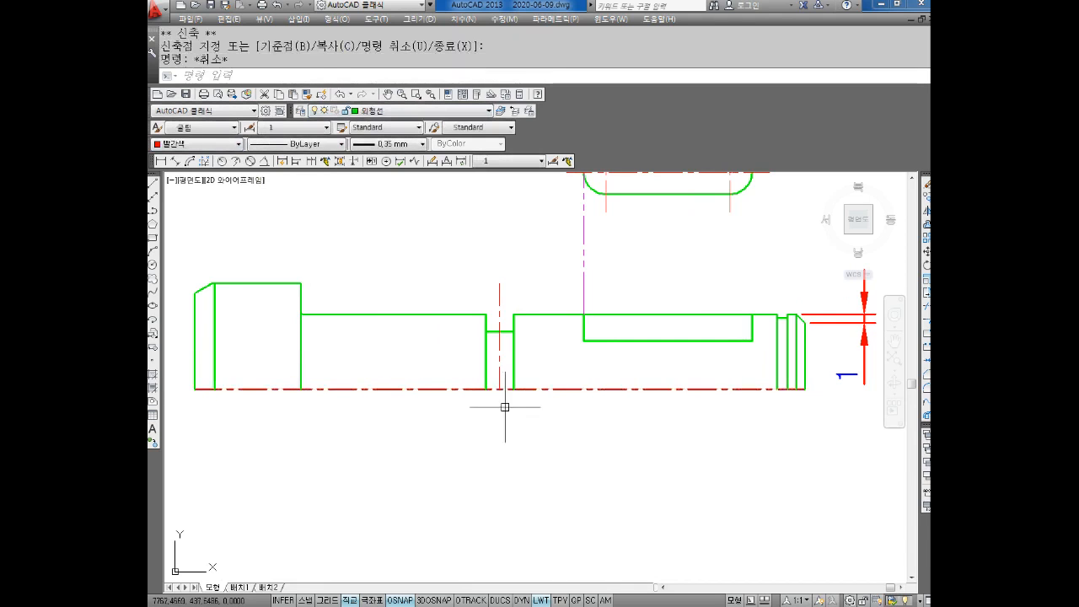
Lengthen the centre line by 2 beyond the pin's right end, keeping it horizontal
{"action": "middle_click_drag", "start_coordinate": [762, 412], "coordinate": [613, 420]}
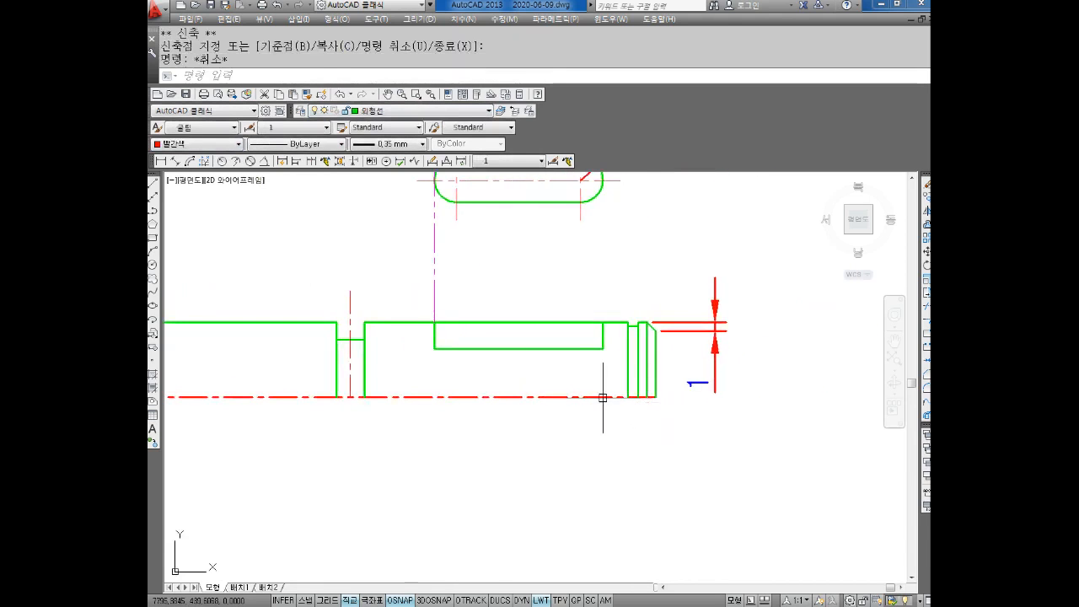
{"action": "left_click", "coordinate": [603, 397]}
{"action": "left_click", "coordinate": [655, 397]}
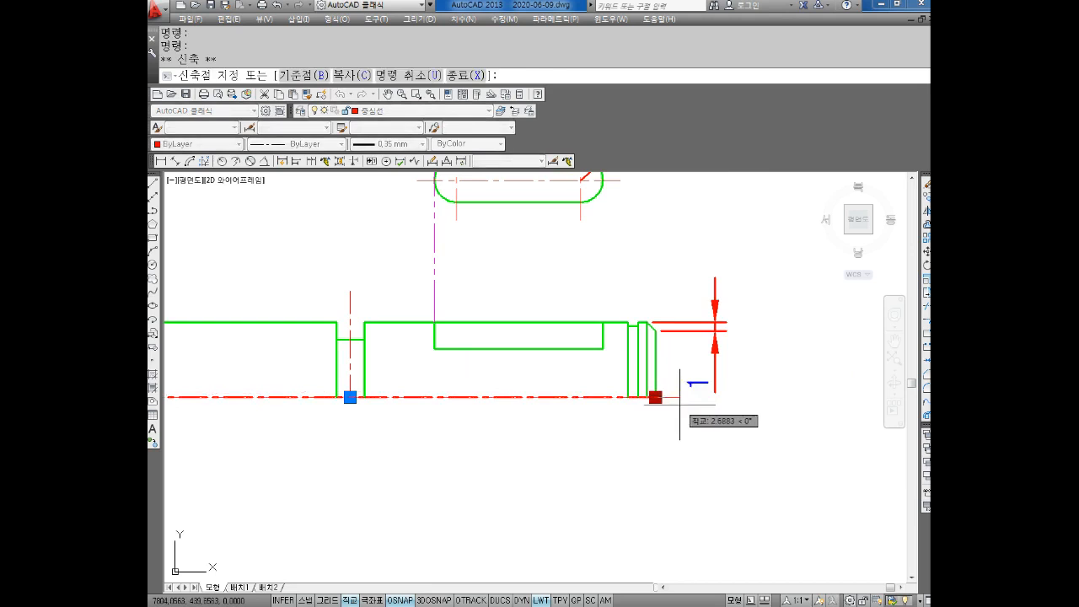
{"action": "key", "text": "F8"}
{"action": "key", "text": "F8"}
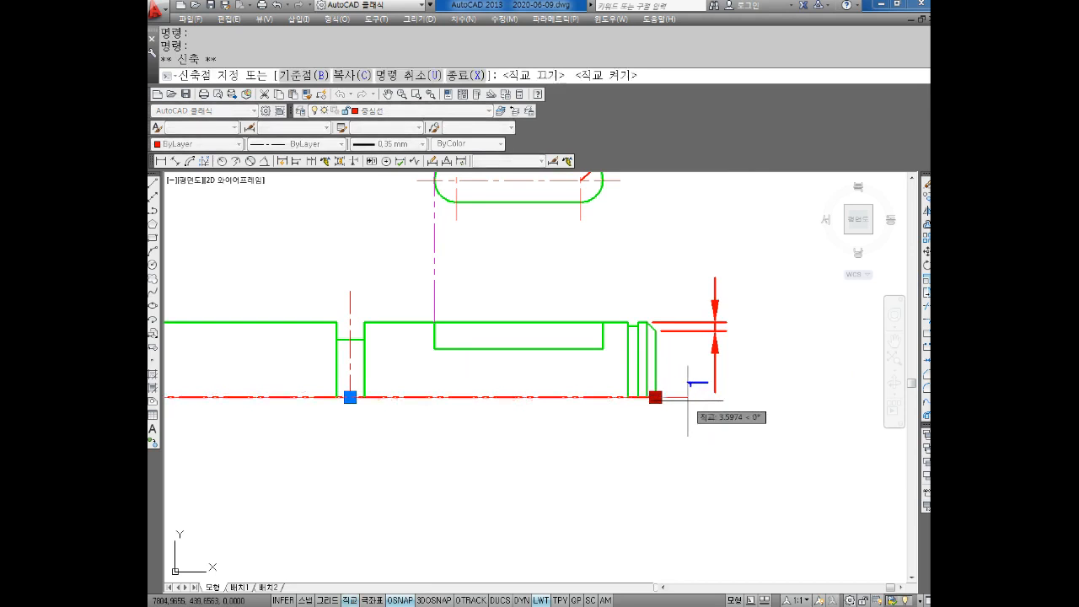
{"action": "type", "text": "2"}
{"action": "key", "text": "Return"}
{"action": "key", "text": "Escape"}
Lengthen the centre line by 2 beyond the outer face of the pin's head
{"action": "scroll", "coordinate": [674, 400], "scroll_direction": "down", "scroll_amount": 3}
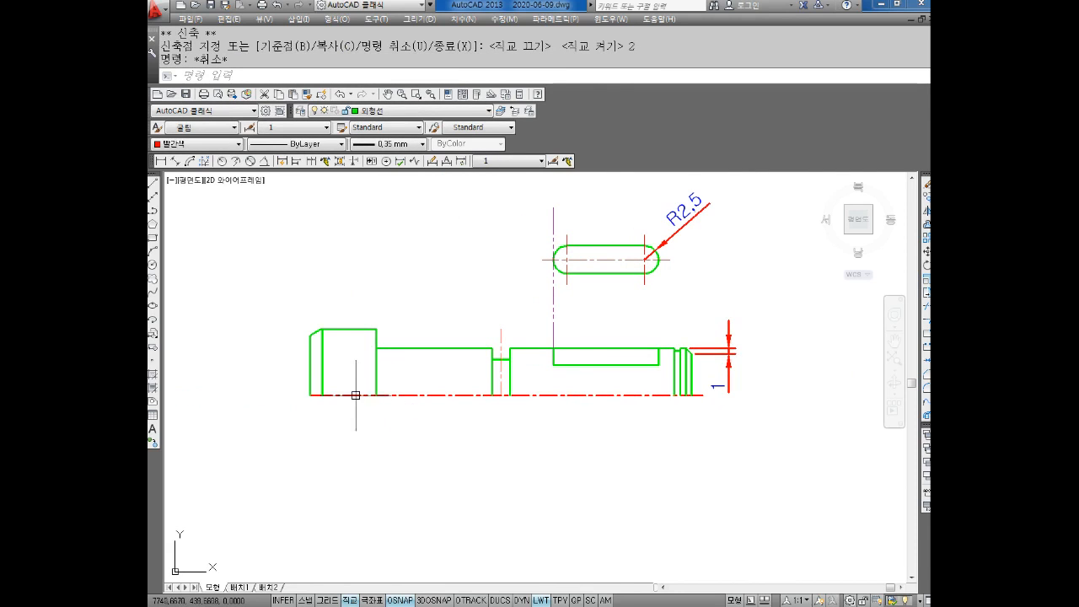
{"action": "left_click", "coordinate": [357, 397]}
{"action": "left_click", "coordinate": [311, 394]}
{"action": "type", "text": "2"}
{"action": "key", "text": "Return"}
{"action": "key", "text": "Escape"}
{"action": "key", "text": "Escape"}
Delete the chamfer height dimension beside the pin's right end
{"action": "scroll", "coordinate": [726, 371], "scroll_direction": "up", "scroll_amount": 3}
{"action": "middle_click_drag", "start_coordinate": [717, 412], "coordinate": [698, 410]}
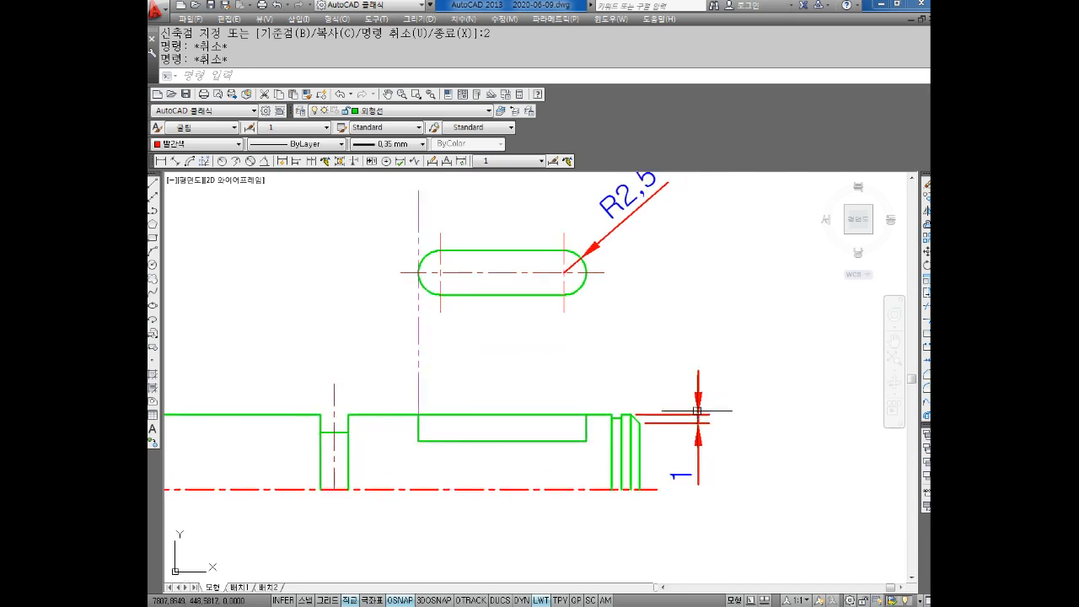
{"action": "scroll", "coordinate": [698, 411], "scroll_direction": "down", "scroll_amount": 2}
{"action": "left_click", "coordinate": [703, 376]}
{"action": "left_click", "coordinate": [657, 415]}
{"action": "key", "text": "Delete"}
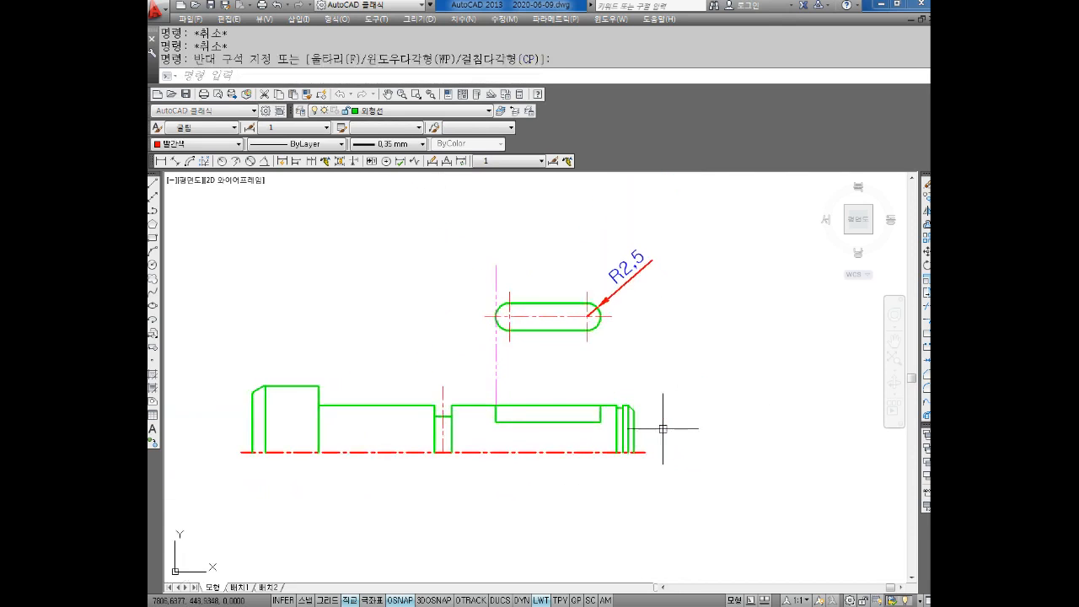
{"action": "middle_click_drag", "start_coordinate": [605, 414], "coordinate": [619, 392]}
{"action": "key", "text": "Escape"}
{"action": "key", "text": "Escape"}
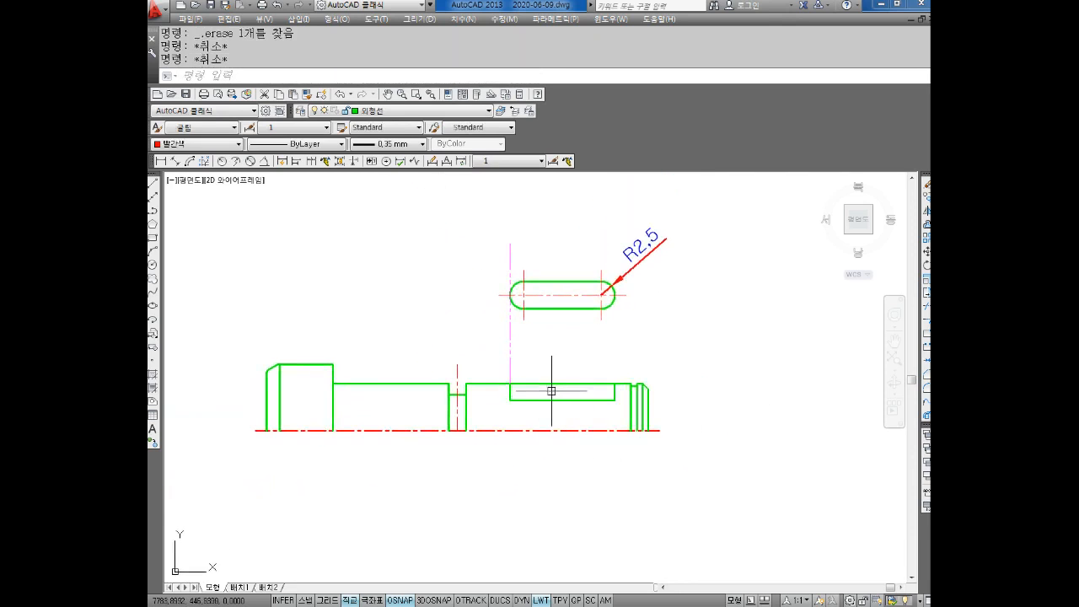
Mirror the pin's half-profile about the horizontal centre line, keeping the source objects
{"action": "type", "text": "mi"}
{"action": "key", "text": "Return"}
{"action": "left_click", "coordinate": [693, 358]}
{"action": "left_click", "coordinate": [255, 462]}
{"action": "key", "text": "Return"}
{"action": "left_click", "coordinate": [259, 432]}
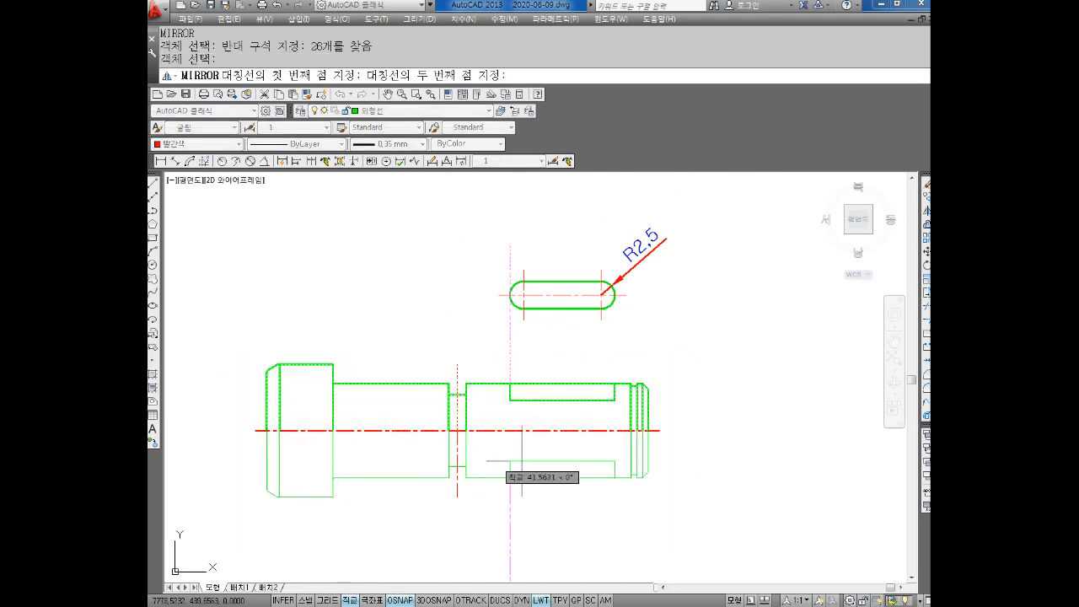
{"action": "left_click", "coordinate": [649, 431]}
{"action": "key", "text": "Return"}
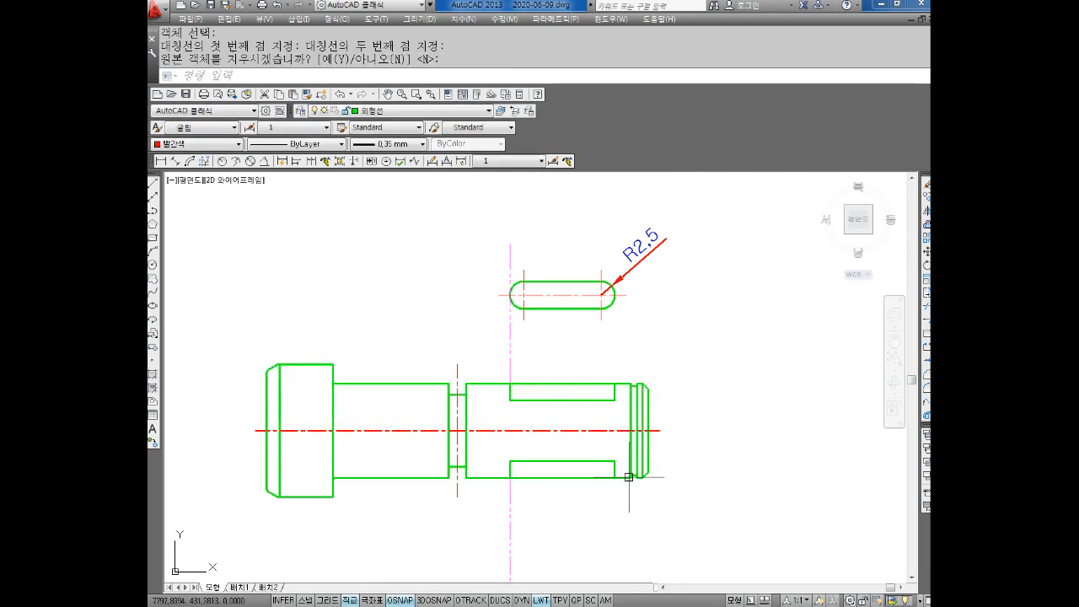
Erase the mirrored recess outline in the pin's lower half and the mirrored projection line below the pin
{"action": "middle_click_drag", "start_coordinate": [631, 478], "coordinate": [627, 459]}
{"action": "key", "text": "Escape"}
{"action": "left_click", "coordinate": [621, 430]}
{"action": "left_click", "coordinate": [460, 487]}
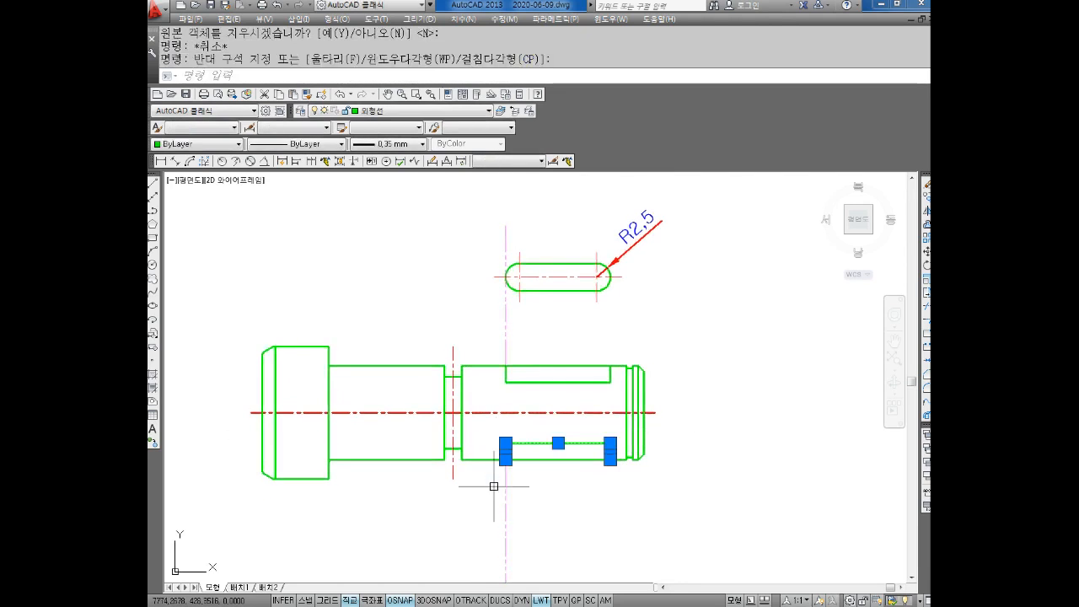
{"action": "key", "text": "Delete"}
{"action": "left_click", "coordinate": [478, 559]}
{"action": "key", "text": "Delete"}
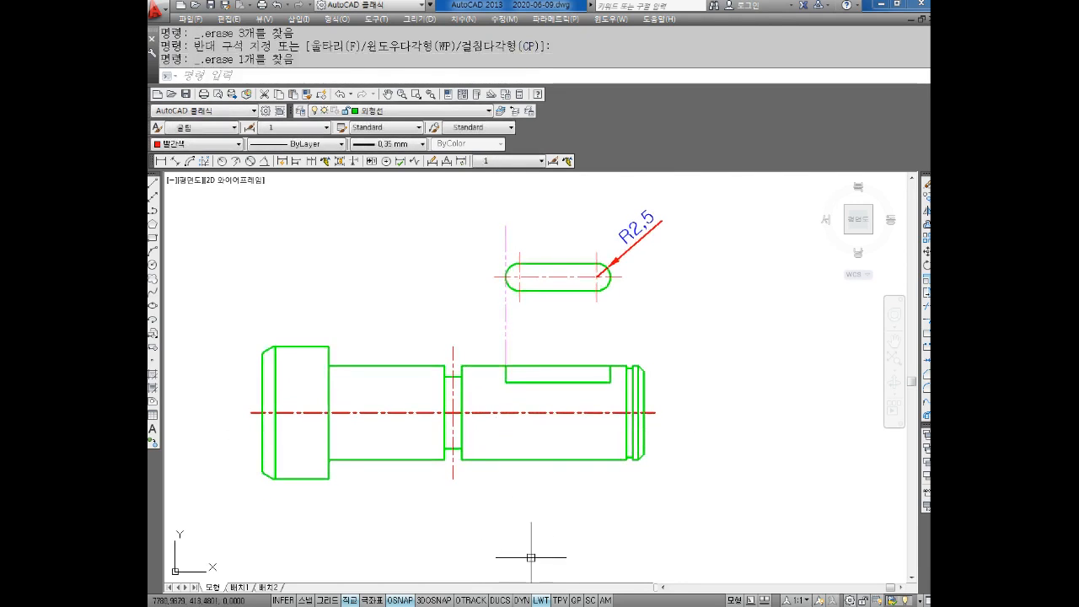
Set the lineweight of the pin's horizontal centre line to ByLayer
{"action": "left_click", "coordinate": [518, 412]}
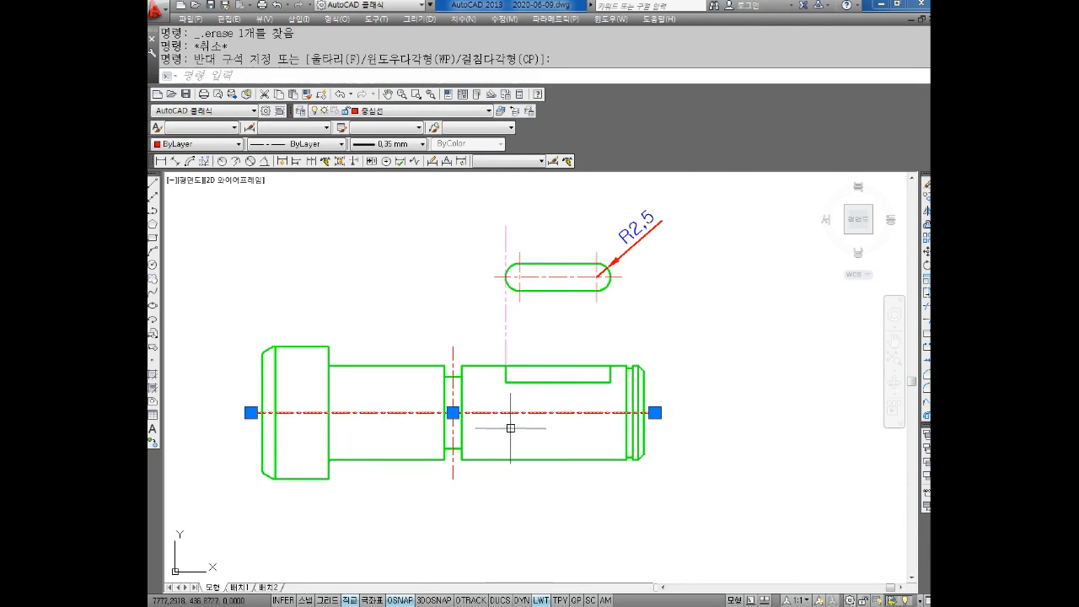
{"action": "left_click", "coordinate": [390, 145]}
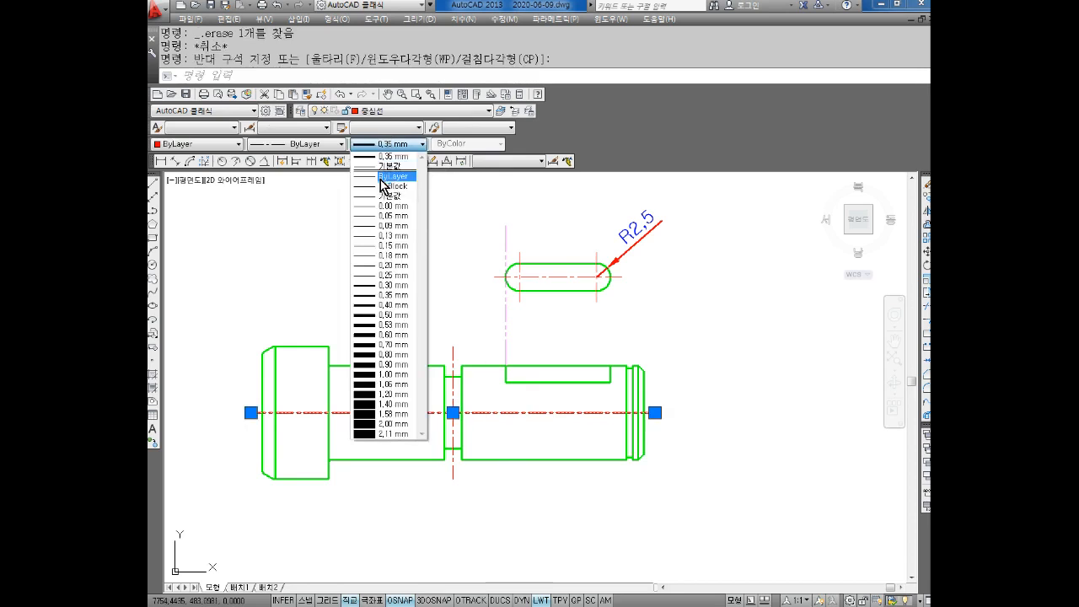
{"action": "left_click", "coordinate": [395, 176]}
{"action": "key", "text": "Escape"}
{"action": "key", "text": "Escape"}
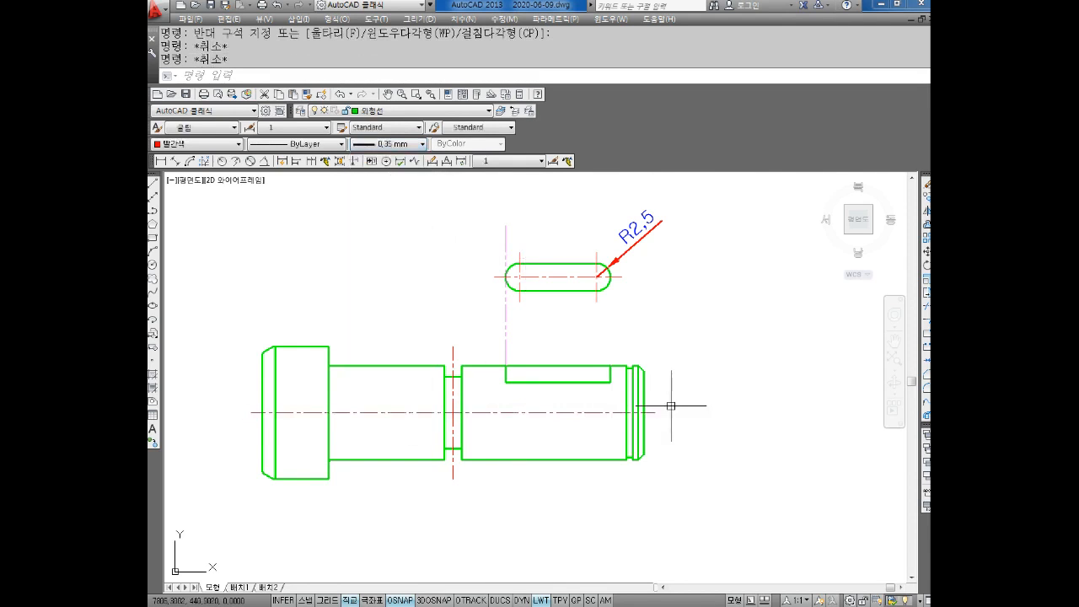
Delete the vertical projection line between the two views and the slot's radius dimension
{"action": "mouse_move", "coordinate": [612, 403]}
{"action": "middle_mouse_down"}
{"action": "mouse_move", "coordinate": [624, 388]}
{"action": "mouse_move", "coordinate": [598, 372]}
{"action": "middle_mouse_up"}
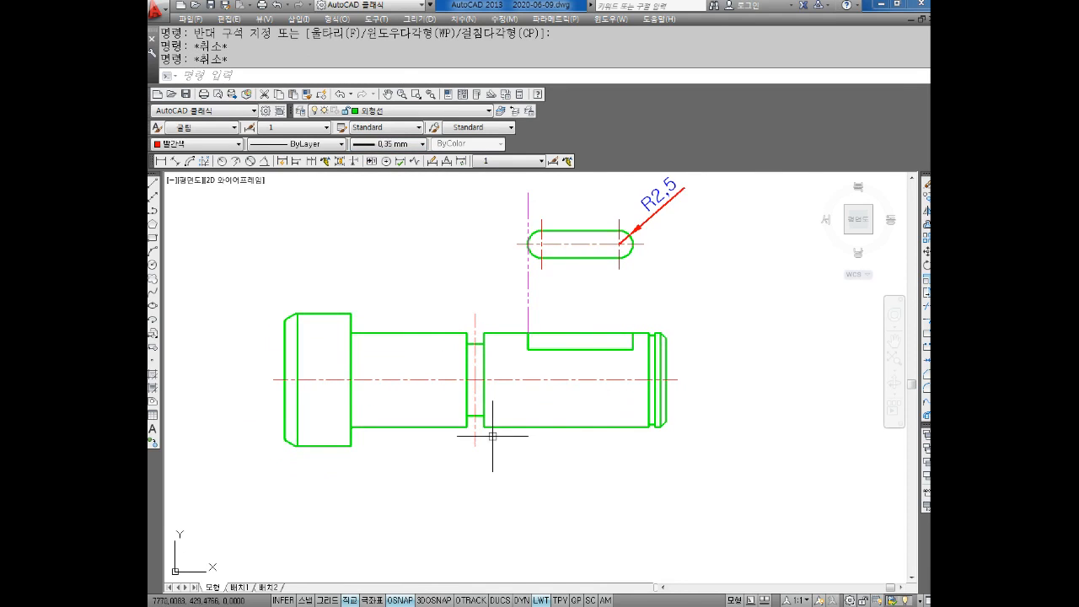
{"action": "scroll", "coordinate": [499, 423], "scroll_direction": "down", "scroll_amount": 4}
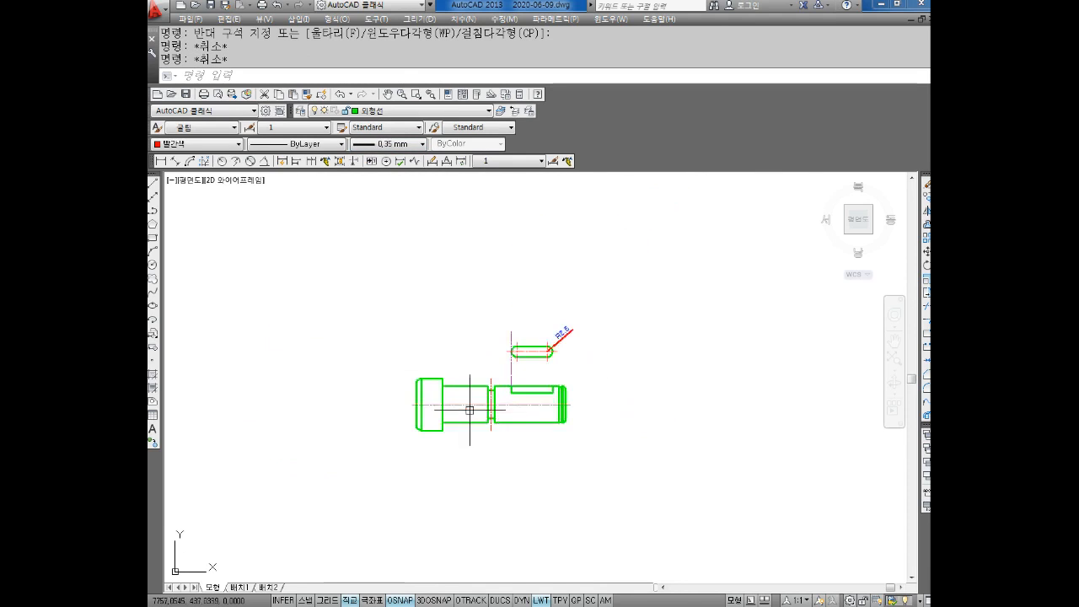
{"action": "scroll", "coordinate": [506, 425], "scroll_direction": "up", "scroll_amount": 4}
{"action": "middle_click_drag", "start_coordinate": [541, 402], "coordinate": [534, 418]}
{"action": "left_click", "coordinate": [570, 323]}
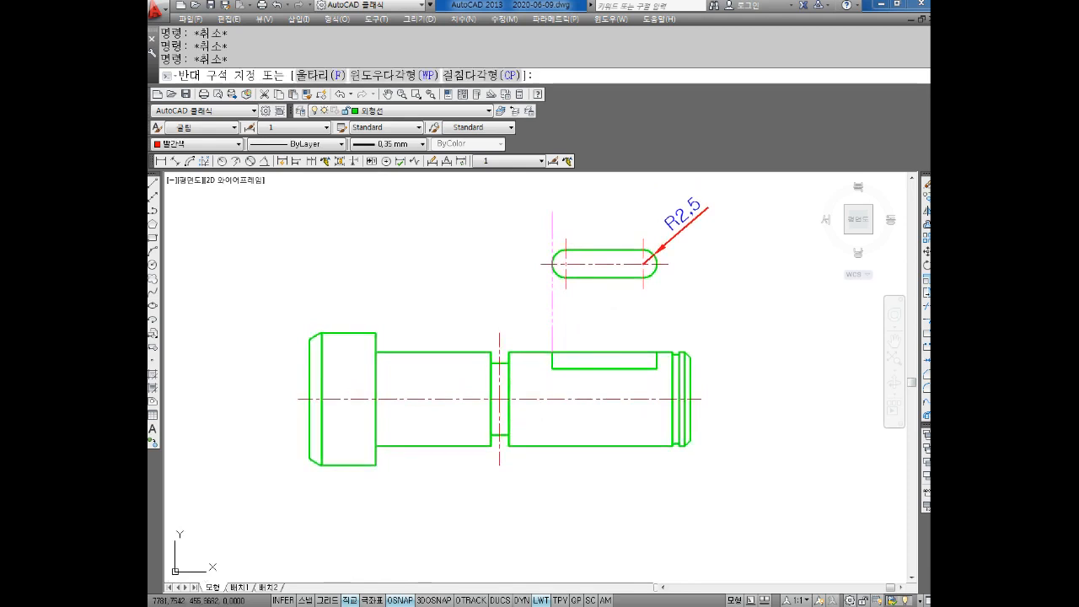
{"action": "left_click", "coordinate": [519, 314]}
{"action": "key", "text": "Delete"}
{"action": "middle_click_drag", "start_coordinate": [587, 324], "coordinate": [589, 343]}
{"action": "left_click", "coordinate": [680, 241]}
{"action": "key", "text": "Delete"}
Draw a freehand spline break line around the recess, starting and ending above the pin's upper edge, with Ortho off
{"action": "middle_click_drag", "start_coordinate": [681, 332], "coordinate": [677, 320]}
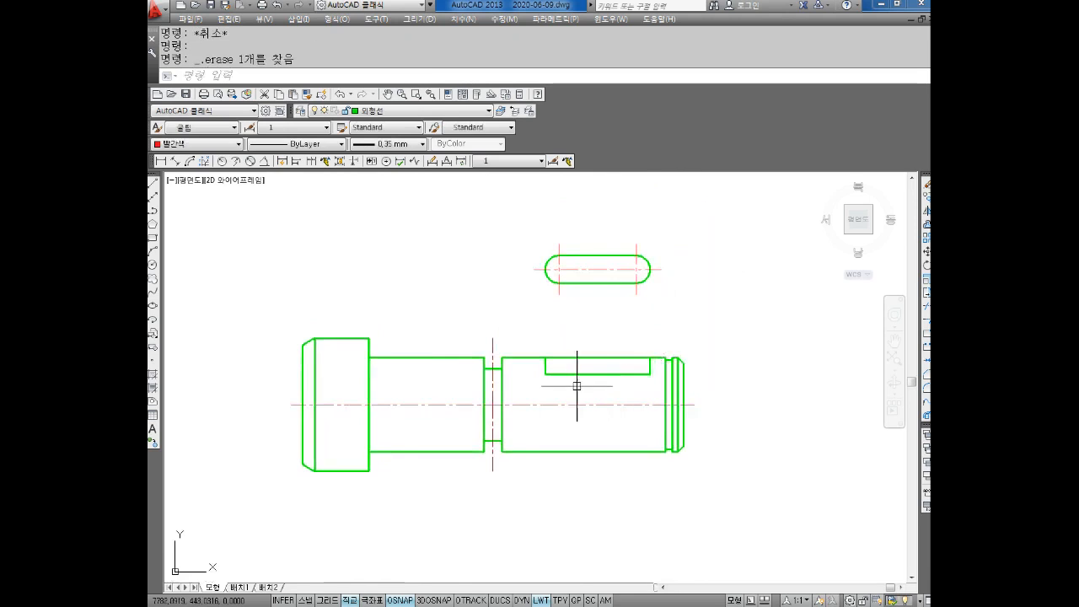
{"action": "middle_click_drag", "start_coordinate": [558, 385], "coordinate": [585, 380]}
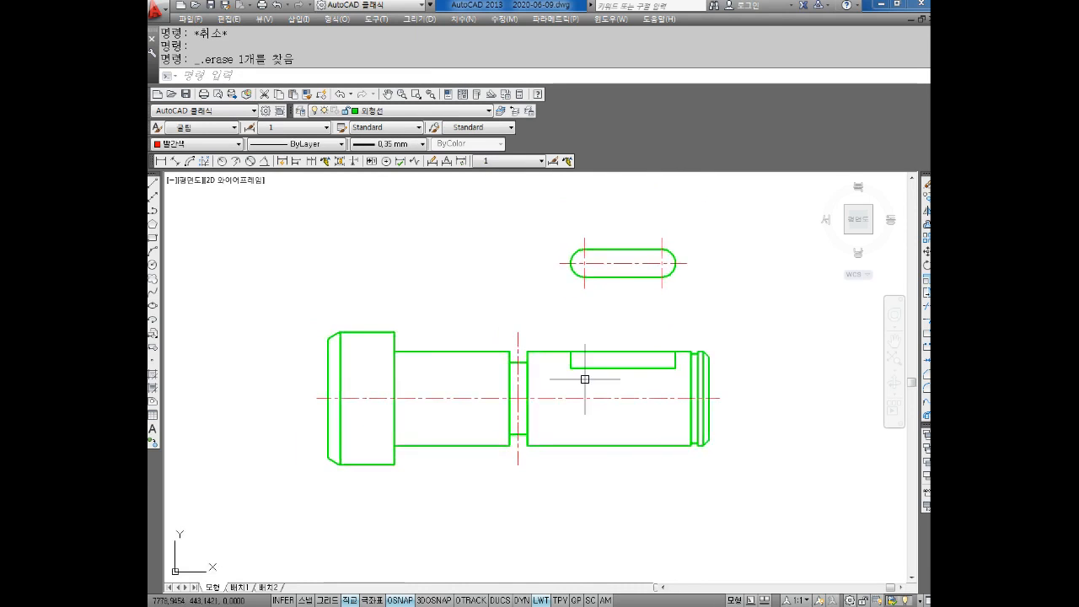
{"action": "scroll", "coordinate": [687, 309], "scroll_direction": "up", "scroll_amount": 4}
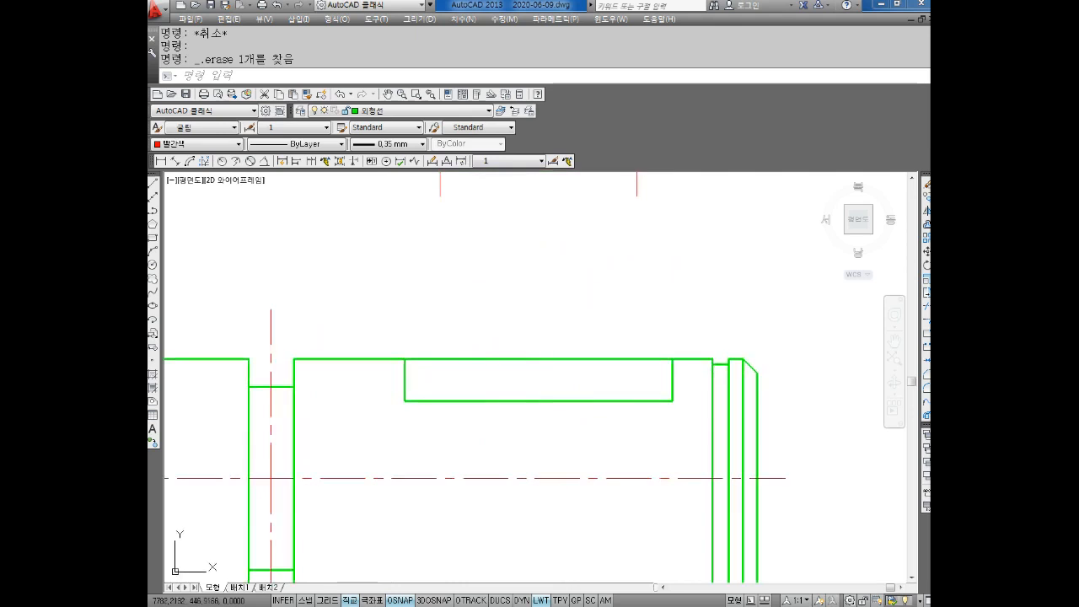
{"action": "key", "text": "Escape"}
{"action": "key", "text": "Escape"}
{"action": "type", "text": "spl"}
{"action": "key", "text": "Return"}
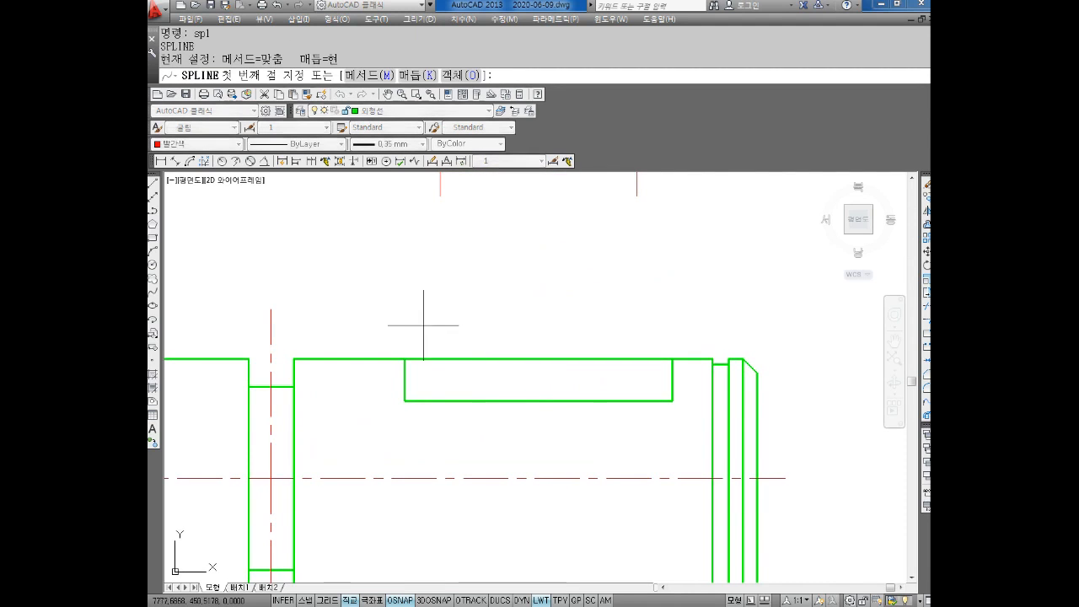
{"action": "left_click", "coordinate": [351, 335]}
{"action": "key", "text": "F8"}
{"action": "left_click", "coordinate": [364, 411]}
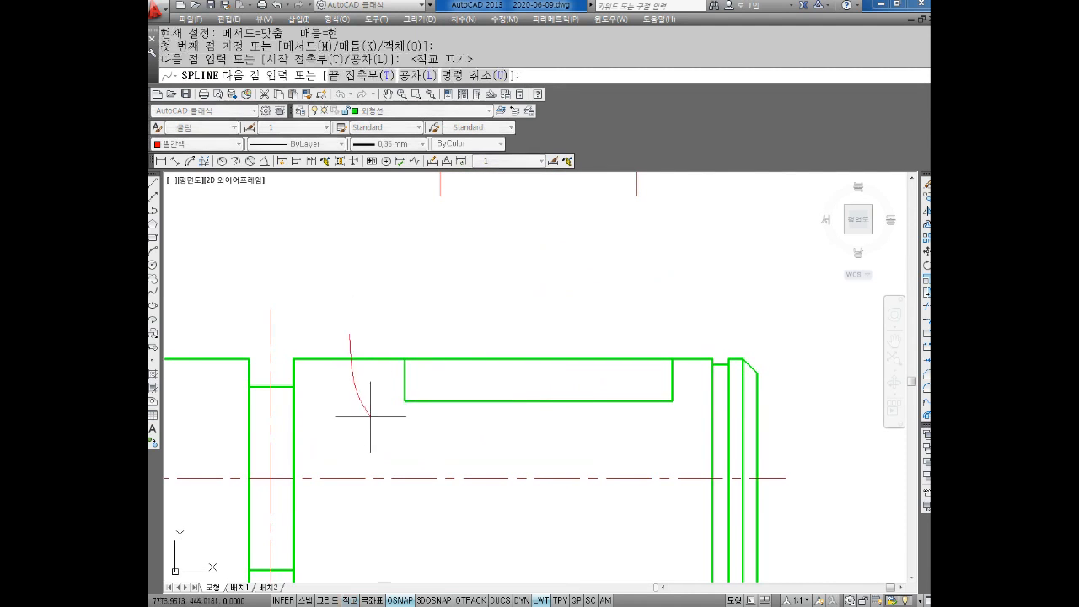
{"action": "left_click", "coordinate": [442, 446]}
{"action": "left_click", "coordinate": [594, 442]}
{"action": "left_click", "coordinate": [702, 399]}
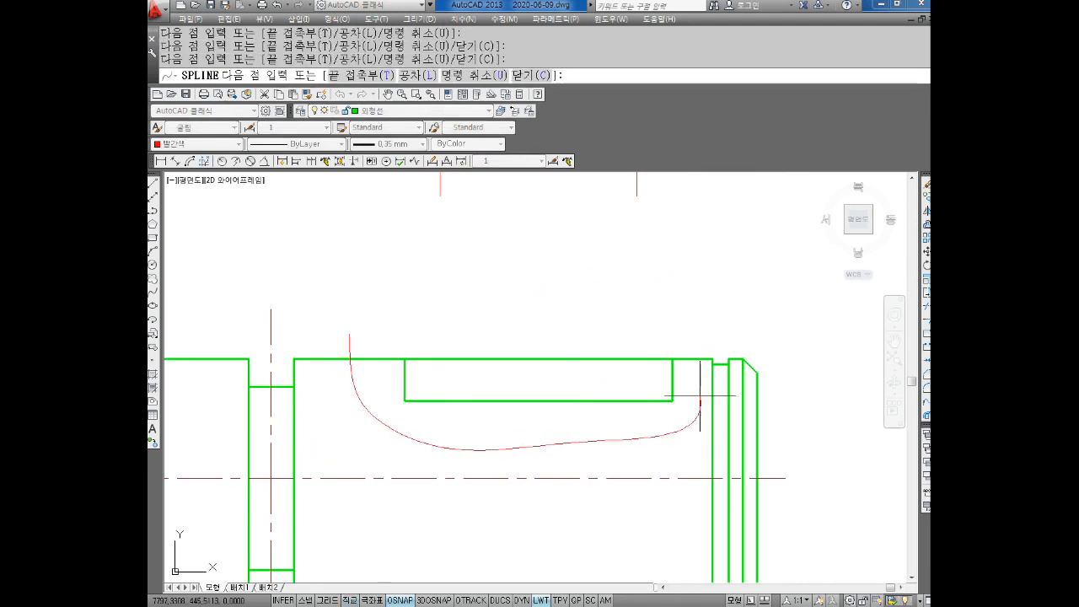
{"action": "left_click", "coordinate": [697, 327]}
{"action": "key", "text": "Return"}
{"action": "key", "text": "Return"}
{"action": "key", "text": "Return"}
{"action": "key", "text": "Escape"}
{"action": "key", "text": "Escape"}
Trim both spline ends that project above the pin's upper edge
{"action": "type", "text": "tr"}
{"action": "key", "text": "Return"}
{"action": "key", "text": "Return"}
{"action": "left_click", "coordinate": [368, 351]}
{"action": "left_click", "coordinate": [329, 316]}
{"action": "left_click", "coordinate": [697, 329]}
{"action": "key", "text": "Escape"}
{"action": "key", "text": "Escape"}
Hatch the area between the spline and the recess with pattern ANSI31 at scale 0.5
{"action": "middle_click_drag", "start_coordinate": [593, 372], "coordinate": [598, 366]}
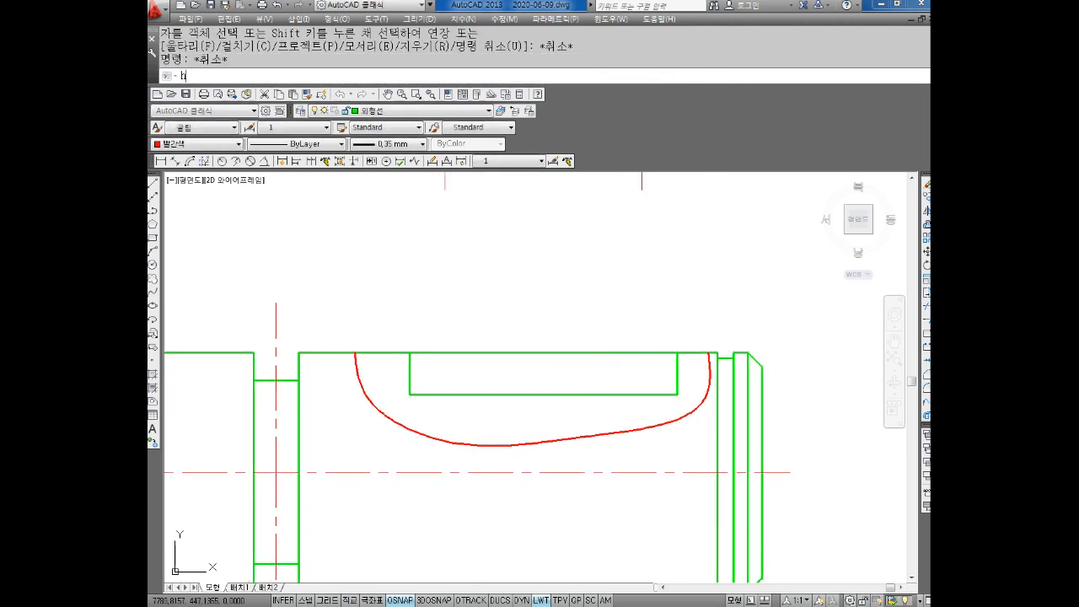
{"action": "key", "text": "Return"}
{"action": "left_click", "coordinate": [493, 163]}
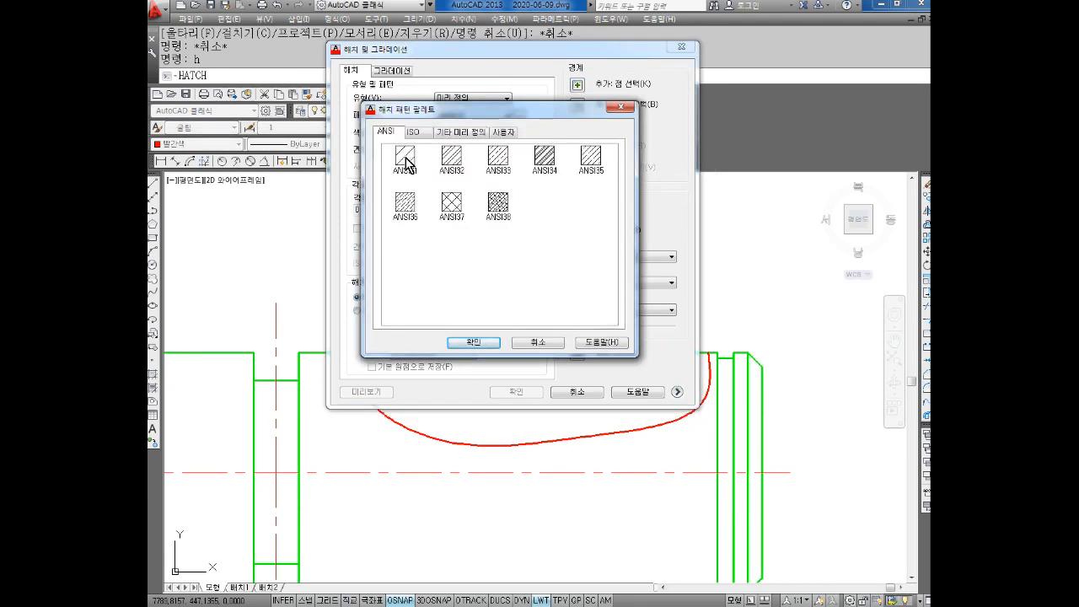
{"action": "left_click", "coordinate": [475, 342]}
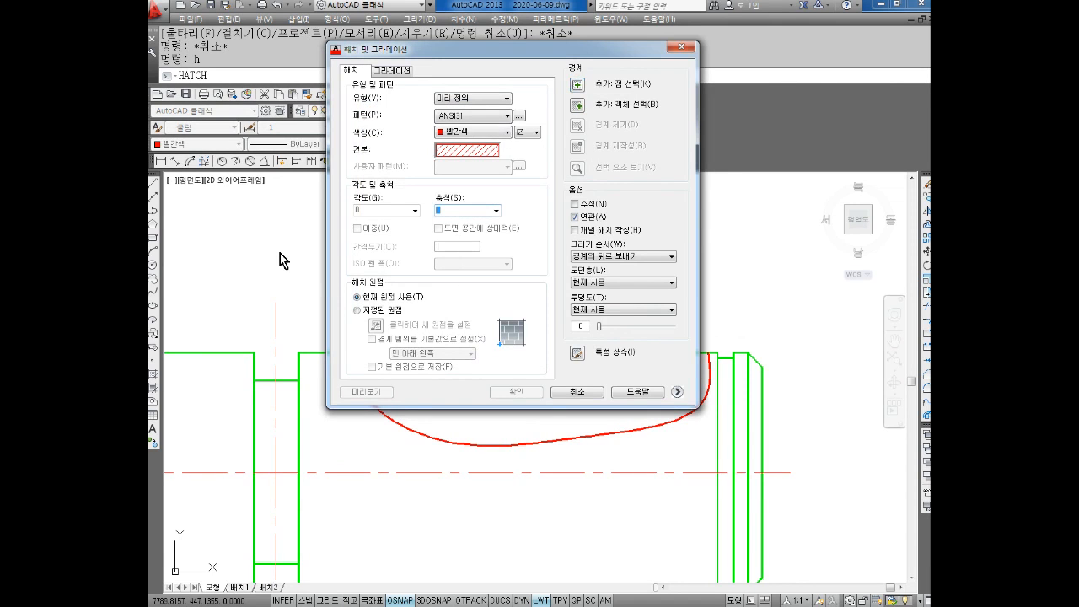
{"action": "key", "text": "Escape"}
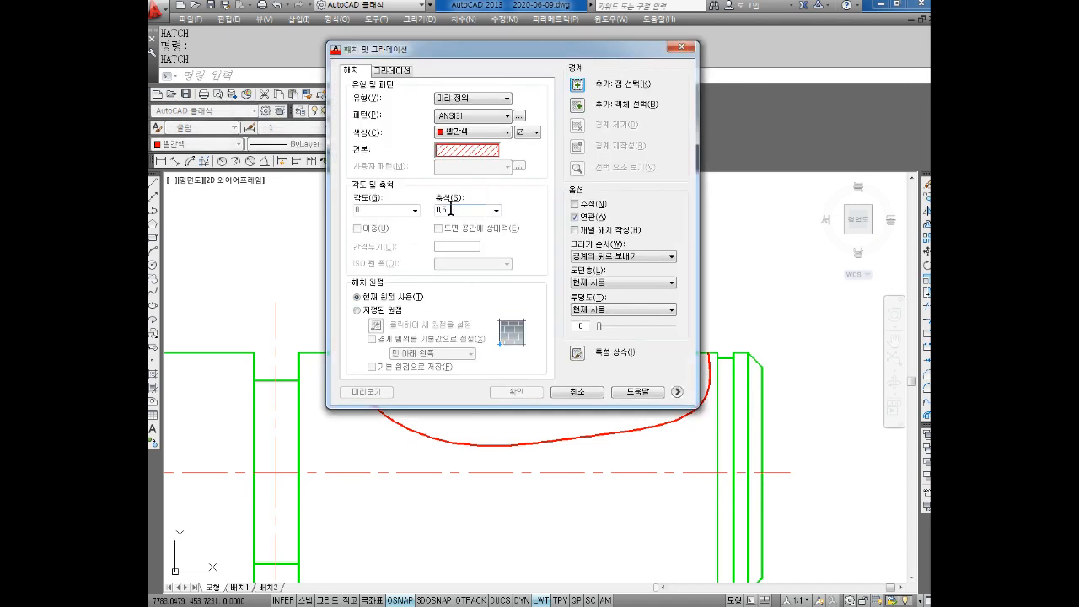
{"action": "left_click", "coordinate": [579, 84]}
{"action": "left_click", "coordinate": [486, 411]}
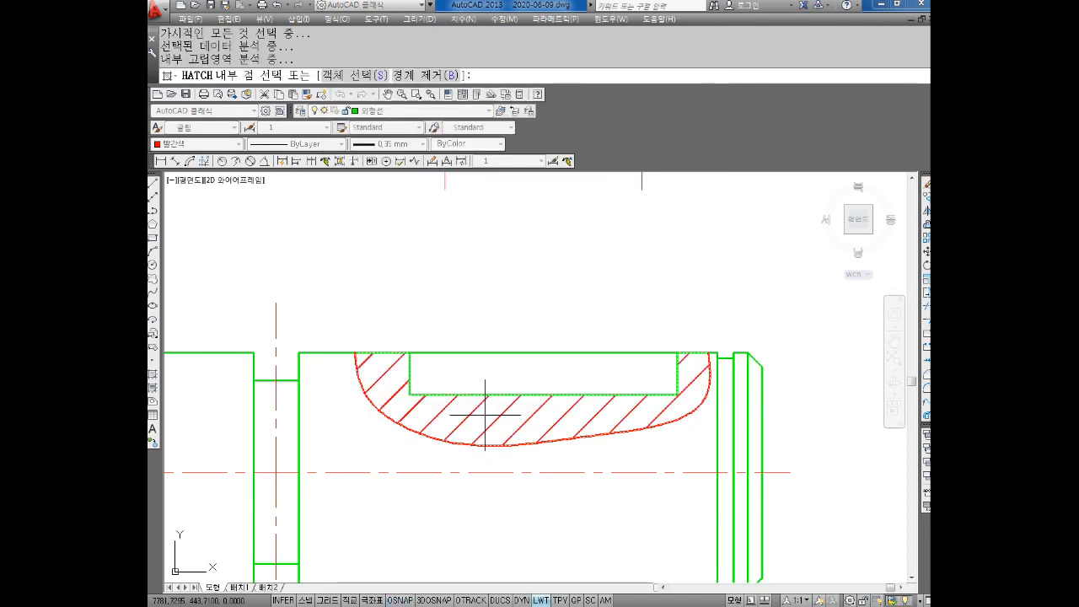
{"action": "key", "text": "Return"}
{"action": "left_click", "coordinate": [517, 392]}
{"action": "key", "text": "Escape"}
{"action": "key", "text": "Escape"}
Set the lineweight of the hatch and the spline break line to Default (기본값)
{"action": "left_click", "coordinate": [363, 433]}
{"action": "left_click", "coordinate": [394, 412]}
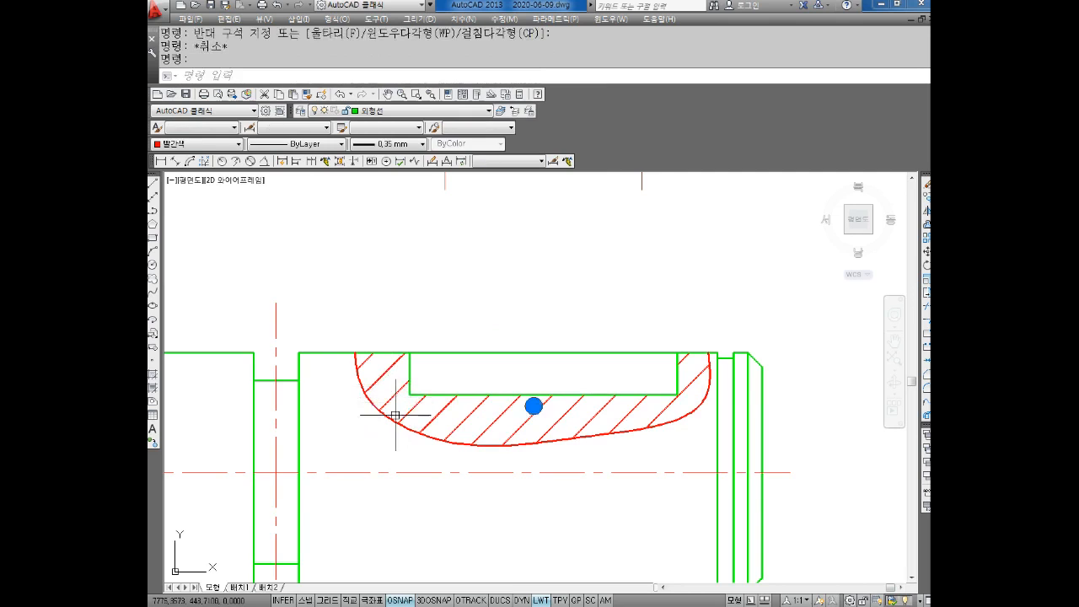
{"action": "left_click", "coordinate": [396, 419]}
{"action": "left_click", "coordinate": [380, 145]}
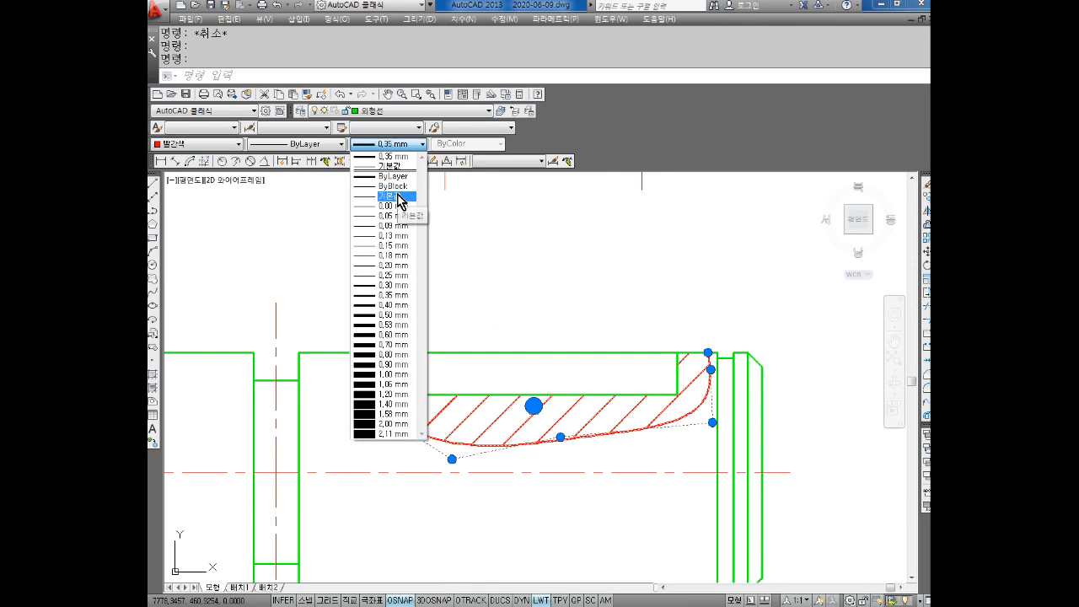
{"action": "left_click", "coordinate": [398, 197]}
{"action": "key", "text": "Escape"}
{"action": "key", "text": "Escape"}
{"action": "middle_click_drag", "start_coordinate": [671, 382], "coordinate": [684, 321]}
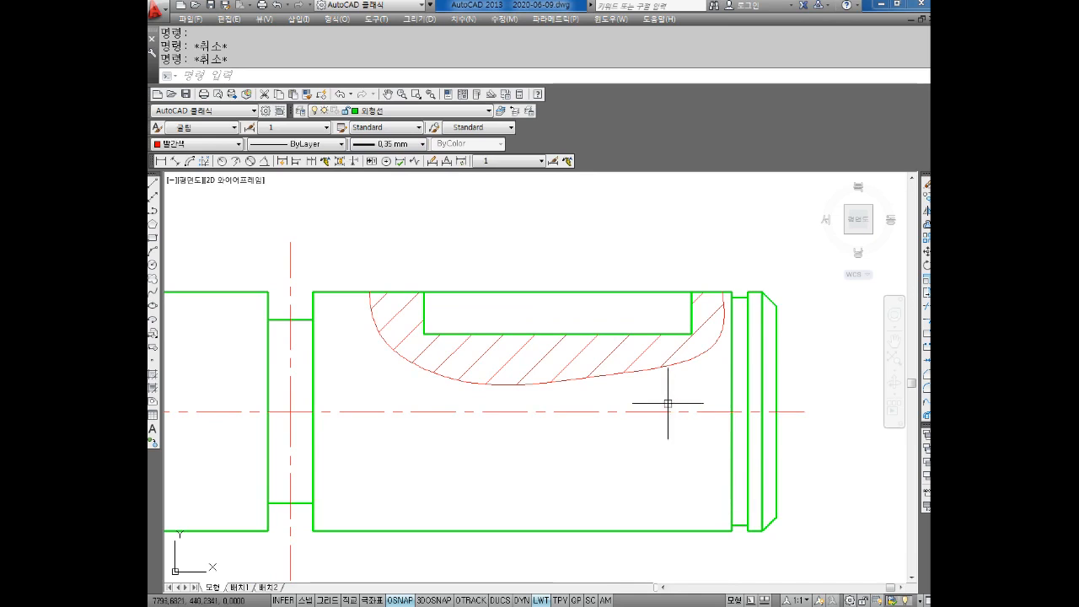
{"action": "middle_click_drag", "start_coordinate": [668, 404], "coordinate": [597, 413]}
{"action": "scroll", "coordinate": [493, 372], "scroll_direction": "down", "scroll_amount": 3}
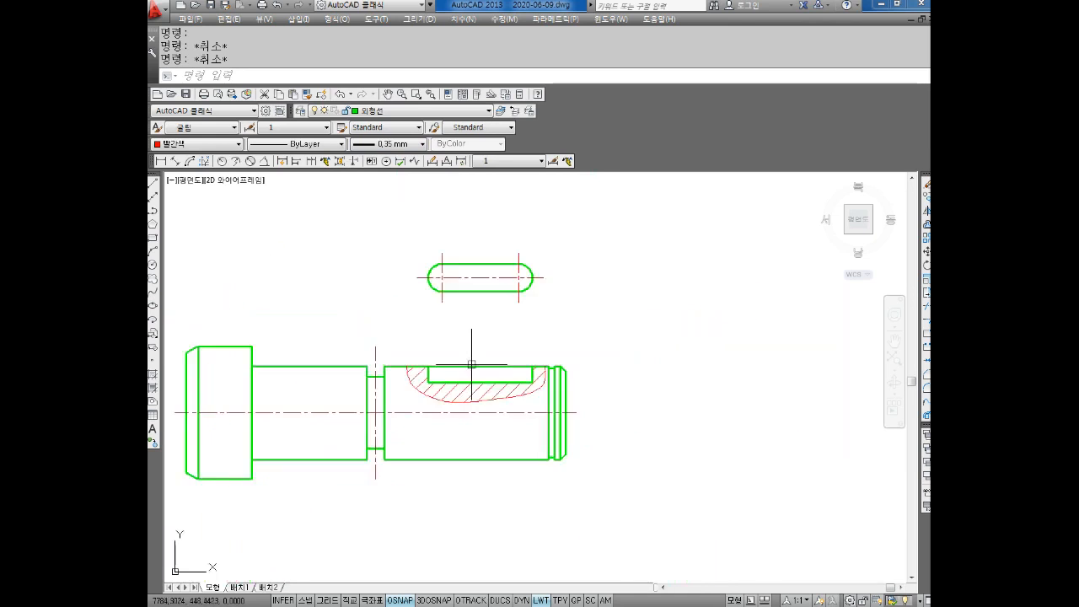
{"action": "scroll", "coordinate": [465, 362], "scroll_direction": "up", "scroll_amount": 1}
{"action": "type", "text": "l"}
{"action": "key", "text": "Return"}
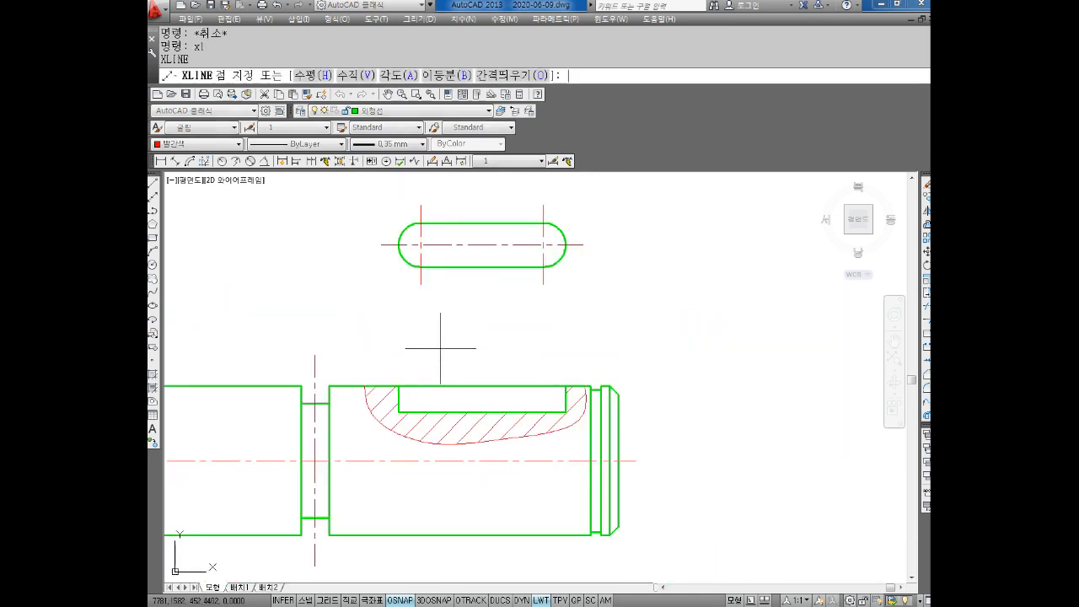
{"action": "type", "text": "v"}
{"action": "key", "text": "Return"}
{"action": "key", "text": "Escape"}
{"action": "key", "text": "Escape"}
{"action": "key", "text": "Escape"}
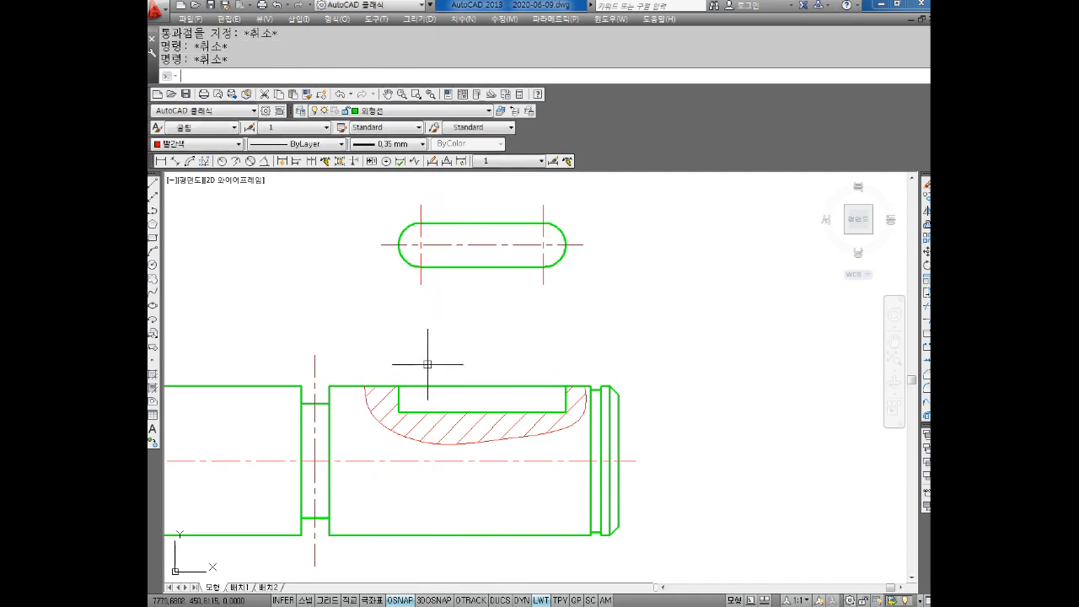
Draw vertical lines from the lower ends of the slot's two arc centre lines down to the recess floor
{"action": "type", "text": "l"}
{"action": "key", "text": "Return"}
{"action": "left_click", "coordinate": [420, 283]}
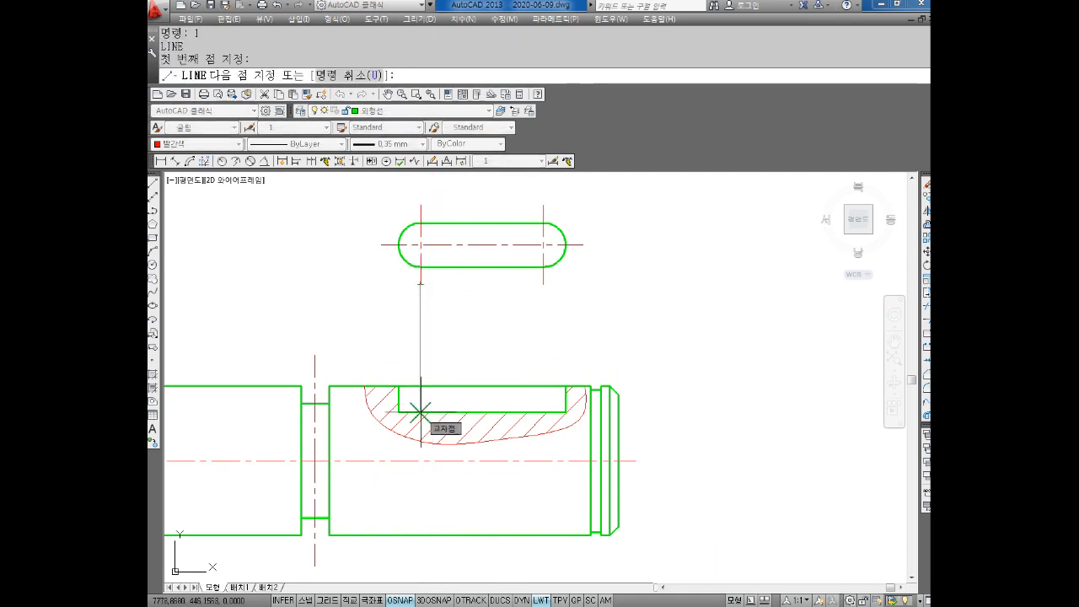
{"action": "left_click", "coordinate": [421, 413]}
{"action": "key", "text": "Escape"}
{"action": "key", "text": "Return"}
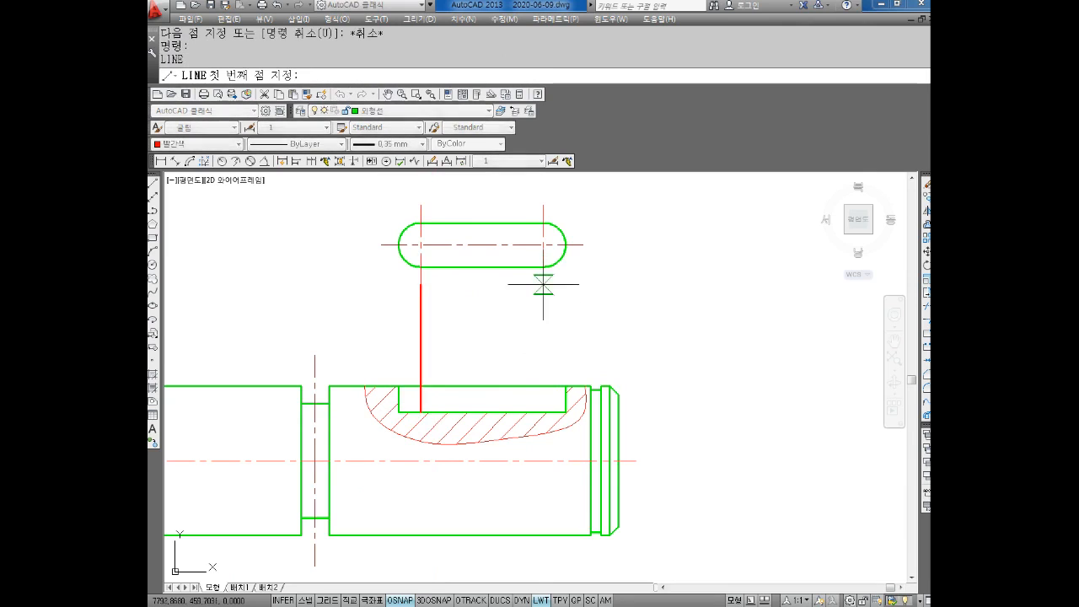
{"action": "left_click", "coordinate": [543, 285]}
{"action": "left_click", "coordinate": [543, 413]}
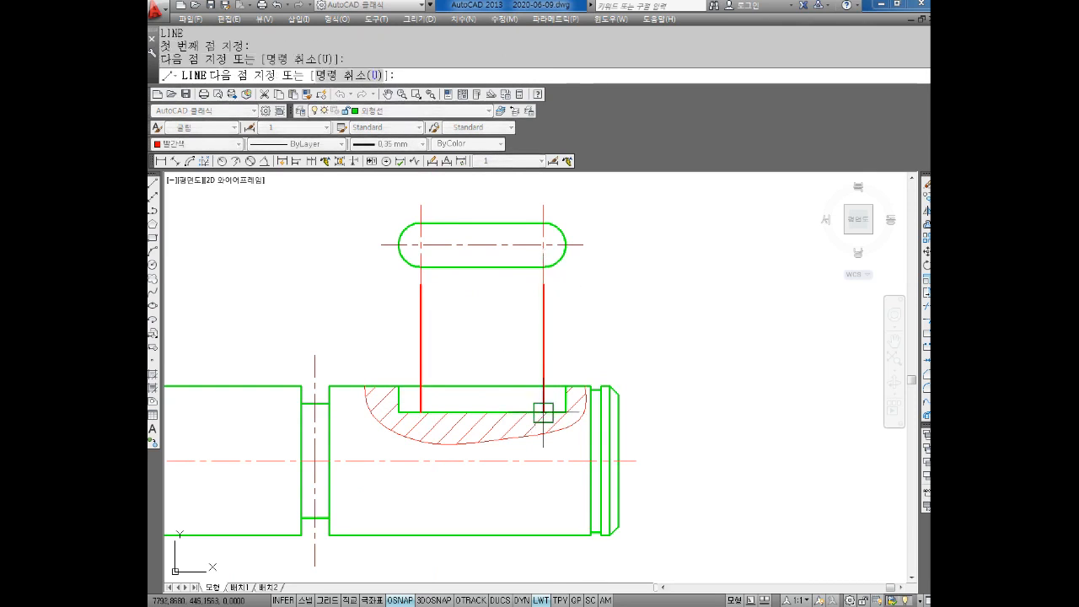
{"action": "key", "text": "Escape"}
Trim the parts of the two vertical lines that lie above the pin's upper edge
{"action": "type", "text": "tr"}
{"action": "key", "text": "Return"}
{"action": "key", "text": "Return"}
{"action": "left_click", "coordinate": [579, 323]}
{"action": "left_click", "coordinate": [381, 323]}
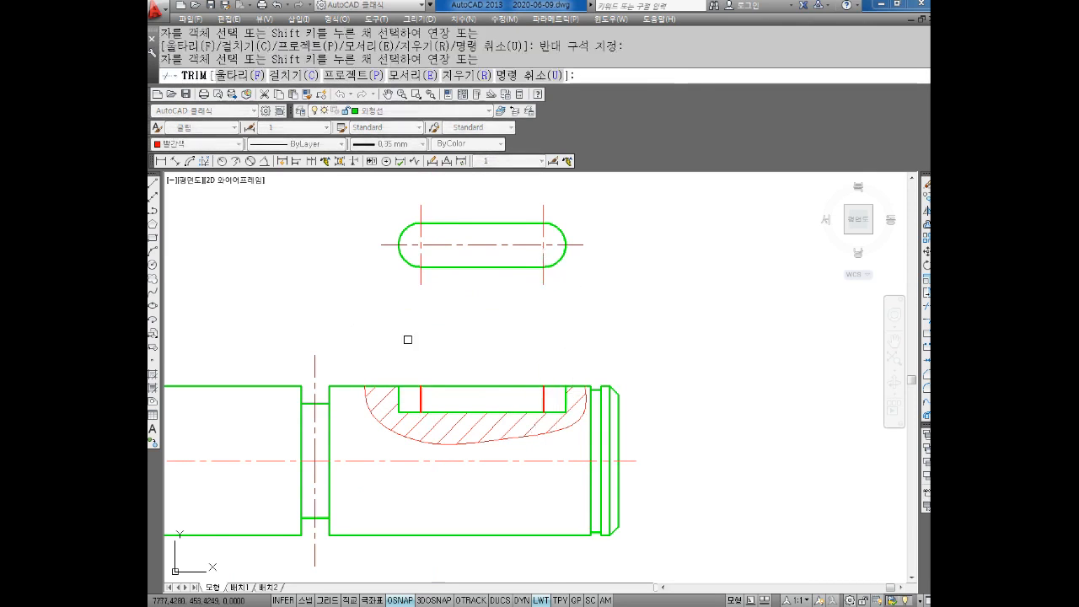
{"action": "key", "text": "Escape"}
Move the two vertical lines inside the recess to layer 중심선 and set their lineweight to ByLayer
{"action": "middle_click_drag", "start_coordinate": [530, 391], "coordinate": [518, 373]}
{"action": "scroll", "coordinate": [533, 381], "scroll_direction": "up", "scroll_amount": 4}
{"action": "left_click", "coordinate": [540, 376]}
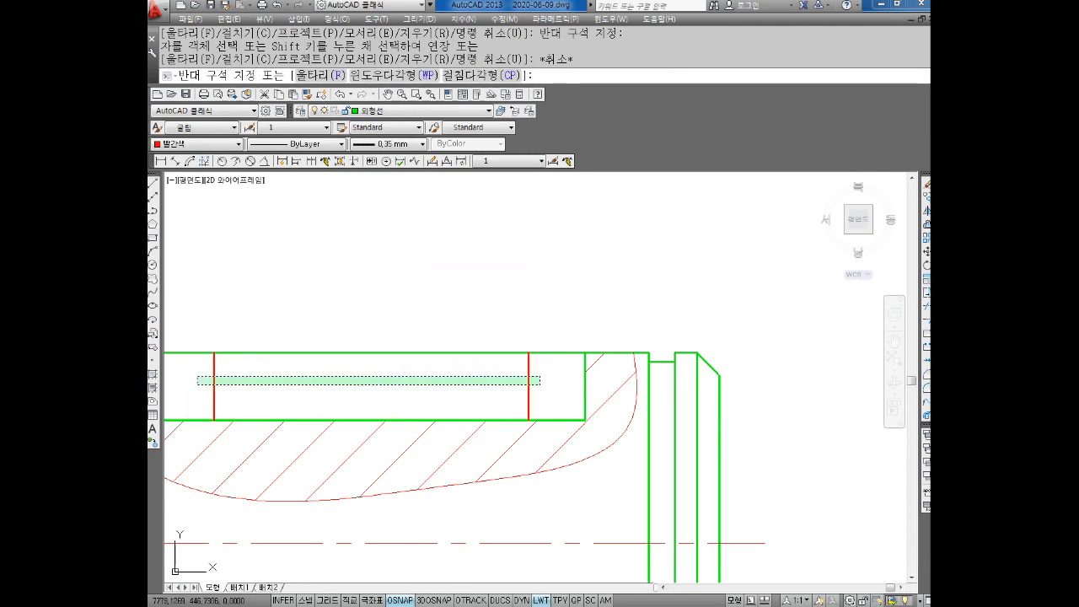
{"action": "left_click", "coordinate": [197, 384]}
{"action": "middle_click_drag", "start_coordinate": [286, 267], "coordinate": [402, 236]}
{"action": "left_click", "coordinate": [394, 117]}
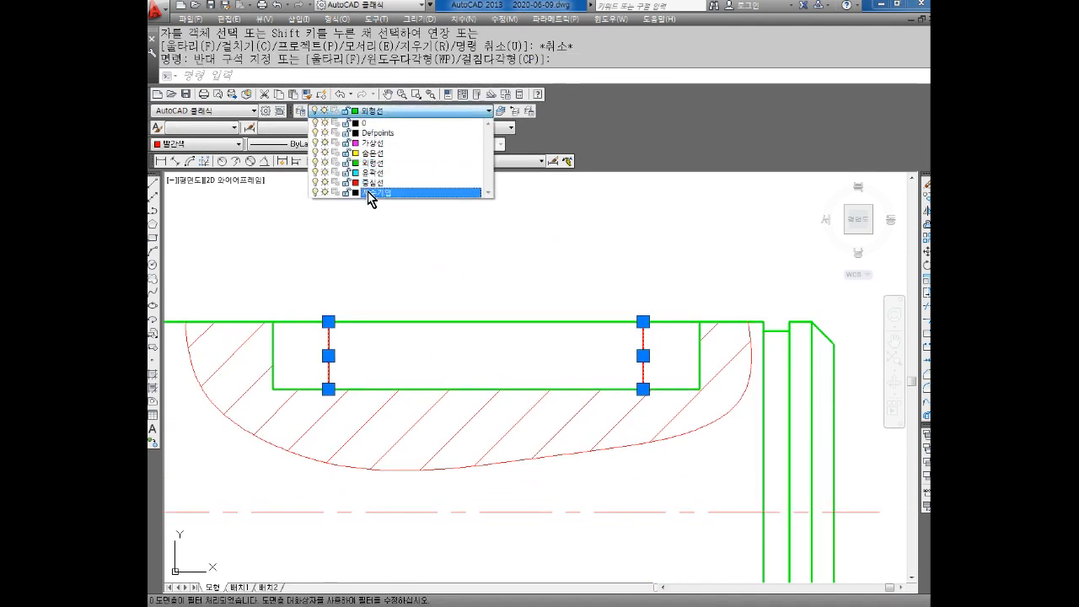
{"action": "left_click", "coordinate": [371, 182]}
{"action": "left_click", "coordinate": [383, 143]}
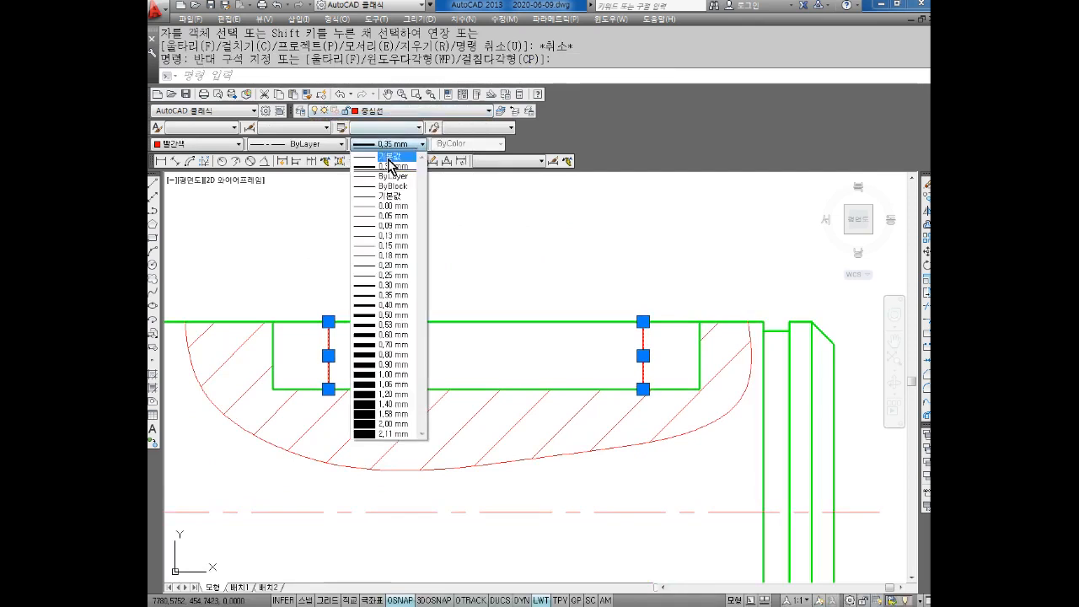
{"action": "left_click", "coordinate": [393, 173]}
{"action": "key", "text": "Escape"}
{"action": "key", "text": "Escape"}
{"action": "key", "text": "Escape"}
Lengthen the two vertical centre lines in the recess by a delta of 2 at their ends
{"action": "type", "text": "len"}
{"action": "key", "text": "Return"}
{"action": "type", "text": "de"}
{"action": "key", "text": "Return"}
{"action": "type", "text": "2"}
{"action": "key", "text": "Return"}
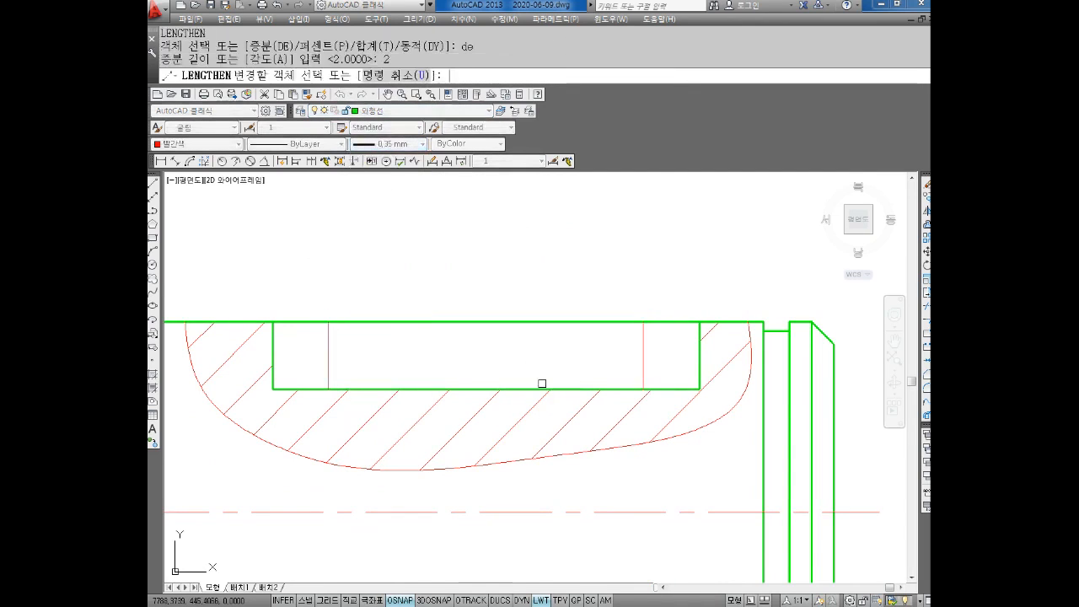
{"action": "left_click", "coordinate": [327, 331]}
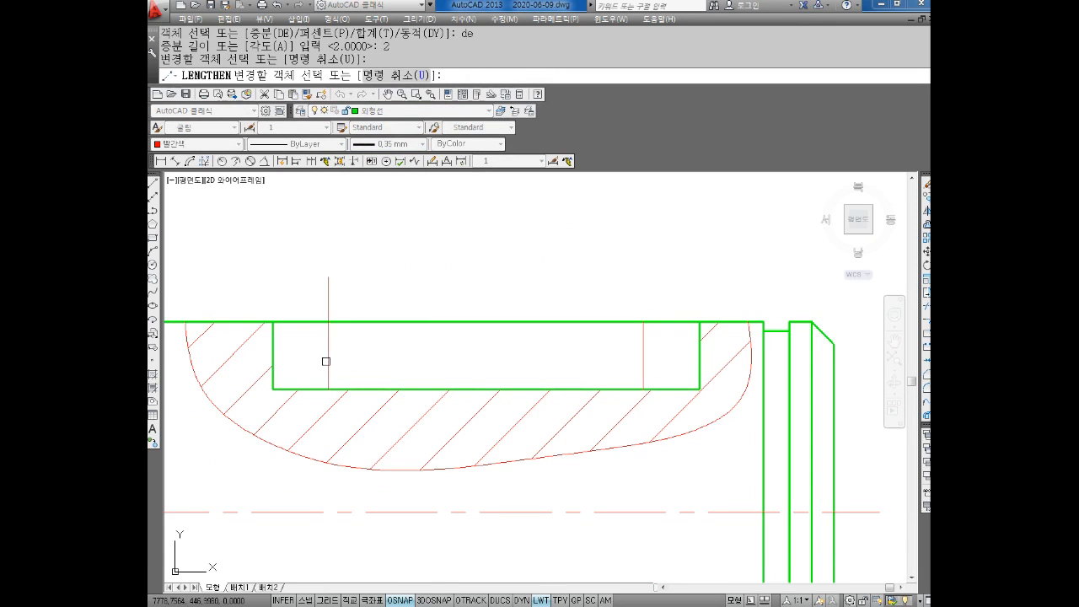
{"action": "left_click", "coordinate": [326, 361]}
{"action": "left_click", "coordinate": [640, 336]}
{"action": "key", "text": "Escape"}
{"action": "key", "text": "Escape"}
{"action": "scroll", "coordinate": [672, 365], "scroll_direction": "down", "scroll_amount": 4}
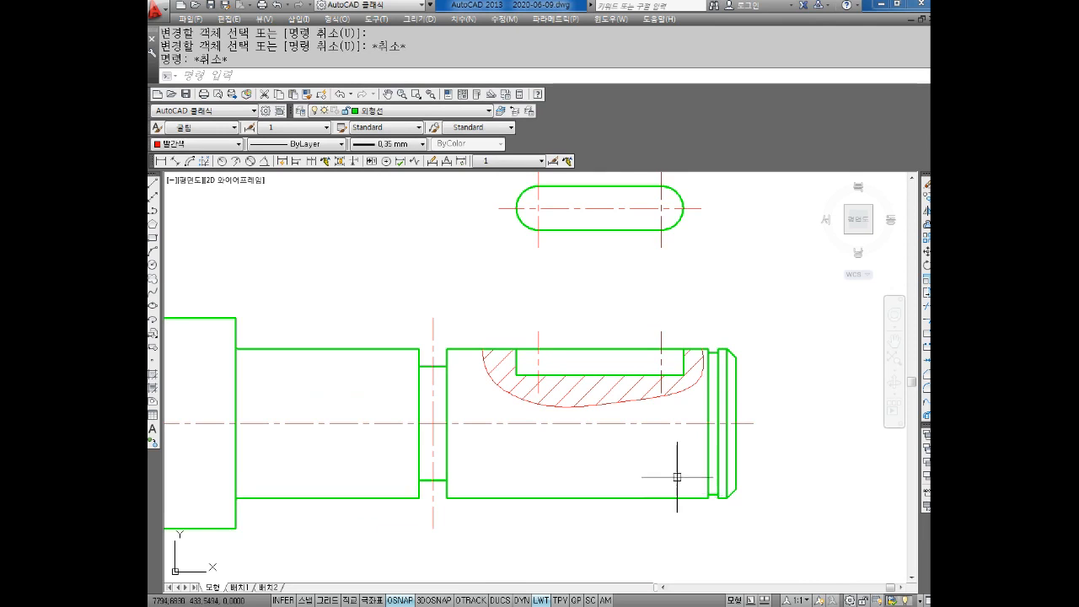
Draw a detail ellipse around the chamfered upper-left corner of the pin's head
{"action": "mouse_move", "coordinate": [410, 363]}
{"action": "middle_mouse_down"}
{"action": "mouse_move", "coordinate": [451, 321]}
{"action": "mouse_move", "coordinate": [393, 335]}
{"action": "mouse_move", "coordinate": [427, 341]}
{"action": "middle_mouse_up"}
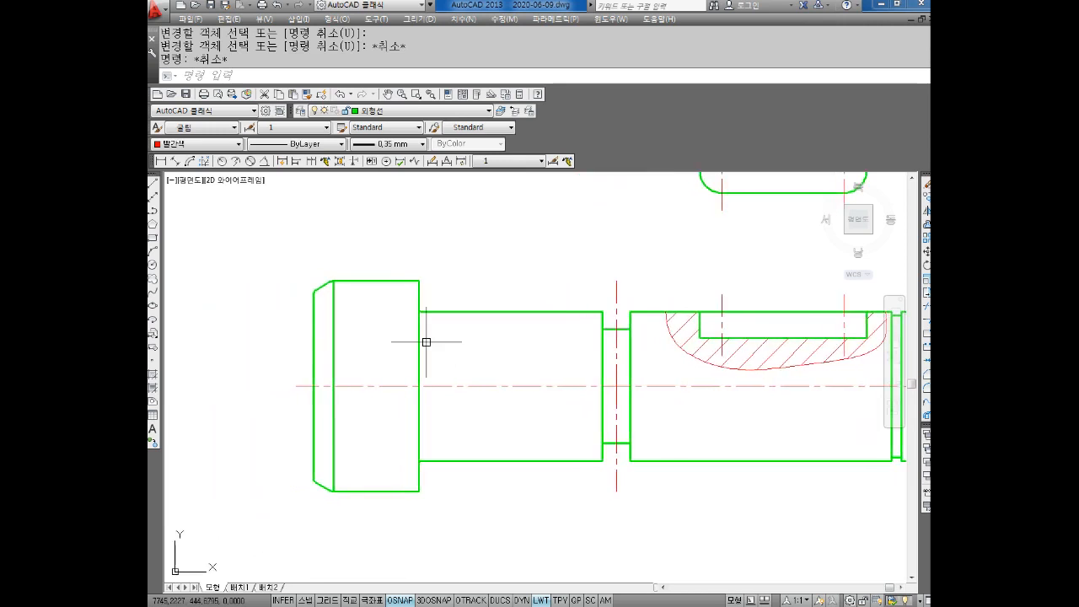
{"action": "key", "text": "Escape"}
{"action": "key", "text": "Escape"}
{"action": "type", "text": "el"}
{"action": "key", "text": "Return"}
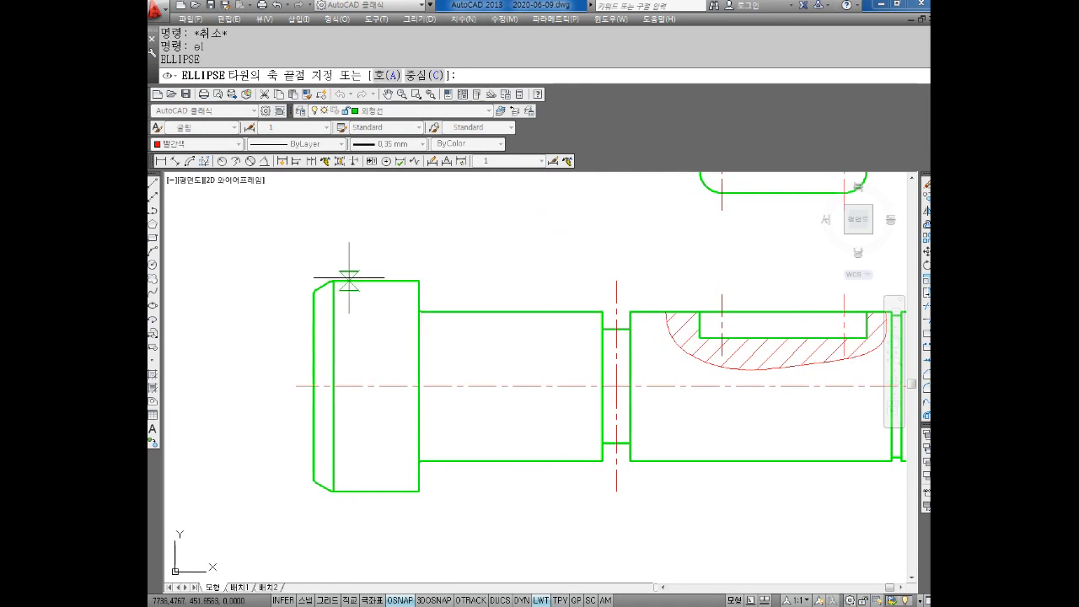
{"action": "scroll", "coordinate": [324, 281], "scroll_direction": "up", "scroll_amount": 4}
{"action": "left_click", "coordinate": [244, 297]}
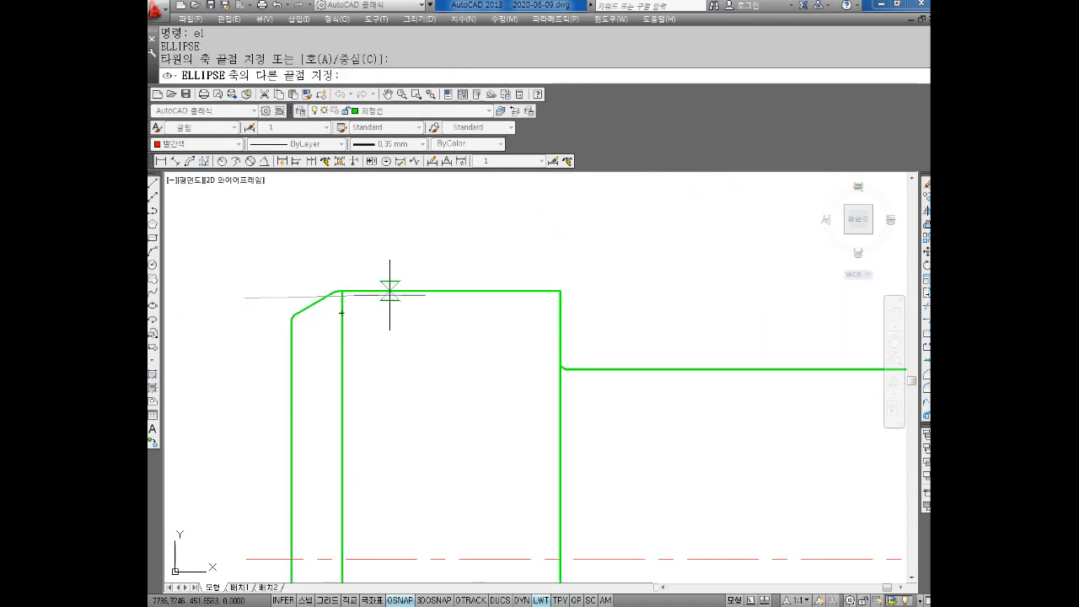
{"action": "left_click", "coordinate": [403, 300]}
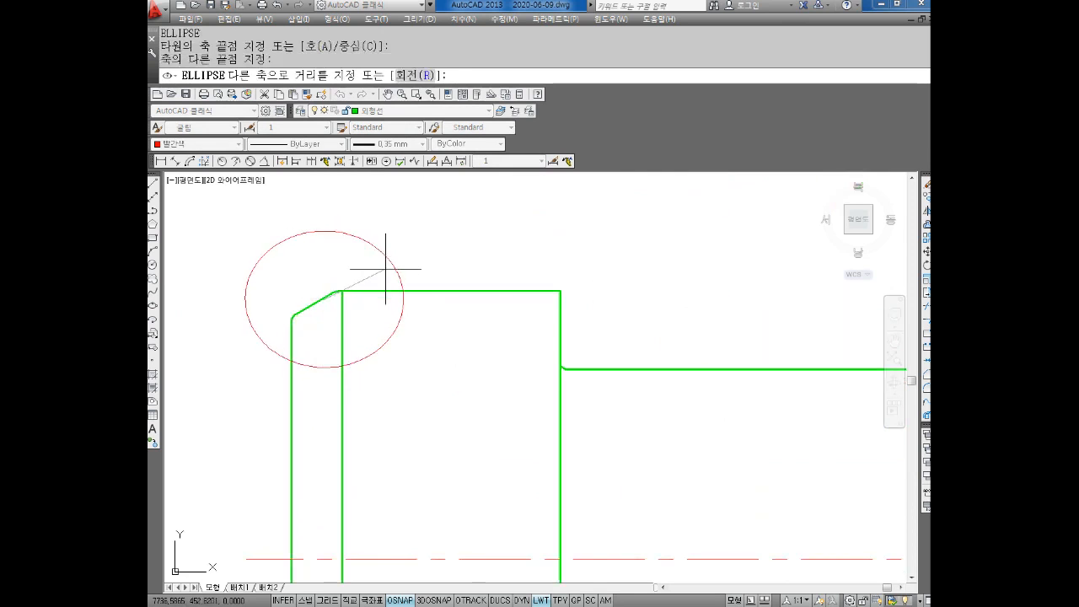
{"action": "left_click", "coordinate": [374, 294]}
Draw a horizontal detail ellipse around the lower end of the wide groove between the two shaft sections
{"action": "scroll", "coordinate": [498, 363], "scroll_direction": "down", "scroll_amount": 2}
{"action": "middle_click_drag", "start_coordinate": [501, 361], "coordinate": [402, 286]}
{"action": "middle_click_drag", "start_coordinate": [541, 369], "coordinate": [398, 290]}
{"action": "key", "text": "Return"}
{"action": "scroll", "coordinate": [622, 404], "scroll_direction": "up", "scroll_amount": 2}
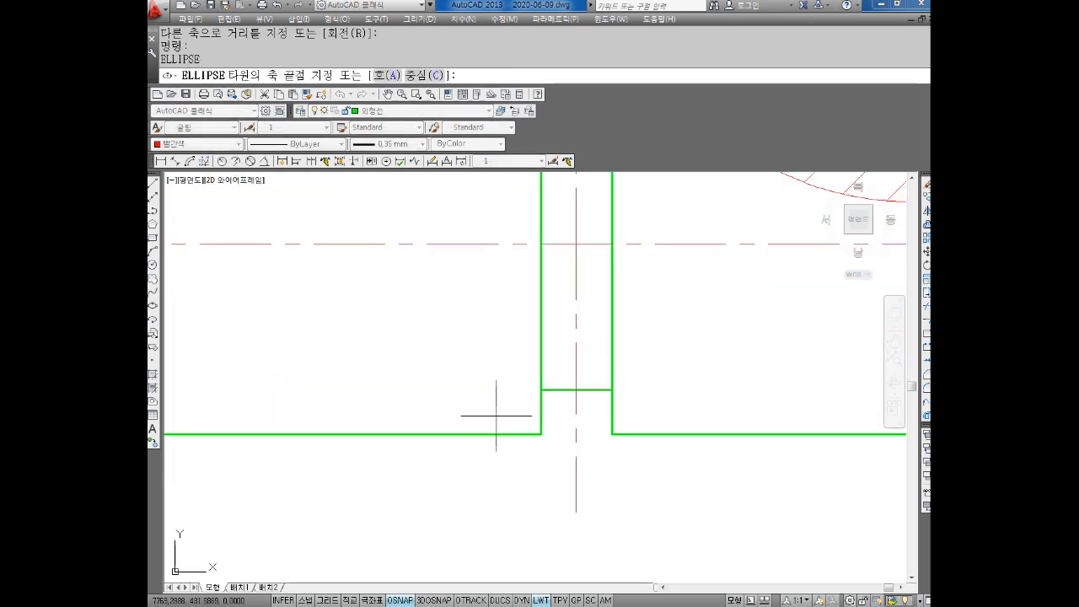
{"action": "left_click", "coordinate": [498, 419]}
{"action": "left_click", "coordinate": [675, 419]}
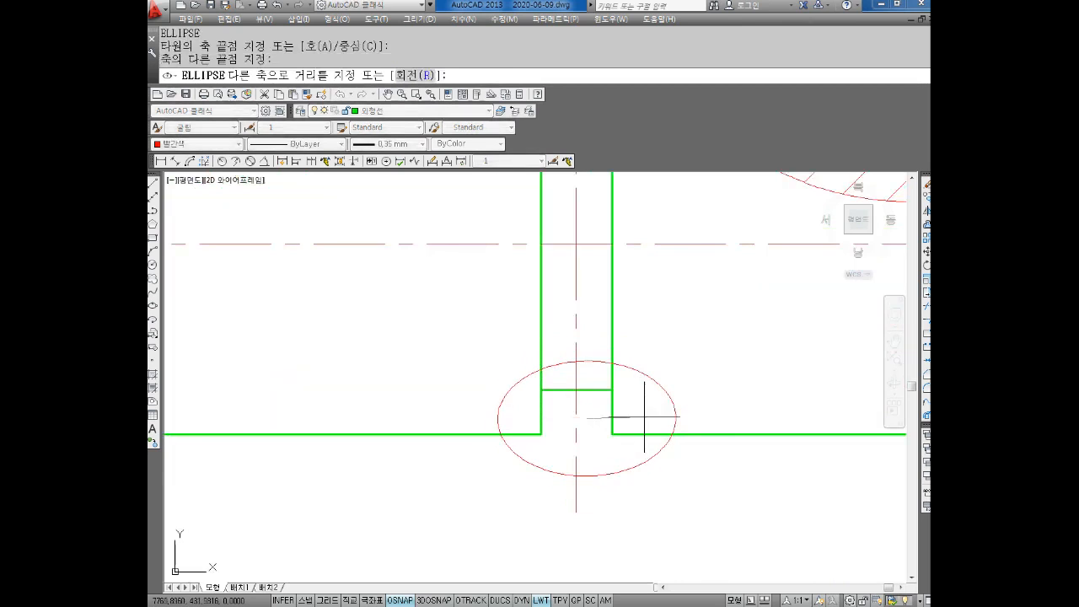
{"action": "left_click", "coordinate": [645, 415]}
Draw a detail ellipse around the narrow groove and chamfer at the lower-right end of the shaft
{"action": "scroll", "coordinate": [645, 415], "scroll_direction": "down", "scroll_amount": 4}
{"action": "middle_click_drag", "start_coordinate": [683, 400], "coordinate": [384, 366]}
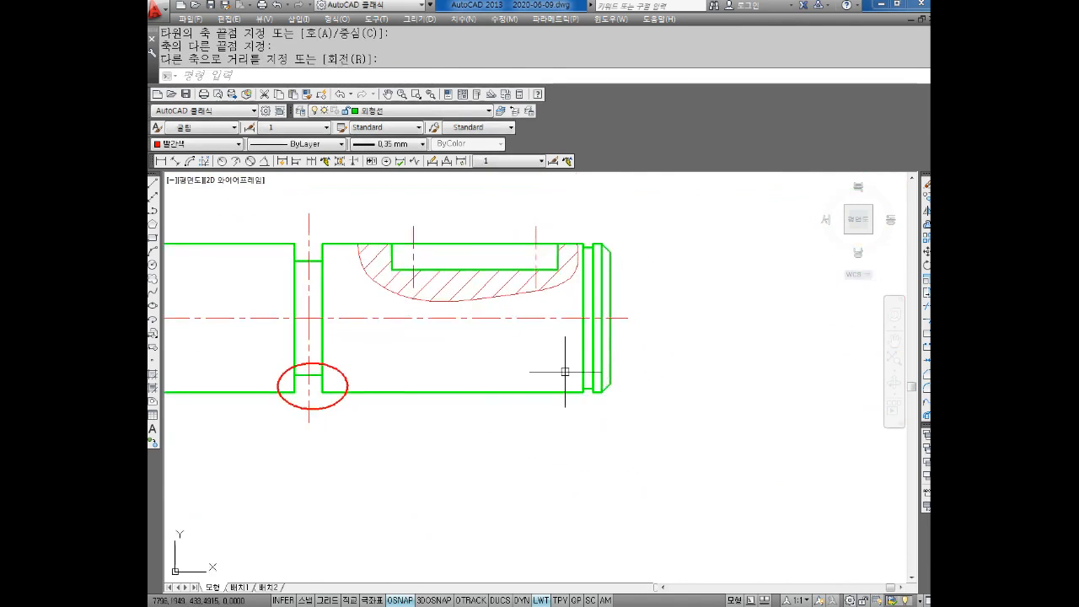
{"action": "key", "text": "Return"}
{"action": "scroll", "coordinate": [569, 374], "scroll_direction": "up", "scroll_amount": 2}
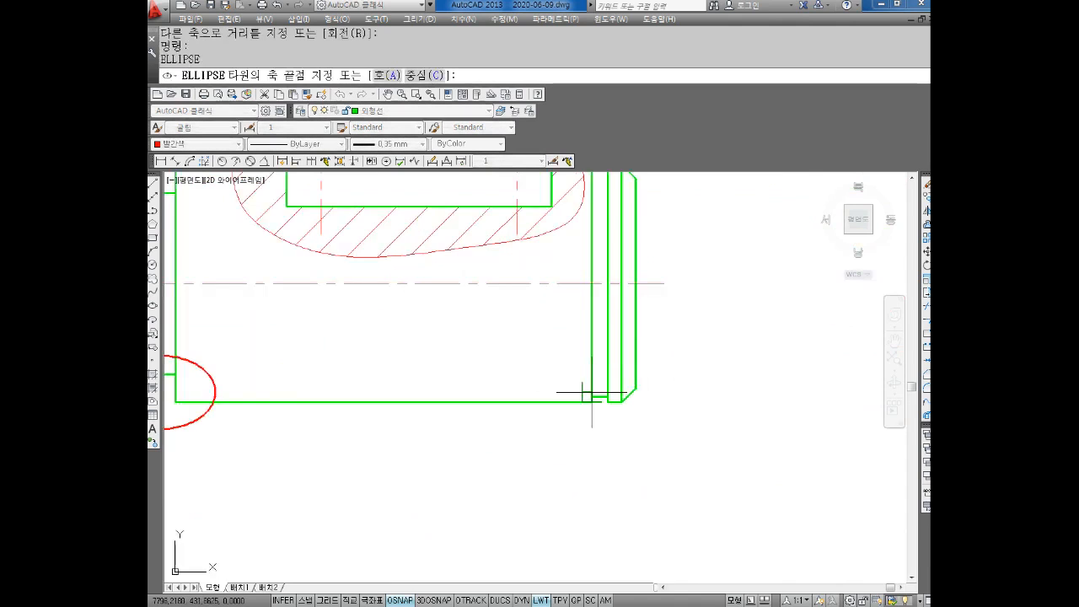
{"action": "left_click", "coordinate": [557, 389]}
{"action": "left_click", "coordinate": [656, 391]}
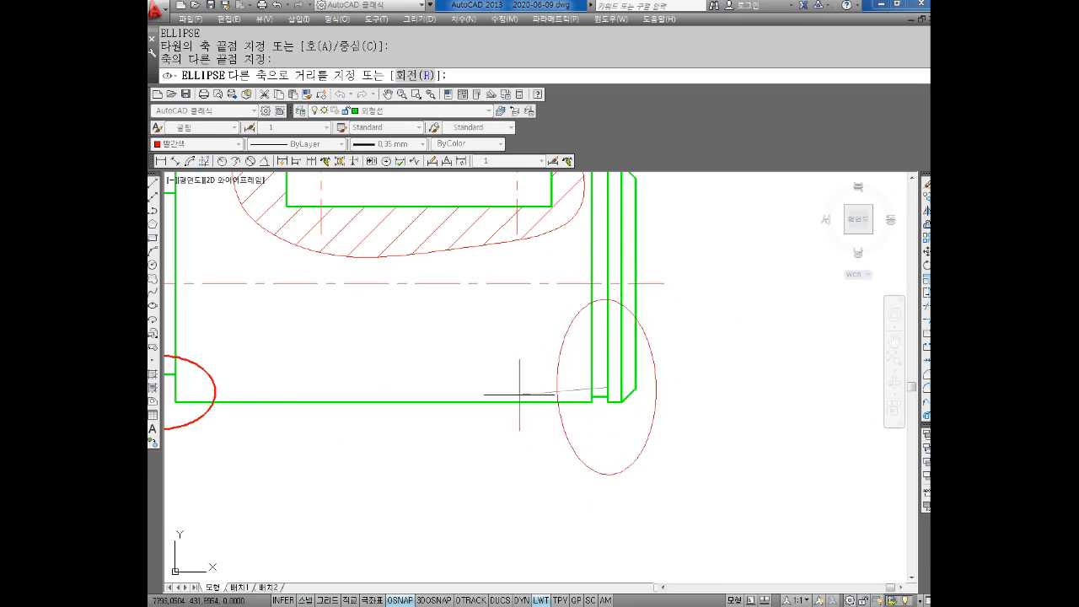
{"action": "left_click", "coordinate": [613, 417]}
{"action": "key", "text": "Escape"}
{"action": "middle_click_drag", "start_coordinate": [549, 452], "coordinate": [684, 417]}
{"action": "middle_click_drag", "start_coordinate": [378, 423], "coordinate": [434, 416]}
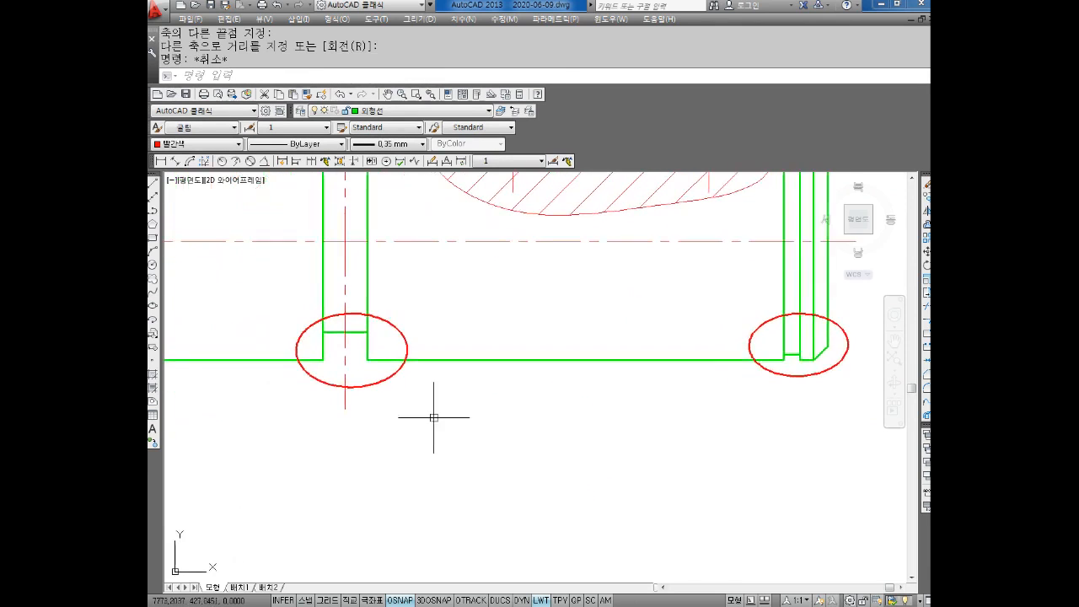
Move the ellipse at the shaft's wide middle groove so it is centred on the groove's vertical centreline
{"action": "middle_click_drag", "start_coordinate": [344, 376], "coordinate": [375, 400]}
{"action": "key", "text": "Escape"}
{"action": "key", "text": "Escape"}
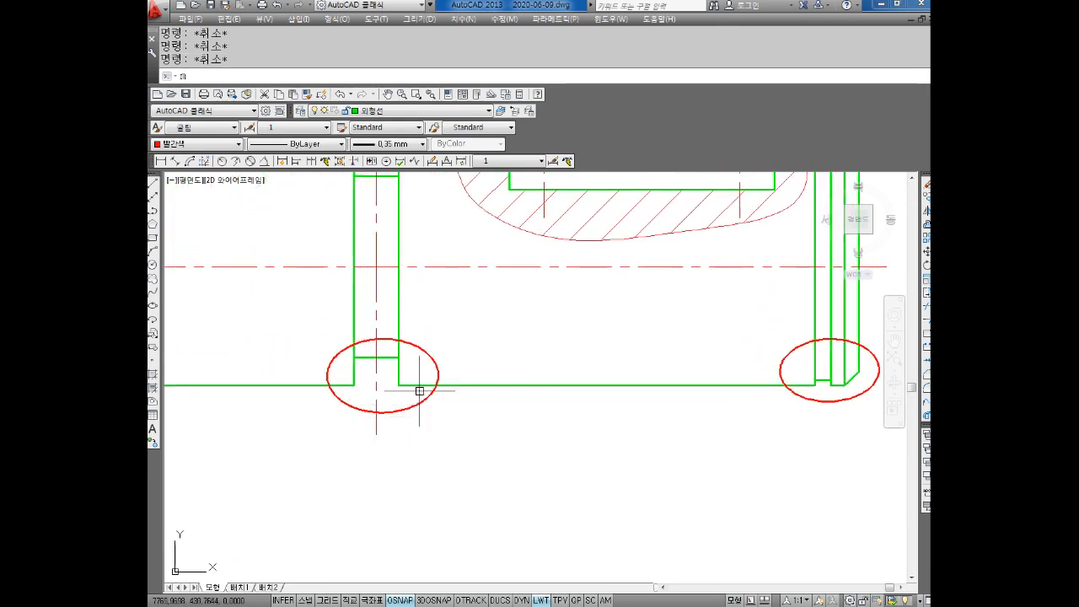
{"action": "scroll", "coordinate": [420, 355], "scroll_direction": "up", "scroll_amount": 4}
{"action": "key", "text": "space"}
{"action": "left_click", "coordinate": [426, 341]}
{"action": "left_click", "coordinate": [413, 363]}
{"action": "key", "text": "space"}
{"action": "left_click", "coordinate": [320, 413]}
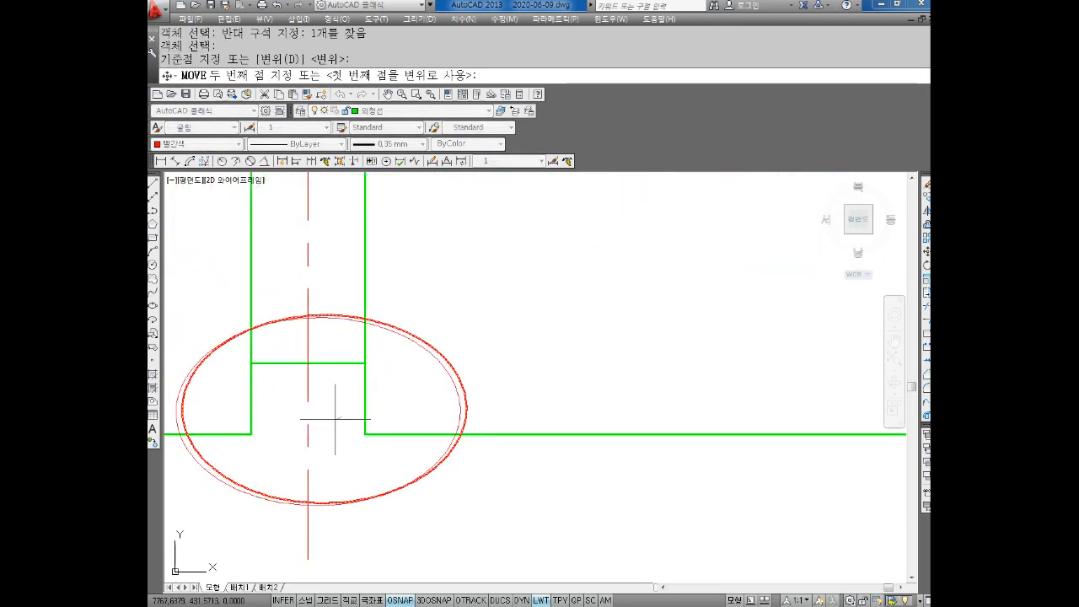
{"action": "left_click", "coordinate": [307, 418]}
Move the ellipse at the shaft's right end slightly to the left so it surrounds the narrow groove
{"action": "scroll", "coordinate": [304, 404], "scroll_direction": "down", "scroll_amount": 2}
{"action": "middle_click_drag", "start_coordinate": [891, 415], "coordinate": [509, 413]}
{"action": "key", "text": "space"}
{"action": "left_click", "coordinate": [615, 355]}
{"action": "key", "text": "space"}
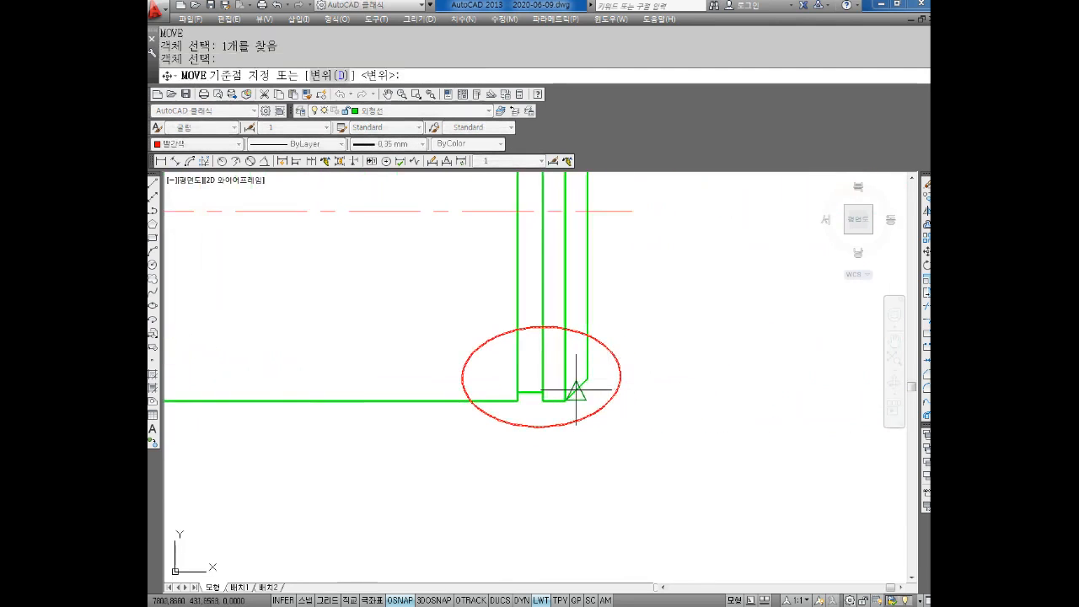
{"action": "left_click", "coordinate": [532, 397]}
{"action": "key", "text": "Escape"}
{"action": "key", "text": "Escape"}
Give the three detail ellipses on the shaft a thinner lineweight
{"action": "left_click", "coordinate": [474, 349]}
{"action": "scroll", "coordinate": [475, 350], "scroll_direction": "down", "scroll_amount": 6}
{"action": "middle_click_drag", "start_coordinate": [420, 358], "coordinate": [537, 362]}
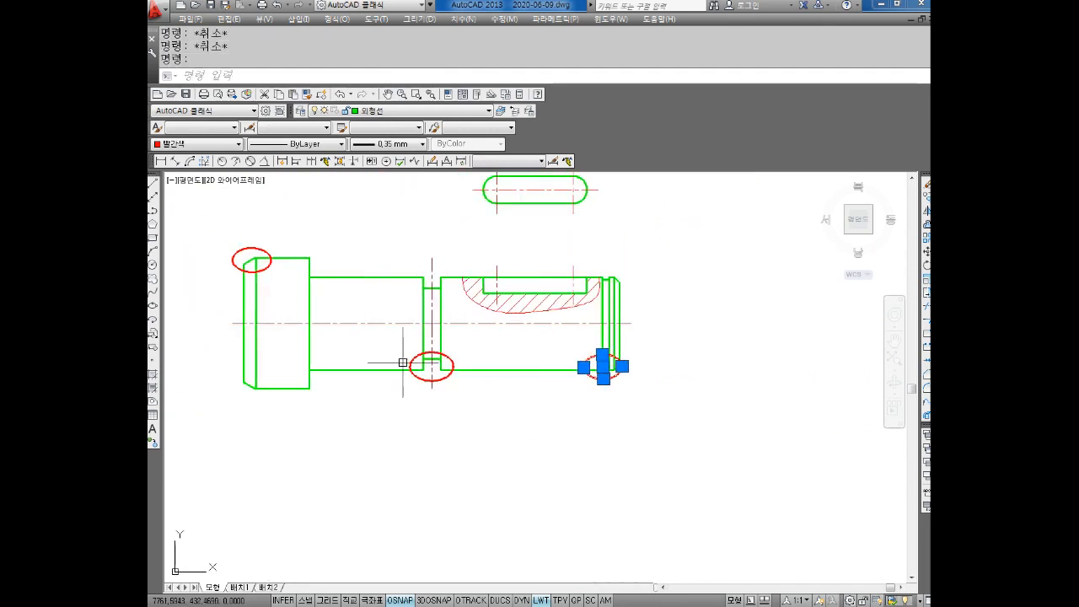
{"action": "left_click", "coordinate": [415, 358]}
{"action": "left_click", "coordinate": [244, 249]}
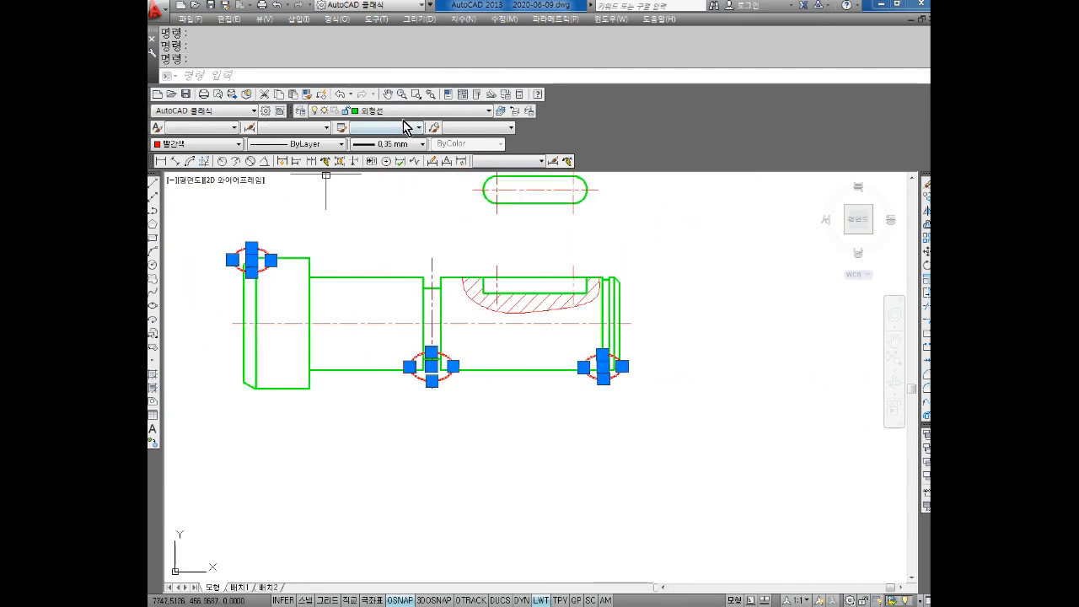
{"action": "left_click", "coordinate": [390, 144]}
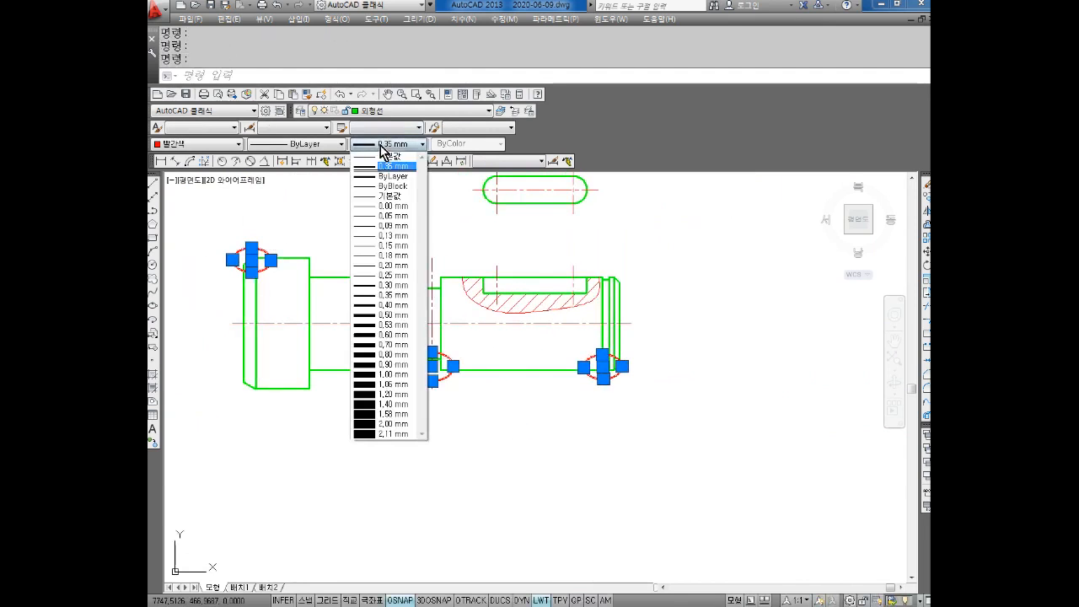
{"action": "left_click", "coordinate": [394, 186]}
{"action": "key", "text": "Escape"}
{"action": "key", "text": "Escape"}
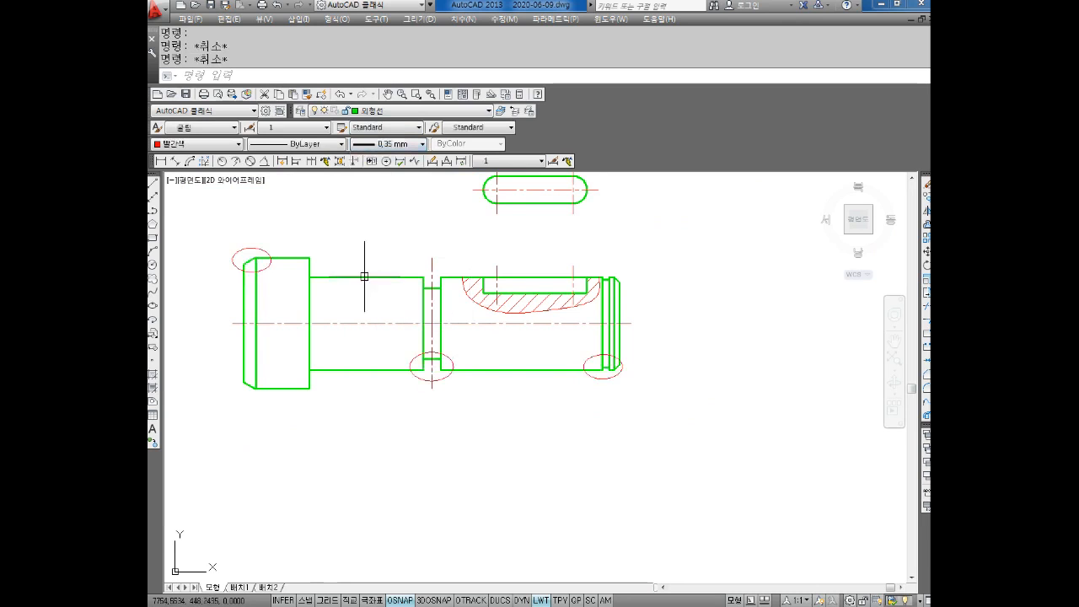
Add a quick leader pointing to the ellipse around the upper-left chamfer, with the annotation text "A"
{"action": "scroll", "coordinate": [364, 275], "scroll_direction": "up", "scroll_amount": 3}
{"action": "scroll", "coordinate": [495, 325], "scroll_direction": "down", "scroll_amount": 3}
{"action": "scroll", "coordinate": [495, 326], "scroll_direction": "up", "scroll_amount": 3}
{"action": "middle_click_drag", "start_coordinate": [495, 326], "coordinate": [497, 390]}
{"action": "middle_click_drag", "start_coordinate": [534, 302], "coordinate": [576, 293]}
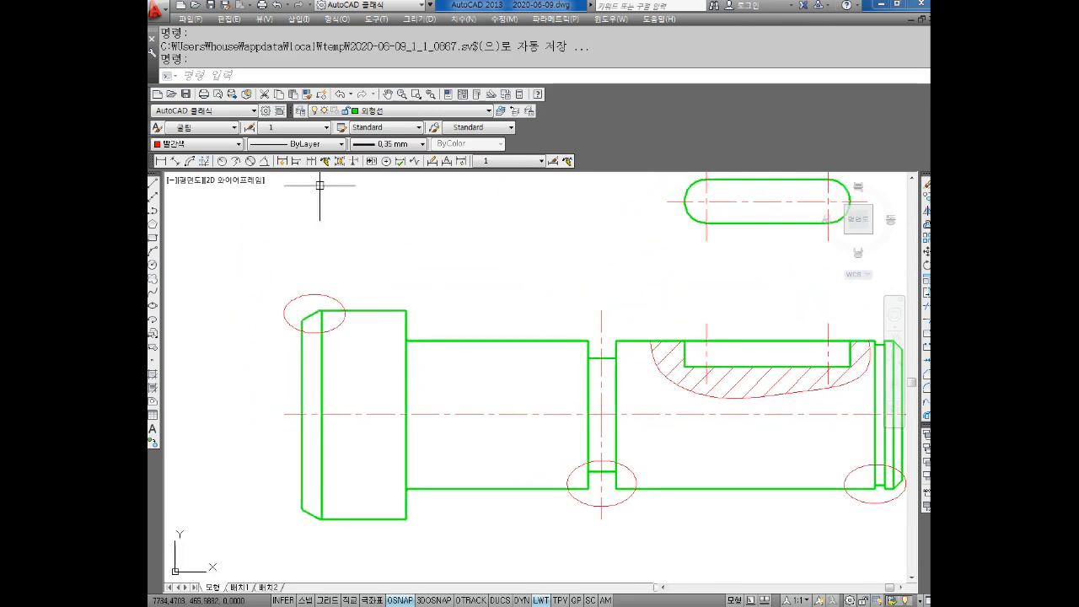
{"action": "key", "text": "Escape"}
{"action": "middle_click_drag", "start_coordinate": [309, 185], "coordinate": [356, 213]}
{"action": "left_click", "coordinate": [326, 161]}
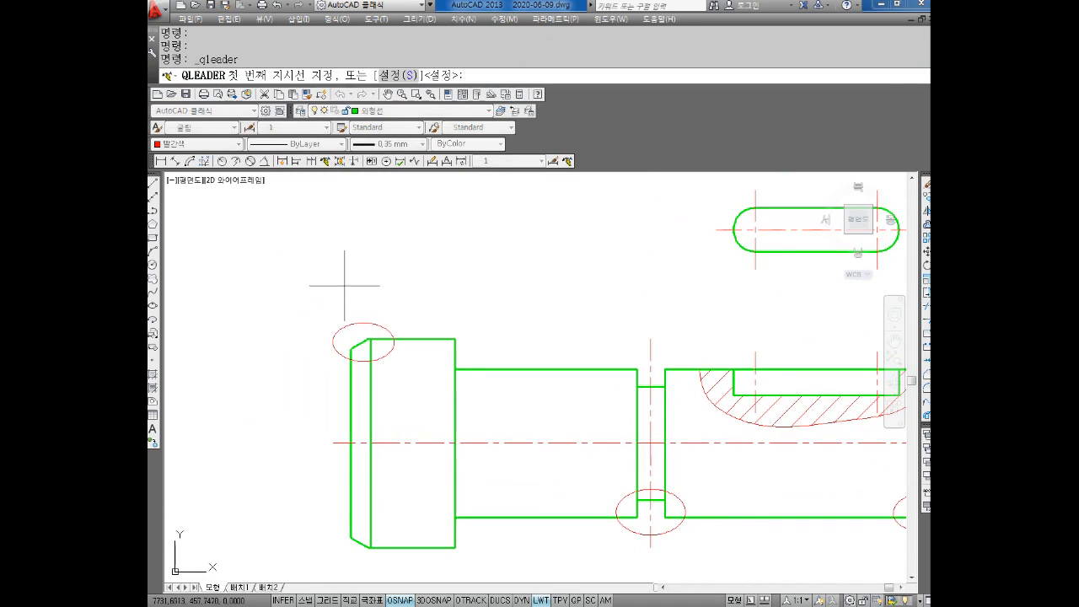
{"action": "left_click", "coordinate": [353, 323]}
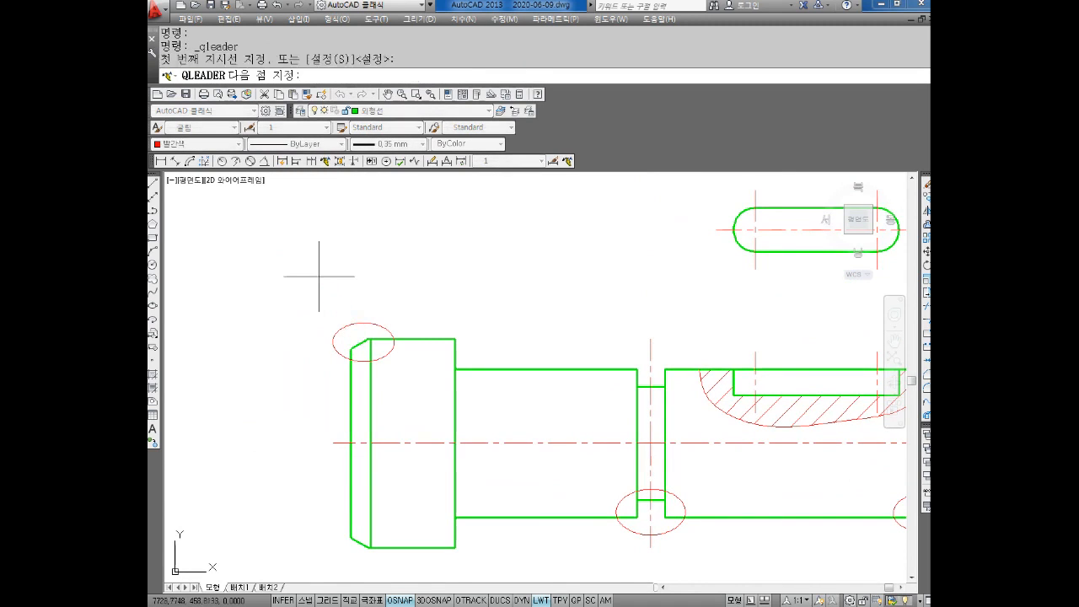
{"action": "left_click", "coordinate": [319, 283]}
{"action": "key", "text": "Return"}
{"action": "key", "text": "Return"}
{"action": "key", "text": "Return"}
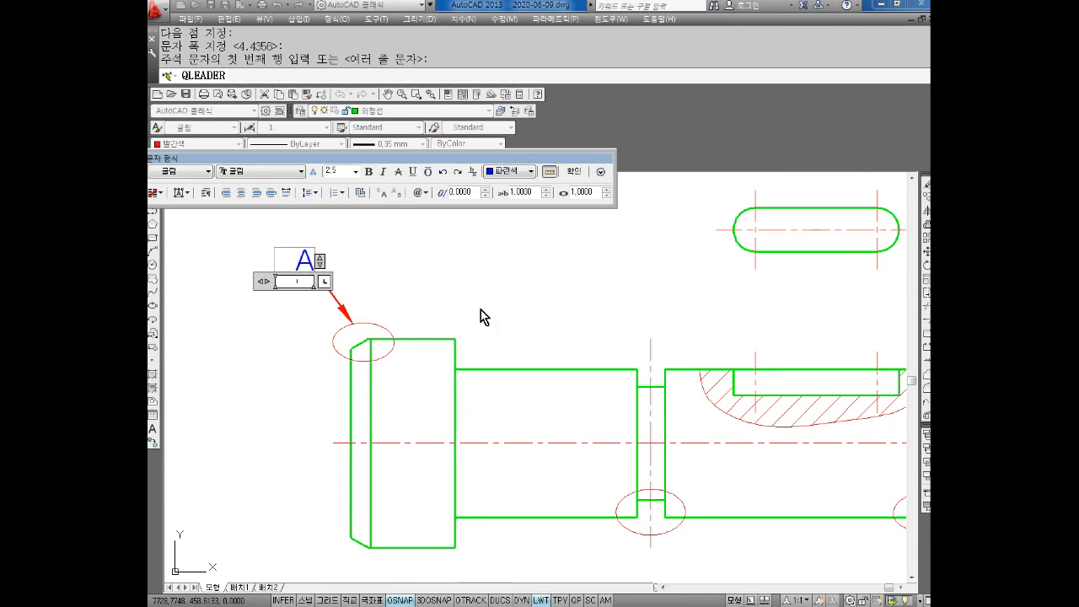
{"action": "left_click", "coordinate": [484, 316]}
Assign leader A and its text to the 치수기입 layer
{"action": "left_click", "coordinate": [311, 268]}
{"action": "left_click", "coordinate": [394, 118]}
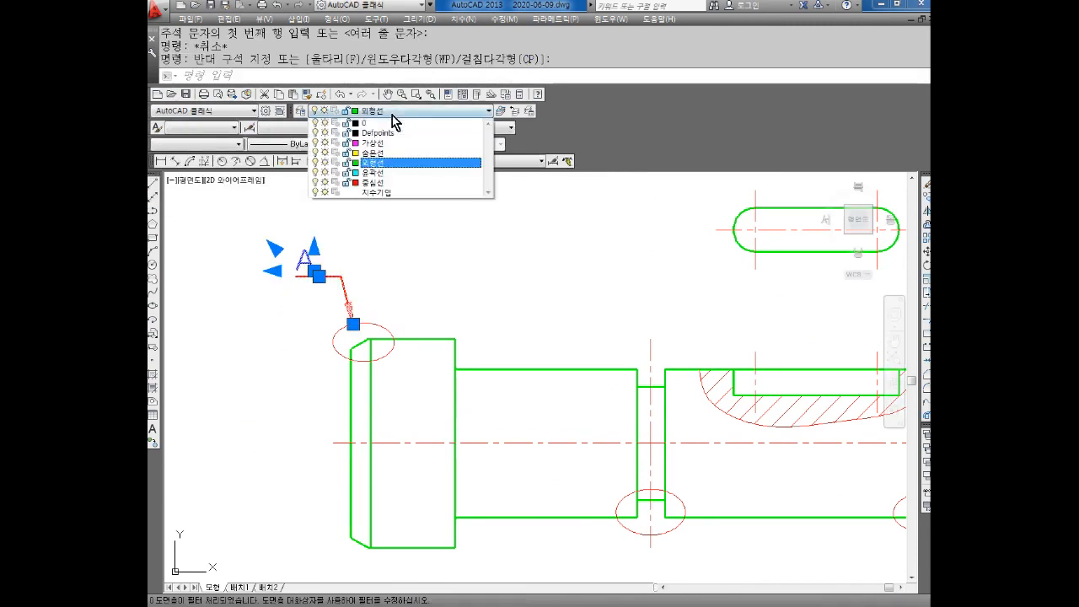
{"action": "left_click", "coordinate": [381, 182]}
{"action": "key", "text": "Escape"}
{"action": "key", "text": "Escape"}
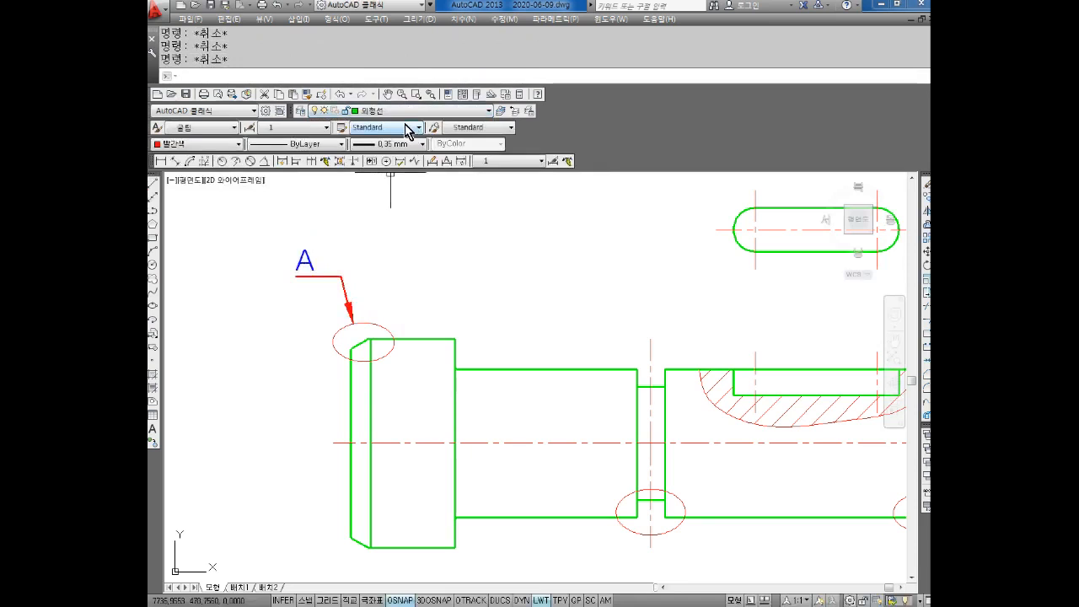
Give the leader line of annotation A a thinner lineweight
{"action": "left_click", "coordinate": [371, 205]}
{"action": "left_click", "coordinate": [294, 292]}
{"action": "key", "text": "Escape"}
{"action": "key", "text": "Escape"}
{"action": "left_click", "coordinate": [371, 230]}
{"action": "left_click", "coordinate": [323, 282]}
{"action": "left_click", "coordinate": [393, 145]}
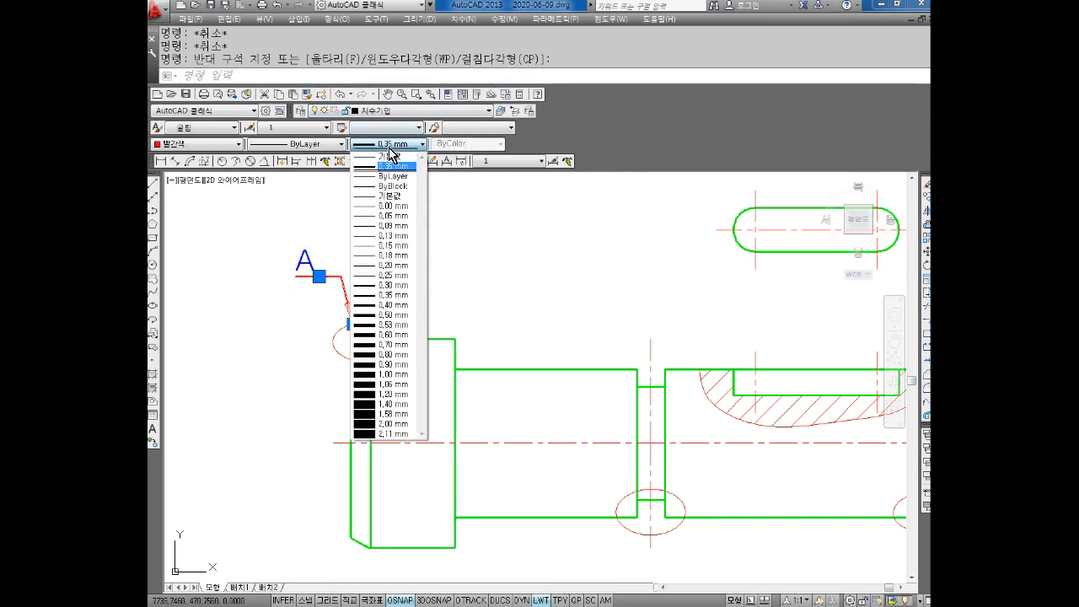
{"action": "left_click", "coordinate": [396, 181]}
{"action": "key", "text": "Escape"}
{"action": "key", "text": "Escape"}
Make 치수기입 the current layer and set the current lineweight to ByLayer
{"action": "middle_click_drag", "start_coordinate": [421, 295], "coordinate": [379, 278]}
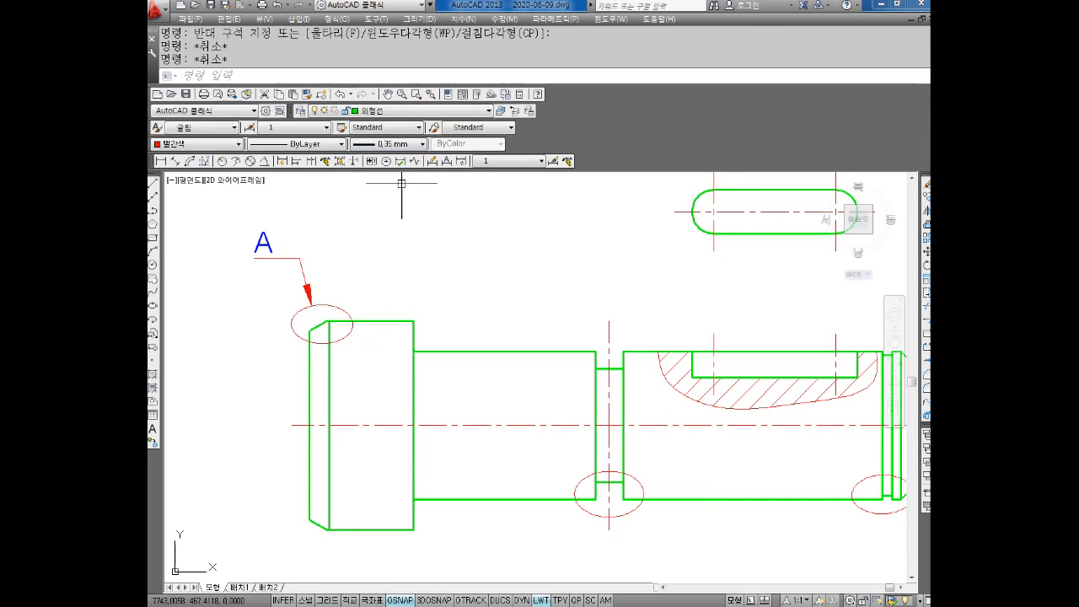
{"action": "left_click", "coordinate": [397, 111]}
{"action": "left_click", "coordinate": [398, 195]}
{"action": "scroll", "coordinate": [448, 265], "scroll_direction": "down", "scroll_amount": 2}
{"action": "middle_click_drag", "start_coordinate": [500, 332], "coordinate": [459, 280]}
{"action": "left_click", "coordinate": [387, 145]}
{"action": "left_click", "coordinate": [404, 178]}
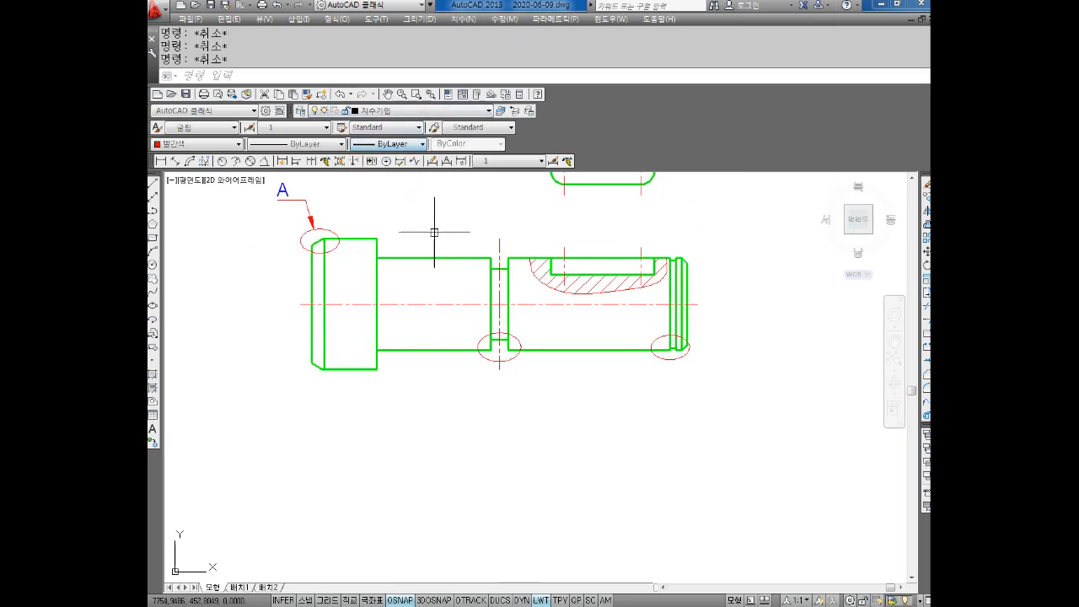
{"action": "left_click", "coordinate": [388, 111]}
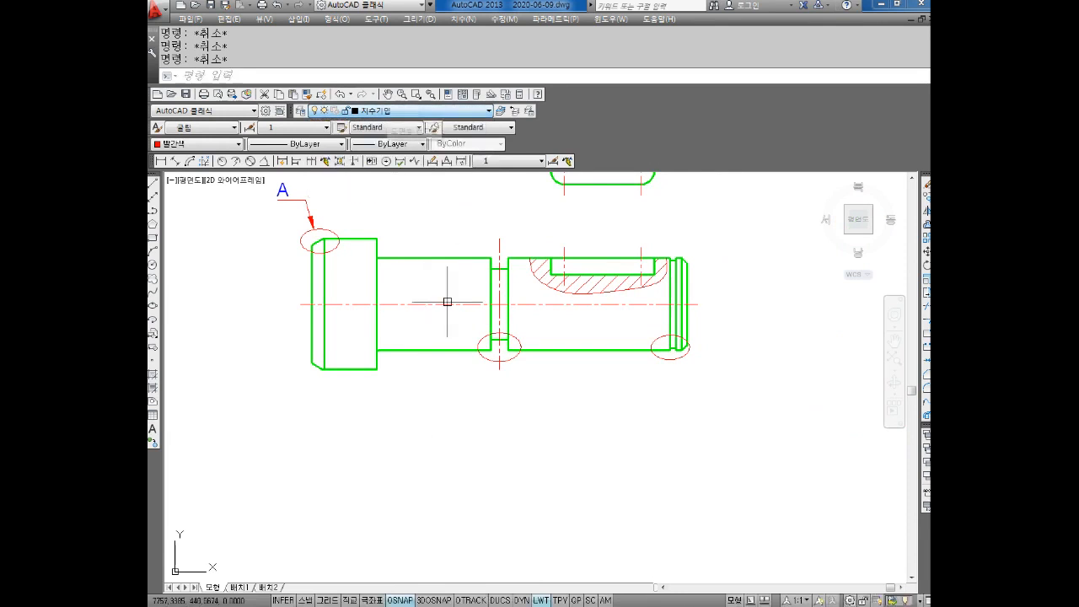
Add a quick leader below the ellipse at the middle groove, with the annotation text "B"
{"action": "middle_click_drag", "start_coordinate": [441, 289], "coordinate": [383, 243]}
{"action": "left_click", "coordinate": [328, 161]}
{"action": "scroll", "coordinate": [421, 338], "scroll_direction": "up", "scroll_amount": 2}
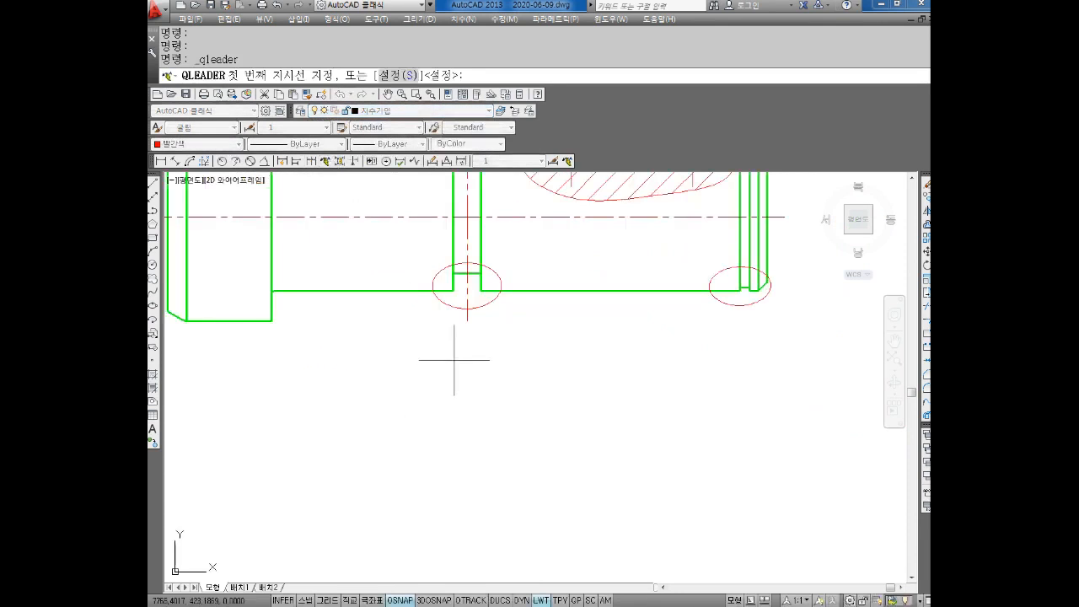
{"action": "left_click", "coordinate": [449, 310]}
{"action": "scroll", "coordinate": [448, 302], "scroll_direction": "down", "scroll_amount": 2}
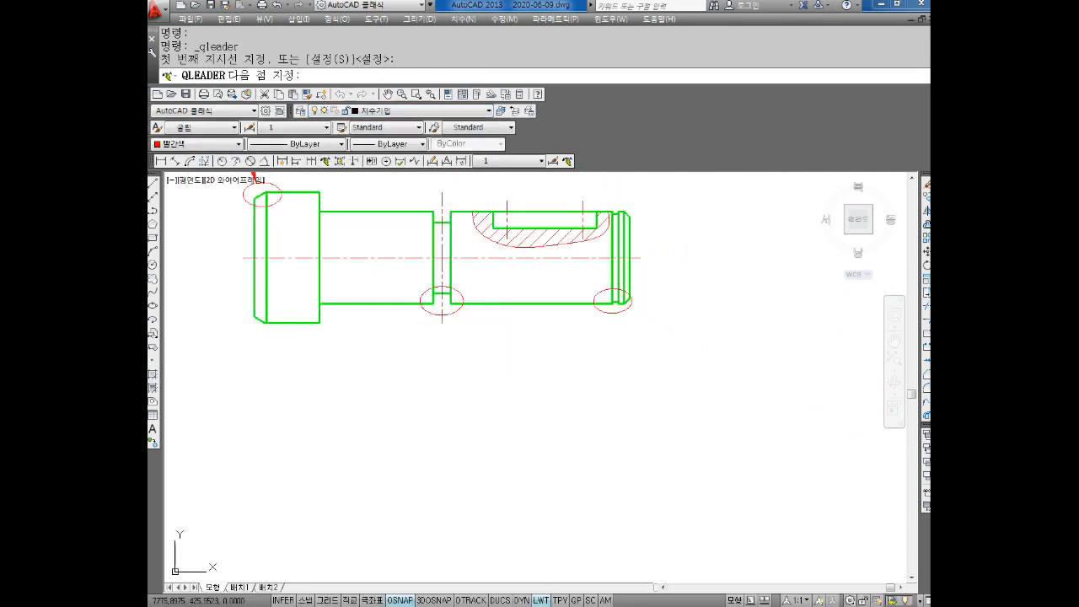
{"action": "left_click", "coordinate": [470, 345]}
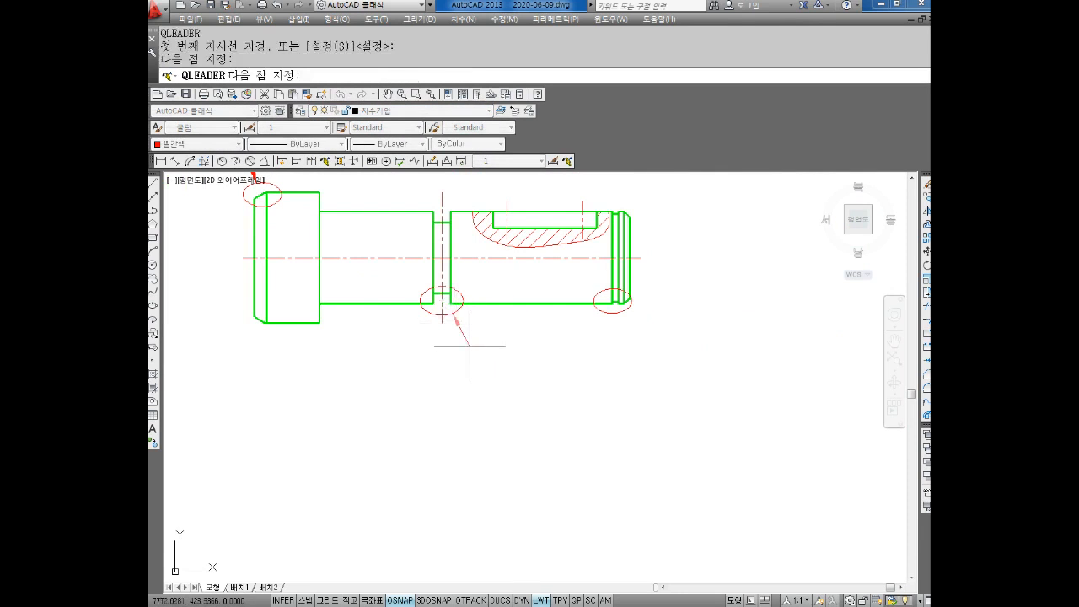
{"action": "key", "text": "Return"}
{"action": "key", "text": "Return"}
{"action": "key", "text": "Return"}
{"action": "type", "text": "B"}
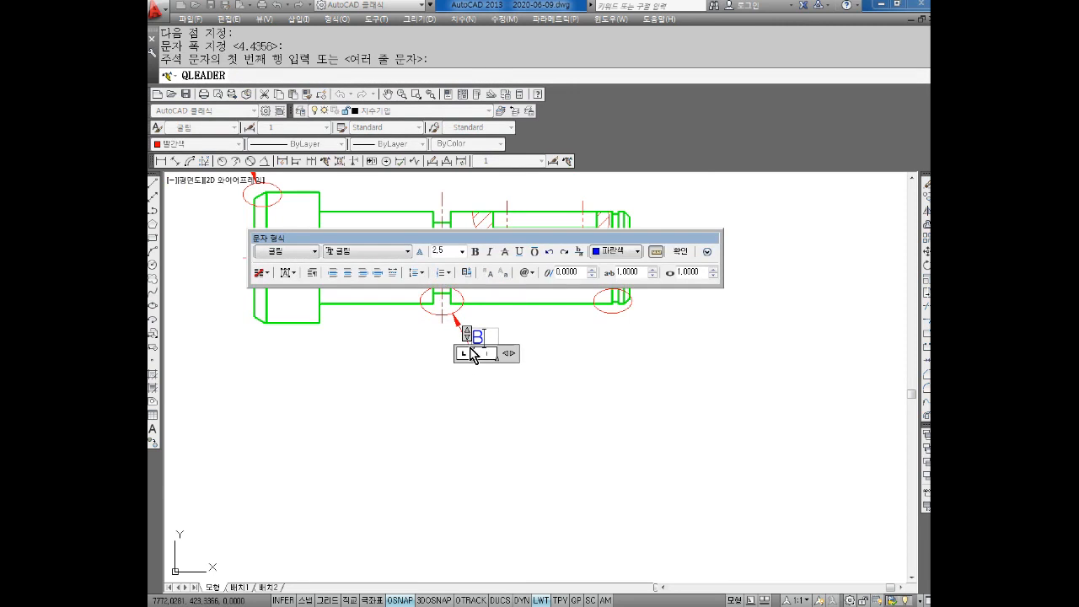
{"action": "left_click", "coordinate": [597, 401]}
Add a quick leader below the ellipse at the right-end groove, with the annotation text "C"
{"action": "middle_click_drag", "start_coordinate": [631, 341], "coordinate": [595, 344]}
{"action": "key", "text": "Return"}
{"action": "scroll", "coordinate": [595, 365], "scroll_direction": "up", "scroll_amount": 4}
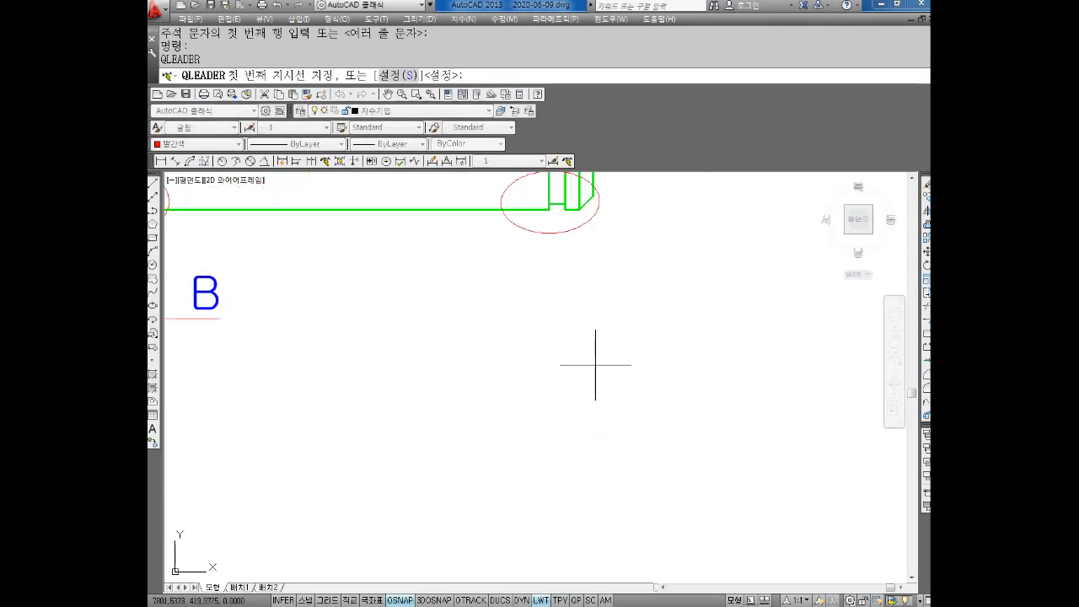
{"action": "left_click", "coordinate": [537, 237]}
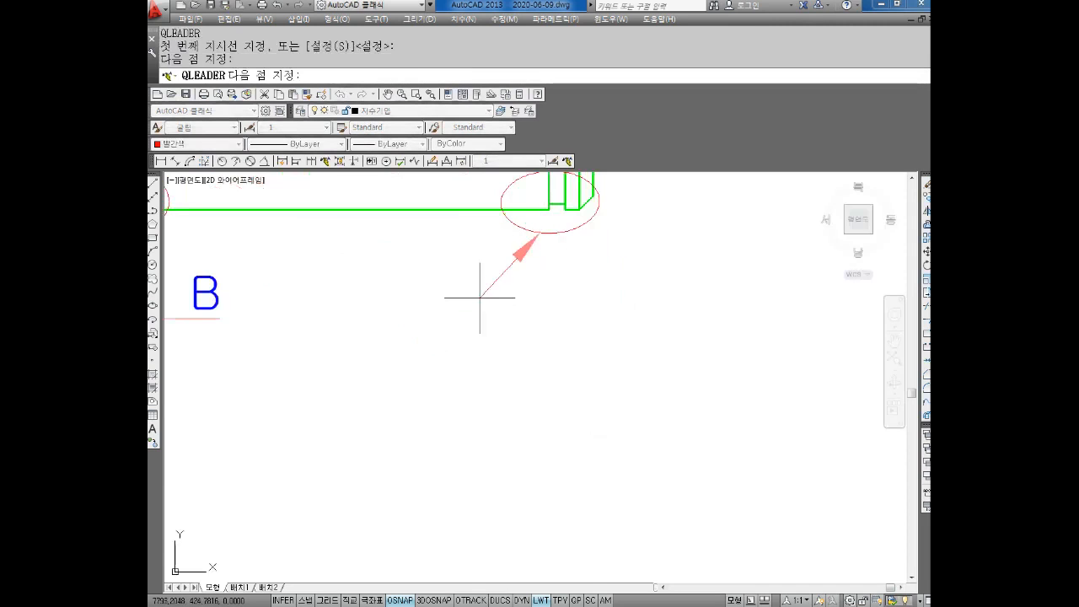
{"action": "key", "text": "Return"}
{"action": "key", "text": "Return"}
{"action": "key", "text": "Return"}
{"action": "type", "text": "C"}
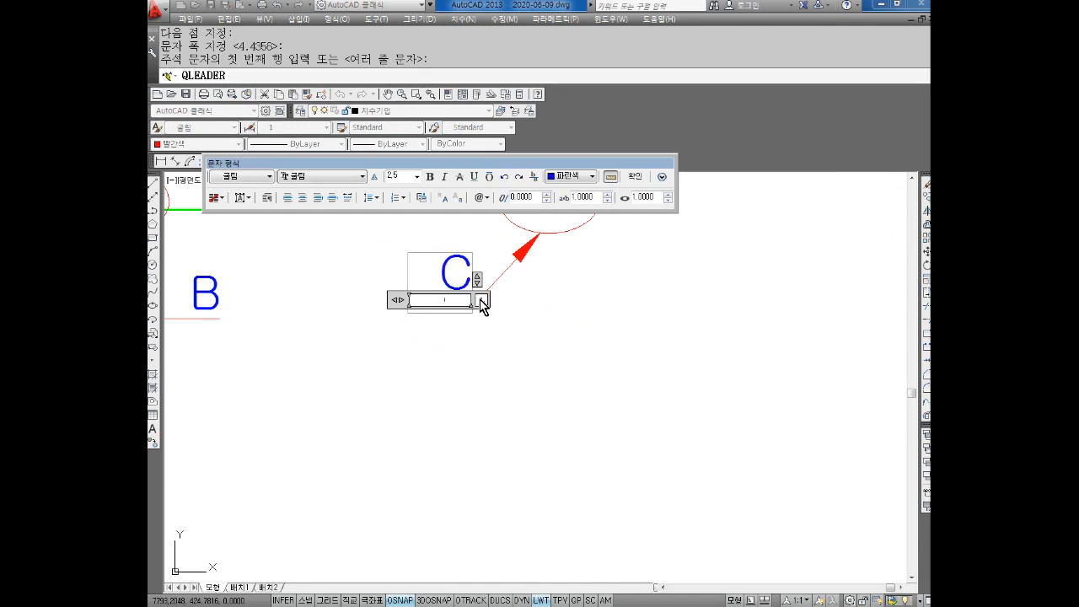
{"action": "left_click", "coordinate": [533, 354]}
{"action": "scroll", "coordinate": [533, 354], "scroll_direction": "down", "scroll_amount": 3}
{"action": "scroll", "coordinate": [545, 374], "scroll_direction": "up", "scroll_amount": 2}
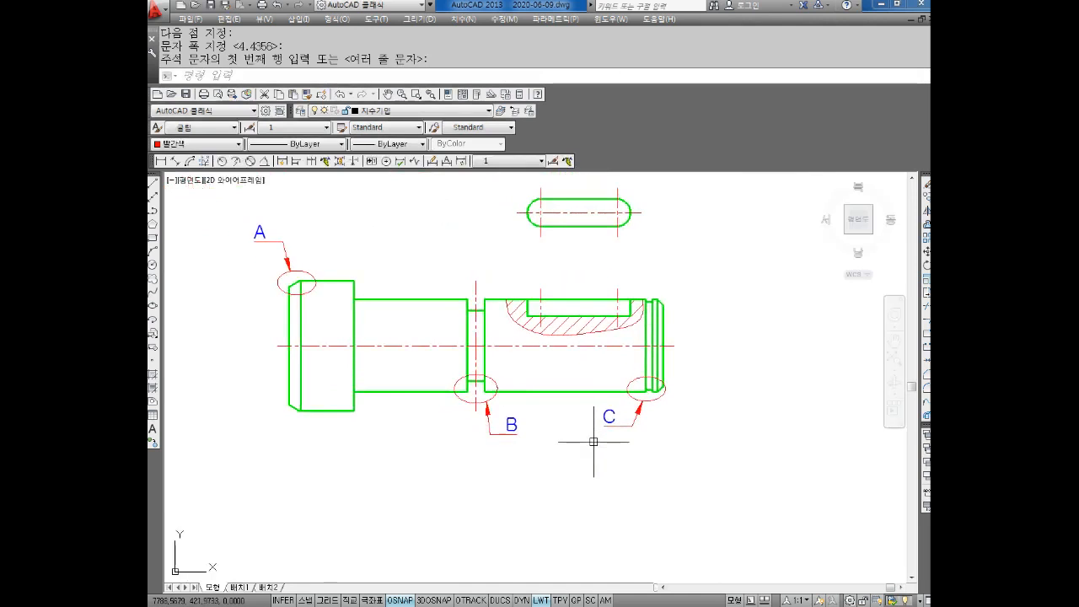
{"action": "middle_click_drag", "start_coordinate": [548, 412], "coordinate": [583, 436]}
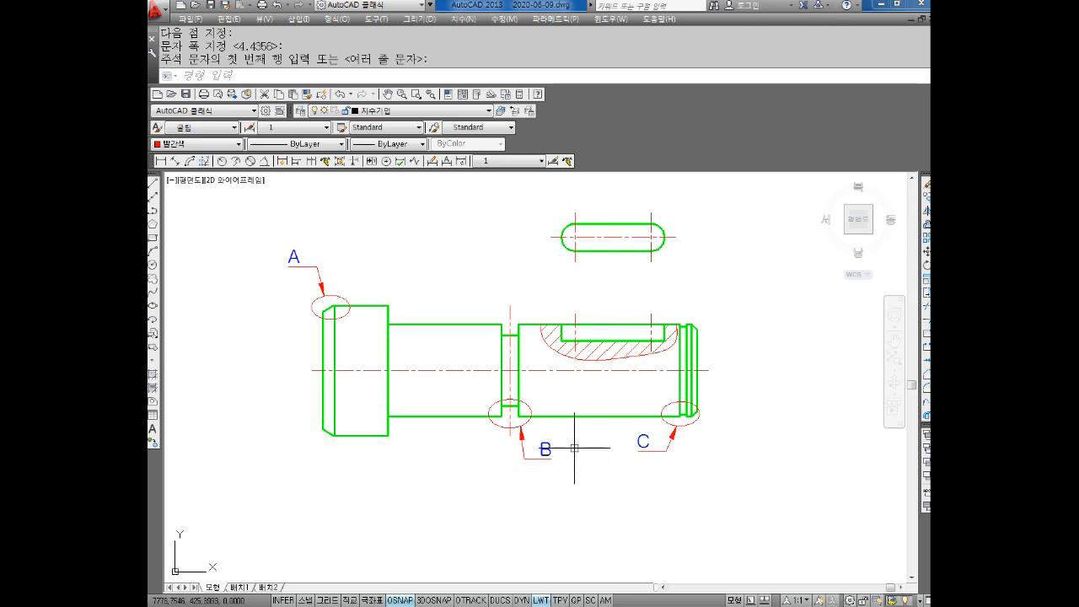
{"action": "middle_click_drag", "start_coordinate": [557, 423], "coordinate": [572, 420]}
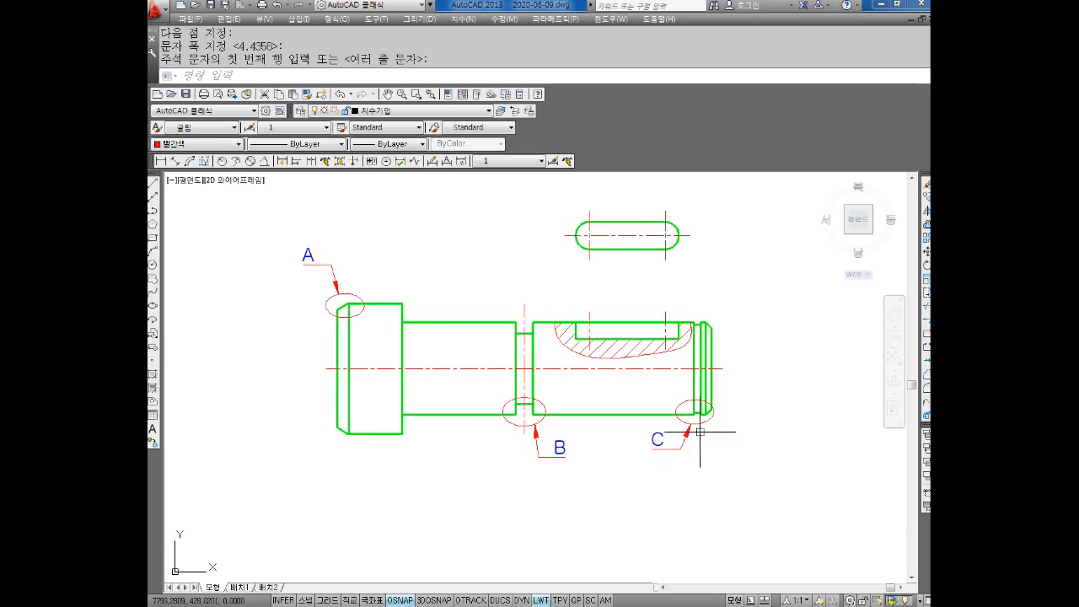
Copy the detail A ellipse, its leader and the shaft lines crossing it to the empty area left of the shaft
{"action": "middle_click_drag", "start_coordinate": [374, 347], "coordinate": [393, 337]}
{"action": "key", "text": "Escape"}
{"action": "key", "text": "Escape"}
{"action": "type", "text": "C"}
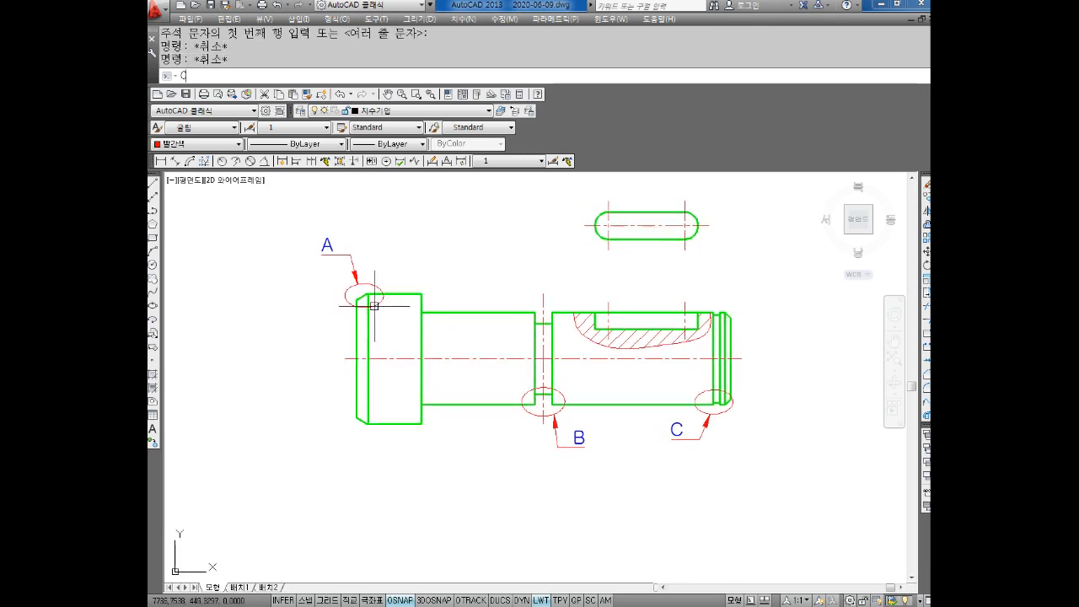
{"action": "type", "text": "O"}
{"action": "key", "text": "Return"}
{"action": "left_click", "coordinate": [386, 234]}
{"action": "left_click", "coordinate": [297, 324]}
{"action": "key", "text": "Return"}
{"action": "left_click", "coordinate": [298, 324]}
{"action": "middle_click_drag", "start_coordinate": [237, 368], "coordinate": [420, 263]}
{"action": "scroll", "coordinate": [386, 294], "scroll_direction": "down", "scroll_amount": 4}
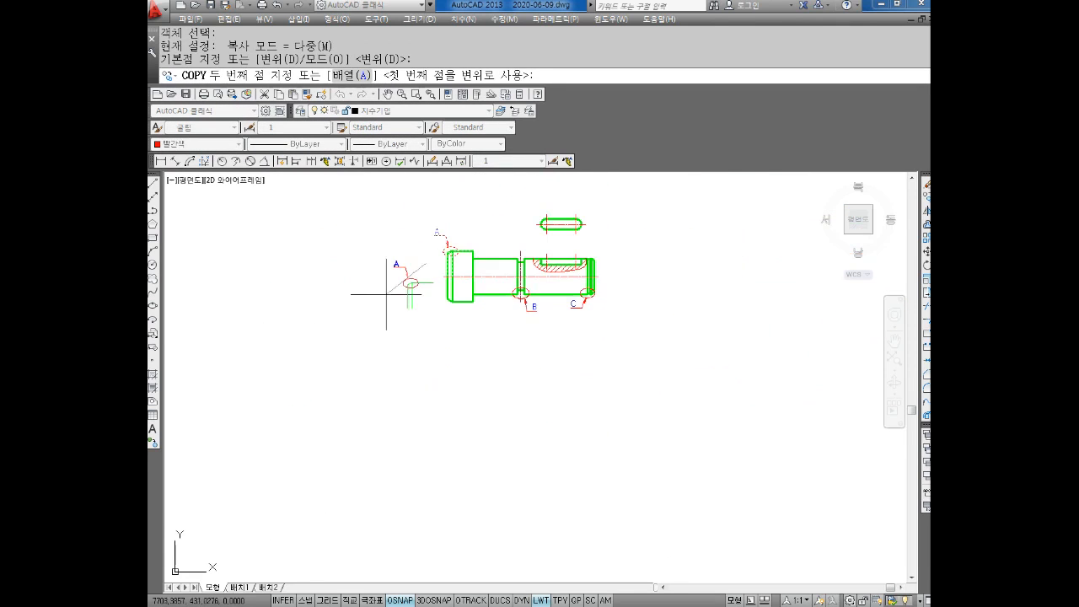
{"action": "middle_click_drag", "start_coordinate": [236, 368], "coordinate": [316, 359]}
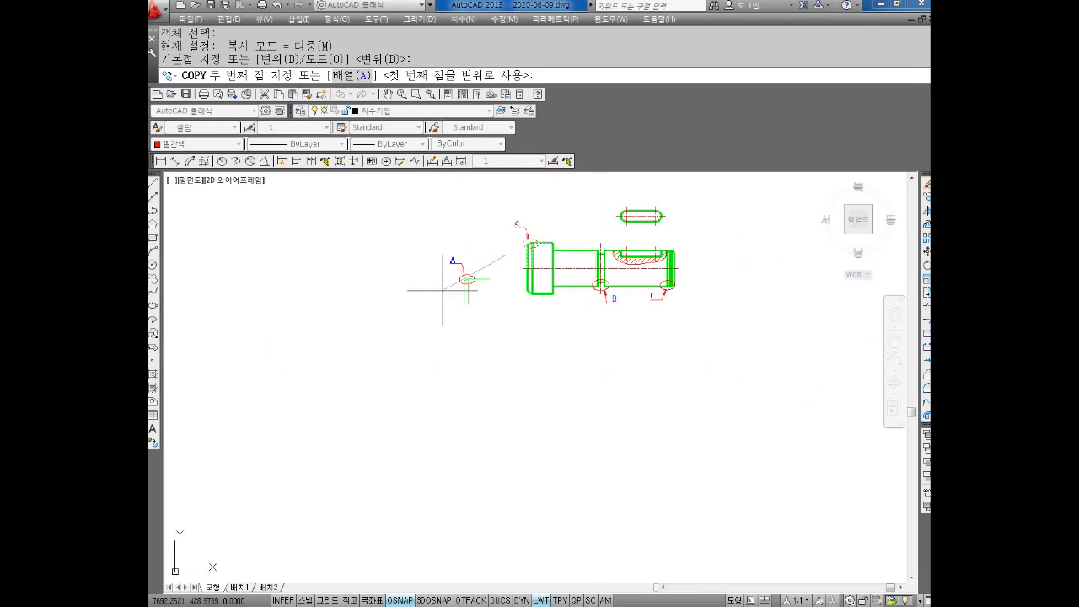
{"action": "left_click", "coordinate": [435, 291]}
{"action": "key", "text": "Escape"}
Copy the detail B ellipse, its leader and the groove lines crossing it to the empty area below the shaft
{"action": "middle_click_drag", "start_coordinate": [578, 310], "coordinate": [444, 321]}
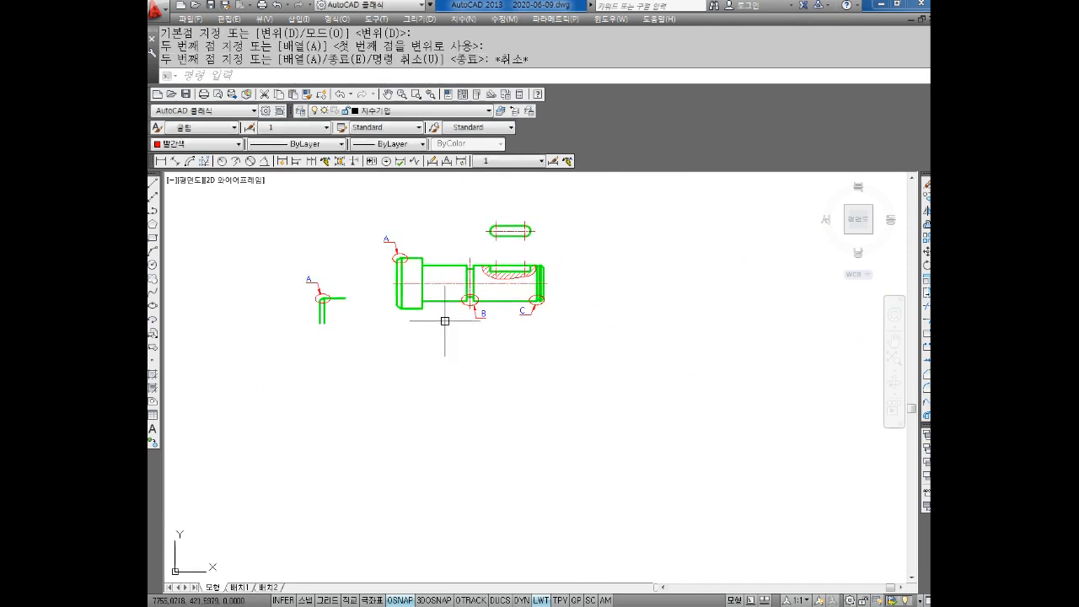
{"action": "scroll", "coordinate": [460, 316], "scroll_direction": "up", "scroll_amount": 4}
{"action": "key", "text": "space"}
{"action": "left_click", "coordinate": [532, 260]}
{"action": "left_click", "coordinate": [444, 326]}
{"action": "key", "text": "space"}
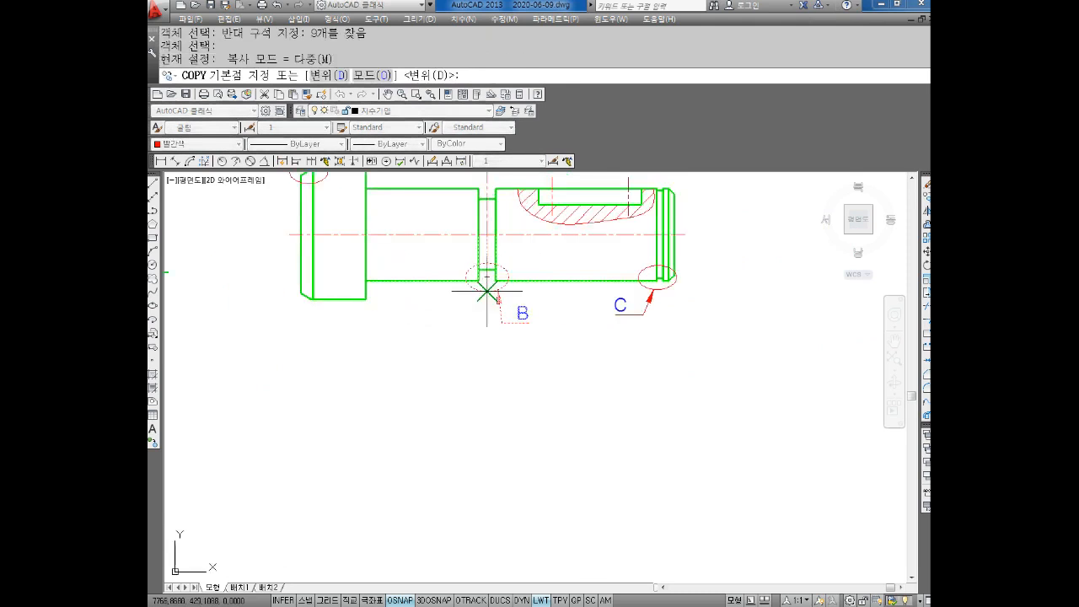
{"action": "left_click", "coordinate": [486, 292]}
{"action": "left_click", "coordinate": [489, 471]}
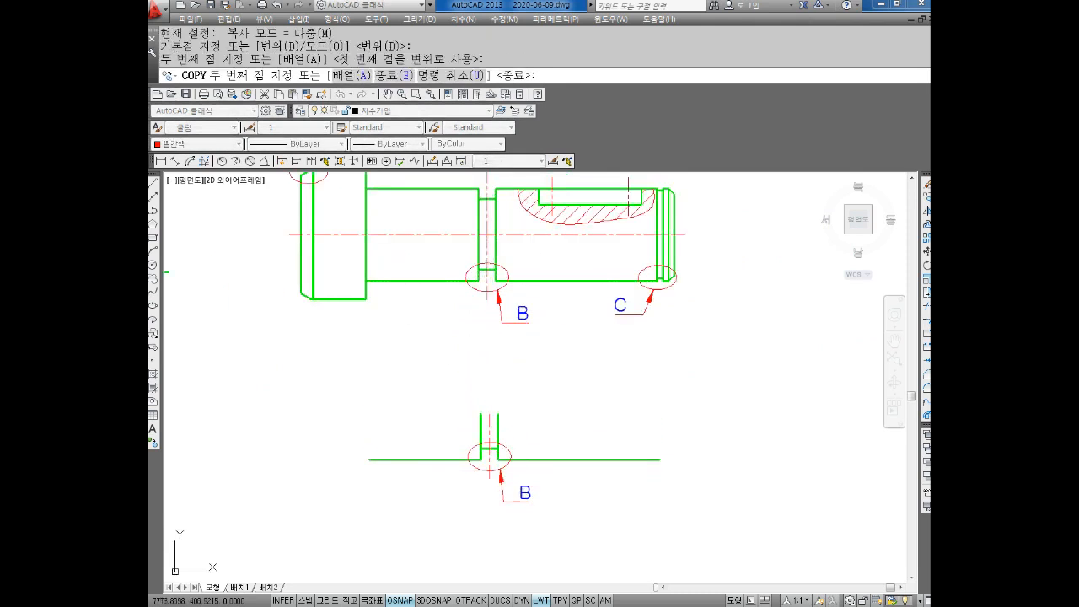
{"action": "key", "text": "Escape"}
{"action": "scroll", "coordinate": [595, 337], "scroll_direction": "down", "scroll_amount": 3}
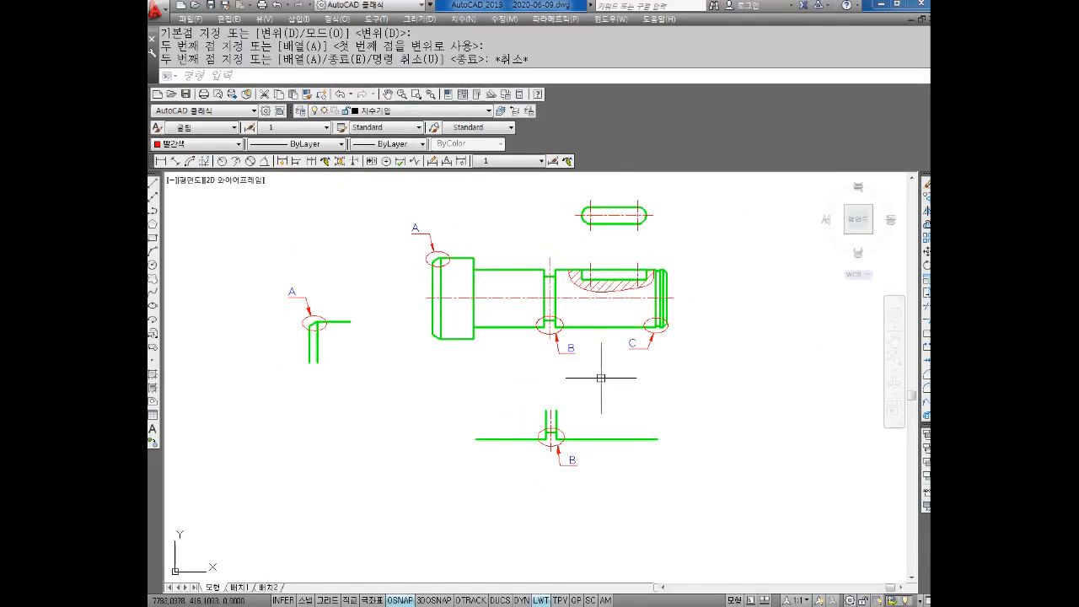
{"action": "mouse_move", "coordinate": [468, 315]}
{"action": "middle_mouse_down"}
{"action": "mouse_move", "coordinate": [467, 350]}
{"action": "mouse_move", "coordinate": [474, 315]}
{"action": "middle_mouse_up"}
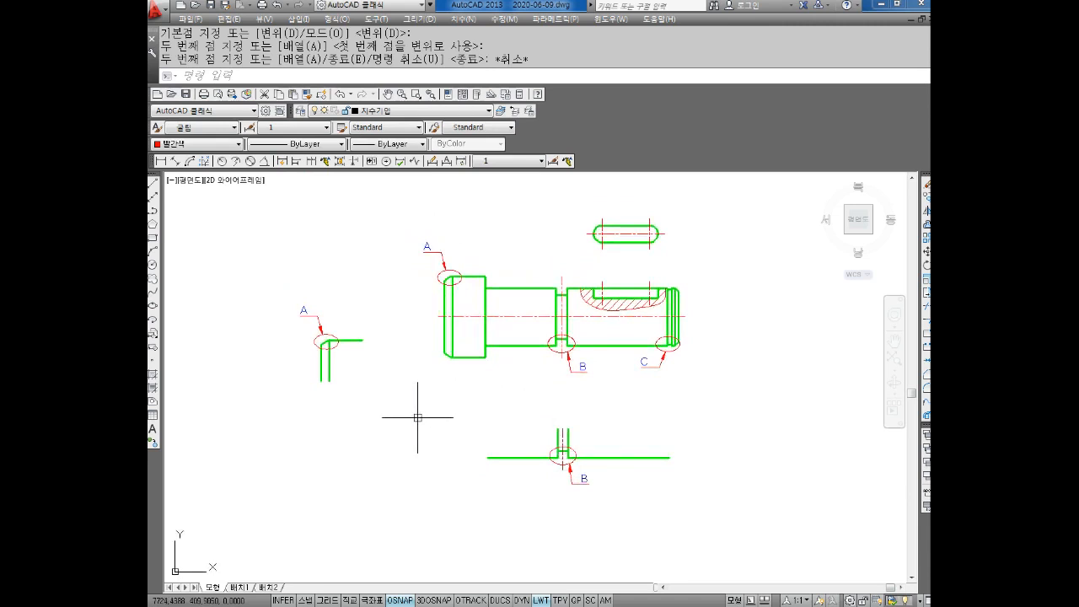
Trim away the shaft lines outside the ellipse in the copied detail A view
{"action": "scroll", "coordinate": [321, 338], "scroll_direction": "up", "scroll_amount": 4}
{"action": "key", "text": "Escape"}
{"action": "key", "text": "Escape"}
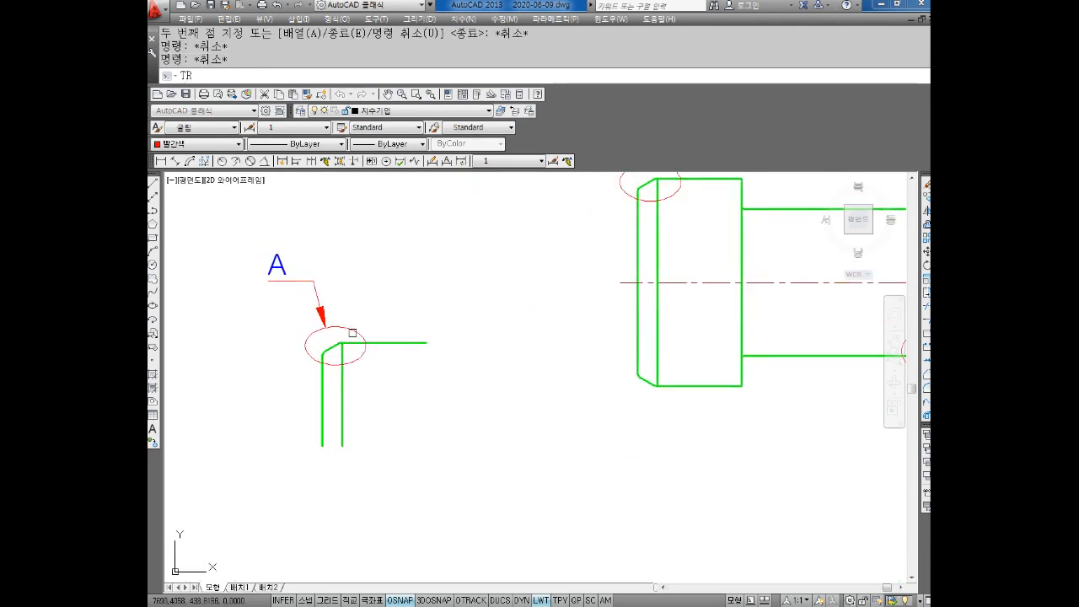
{"action": "type", "text": "TR"}
{"action": "key", "text": "Return"}
{"action": "key", "text": "Return"}
{"action": "left_click", "coordinate": [396, 342]}
{"action": "left_click", "coordinate": [398, 418]}
{"action": "left_click", "coordinate": [362, 440]}
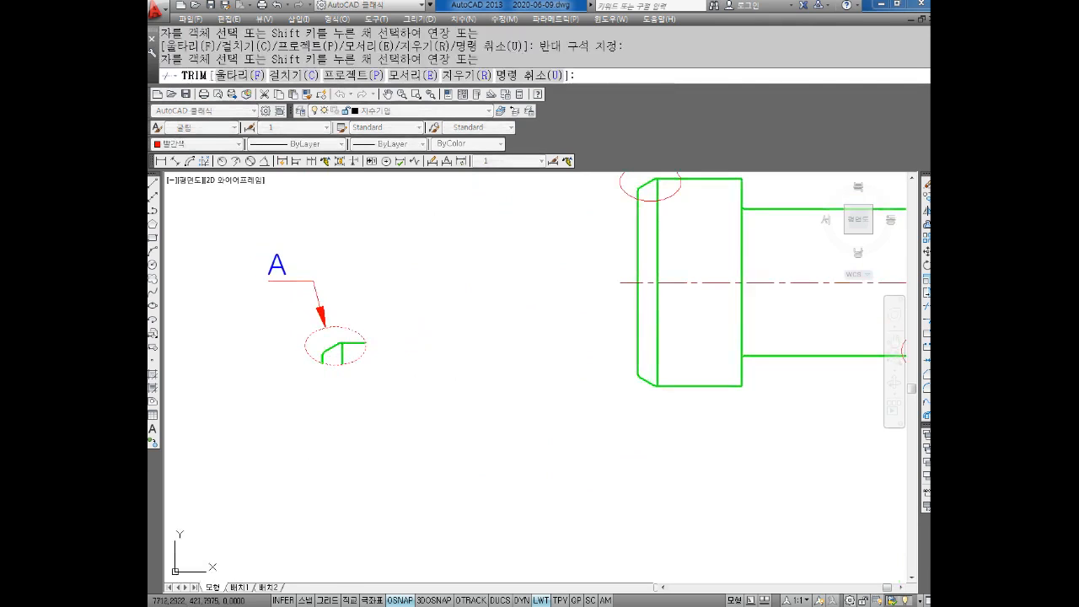
{"action": "key", "text": "Escape"}
Trim away the shaft and groove lines outside the ellipse in the copied detail B view
{"action": "scroll", "coordinate": [734, 554], "scroll_direction": "down", "scroll_amount": 2}
{"action": "scroll", "coordinate": [734, 554], "scroll_direction": "up", "scroll_amount": 2}
{"action": "middle_click_drag", "start_coordinate": [735, 554], "coordinate": [414, 410]}
{"action": "type", "text": "TR"}
{"action": "key", "text": "Return"}
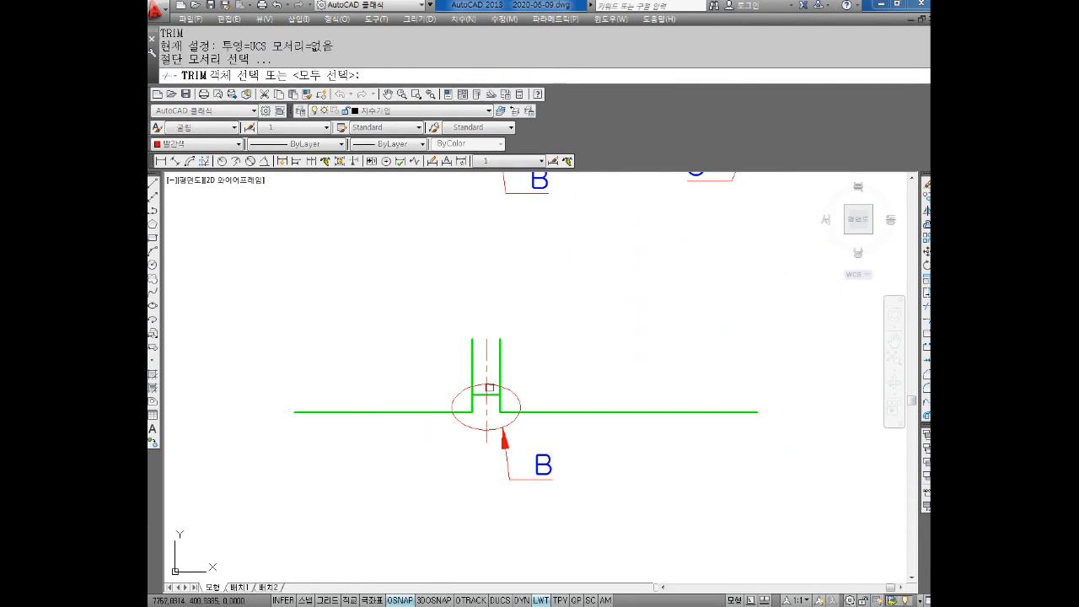
{"action": "key", "text": "Return"}
{"action": "left_click", "coordinate": [595, 411]}
{"action": "left_click", "coordinate": [366, 357]}
{"action": "left_click", "coordinate": [358, 421]}
{"action": "left_click", "coordinate": [518, 310]}
{"action": "left_click", "coordinate": [444, 364]}
{"action": "key", "text": "Escape"}
{"action": "key", "text": "Escape"}
{"action": "key", "text": "Escape"}
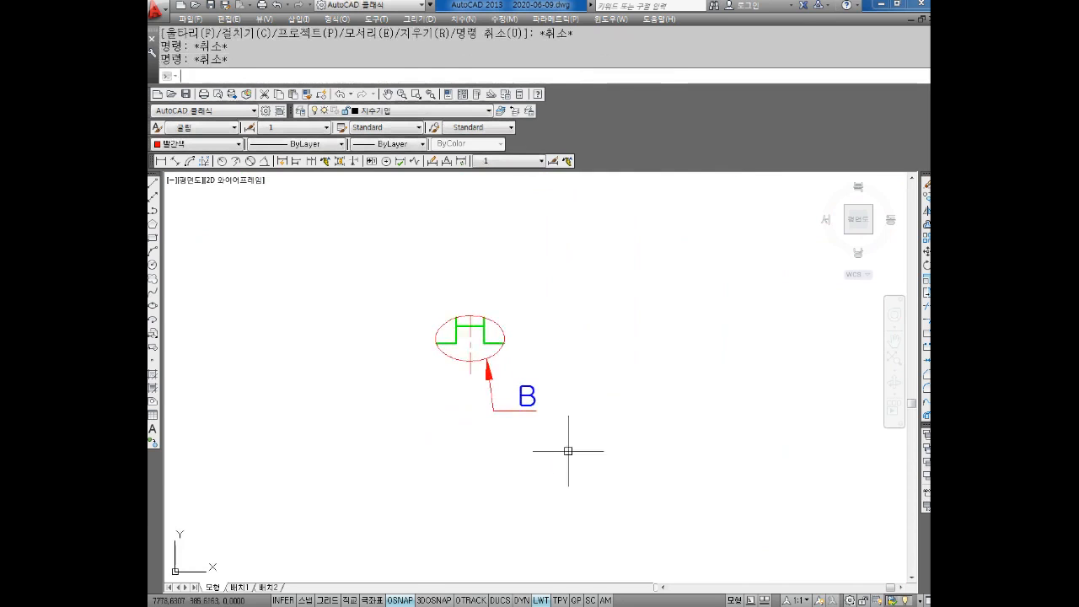
Delete the leaders and letter labels from the copied detail B and detail A views
{"action": "left_click", "coordinate": [567, 381]}
{"action": "left_click", "coordinate": [503, 453]}
{"action": "key", "text": "Delete"}
{"action": "middle_click_drag", "start_coordinate": [364, 355], "coordinate": [557, 451]}
{"action": "left_click", "coordinate": [417, 345]}
{"action": "key", "text": "Delete"}
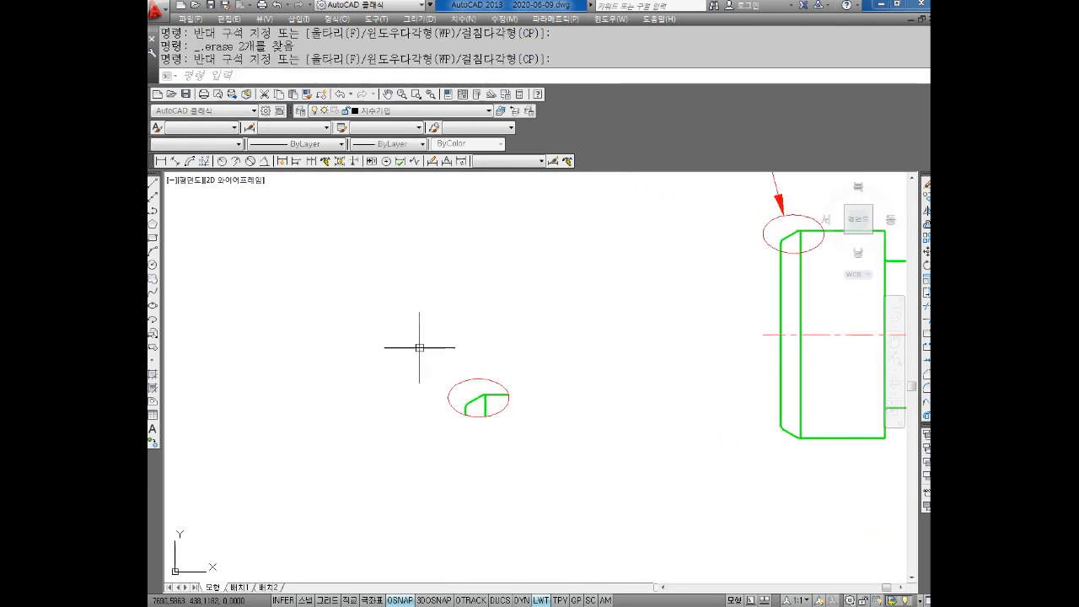
Fillet both corners at the upper end of the shaft's middle groove with radius 0.4 in No trim mode
{"action": "scroll", "coordinate": [449, 334], "scroll_direction": "down", "scroll_amount": 4}
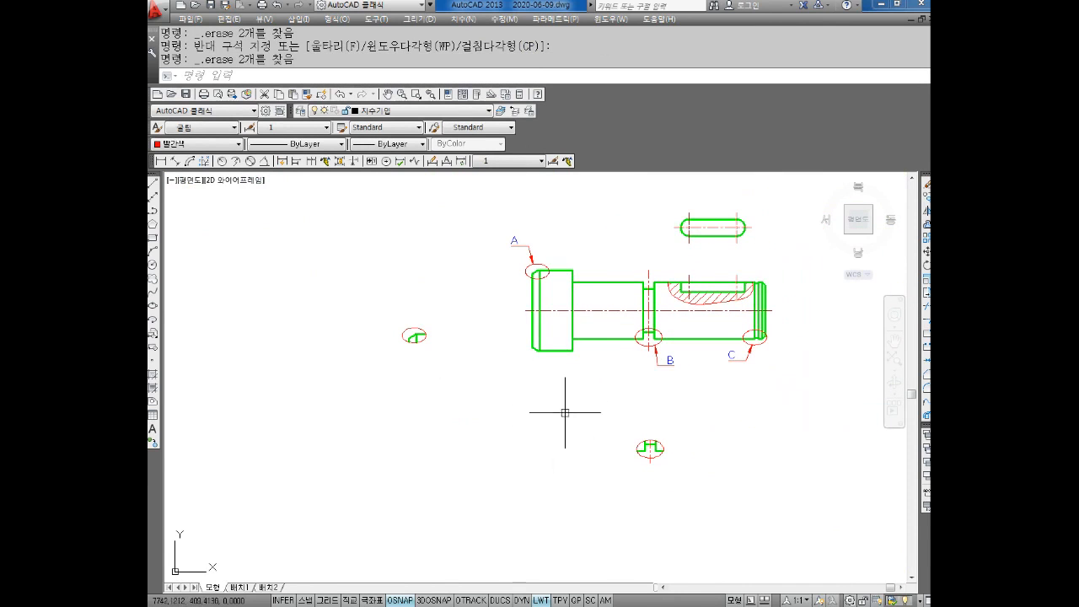
{"action": "scroll", "coordinate": [557, 392], "scroll_direction": "up", "scroll_amount": 3}
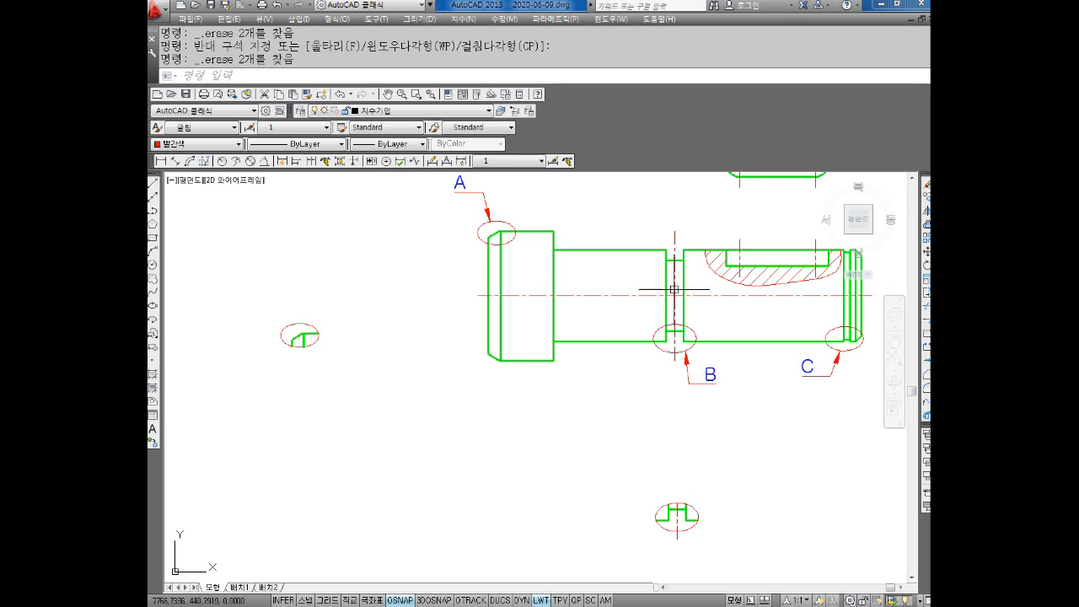
{"action": "middle_click_drag", "start_coordinate": [674, 289], "coordinate": [627, 304]}
{"action": "scroll", "coordinate": [629, 302], "scroll_direction": "up", "scroll_amount": 6}
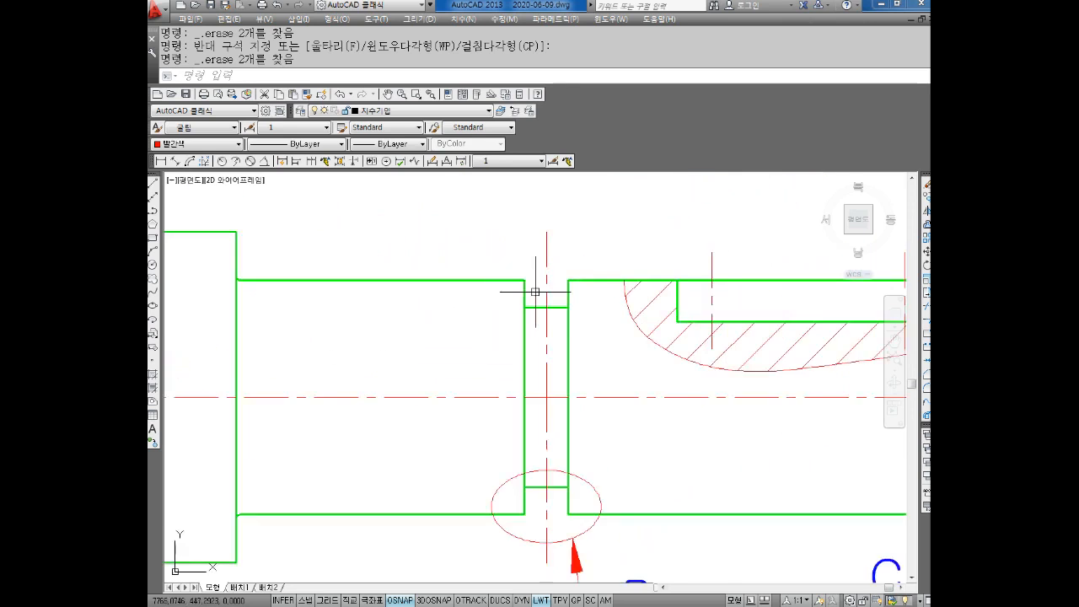
{"action": "scroll", "coordinate": [524, 311], "scroll_direction": "up", "scroll_amount": 2}
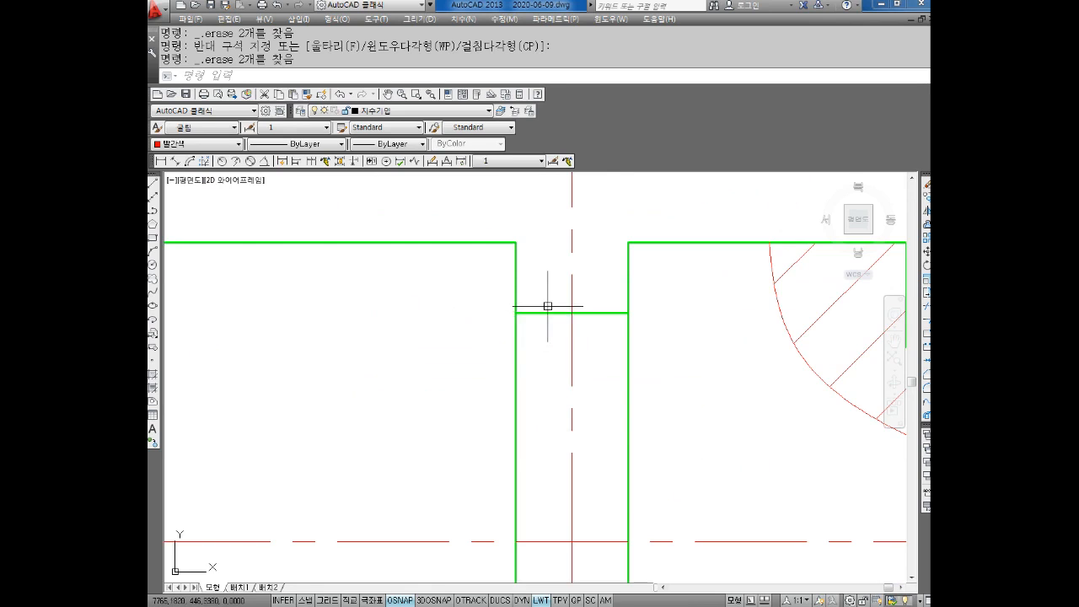
{"action": "middle_click_drag", "start_coordinate": [513, 307], "coordinate": [482, 328]}
{"action": "key", "text": "Escape"}
{"action": "key", "text": "Escape"}
{"action": "type", "text": "F"}
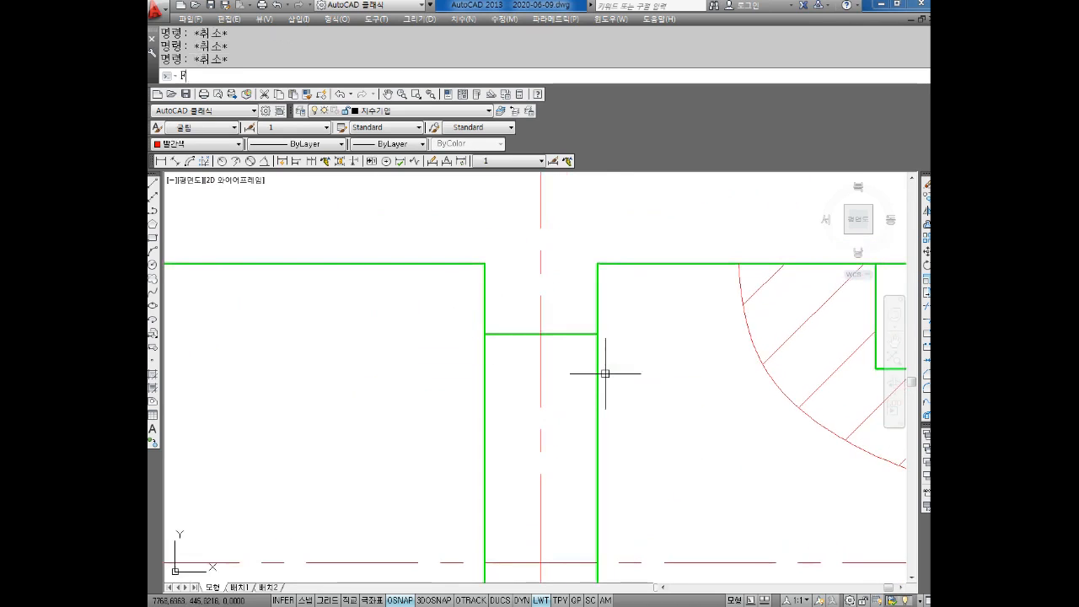
{"action": "key", "text": "Return"}
{"action": "type", "text": "R"}
{"action": "key", "text": "Return"}
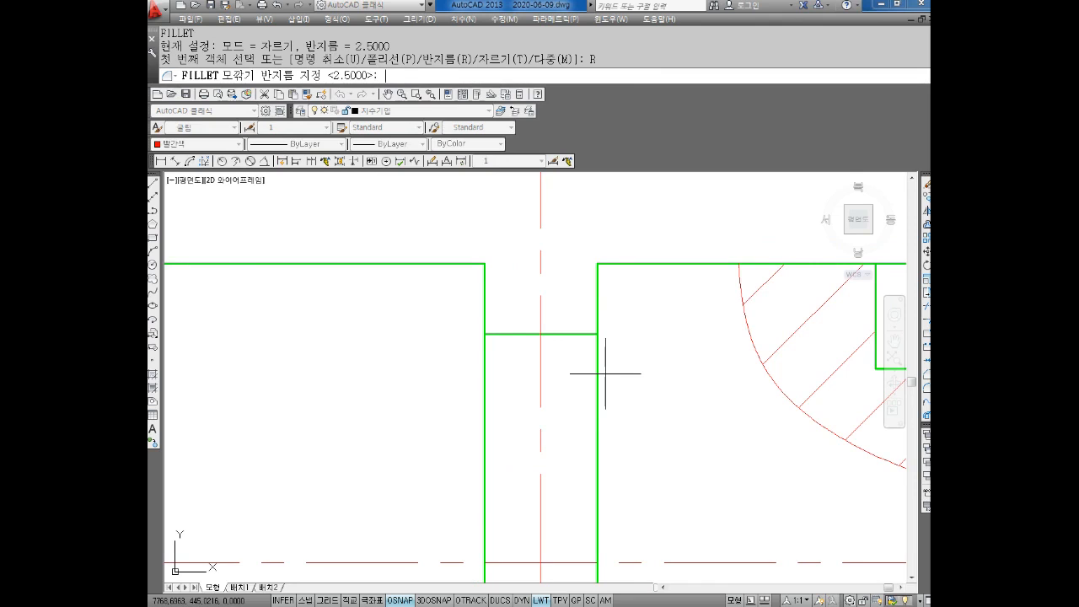
{"action": "key", "text": "Return"}
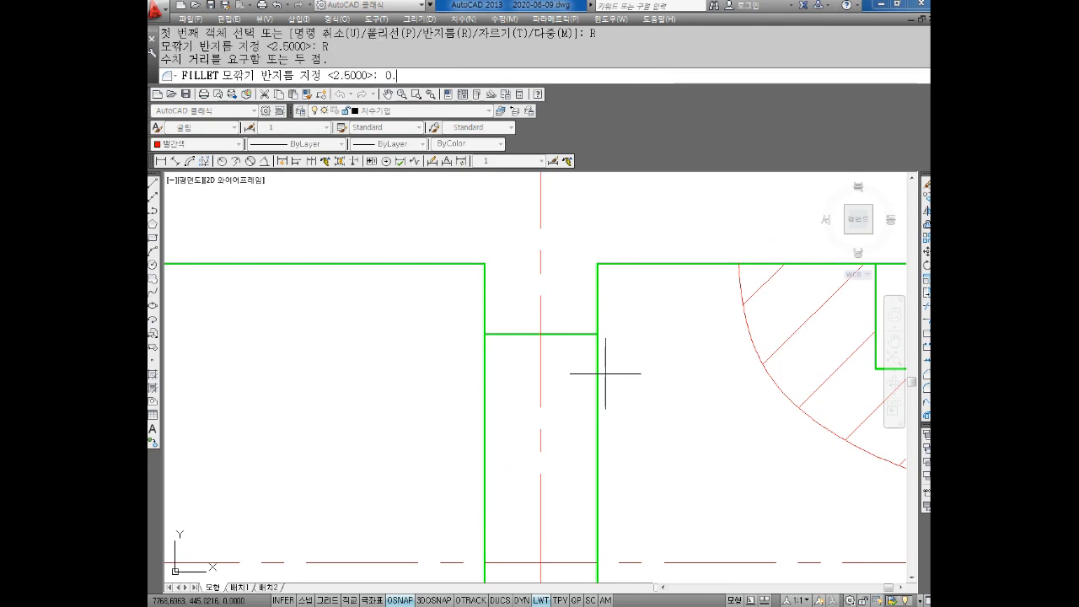
{"action": "type", "text": "0.4"}
{"action": "key", "text": "Return"}
{"action": "type", "text": "T"}
{"action": "key", "text": "Return"}
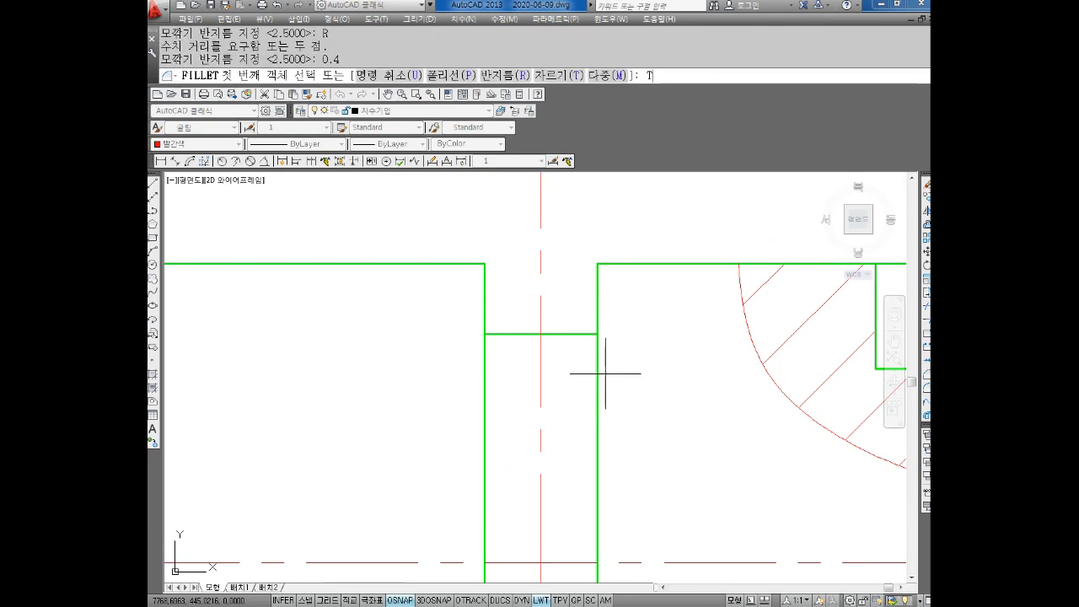
{"action": "type", "text": "N"}
{"action": "key", "text": "Return"}
{"action": "scroll", "coordinate": [603, 374], "scroll_direction": "up", "scroll_amount": 2}
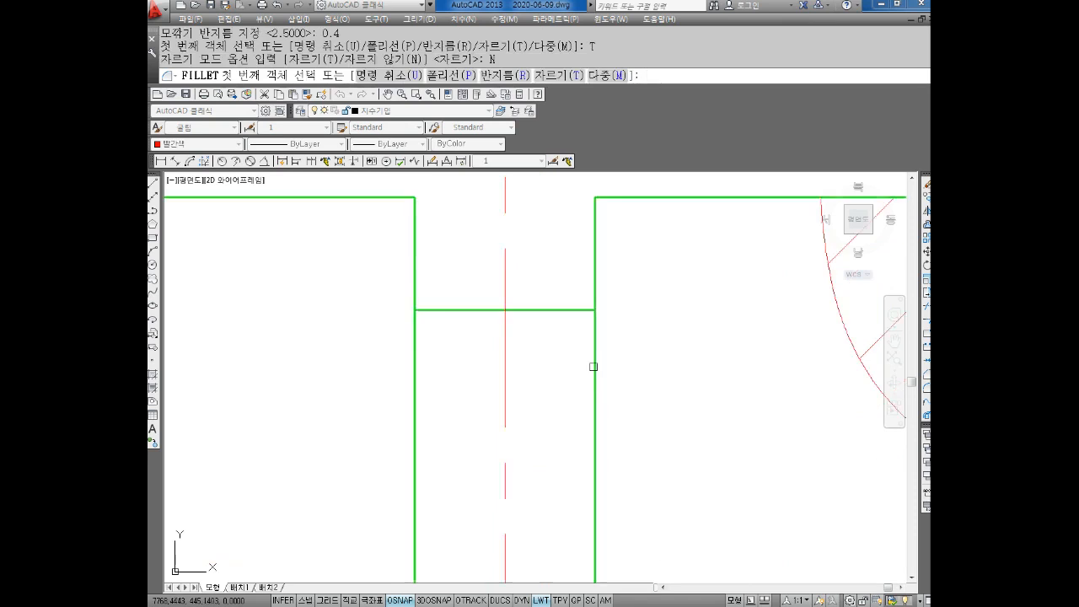
{"action": "left_click", "coordinate": [432, 309]}
{"action": "left_click", "coordinate": [414, 286]}
{"action": "key", "text": "Return"}
{"action": "left_click", "coordinate": [562, 309]}
{"action": "left_click", "coordinate": [589, 295]}
Fillet both groove-bottom corners inside the detail B ellipse on the shaft with the same 0.4 radius, without trimming
{"action": "middle_click_drag", "start_coordinate": [500, 449], "coordinate": [487, 343]}
{"action": "middle_click_drag", "start_coordinate": [435, 526], "coordinate": [436, 446]}
{"action": "key", "text": "Return"}
{"action": "middle_click_drag", "start_coordinate": [438, 502], "coordinate": [462, 356]}
{"action": "middle_click_drag", "start_coordinate": [450, 468], "coordinate": [450, 318]}
{"action": "middle_click_drag", "start_coordinate": [425, 565], "coordinate": [424, 417]}
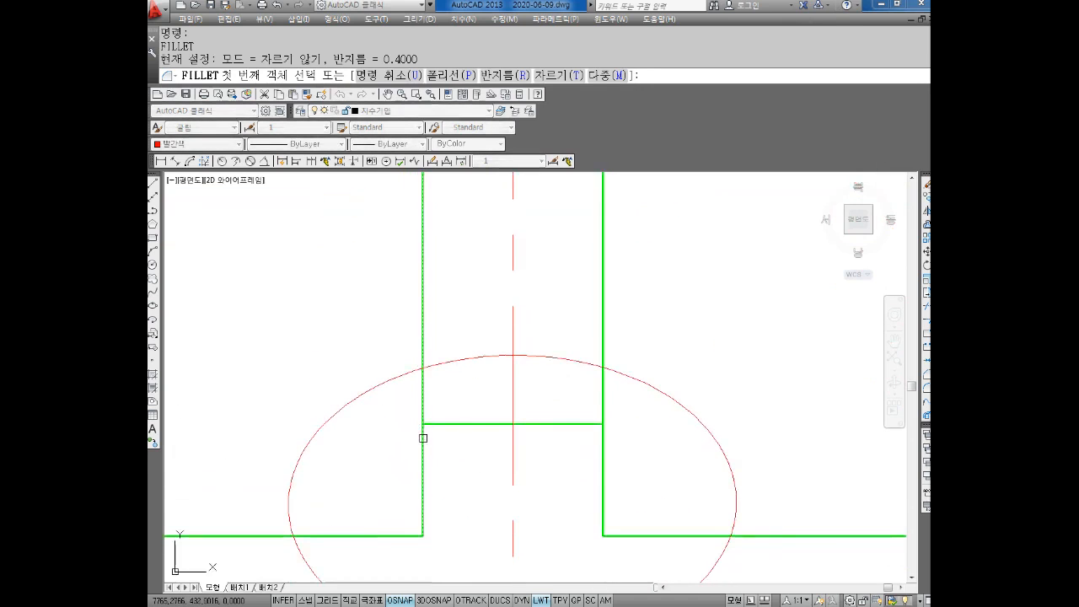
{"action": "left_click", "coordinate": [422, 438]}
{"action": "left_click", "coordinate": [433, 426]}
{"action": "key", "text": "Return"}
{"action": "left_click", "coordinate": [598, 427]}
{"action": "left_click", "coordinate": [600, 439]}
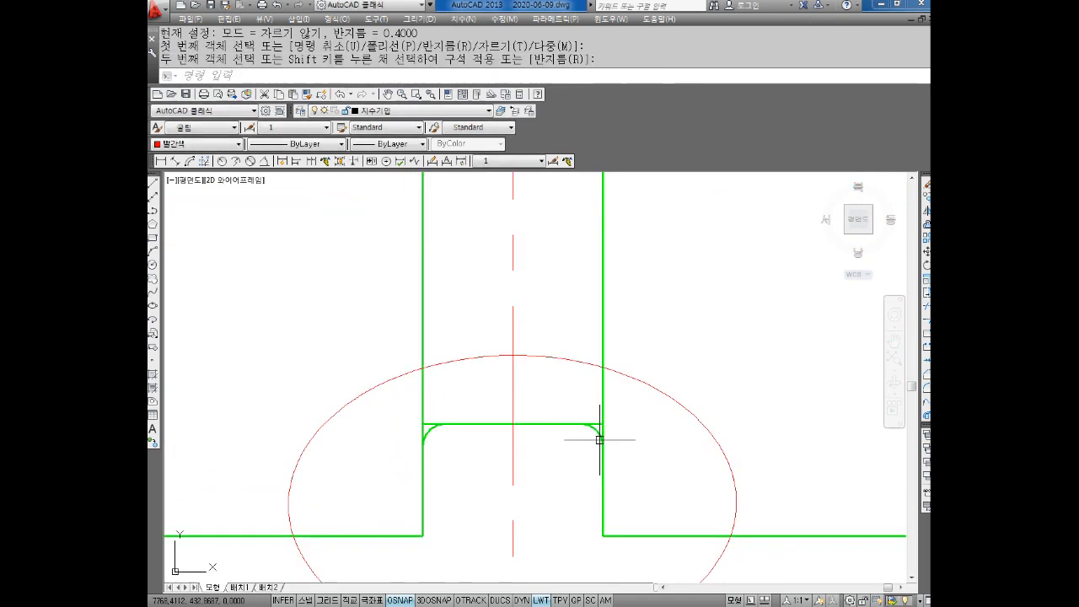
{"action": "key", "text": "Escape"}
{"action": "key", "text": "Escape"}
{"action": "key", "text": "Escape"}
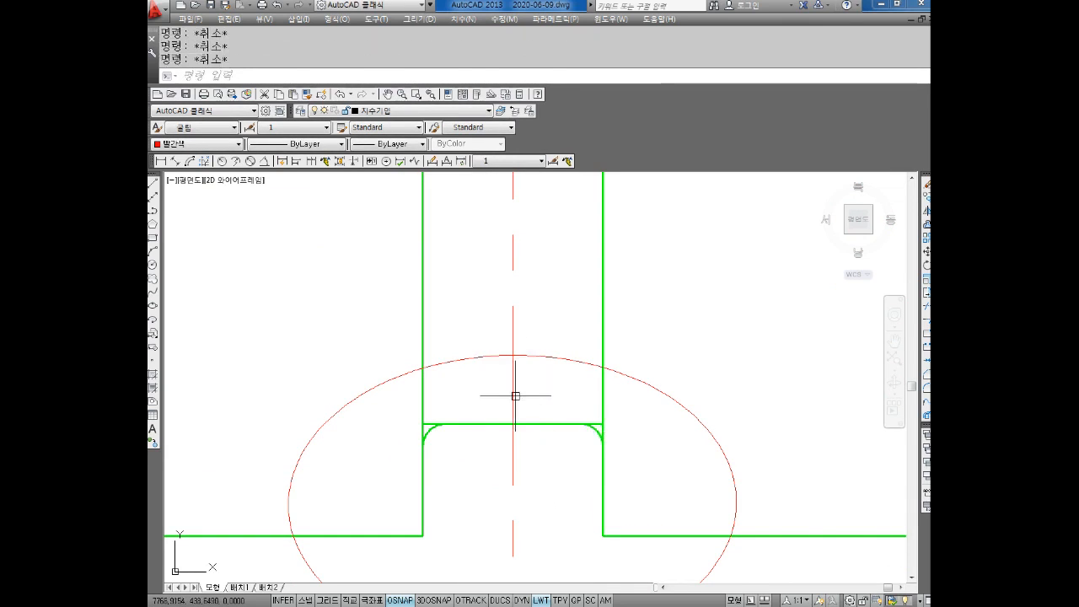
Trim the leftover ends of the groove-bottom line beyond the two fillets at the middle groove's upper end
{"action": "mouse_move", "coordinate": [481, 248]}
{"action": "middle_mouse_down"}
{"action": "mouse_move", "coordinate": [458, 349]}
{"action": "mouse_move", "coordinate": [499, 424]}
{"action": "middle_mouse_up"}
{"action": "scroll", "coordinate": [478, 334], "scroll_direction": "down", "scroll_amount": 2}
{"action": "mouse_move", "coordinate": [478, 335]}
{"action": "middle_mouse_down"}
{"action": "mouse_move", "coordinate": [455, 433]}
{"action": "mouse_move", "coordinate": [479, 434]}
{"action": "middle_mouse_up"}
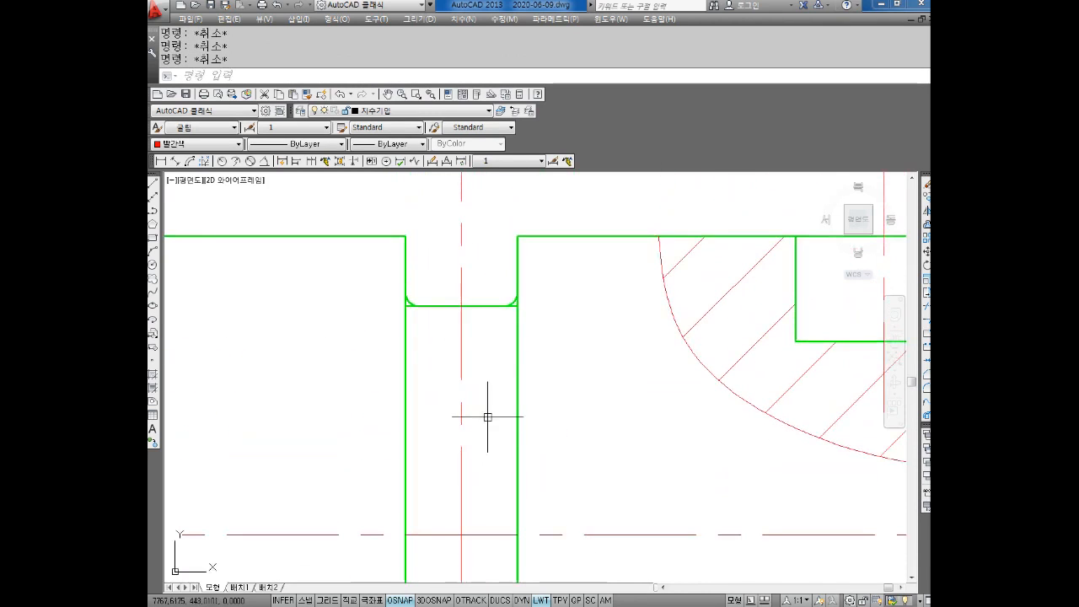
{"action": "scroll", "coordinate": [397, 291], "scroll_direction": "up", "scroll_amount": 4}
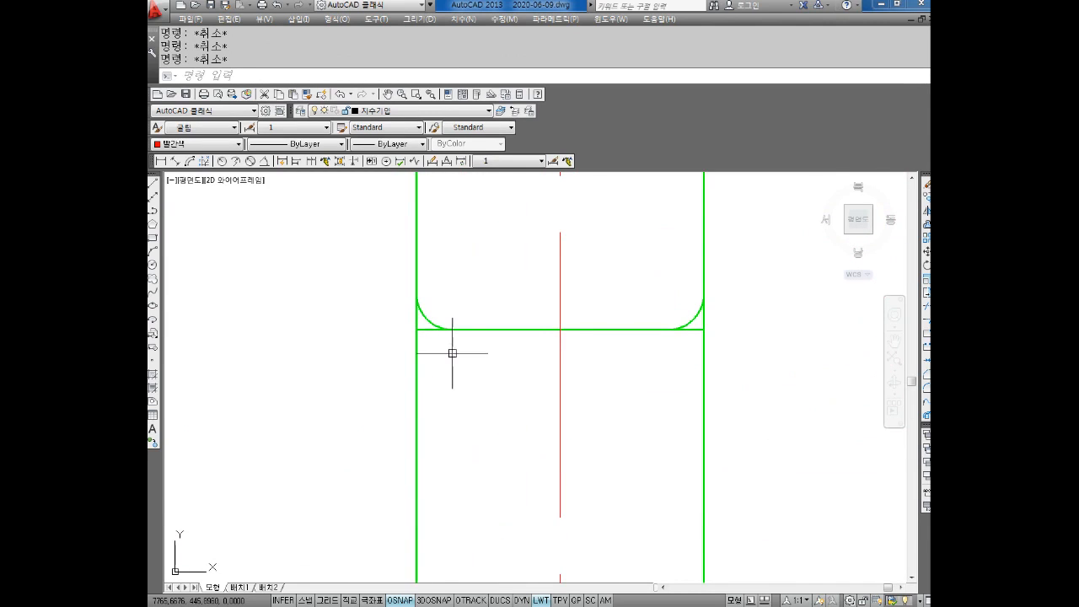
{"action": "key", "text": "Return"}
{"action": "scroll", "coordinate": [460, 354], "scroll_direction": "up", "scroll_amount": 2}
{"action": "key", "text": "Return"}
{"action": "left_click", "coordinate": [411, 319]}
{"action": "left_click", "coordinate": [438, 339]}
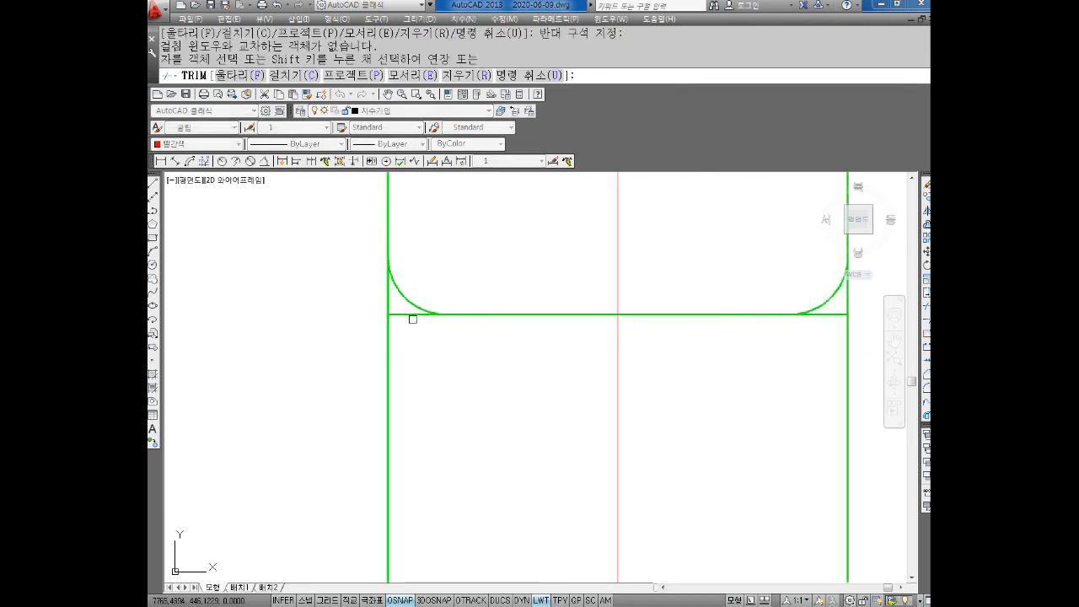
{"action": "left_click", "coordinate": [414, 315]}
{"action": "left_click", "coordinate": [833, 316]}
Trim the leftover ends of the groove-bottom line beyond both fillets inside the shaft's detail B ellipse
{"action": "scroll", "coordinate": [821, 338], "scroll_direction": "down", "scroll_amount": 4}
{"action": "middle_click_drag", "start_coordinate": [808, 421], "coordinate": [690, 223]}
{"action": "middle_click_drag", "start_coordinate": [668, 436], "coordinate": [627, 274]}
{"action": "middle_click_drag", "start_coordinate": [608, 453], "coordinate": [581, 250]}
{"action": "scroll", "coordinate": [476, 393], "scroll_direction": "up", "scroll_amount": 4}
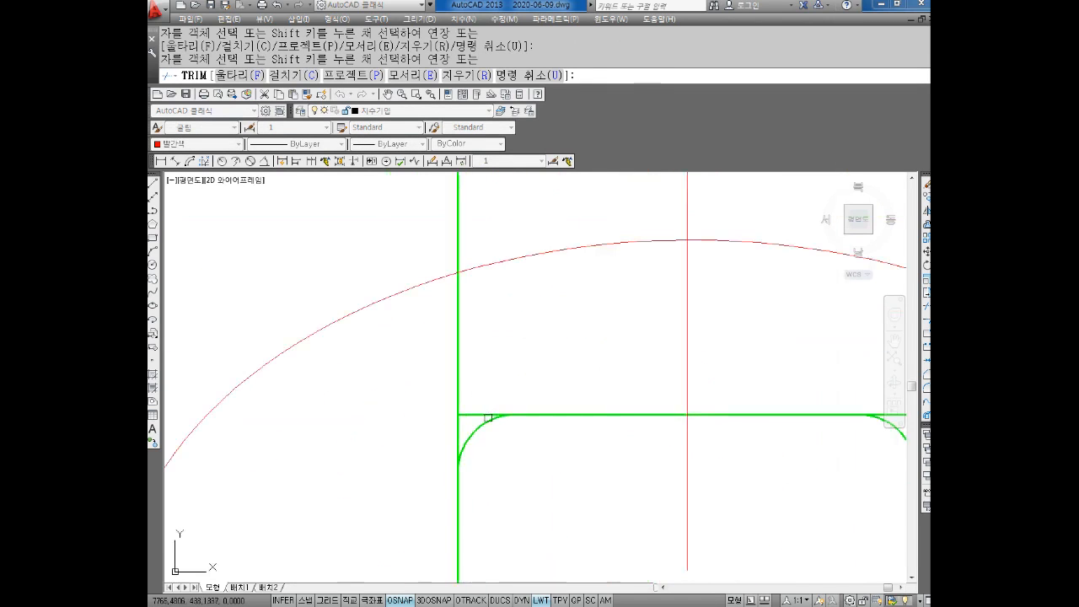
{"action": "middle_click_drag", "start_coordinate": [539, 394], "coordinate": [419, 346]}
{"action": "middle_click_drag", "start_coordinate": [650, 374], "coordinate": [556, 363]}
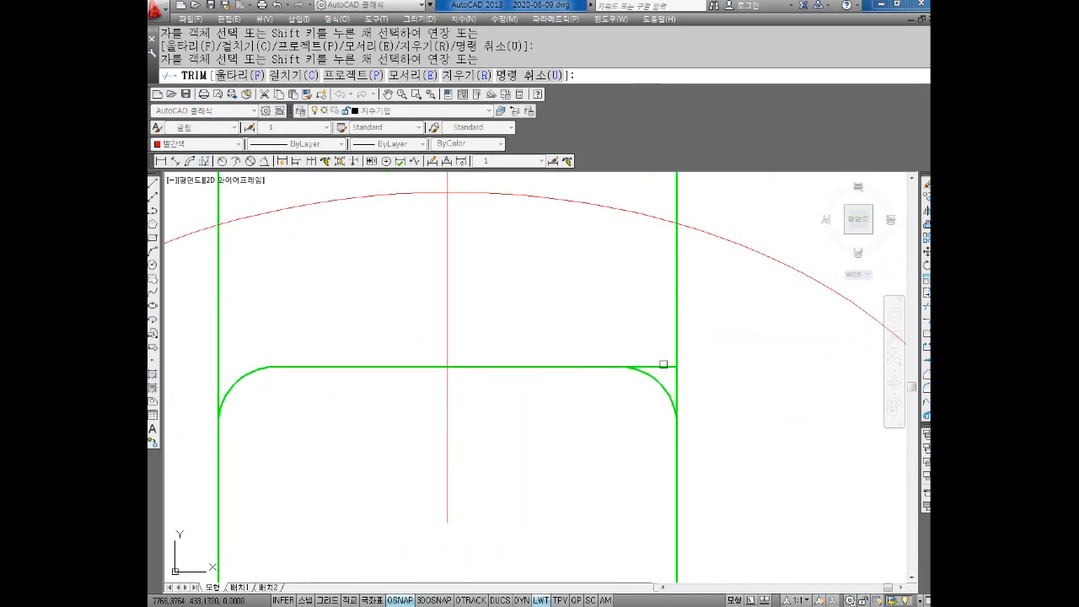
{"action": "scroll", "coordinate": [662, 364], "scroll_direction": "down", "scroll_amount": 3}
{"action": "mouse_move", "coordinate": [638, 438]}
{"action": "middle_mouse_down"}
{"action": "mouse_move", "coordinate": [602, 506]}
{"action": "mouse_move", "coordinate": [632, 333]}
{"action": "middle_mouse_up"}
{"action": "scroll", "coordinate": [632, 333], "scroll_direction": "down", "scroll_amount": 4}
Fillet both groove-bottom corners in the copied detail B view with radius 0.4, without trimming
{"action": "scroll", "coordinate": [566, 360], "scroll_direction": "up", "scroll_amount": 10}
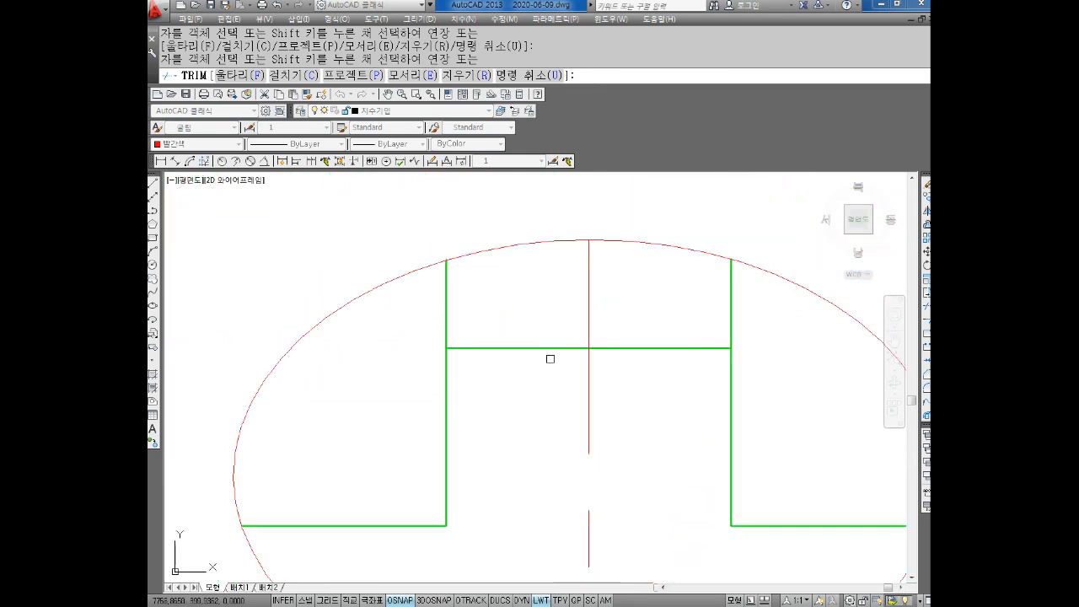
{"action": "key", "text": "Escape"}
{"action": "type", "text": "f"}
{"action": "key", "text": "Return"}
{"action": "left_click", "coordinate": [467, 349]}
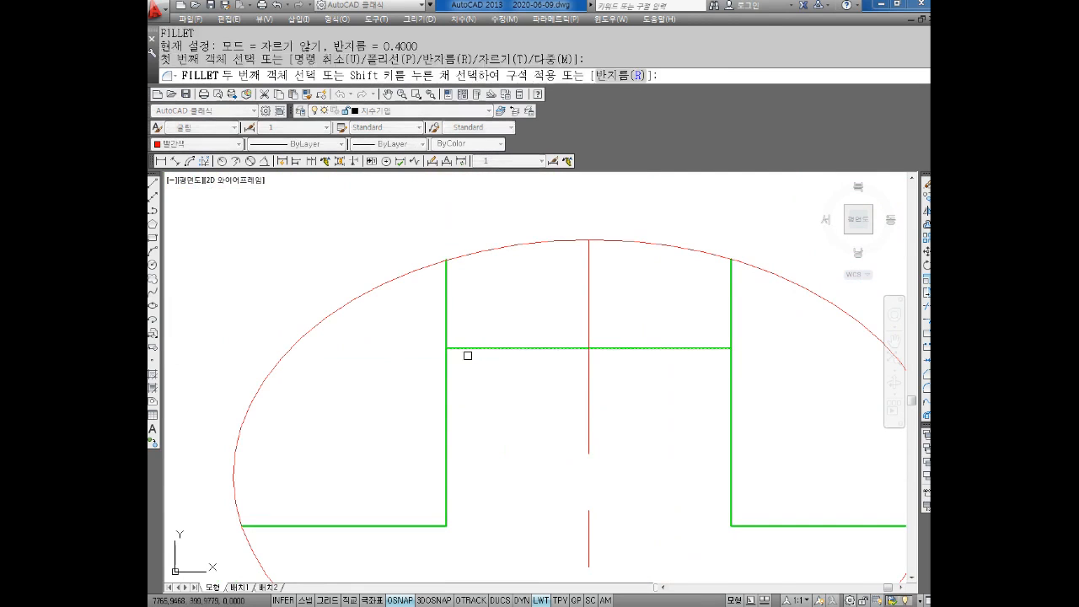
{"action": "left_click", "coordinate": [449, 390]}
{"action": "key", "text": "Return"}
{"action": "left_click", "coordinate": [694, 348]}
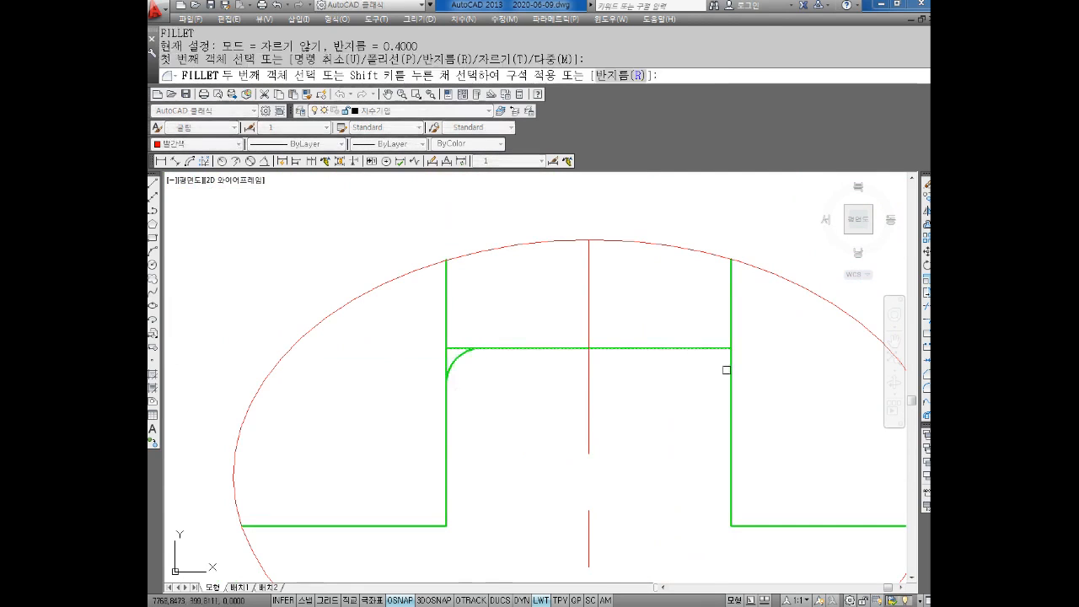
{"action": "left_click", "coordinate": [730, 373]}
Trim the groove-bottom line's leftover ends beyond the fillets in the copied detail B view
{"action": "key", "text": "Escape"}
{"action": "type", "text": "tr"}
{"action": "key", "text": "Return"}
{"action": "key", "text": "Return"}
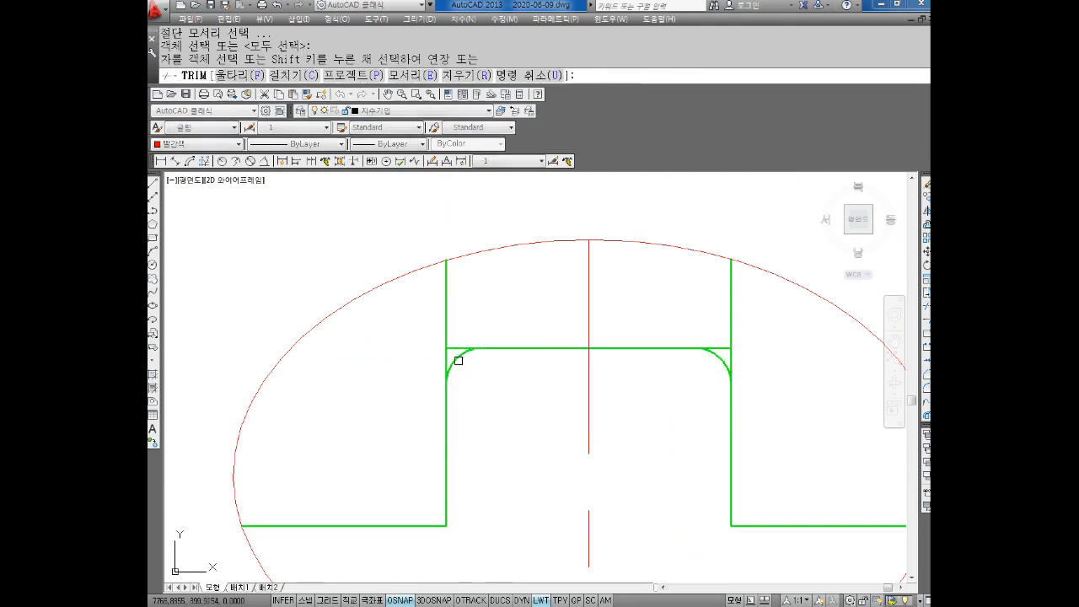
{"action": "left_click", "coordinate": [459, 348]}
{"action": "left_click", "coordinate": [722, 350]}
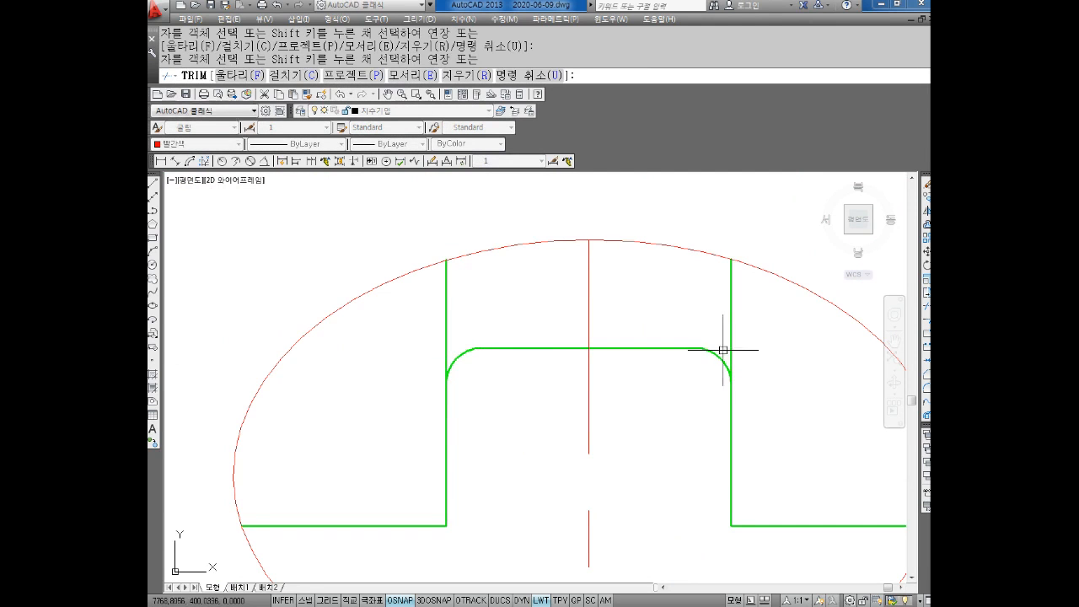
{"action": "key", "text": "Escape"}
{"action": "scroll", "coordinate": [721, 371], "scroll_direction": "down", "scroll_amount": 4}
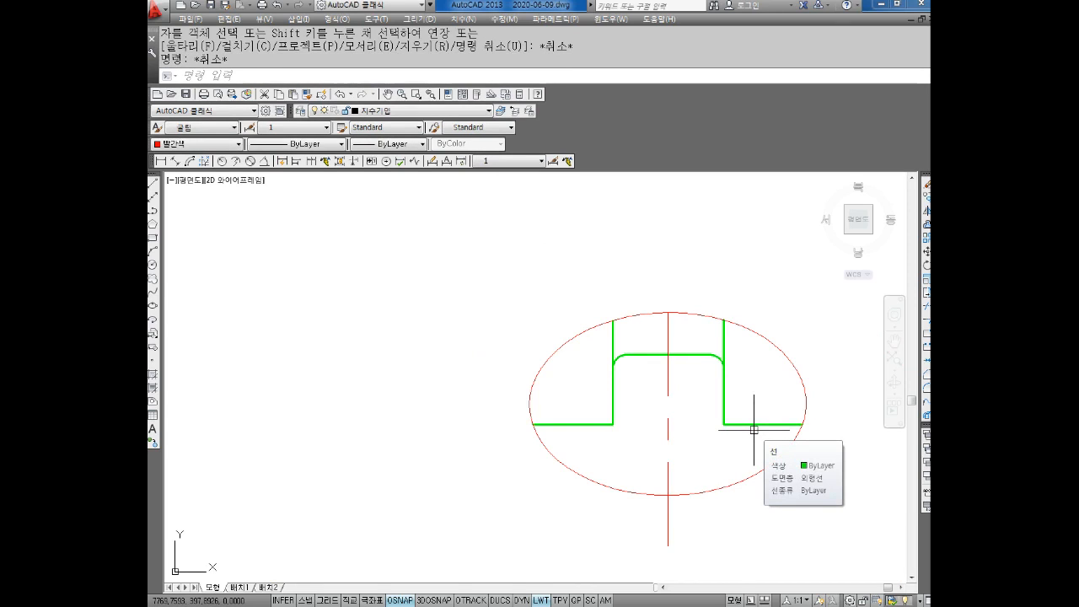
{"action": "key", "text": "Escape"}
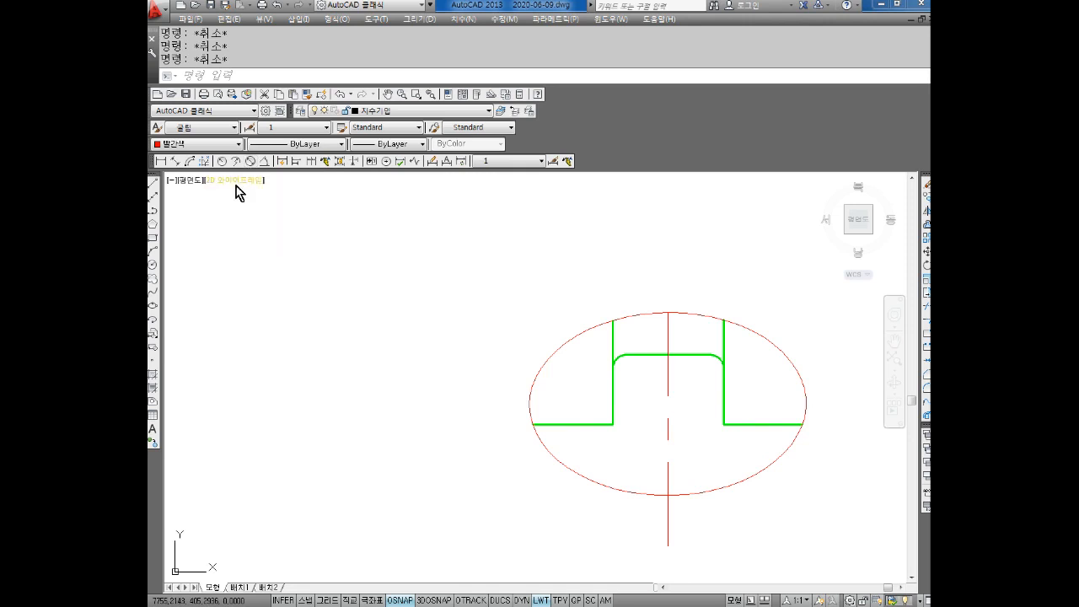
{"action": "left_click", "coordinate": [223, 161]}
{"action": "scroll", "coordinate": [623, 354], "scroll_direction": "up", "scroll_amount": 2}
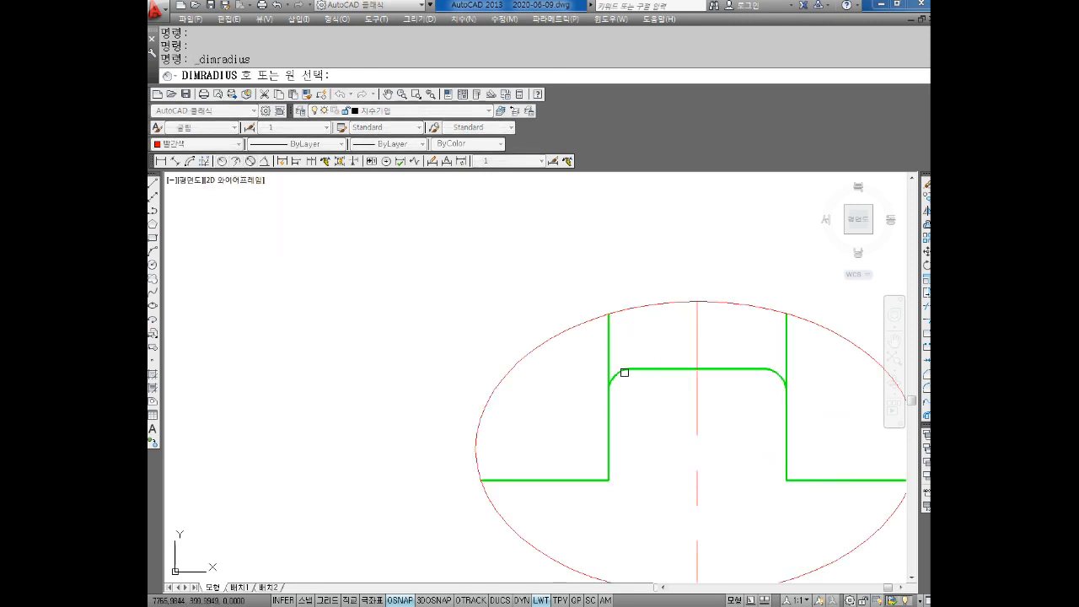
{"action": "left_click", "coordinate": [622, 375]}
{"action": "scroll", "coordinate": [581, 342], "scroll_direction": "down", "scroll_amount": 4}
{"action": "key", "text": "Escape"}
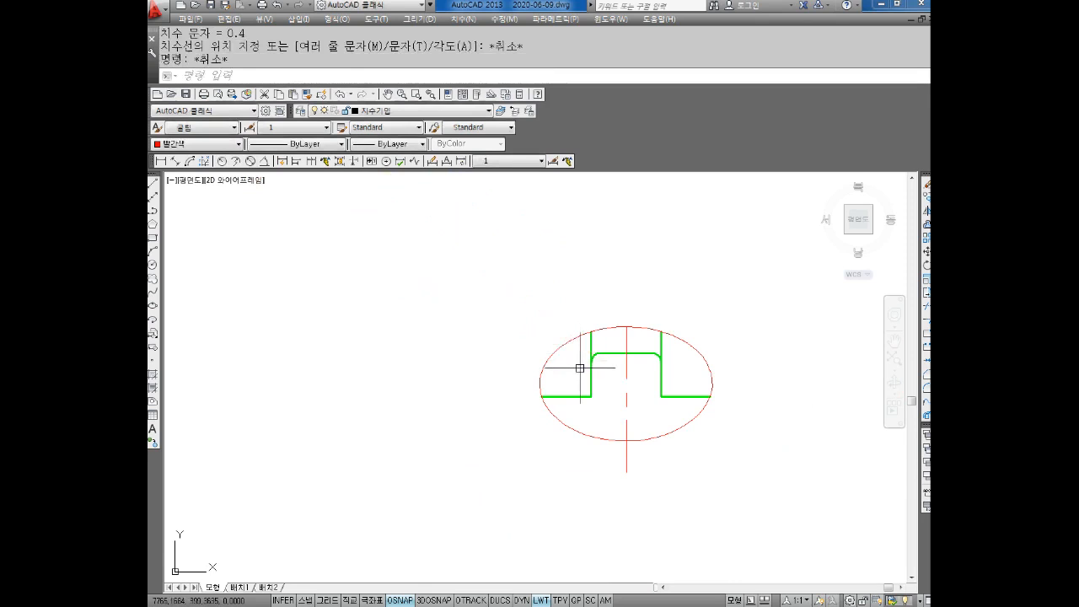
{"action": "key", "text": "Escape"}
{"action": "key", "text": "Escape"}
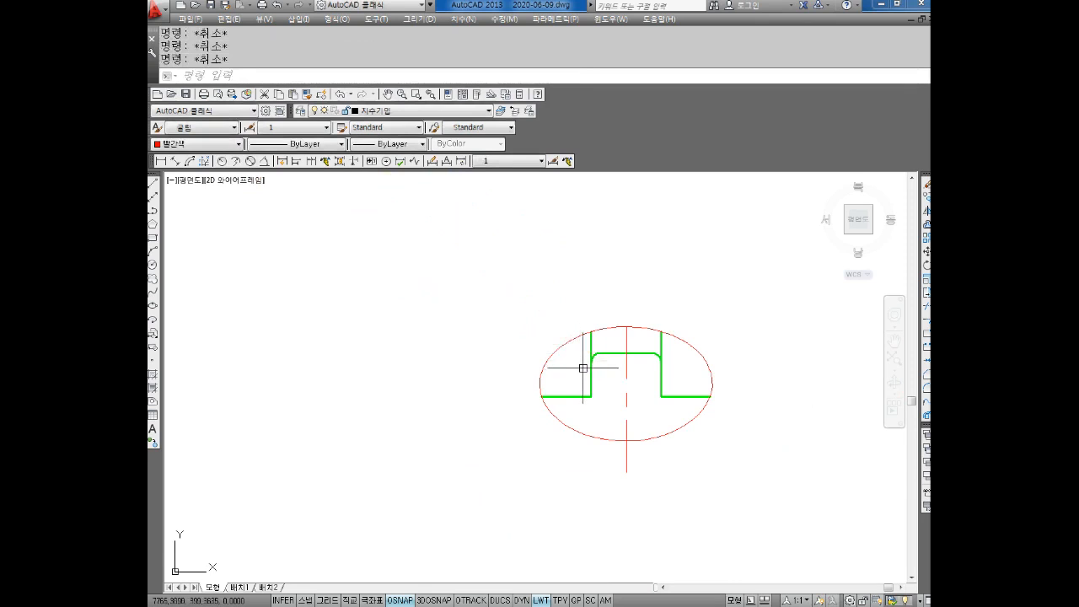
Scale the copied detail A view by a factor of 5 about the center of its ellipse
{"action": "scroll", "coordinate": [591, 357], "scroll_direction": "up", "scroll_amount": 5}
{"action": "scroll", "coordinate": [585, 339], "scroll_direction": "down", "scroll_amount": 8}
{"action": "scroll", "coordinate": [397, 309], "scroll_direction": "up", "scroll_amount": 5}
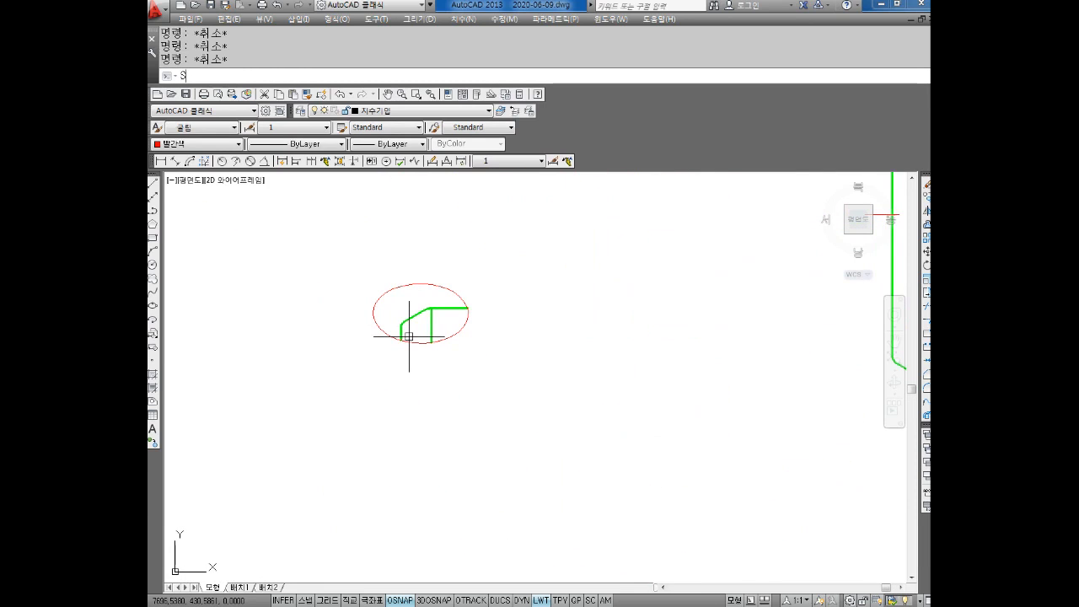
{"action": "key", "text": "Return"}
{"action": "left_click", "coordinate": [511, 249]}
{"action": "left_click", "coordinate": [361, 381]}
{"action": "key", "text": "Return"}
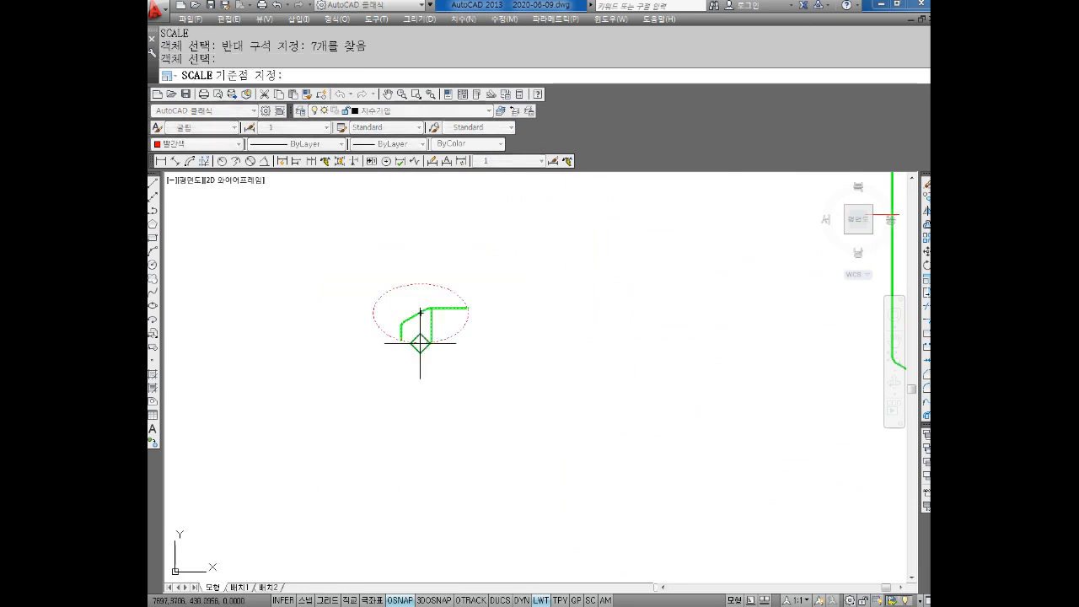
{"action": "left_click", "coordinate": [421, 313]}
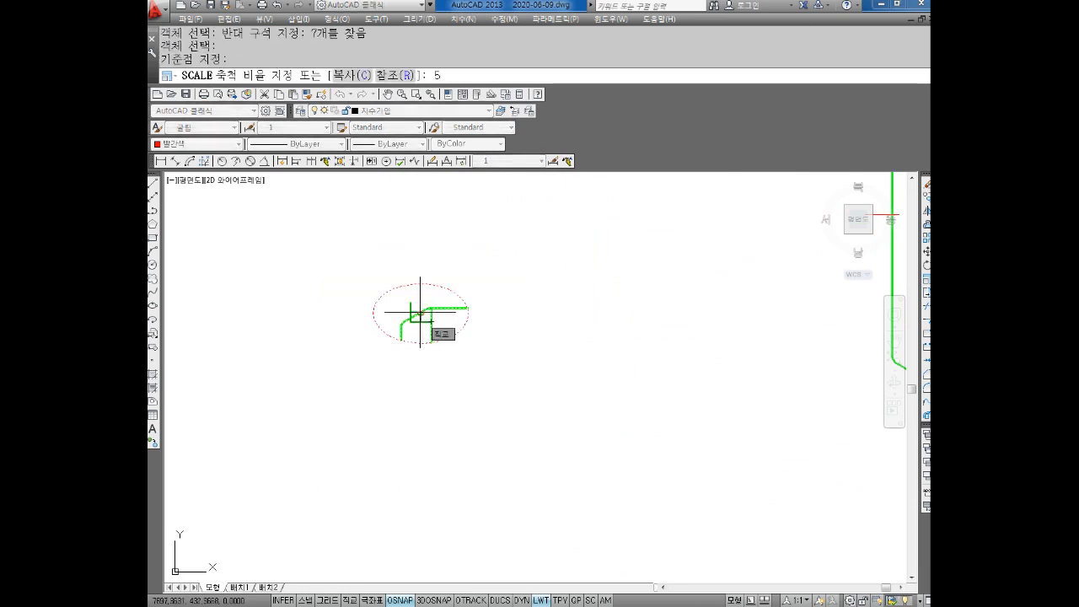
{"action": "key", "text": "Return"}
{"action": "key", "text": "Escape"}
{"action": "scroll", "coordinate": [535, 422], "scroll_direction": "down", "scroll_amount": 8}
{"action": "scroll", "coordinate": [456, 345], "scroll_direction": "up", "scroll_amount": 3}
{"action": "middle_click_drag", "start_coordinate": [492, 367], "coordinate": [480, 411]}
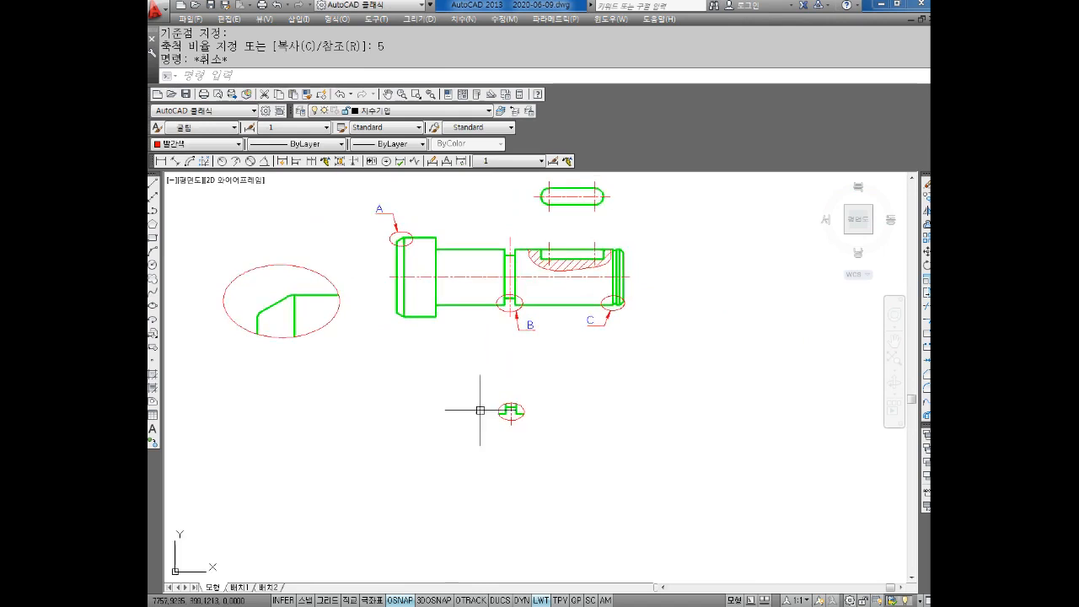
{"action": "key", "text": "Return"}
{"action": "left_click", "coordinate": [555, 380]}
{"action": "left_click", "coordinate": [466, 462]}
{"action": "key", "text": "Escape"}
{"action": "key", "text": "Escape"}
{"action": "key", "text": "Escape"}
Scale the copied detail B view by a factor of 5 about the center of its ellipse
{"action": "type", "text": "SC"}
{"action": "key", "text": "Return"}
{"action": "scroll", "coordinate": [503, 411], "scroll_direction": "up", "scroll_amount": 4}
{"action": "left_click", "coordinate": [598, 348]}
{"action": "left_click", "coordinate": [448, 484]}
{"action": "key", "text": "Return"}
{"action": "scroll", "coordinate": [554, 450], "scroll_direction": "up", "scroll_amount": 2}
{"action": "scroll", "coordinate": [553, 446], "scroll_direction": "up", "scroll_amount": 2}
{"action": "left_click", "coordinate": [479, 364]}
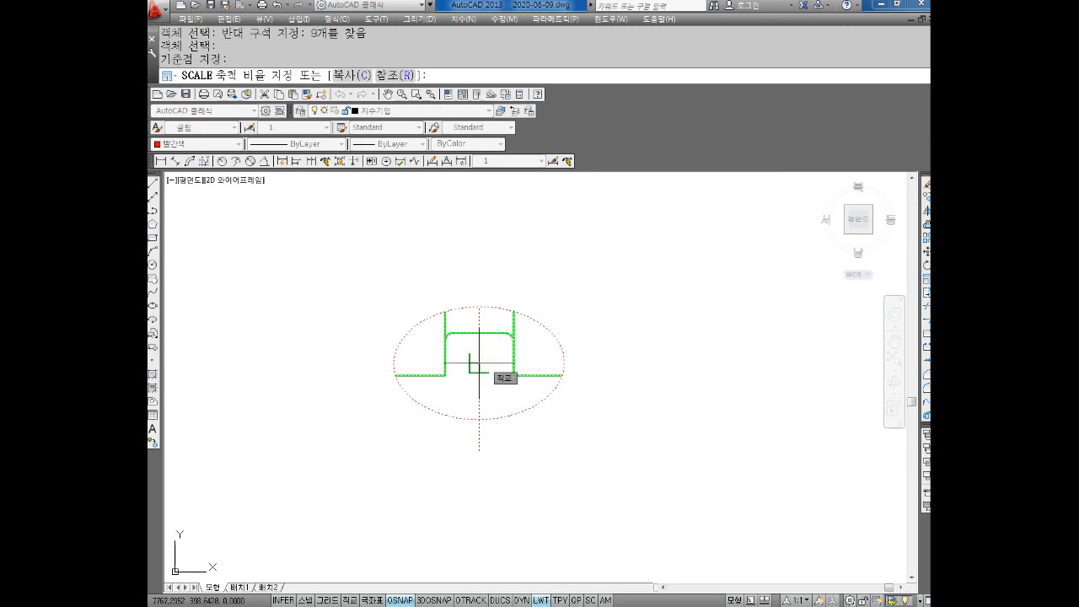
{"action": "type", "text": "5"}
{"action": "key", "text": "Return"}
{"action": "key", "text": "Escape"}
{"action": "key", "text": "Escape"}
Create a multiline text box below the enlarged detail A view with middle-center justification and blue text color
{"action": "scroll", "coordinate": [482, 361], "scroll_direction": "down", "scroll_amount": 6}
{"action": "scroll", "coordinate": [522, 360], "scroll_direction": "down", "scroll_amount": 4}
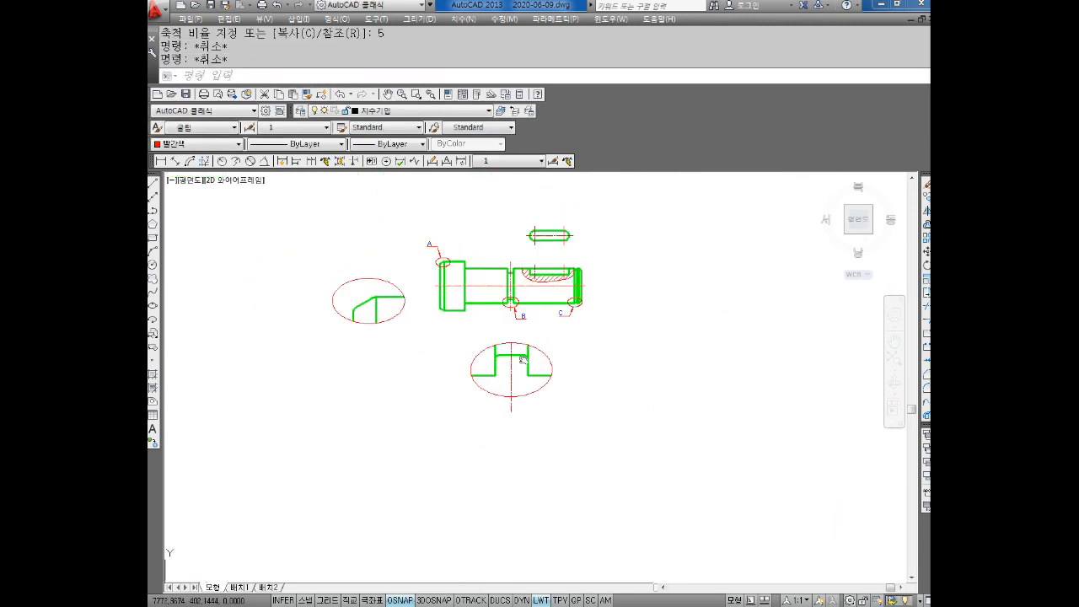
{"action": "scroll", "coordinate": [406, 348], "scroll_direction": "up", "scroll_amount": 4}
{"action": "mouse_move", "coordinate": [412, 374]}
{"action": "middle_mouse_down"}
{"action": "mouse_move", "coordinate": [424, 398]}
{"action": "mouse_move", "coordinate": [479, 389]}
{"action": "middle_mouse_up"}
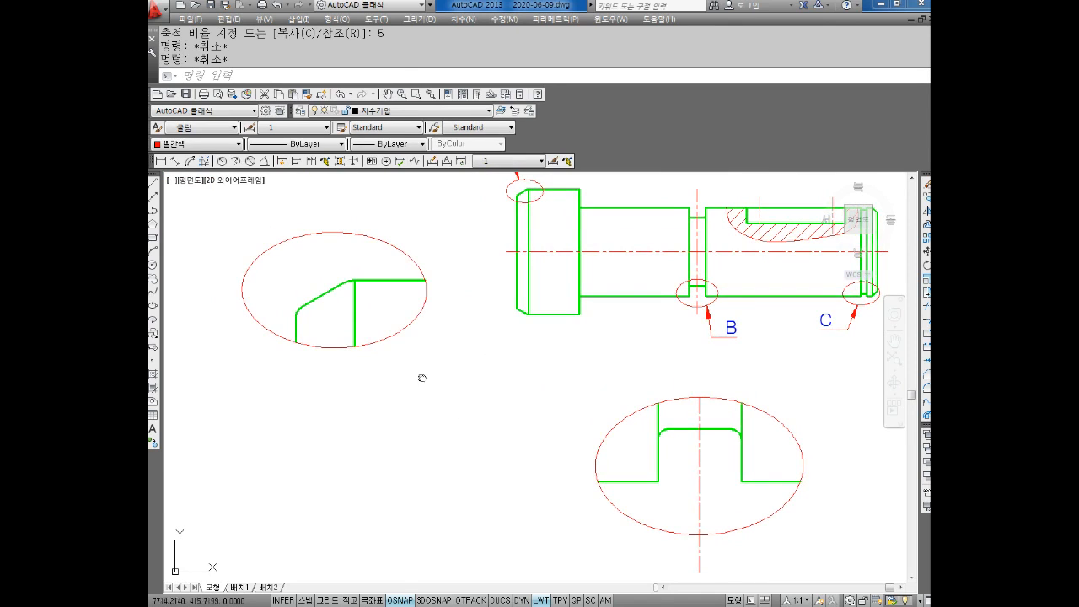
{"action": "middle_click_drag", "start_coordinate": [423, 375], "coordinate": [456, 366]}
{"action": "key", "text": "Escape"}
{"action": "type", "text": "M"}
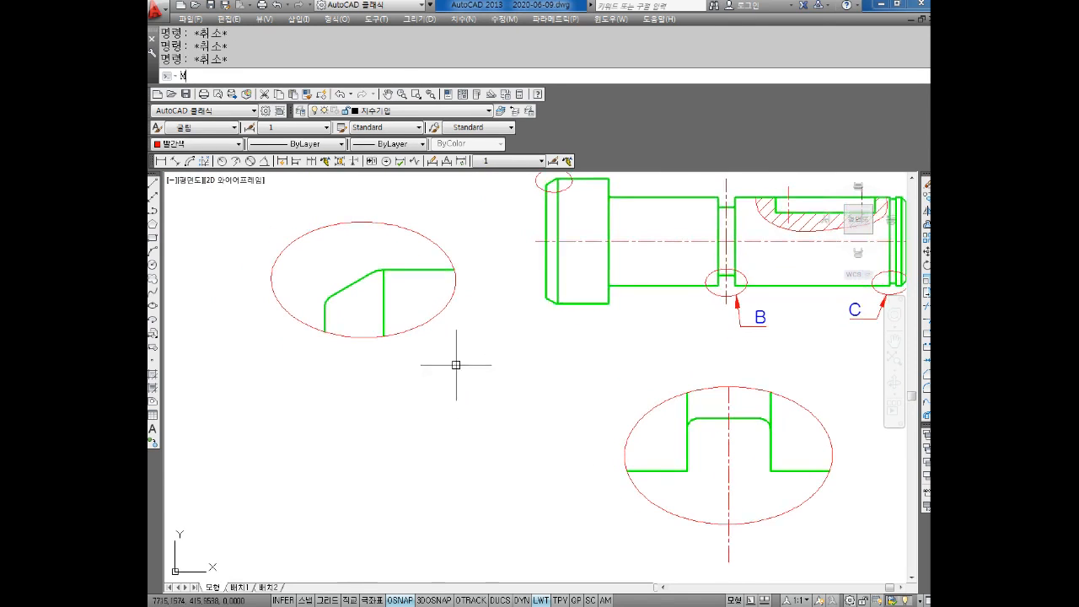
{"action": "type", "text": "T"}
{"action": "key", "text": "Return"}
{"action": "left_click", "coordinate": [256, 341]}
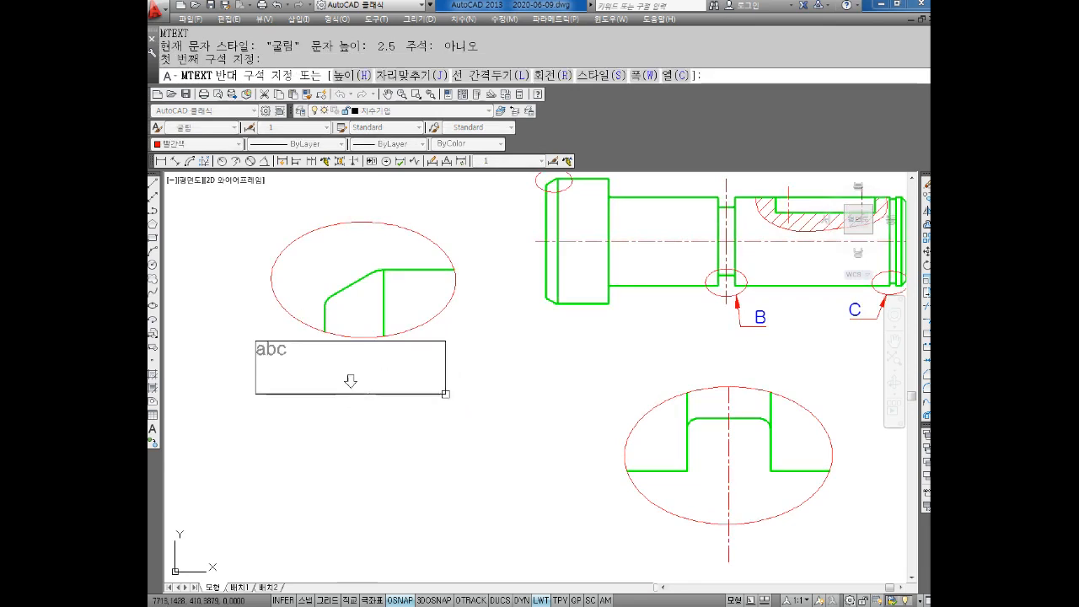
{"action": "left_click", "coordinate": [498, 398]}
{"action": "left_click", "coordinate": [181, 285]}
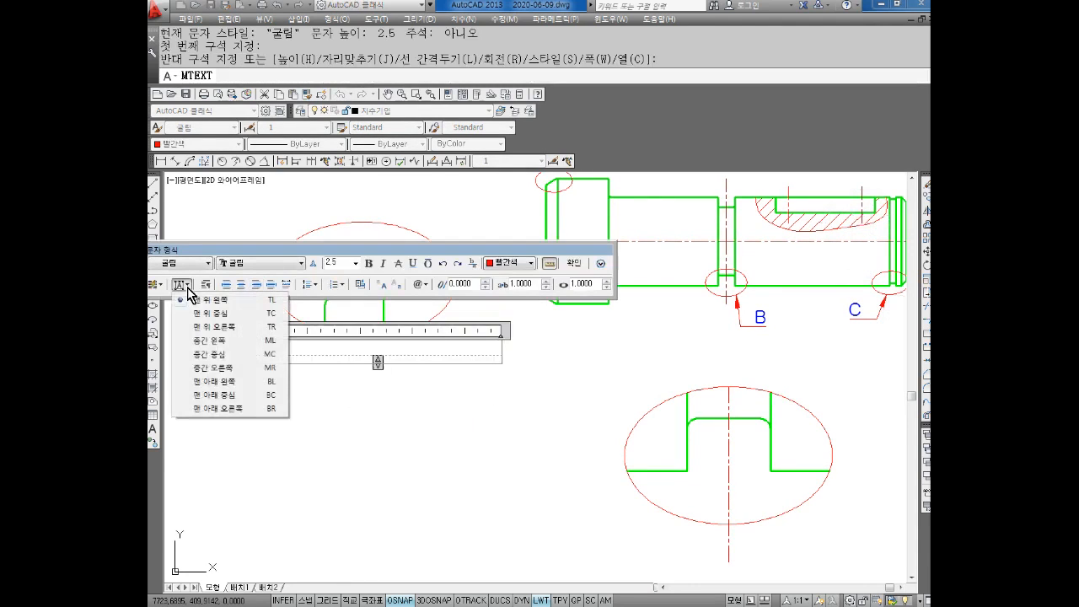
{"action": "left_click", "coordinate": [217, 354]}
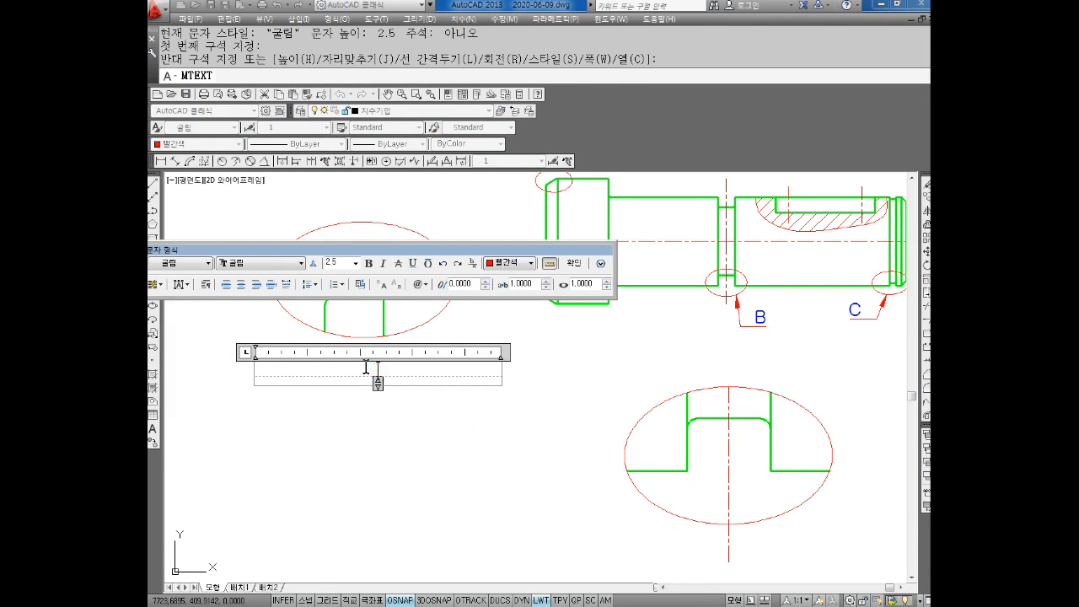
{"action": "left_click", "coordinate": [513, 271]}
{"action": "left_click", "coordinate": [501, 339]}
Enter the label DETAIL-"A" , SC-5:1 in the text box below detail A and finish the text
{"action": "type", "text": "DET"}
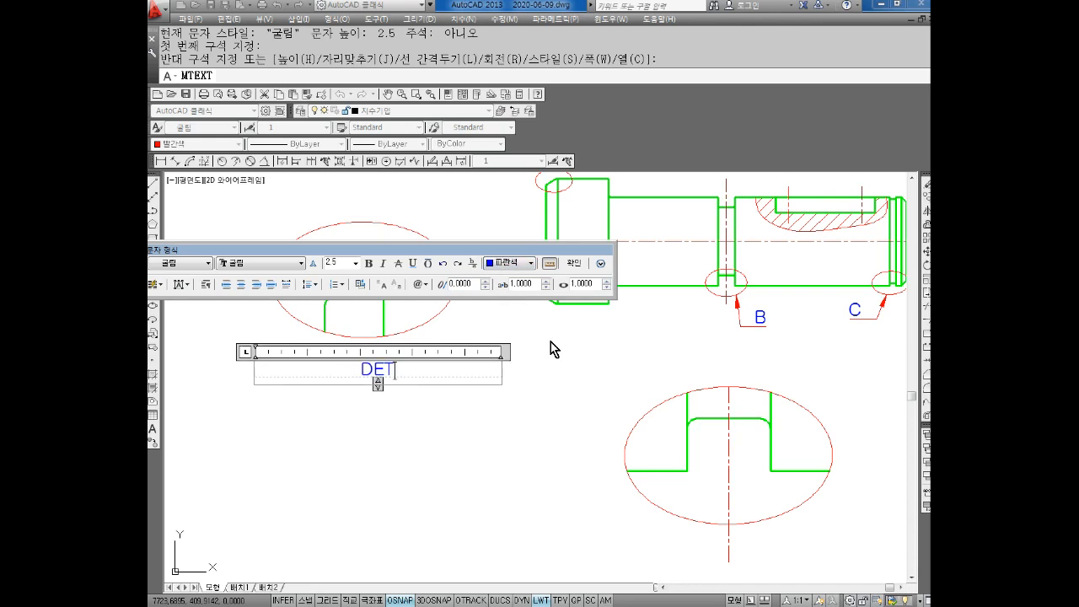
{"action": "type", "text": "AIL-"}
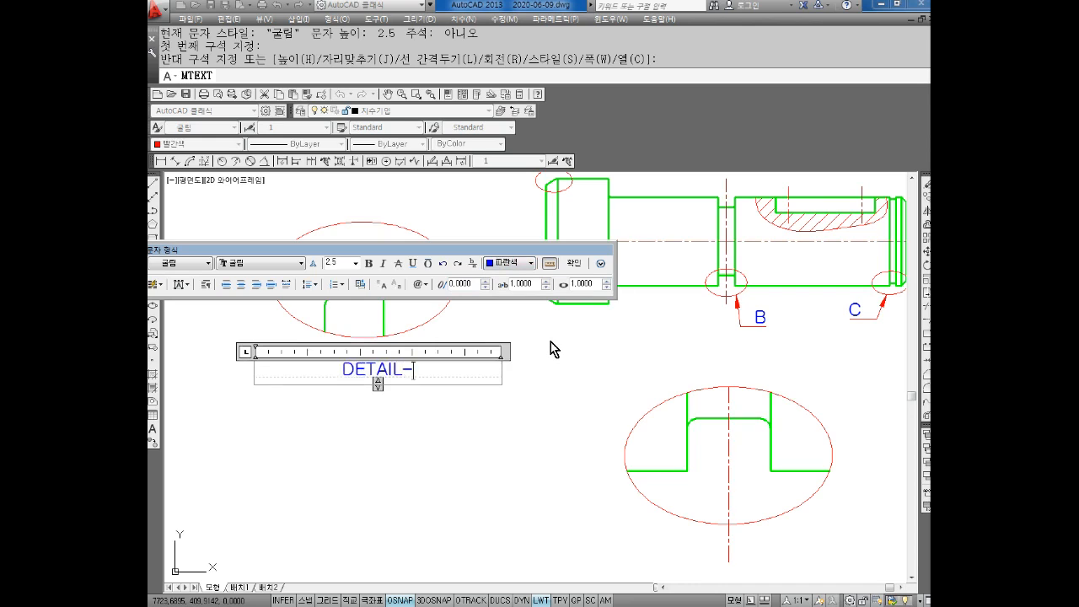
{"action": "type", "text": "\"A-"}
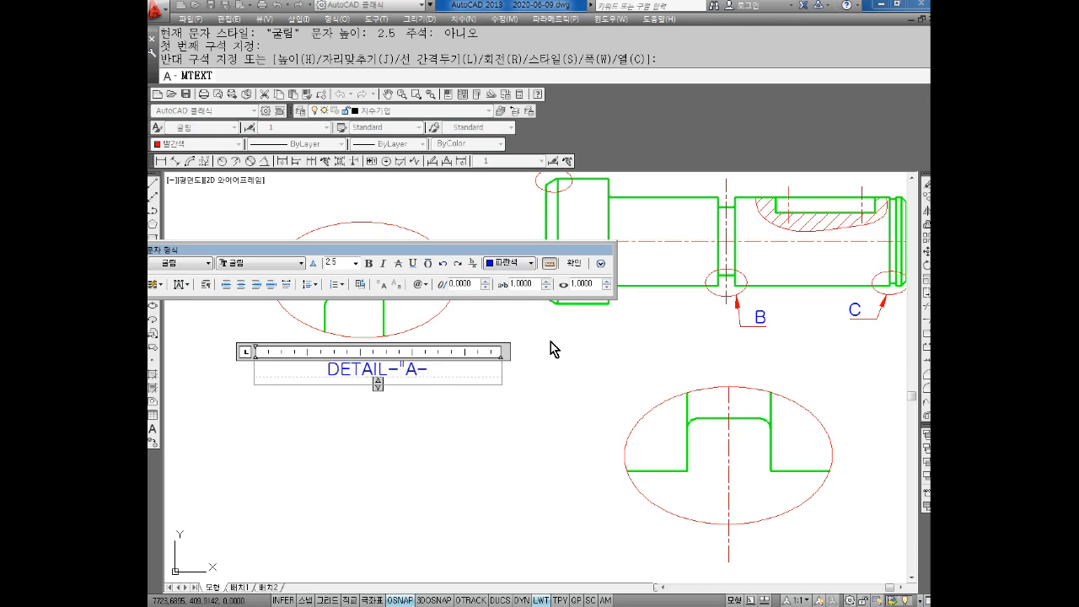
{"action": "key", "text": "BackSpace"}
{"action": "type", "text": "\""}
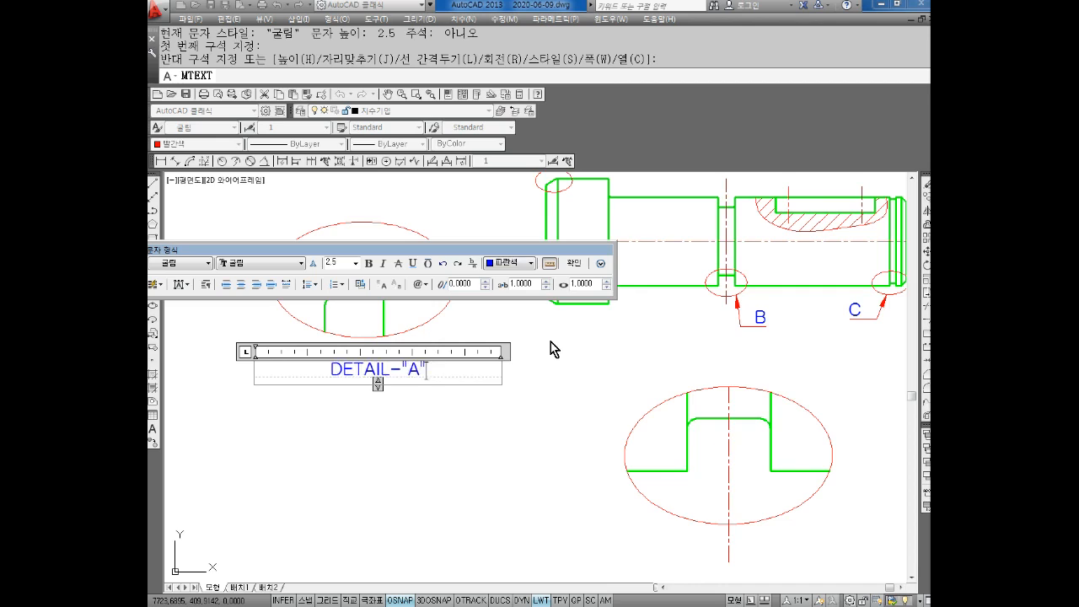
{"action": "type", "text": " ,"}
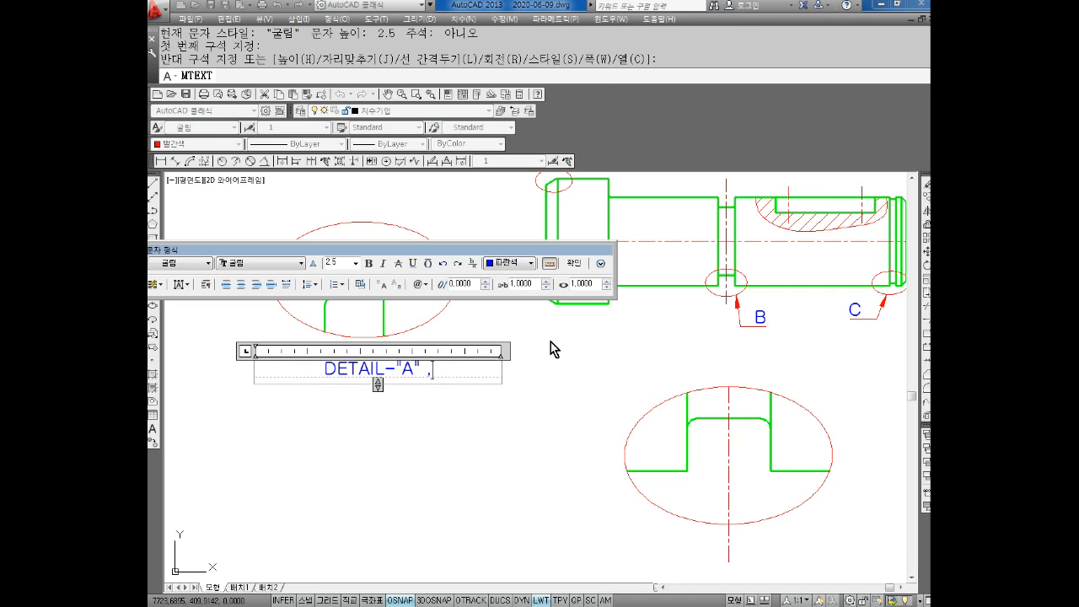
{"action": "type", "text": " SC"}
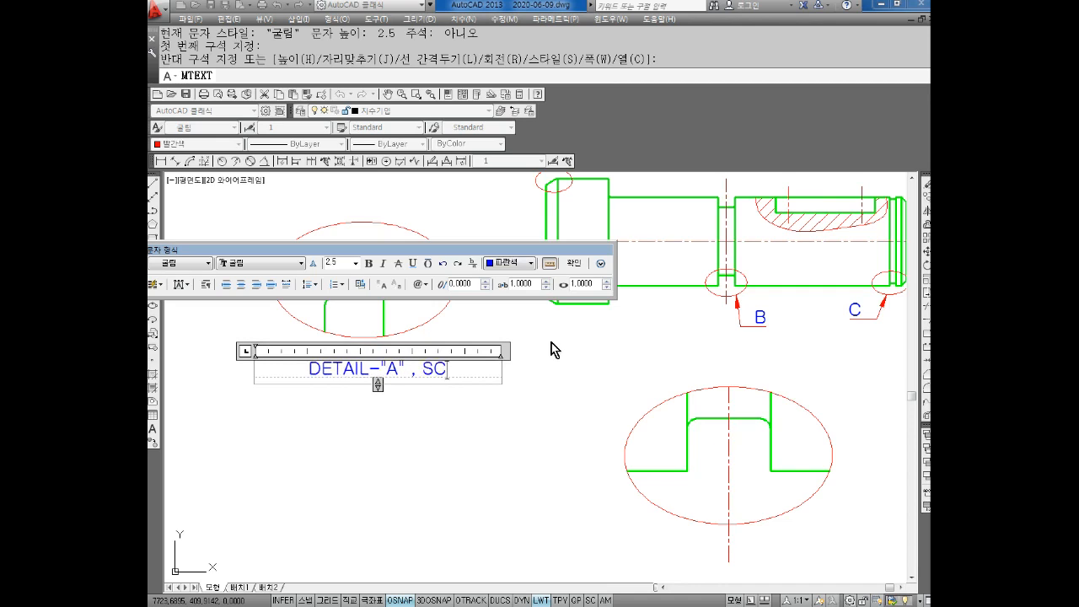
{"action": "type", "text": "-5:1"}
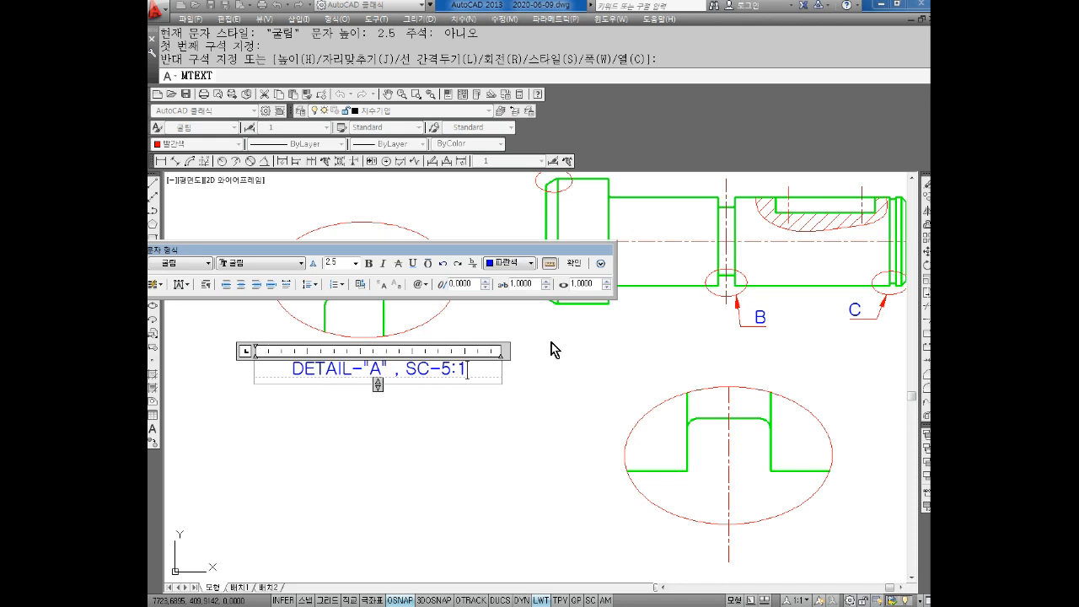
{"action": "left_click", "coordinate": [496, 441]}
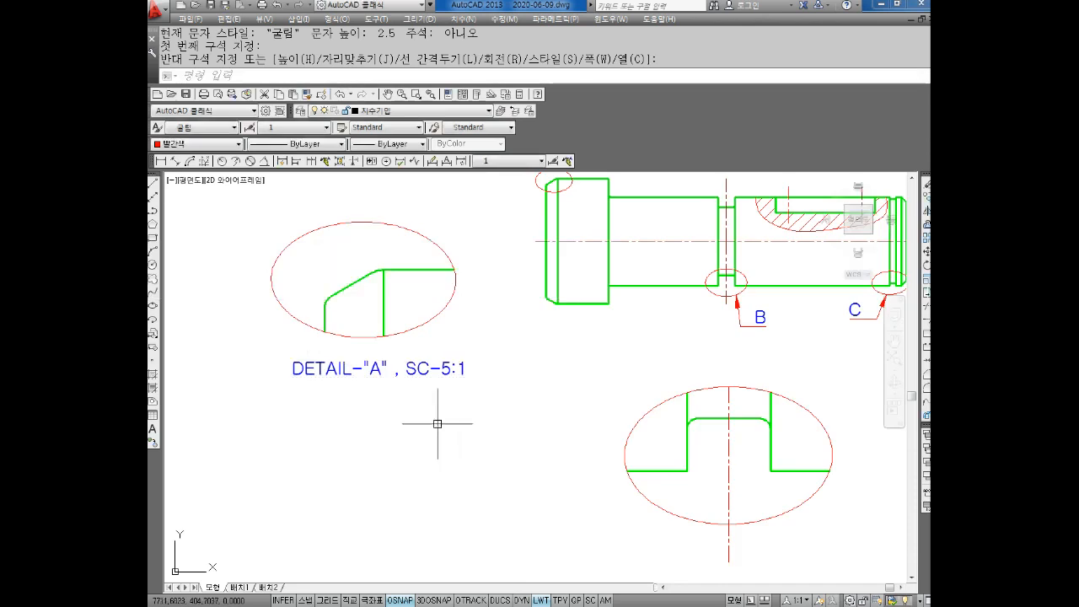
Move the detail A label sideways so it sits centered beneath its ellipse
{"action": "scroll", "coordinate": [349, 385], "scroll_direction": "up", "scroll_amount": 3}
{"action": "key", "text": "Escape"}
{"action": "type", "text": "M"}
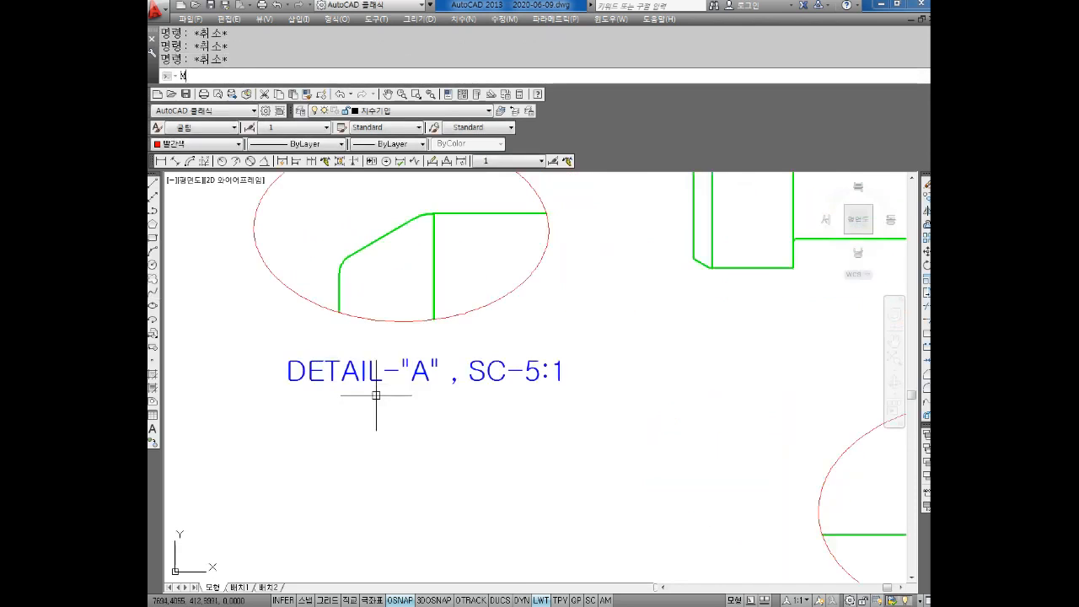
{"action": "key", "text": "Return"}
{"action": "left_click", "coordinate": [314, 371]}
{"action": "key", "text": "Return"}
{"action": "left_click", "coordinate": [313, 371]}
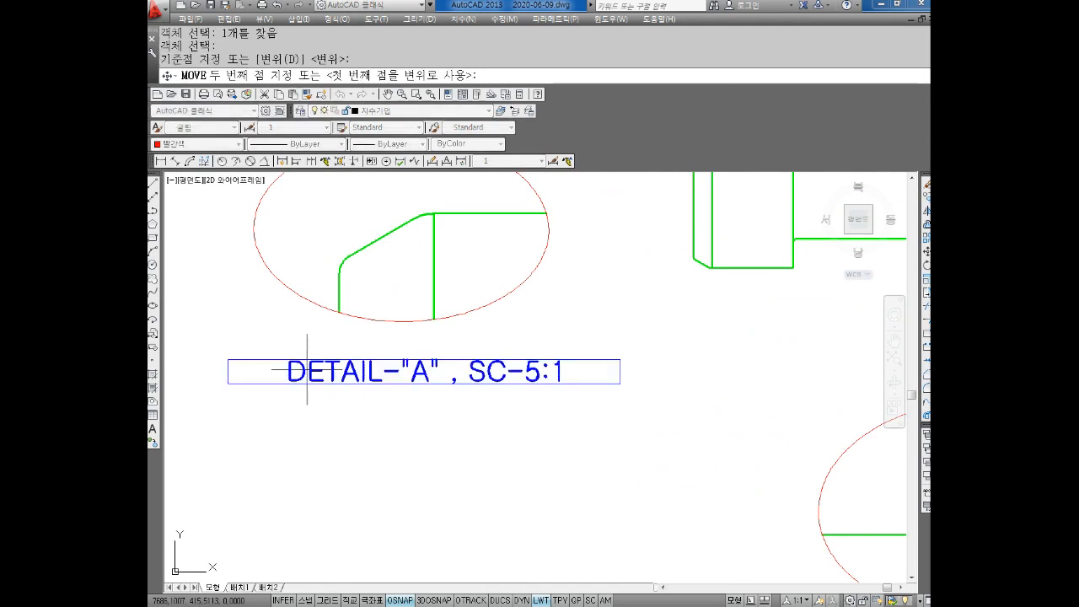
{"action": "key", "text": "Escape"}
Copy the detail A label to below the enlarged detail B ellipse, in line with its centerline
{"action": "scroll", "coordinate": [312, 372], "scroll_direction": "down", "scroll_amount": 3}
{"action": "key", "text": "Escape"}
{"action": "key", "text": "Escape"}
{"action": "type", "text": "CO"}
{"action": "key", "text": "Return"}
{"action": "left_click", "coordinate": [351, 365]}
{"action": "key", "text": "Return"}
{"action": "left_click", "coordinate": [370, 373]}
{"action": "left_click", "coordinate": [409, 361]}
{"action": "key", "text": "Return"}
{"action": "left_click", "coordinate": [405, 362]}
{"action": "middle_click_drag", "start_coordinate": [553, 510], "coordinate": [371, 384]}
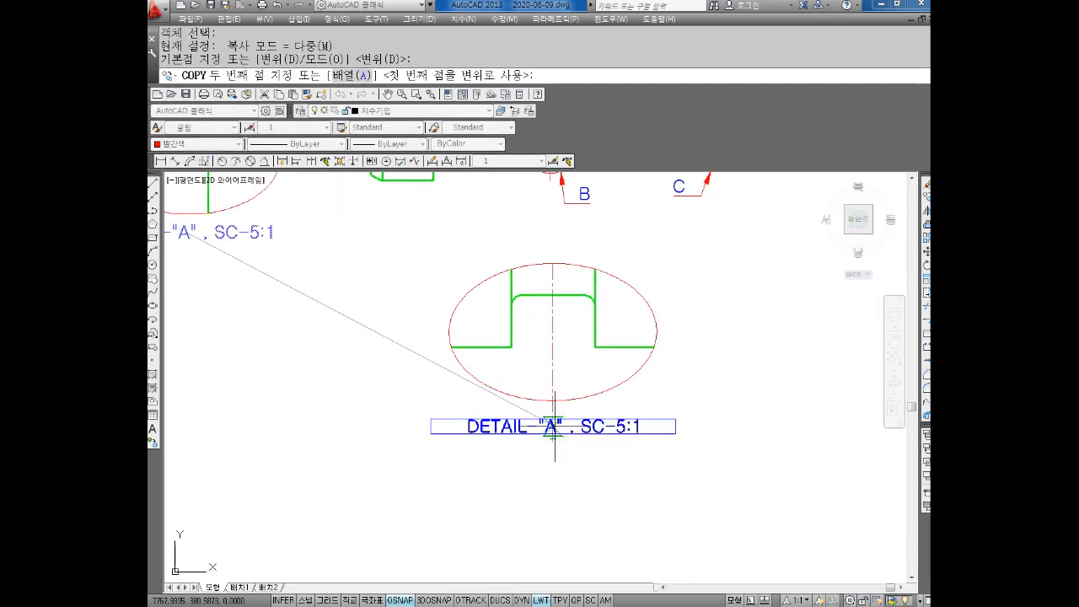
{"action": "left_click", "coordinate": [550, 457]}
{"action": "key", "text": "Escape"}
{"action": "key", "text": "Escape"}
{"action": "key", "text": "Escape"}
Trim the part of the vertical centerline that extends below the detail B ellipse
{"action": "type", "text": "TR"}
{"action": "key", "text": "Return"}
{"action": "key", "text": "Return"}
{"action": "left_click", "coordinate": [566, 432]}
{"action": "left_click", "coordinate": [511, 444]}
{"action": "middle_click_drag", "start_coordinate": [535, 423], "coordinate": [513, 440]}
{"action": "key", "text": "Escape"}
Stretch the lower end of detail B's centerline straight up into the ellipse with ortho mode on, ending slightly below the shaft outline
{"action": "left_click", "coordinate": [532, 389]}
{"action": "left_click", "coordinate": [530, 416]}
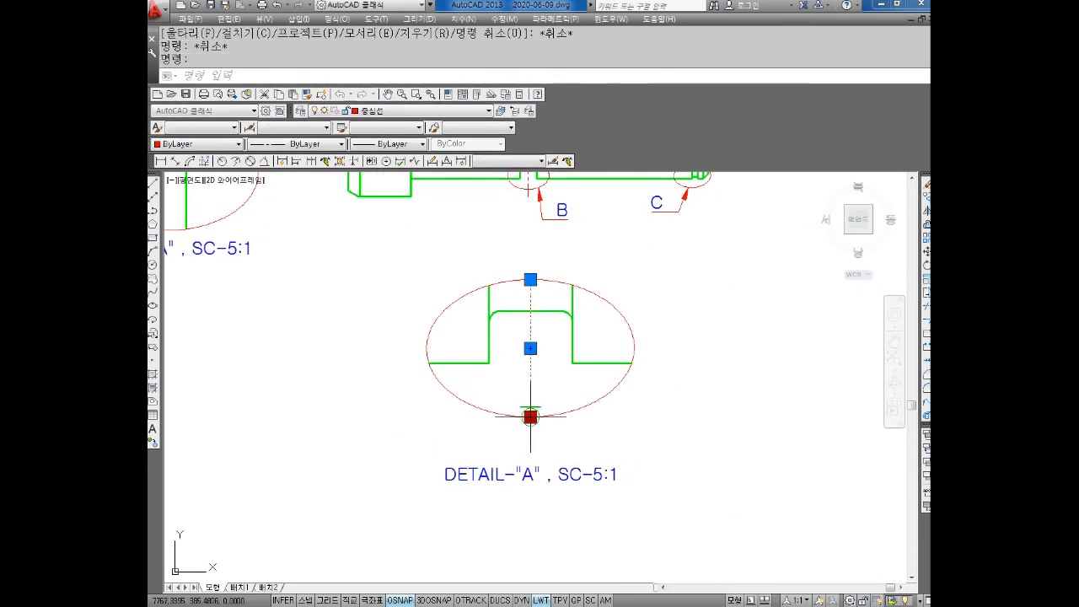
{"action": "key", "text": "F8"}
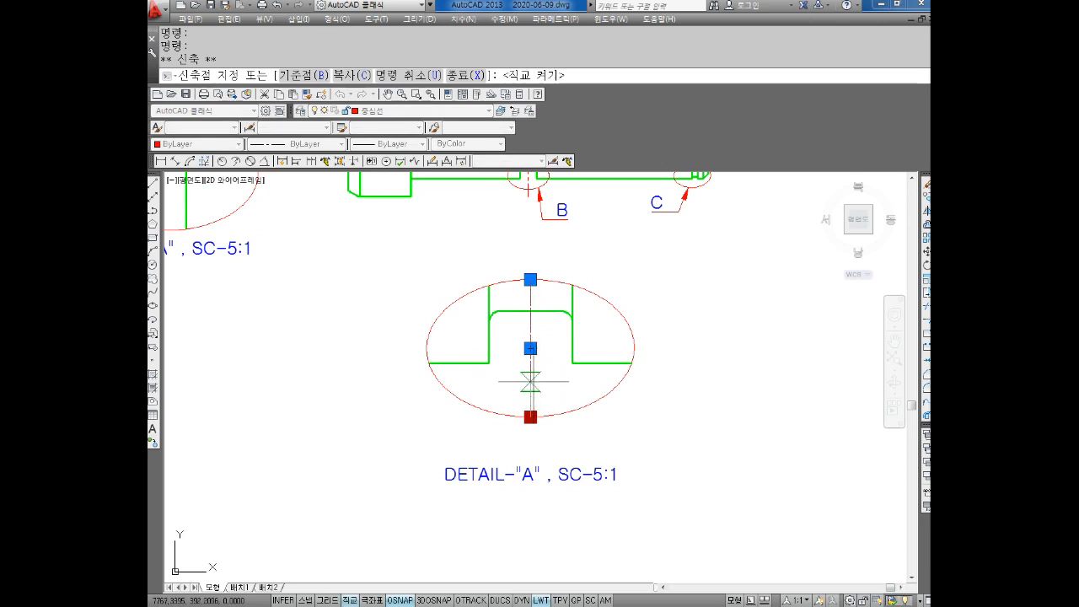
{"action": "left_click", "coordinate": [530, 381]}
{"action": "key", "text": "Escape"}
{"action": "key", "text": "Escape"}
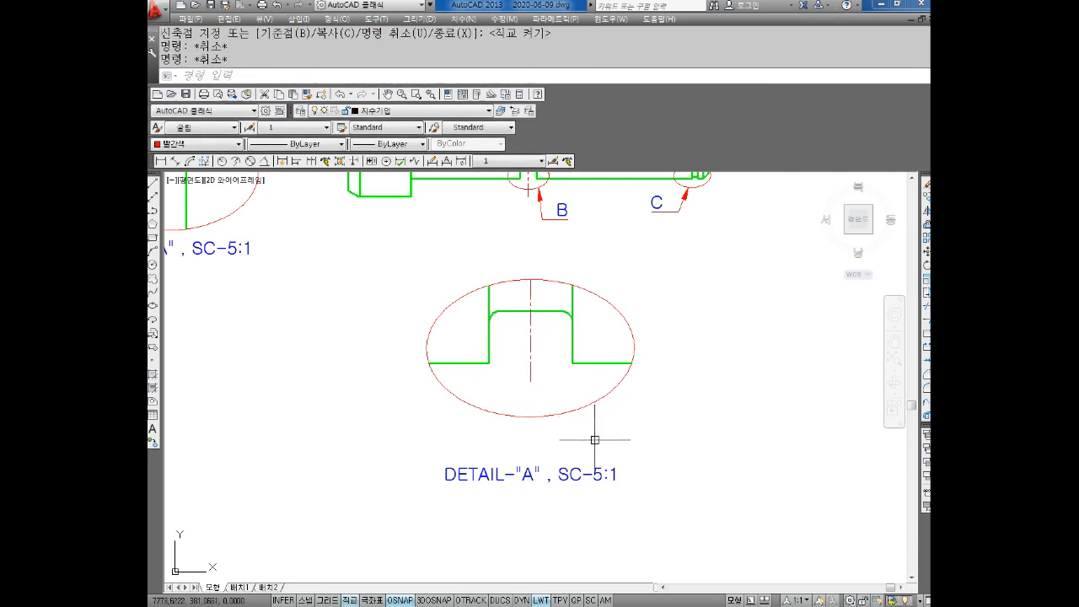
Move the copied label closer to the underside of the detail B ellipse, with ortho mode turned off
{"action": "type", "text": "m"}
{"action": "key", "text": "Return"}
{"action": "left_click", "coordinate": [600, 455]}
{"action": "left_click", "coordinate": [489, 506]}
{"action": "key", "text": "Return"}
{"action": "left_click", "coordinate": [612, 434]}
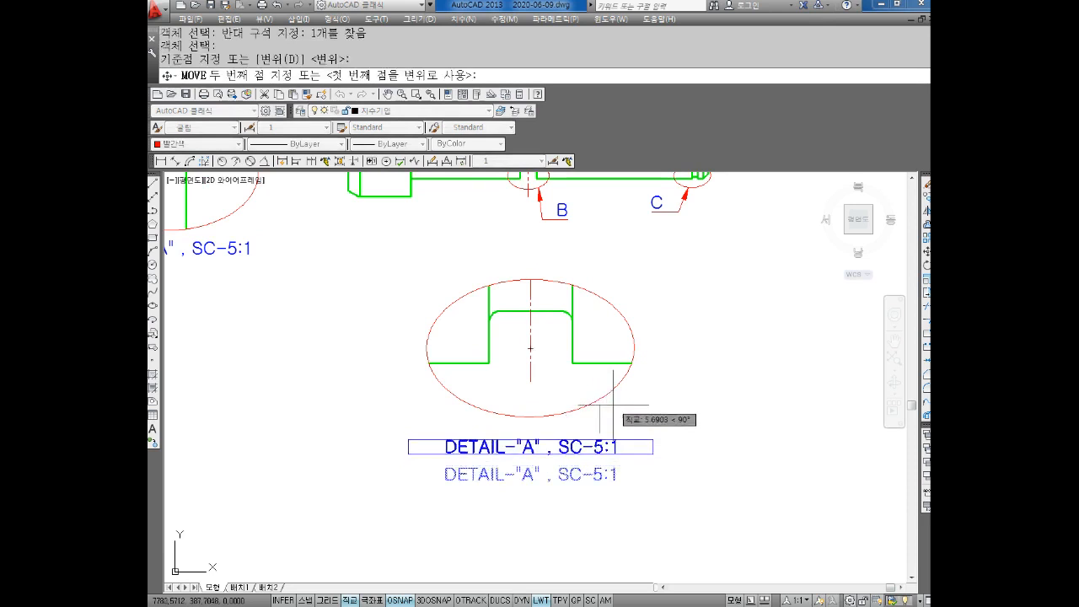
{"action": "key", "text": "F8"}
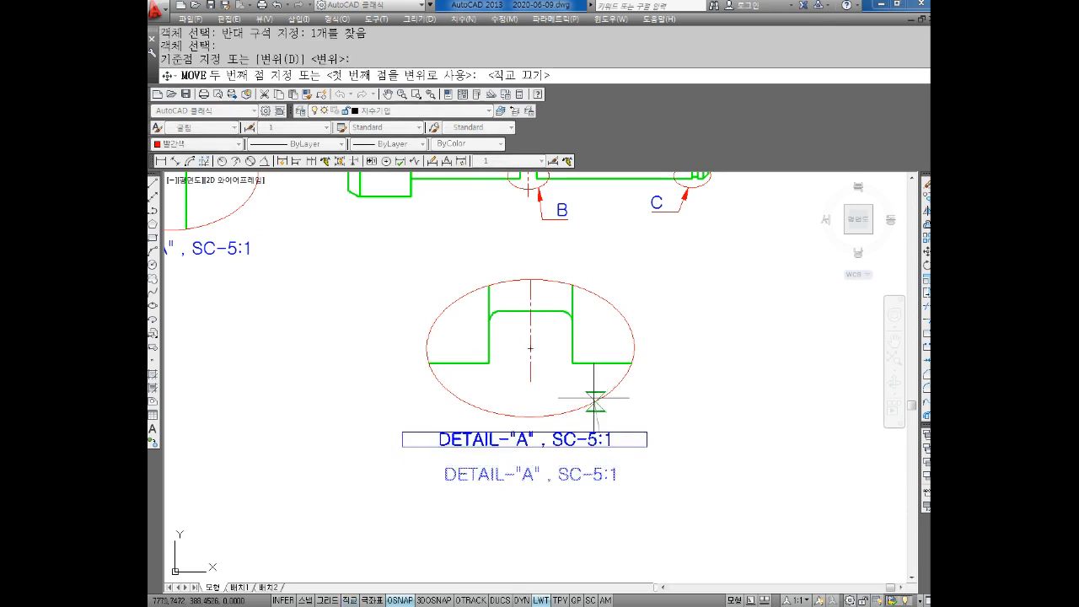
{"action": "key", "text": "Escape"}
{"action": "scroll", "coordinate": [598, 446], "scroll_direction": "down", "scroll_amount": 3}
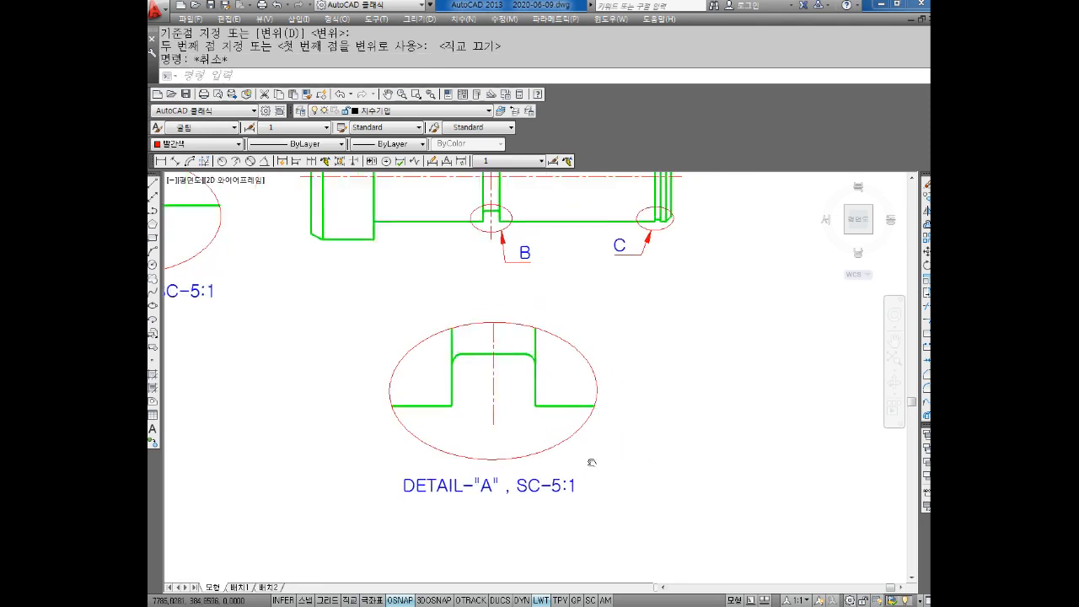
{"action": "middle_click_drag", "start_coordinate": [604, 456], "coordinate": [615, 476]}
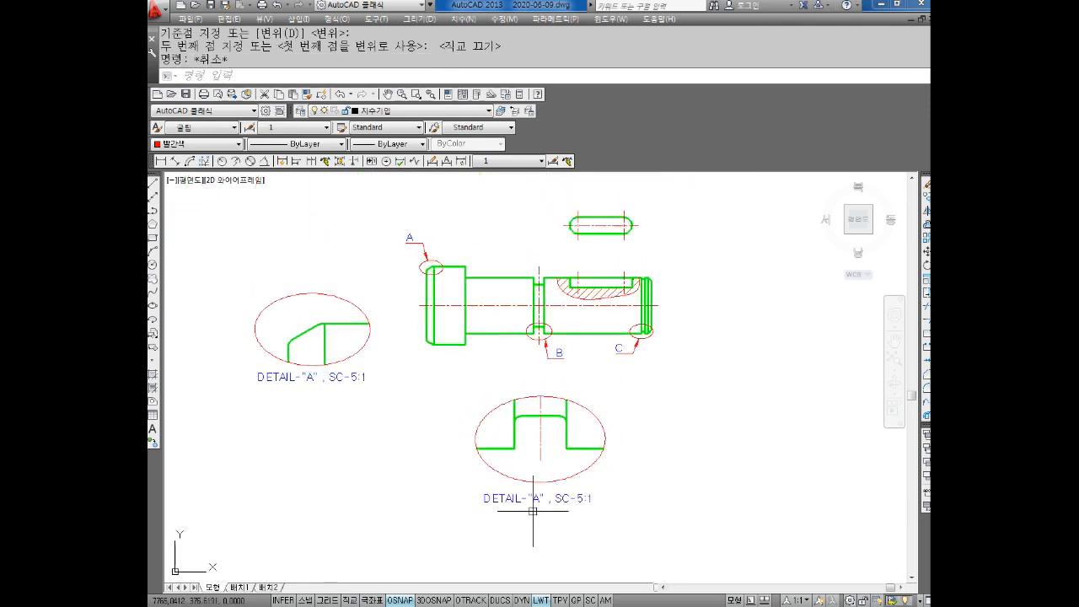
Change the letter in the label below the detail B view so it reads DETAIL-"B" , SC-5:1
{"action": "key", "text": "Escape"}
{"action": "key", "text": "Escape"}
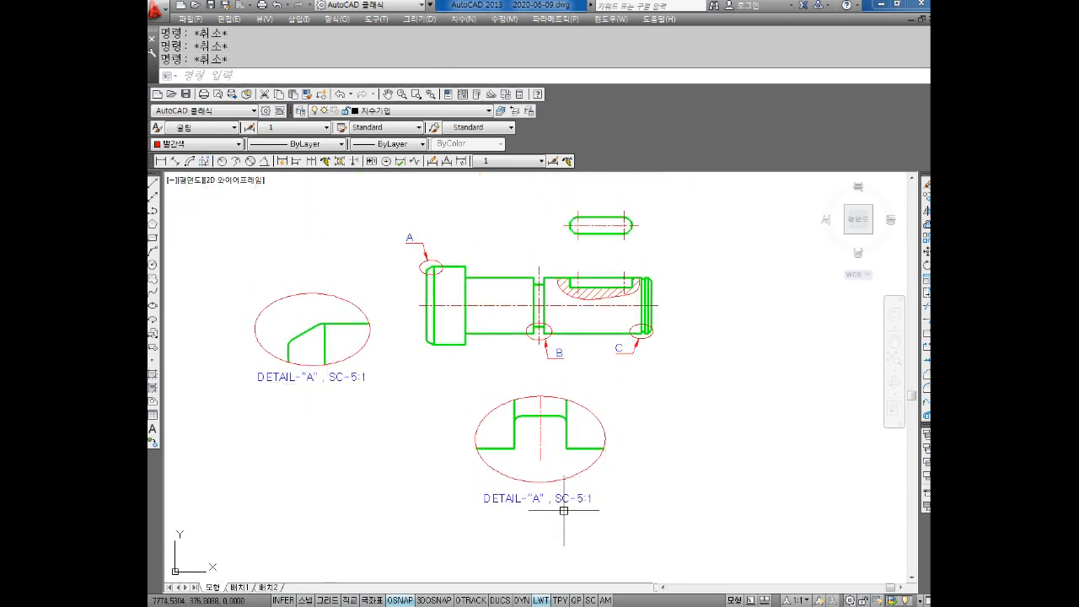
{"action": "double_click", "coordinate": [540, 503]}
{"action": "key", "text": "BackSpace"}
{"action": "type", "text": "B"}
{"action": "key", "text": "Escape"}
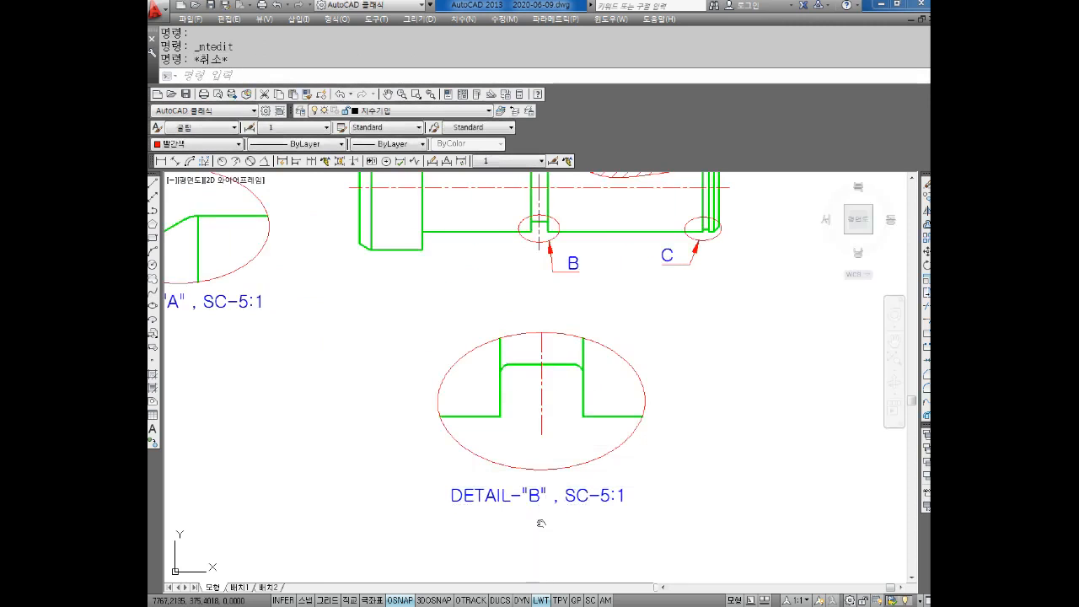
Change the color of the upper half of the shoulder line between the large head and the shaft body to red
{"action": "scroll", "coordinate": [559, 484], "scroll_direction": "down", "scroll_amount": 2}
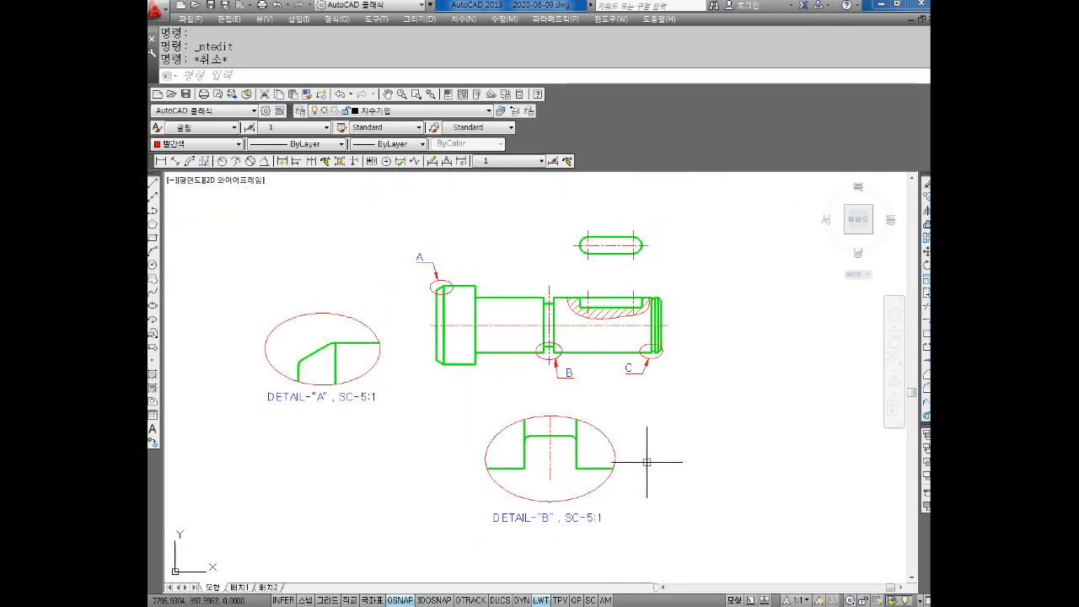
{"action": "middle_click_drag", "start_coordinate": [520, 401], "coordinate": [562, 393]}
{"action": "scroll", "coordinate": [512, 384], "scroll_direction": "up", "scroll_amount": 5}
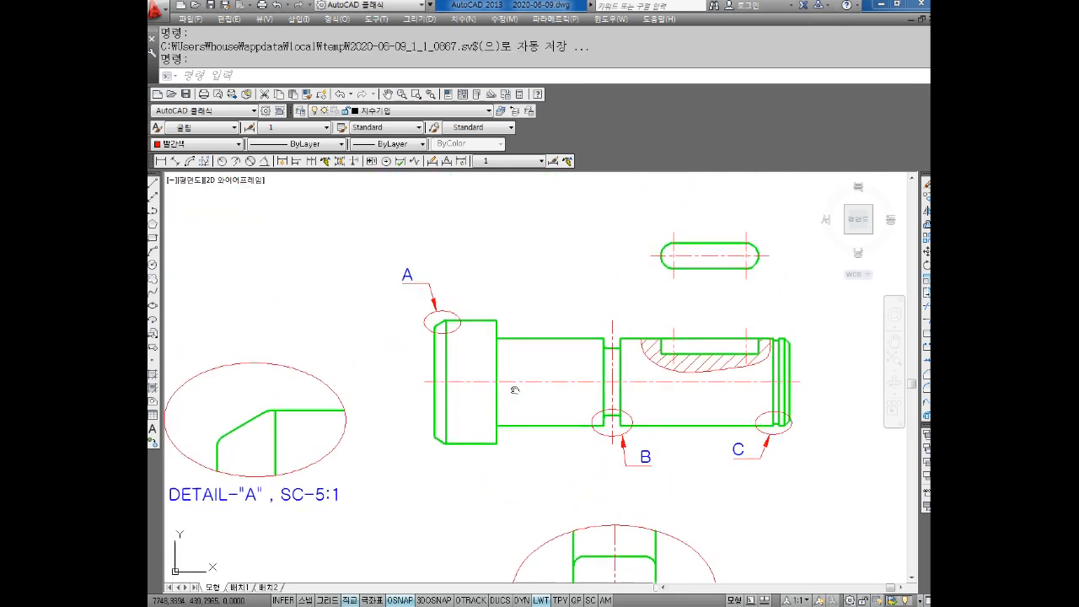
{"action": "left_click", "coordinate": [461, 357]}
{"action": "left_click", "coordinate": [409, 326]}
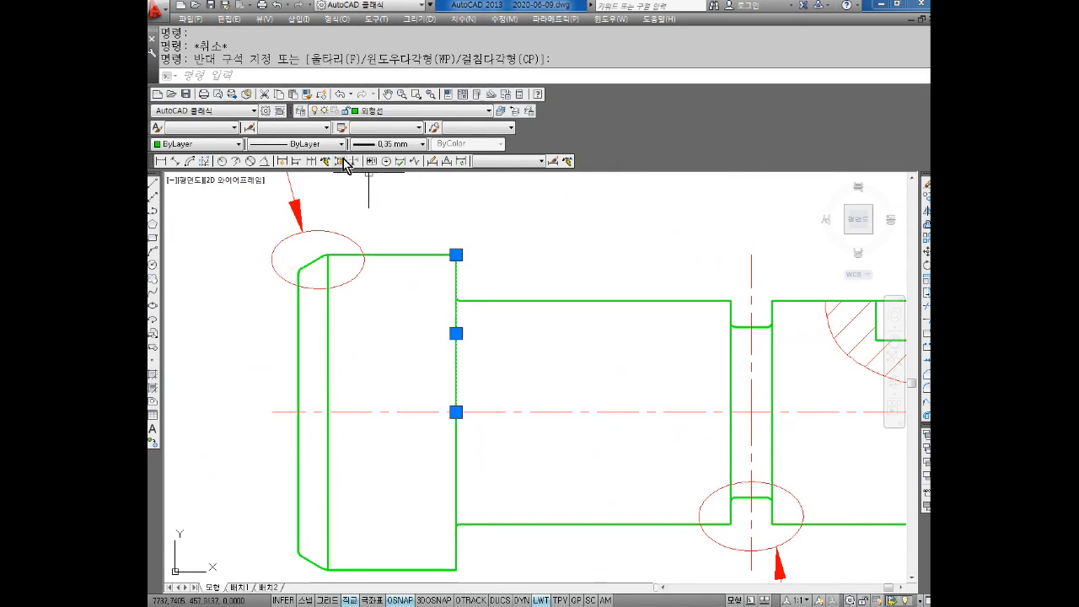
{"action": "left_click", "coordinate": [221, 146]}
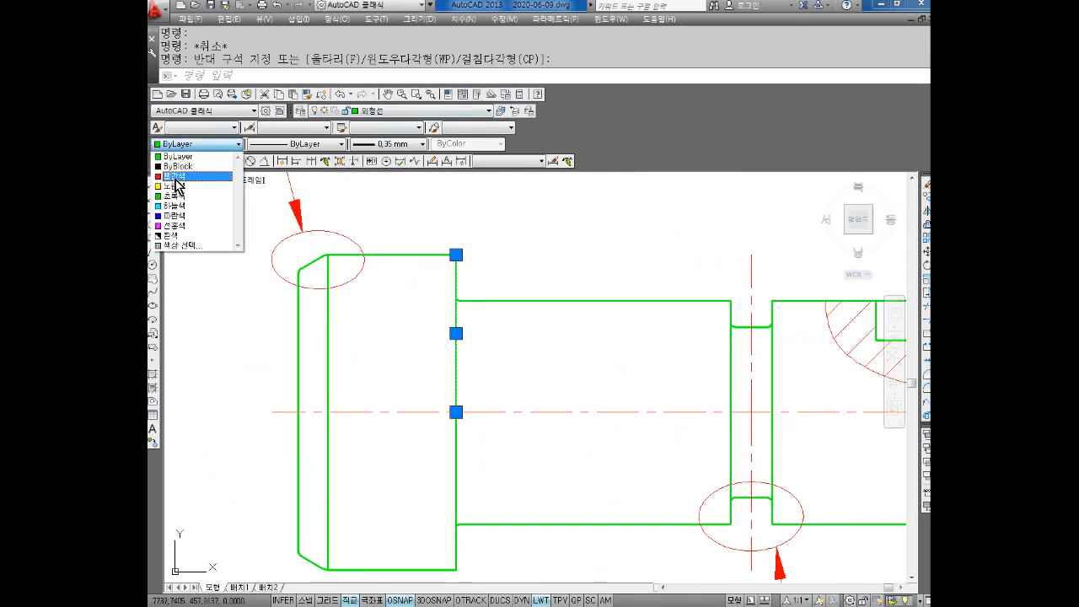
{"action": "left_click", "coordinate": [181, 180]}
{"action": "middle_click_drag", "start_coordinate": [646, 354], "coordinate": [471, 350]}
{"action": "scroll", "coordinate": [490, 347], "scroll_direction": "down", "scroll_amount": 3}
{"action": "key", "text": "Escape"}
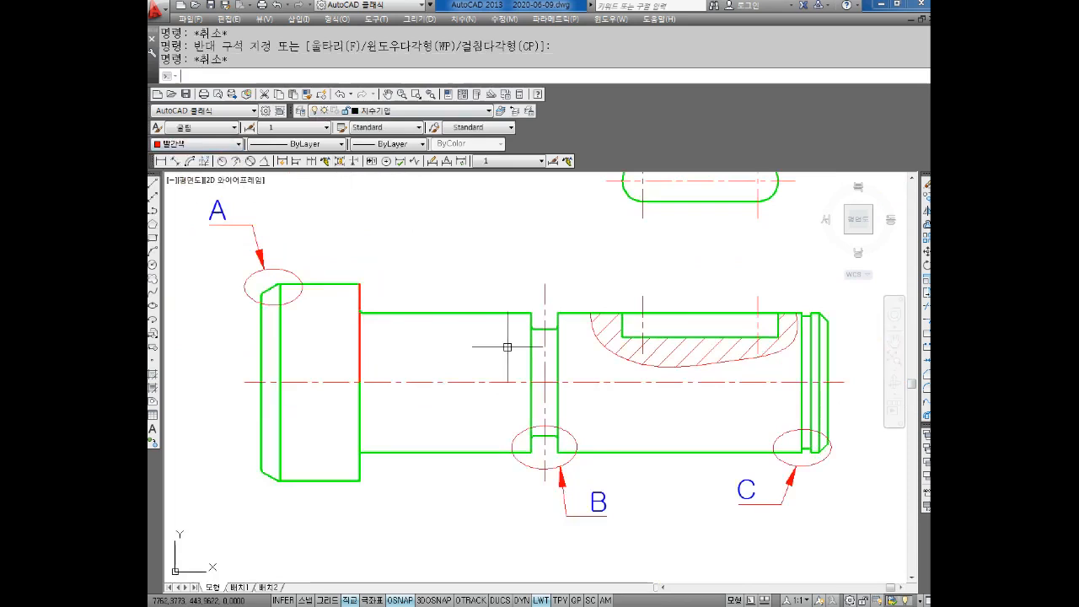
Offset the red shoulder line 58.35 toward the shaft's chamfered end
{"action": "type", "text": "o"}
{"action": "key", "text": "Return"}
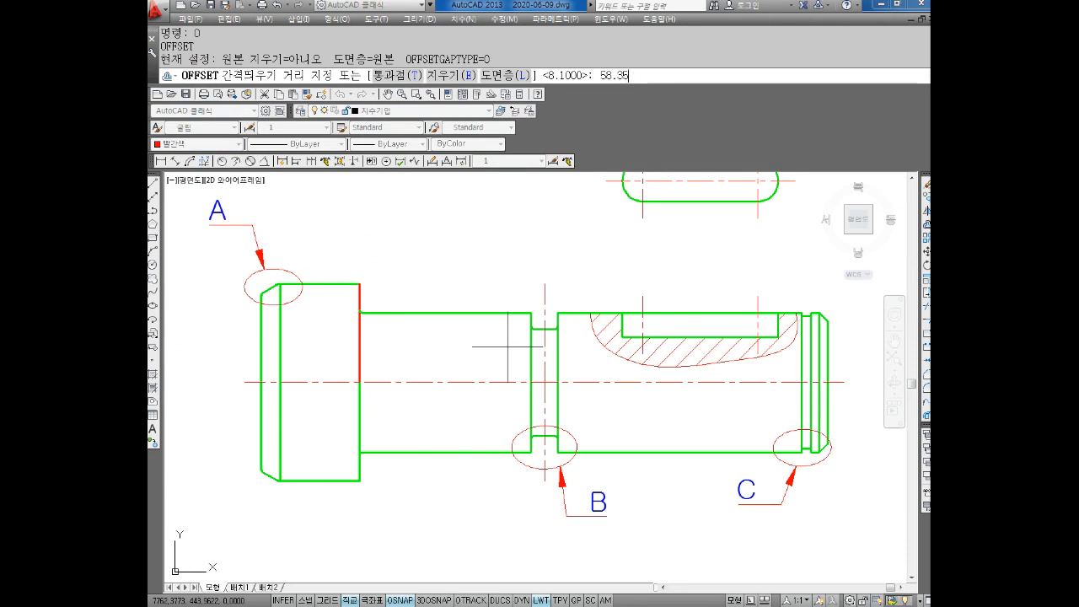
{"action": "key", "text": "Return"}
{"action": "left_click", "coordinate": [357, 342]}
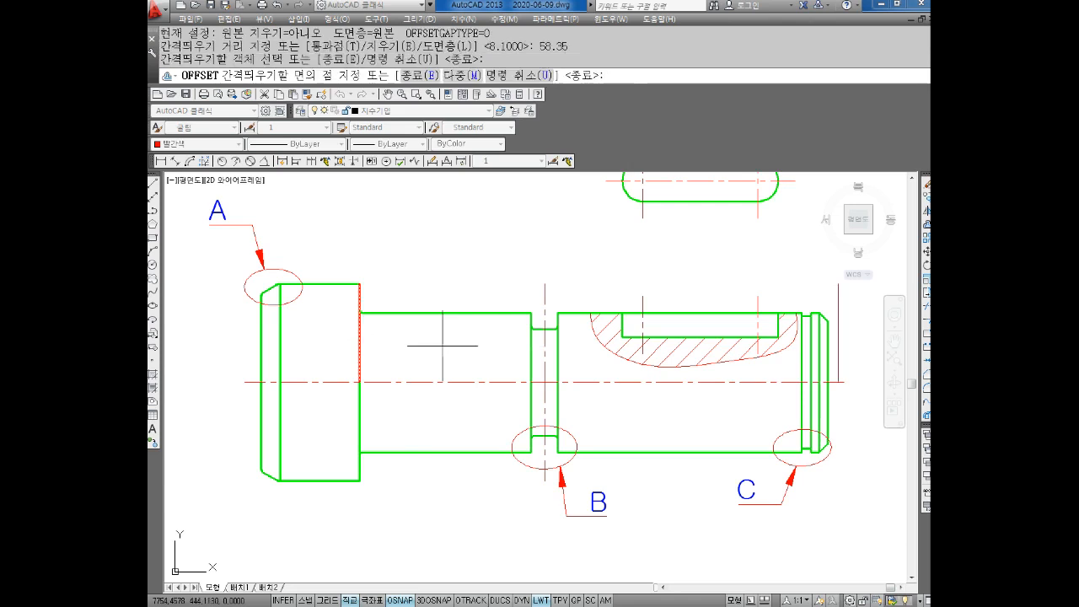
{"action": "left_click", "coordinate": [455, 349]}
{"action": "scroll", "coordinate": [683, 288], "scroll_direction": "up", "scroll_amount": 4}
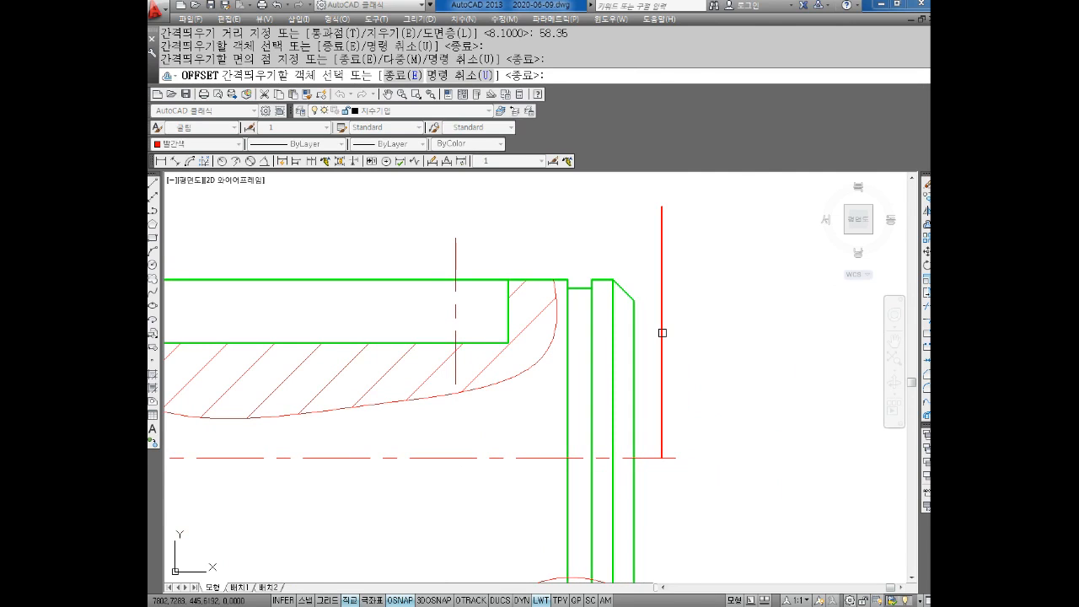
Offset the new red line beyond the shaft end by 1.6 back toward the shaft
{"action": "key", "text": "Return"}
{"action": "type", "text": "o"}
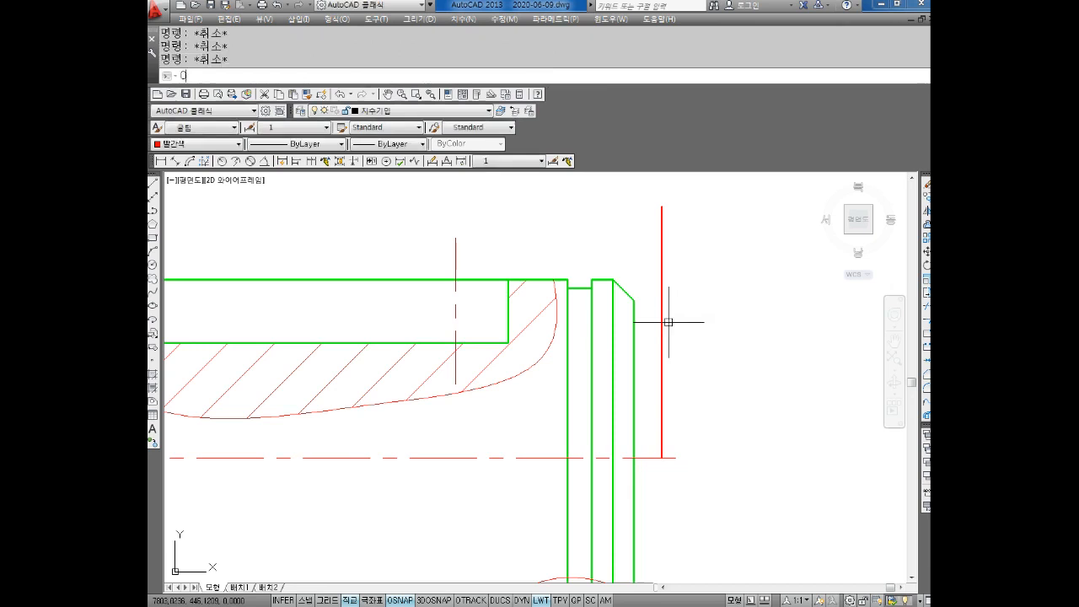
{"action": "key", "text": "Return"}
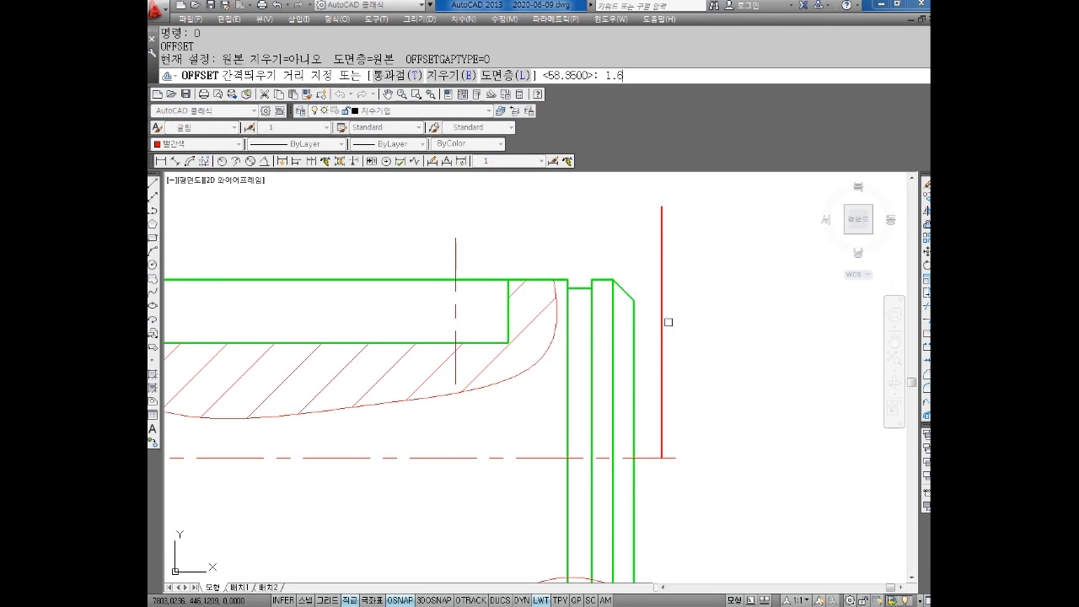
{"action": "key", "text": "Return"}
{"action": "left_click", "coordinate": [665, 273]}
{"action": "left_click", "coordinate": [614, 259]}
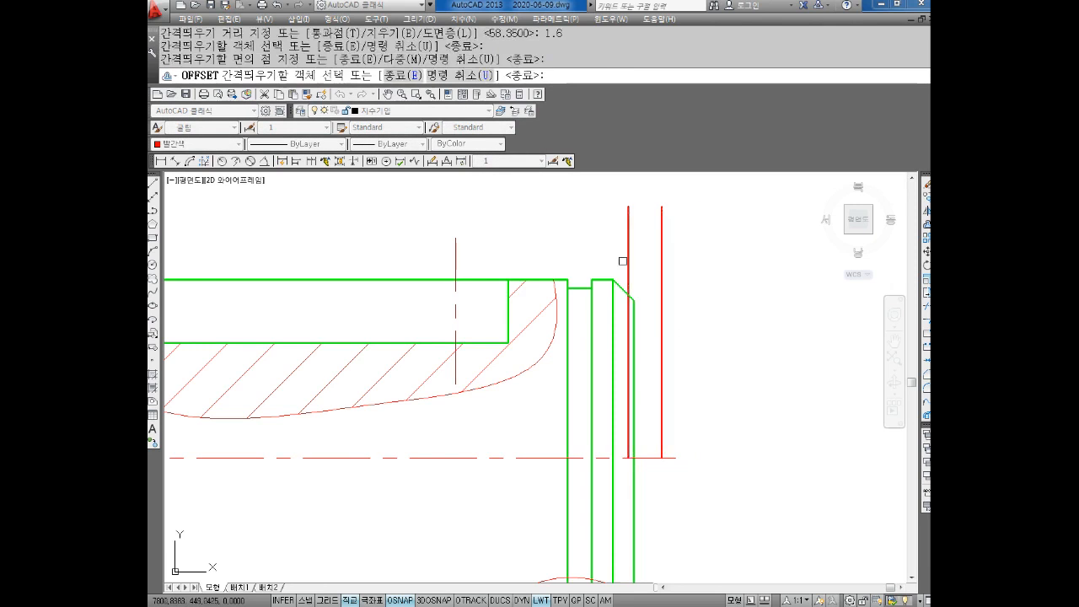
{"action": "key", "text": "Escape"}
{"action": "key", "text": "Escape"}
Add a horizontal linear dimension above the shaft from the outermost red line to the red shoulder line
{"action": "middle_click_drag", "start_coordinate": [646, 314], "coordinate": [637, 301]}
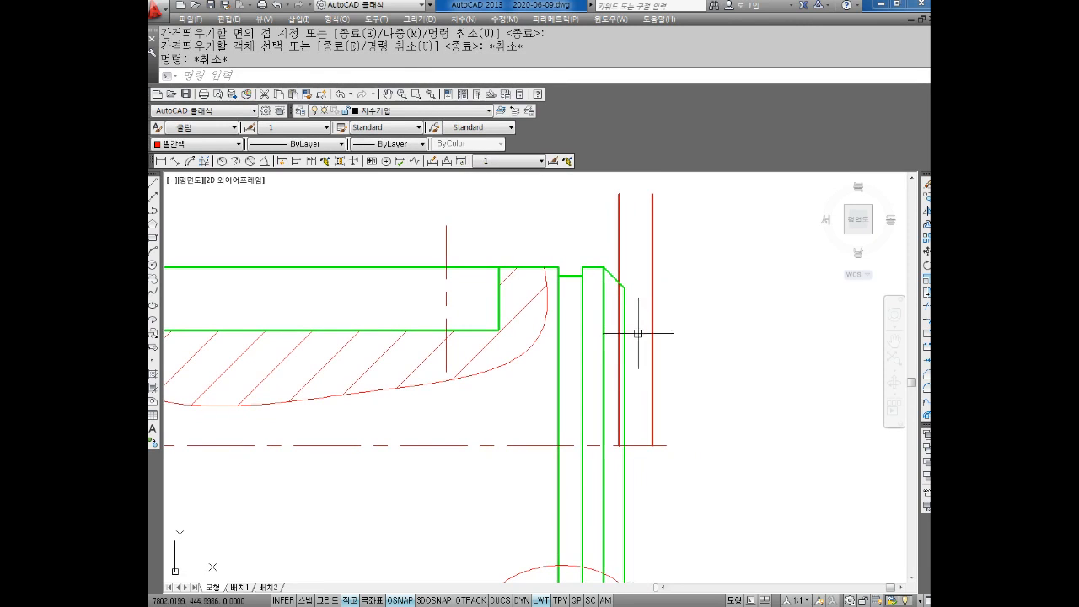
{"action": "middle_click_drag", "start_coordinate": [638, 333], "coordinate": [630, 307]}
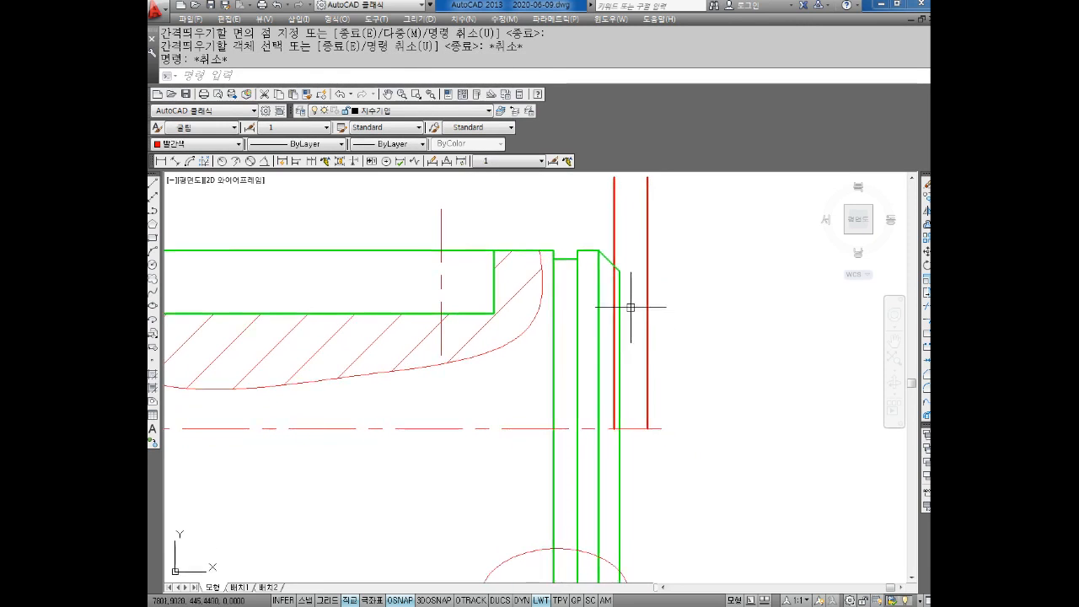
{"action": "middle_click_drag", "start_coordinate": [626, 248], "coordinate": [598, 315]}
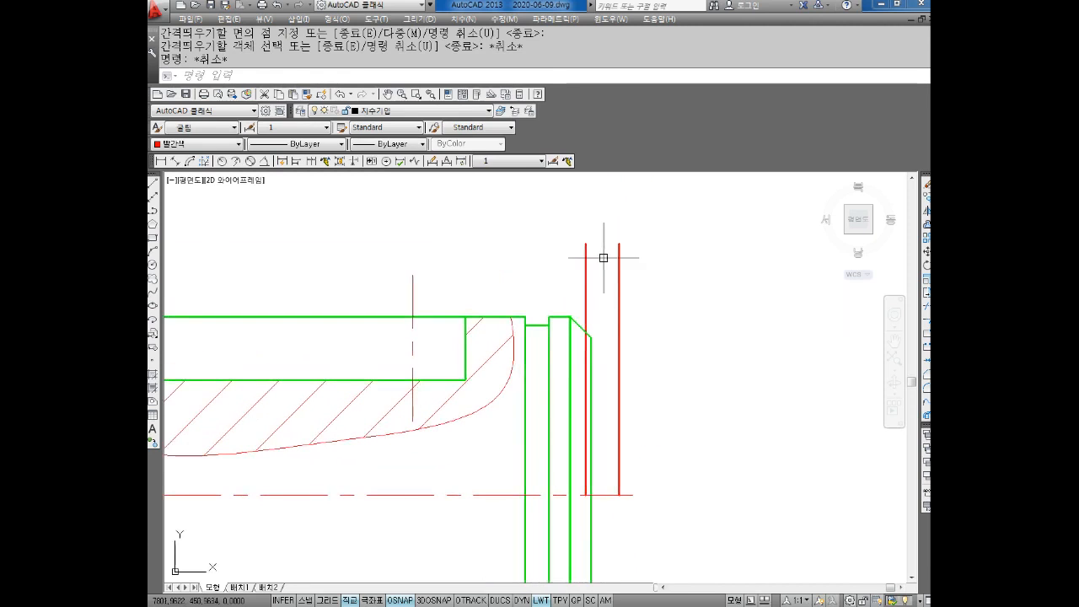
{"action": "left_click", "coordinate": [166, 159]}
{"action": "left_click", "coordinate": [620, 244]}
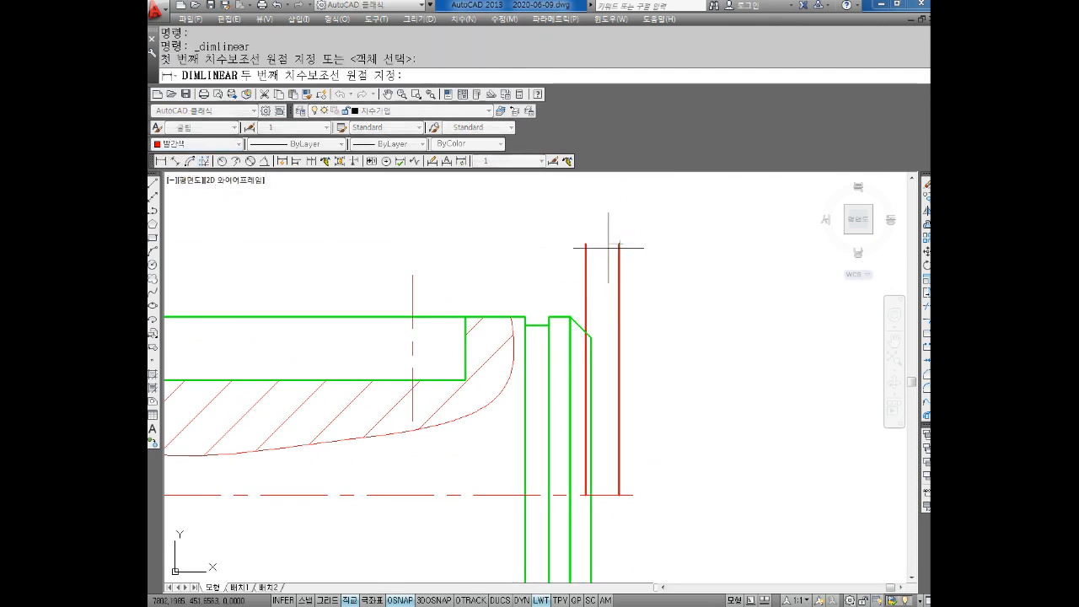
{"action": "scroll", "coordinate": [563, 280], "scroll_direction": "down", "scroll_amount": 4}
{"action": "left_click", "coordinate": [354, 273]}
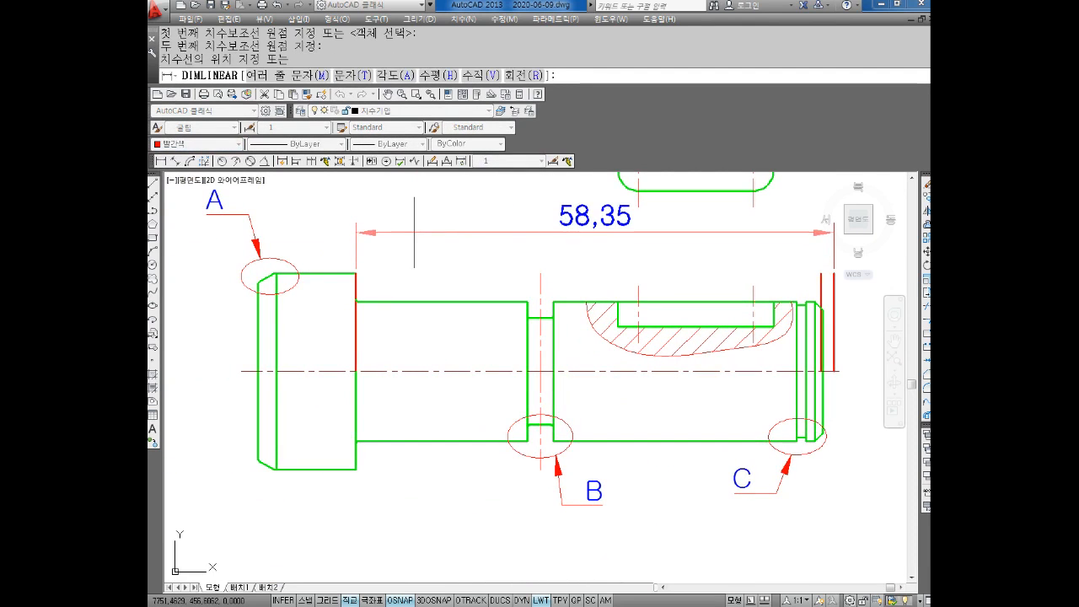
{"action": "left_click", "coordinate": [590, 233]}
Add a linear dimension between the two red lines at the shaft end, placed just below the overall length dimension
{"action": "middle_click_drag", "start_coordinate": [698, 264], "coordinate": [545, 275]}
{"action": "key", "text": "Return"}
{"action": "scroll", "coordinate": [639, 265], "scroll_direction": "up", "scroll_amount": 6}
{"action": "left_click", "coordinate": [745, 327]}
{"action": "left_click", "coordinate": [798, 327]}
{"action": "scroll", "coordinate": [568, 287], "scroll_direction": "down", "scroll_amount": 4}
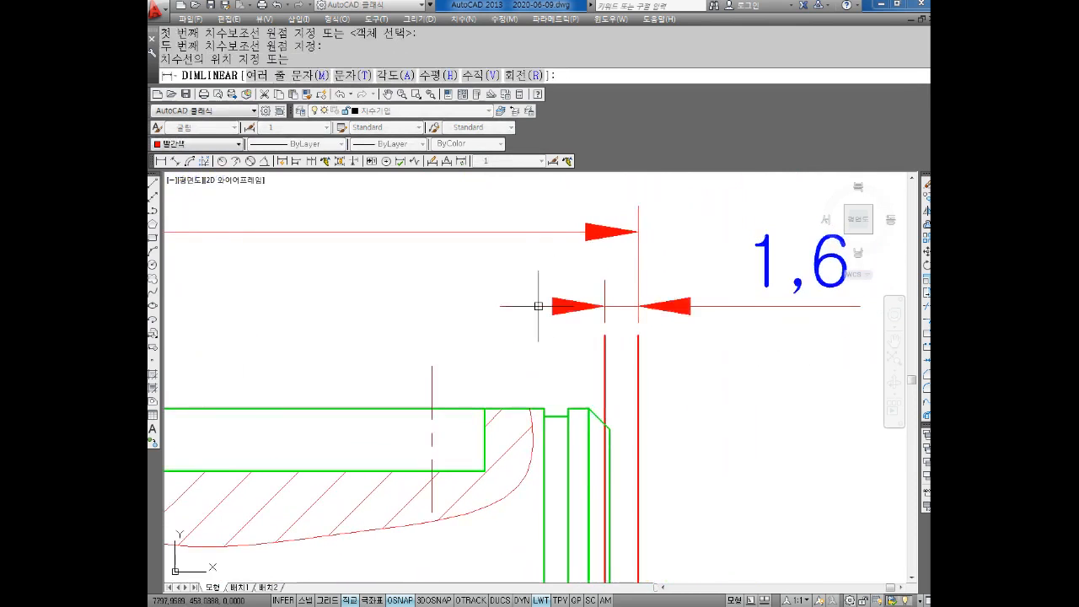
{"action": "left_click", "coordinate": [538, 306]}
{"action": "scroll", "coordinate": [538, 306], "scroll_direction": "down", "scroll_amount": 3}
{"action": "middle_click_drag", "start_coordinate": [538, 306], "coordinate": [608, 323]}
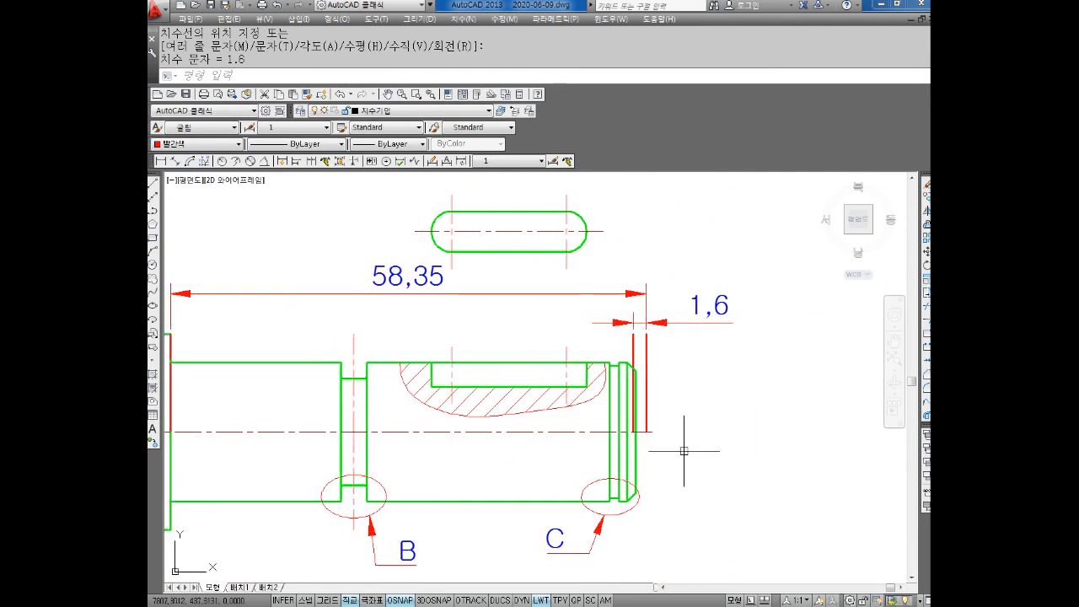
{"action": "key", "text": "Escape"}
{"action": "key", "text": "Escape"}
{"action": "key", "text": "Escape"}
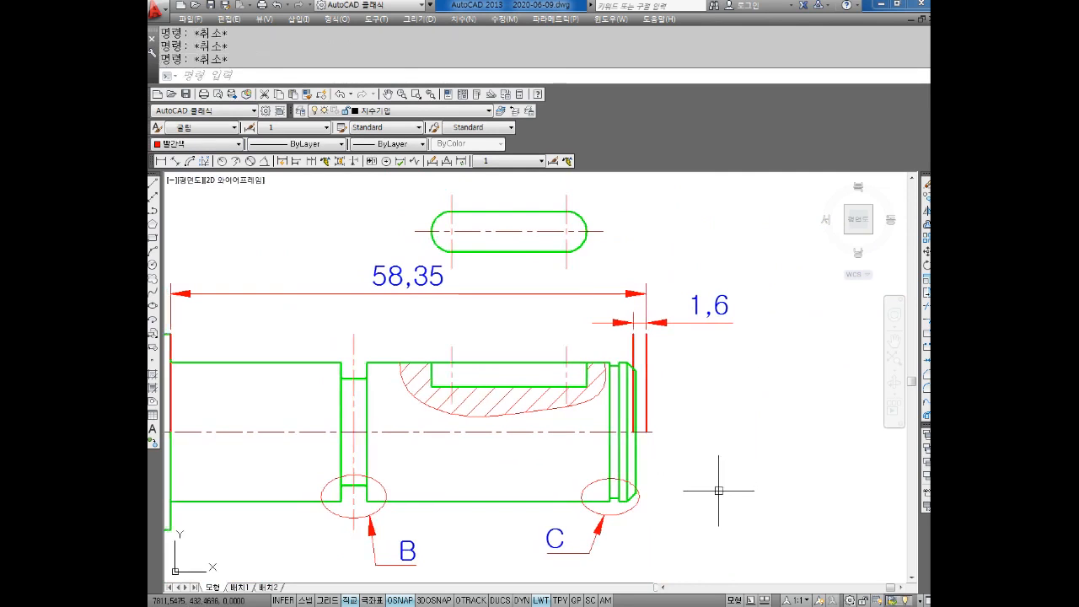
Erase the old green end lines and the chamfer in the upper half of the shaft end
{"action": "scroll", "coordinate": [649, 404], "scroll_direction": "up", "scroll_amount": 7}
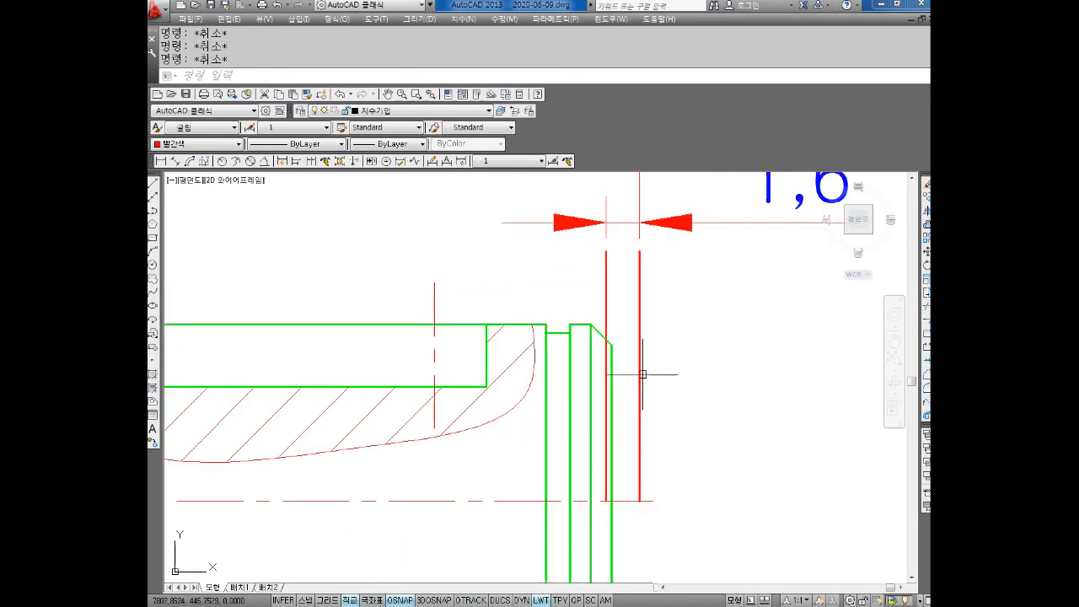
{"action": "left_click", "coordinate": [610, 357]}
{"action": "left_click", "coordinate": [585, 390]}
{"action": "key", "text": "Delete"}
{"action": "left_click", "coordinate": [616, 316]}
{"action": "key", "text": "Delete"}
{"action": "left_click", "coordinate": [658, 349]}
{"action": "left_click", "coordinate": [646, 393]}
{"action": "key", "text": "Delete"}
Erase the old vertical end lines and the chamfer in the lower half of the shaft end
{"action": "scroll", "coordinate": [643, 409], "scroll_direction": "down", "scroll_amount": 5}
{"action": "scroll", "coordinate": [611, 412], "scroll_direction": "up", "scroll_amount": 5}
{"action": "left_click", "coordinate": [650, 405]}
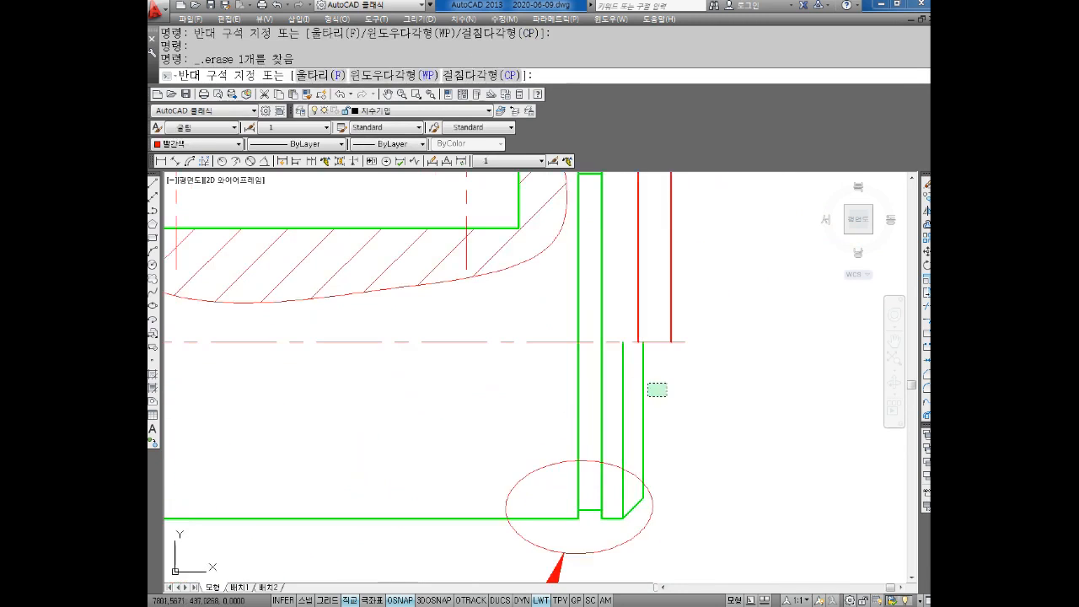
{"action": "left_click", "coordinate": [614, 385]}
{"action": "key", "text": "Delete"}
{"action": "left_click", "coordinate": [641, 508]}
{"action": "key", "text": "Delete"}
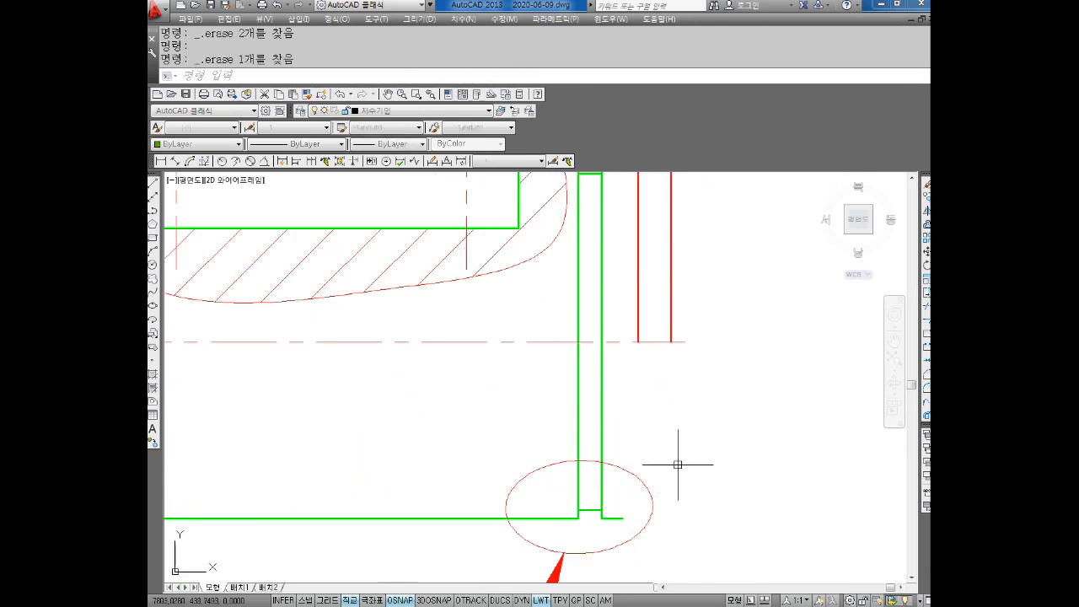
Stretch the free end of the short upper outline segment beyond the groove horizontally to the inner red line
{"action": "scroll", "coordinate": [666, 455], "scroll_direction": "down", "scroll_amount": 3}
{"action": "scroll", "coordinate": [634, 396], "scroll_direction": "up", "scroll_amount": 5}
{"action": "key", "text": "Escape"}
{"action": "key", "text": "Escape"}
{"action": "key", "text": "Escape"}
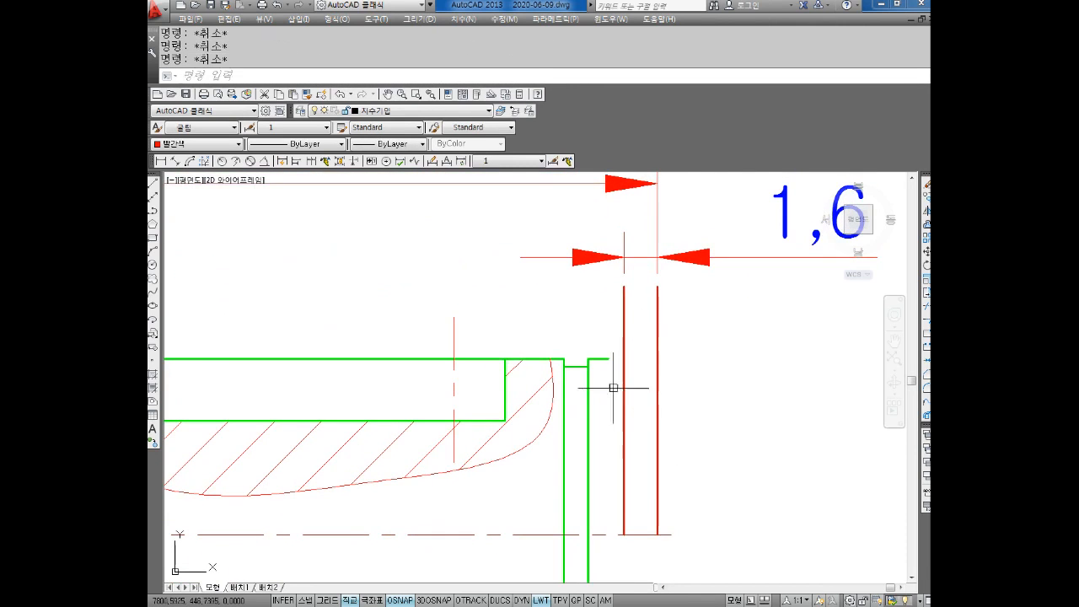
{"action": "scroll", "coordinate": [611, 366], "scroll_direction": "up", "scroll_amount": 4}
{"action": "left_click", "coordinate": [607, 350]}
{"action": "left_click", "coordinate": [612, 350]}
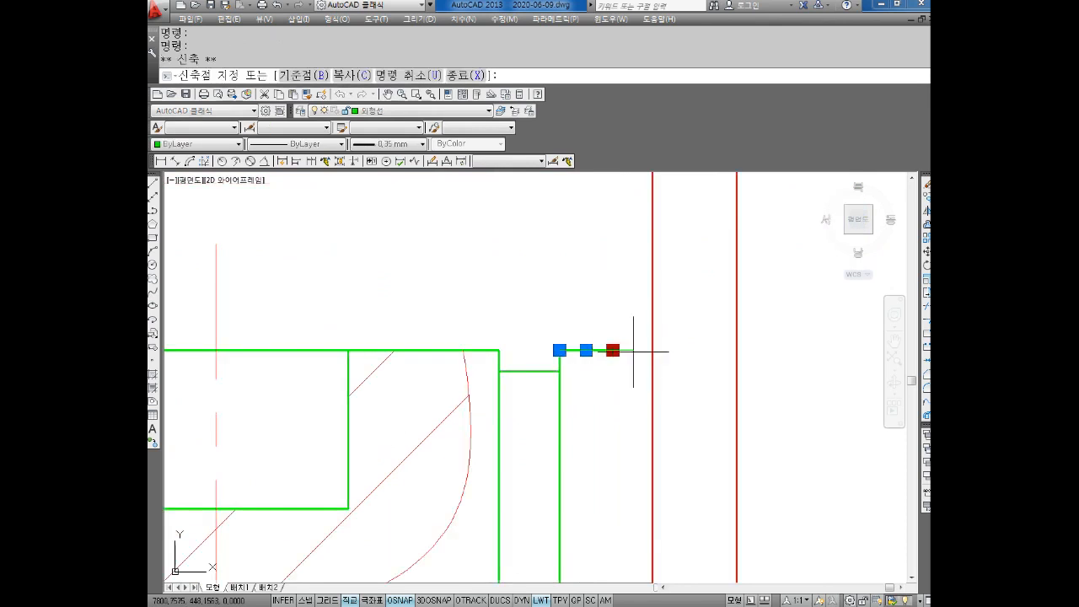
{"action": "key", "text": "Escape"}
{"action": "key", "text": "Escape"}
{"action": "key", "text": "Escape"}
{"action": "scroll", "coordinate": [644, 377], "scroll_direction": "down", "scroll_amount": 2}
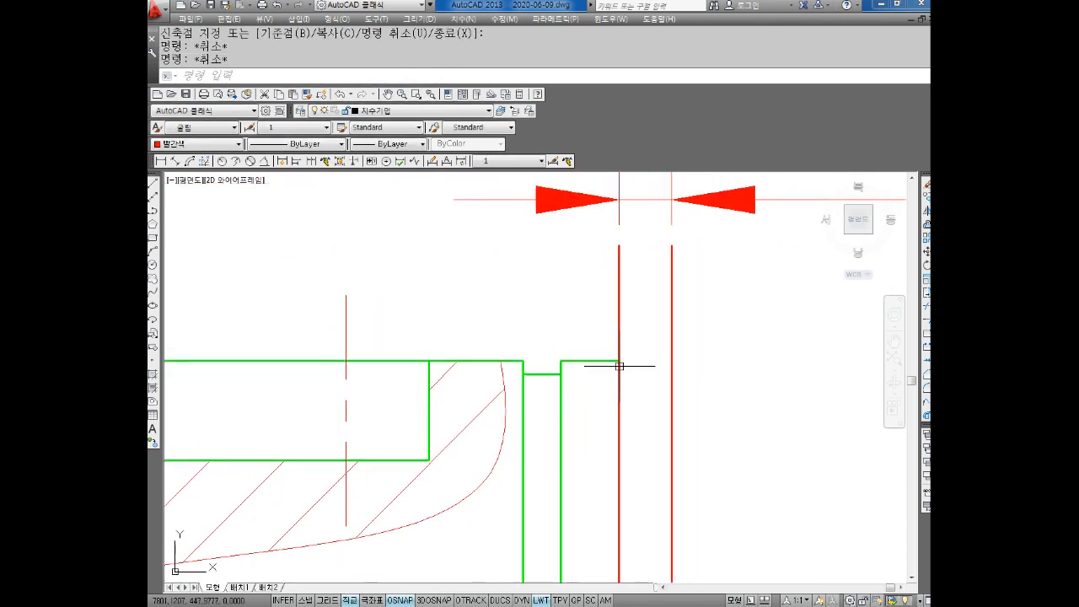
Trim the part of the inner red line that extends above the shaft's upper outline
{"action": "type", "text": "TR"}
{"action": "key", "text": "space"}
{"action": "key", "text": "space"}
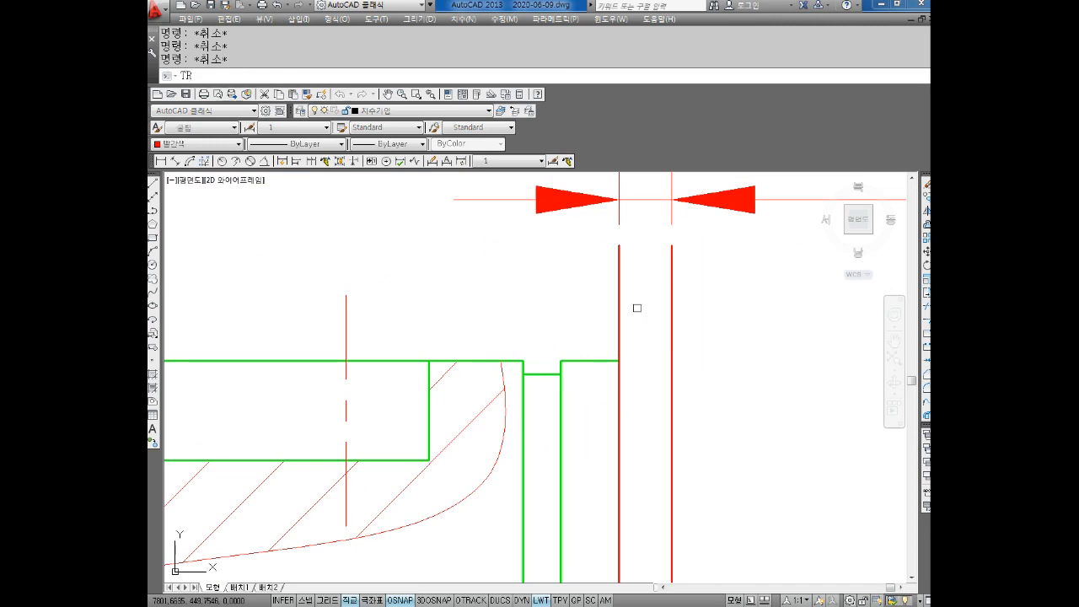
{"action": "left_click", "coordinate": [637, 309]}
{"action": "left_click", "coordinate": [578, 321]}
{"action": "middle_click_drag", "start_coordinate": [620, 401], "coordinate": [581, 346]}
{"action": "key", "text": "Escape"}
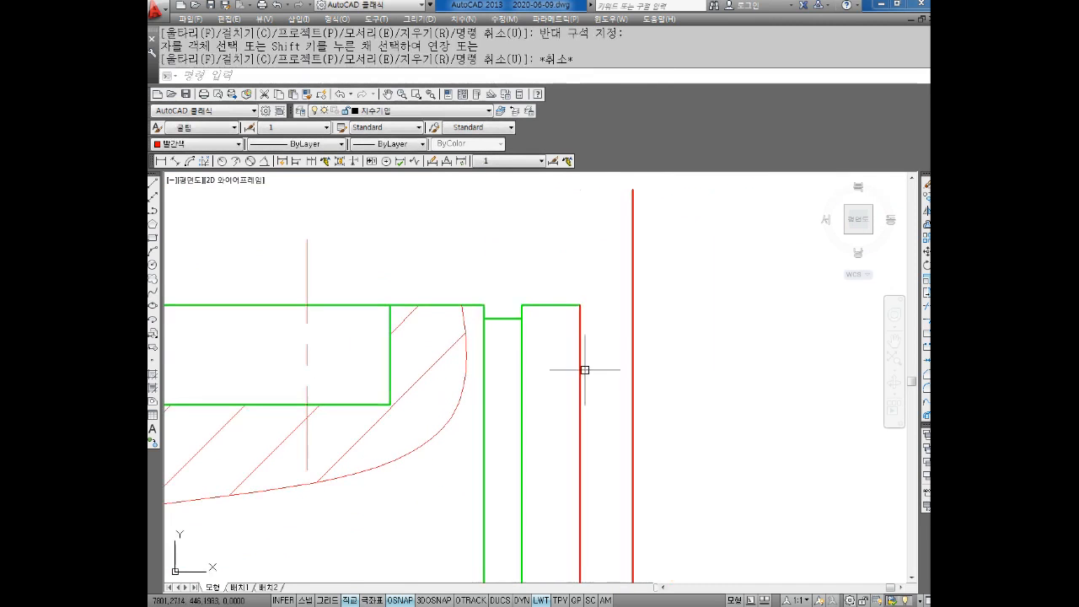
{"action": "key", "text": "Escape"}
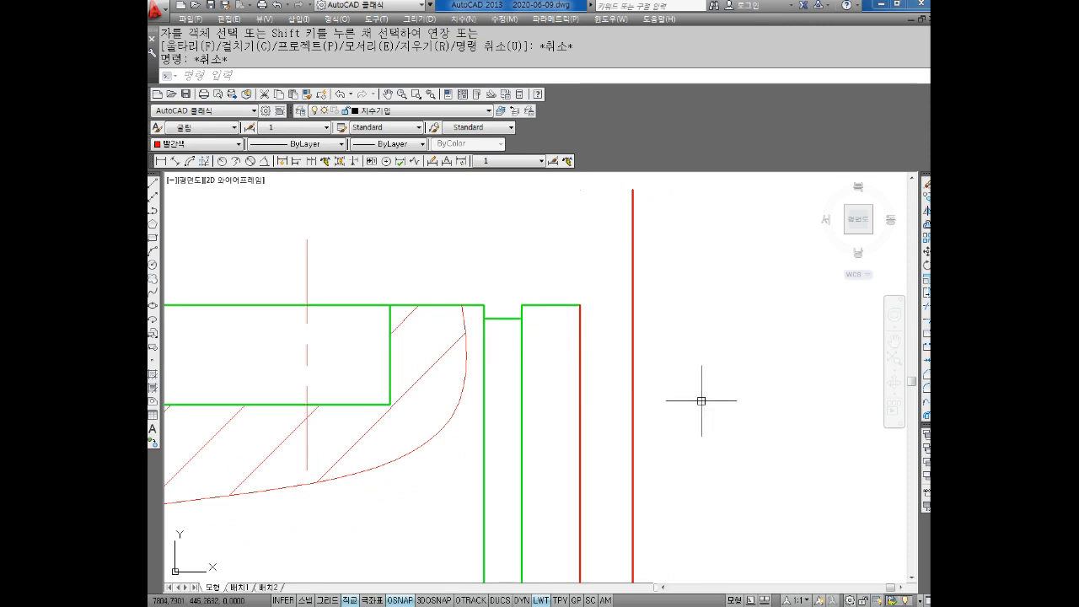
{"action": "key", "text": "Escape"}
{"action": "key", "text": "Escape"}
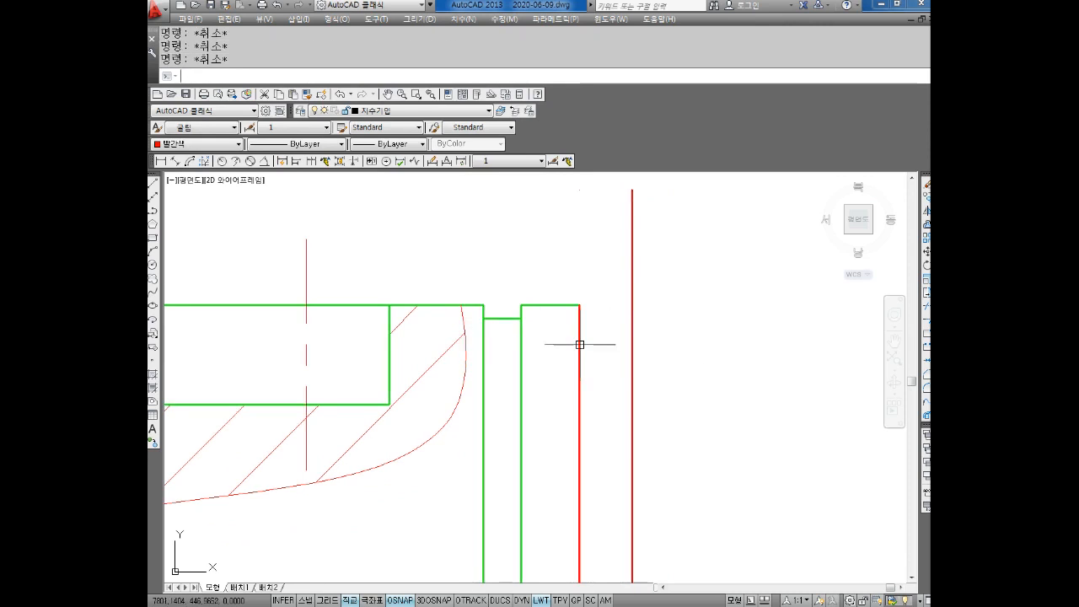
{"action": "type", "text": "L"}
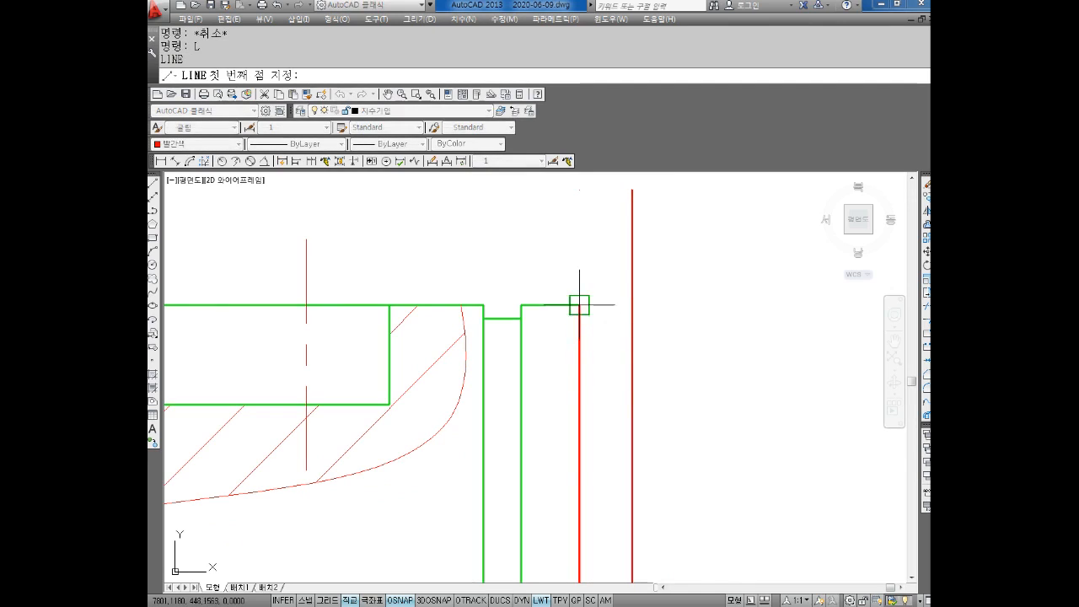
{"action": "left_click", "coordinate": [579, 305]}
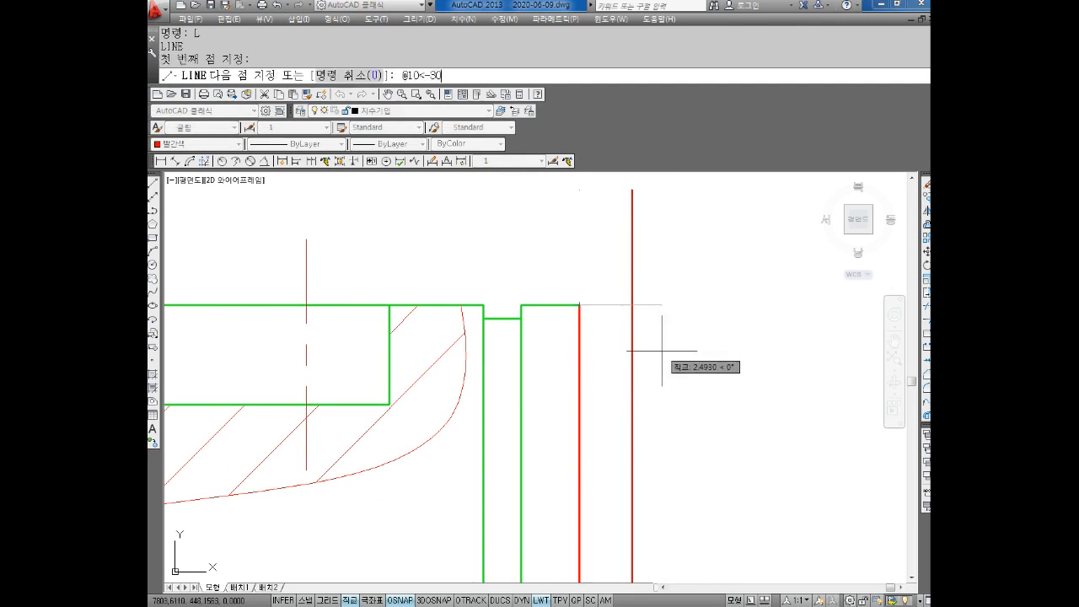
{"action": "key", "text": "Return"}
{"action": "key", "text": "Escape"}
{"action": "key", "text": "Escape"}
{"action": "key", "text": "Escape"}
{"action": "key", "text": "Escape"}
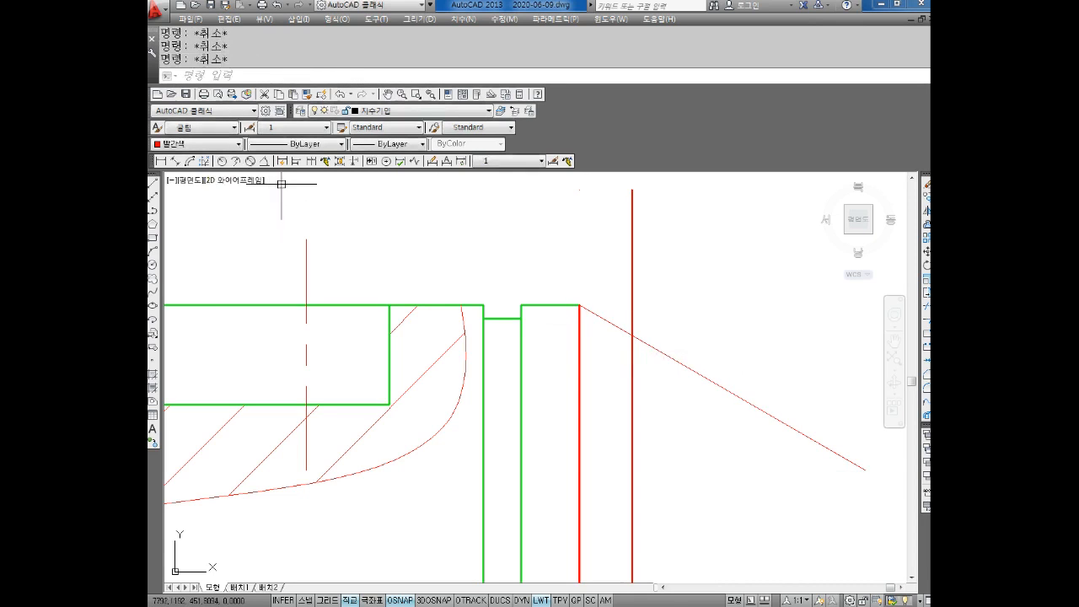
Add an angular dimension between the sloped line and the shaft's upper outline, placed outside the shaft end
{"action": "left_click", "coordinate": [266, 161]}
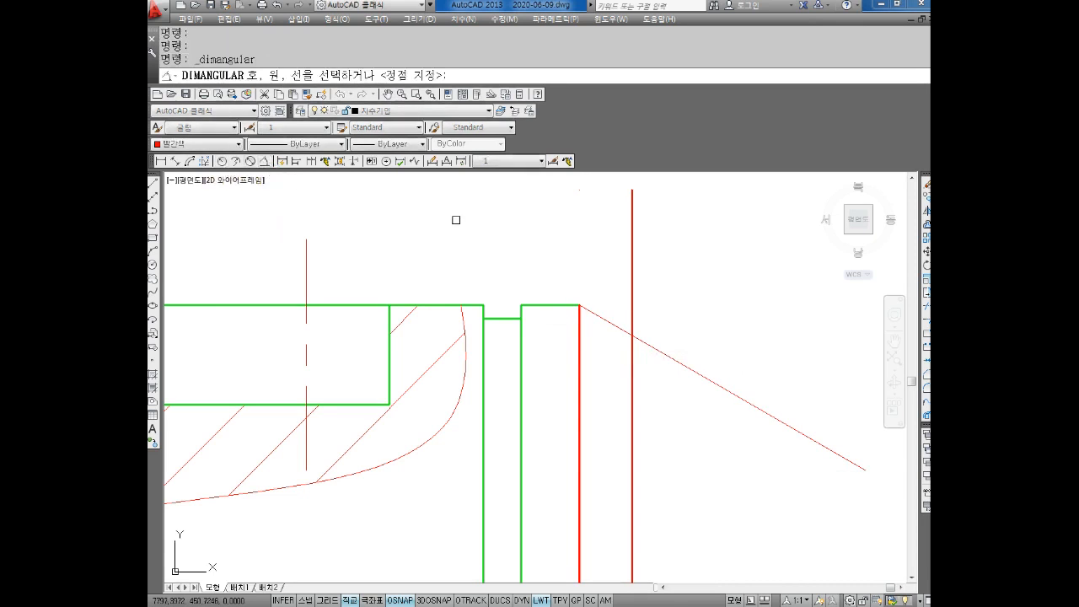
{"action": "left_click", "coordinate": [598, 315]}
{"action": "left_click", "coordinate": [571, 306]}
{"action": "scroll", "coordinate": [571, 306], "scroll_direction": "down", "scroll_amount": 5}
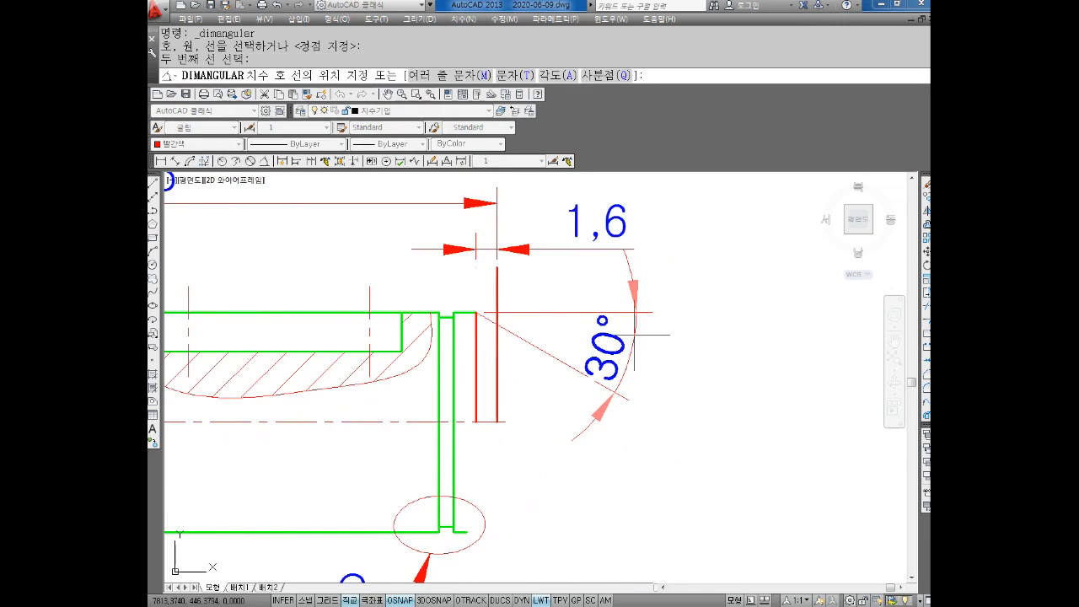
{"action": "left_click", "coordinate": [606, 323]}
{"action": "key", "text": "Escape"}
{"action": "scroll", "coordinate": [521, 330], "scroll_direction": "up", "scroll_amount": 4}
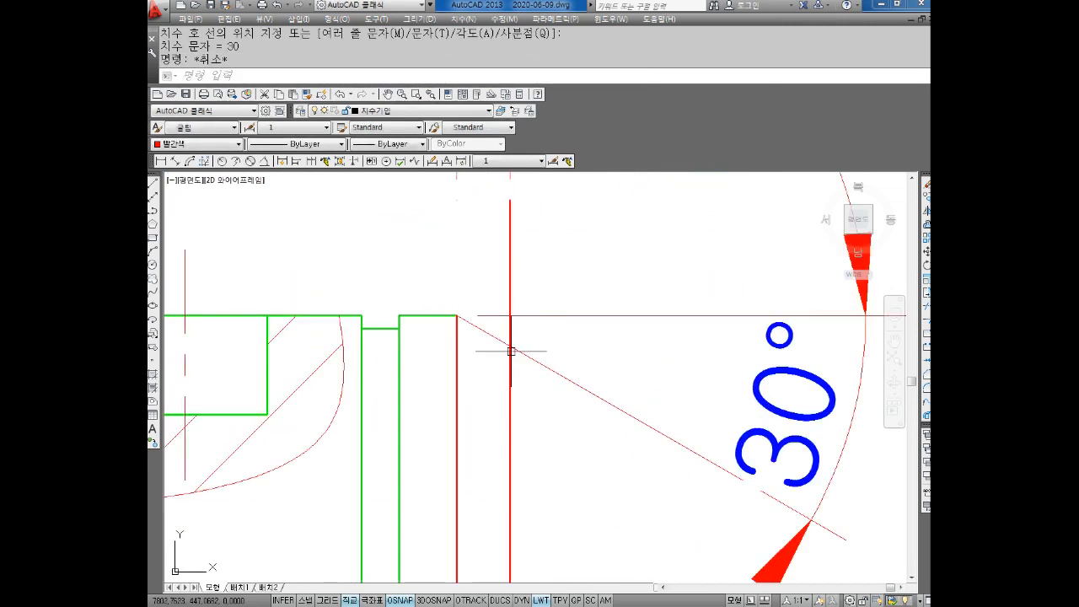
Put the sloped 30° line on the 외형선 layer and set its colour to ByLayer
{"action": "key", "text": "Escape"}
{"action": "left_click", "coordinate": [476, 327]}
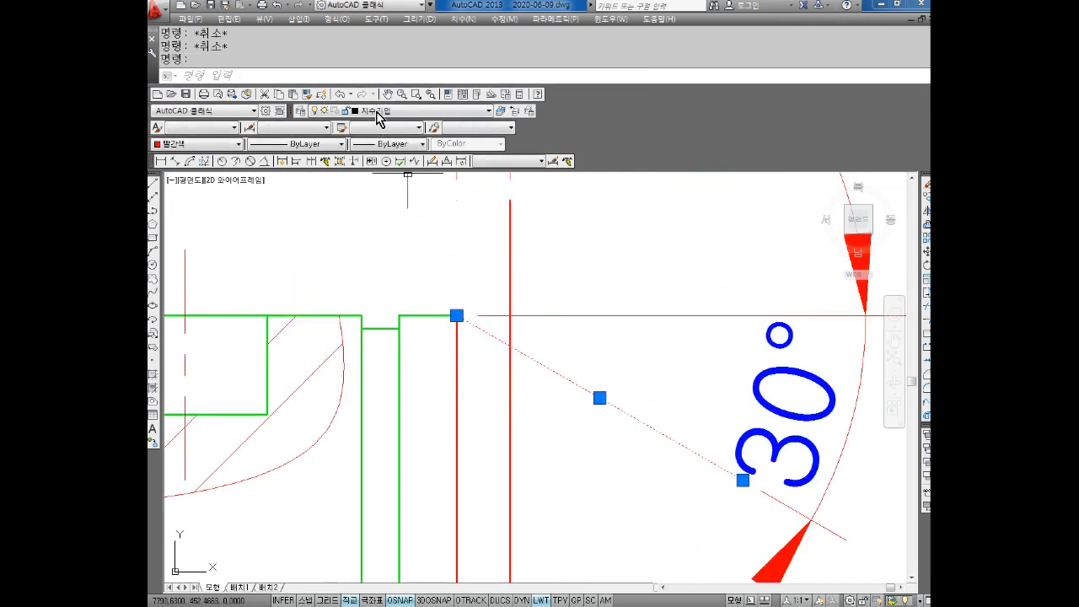
{"action": "left_click", "coordinate": [378, 120]}
{"action": "left_click", "coordinate": [405, 161]}
{"action": "left_click", "coordinate": [204, 144]}
{"action": "left_click", "coordinate": [179, 157]}
{"action": "key", "text": "Escape"}
{"action": "key", "text": "Escape"}
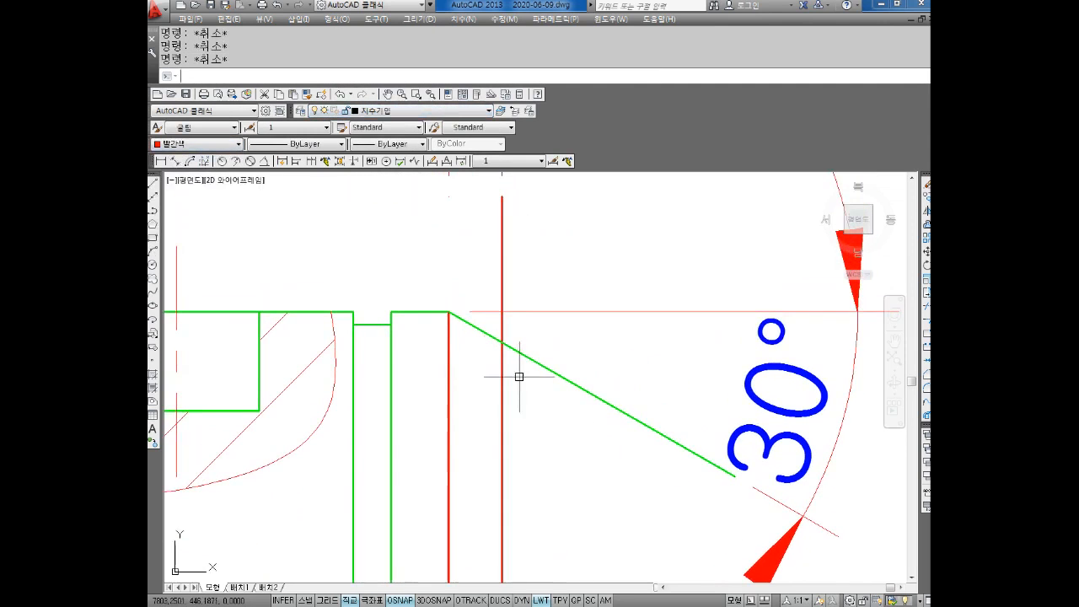
Trim the inner red line above the sloped line and the part of the sloped line beyond the shaft's end line
{"action": "type", "text": "TR"}
{"action": "key", "text": "Return"}
{"action": "key", "text": "Return"}
{"action": "left_click_drag", "start_coordinate": [468, 241], "coordinate": [570, 350]}
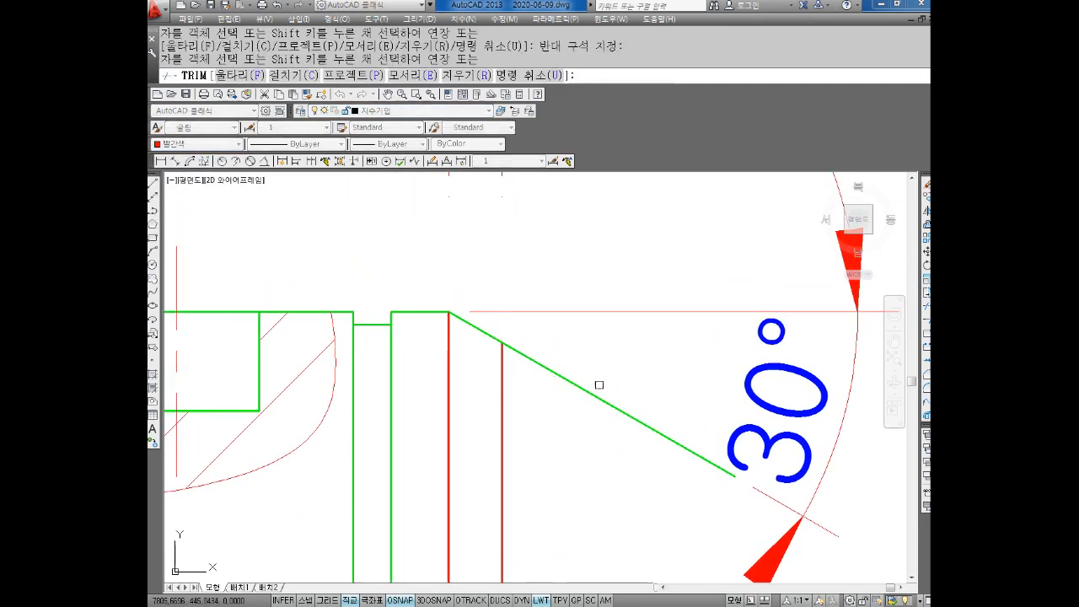
{"action": "key", "text": "Escape"}
Set the colour of the two red vertical lines at the shaft end to ByLayer
{"action": "left_click_drag", "start_coordinate": [536, 403], "coordinate": [435, 416]}
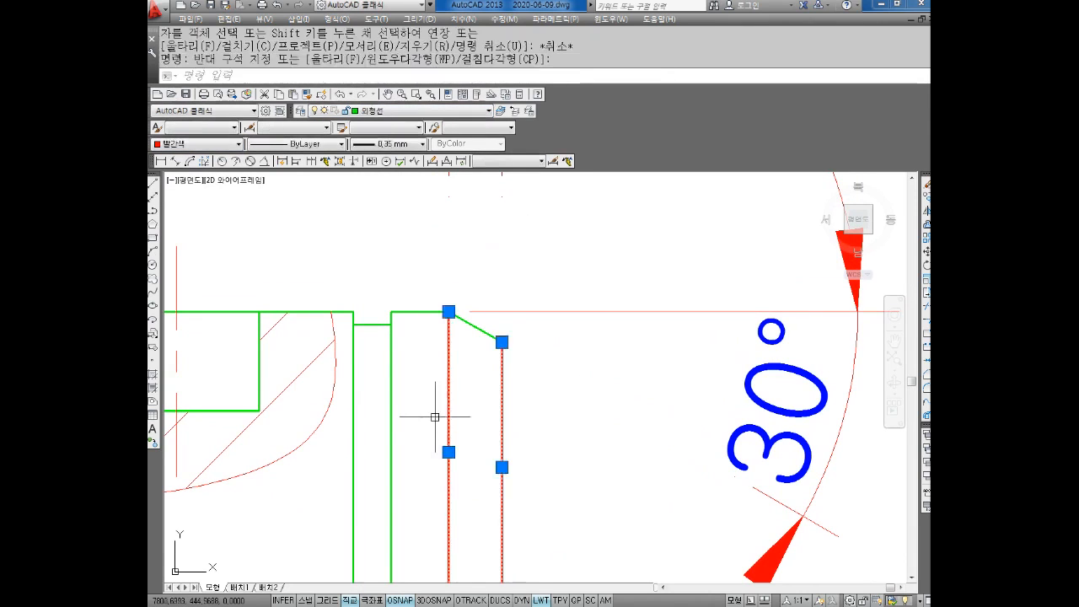
{"action": "left_click", "coordinate": [197, 144]}
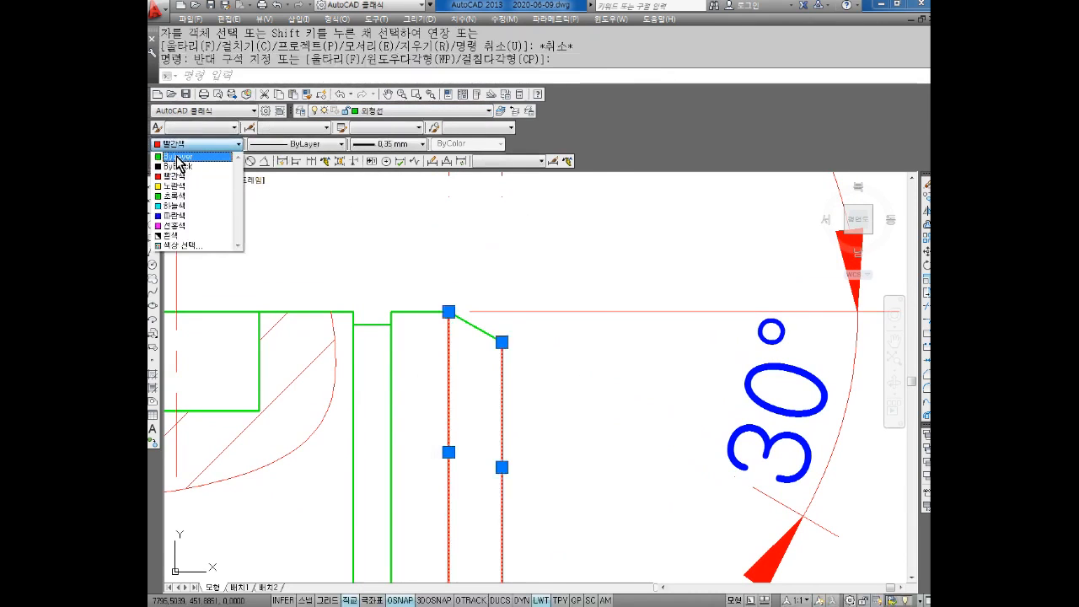
{"action": "left_click", "coordinate": [179, 156]}
{"action": "key", "text": "Escape"}
Delete the 30° angular dimension beside the shaft end
{"action": "scroll", "coordinate": [422, 335], "scroll_direction": "down", "scroll_amount": 2}
{"action": "middle_click_drag", "start_coordinate": [492, 380], "coordinate": [510, 336]}
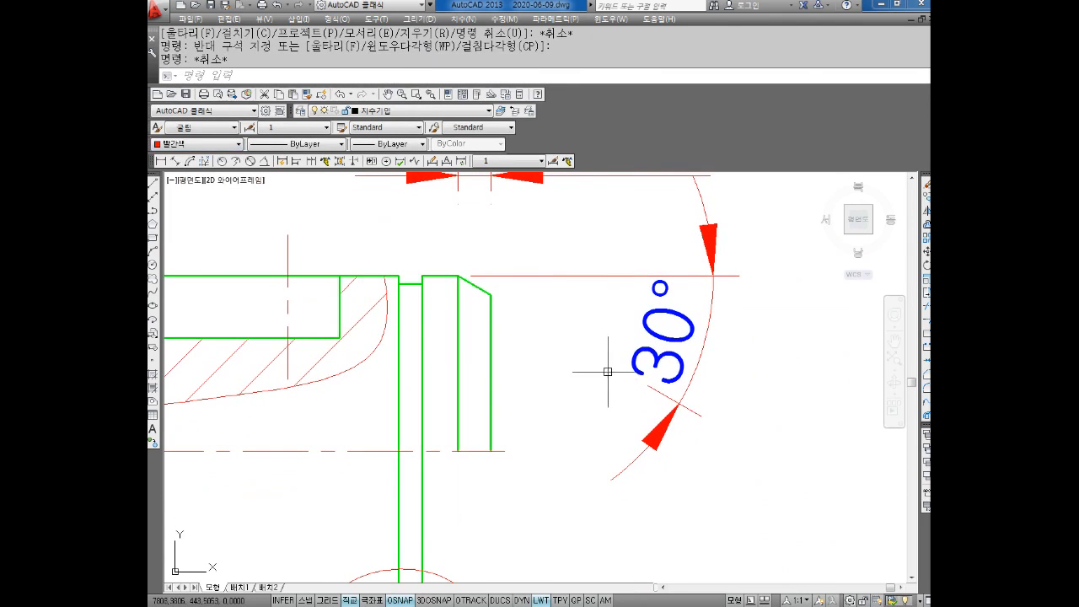
{"action": "middle_click_drag", "start_coordinate": [608, 372], "coordinate": [594, 418]}
{"action": "key", "text": "Escape"}
{"action": "left_click_drag", "start_coordinate": [755, 393], "coordinate": [648, 475]}
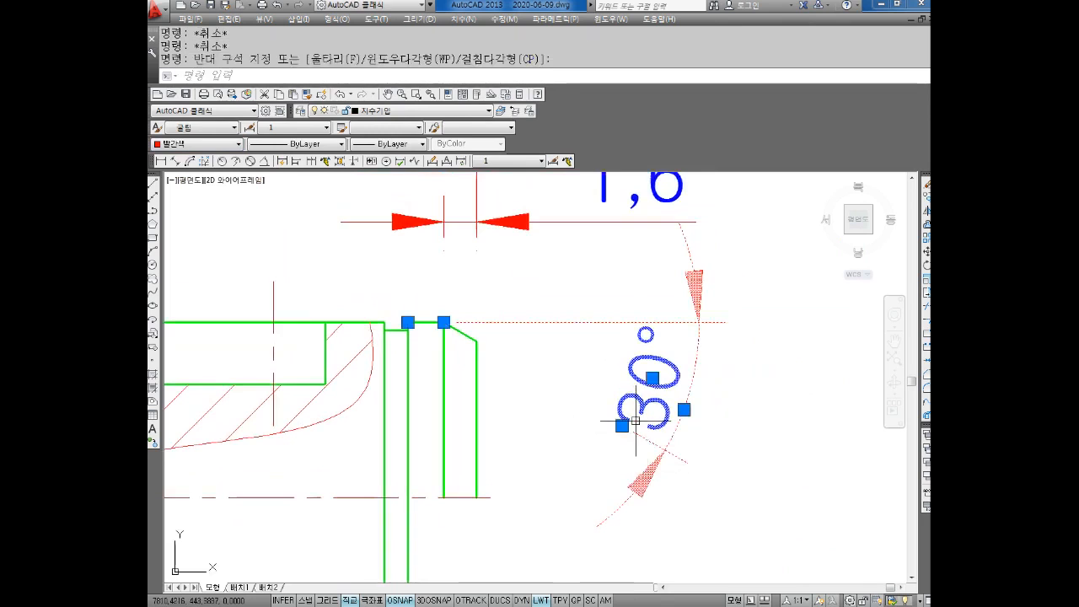
{"action": "key", "text": "Delete"}
Delete the 1.6 chamfer dimension and the length dimension above the shaft end
{"action": "middle_click_drag", "start_coordinate": [633, 394], "coordinate": [629, 439]}
{"action": "key", "text": "Escape"}
{"action": "left_click", "coordinate": [595, 211]}
{"action": "key", "text": "Escape"}
{"action": "key", "text": "Escape"}
{"action": "left_click", "coordinate": [549, 218]}
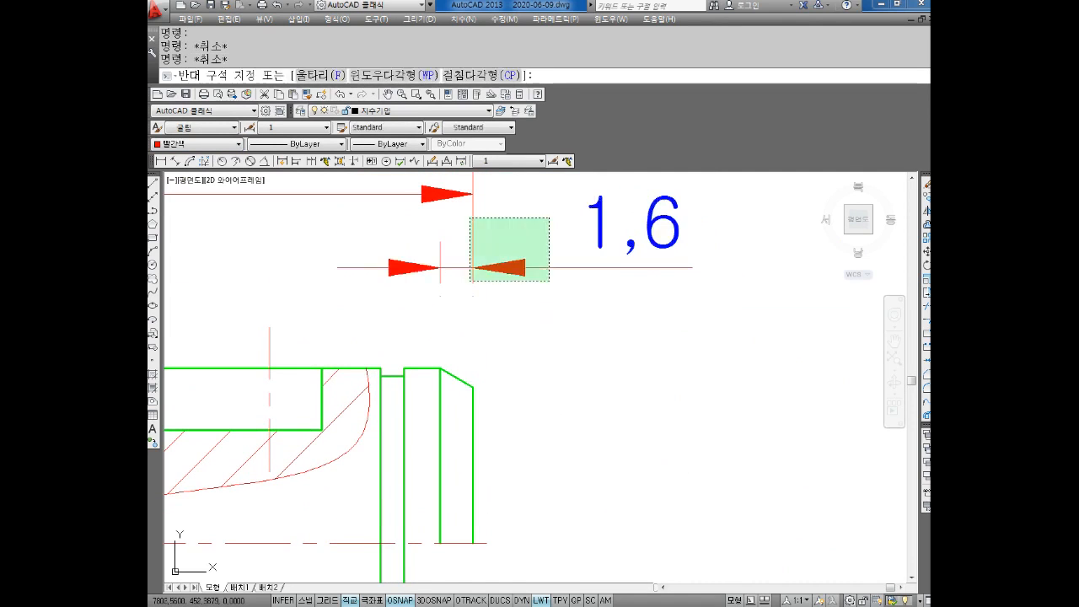
{"action": "left_click", "coordinate": [470, 281]}
{"action": "key", "text": "Delete"}
Mirror the chamfer line and the two vertical lines at the shaft end about the horizontal centerline, keeping the originals
{"action": "mouse_move", "coordinate": [446, 289]}
{"action": "middle_mouse_down"}
{"action": "mouse_move", "coordinate": [492, 261]}
{"action": "mouse_move", "coordinate": [492, 169]}
{"action": "middle_mouse_up"}
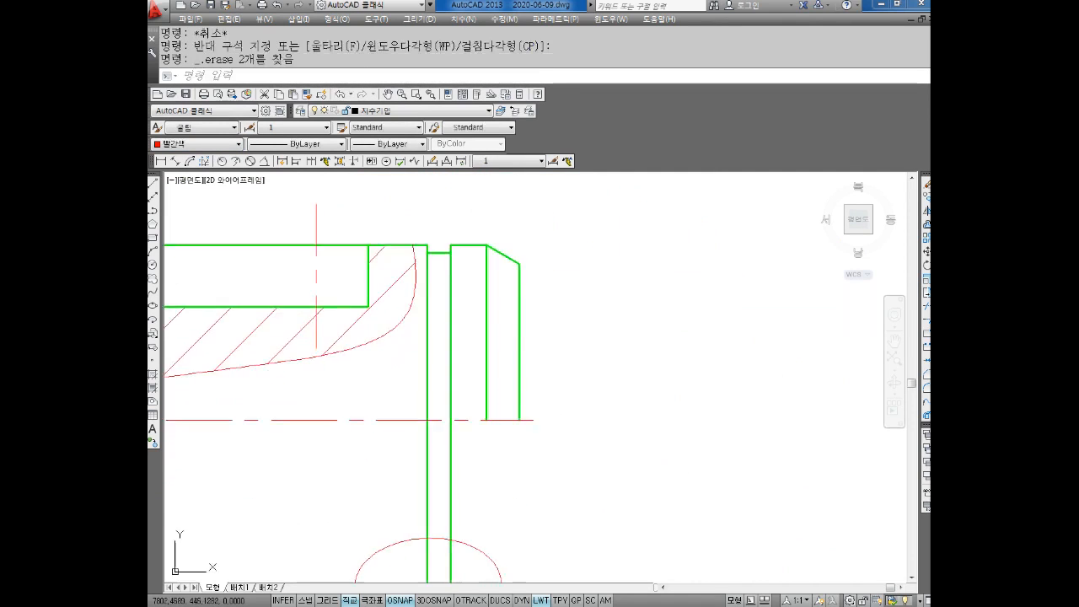
{"action": "mouse_move", "coordinate": [502, 333]}
{"action": "middle_mouse_down"}
{"action": "mouse_move", "coordinate": [501, 315]}
{"action": "mouse_move", "coordinate": [517, 306]}
{"action": "mouse_move", "coordinate": [518, 349]}
{"action": "middle_mouse_up"}
{"action": "key", "text": "Escape"}
{"action": "type", "text": "MI"}
{"action": "key", "text": "space"}
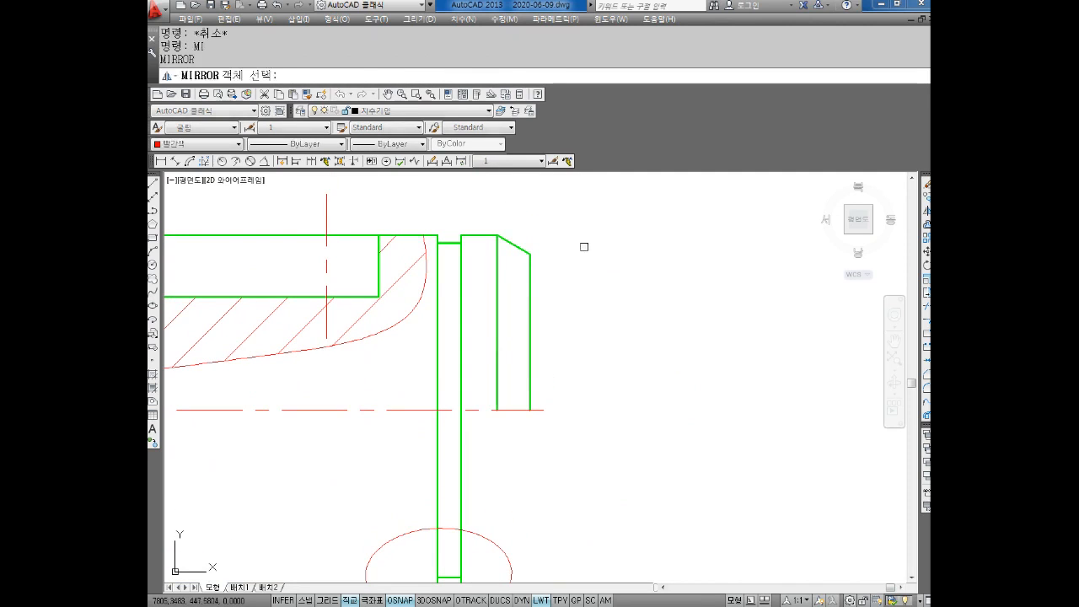
{"action": "left_click", "coordinate": [588, 276]}
{"action": "left_click", "coordinate": [511, 212]}
{"action": "left_click", "coordinate": [513, 279]}
{"action": "left_click", "coordinate": [484, 329]}
{"action": "middle_click_drag", "start_coordinate": [484, 356], "coordinate": [507, 305]}
{"action": "key", "text": "space"}
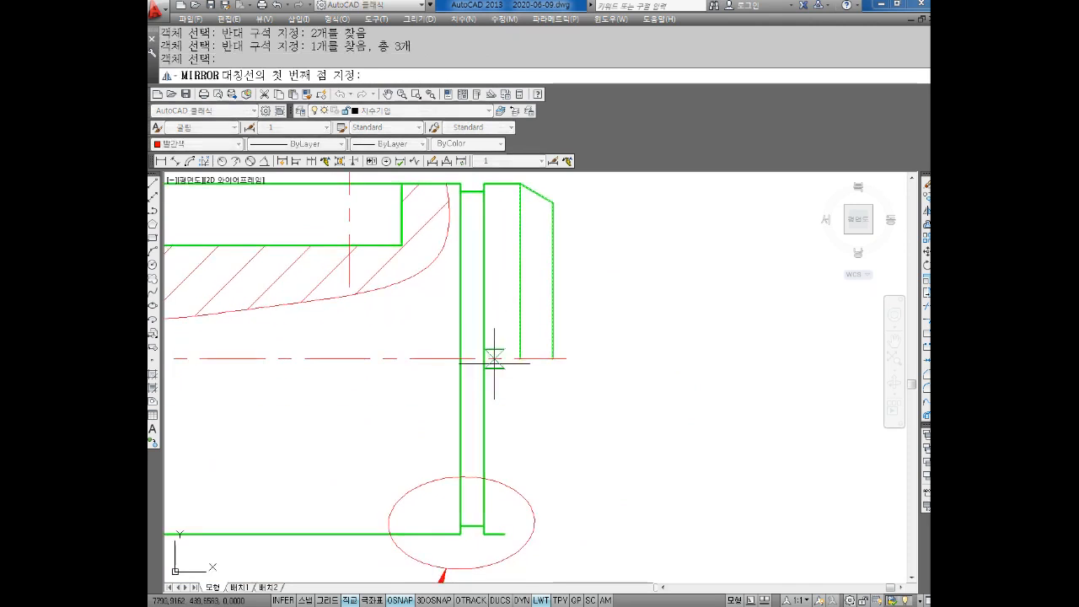
{"action": "left_click", "coordinate": [560, 364]}
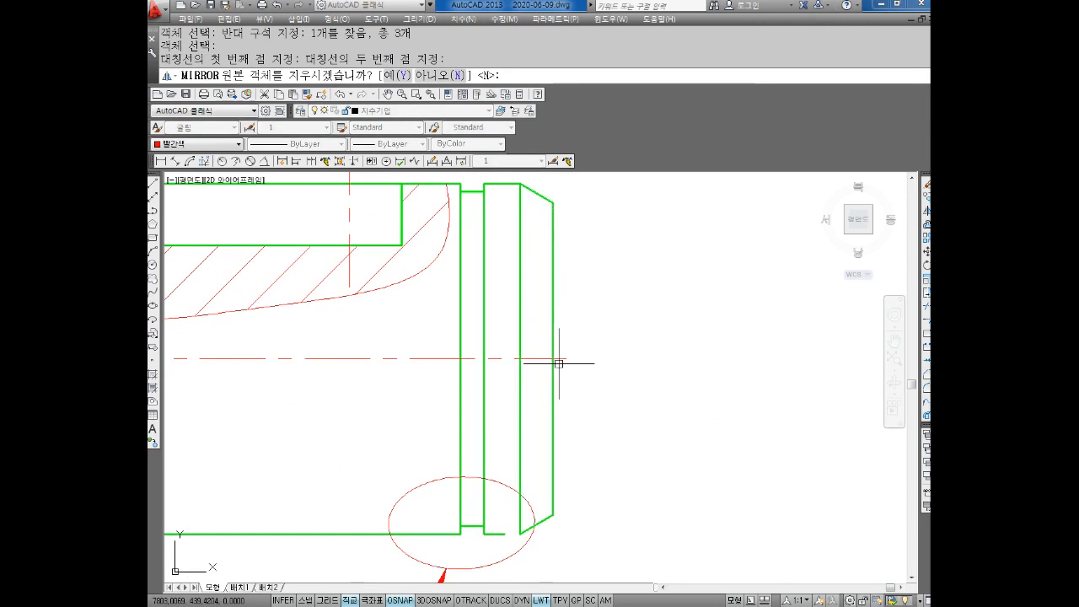
Stretch the free end of the short lower outline segment beyond the groove to the mirrored chamfer's corner
{"action": "scroll", "coordinate": [523, 429], "scroll_direction": "up", "scroll_amount": 5}
{"action": "key", "text": "Escape"}
{"action": "key", "text": "Escape"}
{"action": "left_click", "coordinate": [481, 425]}
{"action": "left_click", "coordinate": [494, 420]}
{"action": "left_click", "coordinate": [534, 419]}
{"action": "key", "text": "Escape"}
{"action": "scroll", "coordinate": [586, 432], "scroll_direction": "down", "scroll_amount": 6}
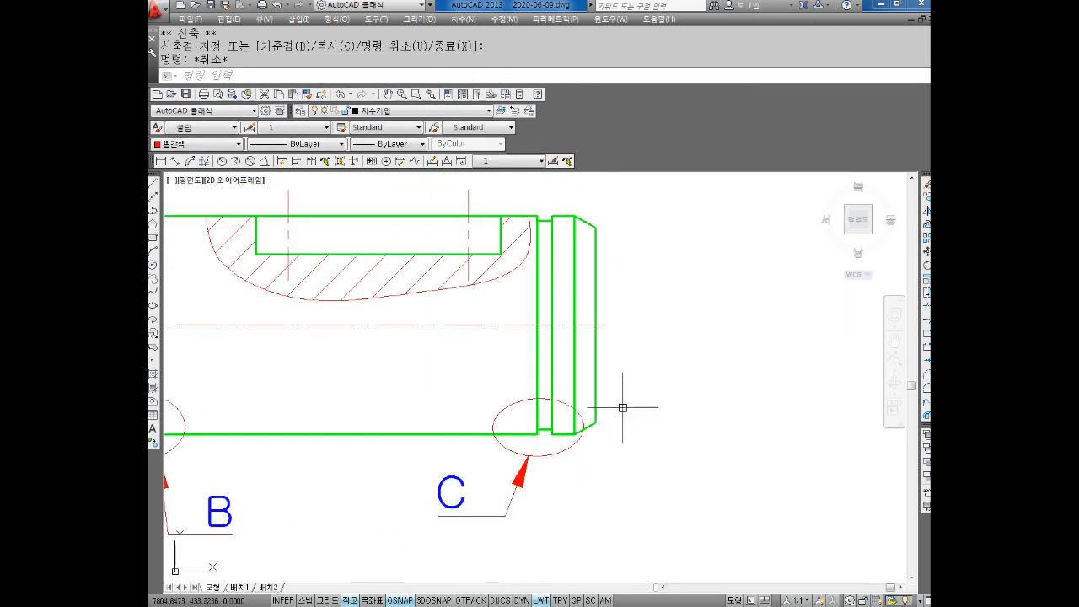
{"action": "key", "text": "Escape"}
{"action": "key", "text": "Escape"}
{"action": "middle_click_drag", "start_coordinate": [607, 458], "coordinate": [588, 455]}
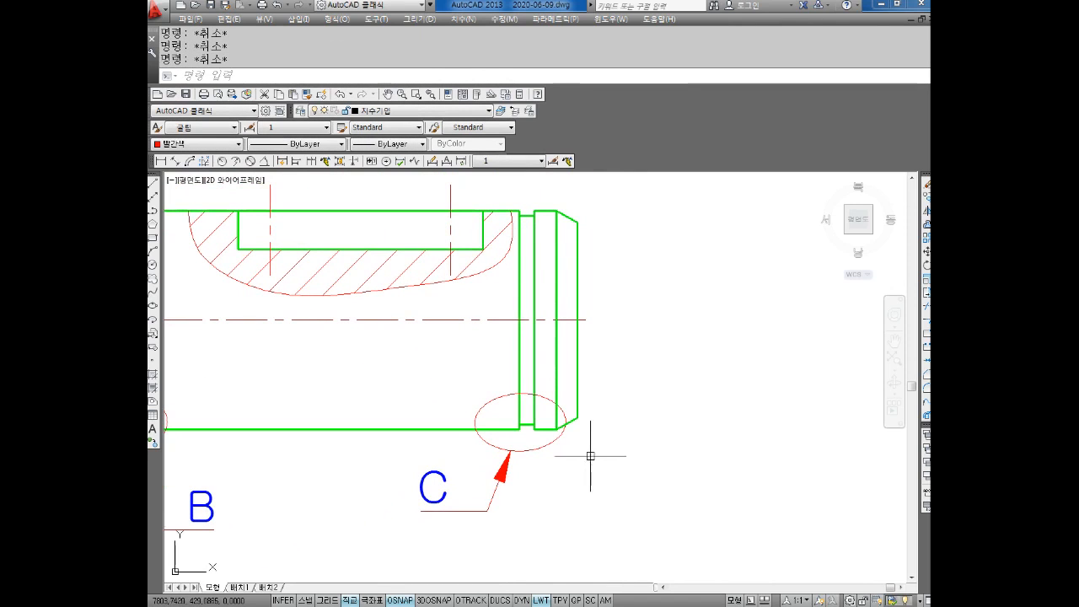
{"action": "scroll", "coordinate": [590, 453], "scroll_direction": "down", "scroll_amount": 7}
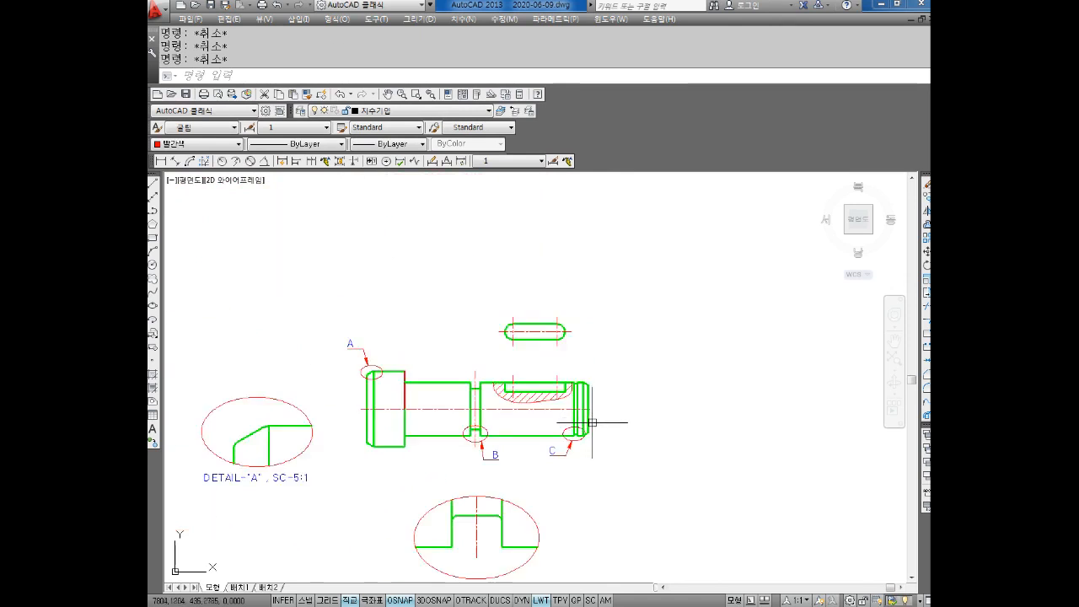
{"action": "scroll", "coordinate": [593, 355], "scroll_direction": "up", "scroll_amount": 7}
{"action": "middle_click_drag", "start_coordinate": [593, 355], "coordinate": [585, 422]}
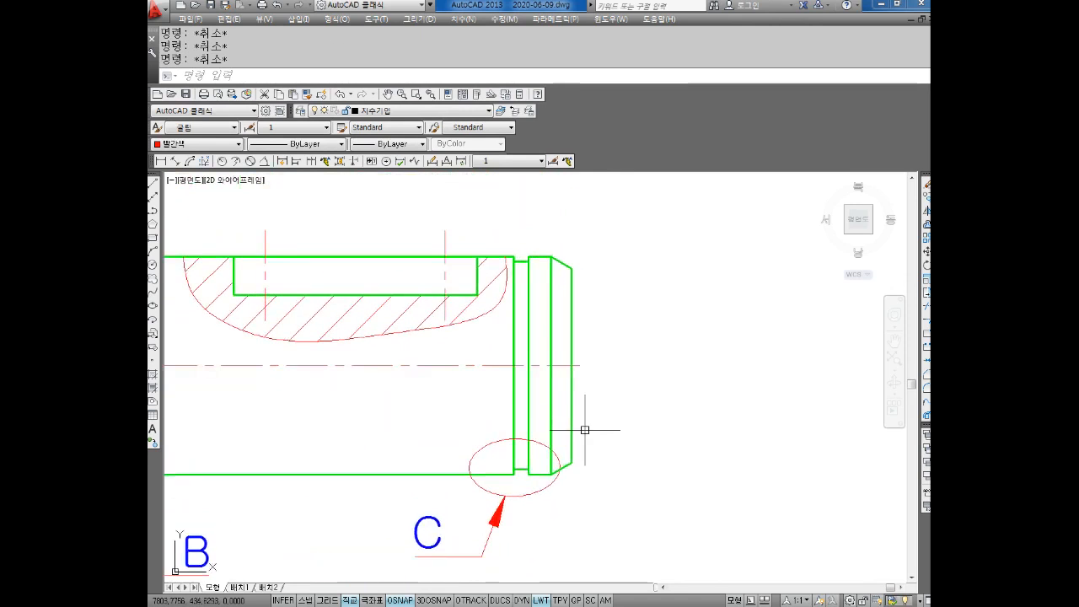
{"action": "scroll", "coordinate": [585, 430], "scroll_direction": "down", "scroll_amount": 1}
{"action": "scroll", "coordinate": [601, 477], "scroll_direction": "up", "scroll_amount": 2}
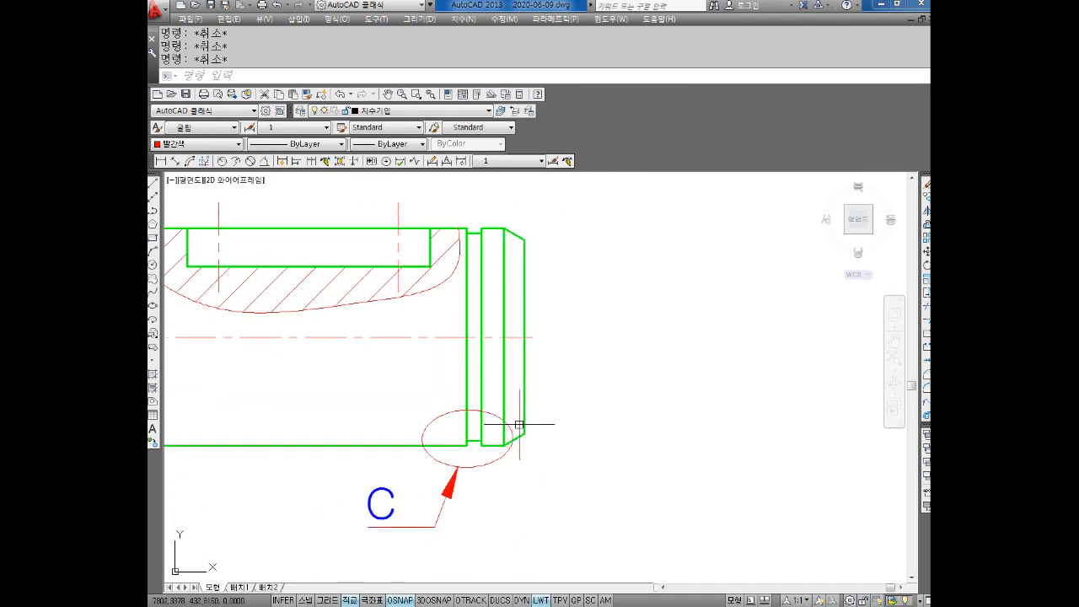
{"action": "middle_click_drag", "start_coordinate": [514, 435], "coordinate": [499, 419]}
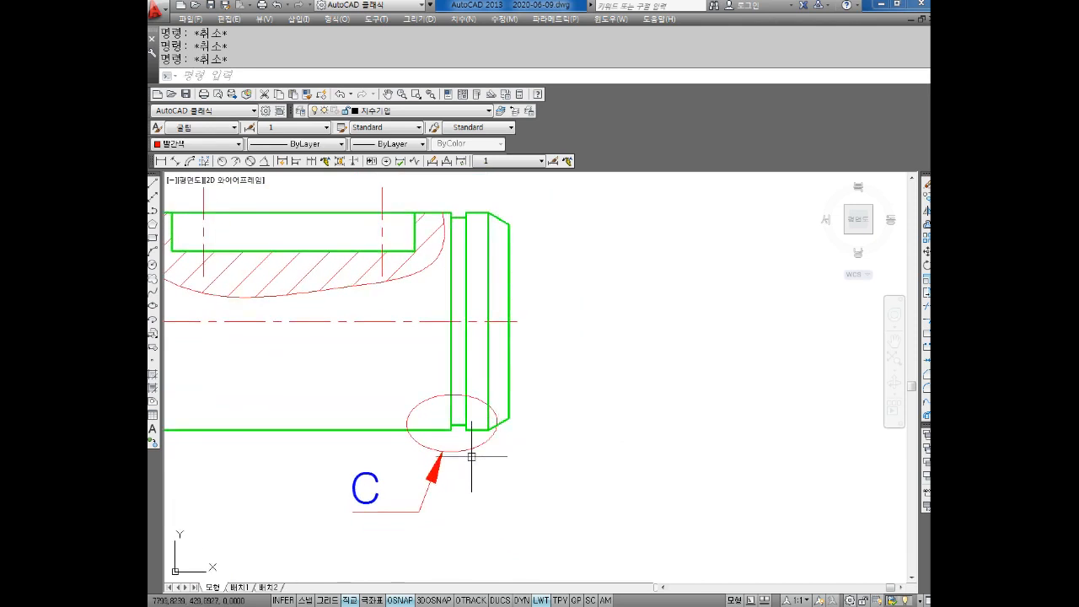
Enlarge the ellipse marking detail C until it extends to the shaft's end face
{"action": "left_click", "coordinate": [477, 402]}
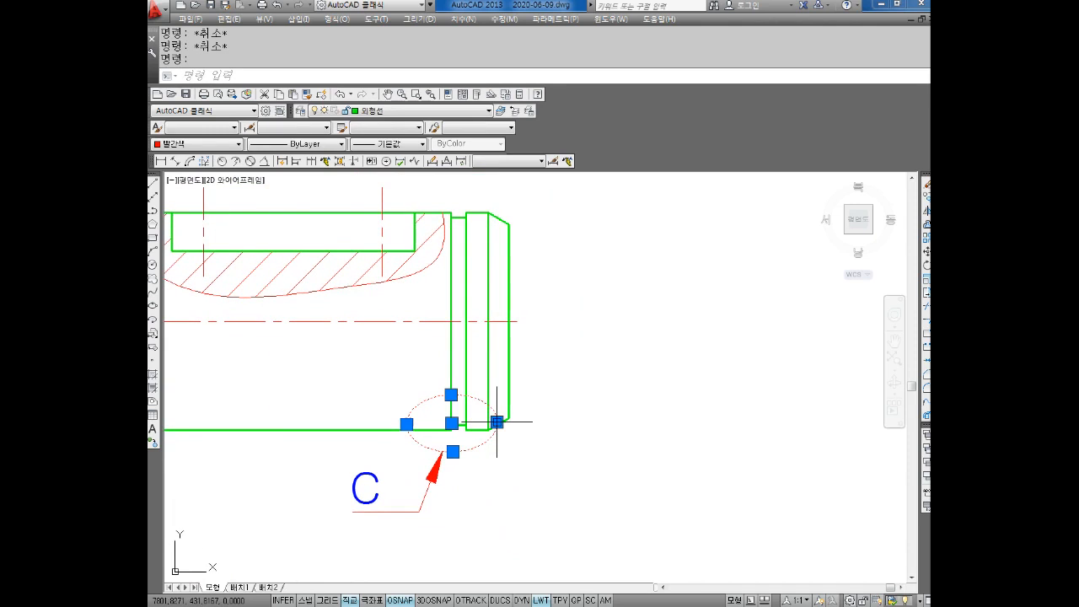
{"action": "left_click", "coordinate": [494, 423]}
{"action": "key", "text": "Escape"}
{"action": "key", "text": "Escape"}
{"action": "key", "text": "Escape"}
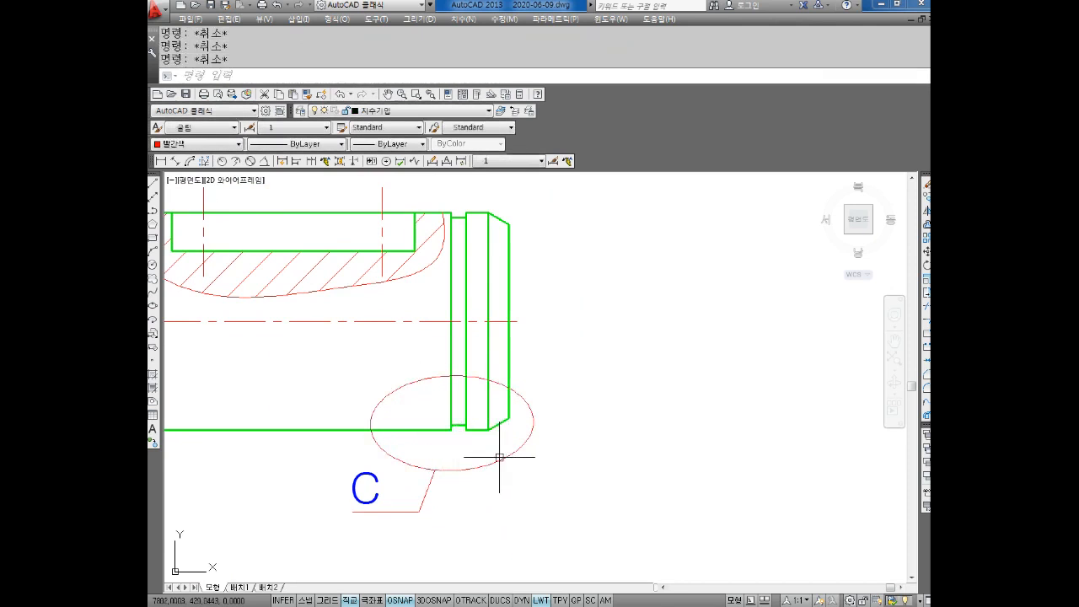
{"action": "left_click", "coordinate": [375, 411]}
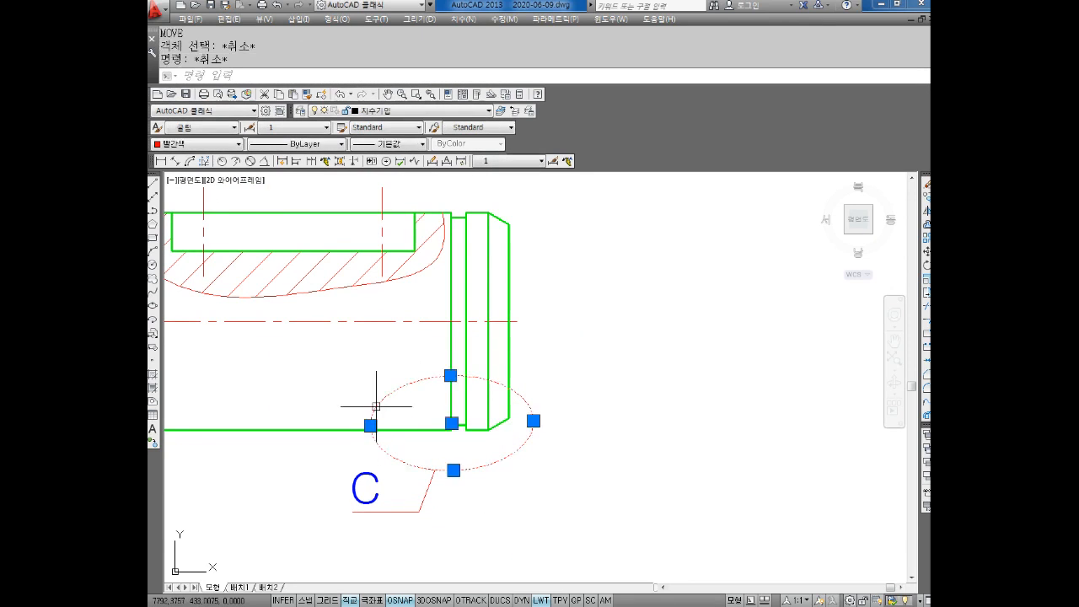
{"action": "left_click", "coordinate": [370, 426]}
{"action": "key", "text": "Escape"}
{"action": "key", "text": "Escape"}
{"action": "key", "text": "Escape"}
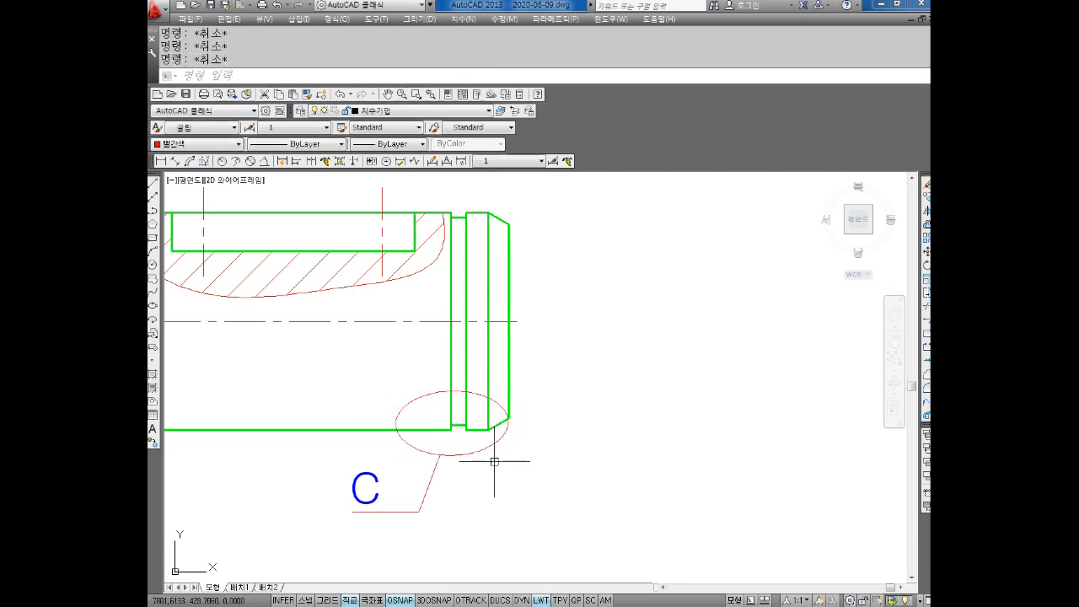
Move the detail C ellipse up and toward the shaft end so it encloses the groove and the lower chamfer
{"action": "type", "text": "M"}
{"action": "key", "text": "Return"}
{"action": "left_click", "coordinate": [480, 448]}
{"action": "left_click", "coordinate": [480, 448]}
{"action": "key", "text": "Return"}
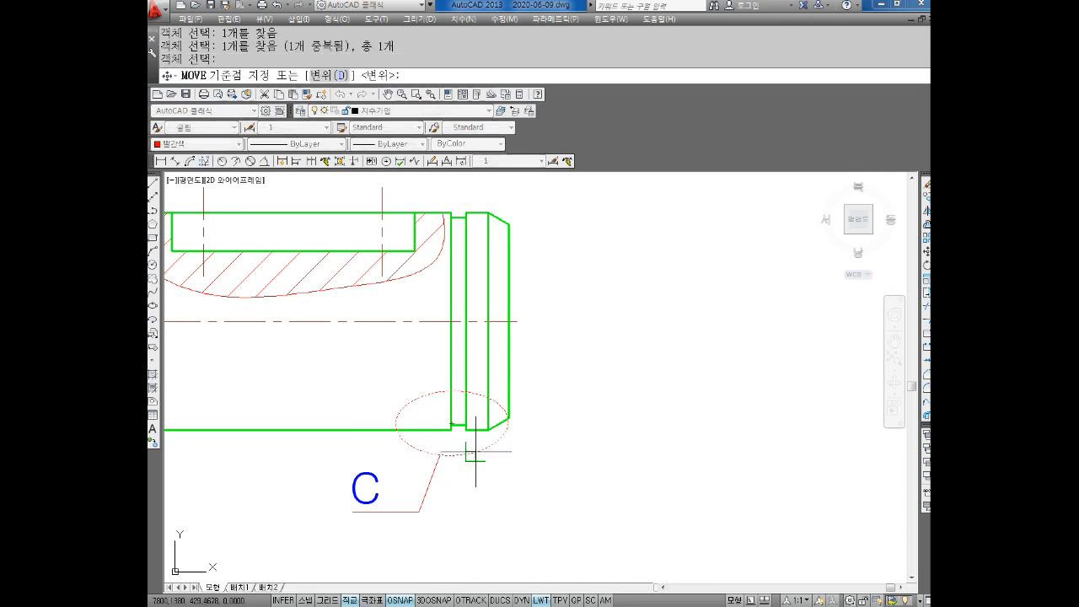
{"action": "left_click", "coordinate": [475, 454]}
{"action": "left_click", "coordinate": [494, 442]}
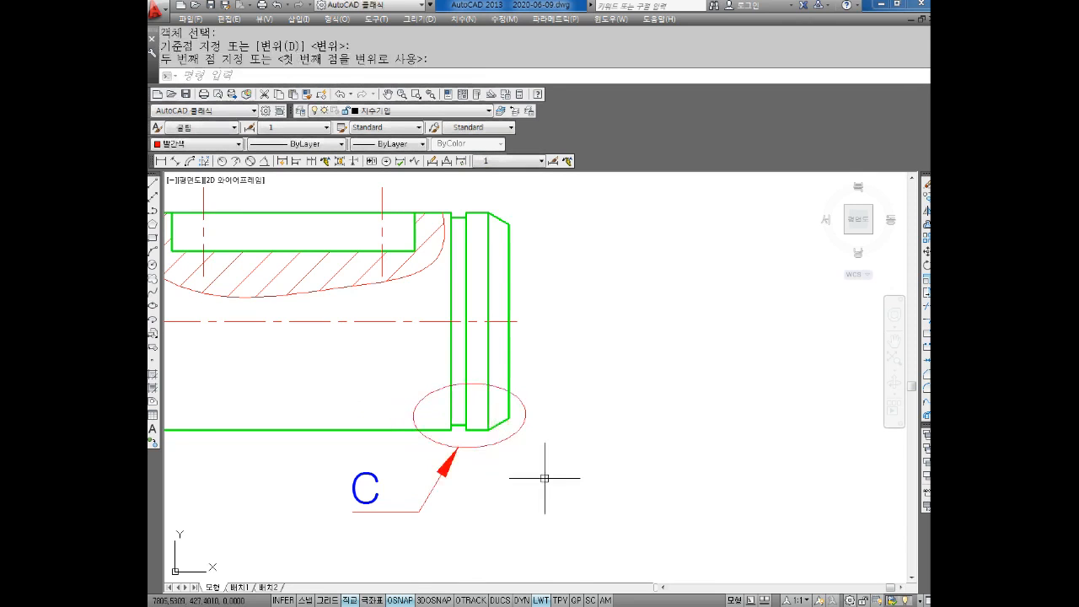
Turn ortho mode off and shift the detail C ellipse slightly further outward and down around the chamfered corner
{"action": "key", "text": "Return"}
{"action": "scroll", "coordinate": [525, 424], "scroll_direction": "up", "scroll_amount": 3}
{"action": "left_click", "coordinate": [525, 400]}
{"action": "key", "text": "Return"}
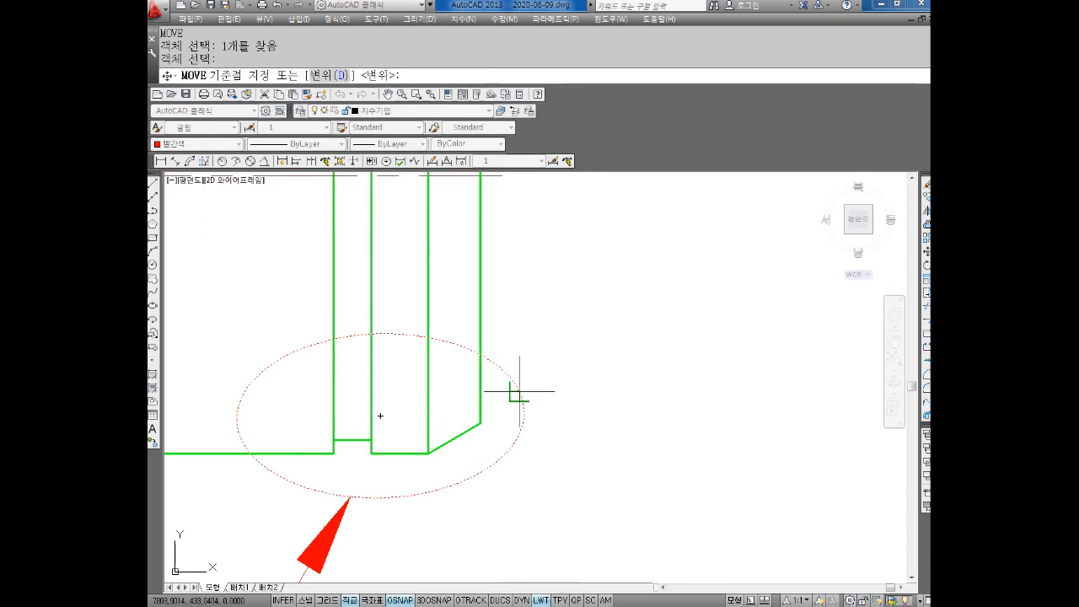
{"action": "left_click", "coordinate": [518, 393]}
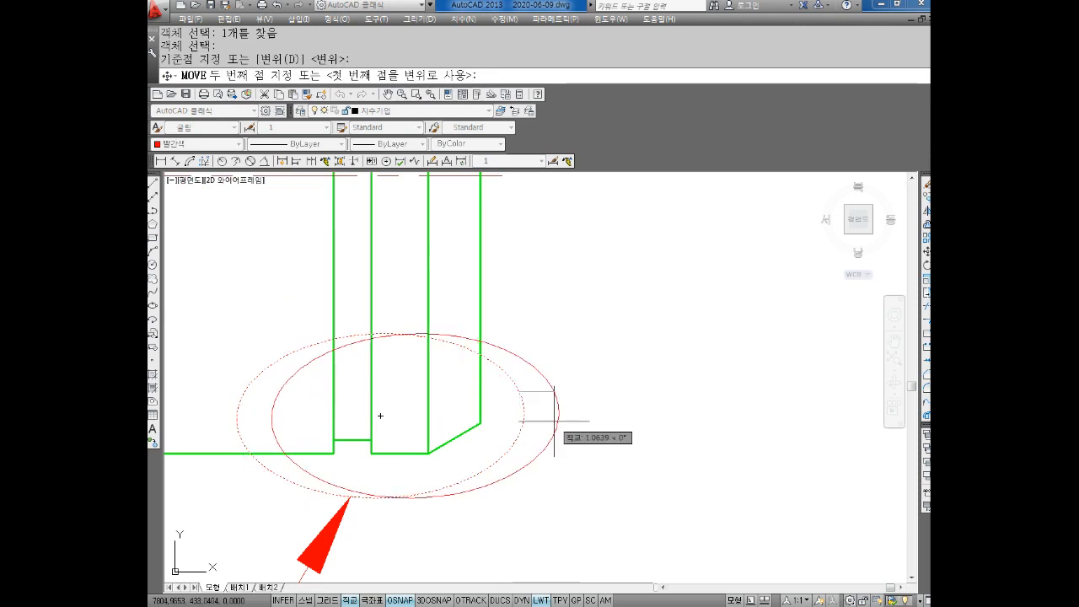
{"action": "key", "text": "F8"}
{"action": "key", "text": "Escape"}
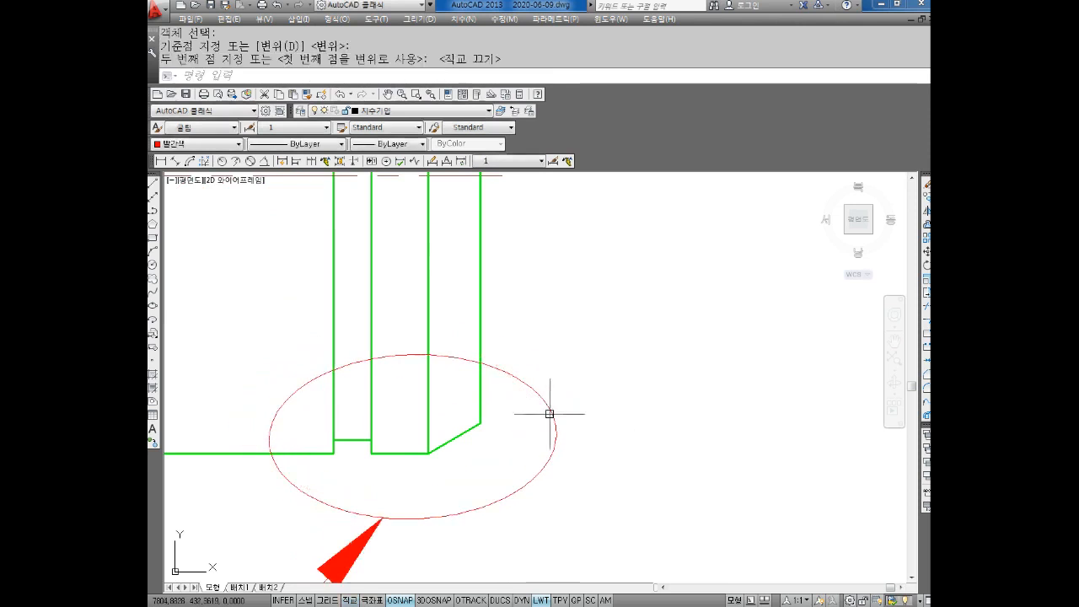
Reposition the tip of the C leader arrow to a point further back along the ellipse's lower edge
{"action": "scroll", "coordinate": [540, 409], "scroll_direction": "down", "scroll_amount": 4}
{"action": "middle_click_drag", "start_coordinate": [513, 407], "coordinate": [509, 395]}
{"action": "scroll", "coordinate": [449, 466], "scroll_direction": "up", "scroll_amount": 3}
{"action": "left_click", "coordinate": [462, 448]}
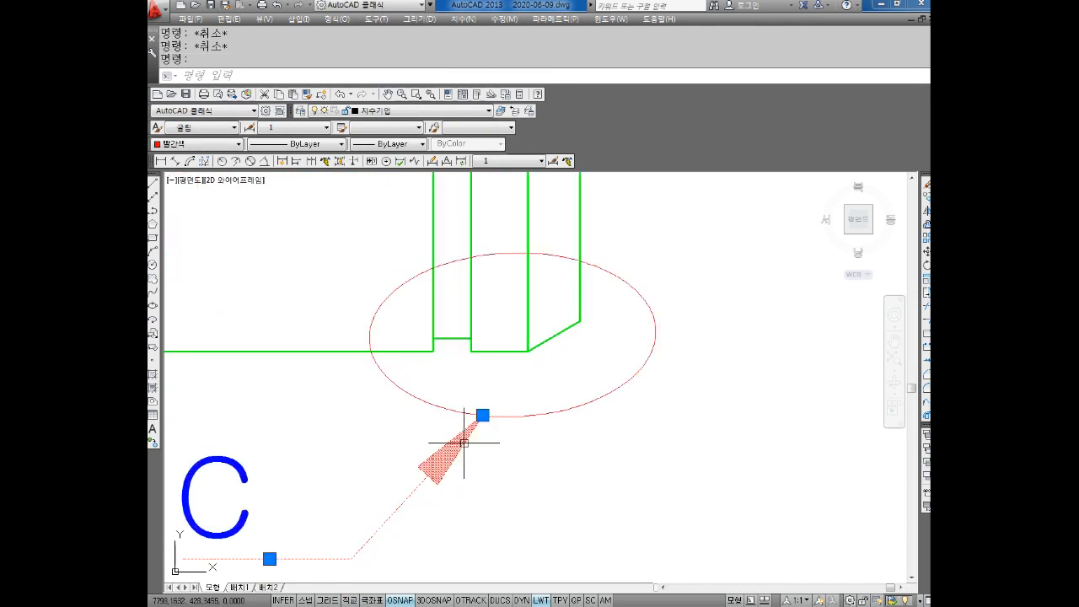
{"action": "left_click", "coordinate": [482, 415]}
{"action": "left_click", "coordinate": [441, 409]}
{"action": "key", "text": "Escape"}
{"action": "scroll", "coordinate": [485, 439], "scroll_direction": "down", "scroll_amount": 3}
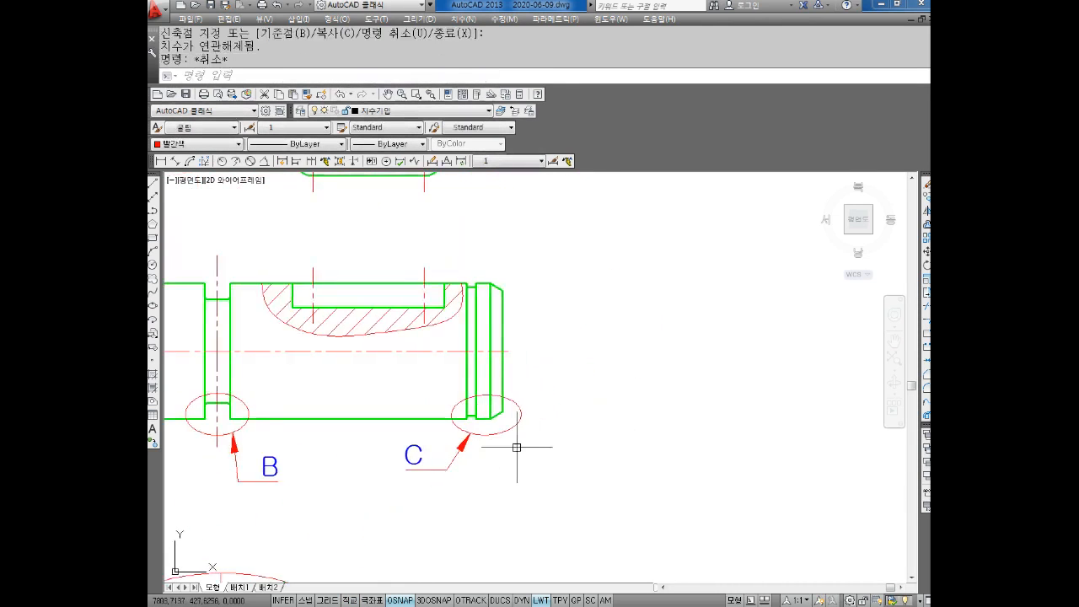
Measure the shaft's overall length with a trial linear dimension between the lower corners of its two end faces
{"action": "scroll", "coordinate": [528, 450], "scroll_direction": "up", "scroll_amount": 2}
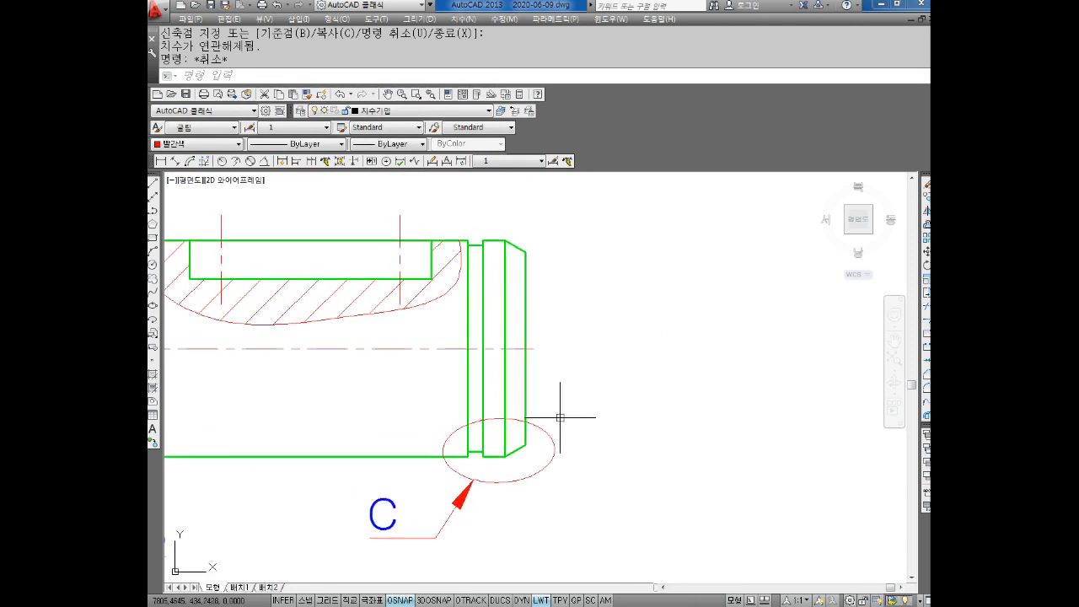
{"action": "scroll", "coordinate": [555, 407], "scroll_direction": "down", "scroll_amount": 4}
{"action": "key", "text": "Escape"}
{"action": "key", "text": "Escape"}
{"action": "left_click", "coordinate": [159, 161]}
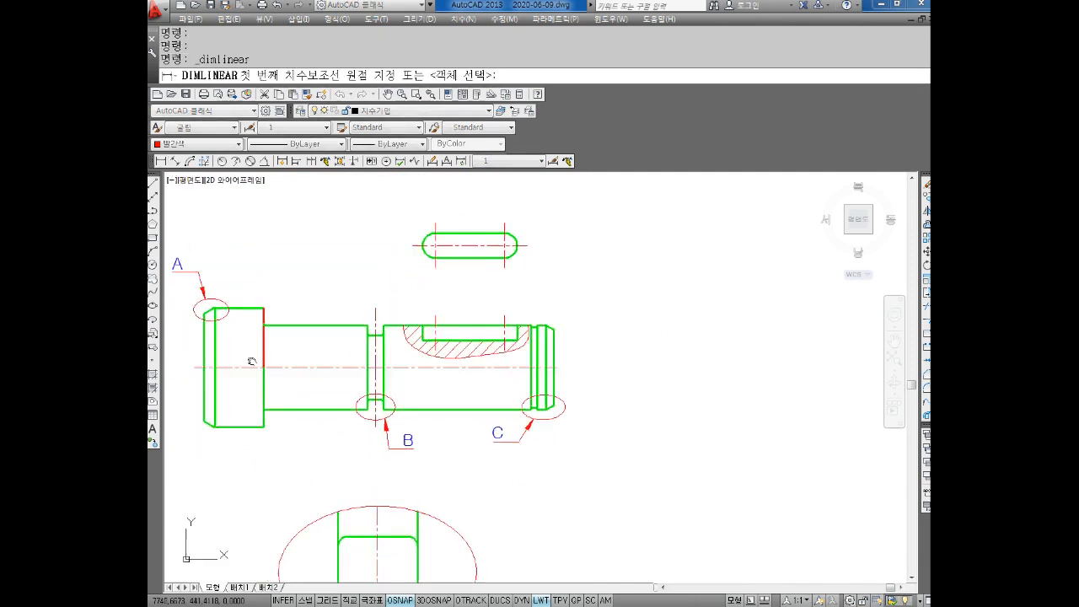
{"action": "left_click", "coordinate": [210, 412]}
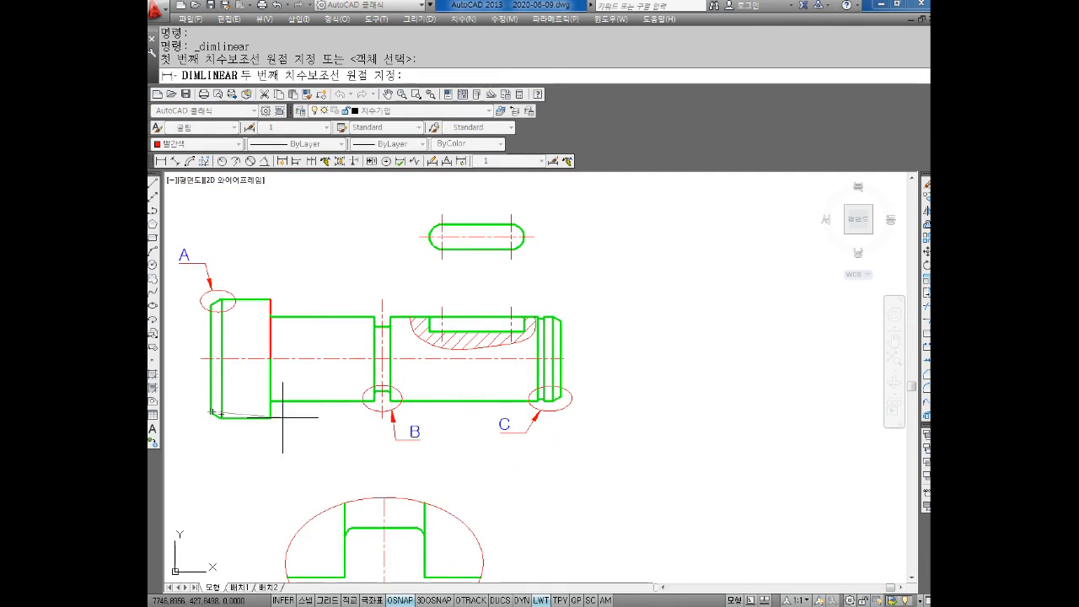
{"action": "scroll", "coordinate": [506, 421], "scroll_direction": "up", "scroll_amount": 2}
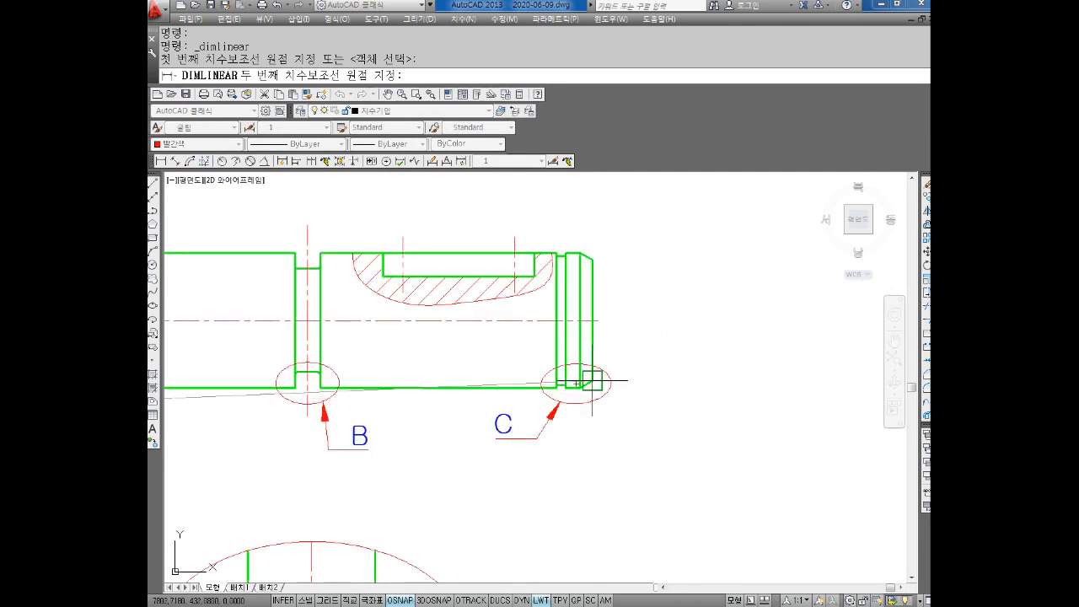
{"action": "left_click", "coordinate": [593, 383]}
{"action": "key", "text": "Escape"}
{"action": "key", "text": "Escape"}
{"action": "middle_click_drag", "start_coordinate": [596, 391], "coordinate": [553, 396]}
{"action": "scroll", "coordinate": [553, 395], "scroll_direction": "up", "scroll_amount": 3}
{"action": "mouse_move", "coordinate": [559, 439]}
{"action": "middle_mouse_down"}
{"action": "mouse_move", "coordinate": [570, 490]}
{"action": "mouse_move", "coordinate": [572, 472]}
{"action": "middle_mouse_up"}
{"action": "key", "text": "Escape"}
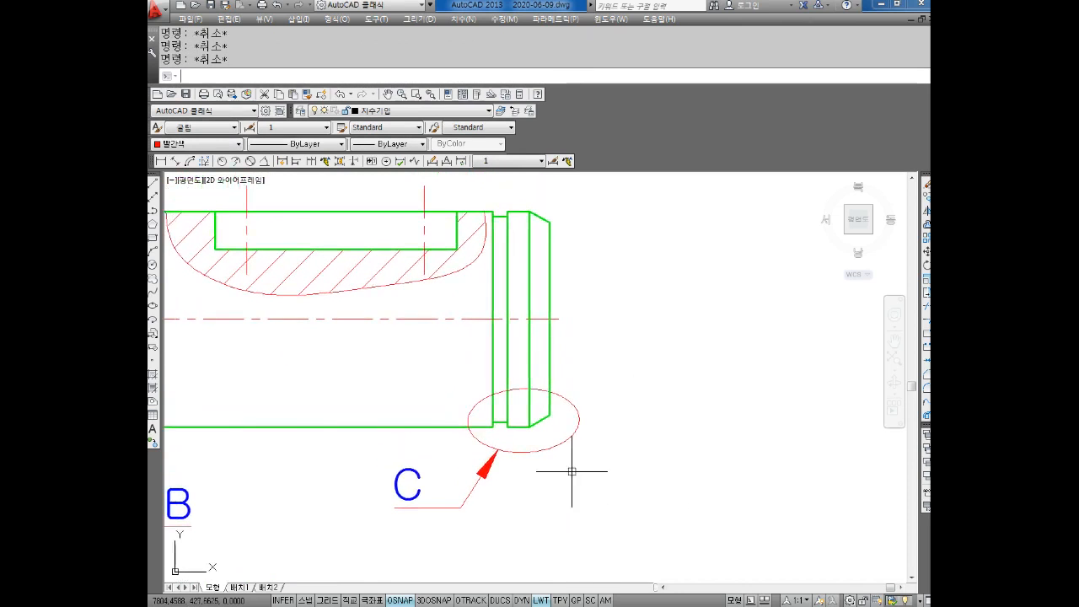
{"action": "type", "text": "O"}
{"action": "key", "text": "Return"}
{"action": "left_click", "coordinate": [616, 370]}
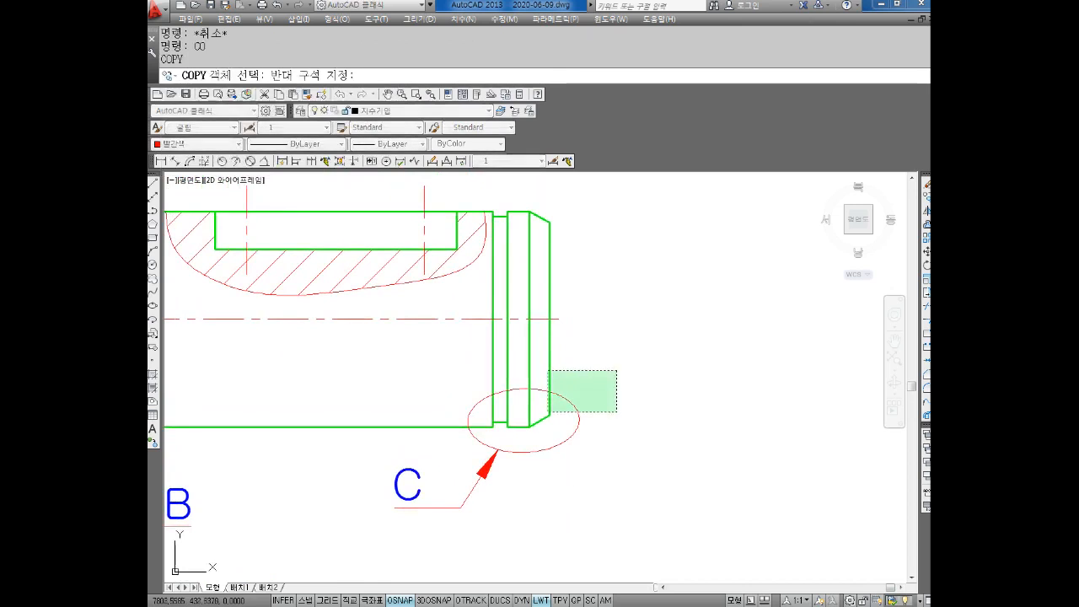
{"action": "key", "text": "Escape"}
Copy the detail C ellipse and the shaft-end lines it crosses to the free space beyond the shaft's chamfered end
{"action": "key", "text": "Return"}
{"action": "left_click", "coordinate": [618, 366]}
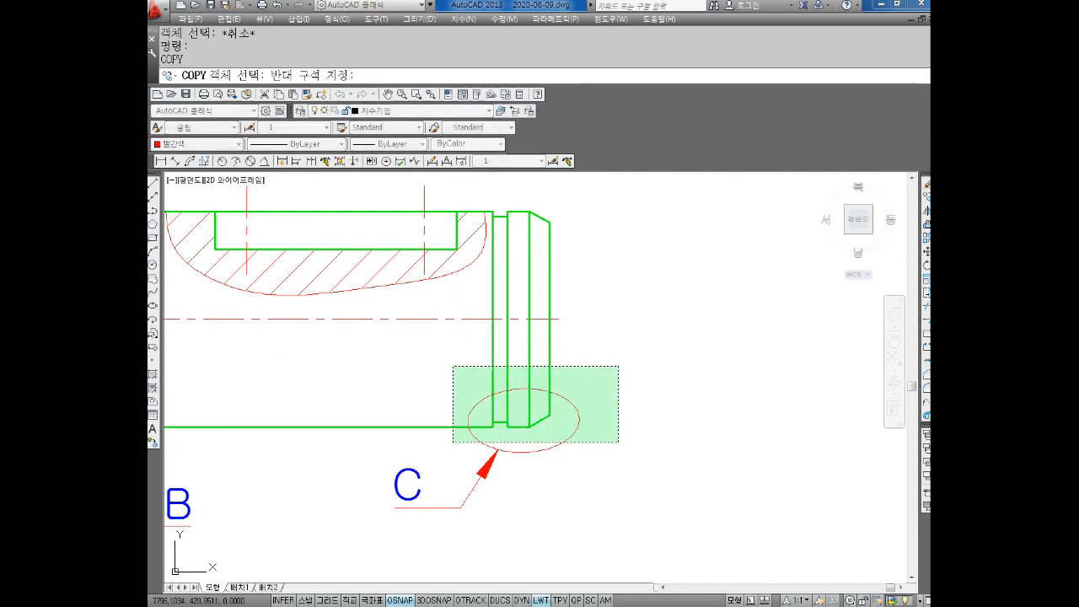
{"action": "left_click", "coordinate": [454, 444]}
{"action": "key", "text": "Return"}
{"action": "left_click", "coordinate": [526, 422]}
{"action": "scroll", "coordinate": [687, 373], "scroll_direction": "up", "scroll_amount": 1}
{"action": "scroll", "coordinate": [740, 364], "scroll_direction": "down", "scroll_amount": 1}
{"action": "middle_click_drag", "start_coordinate": [738, 363], "coordinate": [620, 367]}
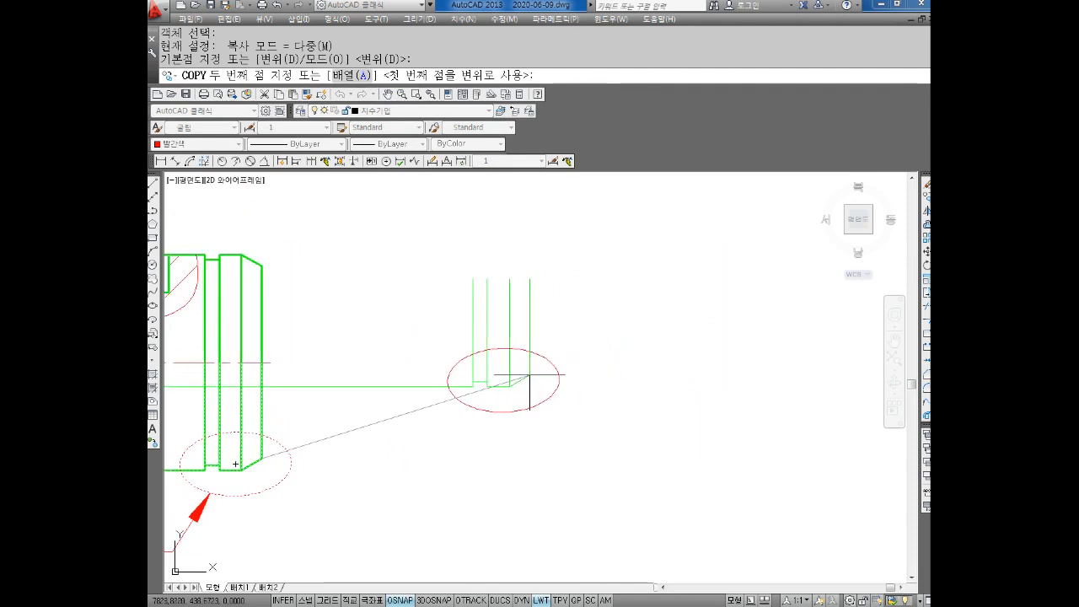
{"action": "left_click", "coordinate": [642, 356]}
{"action": "middle_click_drag", "start_coordinate": [643, 356], "coordinate": [582, 372]}
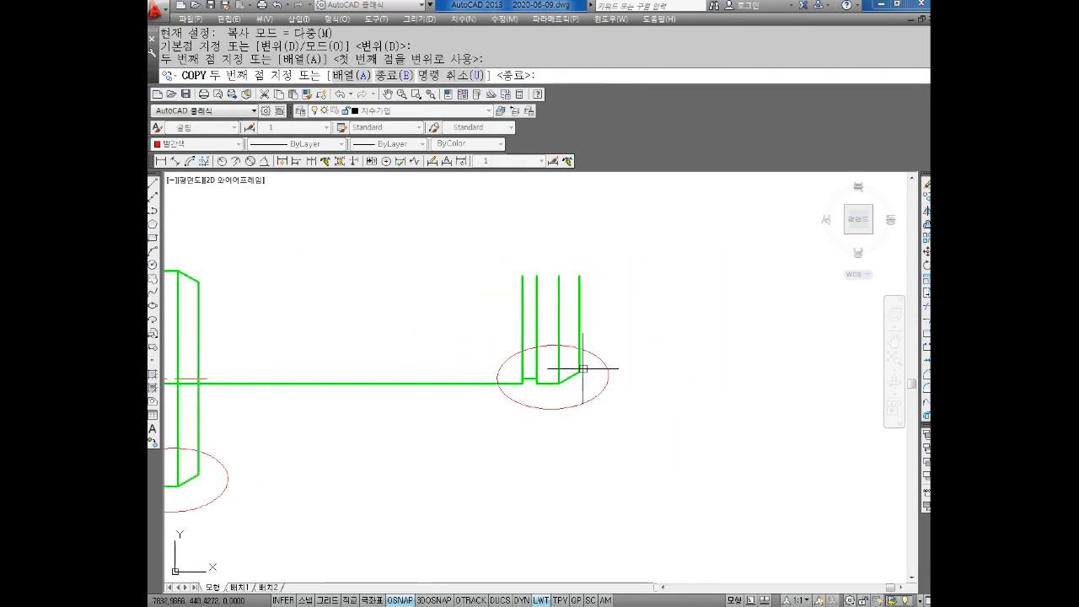
{"action": "key", "text": "Escape"}
{"action": "key", "text": "Escape"}
{"action": "key", "text": "Escape"}
{"action": "key", "text": "Escape"}
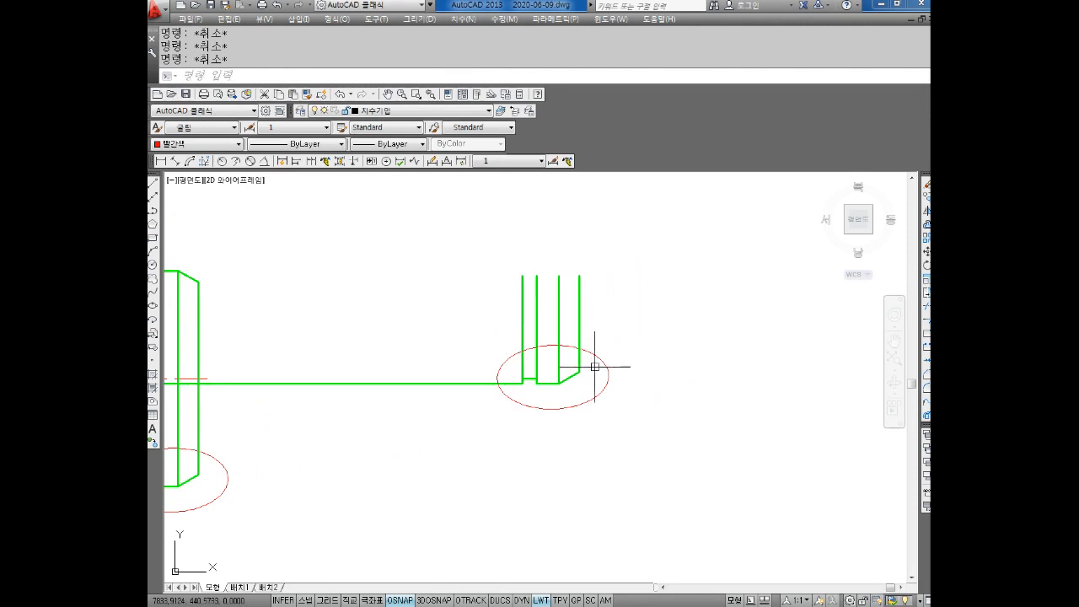
Trim the copied shaft lines outside the detail C ellipse, using the ellipse as the cutting edge
{"action": "type", "text": "TR"}
{"action": "key", "text": "Return"}
{"action": "left_click", "coordinate": [595, 363]}
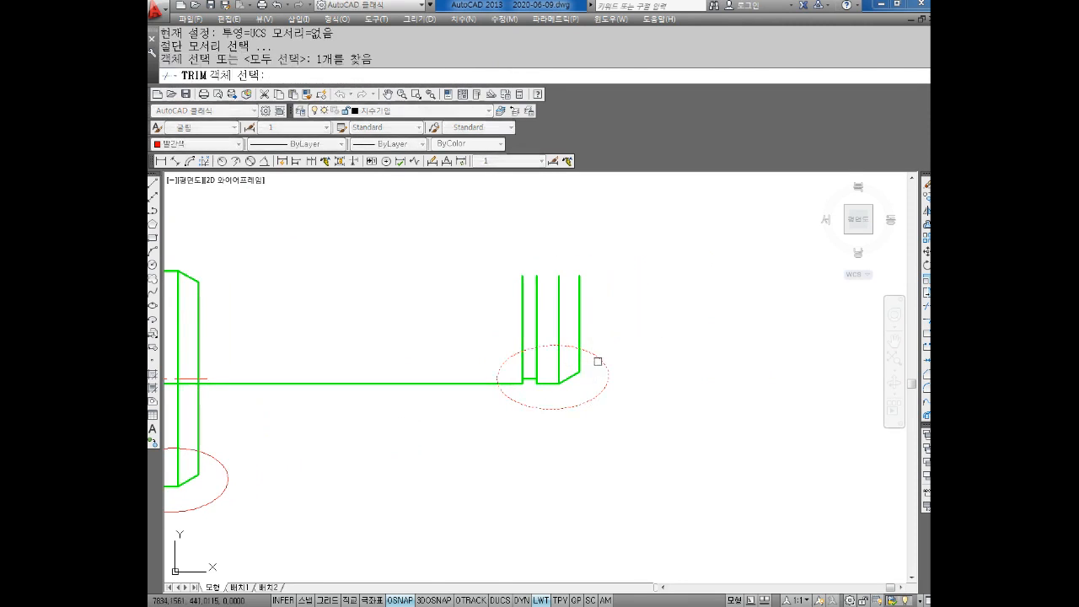
{"action": "key", "text": "Return"}
{"action": "left_click", "coordinate": [621, 291]}
{"action": "left_click", "coordinate": [518, 297]}
{"action": "left_click", "coordinate": [429, 361]}
{"action": "left_click", "coordinate": [463, 445]}
{"action": "key", "text": "Escape"}
Scale the trimmed detail C and its ellipse by a factor of 5 about the ellipse's center
{"action": "scroll", "coordinate": [518, 371], "scroll_direction": "down", "scroll_amount": 2}
{"action": "middle_click_drag", "start_coordinate": [518, 383], "coordinate": [583, 335]}
{"action": "middle_click_drag", "start_coordinate": [632, 311], "coordinate": [577, 360]}
{"action": "scroll", "coordinate": [576, 361], "scroll_direction": "up", "scroll_amount": 2}
{"action": "key", "text": "Escape"}
{"action": "key", "text": "Escape"}
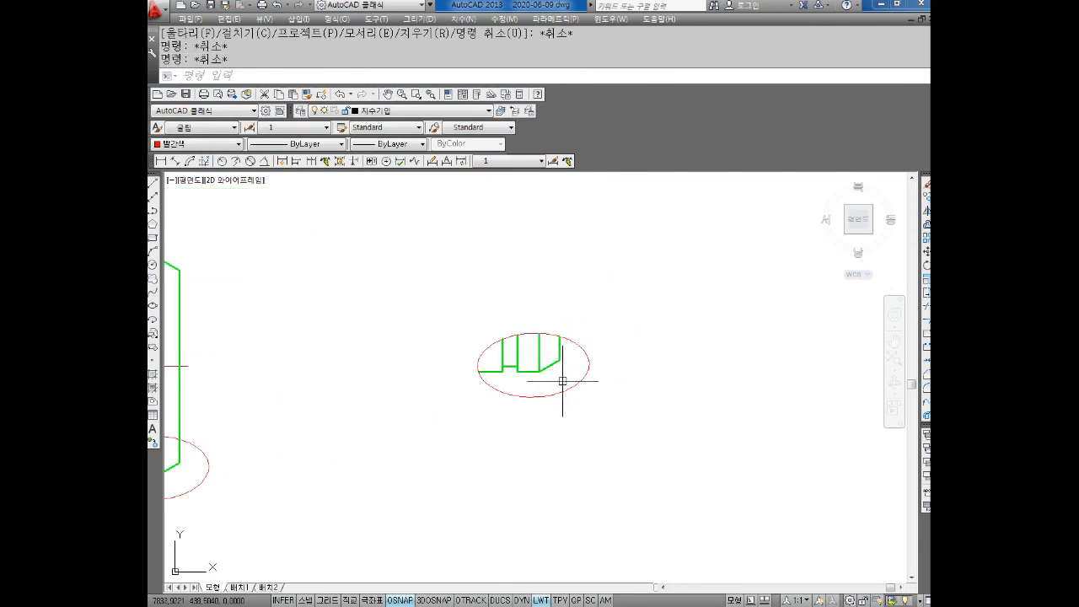
{"action": "key", "text": "Return"}
{"action": "left_click", "coordinate": [613, 303]}
{"action": "left_click", "coordinate": [441, 467]}
{"action": "key", "text": "Return"}
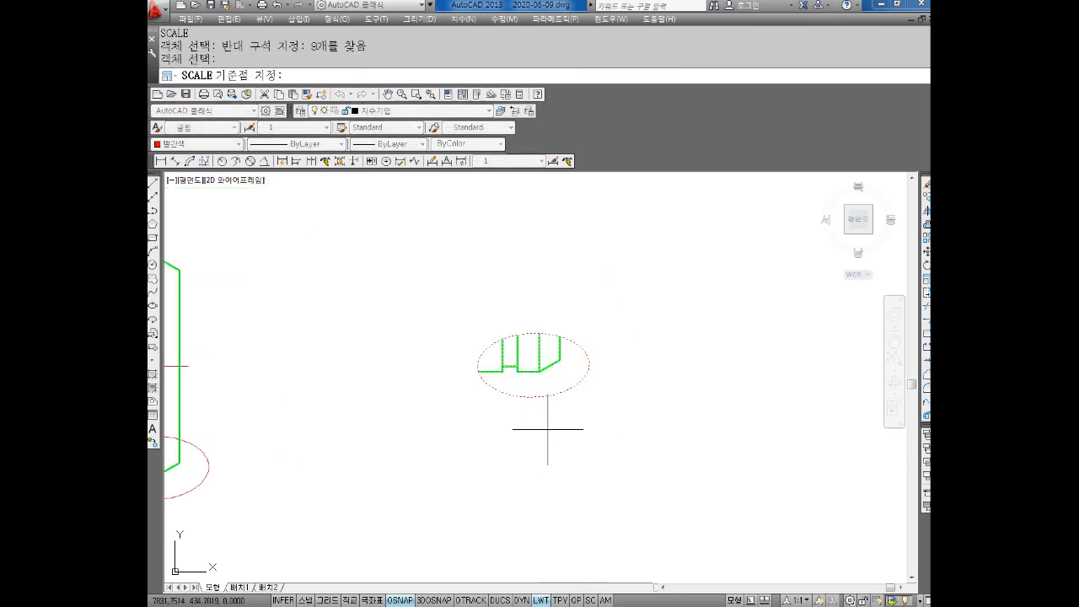
{"action": "left_click", "coordinate": [533, 365]}
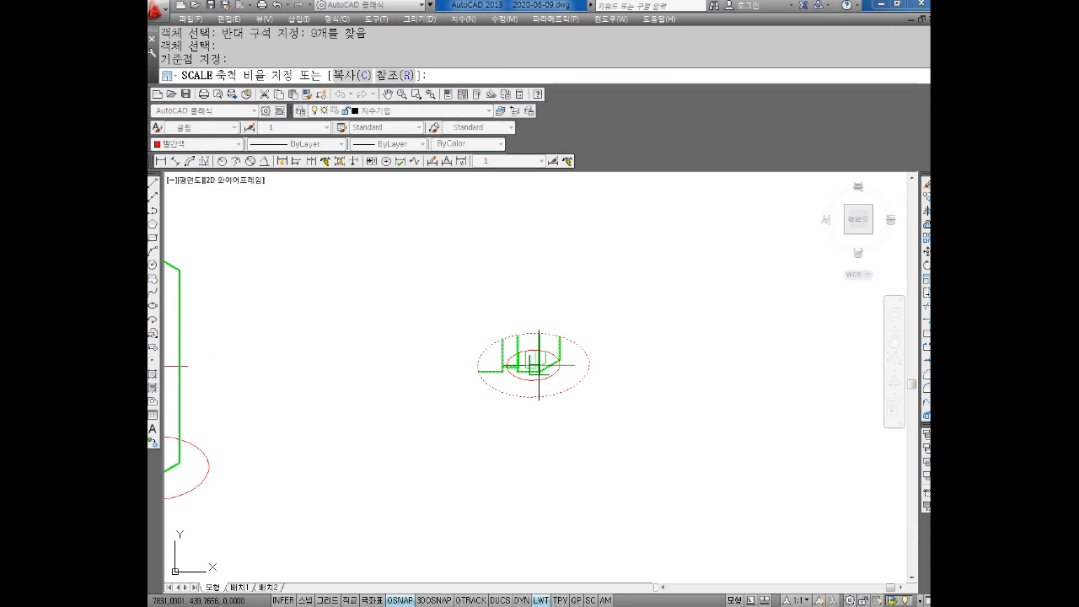
{"action": "key", "text": "Return"}
{"action": "key", "text": "Escape"}
Move the enlarged detail C farther away from the shaft's chamfered end
{"action": "scroll", "coordinate": [543, 395], "scroll_direction": "down", "scroll_amount": 6}
{"action": "middle_click_drag", "start_coordinate": [560, 396], "coordinate": [603, 364]}
{"action": "middle_click_drag", "start_coordinate": [640, 394], "coordinate": [585, 397]}
{"action": "key", "text": "Escape"}
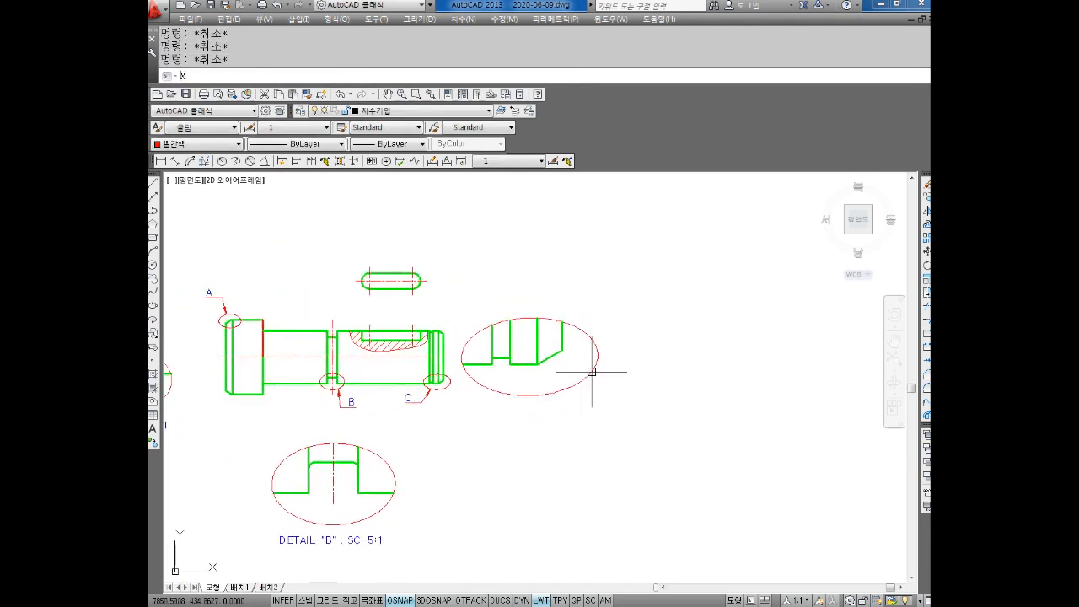
{"action": "key", "text": "Return"}
{"action": "left_click", "coordinate": [632, 293]}
{"action": "left_click", "coordinate": [460, 451]}
{"action": "key", "text": "Return"}
{"action": "left_click", "coordinate": [540, 368]}
{"action": "left_click", "coordinate": [614, 373]}
{"action": "key", "text": "Escape"}
{"action": "key", "text": "Escape"}
Copy the DETAIL-"B" , SC-5:1 label to a position centered just below the detail C ellipse
{"action": "middle_click_drag", "start_coordinate": [501, 495], "coordinate": [509, 433]}
{"action": "middle_click_drag", "start_coordinate": [435, 461], "coordinate": [459, 438]}
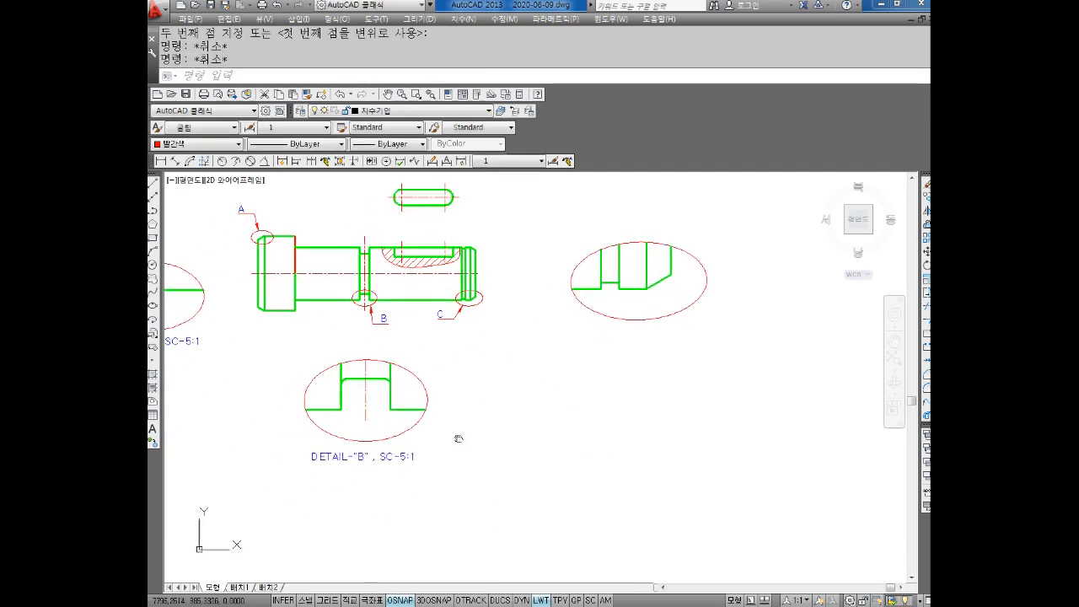
{"action": "key", "text": "Escape"}
{"action": "type", "text": "CO"}
{"action": "key", "text": "Return"}
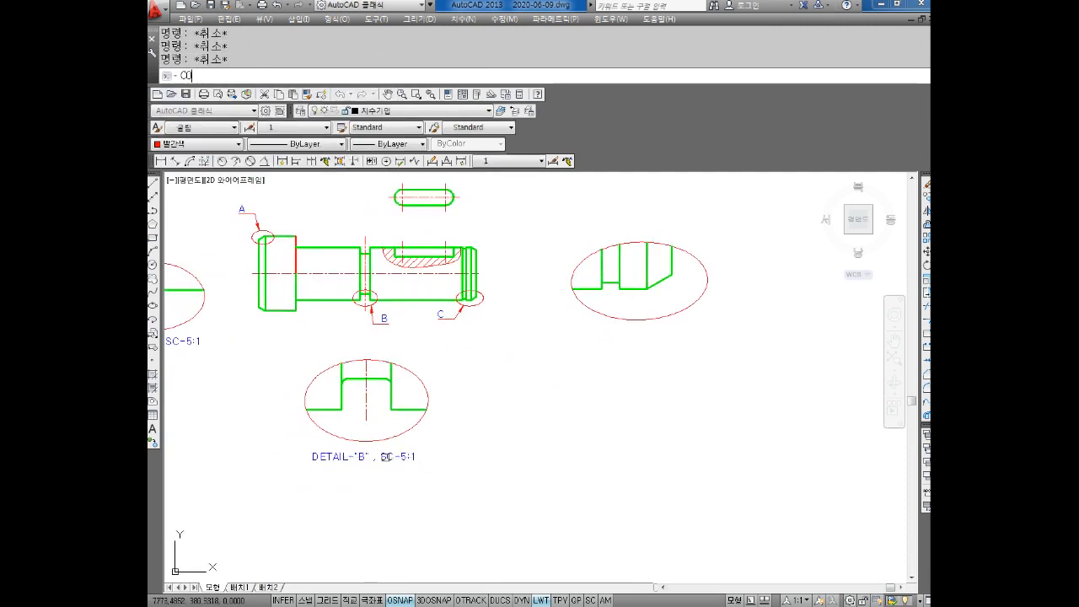
{"action": "left_click", "coordinate": [385, 457]}
{"action": "left_click", "coordinate": [369, 466]}
{"action": "key", "text": "Return"}
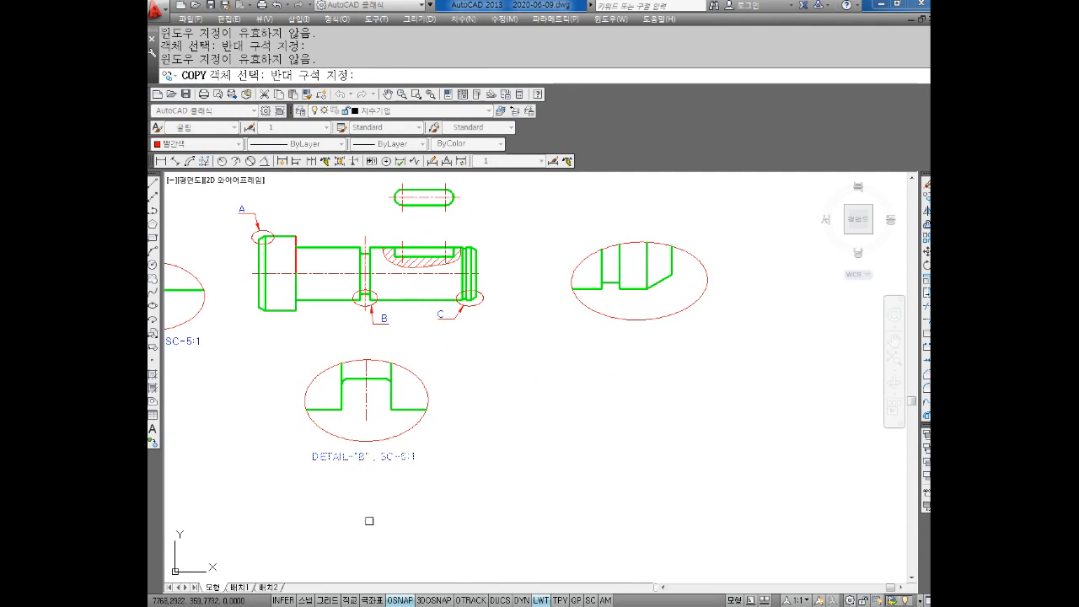
{"action": "key", "text": "Return"}
{"action": "left_click", "coordinate": [363, 463]}
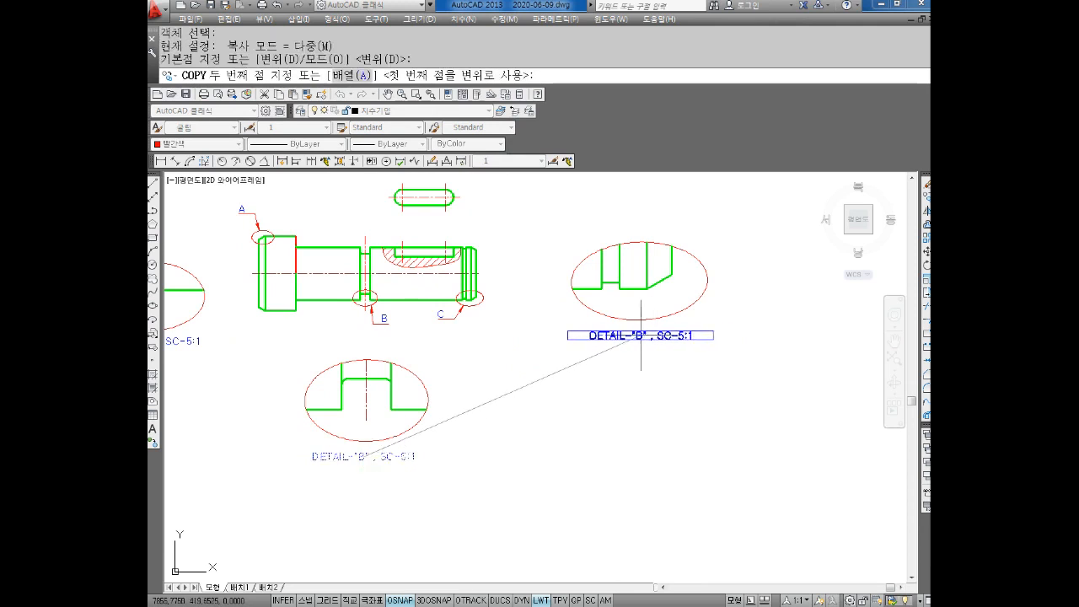
{"action": "left_click", "coordinate": [640, 335]}
{"action": "key", "text": "Escape"}
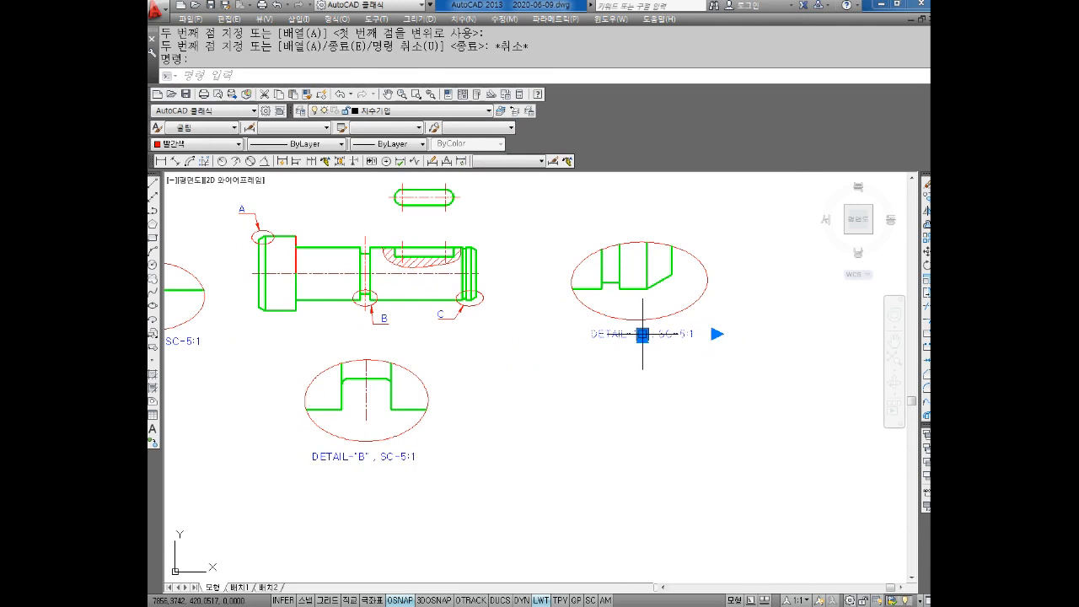
Change the copied label's letter to C so it reads DETAIL-"C" , SC-5:1
{"action": "double_click", "coordinate": [643, 335]}
{"action": "key", "text": "BackSpace"}
{"action": "type", "text": "C"}
{"action": "left_click", "coordinate": [674, 441]}
{"action": "left_click", "coordinate": [673, 435]}
{"action": "key", "text": "Escape"}
{"action": "key", "text": "Escape"}
Move detail A together with its label farther out from the shaft's head and slightly lower
{"action": "scroll", "coordinate": [600, 393], "scroll_direction": "down", "scroll_amount": 6}
{"action": "scroll", "coordinate": [567, 392], "scroll_direction": "up", "scroll_amount": 2}
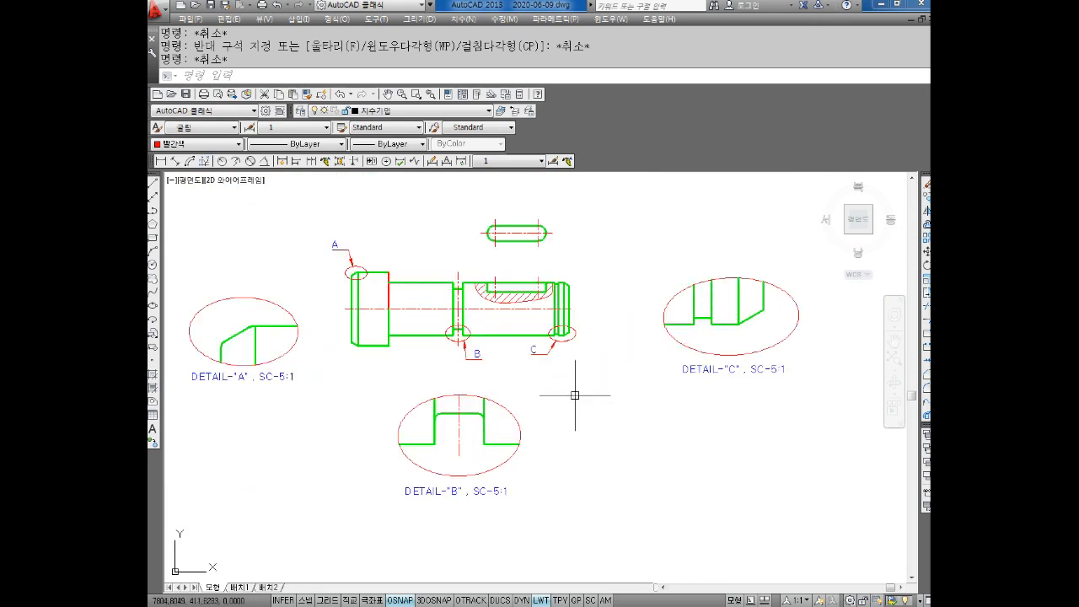
{"action": "mouse_move", "coordinate": [419, 388]}
{"action": "middle_mouse_down"}
{"action": "mouse_move", "coordinate": [537, 379]}
{"action": "mouse_move", "coordinate": [563, 362]}
{"action": "middle_mouse_up"}
{"action": "middle_click_drag", "start_coordinate": [496, 373], "coordinate": [483, 383]}
{"action": "key", "text": "Escape"}
{"action": "key", "text": "Escape"}
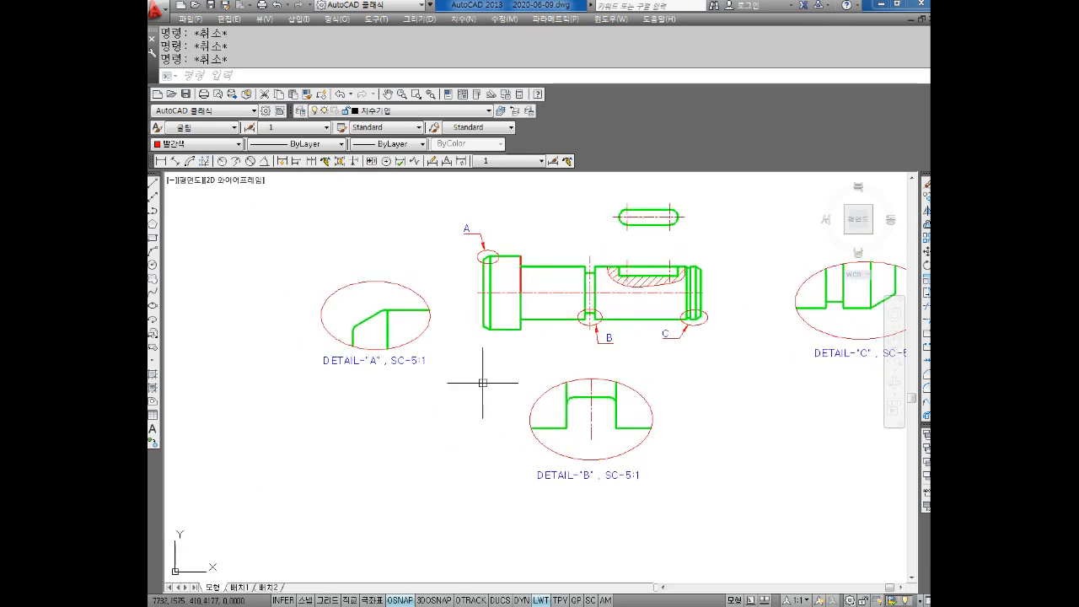
{"action": "key", "text": "space"}
{"action": "left_click", "coordinate": [441, 274]}
{"action": "left_click", "coordinate": [251, 415]}
{"action": "key", "text": "space"}
{"action": "left_click", "coordinate": [256, 380]}
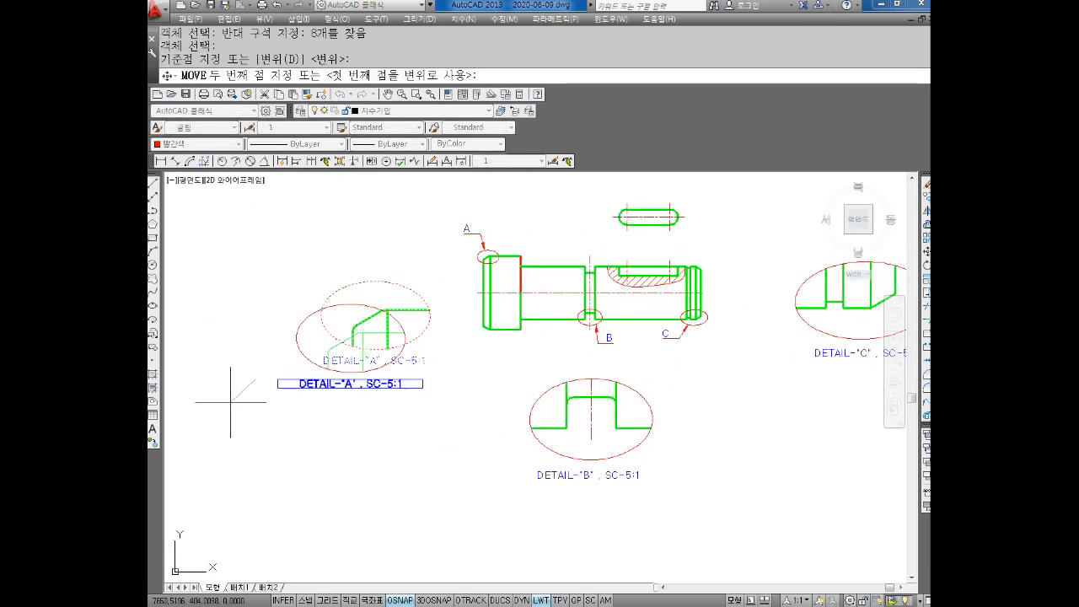
{"action": "left_click", "coordinate": [201, 389]}
Move detail B together with its label farther down, away from the shaft
{"action": "middle_click_drag", "start_coordinate": [201, 389], "coordinate": [100, 363]}
{"action": "key", "text": "space"}
{"action": "left_click", "coordinate": [577, 350]}
{"action": "left_click", "coordinate": [401, 454]}
{"action": "key", "text": "space"}
{"action": "left_click", "coordinate": [488, 503]}
{"action": "left_click", "coordinate": [494, 567]}
Move detail C together with its label slightly farther out from the shaft end and slightly lower
{"action": "scroll", "coordinate": [559, 482], "scroll_direction": "down", "scroll_amount": 3}
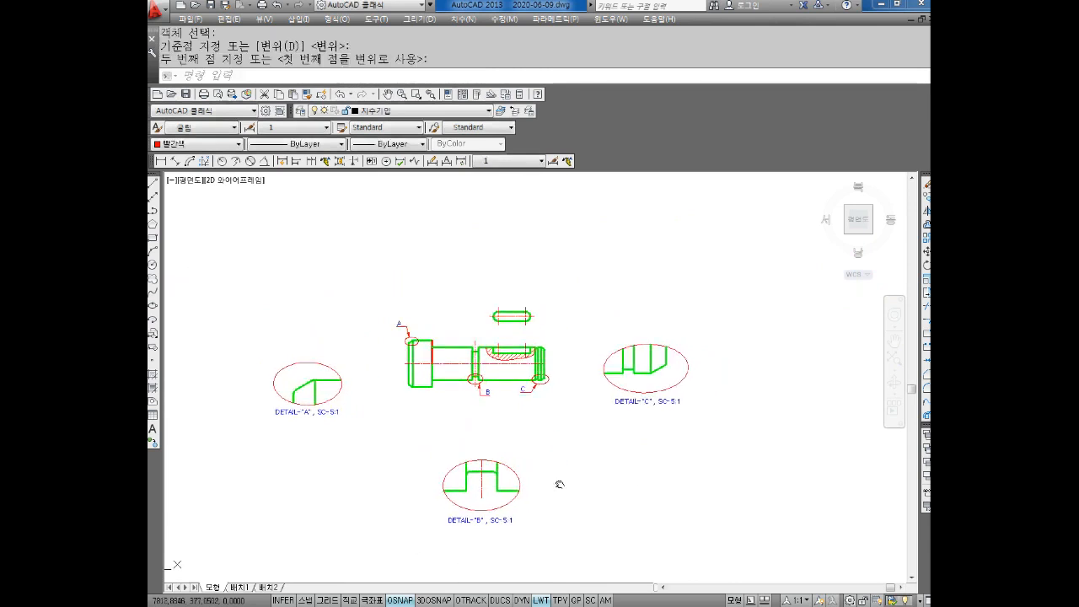
{"action": "key", "text": "space"}
{"action": "left_click", "coordinate": [735, 301]}
{"action": "left_click", "coordinate": [624, 396]}
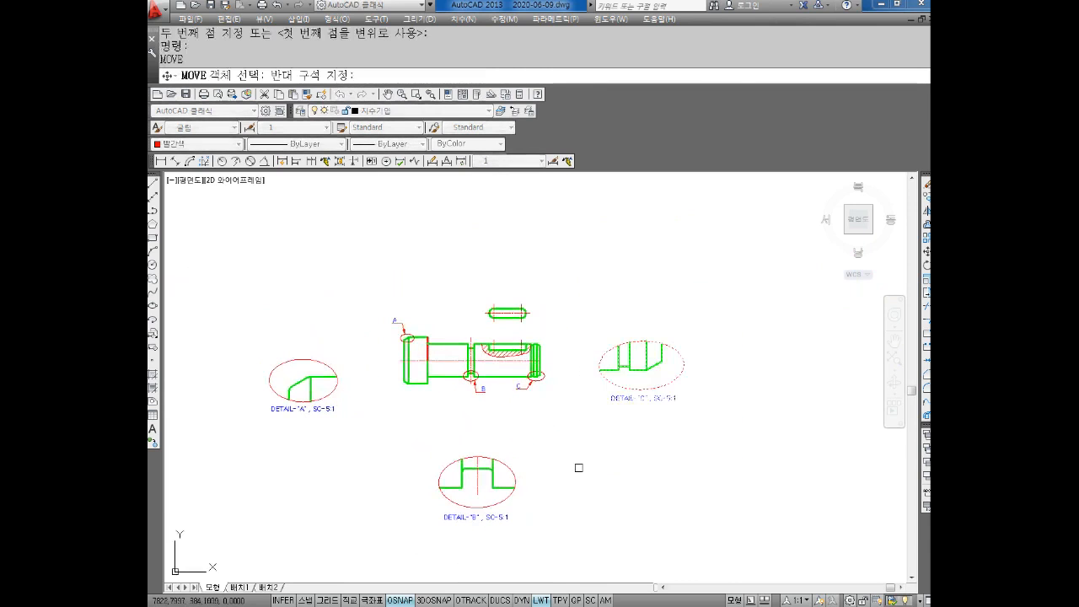
{"action": "key", "text": "space"}
{"action": "left_click", "coordinate": [643, 434]}
{"action": "left_click", "coordinate": [660, 441]}
{"action": "key", "text": "Escape"}
Stretch the shaft centerline's head-side endpoint outward by 5 with ortho mode on
{"action": "middle_click_drag", "start_coordinate": [569, 497], "coordinate": [573, 463]}
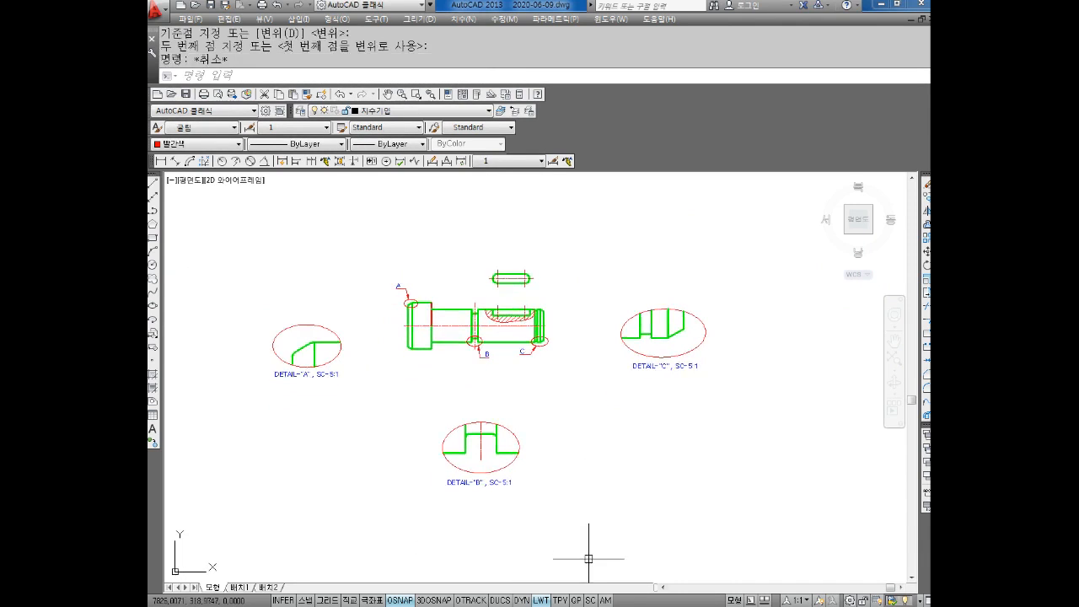
{"action": "scroll", "coordinate": [411, 300], "scroll_direction": "up", "scroll_amount": 4}
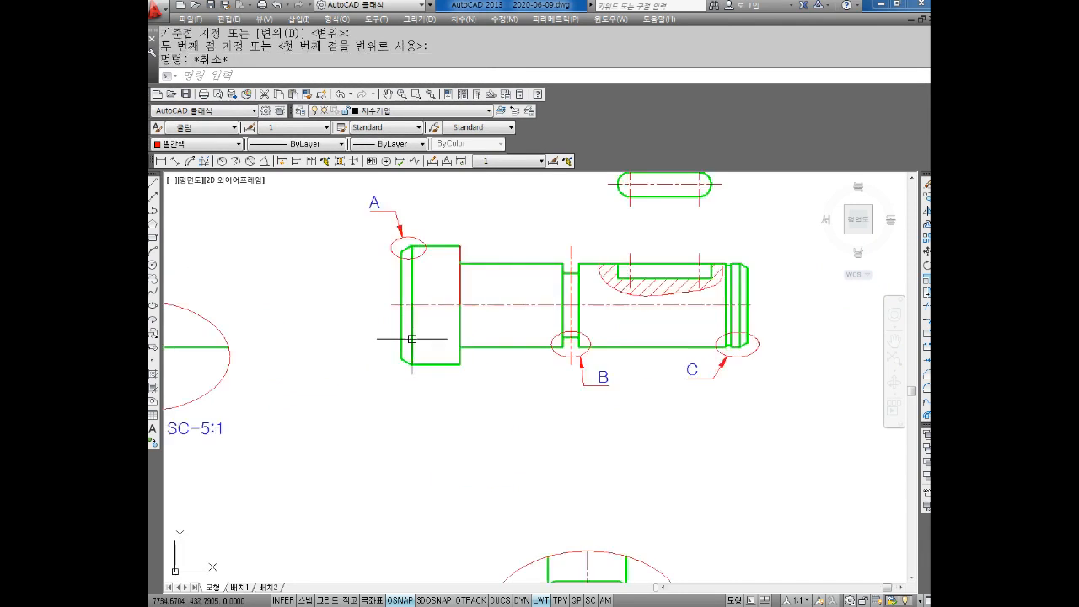
{"action": "scroll", "coordinate": [407, 360], "scroll_direction": "up", "scroll_amount": 4}
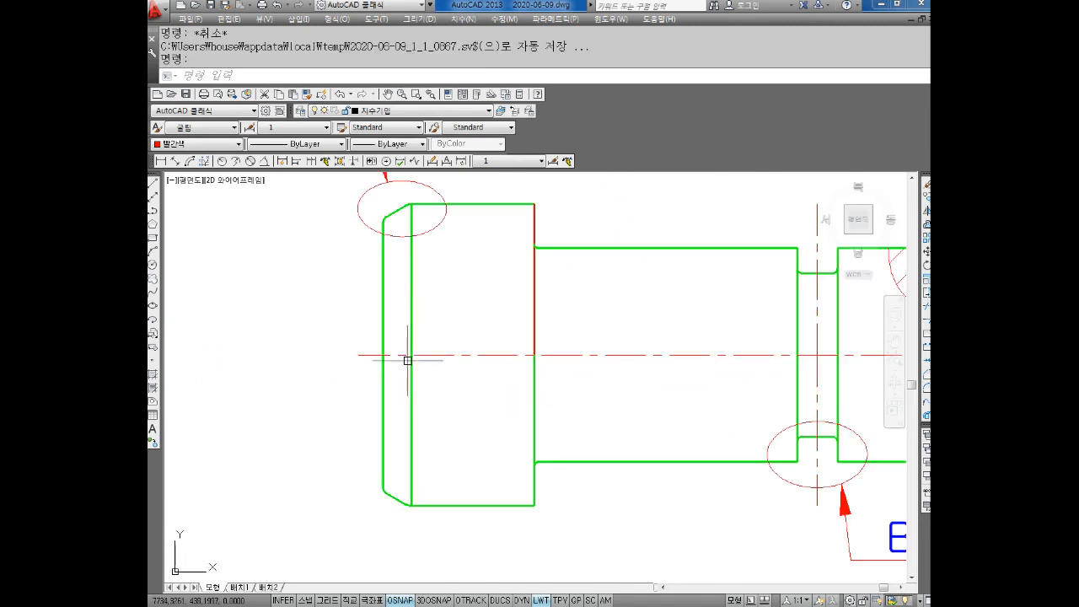
{"action": "left_click", "coordinate": [365, 355]}
{"action": "left_click", "coordinate": [358, 355]}
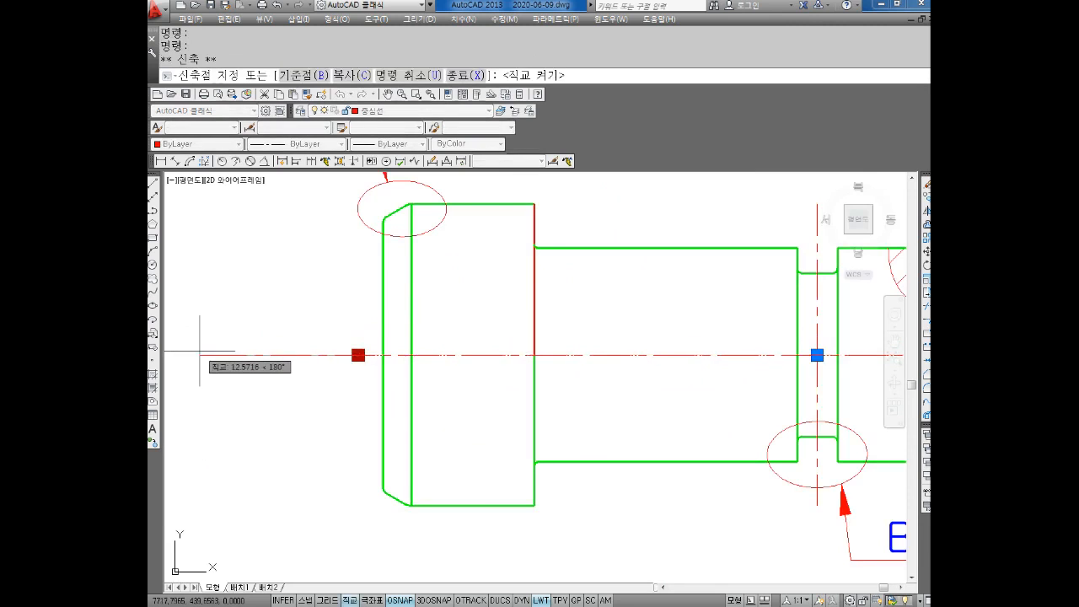
{"action": "type", "text": "5"}
{"action": "key", "text": "Return"}
{"action": "key", "text": "Escape"}
Stretch the centerline's other endpoint, at the grooved shaft end near C, horizontally outward by 5
{"action": "scroll", "coordinate": [264, 354], "scroll_direction": "down", "scroll_amount": 2}
{"action": "middle_click_drag", "start_coordinate": [505, 345], "coordinate": [387, 335]}
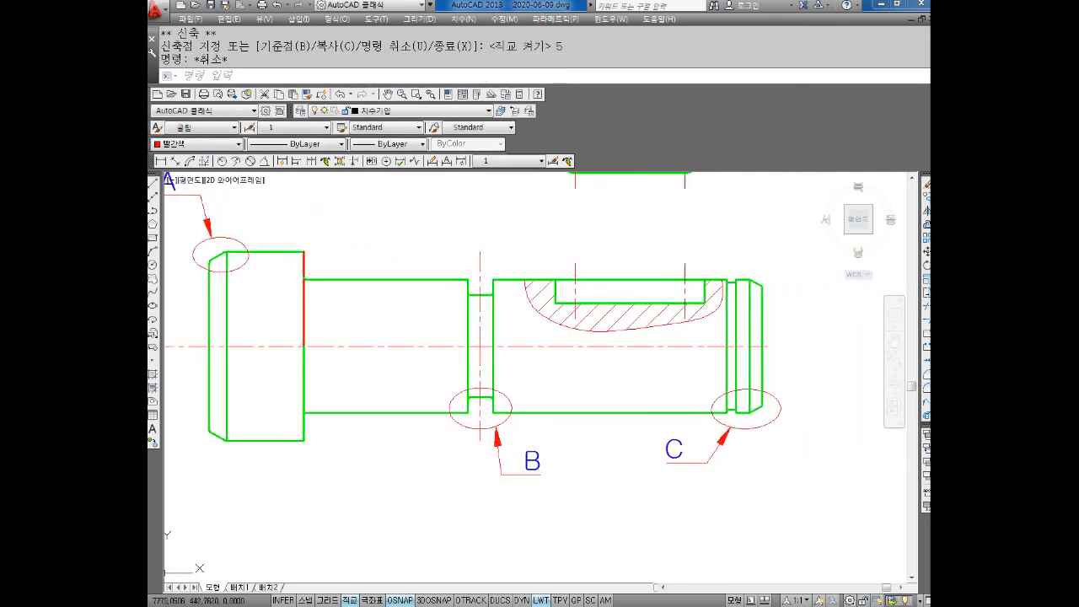
{"action": "middle_click_drag", "start_coordinate": [605, 319], "coordinate": [442, 329]}
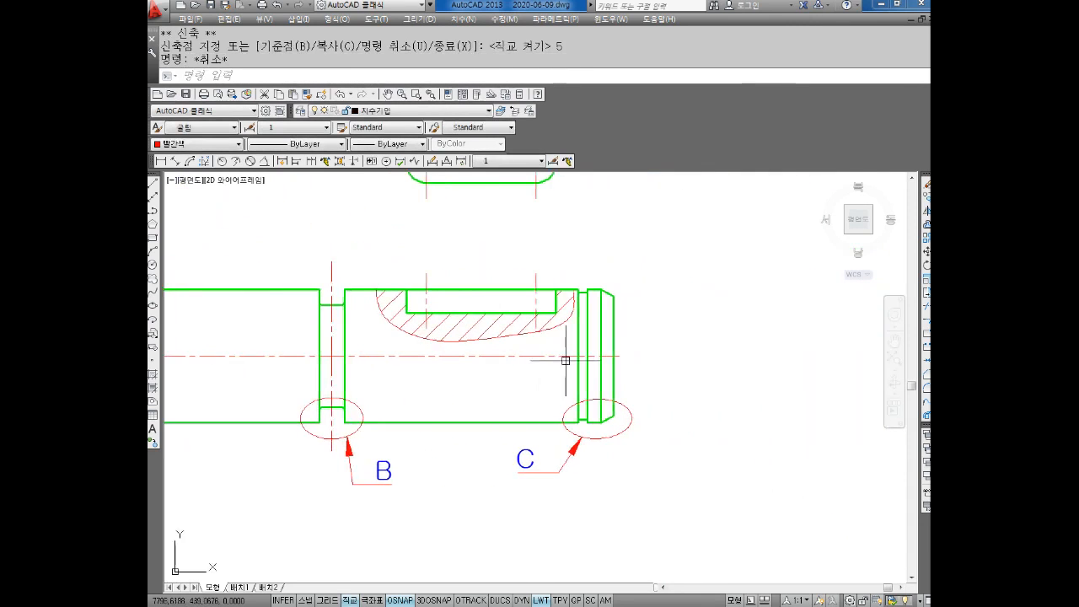
{"action": "left_click", "coordinate": [617, 356]}
{"action": "left_click", "coordinate": [619, 356]}
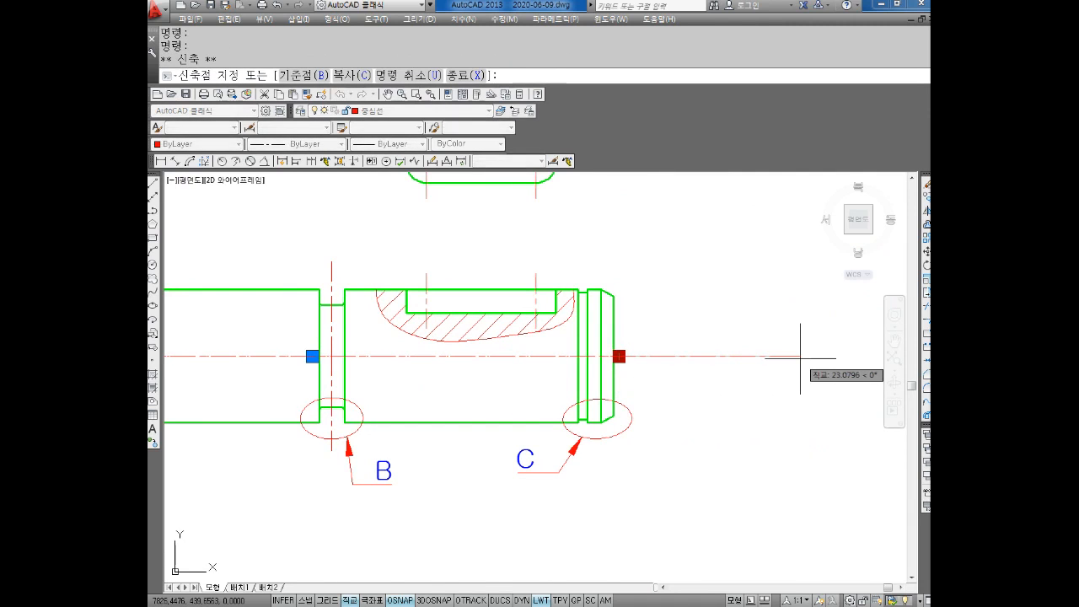
{"action": "type", "text": "5"}
{"action": "key", "text": "Return"}
{"action": "key", "text": "Escape"}
Lengthen the centerline at the grooved shaft end by another 2
{"action": "scroll", "coordinate": [801, 357], "scroll_direction": "down", "scroll_amount": 3}
{"action": "scroll", "coordinate": [699, 388], "scroll_direction": "up", "scroll_amount": 2}
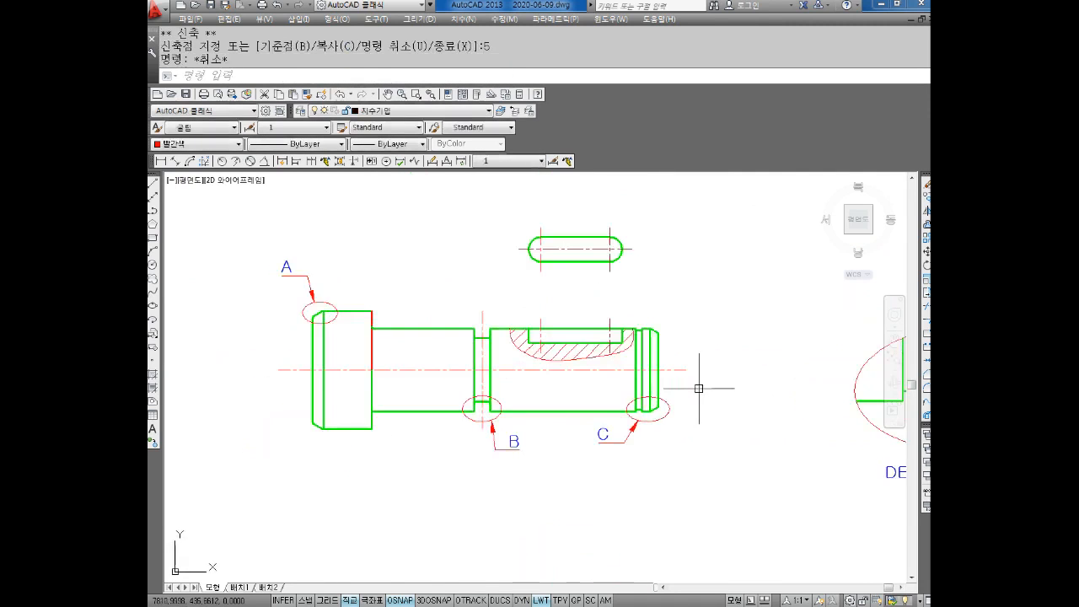
{"action": "left_click", "coordinate": [683, 368]}
{"action": "left_click", "coordinate": [686, 369]}
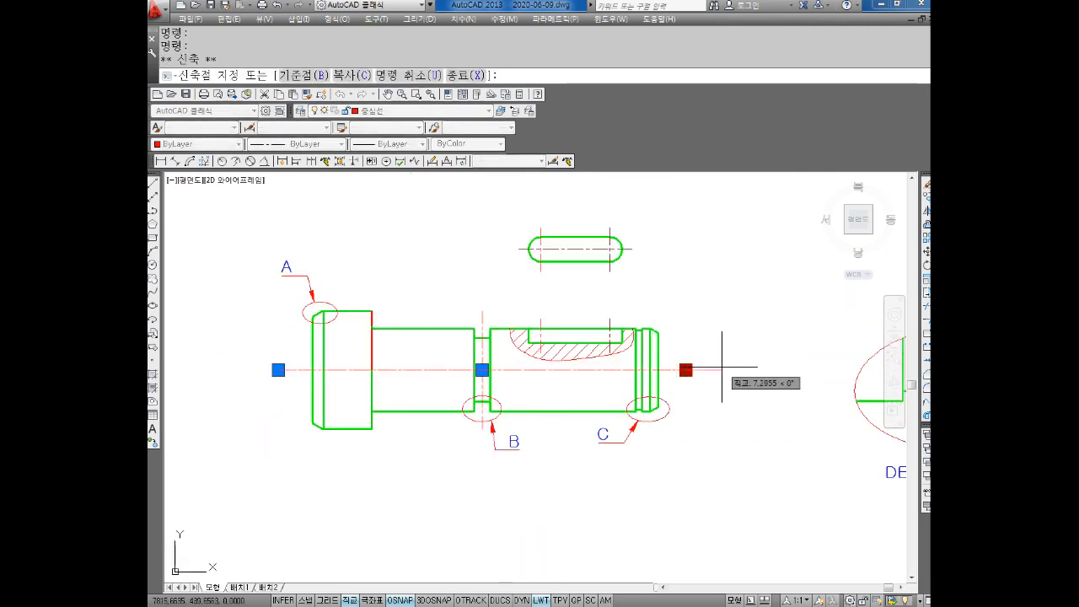
{"action": "type", "text": "2"}
{"action": "key", "text": "Return"}
{"action": "key", "text": "Escape"}
{"action": "key", "text": "Escape"}
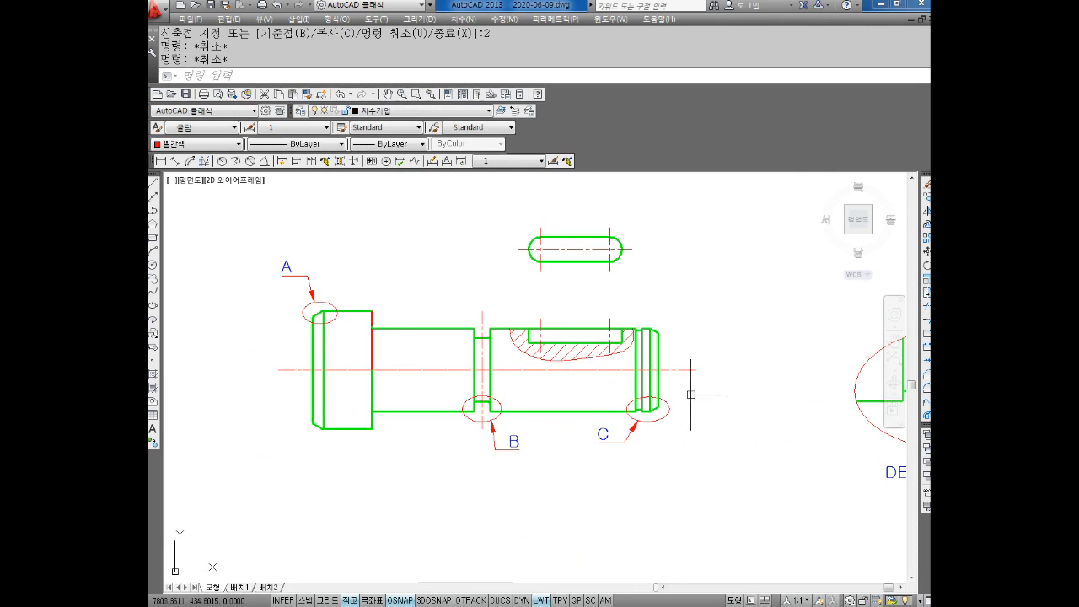
Lengthen the centerline at the shaft's head end by another 1
{"action": "middle_click_drag", "start_coordinate": [575, 384], "coordinate": [613, 347]}
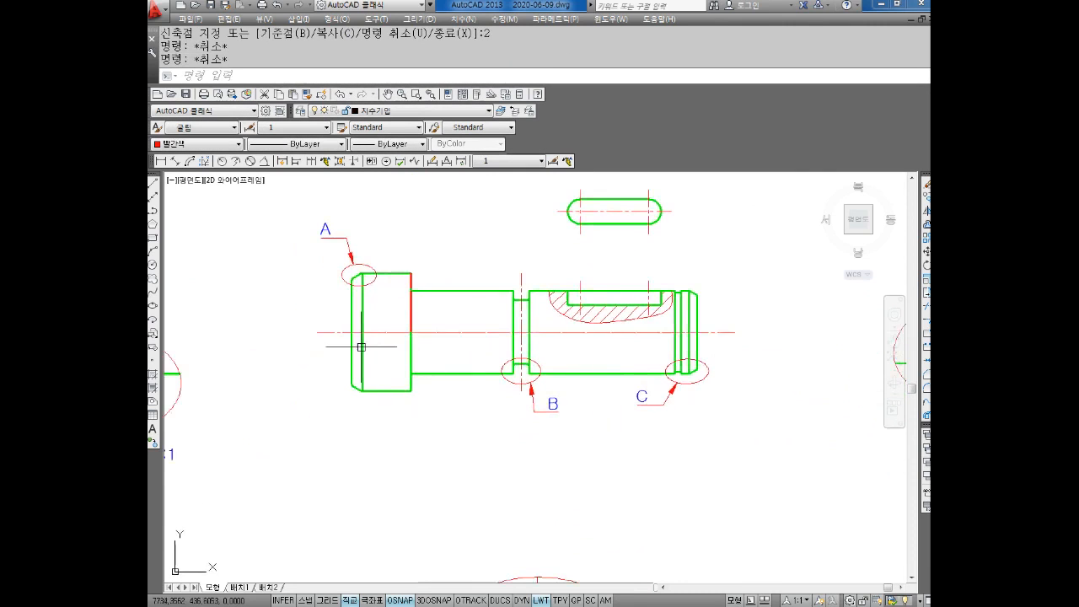
{"action": "scroll", "coordinate": [375, 354], "scroll_direction": "up", "scroll_amount": 2}
{"action": "left_click", "coordinate": [312, 321]}
{"action": "left_click", "coordinate": [311, 318]}
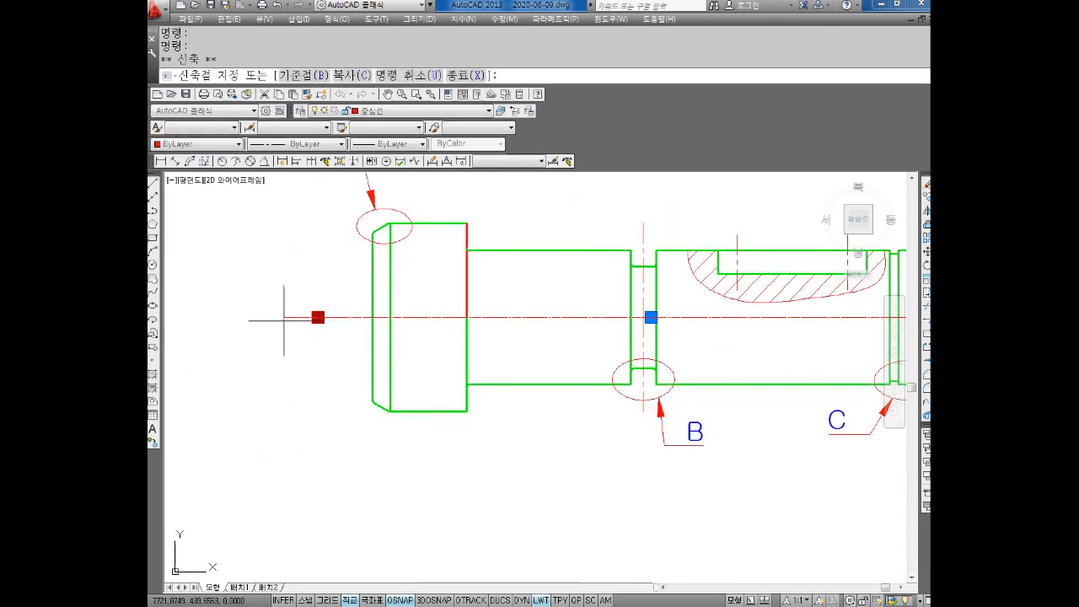
{"action": "type", "text": "1"}
{"action": "key", "text": "Return"}
{"action": "key", "text": "Escape"}
{"action": "key", "text": "Escape"}
{"action": "key", "text": "Escape"}
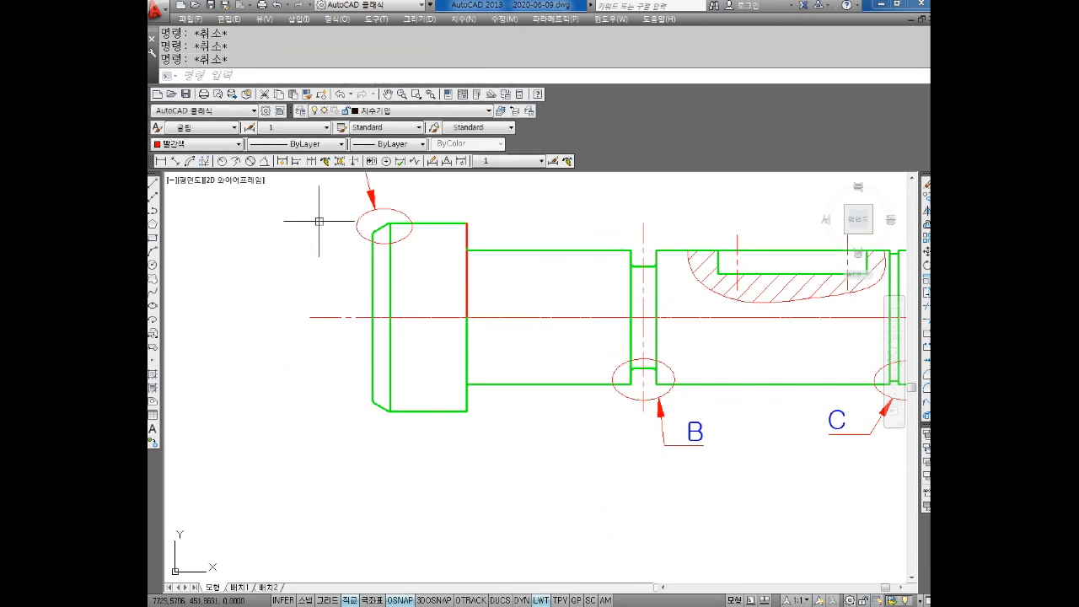
{"action": "left_click", "coordinate": [324, 165]}
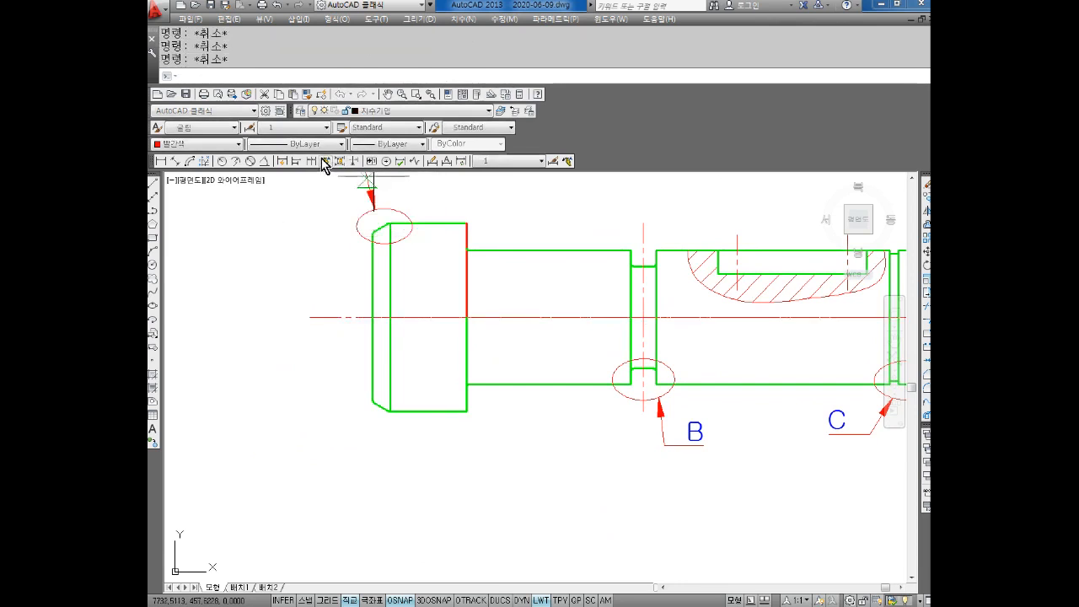
Draw a quick leader from the shaft centerline just outside the head end, running vertically downward
{"action": "left_click", "coordinate": [318, 318]}
{"action": "key", "text": "Escape"}
{"action": "key", "text": "space"}
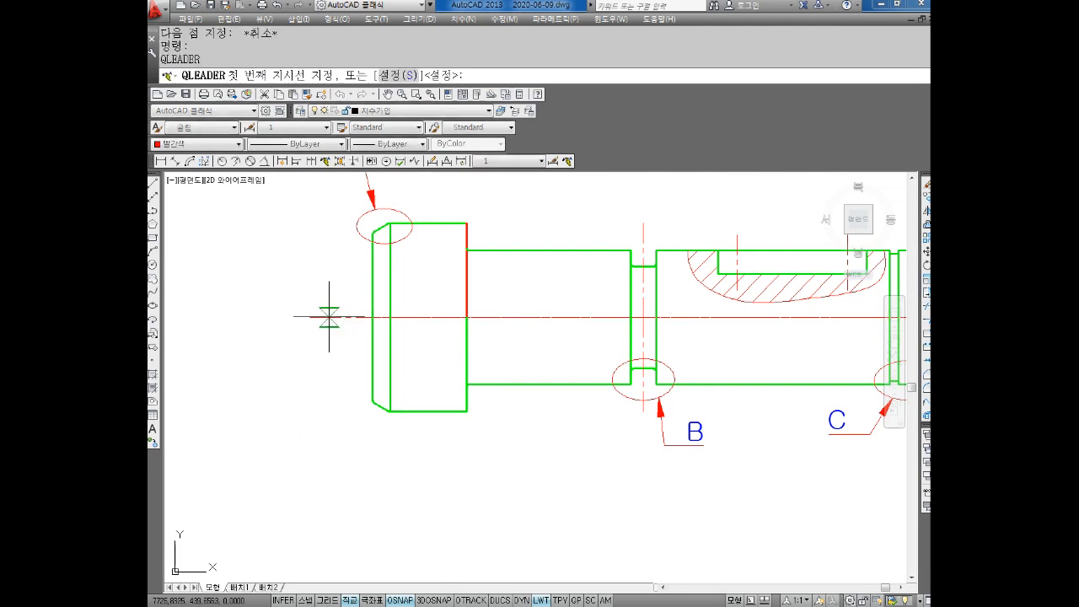
{"action": "left_click", "coordinate": [325, 317]}
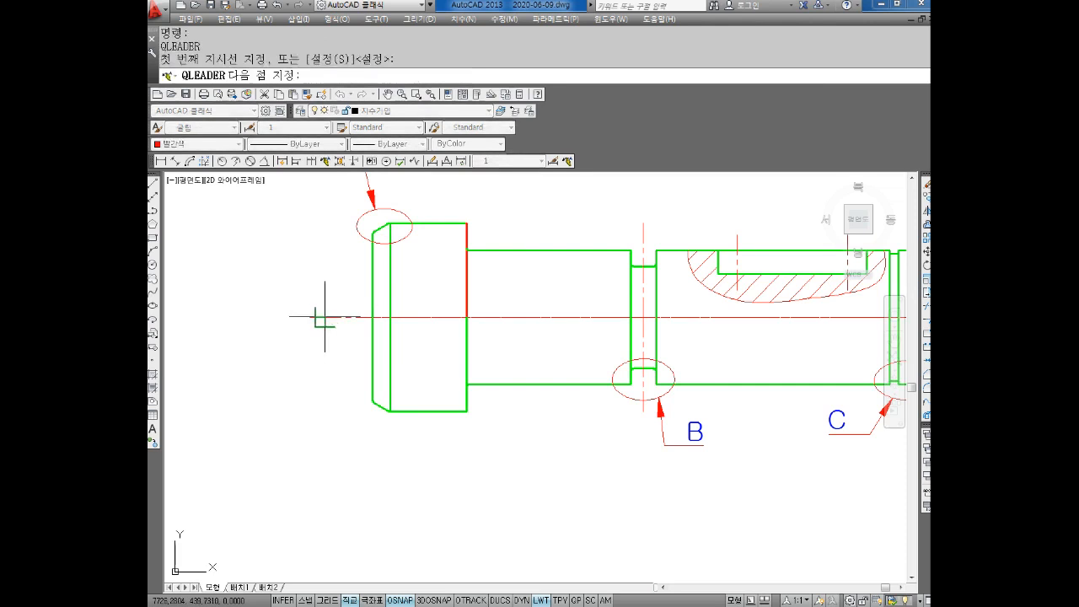
{"action": "key", "text": "Escape"}
{"action": "key", "text": "Escape"}
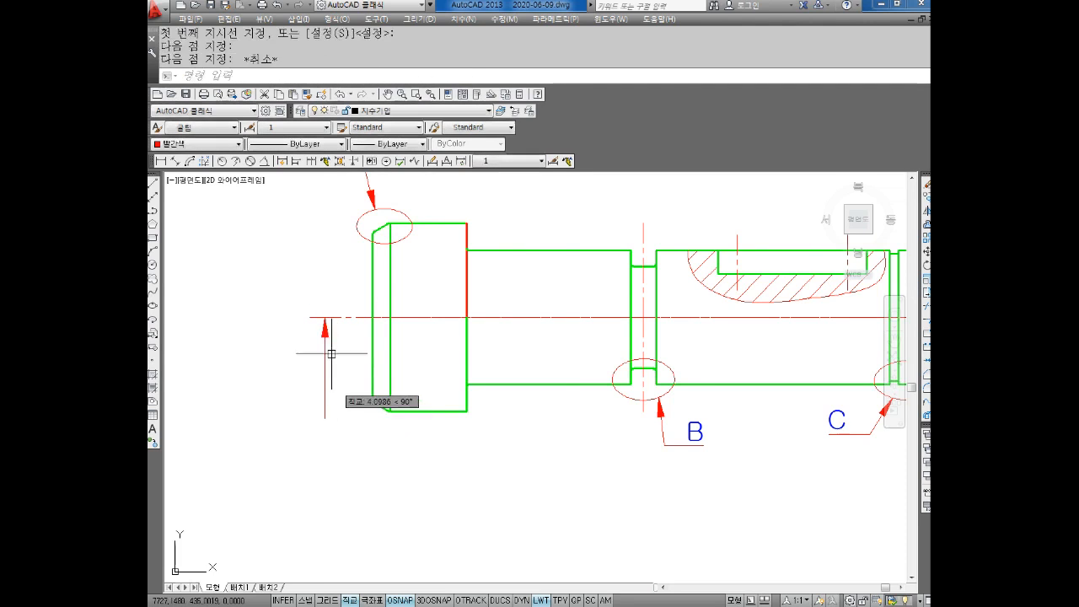
Change the new leader's arrowhead to the filled datum triangle
{"action": "double_click", "coordinate": [326, 335]}
{"action": "left_click", "coordinate": [536, 246]}
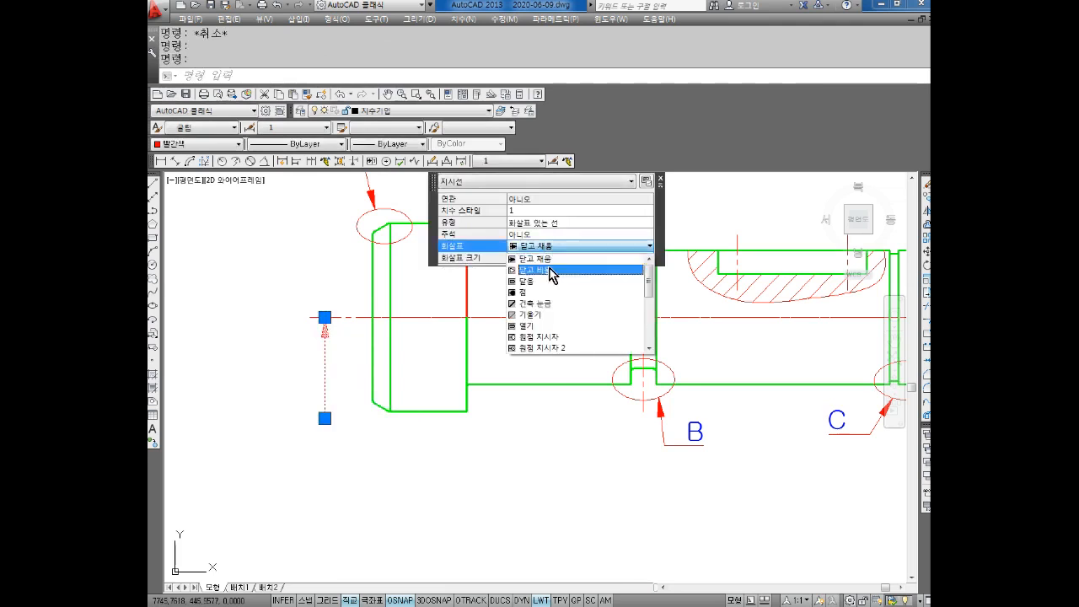
{"action": "scroll", "coordinate": [557, 323], "scroll_direction": "down", "scroll_amount": 4}
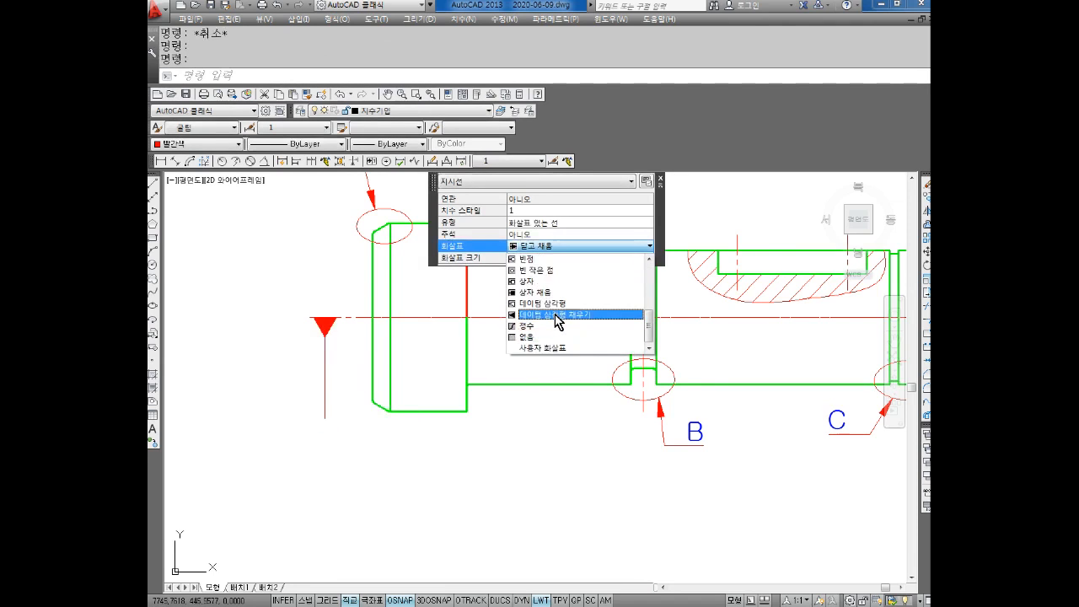
{"action": "left_click", "coordinate": [557, 314]}
{"action": "key", "text": "Escape"}
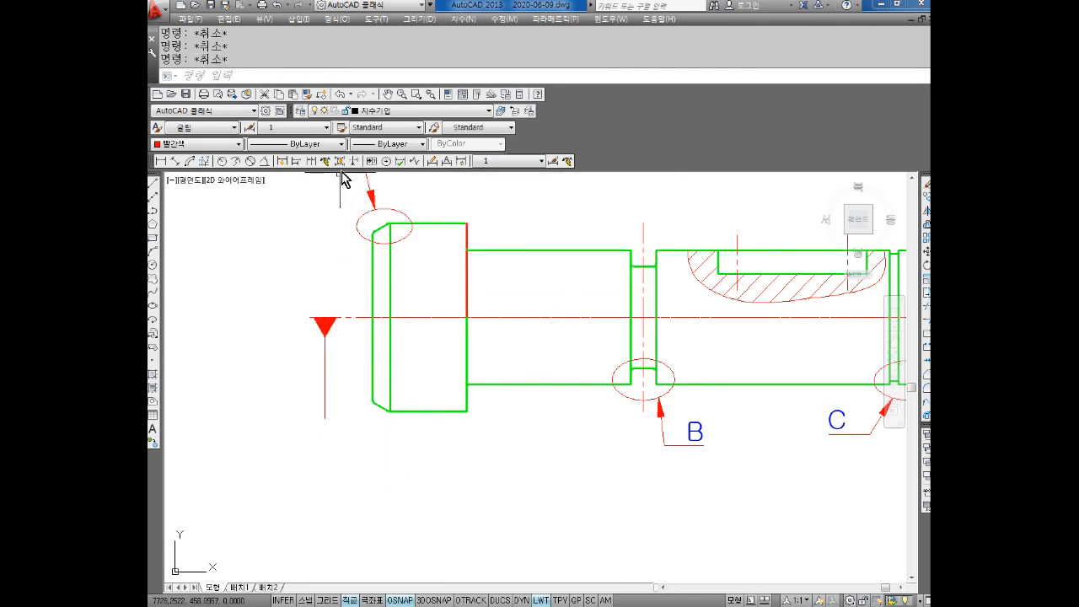
Create a geometric tolerance frame containing only datum C and place it just below the datum leader
{"action": "left_click", "coordinate": [371, 161]}
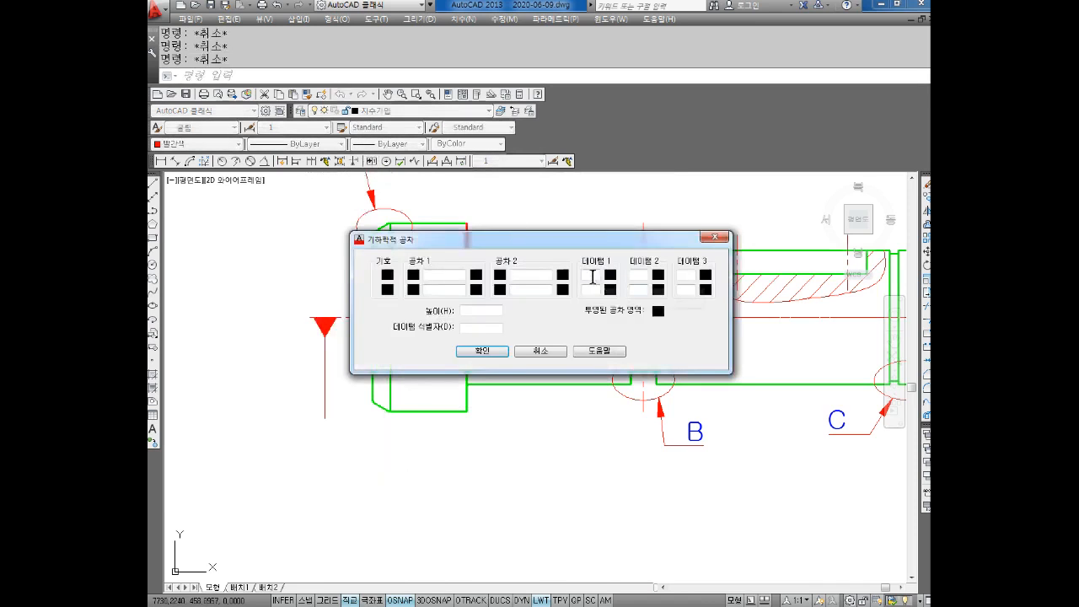
{"action": "left_click", "coordinate": [482, 351]}
{"action": "left_click", "coordinate": [335, 469]}
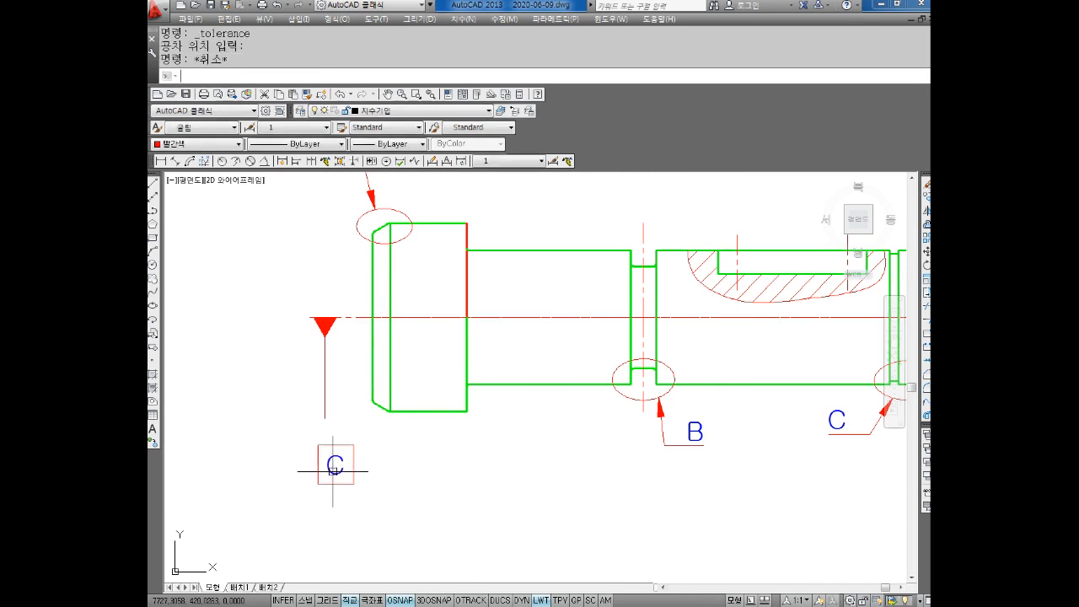
Move the datum C frame by its top-edge midpoint onto the lower end of the datum leader
{"action": "type", "text": "m"}
{"action": "key", "text": "Return"}
{"action": "left_click", "coordinate": [334, 466]}
{"action": "key", "text": "Return"}
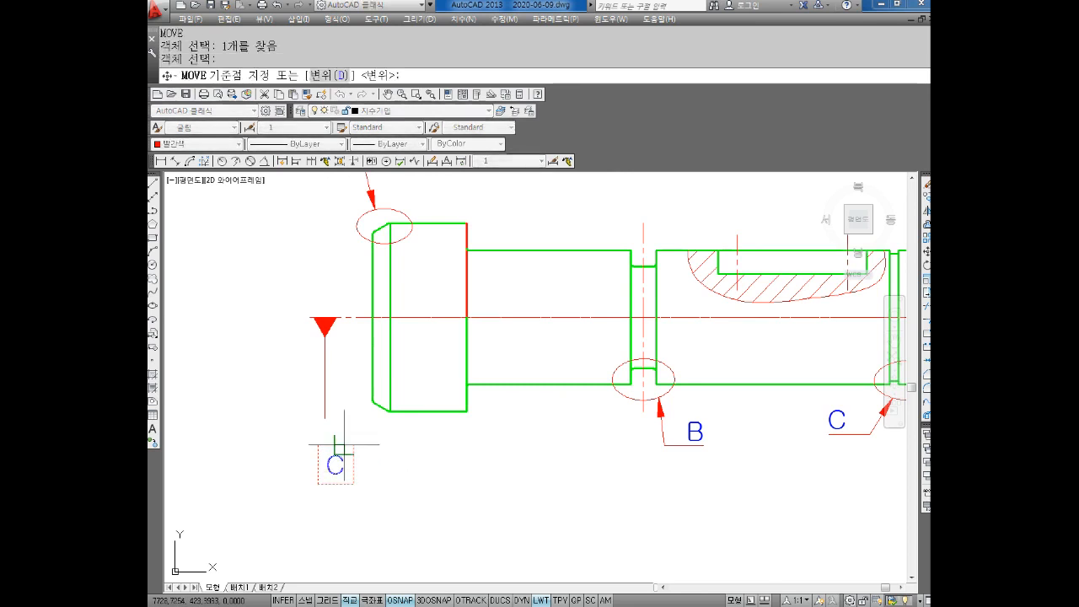
{"action": "left_click", "coordinate": [335, 445]}
{"action": "left_click", "coordinate": [324, 419]}
{"action": "key", "text": "Escape"}
{"action": "middle_click_drag", "start_coordinate": [383, 447], "coordinate": [347, 423]}
{"action": "key", "text": "Escape"}
{"action": "key", "text": "Escape"}
{"action": "middle_click_drag", "start_coordinate": [303, 321], "coordinate": [300, 339]}
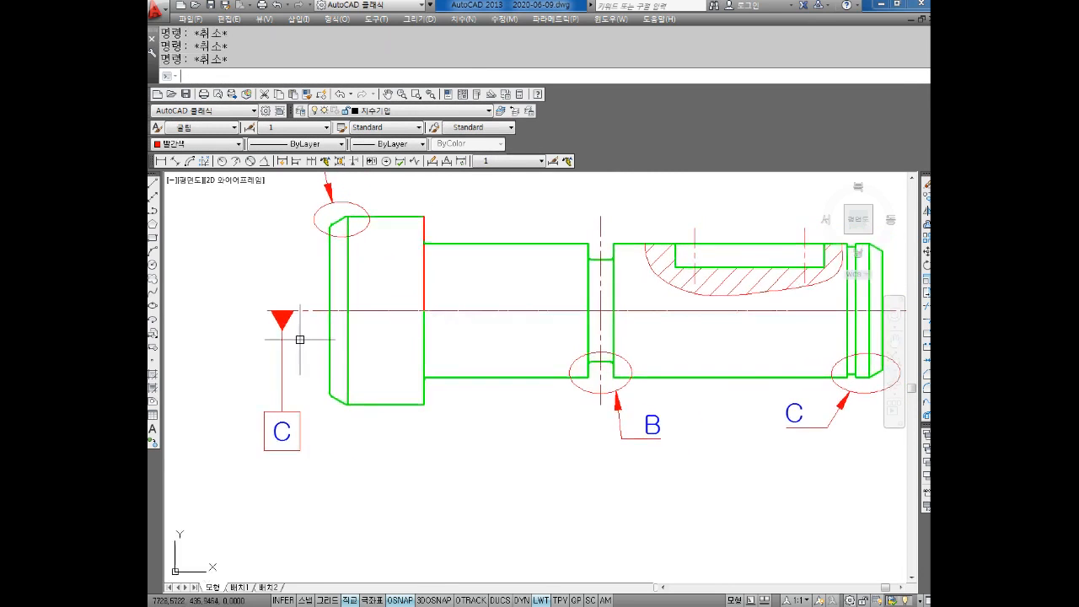
Mirror the datum leader and C frame about the vertical centerline of groove B, keeping the originals
{"action": "type", "text": "MIRROR 대칭선의 첫 번째 점 지정:"}
{"action": "key", "text": "Return"}
{"action": "left_click", "coordinate": [307, 312]}
{"action": "left_click", "coordinate": [243, 463]}
{"action": "key", "text": "Return"}
{"action": "middle_click_drag", "start_coordinate": [660, 331], "coordinate": [600, 347]}
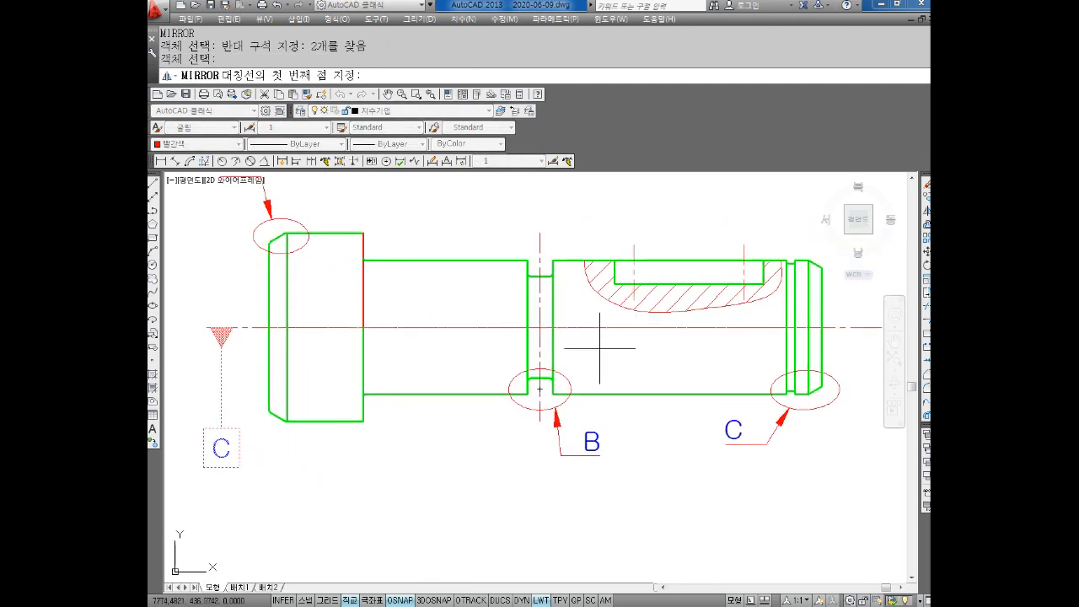
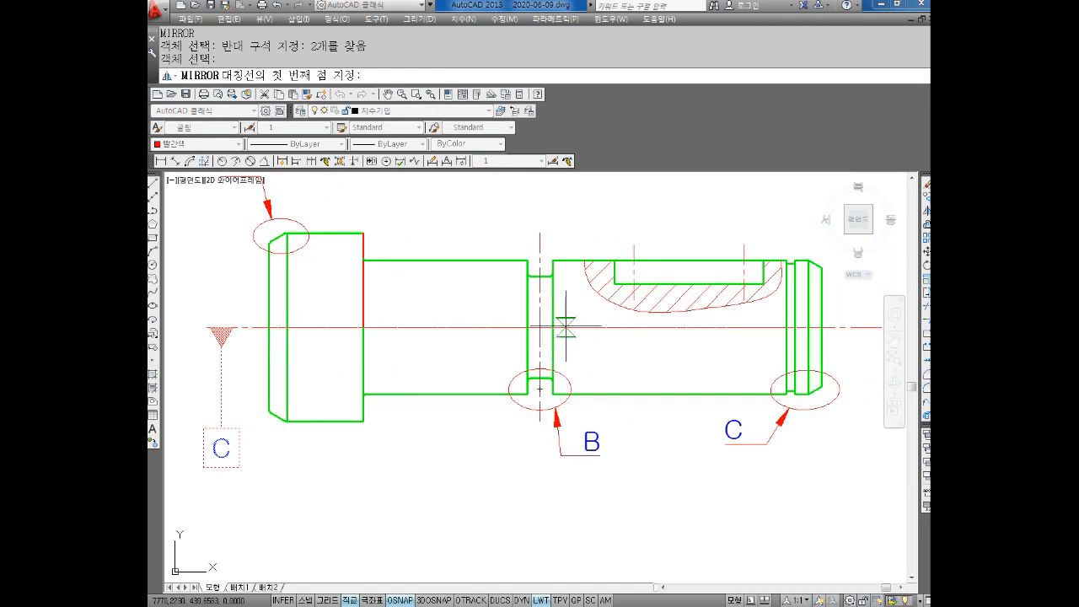
{"action": "scroll", "coordinate": [496, 329], "scroll_direction": "down", "scroll_amount": 1}
{"action": "scroll", "coordinate": [496, 326], "scroll_direction": "up", "scroll_amount": 1}
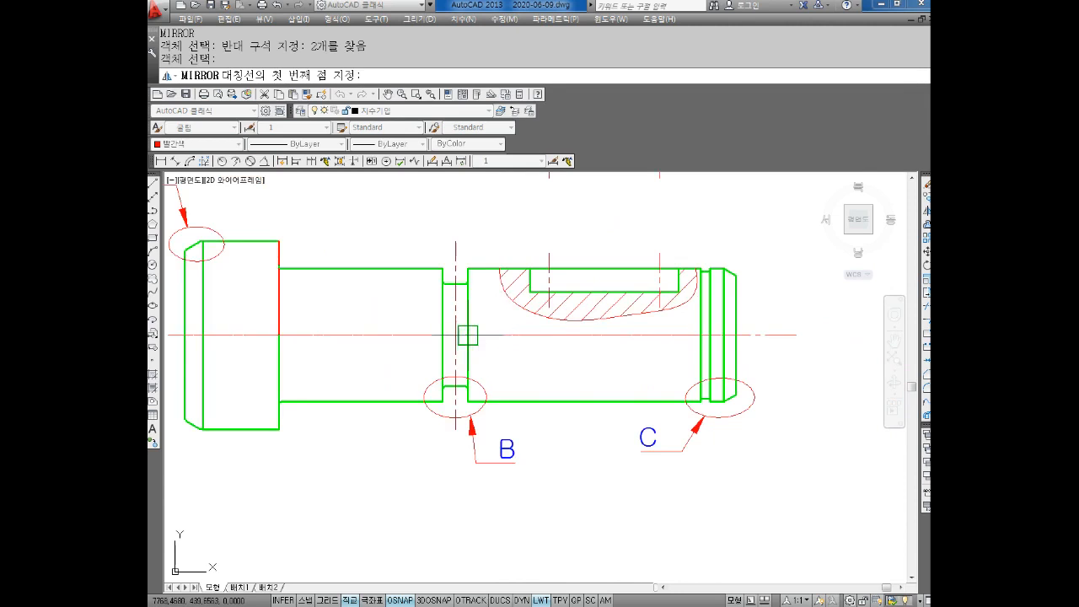
{"action": "scroll", "coordinate": [468, 335], "scroll_direction": "up", "scroll_amount": 4}
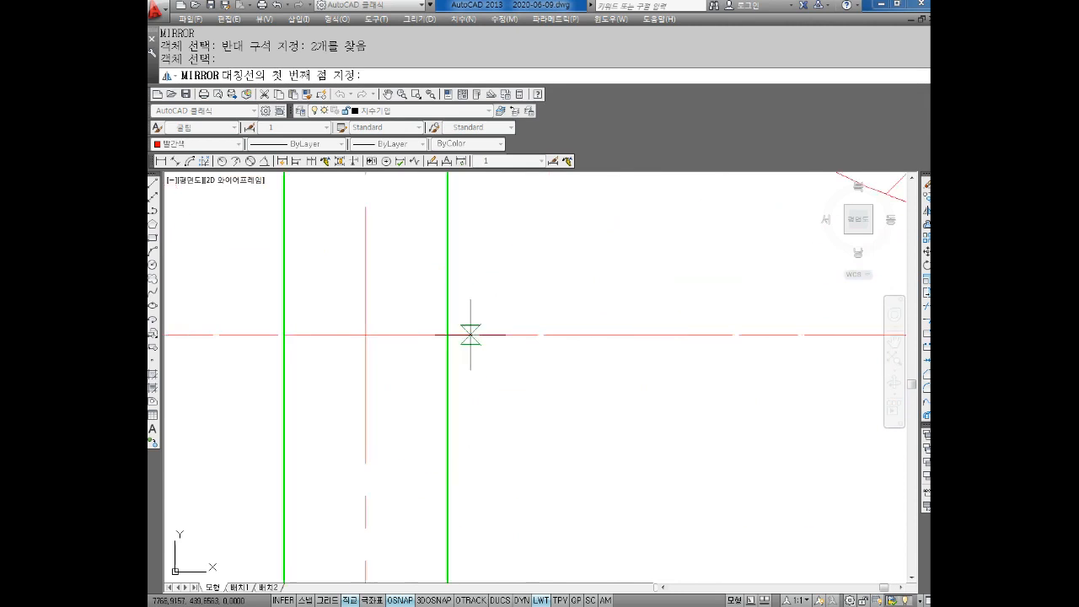
{"action": "scroll", "coordinate": [384, 334], "scroll_direction": "down", "scroll_amount": 4}
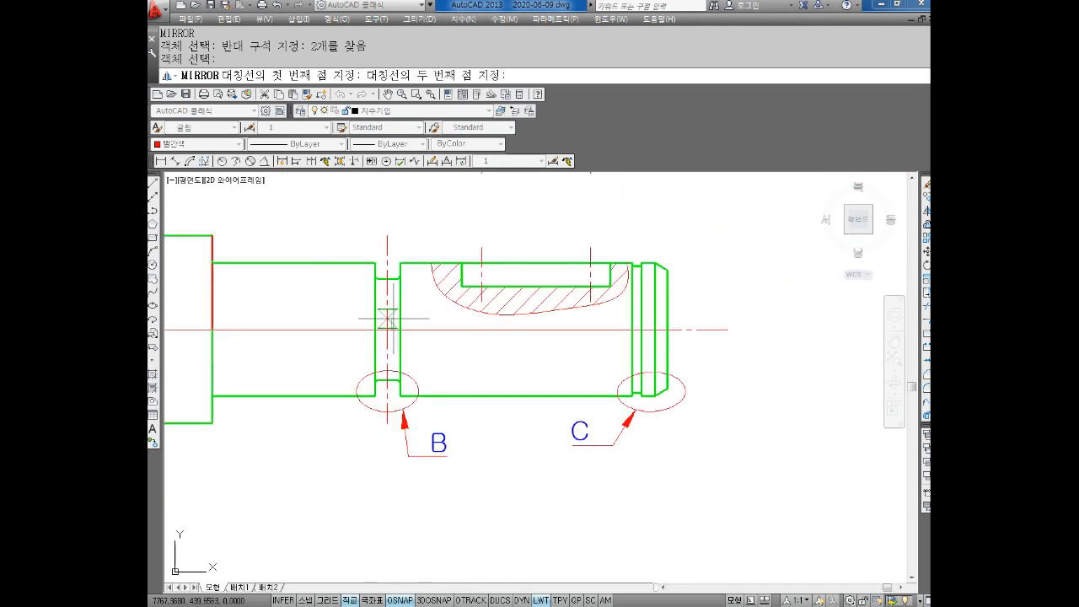
{"action": "left_click", "coordinate": [387, 204]}
{"action": "key", "text": "Return"}
{"action": "key", "text": "Return"}
{"action": "middle_click_drag", "start_coordinate": [504, 283], "coordinate": [637, 230]}
{"action": "key", "text": "Escape"}
{"action": "key", "text": "Escape"}
{"action": "middle_click_drag", "start_coordinate": [675, 287], "coordinate": [632, 301]}
{"action": "middle_click_drag", "start_coordinate": [775, 417], "coordinate": [735, 410]}
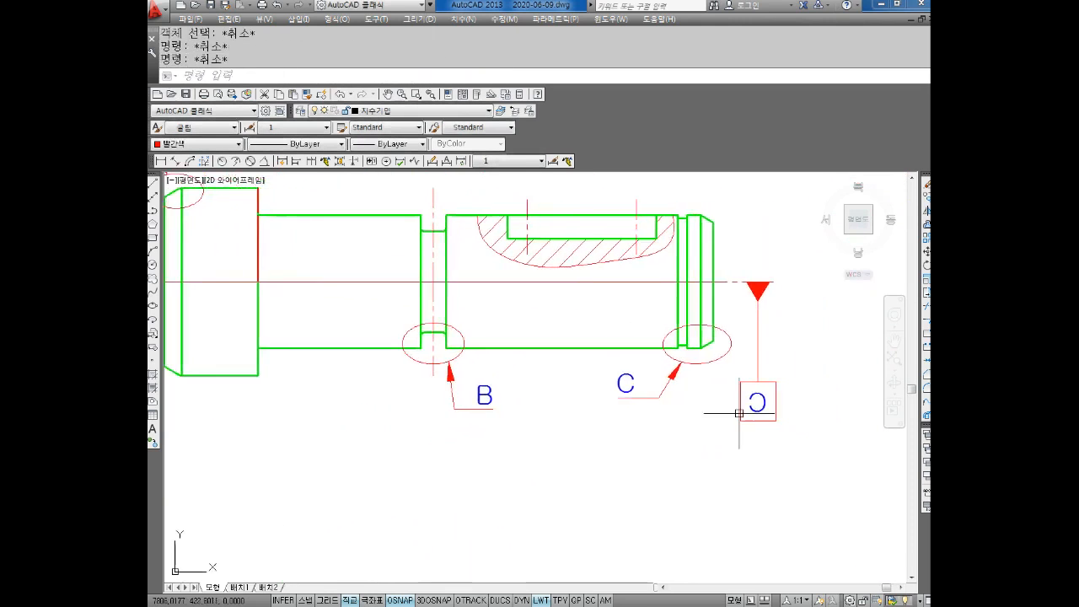
Try to correct the reversed letter in the mirrored datum frame by editing its tolerance text
{"action": "left_click", "coordinate": [757, 404]}
{"action": "key", "text": "Escape"}
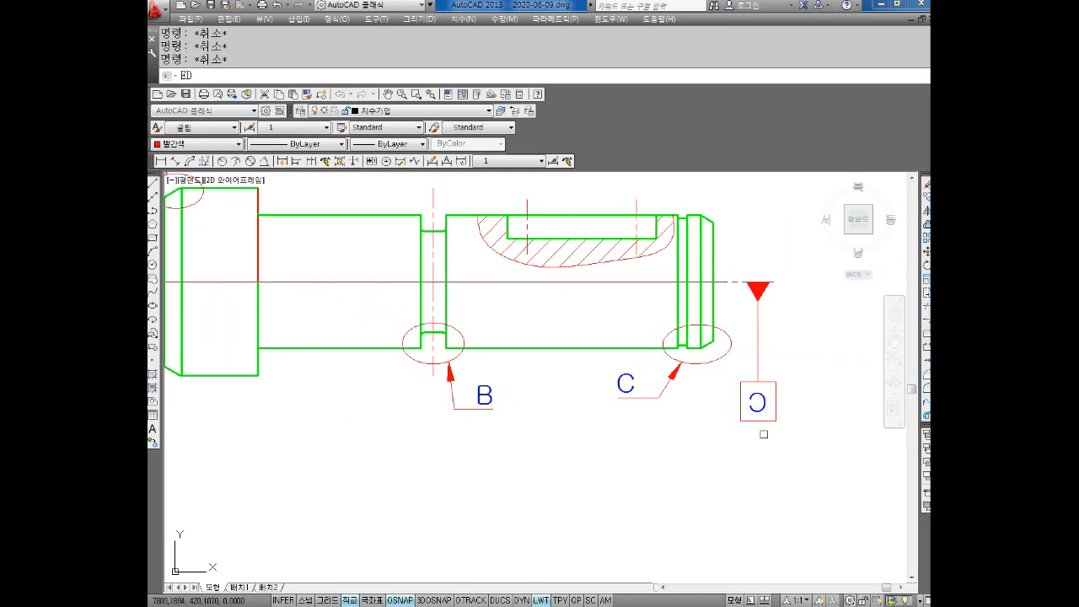
{"action": "type", "text": "ED"}
{"action": "key", "text": "Return"}
{"action": "left_click", "coordinate": [759, 410]}
{"action": "left_click", "coordinate": [481, 350]}
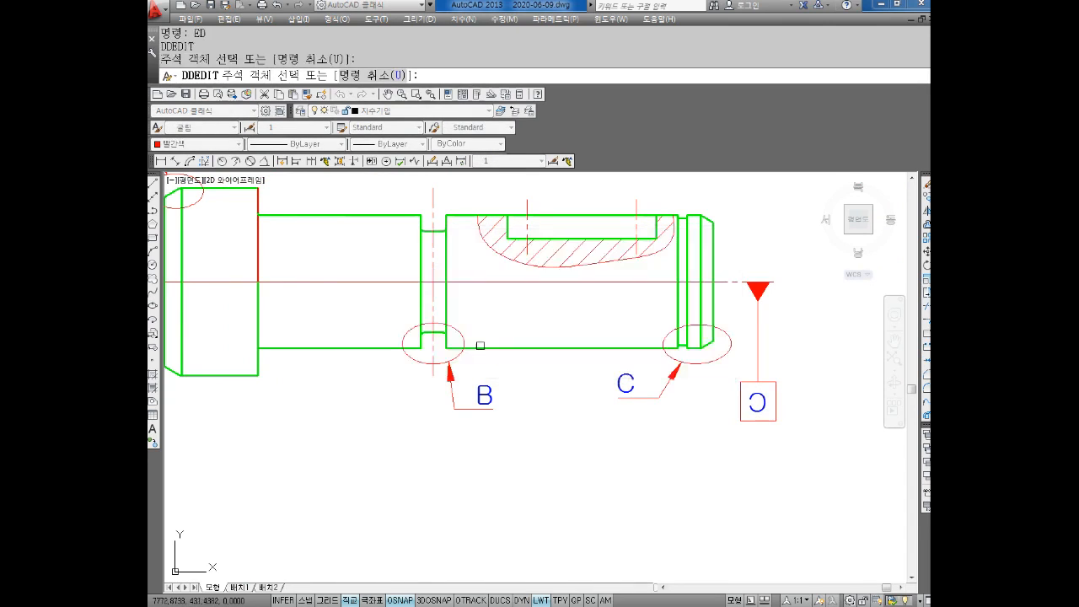
{"action": "key", "text": "Escape"}
{"action": "key", "text": "Escape"}
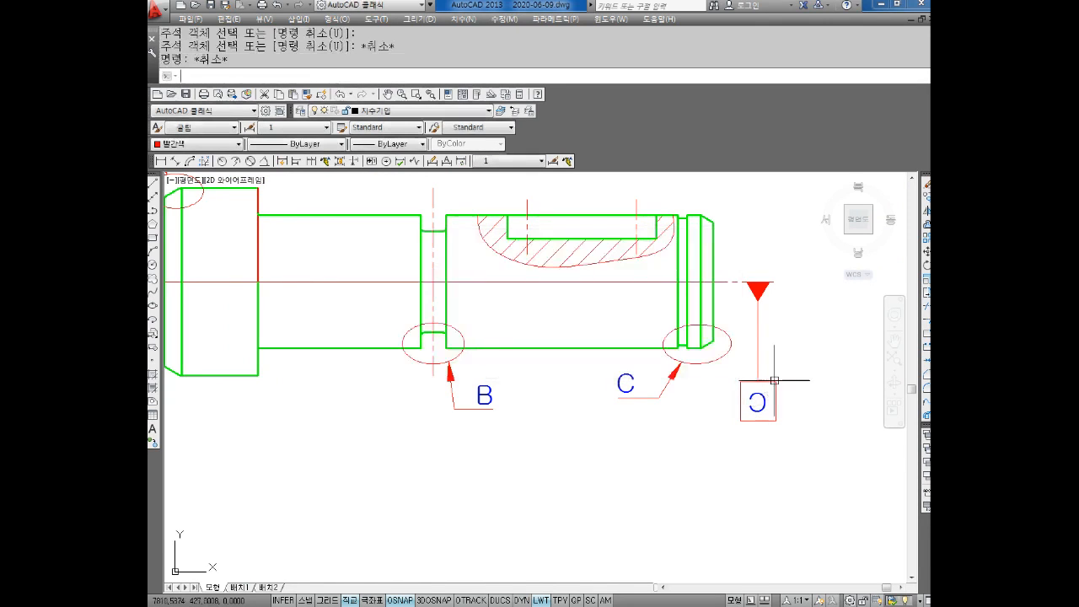
Erase the mirrored datum frame with the reversed letter at the grooved shaft end
{"action": "left_click", "coordinate": [775, 380]}
{"action": "key", "text": "Delete"}
{"action": "scroll", "coordinate": [768, 379], "scroll_direction": "down", "scroll_amount": 2}
{"action": "middle_click_drag", "start_coordinate": [317, 392], "coordinate": [400, 391]}
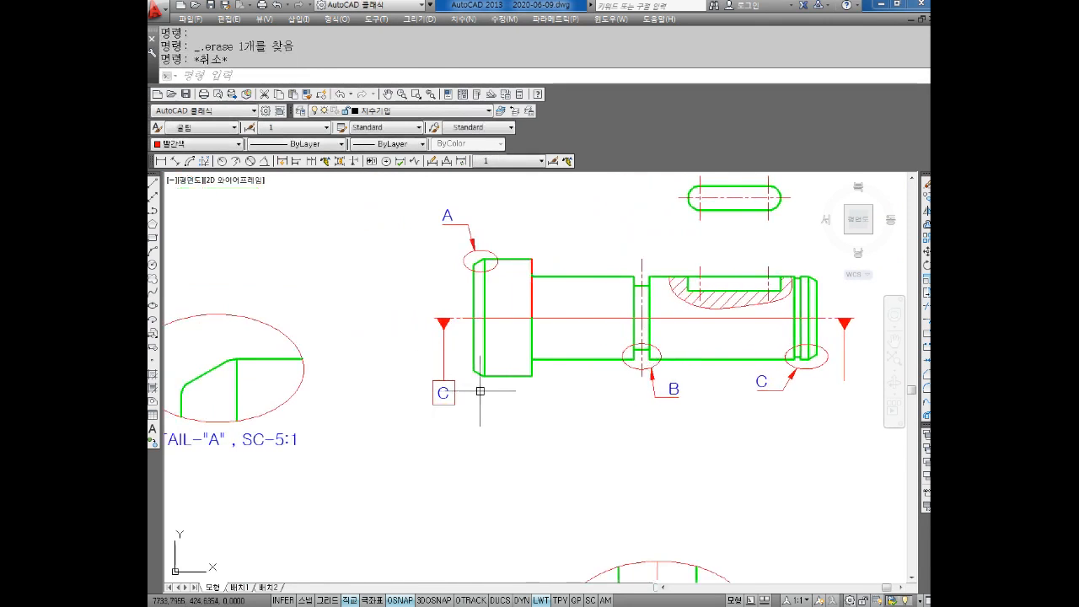
Copy the head-side datum C frame from its top midpoint to the end of the mirrored datum leader
{"action": "type", "text": "CO"}
{"action": "key", "text": "Return"}
{"action": "scroll", "coordinate": [468, 394], "scroll_direction": "up", "scroll_amount": 4}
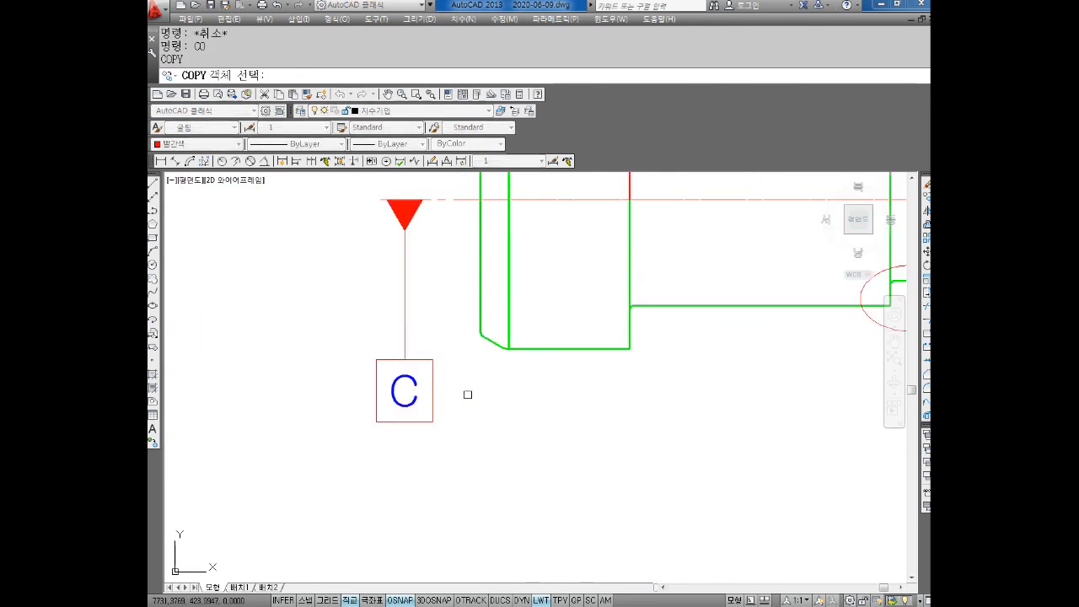
{"action": "left_click", "coordinate": [466, 397]}
{"action": "left_click", "coordinate": [425, 438]}
{"action": "key", "text": "Return"}
{"action": "left_click", "coordinate": [402, 362]}
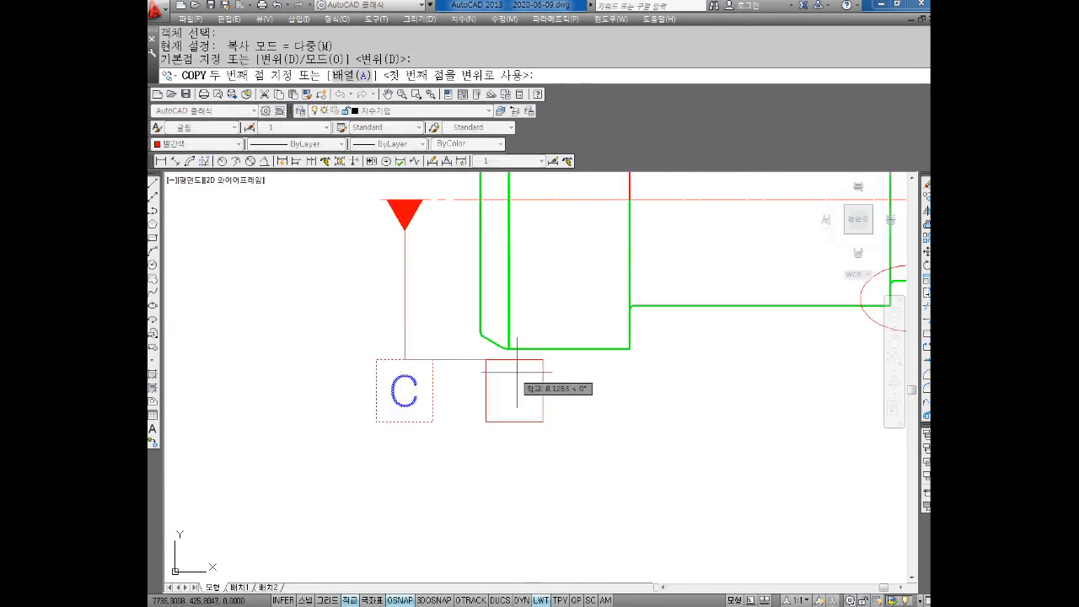
{"action": "scroll", "coordinate": [432, 391], "scroll_direction": "down", "scroll_amount": 4}
{"action": "left_click", "coordinate": [715, 383]}
{"action": "key", "text": "Escape"}
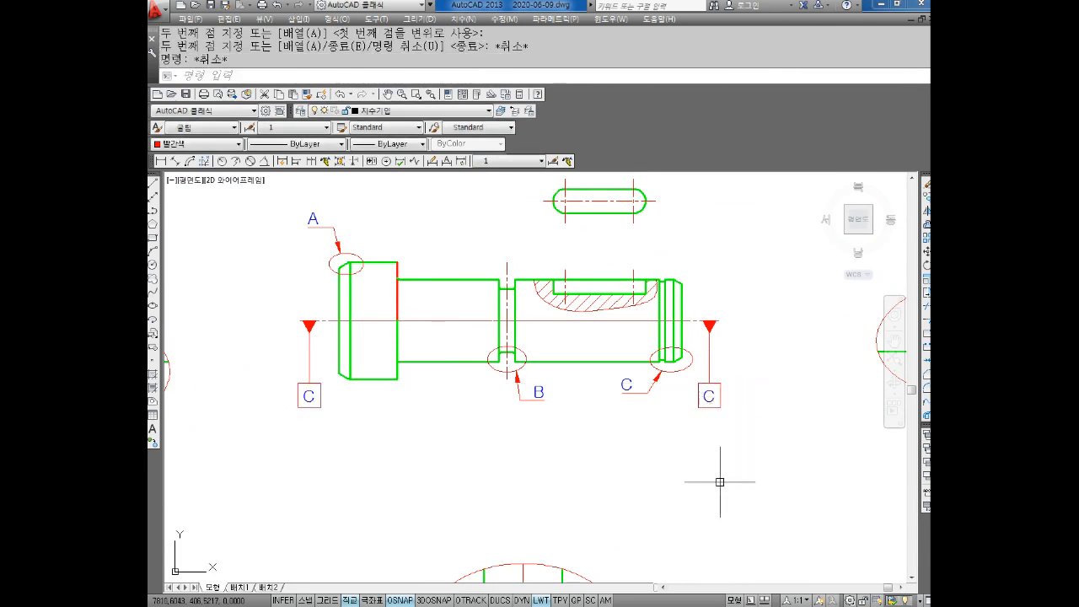
Erase the longer of the two overlapping horizontal centerlines running through the shaft
{"action": "middle_click_drag", "start_coordinate": [593, 420], "coordinate": [619, 405]}
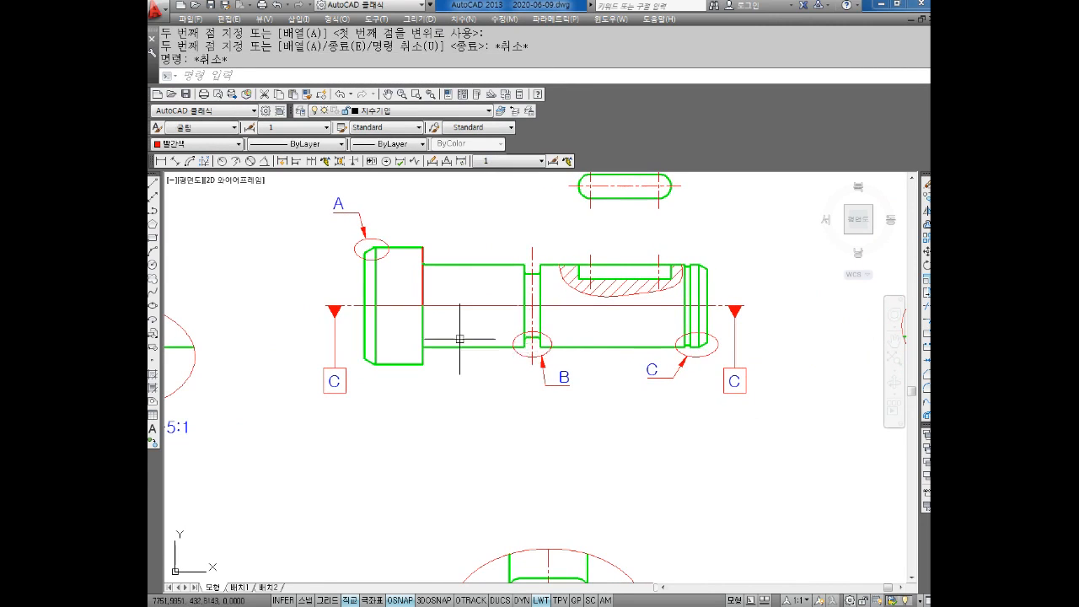
{"action": "key", "text": "Escape"}
{"action": "left_click", "coordinate": [450, 305]}
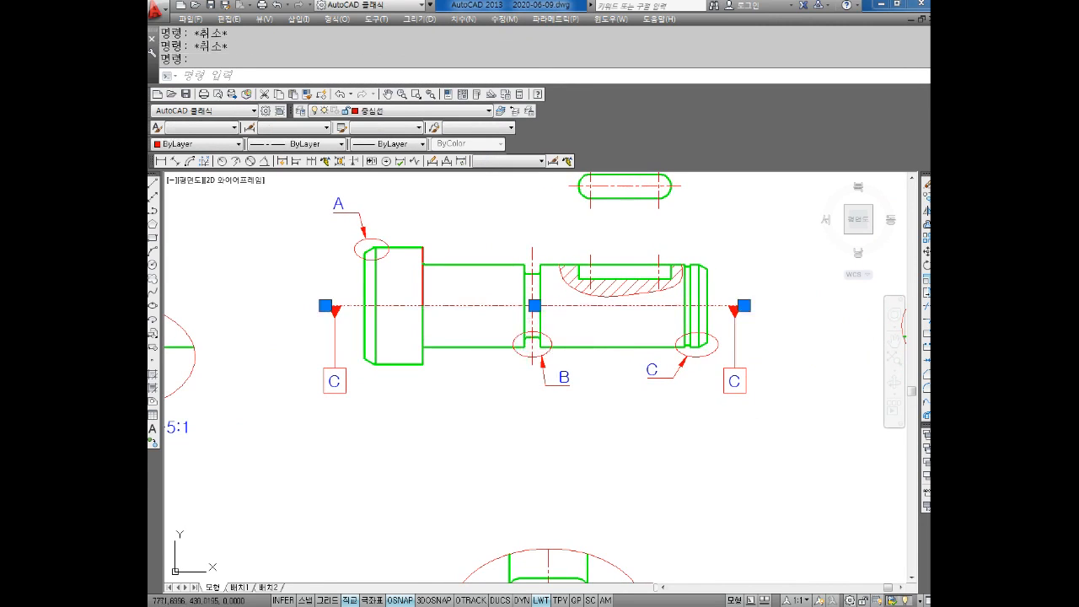
{"action": "key", "text": "Delete"}
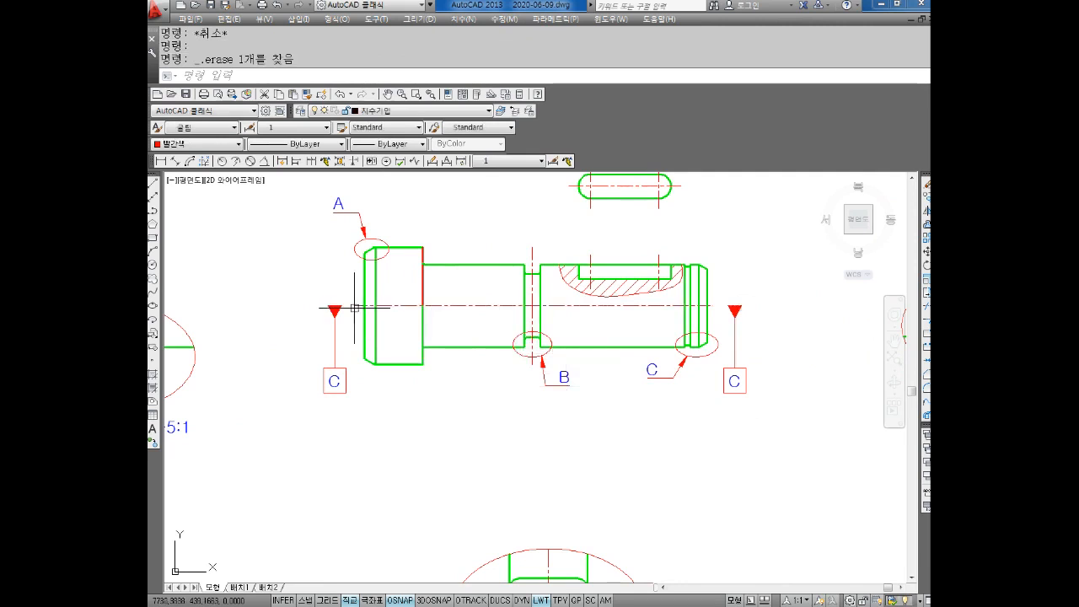
Stretch the remaining shaft centerline's head-side endpoint horizontally outward past the datum triangle
{"action": "left_click", "coordinate": [354, 306]}
{"action": "scroll", "coordinate": [354, 303], "scroll_direction": "up", "scroll_amount": 6}
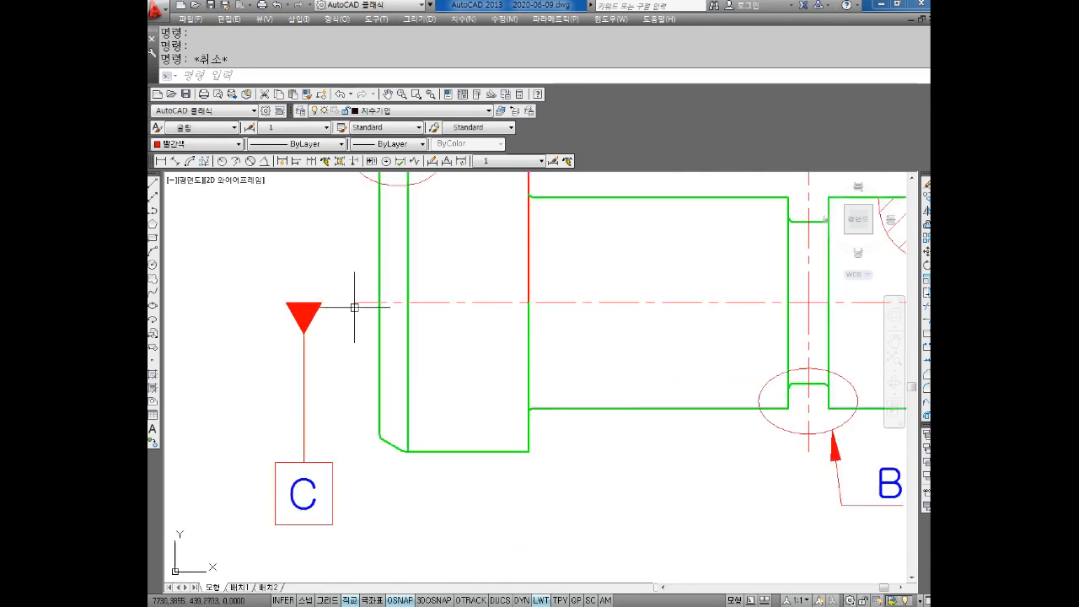
{"action": "left_click", "coordinate": [354, 299]}
{"action": "left_click", "coordinate": [203, 298]}
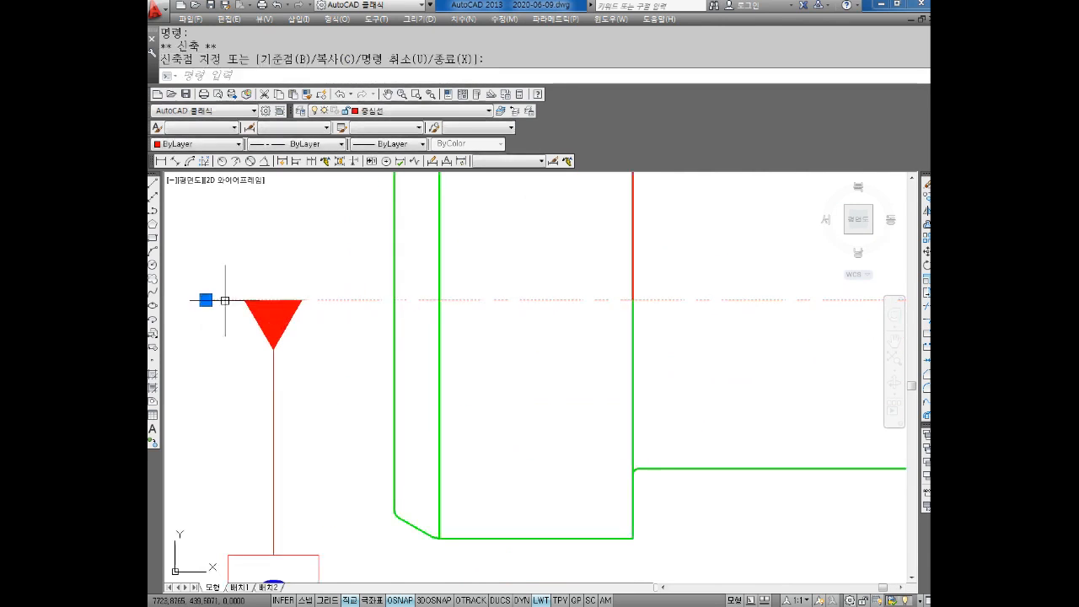
{"action": "key", "text": "Escape"}
Stretch the centerline's endpoint at the grooved shaft end horizontally outward past the mirrored datum triangle
{"action": "scroll", "coordinate": [227, 302], "scroll_direction": "down", "scroll_amount": 6}
{"action": "scroll", "coordinate": [673, 331], "scroll_direction": "up", "scroll_amount": 4}
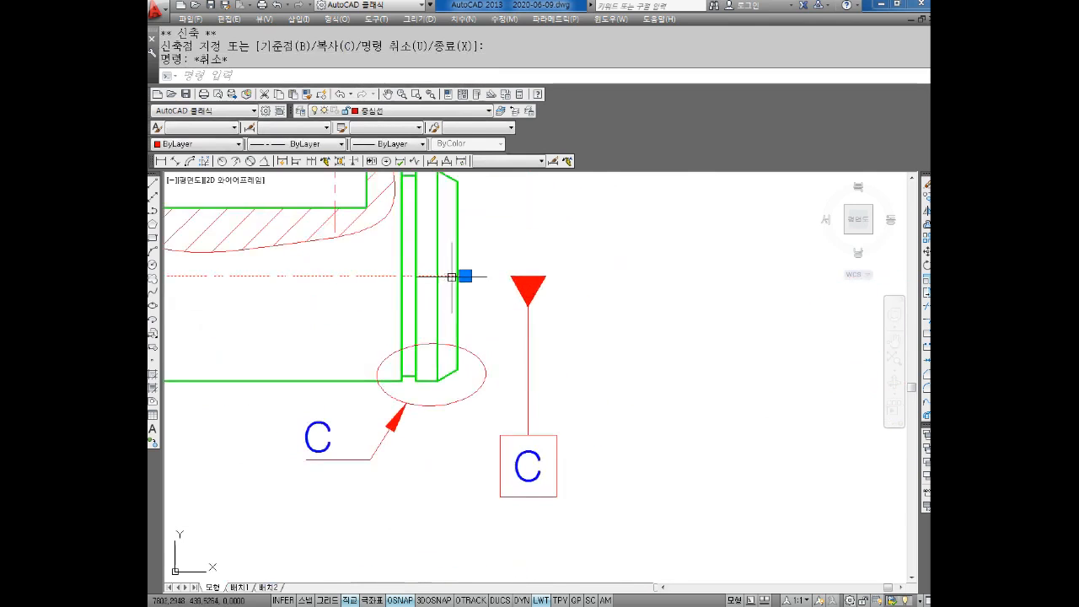
{"action": "left_click", "coordinate": [464, 276]}
{"action": "left_click", "coordinate": [572, 279]}
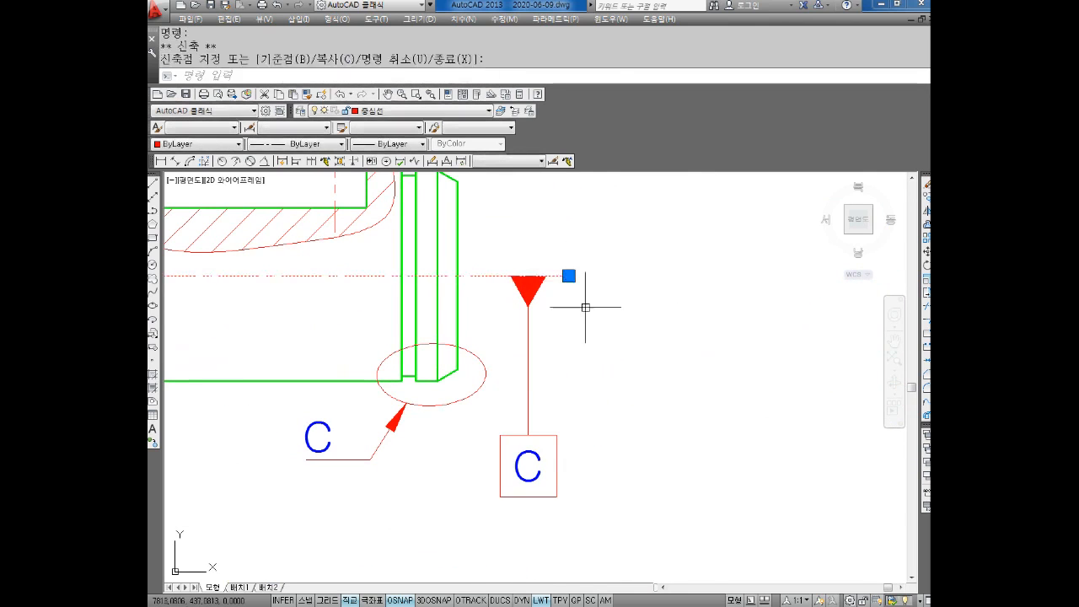
{"action": "key", "text": "Escape"}
{"action": "scroll", "coordinate": [666, 338], "scroll_direction": "down", "scroll_amount": 5}
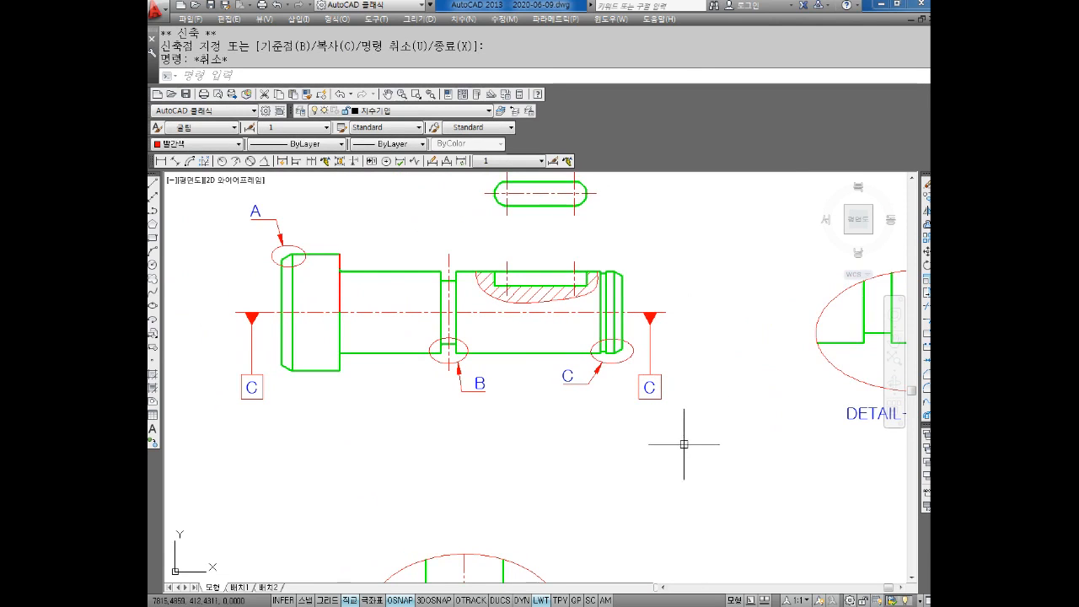
{"action": "mouse_move", "coordinate": [415, 372]}
{"action": "middle_mouse_down"}
{"action": "mouse_move", "coordinate": [497, 372]}
{"action": "mouse_move", "coordinate": [503, 383]}
{"action": "middle_mouse_up"}
{"action": "key", "text": "Escape"}
{"action": "key", "text": "Escape"}
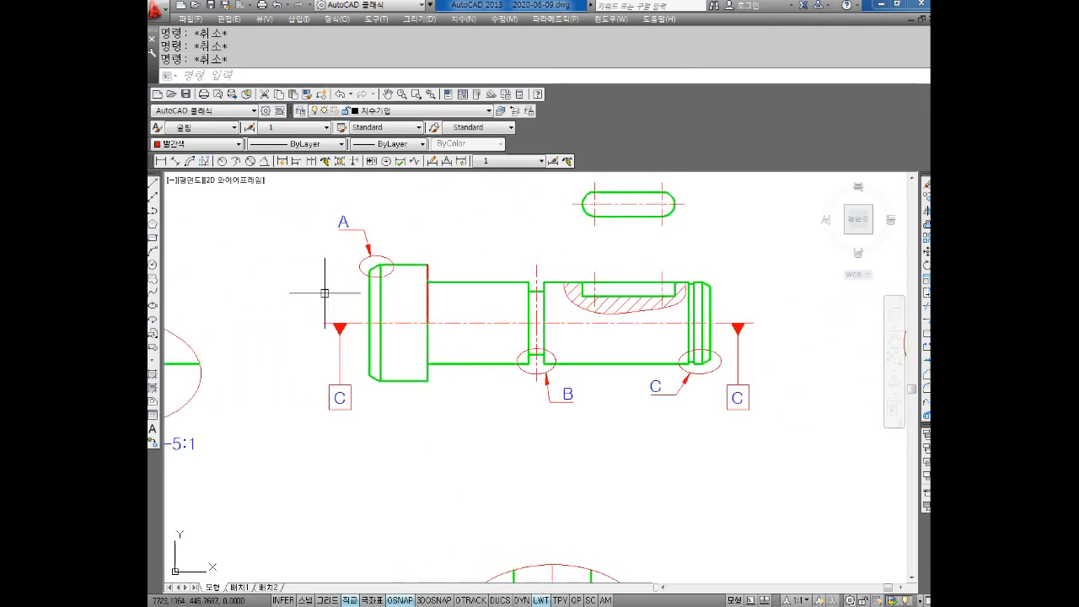
Add a vertical linear dimension for the head's outer diameter, placed outside the head-side datum C symbol
{"action": "left_click", "coordinate": [162, 161]}
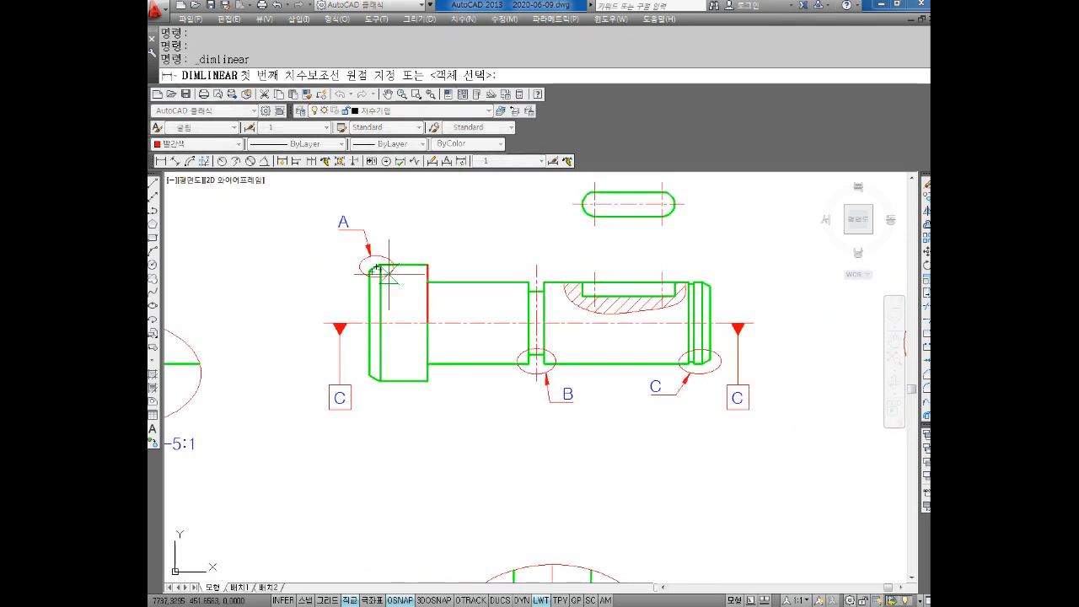
{"action": "scroll", "coordinate": [388, 277], "scroll_direction": "up", "scroll_amount": 4}
{"action": "left_click", "coordinate": [368, 244]}
{"action": "middle_click_drag", "start_coordinate": [386, 373], "coordinate": [432, 279]}
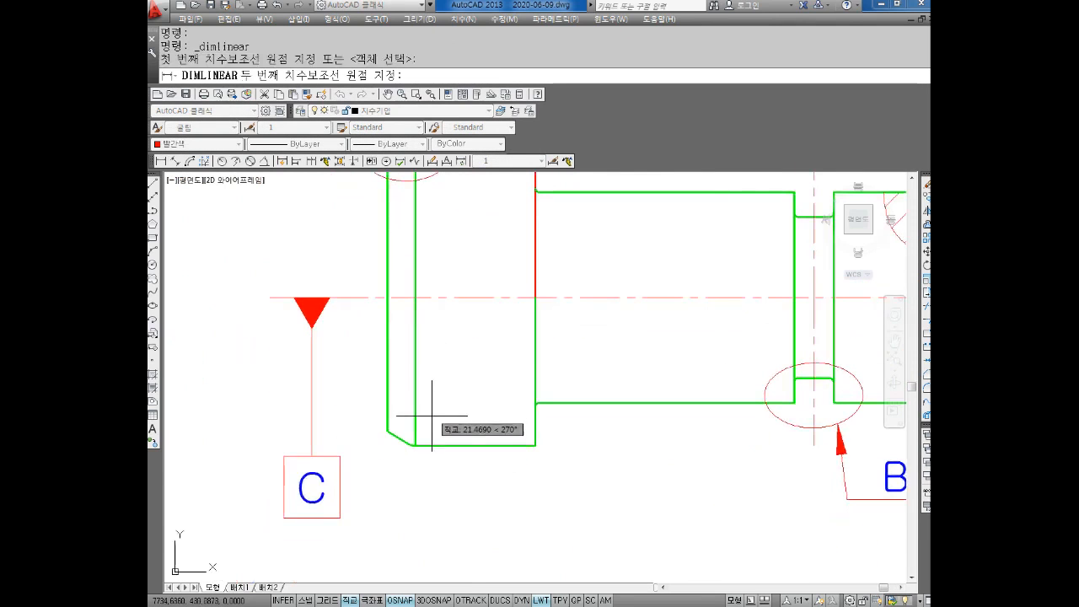
{"action": "left_click", "coordinate": [415, 443]}
{"action": "middle_click_drag", "start_coordinate": [415, 434], "coordinate": [481, 418]}
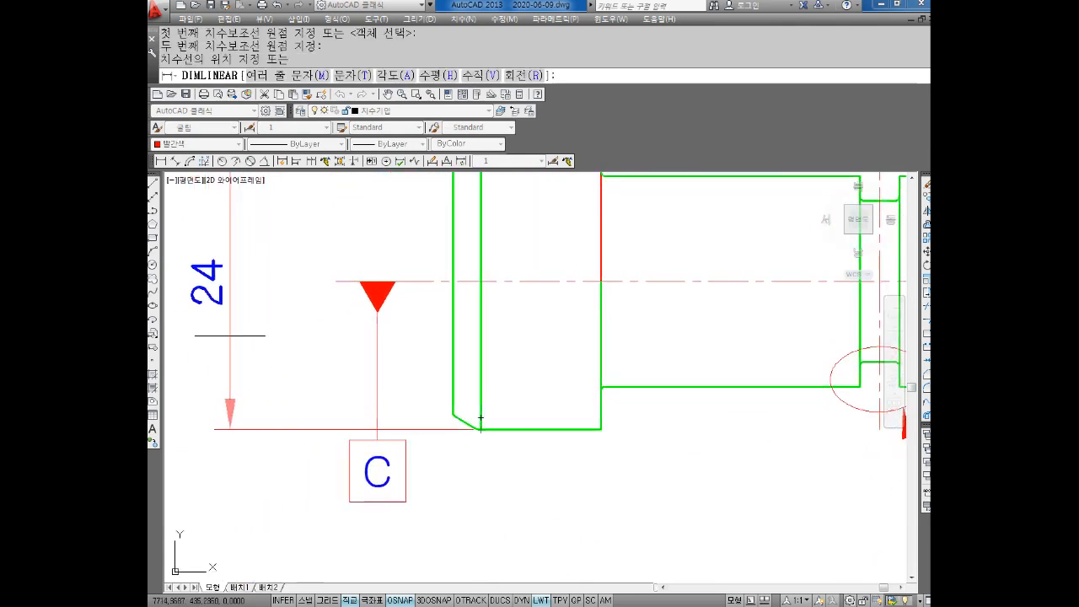
{"action": "left_click", "coordinate": [242, 336]}
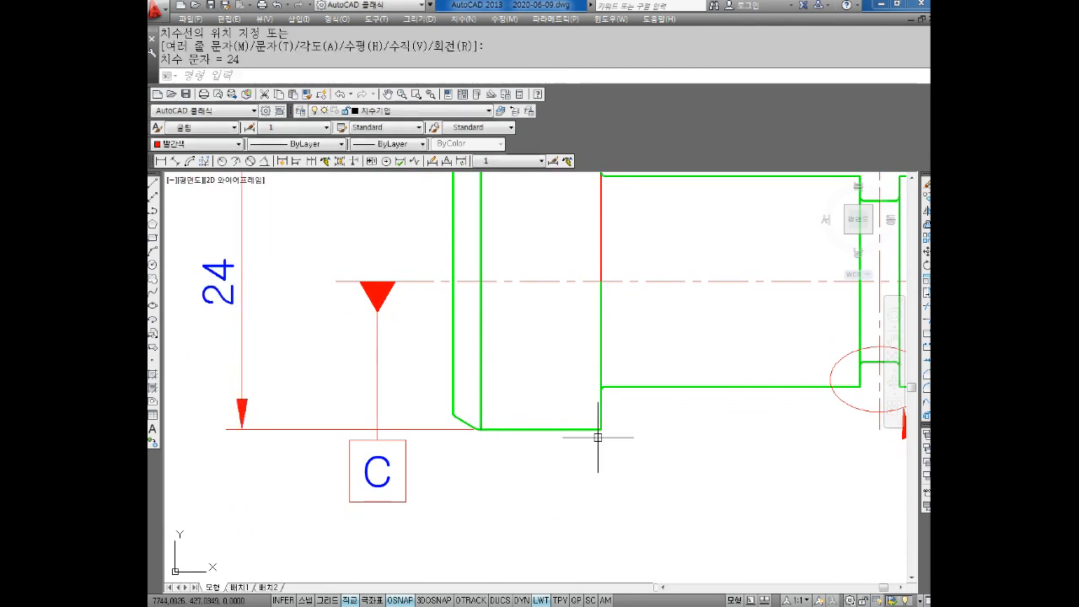
{"action": "middle_click_drag", "start_coordinate": [580, 434], "coordinate": [522, 396]}
{"action": "key", "text": "Escape"}
Dimension the head's length horizontally from its chamfered end face to the shoulder, placing the dimension below the shaft
{"action": "key", "text": "space"}
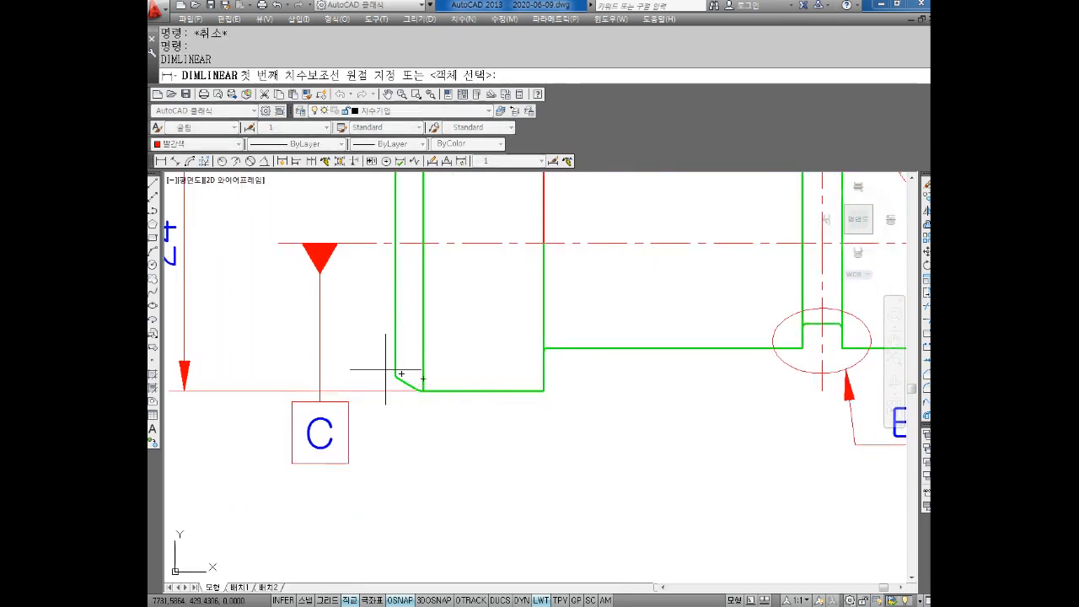
{"action": "scroll", "coordinate": [395, 374], "scroll_direction": "up", "scroll_amount": 6}
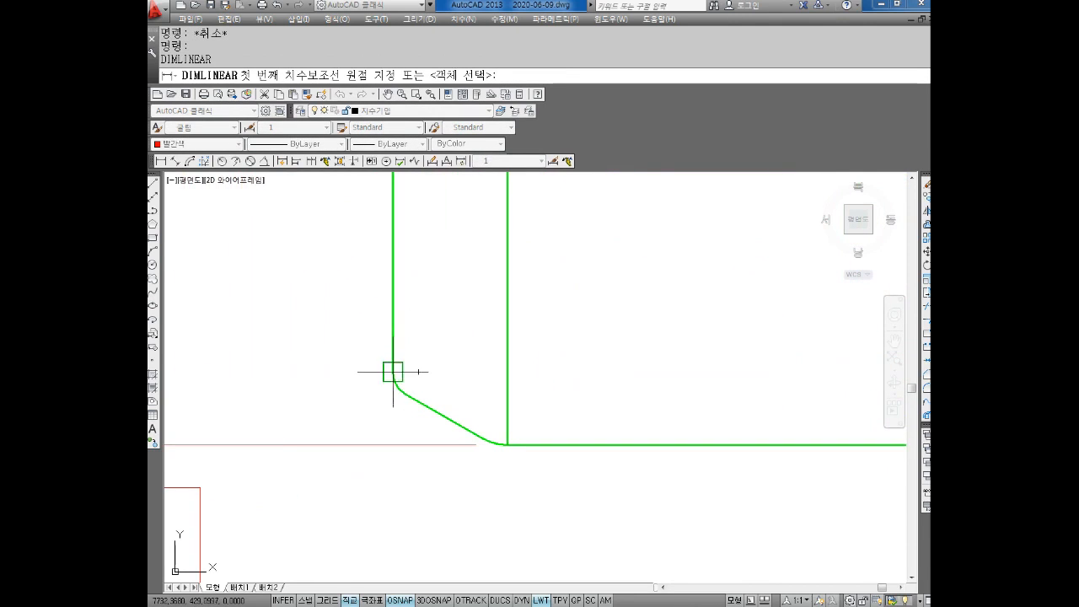
{"action": "left_click", "coordinate": [393, 372]}
{"action": "scroll", "coordinate": [499, 413], "scroll_direction": "down", "scroll_amount": 4}
{"action": "left_click", "coordinate": [650, 397]}
{"action": "scroll", "coordinate": [638, 470], "scroll_direction": "down", "scroll_amount": 4}
{"action": "middle_click_drag", "start_coordinate": [638, 470], "coordinate": [570, 393]}
{"action": "left_click", "coordinate": [559, 458]}
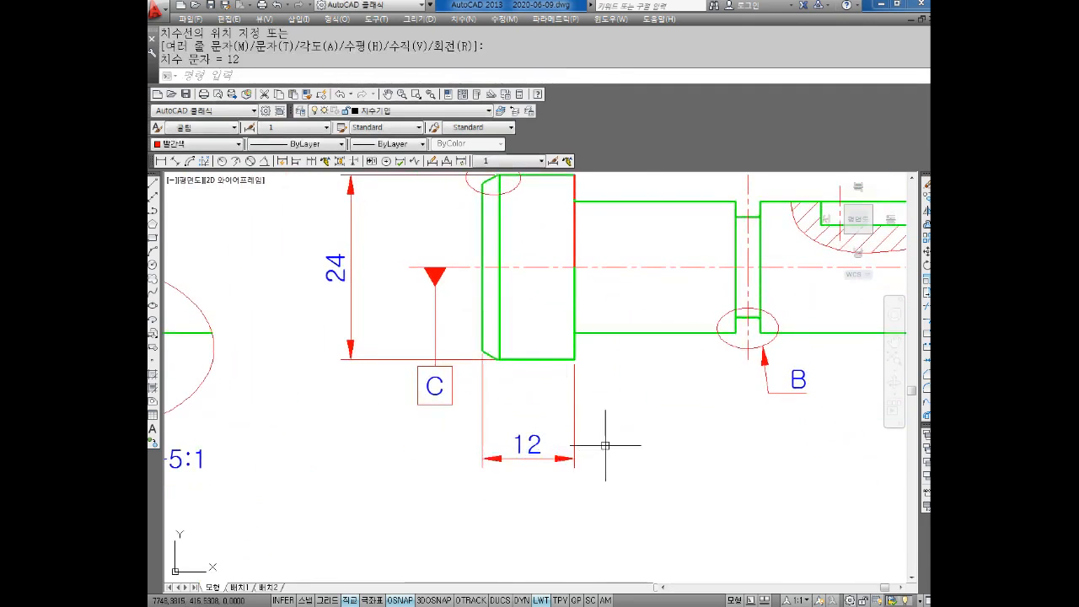
Dimension the horizontal distance from the head shoulder to the outer edge of the groove in detail C, placed below the shaft
{"action": "middle_click_drag", "start_coordinate": [641, 435], "coordinate": [519, 408]}
{"action": "key", "text": "space"}
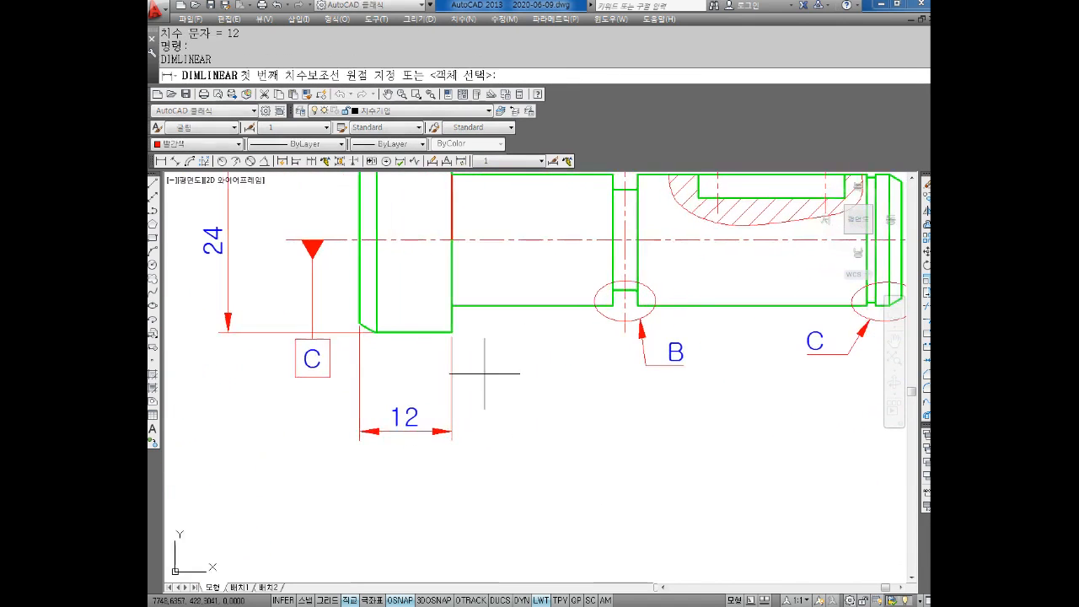
{"action": "left_click", "coordinate": [452, 332]}
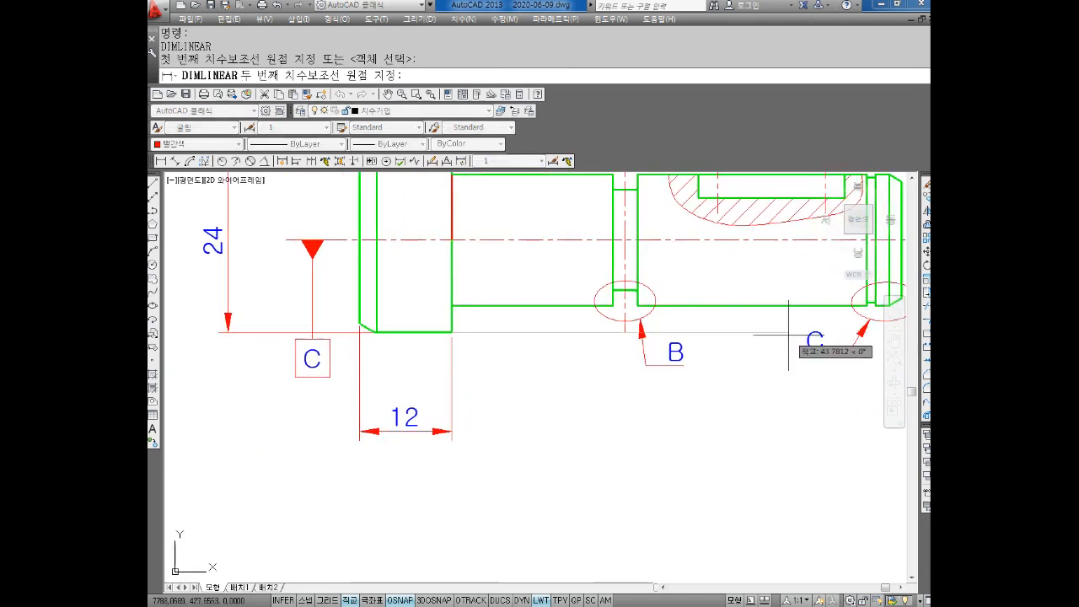
{"action": "middle_click_drag", "start_coordinate": [756, 313], "coordinate": [527, 318]}
{"action": "scroll", "coordinate": [645, 291], "scroll_direction": "up", "scroll_amount": 4}
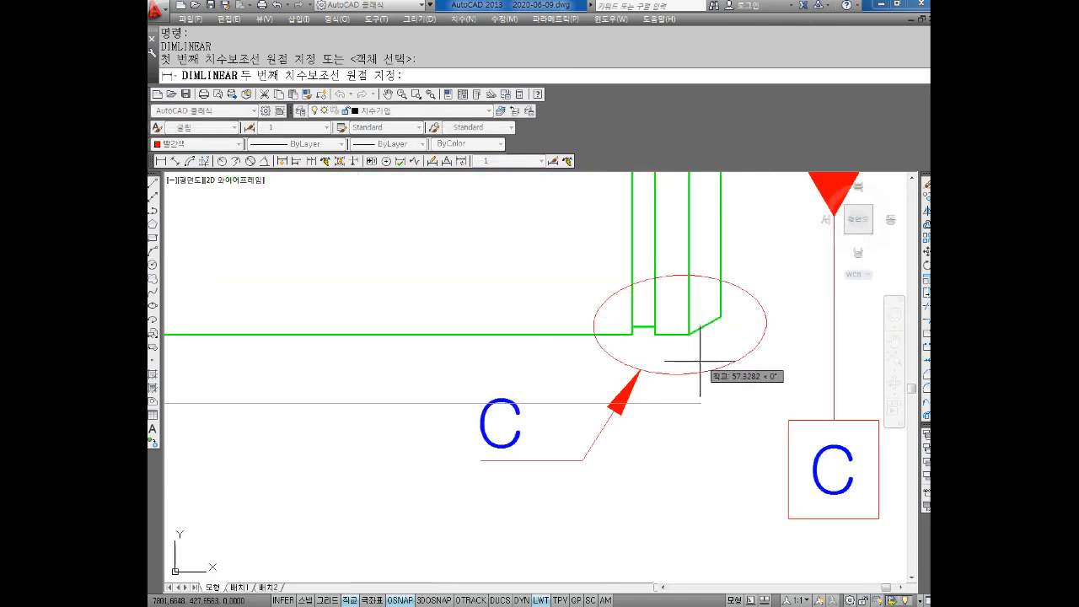
{"action": "left_click", "coordinate": [655, 335]}
{"action": "scroll", "coordinate": [653, 400], "scroll_direction": "down", "scroll_amount": 4}
{"action": "scroll", "coordinate": [653, 401], "scroll_direction": "up", "scroll_amount": 4}
{"action": "scroll", "coordinate": [653, 400], "scroll_direction": "down", "scroll_amount": 4}
{"action": "middle_click_drag", "start_coordinate": [614, 413], "coordinate": [661, 351]}
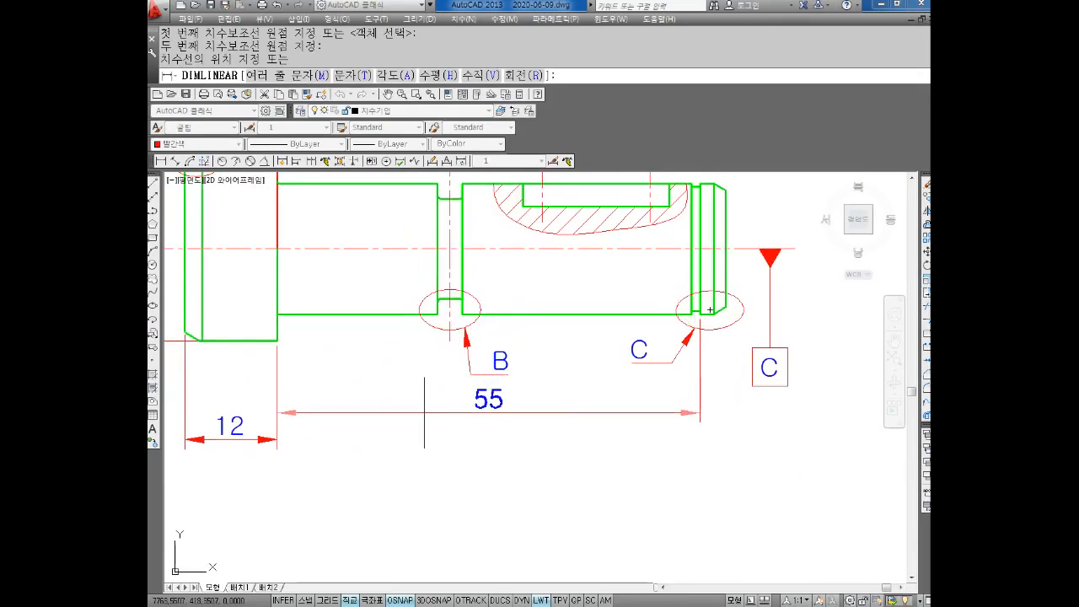
{"action": "left_click", "coordinate": [338, 413]}
{"action": "middle_click_drag", "start_coordinate": [337, 413], "coordinate": [410, 375]}
Move the head length dimension line farther down from the shaft, leaving it below the shoulder-to-groove dimension
{"action": "left_click", "coordinate": [303, 386]}
{"action": "left_click", "coordinate": [351, 400]}
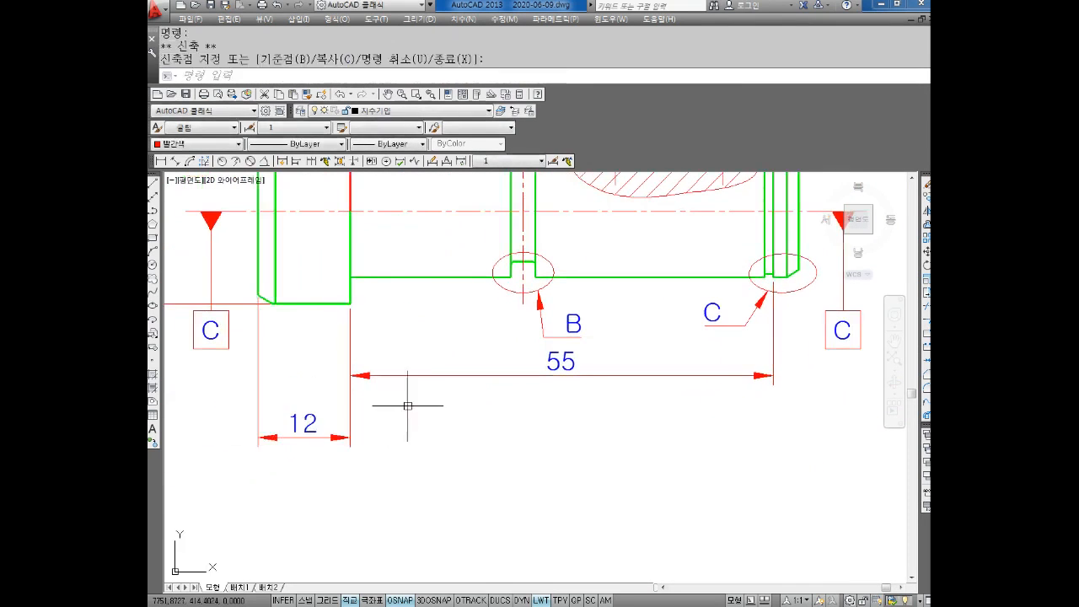
{"action": "key", "text": "Escape"}
{"action": "key", "text": "Escape"}
{"action": "middle_click_drag", "start_coordinate": [564, 360], "coordinate": [500, 384]}
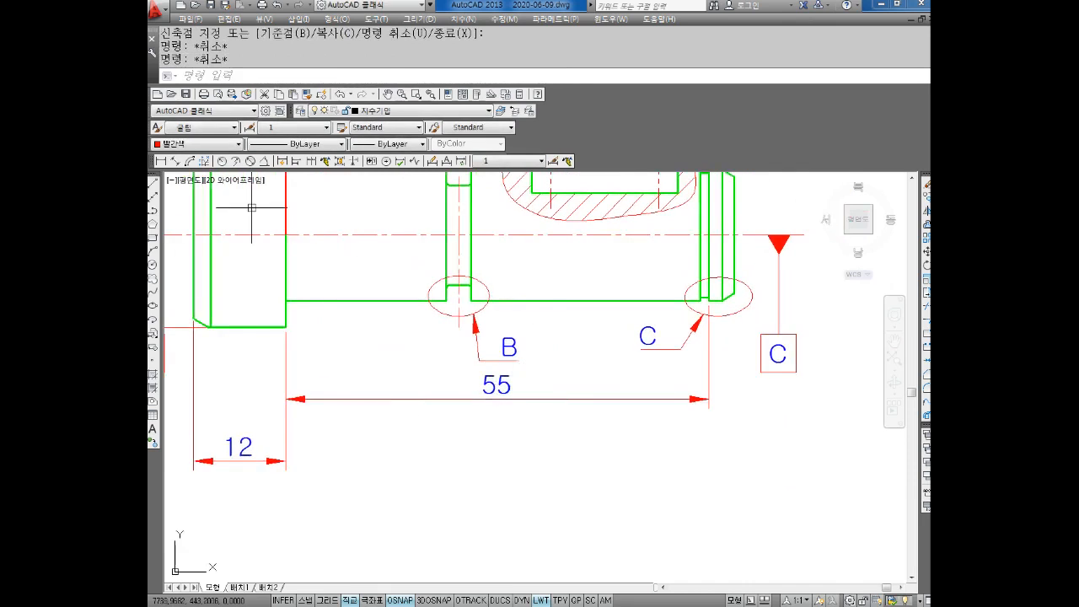
Dimension from the head shoulder to the grooved end face, with the dimension line level with the head length dimension
{"action": "left_click", "coordinate": [167, 162]}
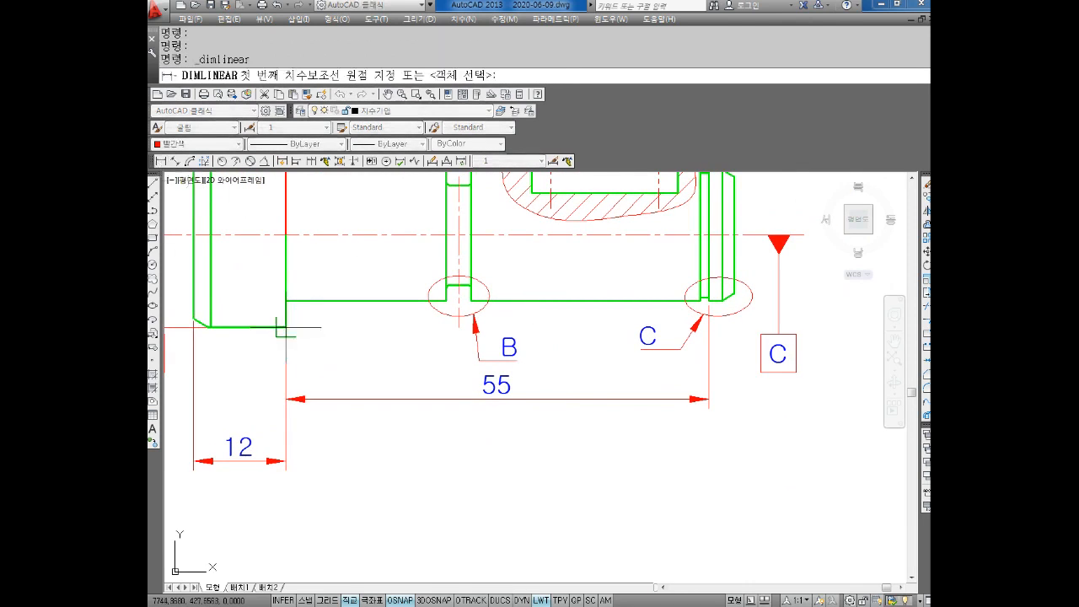
{"action": "left_click", "coordinate": [285, 327]}
{"action": "scroll", "coordinate": [759, 304], "scroll_direction": "up", "scroll_amount": 3}
{"action": "left_click", "coordinate": [733, 295]}
{"action": "scroll", "coordinate": [733, 295], "scroll_direction": "down", "scroll_amount": 3}
{"action": "middle_click_drag", "start_coordinate": [315, 546], "coordinate": [385, 463]}
{"action": "middle_click_drag", "start_coordinate": [255, 525], "coordinate": [356, 441]}
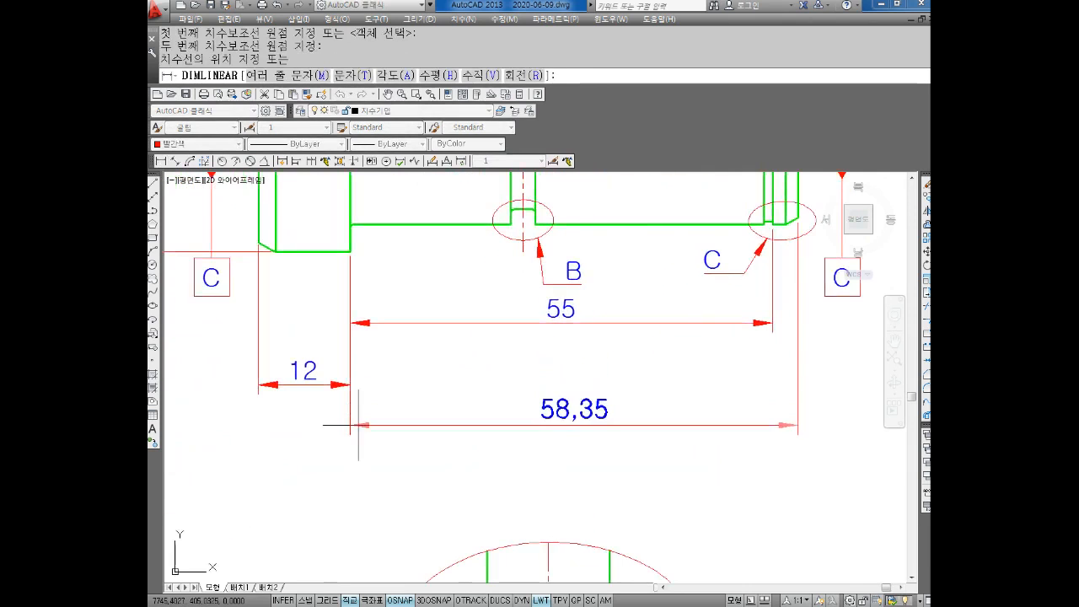
{"action": "left_click", "coordinate": [354, 382]}
Dimension the shaft's overall length from the head's end face to the grooved end face, below the other length dimensions
{"action": "key", "text": "Return"}
{"action": "scroll", "coordinate": [261, 242], "scroll_direction": "up", "scroll_amount": 6}
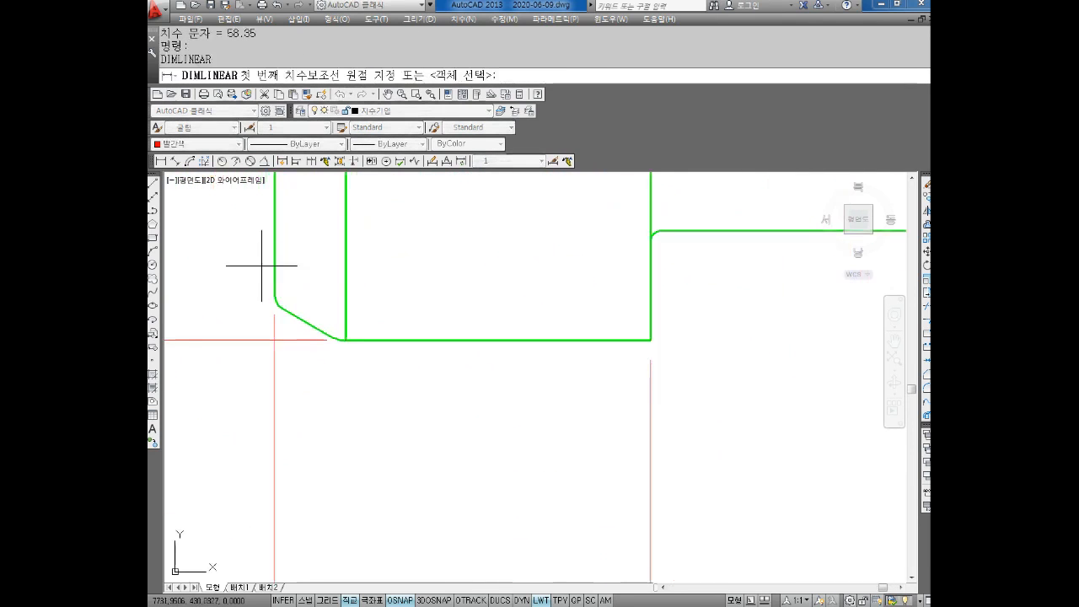
{"action": "left_click", "coordinate": [274, 295]}
{"action": "scroll", "coordinate": [506, 342], "scroll_direction": "down", "scroll_amount": 4}
{"action": "scroll", "coordinate": [638, 289], "scroll_direction": "up", "scroll_amount": 5}
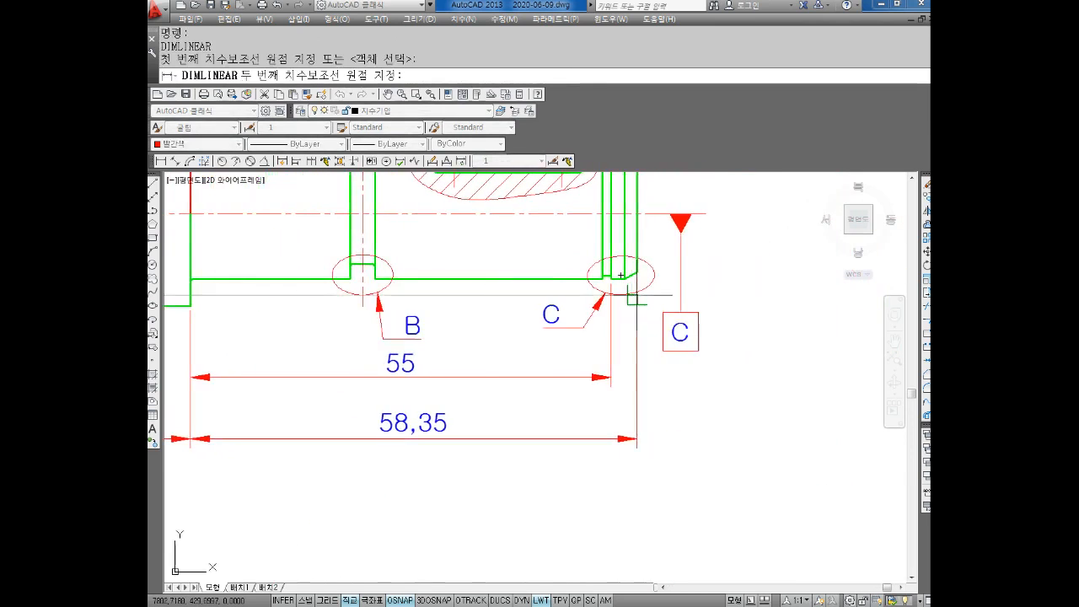
{"action": "left_click", "coordinate": [638, 248]}
{"action": "scroll", "coordinate": [664, 205], "scroll_direction": "down", "scroll_amount": 3}
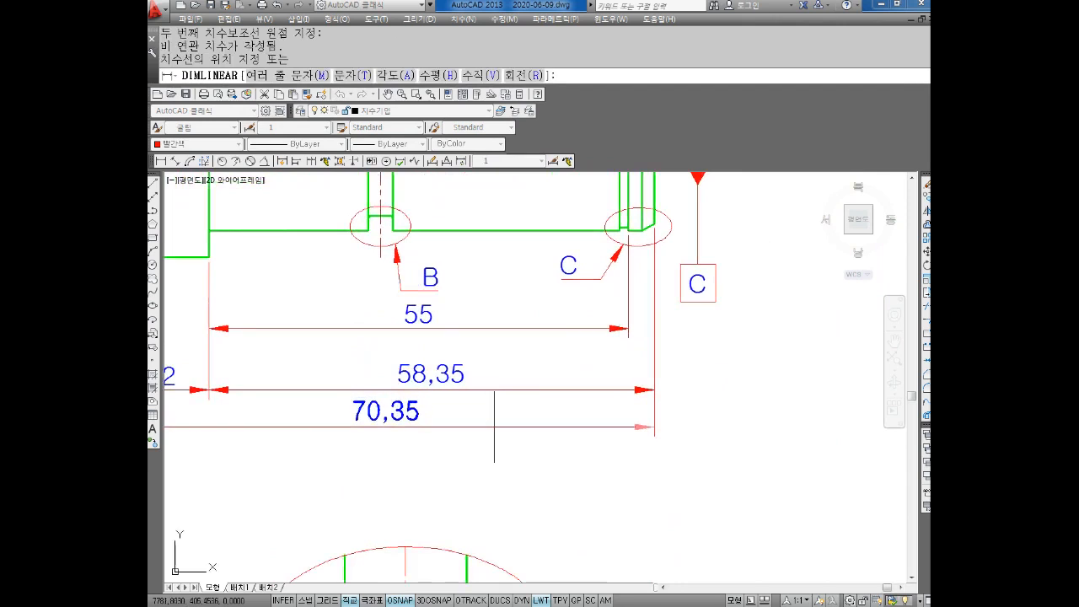
{"action": "left_click", "coordinate": [494, 428]}
Enclose the overall length dimension's text in parentheses to mark it as a reference dimension
{"action": "double_click", "coordinate": [456, 427]}
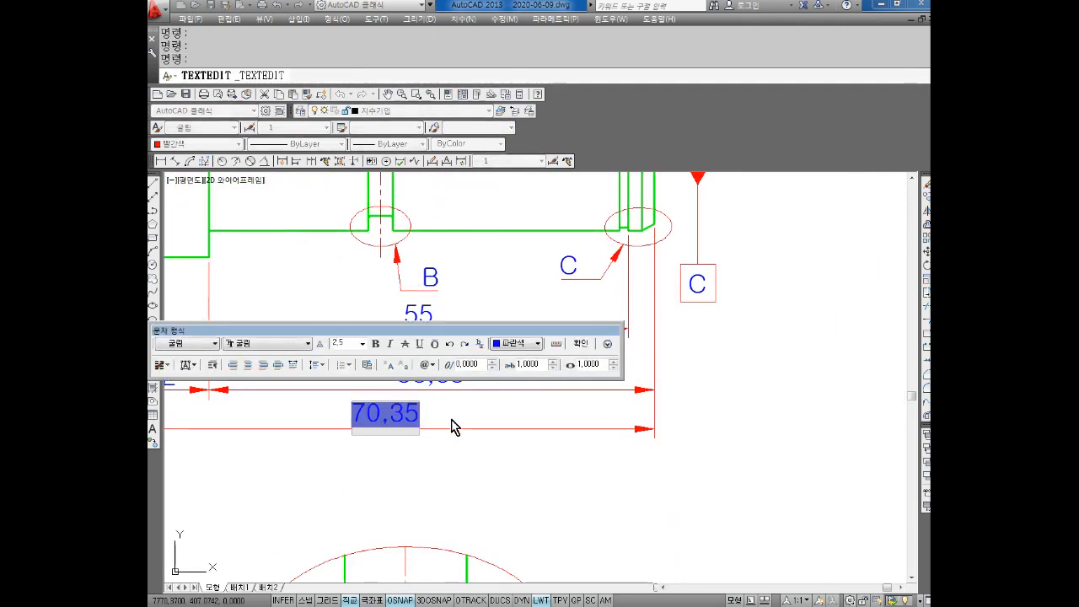
{"action": "key", "text": "Home"}
{"action": "type", "text": "("}
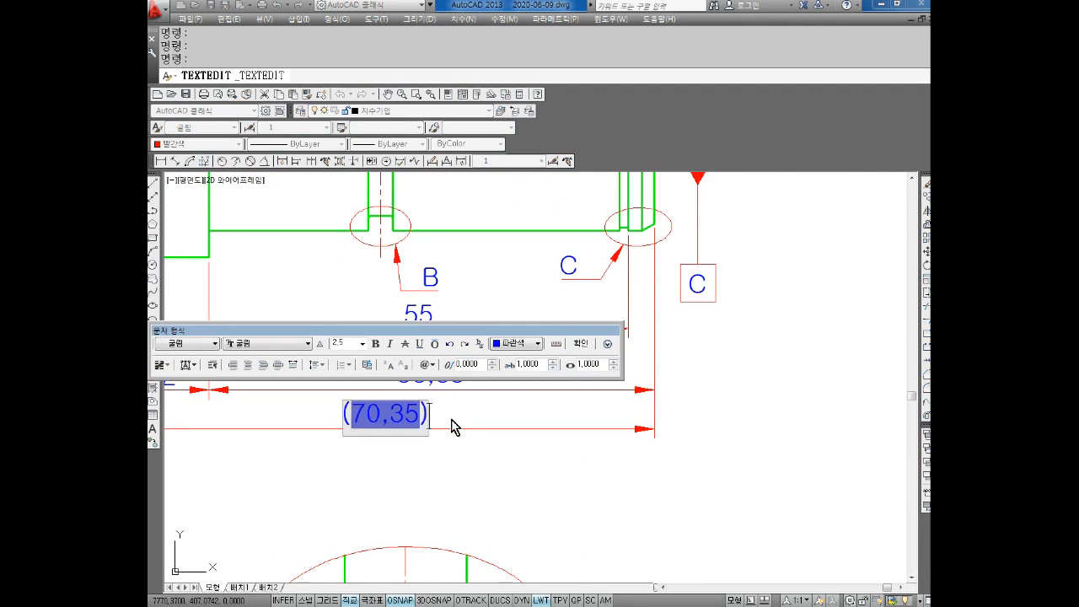
{"action": "left_click", "coordinate": [583, 405]}
{"action": "middle_click_drag", "start_coordinate": [564, 372], "coordinate": [590, 419]}
{"action": "key", "text": "Escape"}
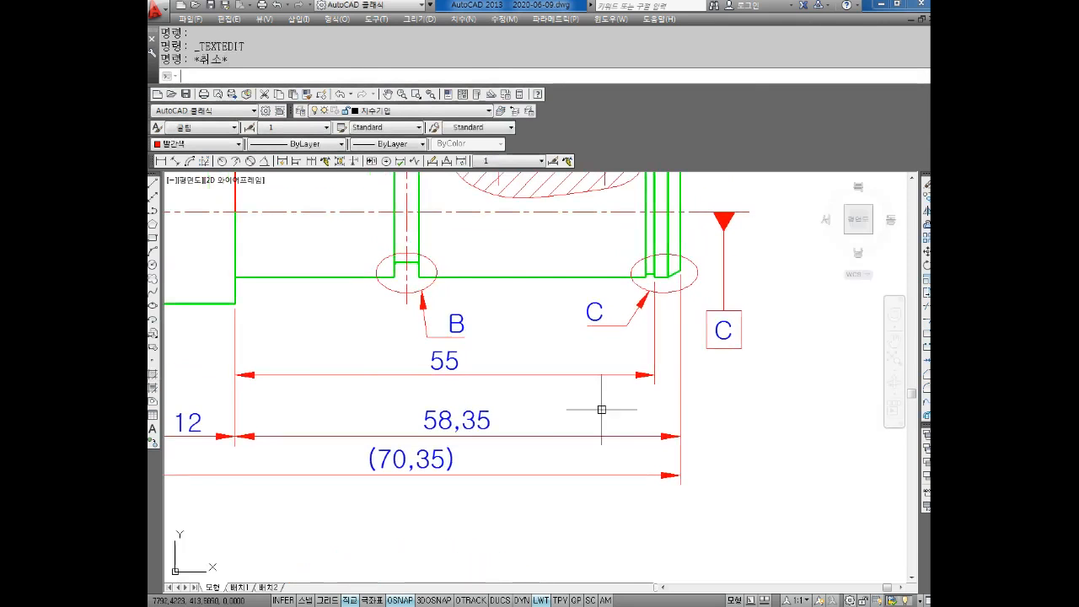
Move the shoulder-to-groove dimension line down, closer to the shoulder-to-end dimension line
{"action": "left_click", "coordinate": [638, 376]}
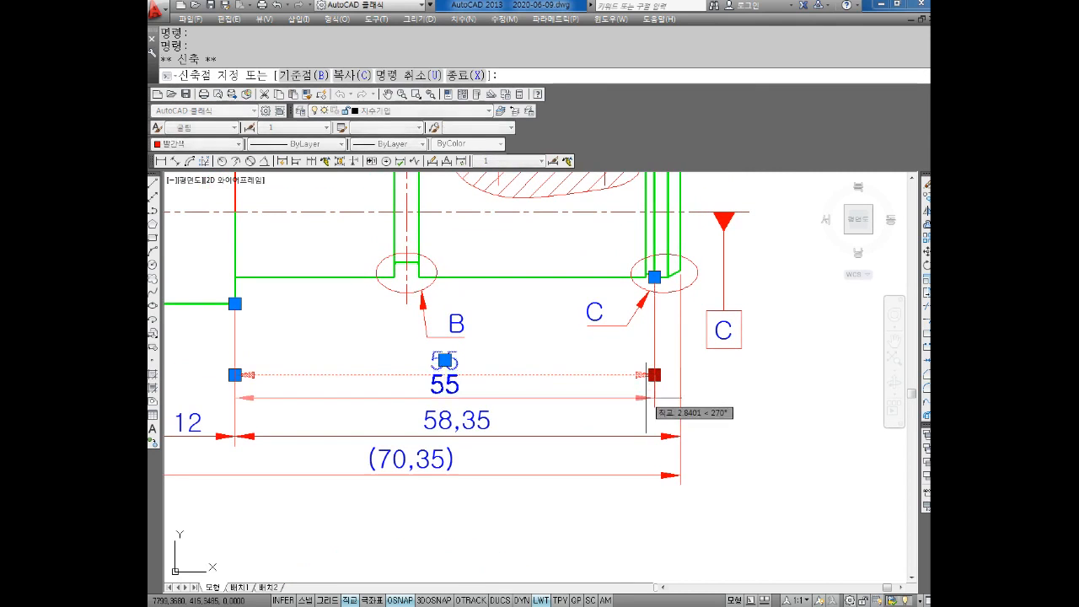
{"action": "left_click", "coordinate": [654, 398]}
{"action": "key", "text": "Escape"}
{"action": "scroll", "coordinate": [729, 415], "scroll_direction": "down", "scroll_amount": 2}
{"action": "middle_click_drag", "start_coordinate": [728, 414], "coordinate": [705, 404]}
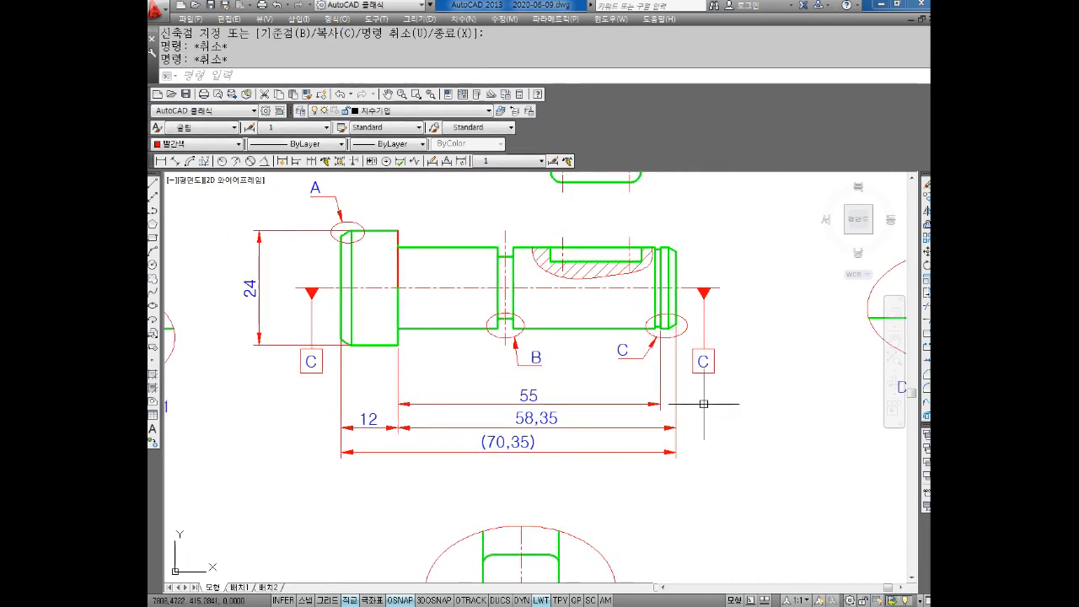
{"action": "middle_click_drag", "start_coordinate": [481, 263], "coordinate": [518, 307]}
{"action": "middle_click_drag", "start_coordinate": [443, 243], "coordinate": [423, 264]}
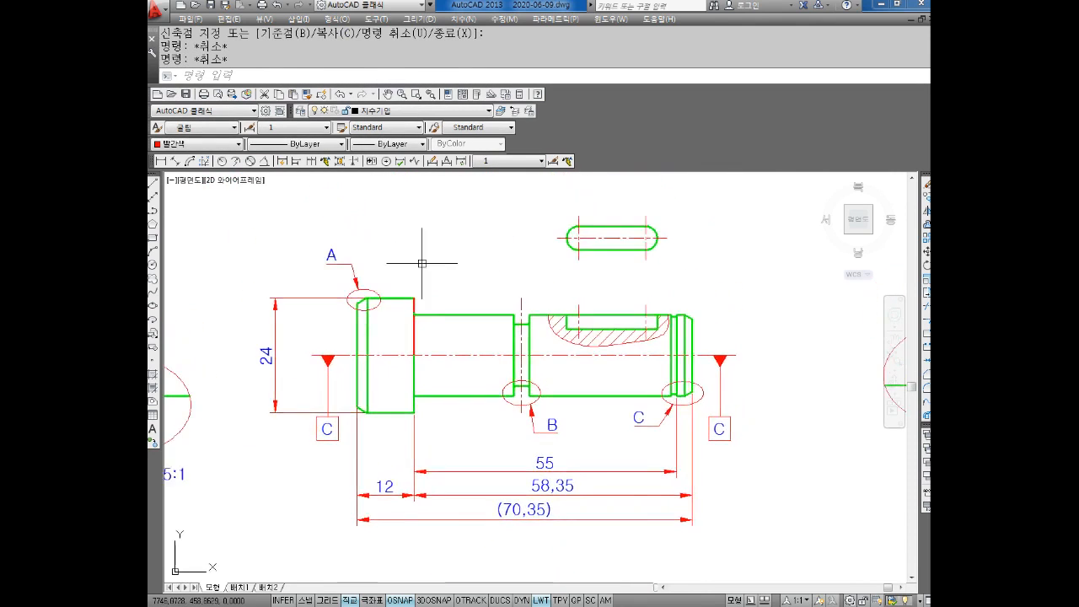
{"action": "middle_click_drag", "start_coordinate": [413, 321], "coordinate": [408, 336]}
{"action": "scroll", "coordinate": [408, 336], "scroll_direction": "up", "scroll_amount": 2}
{"action": "key", "text": "Escape"}
{"action": "left_click", "coordinate": [425, 353]}
{"action": "left_click", "coordinate": [405, 357]}
{"action": "left_click", "coordinate": [200, 146]}
{"action": "left_click", "coordinate": [188, 156]}
{"action": "key", "text": "Escape"}
Dimension the horizontal distance from the head shoulder to the vertical centerline of the neck groove, placed above the shaft
{"action": "left_click", "coordinate": [160, 161]}
{"action": "scroll", "coordinate": [419, 247], "scroll_direction": "up", "scroll_amount": 2}
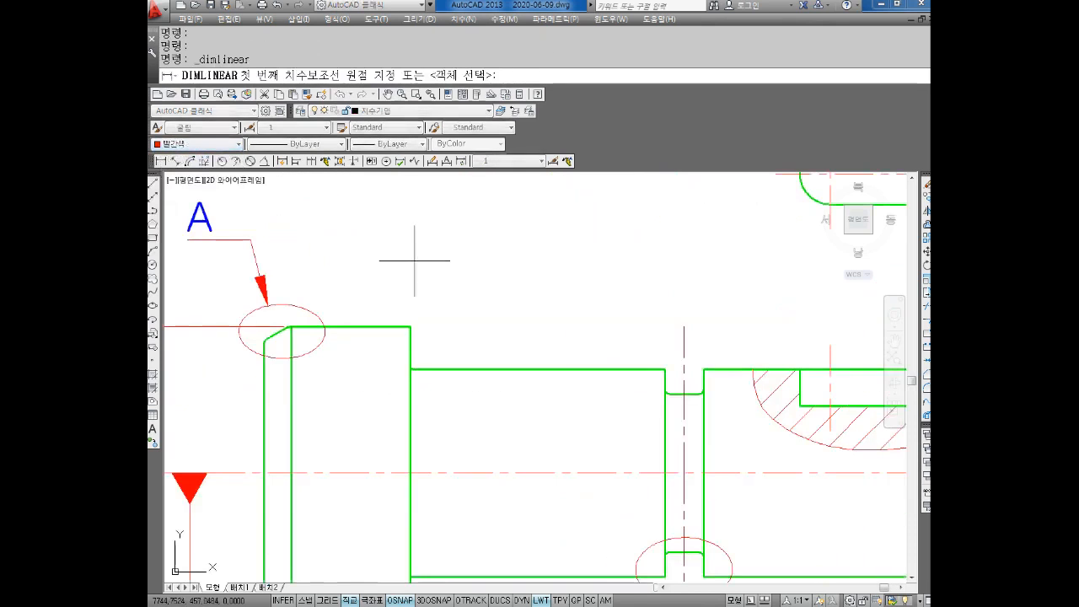
{"action": "left_click", "coordinate": [410, 326]}
{"action": "left_click", "coordinate": [685, 326]}
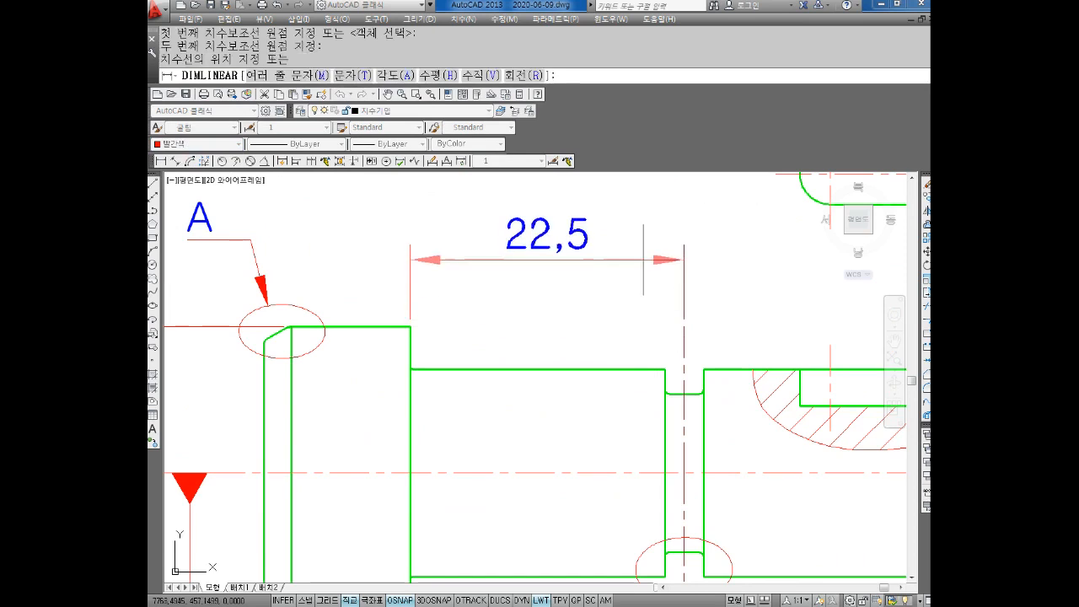
{"action": "left_click", "coordinate": [641, 281]}
{"action": "middle_click_drag", "start_coordinate": [556, 328], "coordinate": [512, 335]}
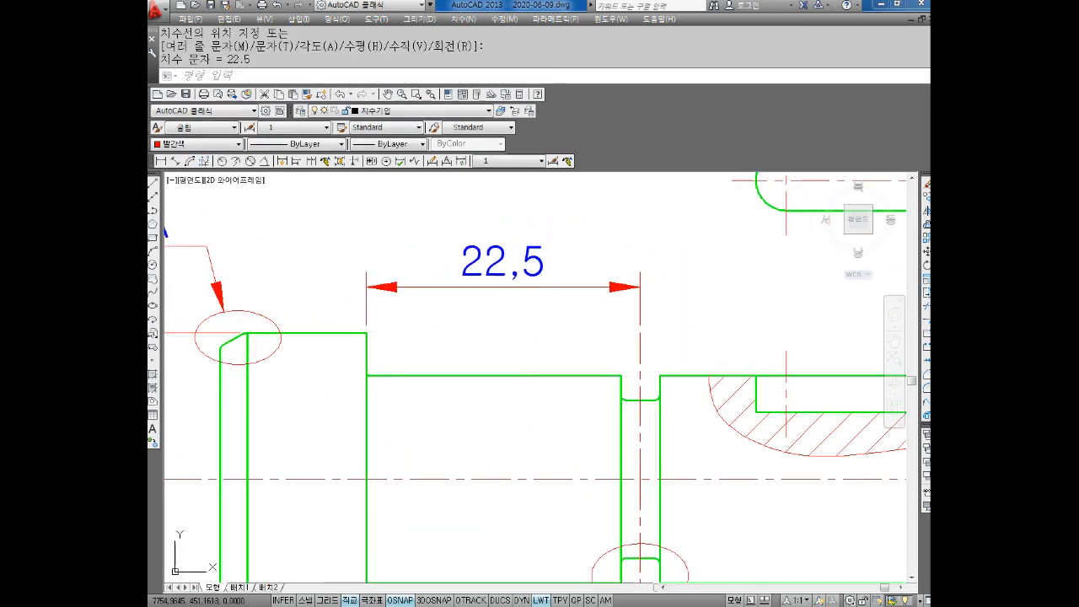
Dimension from the head shoulder to the keyway top view's head-side end, placed above the shoulder-to-neck-centerline dimension
{"action": "key", "text": "space"}
{"action": "left_click", "coordinate": [366, 332]}
{"action": "middle_click_drag", "start_coordinate": [741, 232], "coordinate": [632, 296]}
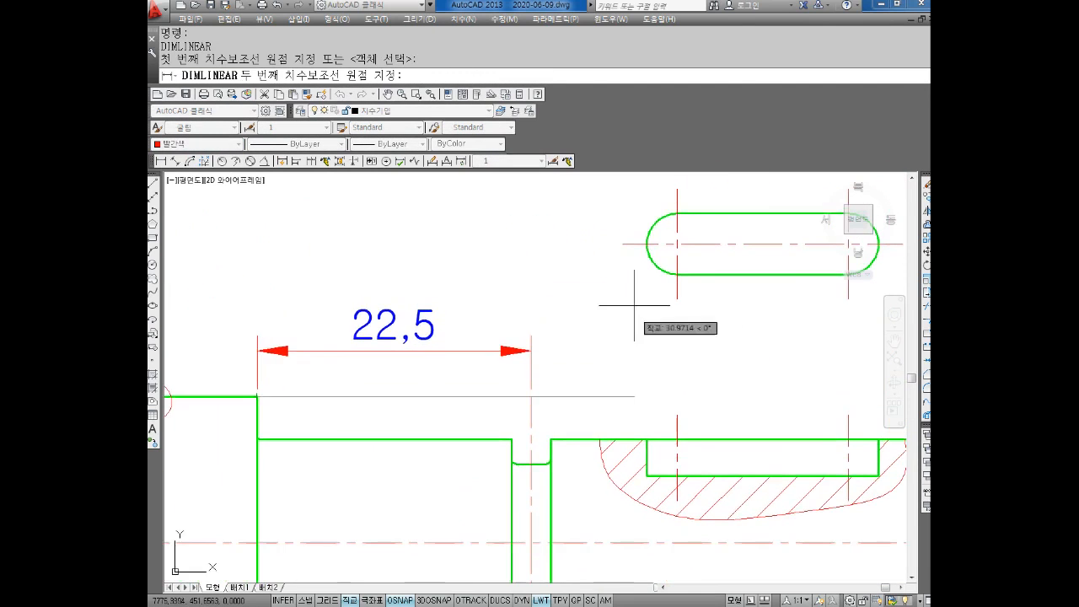
{"action": "scroll", "coordinate": [647, 315], "scroll_direction": "up", "scroll_amount": 2}
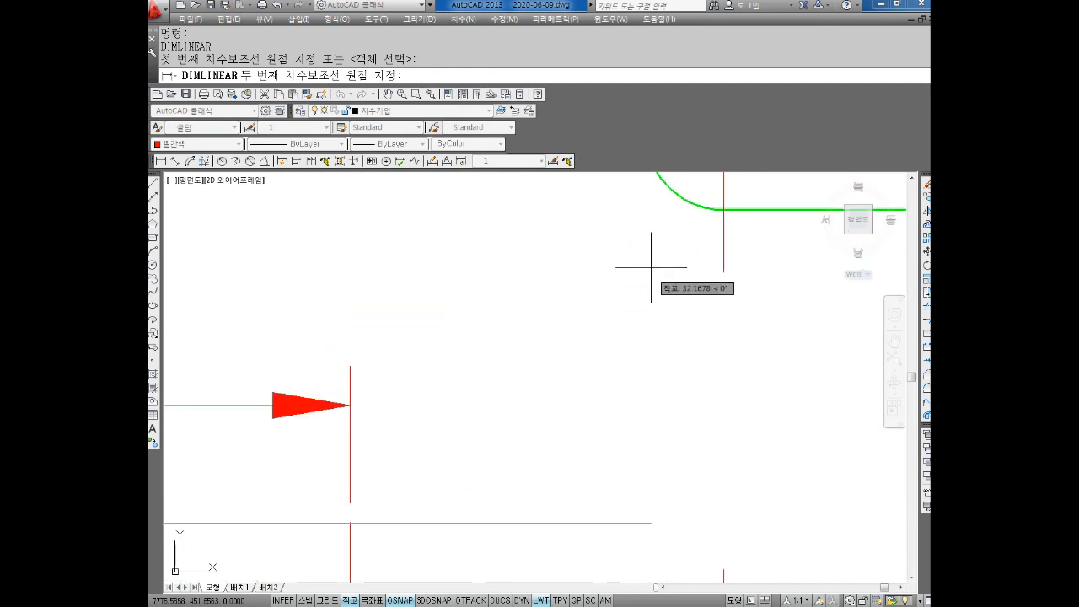
{"action": "middle_click_drag", "start_coordinate": [651, 245], "coordinate": [656, 355]}
{"action": "left_click", "coordinate": [651, 243]}
{"action": "scroll", "coordinate": [613, 329], "scroll_direction": "down", "scroll_amount": 1}
{"action": "scroll", "coordinate": [628, 329], "scroll_direction": "down", "scroll_amount": 2}
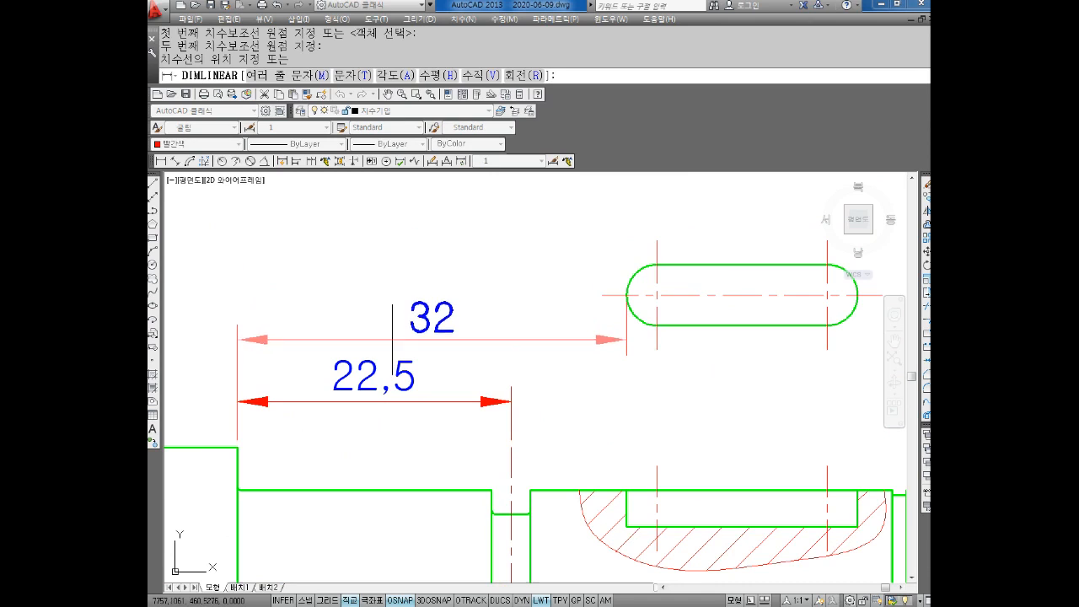
{"action": "left_click", "coordinate": [393, 341]}
{"action": "key", "text": "Escape"}
{"action": "scroll", "coordinate": [486, 337], "scroll_direction": "down", "scroll_amount": 2}
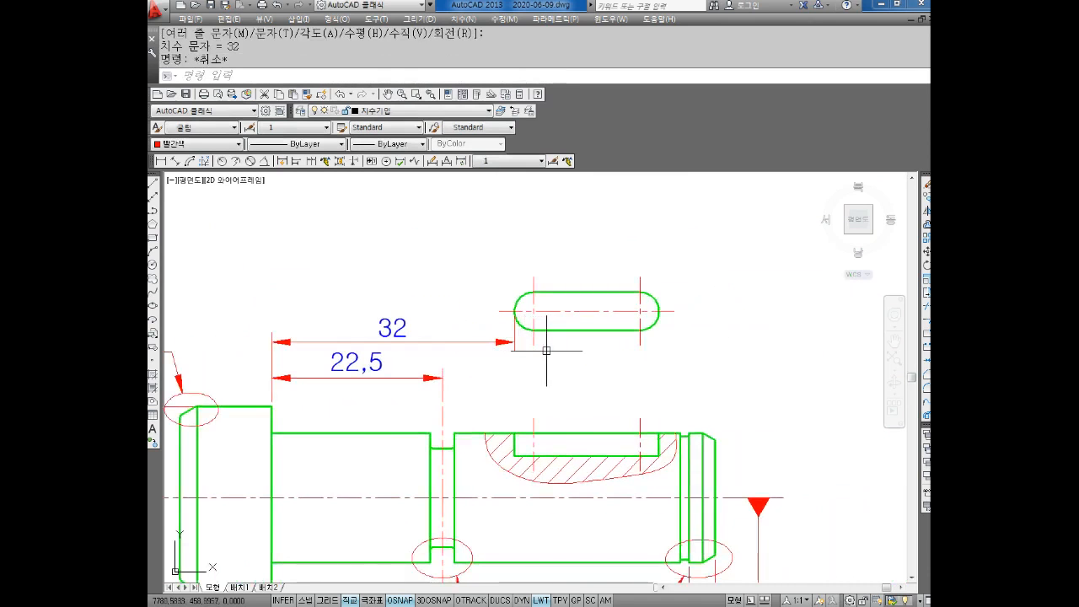
Move the keyway top view and its centerlines vertically upward, farther from the shaft
{"action": "middle_click_drag", "start_coordinate": [596, 355], "coordinate": [518, 373]}
{"action": "key", "text": "Escape"}
{"action": "key", "text": "Escape"}
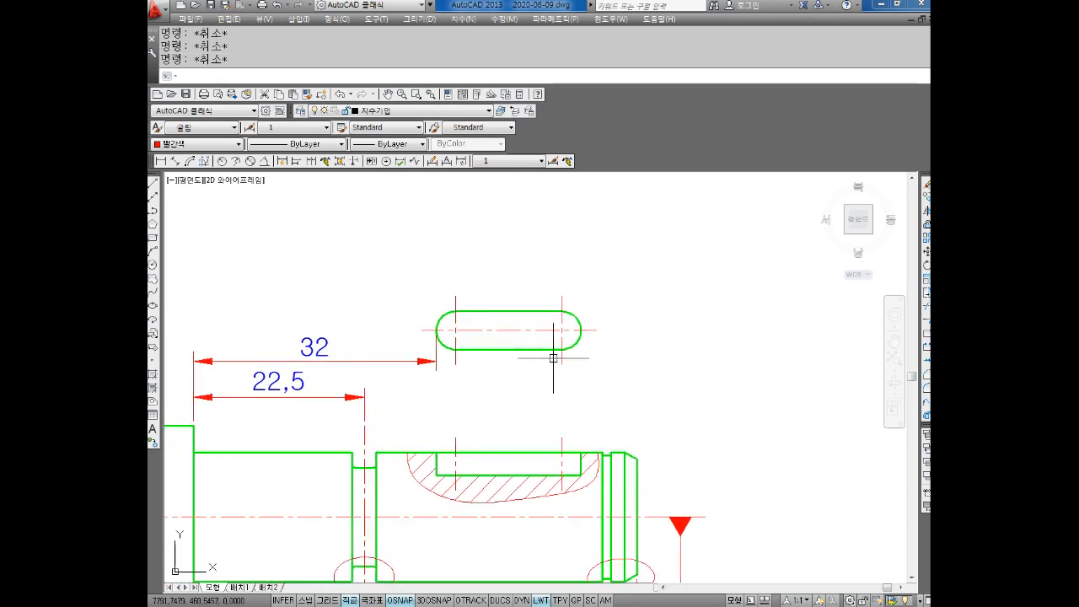
{"action": "type", "text": "M"}
{"action": "key", "text": "Return"}
{"action": "left_click", "coordinate": [631, 251]}
{"action": "left_click", "coordinate": [441, 410]}
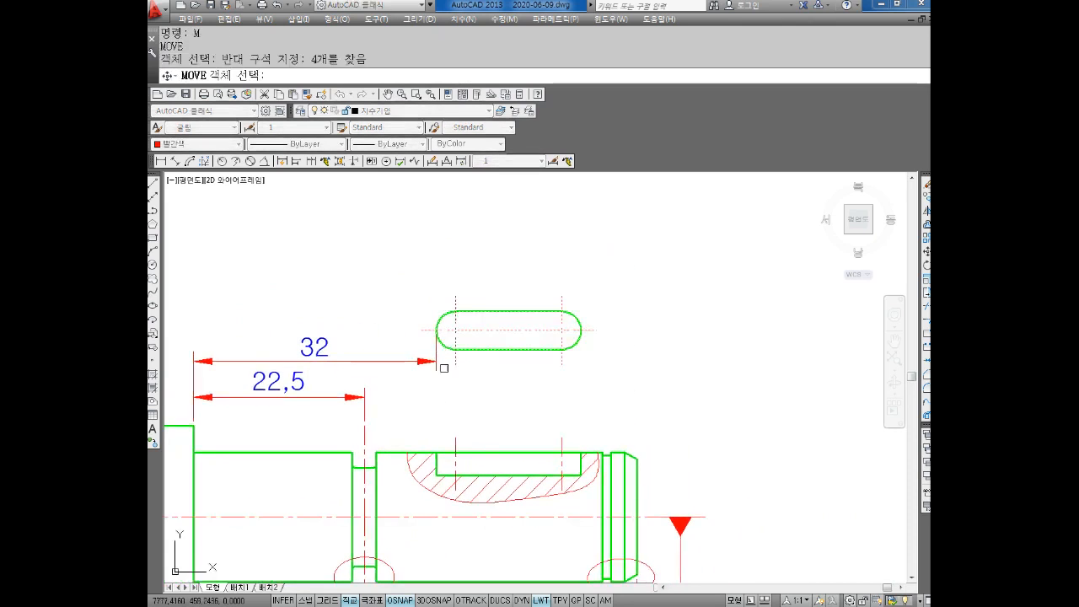
{"action": "key", "text": "Return"}
{"action": "scroll", "coordinate": [447, 342], "scroll_direction": "up", "scroll_amount": 4}
{"action": "left_click", "coordinate": [422, 310]}
{"action": "middle_click_drag", "start_coordinate": [434, 212], "coordinate": [433, 277]}
{"action": "mouse_move", "coordinate": [424, 411]}
{"action": "middle_mouse_down"}
{"action": "mouse_move", "coordinate": [424, 270]}
{"action": "mouse_move", "coordinate": [533, 301]}
{"action": "middle_mouse_up"}
{"action": "scroll", "coordinate": [435, 295], "scroll_direction": "down", "scroll_amount": 3}
{"action": "key", "text": "Escape"}
{"action": "key", "text": "Escape"}
Move the shoulder-to-keyway dimension line down to sit just above the shoulder-to-neck-centerline dimension
{"action": "left_click", "coordinate": [536, 304]}
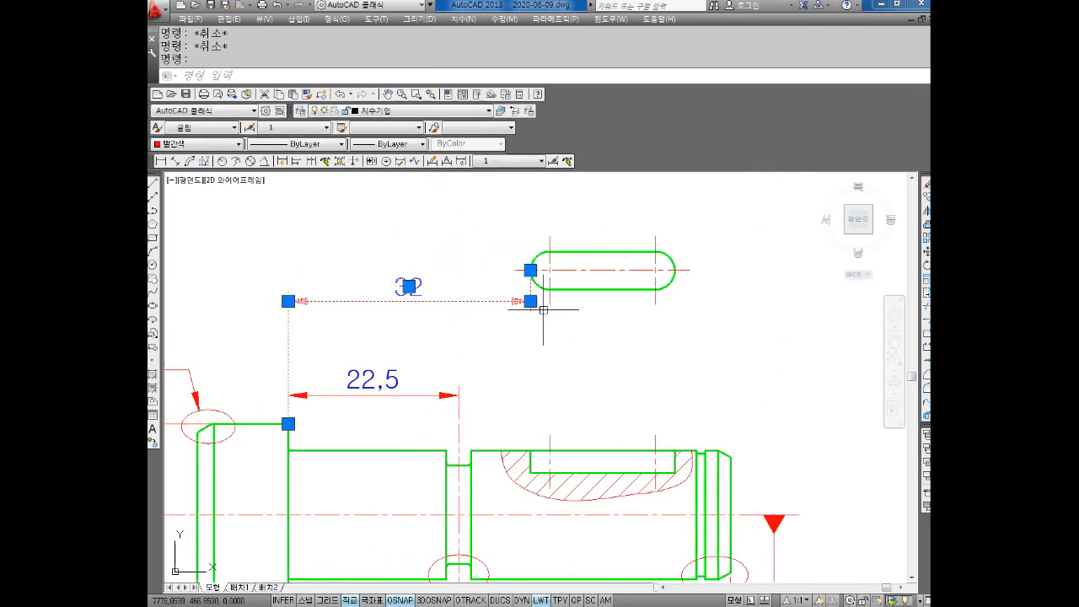
{"action": "left_click", "coordinate": [530, 301]}
{"action": "left_click", "coordinate": [540, 366]}
{"action": "key", "text": "Escape"}
{"action": "key", "text": "Escape"}
Dimension the overall length of the keyway top view, aligning its dimension line with the shoulder-to-keyway dimension
{"action": "middle_click_drag", "start_coordinate": [655, 375], "coordinate": [556, 360]}
{"action": "key", "text": "Escape"}
{"action": "left_click", "coordinate": [162, 163]}
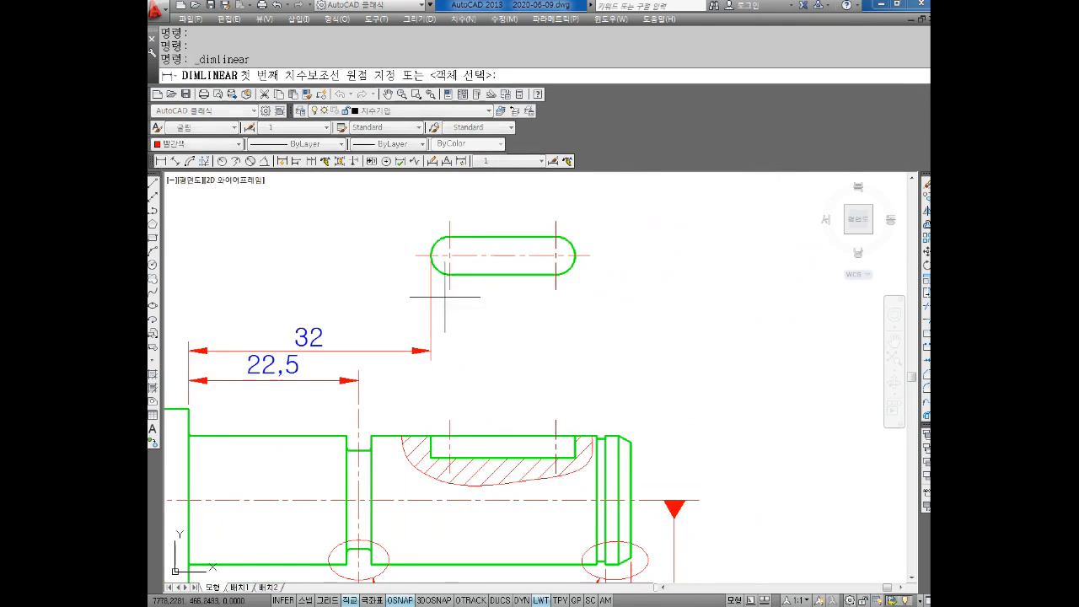
{"action": "scroll", "coordinate": [445, 297], "scroll_direction": "up", "scroll_amount": 2}
{"action": "left_click", "coordinate": [422, 229]}
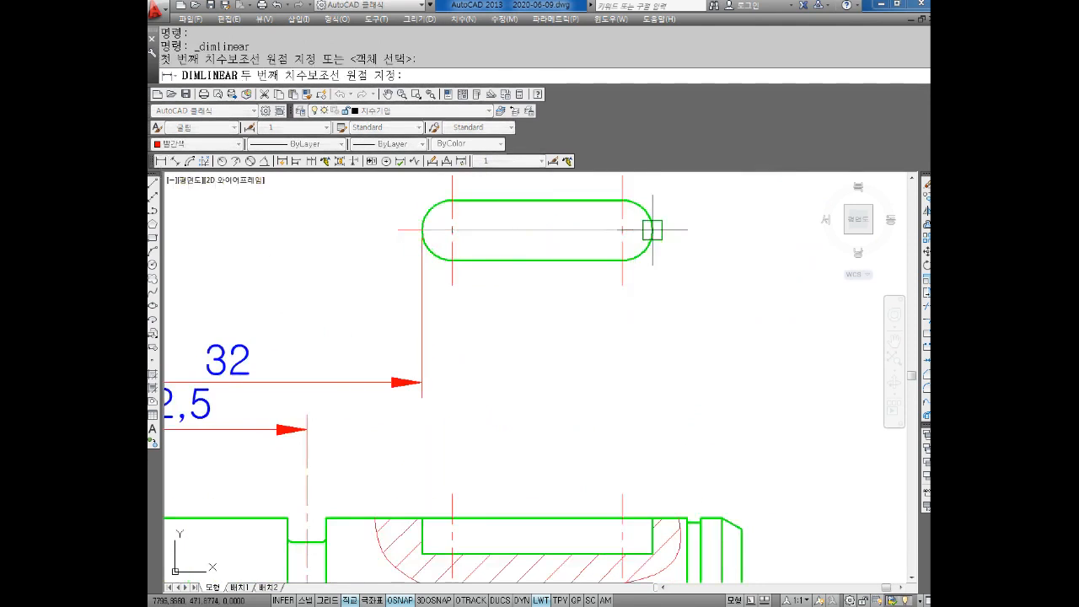
{"action": "left_click", "coordinate": [652, 229]}
{"action": "left_click", "coordinate": [427, 382]}
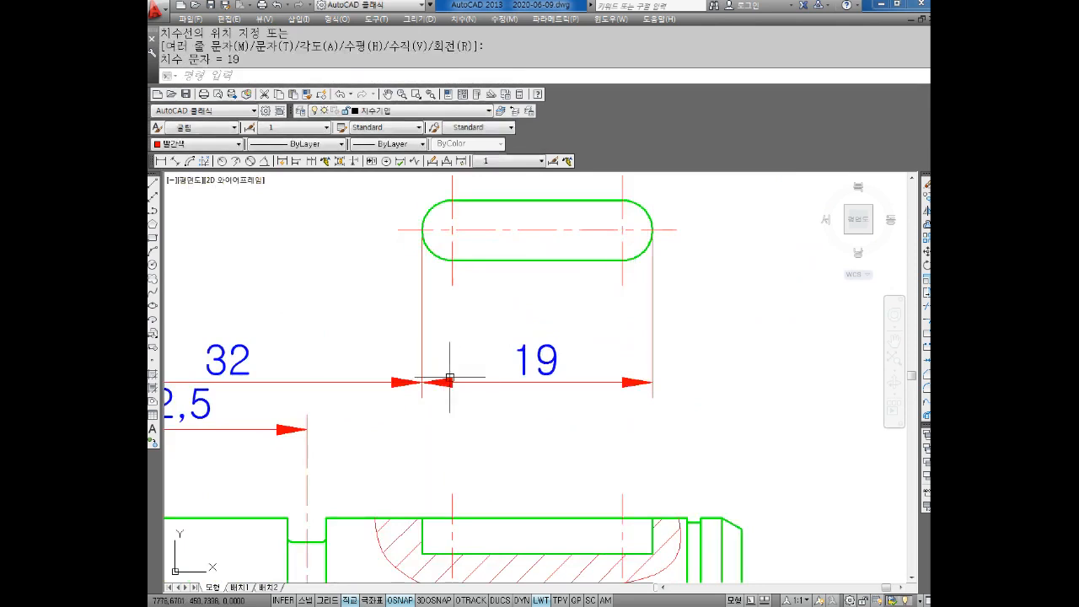
{"action": "middle_click_drag", "start_coordinate": [492, 416], "coordinate": [510, 469]}
{"action": "key", "text": "Escape"}
{"action": "key", "text": "Escape"}
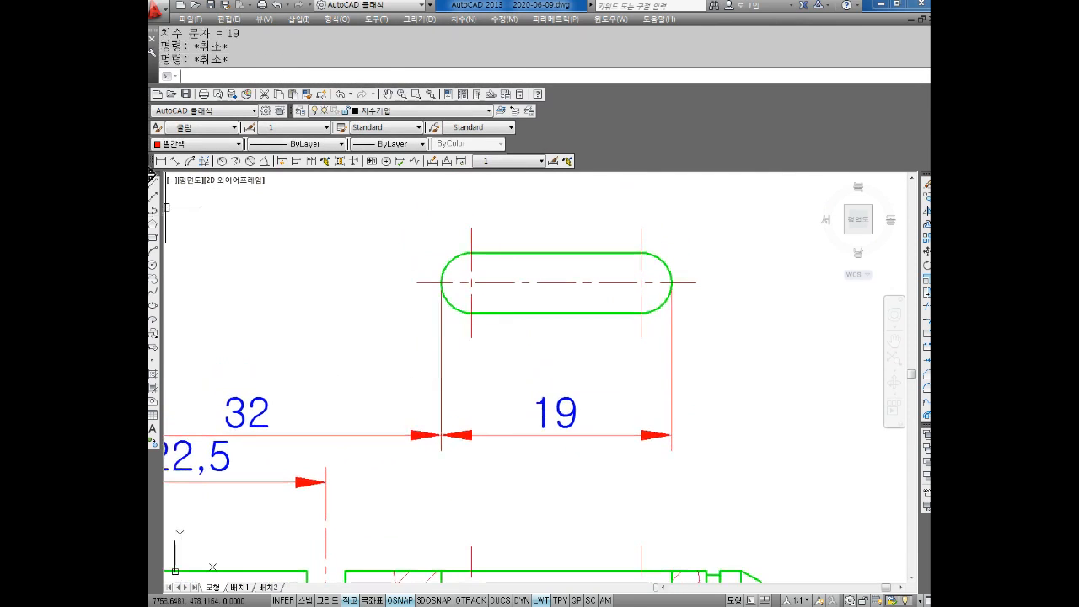
Dimension the width of the keyway top view, placing the dimension line beside its head-side end
{"action": "left_click", "coordinate": [164, 164]}
{"action": "left_click", "coordinate": [470, 253]}
{"action": "left_click", "coordinate": [471, 313]}
{"action": "left_click", "coordinate": [311, 320]}
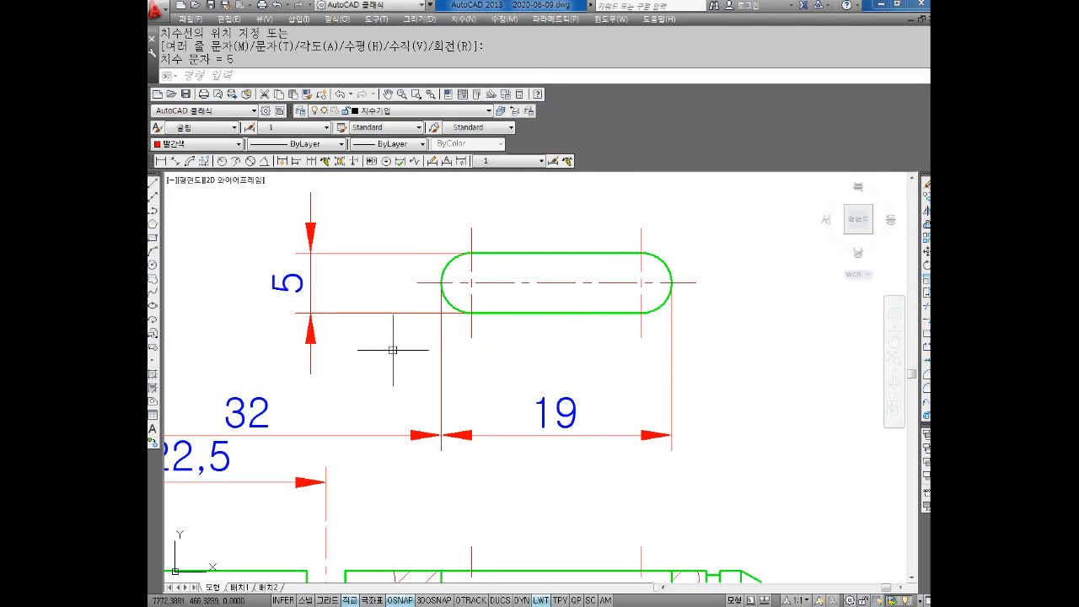
Add a radius dimension to the small fillet where the shaft's upper edge meets the head shoulder
{"action": "scroll", "coordinate": [405, 354], "scroll_direction": "up", "scroll_amount": 6}
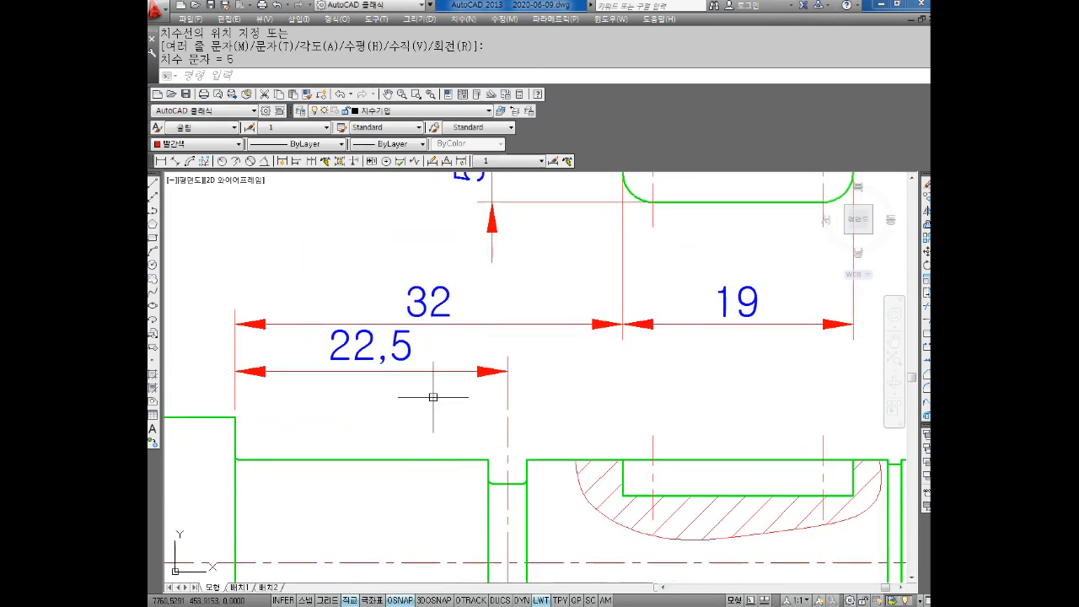
{"action": "left_click", "coordinate": [222, 160]}
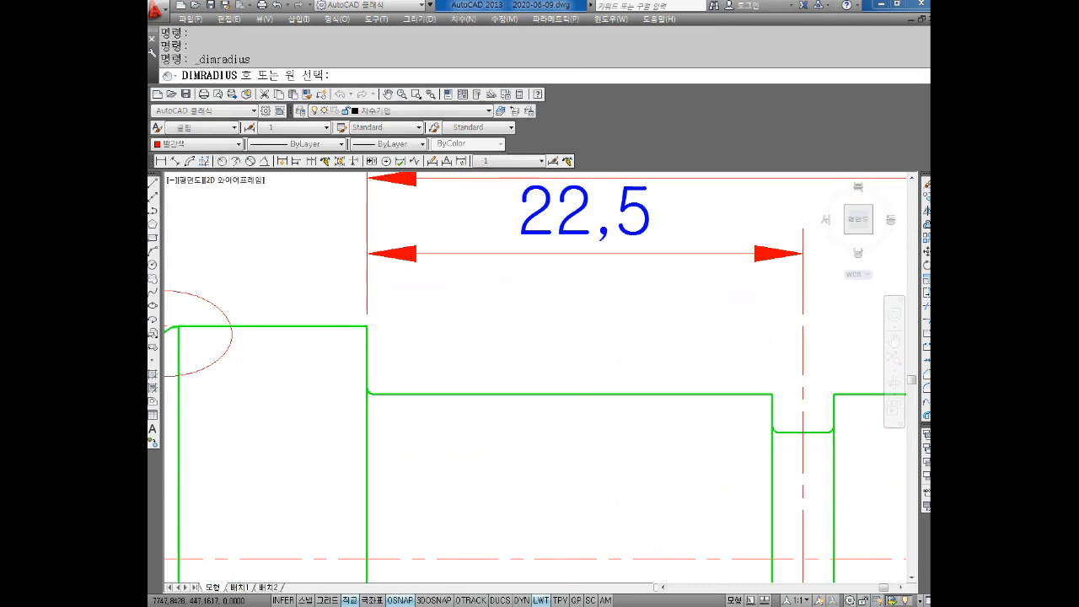
{"action": "scroll", "coordinate": [324, 380], "scroll_direction": "up", "scroll_amount": 5}
{"action": "left_click", "coordinate": [303, 384]}
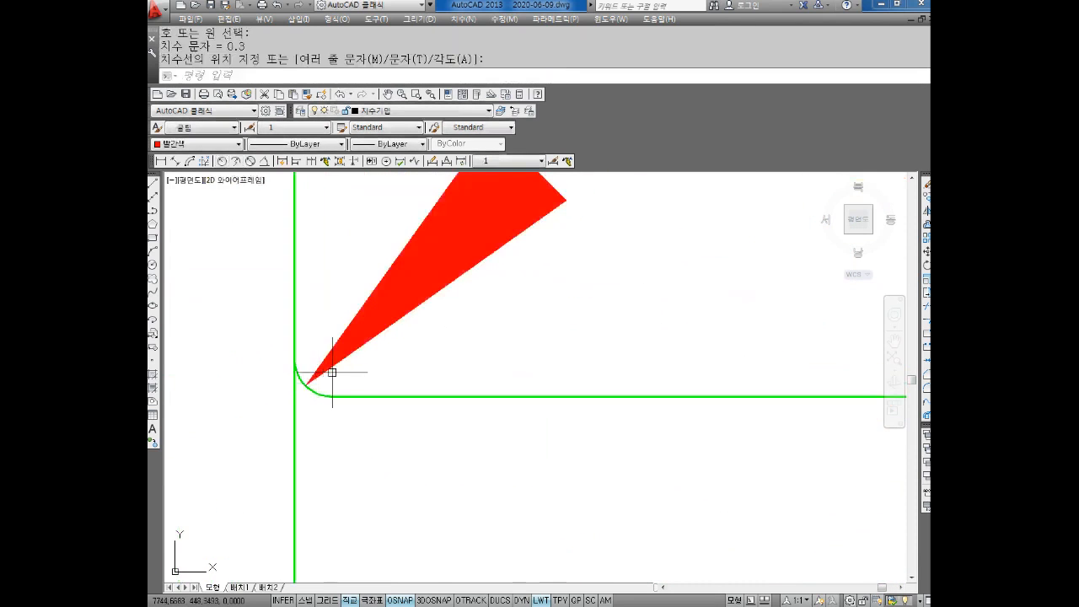
{"action": "left_click", "coordinate": [320, 374]}
{"action": "scroll", "coordinate": [321, 374], "scroll_direction": "down", "scroll_amount": 5}
{"action": "key", "text": "Escape"}
{"action": "left_click", "coordinate": [400, 301]}
{"action": "key", "text": "Escape"}
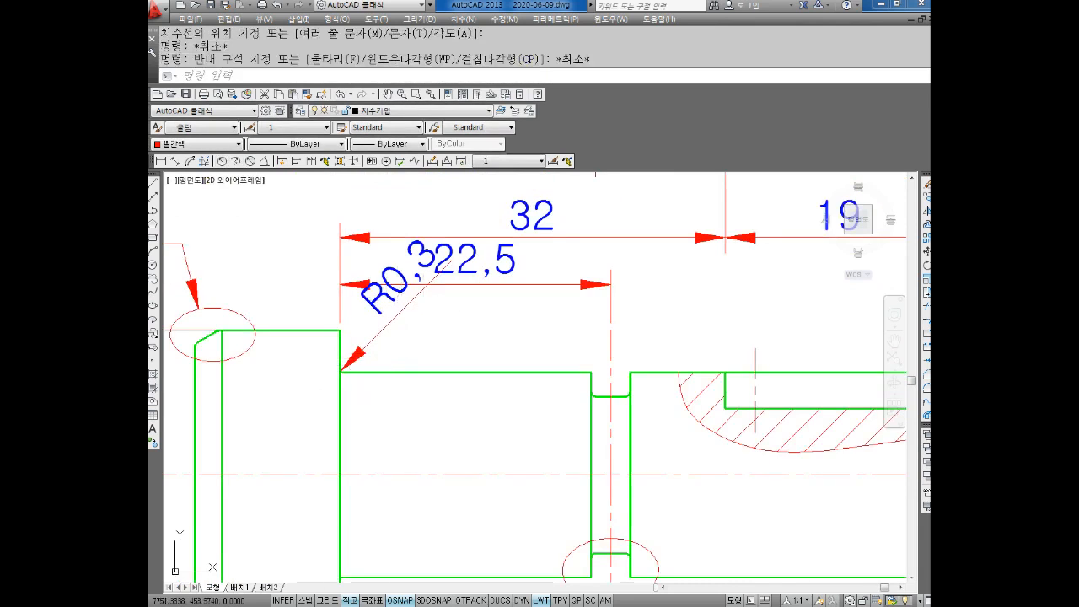
Move the shoulder fillet's radius text down, below the shoulder-to-neck-centerline dimension line
{"action": "left_click", "coordinate": [424, 301]}
{"action": "left_click", "coordinate": [418, 294]}
{"action": "left_click", "coordinate": [417, 295]}
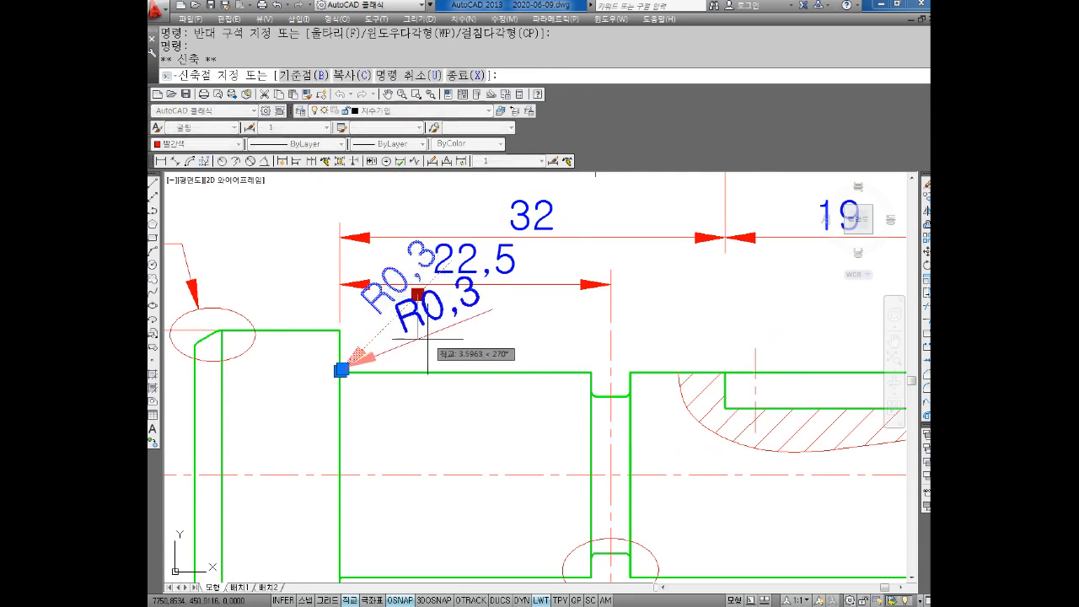
{"action": "left_click", "coordinate": [446, 345]}
{"action": "key", "text": "Escape"}
Dimension the neck groove's diameter between its upper and lower bottom edges, placed on the head side of the groove
{"action": "scroll", "coordinate": [446, 345], "scroll_direction": "down", "scroll_amount": 4}
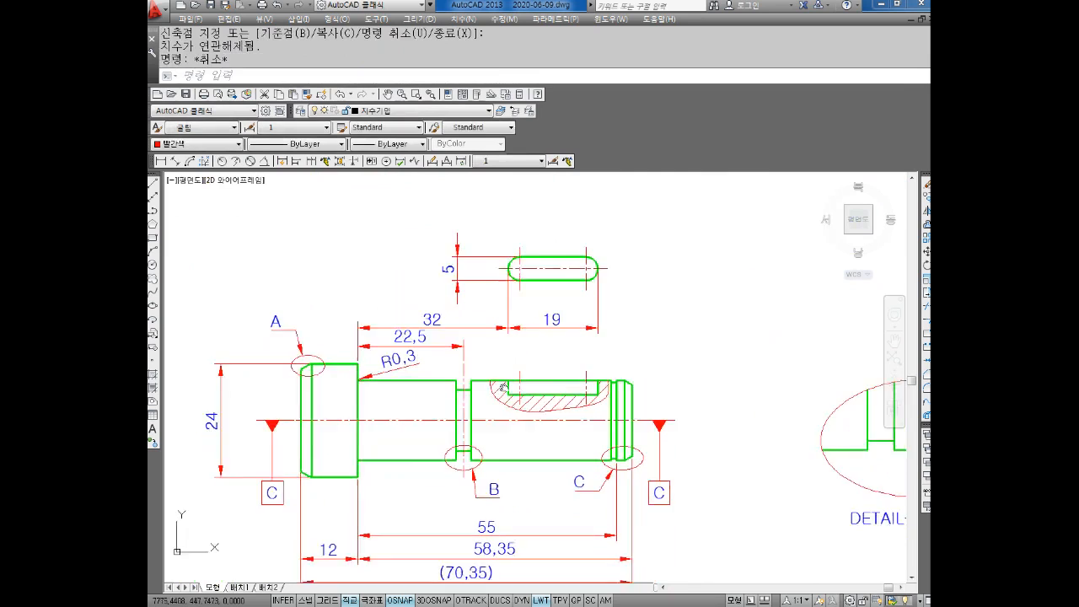
{"action": "middle_click_drag", "start_coordinate": [493, 382], "coordinate": [483, 362]}
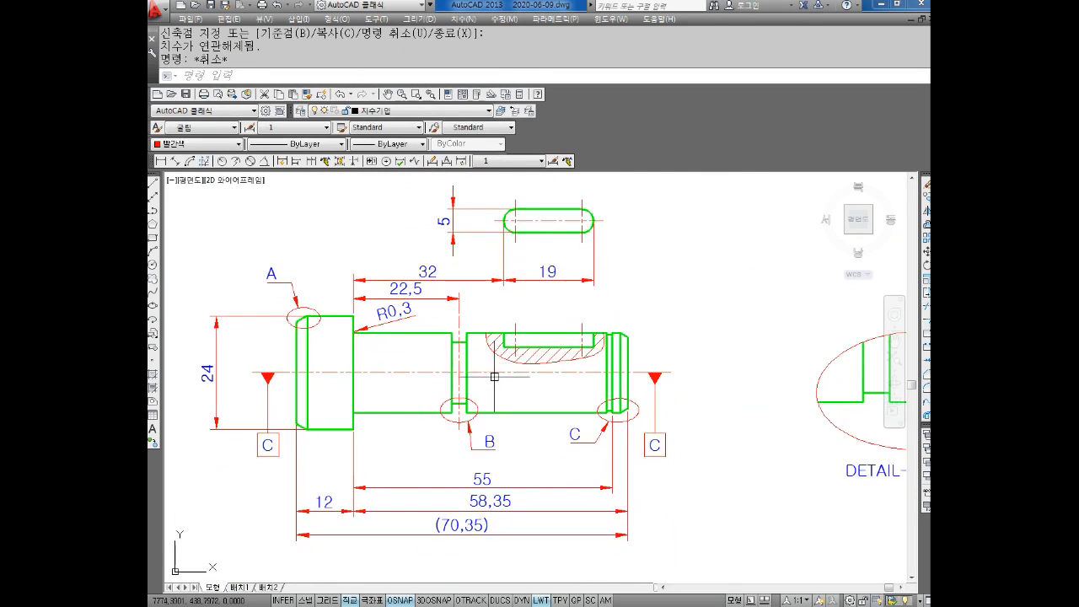
{"action": "scroll", "coordinate": [401, 368], "scroll_direction": "up", "scroll_amount": 2}
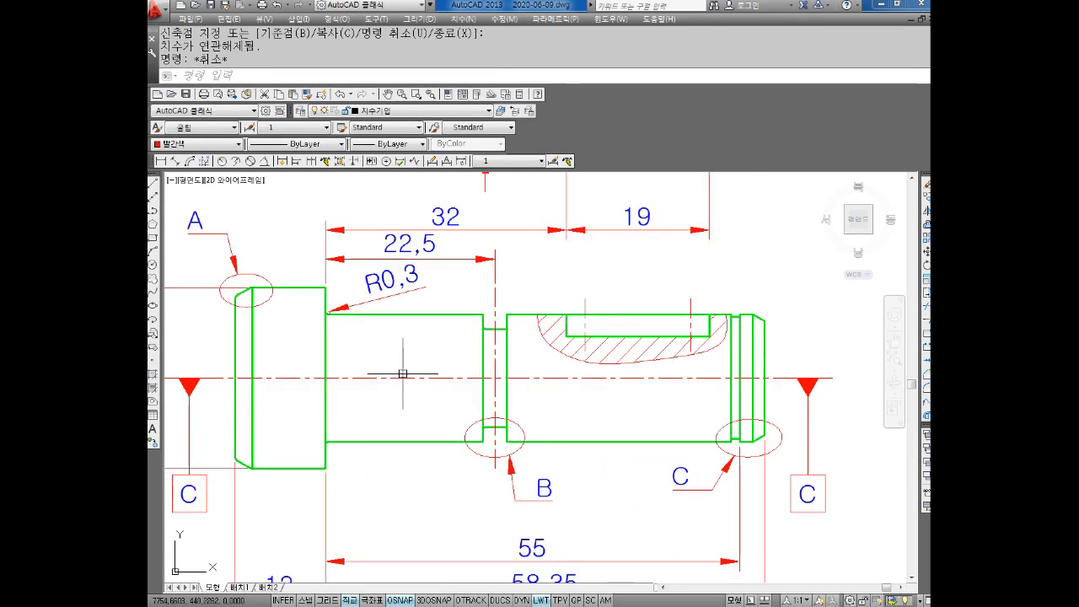
{"action": "left_click", "coordinate": [159, 160]}
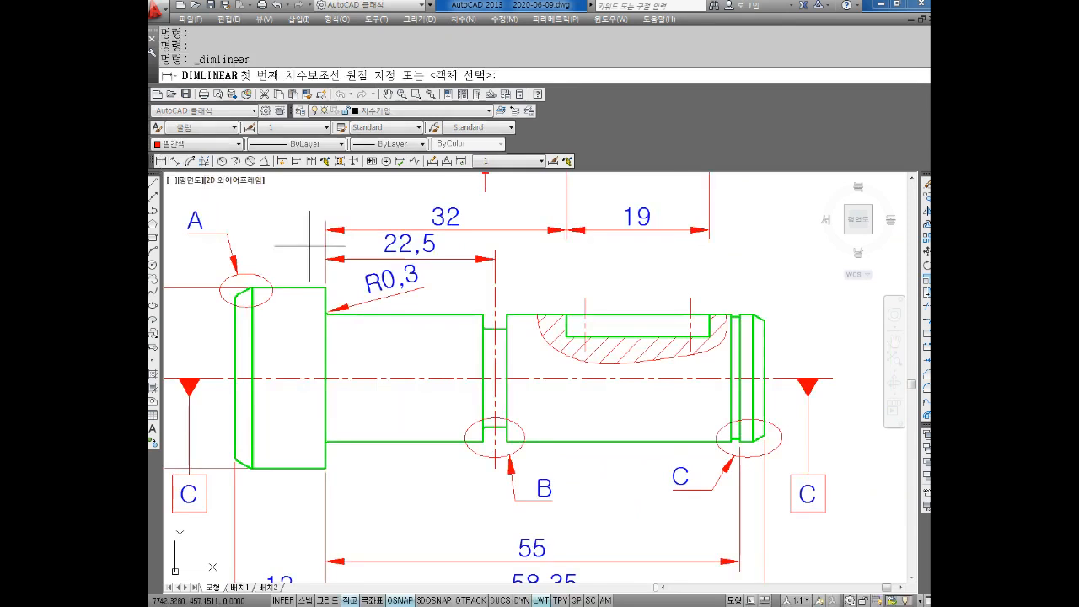
{"action": "scroll", "coordinate": [387, 291], "scroll_direction": "up", "scroll_amount": 2}
{"action": "scroll", "coordinate": [548, 364], "scroll_direction": "up", "scroll_amount": 3}
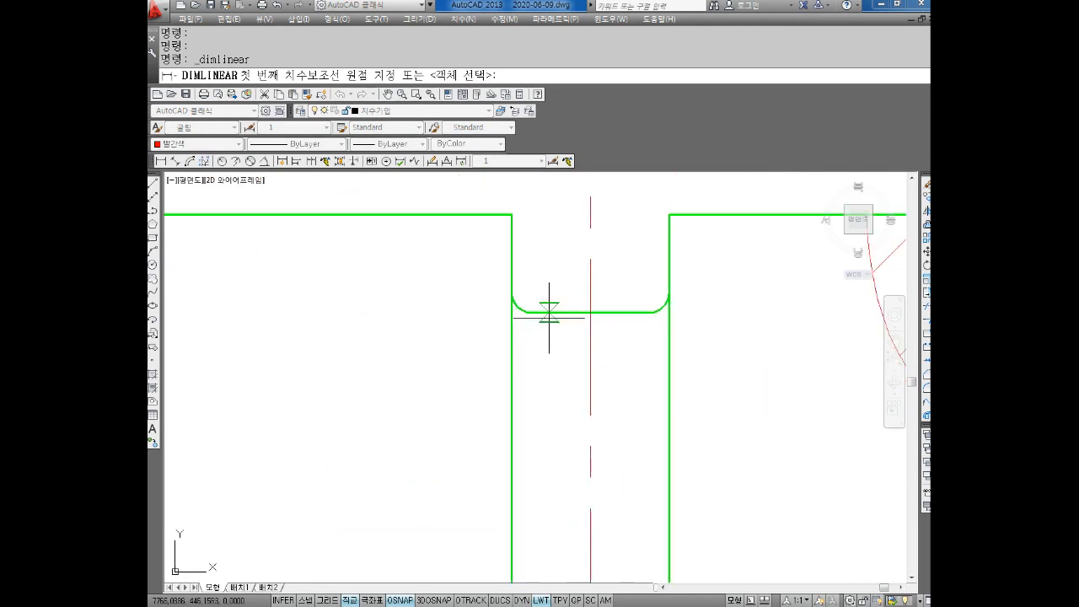
{"action": "left_click", "coordinate": [531, 312]}
{"action": "middle_click_drag", "start_coordinate": [573, 451], "coordinate": [578, 251]}
{"action": "scroll", "coordinate": [566, 433], "scroll_direction": "down", "scroll_amount": 3}
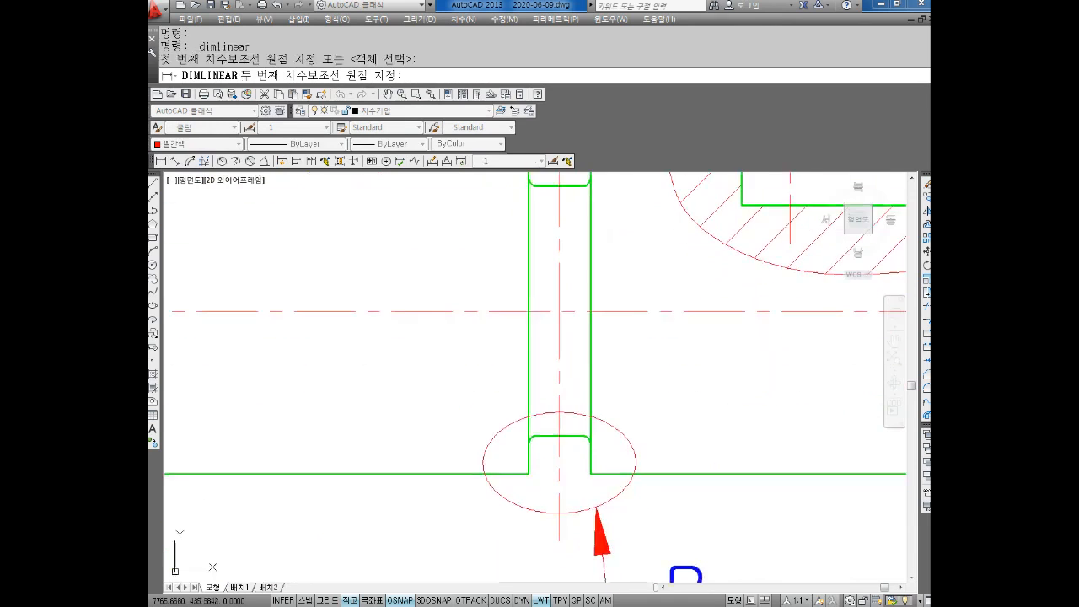
{"action": "scroll", "coordinate": [566, 438], "scroll_direction": "up", "scroll_amount": 2}
{"action": "left_click", "coordinate": [534, 447]}
{"action": "scroll", "coordinate": [355, 367], "scroll_direction": "down", "scroll_amount": 1}
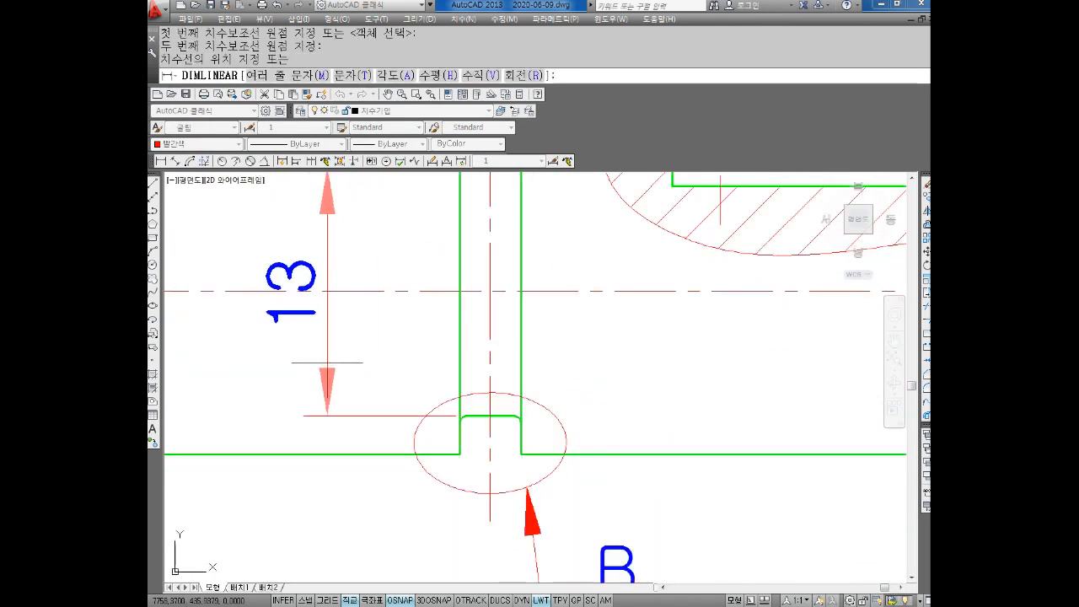
{"action": "left_click", "coordinate": [298, 366]}
{"action": "scroll", "coordinate": [304, 361], "scroll_direction": "down", "scroll_amount": 3}
{"action": "middle_click_drag", "start_coordinate": [394, 358], "coordinate": [428, 363]}
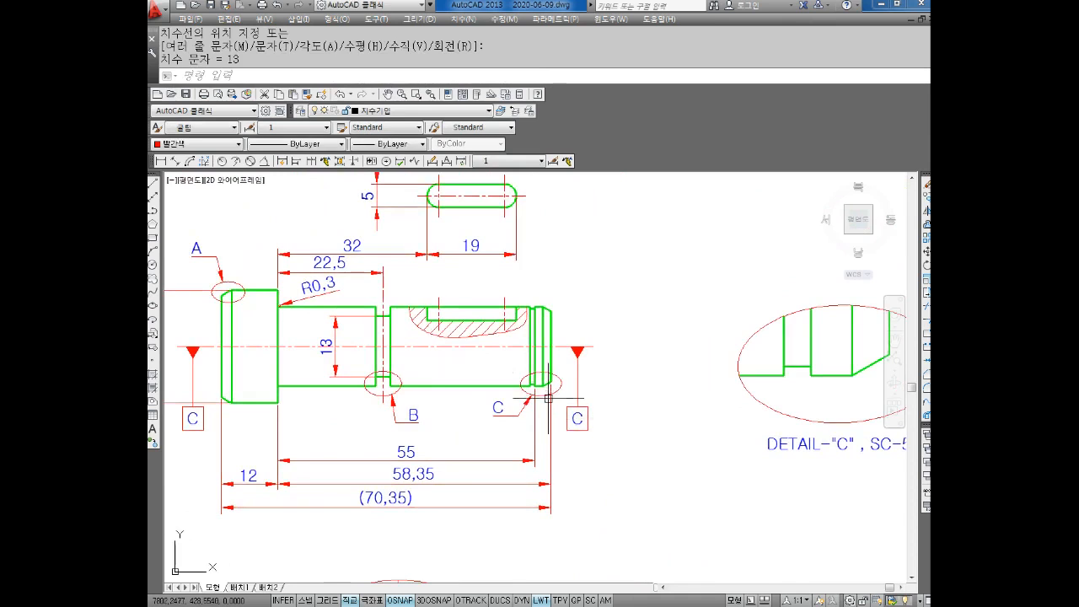
Dimension the keyway's depth from the shaft's upper edge to the keyway floor, placed beyond the chamfered shaft end
{"action": "scroll", "coordinate": [590, 274], "scroll_direction": "up", "scroll_amount": 2}
{"action": "left_click", "coordinate": [160, 162]}
{"action": "scroll", "coordinate": [445, 342], "scroll_direction": "up", "scroll_amount": 2}
{"action": "left_click", "coordinate": [445, 323]}
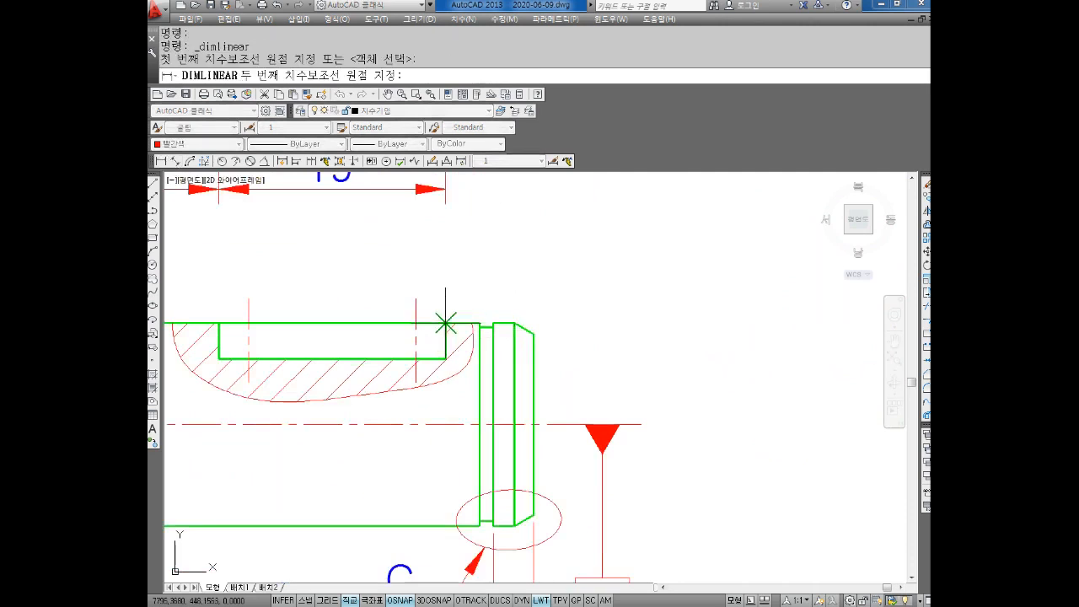
{"action": "left_click", "coordinate": [445, 358]}
{"action": "left_click", "coordinate": [633, 345]}
{"action": "key", "text": "Escape"}
{"action": "key", "text": "Escape"}
{"action": "middle_click_drag", "start_coordinate": [655, 374], "coordinate": [589, 336]}
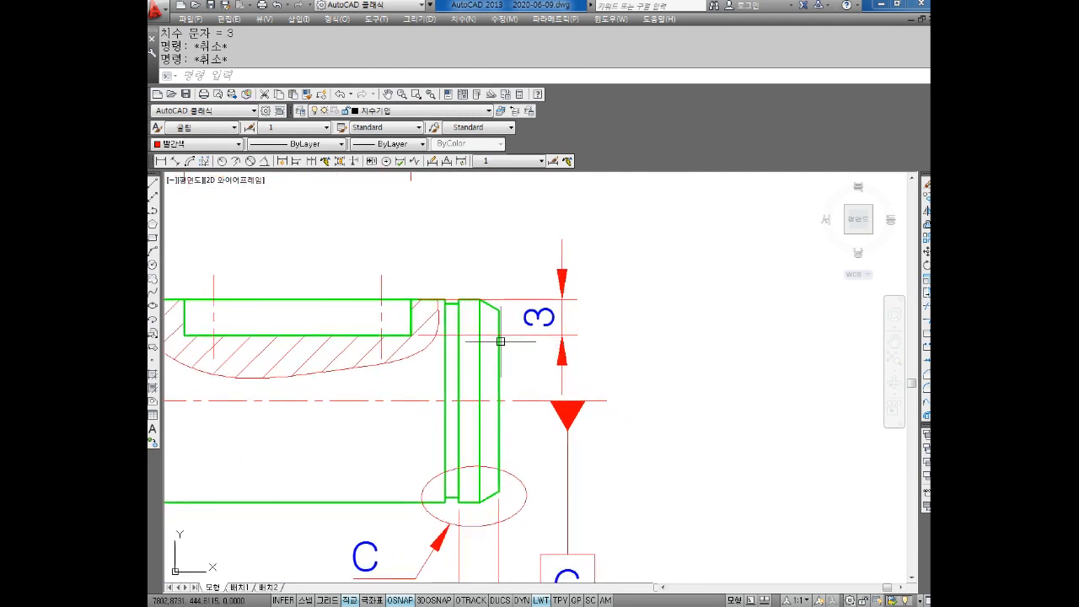
Dimension the shaft diameter between the upper and lower chamfer corners at its end, placed outside the keyway-depth dimension
{"action": "key", "text": "Return"}
{"action": "scroll", "coordinate": [488, 308], "scroll_direction": "up", "scroll_amount": 12}
{"action": "middle_click_drag", "start_coordinate": [490, 244], "coordinate": [489, 312]}
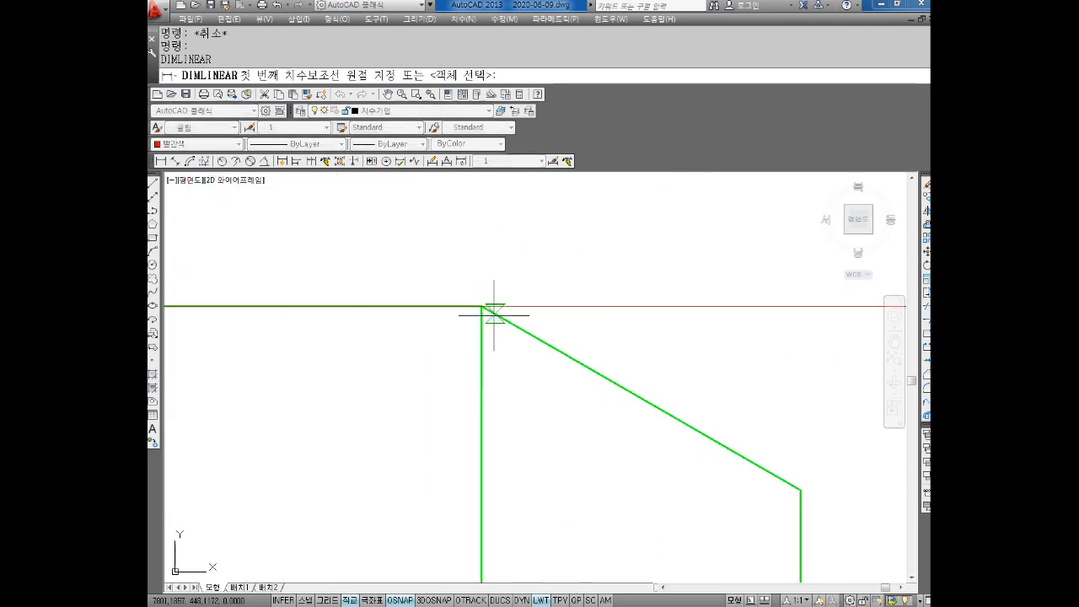
{"action": "left_click", "coordinate": [481, 307]}
{"action": "scroll", "coordinate": [482, 307], "scroll_direction": "down", "scroll_amount": 5}
{"action": "middle_click_drag", "start_coordinate": [479, 565], "coordinate": [477, 335]}
{"action": "scroll", "coordinate": [482, 362], "scroll_direction": "down", "scroll_amount": 4}
{"action": "scroll", "coordinate": [491, 467], "scroll_direction": "up", "scroll_amount": 2}
{"action": "left_click", "coordinate": [474, 494]}
{"action": "scroll", "coordinate": [474, 493], "scroll_direction": "down", "scroll_amount": 2}
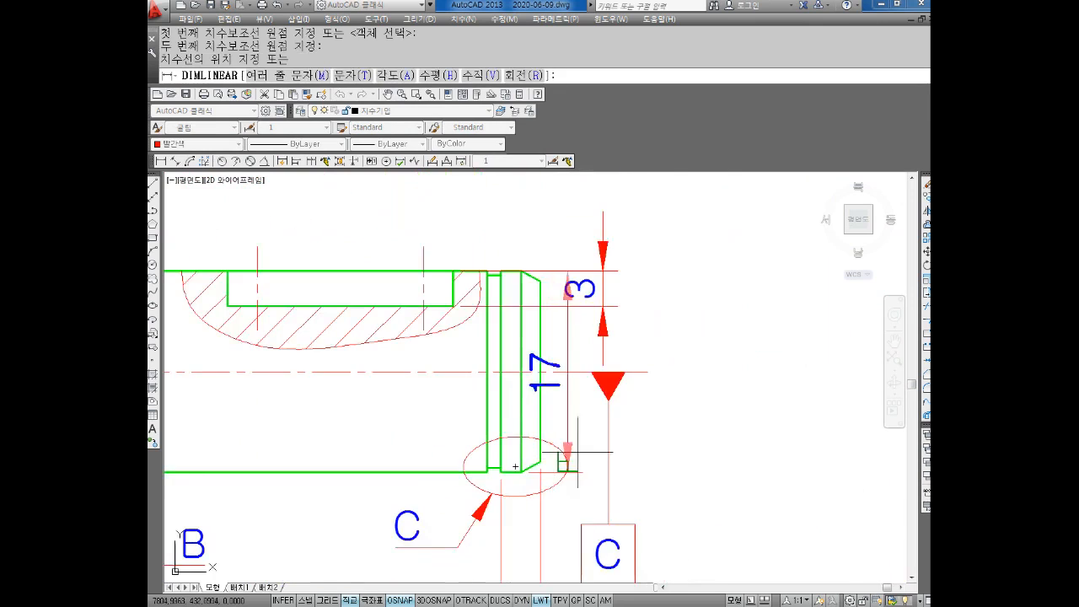
{"action": "middle_click_drag", "start_coordinate": [746, 416], "coordinate": [650, 419]}
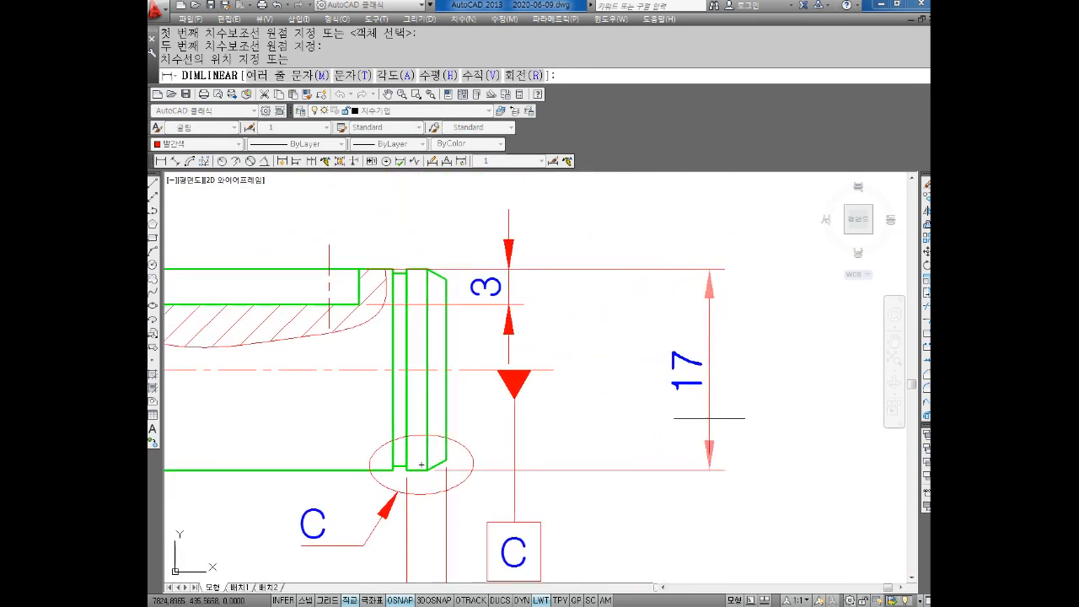
{"action": "left_click", "coordinate": [683, 417]}
{"action": "key", "text": "Escape"}
{"action": "scroll", "coordinate": [654, 415], "scroll_direction": "down", "scroll_amount": 3}
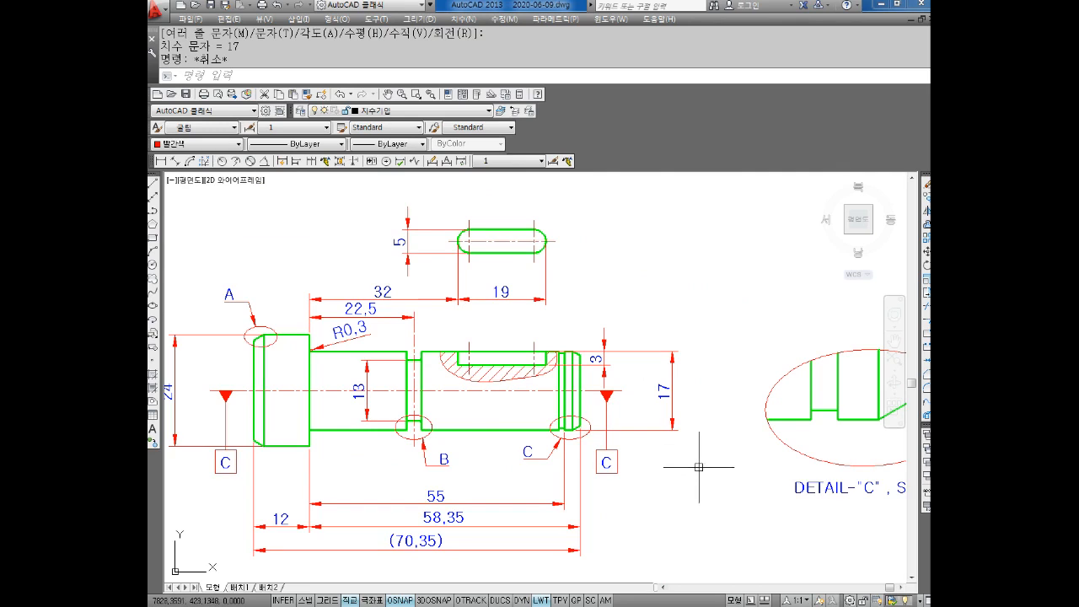
Add the tolerance class h8 after the head diameter's dimension value
{"action": "mouse_move", "coordinate": [383, 401]}
{"action": "middle_mouse_down"}
{"action": "mouse_move", "coordinate": [547, 391]}
{"action": "mouse_move", "coordinate": [561, 329]}
{"action": "middle_mouse_up"}
{"action": "scroll", "coordinate": [381, 332], "scroll_direction": "up", "scroll_amount": 3}
{"action": "middle_click_drag", "start_coordinate": [381, 332], "coordinate": [396, 342]}
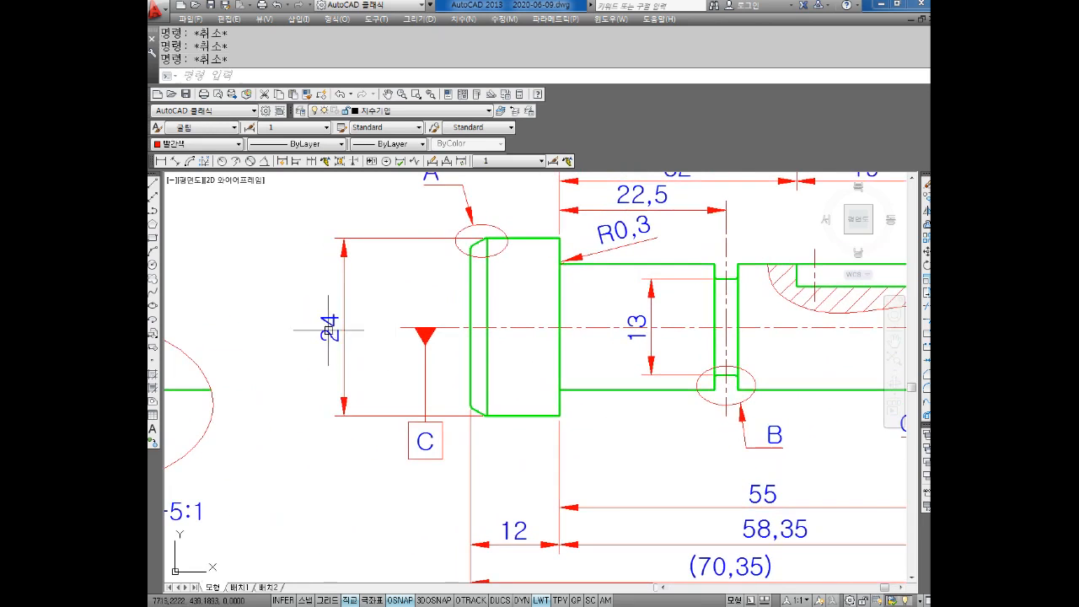
{"action": "double_click", "coordinate": [329, 327]}
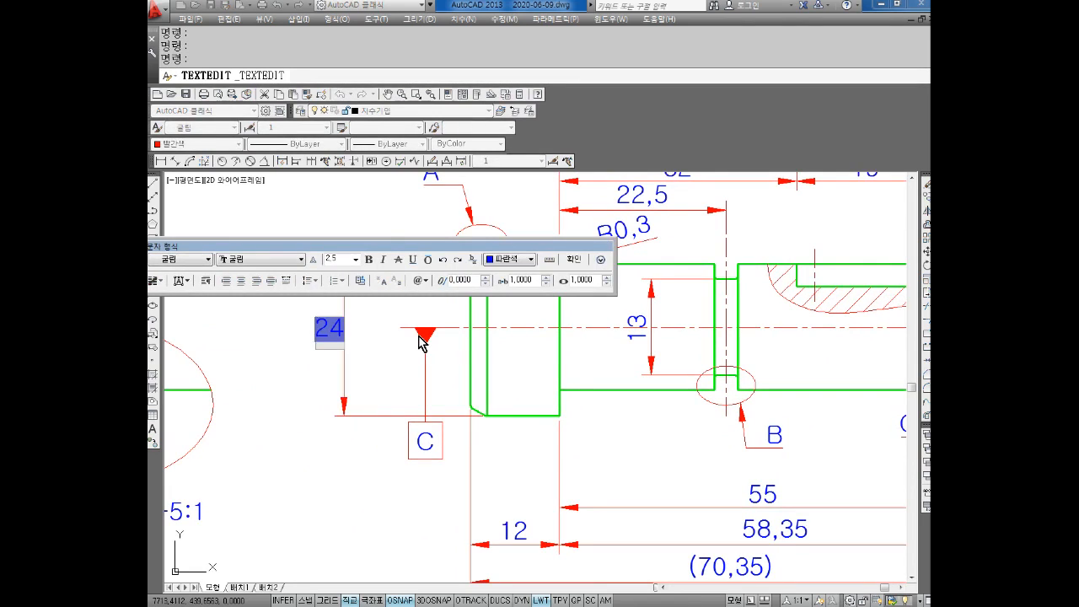
{"action": "type", "text": "h8"}
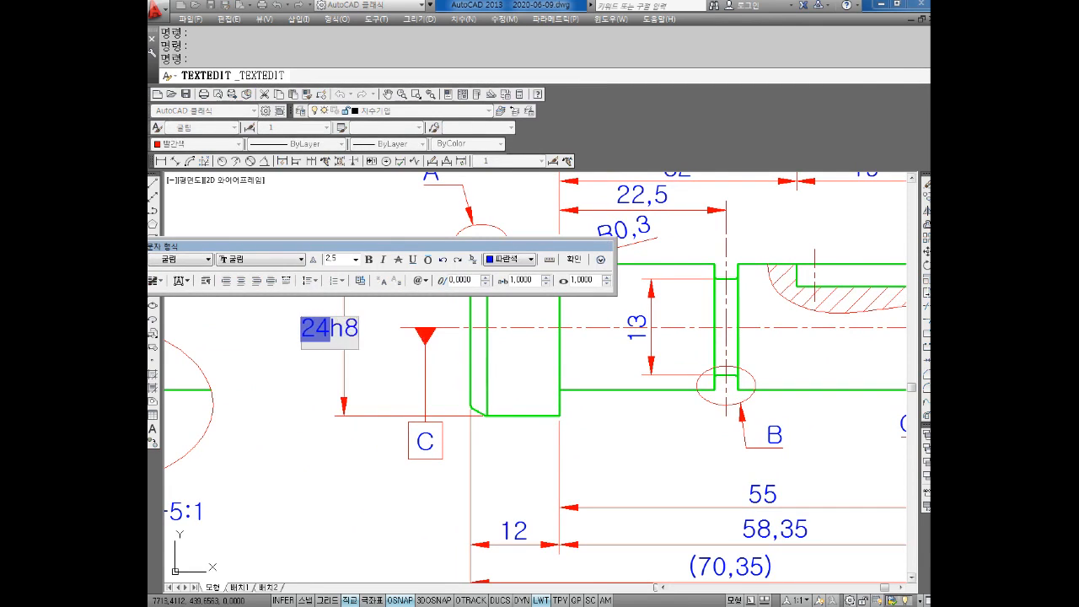
{"action": "left_click", "coordinate": [406, 488]}
{"action": "middle_click_drag", "start_coordinate": [482, 461], "coordinate": [460, 445]}
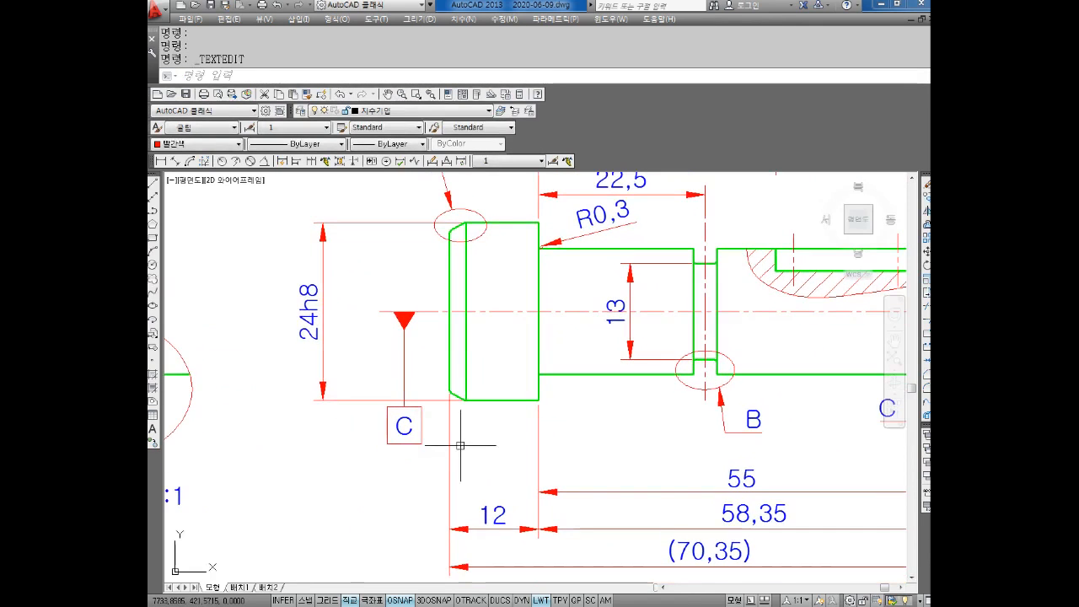
Add the tolerance class N9 after the keyway width's dimension value in the top view
{"action": "mouse_move", "coordinate": [495, 374]}
{"action": "middle_mouse_down"}
{"action": "mouse_move", "coordinate": [475, 441]}
{"action": "mouse_move", "coordinate": [389, 515]}
{"action": "mouse_move", "coordinate": [440, 440]}
{"action": "middle_mouse_up"}
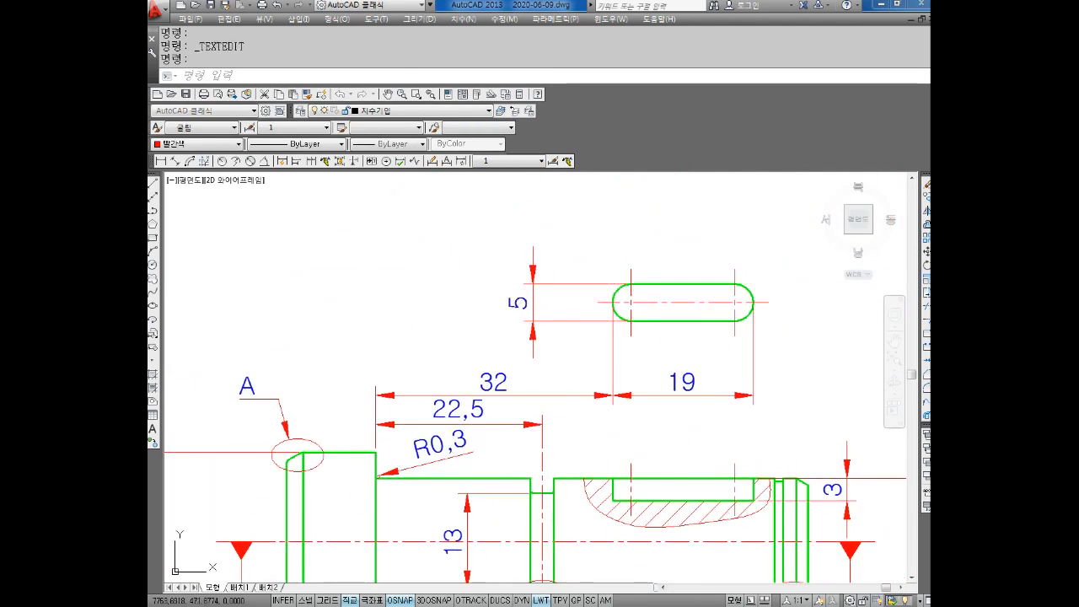
{"action": "double_click", "coordinate": [516, 302]}
{"action": "type", "text": "ㅜ"}
{"action": "key", "text": "Hangul"}
{"action": "key", "text": "BackSpace"}
{"action": "type", "text": "N9"}
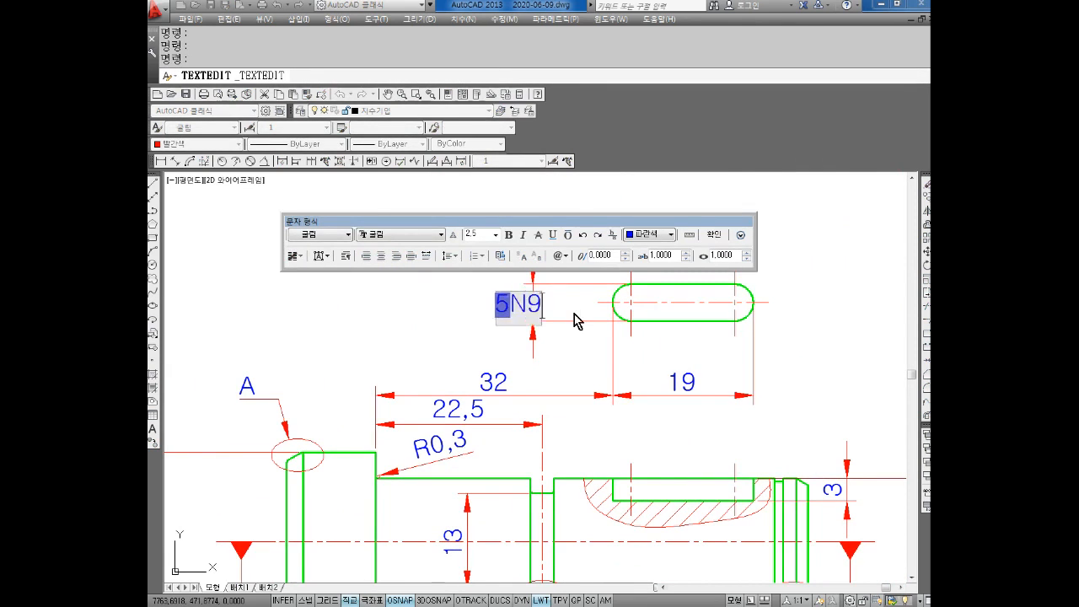
{"action": "left_click", "coordinate": [578, 321]}
{"action": "key", "text": "Escape"}
Move the keyway width's dimension text above the upper arrowhead, clear of the shoulder-to-keyway dimension
{"action": "left_click", "coordinate": [525, 384]}
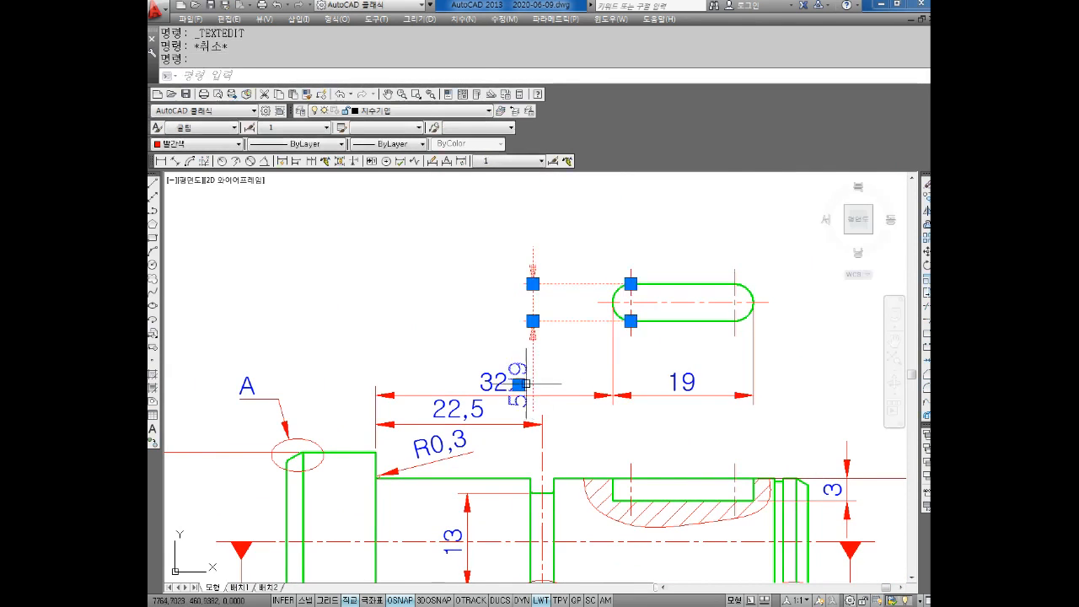
{"action": "left_click", "coordinate": [519, 382]}
{"action": "key", "text": "Escape"}
{"action": "key", "text": "Escape"}
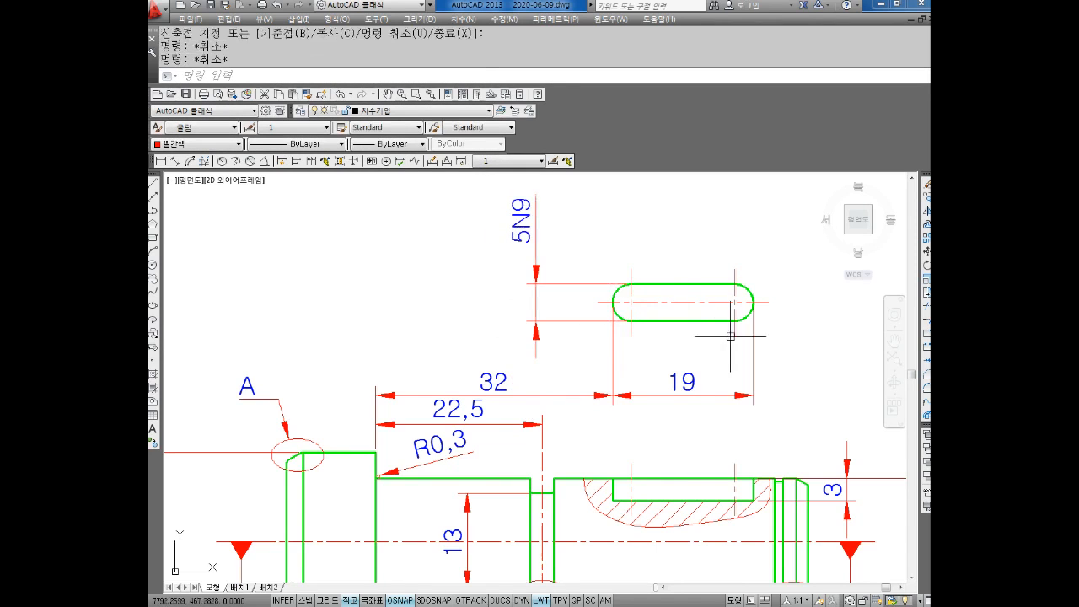
Create a dimension style named +0.11~+0.15 based on the existing 0~+0.021 style
{"action": "middle_click_drag", "start_coordinate": [728, 337], "coordinate": [646, 298]}
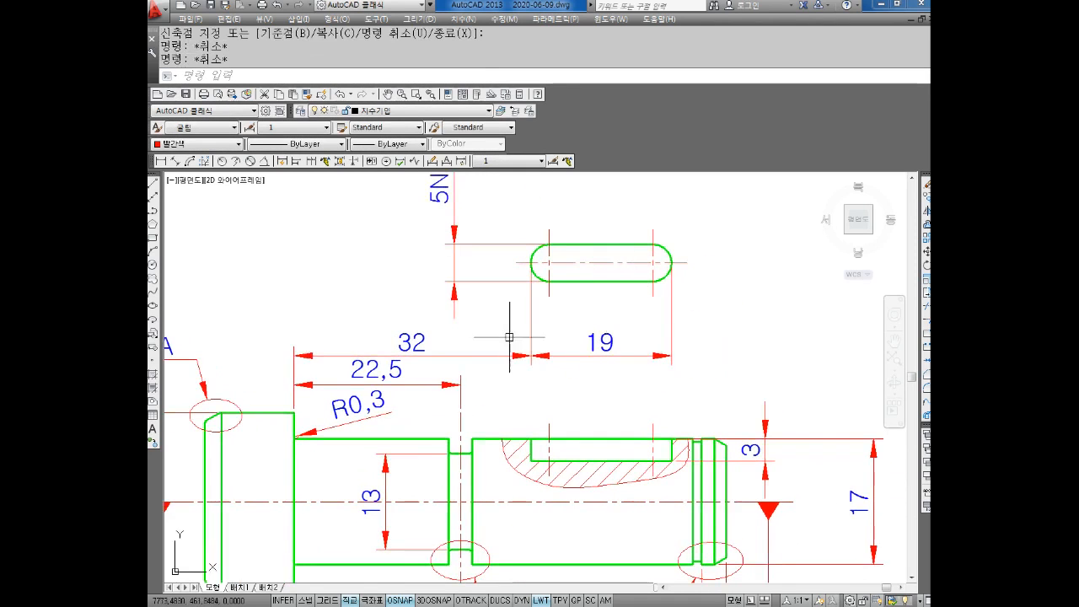
{"action": "mouse_move", "coordinate": [609, 357]}
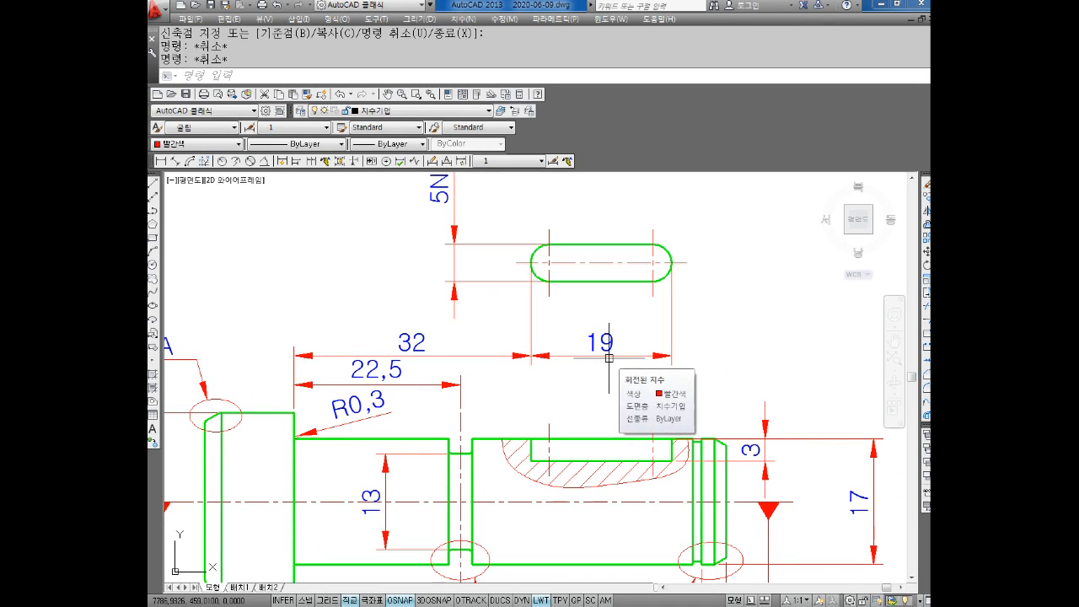
{"action": "middle_click_drag", "start_coordinate": [609, 358], "coordinate": [597, 365]}
{"action": "type", "text": "D"}
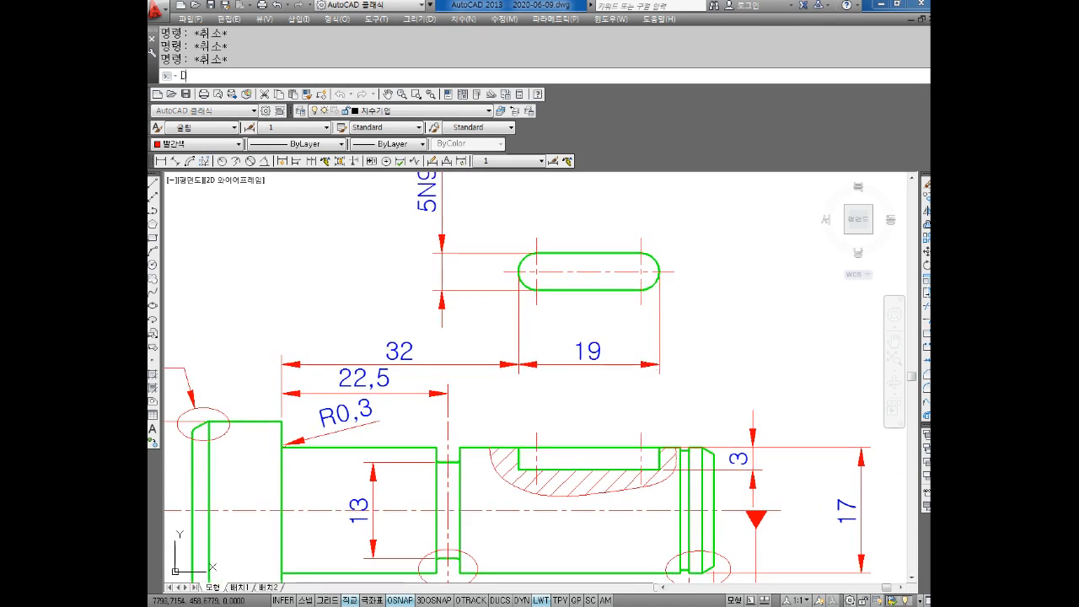
{"action": "key", "text": "Return"}
{"action": "scroll", "coordinate": [430, 283], "scroll_direction": "up", "scroll_amount": 3}
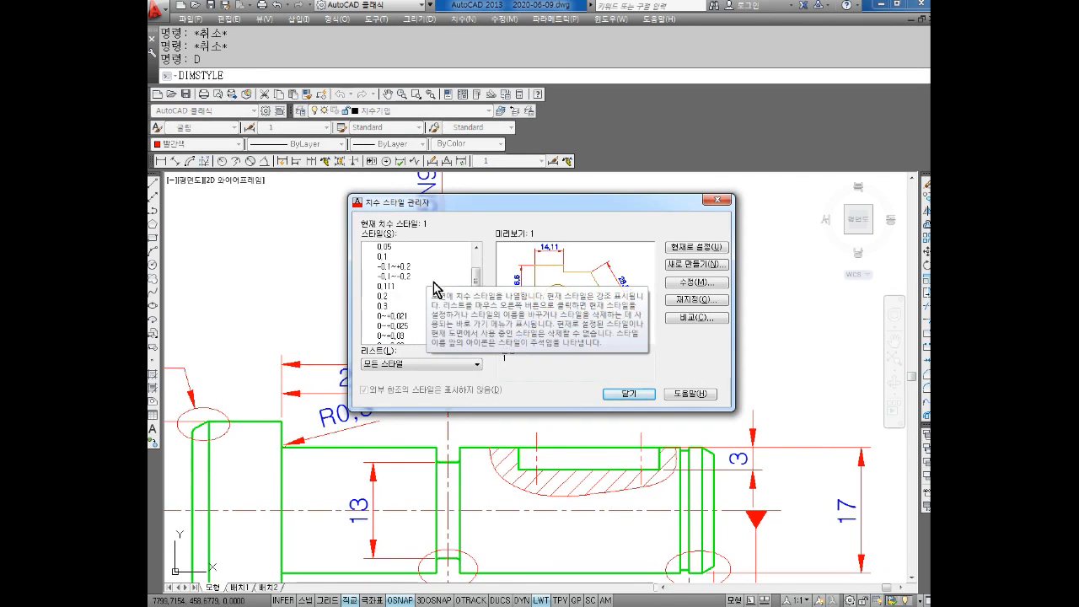
{"action": "left_click", "coordinate": [396, 317]}
{"action": "left_click", "coordinate": [695, 265]}
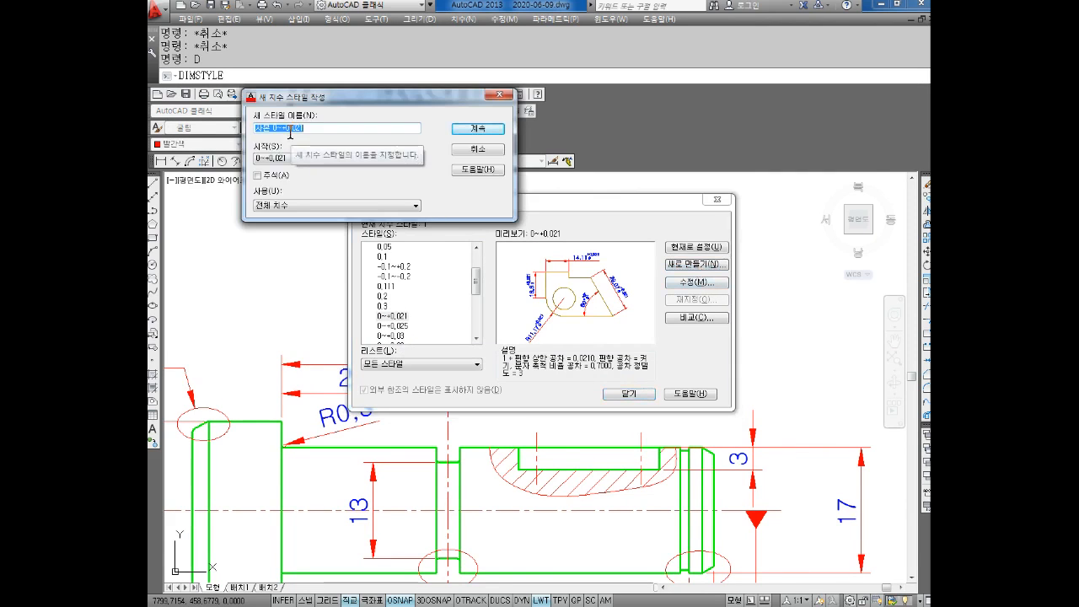
{"action": "type", "text": "ㅓ"}
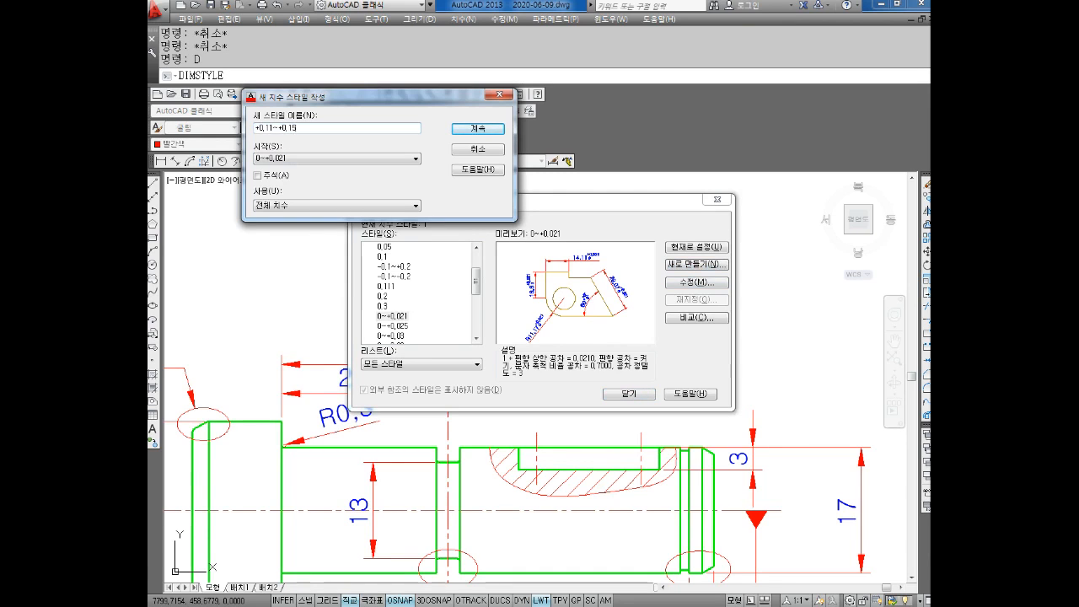
{"action": "key", "text": "Return"}
Set the new style's tolerance precision to 0.00, upper value to 0.15 and lower value to -0.11, and close the style manager
{"action": "double_click", "coordinate": [439, 135]}
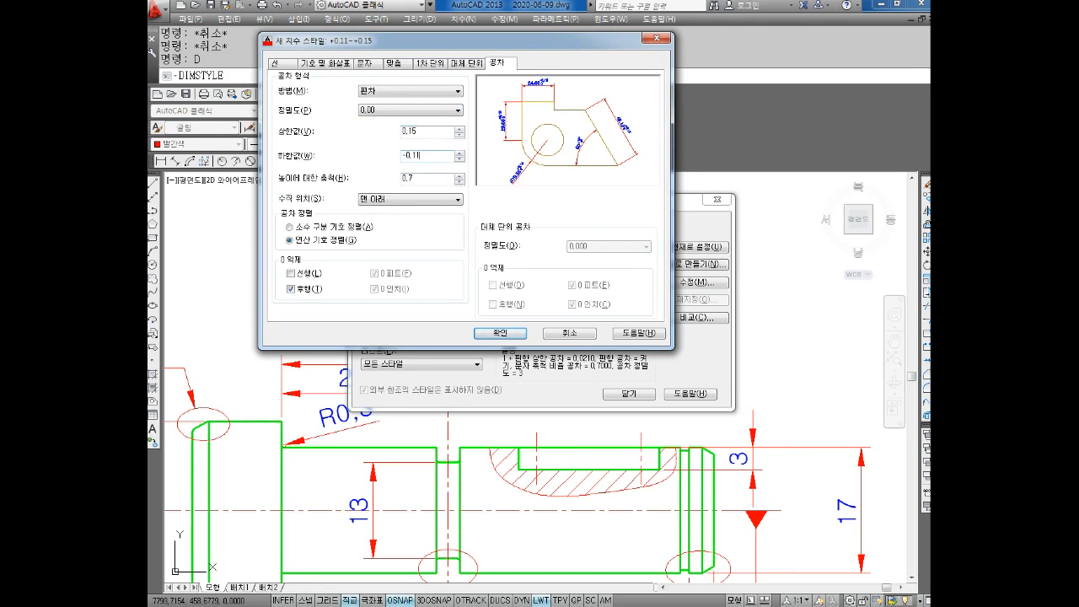
{"action": "left_click", "coordinate": [509, 337]}
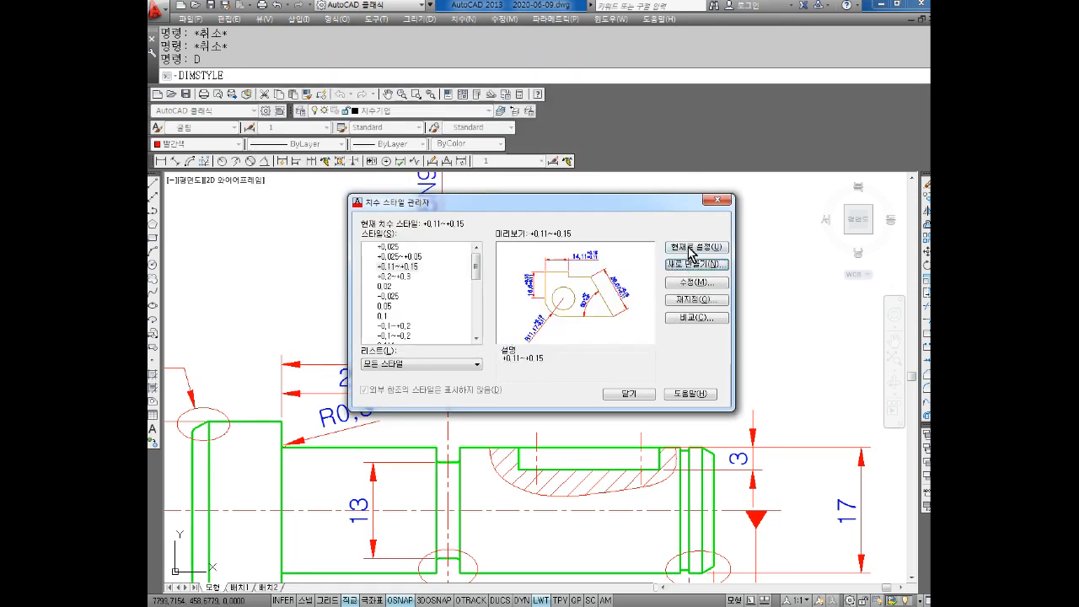
{"action": "left_click", "coordinate": [633, 395]}
Apply the +0.11~+0.15 dimension style to the keyway length dimension below the top view
{"action": "left_click", "coordinate": [615, 369]}
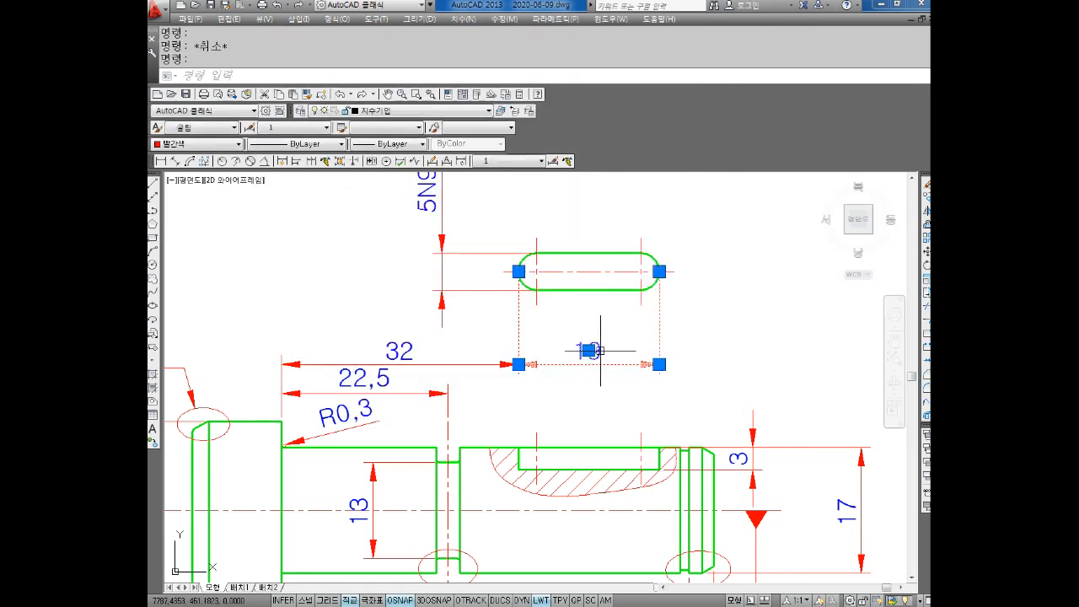
{"action": "left_click", "coordinate": [505, 163]}
{"action": "scroll", "coordinate": [498, 296], "scroll_direction": "up", "scroll_amount": 3}
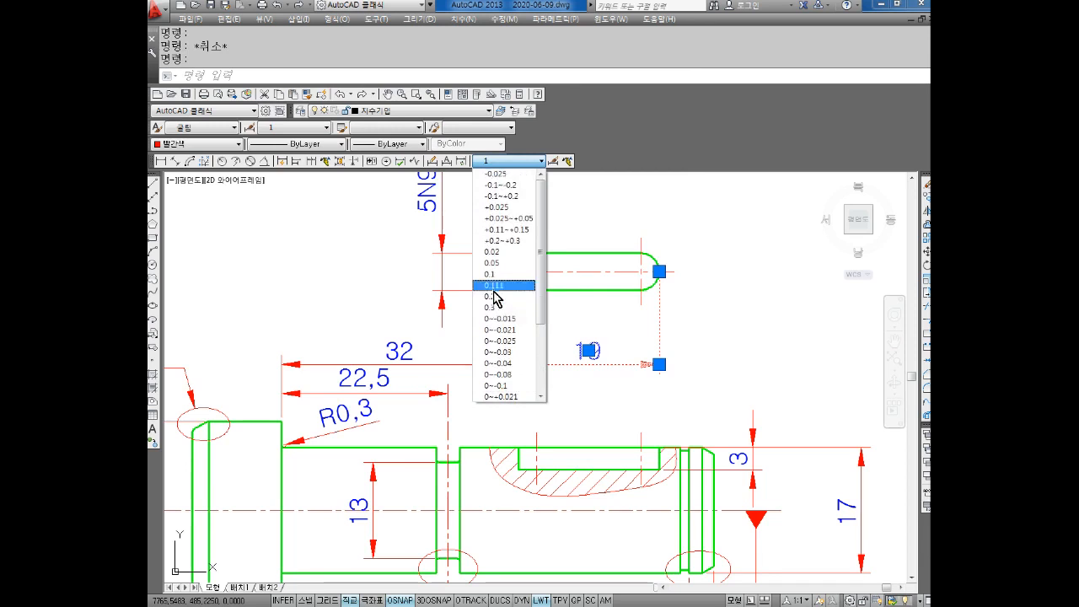
{"action": "left_click", "coordinate": [527, 230]}
{"action": "key", "text": "Escape"}
Set the tolerance text height scale of the +0.11~+0.15 dimension style to 0.6
{"action": "middle_click_drag", "start_coordinate": [725, 354], "coordinate": [694, 330]}
{"action": "type", "text": "d"}
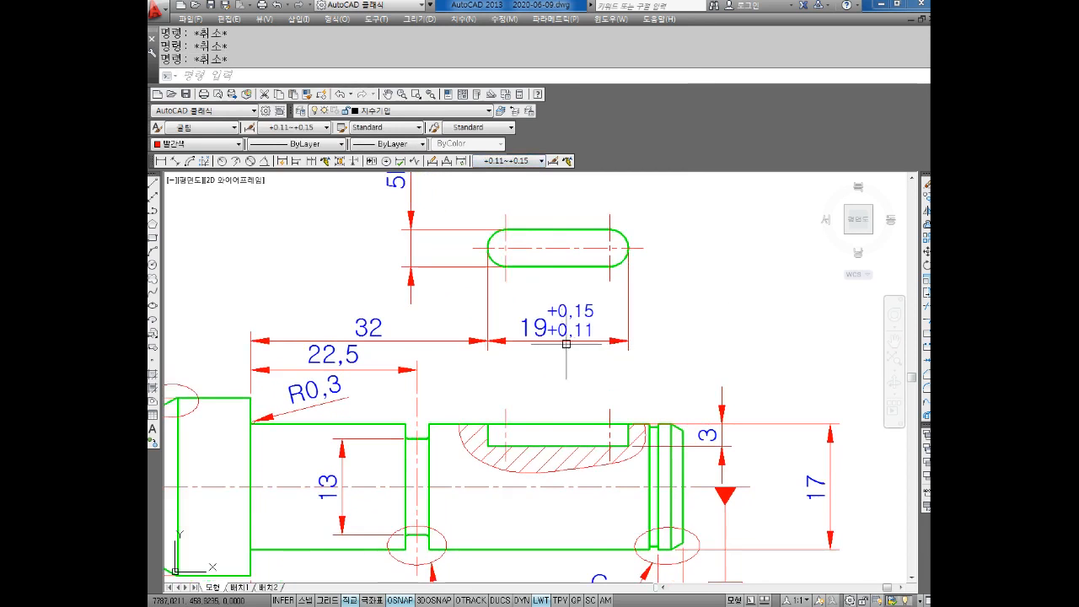
{"action": "key", "text": "Return"}
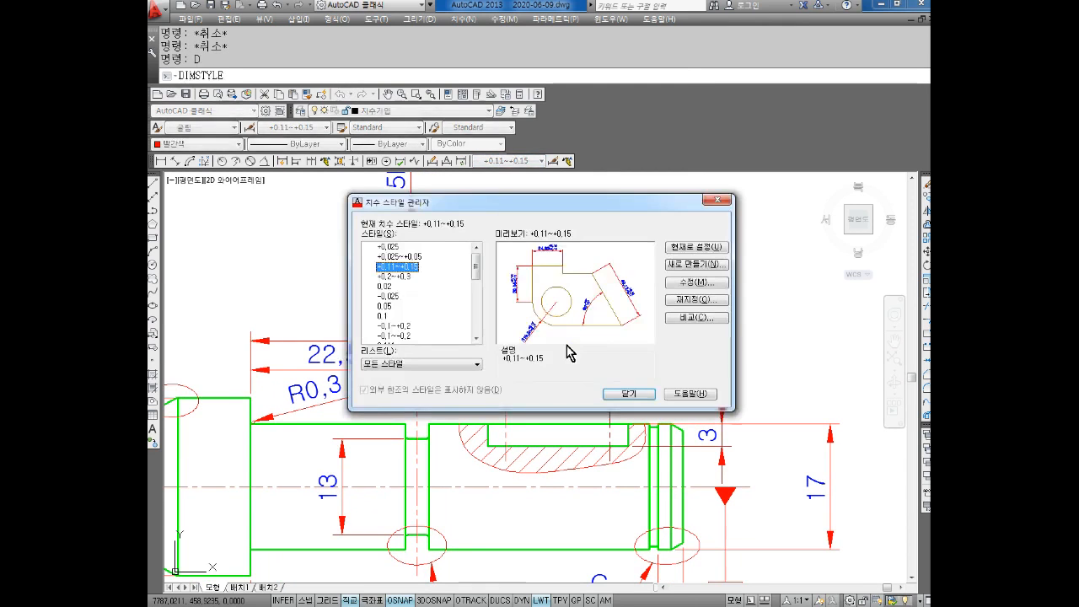
{"action": "left_click", "coordinate": [697, 283]}
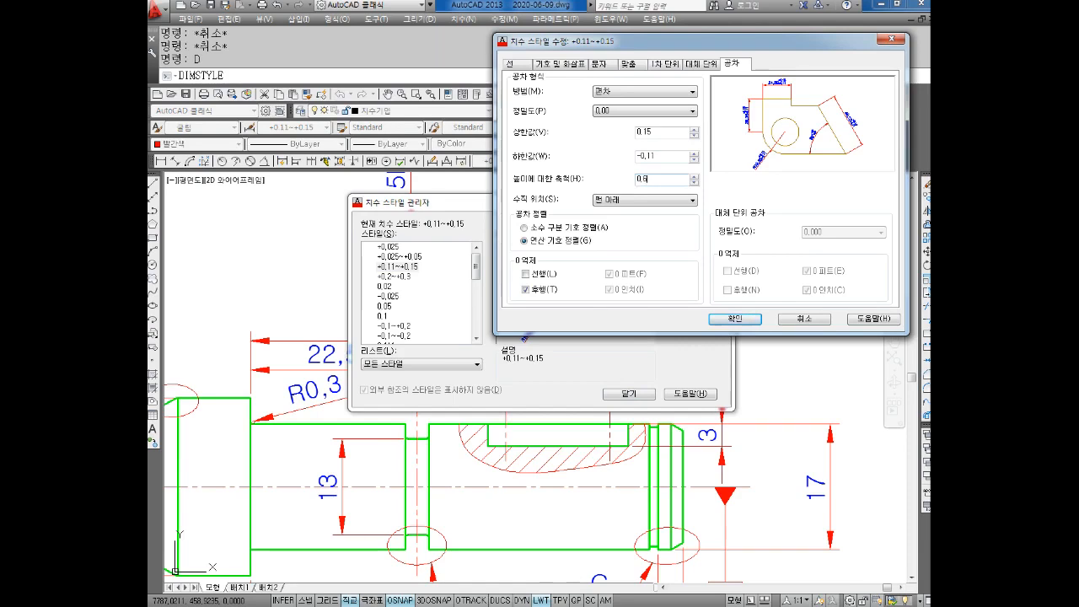
{"action": "left_click", "coordinate": [736, 323]}
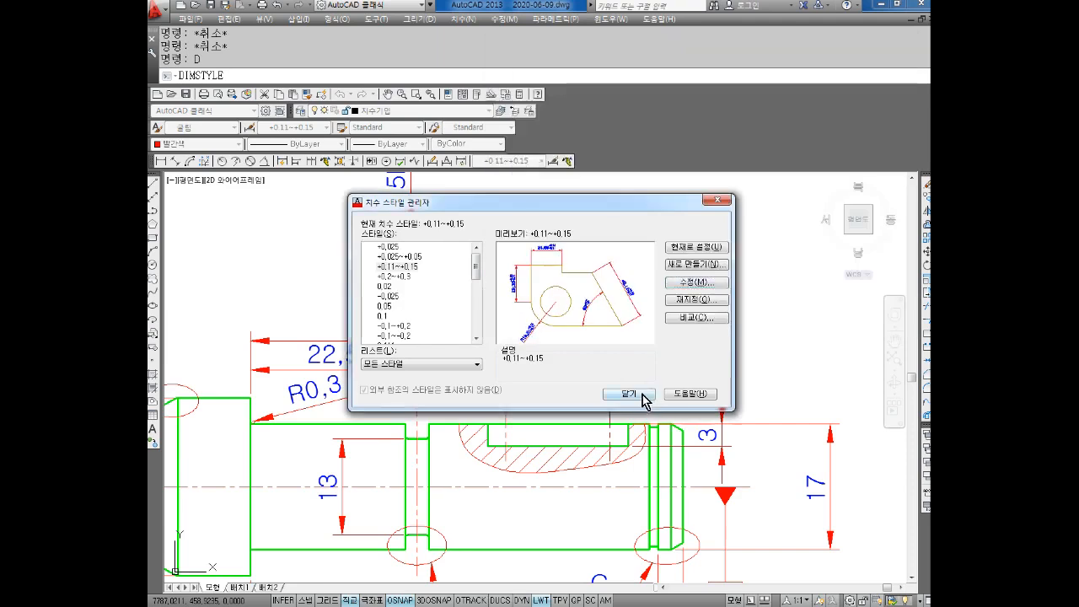
{"action": "left_click", "coordinate": [636, 394]}
Apply the 0~0.1 dimension style to the keyway depth dimension at the shaft end
{"action": "middle_click_drag", "start_coordinate": [663, 385], "coordinate": [639, 368]}
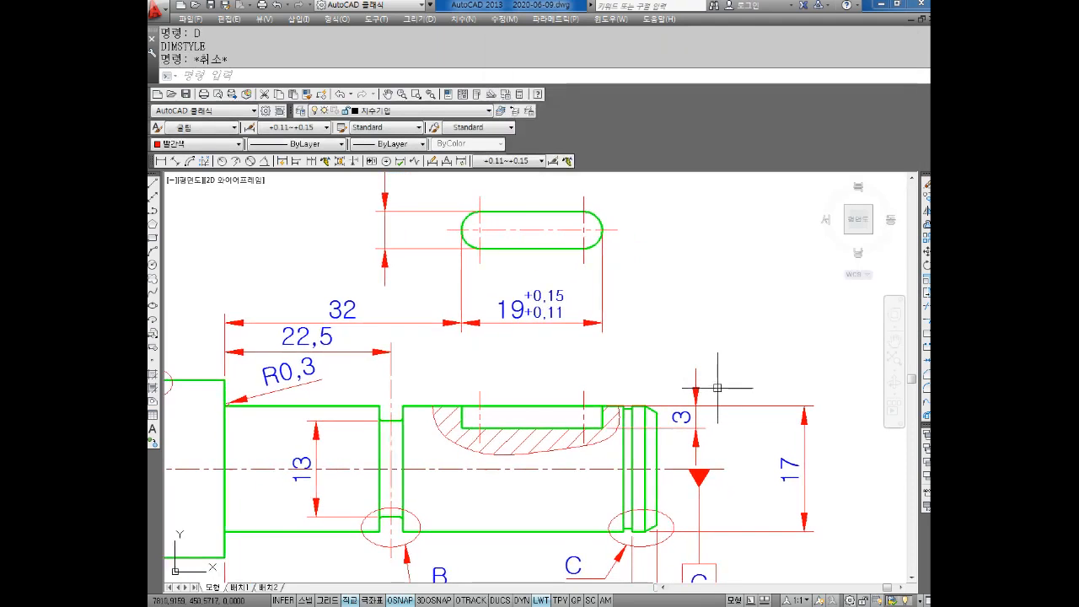
{"action": "middle_click_drag", "start_coordinate": [747, 379], "coordinate": [623, 373]}
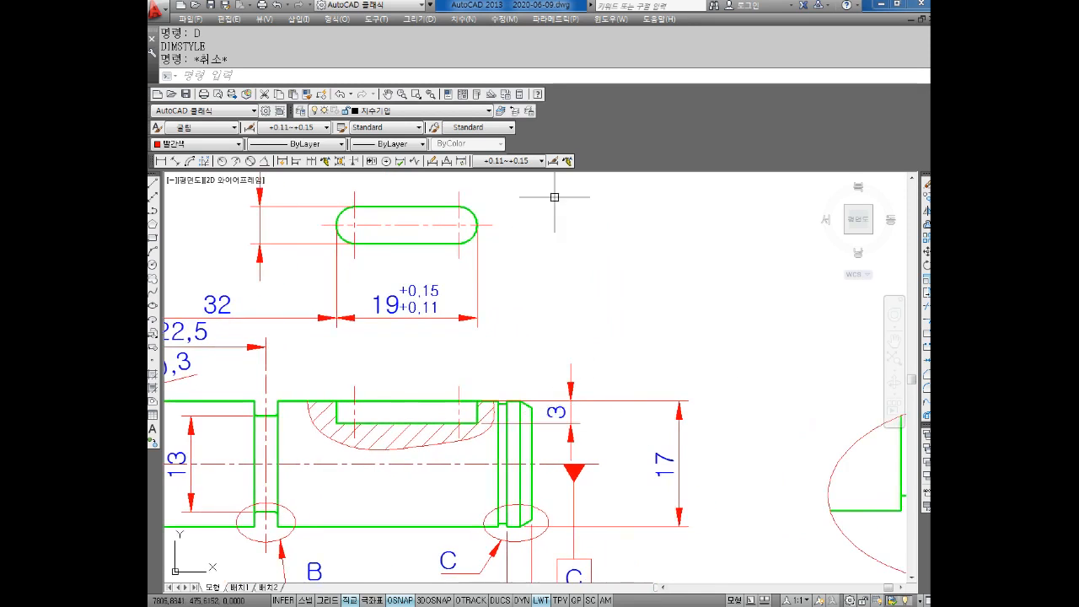
{"action": "left_click", "coordinate": [559, 414]}
{"action": "left_click", "coordinate": [519, 161]}
{"action": "scroll", "coordinate": [514, 253], "scroll_direction": "up", "scroll_amount": 5}
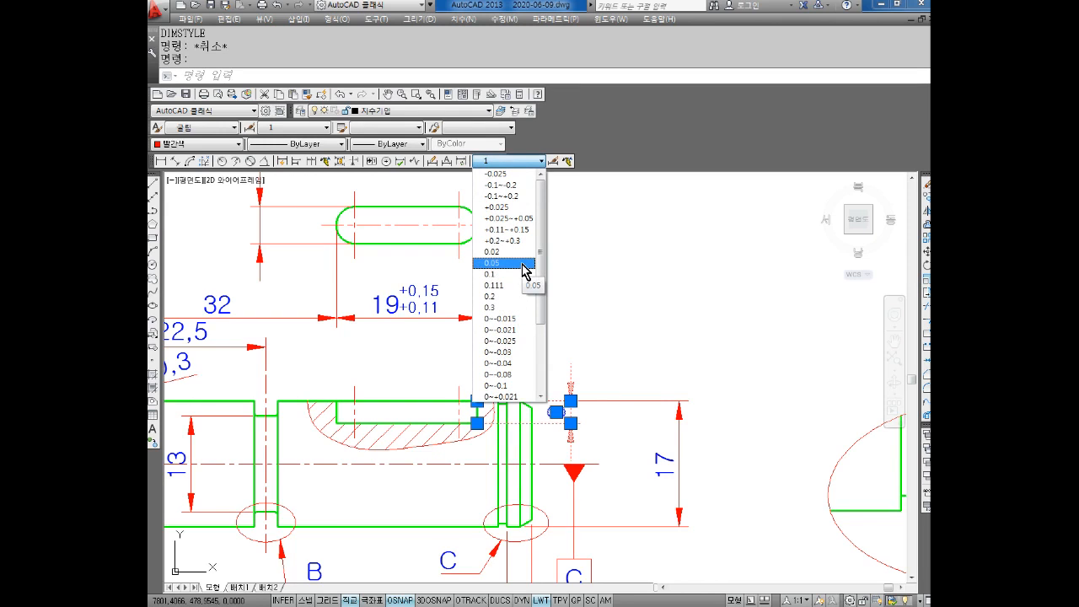
{"action": "scroll", "coordinate": [525, 270], "scroll_direction": "down", "scroll_amount": 2}
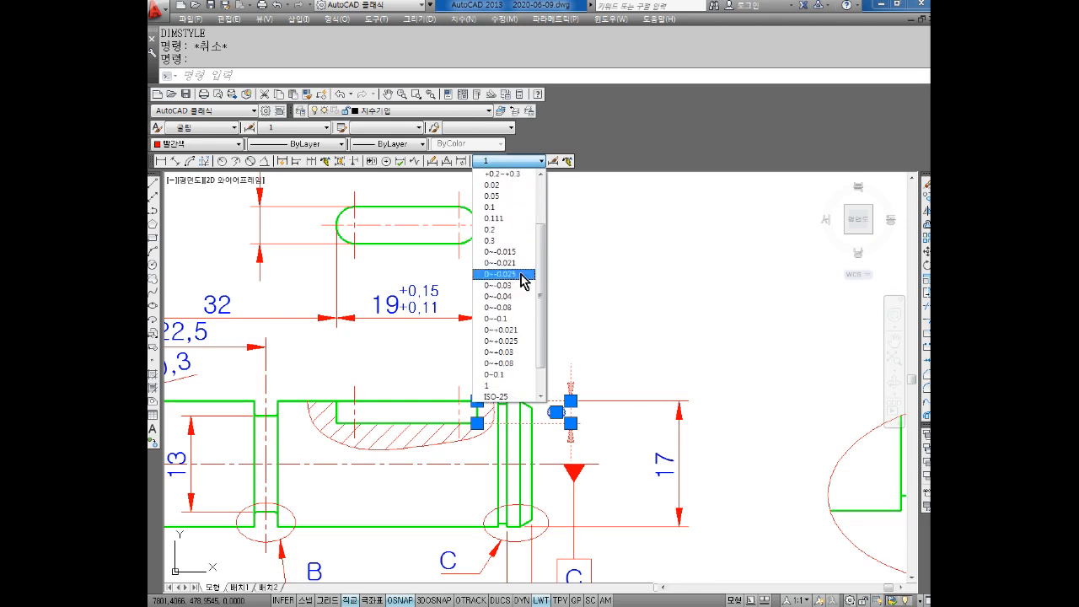
{"action": "left_click", "coordinate": [524, 373]}
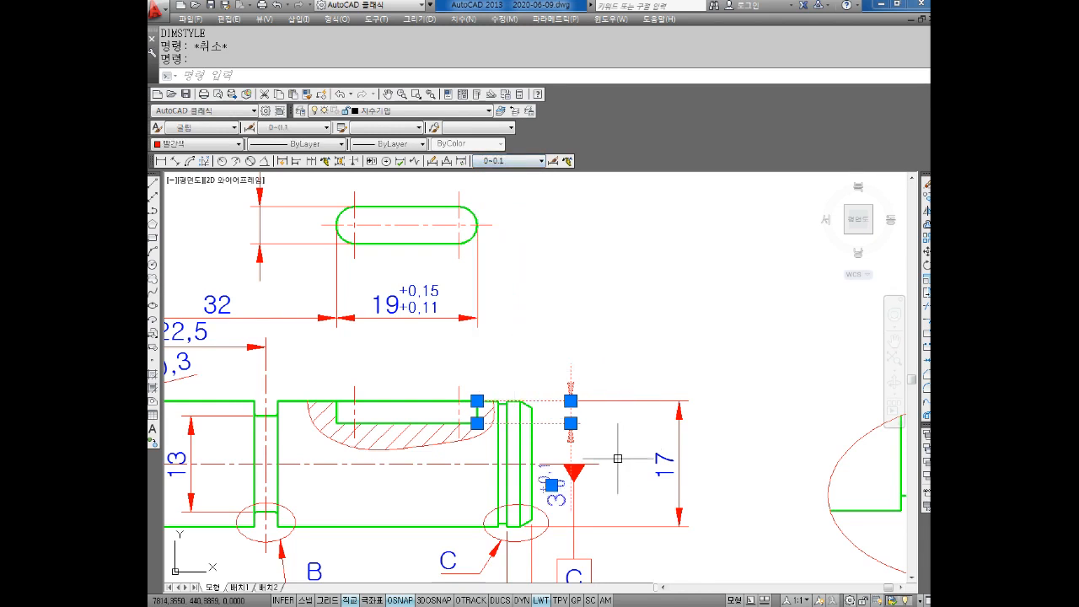
Move the keyway depth dimension's text above its upper arrowhead and shift the dimension line closer to the shaft end
{"action": "left_click", "coordinate": [551, 485]}
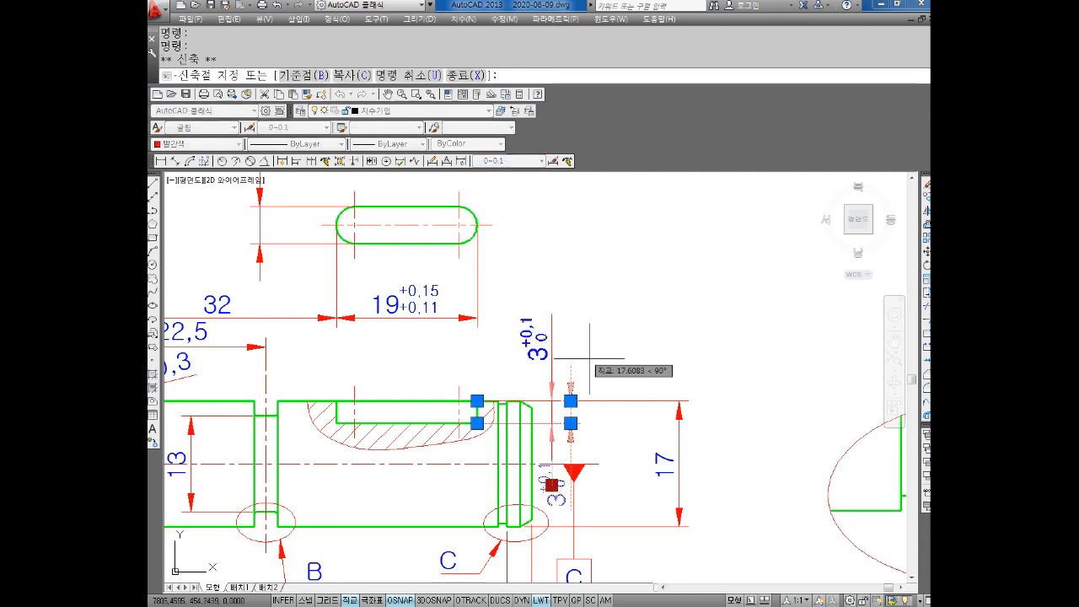
{"action": "left_click", "coordinate": [555, 370]}
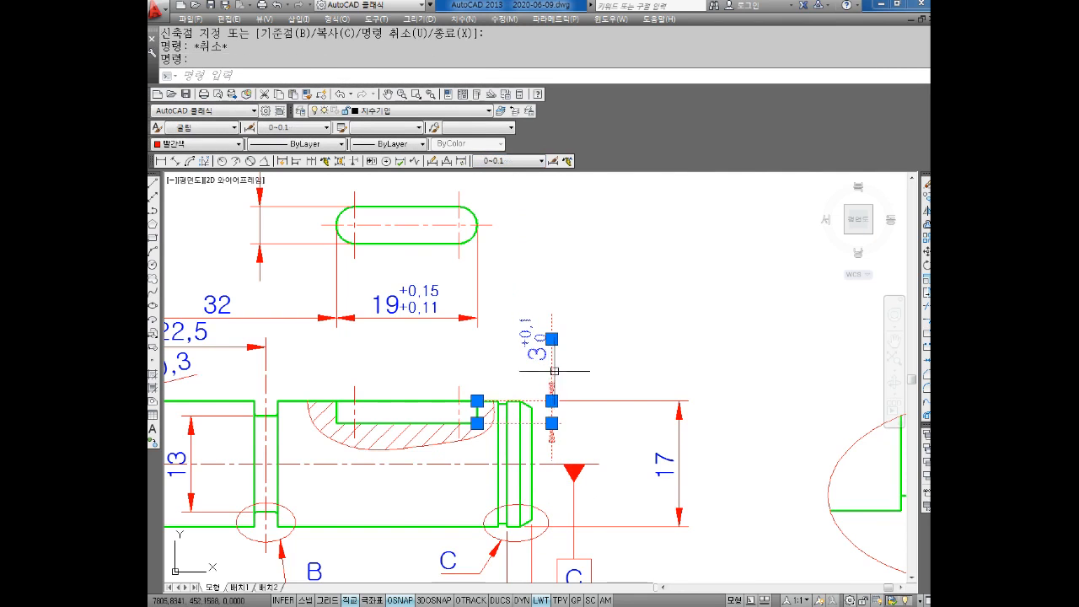
{"action": "left_click", "coordinate": [551, 401]}
{"action": "left_click", "coordinate": [578, 403]}
{"action": "key", "text": "Escape"}
{"action": "middle_click_drag", "start_coordinate": [599, 406], "coordinate": [575, 377]}
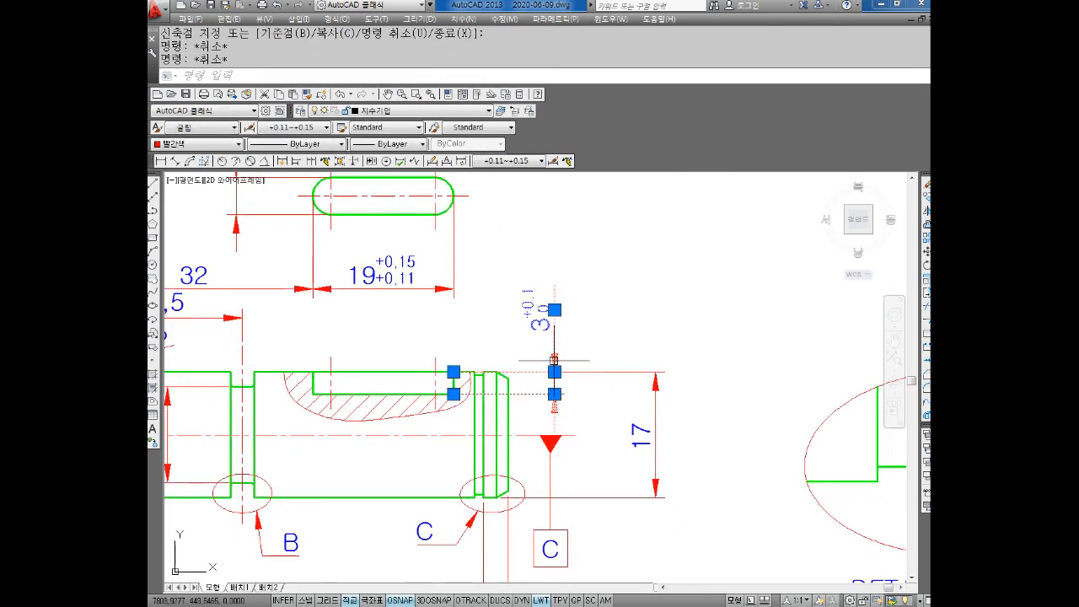
{"action": "left_click", "coordinate": [554, 372]}
{"action": "left_click", "coordinate": [544, 372]}
{"action": "key", "text": "Escape"}
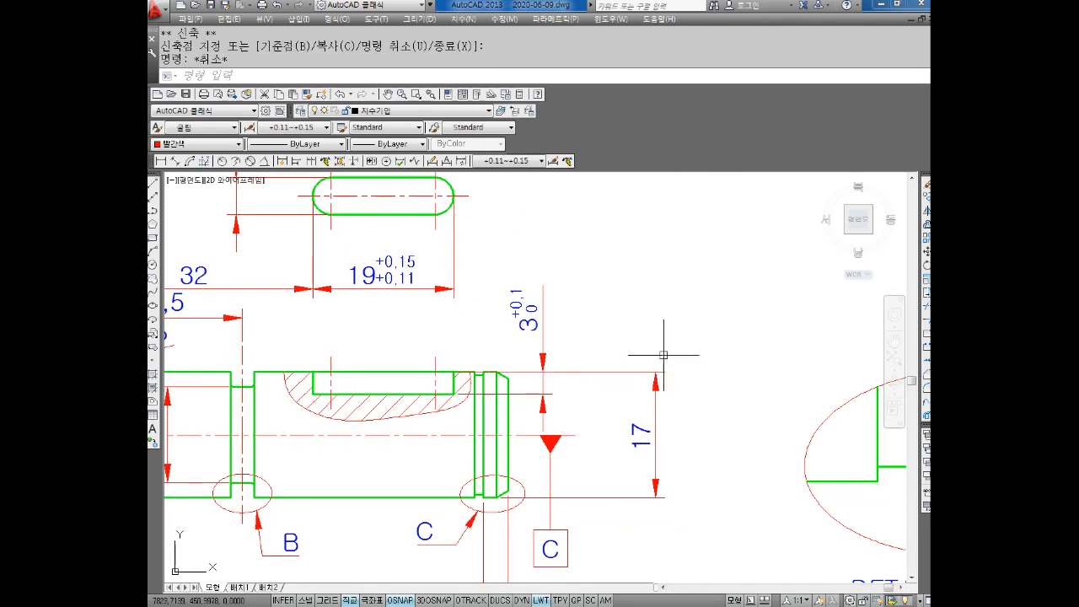
Add the tolerance class h6 after the shaft diameter's dimension value at the chamfered end
{"action": "double_click", "coordinate": [647, 429]}
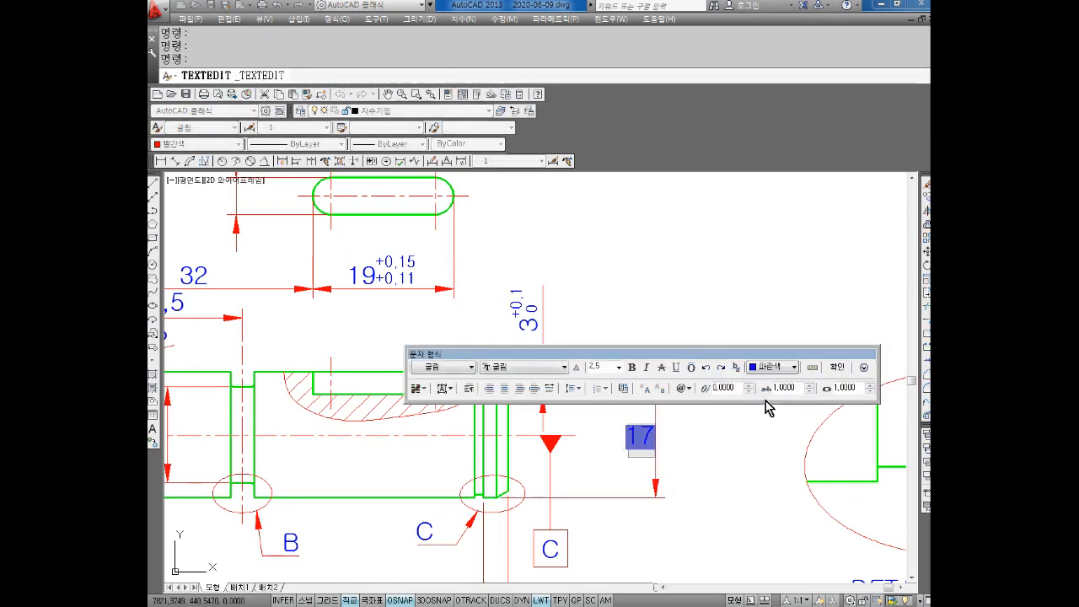
{"action": "type", "text": "H"}
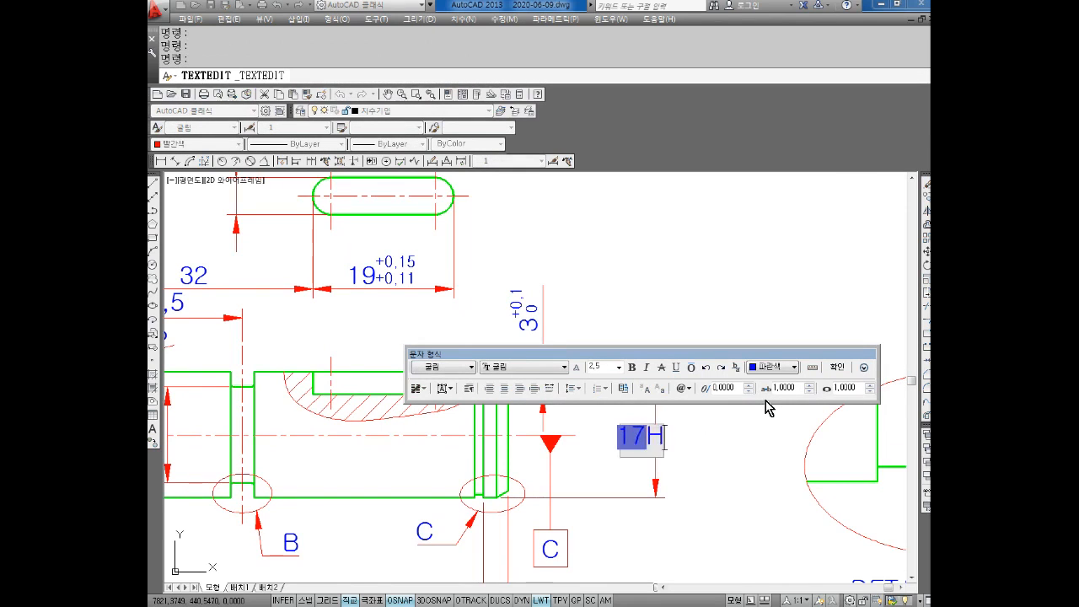
{"action": "key", "text": "BackSpace"}
{"action": "type", "text": "h6"}
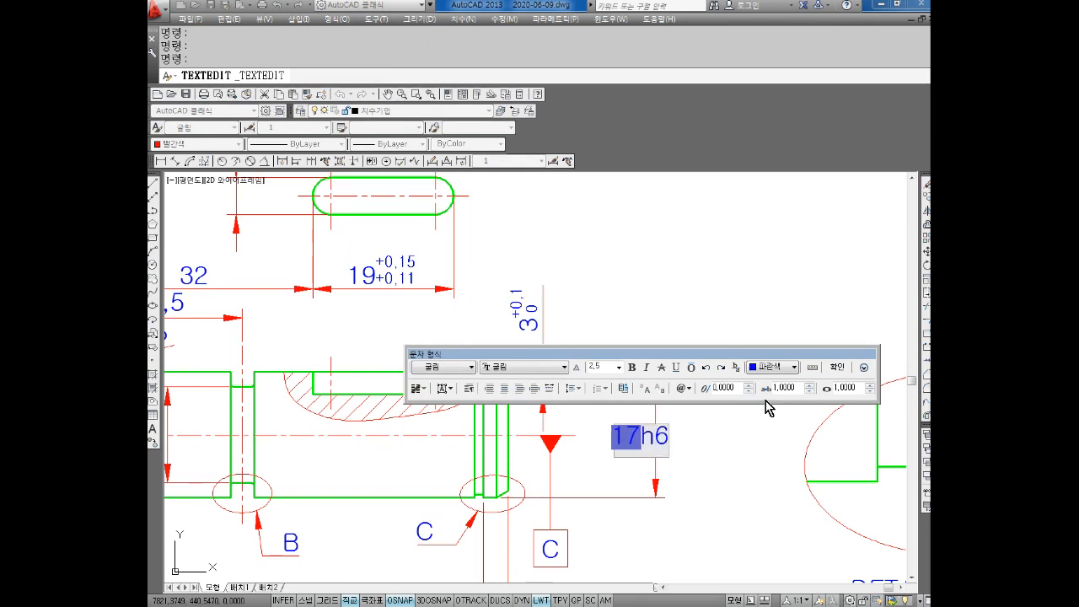
{"action": "left_click", "coordinate": [749, 467]}
Remove the parentheses around the overall length dimension's value below the front view
{"action": "mouse_move", "coordinate": [728, 472]}
{"action": "middle_mouse_down"}
{"action": "mouse_move", "coordinate": [699, 359]}
{"action": "mouse_move", "coordinate": [624, 339]}
{"action": "mouse_move", "coordinate": [655, 306]}
{"action": "middle_mouse_up"}
{"action": "middle_click_drag", "start_coordinate": [611, 360], "coordinate": [685, 324]}
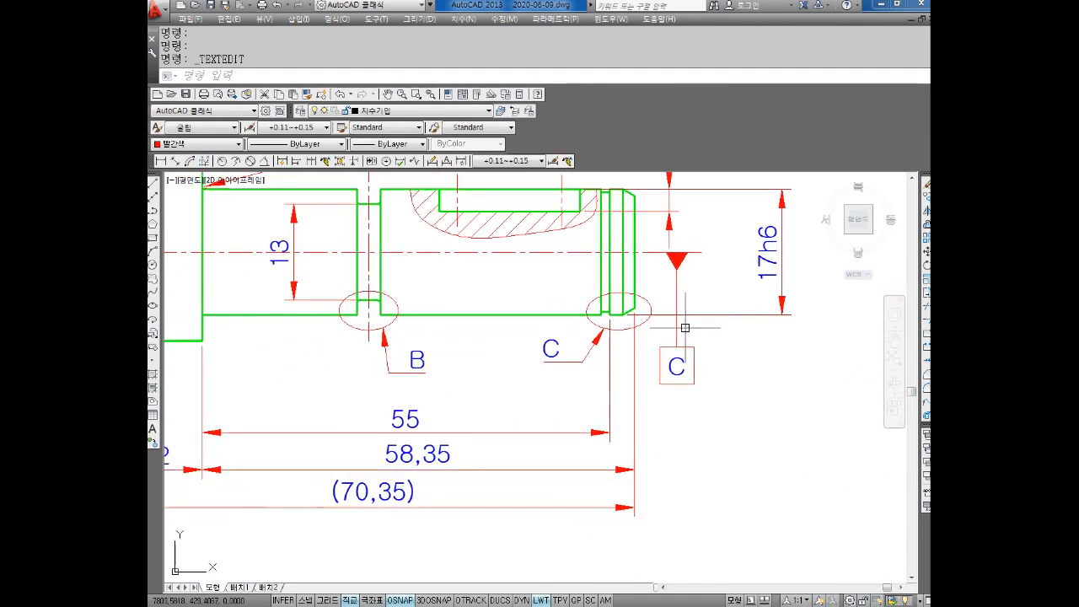
{"action": "middle_click_drag", "start_coordinate": [497, 365], "coordinate": [651, 341]}
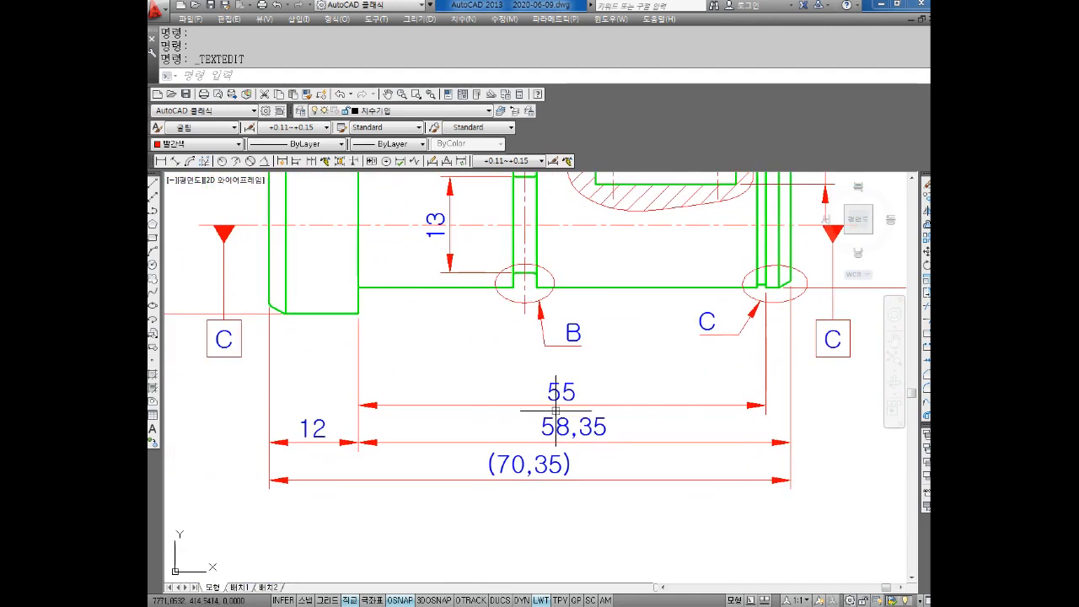
{"action": "key", "text": "Escape"}
{"action": "key", "text": "Escape"}
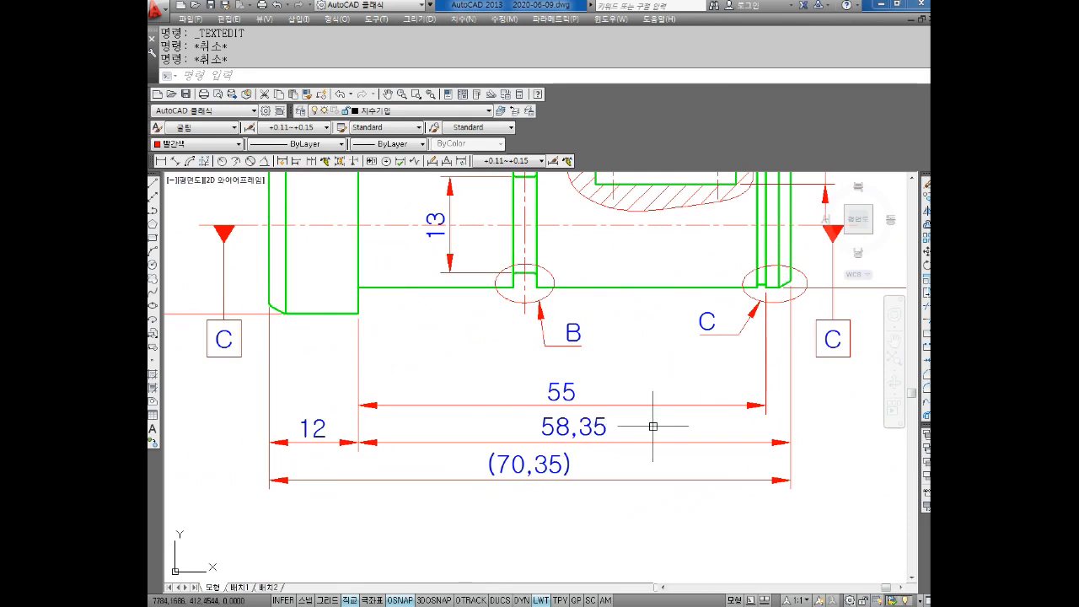
{"action": "middle_click_drag", "start_coordinate": [372, 423], "coordinate": [419, 394]}
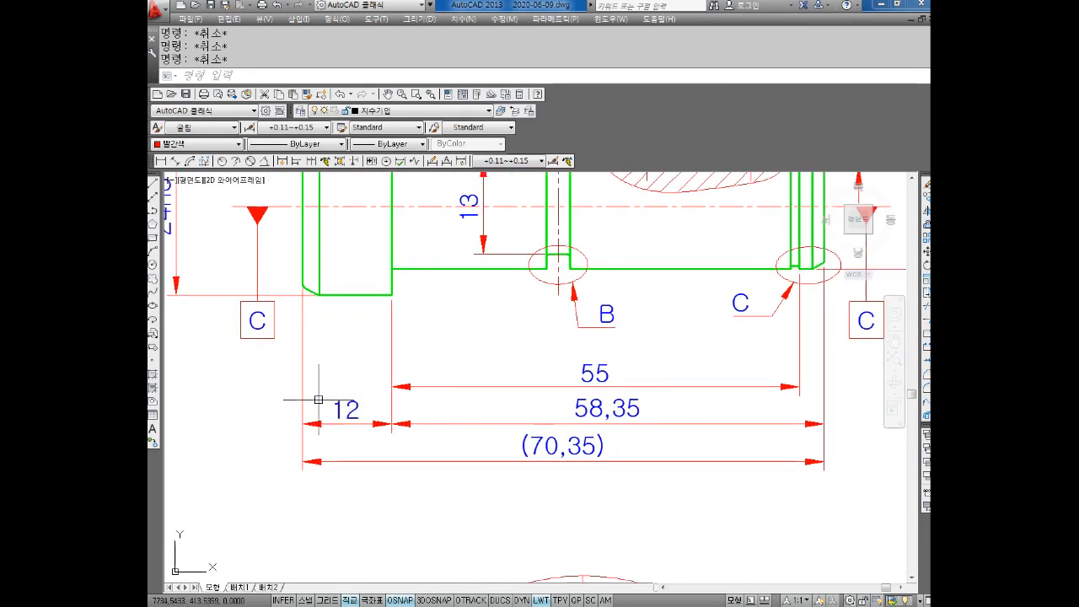
{"action": "double_click", "coordinate": [523, 447]}
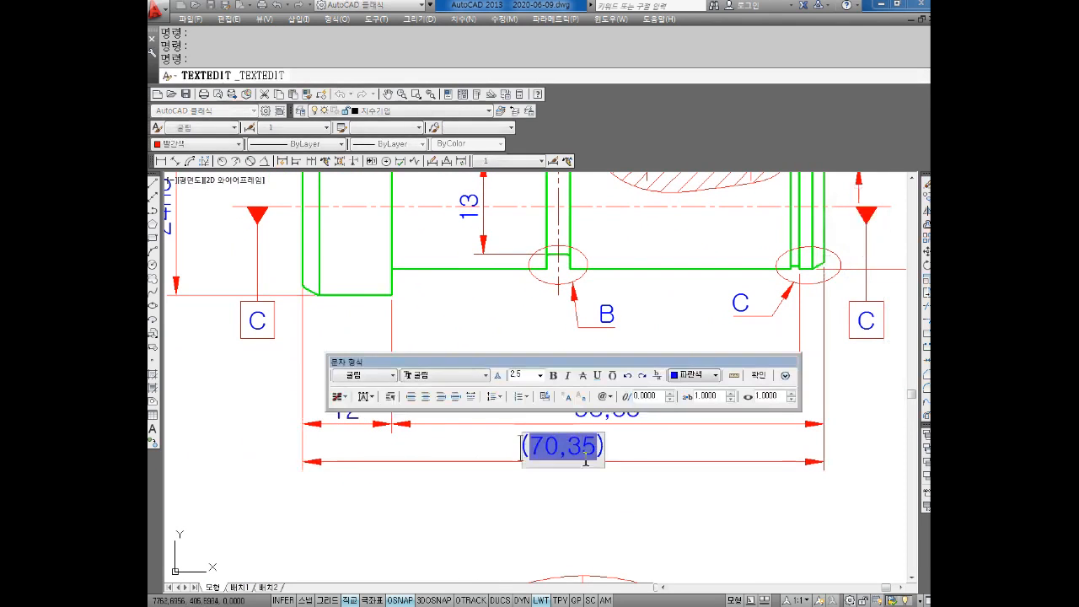
{"action": "key", "text": "Delete"}
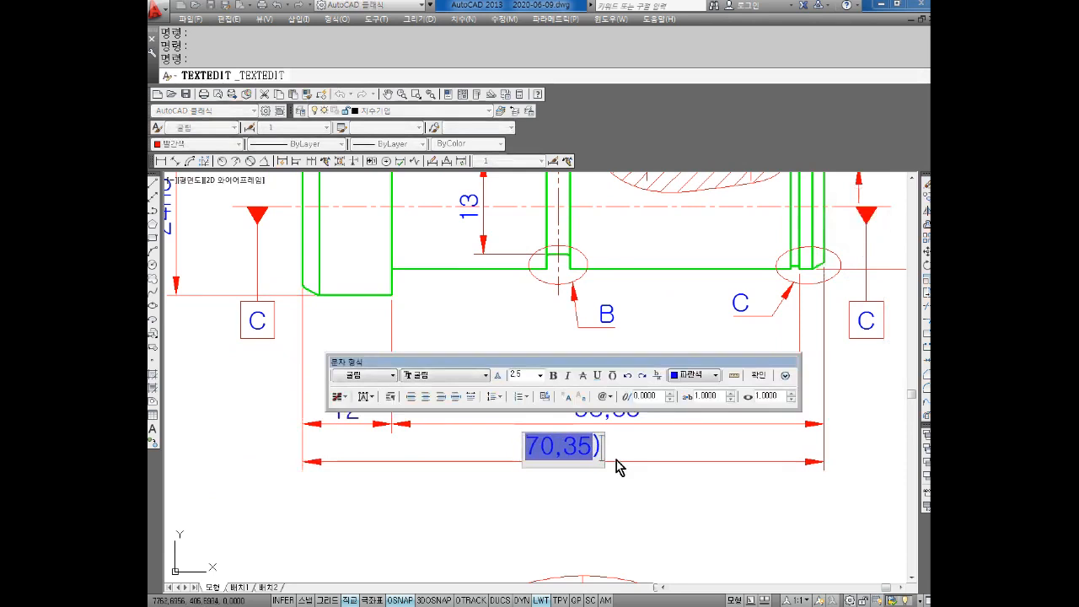
{"action": "key", "text": "Delete"}
{"action": "left_click", "coordinate": [593, 480]}
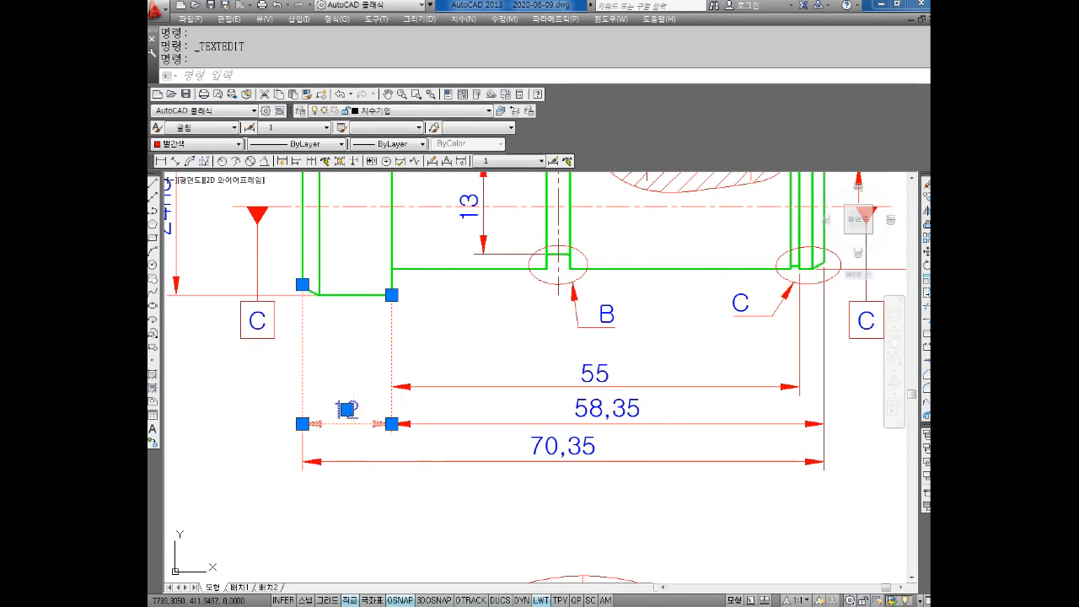
Put the head length dimension's value in parentheses as the reference dimension (12)
{"action": "double_click", "coordinate": [393, 426]}
{"action": "type", "text": "(12)"}
{"action": "key", "text": "Escape"}
{"action": "key", "text": "Escape"}
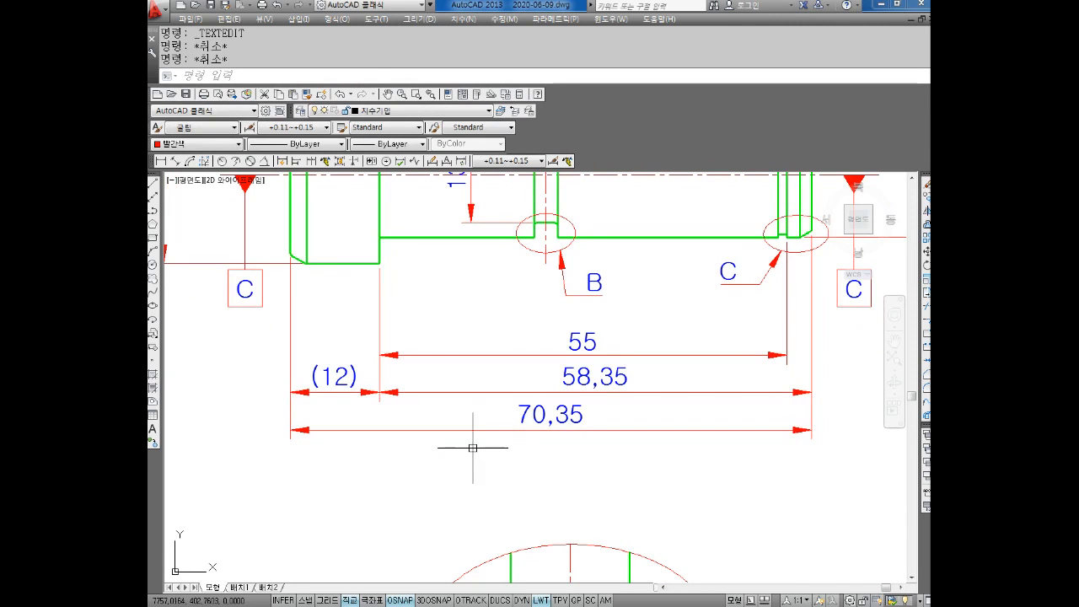
{"action": "middle_click_drag", "start_coordinate": [609, 351], "coordinate": [579, 379]}
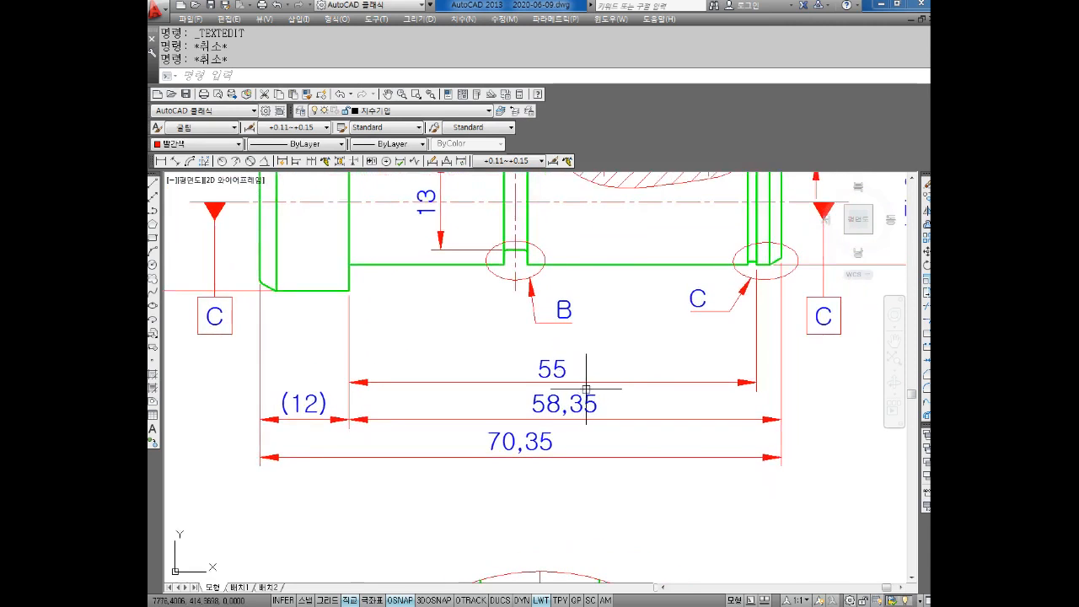
Create a dimension style named +0.04~+0.13 based on +0.11~+0.15, with an upper deviation of +0.13 and a lower deviation of +0.04
{"action": "middle_click_drag", "start_coordinate": [676, 349], "coordinate": [669, 375]}
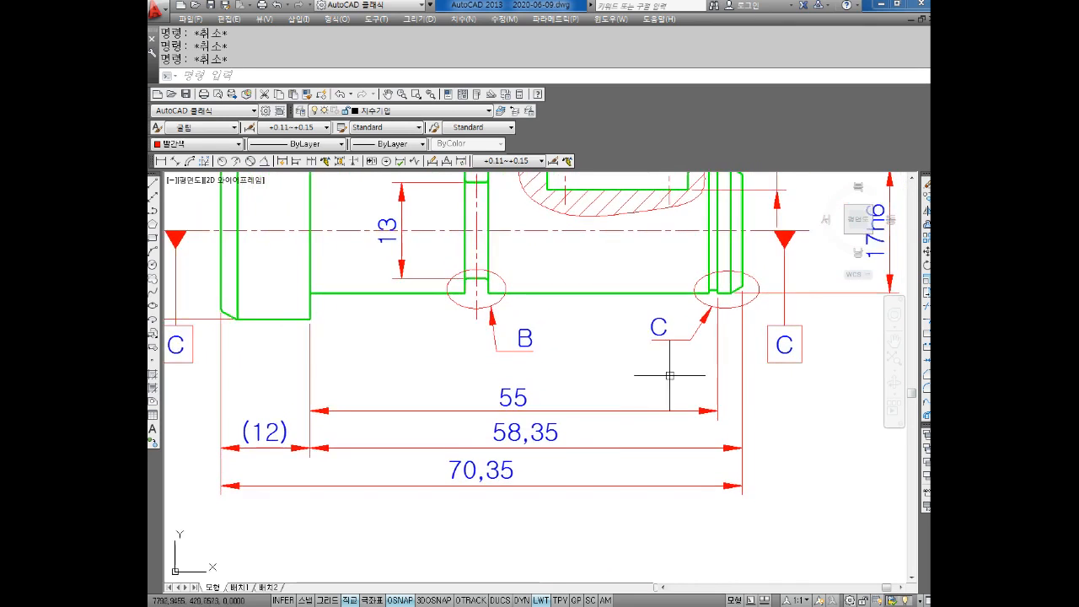
{"action": "type", "text": "d"}
{"action": "key", "text": "Return"}
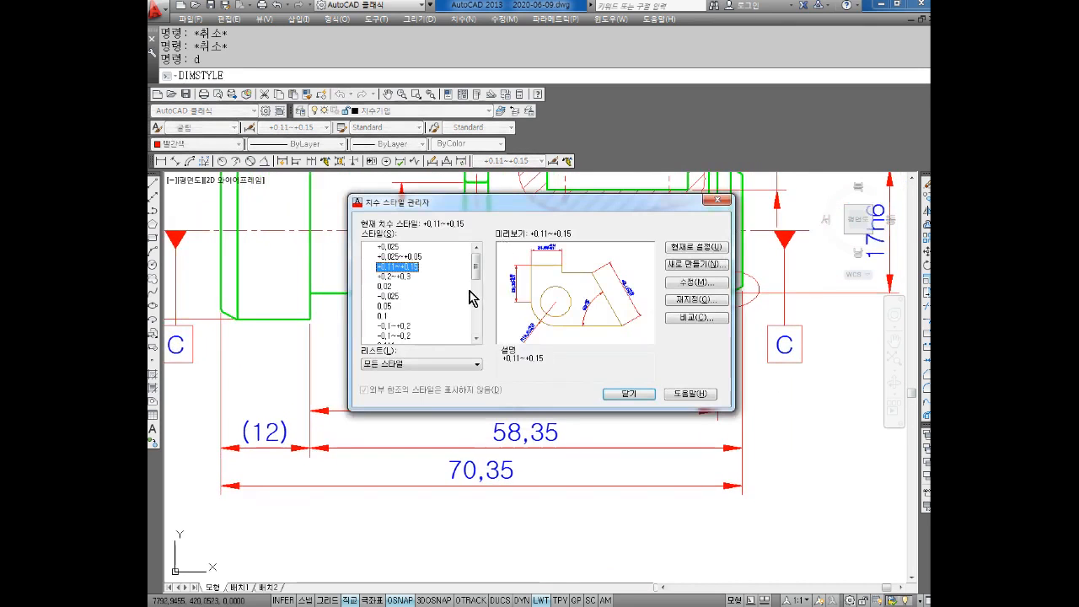
{"action": "left_click", "coordinate": [693, 264]}
{"action": "type", "text": "ㅓ"}
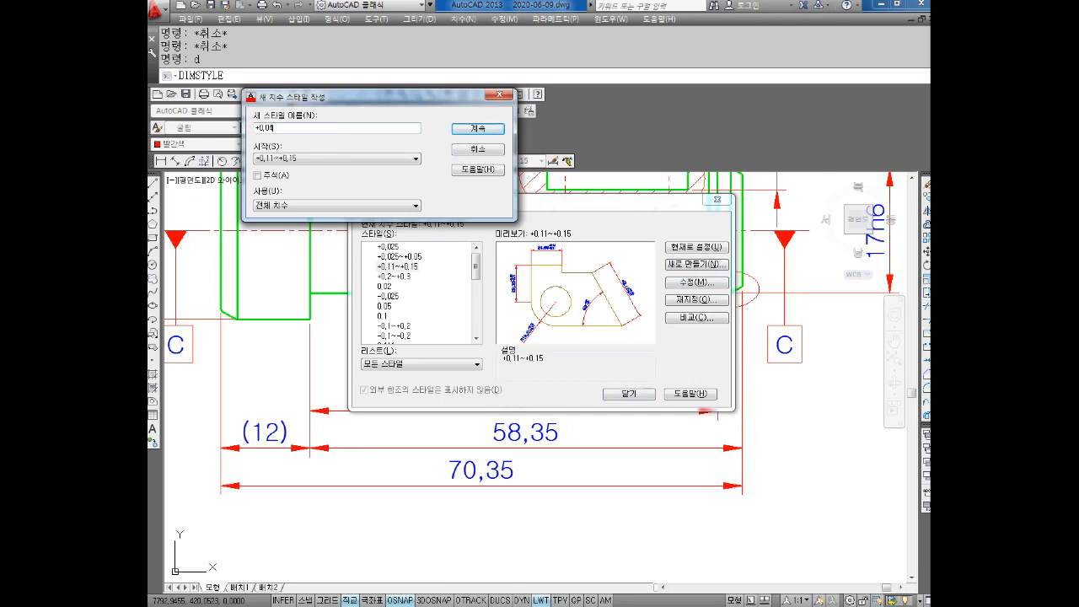
{"action": "type", "text": "0.04~+0.13"}
{"action": "left_click", "coordinate": [504, 131]}
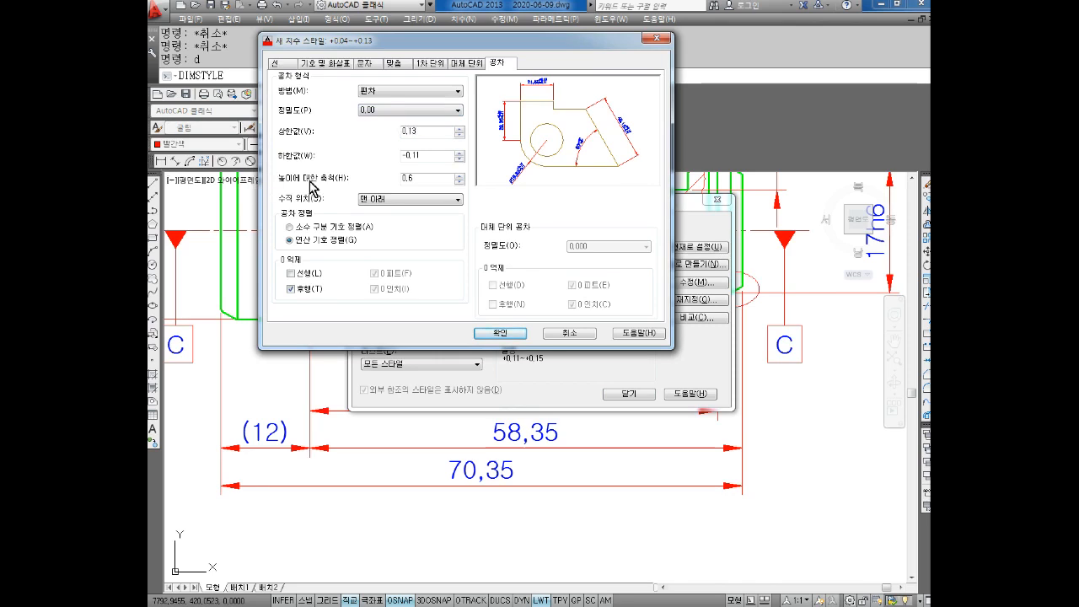
{"action": "type", "text": "-"}
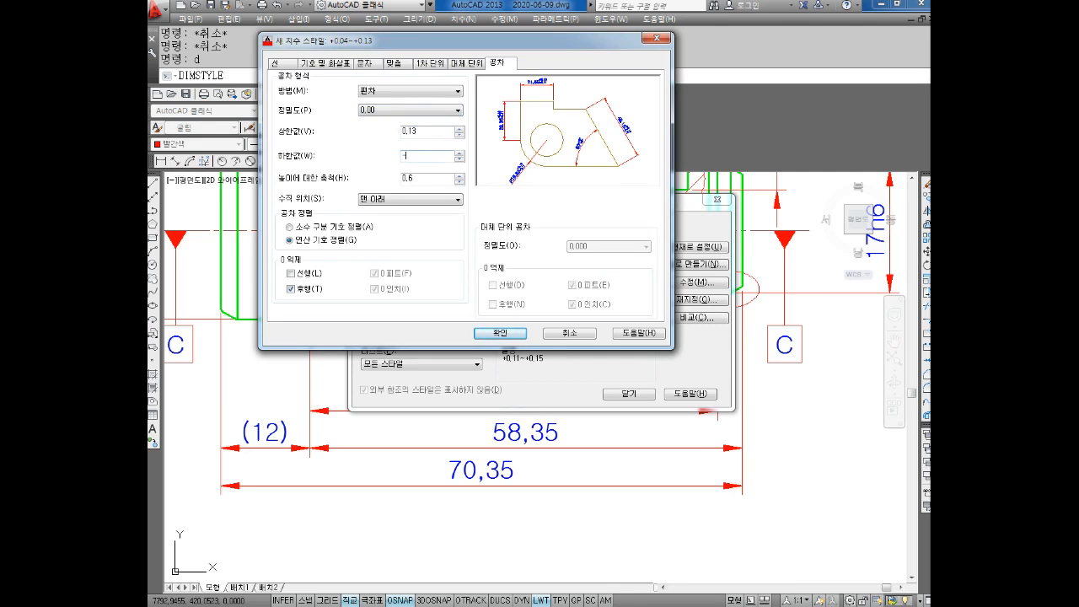
{"action": "left_click", "coordinate": [500, 334]}
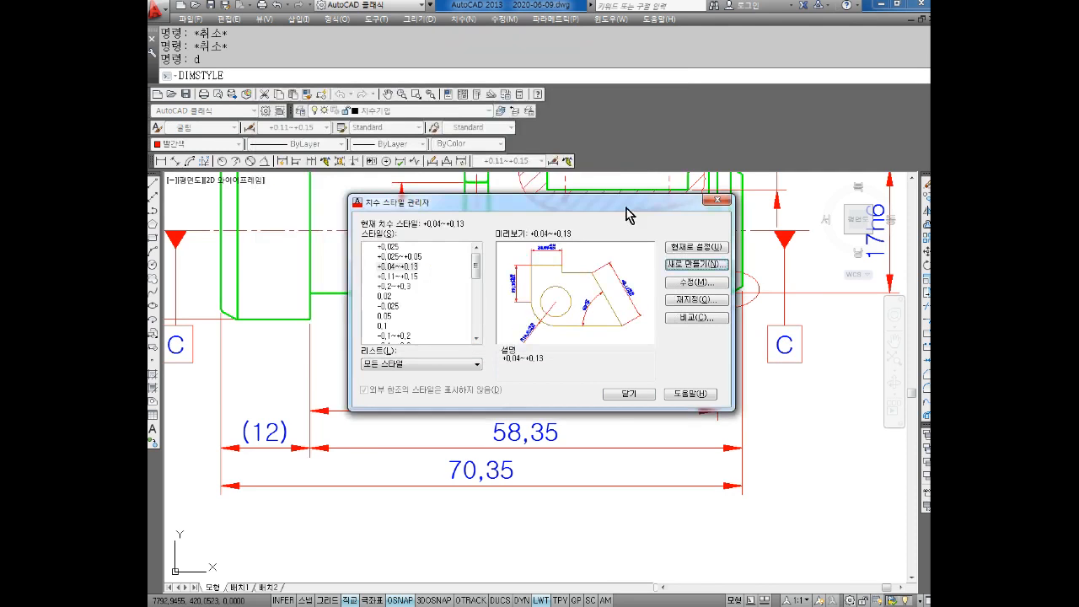
{"action": "left_click", "coordinate": [649, 393]}
Apply the +0.04~+0.13 dimension style to the 55 length dimension below the front view
{"action": "left_click", "coordinate": [513, 393]}
{"action": "left_click", "coordinate": [492, 162]}
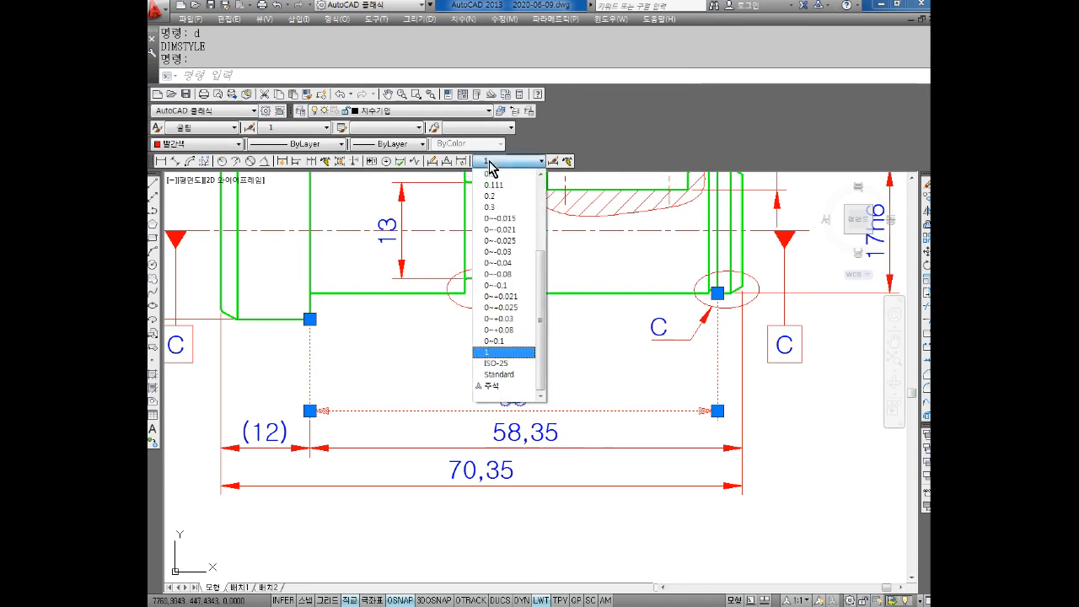
{"action": "scroll", "coordinate": [515, 342], "scroll_direction": "up", "scroll_amount": 4}
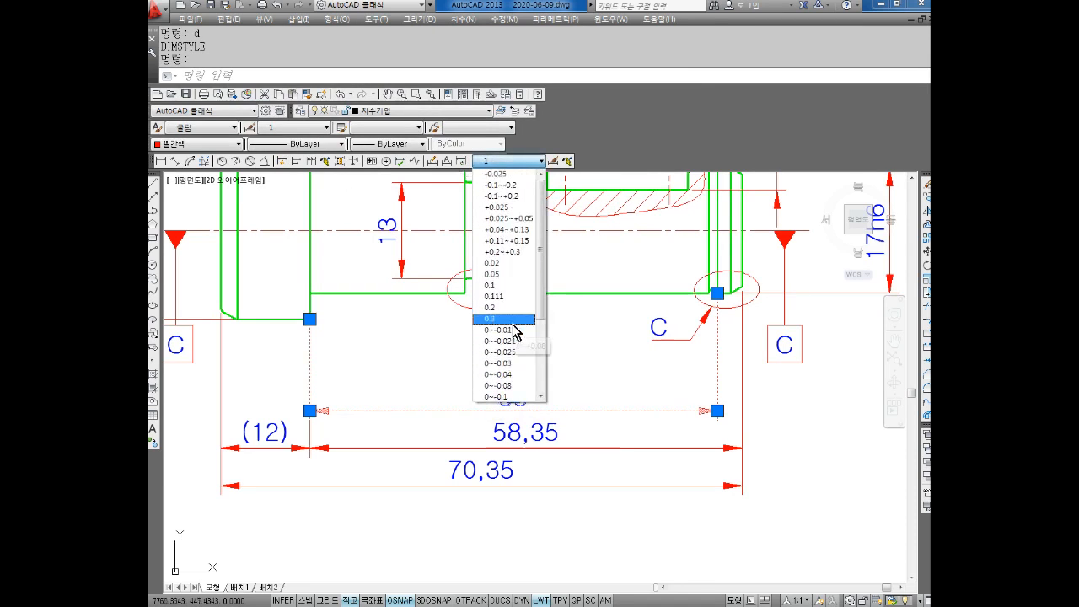
{"action": "left_click", "coordinate": [532, 230]}
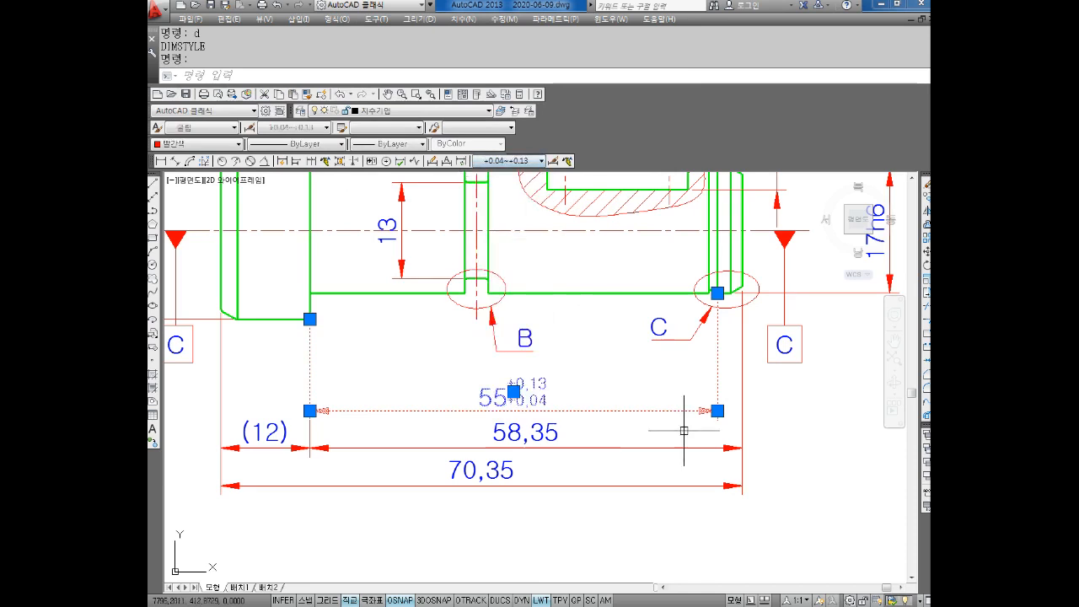
{"action": "key", "text": "Escape"}
{"action": "key", "text": "Escape"}
{"action": "middle_click_drag", "start_coordinate": [713, 377], "coordinate": [695, 367]}
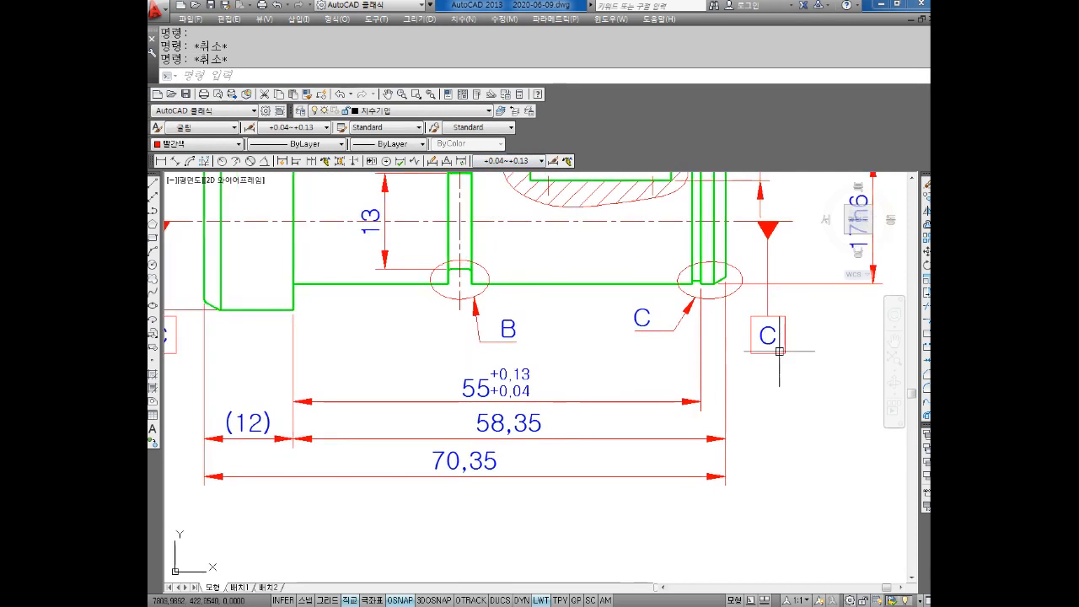
Add the tolerance class h9 after the groove diameter's dimension value 13
{"action": "middle_click_drag", "start_coordinate": [571, 327], "coordinate": [627, 405]}
{"action": "double_click", "coordinate": [426, 296]}
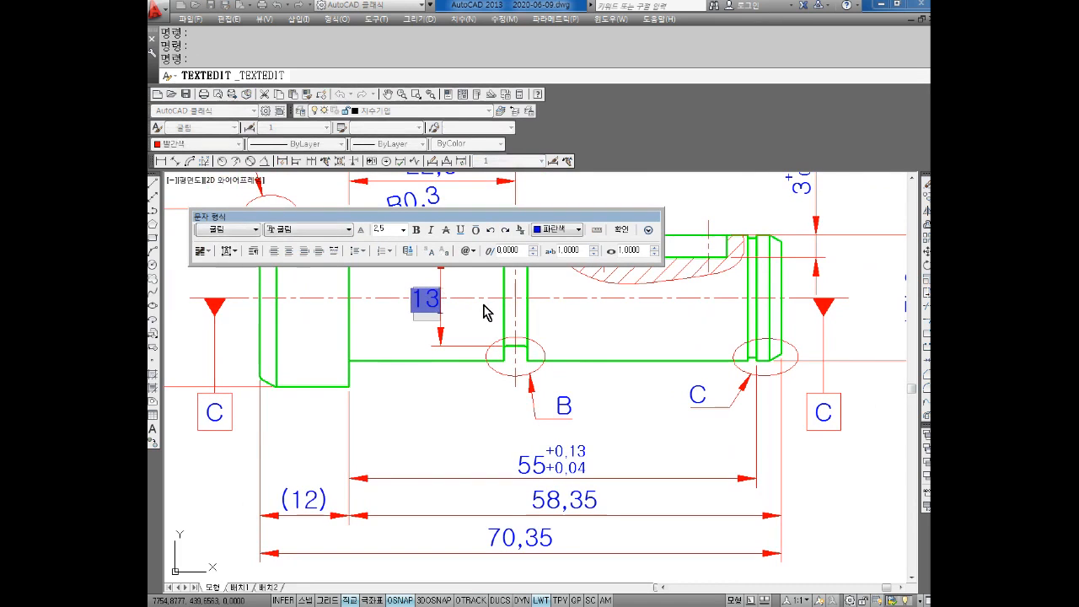
{"action": "type", "text": "h"}
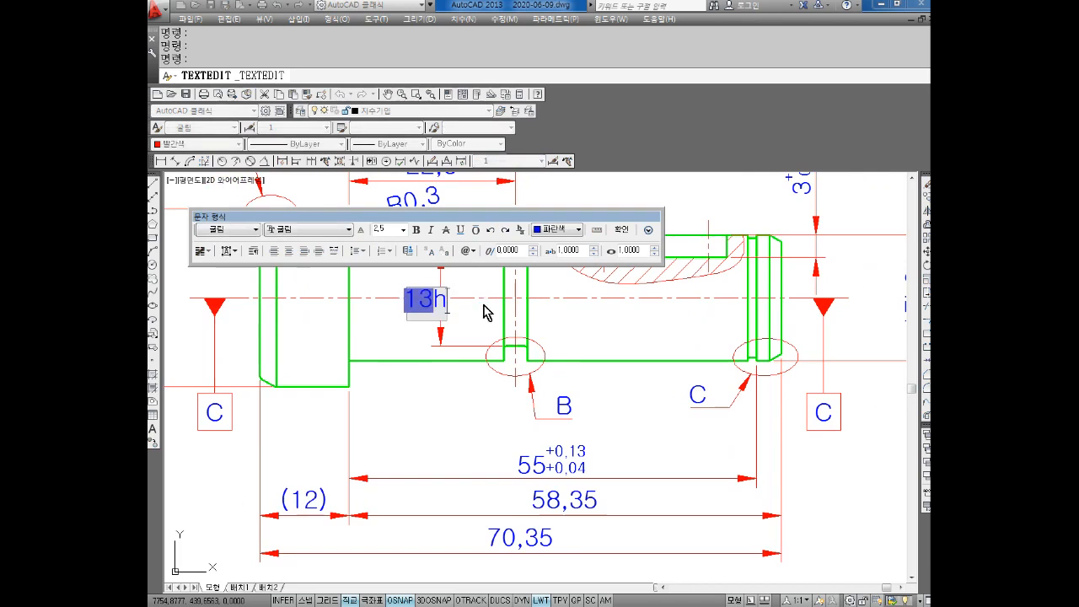
{"action": "type", "text": "9"}
{"action": "left_click", "coordinate": [447, 404]}
{"action": "scroll", "coordinate": [593, 315], "scroll_direction": "down", "scroll_amount": 2}
{"action": "key", "text": "Escape"}
{"action": "key", "text": "Escape"}
Insert a diameter symbol in front of the head's 24h8 dimension value
{"action": "left_click", "coordinate": [306, 309]}
{"action": "double_click", "coordinate": [303, 308]}
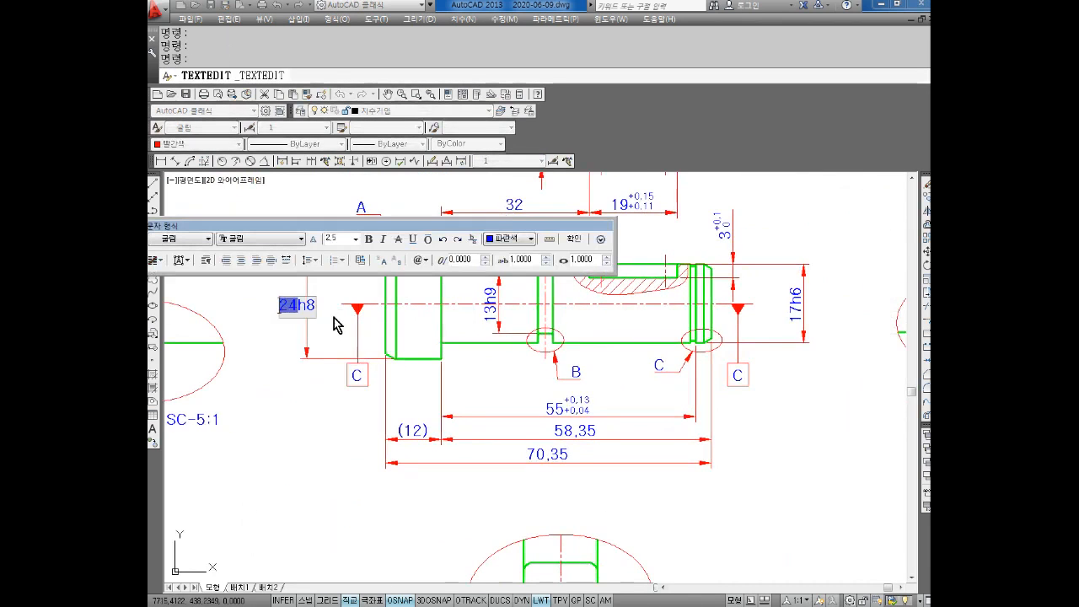
{"action": "left_click", "coordinate": [423, 263]}
{"action": "left_click", "coordinate": [481, 306]}
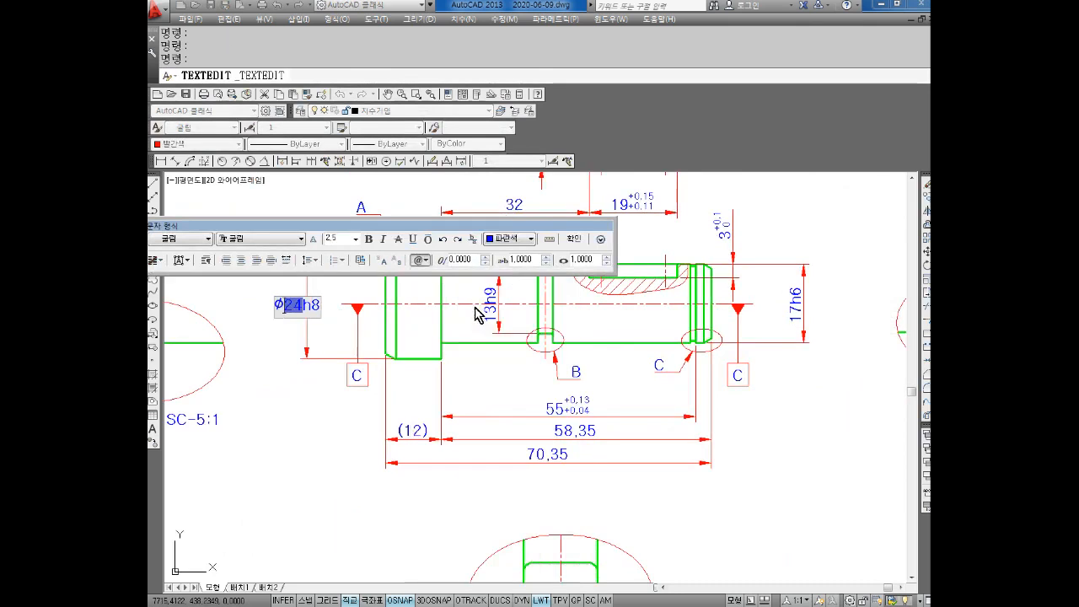
{"action": "left_click", "coordinate": [480, 313]}
Insert a diameter symbol in front of the groove's 13h9 dimension value
{"action": "double_click", "coordinate": [490, 296]}
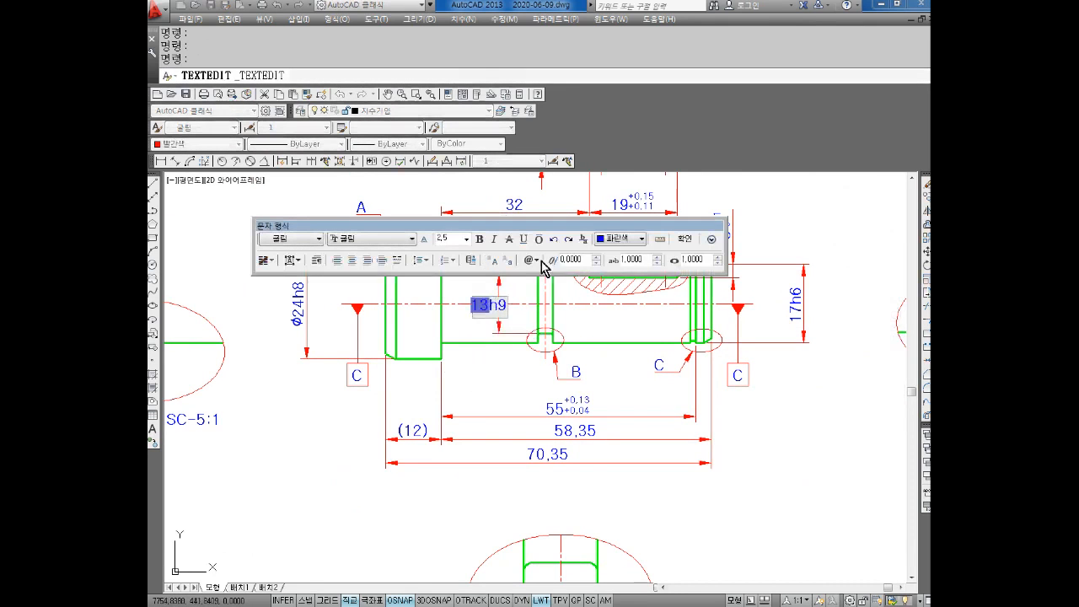
{"action": "left_click", "coordinate": [530, 260]}
{"action": "left_click", "coordinate": [561, 304]}
{"action": "left_click", "coordinate": [540, 354]}
Insert a diameter symbol in front of the 17h6 dimension value at the shaft's chamfered end
{"action": "double_click", "coordinate": [795, 304]}
{"action": "left_click", "coordinate": [724, 260]}
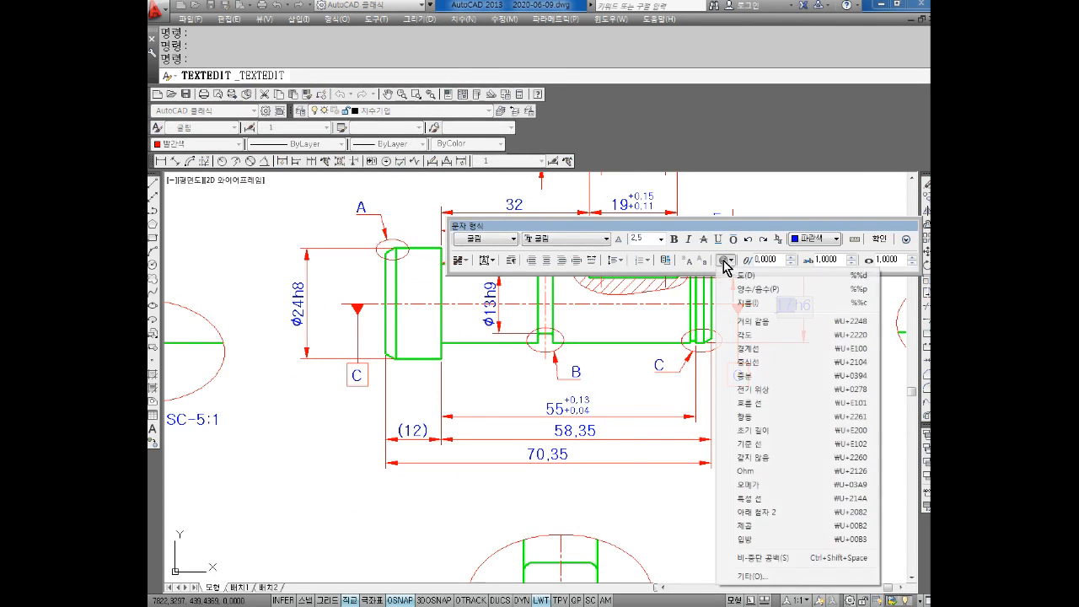
{"action": "left_click", "coordinate": [743, 305]}
{"action": "left_click", "coordinate": [779, 422]}
{"action": "key", "text": "Escape"}
{"action": "key", "text": "Escape"}
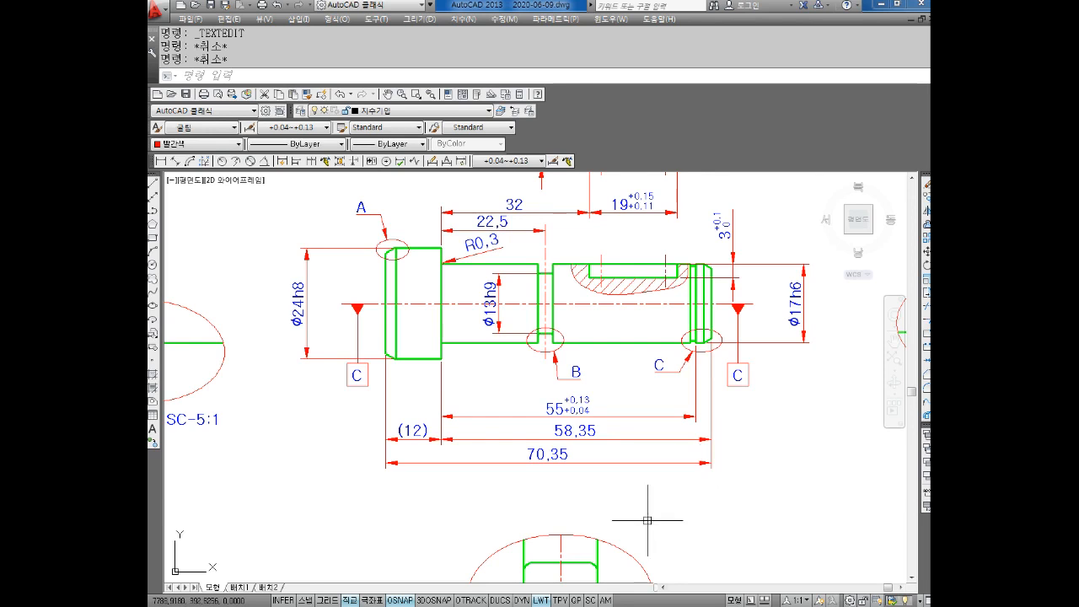
Examine the dimensioned front view and the chamfered shaft end for annotations still missing
{"action": "scroll", "coordinate": [590, 441], "scroll_direction": "up", "scroll_amount": 4}
{"action": "scroll", "coordinate": [566, 369], "scroll_direction": "down", "scroll_amount": 2}
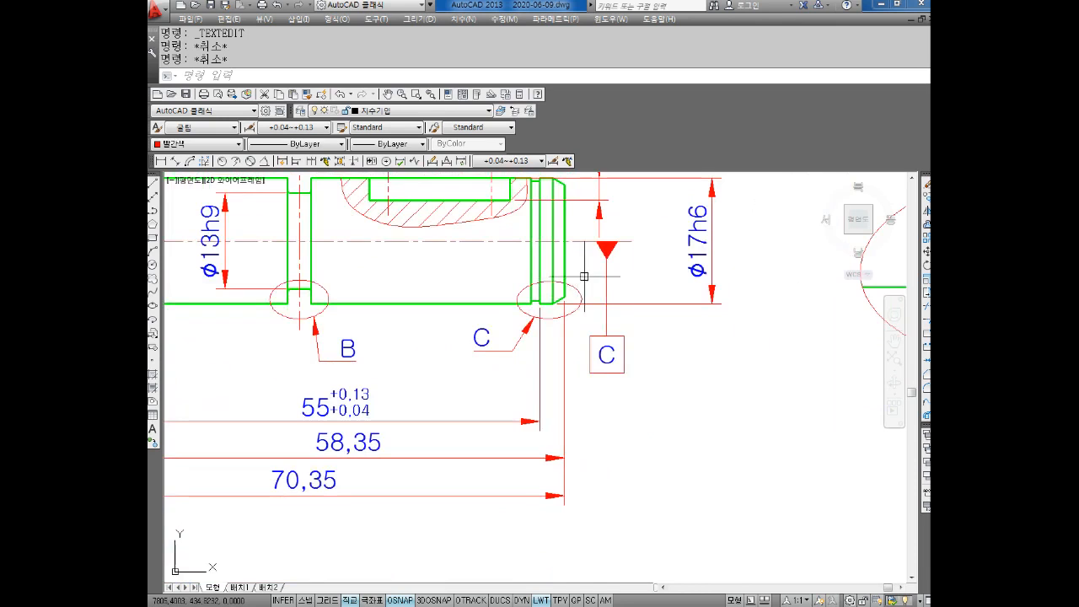
{"action": "middle_click_drag", "start_coordinate": [674, 426], "coordinate": [598, 416]}
{"action": "scroll", "coordinate": [571, 374], "scroll_direction": "down", "scroll_amount": 2}
{"action": "scroll", "coordinate": [532, 330], "scroll_direction": "up", "scroll_amount": 5}
{"action": "scroll", "coordinate": [482, 309], "scroll_direction": "down", "scroll_amount": 2}
{"action": "scroll", "coordinate": [535, 357], "scroll_direction": "down", "scroll_amount": 4}
{"action": "mouse_move", "coordinate": [536, 359]}
{"action": "middle_mouse_down"}
{"action": "mouse_move", "coordinate": [602, 323]}
{"action": "mouse_move", "coordinate": [682, 366]}
{"action": "mouse_move", "coordinate": [679, 424]}
{"action": "mouse_move", "coordinate": [575, 329]}
{"action": "mouse_move", "coordinate": [564, 339]}
{"action": "middle_mouse_up"}
{"action": "scroll", "coordinate": [592, 307], "scroll_direction": "up", "scroll_amount": 4}
Draw a horizontal quick leader without text, pointing at the chamfered end face where it meets the shaft's centerline
{"action": "key", "text": "Escape"}
{"action": "left_click", "coordinate": [323, 163]}
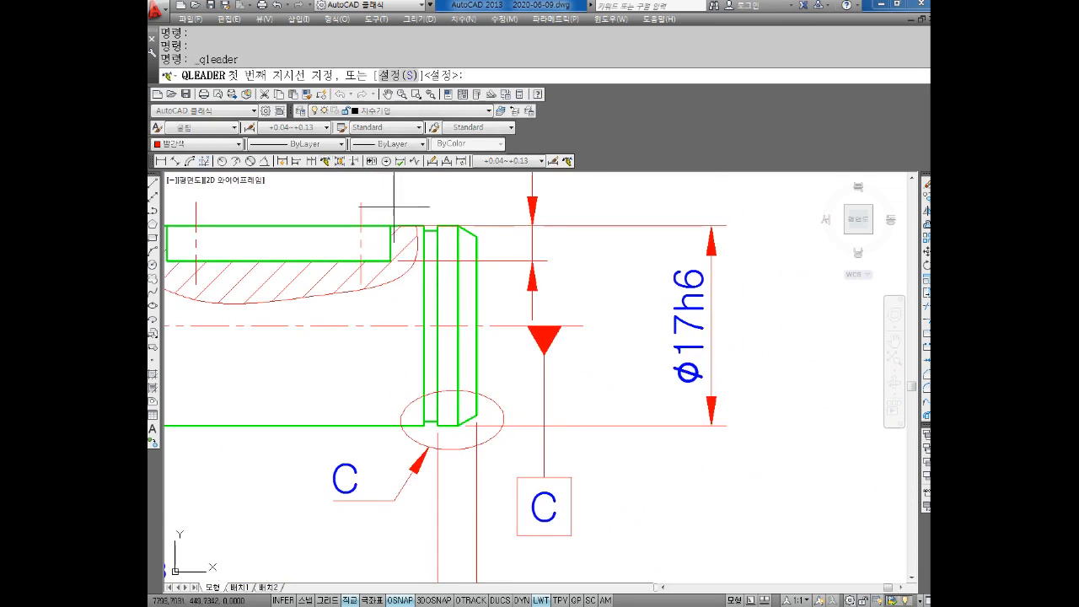
{"action": "scroll", "coordinate": [455, 295], "scroll_direction": "up", "scroll_amount": 2}
{"action": "left_click", "coordinate": [503, 348]}
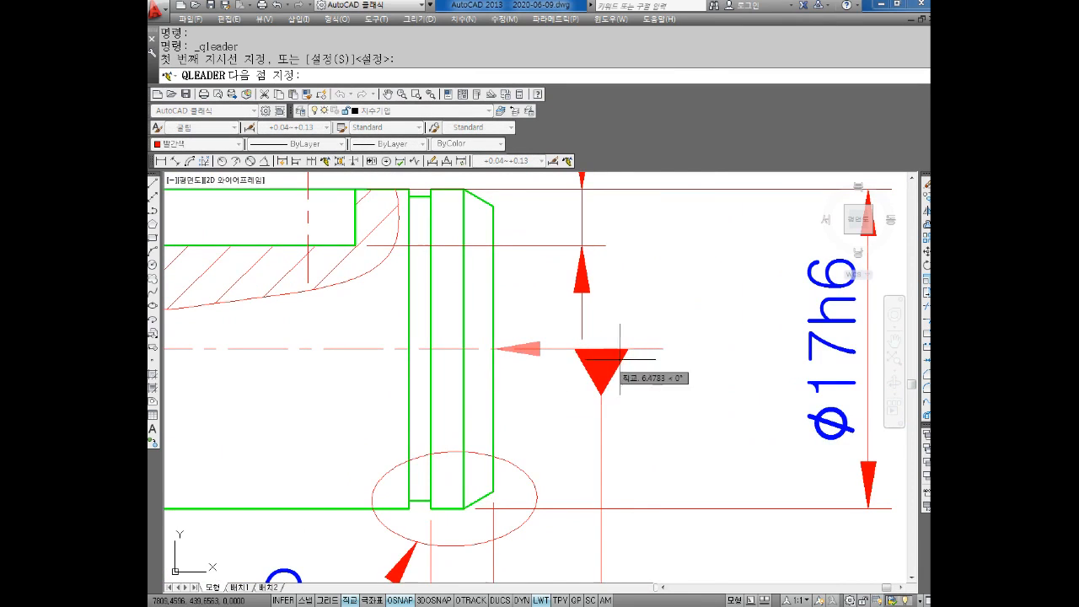
{"action": "left_click", "coordinate": [716, 365]}
{"action": "key", "text": "Escape"}
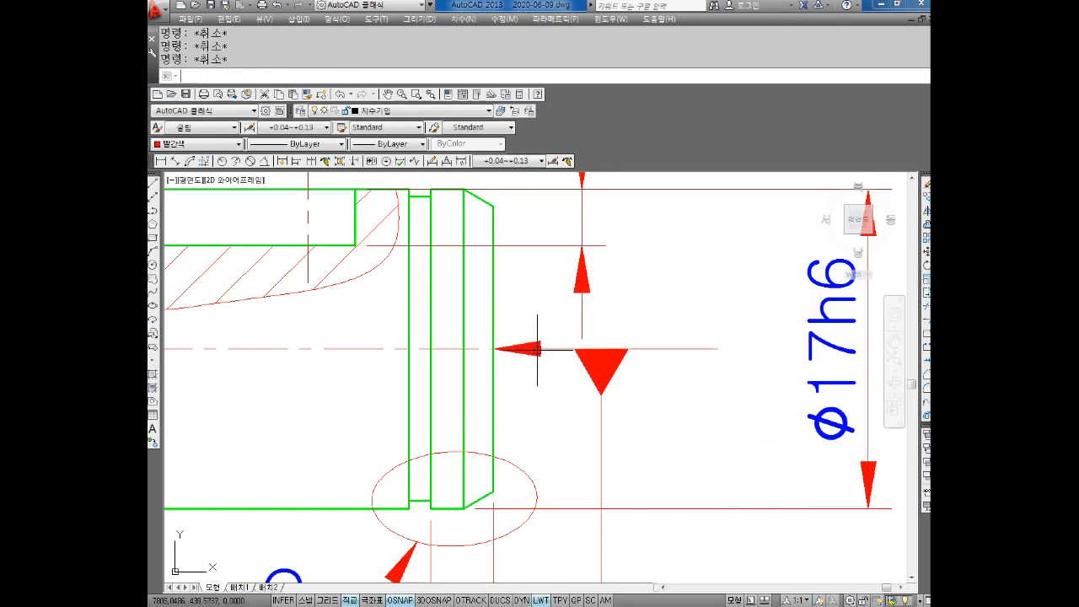
Change the arrowhead of the leader at the shaft's end face to the right angle type (오른쪽 각도)
{"action": "left_click", "coordinate": [536, 348]}
{"action": "left_click", "coordinate": [682, 328]}
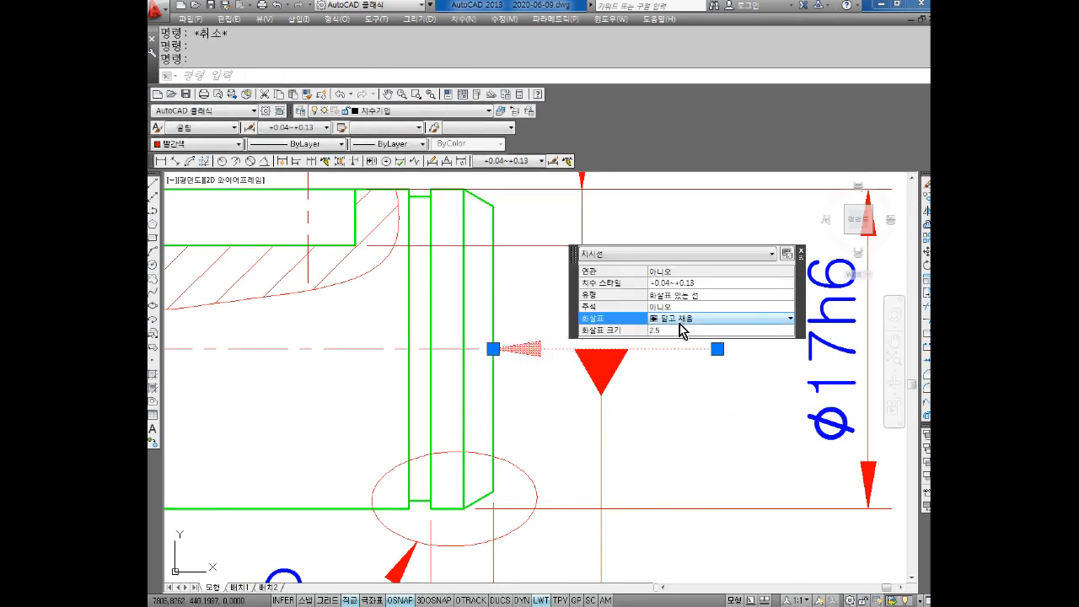
{"action": "left_click", "coordinate": [682, 328]}
{"action": "scroll", "coordinate": [705, 387], "scroll_direction": "down", "scroll_amount": 2}
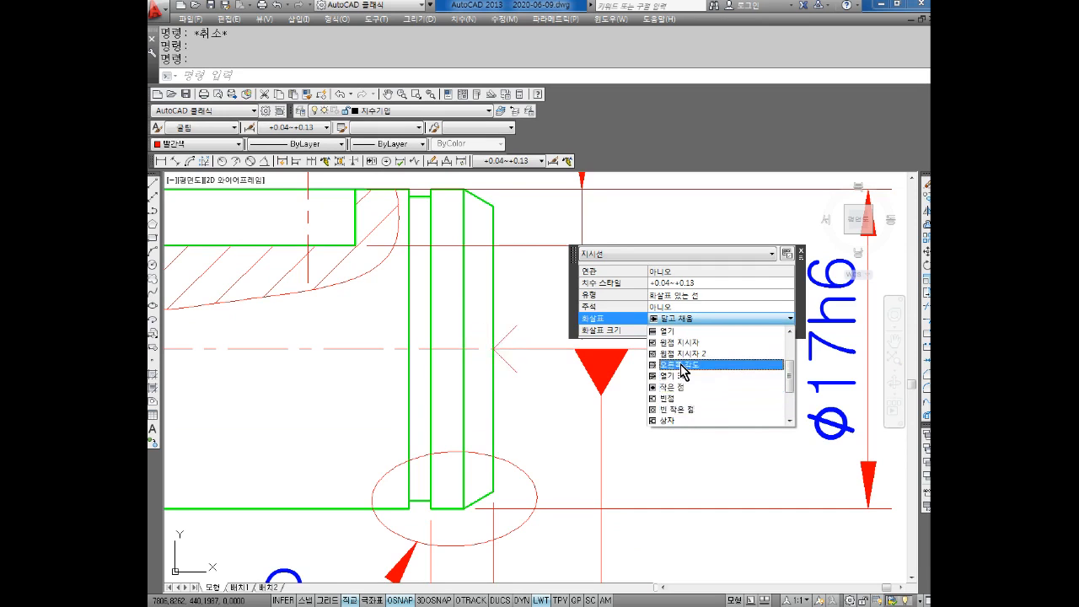
{"action": "left_click", "coordinate": [684, 365]}
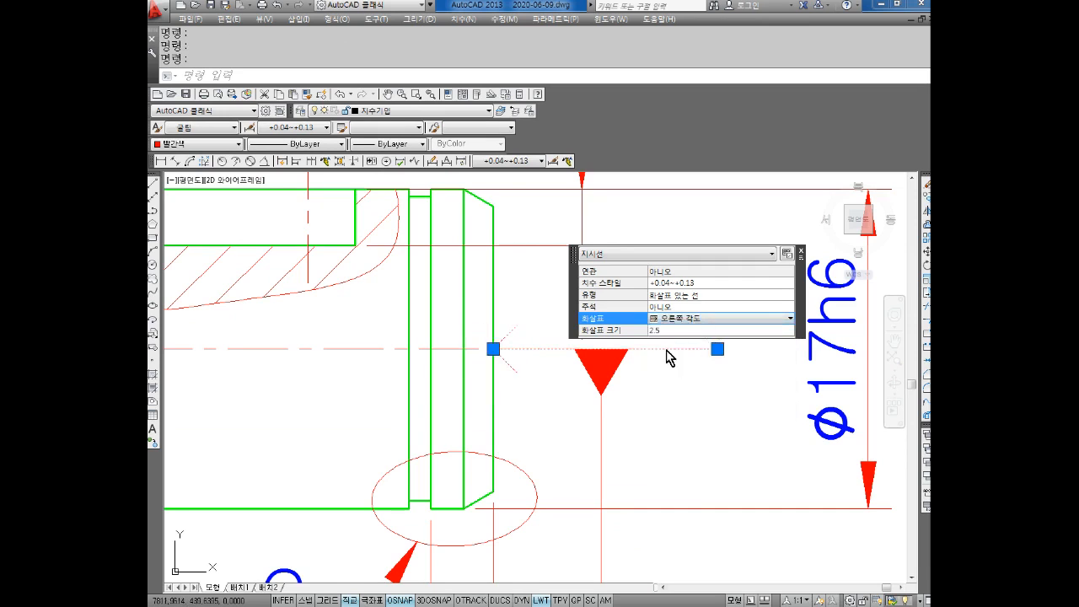
{"action": "key", "text": "Escape"}
{"action": "key", "text": "Escape"}
{"action": "key", "text": "Escape"}
Explode the leader at the shaft's end face
{"action": "type", "text": "x"}
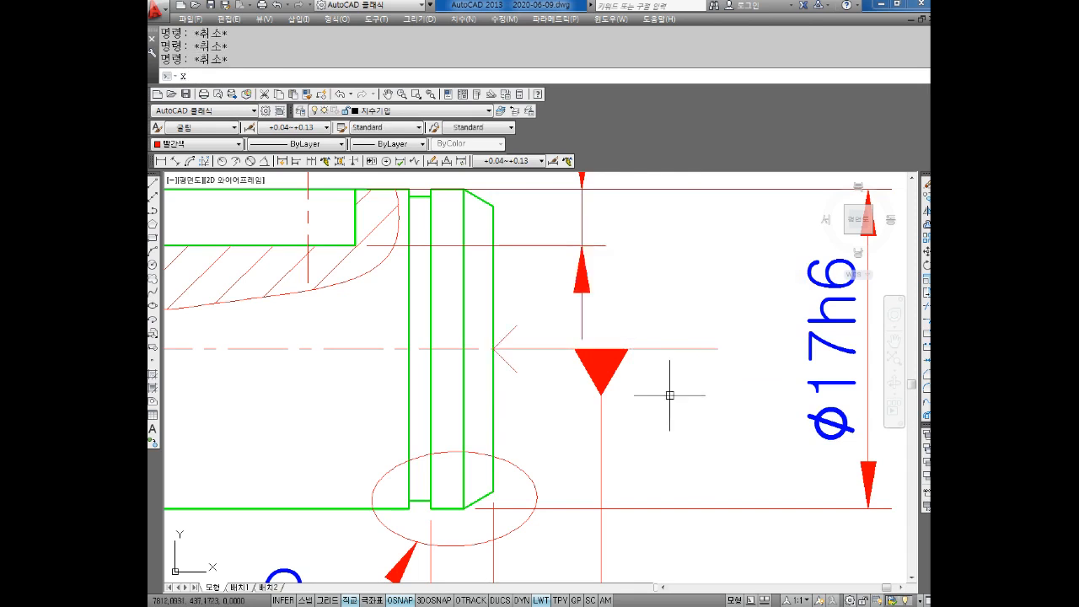
Explode the centre-hole symbol at the shaft's chamfered end and delete its long horizontal line
{"action": "key", "text": "Return"}
{"action": "left_click", "coordinate": [718, 351]}
{"action": "left_click", "coordinate": [706, 342]}
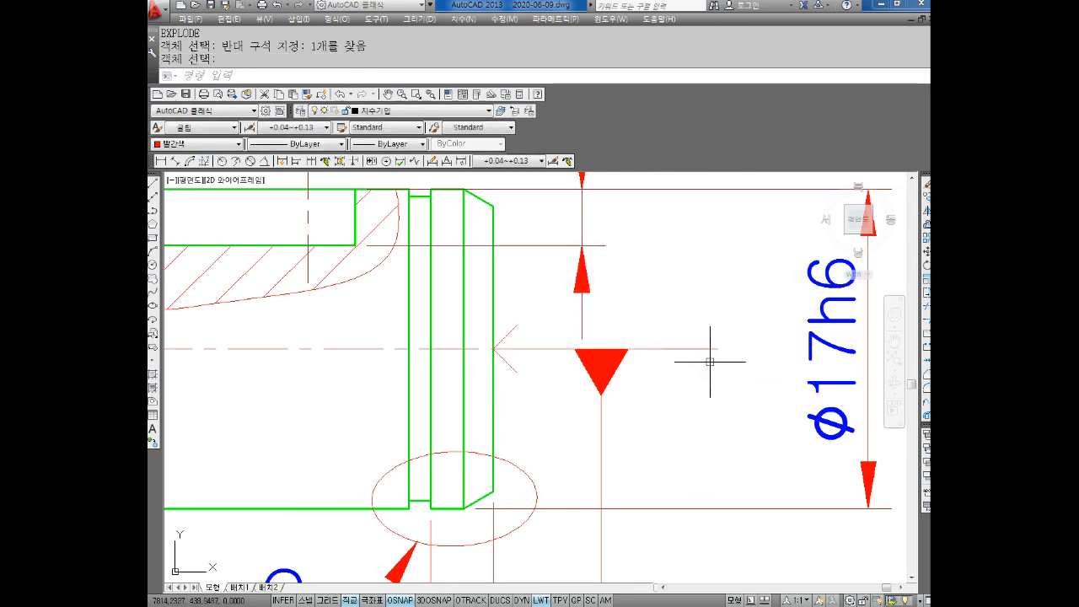
{"action": "key", "text": "Escape"}
{"action": "key", "text": "Escape"}
{"action": "type", "text": "x"}
{"action": "key", "text": "Return"}
{"action": "left_click", "coordinate": [506, 328]}
{"action": "key", "text": "Escape"}
{"action": "left_click", "coordinate": [701, 352]}
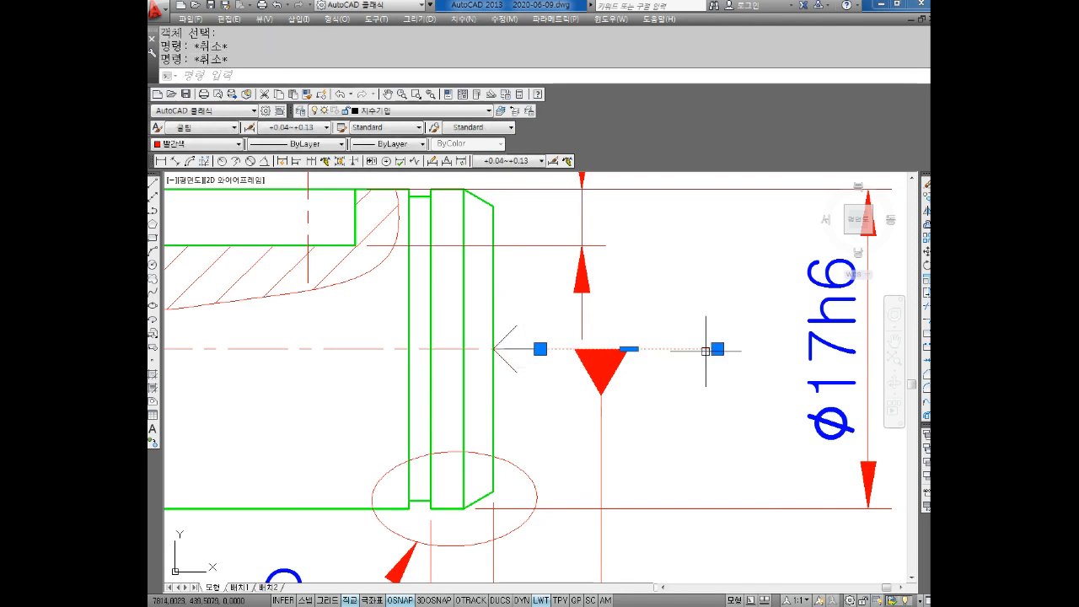
{"action": "key", "text": "Delete"}
Set the colour of the symbol's two short slanted lines to red
{"action": "left_click", "coordinate": [523, 353]}
{"action": "left_click", "coordinate": [512, 352]}
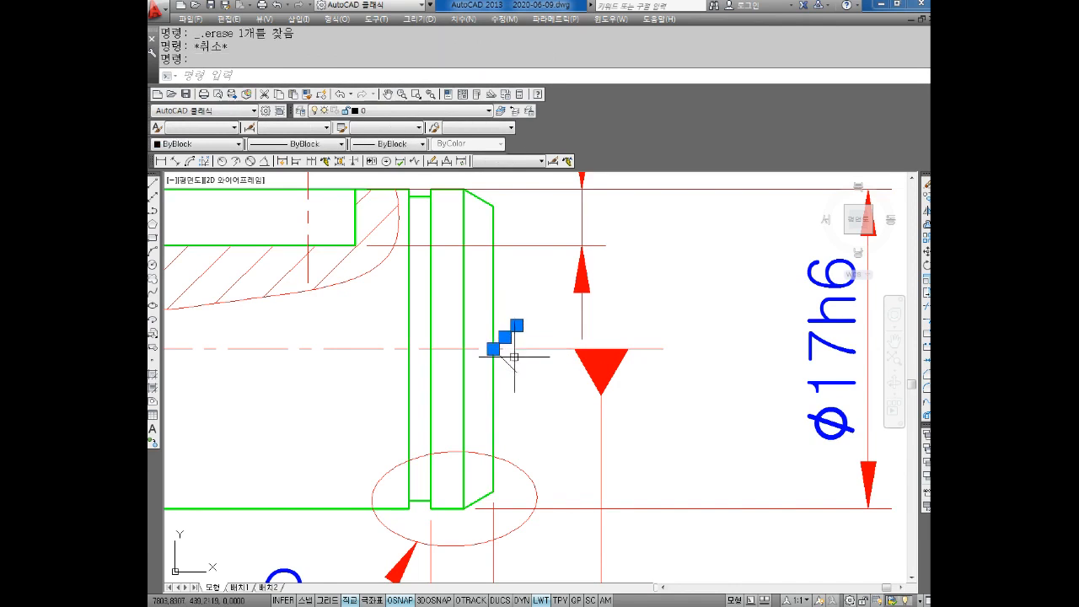
{"action": "left_click", "coordinate": [202, 144]}
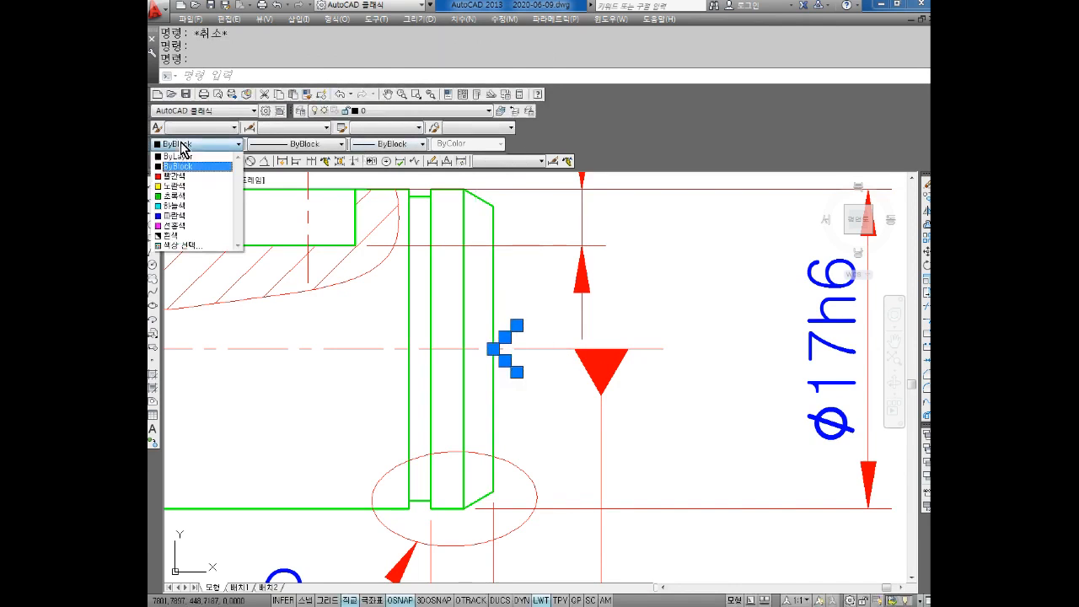
{"action": "left_click", "coordinate": [180, 180]}
{"action": "key", "text": "Escape"}
{"action": "key", "text": "Escape"}
{"action": "scroll", "coordinate": [529, 306], "scroll_direction": "down", "scroll_amount": 4}
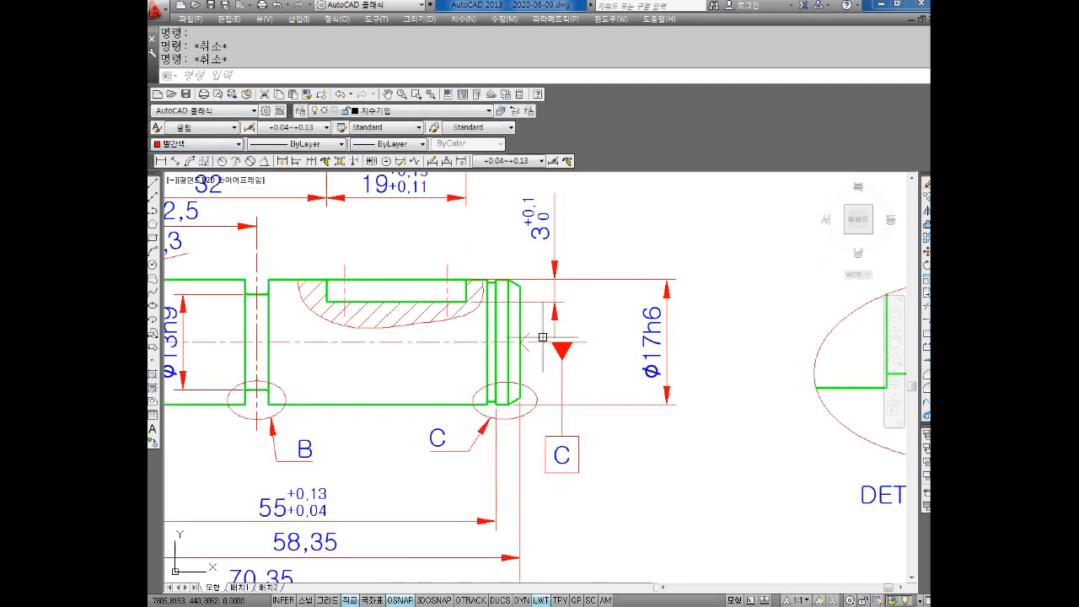
Draw a leader from the lower tip of the centre-hole symbol diagonally down past datum C, with orthogonal mode off
{"action": "scroll", "coordinate": [529, 305], "scroll_direction": "up", "scroll_amount": 4}
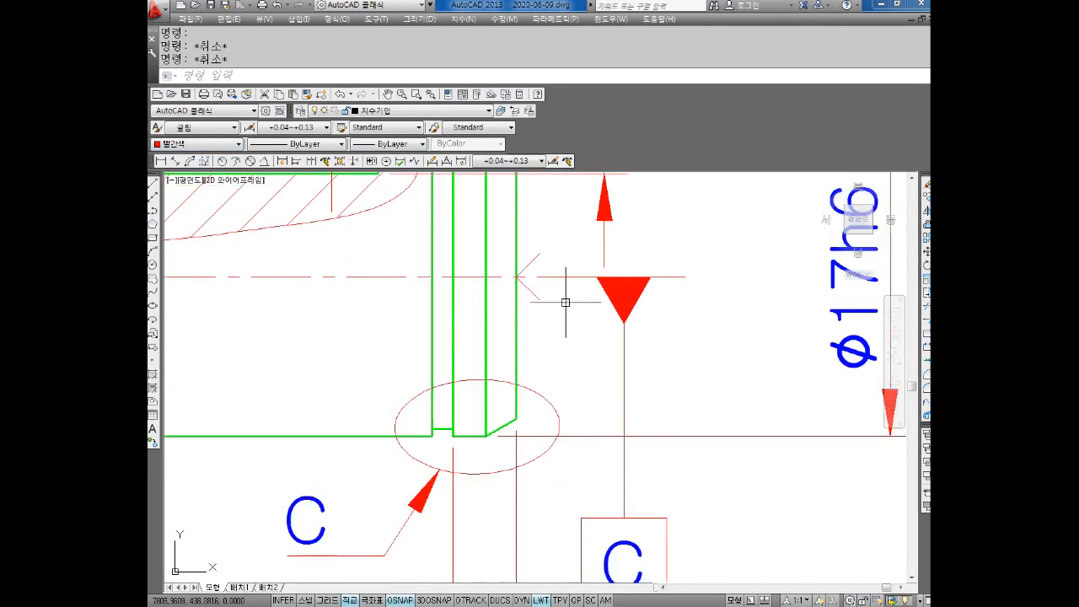
{"action": "middle_click_drag", "start_coordinate": [566, 302], "coordinate": [539, 340]}
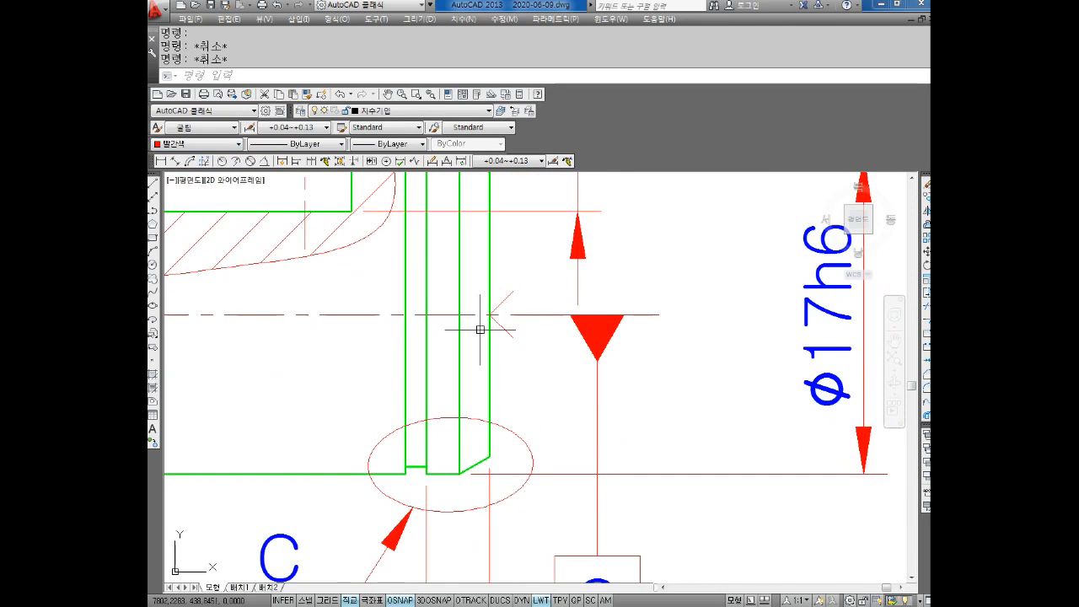
{"action": "middle_click_drag", "start_coordinate": [540, 354], "coordinate": [552, 345]}
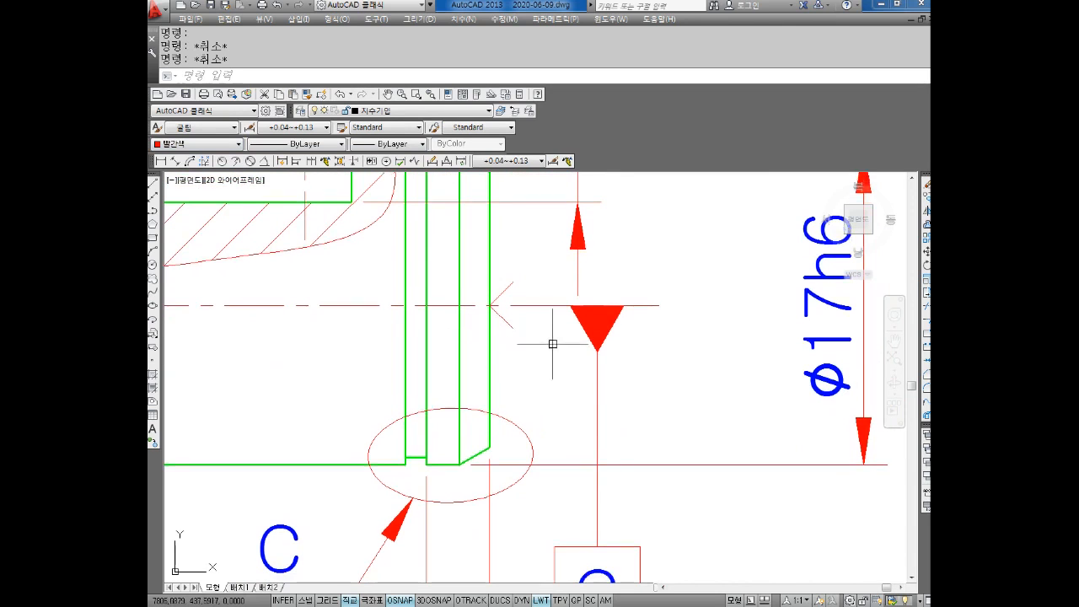
{"action": "left_click", "coordinate": [331, 167]}
{"action": "left_click", "coordinate": [513, 330]}
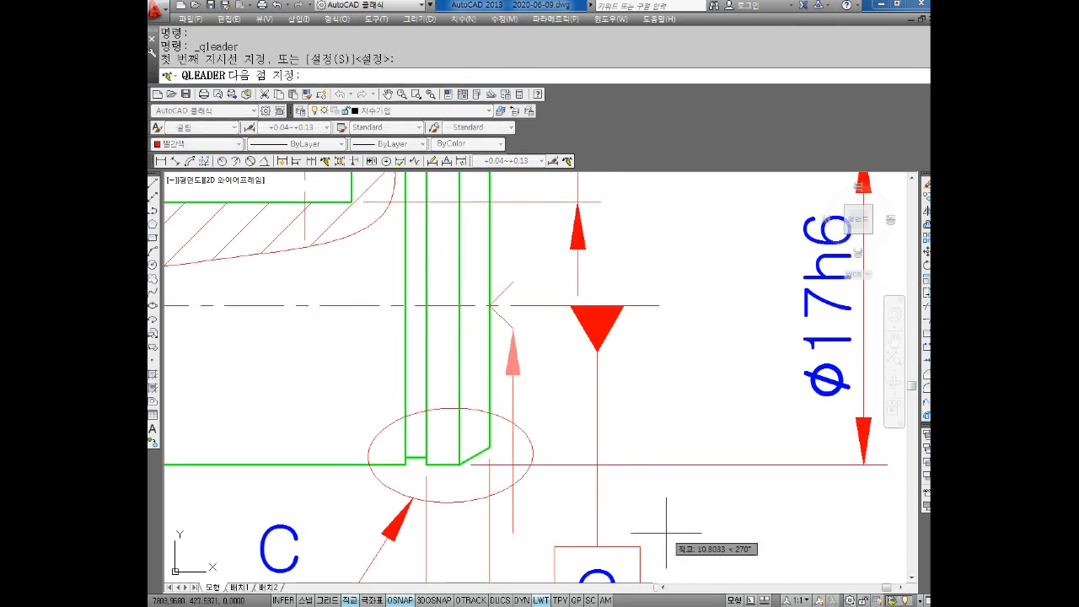
{"action": "scroll", "coordinate": [666, 533], "scroll_direction": "down", "scroll_amount": 4}
{"action": "key", "text": "F8"}
{"action": "middle_click_drag", "start_coordinate": [632, 523], "coordinate": [631, 463]}
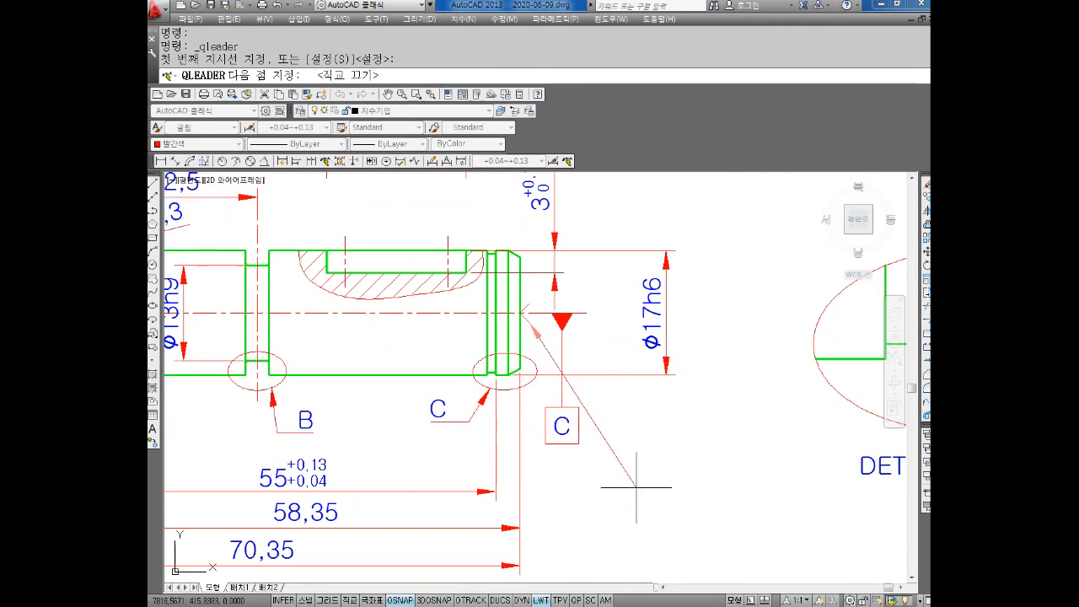
{"action": "left_click", "coordinate": [634, 482]}
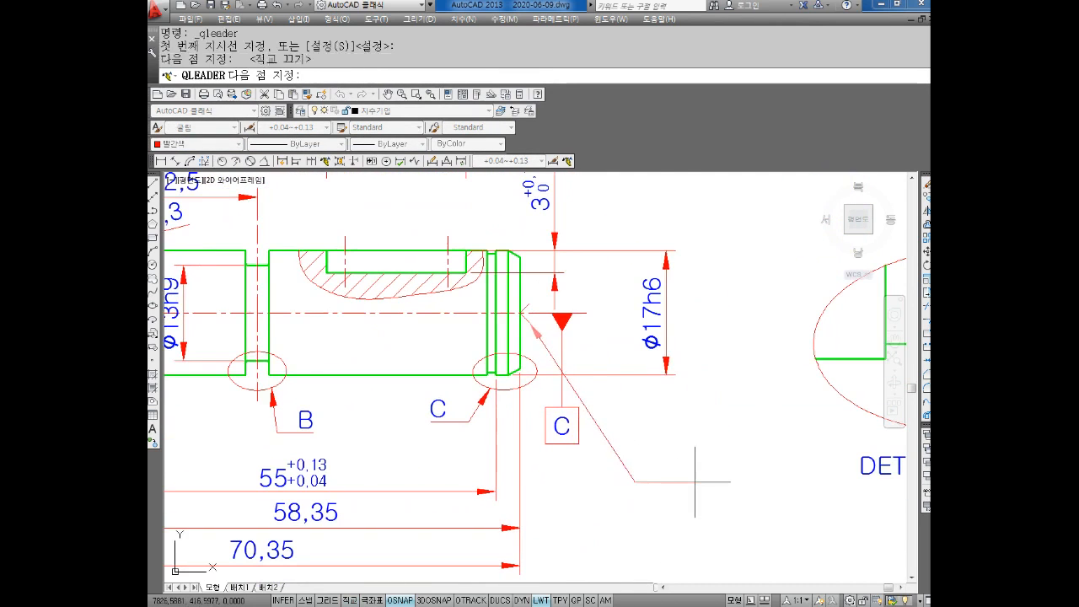
{"action": "key", "text": "Return"}
Enter the leader's annotation as "KS A ISO 64 11-A", widening the text area so it fits on one line
{"action": "key", "text": "Return"}
{"action": "key", "text": "Return"}
{"action": "type", "text": "k"}
{"action": "key", "text": "BackSpace"}
{"action": "type", "text": "KS"}
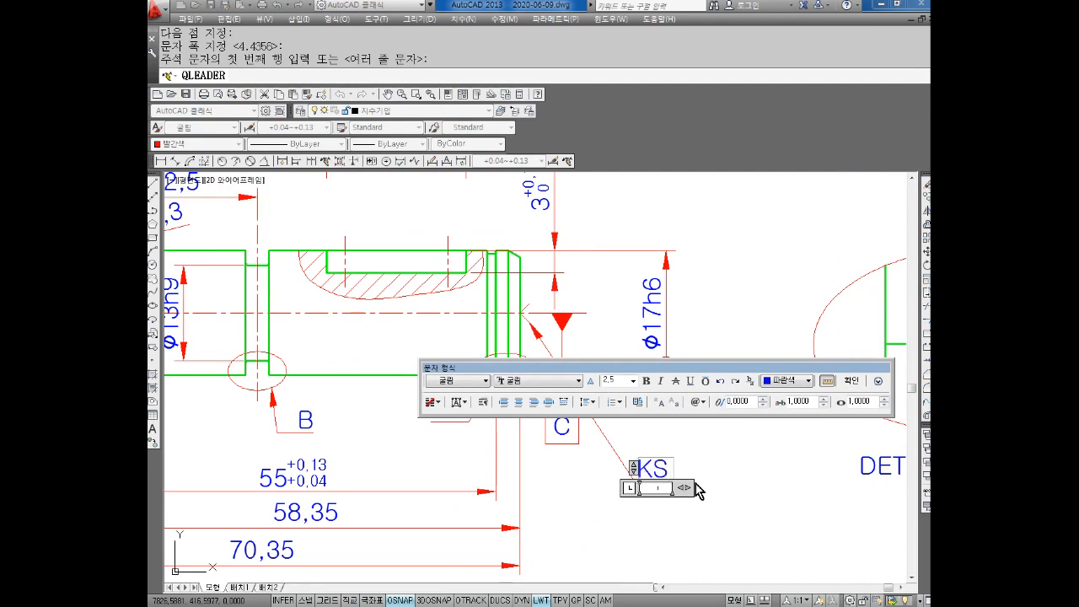
{"action": "key", "text": "Return"}
{"action": "type", "text": "A"}
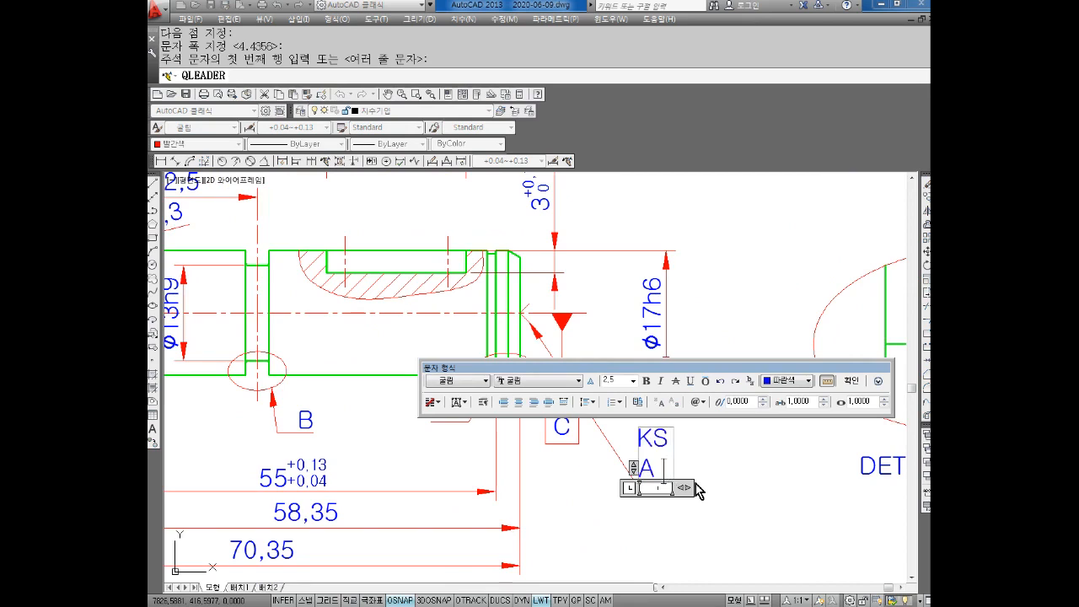
{"action": "left_click_drag", "start_coordinate": [696, 484], "coordinate": [912, 492]}
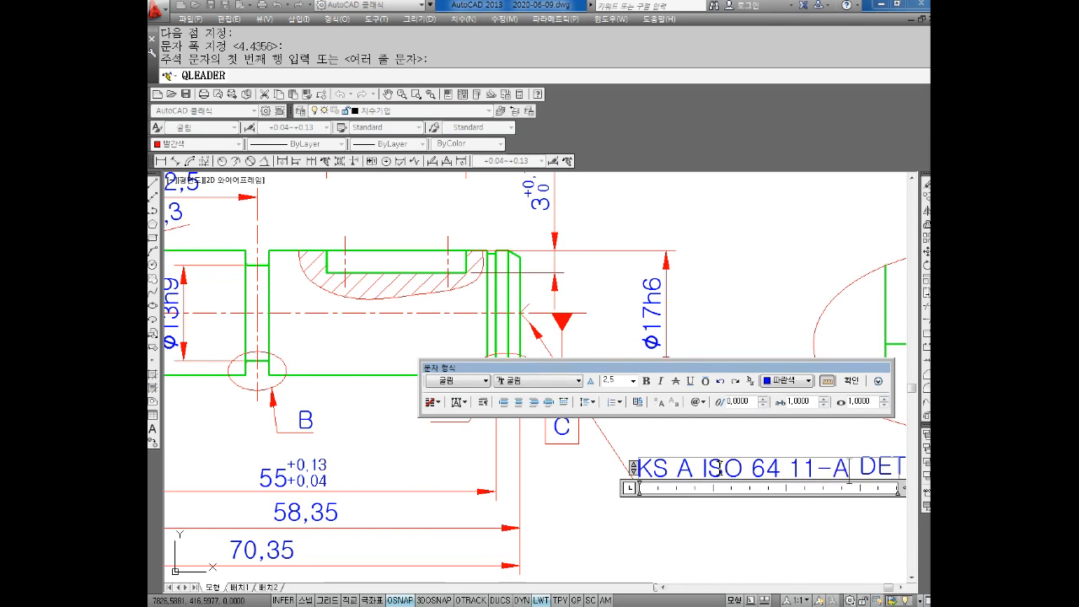
{"action": "left_click", "coordinate": [761, 533]}
{"action": "middle_click_drag", "start_coordinate": [742, 527], "coordinate": [698, 513]}
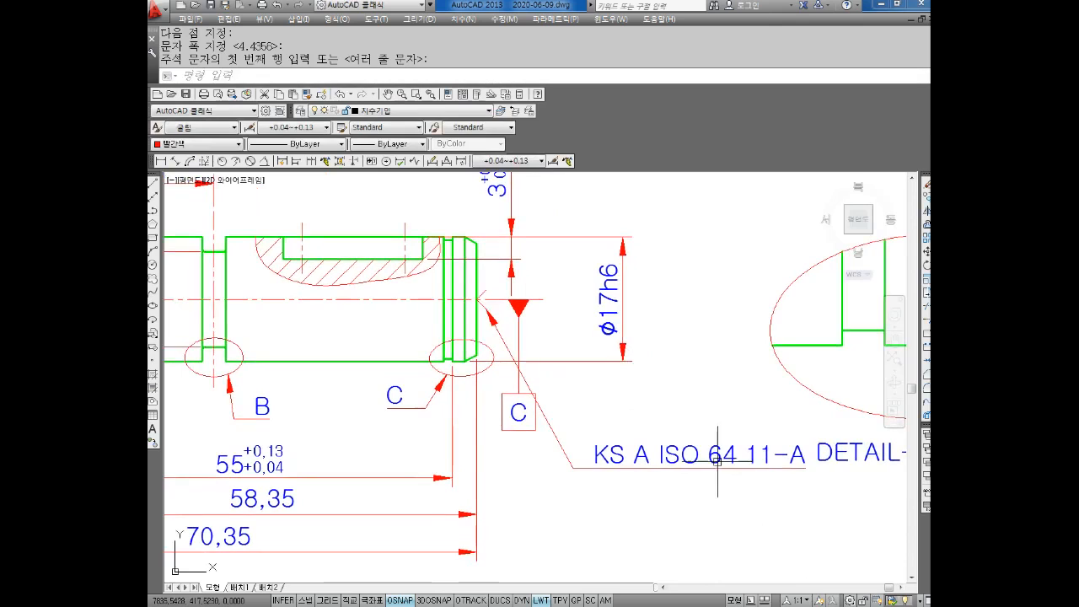
Add a second line reading "1.6/3.35, 양끝," to the leader note
{"action": "double_click", "coordinate": [717, 462]}
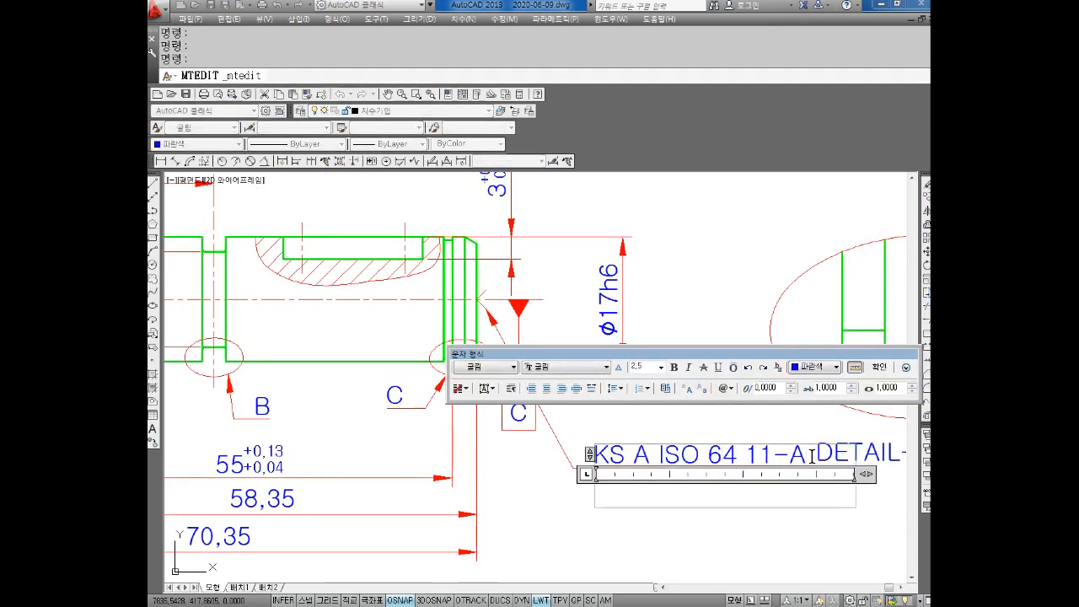
{"action": "type", "text": "1"}
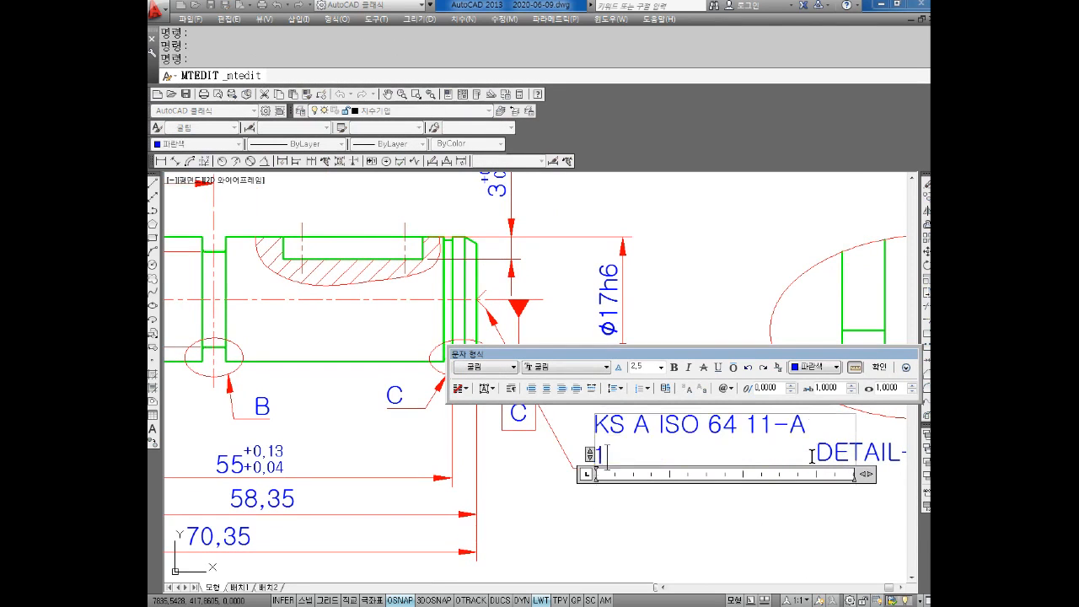
{"action": "type", "text": ".6/"}
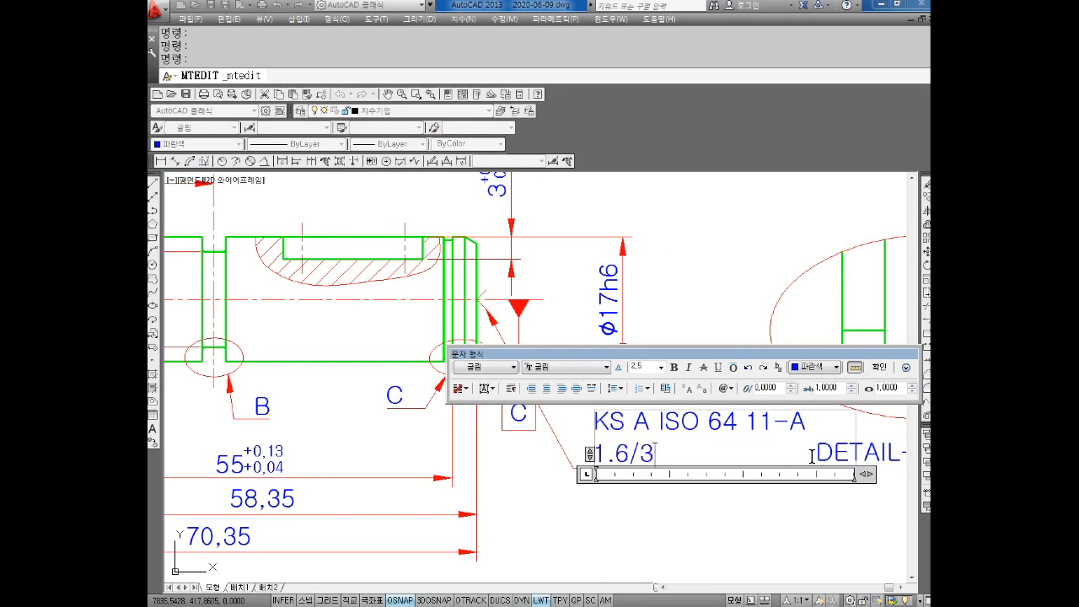
{"action": "type", "text": "3.35,"}
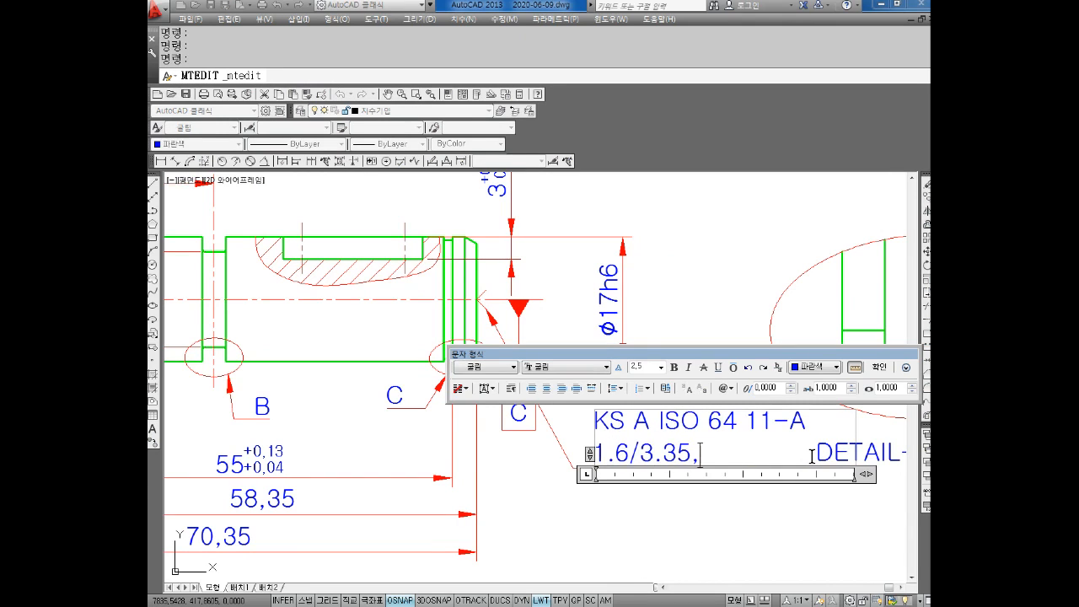
{"action": "type", "text": " 양끝,"}
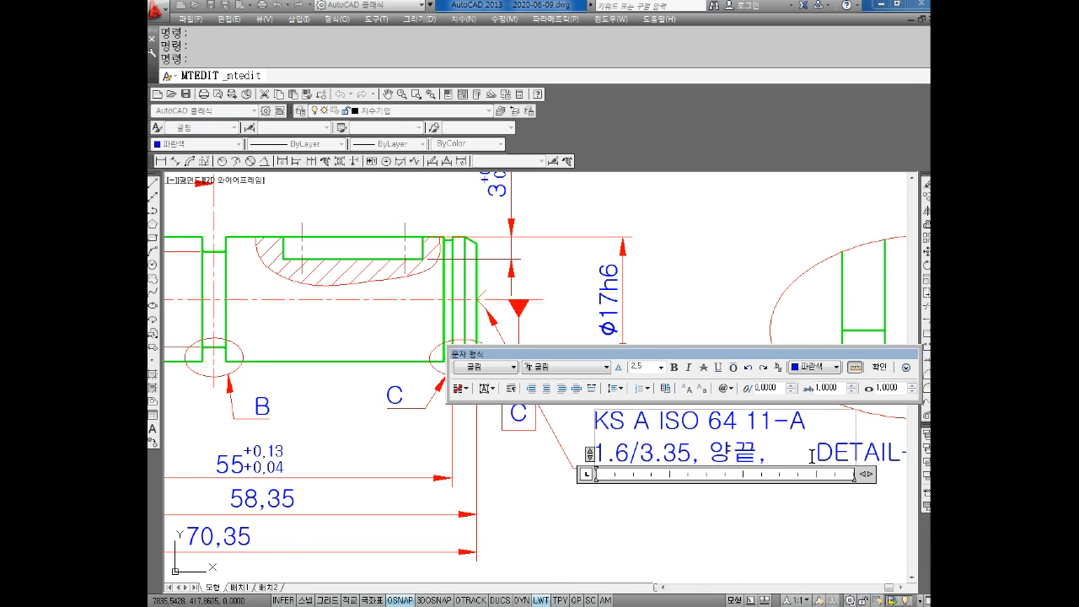
{"action": "left_click", "coordinate": [885, 376]}
{"action": "scroll", "coordinate": [723, 477], "scroll_direction": "down", "scroll_amount": 5}
{"action": "scroll", "coordinate": [666, 408], "scroll_direction": "up", "scroll_amount": 3}
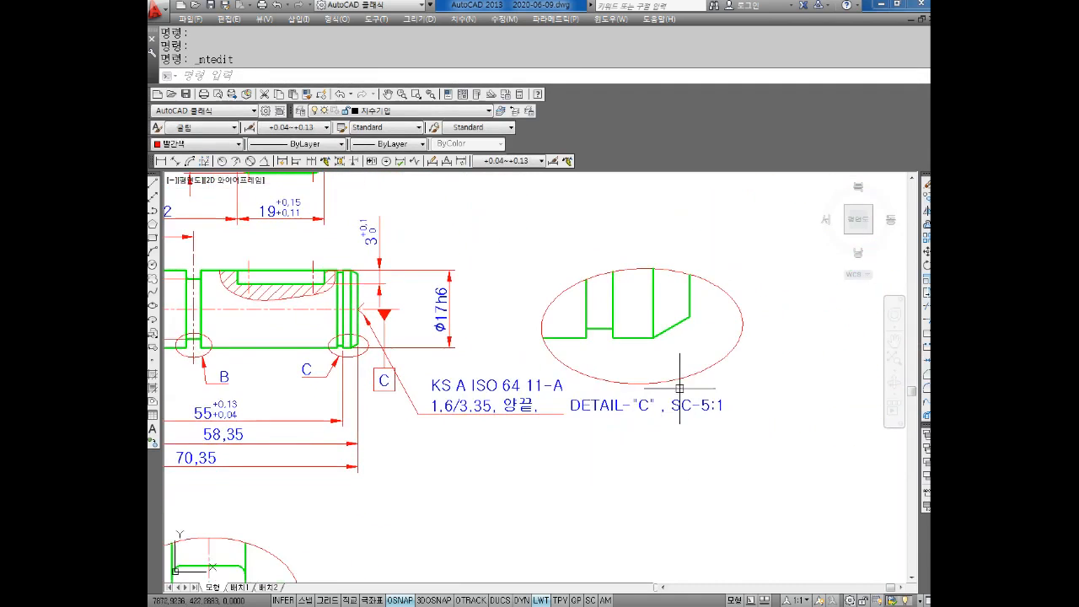
{"action": "scroll", "coordinate": [666, 408], "scroll_direction": "down", "scroll_amount": 4}
{"action": "key", "text": "Escape"}
{"action": "key", "text": "Escape"}
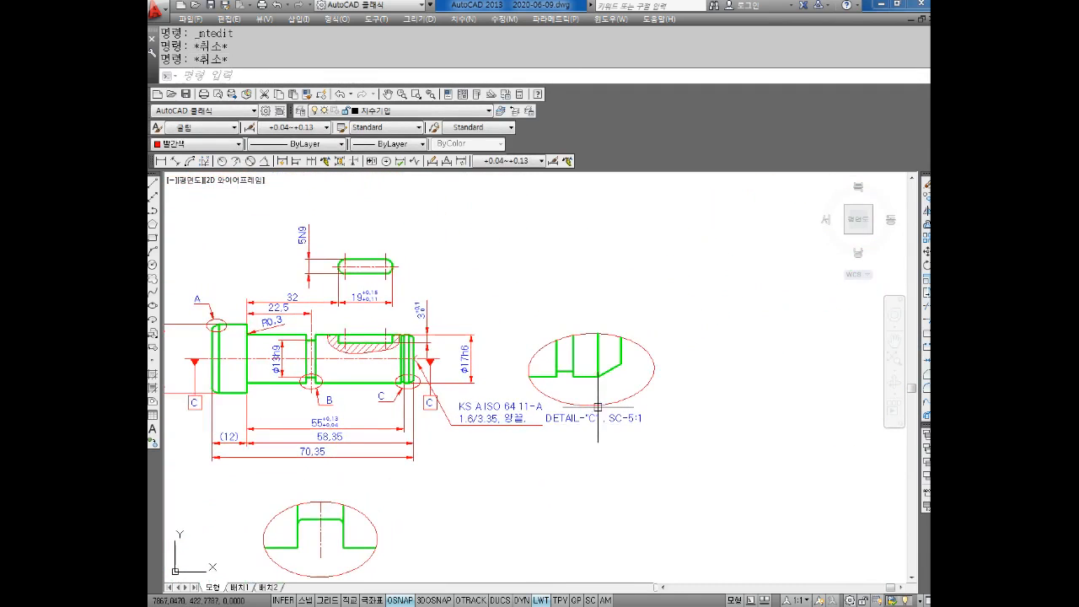
{"action": "key", "text": "ctrl+s"}
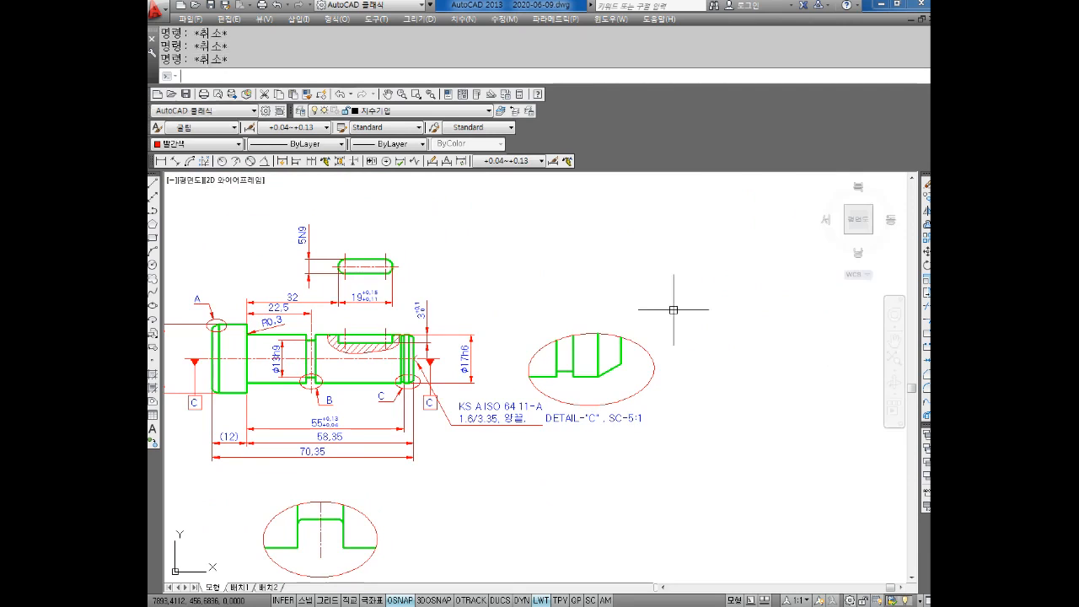
Move the DETAIL-"C" enlarged view together with its caption to just beside the DETAIL-"B" view
{"action": "type", "text": "M"}
{"action": "key", "text": "Return"}
{"action": "left_click", "coordinate": [710, 273]}
{"action": "left_click", "coordinate": [558, 447]}
{"action": "scroll", "coordinate": [556, 369], "scroll_direction": "up", "scroll_amount": 2}
{"action": "key", "text": "Return"}
{"action": "left_click", "coordinate": [590, 395]}
{"action": "middle_click_drag", "start_coordinate": [574, 472], "coordinate": [624, 327]}
{"action": "middle_click_drag", "start_coordinate": [435, 502], "coordinate": [459, 441]}
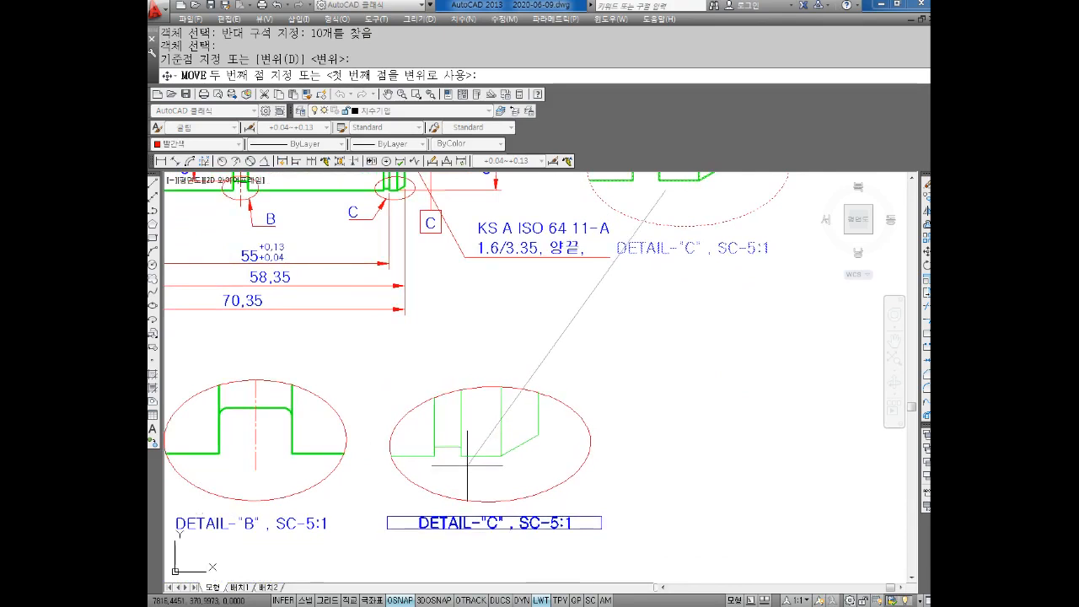
{"action": "left_click", "coordinate": [468, 466]}
{"action": "key", "text": "Escape"}
{"action": "key", "text": "Escape"}
Move the two-line centre-hole note slightly up and away from the datum C box, with its leader attached
{"action": "middle_click_drag", "start_coordinate": [607, 443], "coordinate": [602, 377]}
{"action": "scroll", "coordinate": [604, 368], "scroll_direction": "down", "scroll_amount": 2}
{"action": "middle_click_drag", "start_coordinate": [622, 293], "coordinate": [580, 350]}
{"action": "scroll", "coordinate": [581, 350], "scroll_direction": "up", "scroll_amount": 2}
{"action": "middle_click_drag", "start_coordinate": [525, 258], "coordinate": [522, 356]}
{"action": "middle_click_drag", "start_coordinate": [489, 388], "coordinate": [504, 422]}
{"action": "scroll", "coordinate": [493, 429], "scroll_direction": "up", "scroll_amount": 4}
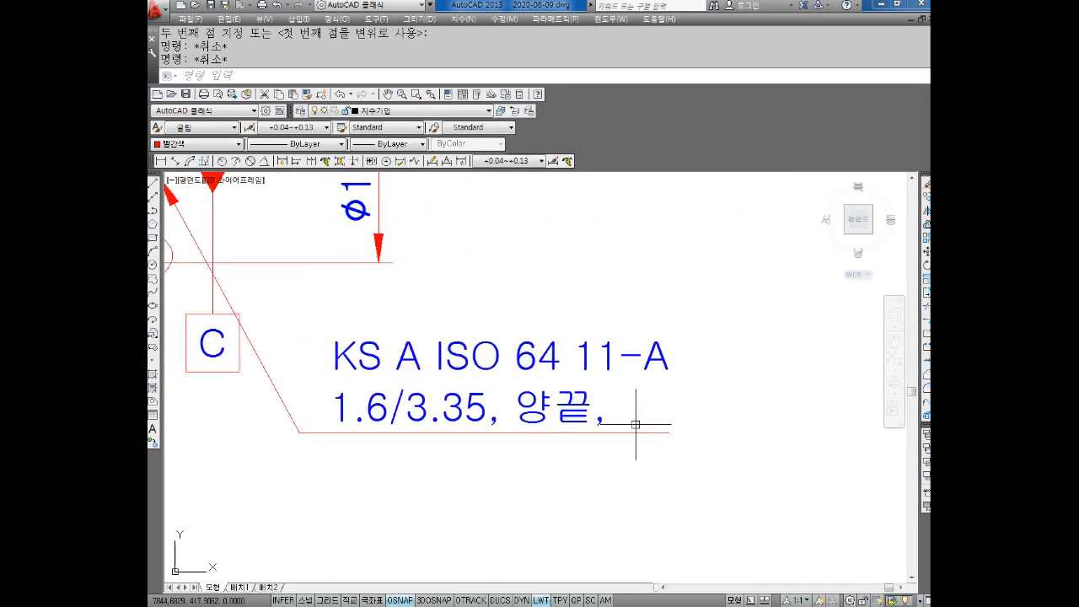
{"action": "mouse_move", "coordinate": [364, 368]}
{"action": "middle_mouse_down"}
{"action": "mouse_move", "coordinate": [476, 378]}
{"action": "mouse_move", "coordinate": [426, 404]}
{"action": "middle_mouse_up"}
{"action": "key", "text": "Escape"}
{"action": "type", "text": "m"}
{"action": "key", "text": "Return"}
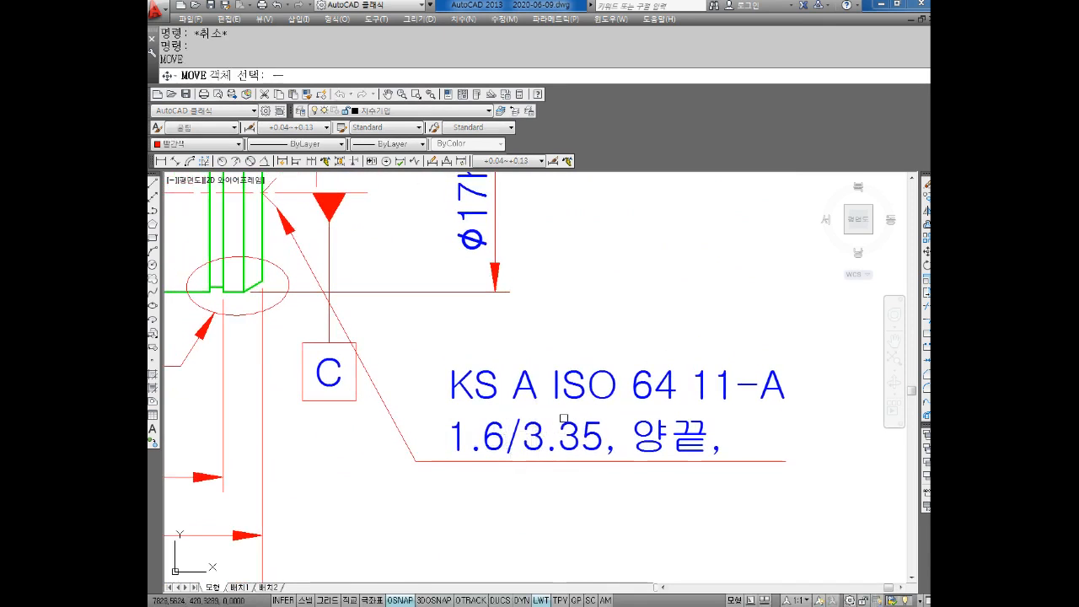
{"action": "left_click", "coordinate": [630, 420]}
{"action": "key", "text": "Return"}
{"action": "left_click", "coordinate": [589, 353]}
{"action": "key", "text": "Escape"}
{"action": "key", "text": "Escape"}
{"action": "key", "text": "Escape"}
{"action": "middle_click_drag", "start_coordinate": [539, 388], "coordinate": [502, 426]}
{"action": "type", "text": "1"}
{"action": "key", "text": "Return"}
{"action": "key", "text": "Escape"}
{"action": "key", "text": "Escape"}
{"action": "key", "text": "Escape"}
{"action": "type", "text": "lastprompt"}
{"action": "key", "text": "Return"}
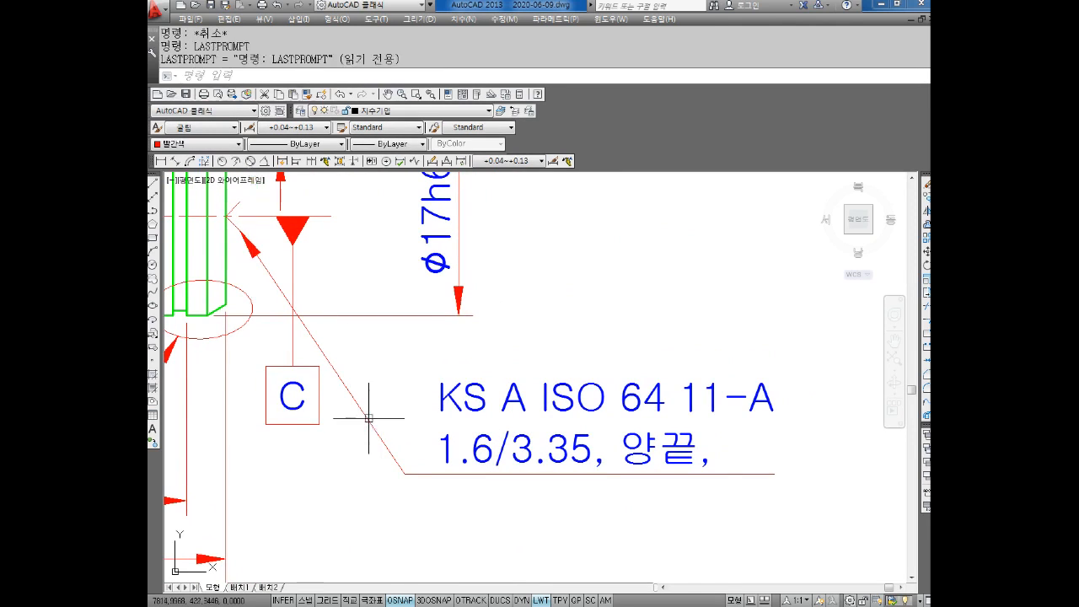
{"action": "key", "text": "Escape"}
{"action": "key", "text": "Escape"}
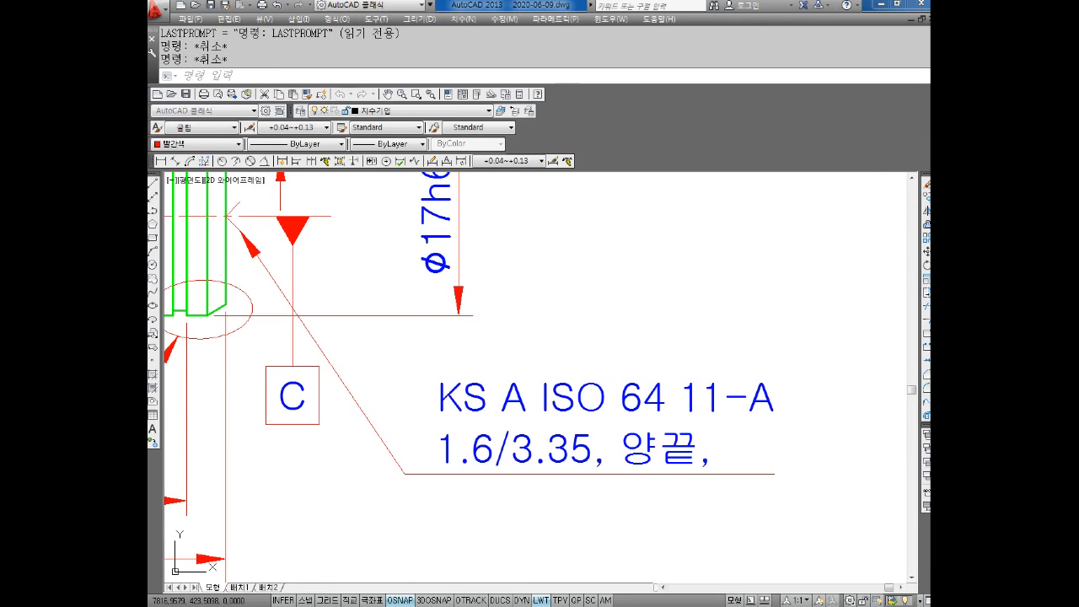
Draw a horizontal line from the leader's slanted line between the note's two text rows, ending just past the text
{"action": "type", "text": "l"}
{"action": "key", "text": "Return"}
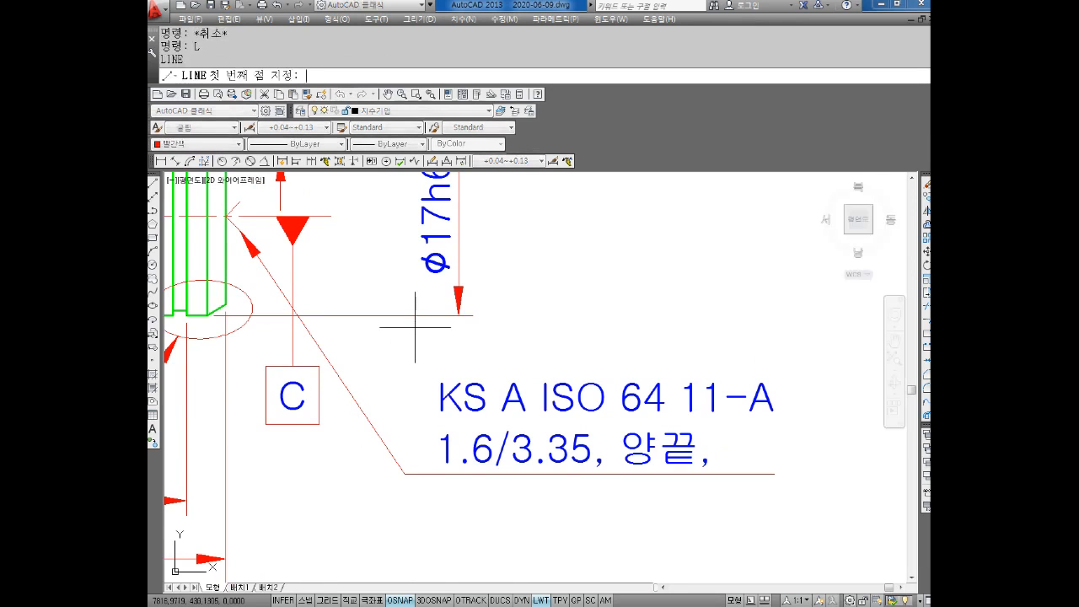
{"action": "left_click", "coordinate": [374, 428]}
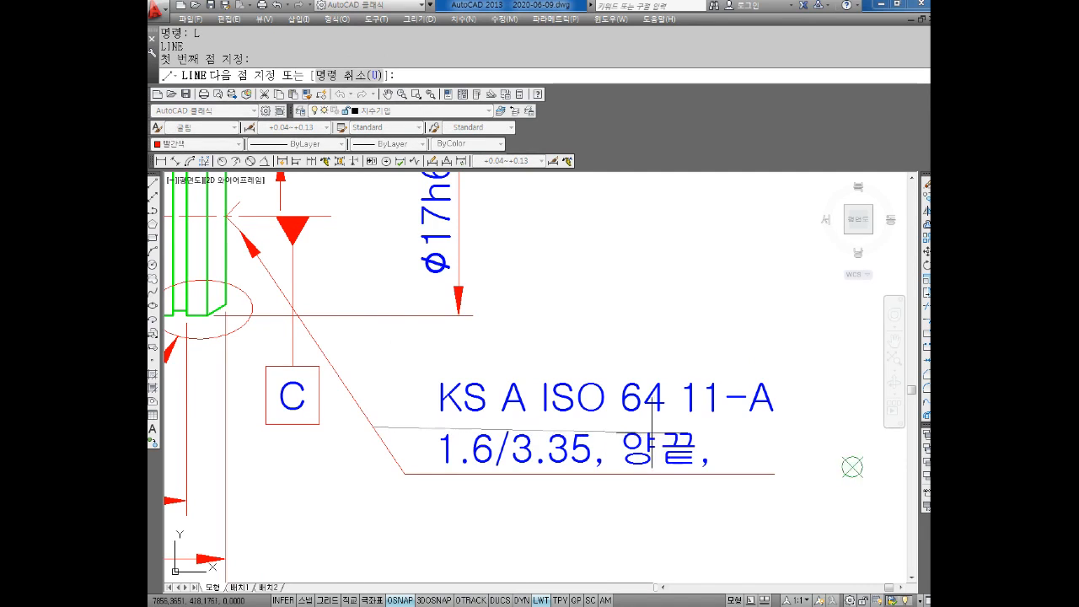
{"action": "key", "text": "F8"}
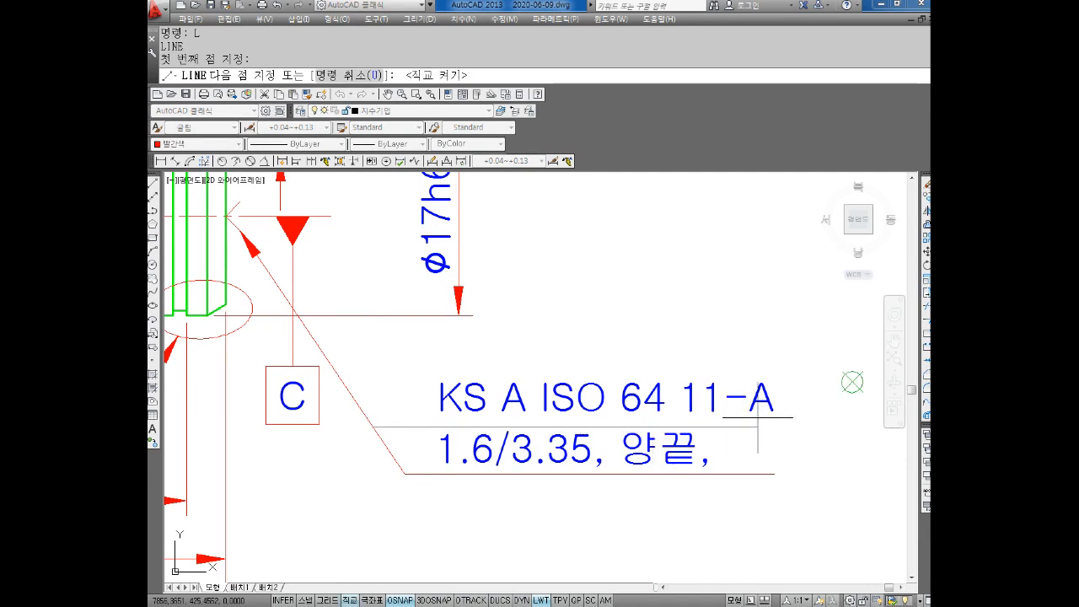
{"action": "left_click", "coordinate": [786, 422]}
{"action": "key", "text": "Escape"}
{"action": "key", "text": "Escape"}
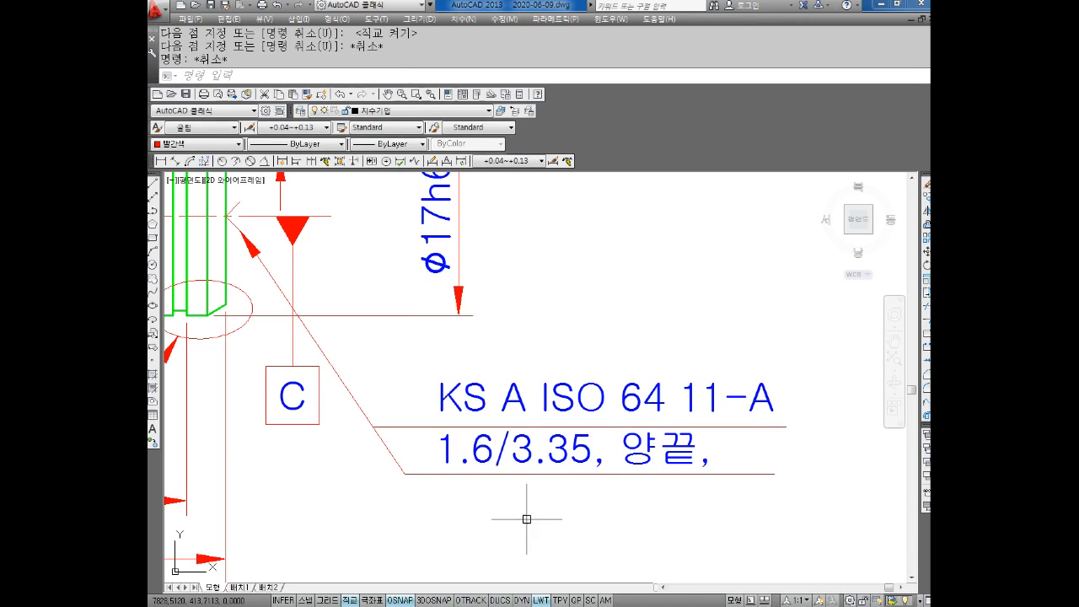
Move the new separator line slightly upward along the slanted leader so it clears the note's lower text row
{"action": "type", "text": "m"}
{"action": "key", "text": "Return"}
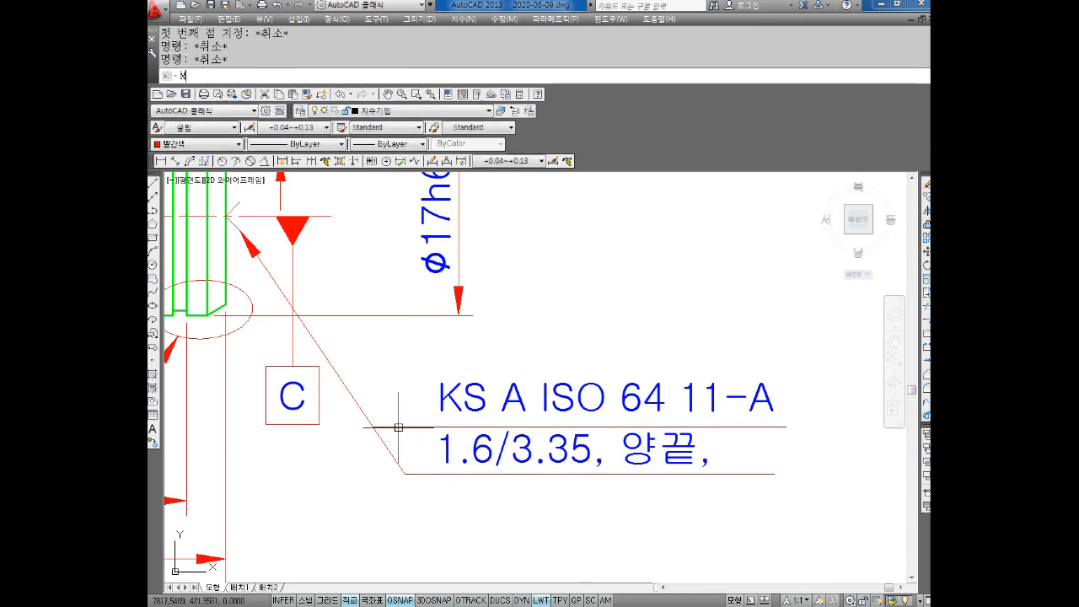
{"action": "scroll", "coordinate": [389, 429], "scroll_direction": "up", "scroll_amount": 2}
{"action": "left_click", "coordinate": [387, 425]}
{"action": "key", "text": "space"}
{"action": "left_click", "coordinate": [365, 423]}
{"action": "left_click", "coordinate": [356, 412]}
{"action": "key", "text": "Escape"}
{"action": "scroll", "coordinate": [372, 414], "scroll_direction": "down", "scroll_amount": 2}
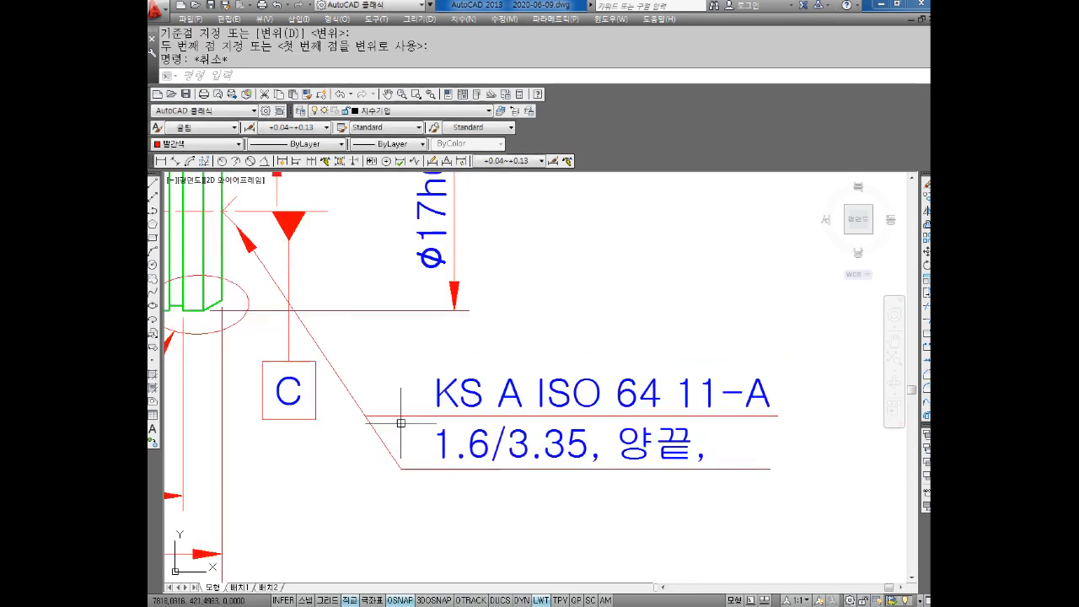
{"action": "key", "text": "Escape"}
{"action": "scroll", "coordinate": [742, 479], "scroll_direction": "down", "scroll_amount": 2}
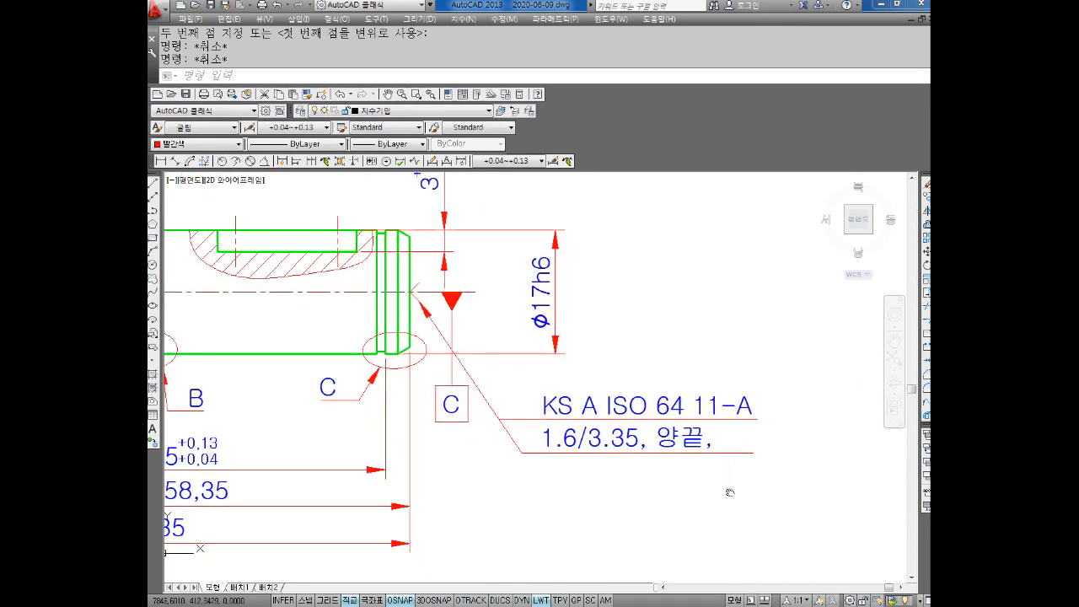
Remove the arrowhead from the leader of the centre-hole note at the shaft's end
{"action": "middle_click_drag", "start_coordinate": [732, 484], "coordinate": [689, 344]}
{"action": "scroll", "coordinate": [693, 474], "scroll_direction": "down", "scroll_amount": 2}
{"action": "middle_click_drag", "start_coordinate": [664, 453], "coordinate": [731, 292]}
{"action": "middle_click_drag", "start_coordinate": [685, 346], "coordinate": [682, 426]}
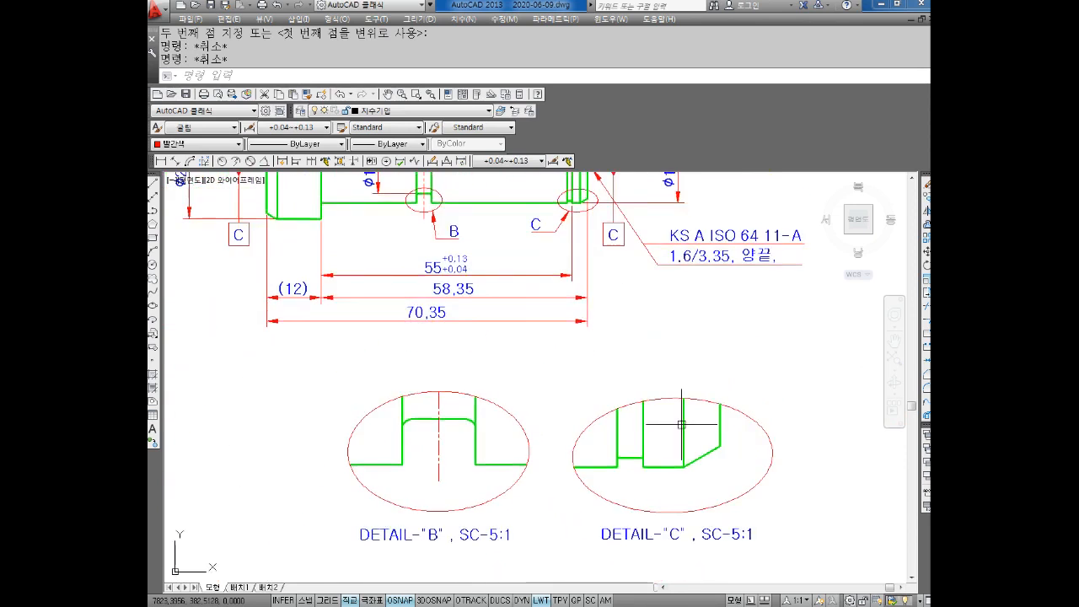
{"action": "scroll", "coordinate": [680, 406], "scroll_direction": "down", "scroll_amount": 2}
{"action": "middle_click_drag", "start_coordinate": [651, 275], "coordinate": [495, 365]}
{"action": "scroll", "coordinate": [516, 337], "scroll_direction": "up", "scroll_amount": 6}
{"action": "key", "text": "Escape"}
{"action": "left_click", "coordinate": [483, 327]}
{"action": "key", "text": "Escape"}
{"action": "key", "text": "Escape"}
{"action": "left_click", "coordinate": [481, 329]}
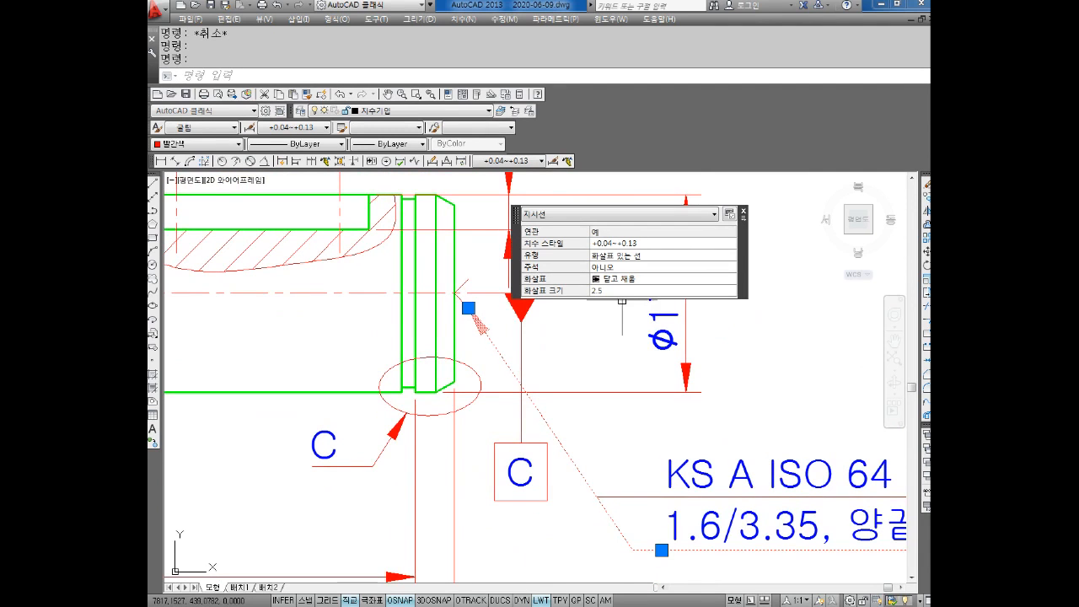
{"action": "left_click", "coordinate": [627, 280]}
{"action": "scroll", "coordinate": [638, 356], "scroll_direction": "down", "scroll_amount": 4}
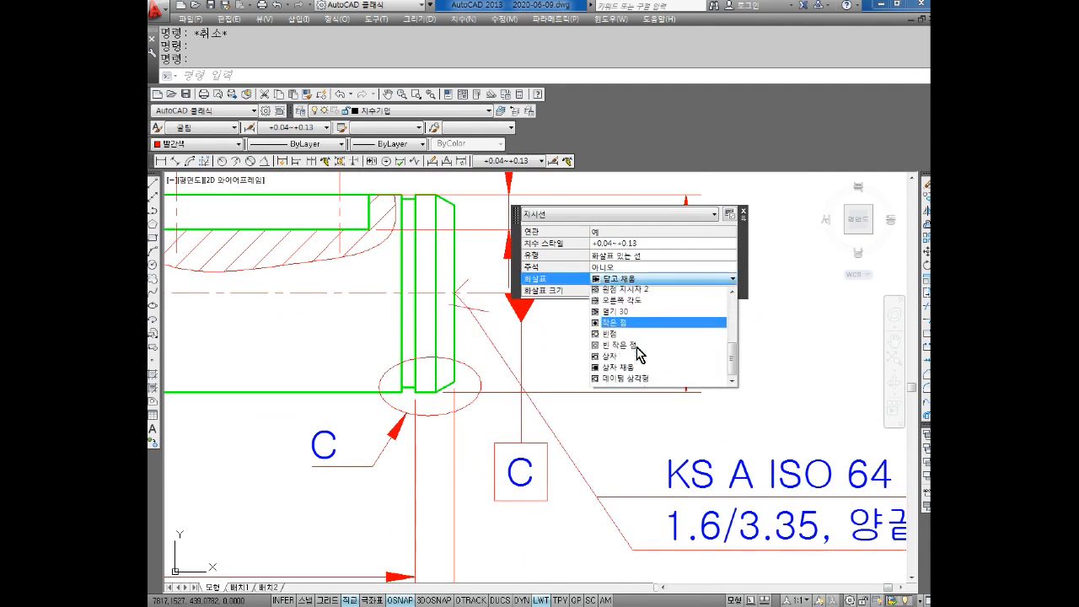
{"action": "left_click", "coordinate": [631, 371]}
{"action": "key", "text": "Escape"}
{"action": "key", "text": "Escape"}
Copy the octagonal surface-finish symbol set from outside the parts sheet to beside the keyway view above the shaft, with ortho off
{"action": "middle_click_drag", "start_coordinate": [575, 420], "coordinate": [577, 372]}
{"action": "scroll", "coordinate": [511, 337], "scroll_direction": "down", "scroll_amount": 10}
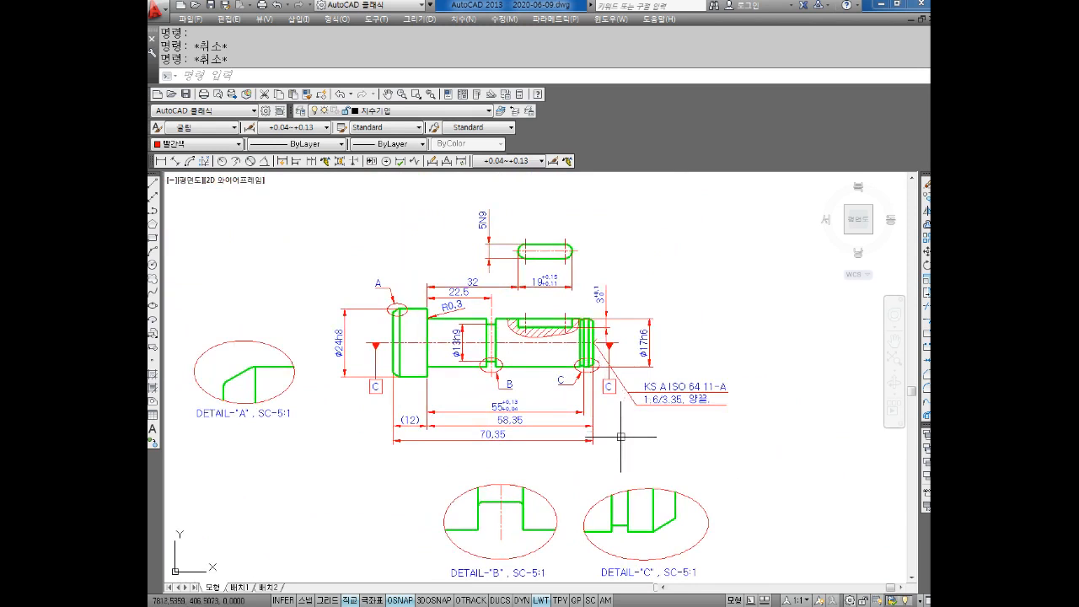
{"action": "scroll", "coordinate": [618, 439], "scroll_direction": "down", "scroll_amount": 6}
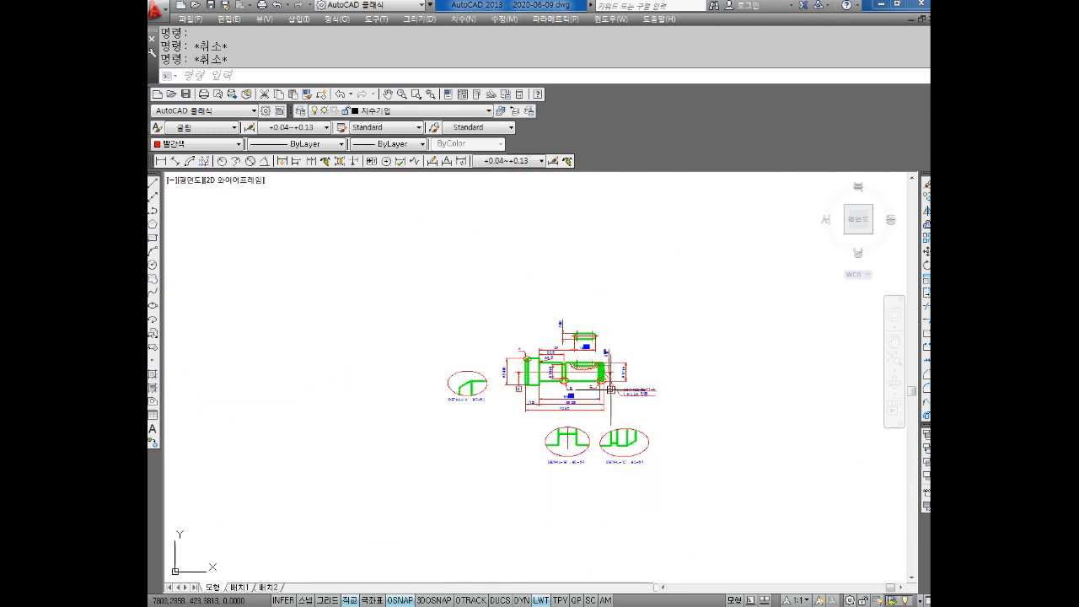
{"action": "middle_click_drag", "start_coordinate": [518, 379], "coordinate": [589, 382]}
{"action": "scroll", "coordinate": [342, 242], "scroll_direction": "up", "scroll_amount": 3}
{"action": "middle_click_drag", "start_coordinate": [233, 362], "coordinate": [385, 362]}
{"action": "scroll", "coordinate": [361, 378], "scroll_direction": "up", "scroll_amount": 3}
{"action": "key", "text": "Escape"}
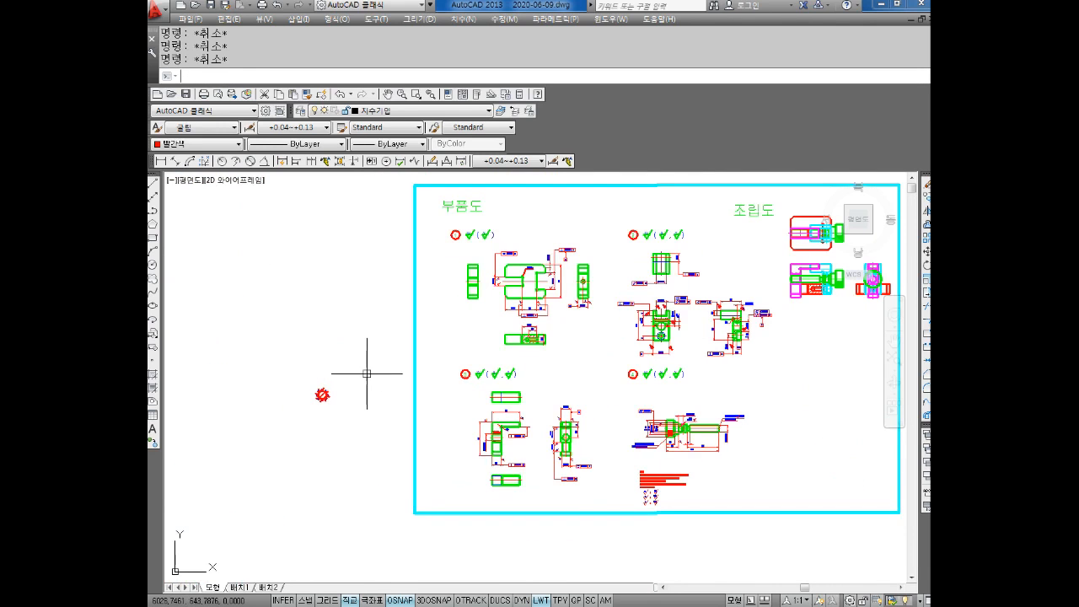
{"action": "key", "text": "space"}
{"action": "left_click", "coordinate": [363, 367]}
{"action": "left_click", "coordinate": [301, 423]}
{"action": "key", "text": "space"}
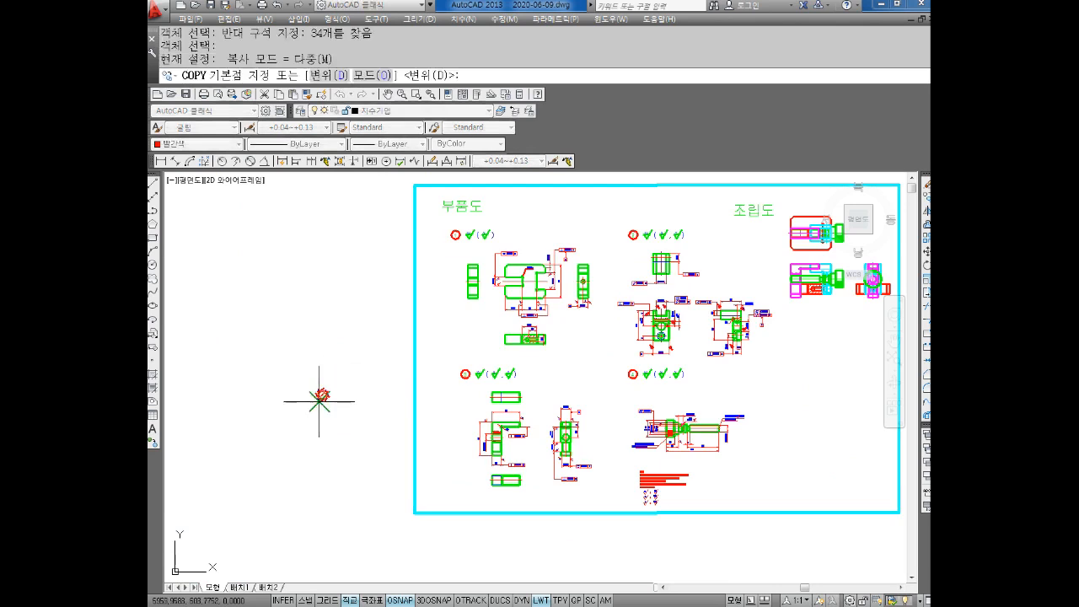
{"action": "left_click", "coordinate": [321, 397]}
{"action": "scroll", "coordinate": [462, 433], "scroll_direction": "down", "scroll_amount": 3}
{"action": "middle_click_drag", "start_coordinate": [554, 427], "coordinate": [238, 350]}
{"action": "key", "text": "F8"}
{"action": "scroll", "coordinate": [523, 354], "scroll_direction": "up", "scroll_amount": 5}
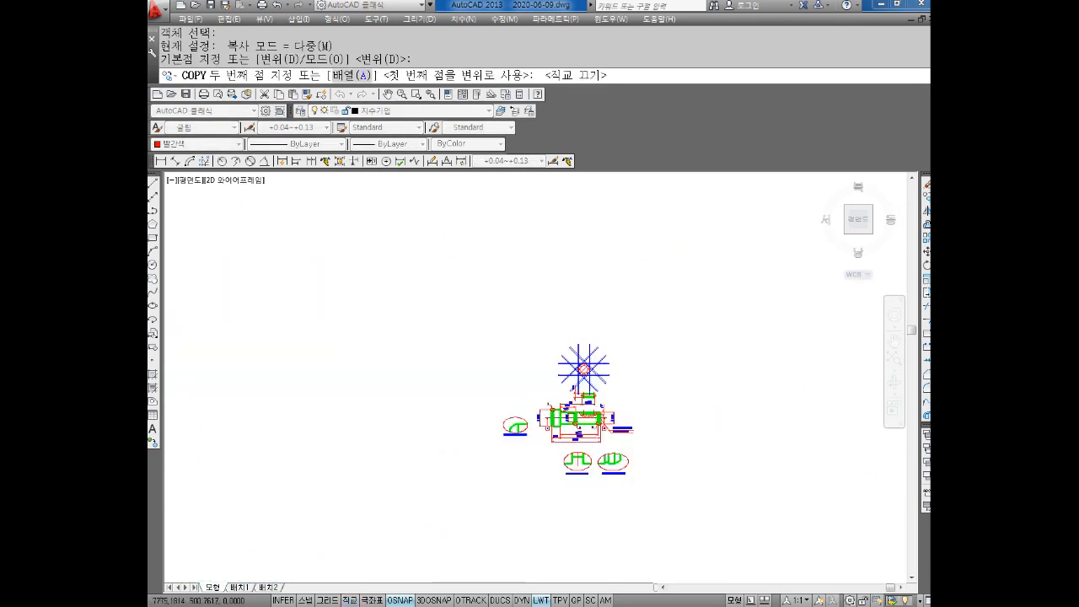
{"action": "scroll", "coordinate": [517, 314], "scroll_direction": "up", "scroll_amount": 2}
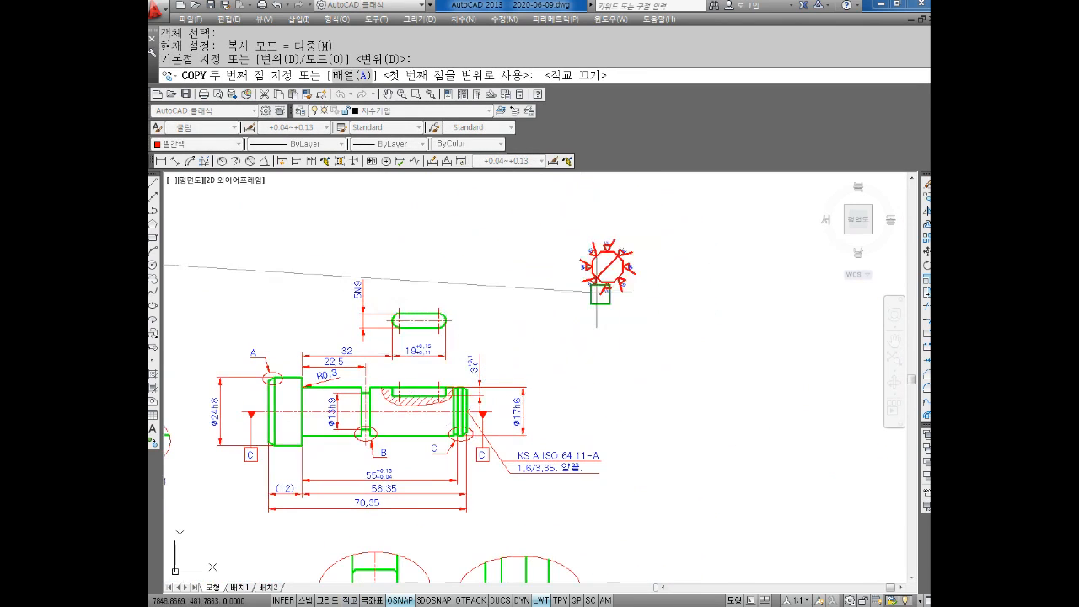
{"action": "left_click", "coordinate": [604, 297]}
{"action": "key", "text": "Escape"}
{"action": "key", "text": "Escape"}
Set the lineweight of the whole copied surface-finish symbol set to ByBlock
{"action": "left_click", "coordinate": [654, 233]}
{"action": "left_click", "coordinate": [569, 307]}
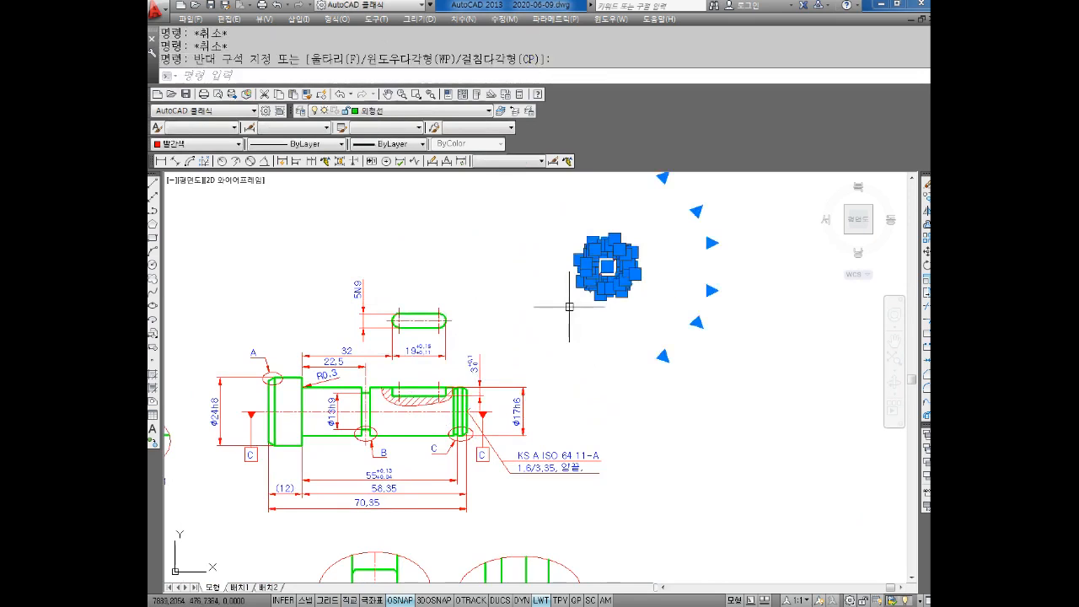
{"action": "left_click", "coordinate": [373, 145]}
{"action": "left_click", "coordinate": [390, 186]}
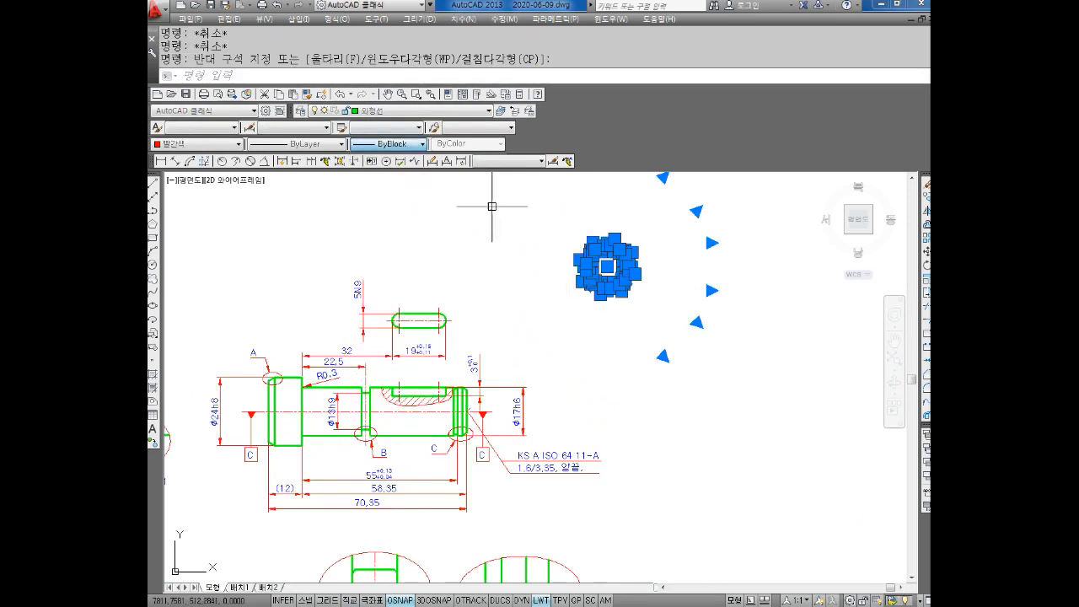
{"action": "key", "text": "Escape"}
{"action": "key", "text": "Escape"}
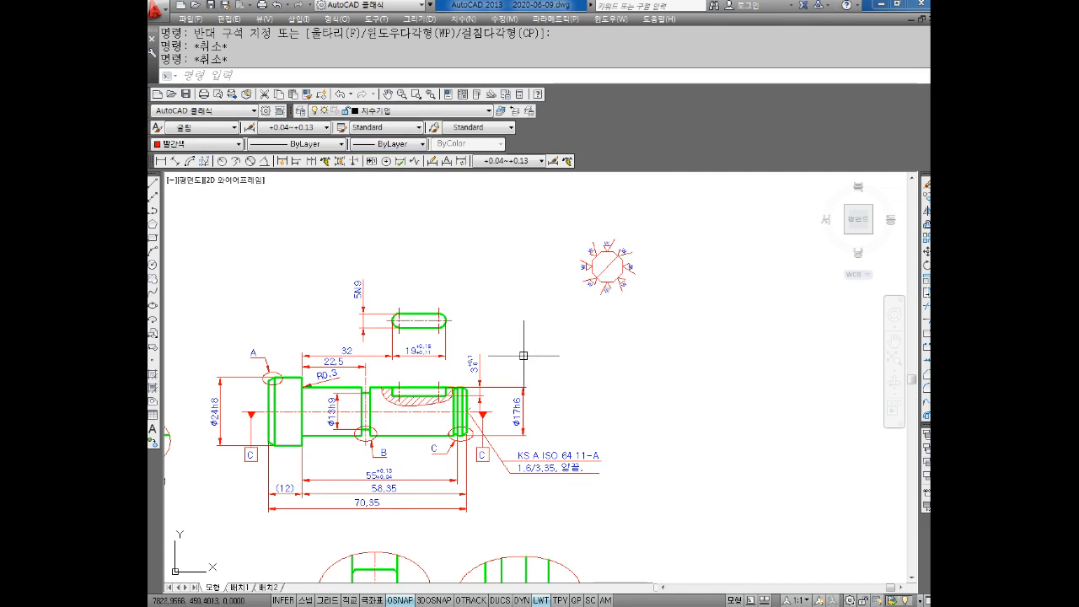
Copy the upright W finish symbol by its tip onto the upper extension line of the ø24h8 dimension
{"action": "scroll", "coordinate": [652, 280], "scroll_direction": "up", "scroll_amount": 5}
{"action": "type", "text": "co"}
{"action": "key", "text": "Return"}
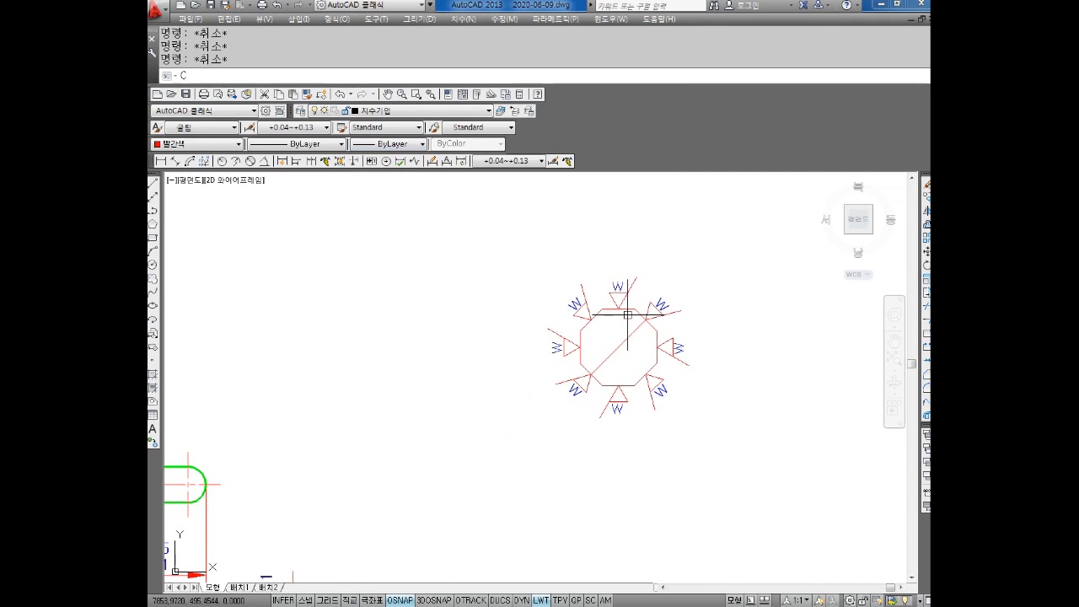
{"action": "scroll", "coordinate": [637, 285], "scroll_direction": "up", "scroll_amount": 5}
{"action": "left_click", "coordinate": [652, 237]}
{"action": "left_click", "coordinate": [503, 355]}
{"action": "key", "text": "Return"}
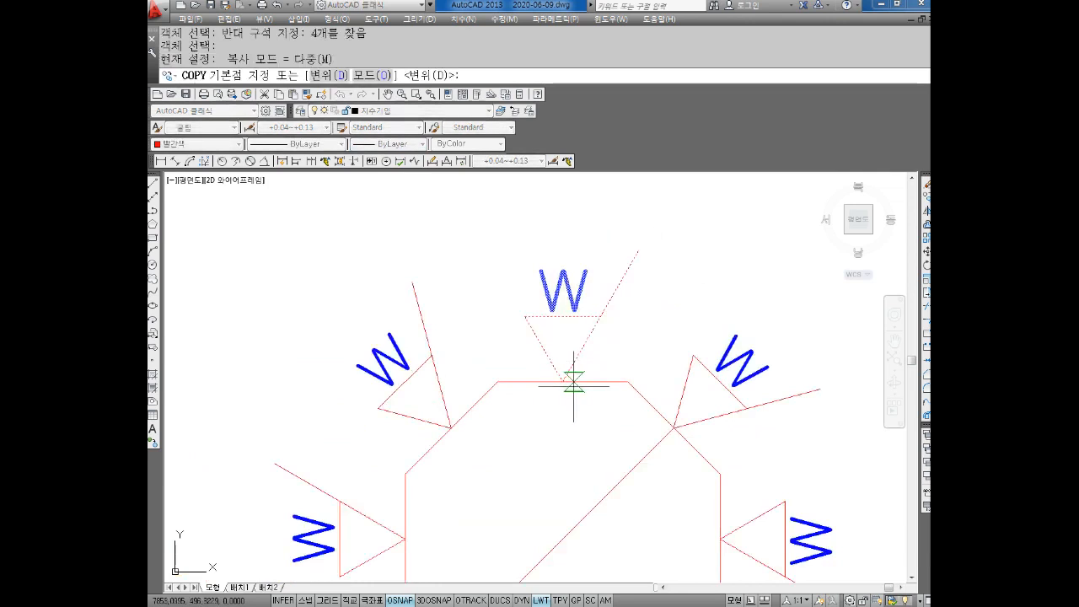
{"action": "left_click", "coordinate": [567, 386]}
{"action": "scroll", "coordinate": [547, 386], "scroll_direction": "down", "scroll_amount": 8}
{"action": "scroll", "coordinate": [501, 253], "scroll_direction": "up", "scroll_amount": 7}
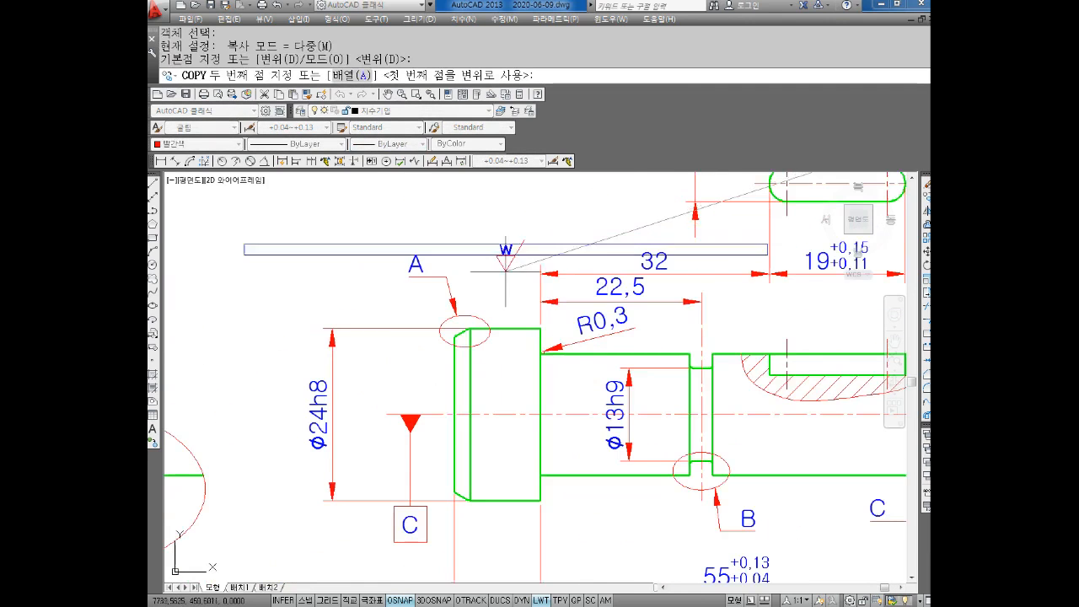
{"action": "left_click", "coordinate": [372, 328]}
{"action": "key", "text": "Escape"}
Change the letter of the finish symbol on the ø24h8 extension line to Z
{"action": "double_click", "coordinate": [378, 307]}
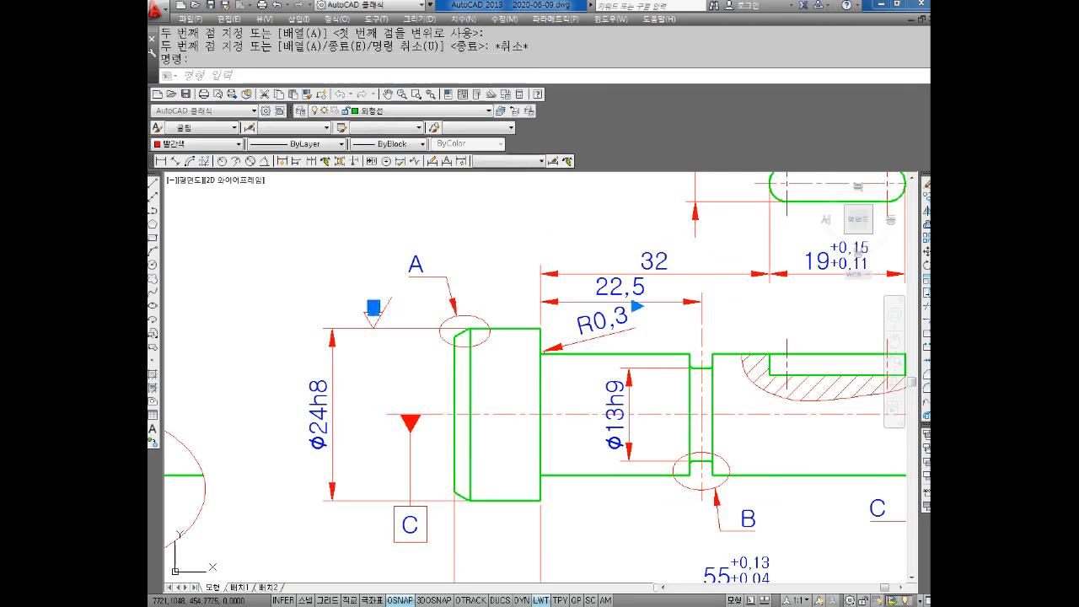
{"action": "type", "text": "Z"}
{"action": "left_click", "coordinate": [393, 369]}
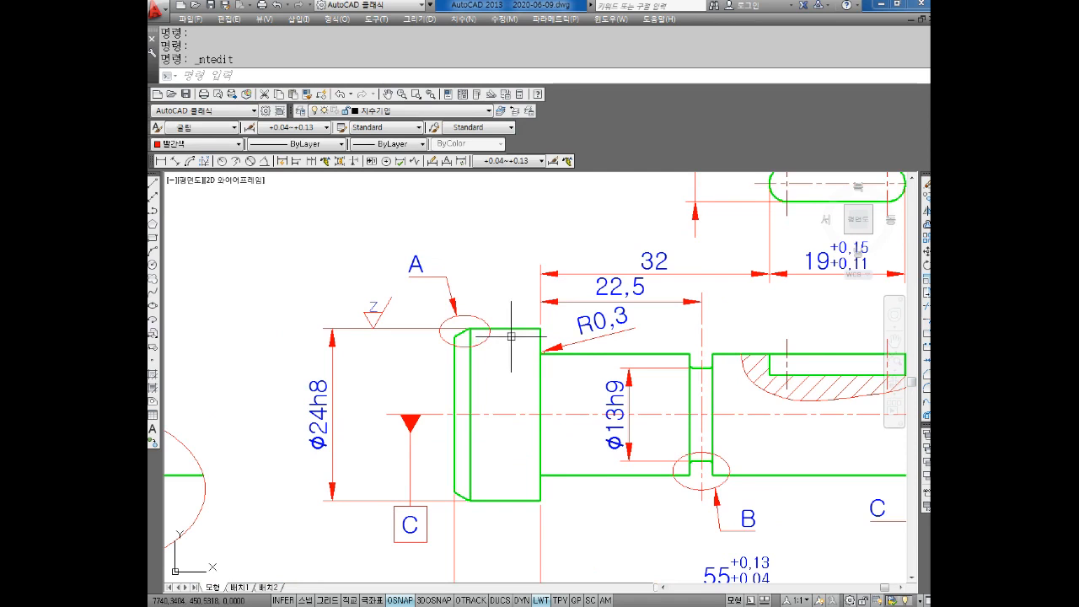
Copy the W finish symbol on the octagon's right side onto the vertical extension line below the collar's shoulder
{"action": "scroll", "coordinate": [641, 275], "scroll_direction": "down", "scroll_amount": 2}
{"action": "middle_click_drag", "start_coordinate": [720, 288], "coordinate": [453, 343]}
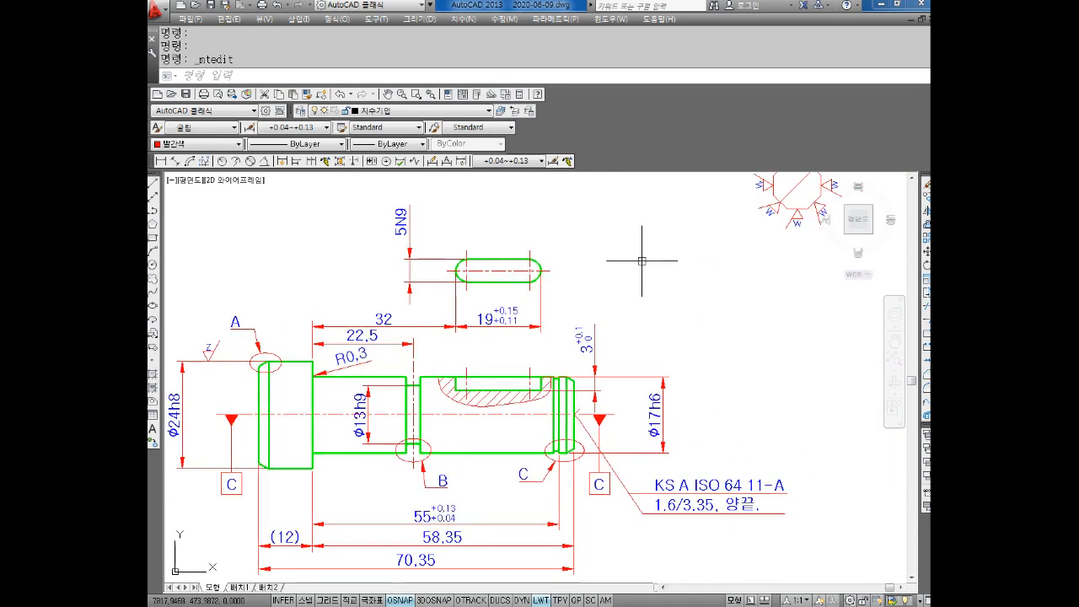
{"action": "middle_click_drag", "start_coordinate": [670, 245], "coordinate": [506, 321]}
{"action": "key", "text": "space"}
{"action": "scroll", "coordinate": [735, 243], "scroll_direction": "up", "scroll_amount": 4}
{"action": "key", "text": "Escape"}
{"action": "key", "text": "Escape"}
{"action": "key", "text": "Escape"}
{"action": "key", "text": "Escape"}
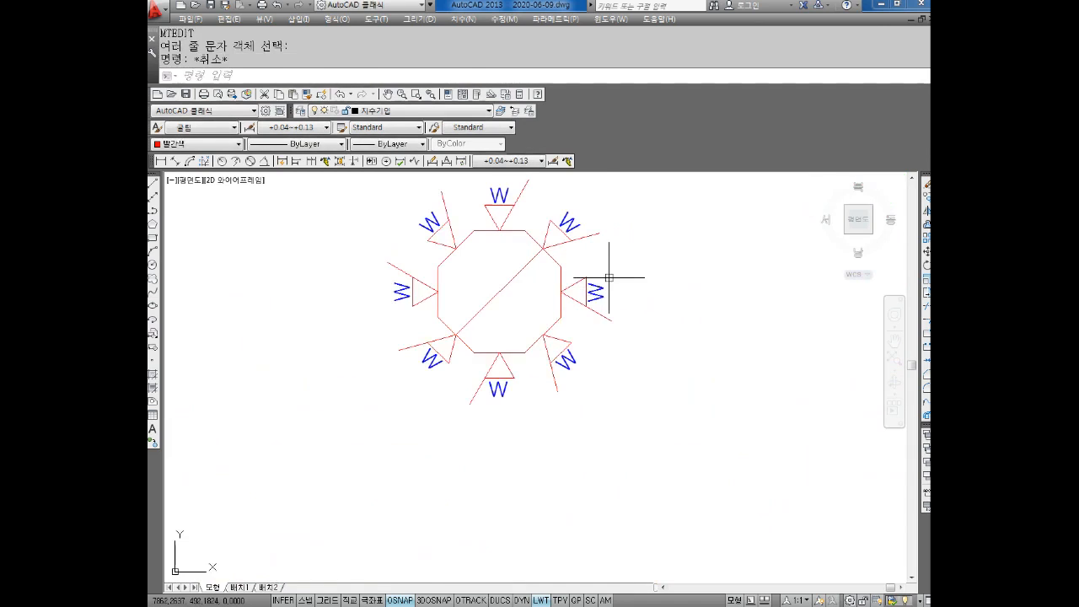
{"action": "type", "text": "CO"}
{"action": "key", "text": "Return"}
{"action": "scroll", "coordinate": [611, 270], "scroll_direction": "up", "scroll_amount": 4}
{"action": "left_click", "coordinate": [610, 267]}
{"action": "left_click", "coordinate": [505, 397]}
{"action": "key", "text": "space"}
{"action": "left_click", "coordinate": [474, 334]}
{"action": "scroll", "coordinate": [434, 385], "scroll_direction": "down", "scroll_amount": 4}
{"action": "middle_click_drag", "start_coordinate": [400, 385], "coordinate": [598, 248]}
{"action": "scroll", "coordinate": [548, 291], "scroll_direction": "down", "scroll_amount": 4}
{"action": "middle_click_drag", "start_coordinate": [514, 315], "coordinate": [677, 238]}
{"action": "middle_click_drag", "start_coordinate": [449, 390], "coordinate": [612, 273]}
{"action": "scroll", "coordinate": [442, 332], "scroll_direction": "up", "scroll_amount": 4}
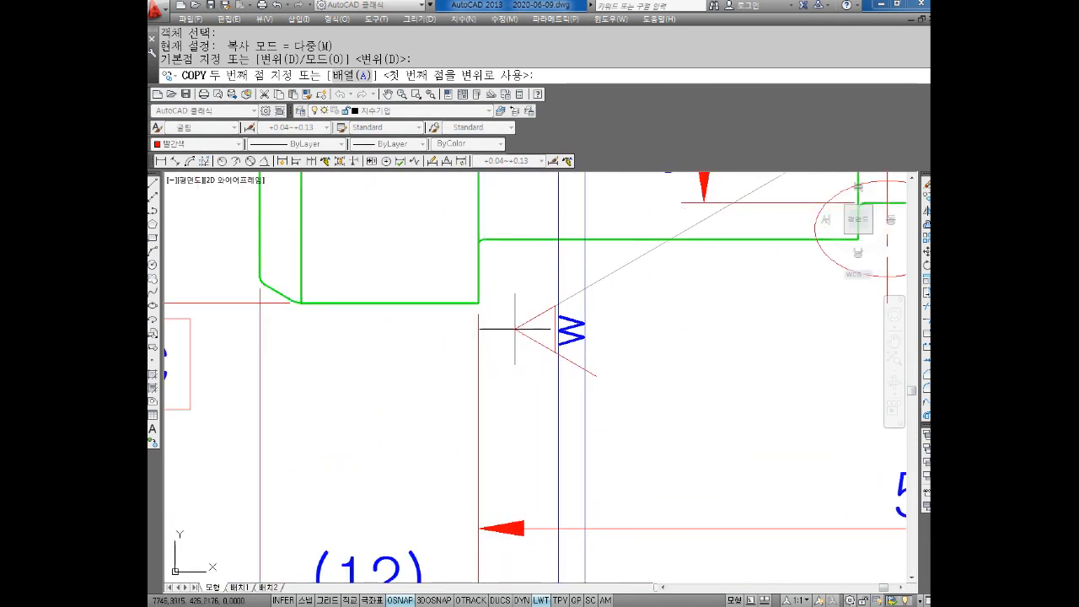
{"action": "left_click", "coordinate": [479, 372]}
{"action": "key", "text": "Return"}
Change the letter of the finish symbol on the shoulder's extension line to Y
{"action": "double_click", "coordinate": [532, 372]}
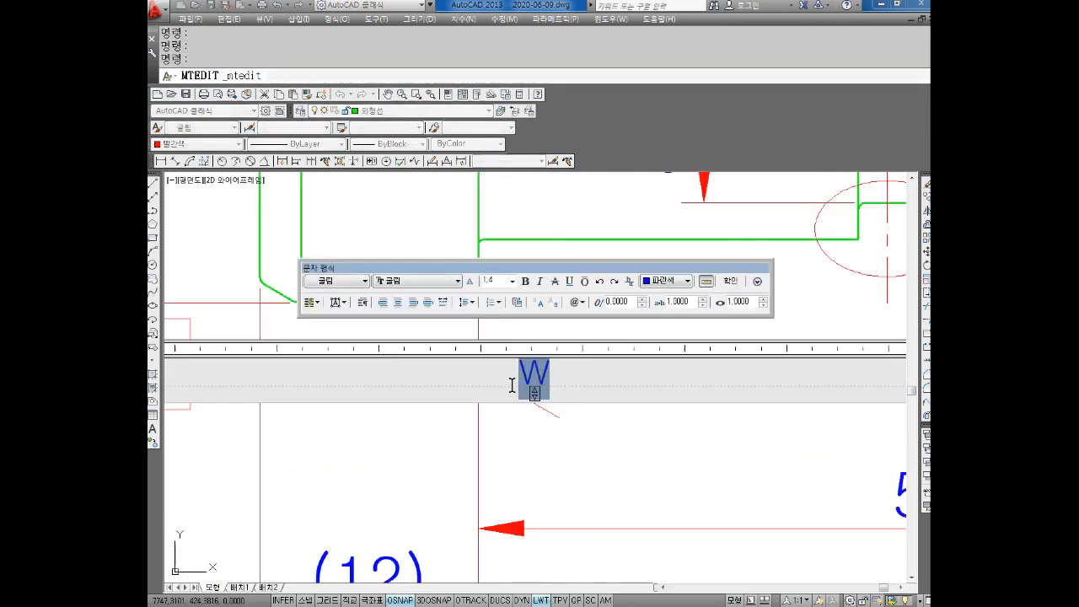
{"action": "type", "text": "Y"}
{"action": "left_click", "coordinate": [582, 429]}
Copy the W finish symbol at the octagon's bottom onto the shaft's lower edge between detail circles B and C
{"action": "scroll", "coordinate": [626, 358], "scroll_direction": "down", "scroll_amount": 5}
{"action": "middle_click_drag", "start_coordinate": [843, 285], "coordinate": [295, 440]}
{"action": "scroll", "coordinate": [582, 266], "scroll_direction": "up", "scroll_amount": 3}
{"action": "left_click", "coordinate": [458, 285]}
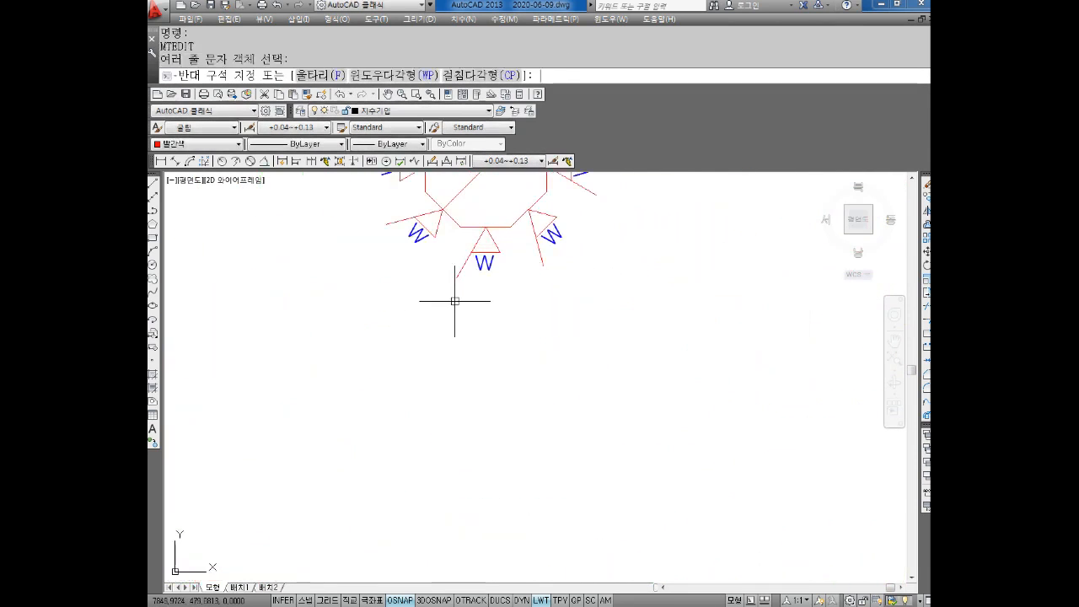
{"action": "key", "text": "Escape"}
{"action": "key", "text": "Escape"}
{"action": "key", "text": "Escape"}
{"action": "key", "text": "Escape"}
{"action": "type", "text": "C"}
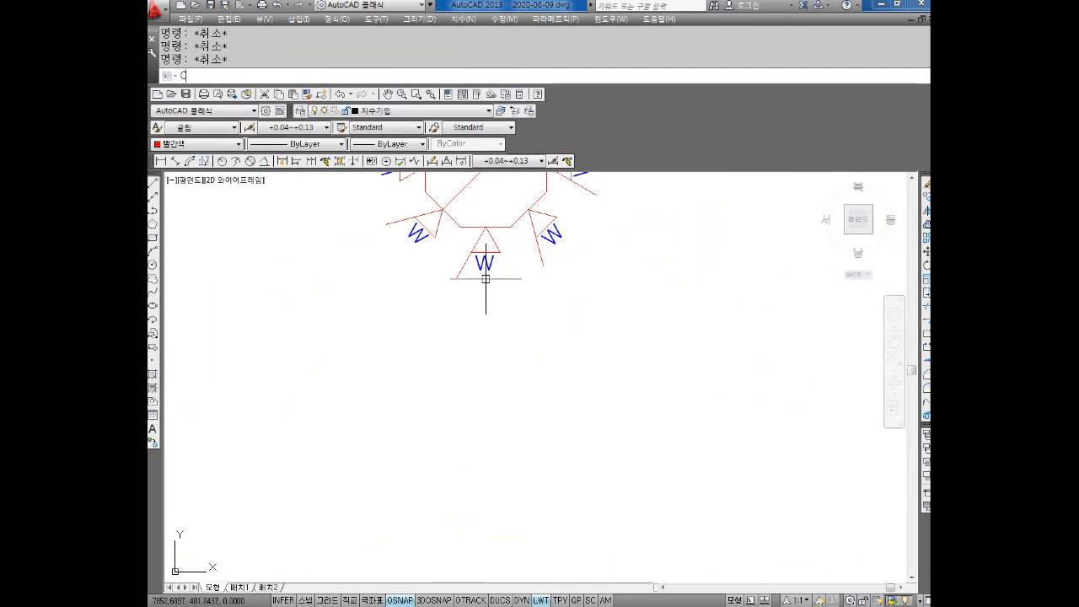
{"action": "type", "text": "O"}
{"action": "key", "text": "space"}
{"action": "left_click", "coordinate": [511, 241]}
{"action": "left_click", "coordinate": [463, 297]}
{"action": "key", "text": "space"}
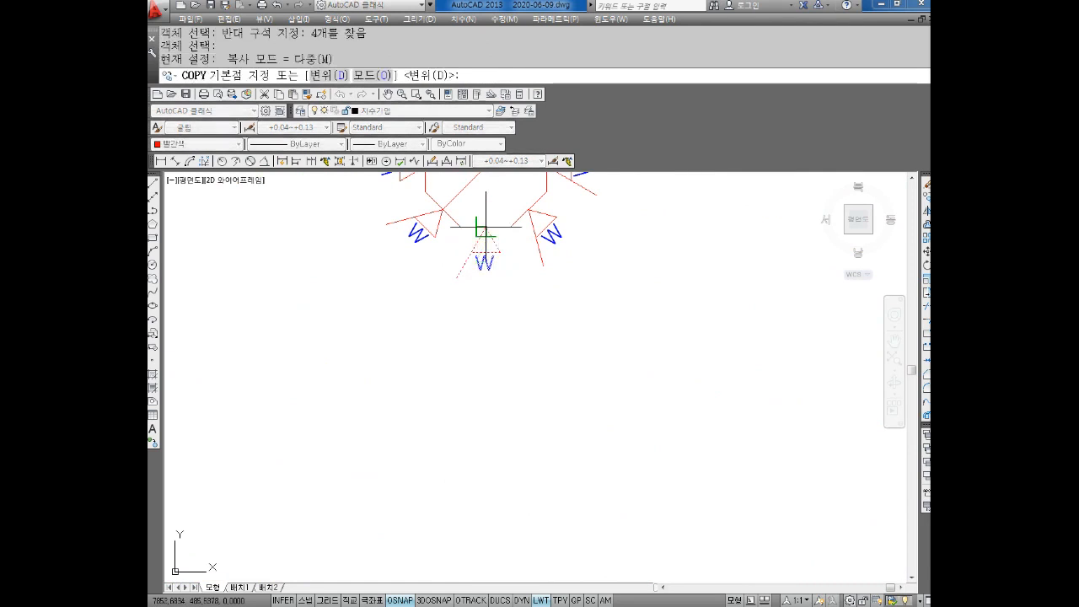
{"action": "scroll", "coordinate": [485, 226], "scroll_direction": "up", "scroll_amount": 4}
{"action": "left_click", "coordinate": [476, 234]}
{"action": "scroll", "coordinate": [411, 350], "scroll_direction": "down", "scroll_amount": 5}
{"action": "mouse_move", "coordinate": [411, 351]}
{"action": "middle_mouse_down"}
{"action": "mouse_move", "coordinate": [578, 213]}
{"action": "mouse_move", "coordinate": [502, 316]}
{"action": "middle_mouse_up"}
{"action": "scroll", "coordinate": [565, 228], "scroll_direction": "down", "scroll_amount": 1}
{"action": "scroll", "coordinate": [504, 257], "scroll_direction": "up", "scroll_amount": 2}
{"action": "scroll", "coordinate": [531, 278], "scroll_direction": "up", "scroll_amount": 2}
{"action": "left_click", "coordinate": [541, 270]}
{"action": "key", "text": "Escape"}
Change the letter of the finish symbol on the shaft's lower edge to Y and check its tip up close
{"action": "double_click", "coordinate": [539, 309]}
{"action": "type", "text": "Y"}
{"action": "left_click", "coordinate": [560, 363]}
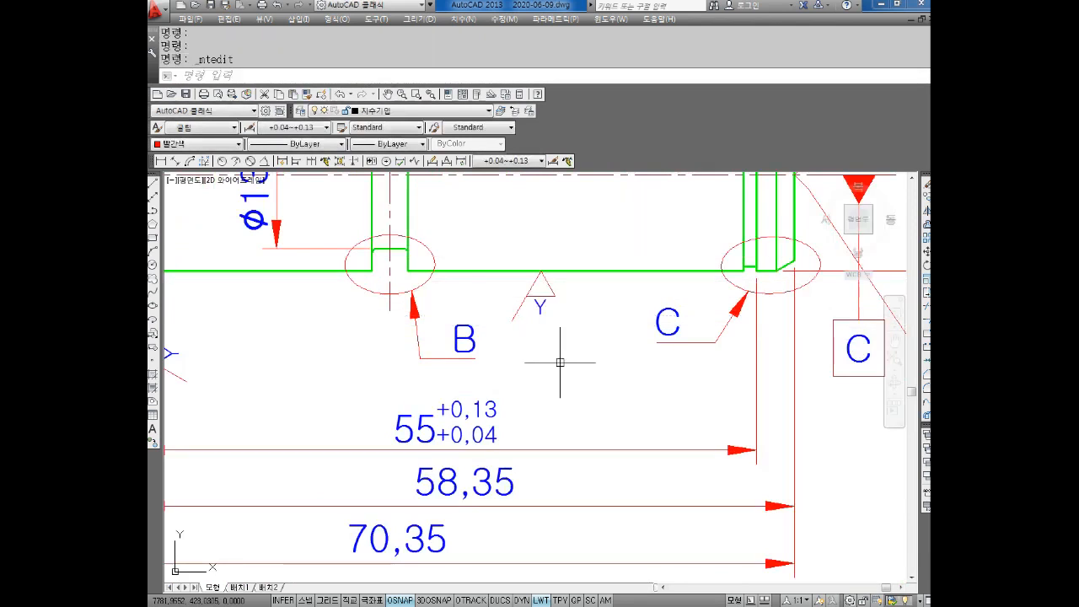
{"action": "scroll", "coordinate": [547, 272], "scroll_direction": "up", "scroll_amount": 8}
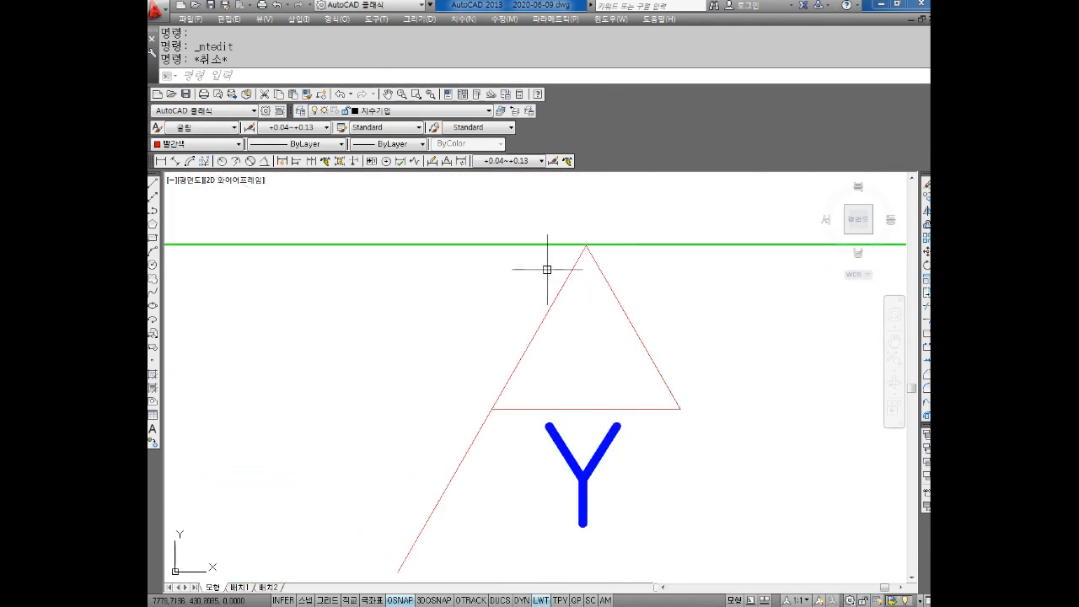
{"action": "scroll", "coordinate": [547, 270], "scroll_direction": "down", "scroll_amount": 8}
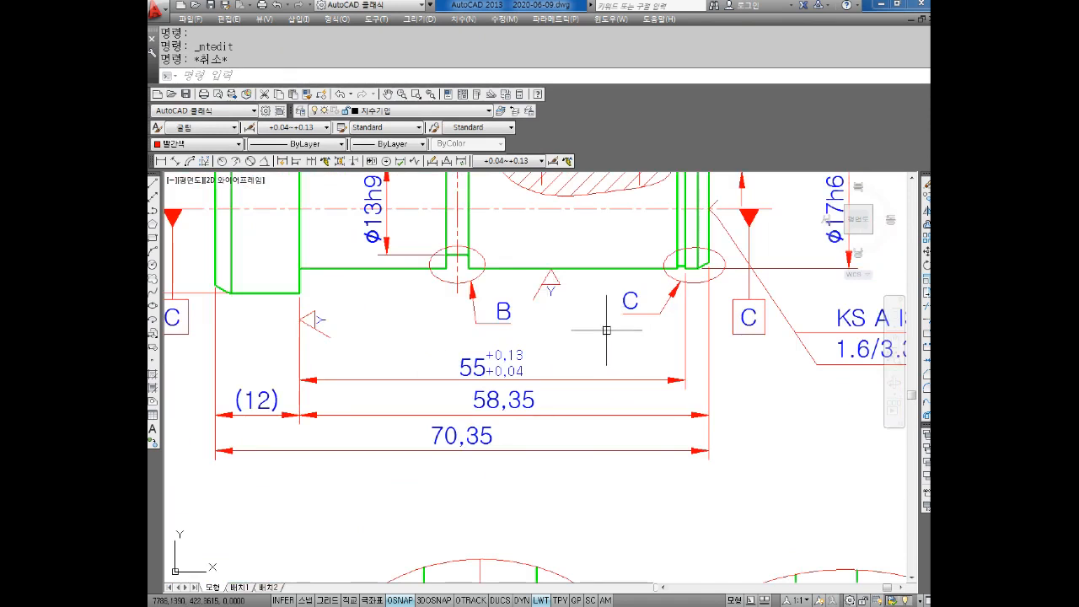
Copy the upright W finish symbol by its tip onto the upper extension line of the ø13h9 dimension
{"action": "scroll", "coordinate": [599, 278], "scroll_direction": "down", "scroll_amount": 5}
{"action": "mouse_move", "coordinate": [599, 277]}
{"action": "middle_mouse_down"}
{"action": "mouse_move", "coordinate": [525, 378]}
{"action": "mouse_move", "coordinate": [441, 462]}
{"action": "middle_mouse_up"}
{"action": "scroll", "coordinate": [624, 284], "scroll_direction": "up", "scroll_amount": 6}
{"action": "key", "text": "Escape"}
{"action": "key", "text": "Escape"}
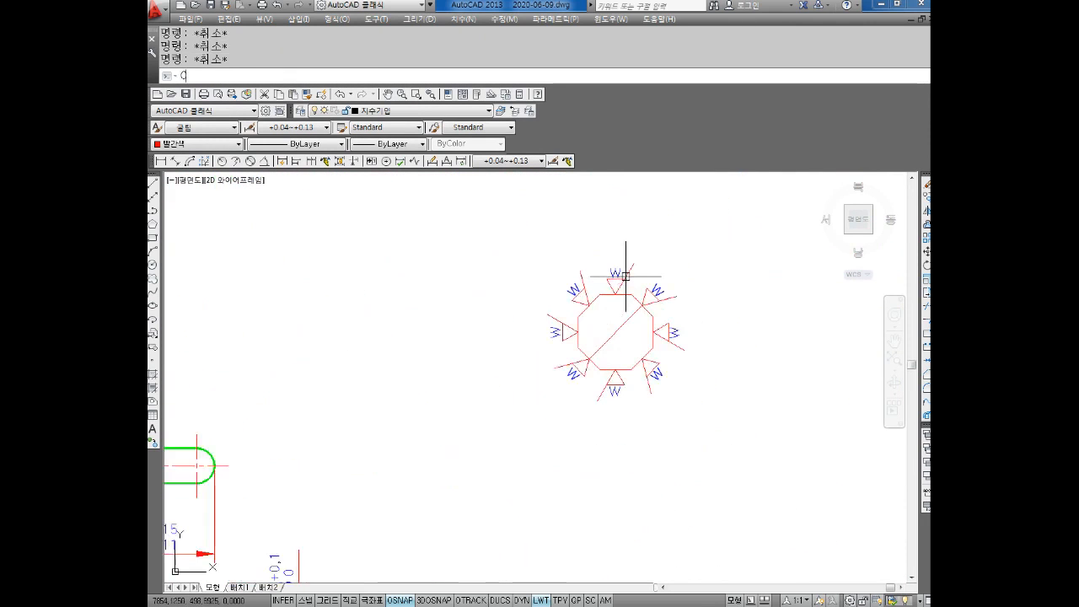
{"action": "scroll", "coordinate": [626, 275], "scroll_direction": "up", "scroll_amount": 4}
{"action": "key", "text": "Return"}
{"action": "left_click", "coordinate": [645, 226]}
{"action": "left_click", "coordinate": [559, 313]}
{"action": "key", "text": "Return"}
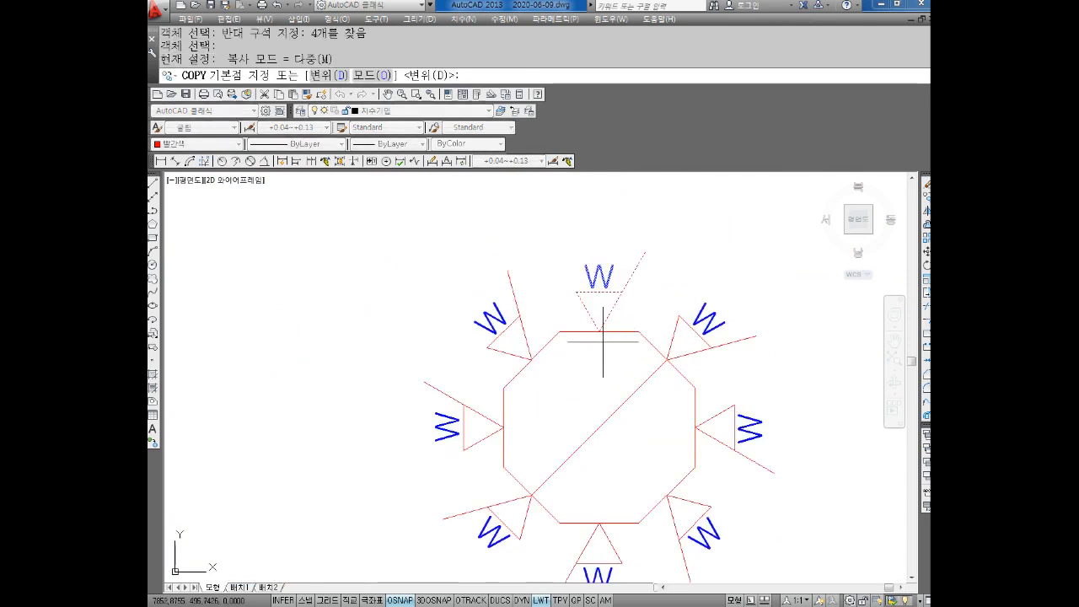
{"action": "left_click", "coordinate": [599, 332]}
{"action": "scroll", "coordinate": [513, 329], "scroll_direction": "down", "scroll_amount": 4}
{"action": "middle_click_drag", "start_coordinate": [268, 366], "coordinate": [481, 282]}
{"action": "scroll", "coordinate": [474, 284], "scroll_direction": "down", "scroll_amount": 4}
{"action": "middle_click_drag", "start_coordinate": [393, 349], "coordinate": [510, 296]}
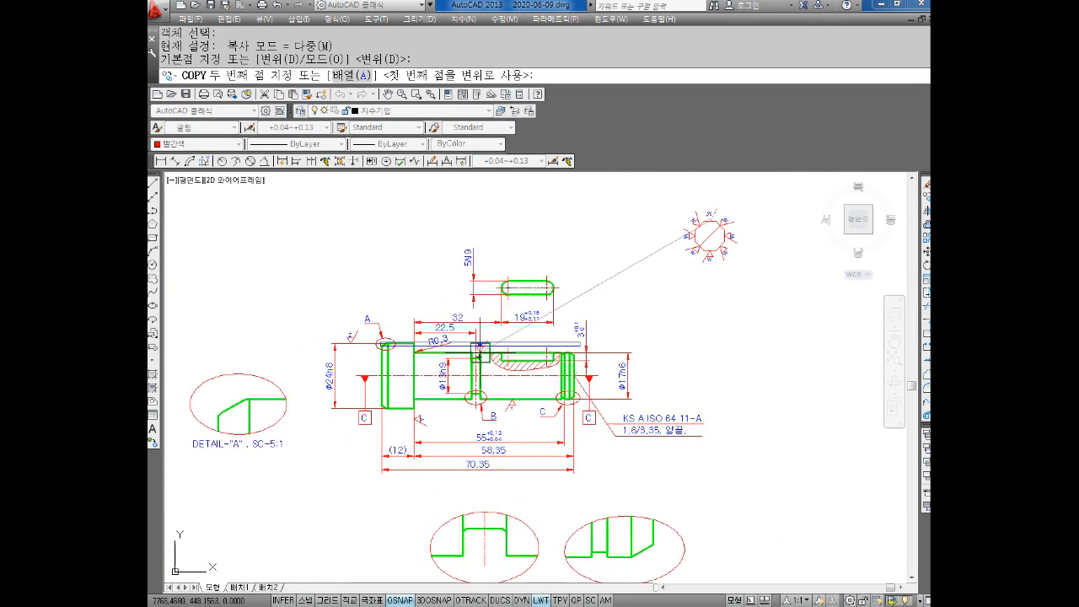
{"action": "scroll", "coordinate": [470, 351], "scroll_direction": "up", "scroll_amount": 6}
{"action": "left_click", "coordinate": [469, 348]}
{"action": "key", "text": "Escape"}
Change the letter of the finish symbol on the ø13h9 extension line to Y
{"action": "double_click", "coordinate": [453, 336]}
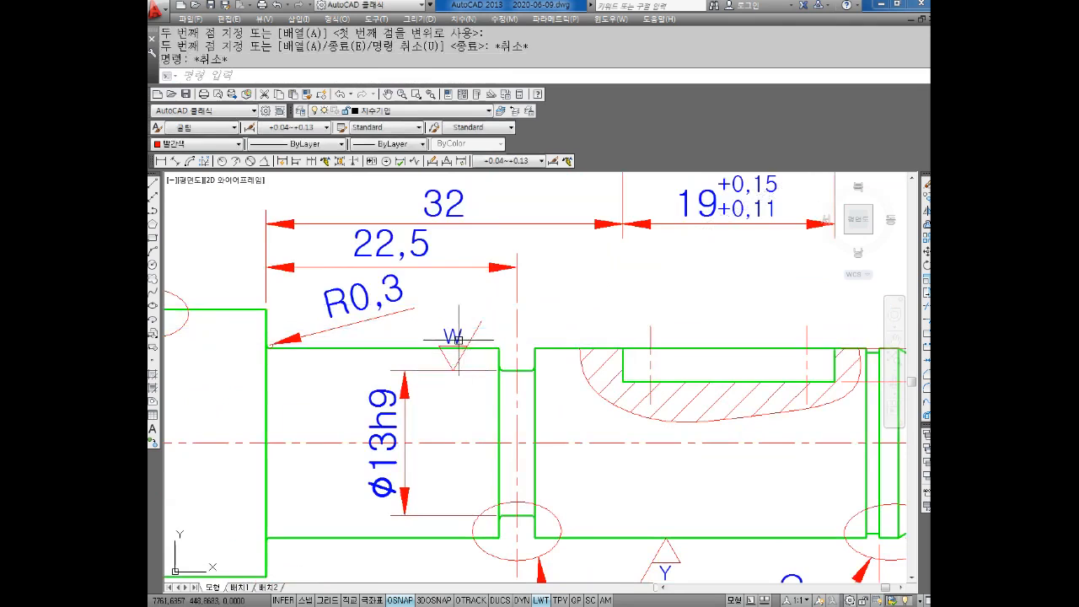
{"action": "left_click_drag", "start_coordinate": [475, 337], "coordinate": [420, 350]}
{"action": "type", "text": "Y"}
{"action": "left_click", "coordinate": [484, 402]}
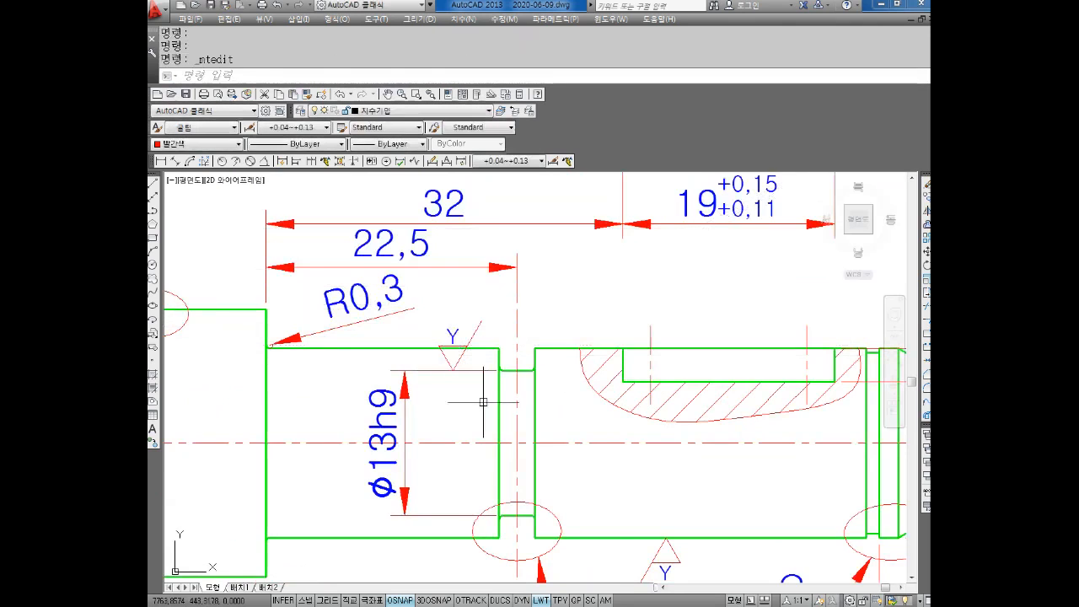
{"action": "key", "text": "Escape"}
{"action": "scroll", "coordinate": [505, 403], "scroll_direction": "down", "scroll_amount": 2}
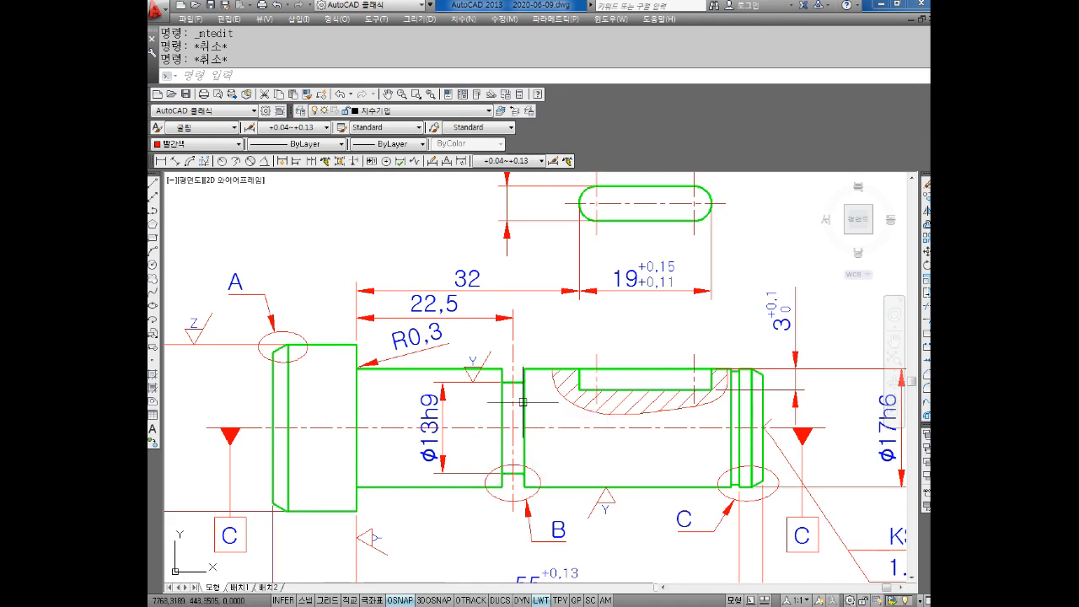
{"action": "key", "text": "Escape"}
{"action": "scroll", "coordinate": [380, 320], "scroll_direction": "down", "scroll_amount": 3}
{"action": "scroll", "coordinate": [621, 247], "scroll_direction": "up", "scroll_amount": 4}
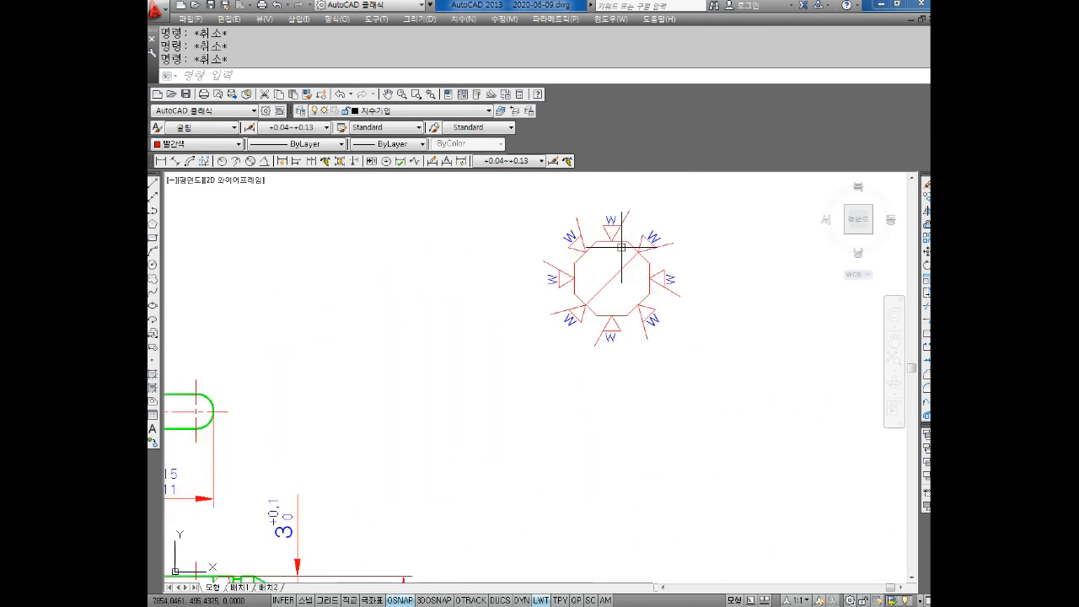
{"action": "scroll", "coordinate": [557, 296], "scroll_direction": "down", "scroll_amount": 3}
{"action": "scroll", "coordinate": [483, 384], "scroll_direction": "up", "scroll_amount": 5}
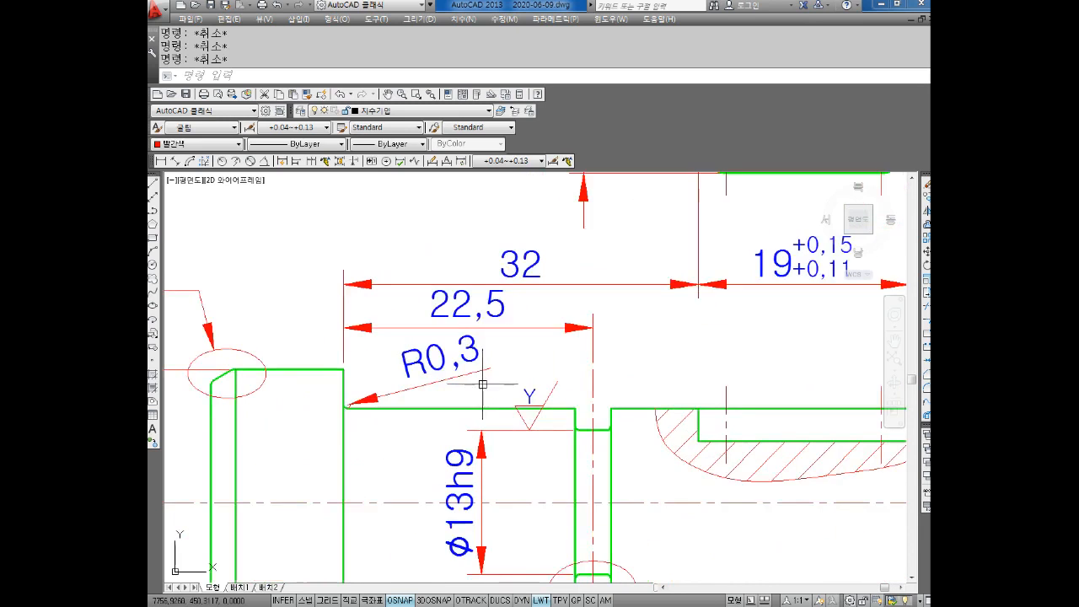
Copy the Y finish symbol from the ø13h9 extension line by its tip onto the centre-hole note's lower line, after "양끝,"
{"action": "type", "text": "co"}
{"action": "key", "text": "Return"}
{"action": "scroll", "coordinate": [531, 393], "scroll_direction": "up", "scroll_amount": 2}
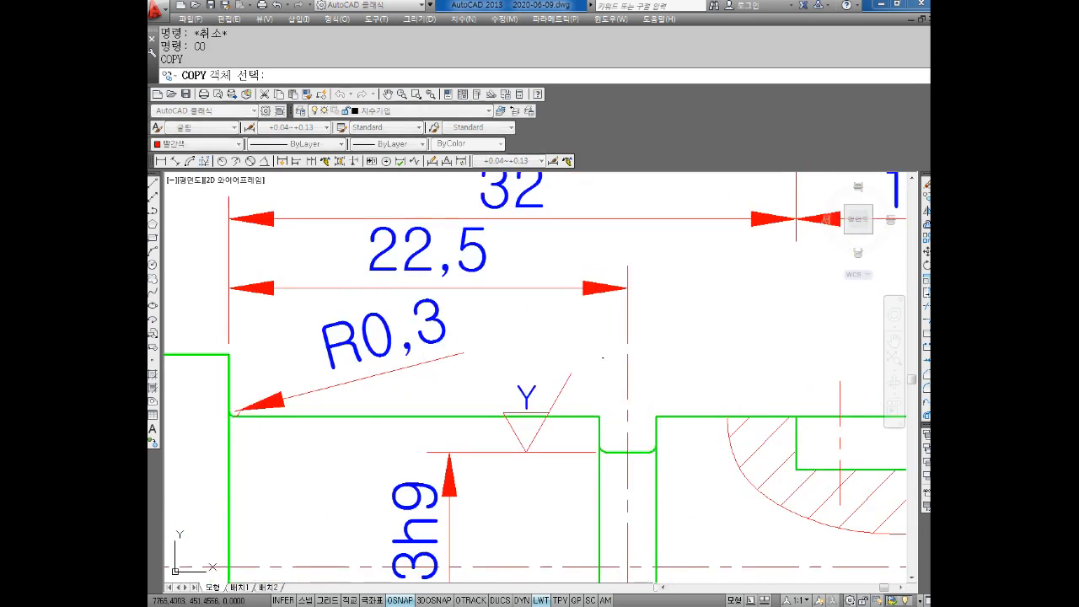
{"action": "left_click", "coordinate": [601, 365]}
{"action": "left_click", "coordinate": [493, 397]}
{"action": "left_click", "coordinate": [548, 438]}
{"action": "left_click", "coordinate": [515, 417]}
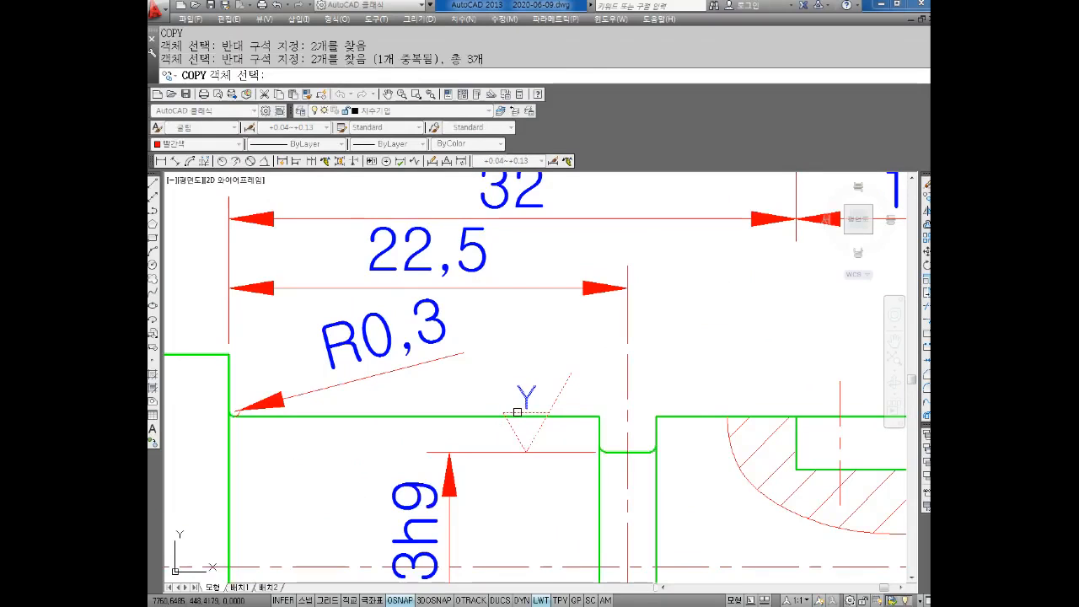
{"action": "left_click", "coordinate": [517, 412]}
{"action": "key", "text": "Return"}
{"action": "left_click", "coordinate": [526, 452]}
{"action": "scroll", "coordinate": [545, 443], "scroll_direction": "down", "scroll_amount": 4}
{"action": "middle_click_drag", "start_coordinate": [750, 521], "coordinate": [479, 435]}
{"action": "middle_click_drag", "start_coordinate": [731, 433], "coordinate": [419, 311]}
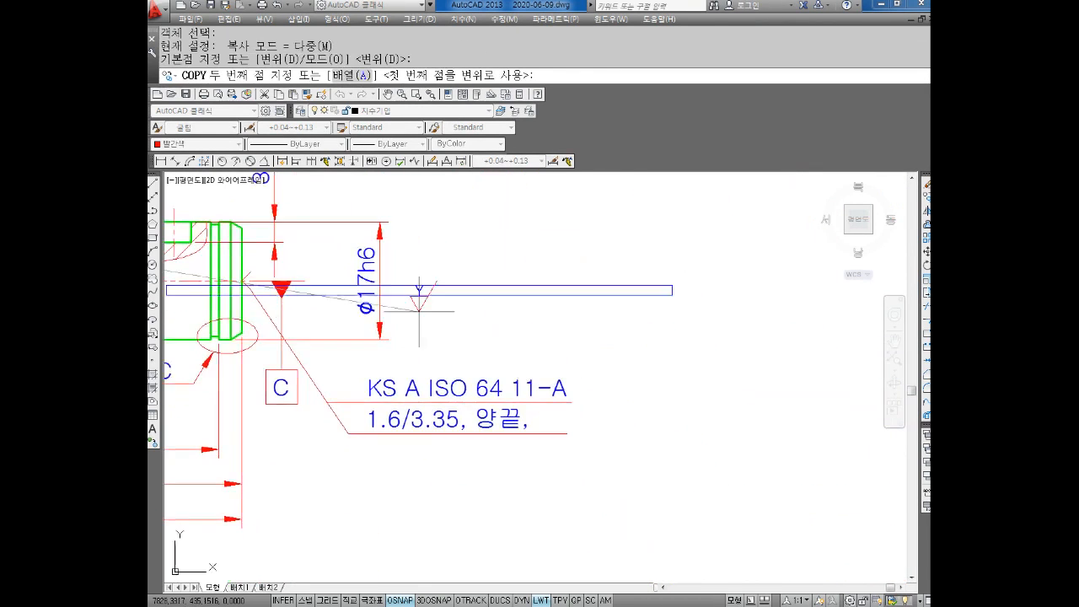
{"action": "scroll", "coordinate": [503, 367], "scroll_direction": "up", "scroll_amount": 2}
{"action": "left_click", "coordinate": [579, 470]}
{"action": "key", "text": "Escape"}
{"action": "scroll", "coordinate": [667, 384], "scroll_direction": "down", "scroll_amount": 3}
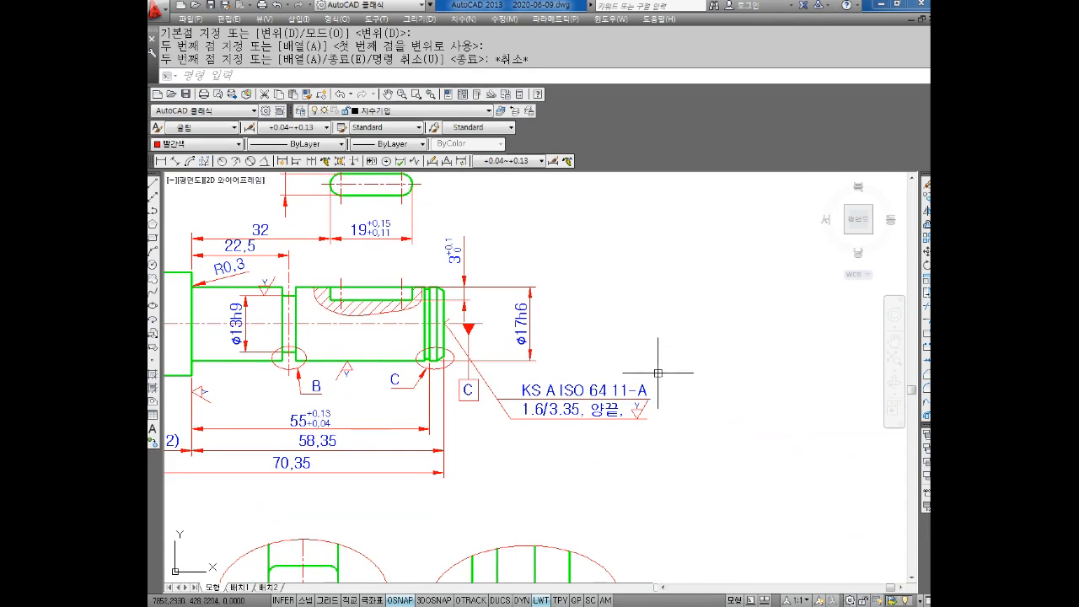
{"action": "key", "text": "Escape"}
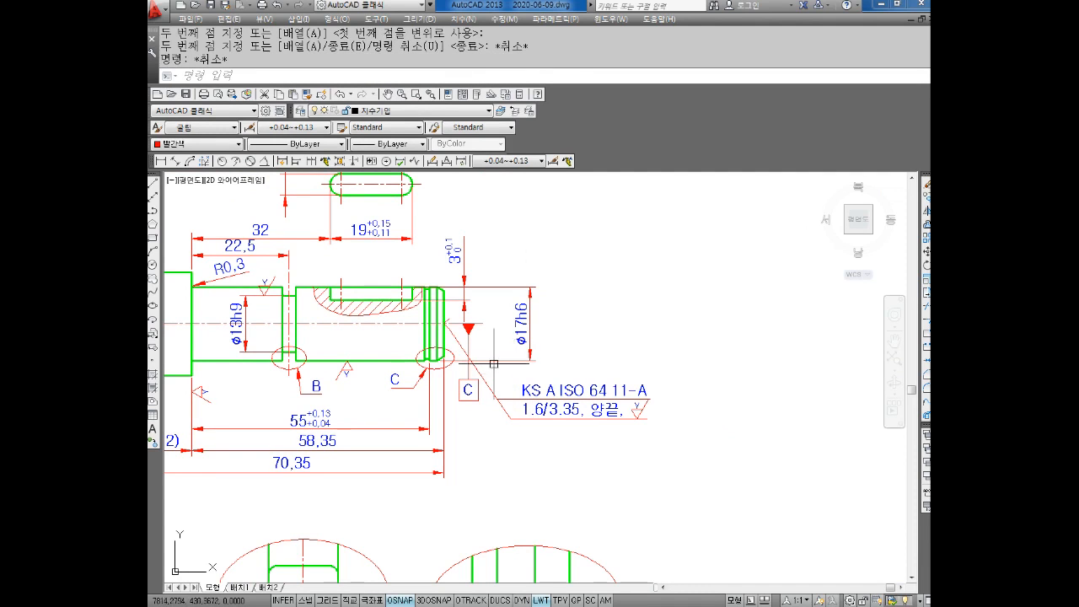
Add a radius dimension to the right end arc of the keyway's top view and replace its text with (R)
{"action": "middle_click_drag", "start_coordinate": [489, 363], "coordinate": [576, 457]}
{"action": "key", "text": "Escape"}
{"action": "left_click", "coordinate": [222, 160]}
{"action": "scroll", "coordinate": [393, 203], "scroll_direction": "up", "scroll_amount": 4}
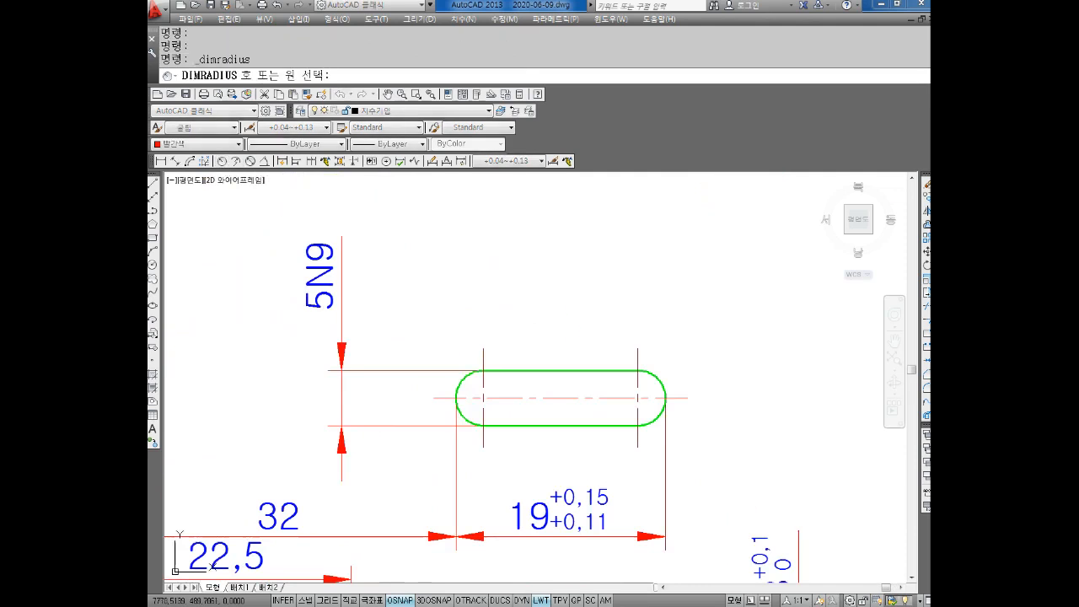
{"action": "left_click", "coordinate": [660, 377]}
{"action": "left_click", "coordinate": [685, 361]}
{"action": "double_click", "coordinate": [699, 313]}
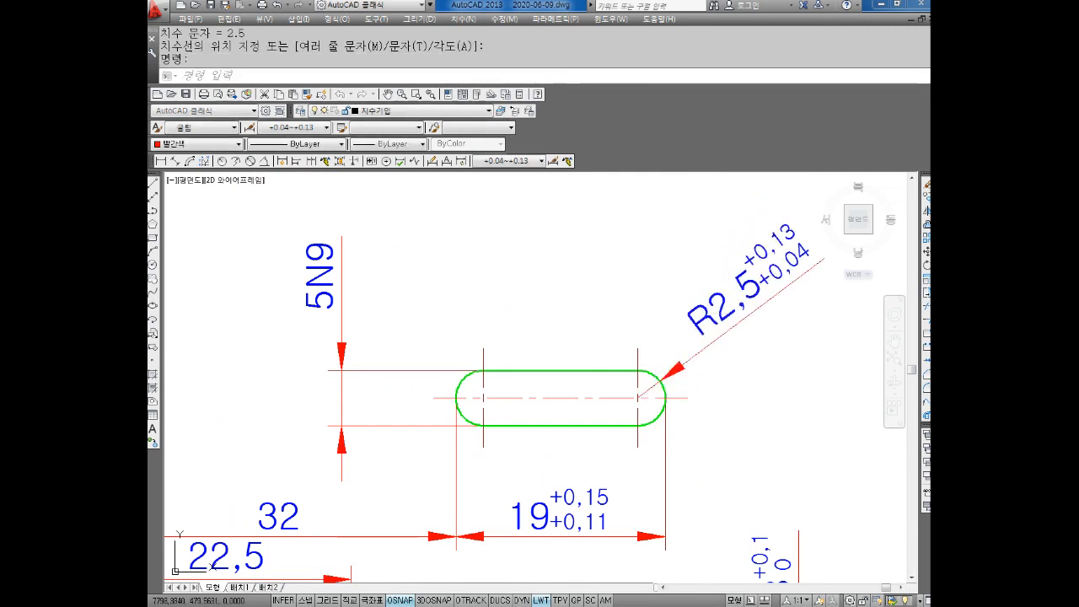
{"action": "key", "text": "Delete"}
{"action": "type", "text": "(R)"}
{"action": "left_click", "coordinate": [900, 375]}
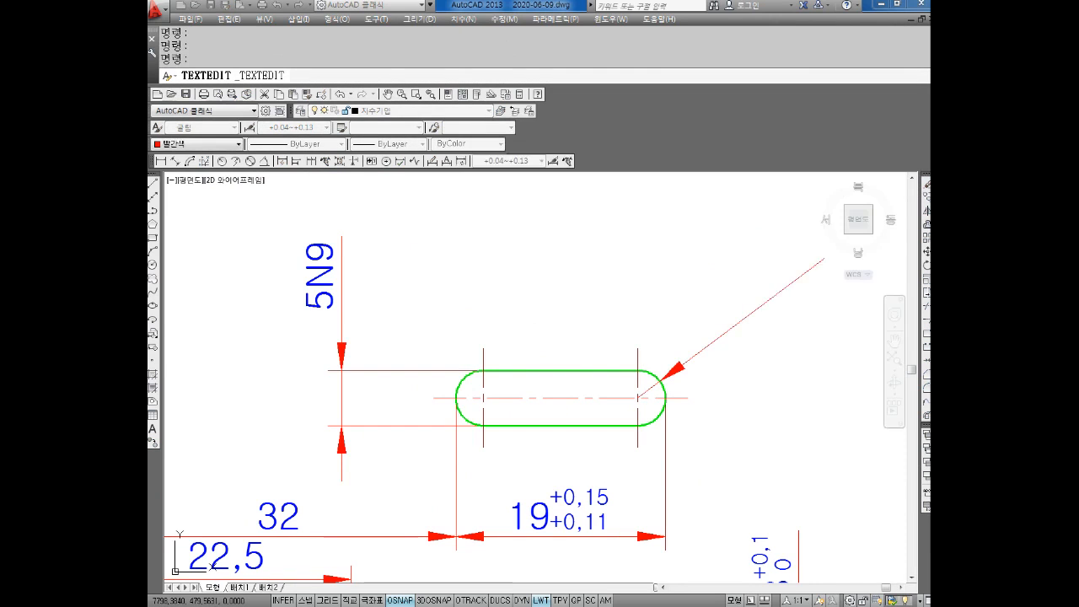
{"action": "scroll", "coordinate": [666, 329], "scroll_direction": "down", "scroll_amount": 4}
{"action": "key", "text": "Escape"}
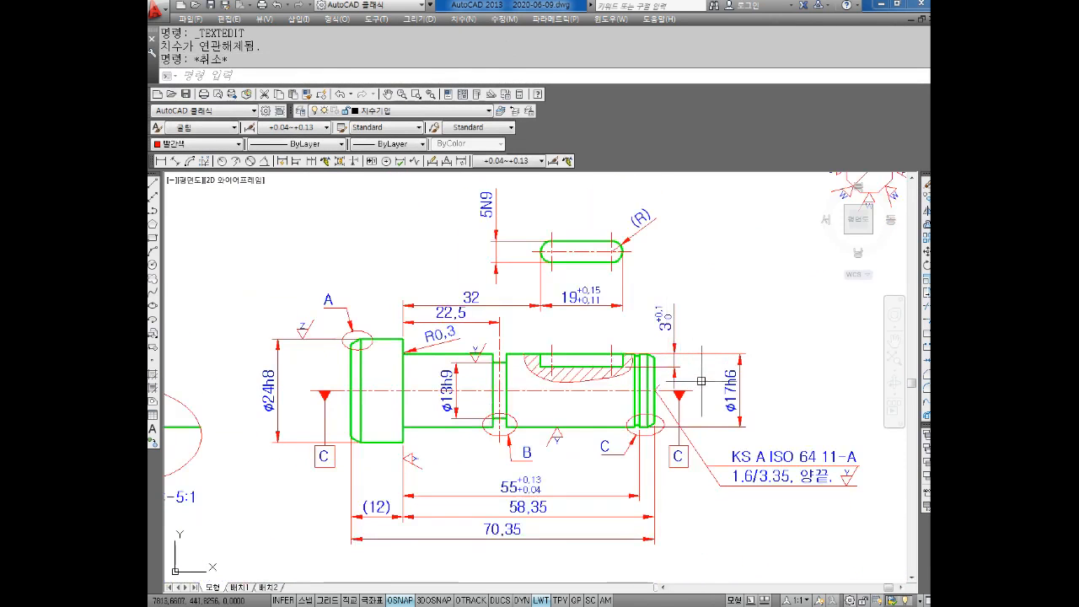
{"action": "scroll", "coordinate": [535, 312], "scroll_direction": "up", "scroll_amount": 4}
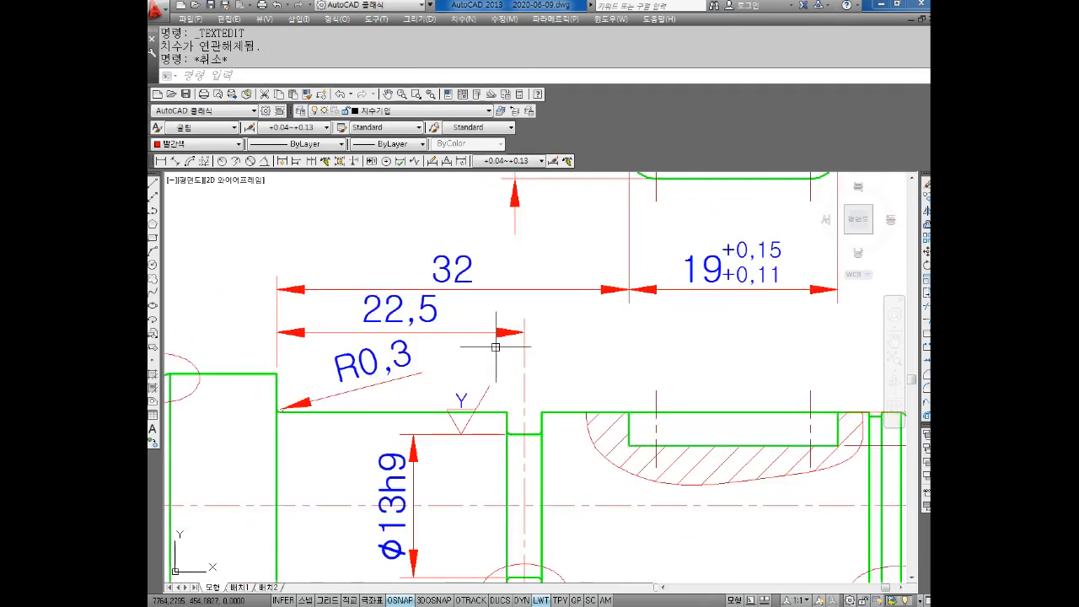
{"action": "scroll", "coordinate": [518, 356], "scroll_direction": "down", "scroll_amount": 4}
{"action": "scroll", "coordinate": [559, 335], "scroll_direction": "down", "scroll_amount": 2}
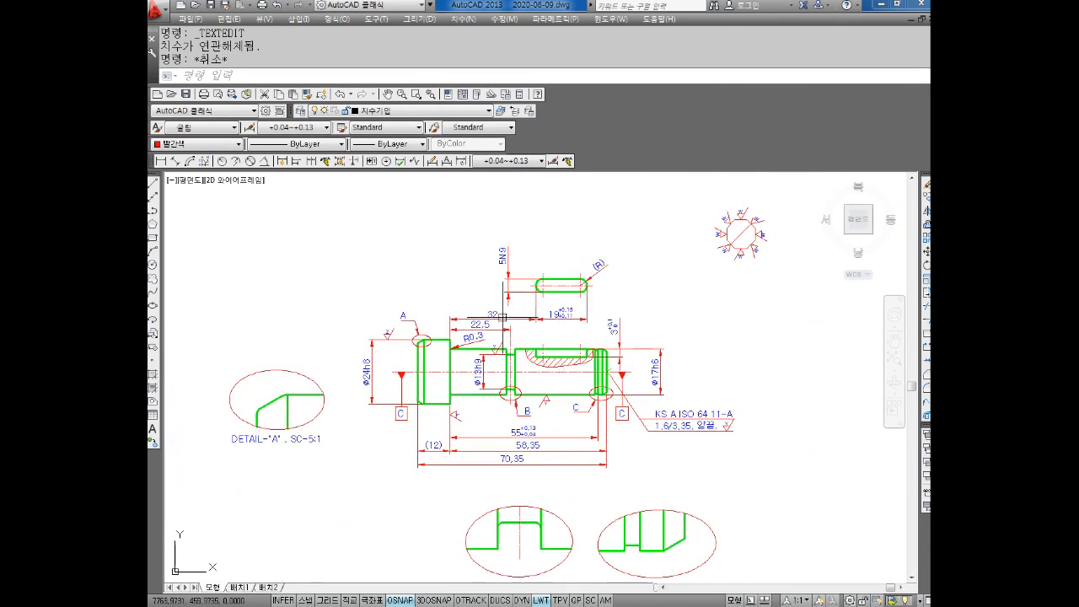
{"action": "middle_click_drag", "start_coordinate": [635, 373], "coordinate": [629, 350]}
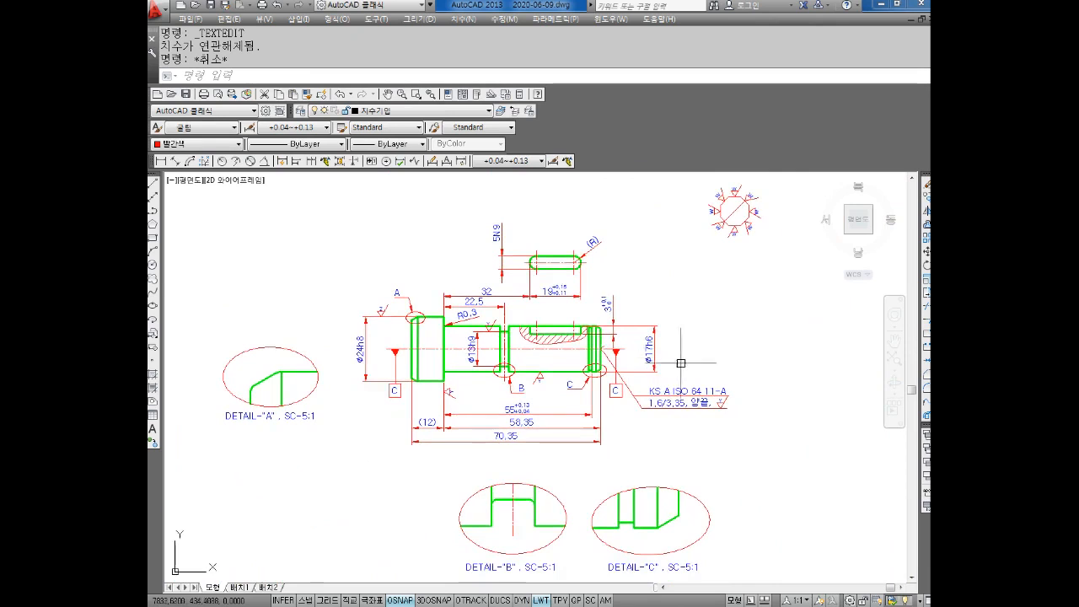
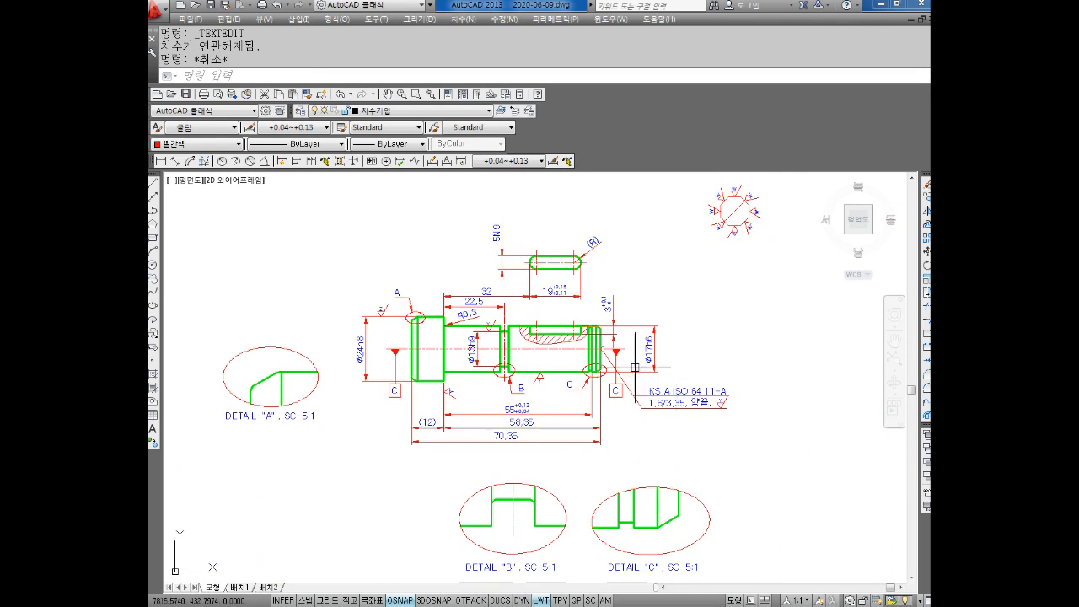
Draw a textless leader with Ortho on from the upper end of the ø24h8 dimension, running up and bending left
{"action": "scroll", "coordinate": [396, 297], "scroll_direction": "up", "scroll_amount": 4}
{"action": "middle_click_drag", "start_coordinate": [443, 286], "coordinate": [503, 300]}
{"action": "left_click", "coordinate": [325, 160]}
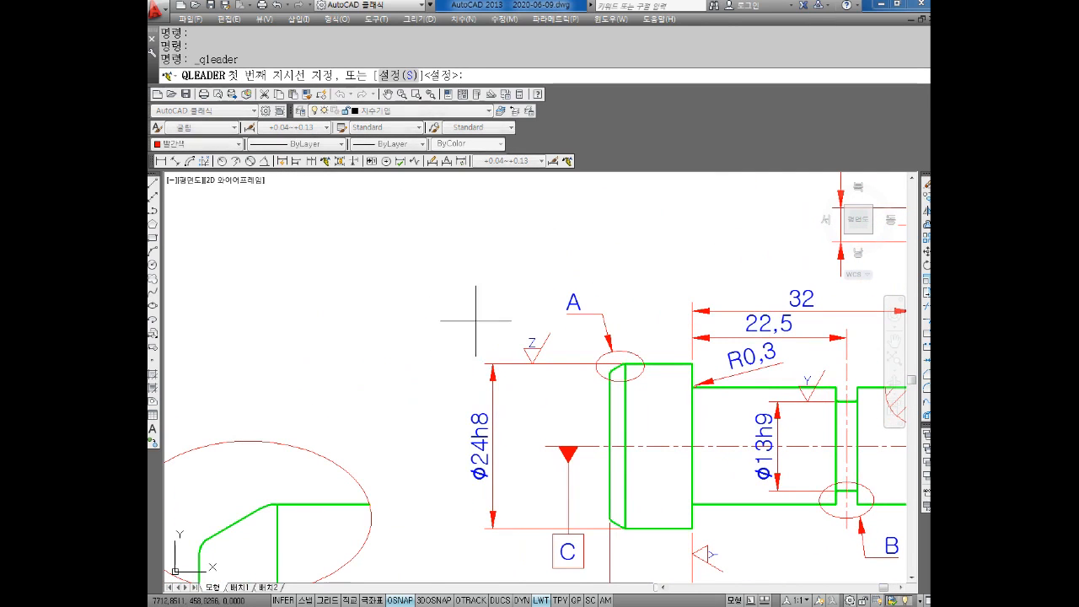
{"action": "left_click", "coordinate": [493, 361]}
{"action": "key", "text": "F8"}
{"action": "left_click", "coordinate": [494, 261]}
{"action": "left_click", "coordinate": [446, 260]}
{"action": "key", "text": "Escape"}
{"action": "scroll", "coordinate": [474, 311], "scroll_direction": "down", "scroll_amount": 2}
{"action": "middle_click_drag", "start_coordinate": [477, 312], "coordinate": [469, 232]}
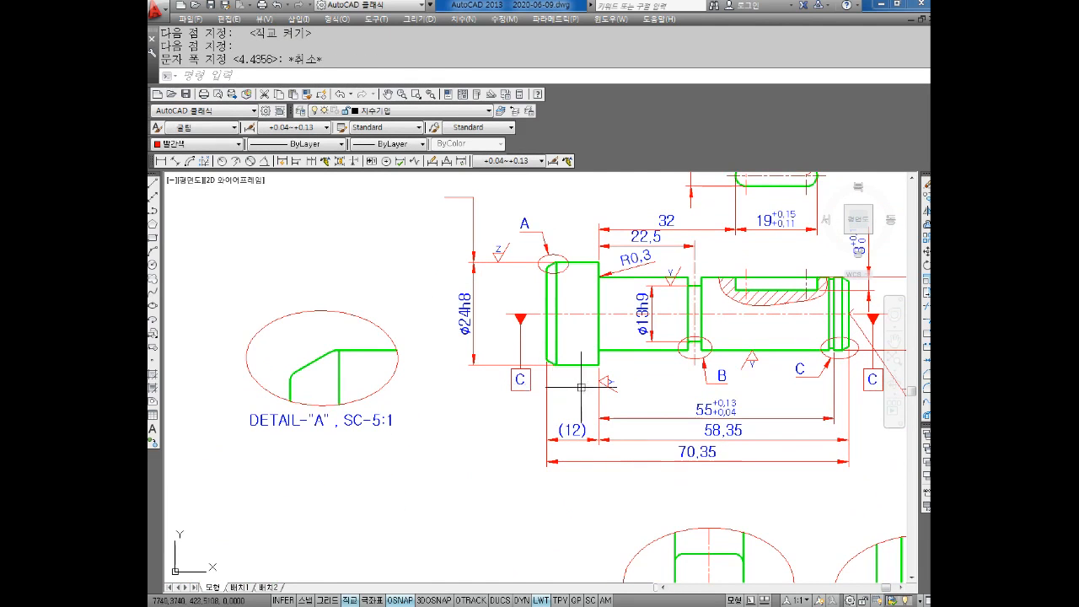
Draw a textless leader from the lower end of the ø13h9 dimension, running down and bending left past the shaft's left end
{"action": "key", "text": "space"}
{"action": "scroll", "coordinate": [688, 375], "scroll_direction": "up", "scroll_amount": 4}
{"action": "left_click", "coordinate": [576, 268]}
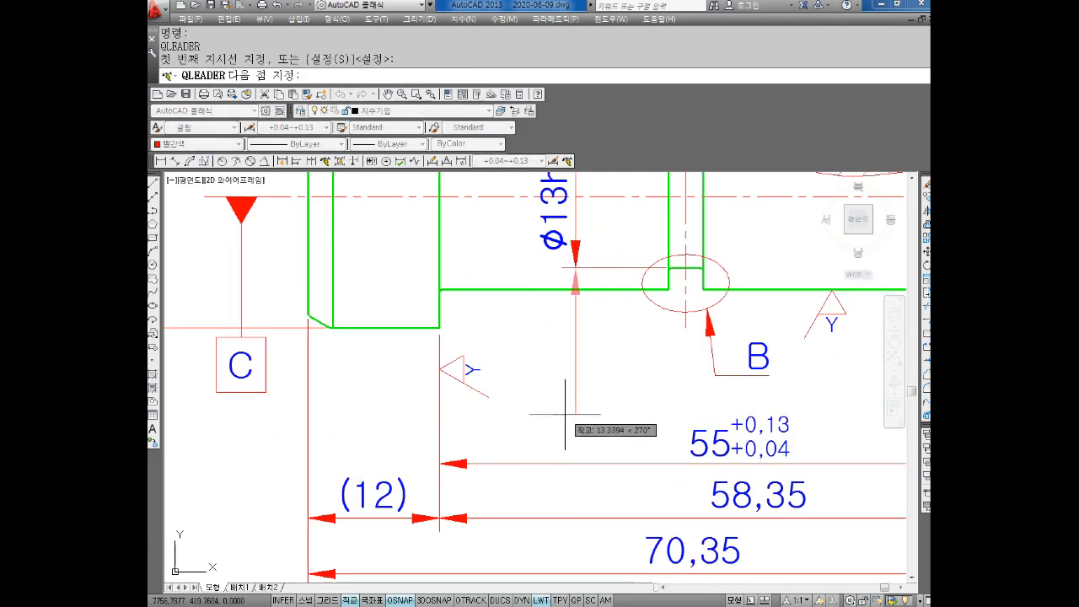
{"action": "left_click", "coordinate": [576, 437]}
{"action": "middle_click_drag", "start_coordinate": [248, 423], "coordinate": [457, 358]}
{"action": "left_click", "coordinate": [326, 361]}
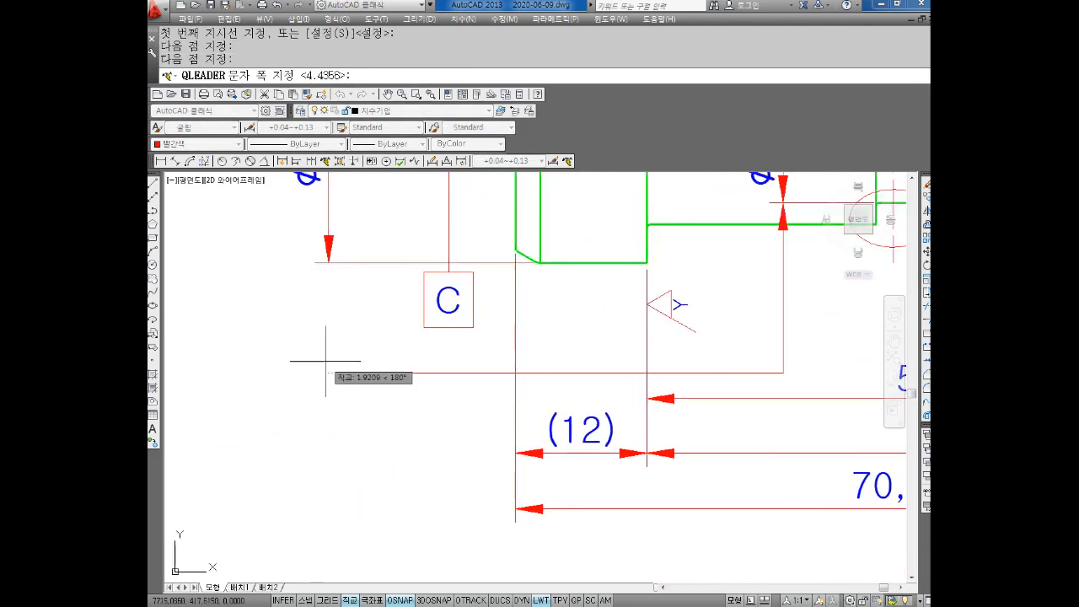
{"action": "key", "text": "Escape"}
{"action": "scroll", "coordinate": [326, 376], "scroll_direction": "down", "scroll_amount": 6}
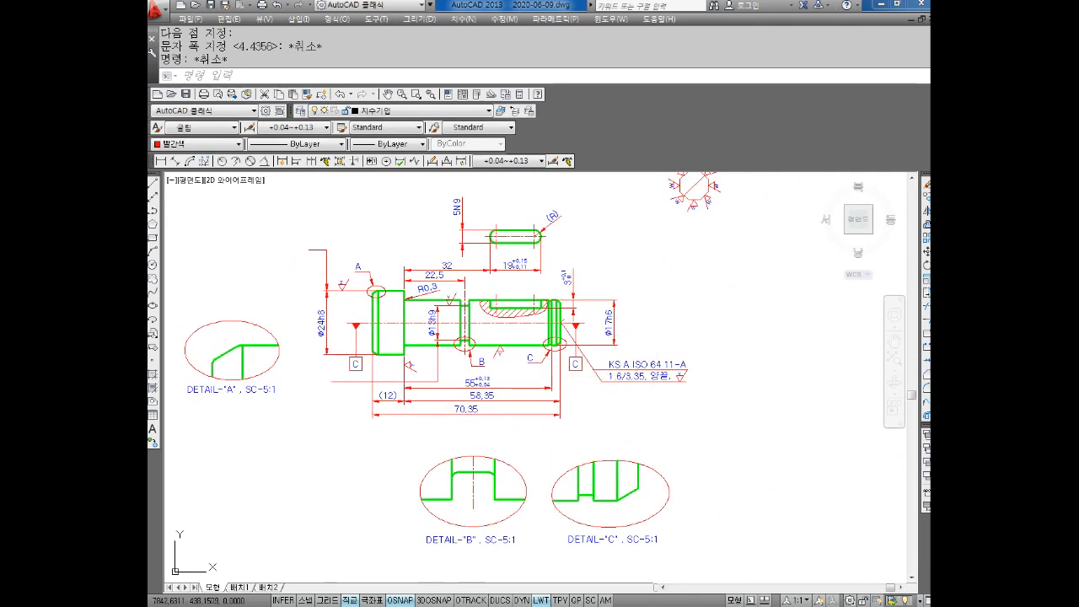
Draw a textless leader from the upper end of the ø17h6 dimension, running up and bending right
{"action": "key", "text": "space"}
{"action": "scroll", "coordinate": [675, 320], "scroll_direction": "up", "scroll_amount": 4}
{"action": "middle_click_drag", "start_coordinate": [515, 286], "coordinate": [514, 366]}
{"action": "scroll", "coordinate": [512, 366], "scroll_direction": "up", "scroll_amount": 3}
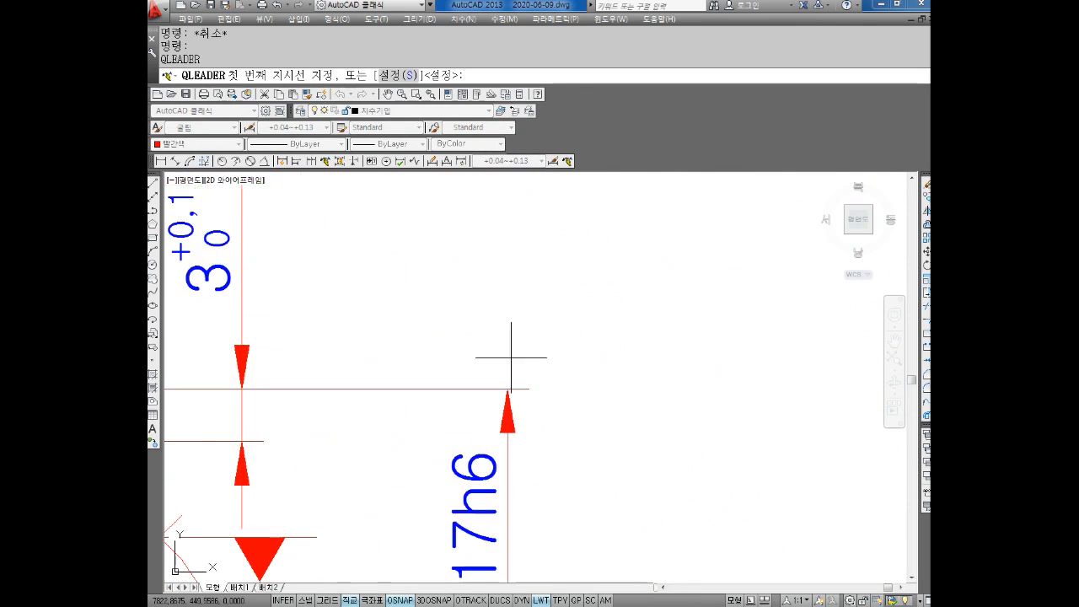
{"action": "left_click", "coordinate": [508, 386]}
{"action": "left_click", "coordinate": [504, 261]}
{"action": "left_click", "coordinate": [626, 264]}
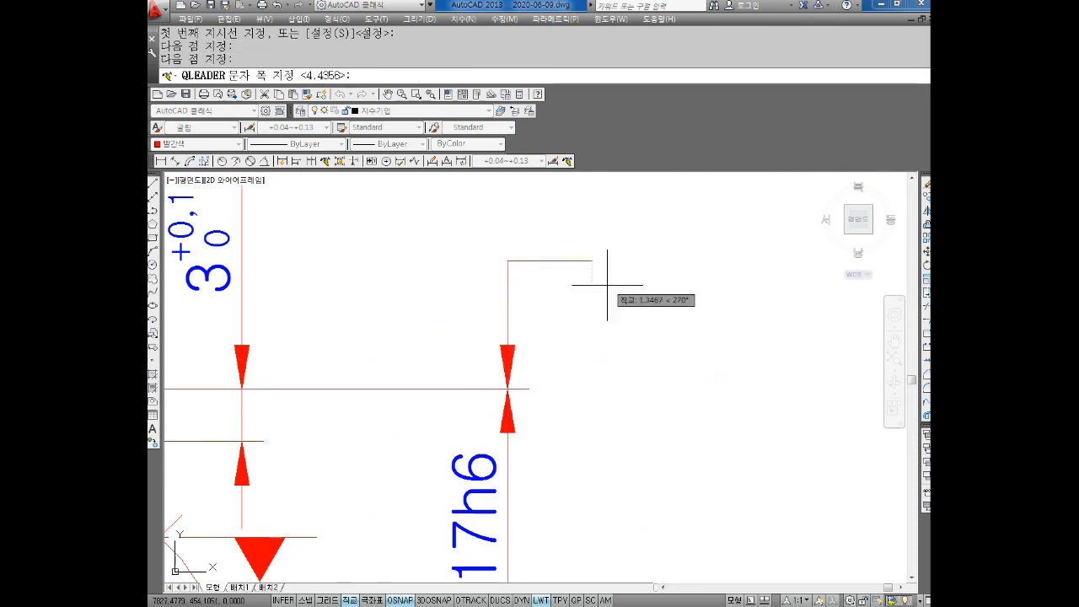
{"action": "key", "text": "Escape"}
{"action": "scroll", "coordinate": [675, 284], "scroll_direction": "down", "scroll_amount": 6}
{"action": "scroll", "coordinate": [624, 285], "scroll_direction": "up", "scroll_amount": 2}
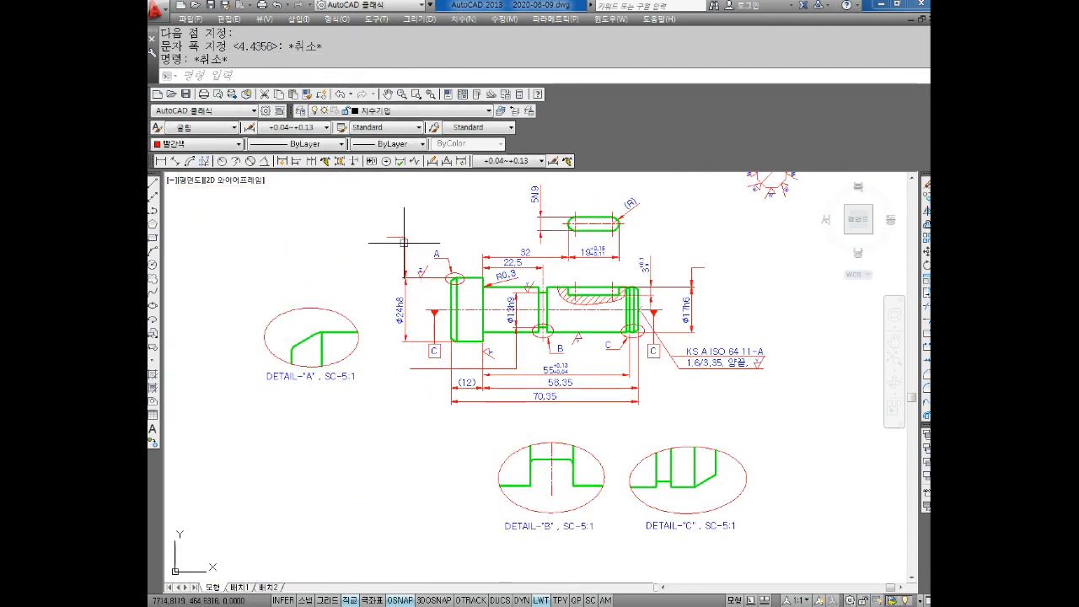
Create a circular runout tolerance frame with value 0.09 and datum C, and place it beside the ø24h8 leader
{"action": "scroll", "coordinate": [404, 242], "scroll_direction": "up", "scroll_amount": 3}
{"action": "key", "text": "Escape"}
{"action": "key", "text": "Escape"}
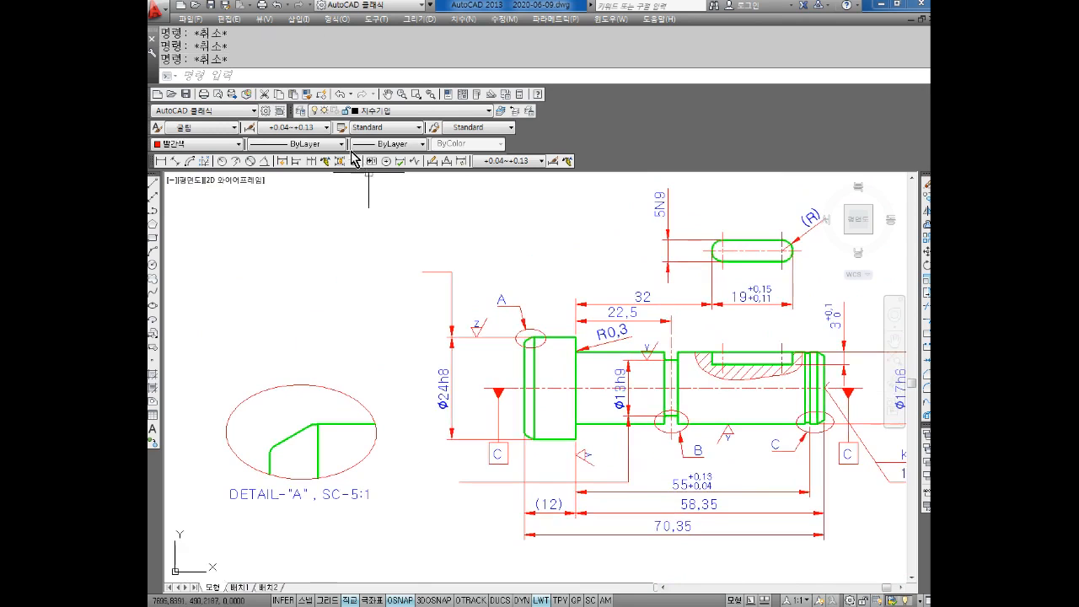
{"action": "left_click", "coordinate": [369, 162]}
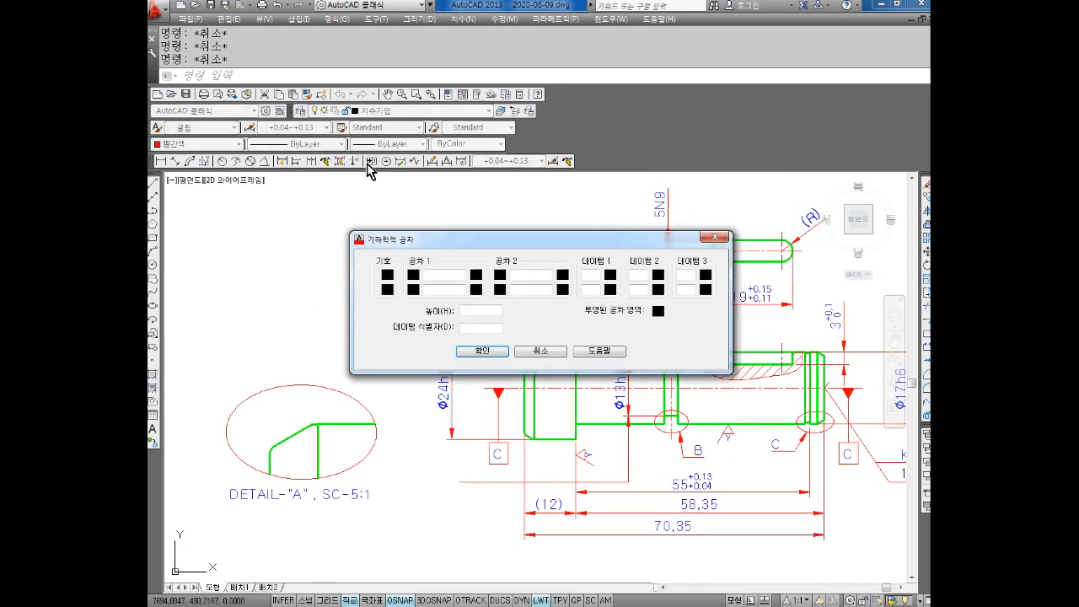
{"action": "left_click", "coordinate": [387, 275]}
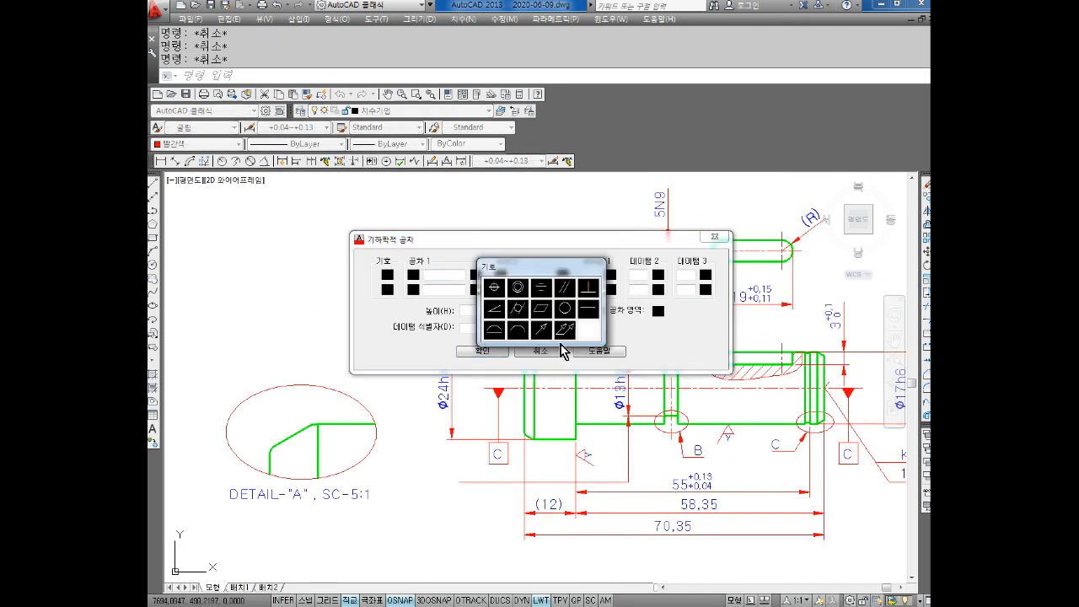
{"action": "left_click", "coordinate": [543, 330]}
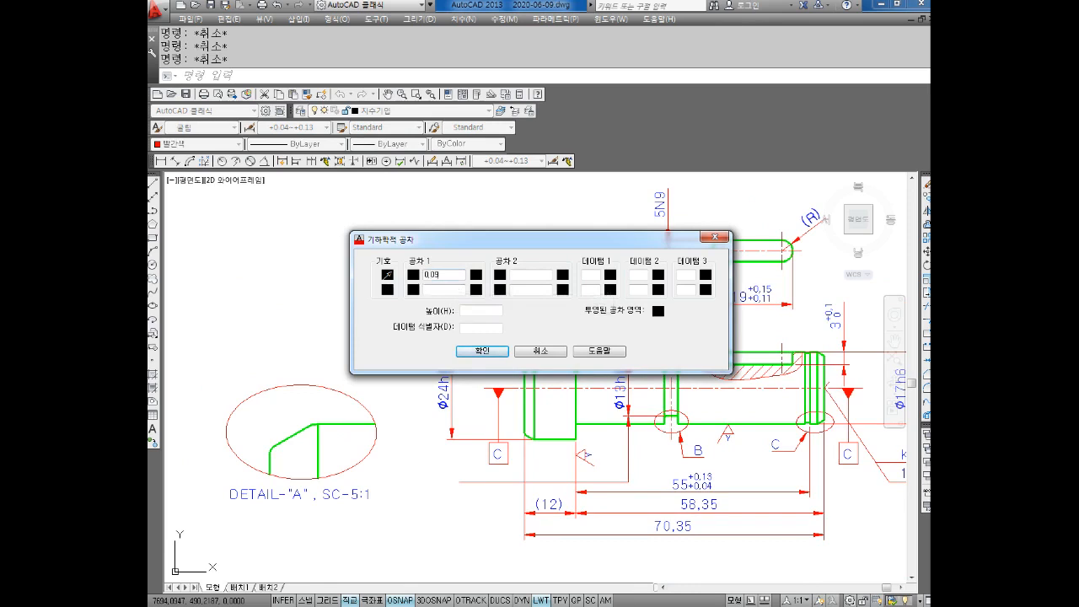
{"action": "left_click", "coordinate": [595, 276]}
{"action": "type", "text": "C"}
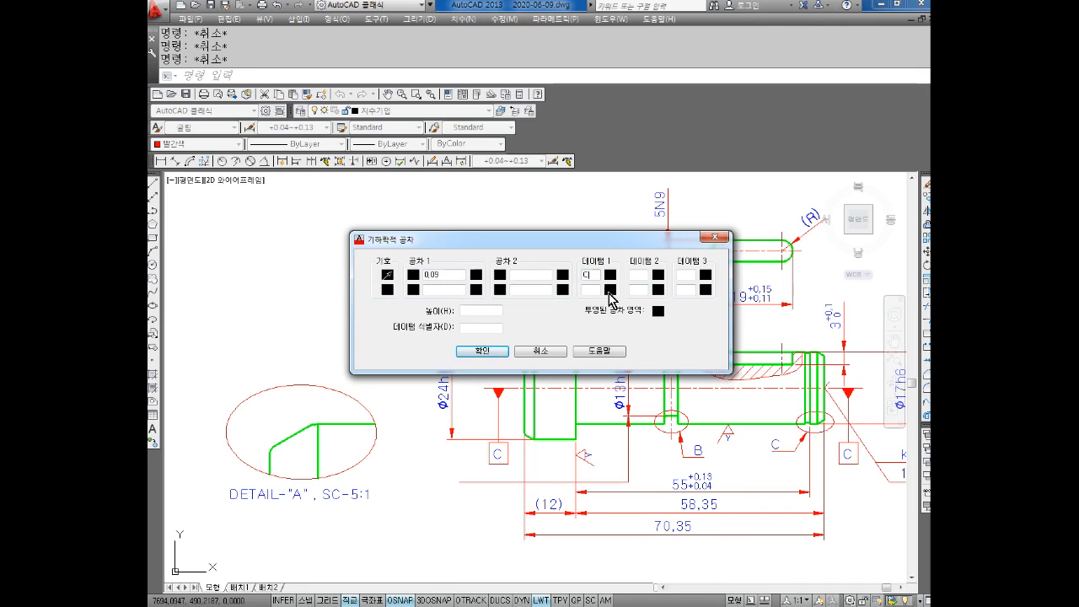
{"action": "left_click", "coordinate": [482, 351]}
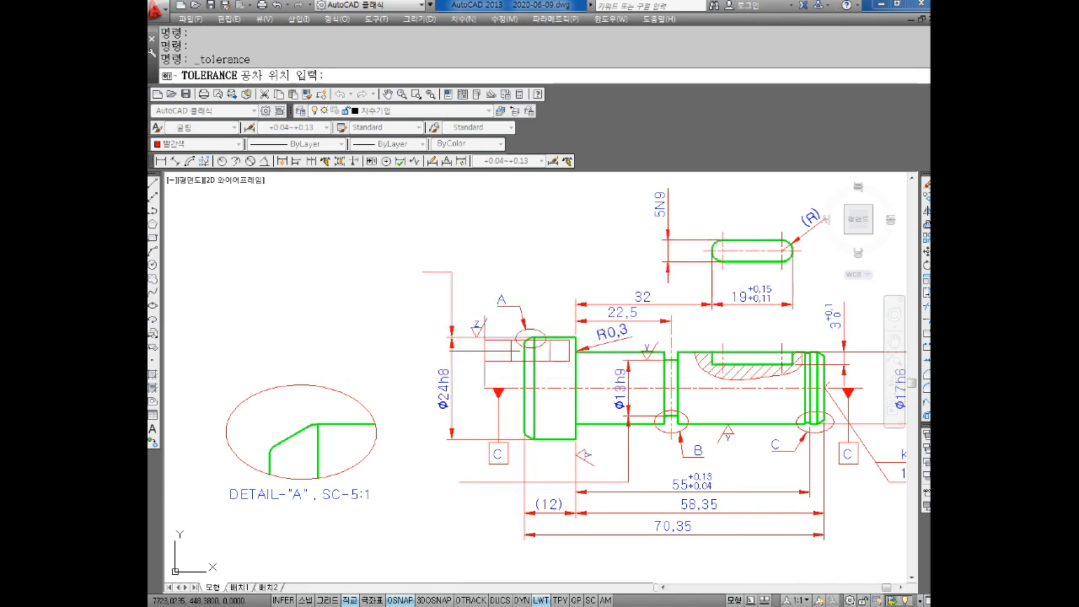
{"action": "left_click", "coordinate": [326, 284]}
Move the runout frame by its right edge's midpoint onto the free end of the ø24h8 leader
{"action": "type", "text": "m"}
{"action": "key", "text": "space"}
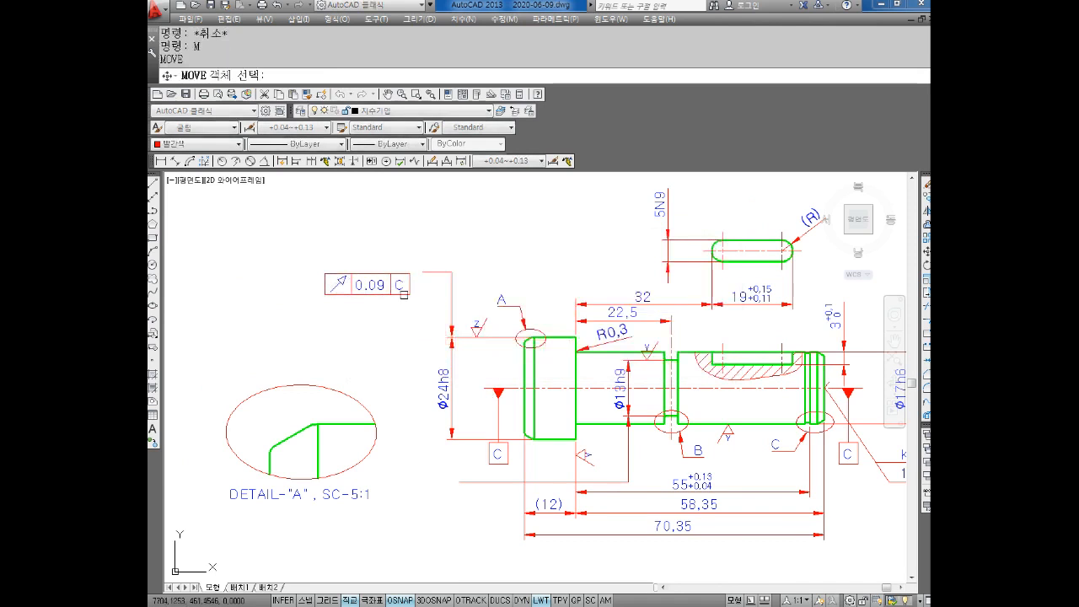
{"action": "left_click", "coordinate": [404, 294]}
{"action": "left_click", "coordinate": [402, 303]}
{"action": "key", "text": "space"}
{"action": "key", "text": "space"}
{"action": "key", "text": "Escape"}
{"action": "key", "text": "space"}
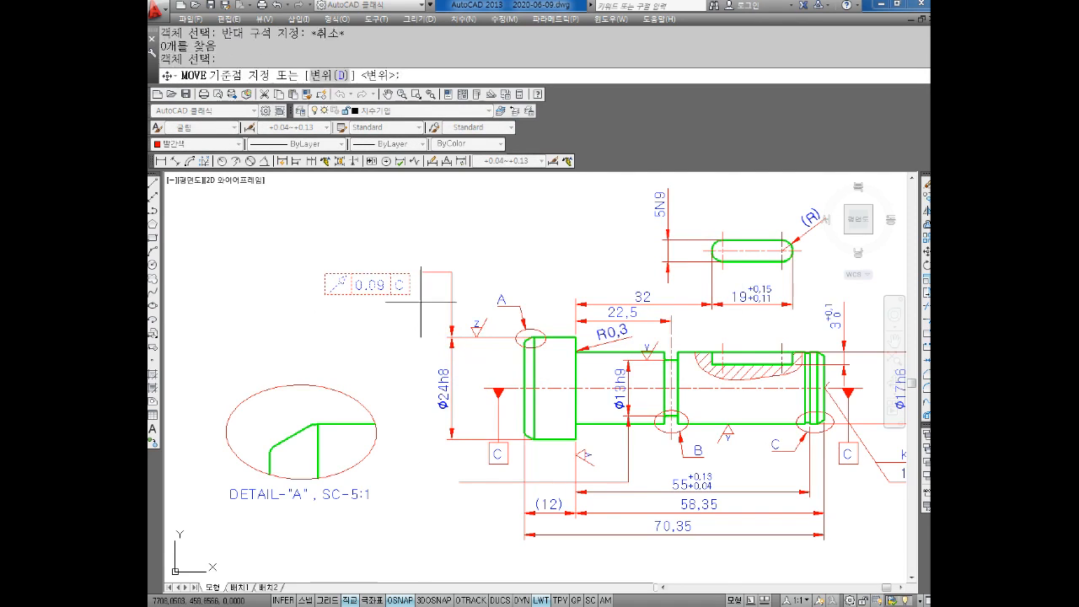
{"action": "left_click", "coordinate": [410, 284]}
{"action": "left_click", "coordinate": [423, 272]}
{"action": "key", "text": "Escape"}
{"action": "key", "text": "Escape"}
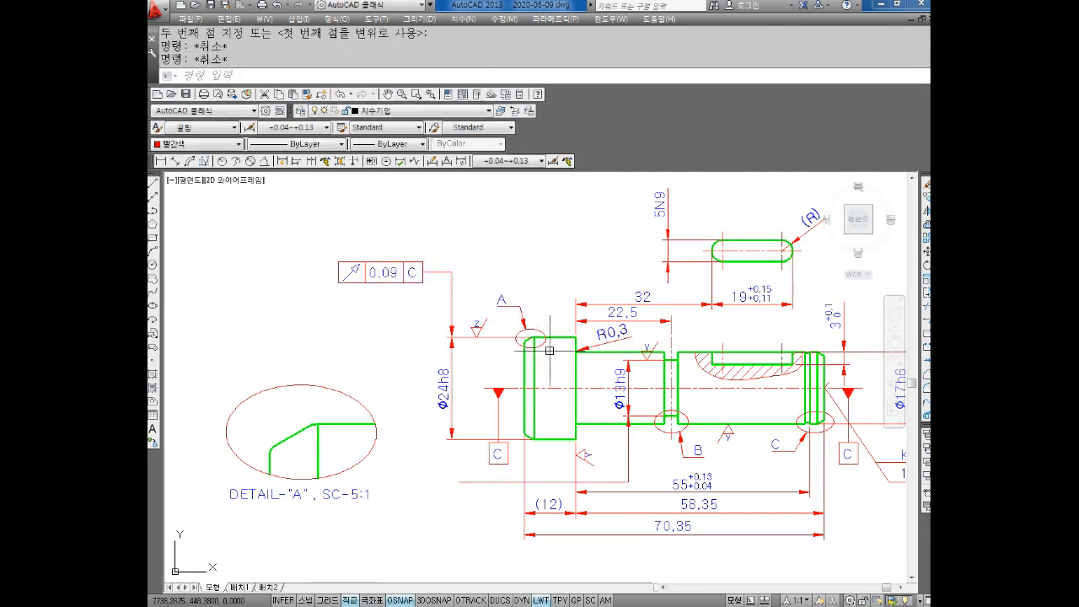
Copy the 0.09 runout frame by its right edge's midpoint onto the free end of the ø13h9 leader
{"action": "middle_click_drag", "start_coordinate": [341, 280], "coordinate": [319, 251]}
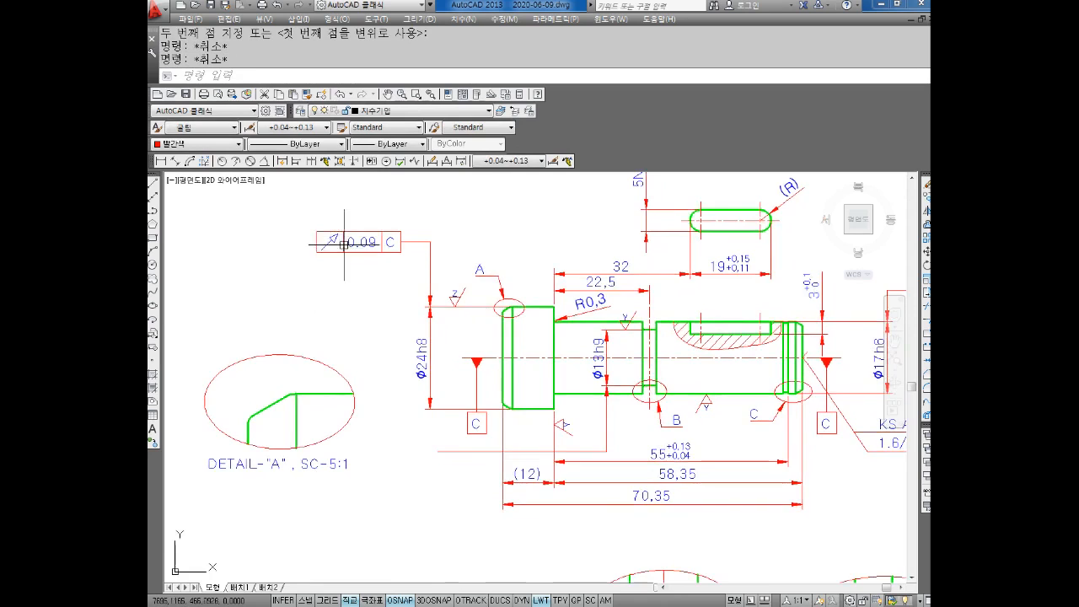
{"action": "scroll", "coordinate": [334, 236], "scroll_direction": "up", "scroll_amount": 2}
{"action": "middle_click_drag", "start_coordinate": [336, 258], "coordinate": [372, 284]}
{"action": "key", "text": "Escape"}
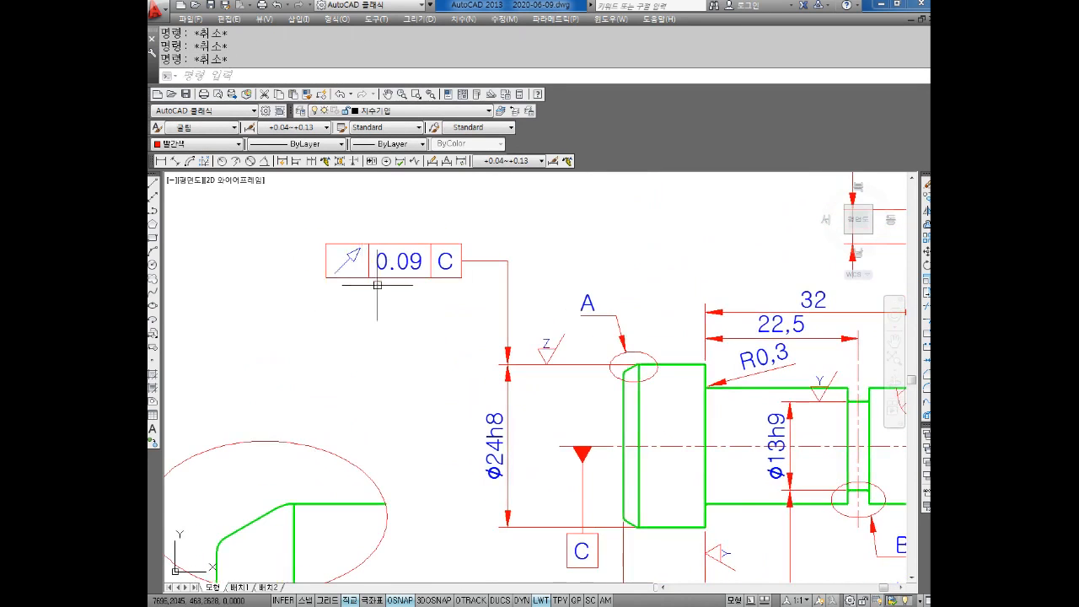
{"action": "type", "text": "CO"}
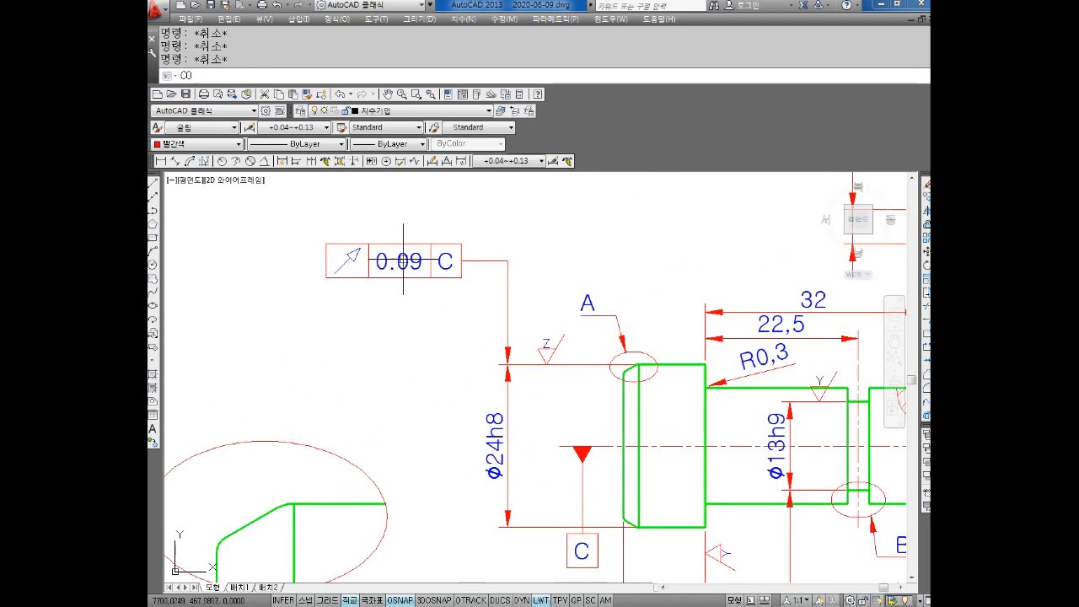
{"action": "key", "text": "Return"}
{"action": "left_click", "coordinate": [413, 246]}
{"action": "key", "text": "Return"}
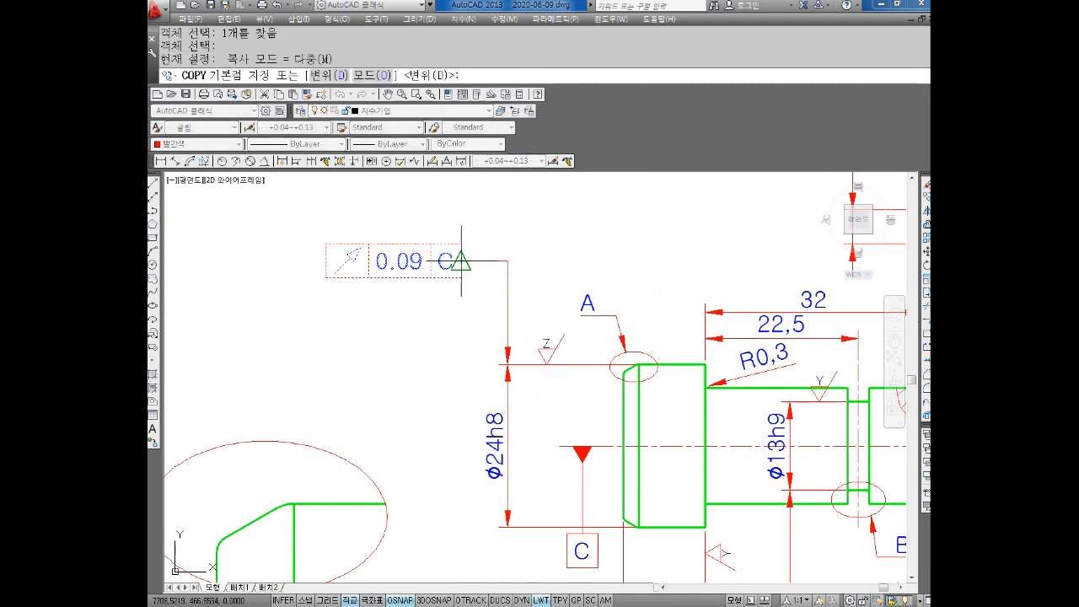
{"action": "left_click", "coordinate": [462, 261]}
{"action": "middle_click_drag", "start_coordinate": [554, 431], "coordinate": [495, 281]}
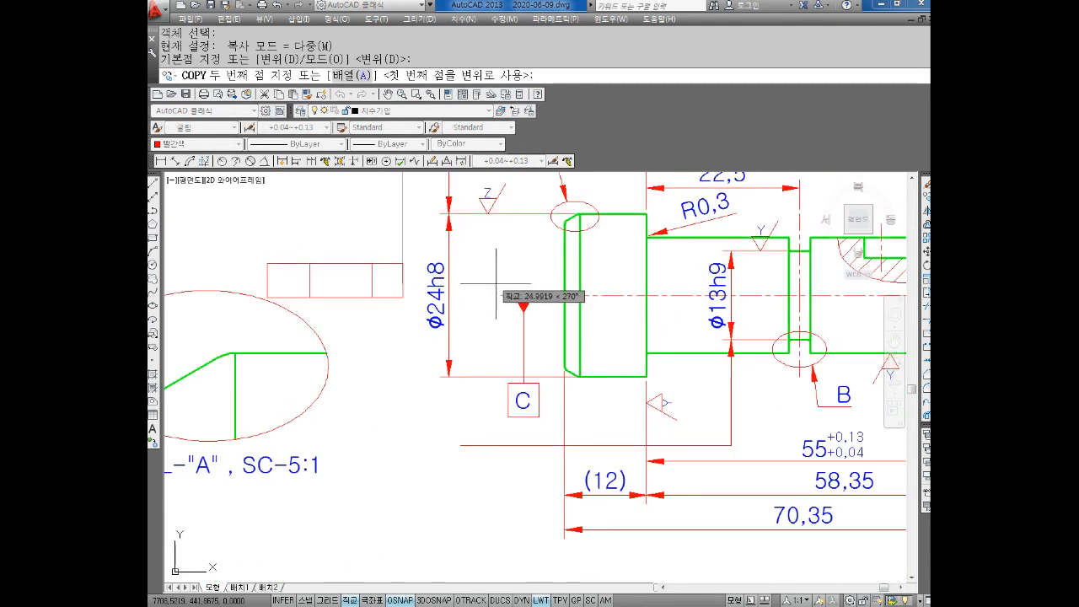
{"action": "left_click", "coordinate": [456, 446]}
Place another copy of the runout frame in the empty area above and to the right of the ø17h6 leader
{"action": "scroll", "coordinate": [508, 434], "scroll_direction": "down", "scroll_amount": 2}
{"action": "middle_click_drag", "start_coordinate": [604, 412], "coordinate": [476, 442]}
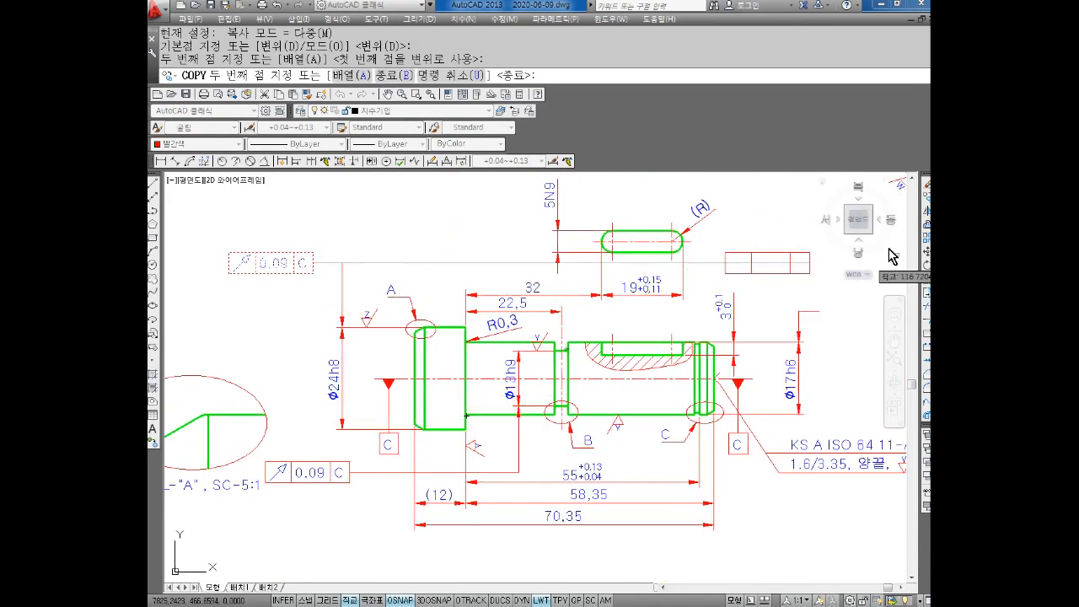
{"action": "middle_click_drag", "start_coordinate": [892, 258], "coordinate": [652, 326]}
{"action": "left_click", "coordinate": [676, 337]}
{"action": "key", "text": "Escape"}
{"action": "key", "text": "Escape"}
{"action": "key", "text": "Escape"}
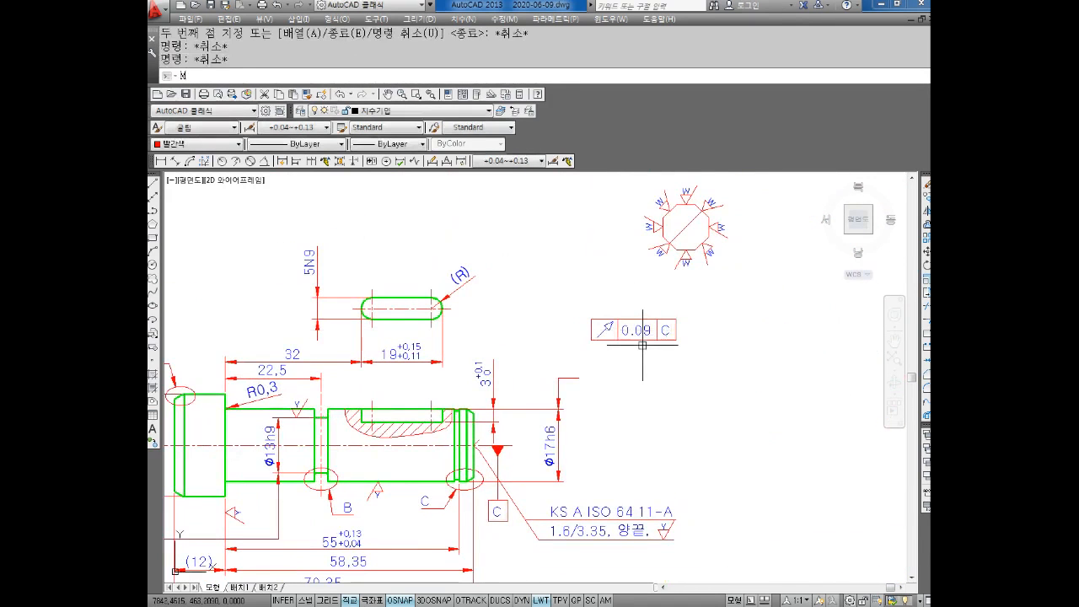
Move the new runout frame by its left edge's midpoint onto the free end of the ø17h6 leader
{"action": "key", "text": "space"}
{"action": "left_click", "coordinate": [642, 344]}
{"action": "left_click", "coordinate": [608, 302]}
{"action": "key", "text": "space"}
{"action": "scroll", "coordinate": [596, 351], "scroll_direction": "up", "scroll_amount": 2}
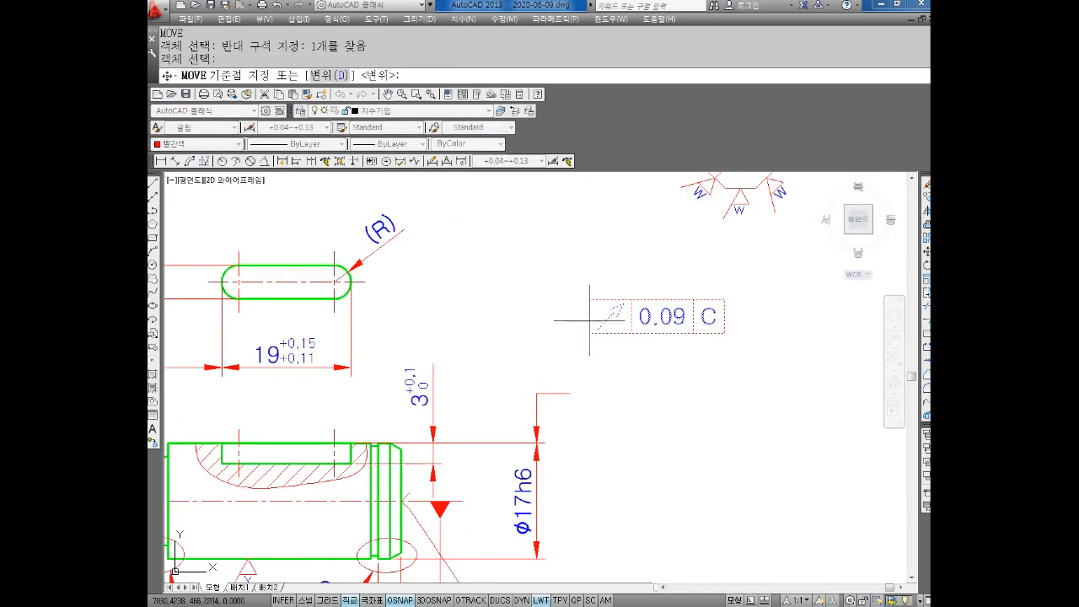
{"action": "left_click", "coordinate": [588, 316]}
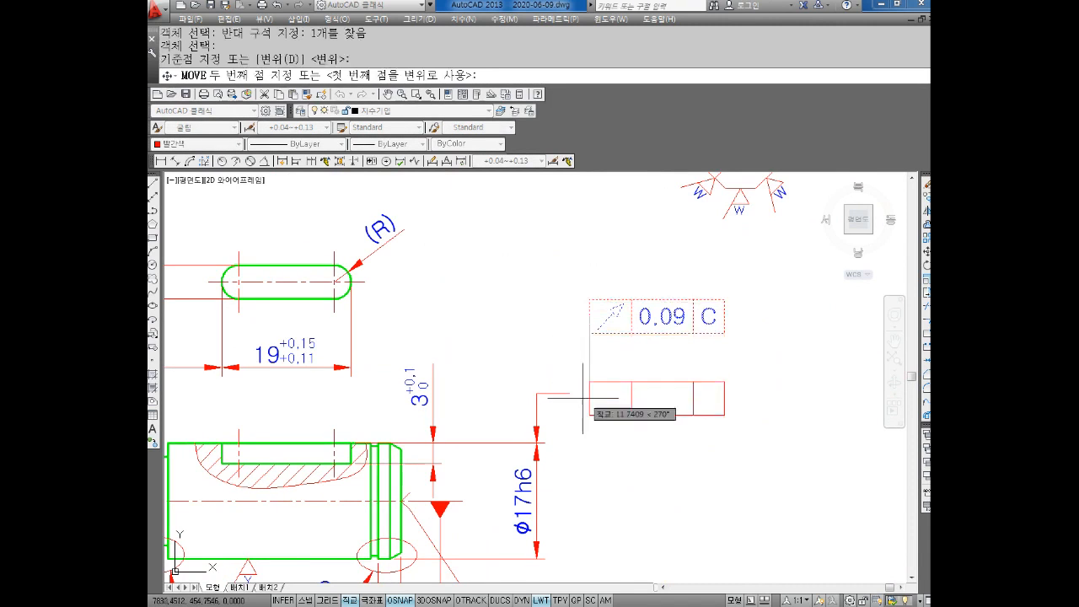
{"action": "left_click", "coordinate": [570, 393]}
{"action": "key", "text": "Escape"}
{"action": "key", "text": "Escape"}
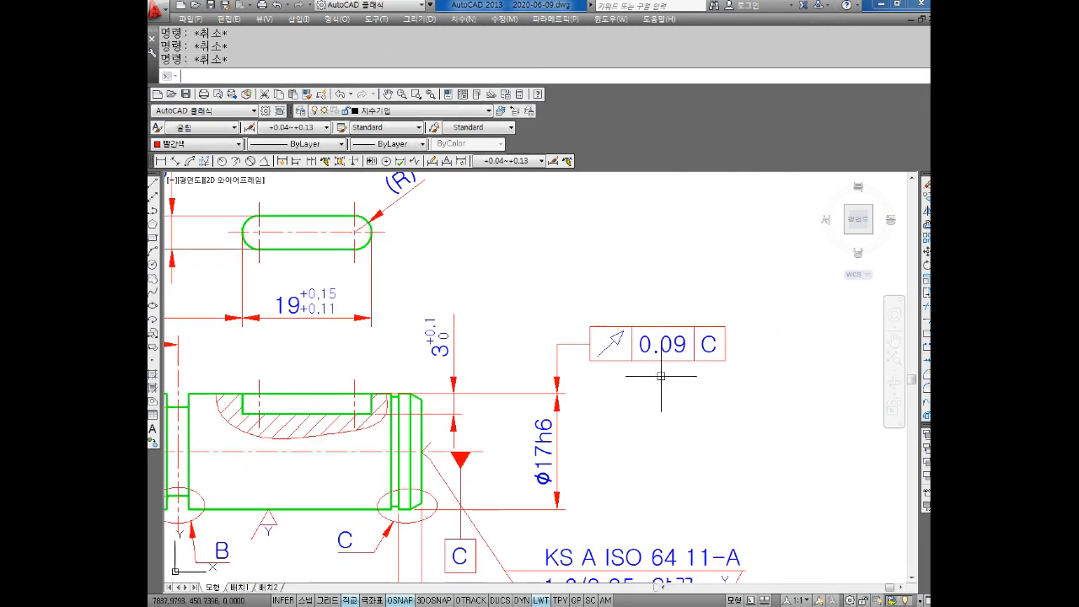
Edit the runout tolerance value of the frame on the ø17h6 leader to 0.08
{"action": "type", "text": "ED"}
{"action": "key", "text": "Return"}
{"action": "left_click", "coordinate": [645, 361]}
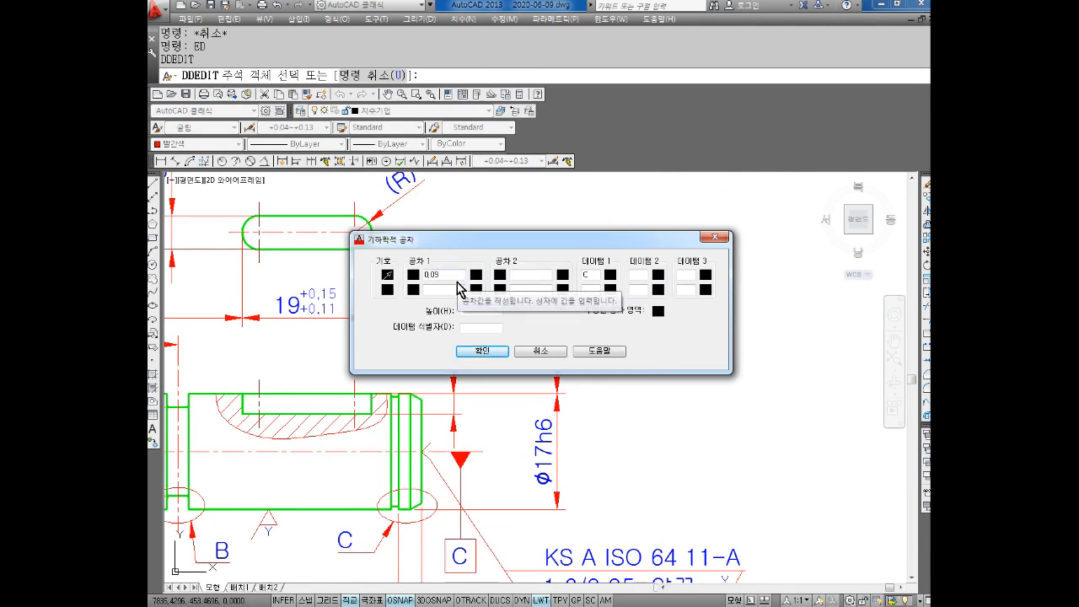
{"action": "left_click", "coordinate": [489, 351]}
Edit the runout tolerance value of the frame on the ø13h9 leader to 0.008
{"action": "scroll", "coordinate": [456, 338], "scroll_direction": "down", "scroll_amount": 8}
{"action": "scroll", "coordinate": [270, 388], "scroll_direction": "up", "scroll_amount": 4}
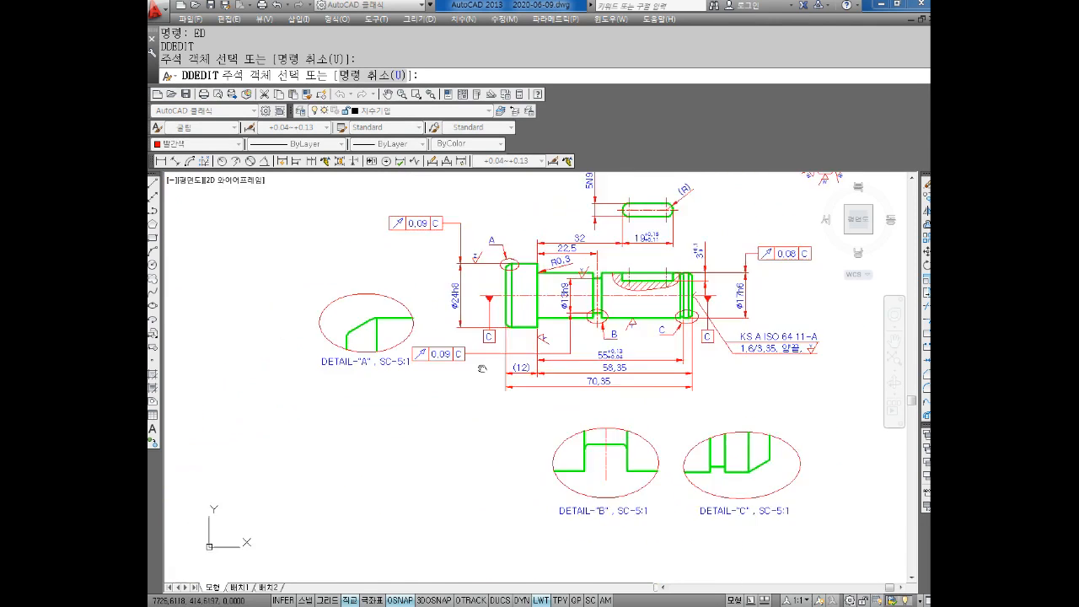
{"action": "middle_click_drag", "start_coordinate": [382, 415], "coordinate": [461, 376]}
{"action": "scroll", "coordinate": [499, 335], "scroll_direction": "up", "scroll_amount": 2}
{"action": "left_click", "coordinate": [495, 336]}
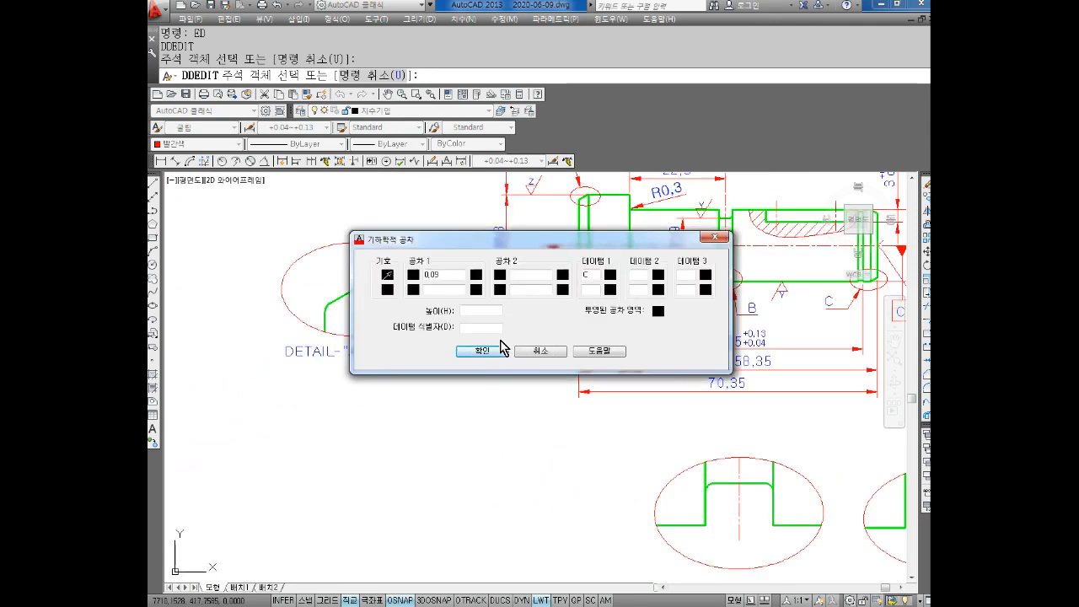
{"action": "left_click", "coordinate": [441, 275]}
{"action": "key", "text": "BackSpace"}
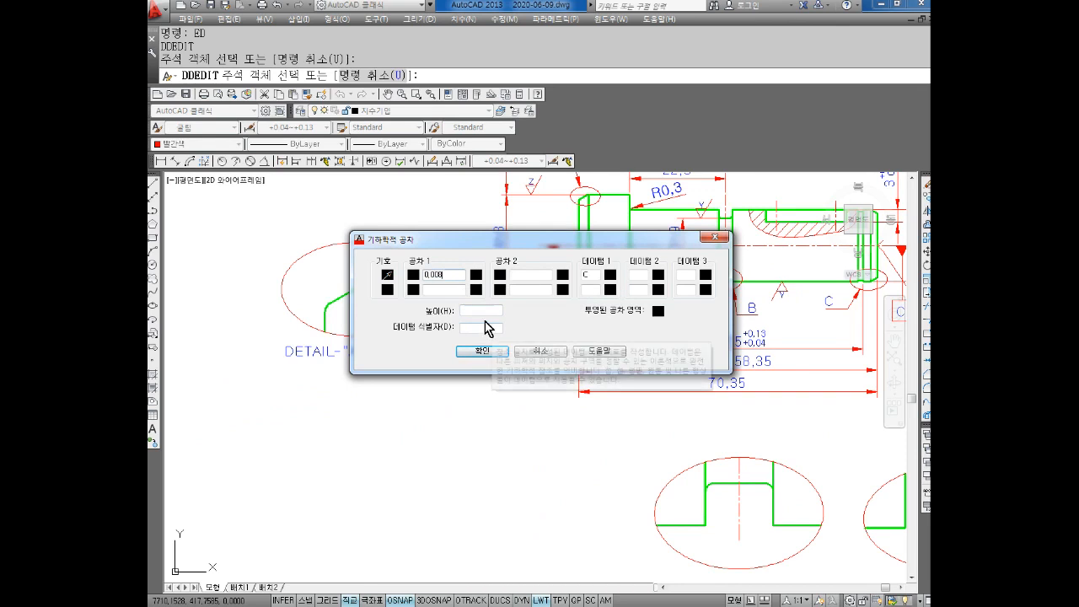
{"action": "left_click", "coordinate": [481, 350]}
{"action": "middle_click_drag", "start_coordinate": [413, 351], "coordinate": [498, 359]}
{"action": "key", "text": "Escape"}
{"action": "key", "text": "Escape"}
{"action": "key", "text": "Escape"}
Move the Detail A view with its label down and to the right, below the shaft's left end, and turn Ortho off
{"action": "type", "text": "m"}
{"action": "key", "text": "space"}
{"action": "left_click", "coordinate": [478, 239]}
{"action": "left_click", "coordinate": [326, 421]}
{"action": "key", "text": "space"}
{"action": "left_click", "coordinate": [438, 316]}
{"action": "middle_click_drag", "start_coordinate": [433, 378], "coordinate": [412, 205]}
{"action": "key", "text": "F8"}
{"action": "key", "text": "Escape"}
Move the Detail C view with its label slightly up and to the right
{"action": "middle_click_drag", "start_coordinate": [656, 329], "coordinate": [496, 338]}
{"action": "scroll", "coordinate": [599, 334], "scroll_direction": "down", "scroll_amount": 2}
{"action": "middle_click_drag", "start_coordinate": [582, 364], "coordinate": [516, 407]}
{"action": "scroll", "coordinate": [555, 377], "scroll_direction": "up", "scroll_amount": 1}
{"action": "middle_click_drag", "start_coordinate": [564, 370], "coordinate": [563, 360]}
{"action": "key", "text": "Escape"}
{"action": "key", "text": "Escape"}
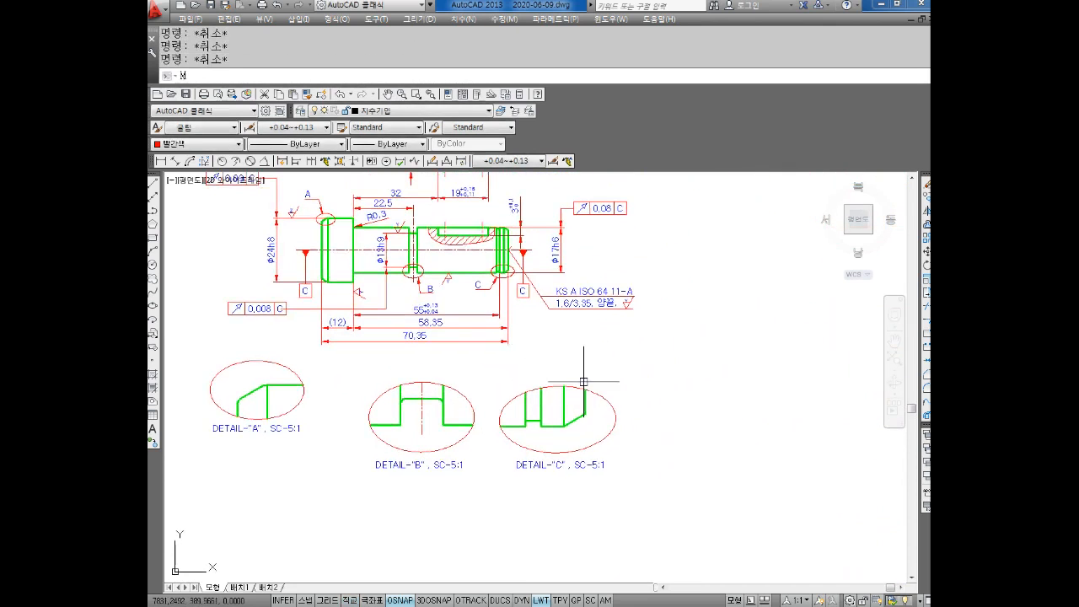
{"action": "type", "text": "M"}
{"action": "key", "text": "space"}
{"action": "left_click", "coordinate": [631, 362]}
{"action": "left_click", "coordinate": [487, 499]}
{"action": "key", "text": "space"}
{"action": "left_click", "coordinate": [578, 371]}
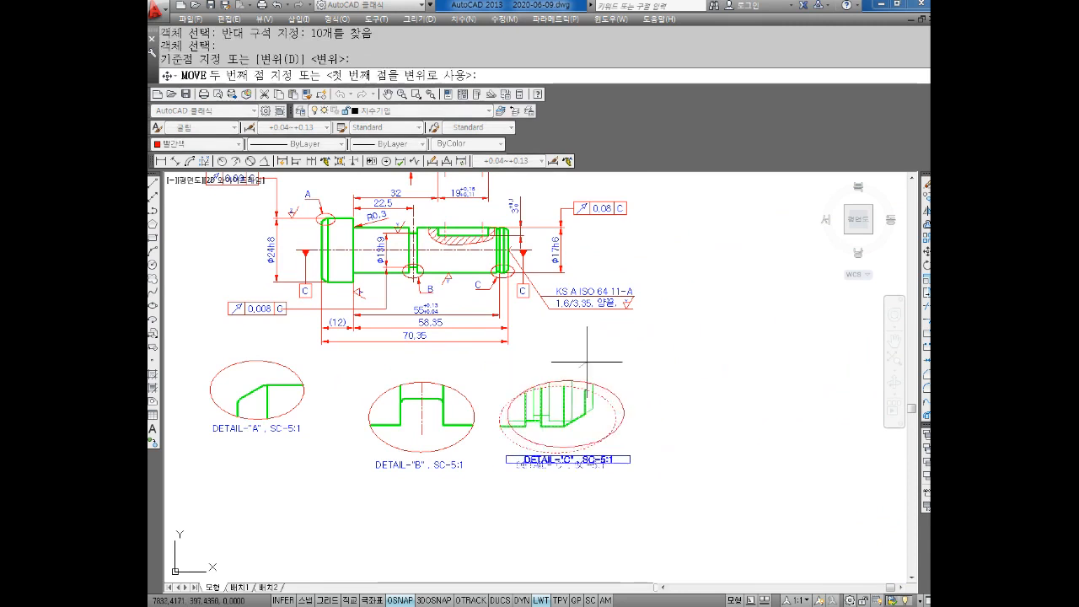
{"action": "left_click", "coordinate": [587, 361]}
{"action": "key", "text": "Escape"}
{"action": "key", "text": "Escape"}
Examine the annotated shaft with its runout frames and detail views, ending at the chamfered corner marked A
{"action": "middle_click_drag", "start_coordinate": [355, 352], "coordinate": [438, 378]}
{"action": "middle_click_drag", "start_coordinate": [383, 329], "coordinate": [491, 412]}
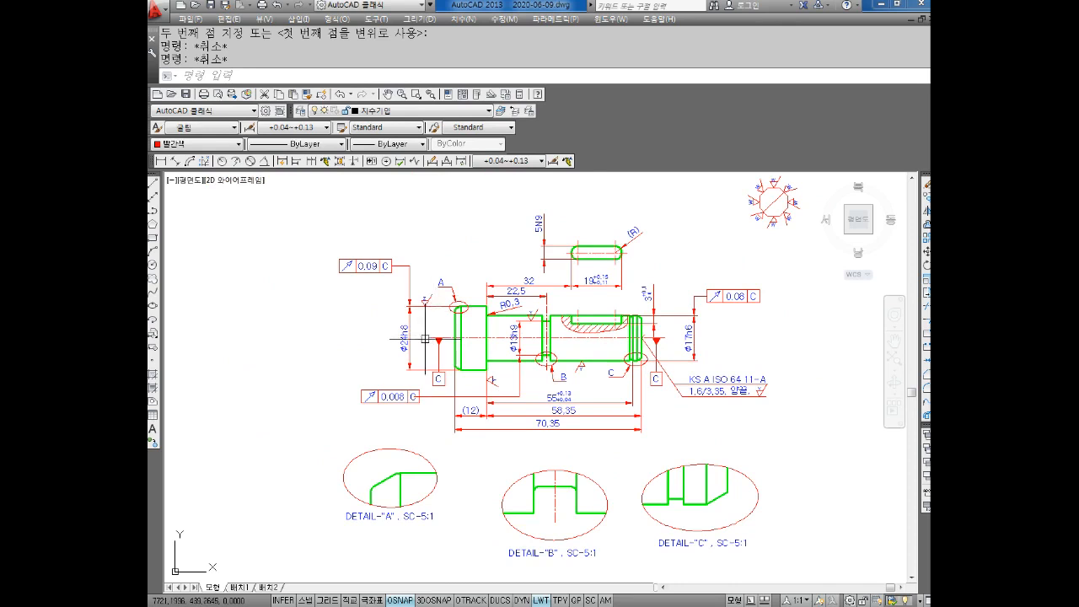
{"action": "middle_click_drag", "start_coordinate": [519, 317], "coordinate": [522, 336]}
{"action": "key", "text": "Escape"}
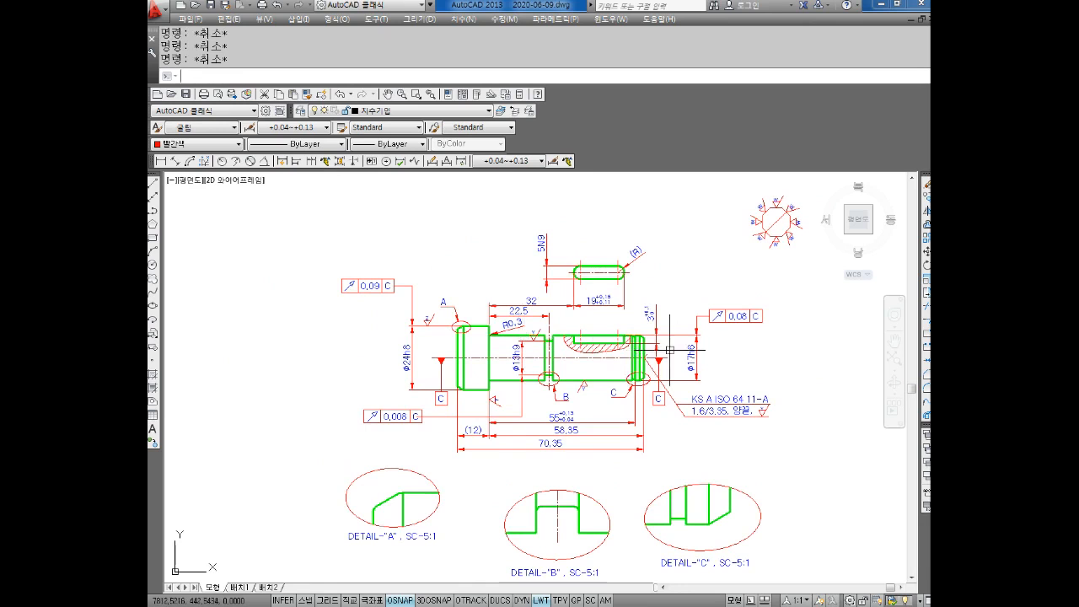
{"action": "scroll", "coordinate": [517, 434], "scroll_direction": "up", "scroll_amount": 2}
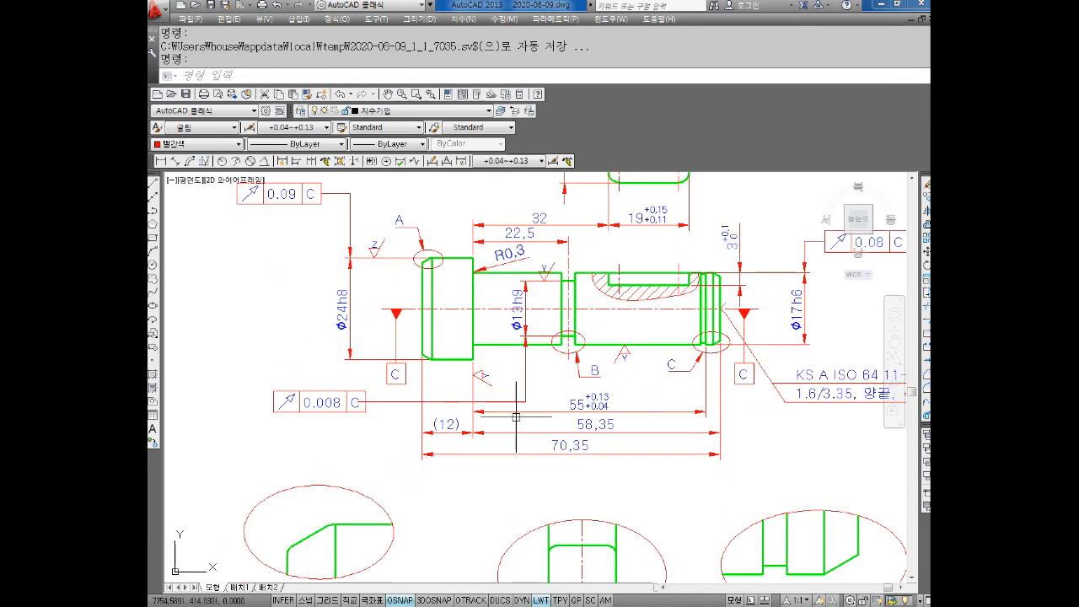
{"action": "middle_click_drag", "start_coordinate": [485, 419], "coordinate": [544, 429]}
{"action": "middle_click_drag", "start_coordinate": [475, 482], "coordinate": [416, 517]}
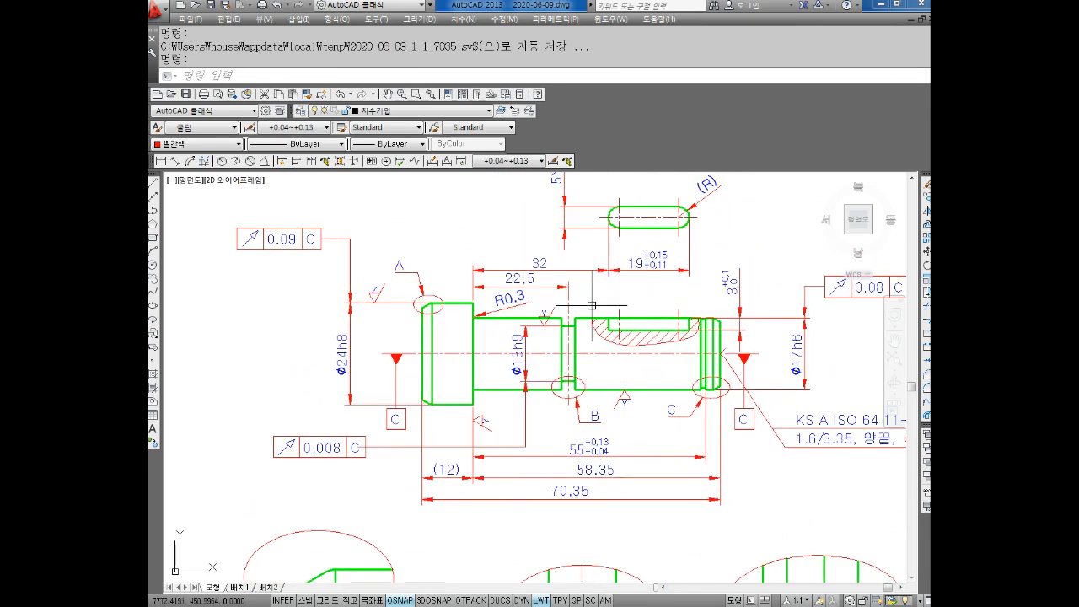
{"action": "scroll", "coordinate": [428, 304], "scroll_direction": "up", "scroll_amount": 4}
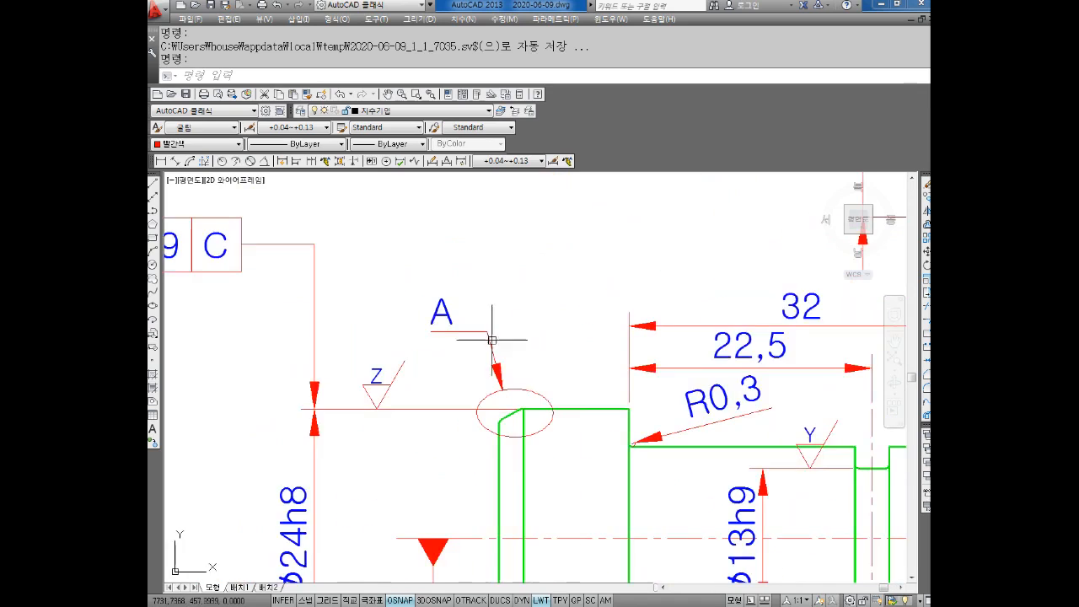
{"action": "left_click", "coordinate": [160, 161]}
{"action": "scroll", "coordinate": [490, 399], "scroll_direction": "up", "scroll_amount": 4}
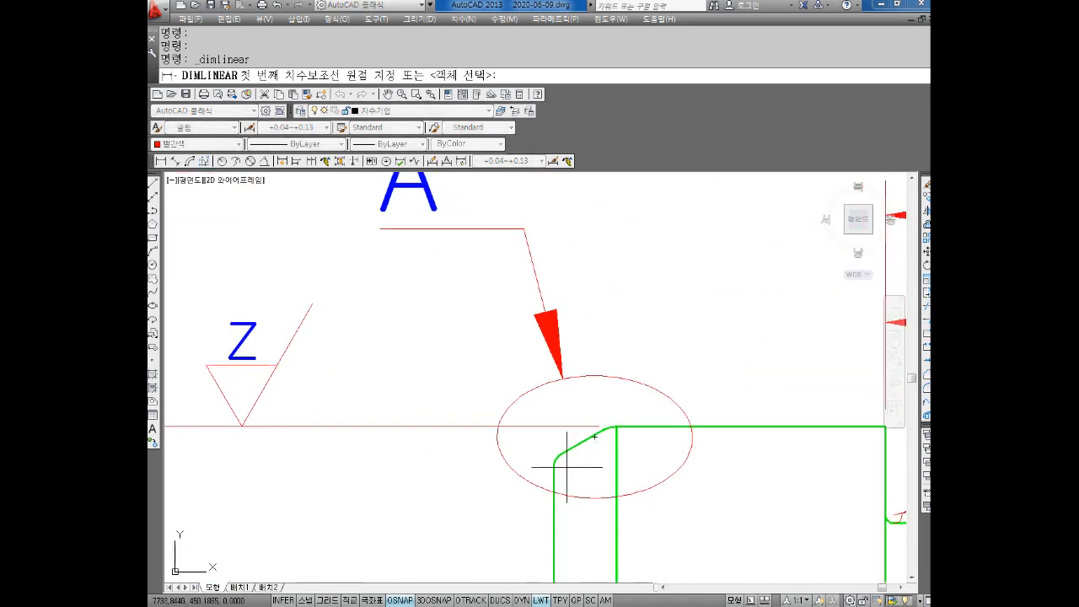
{"action": "left_click", "coordinate": [554, 466]}
{"action": "left_click", "coordinate": [616, 428]}
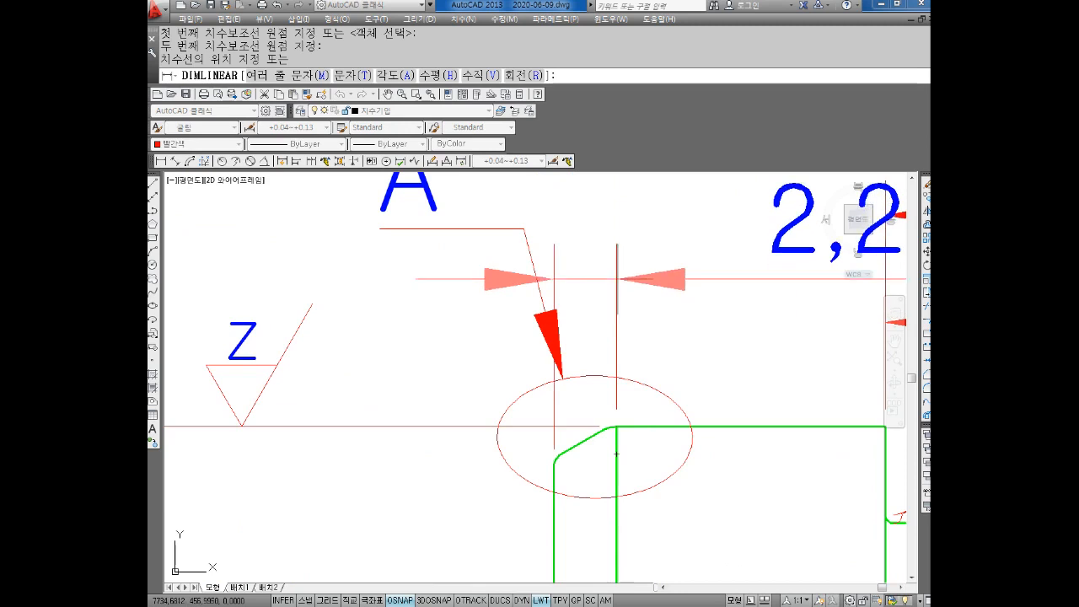
{"action": "scroll", "coordinate": [611, 262], "scroll_direction": "down", "scroll_amount": 2}
{"action": "scroll", "coordinate": [576, 337], "scroll_direction": "down", "scroll_amount": 3}
{"action": "scroll", "coordinate": [558, 355], "scroll_direction": "up", "scroll_amount": 3}
{"action": "key", "text": "Escape"}
{"action": "key", "text": "Escape"}
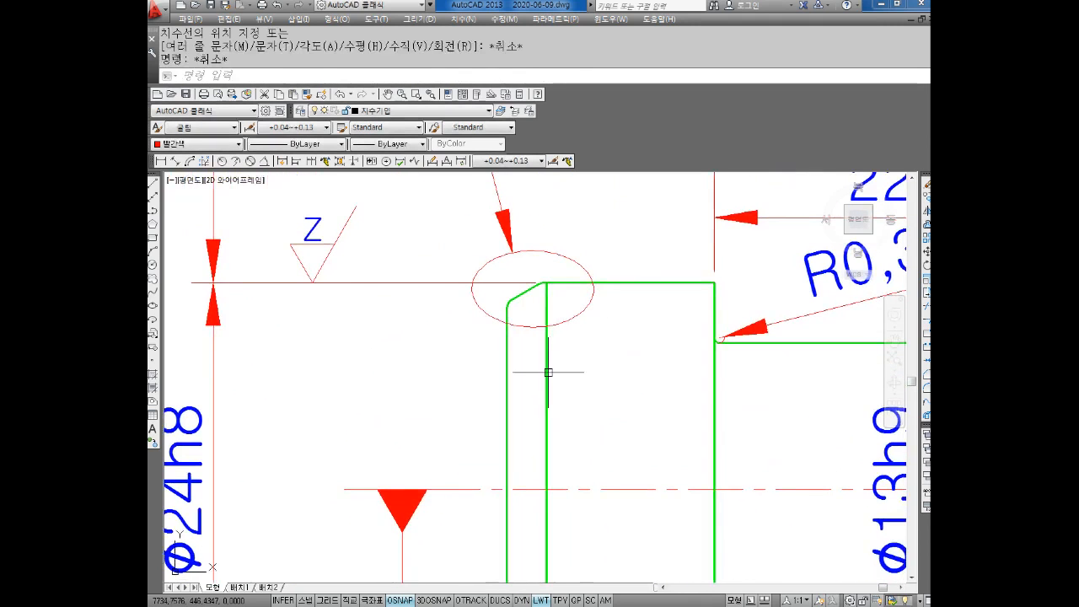
Lengthen the horizontal edge and the sloped chamfer line by 2 past the upper fillet in Detail A
{"action": "scroll", "coordinate": [546, 379], "scroll_direction": "down", "scroll_amount": 4}
{"action": "middle_click_drag", "start_coordinate": [441, 499], "coordinate": [482, 278]}
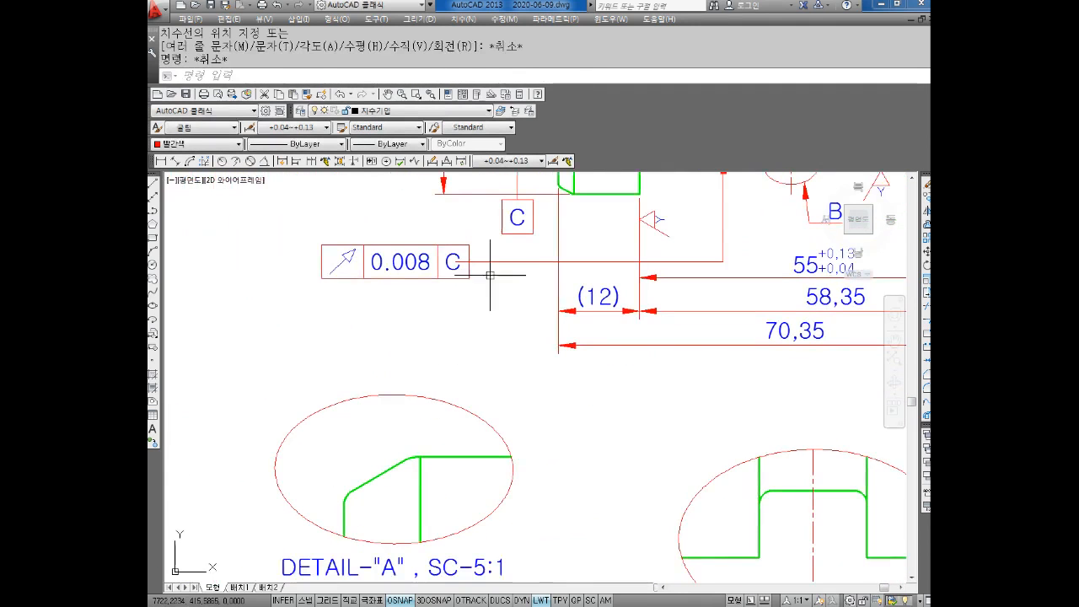
{"action": "key", "text": "Escape"}
{"action": "middle_click_drag", "start_coordinate": [428, 465], "coordinate": [462, 373]}
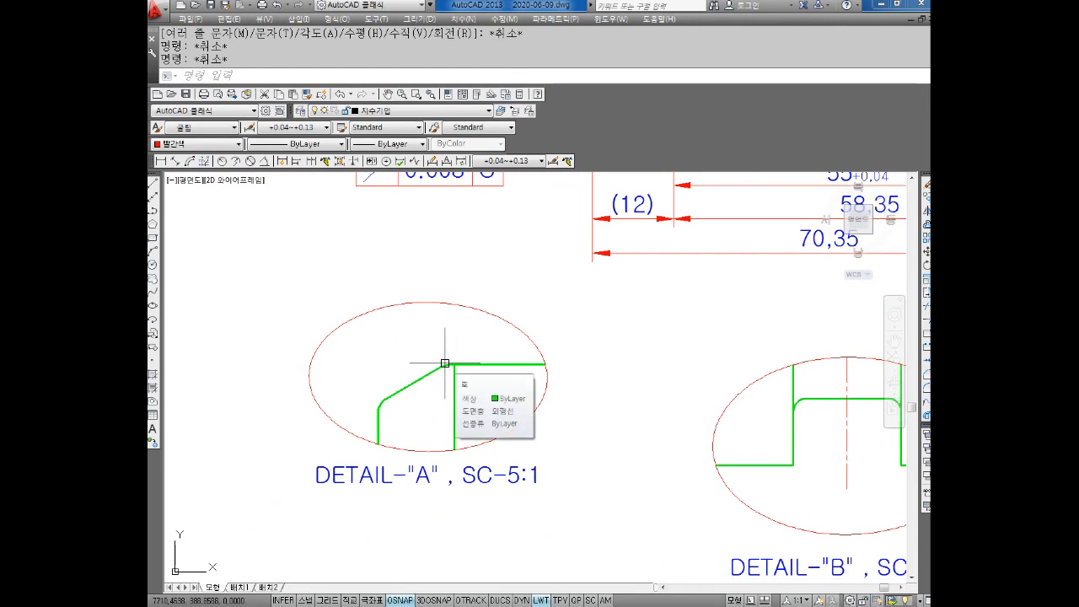
{"action": "scroll", "coordinate": [446, 370], "scroll_direction": "up", "scroll_amount": 4}
{"action": "scroll", "coordinate": [449, 367], "scroll_direction": "up", "scroll_amount": 2}
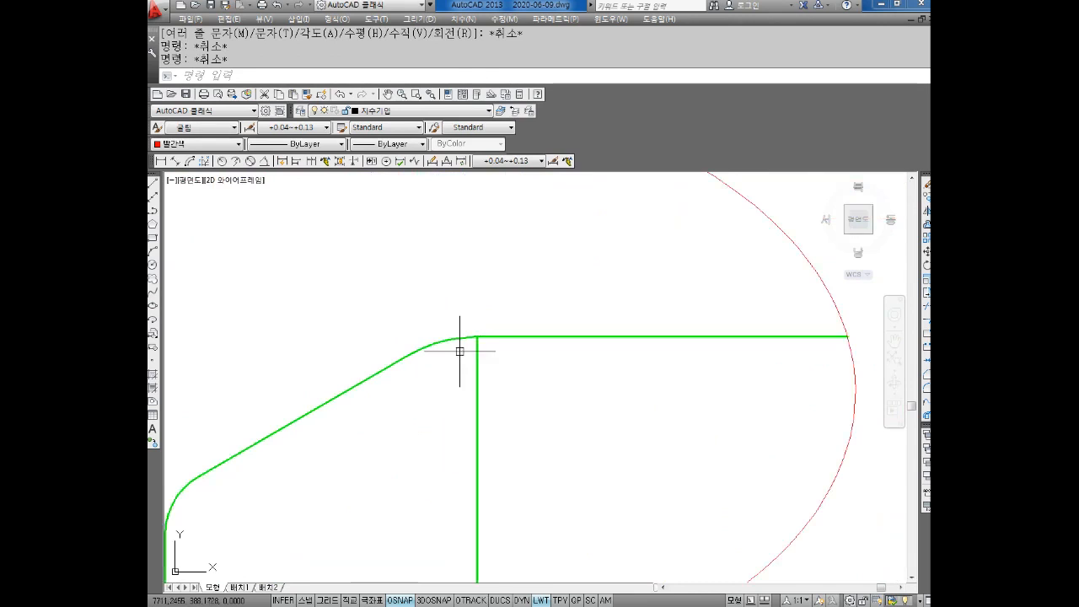
{"action": "scroll", "coordinate": [458, 344], "scroll_direction": "up", "scroll_amount": 2}
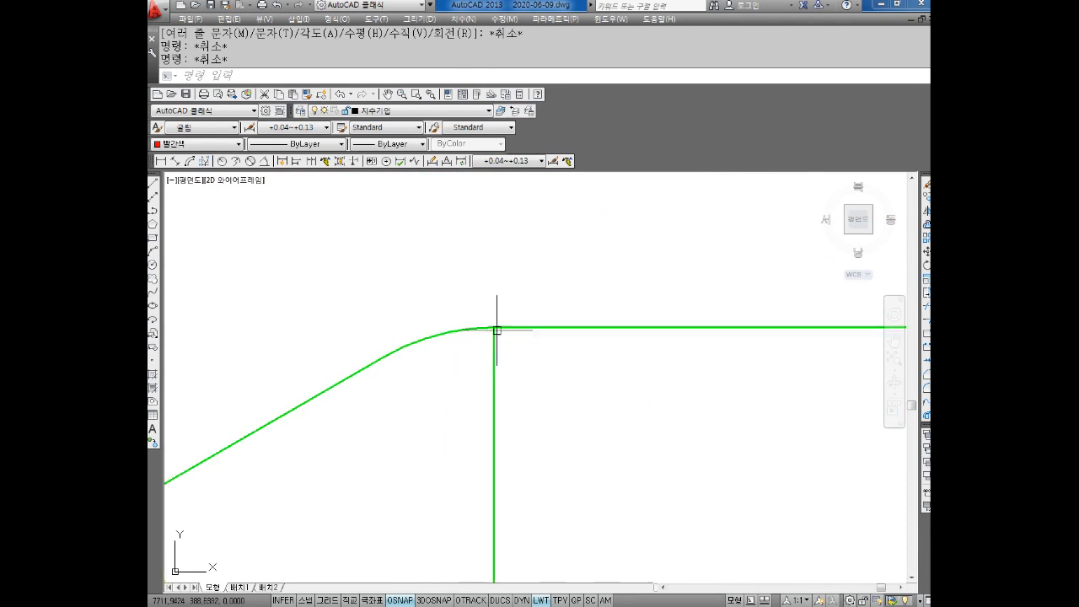
{"action": "key", "text": "Escape"}
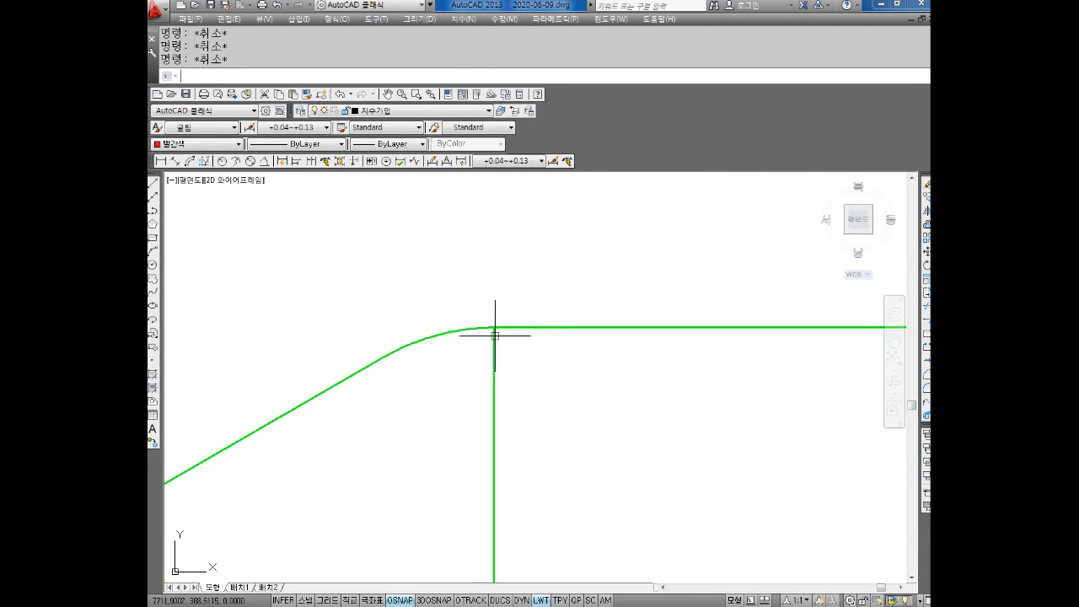
{"action": "type", "text": "LEN"}
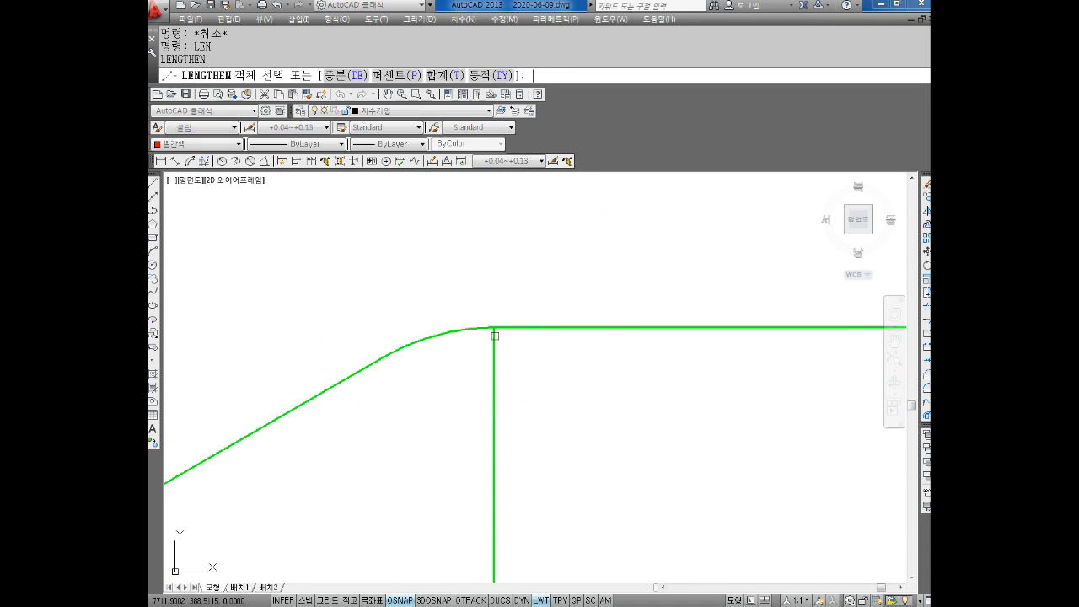
{"action": "key", "text": "Return"}
{"action": "type", "text": "DE"}
{"action": "key", "text": "Return"}
{"action": "type", "text": "2"}
{"action": "key", "text": "Return"}
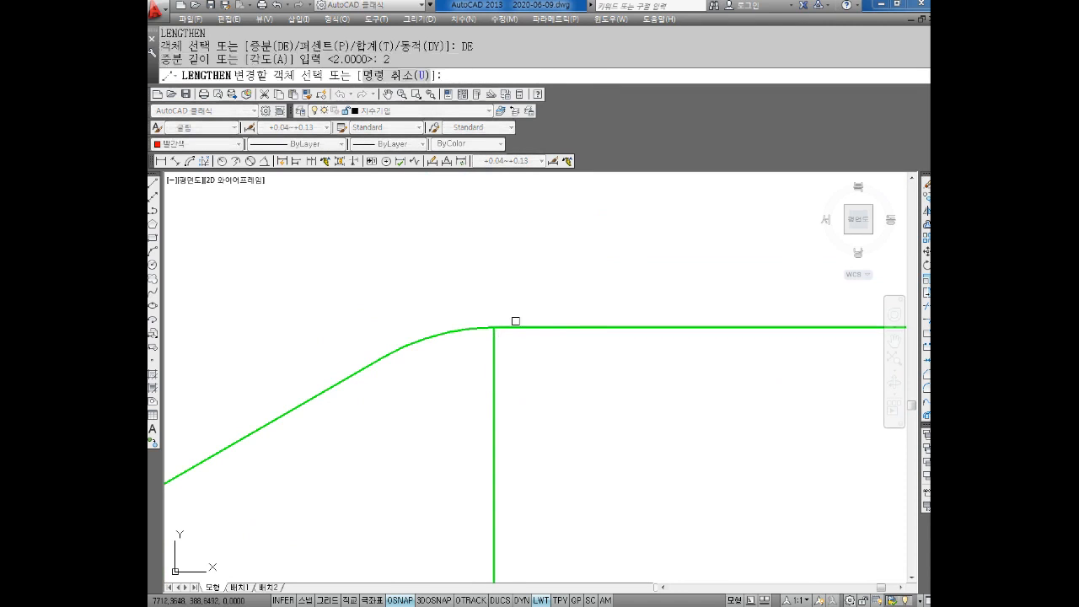
{"action": "left_click", "coordinate": [513, 326]}
{"action": "left_click", "coordinate": [362, 372]}
{"action": "scroll", "coordinate": [303, 393], "scroll_direction": "down", "scroll_amount": 3}
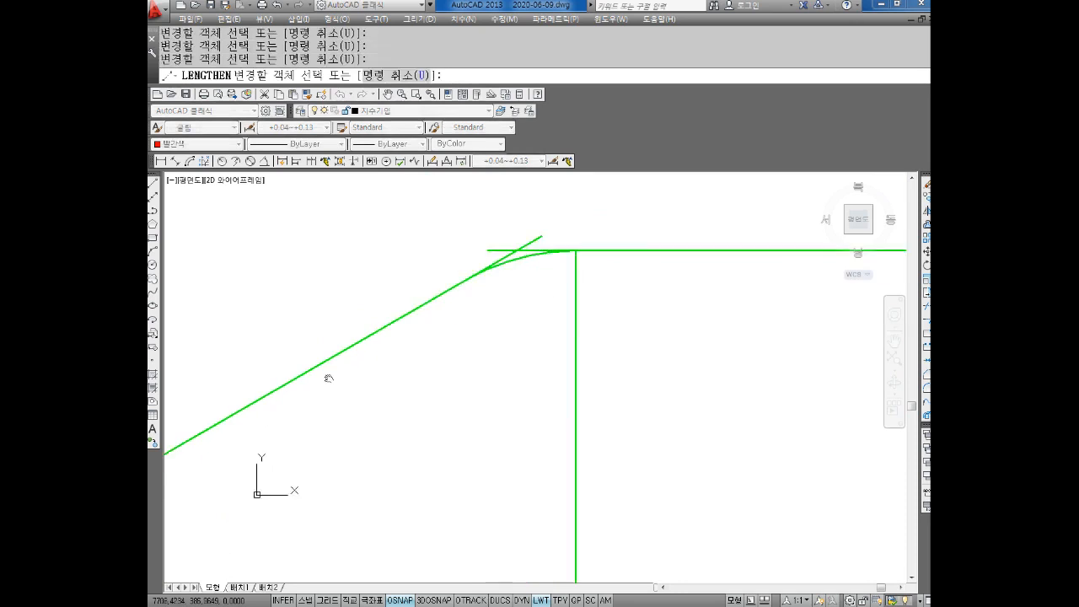
{"action": "key", "text": "Return"}
{"action": "key", "text": "Return"}
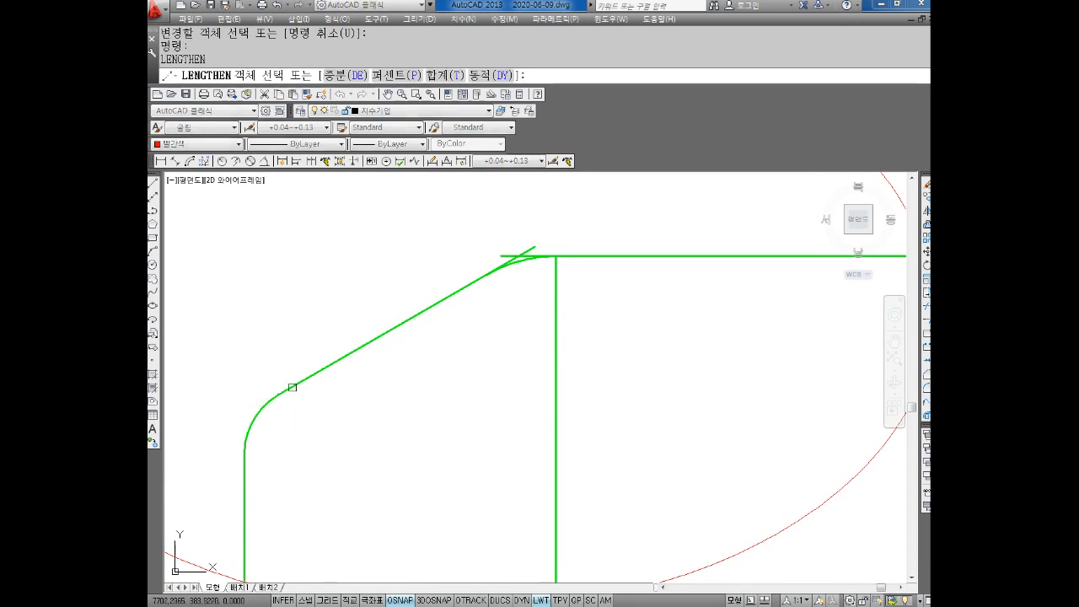
{"action": "left_click", "coordinate": [295, 386]}
{"action": "key", "text": "Escape"}
{"action": "key", "text": "Escape"}
{"action": "key", "text": "Escape"}
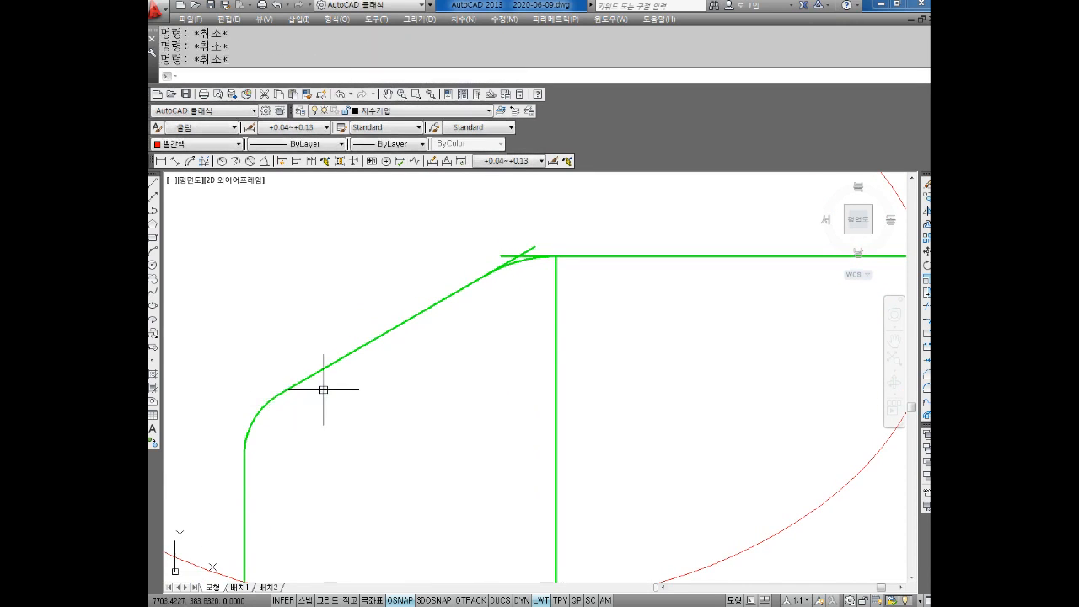
Lengthen the sloped chamfer line and the vertical edge by 2 past the lower fillet in Detail A
{"action": "type", "text": "LENGTHEN"}
{"action": "key", "text": "Return"}
{"action": "type", "text": "DE"}
{"action": "key", "text": "Return"}
{"action": "key", "text": "Return"}
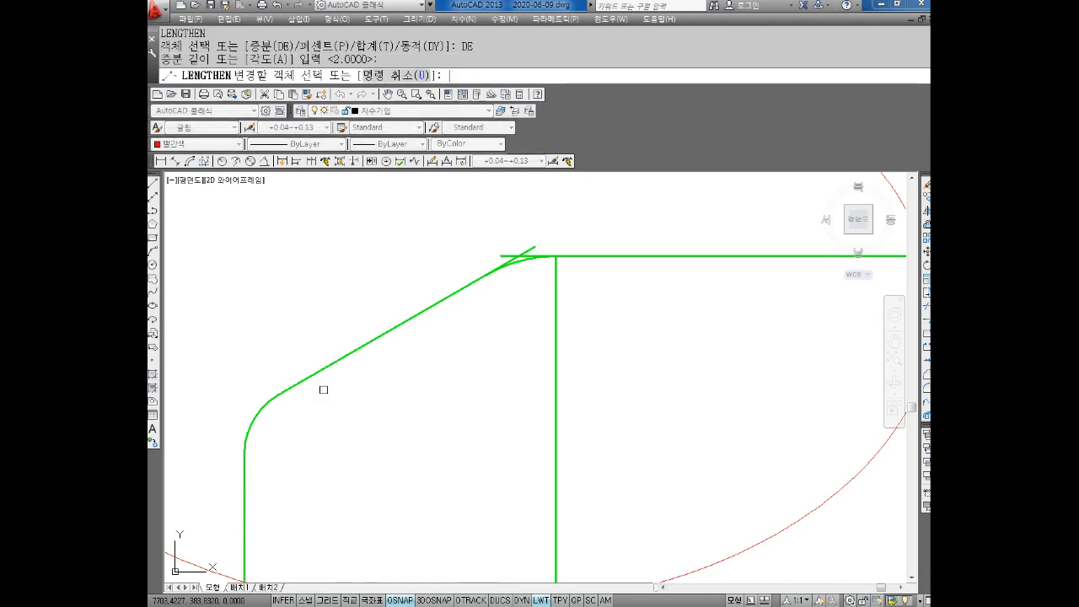
{"action": "left_click", "coordinate": [311, 377]}
{"action": "left_click", "coordinate": [246, 453]}
{"action": "key", "text": "Escape"}
{"action": "key", "text": "Escape"}
{"action": "mouse_move", "coordinate": [262, 425]}
{"action": "middle_mouse_down"}
{"action": "mouse_move", "coordinate": [302, 395]}
{"action": "mouse_move", "coordinate": [304, 426]}
{"action": "middle_mouse_up"}
{"action": "key", "text": "Escape"}
{"action": "key", "text": "Escape"}
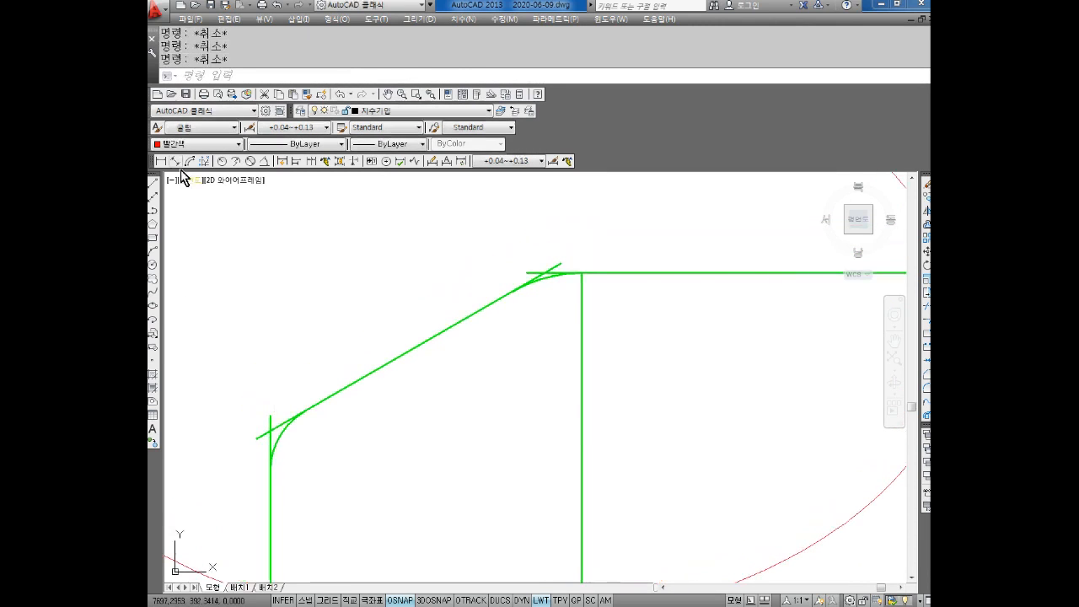
Dimension the chamfer's horizontal length in Detail A between the two extended line intersections, placing the dimension above the chamfer
{"action": "left_click", "coordinate": [160, 161]}
{"action": "scroll", "coordinate": [321, 426], "scroll_direction": "up", "scroll_amount": 2}
{"action": "left_click", "coordinate": [242, 433]}
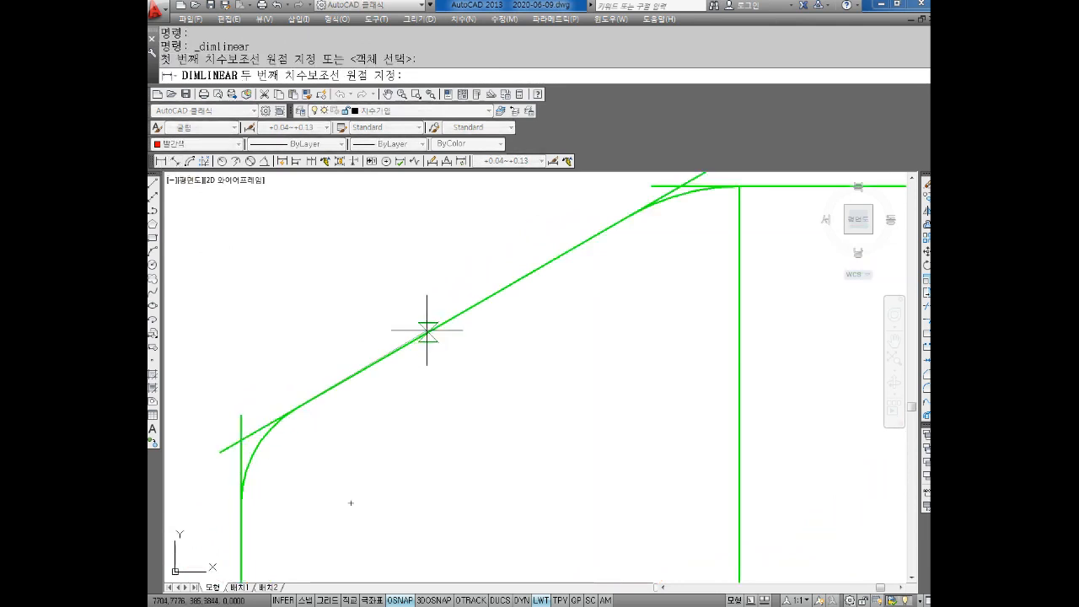
{"action": "middle_click_drag", "start_coordinate": [429, 330], "coordinate": [316, 520]}
{"action": "scroll", "coordinate": [513, 385], "scroll_direction": "up", "scroll_amount": 1}
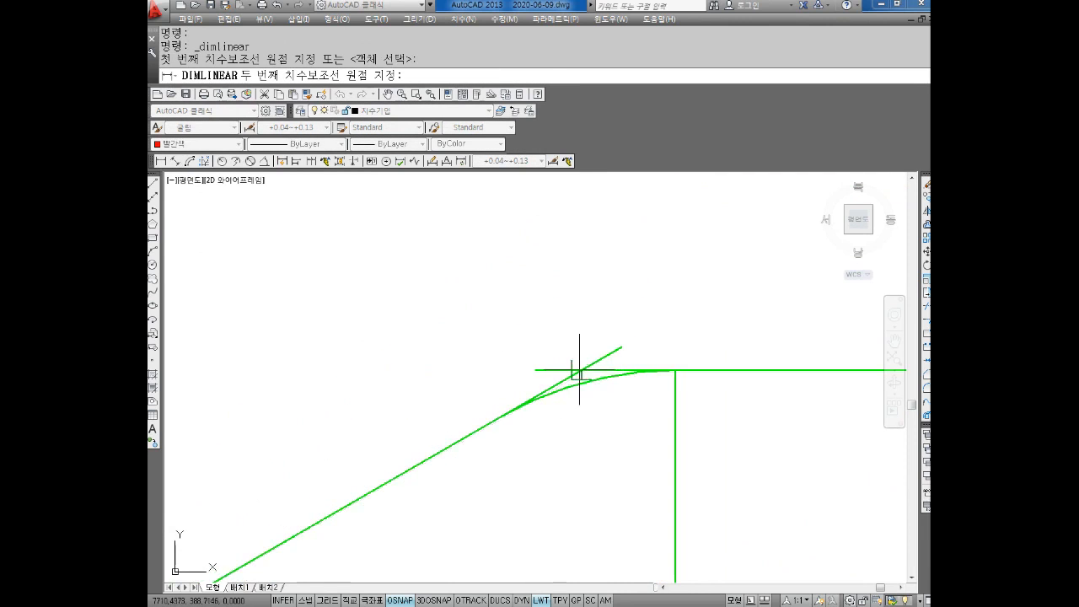
{"action": "left_click", "coordinate": [578, 374]}
{"action": "scroll", "coordinate": [579, 374], "scroll_direction": "down", "scroll_amount": 4}
{"action": "middle_click_drag", "start_coordinate": [519, 303], "coordinate": [510, 338]}
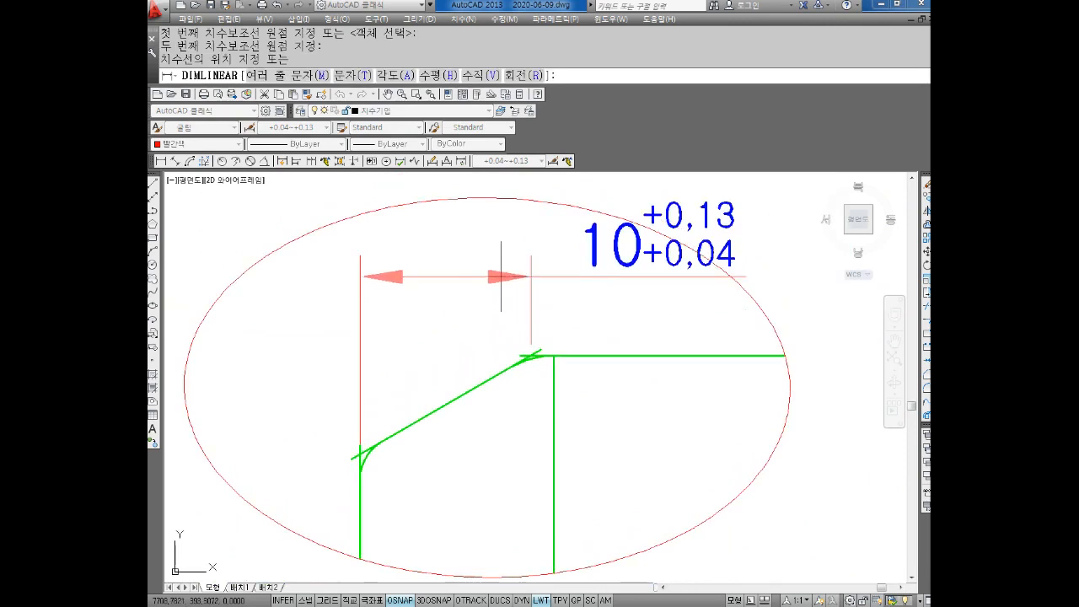
{"action": "left_click", "coordinate": [492, 286]}
Override the chamfer length dimension text with a plain 2, removing the tolerance values
{"action": "double_click", "coordinate": [621, 280]}
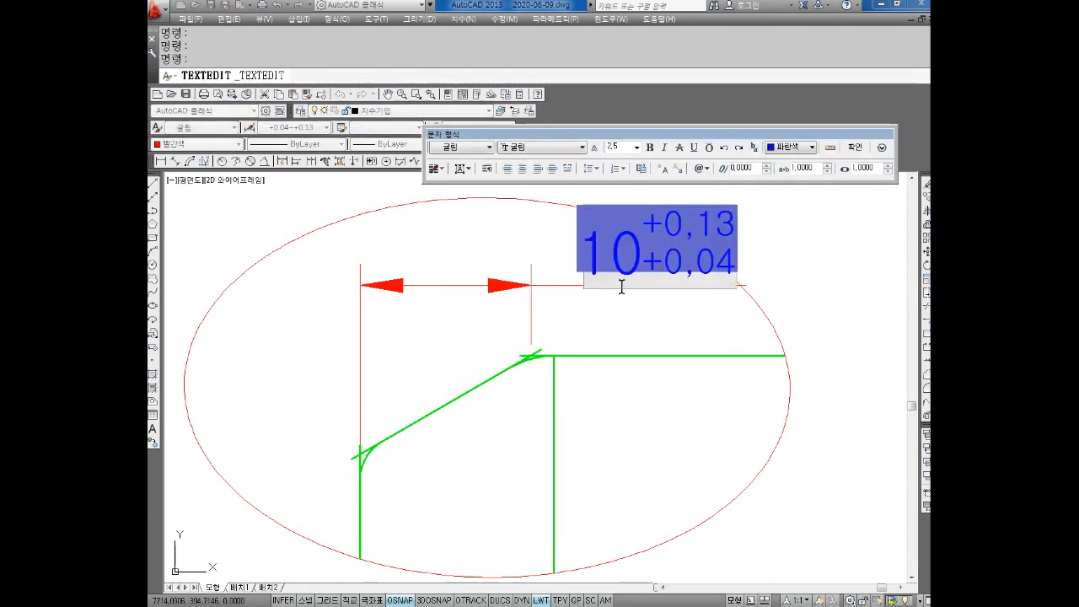
{"action": "type", "text": "2"}
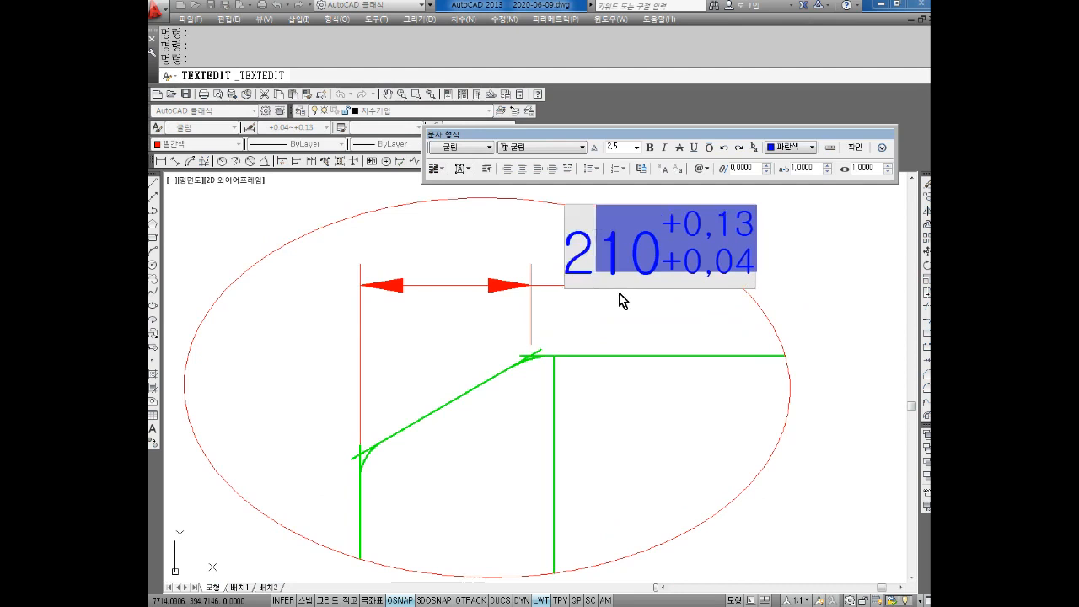
{"action": "key", "text": "Delete"}
{"action": "left_click", "coordinate": [573, 313]}
{"action": "scroll", "coordinate": [563, 329], "scroll_direction": "down", "scroll_amount": 4}
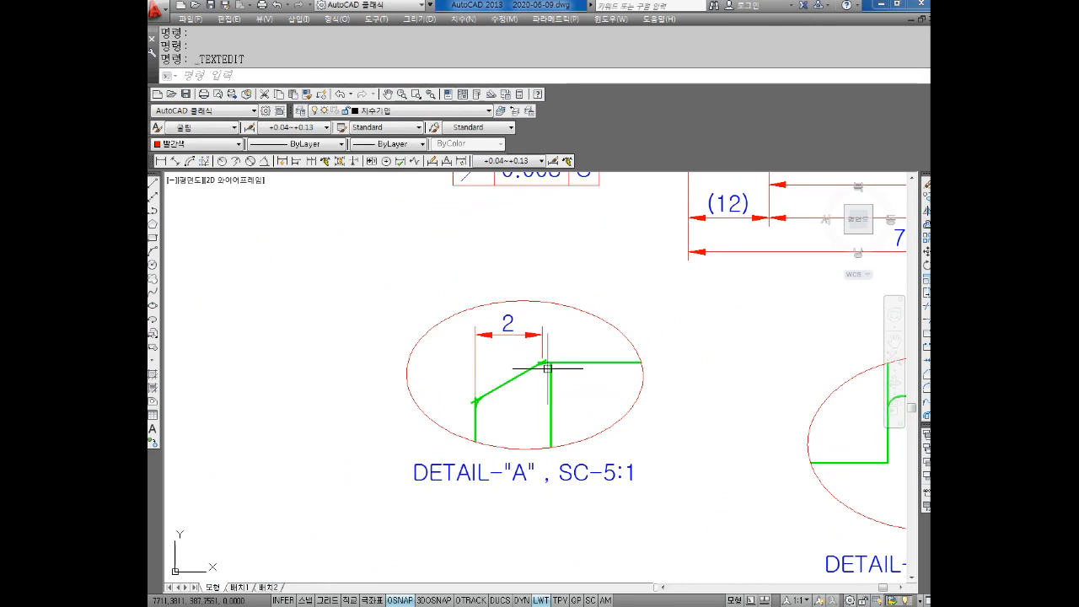
{"action": "middle_click_drag", "start_coordinate": [496, 383], "coordinate": [491, 405]}
{"action": "key", "text": "Escape"}
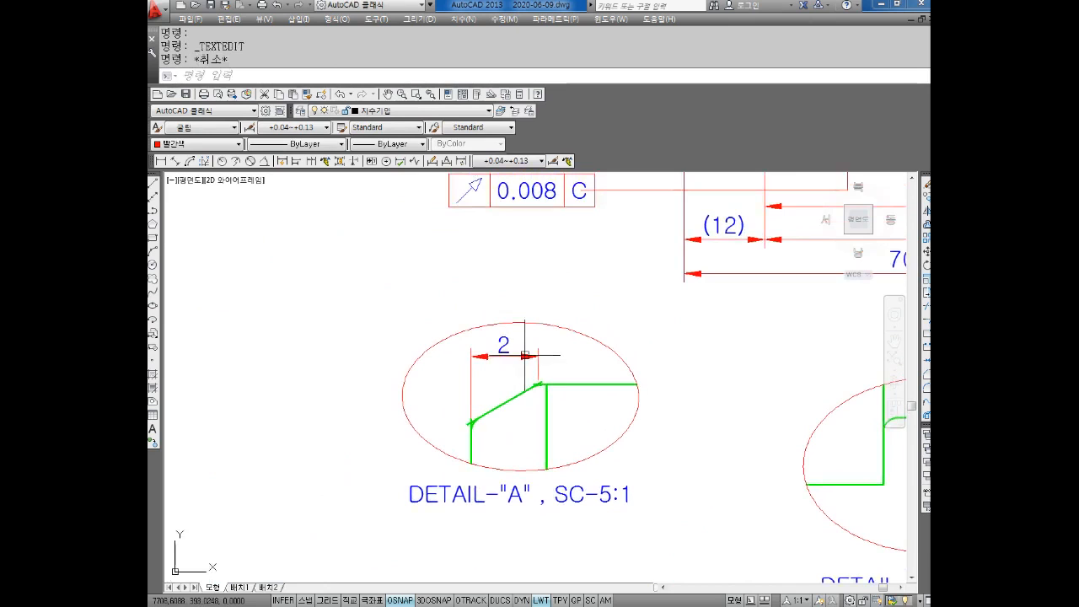
Move the chamfer length dimension line up so it sits above Detail A's ellipse
{"action": "left_click", "coordinate": [536, 356]}
{"action": "left_click", "coordinate": [545, 353]}
{"action": "left_click", "coordinate": [538, 357]}
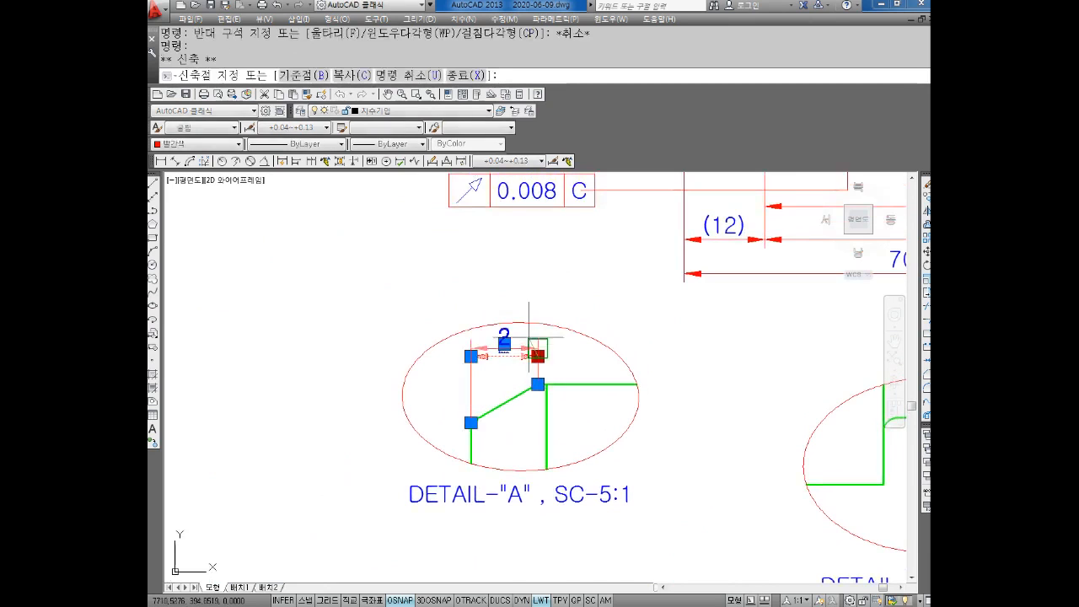
{"action": "key", "text": "Escape"}
Trim the extended pieces of the sloped line and the horizontal edge back to the upper fillet
{"action": "scroll", "coordinate": [523, 417], "scroll_direction": "up", "scroll_amount": 9}
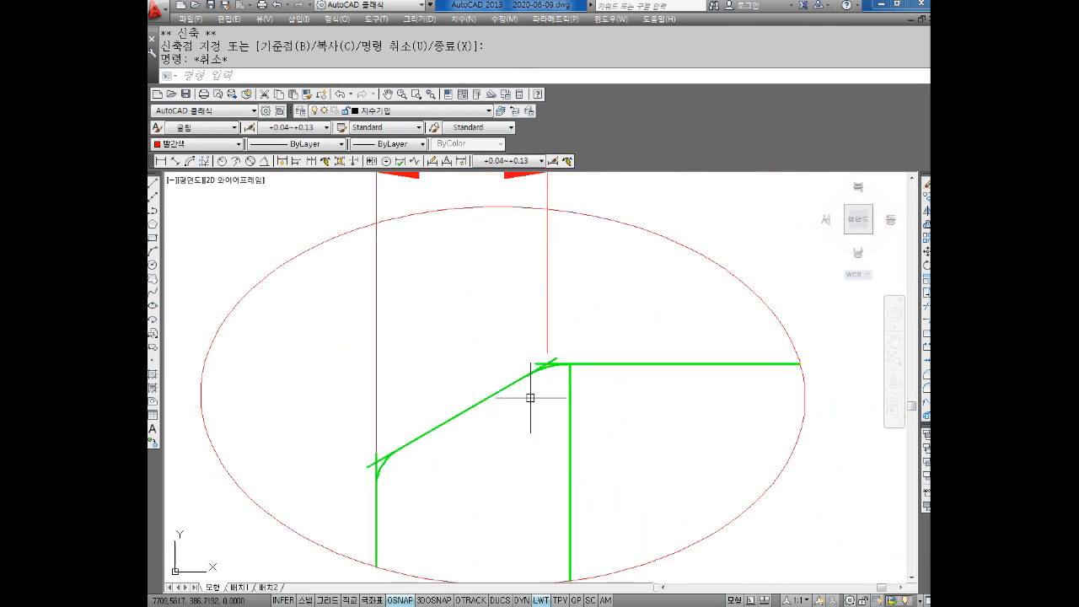
{"action": "key", "text": "Escape"}
{"action": "key", "text": "Escape"}
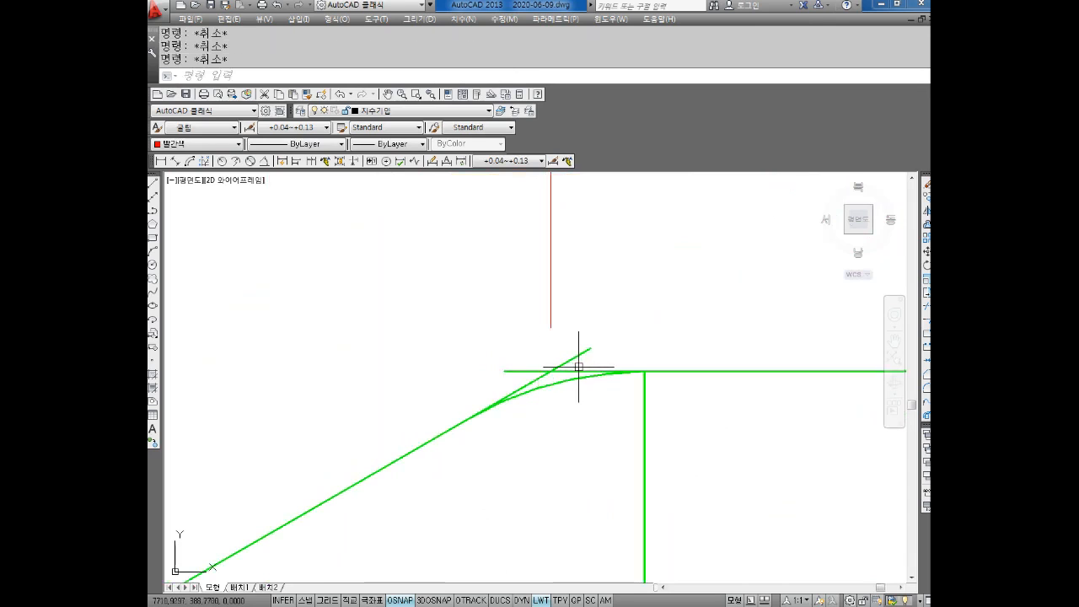
{"action": "type", "text": "TR"}
{"action": "key", "text": "Return"}
{"action": "key", "text": "Return"}
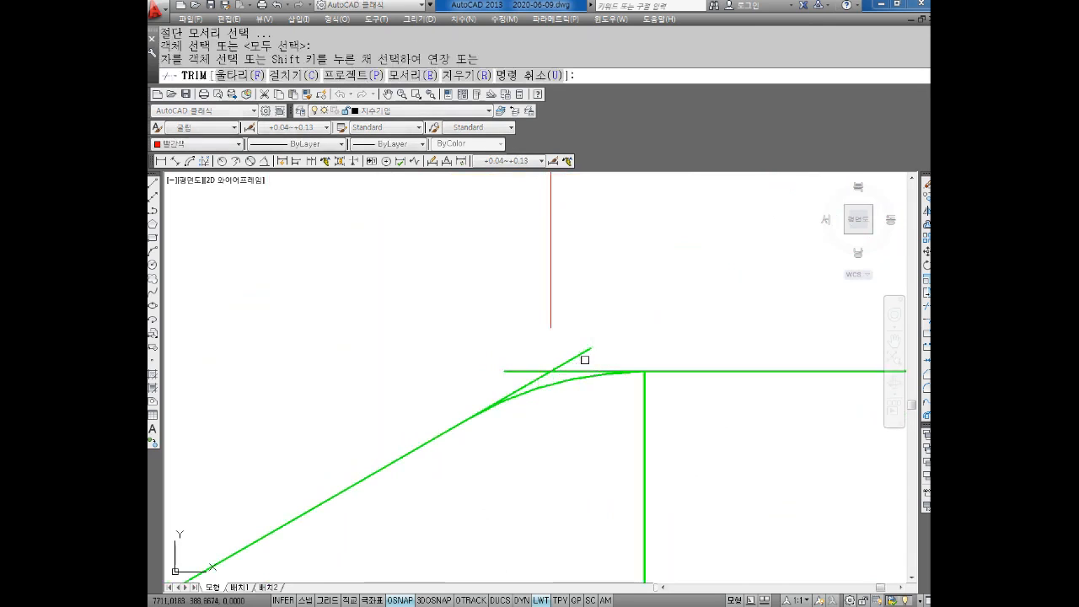
{"action": "left_click", "coordinate": [579, 357]}
{"action": "scroll", "coordinate": [537, 378], "scroll_direction": "up", "scroll_amount": 4}
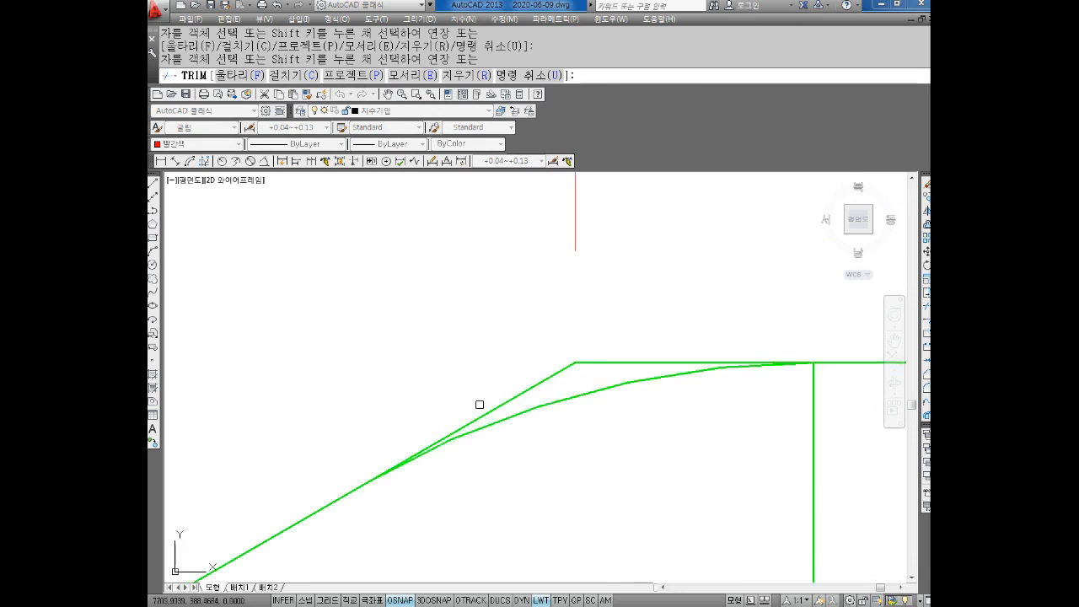
{"action": "left_click", "coordinate": [528, 393]}
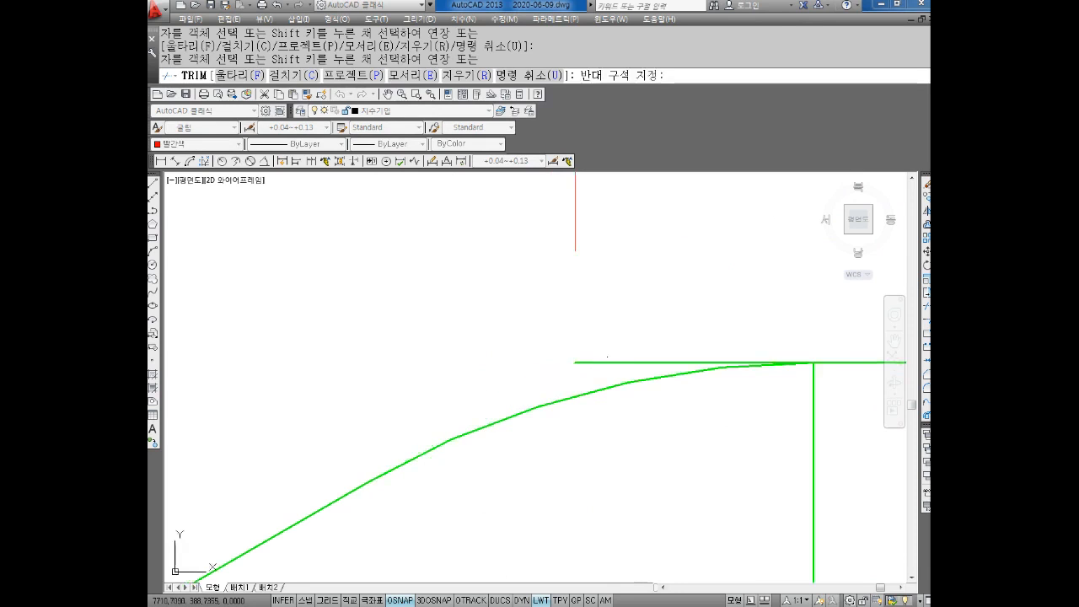
{"action": "left_click", "coordinate": [598, 365]}
Trim the extended lines at the lower fillet in Detail A and erase the leftover piece
{"action": "scroll", "coordinate": [588, 365], "scroll_direction": "down", "scroll_amount": 3}
{"action": "middle_click_drag", "start_coordinate": [475, 397], "coordinate": [676, 276]}
{"action": "scroll", "coordinate": [450, 443], "scroll_direction": "up", "scroll_amount": 1}
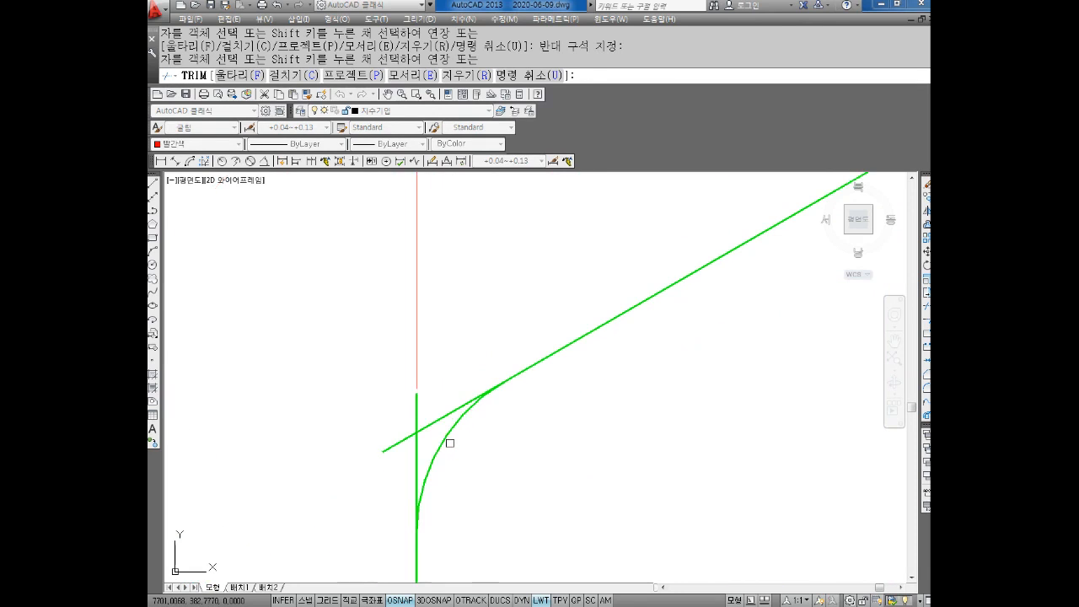
{"action": "left_click", "coordinate": [416, 413]}
{"action": "left_click", "coordinate": [438, 420]}
{"action": "left_click", "coordinate": [397, 442]}
{"action": "key", "text": "Escape"}
{"action": "left_click", "coordinate": [385, 416]}
{"action": "left_click", "coordinate": [387, 442]}
{"action": "key", "text": "Delete"}
{"action": "scroll", "coordinate": [439, 438], "scroll_direction": "down", "scroll_amount": 3}
{"action": "scroll", "coordinate": [433, 501], "scroll_direction": "down", "scroll_amount": 2}
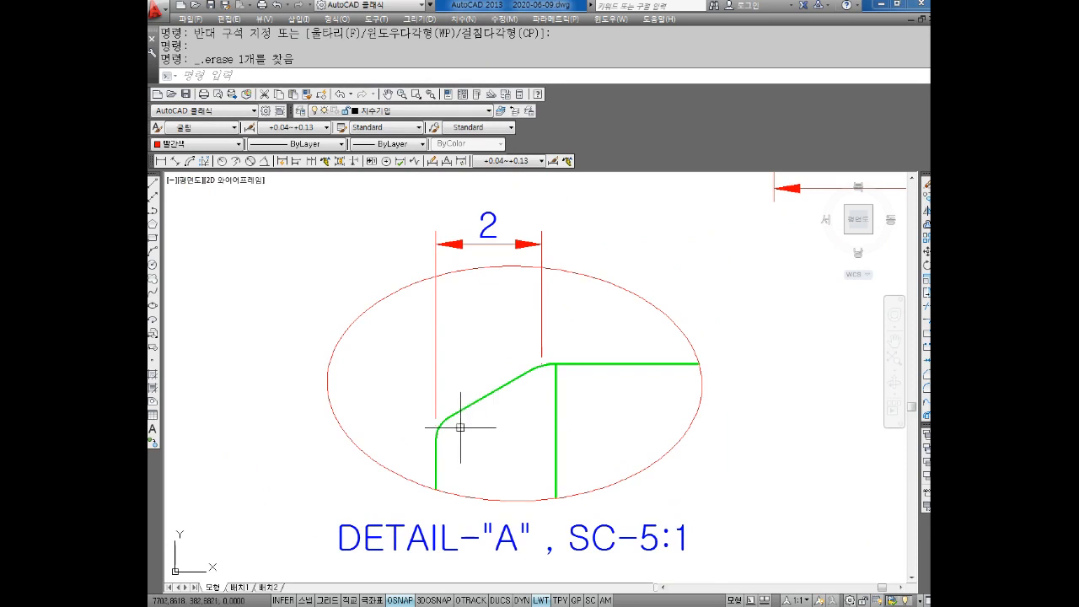
Add an angular dimension between the sloped chamfer line and the horizontal edge, placed outside the ellipse beside the chamfer
{"action": "key", "text": "Escape"}
{"action": "left_click", "coordinate": [264, 160]}
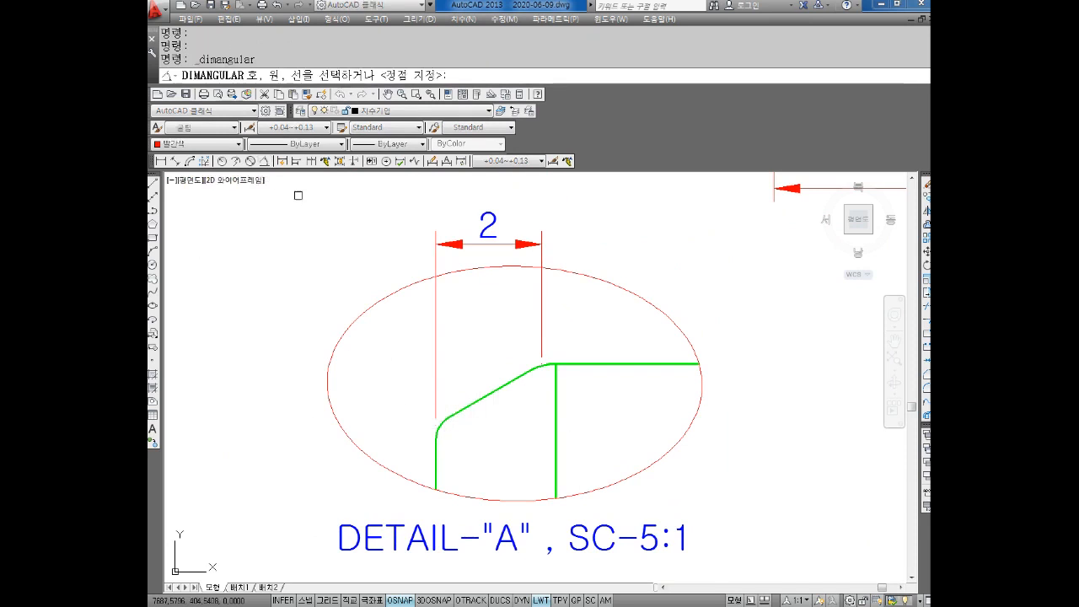
{"action": "left_click", "coordinate": [494, 386]}
{"action": "left_click", "coordinate": [587, 363]}
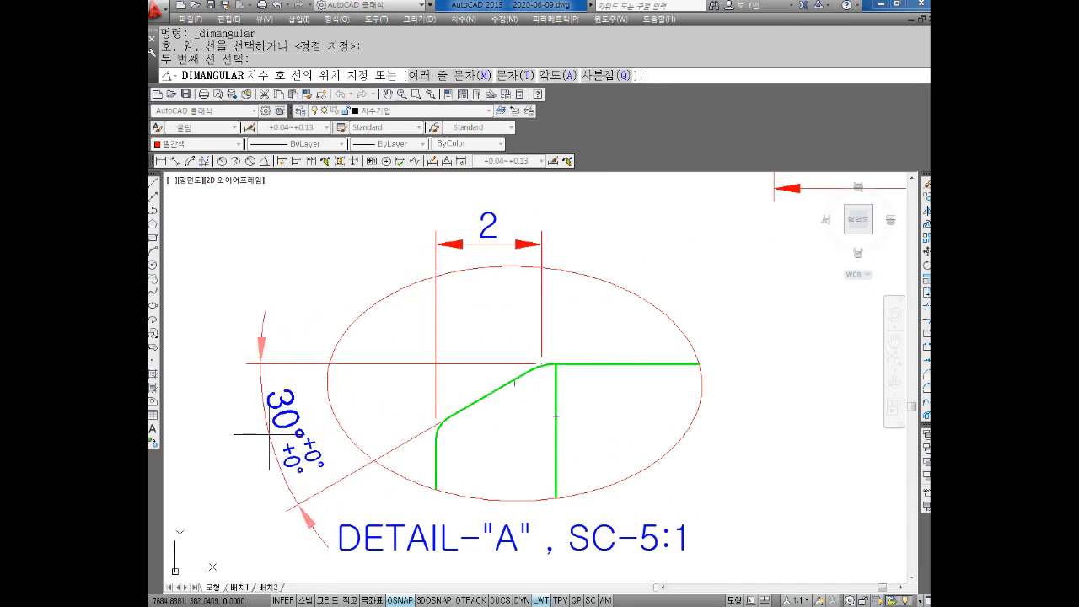
{"action": "left_click", "coordinate": [270, 435]}
Apply dimension style 1 to the chamfer's angular dimension and make style 1 the current dimension style
{"action": "double_click", "coordinate": [281, 410]}
{"action": "key", "text": "Escape"}
{"action": "left_click", "coordinate": [296, 349]}
{"action": "left_click", "coordinate": [257, 379]}
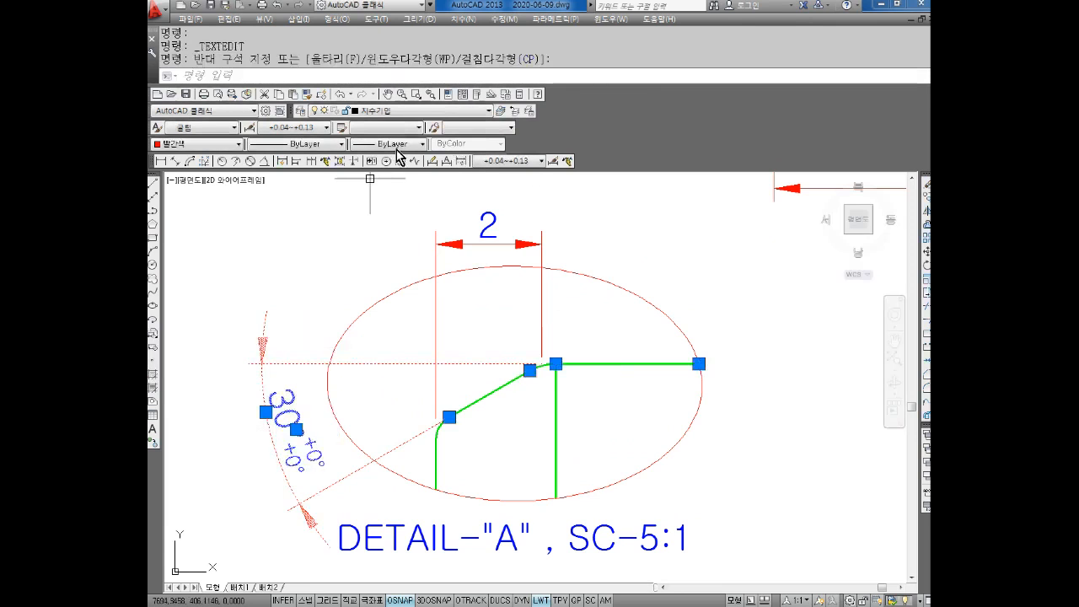
{"action": "left_click", "coordinate": [484, 160]}
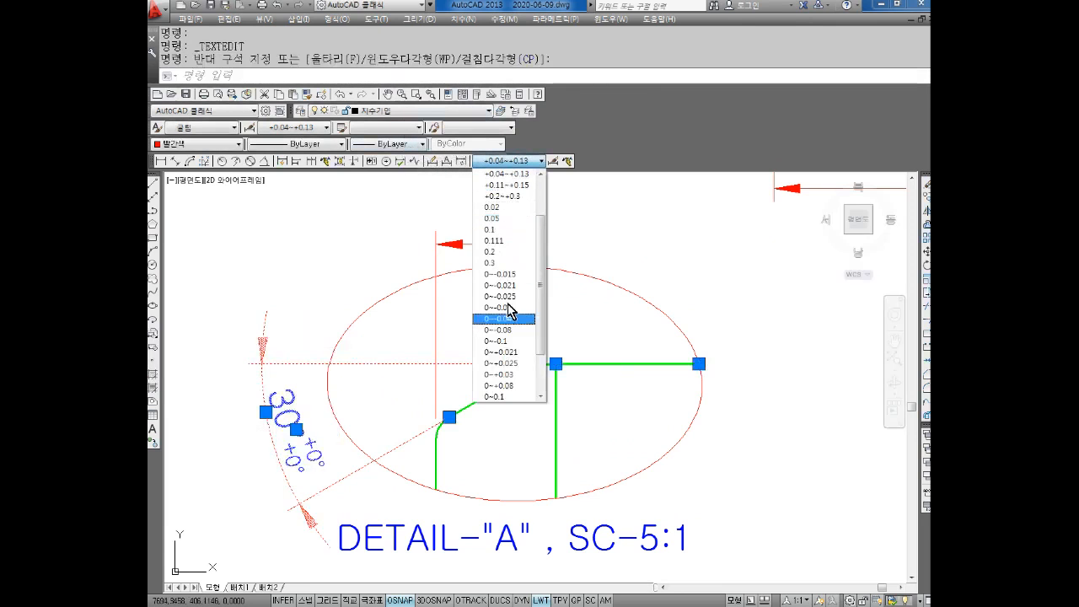
{"action": "scroll", "coordinate": [506, 376], "scroll_direction": "down", "scroll_amount": 2}
{"action": "left_click", "coordinate": [495, 363]}
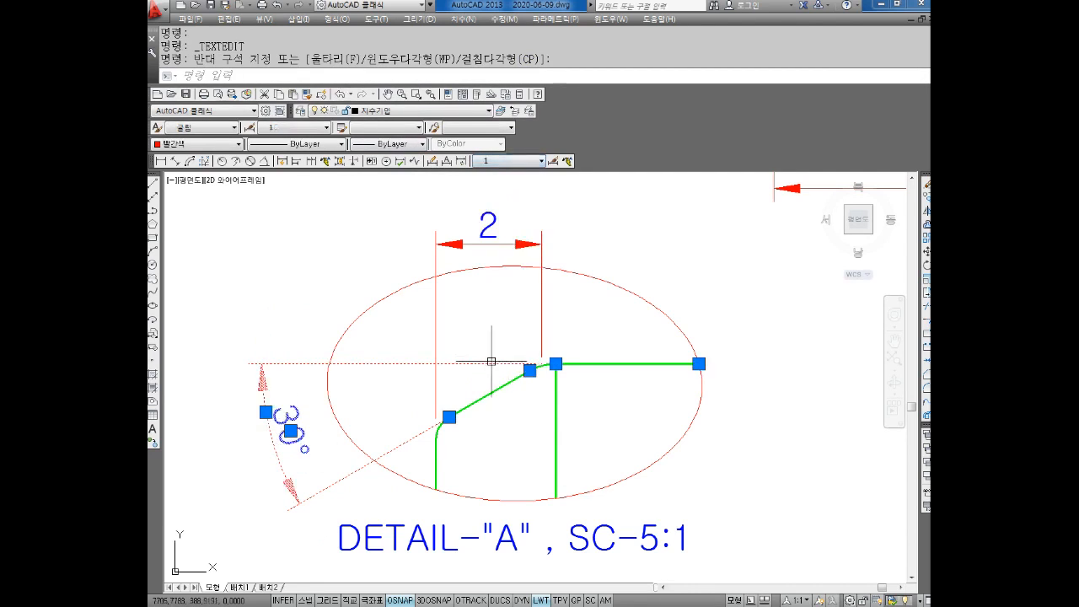
{"action": "key", "text": "Escape"}
{"action": "key", "text": "Escape"}
{"action": "key", "text": "Escape"}
{"action": "left_click", "coordinate": [498, 161]}
{"action": "scroll", "coordinate": [502, 371], "scroll_direction": "down", "scroll_amount": 3}
{"action": "left_click", "coordinate": [506, 343]}
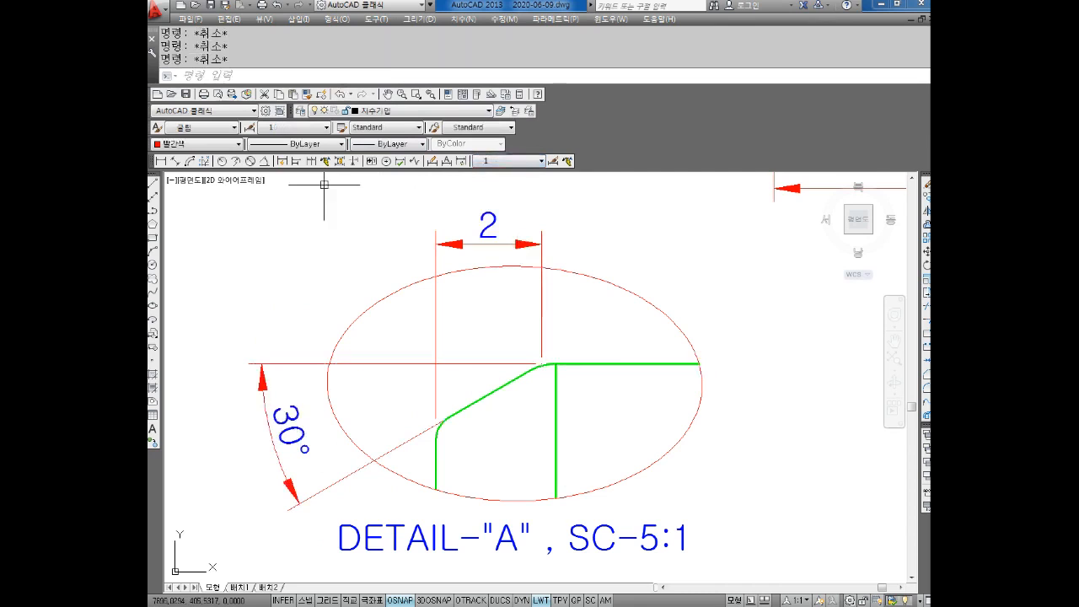
Add a radius dimension to the upper fillet in Detail A, with its text above the chamfer
{"action": "left_click", "coordinate": [222, 162]}
{"action": "scroll", "coordinate": [497, 328], "scroll_direction": "up", "scroll_amount": 5}
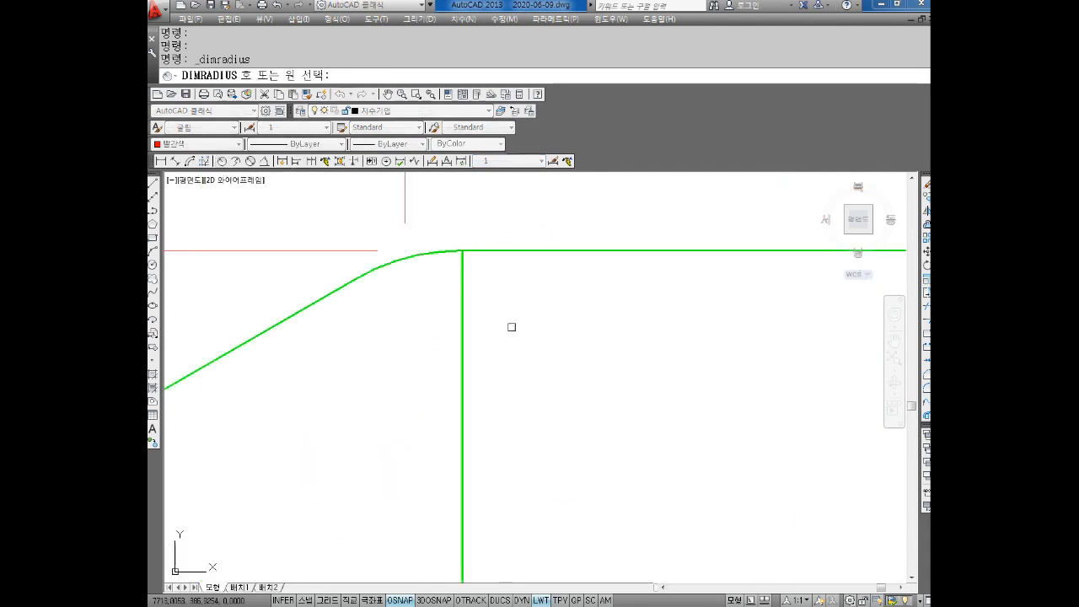
{"action": "left_click", "coordinate": [410, 255]}
{"action": "scroll", "coordinate": [401, 245], "scroll_direction": "down", "scroll_amount": 4}
{"action": "scroll", "coordinate": [486, 338], "scroll_direction": "up", "scroll_amount": 2}
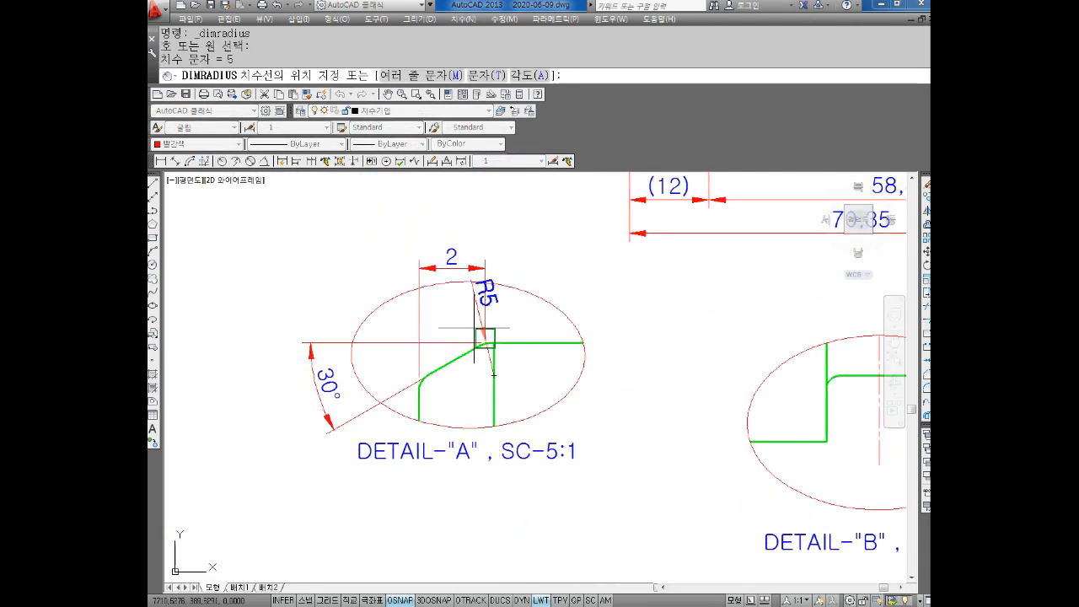
{"action": "left_click", "coordinate": [493, 375]}
Add a radius dimension to the lower fillet in Detail A, with its text beyond the ellipse's upper side
{"action": "key", "text": "Return"}
{"action": "scroll", "coordinate": [421, 371], "scroll_direction": "up", "scroll_amount": 3}
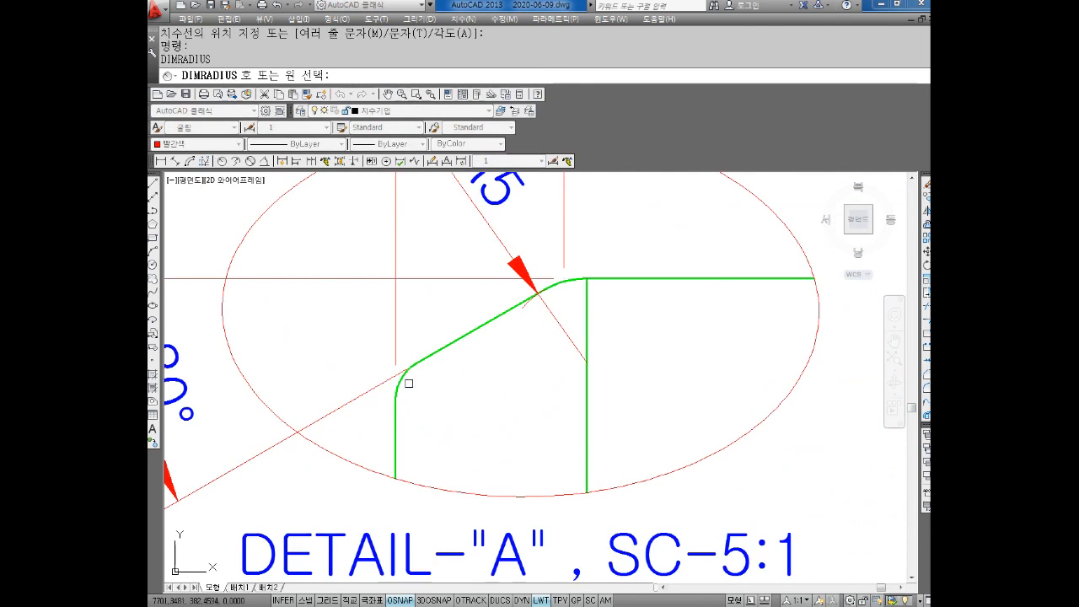
{"action": "left_click", "coordinate": [400, 384]}
{"action": "scroll", "coordinate": [400, 384], "scroll_direction": "down", "scroll_amount": 2}
{"action": "left_click", "coordinate": [289, 294]}
{"action": "key", "text": "Escape"}
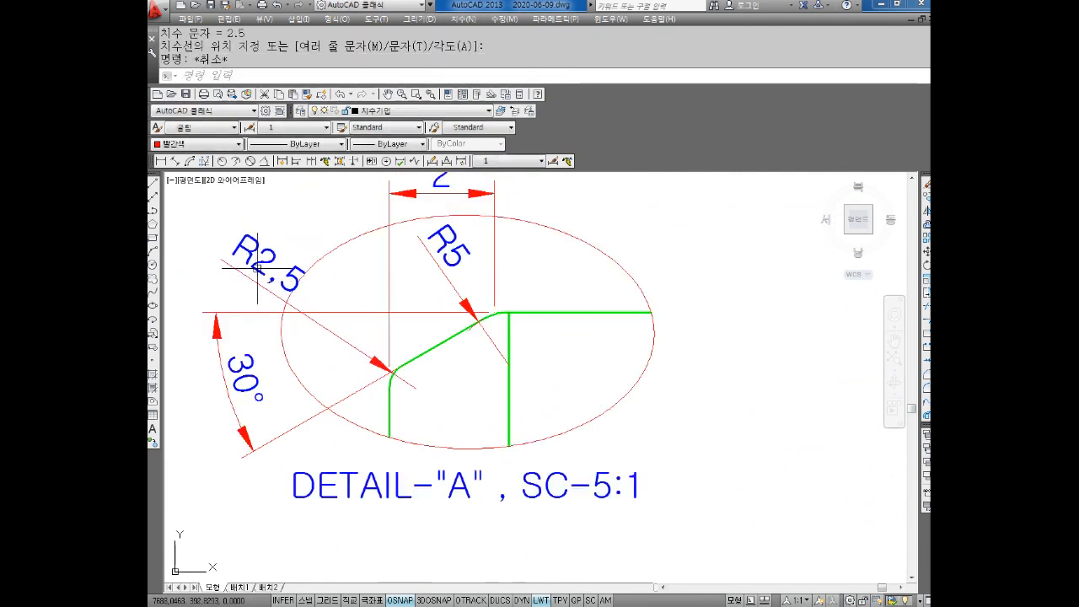
Override the lower fillet's radius text with R0.5 and the upper fillet's with R1
{"action": "double_click", "coordinate": [287, 283]}
{"action": "key", "text": "BackSpace"}
{"action": "type", "text": "R0.5"}
{"action": "left_click", "coordinate": [368, 300]}
{"action": "double_click", "coordinate": [455, 245]}
{"action": "type", "text": "R1"}
{"action": "key", "text": "Delete"}
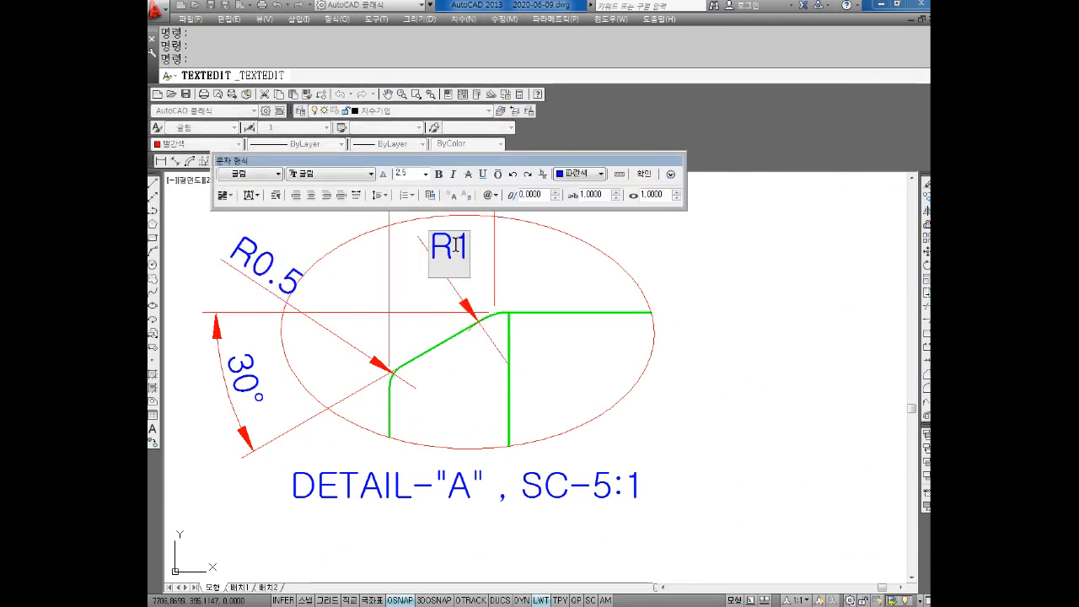
{"action": "left_click", "coordinate": [506, 344]}
{"action": "key", "text": "Escape"}
Move the R0.5 radius dimension text up and outward, clear of Detail A's ellipse
{"action": "middle_click_drag", "start_coordinate": [595, 362], "coordinate": [718, 392]}
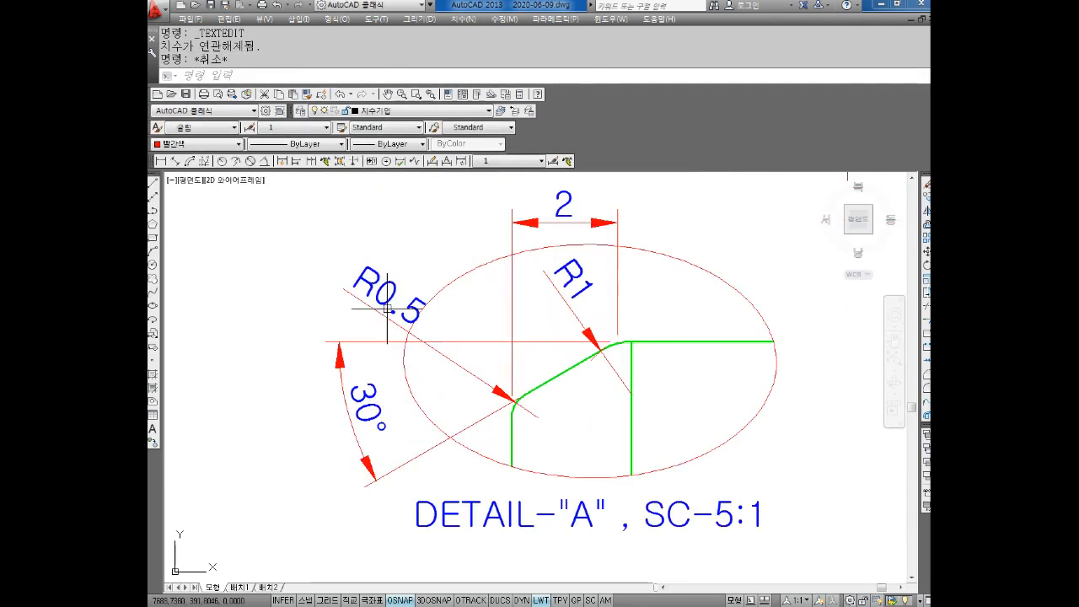
{"action": "left_click", "coordinate": [378, 312]}
{"action": "key", "text": "Escape"}
{"action": "left_click", "coordinate": [382, 316]}
{"action": "left_click", "coordinate": [379, 310]}
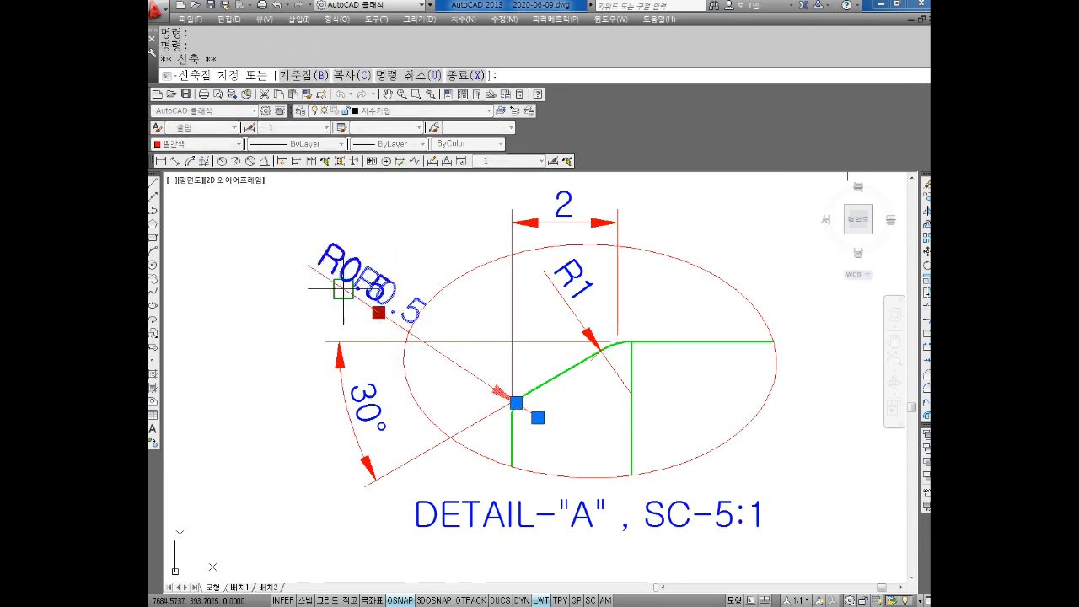
{"action": "key", "text": "Escape"}
{"action": "left_click", "coordinate": [395, 285]}
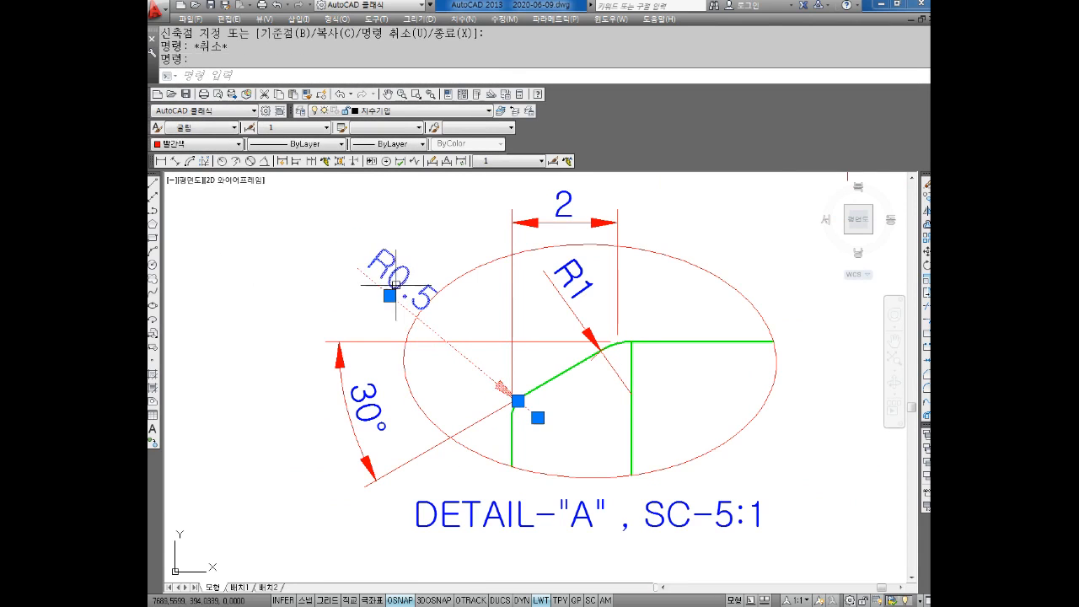
{"action": "left_click", "coordinate": [388, 295]}
{"action": "left_click", "coordinate": [360, 270]}
{"action": "key", "text": "Escape"}
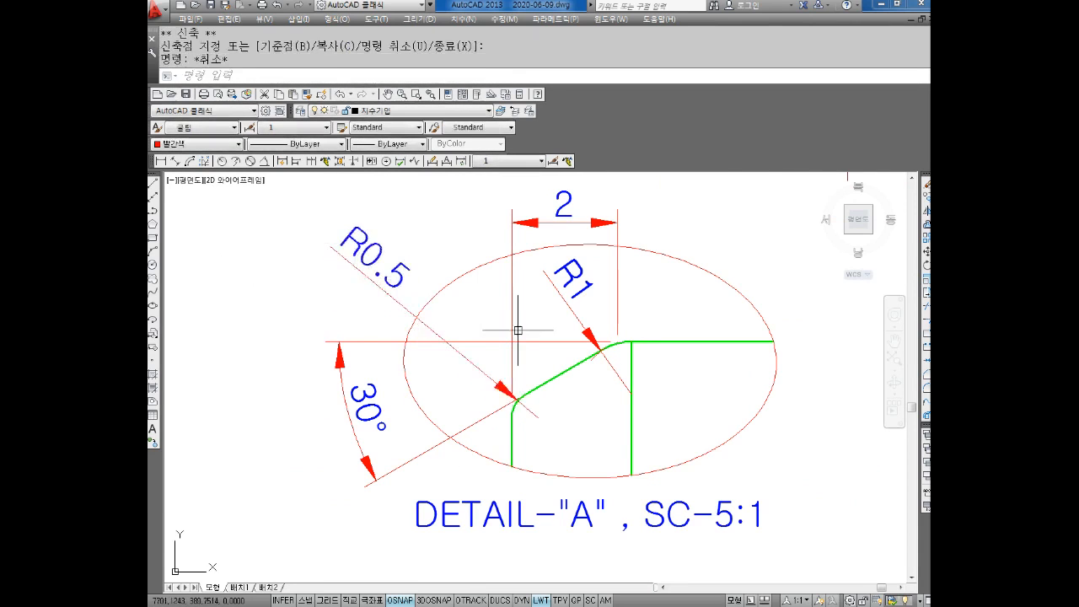
{"action": "scroll", "coordinate": [627, 390], "scroll_direction": "down", "scroll_amount": 2}
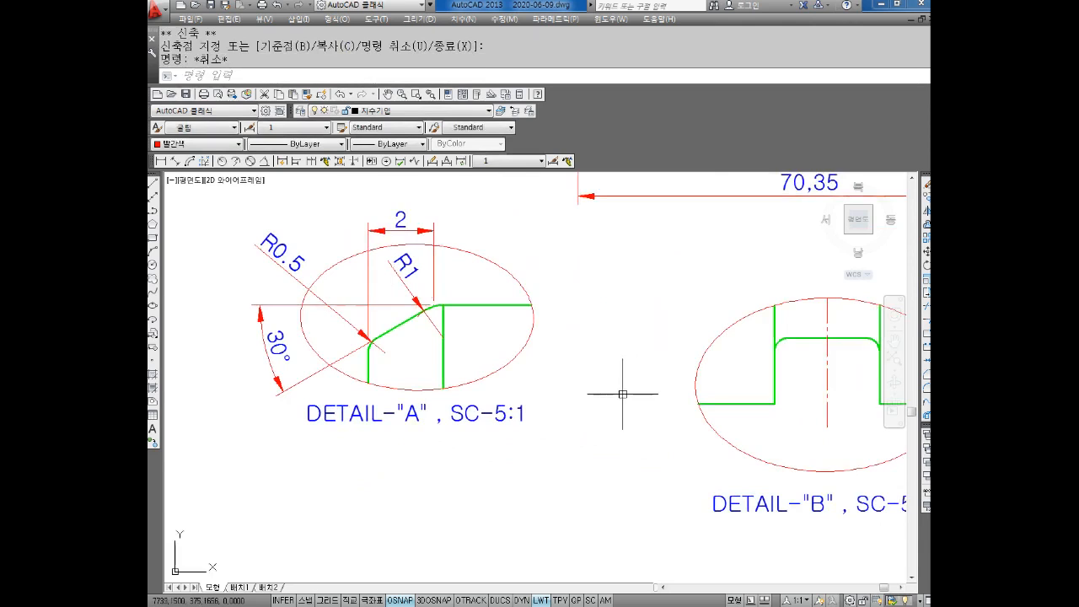
{"action": "middle_click_drag", "start_coordinate": [627, 387], "coordinate": [412, 338]}
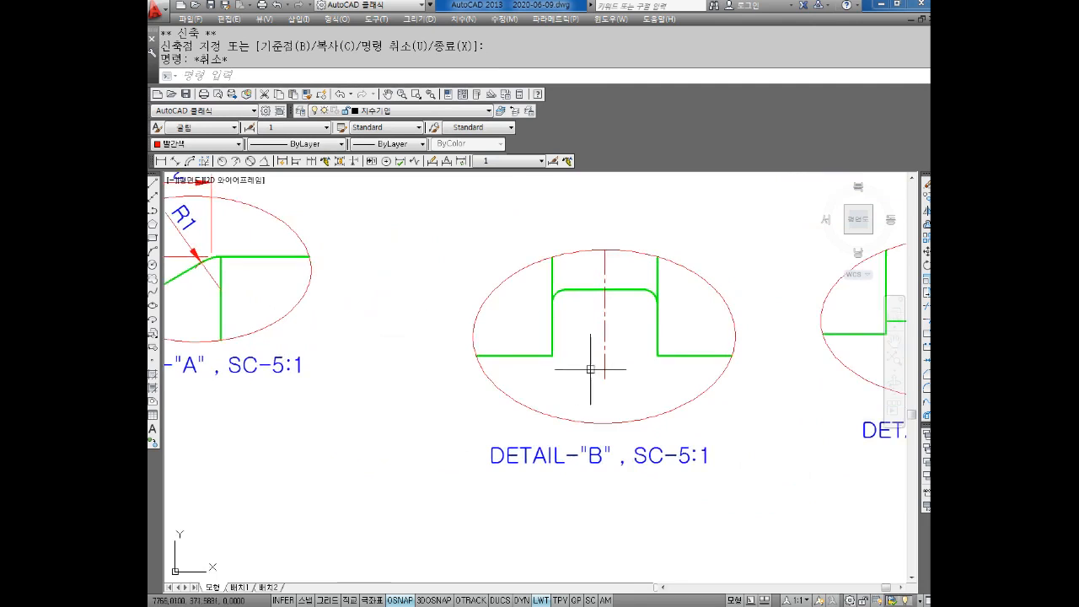
{"action": "mouse_move", "coordinate": [573, 365]}
{"action": "middle_mouse_down"}
{"action": "mouse_move", "coordinate": [545, 373]}
{"action": "mouse_move", "coordinate": [544, 386]}
{"action": "middle_mouse_up"}
{"action": "key", "text": "Escape"}
{"action": "key", "text": "Escape"}
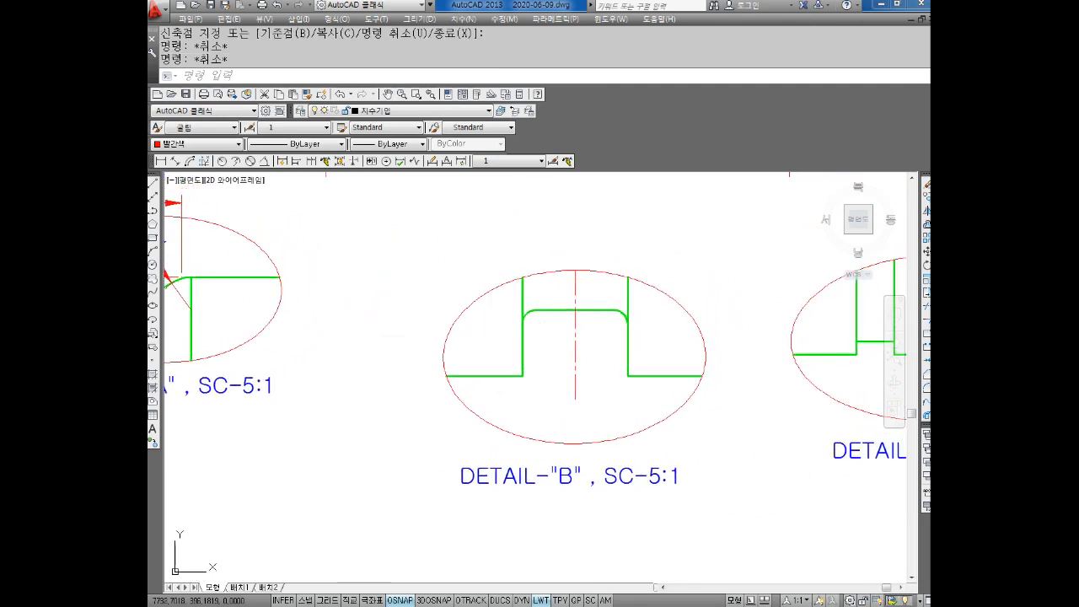
Add a linear dimension for the slot width below Detail B's profile and override its text with 3.2
{"action": "left_click", "coordinate": [161, 161]}
{"action": "left_click", "coordinate": [523, 376]}
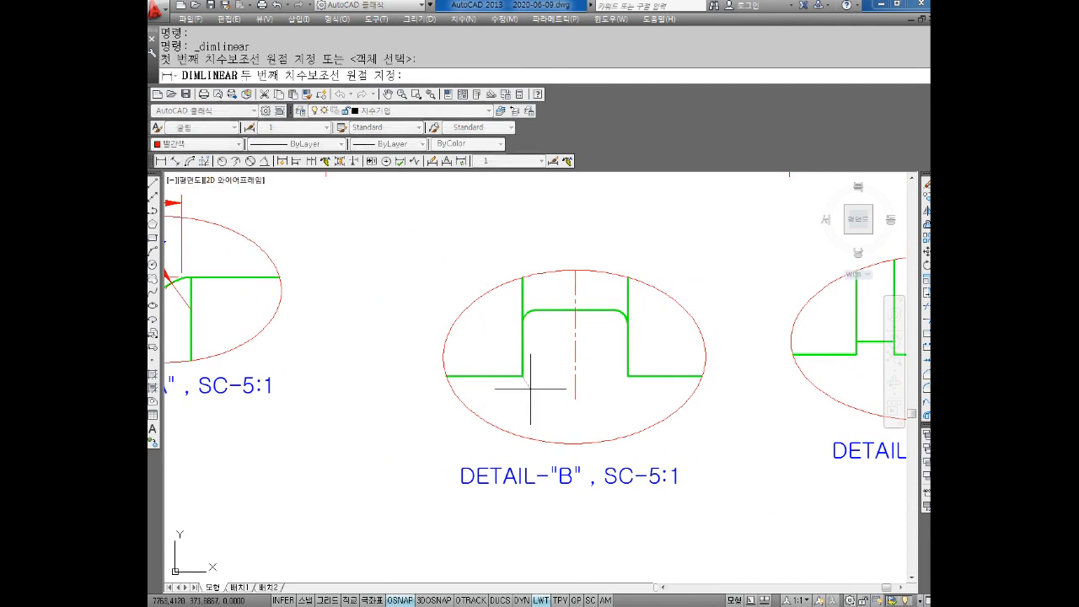
{"action": "left_click", "coordinate": [627, 376]}
{"action": "left_click", "coordinate": [593, 425]}
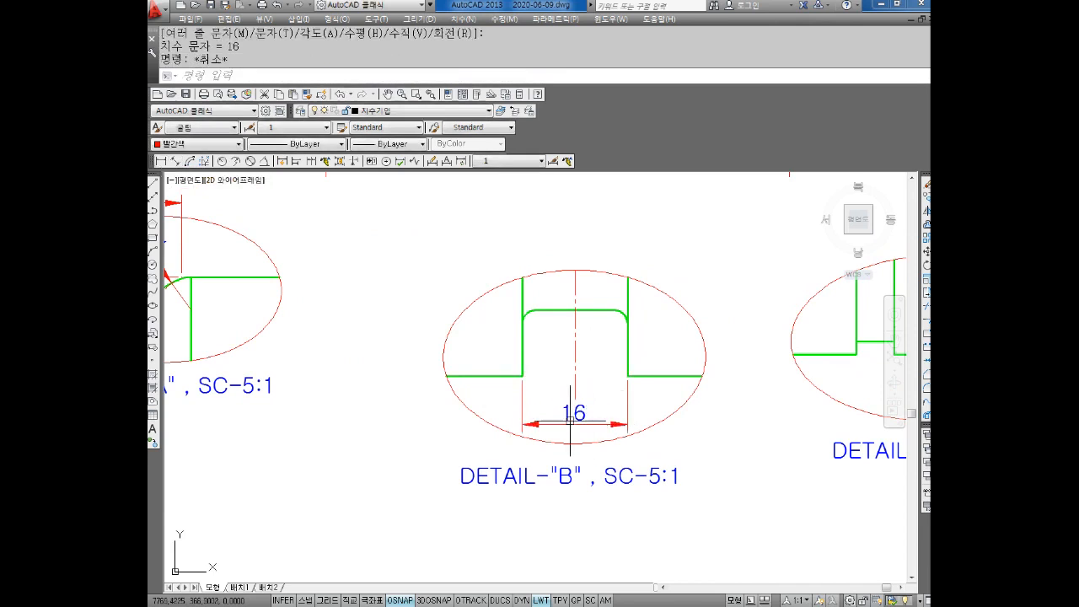
{"action": "double_click", "coordinate": [596, 429]}
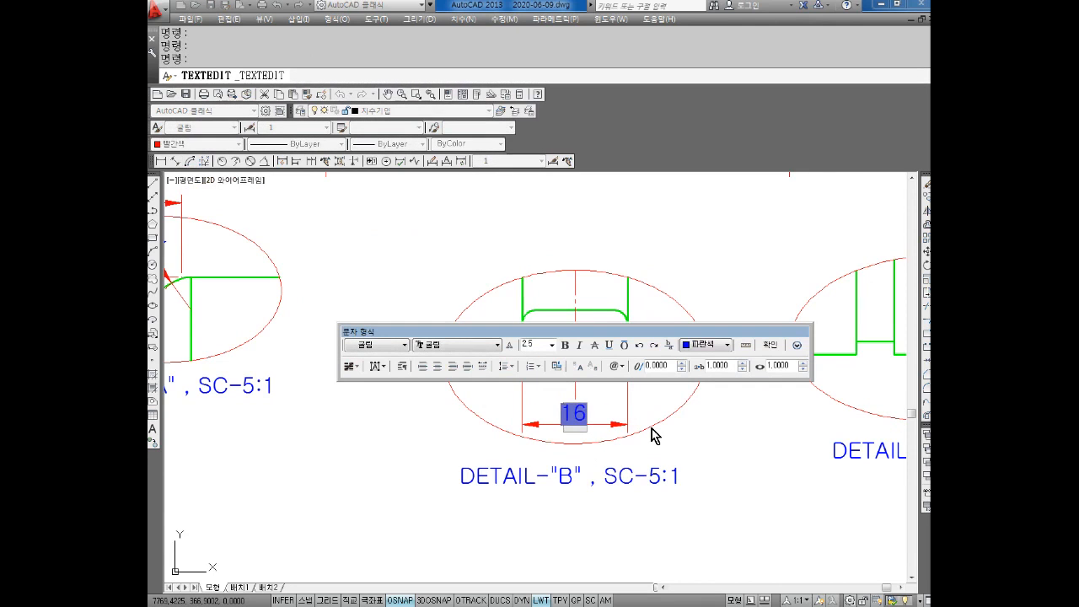
{"action": "type", "text": "3.2"}
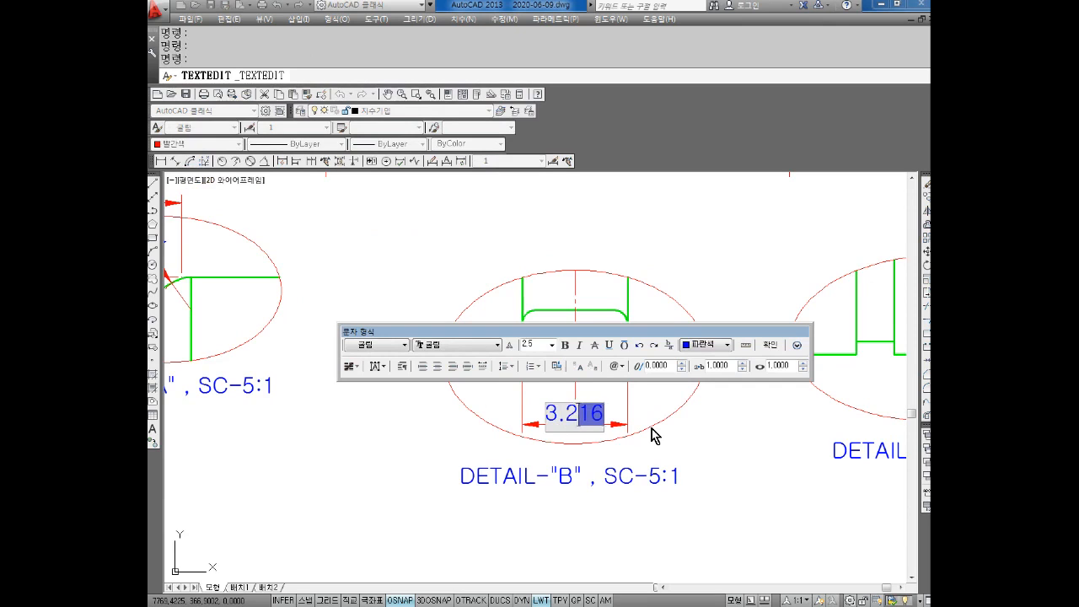
{"action": "key", "text": "Delete"}
{"action": "left_click", "coordinate": [774, 344]}
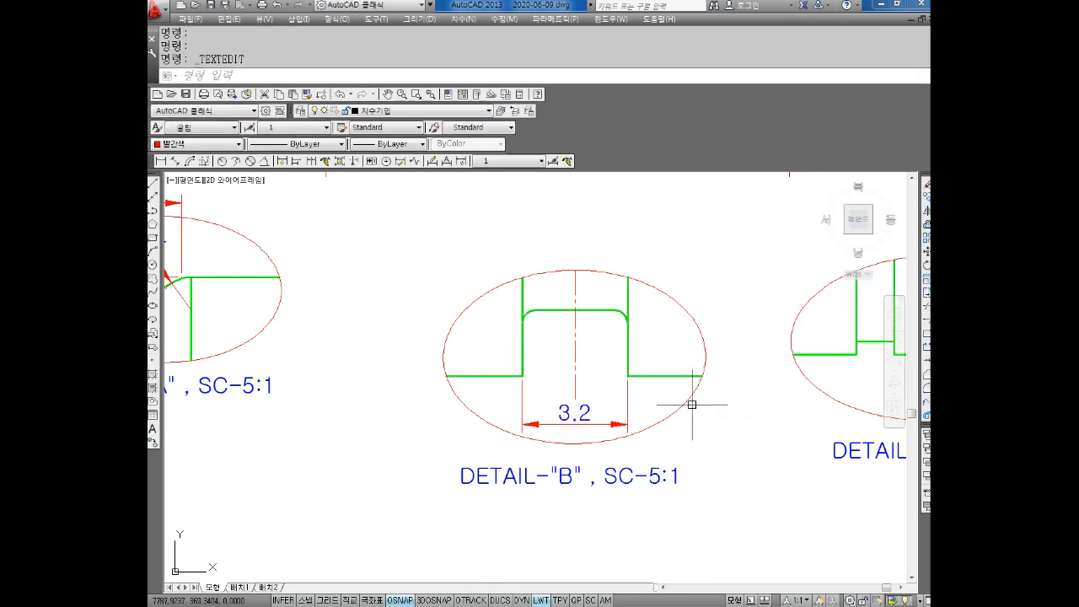
Try to apply the 0~+0.025 dimension style to Detail B's overridden 3.2 width dimension
{"action": "left_click", "coordinate": [499, 162]}
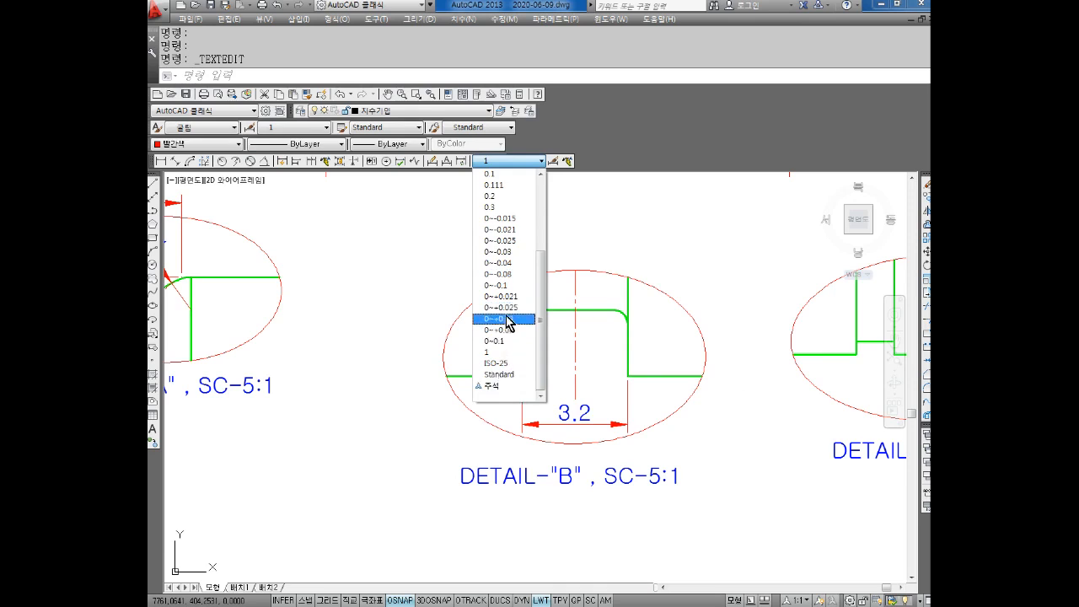
{"action": "key", "text": "Escape"}
{"action": "left_click", "coordinate": [563, 407]}
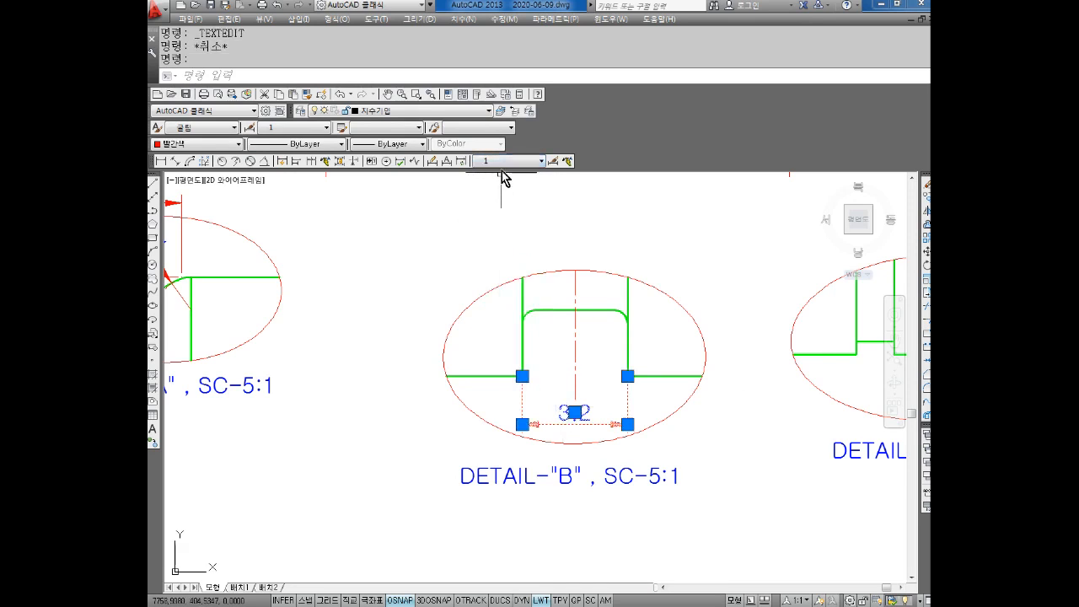
{"action": "left_click", "coordinate": [498, 162]}
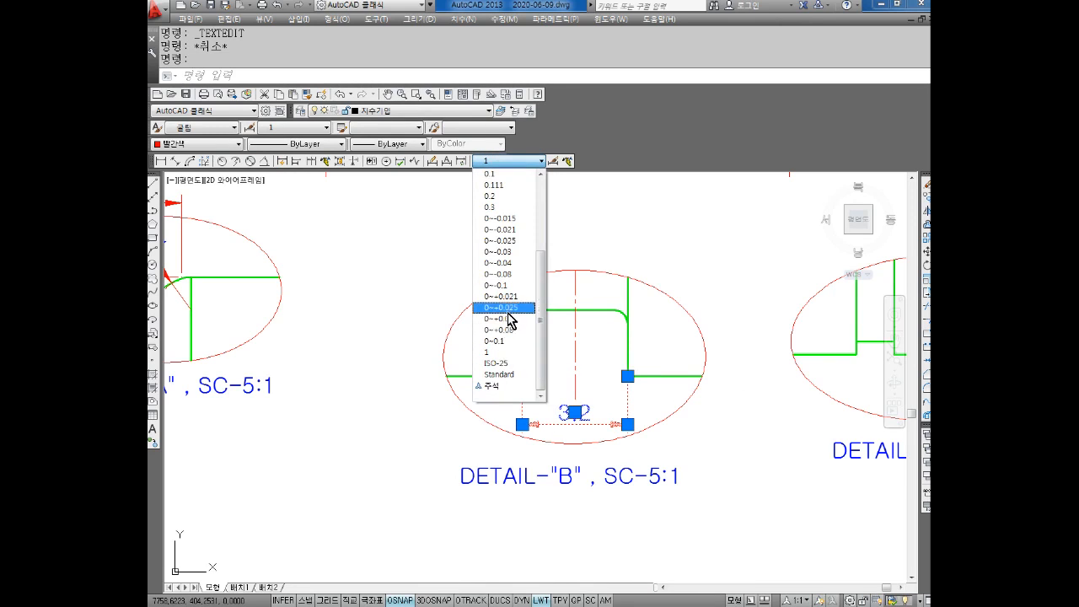
{"action": "left_click", "coordinate": [506, 308]}
{"action": "key", "text": "Escape"}
{"action": "left_click", "coordinate": [573, 413]}
{"action": "left_click", "coordinate": [516, 162]}
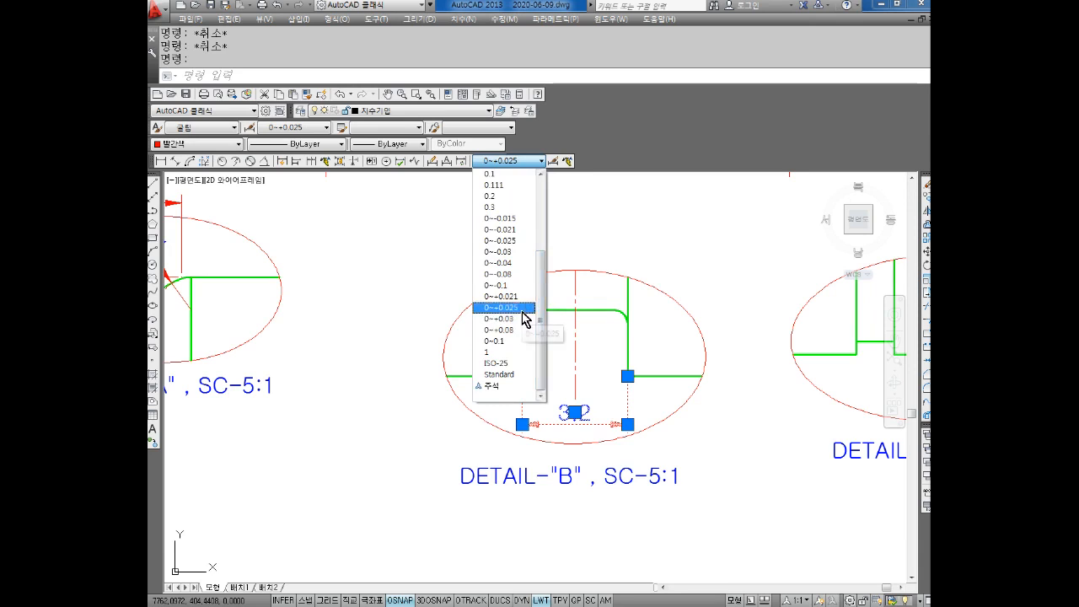
{"action": "key", "text": "Escape"}
Erase the 3.2 width dimension from Detail B
{"action": "mouse_move", "coordinate": [577, 413]}
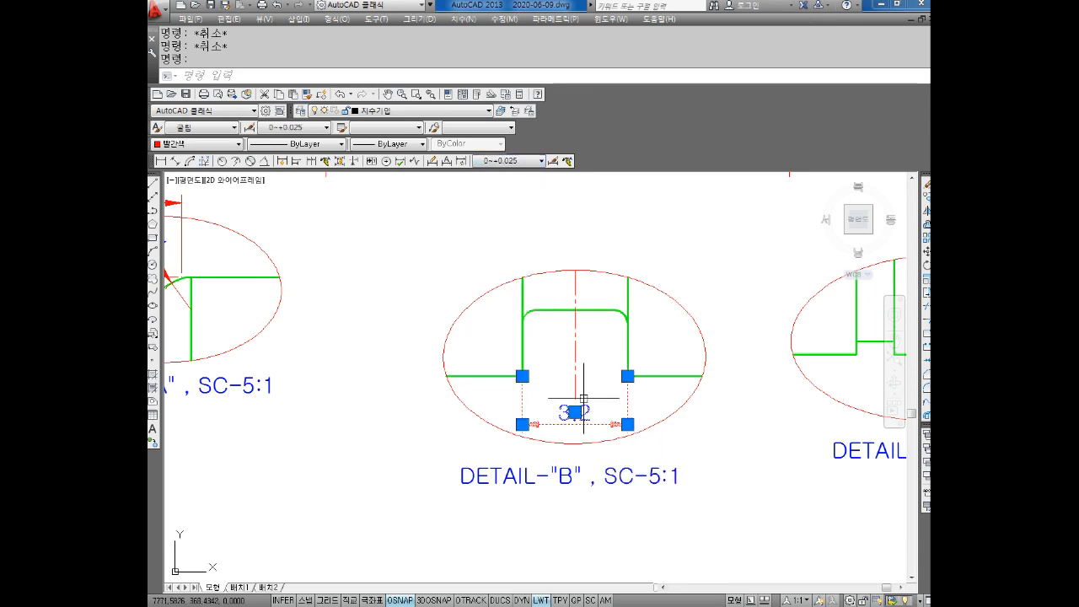
{"action": "key", "text": "Escape"}
{"action": "left_click", "coordinate": [590, 416]}
{"action": "key", "text": "Delete"}
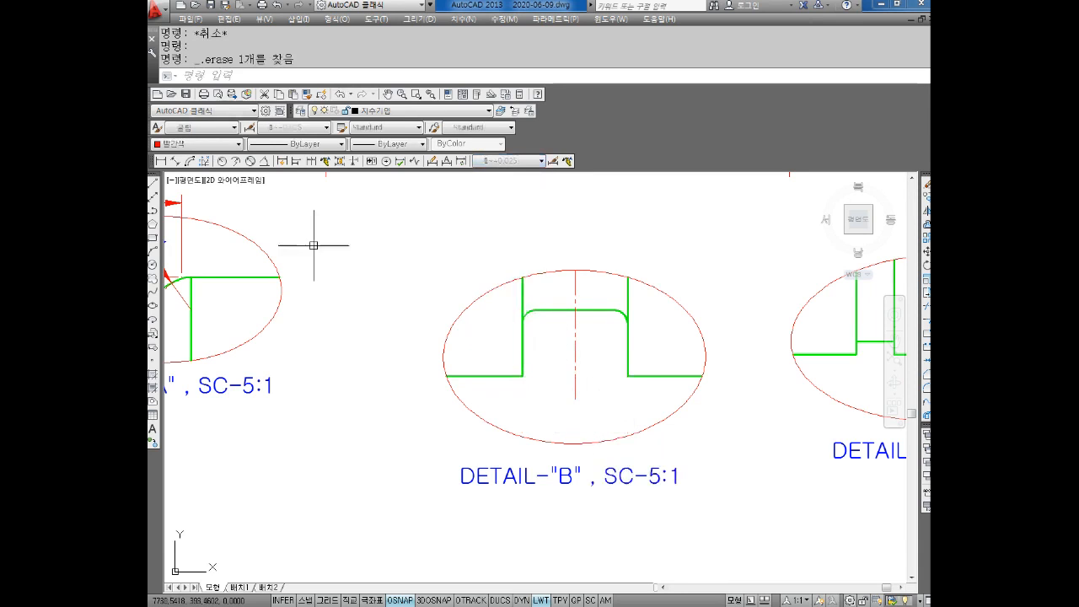
{"action": "key", "text": "Escape"}
Add a new linear dimension for Detail B's slot width at the ellipse's lower edge, using the 0~+0.025 dimension style
{"action": "left_click", "coordinate": [161, 161]}
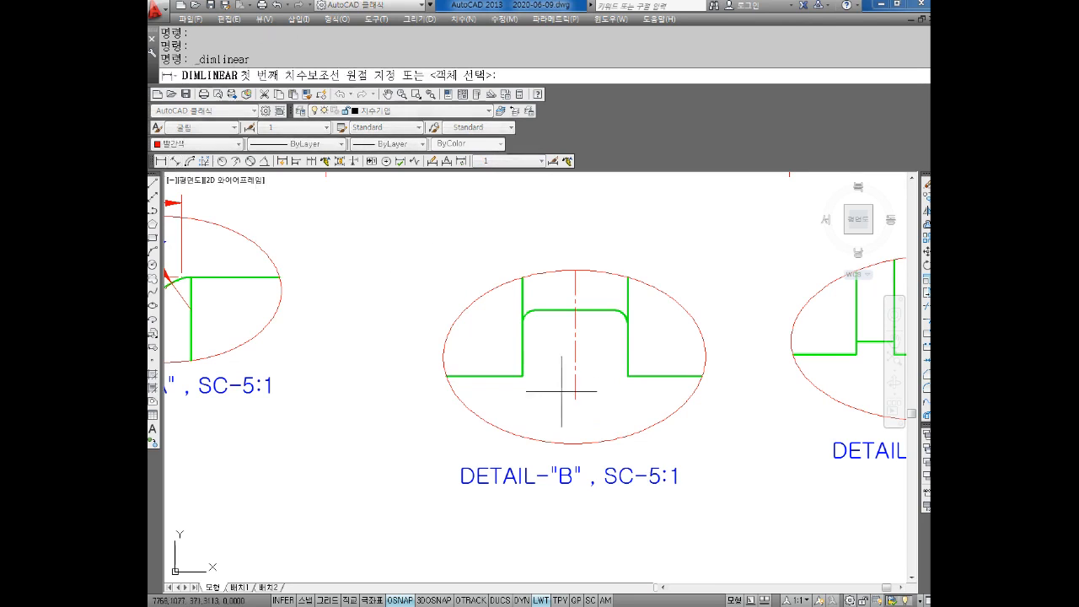
{"action": "left_click", "coordinate": [523, 375]}
{"action": "left_click", "coordinate": [628, 380]}
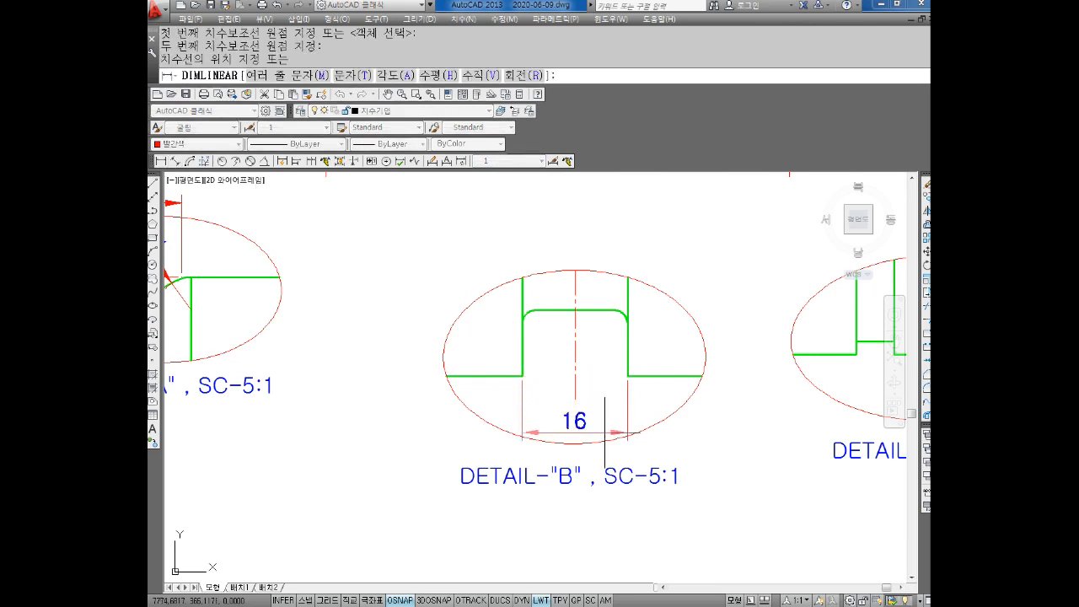
{"action": "left_click", "coordinate": [601, 439]}
{"action": "key", "text": "Escape"}
{"action": "left_click", "coordinate": [577, 429]}
{"action": "left_click", "coordinate": [506, 161]}
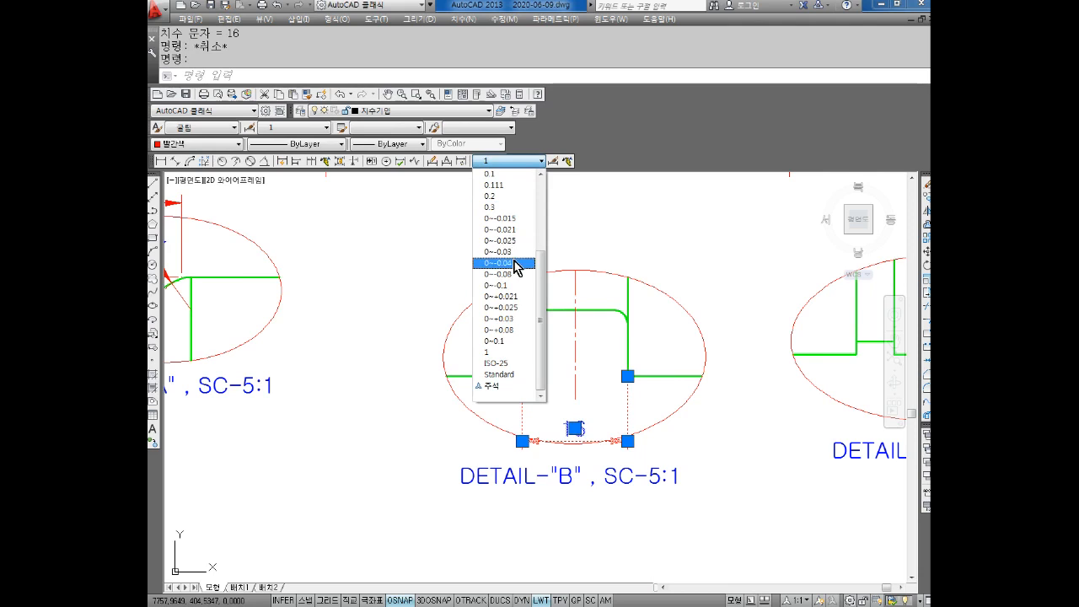
{"action": "left_click", "coordinate": [527, 309]}
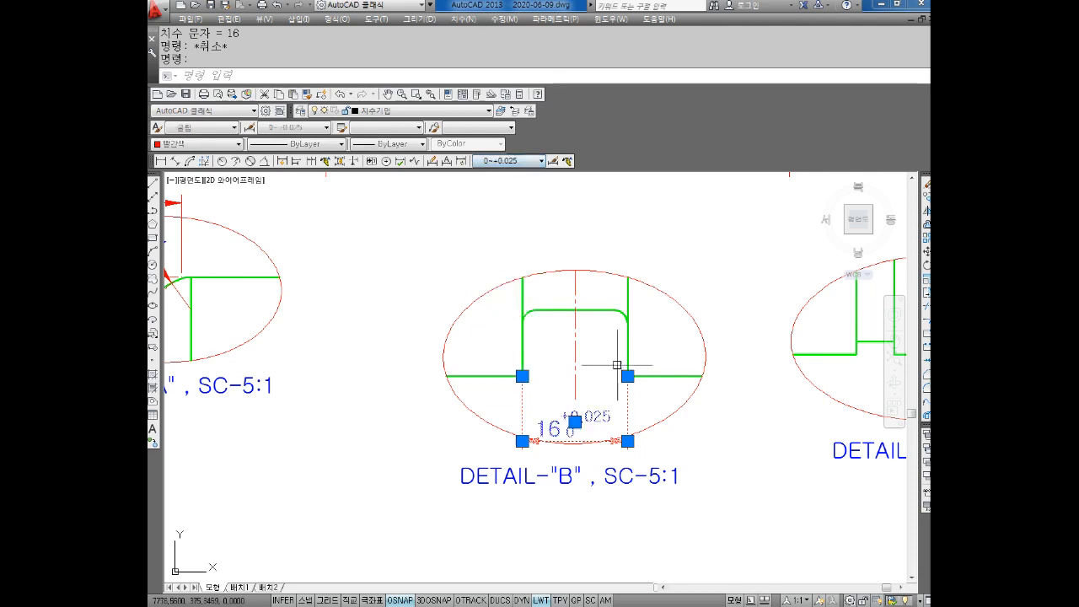
{"action": "double_click", "coordinate": [622, 442]}
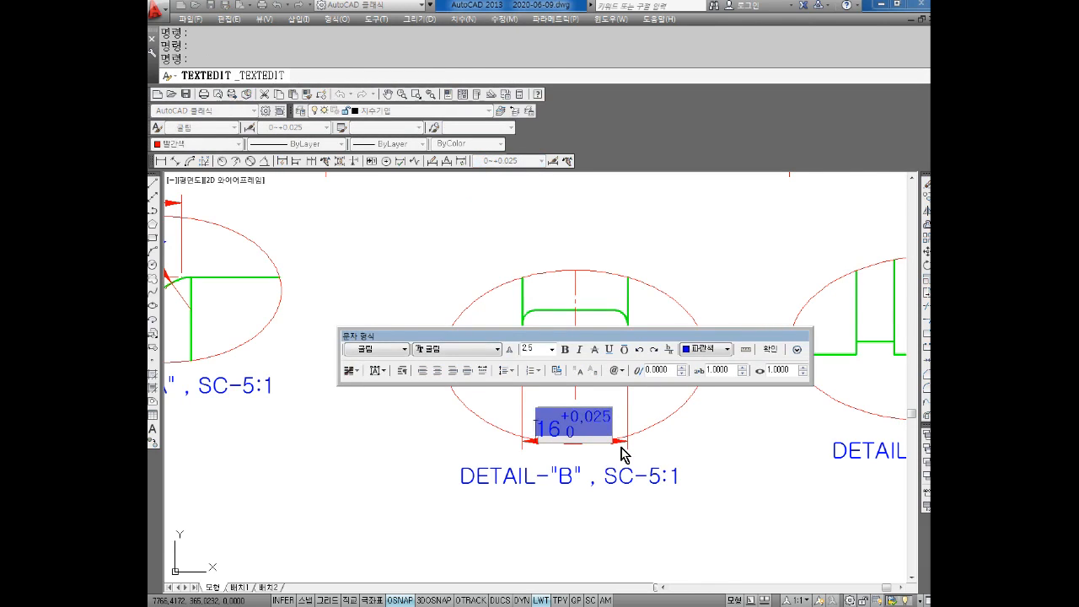
{"action": "key", "text": "Escape"}
{"action": "double_click", "coordinate": [556, 433]}
{"action": "key", "text": "Escape"}
{"action": "key", "text": "Escape"}
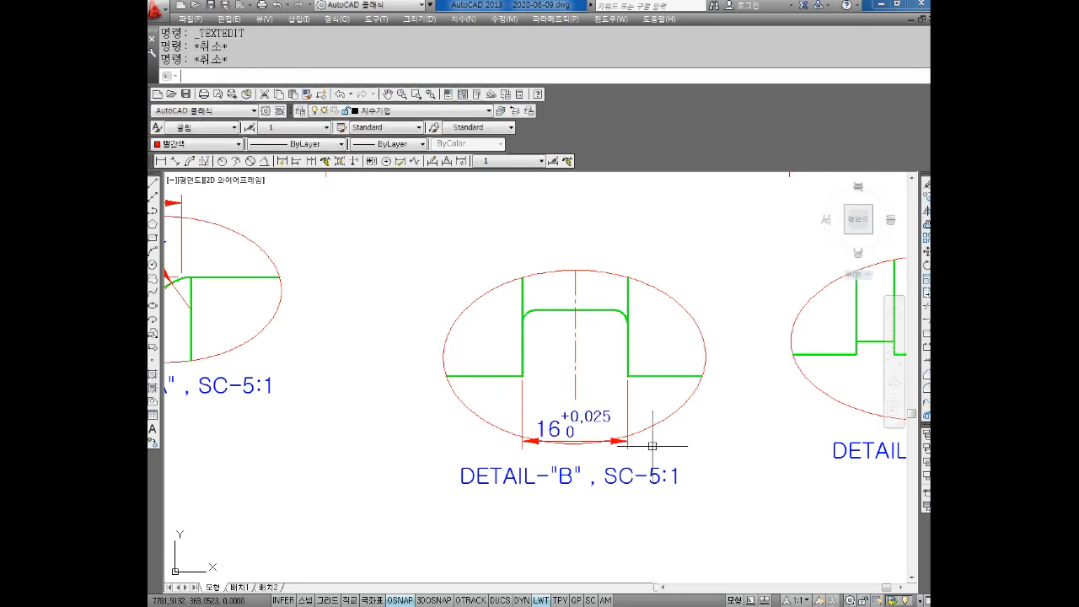
Explode Detail B's toleranced slot-width dimension
{"action": "type", "text": "x"}
{"action": "key", "text": "Return"}
{"action": "left_click", "coordinate": [553, 432]}
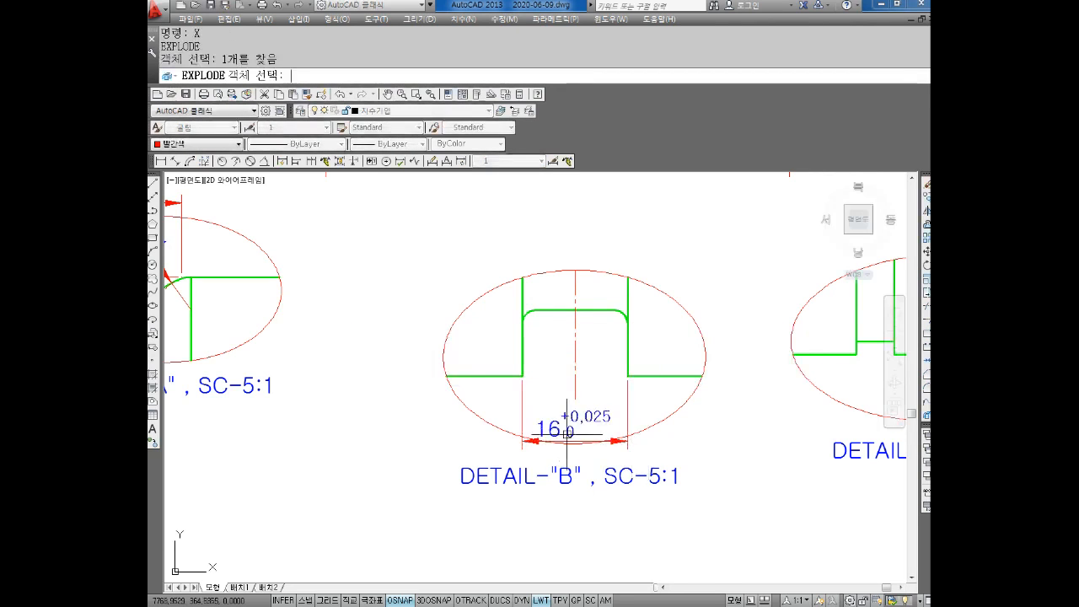
{"action": "key", "text": "Return"}
Replace the nominal value in Detail B's exploded width text with 3.2, keeping the +0.025/0 tolerance
{"action": "double_click", "coordinate": [559, 429]}
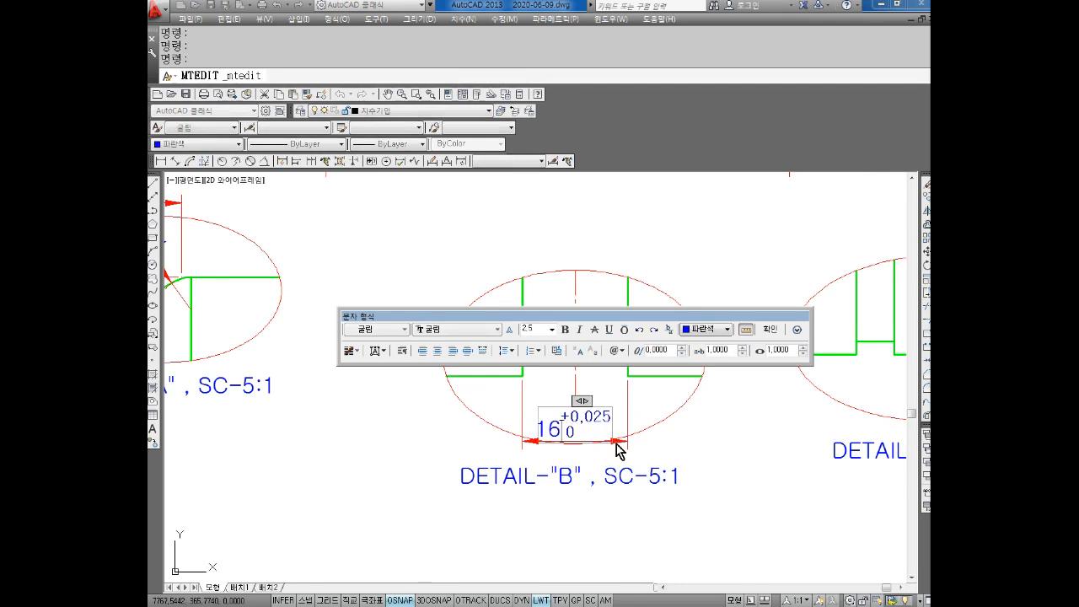
{"action": "key", "text": "BackSpace"}
{"action": "key", "text": "BackSpace"}
{"action": "type", "text": "30."}
{"action": "key", "text": "BackSpace"}
{"action": "key", "text": "BackSpace"}
{"action": "type", "text": ".2"}
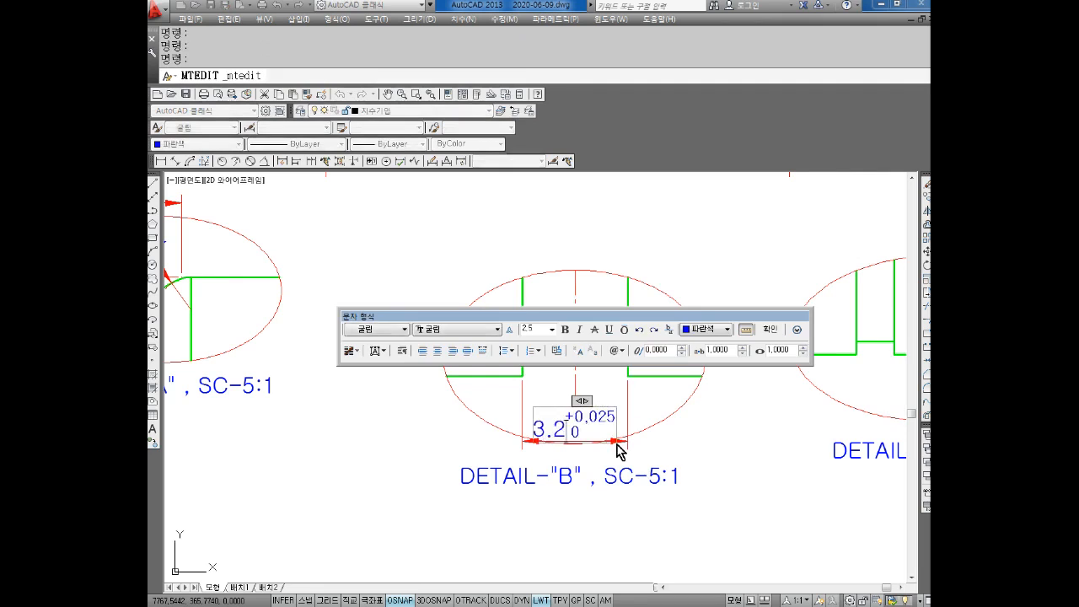
{"action": "left_click", "coordinate": [680, 432]}
{"action": "key", "text": "Escape"}
{"action": "key", "text": "Escape"}
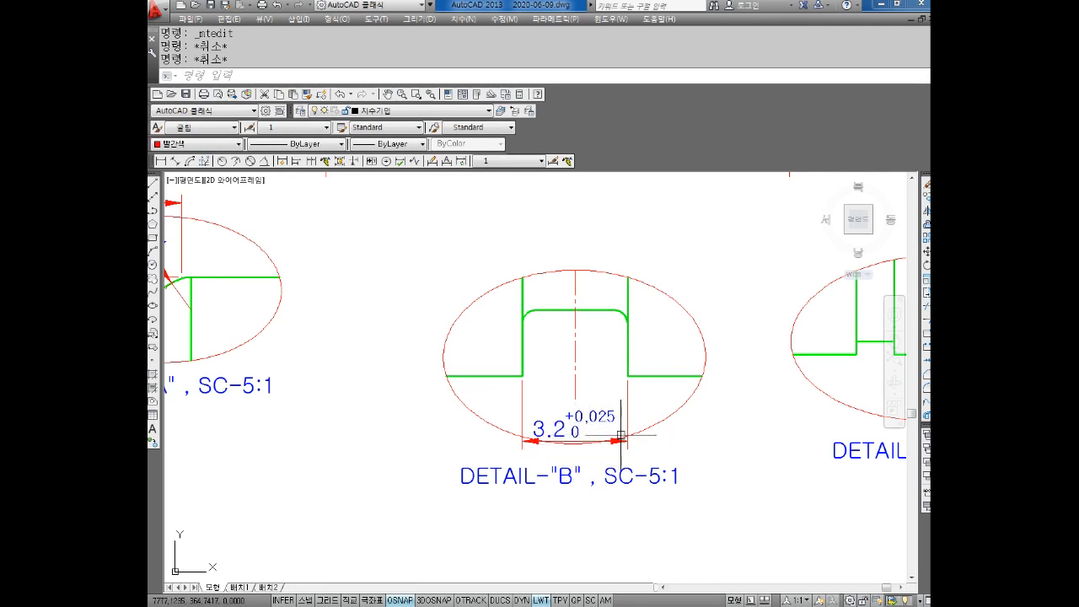
Add a radius dimension to the right fillet in Detail B, with its text beyond the ellipse's upper right side
{"action": "middle_click_drag", "start_coordinate": [687, 425], "coordinate": [645, 441]}
{"action": "key", "text": "Escape"}
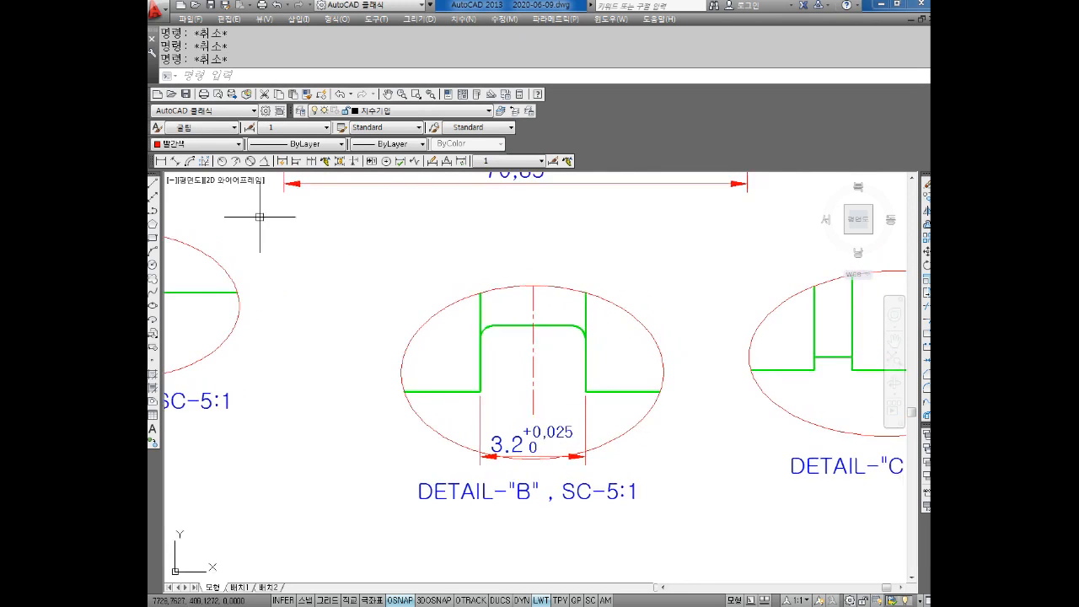
{"action": "left_click", "coordinate": [222, 162]}
{"action": "scroll", "coordinate": [582, 307], "scroll_direction": "up", "scroll_amount": 2}
{"action": "left_click", "coordinate": [588, 350]}
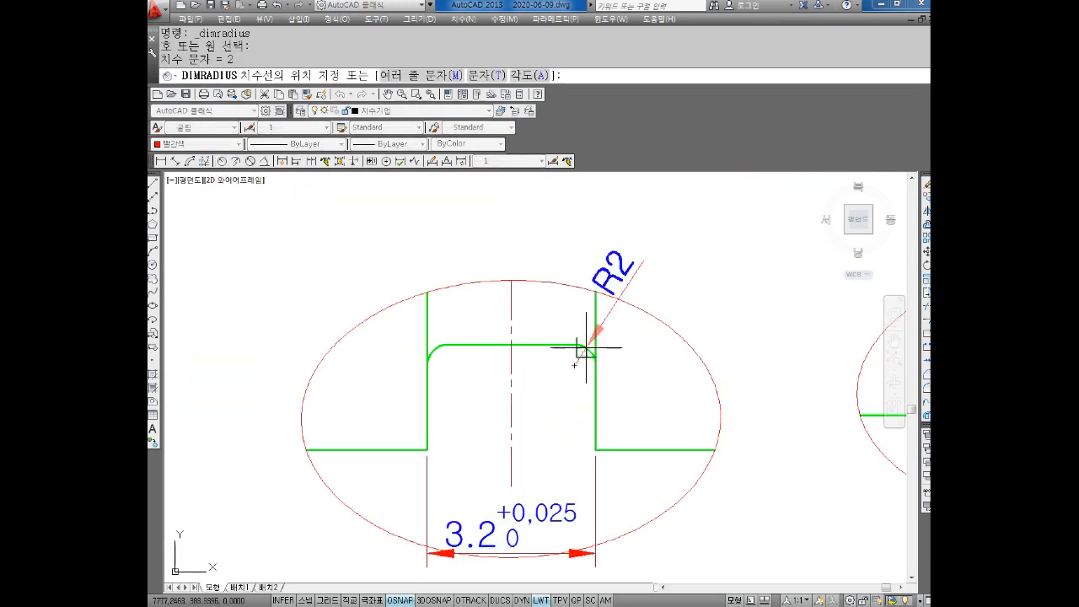
{"action": "left_click", "coordinate": [658, 276]}
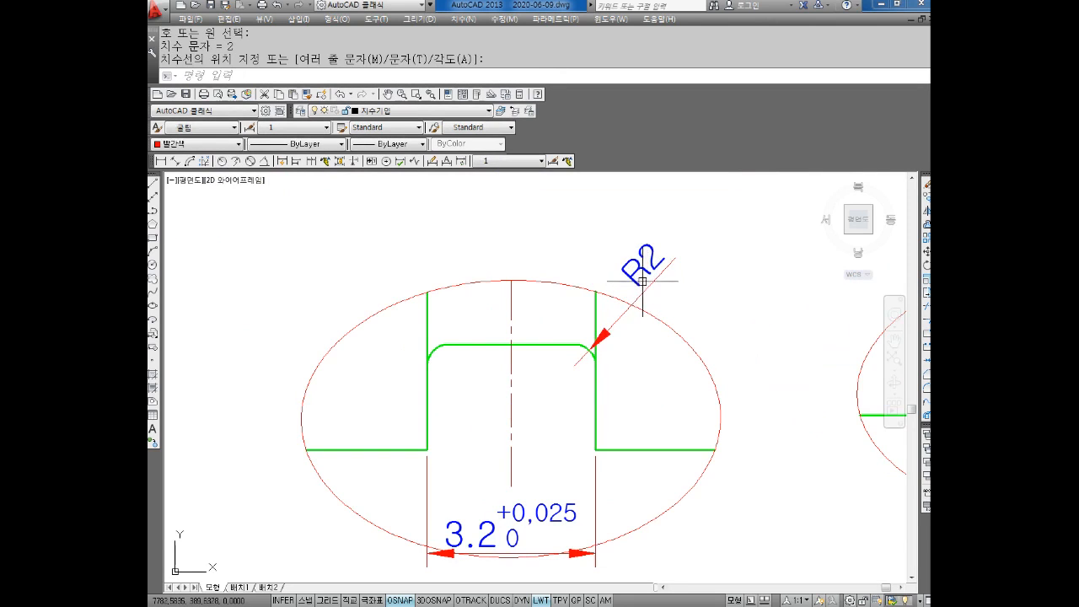
Override the text of Detail B's fillet radius dimension with 2-R0.4
{"action": "double_click", "coordinate": [644, 281]}
{"action": "type", "text": "2"}
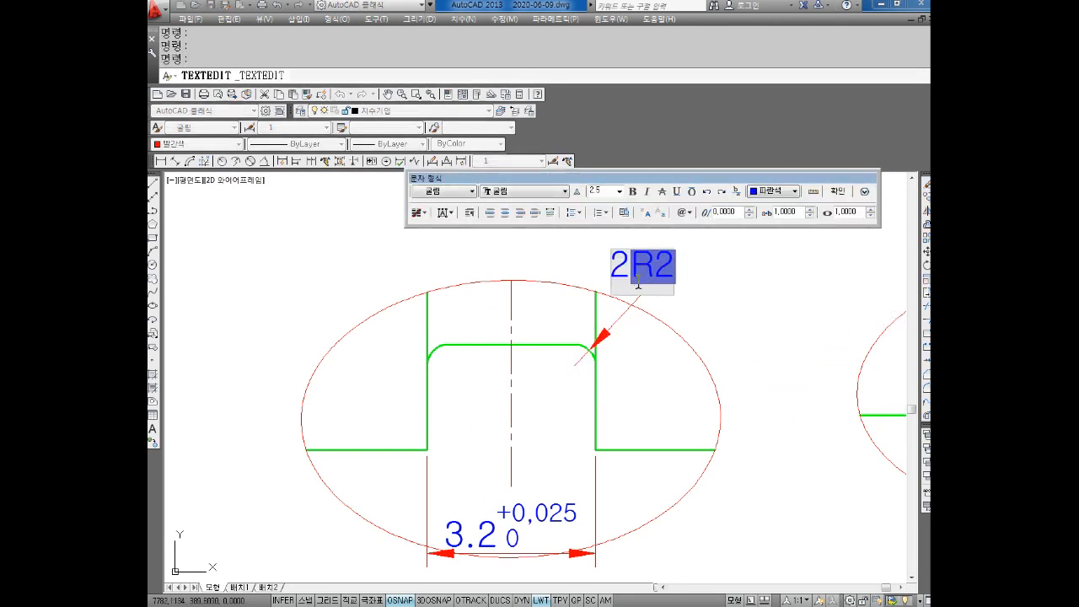
{"action": "type", "text": "-R0.4"}
{"action": "key", "text": "Delete"}
{"action": "left_click", "coordinate": [681, 334]}
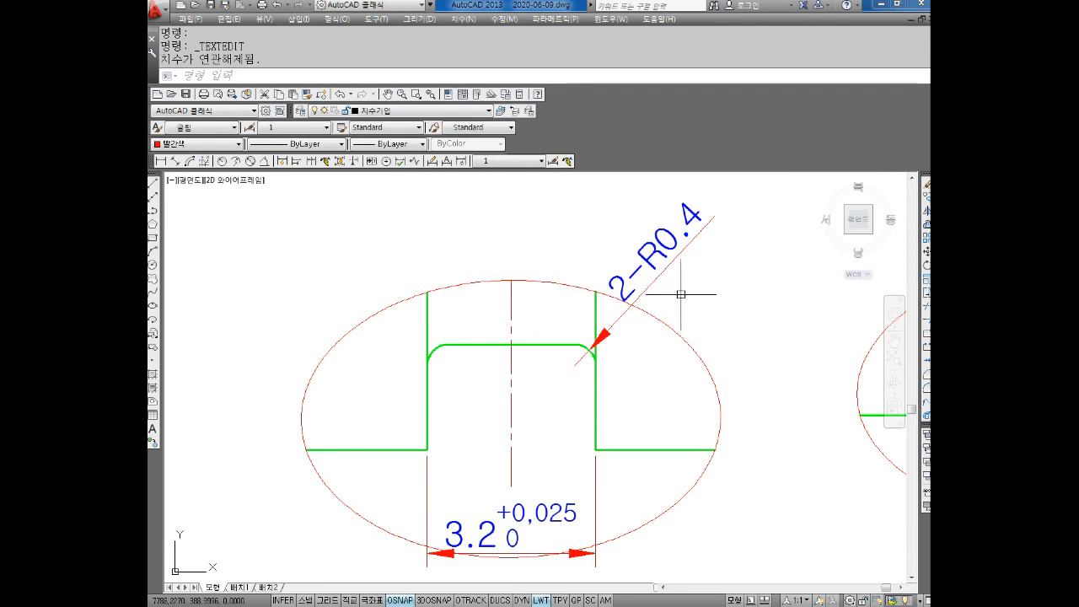
{"action": "key", "text": "Escape"}
Shift the 2-R0.4 radius dimension text slightly outward along its leader, away from Detail B's ellipse
{"action": "left_click", "coordinate": [669, 267]}
{"action": "left_click", "coordinate": [656, 250]}
{"action": "key", "text": "Escape"}
Stretch Detail B's ellipse vertically so that it encloses the 3.2 width dimension
{"action": "scroll", "coordinate": [759, 321], "scroll_direction": "down", "scroll_amount": 4}
{"action": "middle_click_drag", "start_coordinate": [693, 369], "coordinate": [660, 374]}
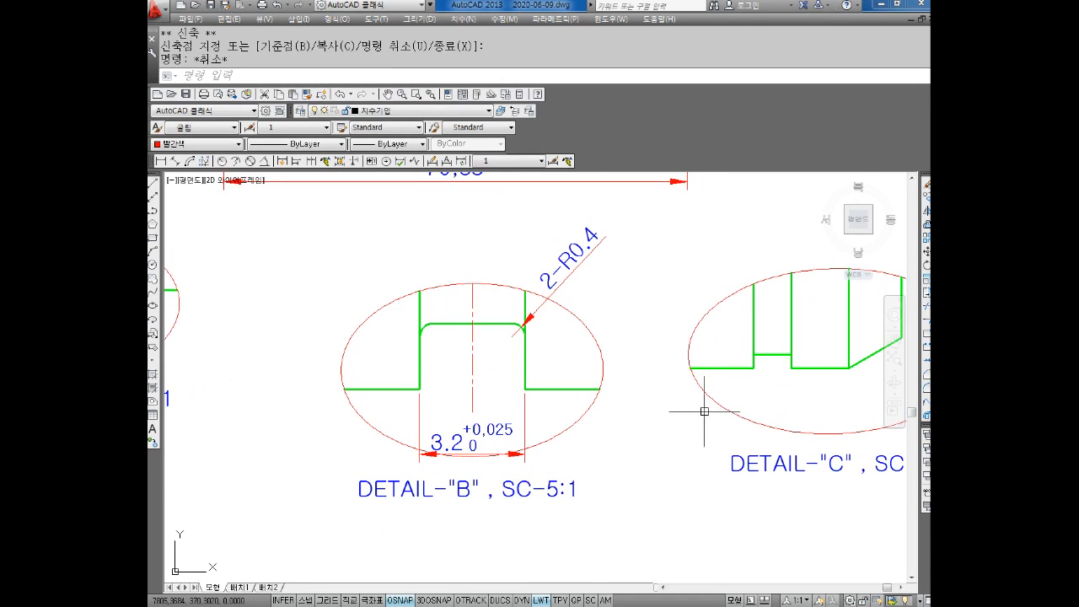
{"action": "middle_click_drag", "start_coordinate": [707, 420], "coordinate": [688, 400]}
{"action": "key", "text": "Escape"}
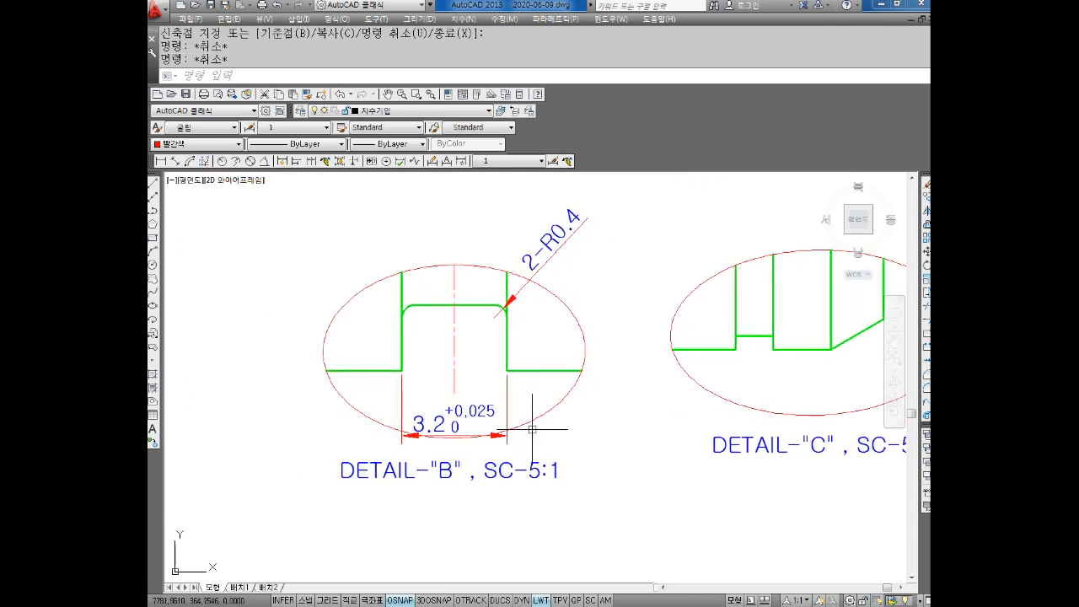
{"action": "left_click", "coordinate": [454, 437]}
{"action": "middle_click_drag", "start_coordinate": [480, 434], "coordinate": [490, 407]}
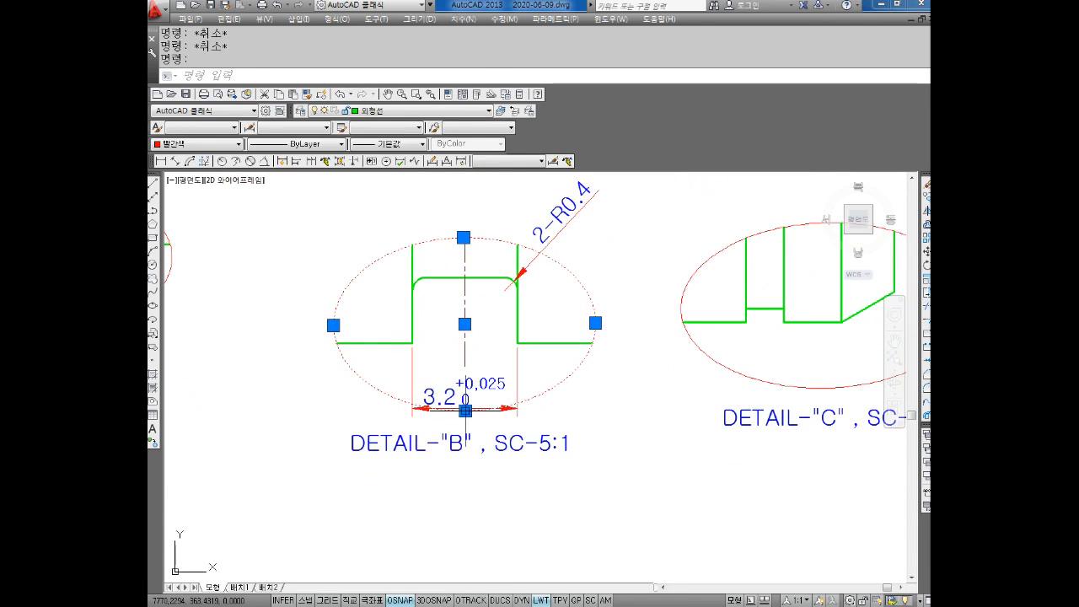
{"action": "left_click", "coordinate": [465, 410]}
{"action": "left_click", "coordinate": [464, 445]}
{"action": "key", "text": "Escape"}
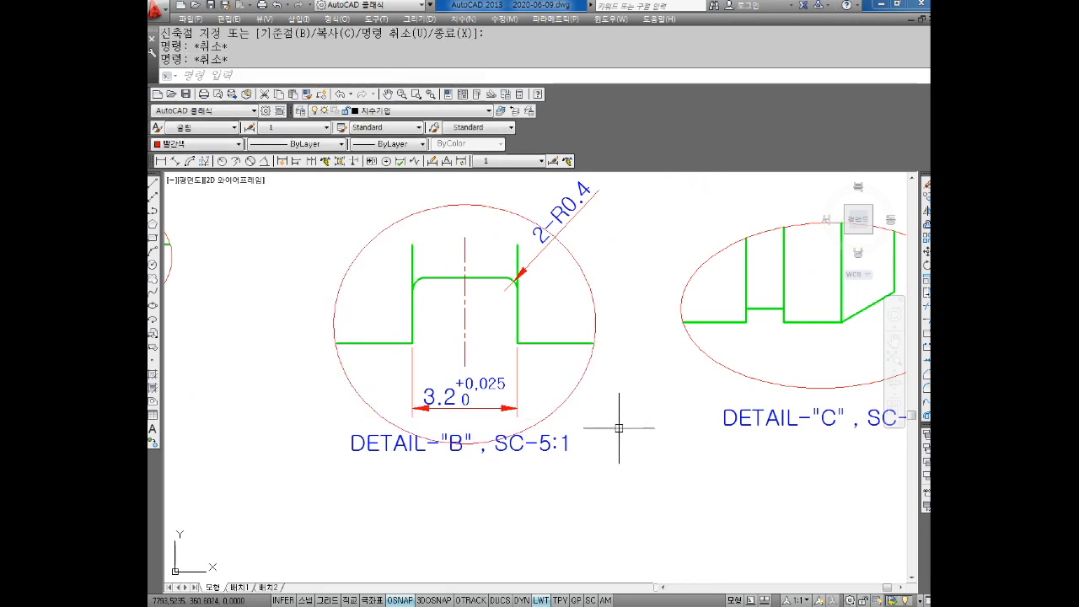
Move Detail B's title down so it sits below the enlarged ellipse
{"action": "middle_click_drag", "start_coordinate": [577, 430], "coordinate": [573, 376]}
{"action": "type", "text": "m"}
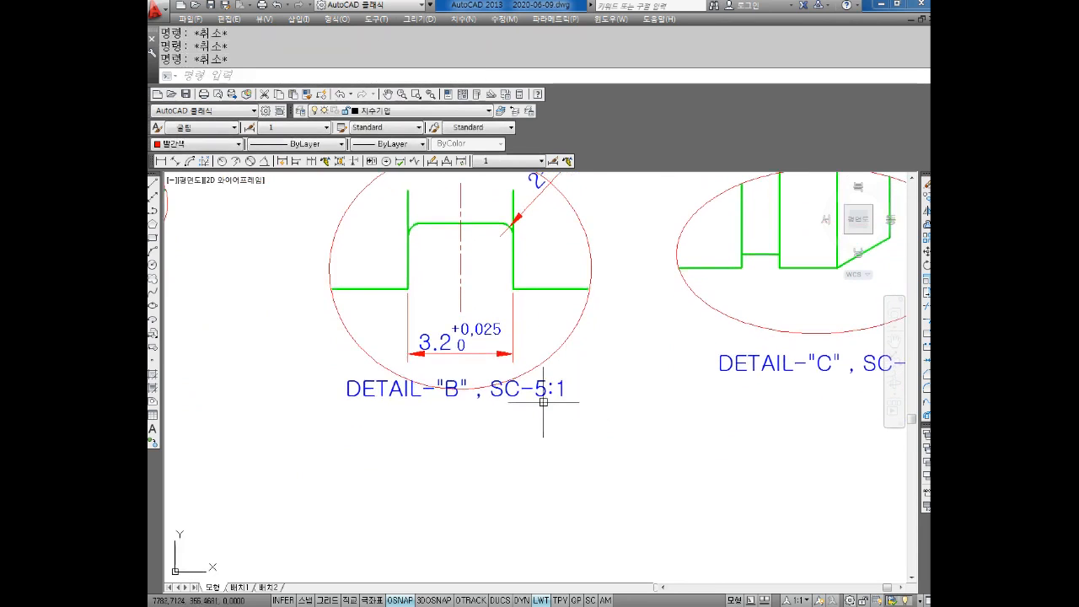
{"action": "key", "text": "Return"}
{"action": "left_click", "coordinate": [508, 389]}
{"action": "key", "text": "Return"}
{"action": "left_click", "coordinate": [446, 426]}
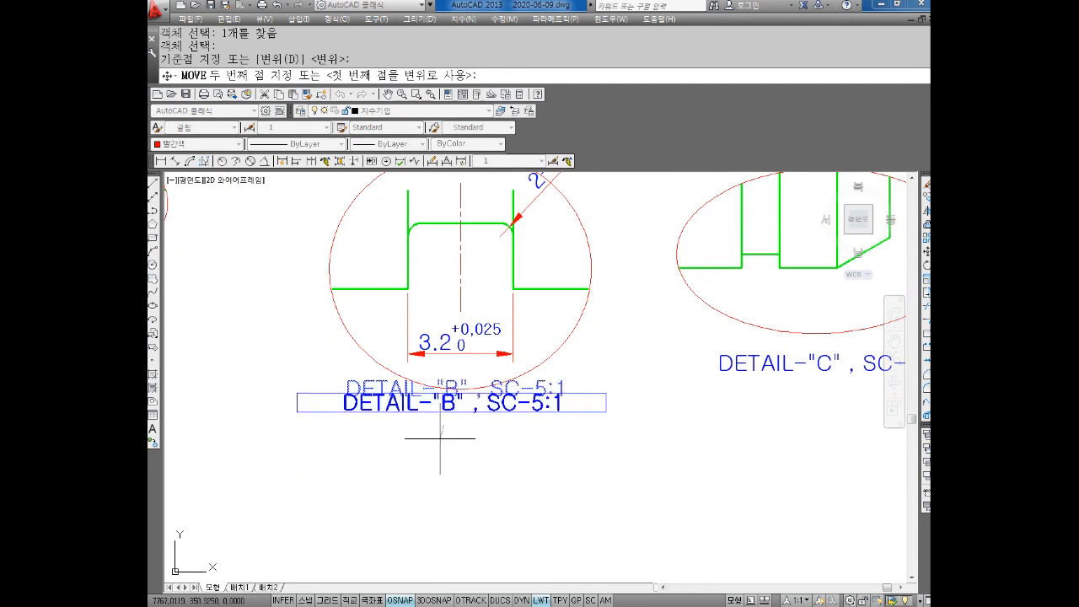
{"action": "left_click", "coordinate": [449, 444]}
{"action": "key", "text": "Escape"}
Nudge Detail B's title slightly farther down to widen the gap beneath the ellipse
{"action": "scroll", "coordinate": [542, 463], "scroll_direction": "down", "scroll_amount": 2}
{"action": "key", "text": "Return"}
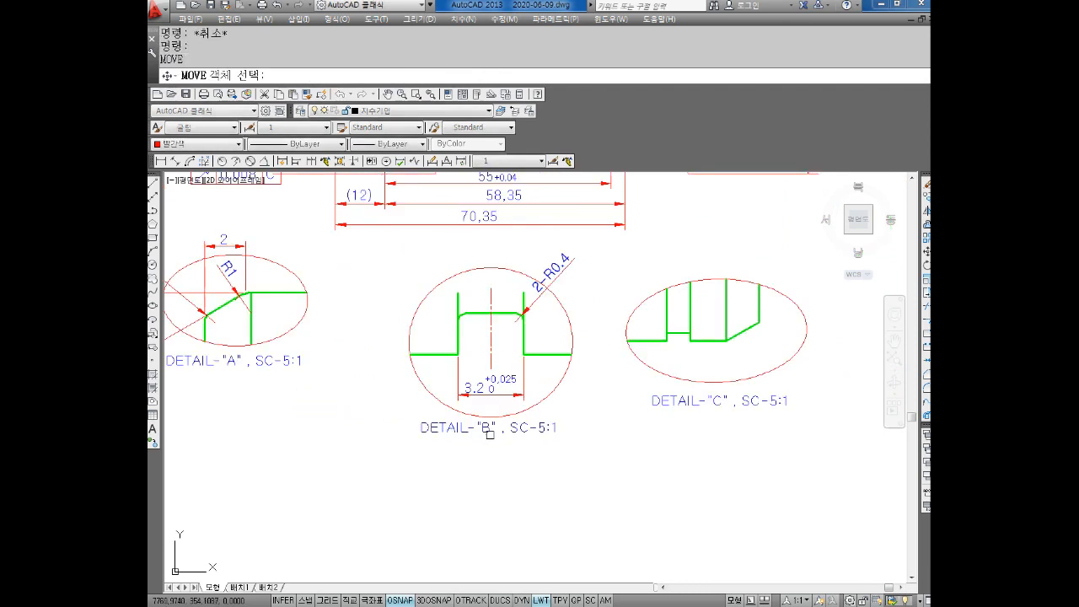
{"action": "left_click", "coordinate": [490, 430]}
{"action": "key", "text": "Return"}
{"action": "left_click", "coordinate": [484, 450]}
{"action": "key", "text": "Escape"}
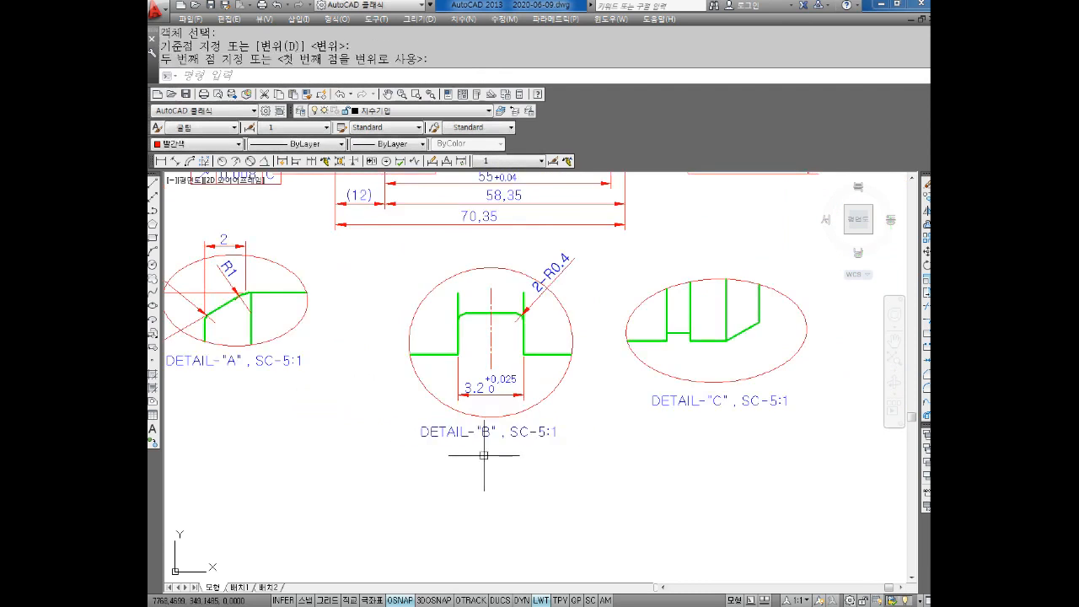
{"action": "middle_click_drag", "start_coordinate": [679, 431], "coordinate": [639, 442]}
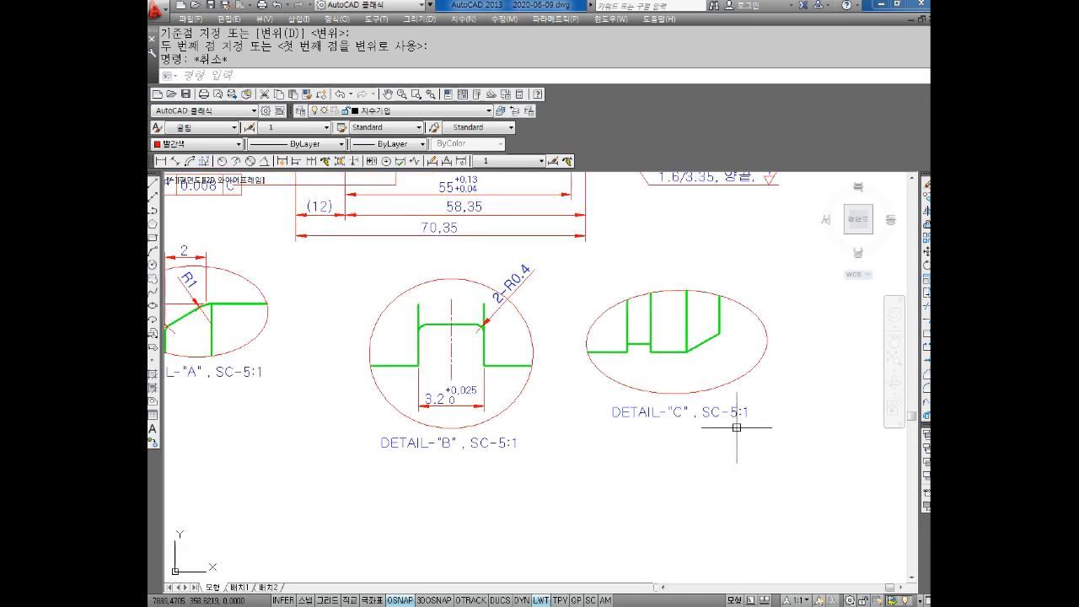
Add an angular dimension between the sloped edge and the horizontal edge in Detail C, placed outside the ellipse
{"action": "middle_click_drag", "start_coordinate": [757, 385], "coordinate": [666, 388]}
{"action": "scroll", "coordinate": [624, 350], "scroll_direction": "up", "scroll_amount": 4}
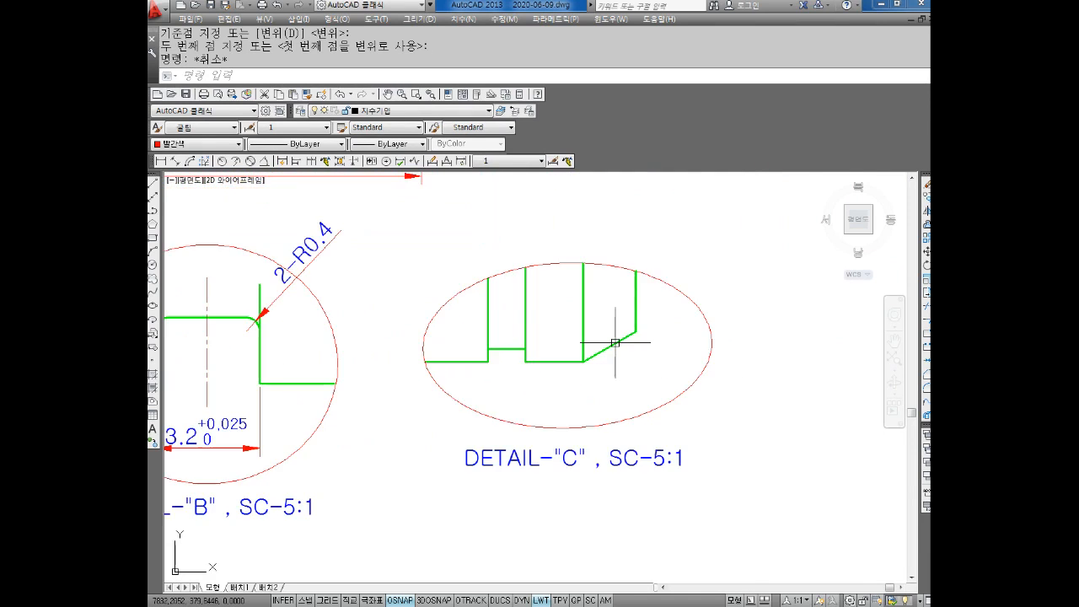
{"action": "key", "text": "Escape"}
{"action": "key", "text": "Escape"}
{"action": "left_click", "coordinate": [266, 161]}
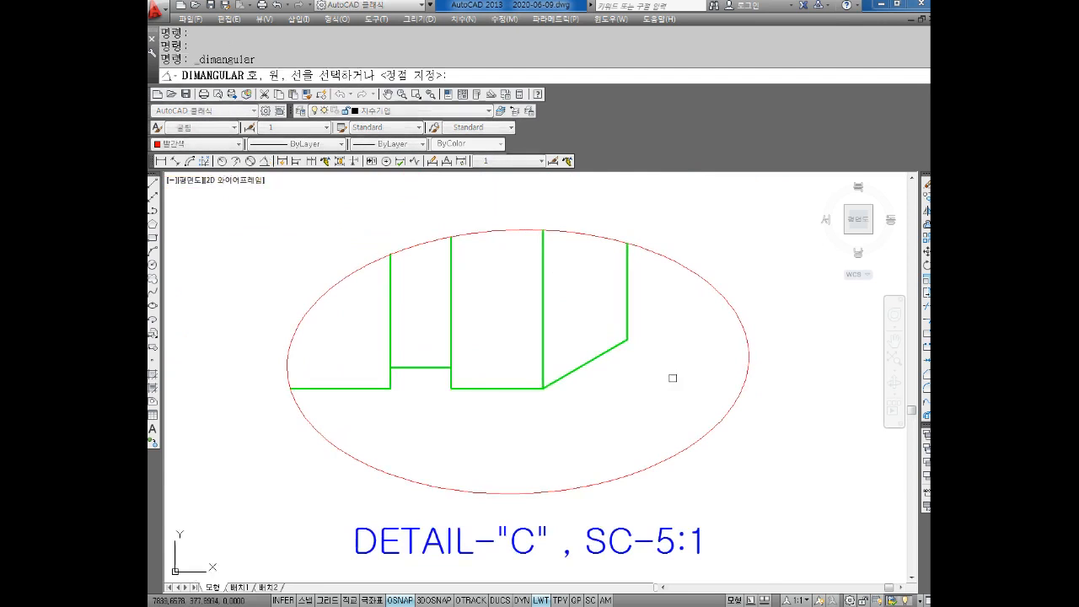
{"action": "left_click", "coordinate": [597, 356]}
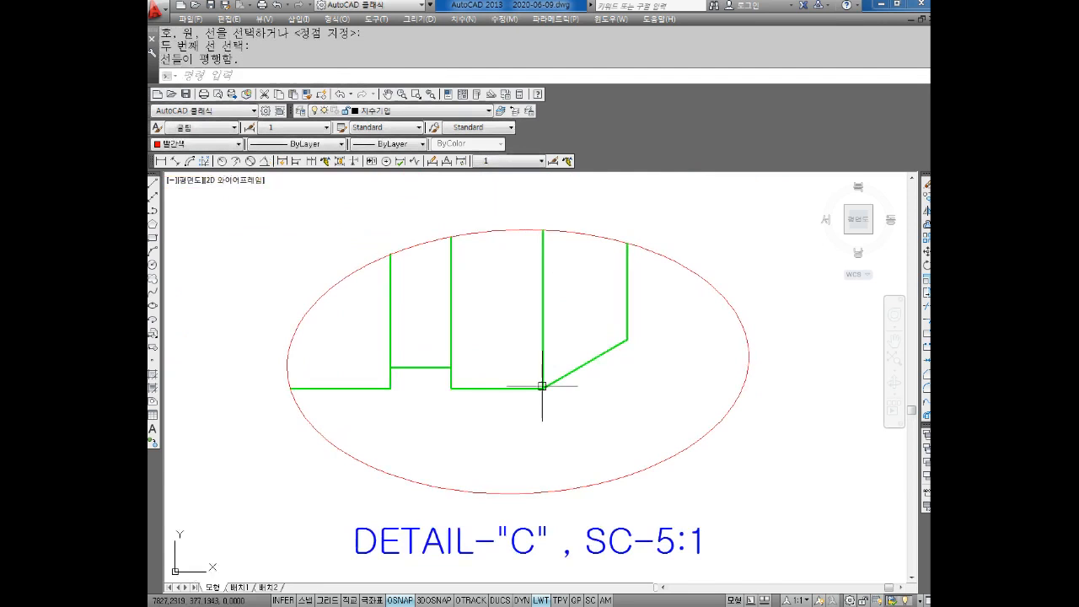
{"action": "left_click", "coordinate": [526, 389]}
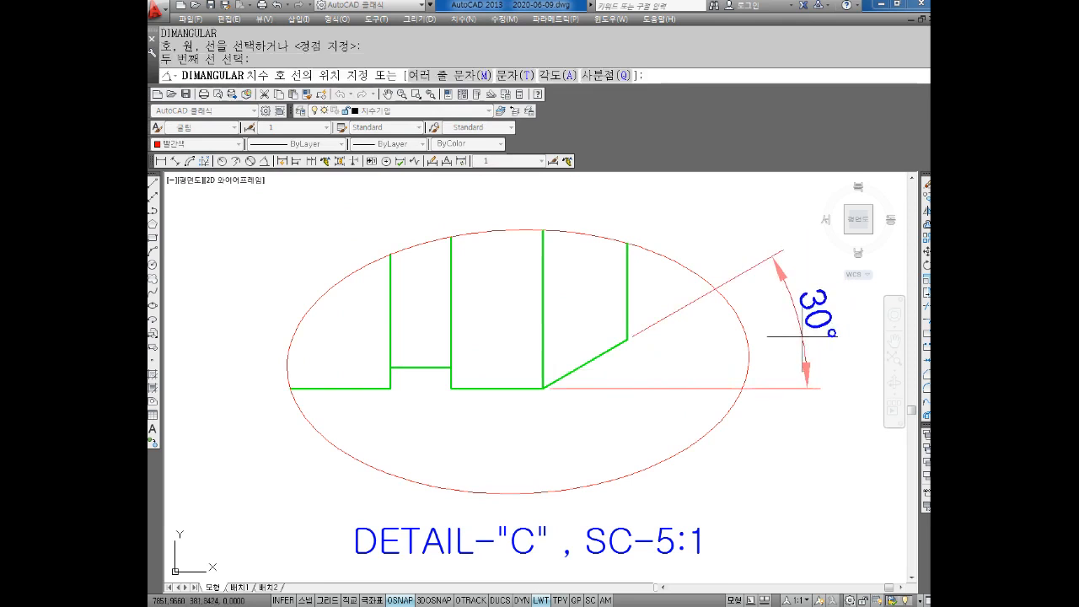
{"action": "left_click", "coordinate": [802, 335]}
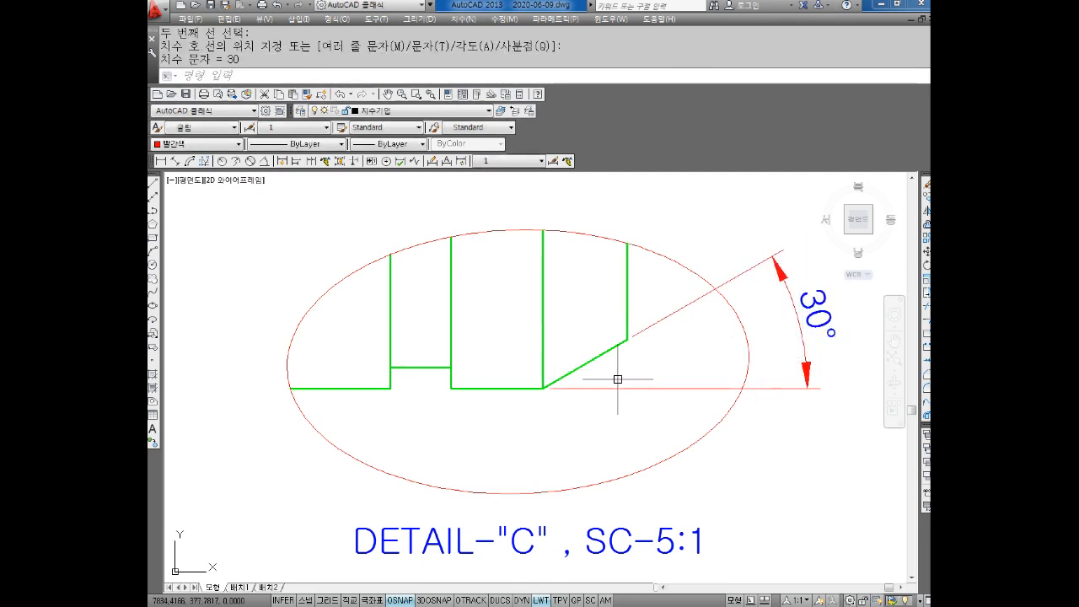
Move Detail C's title down to leave more room beneath the ellipse
{"action": "middle_click_drag", "start_coordinate": [621, 386], "coordinate": [573, 331]}
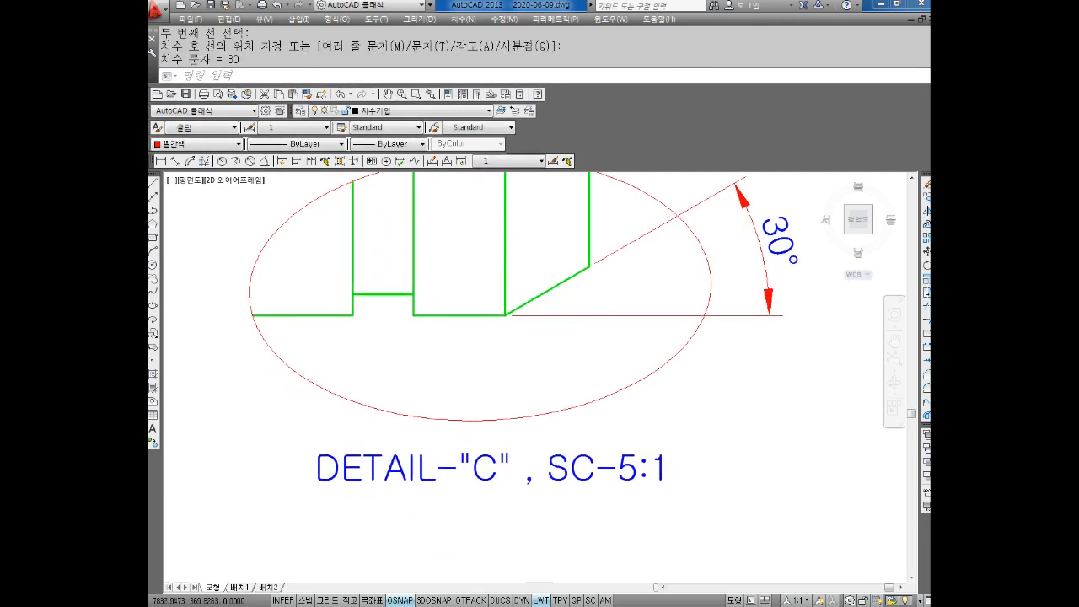
{"action": "scroll", "coordinate": [565, 383], "scroll_direction": "down", "scroll_amount": 4}
{"action": "key", "text": "Escape"}
{"action": "key", "text": "Escape"}
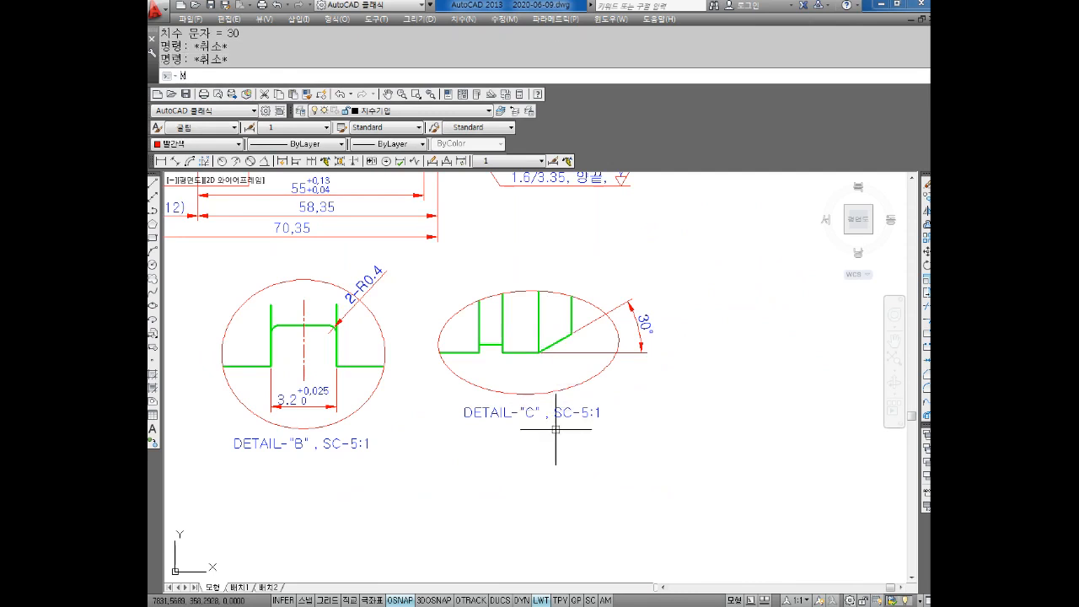
{"action": "type", "text": "M"}
{"action": "key", "text": "Return"}
{"action": "left_click", "coordinate": [545, 413]}
{"action": "key", "text": "Return"}
{"action": "left_click", "coordinate": [531, 413]}
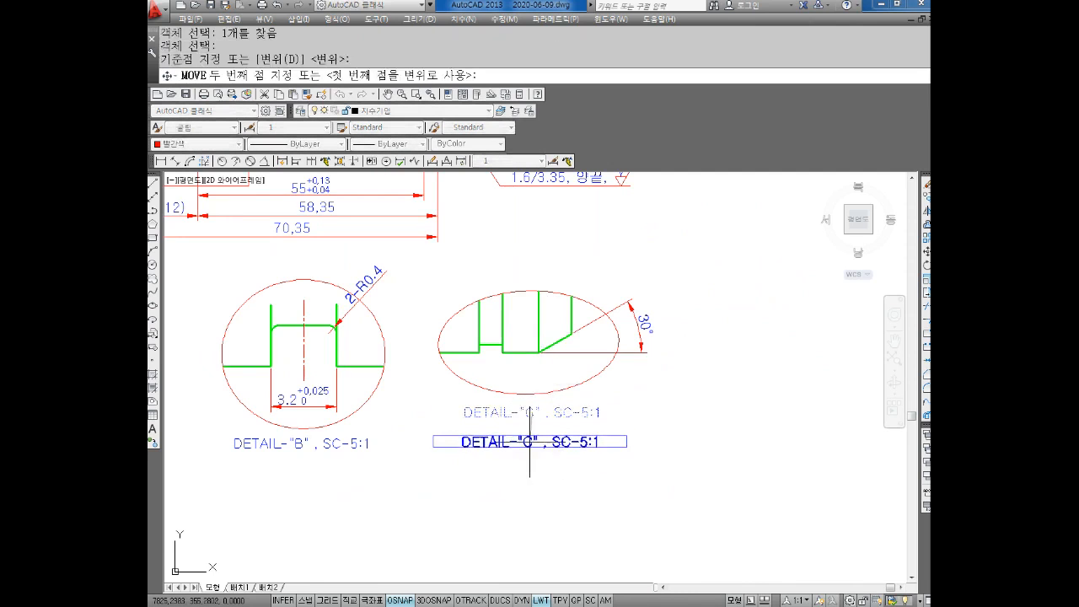
{"action": "key", "text": "Escape"}
{"action": "scroll", "coordinate": [554, 378], "scroll_direction": "up", "scroll_amount": 3}
{"action": "key", "text": "Escape"}
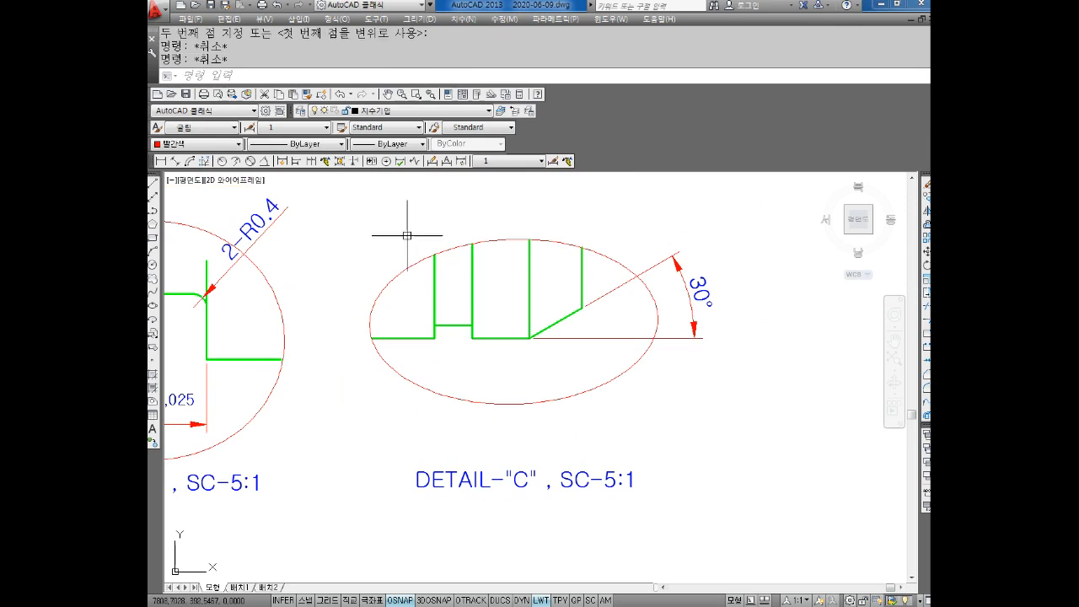
Add a horizontal linear dimension across the sloped edge of Detail C, placed just below the ellipse
{"action": "left_click", "coordinate": [160, 161]}
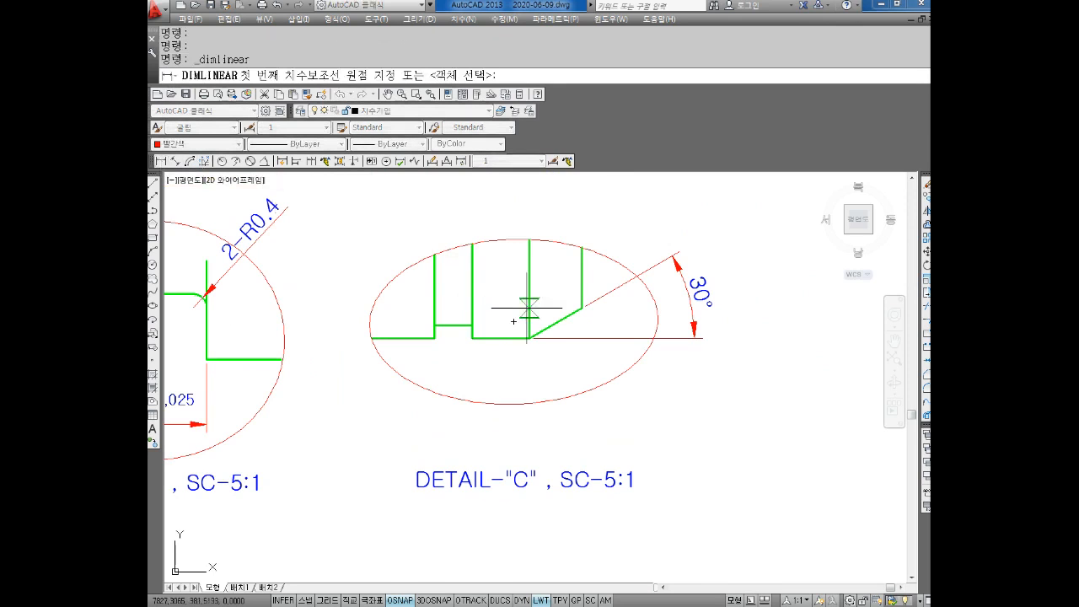
{"action": "scroll", "coordinate": [527, 308], "scroll_direction": "up", "scroll_amount": 2}
{"action": "left_click", "coordinate": [529, 355]}
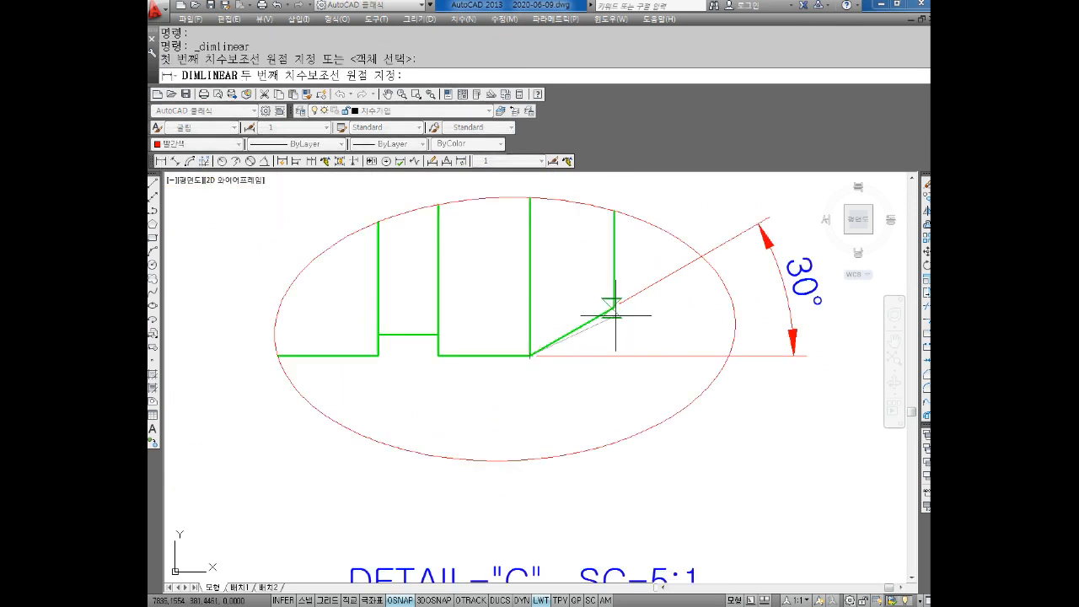
{"action": "left_click", "coordinate": [614, 308]}
{"action": "left_click", "coordinate": [594, 489]}
{"action": "scroll", "coordinate": [506, 282], "scroll_direction": "down", "scroll_amount": 1}
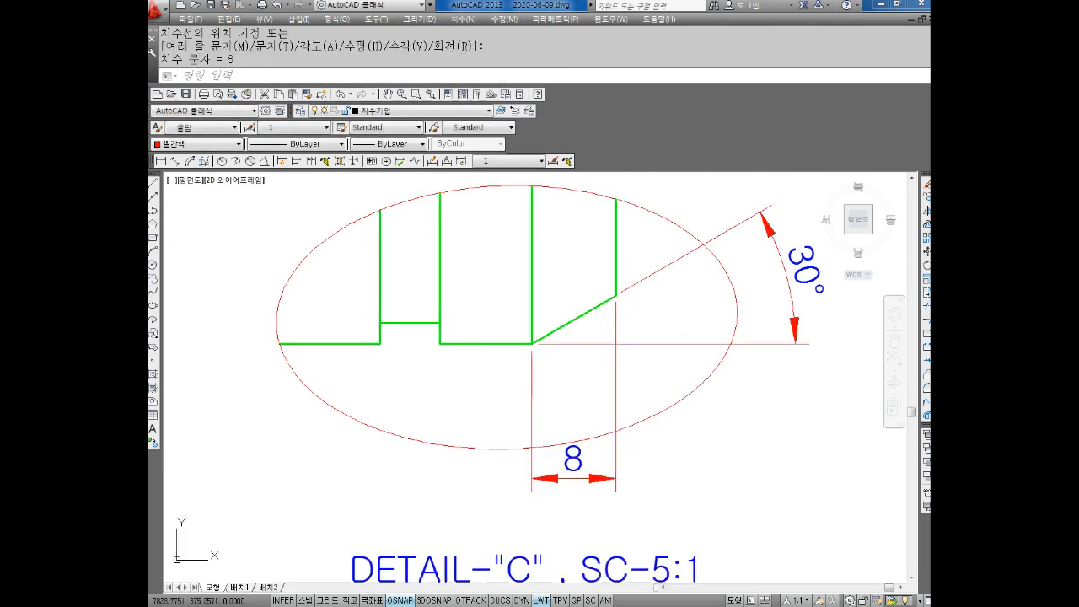
Add a horizontal linear dimension for the land between the groove and the sloped edge, placed below Detail C's ellipse
{"action": "scroll", "coordinate": [498, 301], "scroll_direction": "up", "scroll_amount": 1}
{"action": "key", "text": "Return"}
{"action": "left_click", "coordinate": [478, 286]}
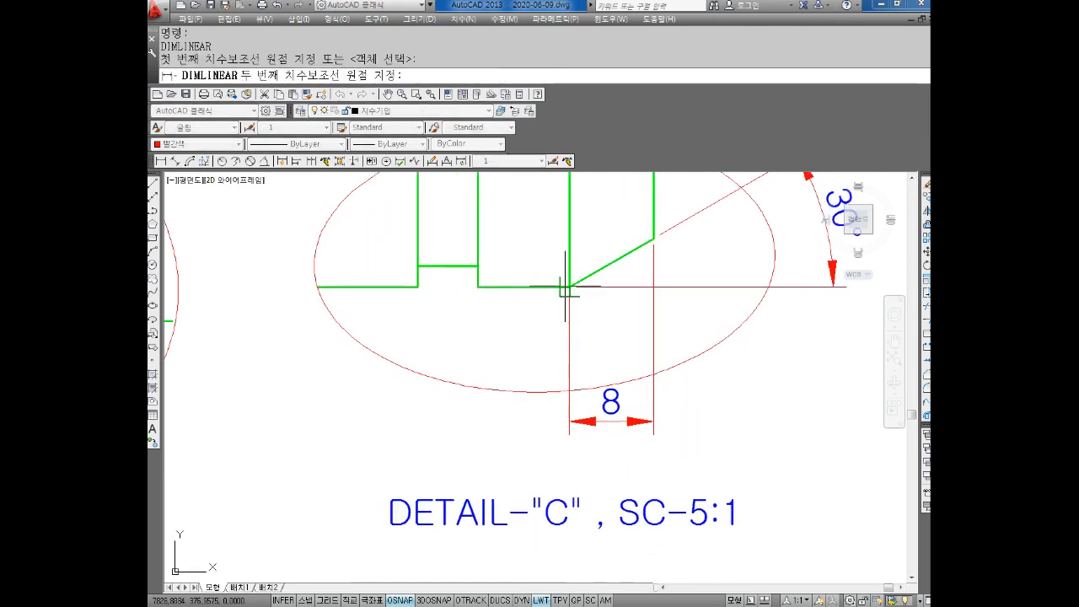
{"action": "left_click", "coordinate": [569, 286]}
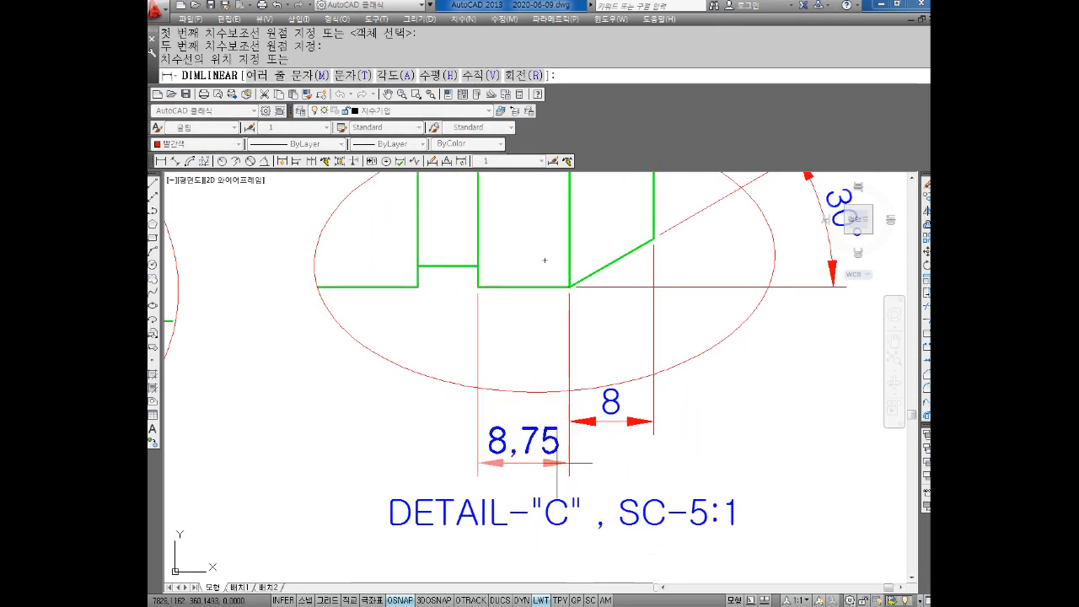
{"action": "left_click", "coordinate": [540, 472]}
{"action": "key", "text": "Escape"}
Move Detail C's title farther down so it clears the two width dimensions
{"action": "scroll", "coordinate": [528, 235], "scroll_direction": "down", "scroll_amount": 2}
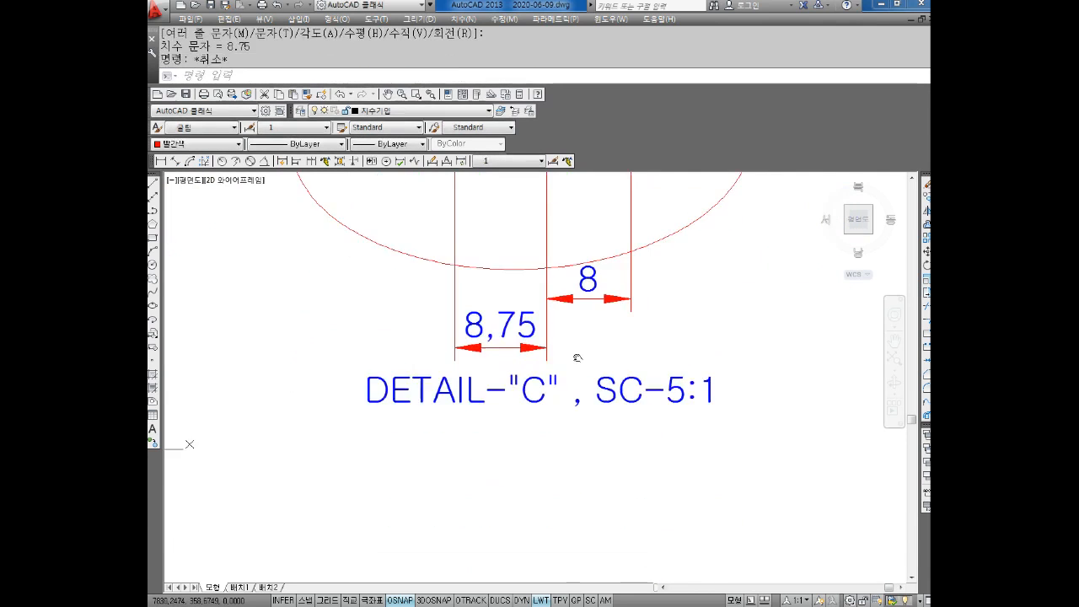
{"action": "scroll", "coordinate": [573, 394], "scroll_direction": "down", "scroll_amount": 3}
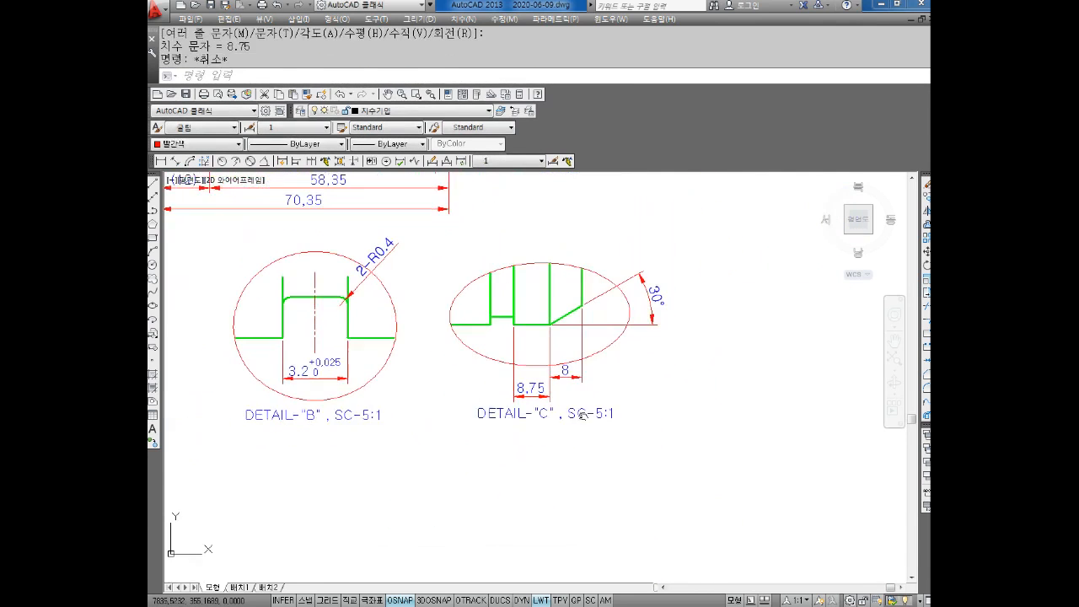
{"action": "scroll", "coordinate": [594, 423], "scroll_direction": "up", "scroll_amount": 1}
{"action": "key", "text": "Escape"}
{"action": "key", "text": "Escape"}
{"action": "type", "text": "m"}
{"action": "key", "text": "Return"}
{"action": "left_click", "coordinate": [540, 395]}
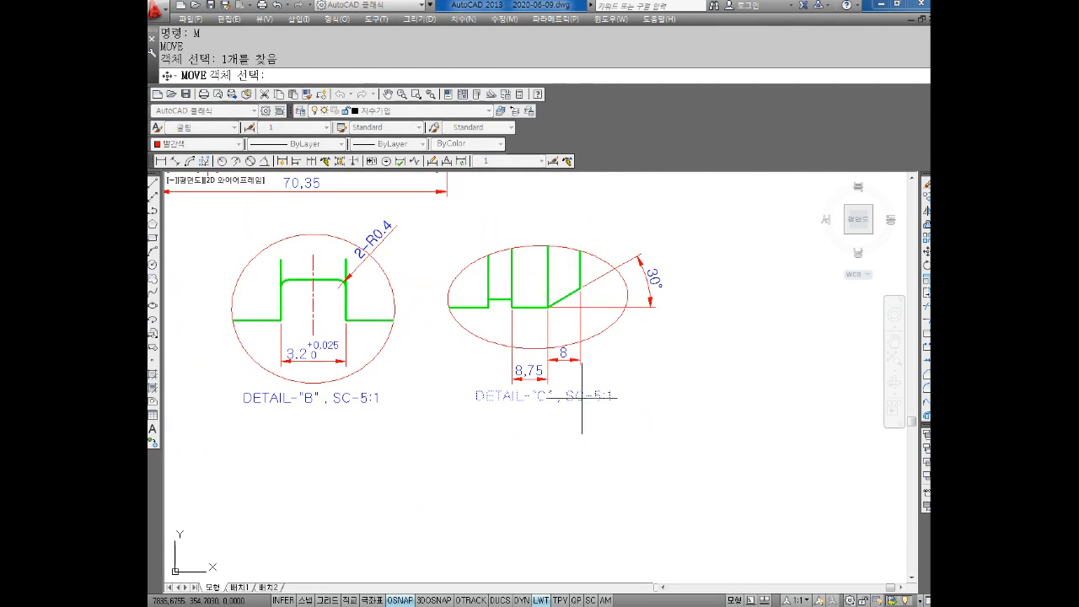
{"action": "key", "text": "Return"}
{"action": "left_click", "coordinate": [543, 395]}
{"action": "left_click", "coordinate": [546, 432]}
{"action": "key", "text": "Escape"}
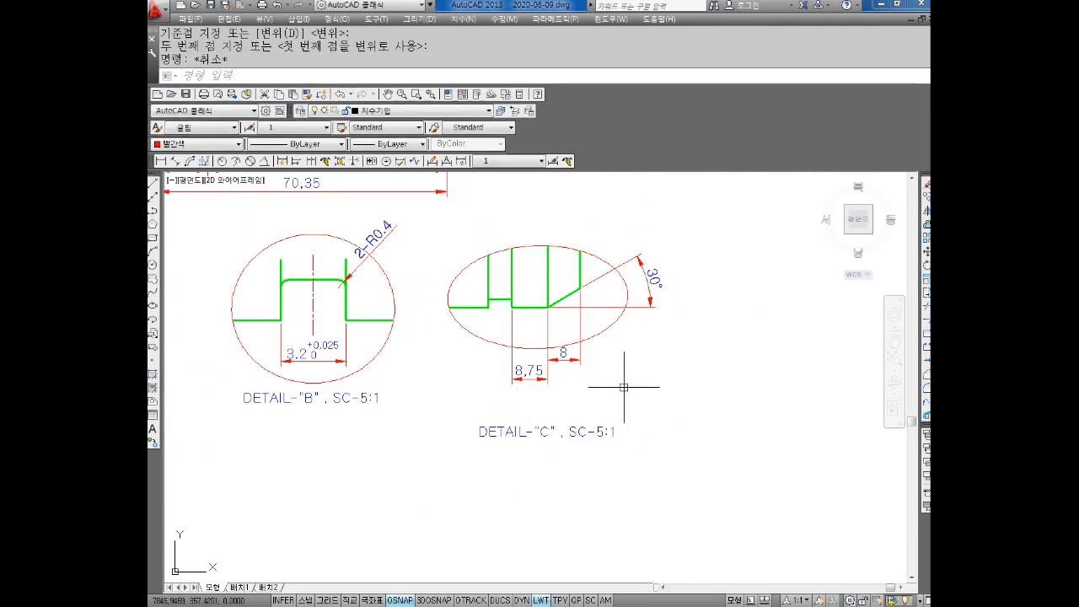
Override the text of the sloped edge's width dimension in Detail C with 1.6
{"action": "middle_click_drag", "start_coordinate": [627, 374], "coordinate": [618, 410]}
{"action": "scroll", "coordinate": [564, 361], "scroll_direction": "up", "scroll_amount": 2}
{"action": "double_click", "coordinate": [549, 408]}
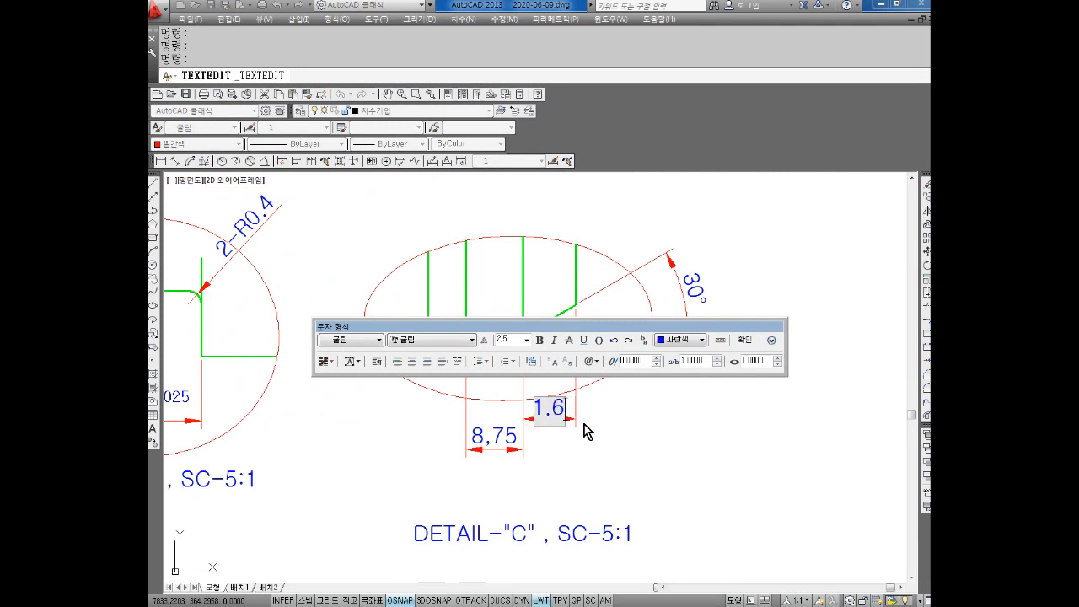
{"action": "left_click", "coordinate": [523, 473]}
Override the text of the width dimension next to the groove in Detail C with 1.75
{"action": "left_click", "coordinate": [495, 436]}
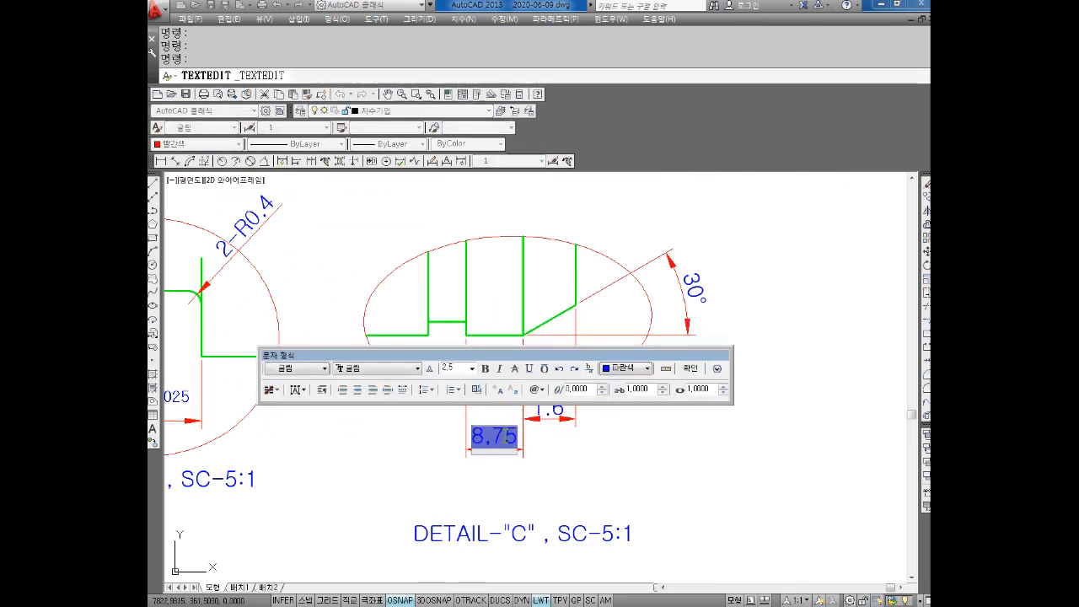
{"action": "type", "text": "1.75"}
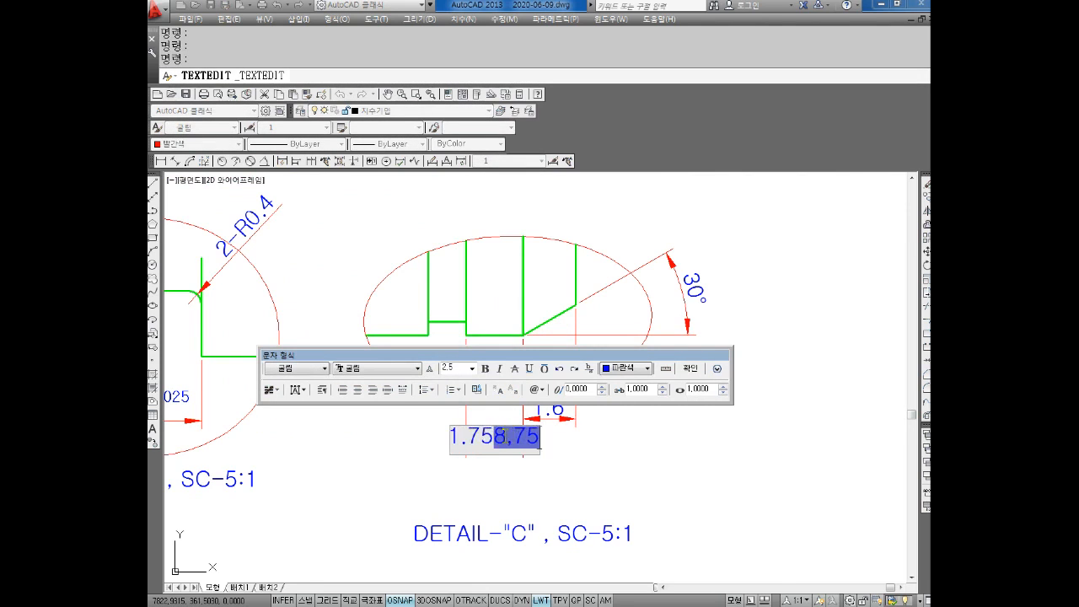
{"action": "key", "text": "Delete"}
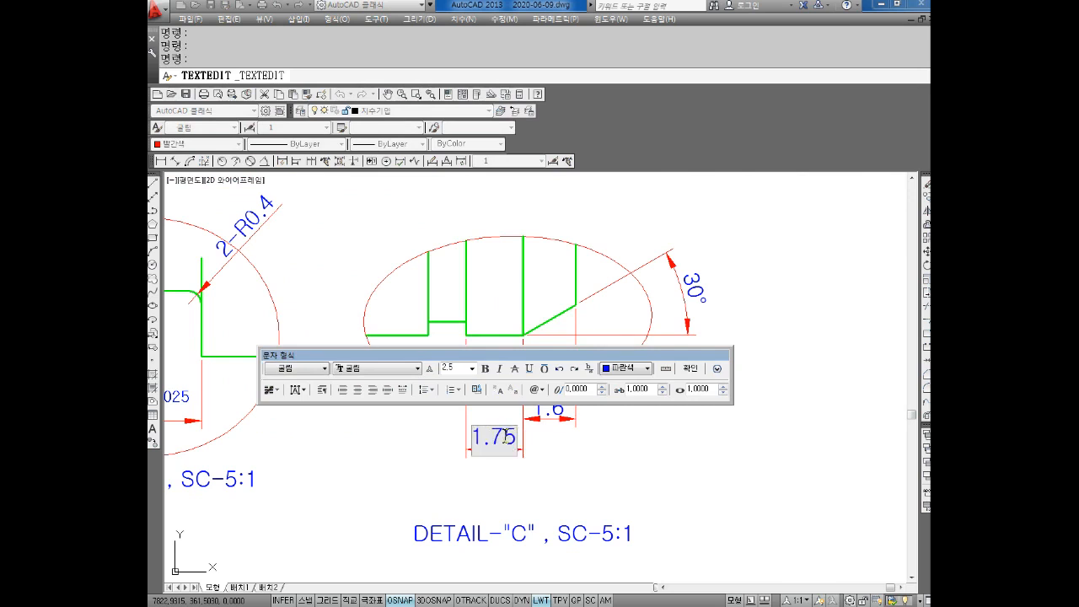
{"action": "left_click", "coordinate": [624, 442]}
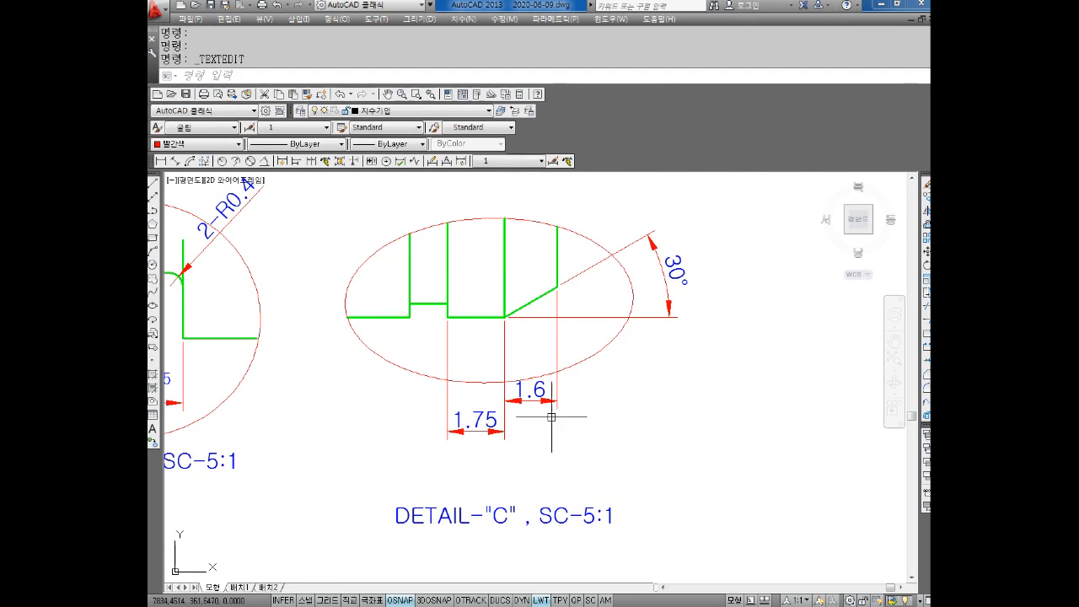
Lower the 1.6 dimension line so it lines up with the adjacent 1.75 dimension in Detail C
{"action": "key", "text": "Escape"}
{"action": "key", "text": "Escape"}
{"action": "left_click", "coordinate": [535, 410]}
{"action": "key", "text": "Escape"}
{"action": "left_click", "coordinate": [529, 390]}
{"action": "left_click", "coordinate": [504, 401]}
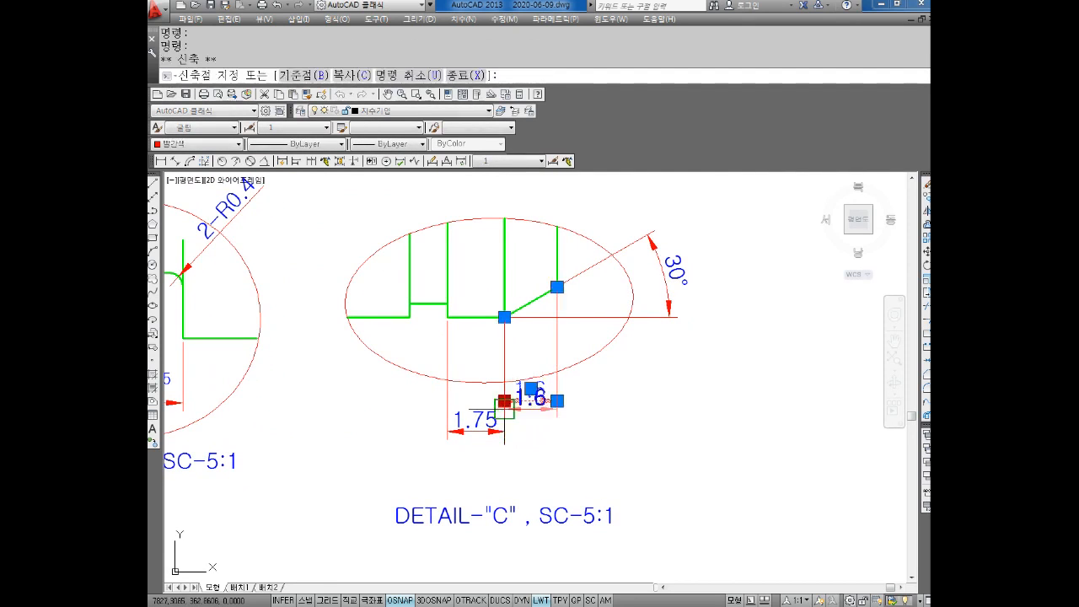
{"action": "left_click", "coordinate": [504, 431]}
{"action": "key", "text": "Escape"}
{"action": "key", "text": "Escape"}
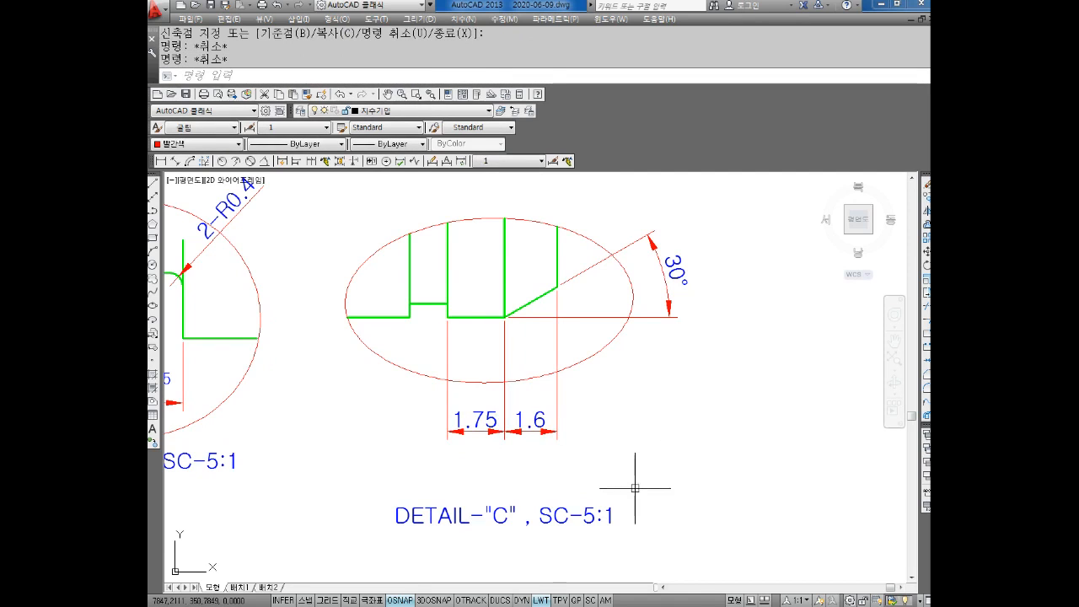
Add a horizontal linear dimension across Detail C's groove, placed below the 1.75 and 1.6 dimensions
{"action": "middle_click_drag", "start_coordinate": [542, 467], "coordinate": [558, 458]}
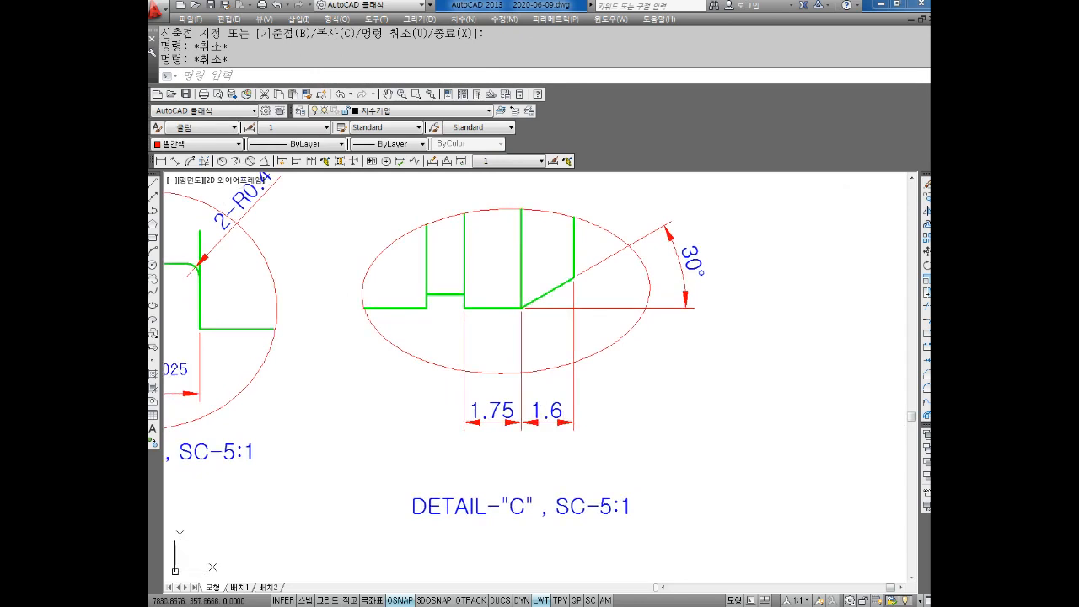
{"action": "middle_click_drag", "start_coordinate": [498, 360], "coordinate": [514, 366]}
{"action": "key", "text": "Escape"}
{"action": "key", "text": "Escape"}
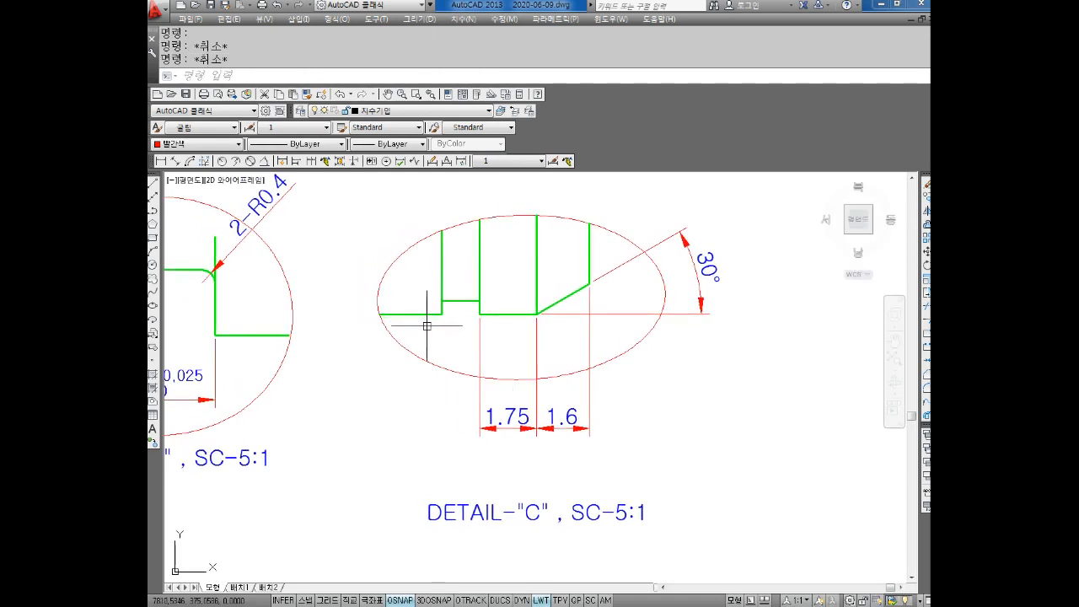
{"action": "left_click", "coordinate": [160, 162]}
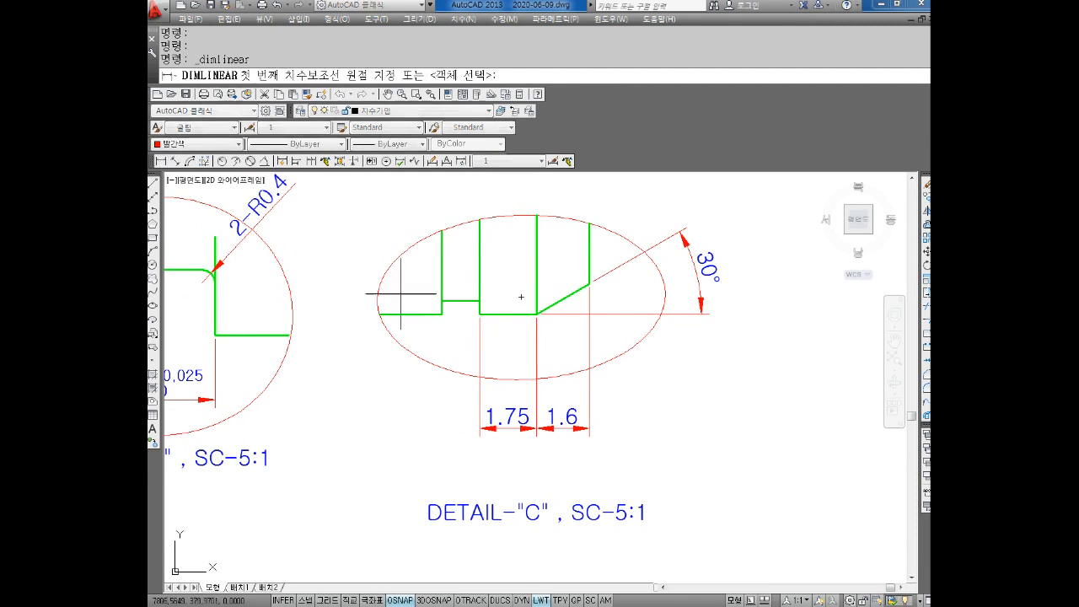
{"action": "left_click", "coordinate": [442, 313]}
{"action": "left_click", "coordinate": [479, 315]}
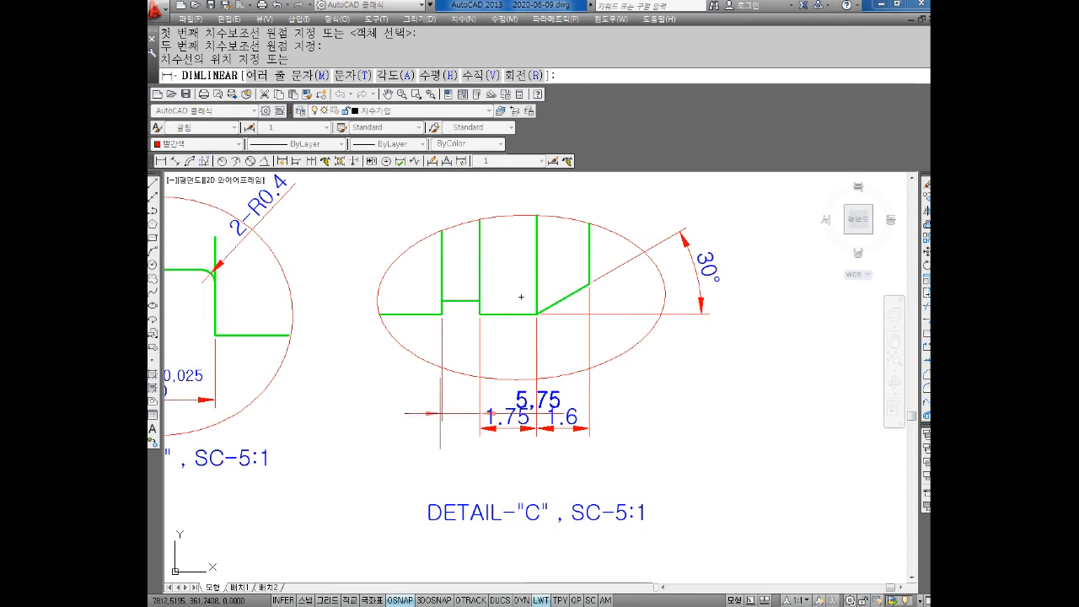
{"action": "left_click", "coordinate": [460, 463]}
{"action": "key", "text": "Escape"}
{"action": "key", "text": "Escape"}
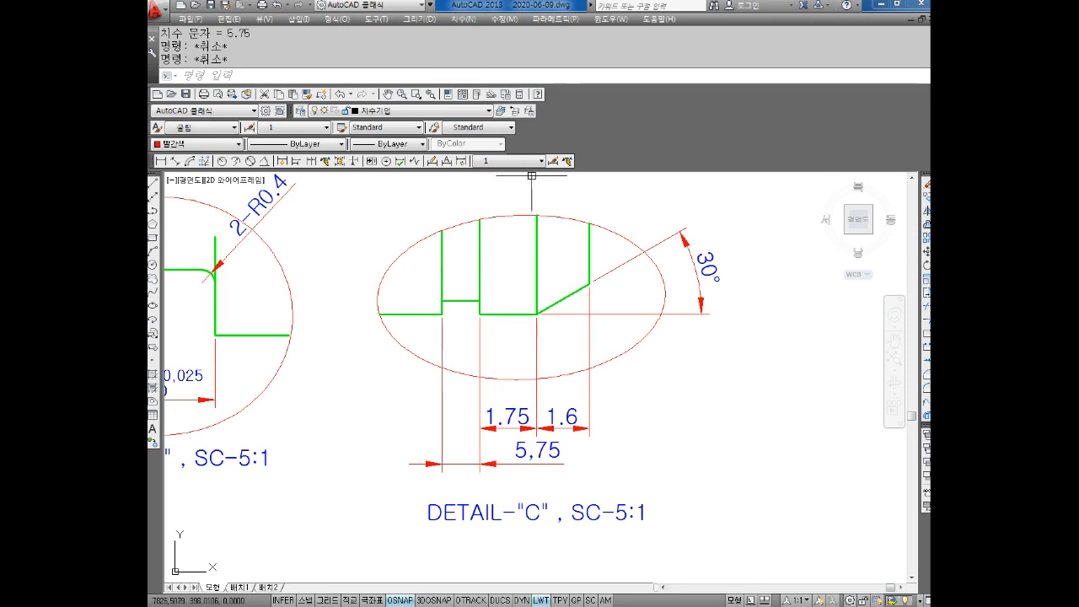
Create a dimension style named 0~+0.14 based on style 1, using deviation tolerances with an upper value of 0.14
{"action": "type", "text": "d"}
{"action": "key", "text": "Return"}
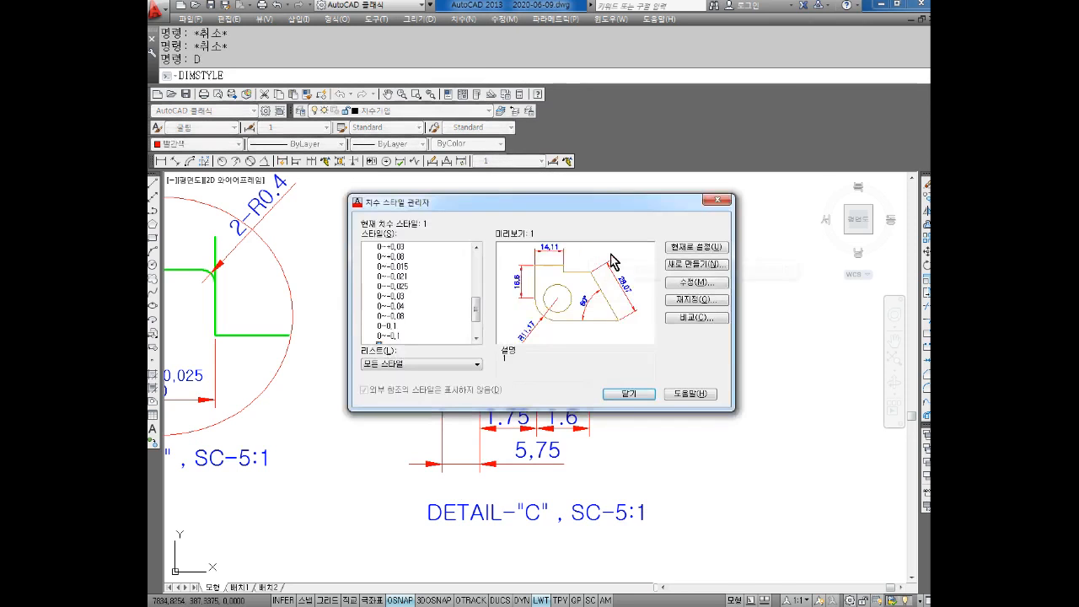
{"action": "left_click", "coordinate": [698, 266]}
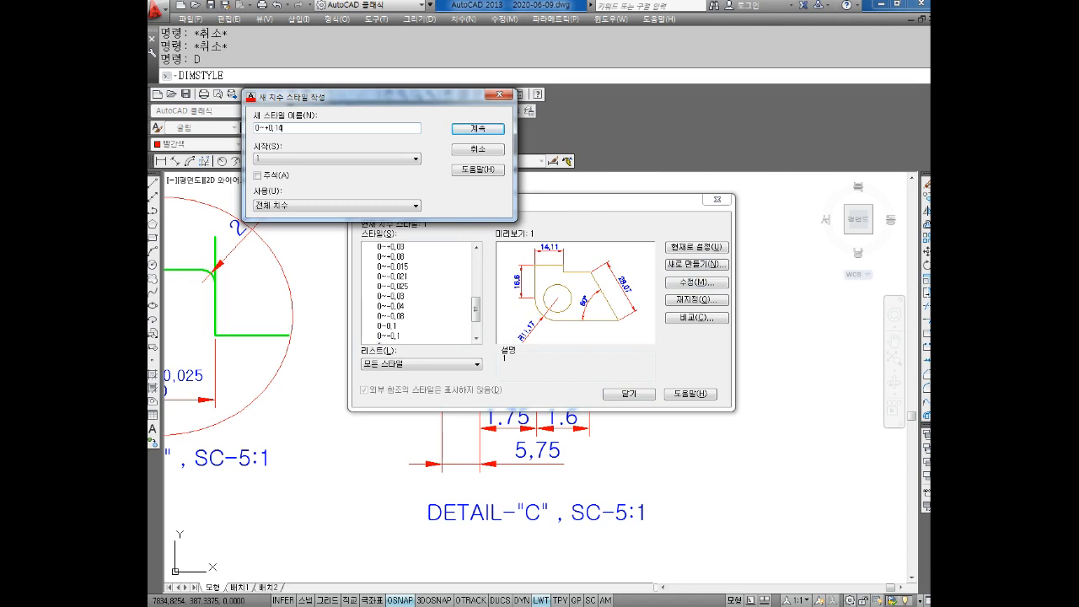
{"action": "left_click", "coordinate": [477, 129]}
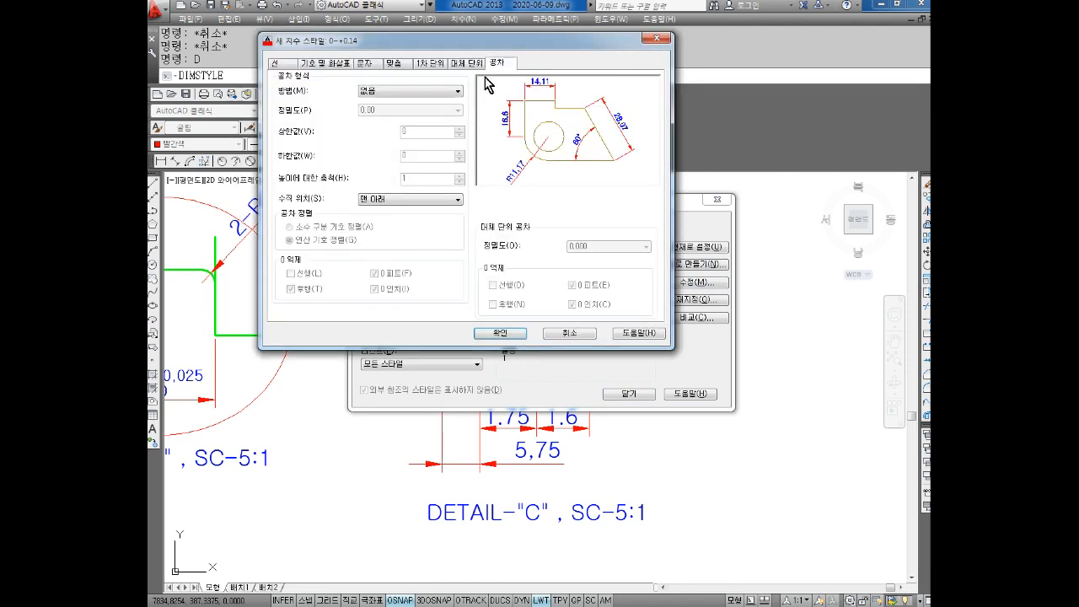
{"action": "left_click", "coordinate": [410, 90]}
{"action": "left_click", "coordinate": [393, 123]}
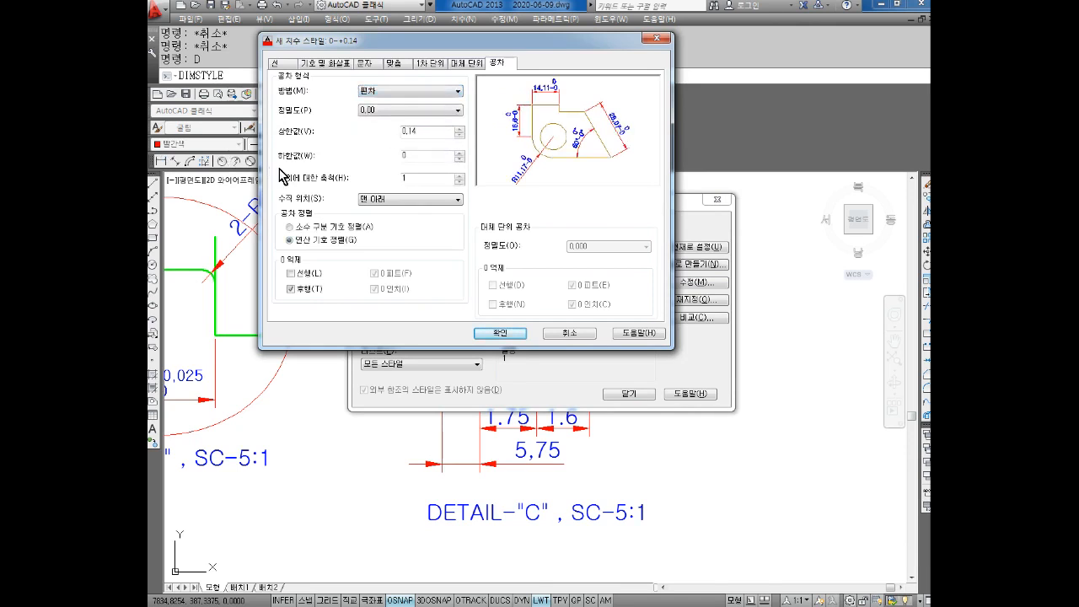
{"action": "left_click", "coordinate": [508, 333]}
{"action": "left_click", "coordinate": [629, 394]}
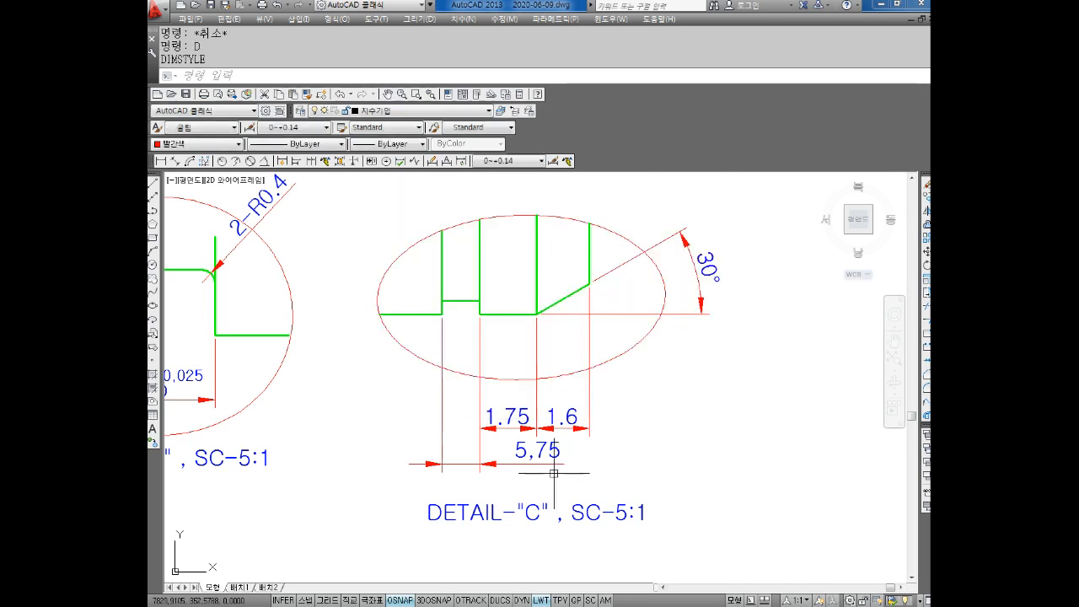
Apply the 0~+0.14 dimension style to the horizontal groove dimension below the 1.75 and 1.6 dimensions in Detail C
{"action": "left_click", "coordinate": [553, 462]}
{"action": "left_click", "coordinate": [504, 161]}
{"action": "scroll", "coordinate": [509, 252], "scroll_direction": "up", "scroll_amount": 3}
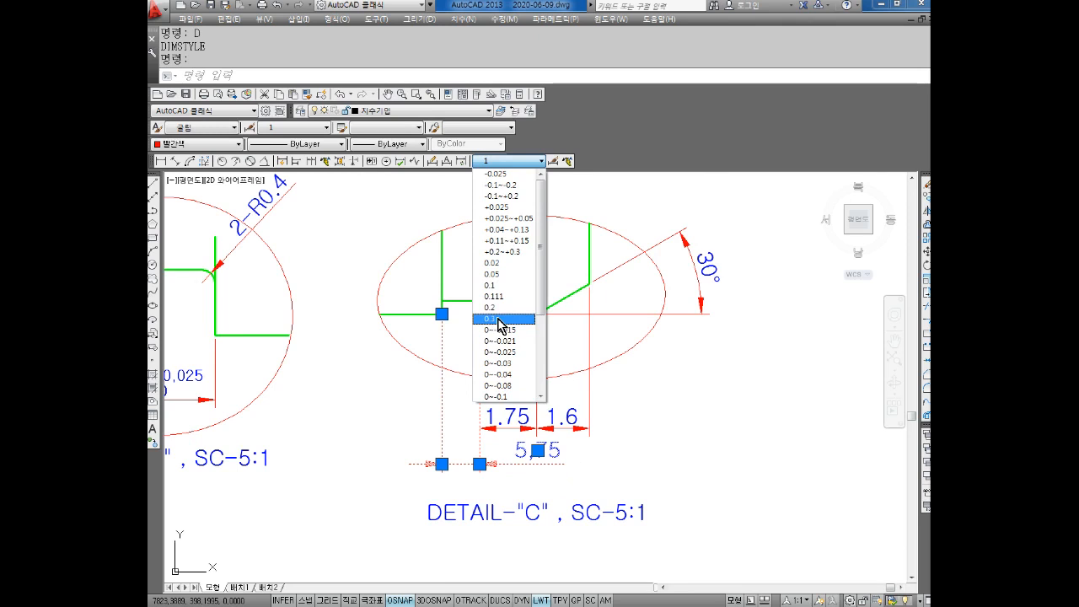
{"action": "scroll", "coordinate": [516, 317], "scroll_direction": "down", "scroll_amount": 3}
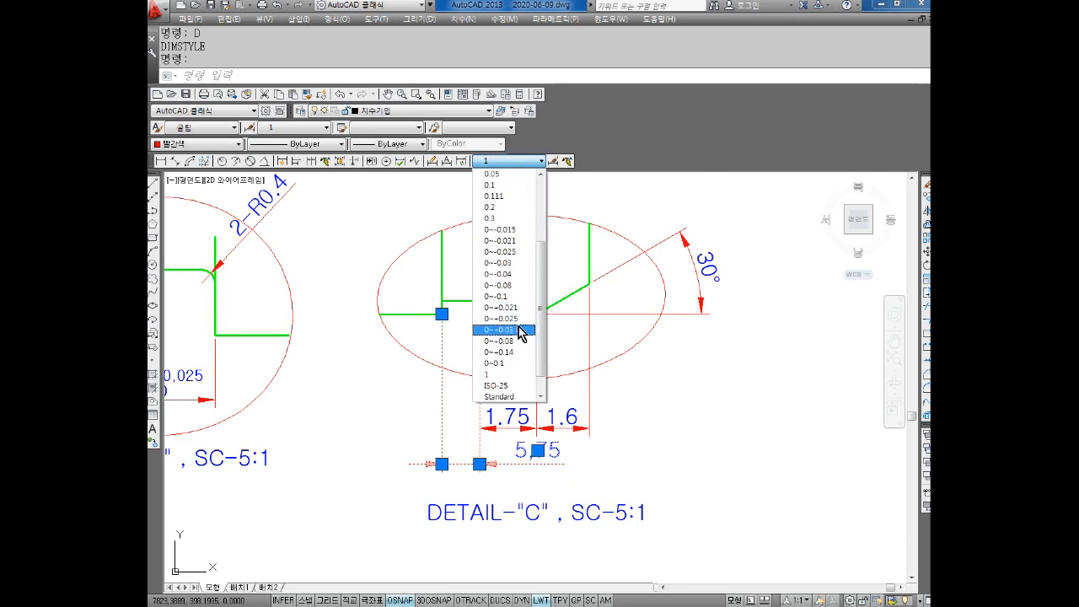
{"action": "left_click", "coordinate": [510, 370]}
{"action": "left_click", "coordinate": [693, 456]}
{"action": "middle_click_drag", "start_coordinate": [675, 432], "coordinate": [655, 355]}
{"action": "key", "text": "Escape"}
{"action": "key", "text": "Escape"}
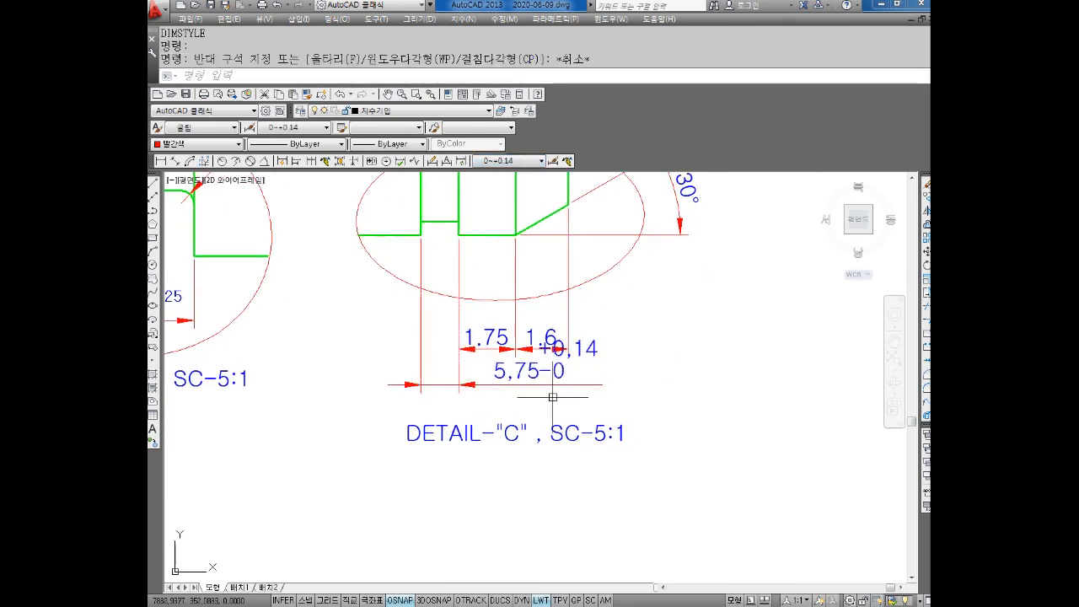
Lower the toleranced groove dimension line toward the Detail C title
{"action": "left_click", "coordinate": [459, 386]}
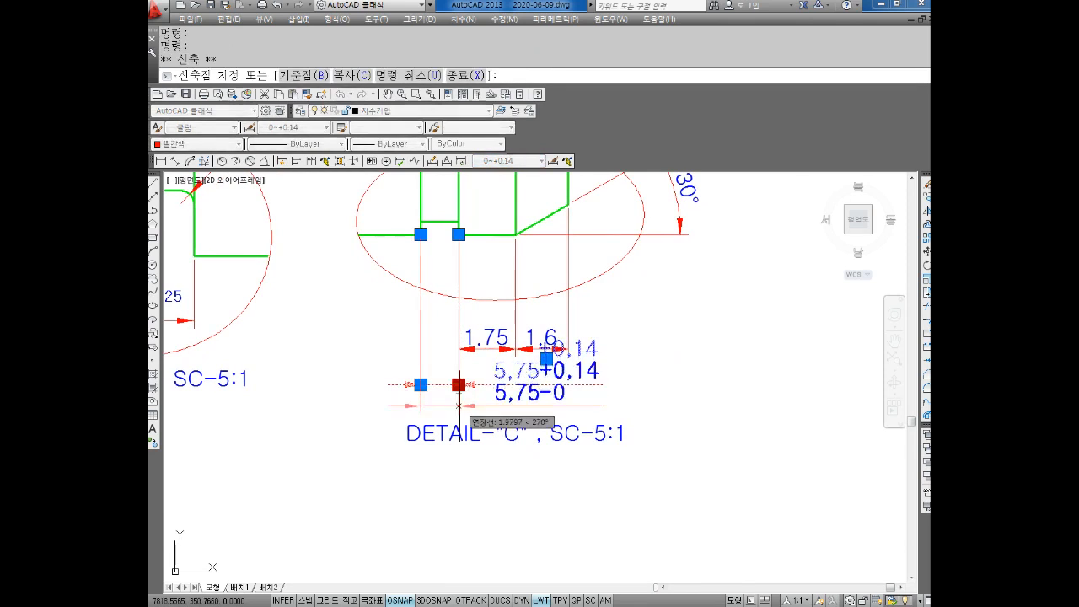
{"action": "left_click", "coordinate": [459, 404]}
{"action": "key", "text": "Escape"}
{"action": "double_click", "coordinate": [549, 377]}
{"action": "key", "text": "Escape"}
{"action": "key", "text": "Escape"}
Modify the 0~+0.14 dimension style so its tolerance text height scaling is 0.6
{"action": "type", "text": "d"}
{"action": "key", "text": "Return"}
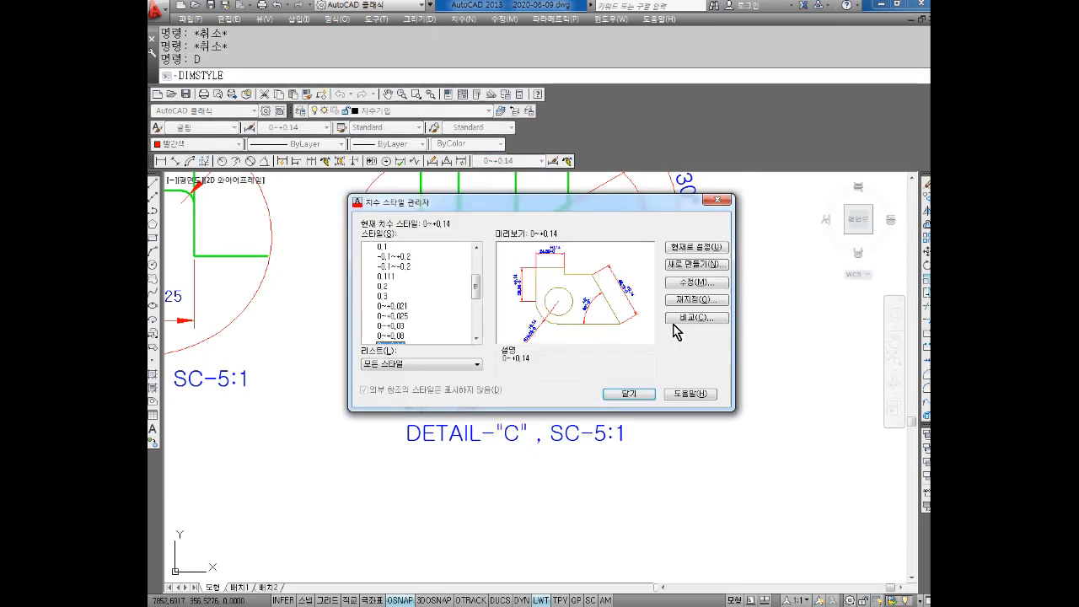
{"action": "left_click", "coordinate": [680, 283]}
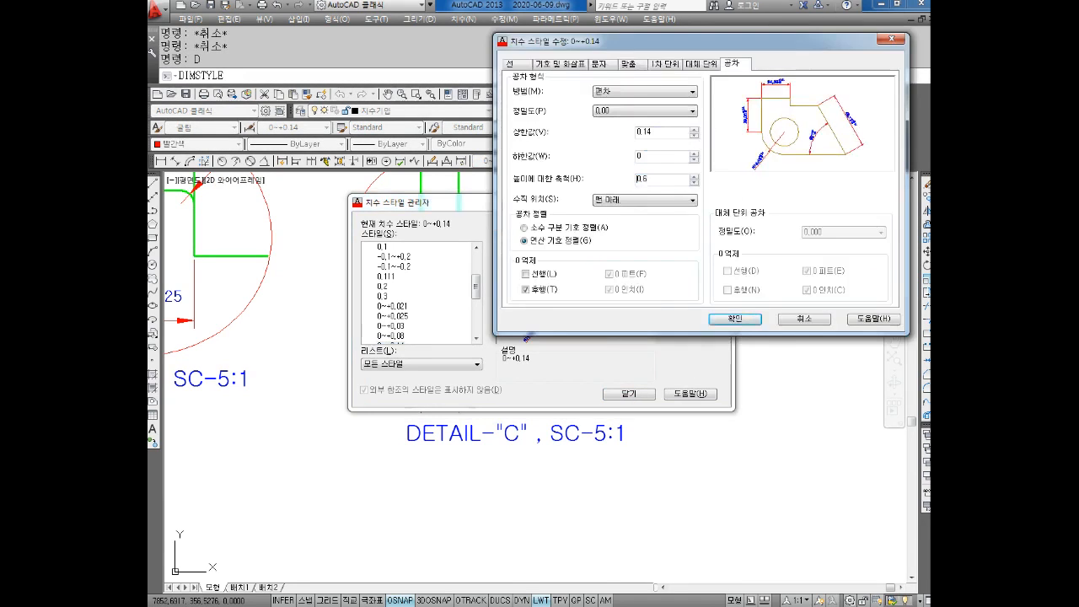
{"action": "left_click", "coordinate": [735, 319]}
{"action": "left_click", "coordinate": [619, 394]}
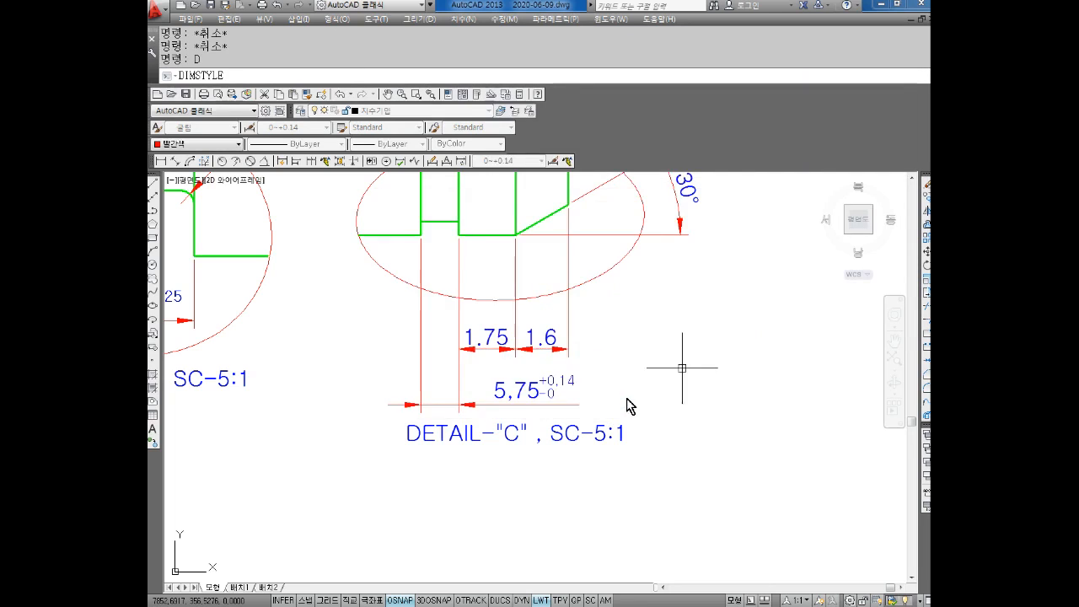
Raise the toleranced groove dimension line to sit midway between the 1.75 dimension and the Detail C title
{"action": "scroll", "coordinate": [506, 358], "scroll_direction": "up", "scroll_amount": 3}
{"action": "left_click", "coordinate": [444, 405]}
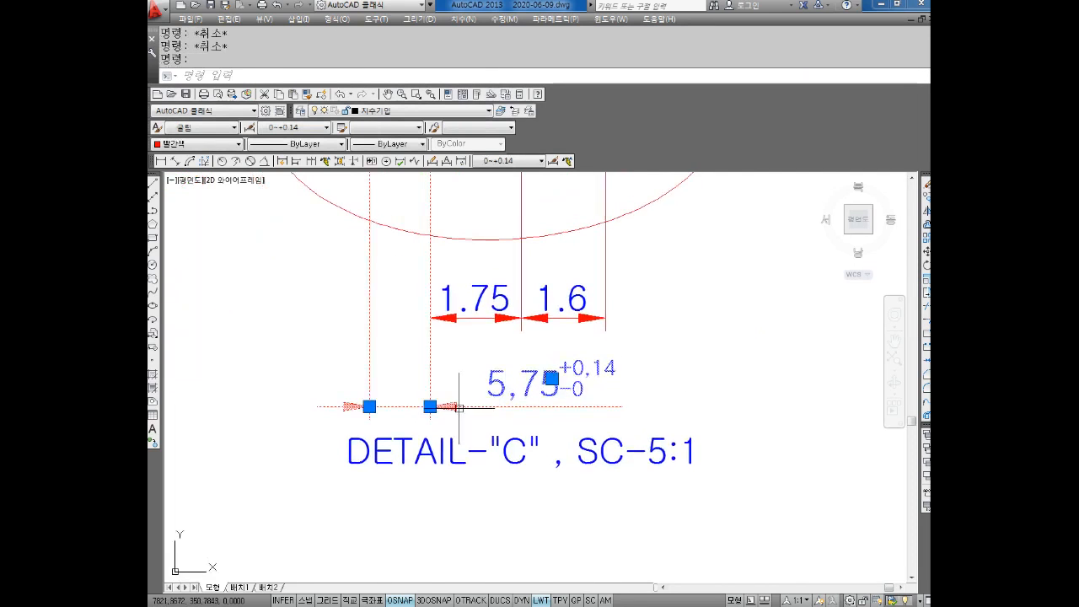
{"action": "left_click", "coordinate": [430, 406]}
{"action": "key", "text": "Escape"}
{"action": "key", "text": "Escape"}
{"action": "key", "text": "Escape"}
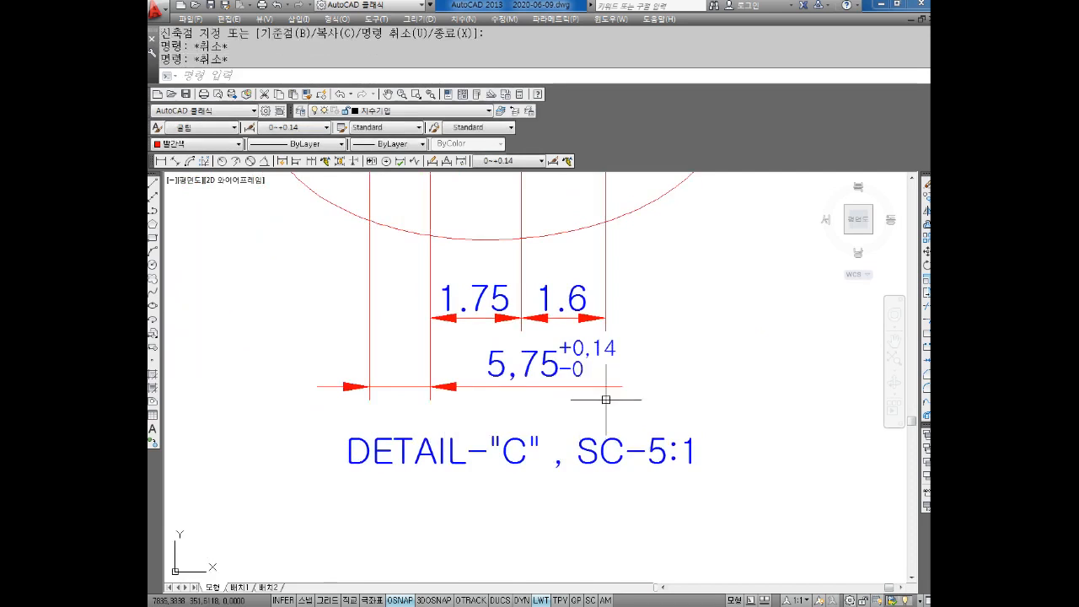
Override the nominal text of Detail C's toleranced groove width dimension with 1.15, keeping its deviation
{"action": "middle_click_drag", "start_coordinate": [607, 397], "coordinate": [617, 396]}
{"action": "key", "text": "Return"}
{"action": "left_click", "coordinate": [605, 386]}
{"action": "left_click", "coordinate": [542, 359]}
{"action": "key", "text": "Escape"}
{"action": "double_click", "coordinate": [543, 358]}
{"action": "key", "text": "BackSpace"}
{"action": "key", "text": "BackSpace"}
{"action": "key", "text": "BackSpace"}
{"action": "key", "text": "BackSpace"}
{"action": "type", "text": "1.15"}
{"action": "key", "text": "Escape"}
{"action": "scroll", "coordinate": [725, 362], "scroll_direction": "down", "scroll_amount": 2}
{"action": "middle_click_drag", "start_coordinate": [723, 350], "coordinate": [660, 413]}
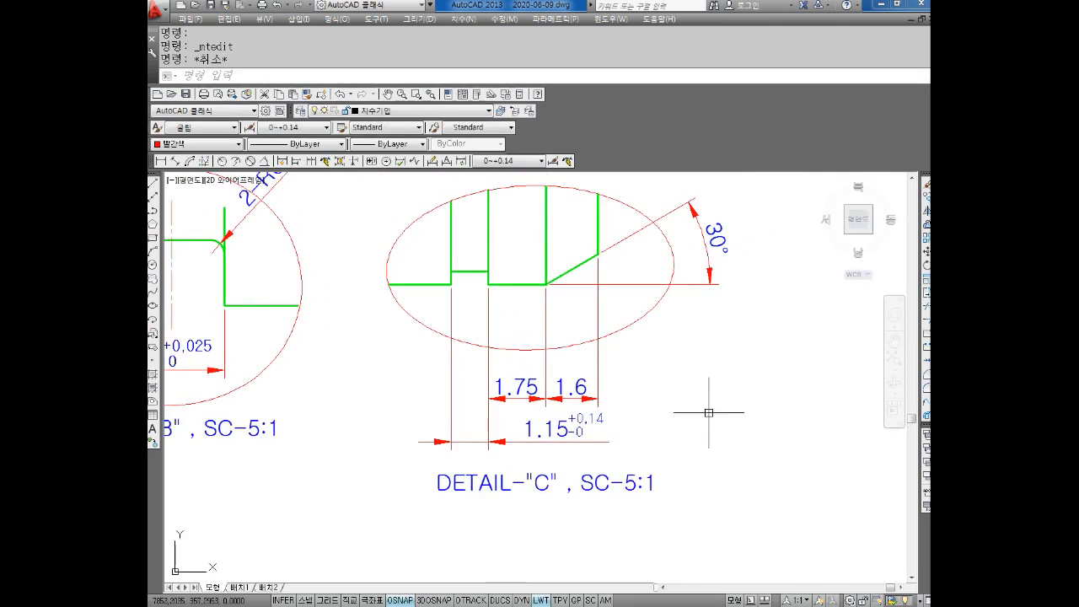
Add a vertical linear dimension from the upper end of the groove's left wall to the groove floor, left of Detail C
{"action": "middle_click_drag", "start_coordinate": [707, 408], "coordinate": [711, 433]}
{"action": "middle_click_drag", "start_coordinate": [469, 270], "coordinate": [480, 305]}
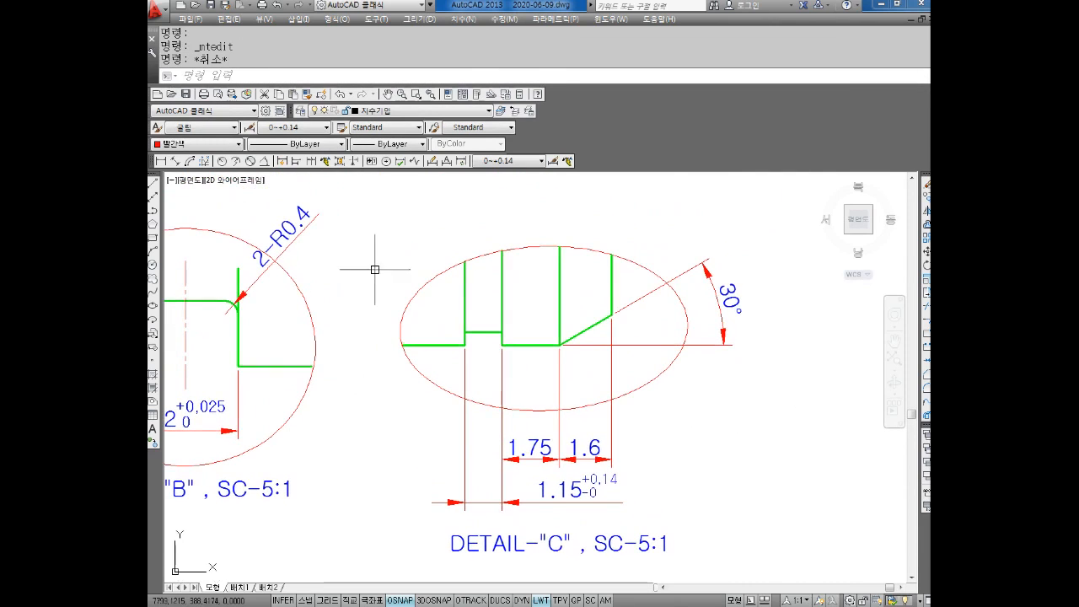
{"action": "key", "text": "Escape"}
{"action": "key", "text": "Escape"}
{"action": "left_click", "coordinate": [160, 161]}
{"action": "left_click", "coordinate": [465, 262]}
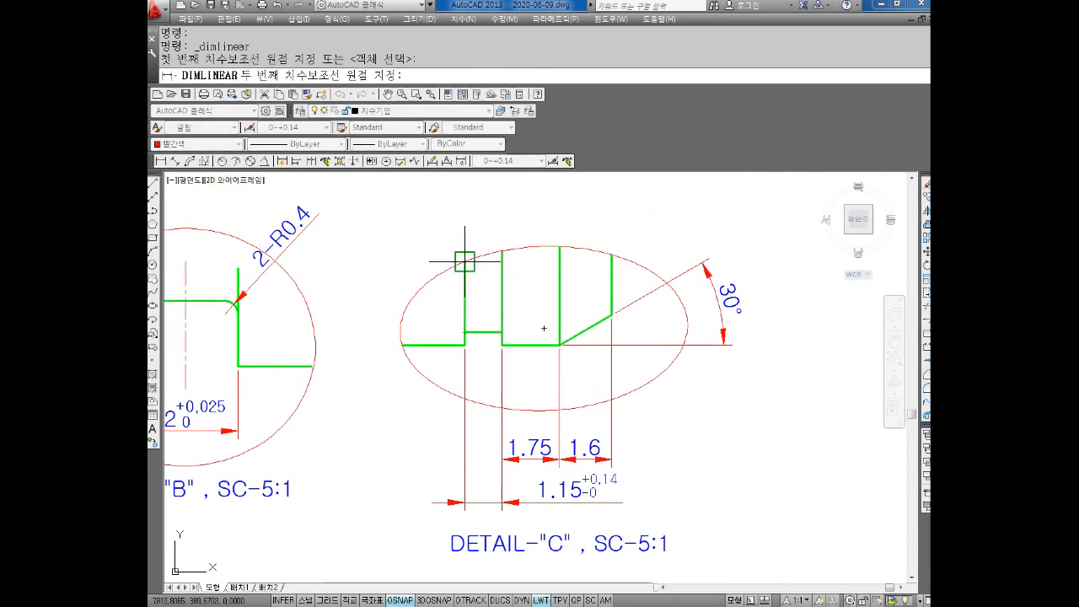
{"action": "left_click", "coordinate": [465, 333]}
{"action": "left_click", "coordinate": [445, 316]}
{"action": "middle_click_drag", "start_coordinate": [445, 316], "coordinate": [482, 358]}
{"action": "key", "text": "Escape"}
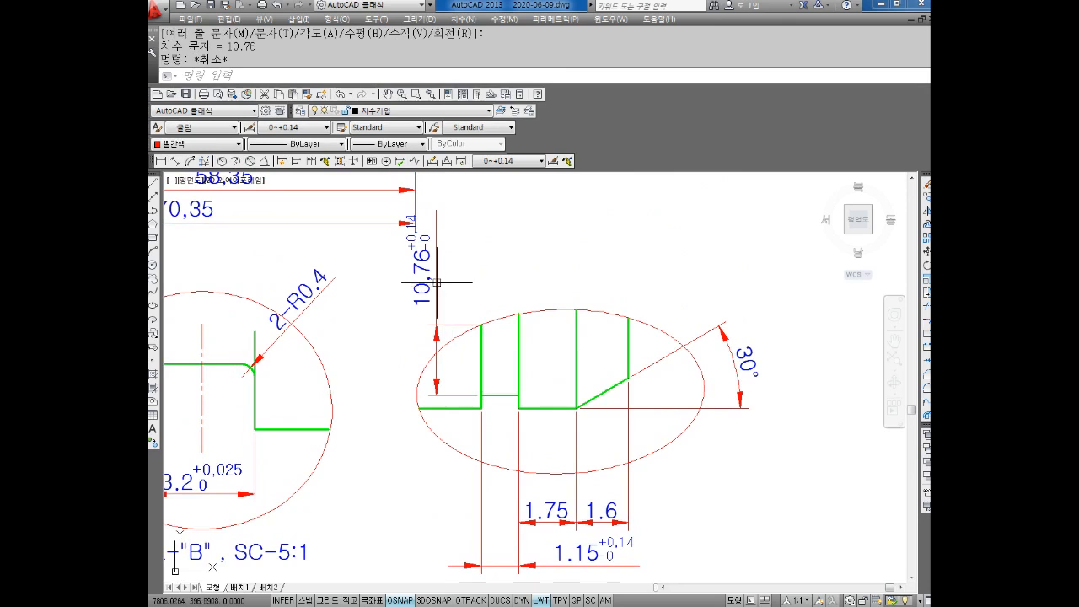
{"action": "key", "text": "Escape"}
{"action": "key", "text": "Escape"}
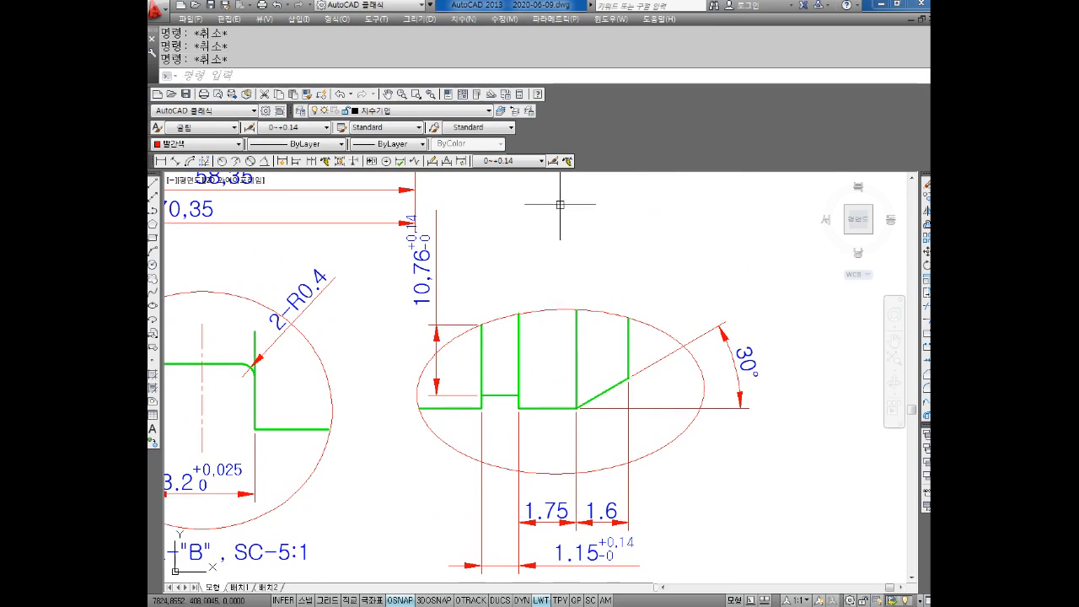
{"action": "left_click", "coordinate": [541, 161]}
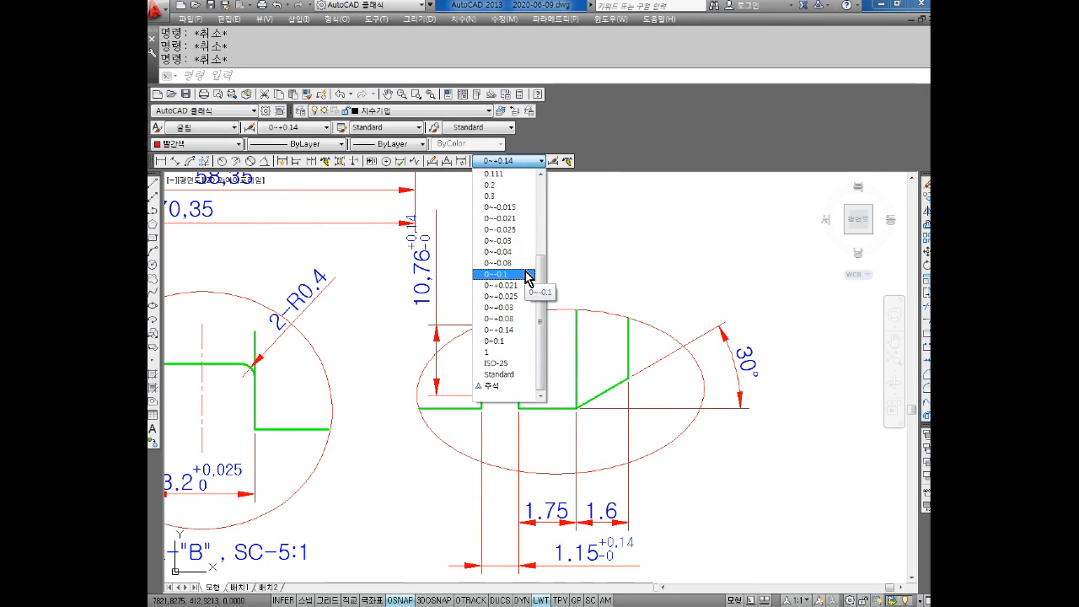
{"action": "left_click", "coordinate": [575, 272]}
{"action": "left_click", "coordinate": [595, 258]}
{"action": "key", "text": "Escape"}
{"action": "key", "text": "Escape"}
{"action": "key", "text": "Escape"}
{"action": "key", "text": "Escape"}
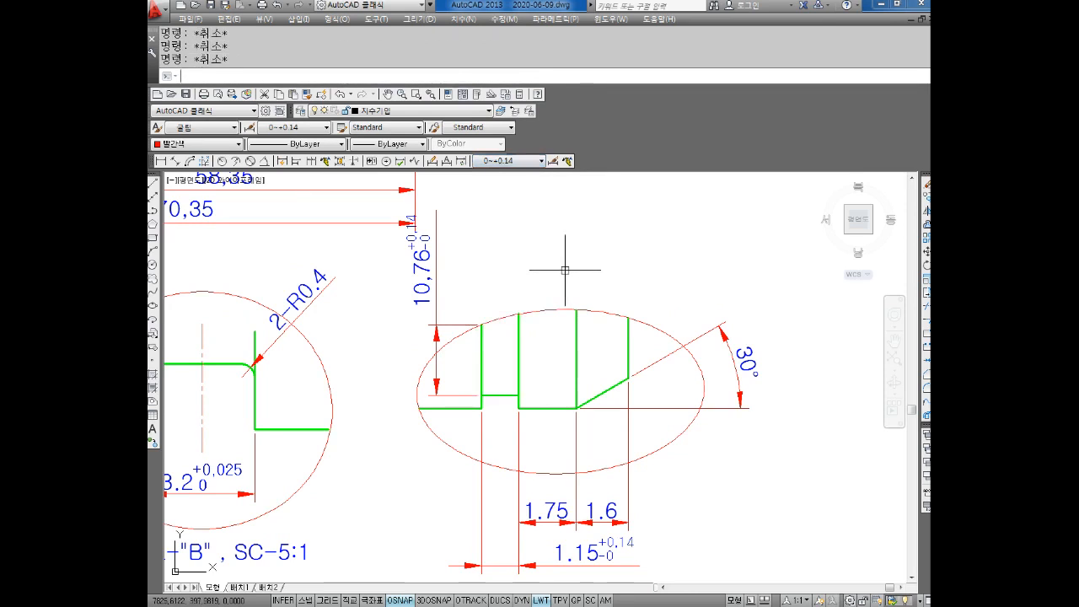
Create a dimension style named 0~-0.11 based on 0~+0.14, with an upper deviation of 0 and a lower deviation of 0.11
{"action": "type", "text": "d"}
{"action": "key", "text": "Return"}
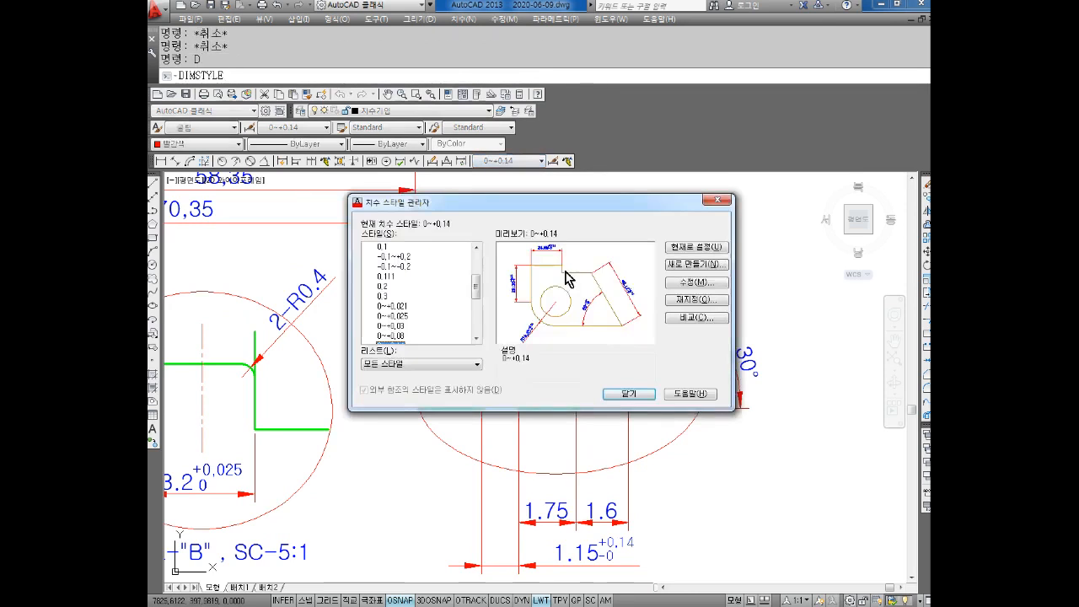
{"action": "left_click", "coordinate": [711, 265]}
{"action": "key", "text": "BackSpace"}
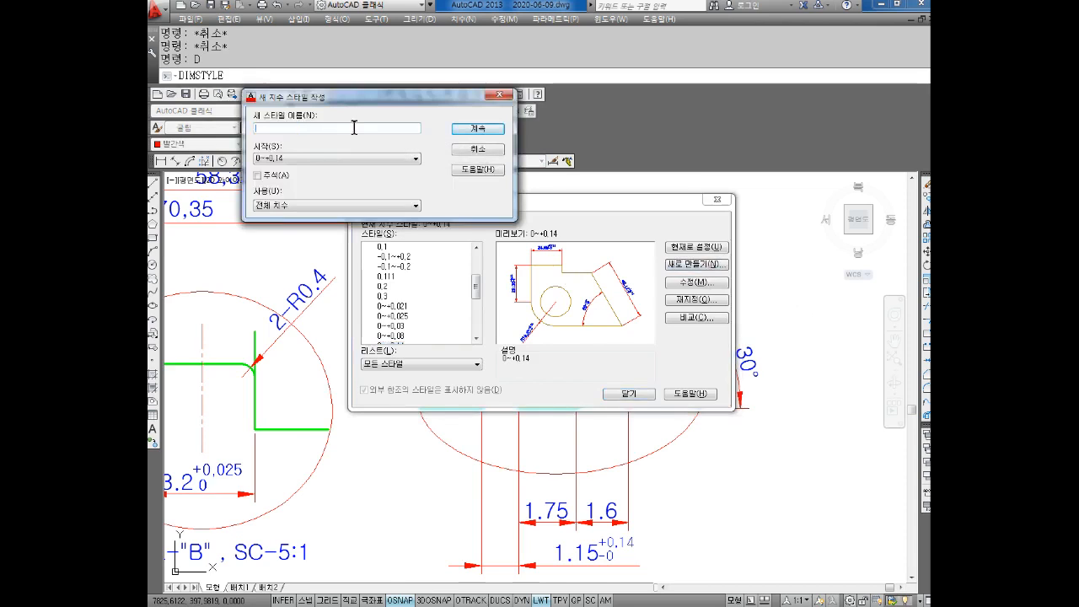
{"action": "type", "text": "0"}
{"action": "key", "text": "Escape"}
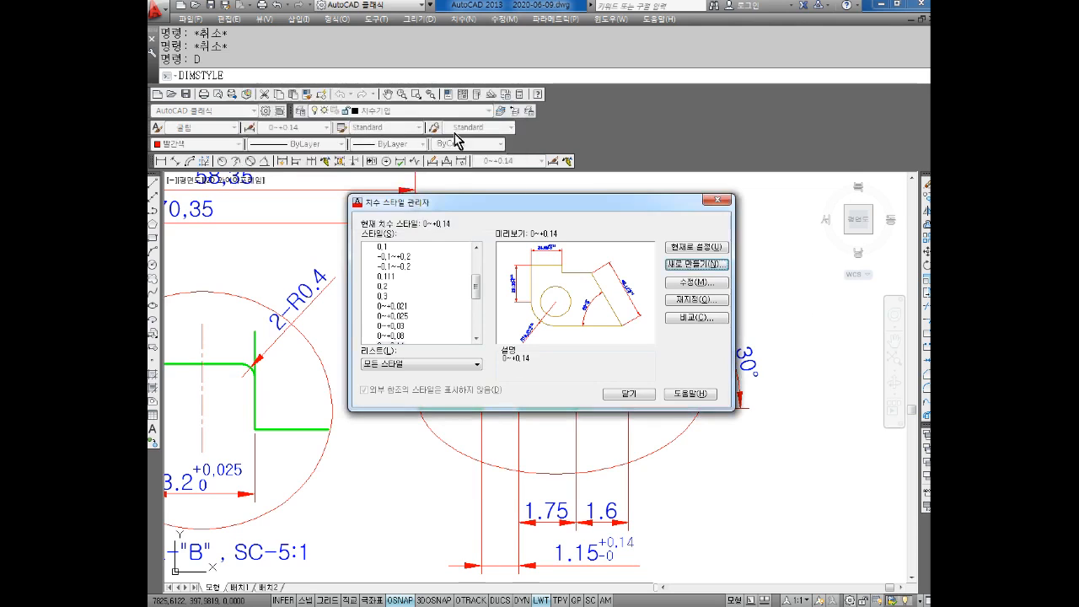
{"action": "left_click", "coordinate": [687, 266]}
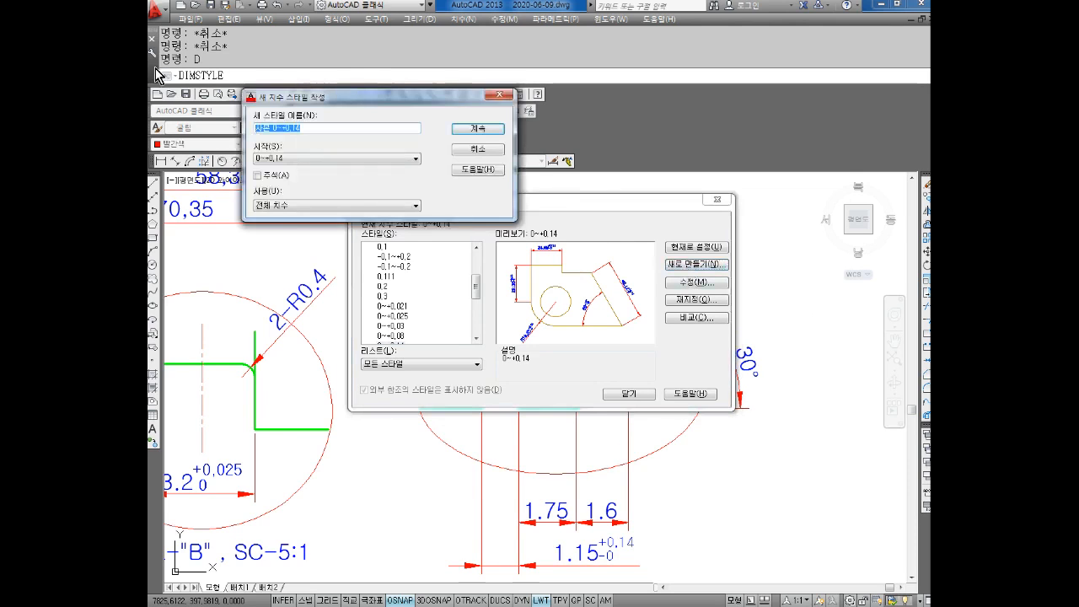
{"action": "type", "text": "0"}
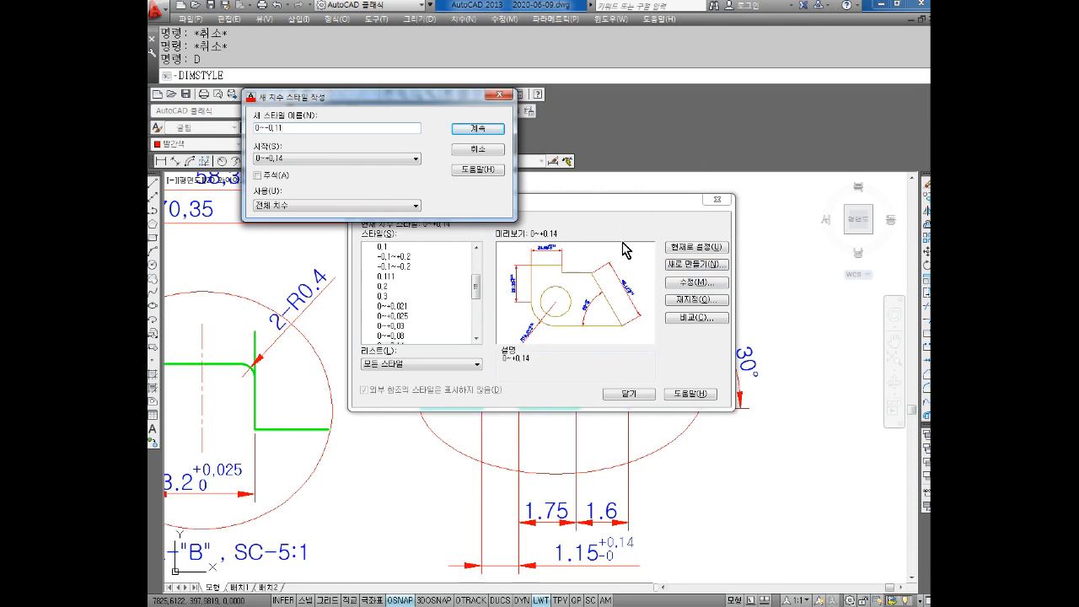
{"action": "left_click", "coordinate": [480, 130]}
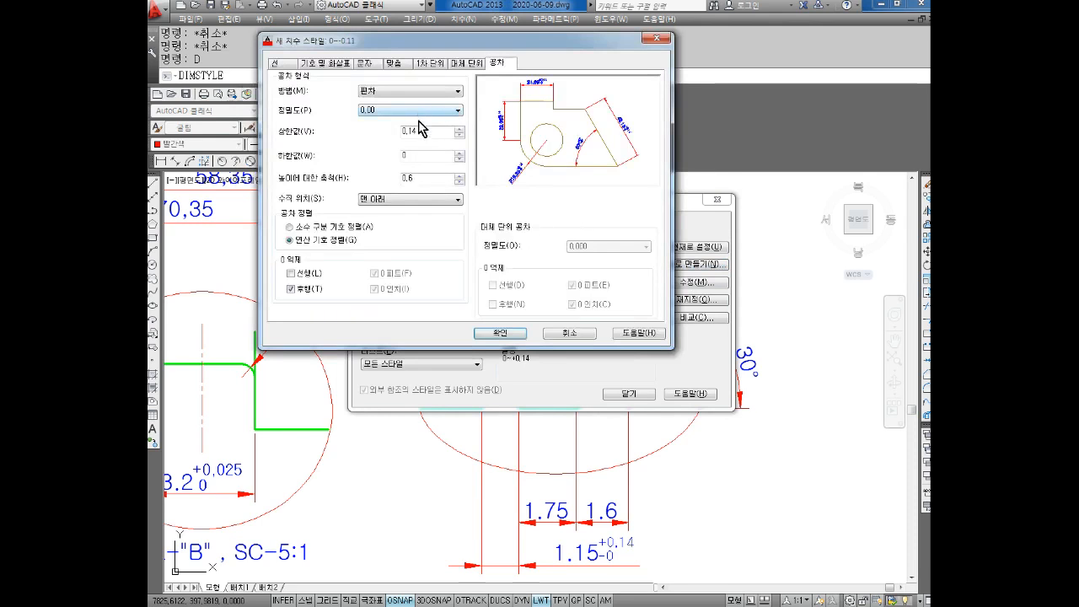
{"action": "key", "text": "Tab"}
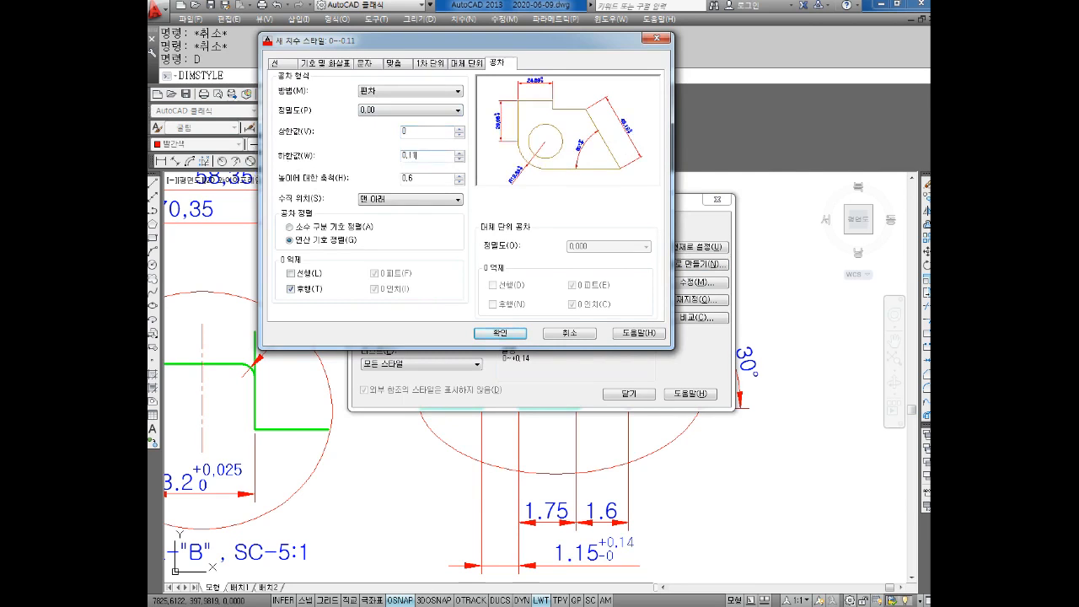
{"action": "left_click", "coordinate": [499, 334]}
{"action": "left_click", "coordinate": [634, 394]}
Apply the 0~-0.11 dimension style to the vertical groove dimension beside Detail C
{"action": "middle_click_drag", "start_coordinate": [433, 282], "coordinate": [424, 301]}
{"action": "left_click", "coordinate": [424, 301]}
{"action": "left_click", "coordinate": [509, 160]}
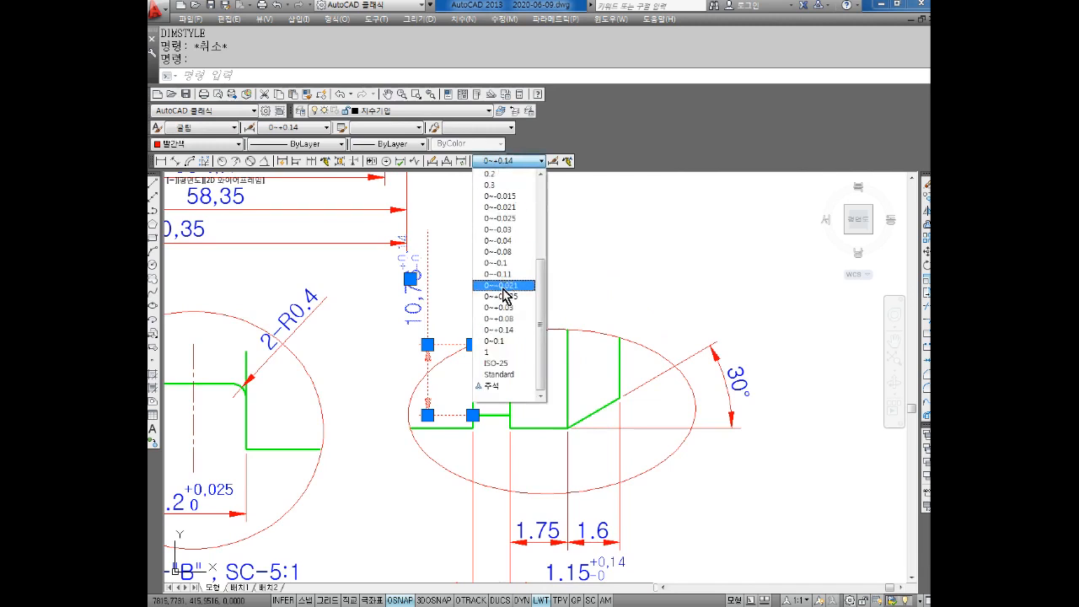
{"action": "scroll", "coordinate": [506, 295], "scroll_direction": "up", "scroll_amount": 3}
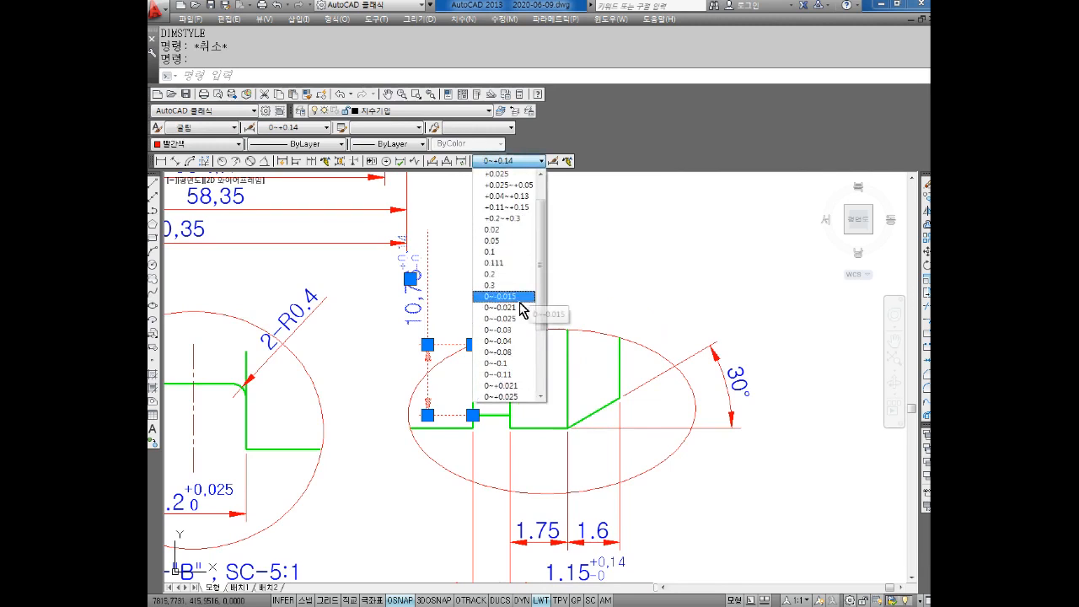
{"action": "scroll", "coordinate": [525, 388], "scroll_direction": "down", "scroll_amount": 3}
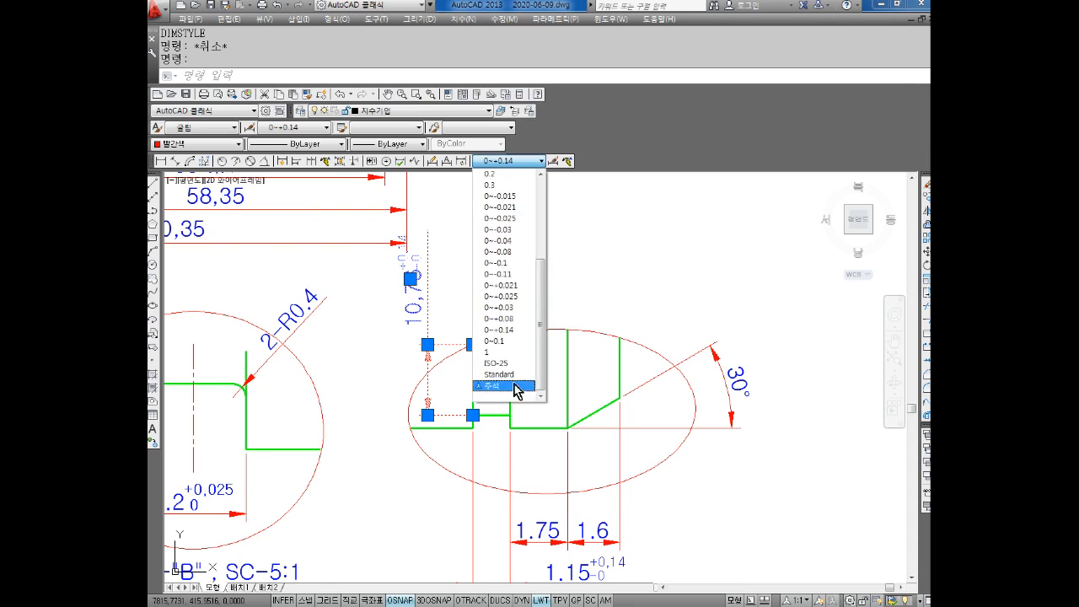
{"action": "left_click", "coordinate": [510, 274]}
{"action": "left_click", "coordinate": [462, 319]}
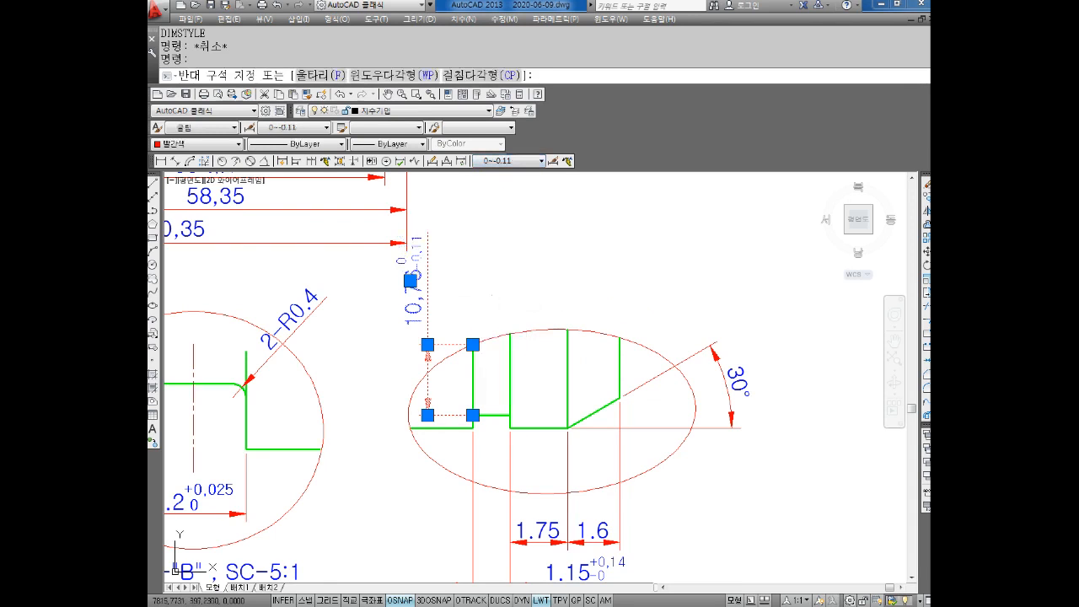
{"action": "key", "text": "Escape"}
{"action": "key", "text": "Escape"}
{"action": "key", "text": "Escape"}
Explode the vertical groove dimension beside Detail C into separate lines, arrowheads and text
{"action": "left_click", "coordinate": [427, 302]}
{"action": "key", "text": "Escape"}
{"action": "key", "text": "Escape"}
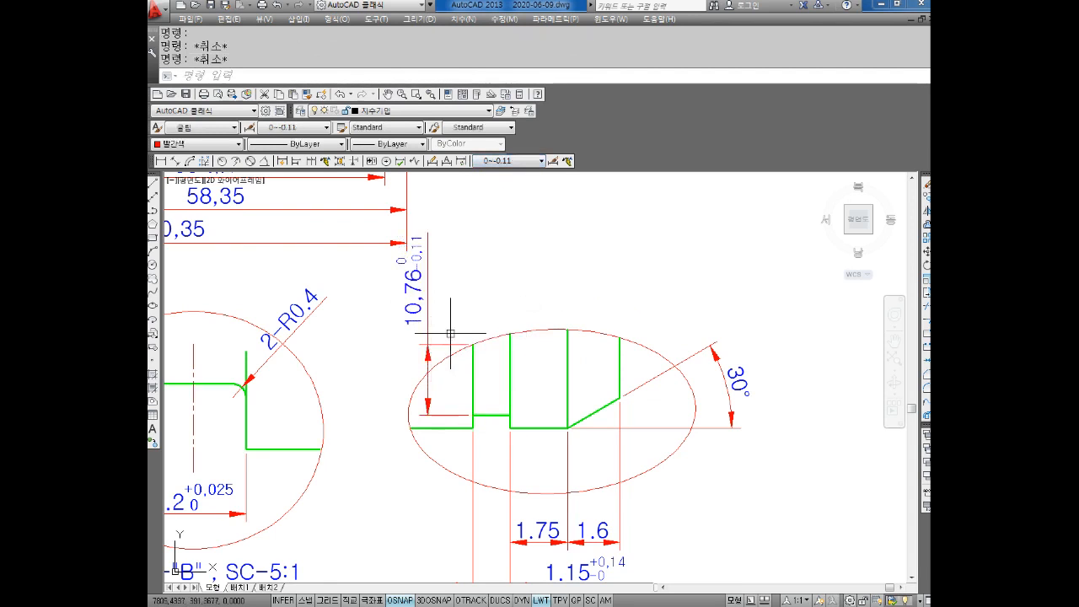
{"action": "type", "text": "x"}
{"action": "key", "text": "Return"}
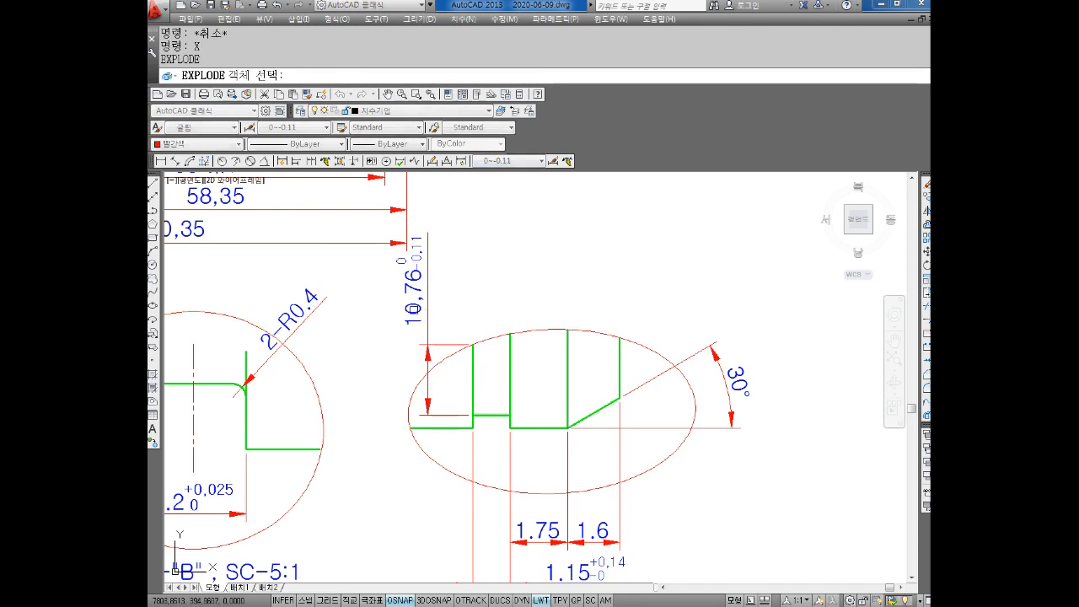
{"action": "left_click", "coordinate": [433, 322]}
{"action": "key", "text": "Return"}
Change the nominal value in the exploded vertical dimension text to ø16.2, keeping the 0/-0.11 deviation
{"action": "double_click", "coordinate": [415, 295]}
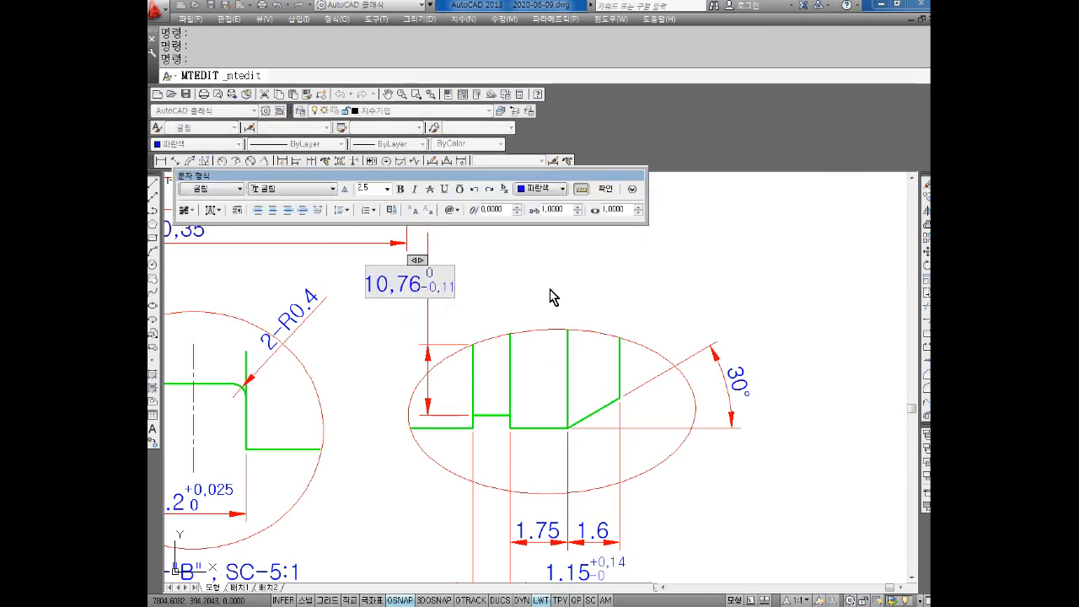
{"action": "left_click", "coordinate": [452, 215]}
{"action": "left_click", "coordinate": [481, 257]}
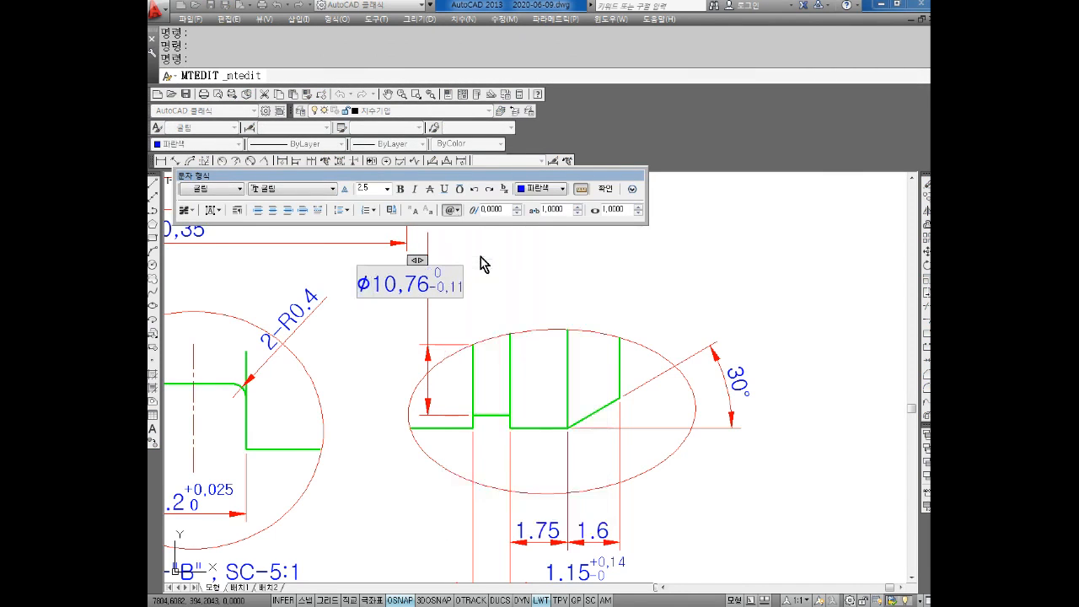
{"action": "key", "text": "Right"}
{"action": "key", "text": "Right"}
{"action": "key", "text": "Right"}
{"action": "key", "text": "Right"}
{"action": "key", "text": "Right"}
{"action": "key", "text": "BackSpace"}
{"action": "key", "text": "BackSpace"}
{"action": "key", "text": "BackSpace"}
{"action": "key", "text": "BackSpace"}
{"action": "key", "text": "BackSpace"}
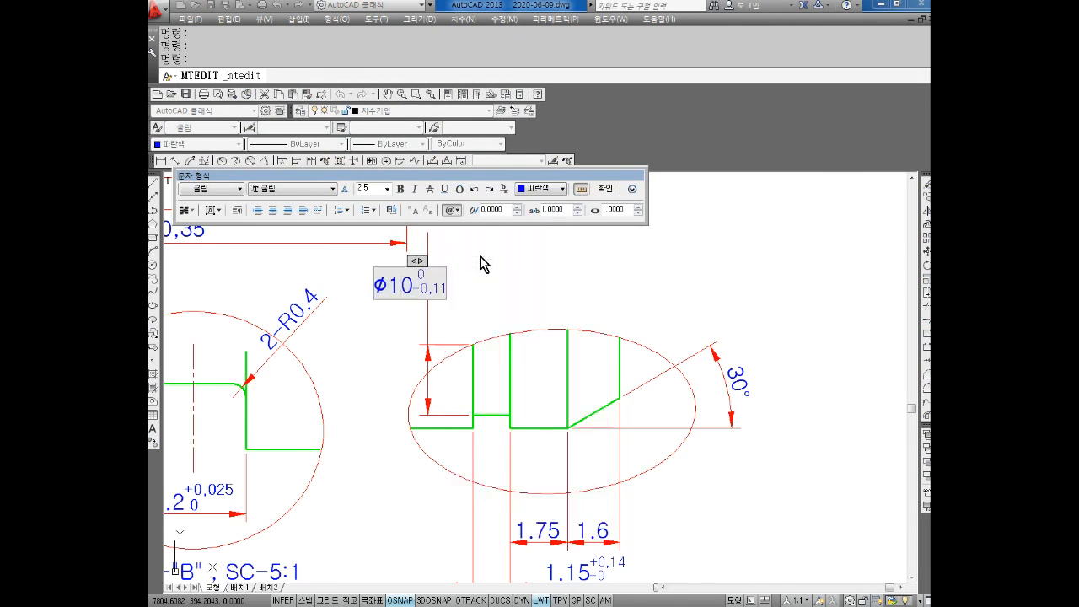
{"action": "type", "text": "16.2"}
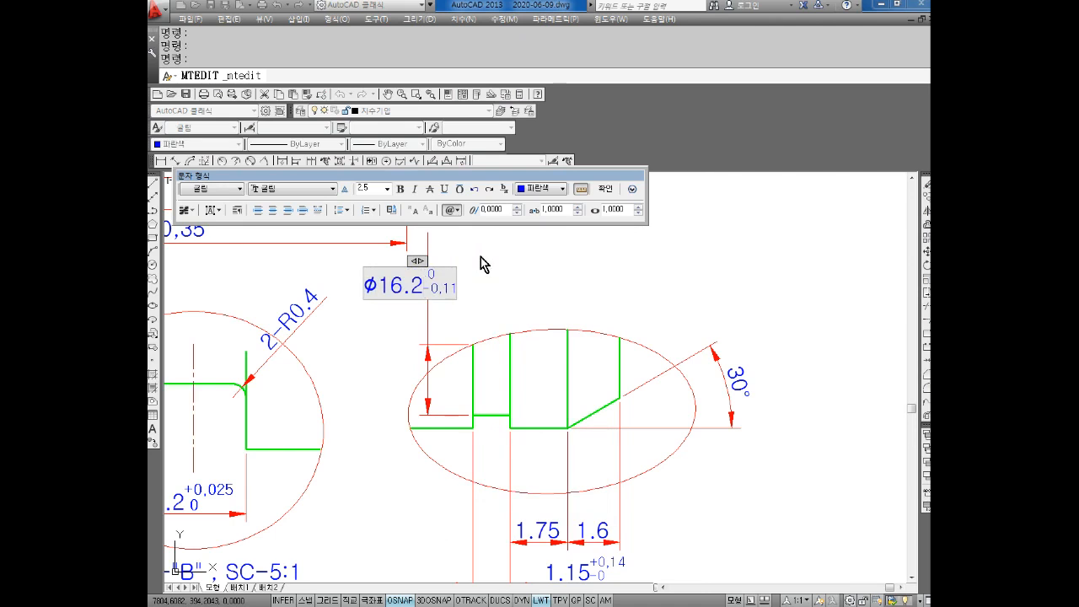
{"action": "left_click", "coordinate": [481, 257]}
{"action": "key", "text": "Escape"}
{"action": "key", "text": "Escape"}
{"action": "key", "text": "Escape"}
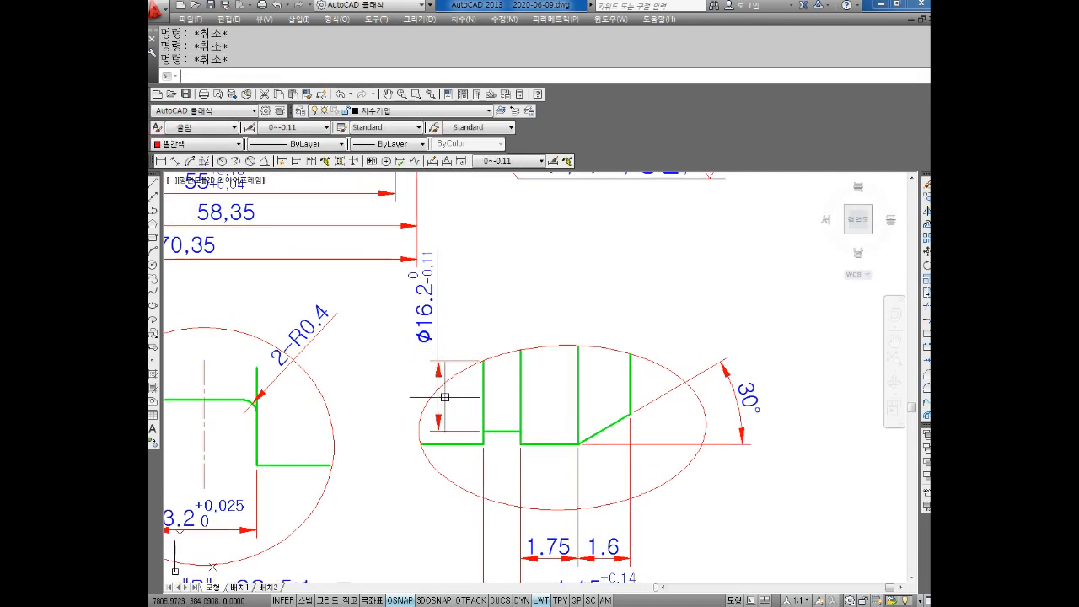
Delete the upper extension line and upper arrowhead of the exploded ø16.2 dimension
{"action": "left_click", "coordinate": [455, 360]}
{"action": "key", "text": "Delete"}
{"action": "left_click", "coordinate": [436, 360]}
{"action": "key", "text": "Delete"}
{"action": "key", "text": "Escape"}
{"action": "key", "text": "Escape"}
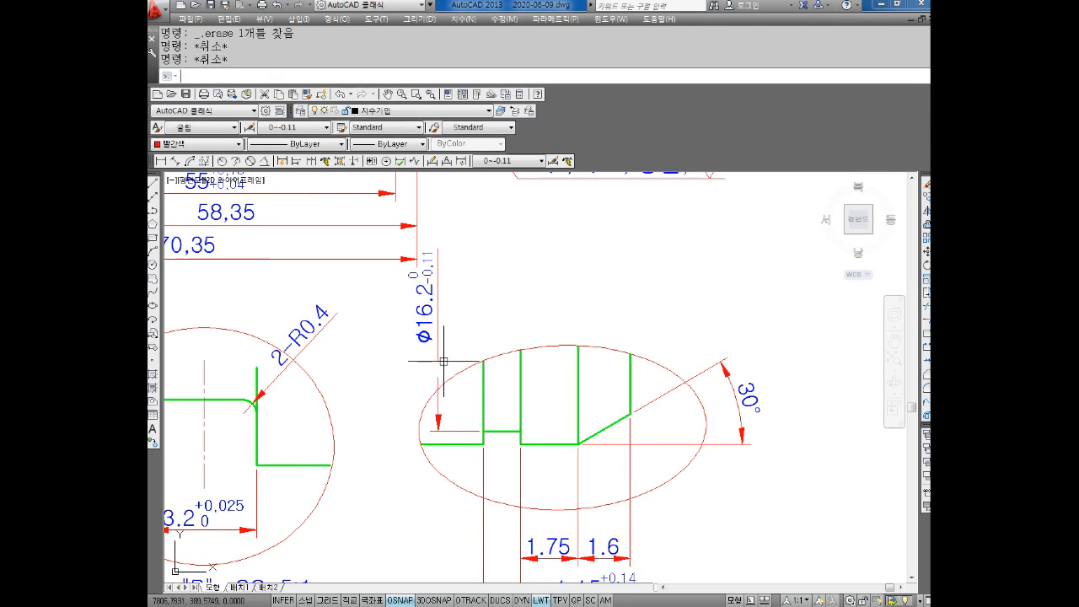
Move the exploded ø16.2 dimension's text and upper dimension line a short distance straight down beside Detail C
{"action": "key", "text": "space"}
{"action": "left_click", "coordinate": [463, 357]}
{"action": "left_click", "coordinate": [399, 326]}
{"action": "key", "text": "space"}
{"action": "left_click", "coordinate": [438, 360]}
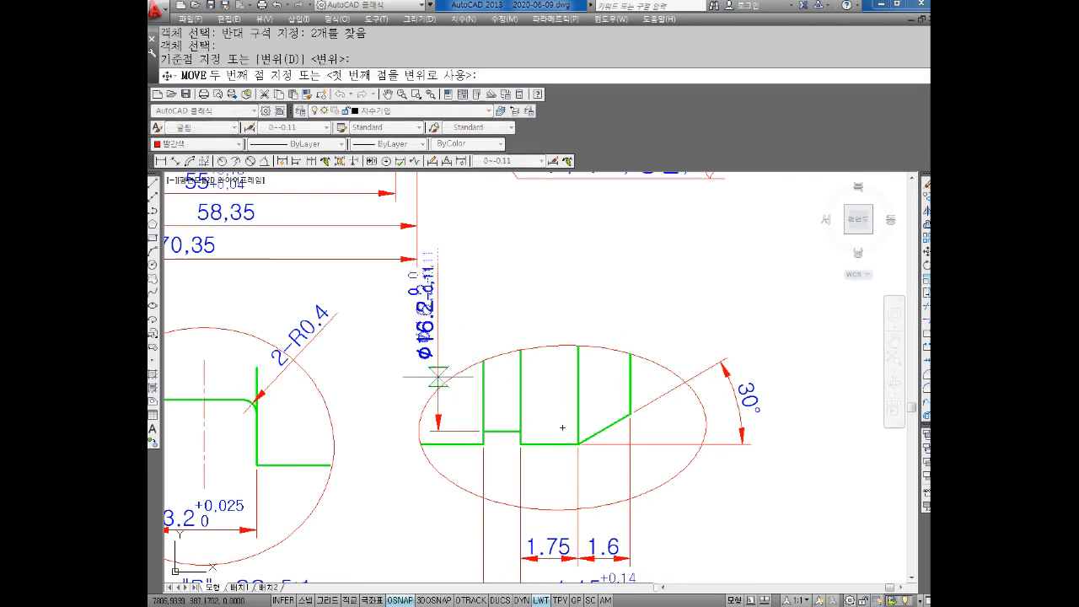
{"action": "left_click", "coordinate": [438, 377]}
{"action": "key", "text": "Escape"}
{"action": "key", "text": "Escape"}
{"action": "middle_click_drag", "start_coordinate": [495, 374], "coordinate": [498, 361]}
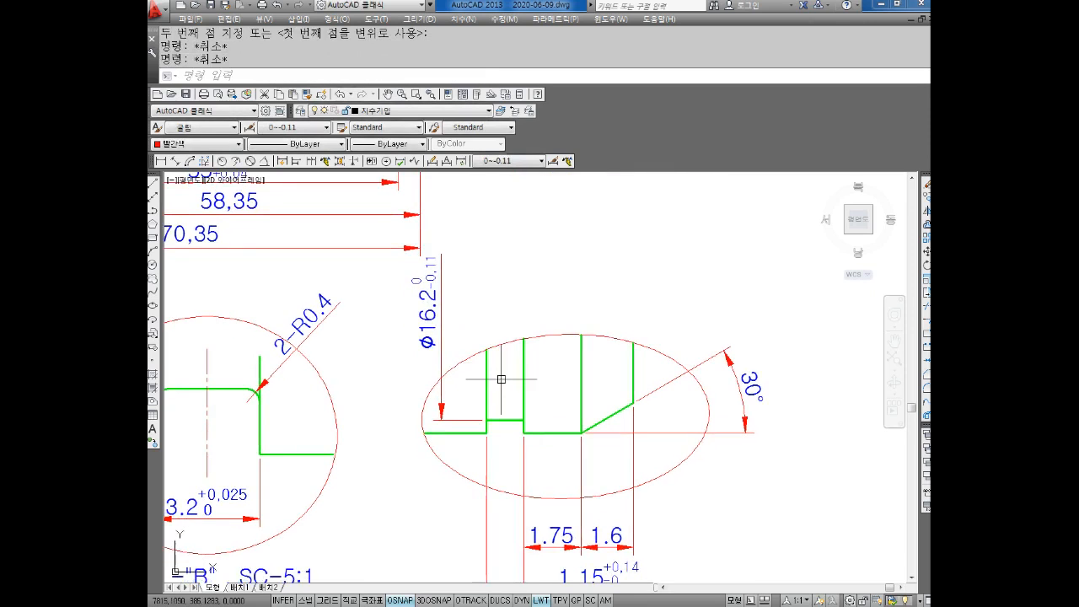
Move the ø16.2 text and dimension line further down so the line's lower end meets the remaining arrowhead
{"action": "left_click", "coordinate": [441, 350]}
{"action": "key", "text": "Escape"}
{"action": "type", "text": "m"}
{"action": "key", "text": "space"}
{"action": "left_click", "coordinate": [465, 291]}
{"action": "left_click", "coordinate": [392, 333]}
{"action": "key", "text": "space"}
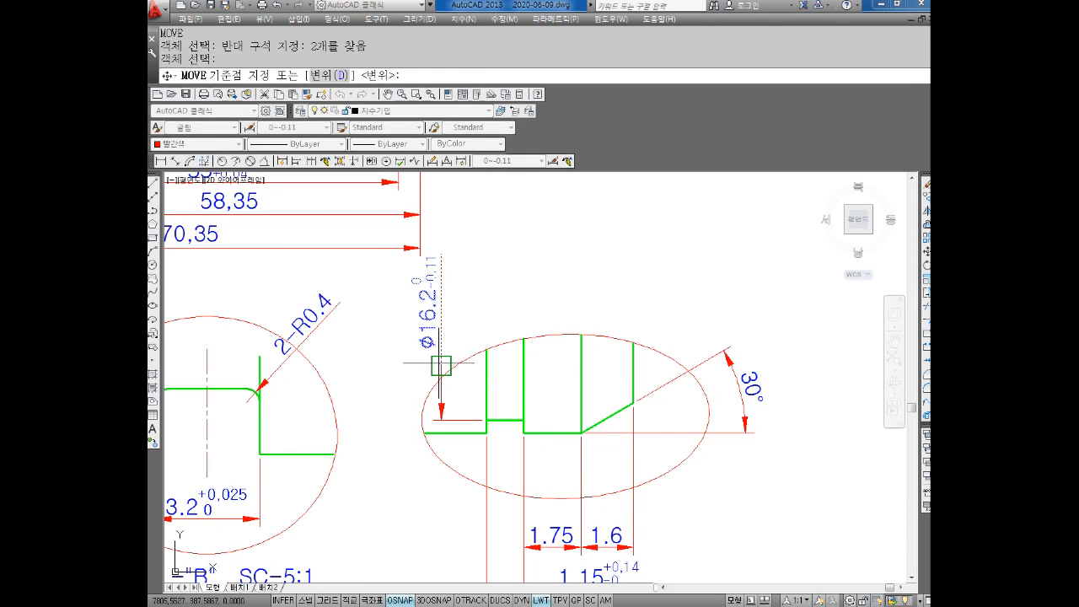
{"action": "left_click", "coordinate": [440, 388]}
{"action": "scroll", "coordinate": [444, 403], "scroll_direction": "up", "scroll_amount": 6}
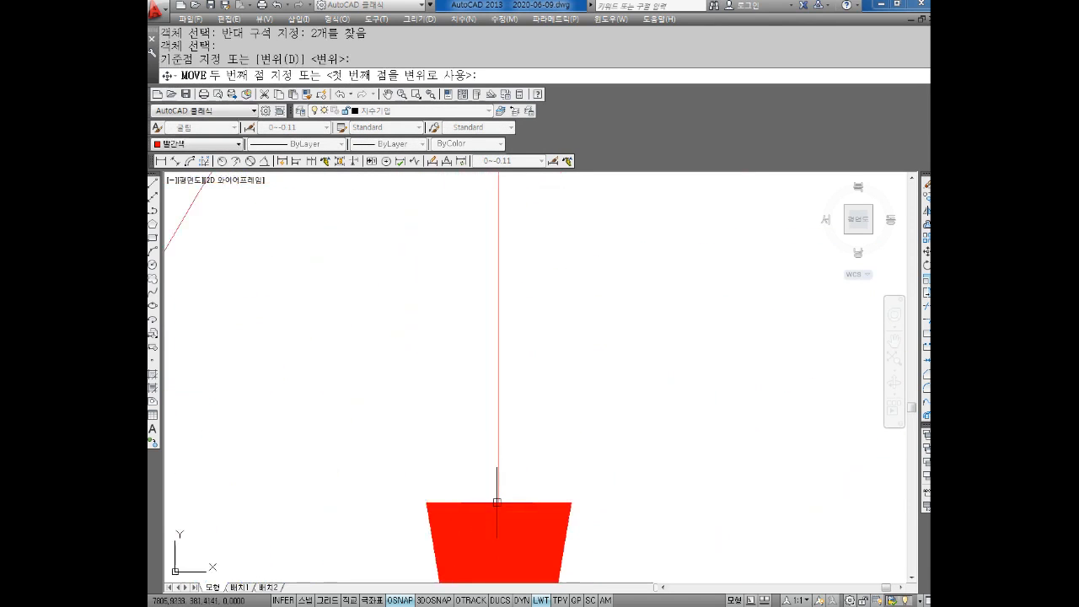
{"action": "key", "text": "Escape"}
{"action": "scroll", "coordinate": [535, 458], "scroll_direction": "down", "scroll_amount": 5}
{"action": "key", "text": "Escape"}
{"action": "scroll", "coordinate": [494, 406], "scroll_direction": "down", "scroll_amount": 7}
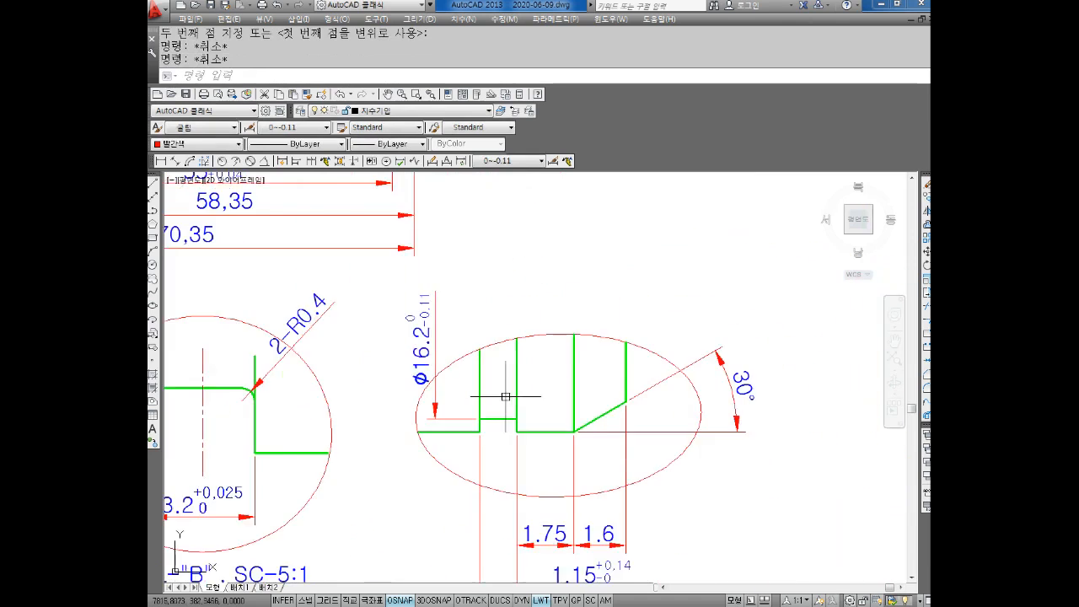
Copy the general notes text (주서) with its surface roughness symbols and place it beside Detail C, below the shaft view
{"action": "scroll", "coordinate": [656, 415], "scroll_direction": "up", "scroll_amount": 1}
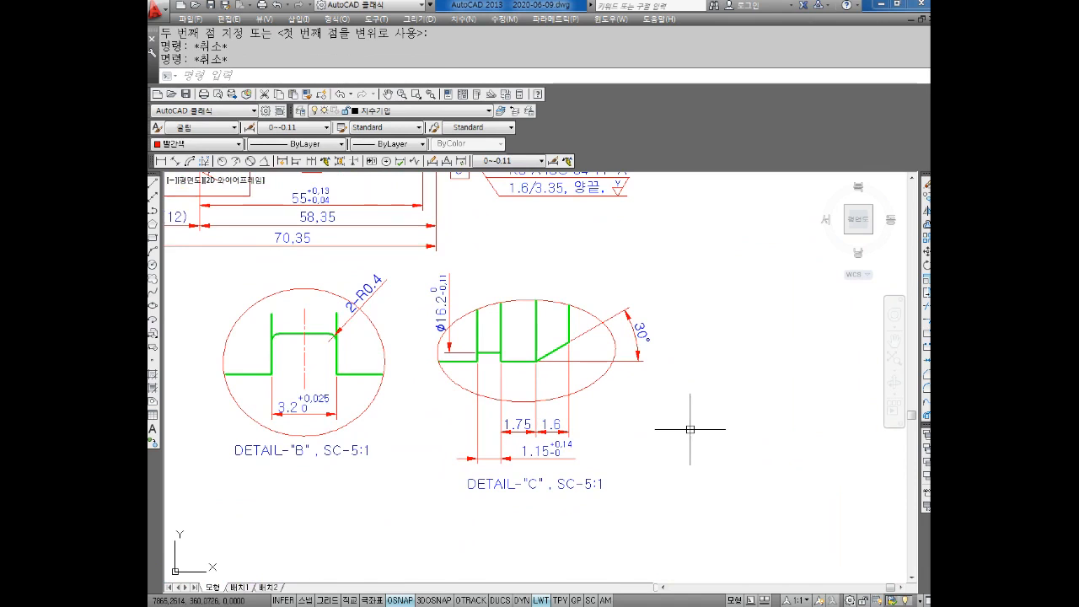
{"action": "scroll", "coordinate": [653, 439], "scroll_direction": "down", "scroll_amount": 4}
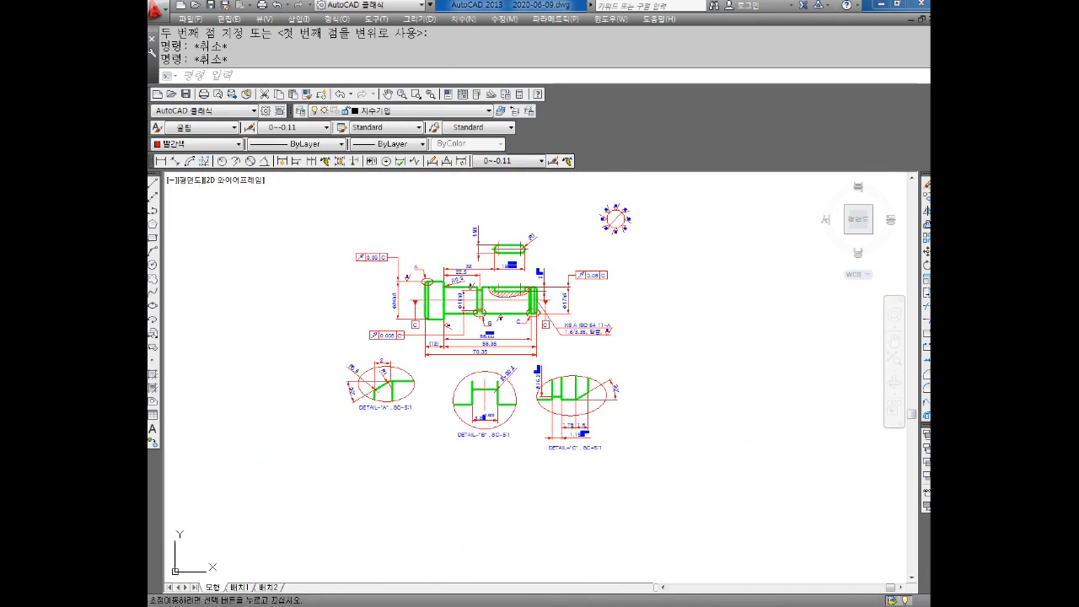
{"action": "scroll", "coordinate": [588, 371], "scroll_direction": "down", "scroll_amount": 3}
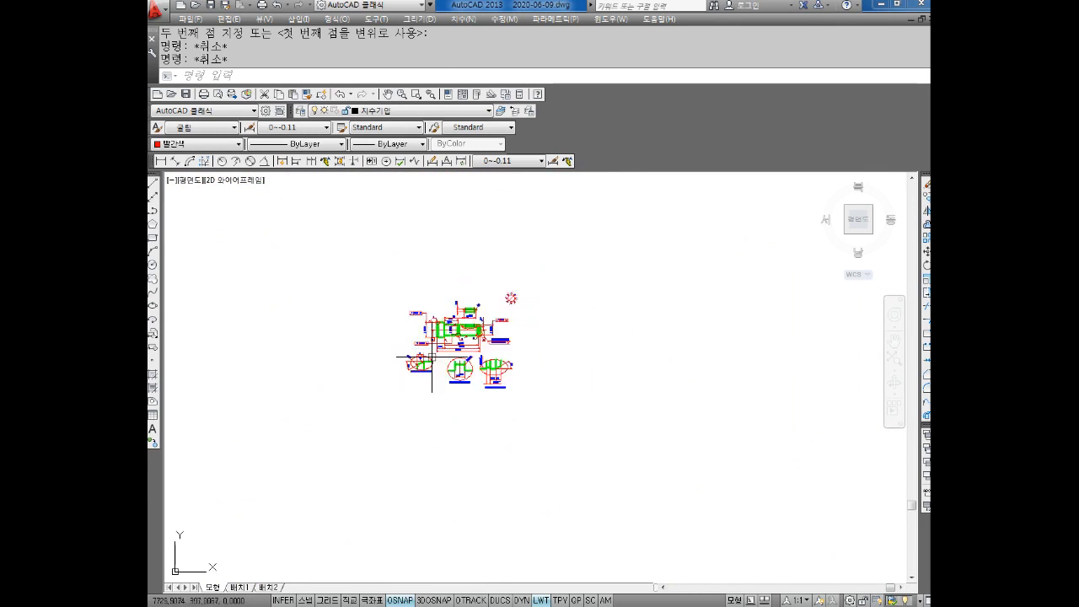
{"action": "mouse_move", "coordinate": [434, 374]}
{"action": "middle_mouse_down"}
{"action": "mouse_move", "coordinate": [332, 362]}
{"action": "mouse_move", "coordinate": [409, 434]}
{"action": "mouse_move", "coordinate": [582, 438]}
{"action": "middle_mouse_up"}
{"action": "scroll", "coordinate": [489, 374], "scroll_direction": "up", "scroll_amount": 6}
{"action": "type", "text": "CO"}
{"action": "key", "text": "Return"}
{"action": "left_click_drag", "start_coordinate": [516, 336], "coordinate": [304, 488]}
{"action": "key", "text": "Return"}
{"action": "left_click", "coordinate": [428, 422]}
{"action": "scroll", "coordinate": [428, 424], "scroll_direction": "down", "scroll_amount": 4}
{"action": "middle_click_drag", "start_coordinate": [581, 423], "coordinate": [279, 354]}
{"action": "scroll", "coordinate": [278, 354], "scroll_direction": "down", "scroll_amount": 4}
{"action": "middle_click_drag", "start_coordinate": [813, 408], "coordinate": [581, 401]}
{"action": "scroll", "coordinate": [580, 401], "scroll_direction": "up", "scroll_amount": 2}
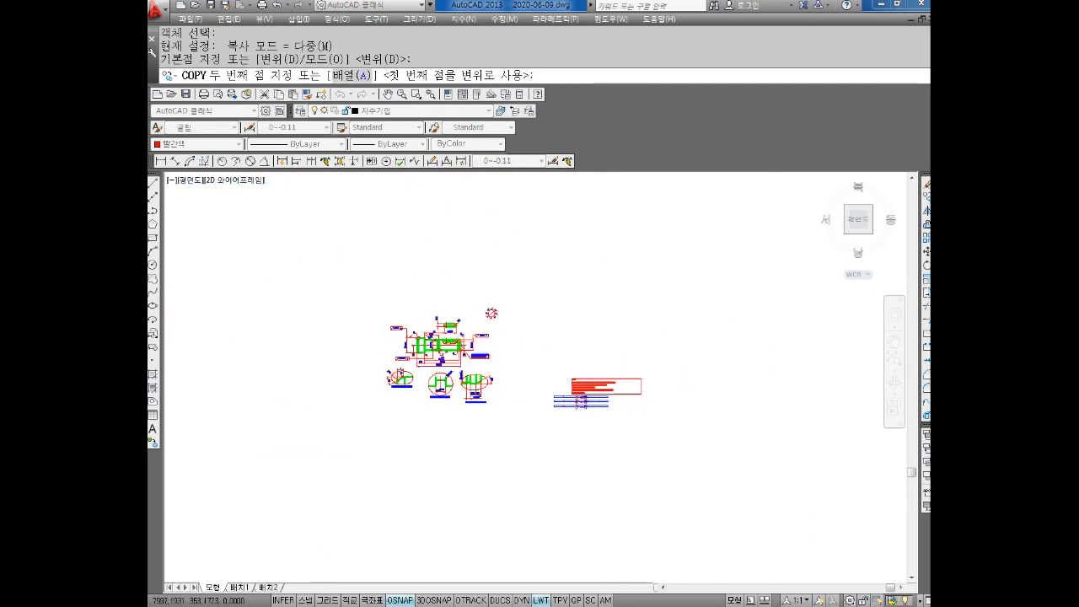
{"action": "scroll", "coordinate": [484, 384], "scroll_direction": "up", "scroll_amount": 6}
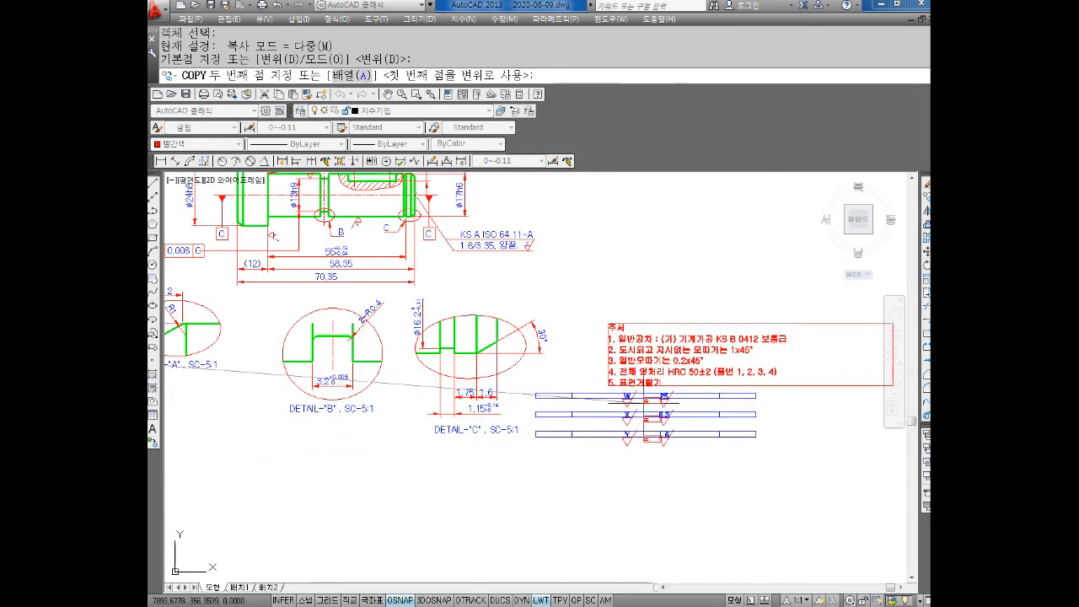
{"action": "middle_click_drag", "start_coordinate": [641, 399], "coordinate": [593, 425]}
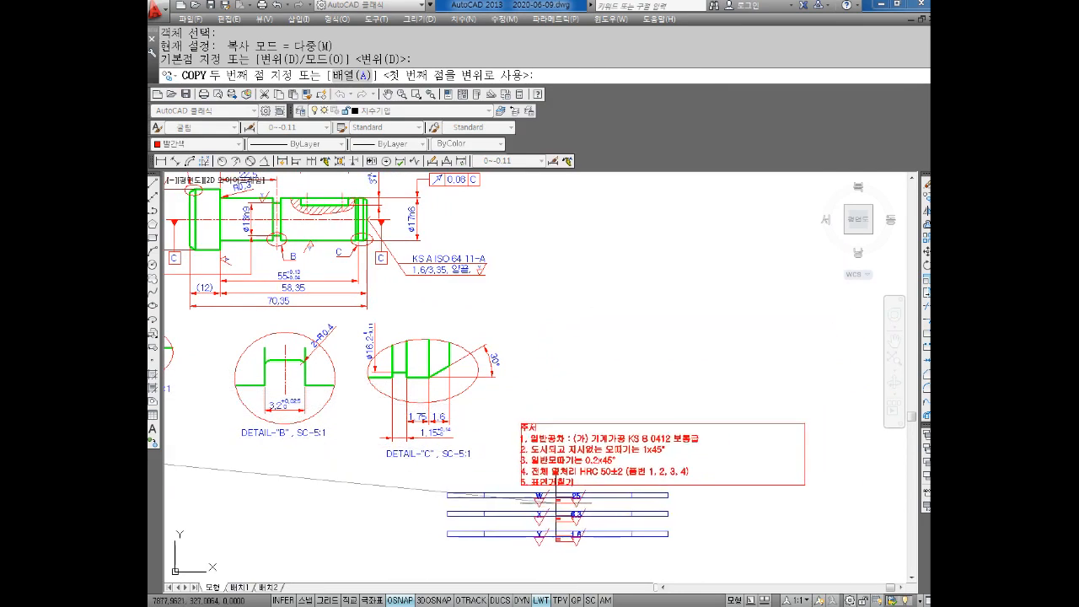
{"action": "left_click", "coordinate": [564, 508]}
{"action": "key", "text": "Escape"}
{"action": "mouse_move", "coordinate": [564, 508]}
{"action": "middle_mouse_down"}
{"action": "mouse_move", "coordinate": [574, 518]}
{"action": "mouse_move", "coordinate": [620, 506]}
{"action": "mouse_move", "coordinate": [725, 561]}
{"action": "middle_mouse_up"}
{"action": "scroll", "coordinate": [608, 466], "scroll_direction": "down", "scroll_amount": 3}
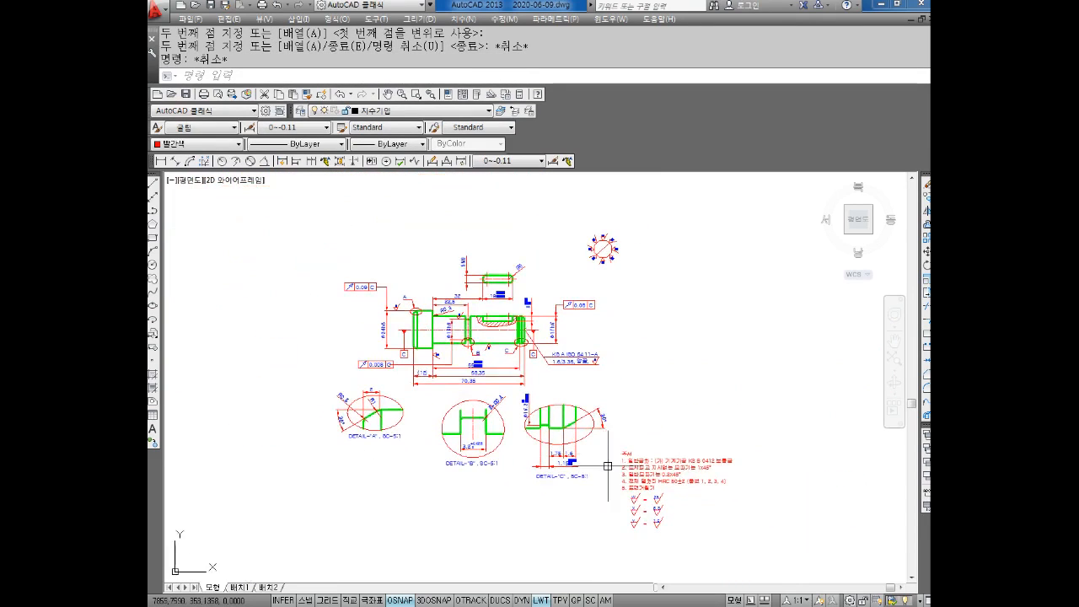
In note 1 of the copied notes, change (가) to 가) and add a second line reading "나) 주조부 : KS B0250-CT11"
{"action": "scroll", "coordinate": [610, 488], "scroll_direction": "up", "scroll_amount": 3}
{"action": "middle_click_drag", "start_coordinate": [610, 484], "coordinate": [480, 419]}
{"action": "scroll", "coordinate": [559, 398], "scroll_direction": "up", "scroll_amount": 2}
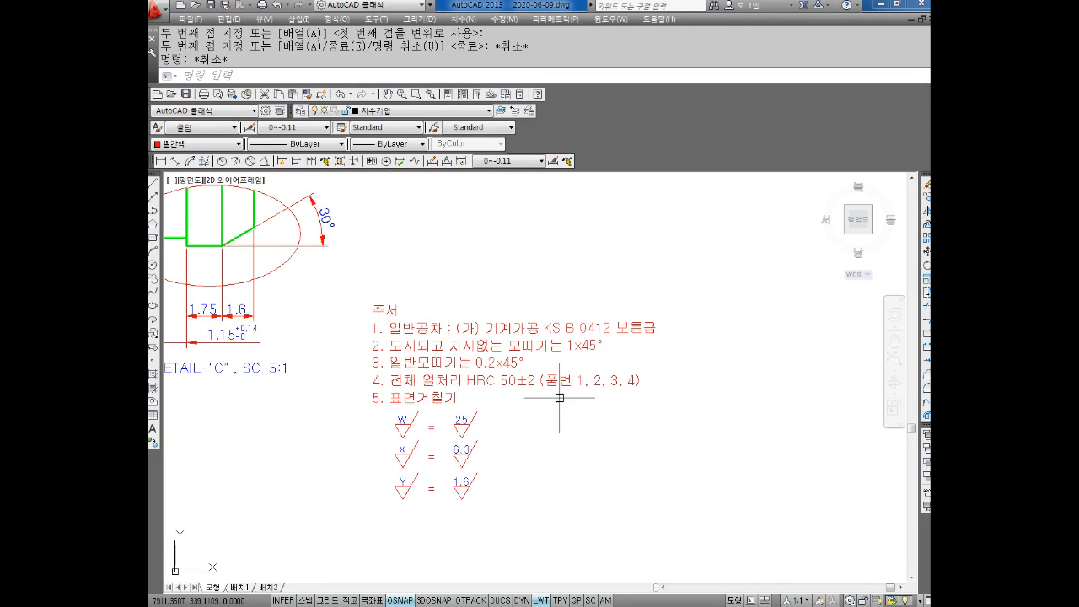
{"action": "double_click", "coordinate": [507, 347]}
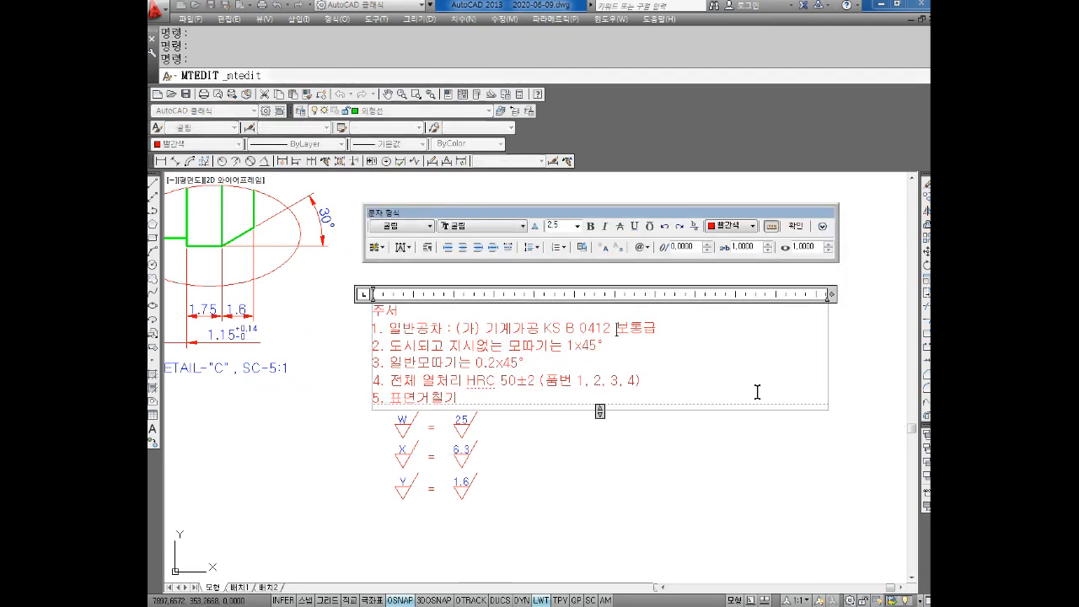
{"action": "key", "text": "Return"}
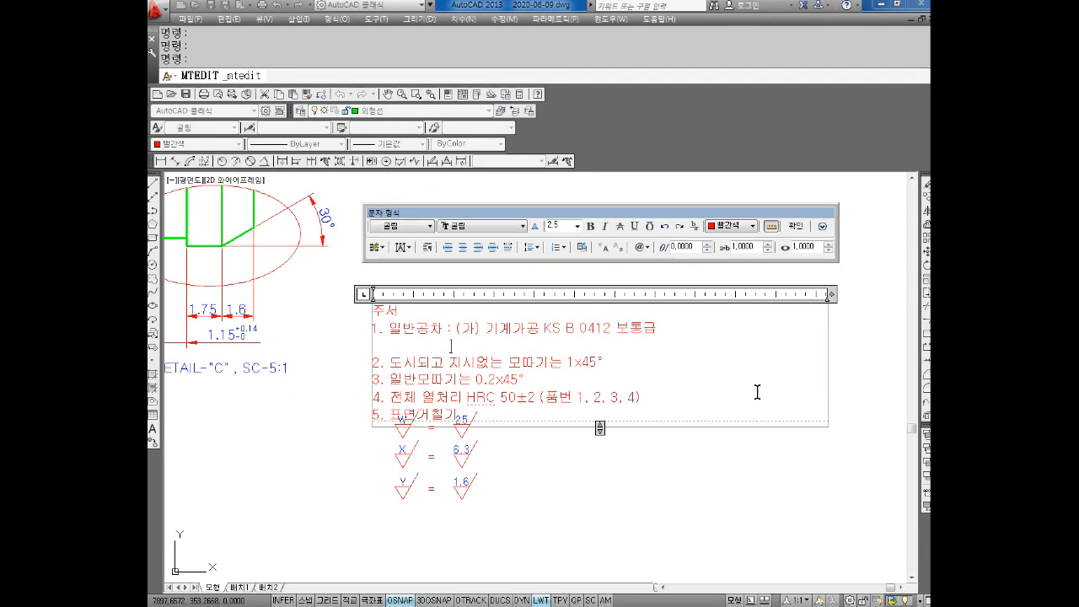
{"action": "key", "text": "Delete"}
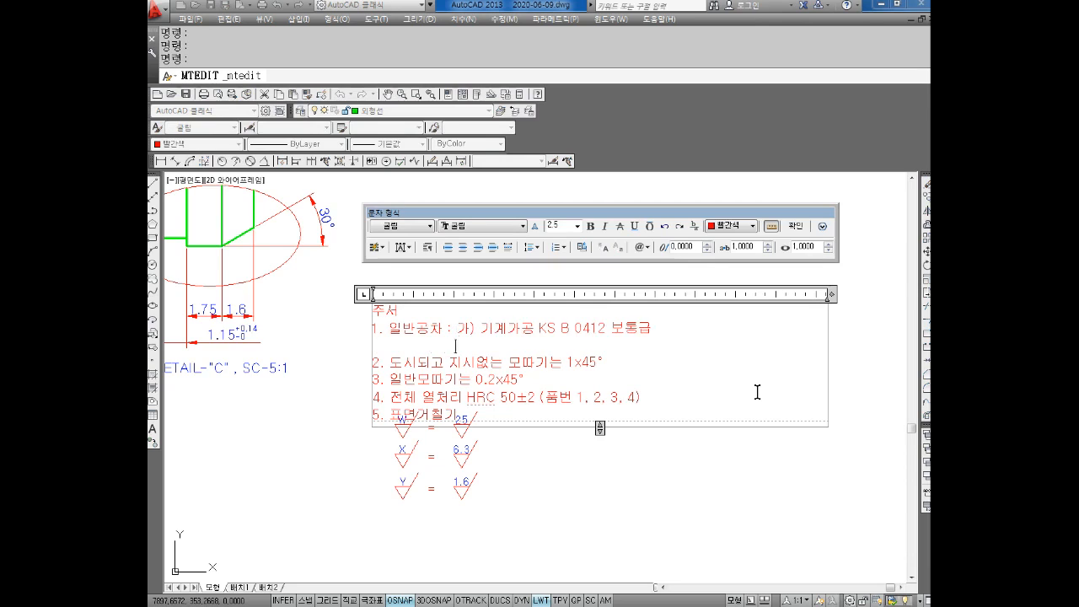
{"action": "type", "text": "SK"}
{"action": "type", "text": "나"}
{"action": "type", "text": ") 주조부 : KS B0250-CT11"}
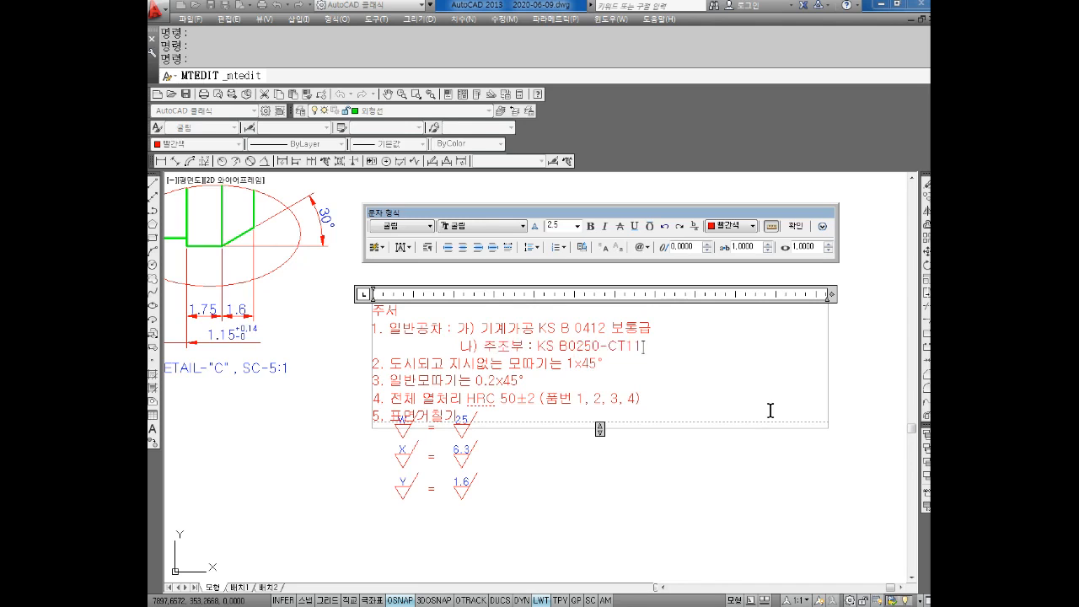
{"action": "left_click", "coordinate": [575, 506]}
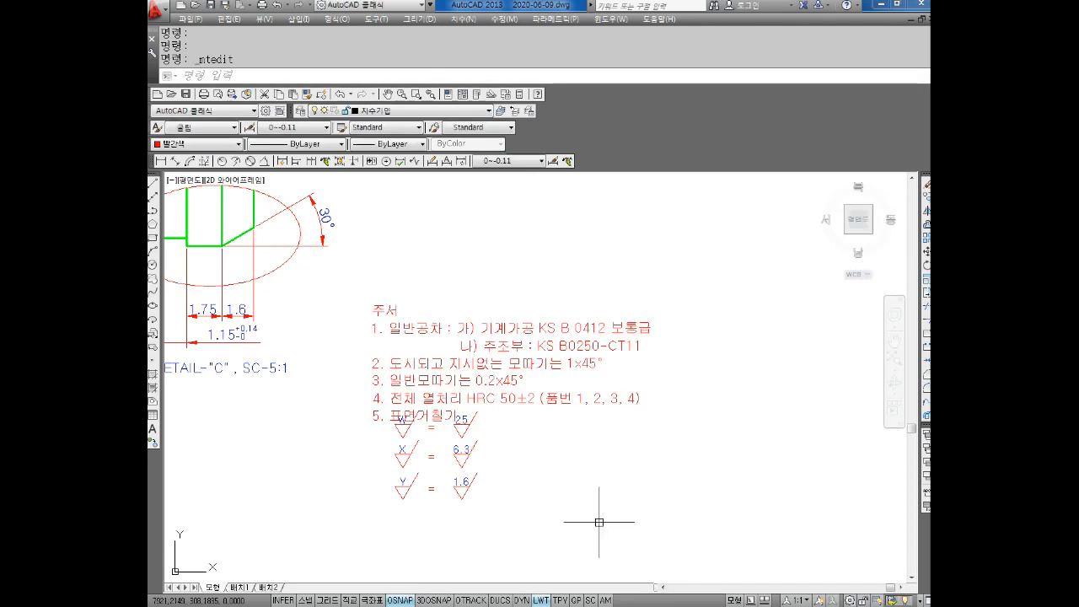
Try to move the W, X and Y surface roughness symbols down, clear of note 5
{"action": "middle_click_drag", "start_coordinate": [579, 499], "coordinate": [494, 434]}
{"action": "key", "text": "Escape"}
{"action": "type", "text": "m"}
{"action": "key", "text": "Return"}
{"action": "left_click", "coordinate": [498, 361]}
{"action": "left_click", "coordinate": [378, 447]}
{"action": "scroll", "coordinate": [428, 379], "scroll_direction": "up", "scroll_amount": 4}
{"action": "left_click", "coordinate": [392, 328]}
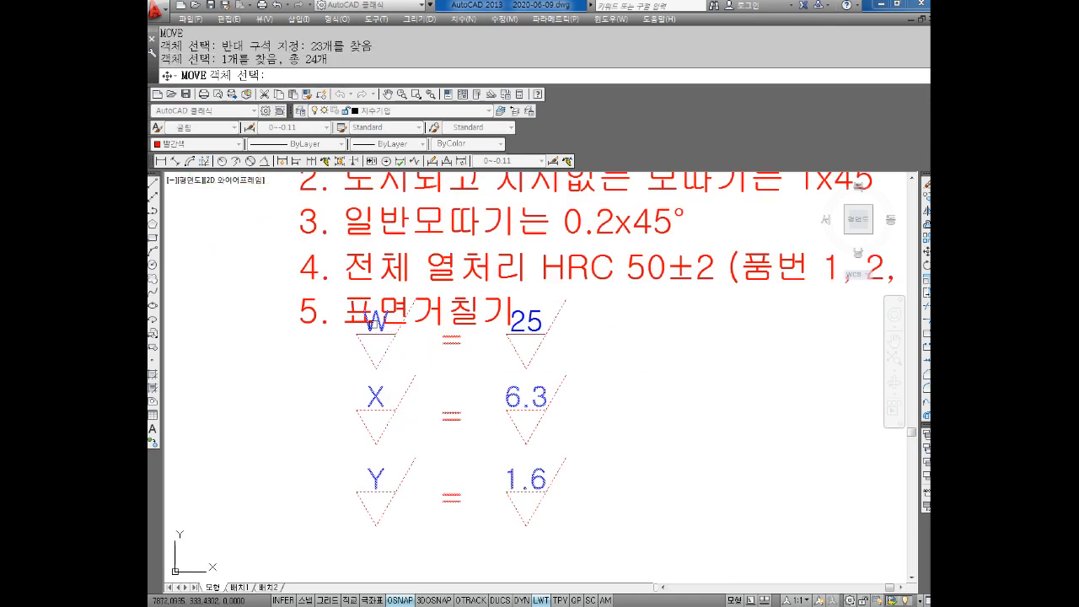
{"action": "left_click", "coordinate": [504, 337]}
{"action": "key", "text": "Return"}
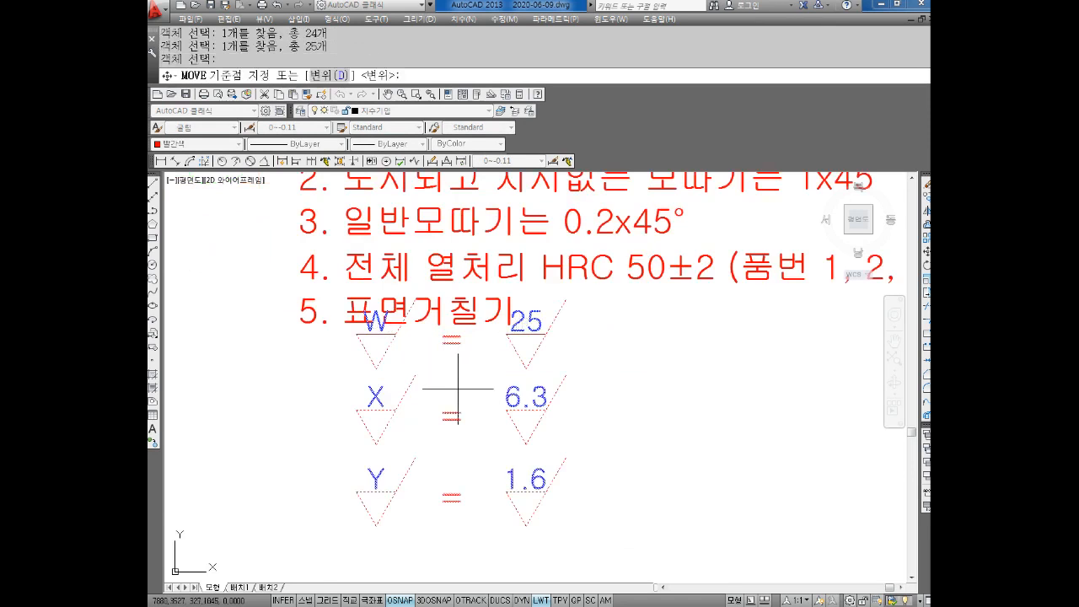
{"action": "left_click", "coordinate": [458, 391]}
{"action": "left_click", "coordinate": [457, 433]}
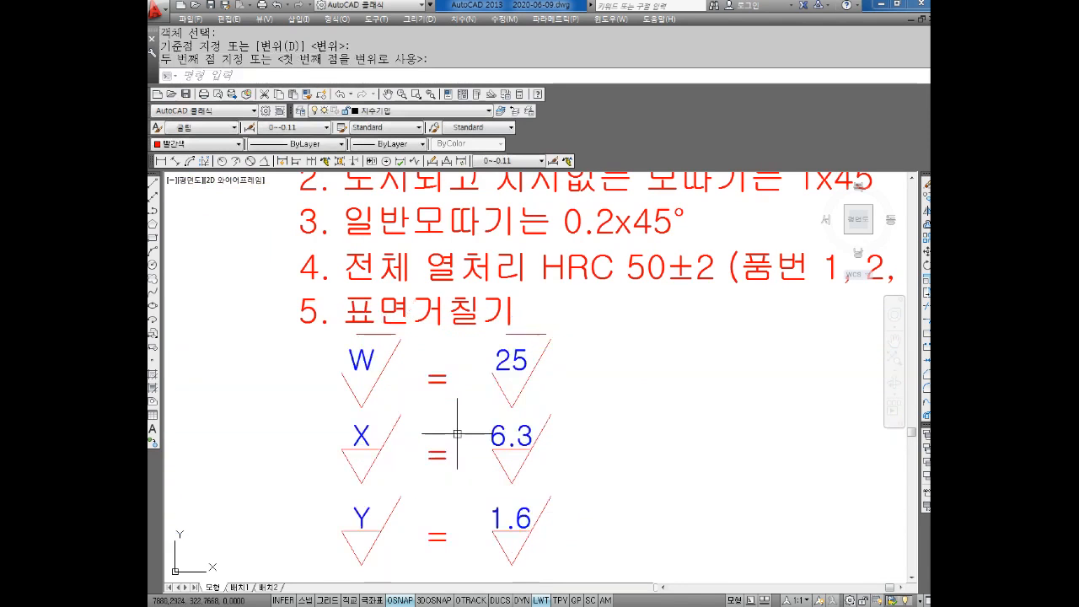
{"action": "scroll", "coordinate": [495, 437], "scroll_direction": "down", "scroll_amount": 5}
{"action": "key", "text": "Escape"}
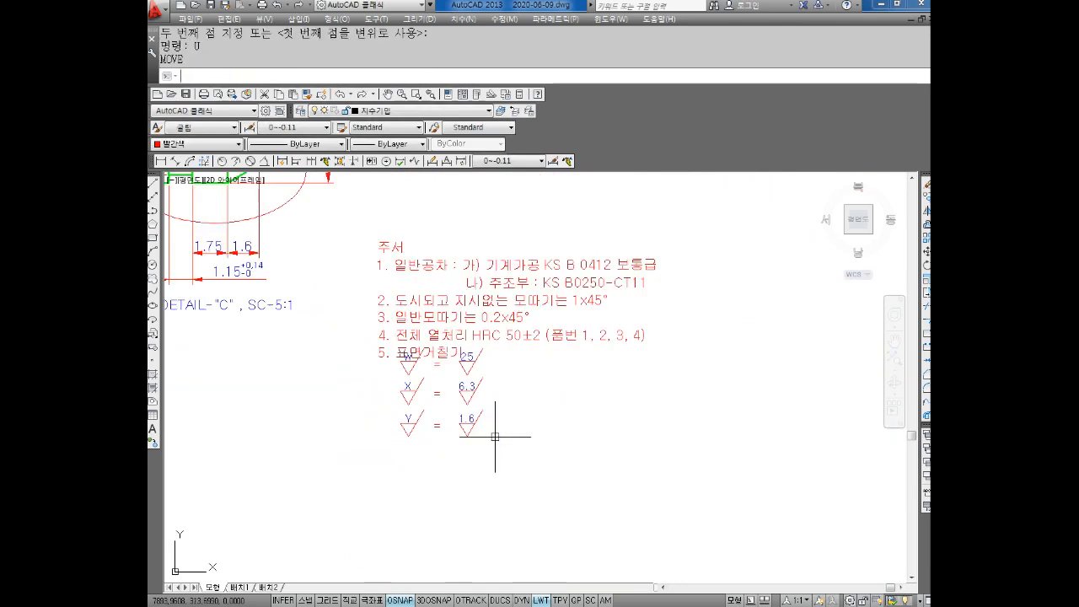
{"action": "key", "text": "Escape"}
Move the general notes text up so note 5 clears the surface roughness symbols
{"action": "scroll", "coordinate": [460, 415], "scroll_direction": "up", "scroll_amount": 5}
{"action": "type", "text": "m"}
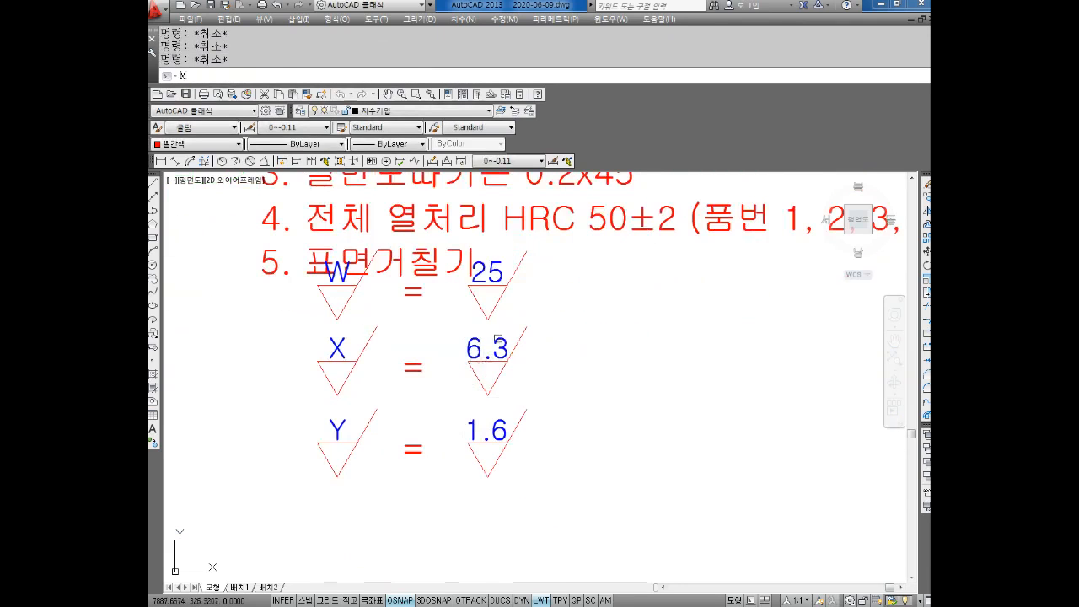
{"action": "key", "text": "Return"}
{"action": "middle_click_drag", "start_coordinate": [447, 245], "coordinate": [455, 454]}
{"action": "left_click", "coordinate": [440, 268]}
{"action": "left_click", "coordinate": [390, 336]}
{"action": "key", "text": "Return"}
{"action": "left_click", "coordinate": [282, 193]}
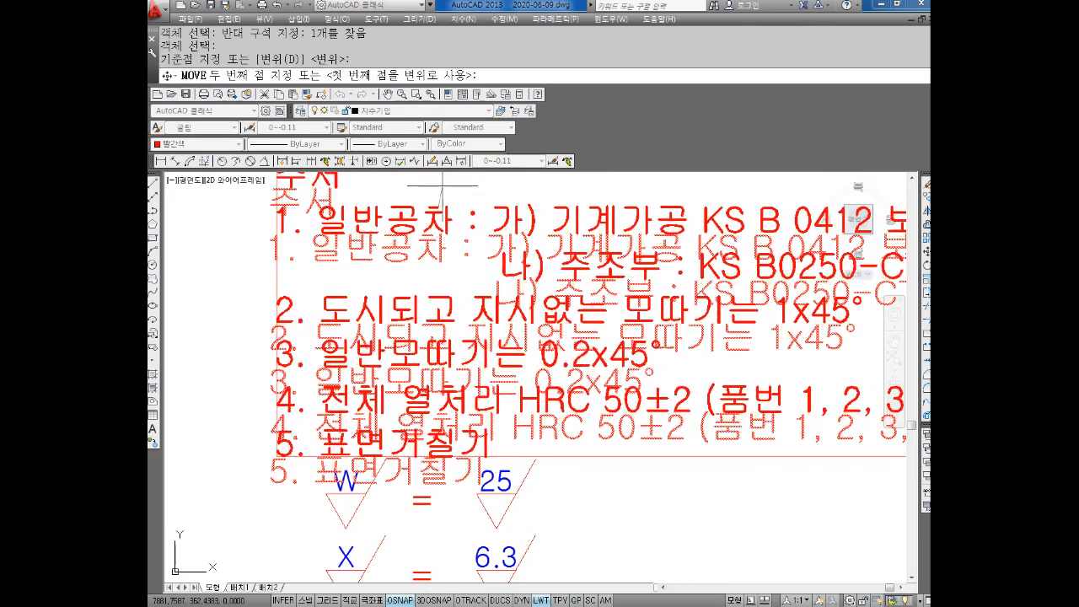
{"action": "left_click", "coordinate": [286, 170]}
{"action": "scroll", "coordinate": [464, 246], "scroll_direction": "down", "scroll_amount": 4}
{"action": "middle_click_drag", "start_coordinate": [468, 367], "coordinate": [472, 351]}
{"action": "key", "text": "Escape"}
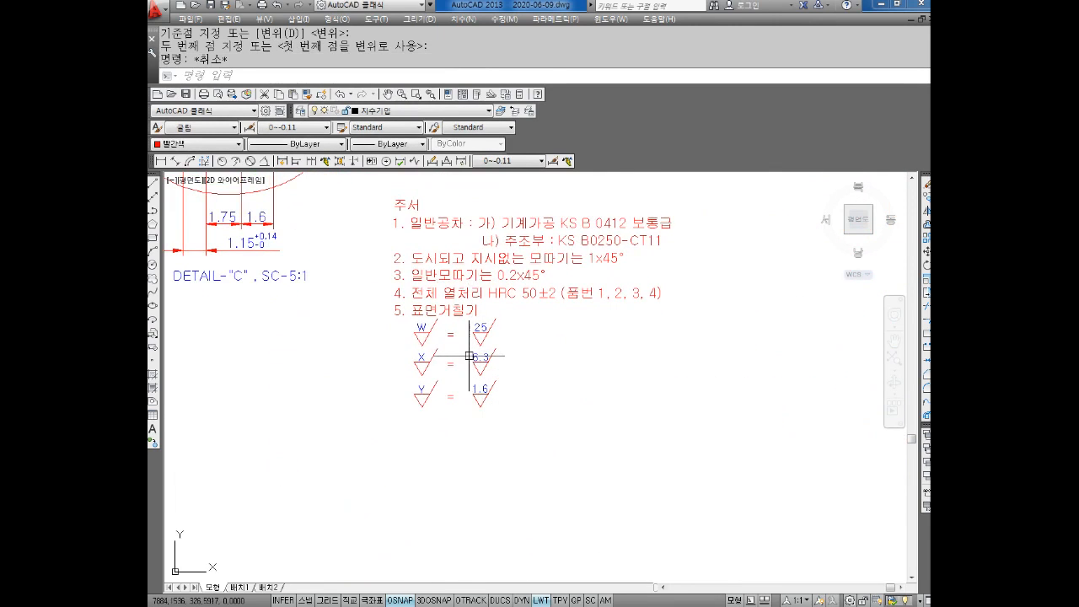
Change the roughness legend's letter W to X in the first row and Y to Z in the last row
{"action": "scroll", "coordinate": [473, 357], "scroll_direction": "up", "scroll_amount": 2}
{"action": "double_click", "coordinate": [487, 318]}
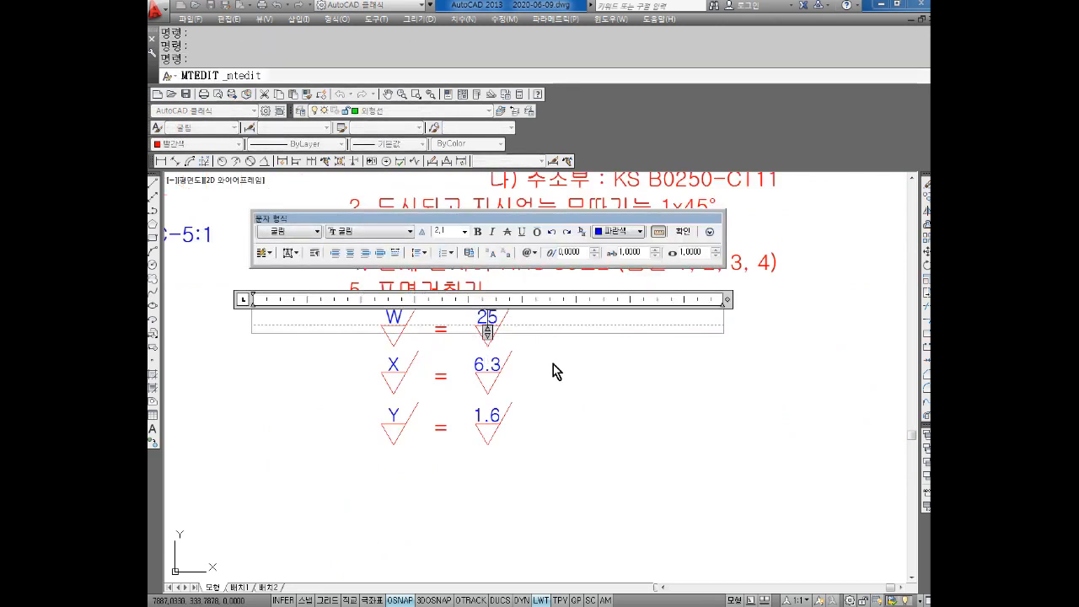
{"action": "left_click", "coordinate": [538, 390]}
{"action": "double_click", "coordinate": [394, 318]}
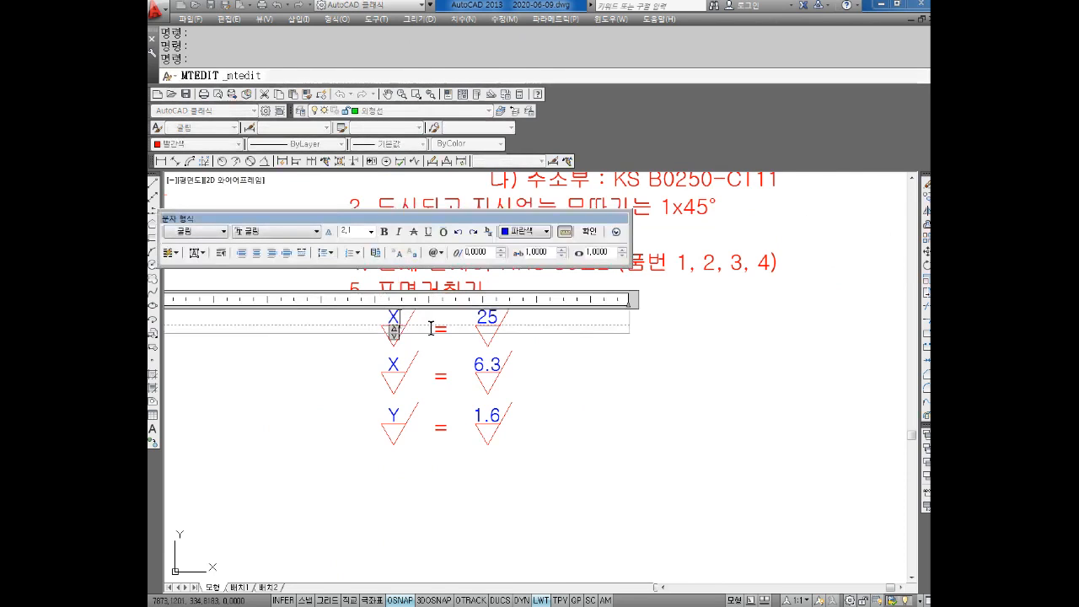
{"action": "left_click", "coordinate": [421, 414]}
{"action": "double_click", "coordinate": [414, 422]}
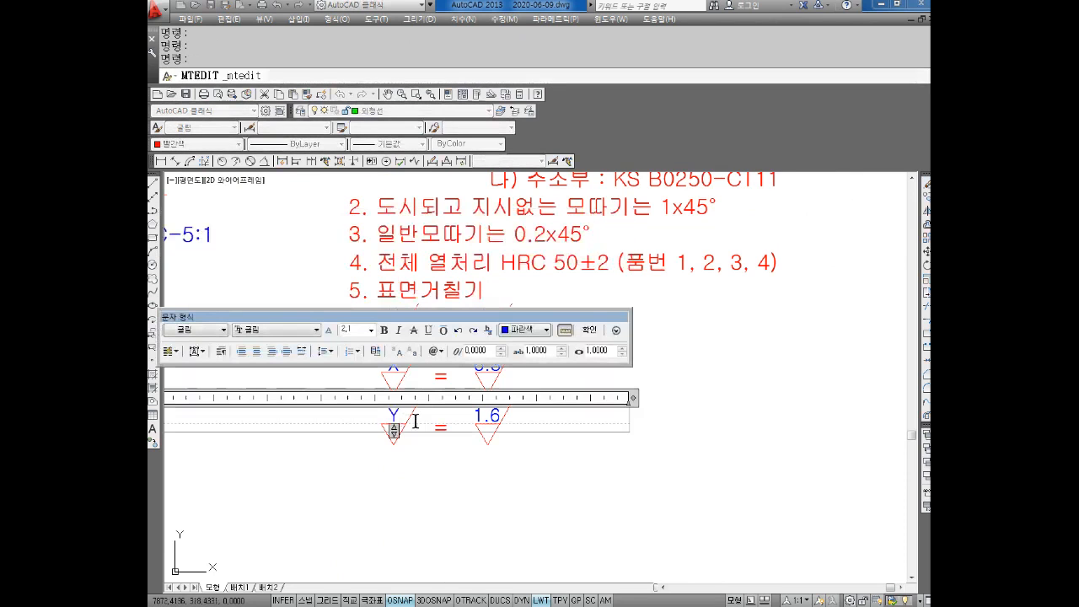
{"action": "type", "text": "Z"}
{"action": "left_click", "coordinate": [412, 455]}
Set the roughness legend's values to 3.2, 0.8 and 0.2 from the first row to the last
{"action": "double_click", "coordinate": [502, 327]}
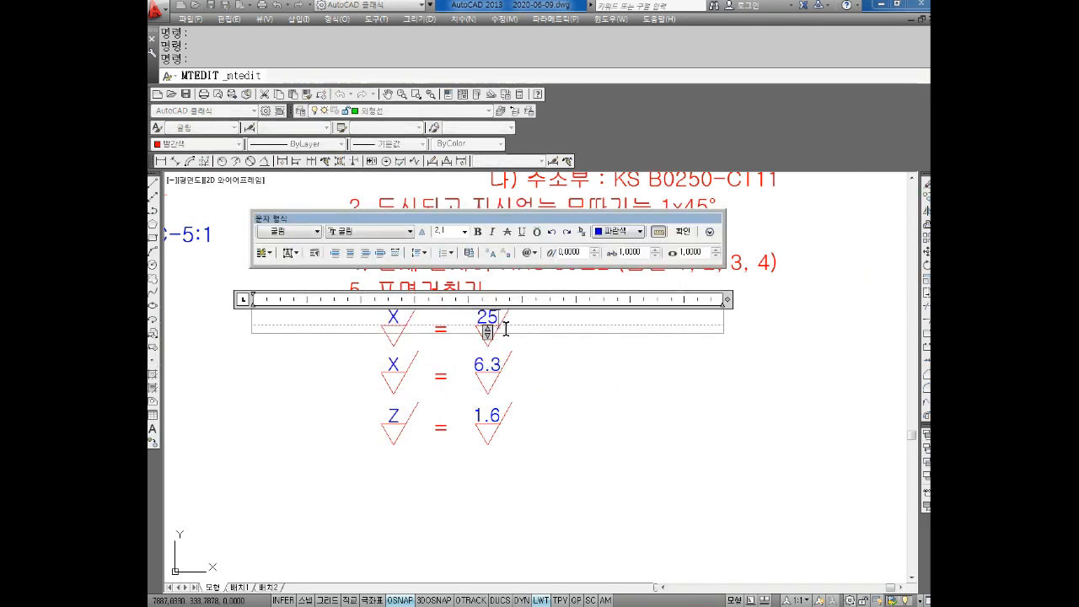
{"action": "left_click", "coordinate": [582, 494]}
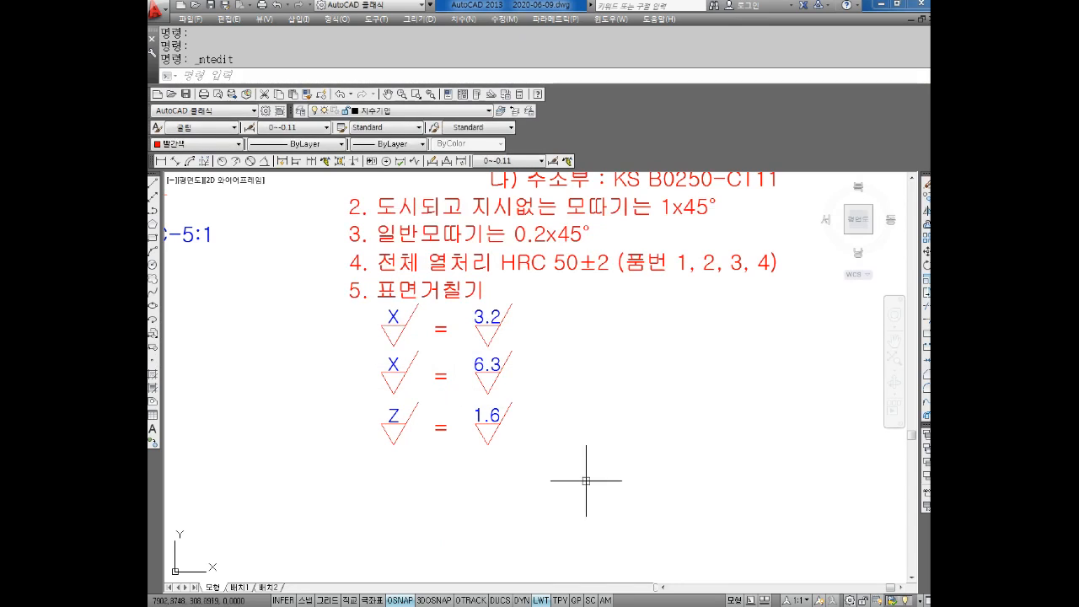
{"action": "double_click", "coordinate": [486, 365]}
{"action": "left_click_drag", "start_coordinate": [497, 365], "coordinate": [402, 363]}
{"action": "type", "text": "0.8"}
{"action": "left_click", "coordinate": [471, 455]}
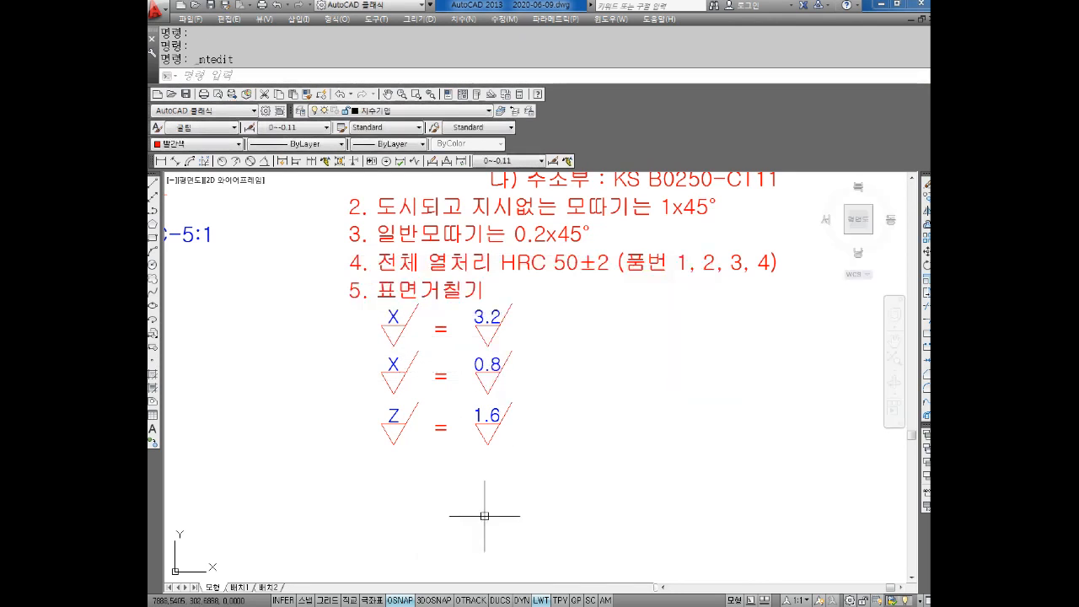
{"action": "double_click", "coordinate": [479, 415]}
{"action": "left_click_drag", "start_coordinate": [501, 415], "coordinate": [367, 412]}
{"action": "type", "text": "0.2"}
{"action": "left_click", "coordinate": [461, 533]}
{"action": "scroll", "coordinate": [531, 416], "scroll_direction": "down", "scroll_amount": 5}
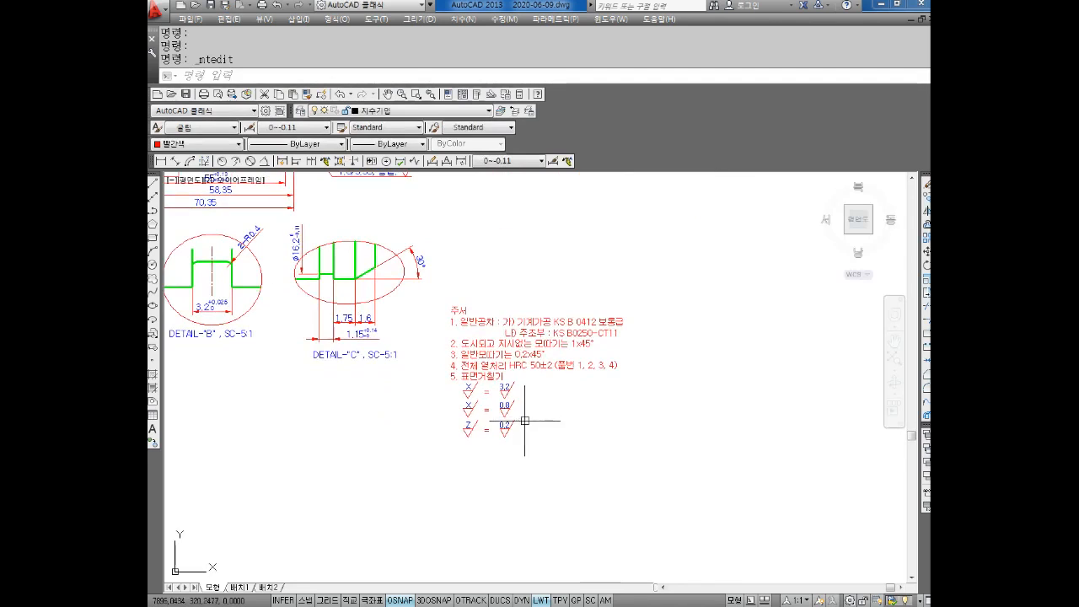
Remove the part-number remark "(품번 1, 2, 3, 4)" from note 4, leaving HRC 50±2
{"action": "scroll", "coordinate": [535, 383], "scroll_direction": "up", "scroll_amount": 2}
{"action": "left_click", "coordinate": [571, 366]}
{"action": "double_click", "coordinate": [571, 366]}
{"action": "left_click", "coordinate": [677, 366]}
{"action": "key", "text": "BackSpace"}
{"action": "key", "text": "BackSpace"}
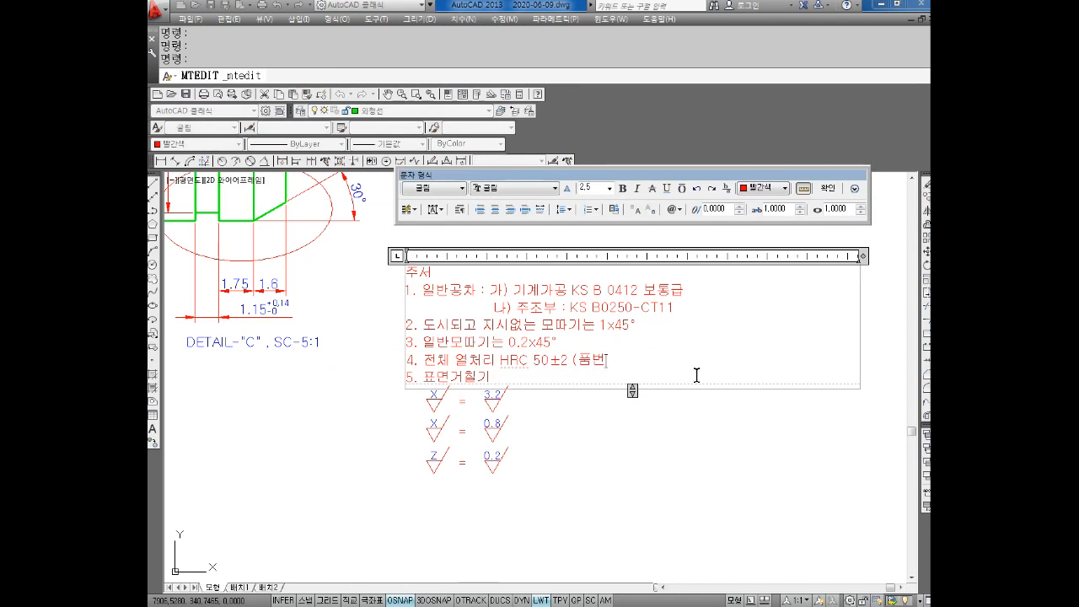
{"action": "key", "text": "BackSpace"}
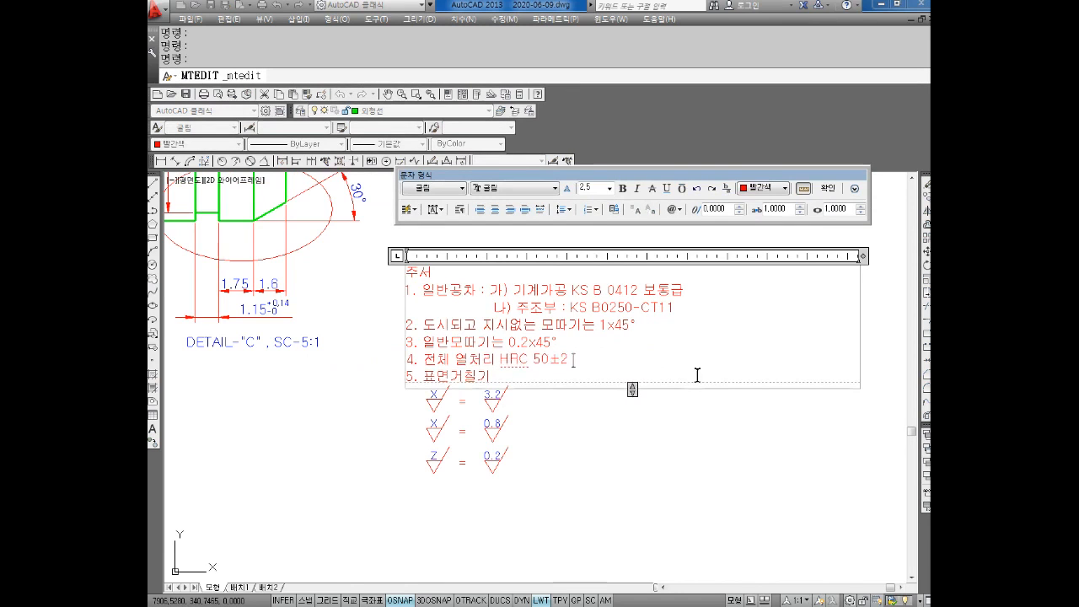
{"action": "left_click", "coordinate": [681, 424]}
Change note 1's general tolerance item 가) to read "가공부 KS B ISO 2768-m"
{"action": "middle_click_drag", "start_coordinate": [682, 427], "coordinate": [640, 441]}
{"action": "left_click", "coordinate": [550, 302]}
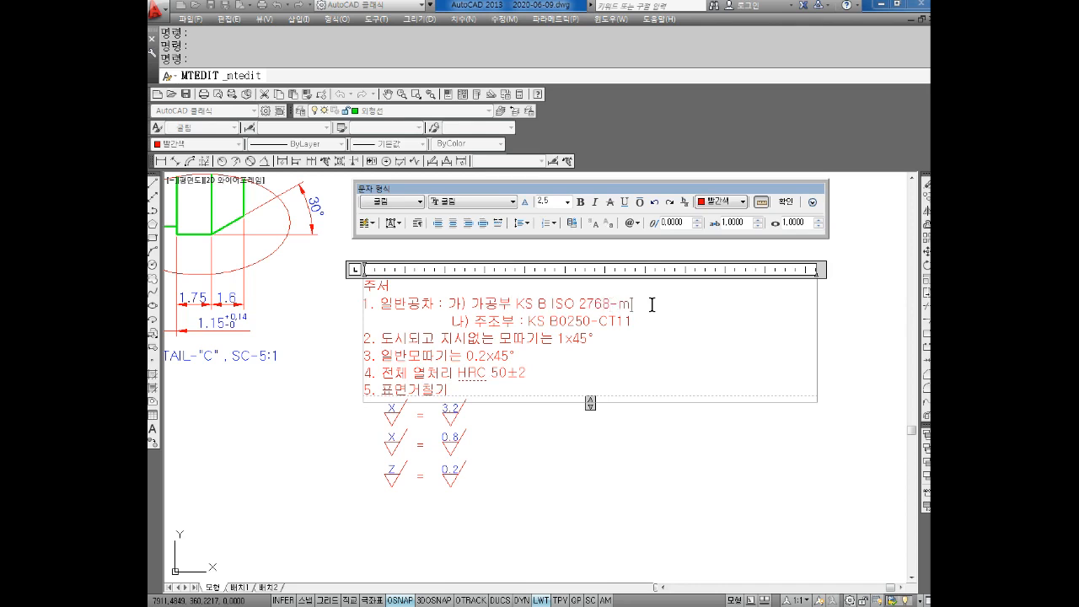
{"action": "left_click", "coordinate": [730, 431]}
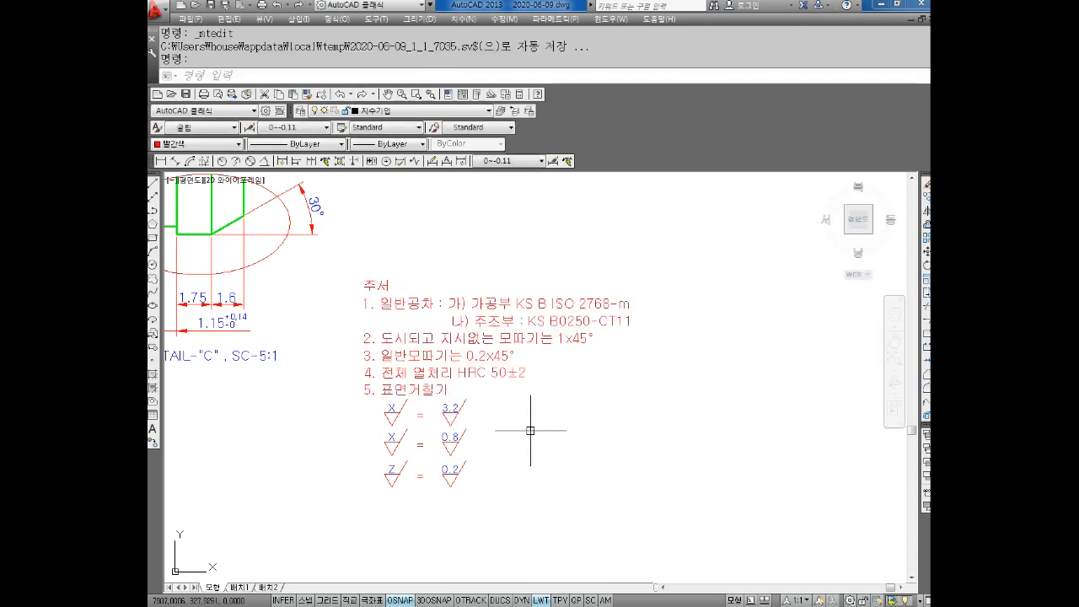
Delete the circle surrounded by arrayed surface roughness symbols above the shaft's right end
{"action": "scroll", "coordinate": [530, 431], "scroll_direction": "down", "scroll_amount": 3}
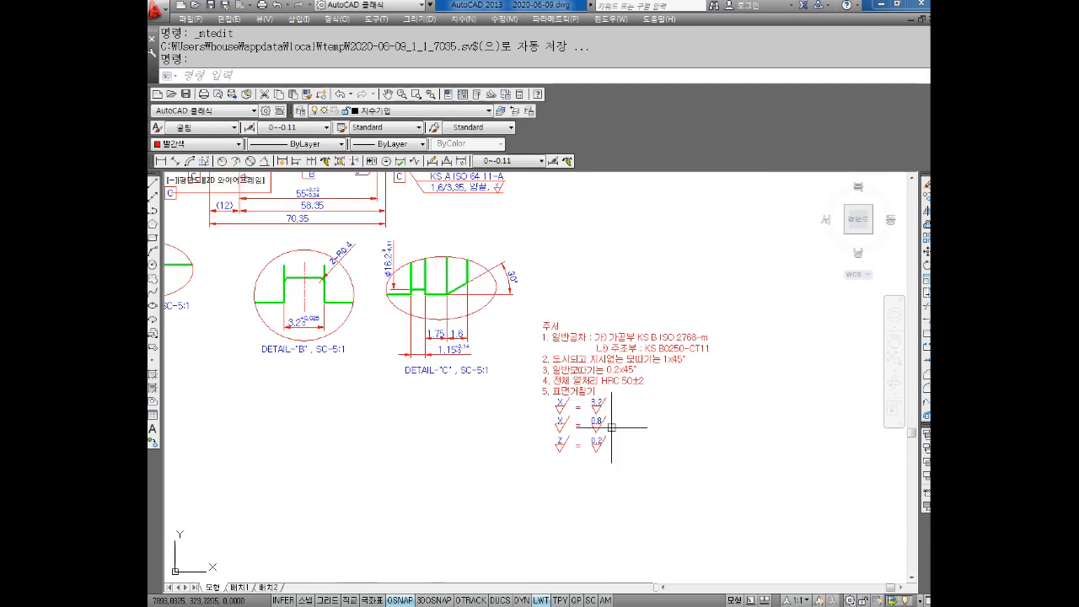
{"action": "scroll", "coordinate": [431, 380], "scroll_direction": "down", "scroll_amount": 4}
{"action": "middle_click_drag", "start_coordinate": [372, 291], "coordinate": [427, 325]}
{"action": "scroll", "coordinate": [429, 324], "scroll_direction": "up", "scroll_amount": 2}
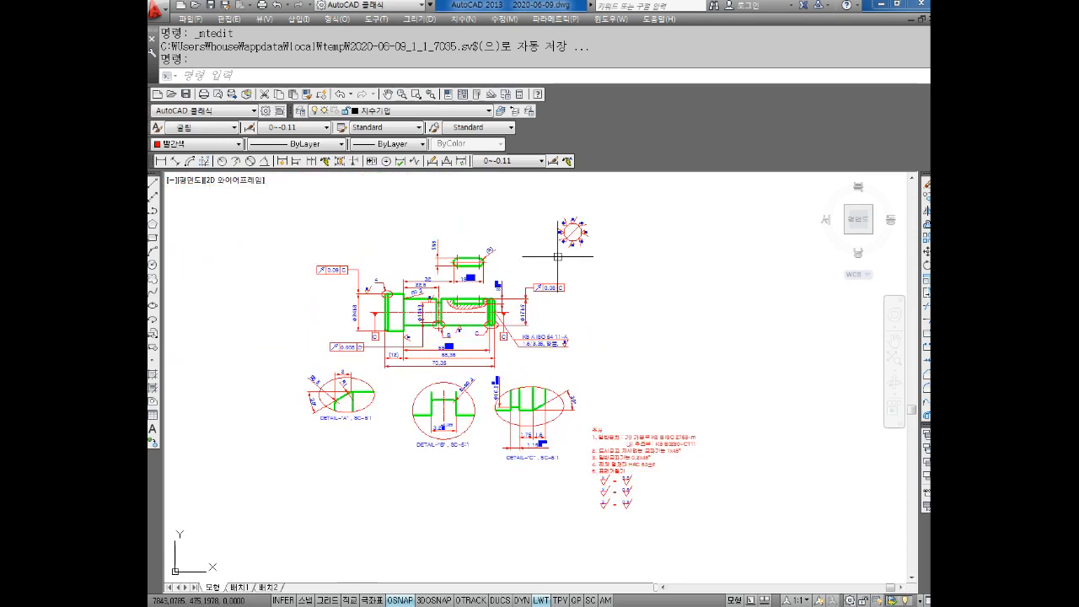
{"action": "middle_click_drag", "start_coordinate": [607, 237], "coordinate": [620, 292]}
{"action": "key", "text": "Escape"}
{"action": "key", "text": "Escape"}
{"action": "left_click", "coordinate": [641, 250]}
{"action": "left_click", "coordinate": [547, 317]}
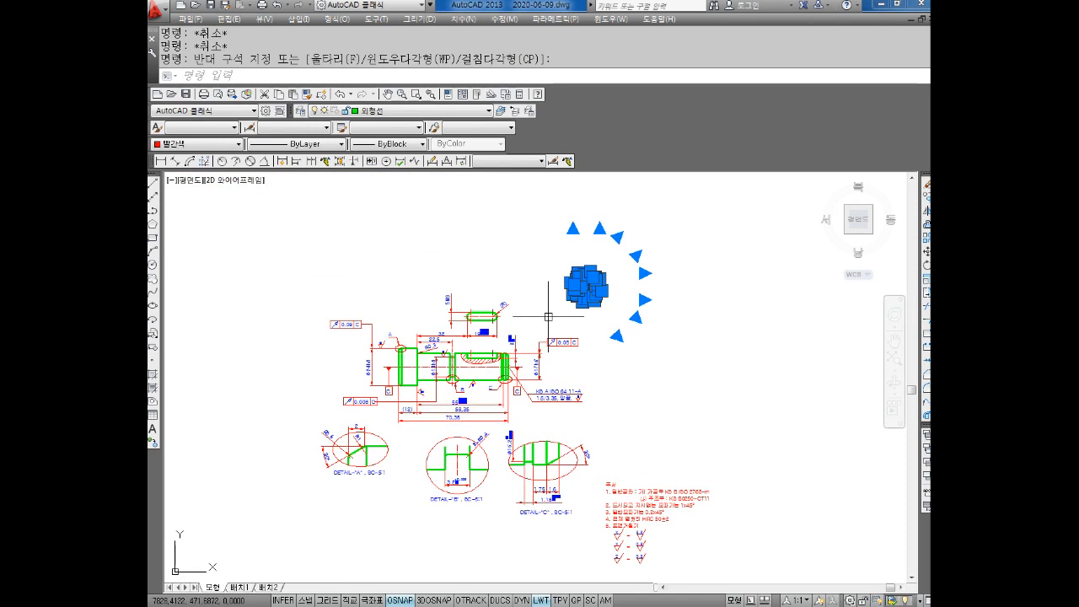
{"action": "key", "text": "Delete"}
Draw a rectangular frame enclosing the shaft views, Details A to C and the general notes
{"action": "middle_click_drag", "start_coordinate": [532, 398], "coordinate": [553, 310]}
{"action": "key", "text": "Escape"}
{"action": "key", "text": "Escape"}
{"action": "key", "text": "Escape"}
{"action": "type", "text": "rec"}
{"action": "key", "text": "Return"}
{"action": "key", "text": "Escape"}
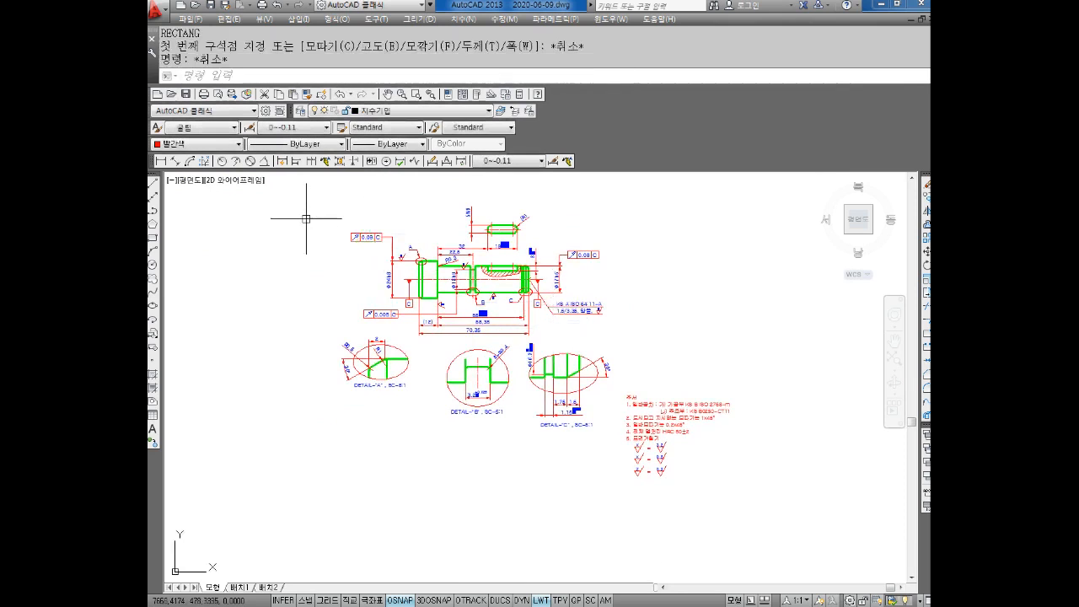
{"action": "type", "text": "rec"}
{"action": "key", "text": "Return"}
{"action": "left_click", "coordinate": [304, 201]}
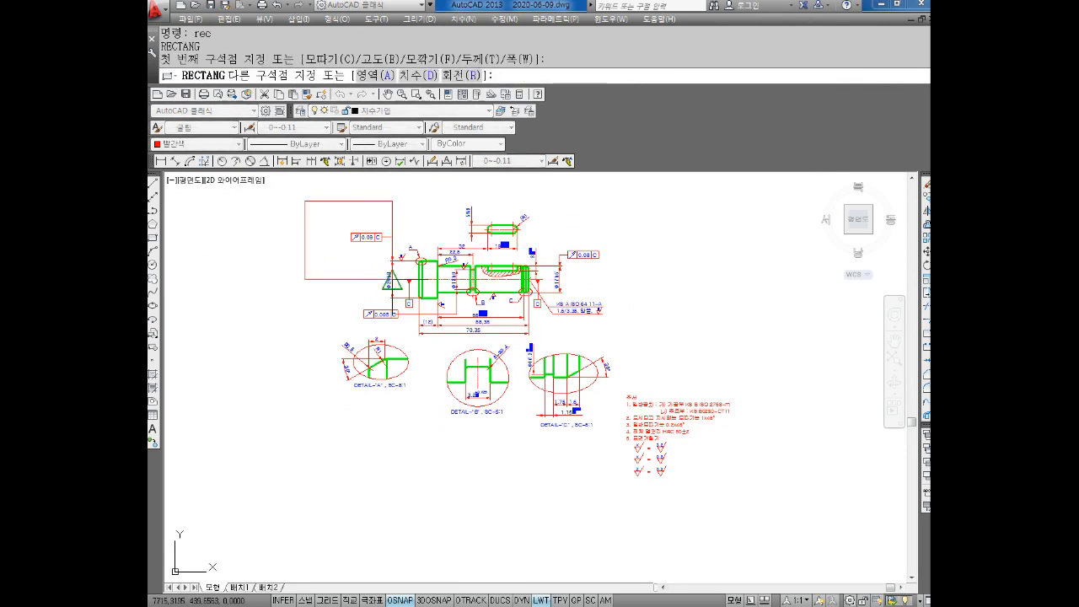
{"action": "left_click", "coordinate": [759, 510]}
{"action": "key", "text": "Escape"}
{"action": "middle_click_drag", "start_coordinate": [706, 473], "coordinate": [671, 461]}
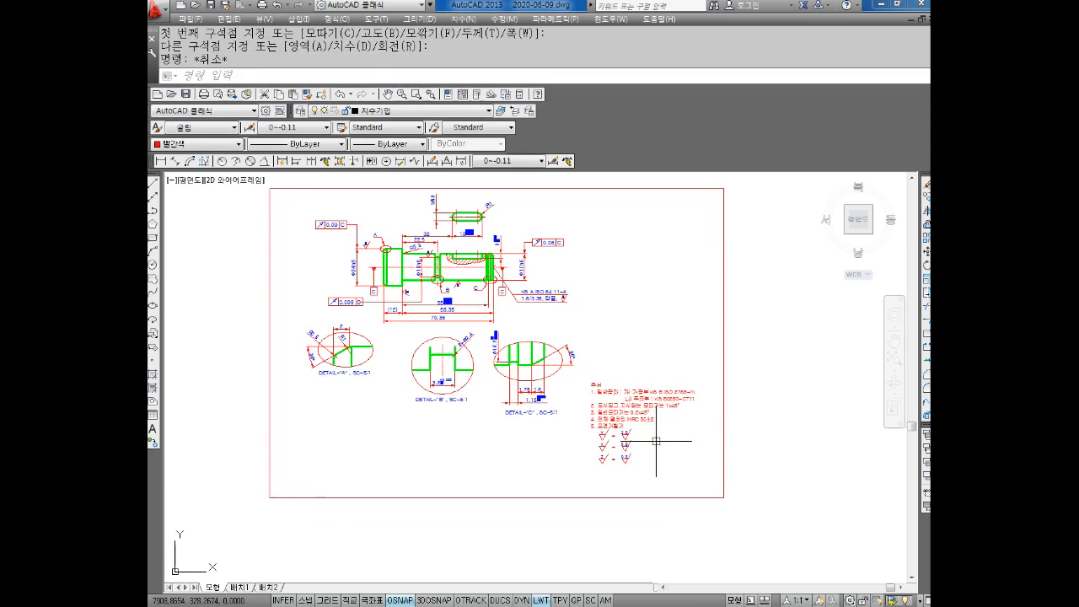
Move the general notes and roughness legend up within the frame, beside Detail C
{"action": "key", "text": "Escape"}
{"action": "key", "text": "Escape"}
{"action": "type", "text": "m"}
{"action": "key", "text": "Return"}
{"action": "left_click", "coordinate": [663, 377]}
{"action": "left_click", "coordinate": [584, 478]}
{"action": "key", "text": "Return"}
{"action": "left_click", "coordinate": [626, 375]}
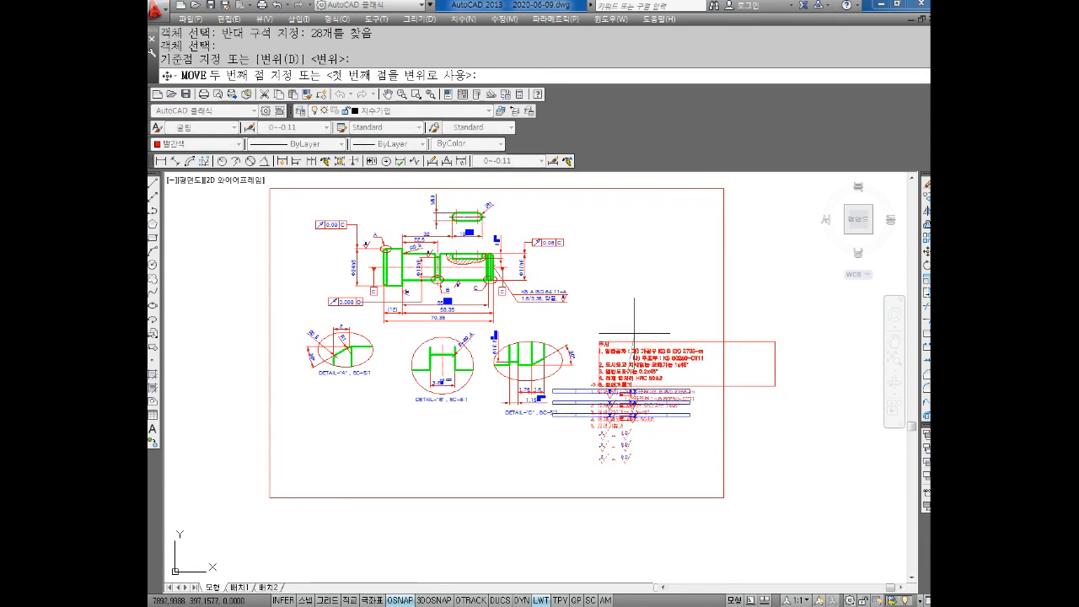
{"action": "key", "text": "Escape"}
{"action": "key", "text": "Escape"}
Copy the separate blank title block from the other drawings' area to just below the lower right of the shaft drawing's frame
{"action": "scroll", "coordinate": [506, 419], "scroll_direction": "down", "scroll_amount": 2}
{"action": "middle_click_drag", "start_coordinate": [506, 420], "coordinate": [626, 410]}
{"action": "scroll", "coordinate": [484, 388], "scroll_direction": "down", "scroll_amount": 4}
{"action": "middle_click_drag", "start_coordinate": [484, 388], "coordinate": [602, 388]}
{"action": "middle_click_drag", "start_coordinate": [443, 403], "coordinate": [650, 447]}
{"action": "middle_click_drag", "start_coordinate": [260, 359], "coordinate": [466, 374]}
{"action": "scroll", "coordinate": [554, 458], "scroll_direction": "up", "scroll_amount": 4}
{"action": "scroll", "coordinate": [549, 458], "scroll_direction": "up", "scroll_amount": 2}
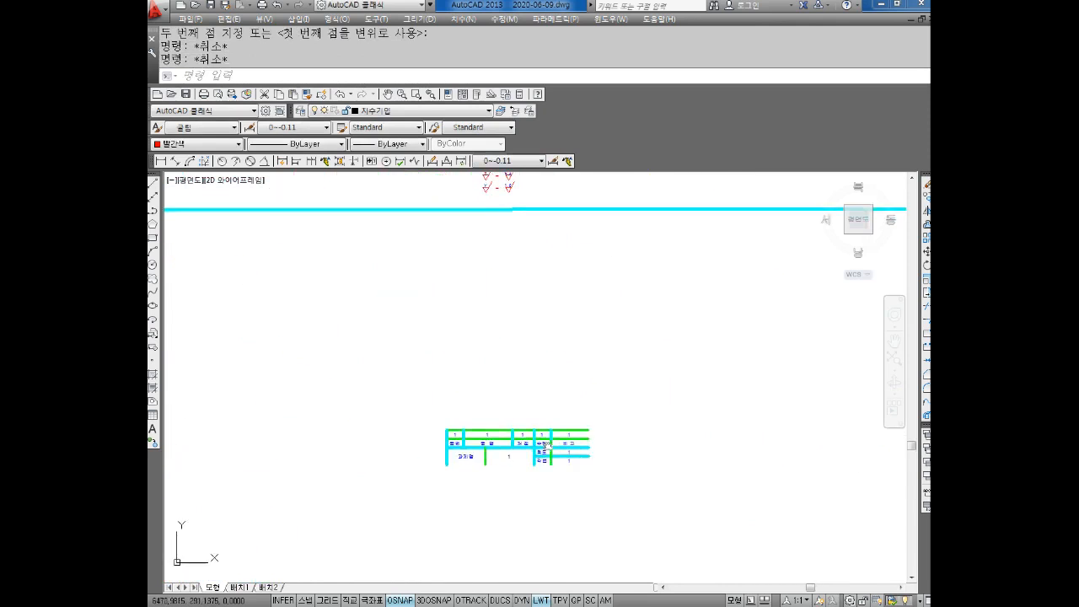
{"action": "scroll", "coordinate": [400, 435], "scroll_direction": "down", "scroll_amount": 4}
{"action": "middle_click_drag", "start_coordinate": [345, 440], "coordinate": [605, 397]}
{"action": "scroll", "coordinate": [605, 397], "scroll_direction": "down", "scroll_amount": 2}
{"action": "middle_click_drag", "start_coordinate": [444, 469], "coordinate": [506, 412]}
{"action": "scroll", "coordinate": [435, 435], "scroll_direction": "up", "scroll_amount": 4}
{"action": "scroll", "coordinate": [447, 444], "scroll_direction": "down", "scroll_amount": 2}
{"action": "middle_click_drag", "start_coordinate": [431, 444], "coordinate": [231, 443]}
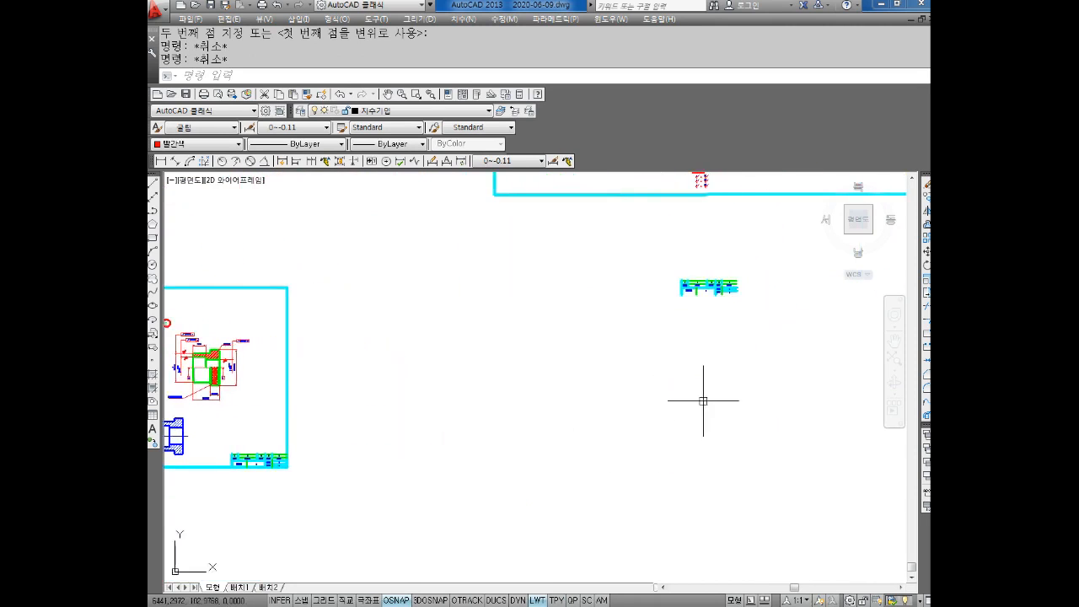
{"action": "middle_click_drag", "start_coordinate": [771, 290], "coordinate": [636, 371]}
{"action": "scroll", "coordinate": [636, 372], "scroll_direction": "up", "scroll_amount": 4}
{"action": "key", "text": "Escape"}
{"action": "type", "text": "c"}
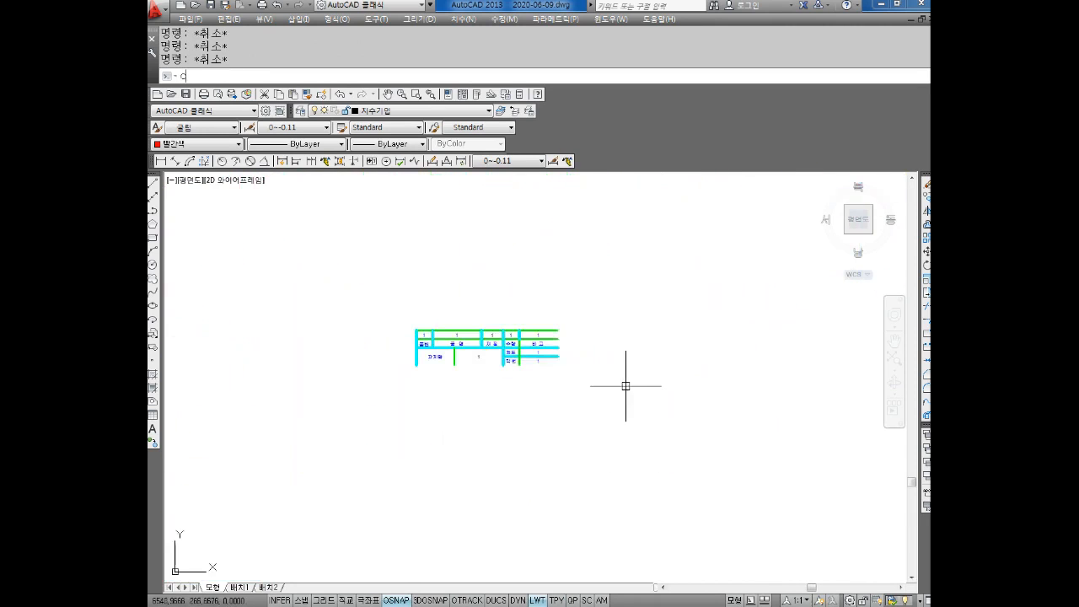
{"action": "type", "text": "o"}
{"action": "key", "text": "space"}
{"action": "left_click", "coordinate": [621, 301]}
{"action": "left_click", "coordinate": [352, 396]}
{"action": "key", "text": "space"}
{"action": "left_click", "coordinate": [602, 392]}
{"action": "scroll", "coordinate": [740, 438], "scroll_direction": "down", "scroll_amount": 4}
{"action": "scroll", "coordinate": [699, 429], "scroll_direction": "down", "scroll_amount": 2}
{"action": "middle_click_drag", "start_coordinate": [699, 429], "coordinate": [514, 424]}
{"action": "scroll", "coordinate": [513, 426], "scroll_direction": "up", "scroll_amount": 5}
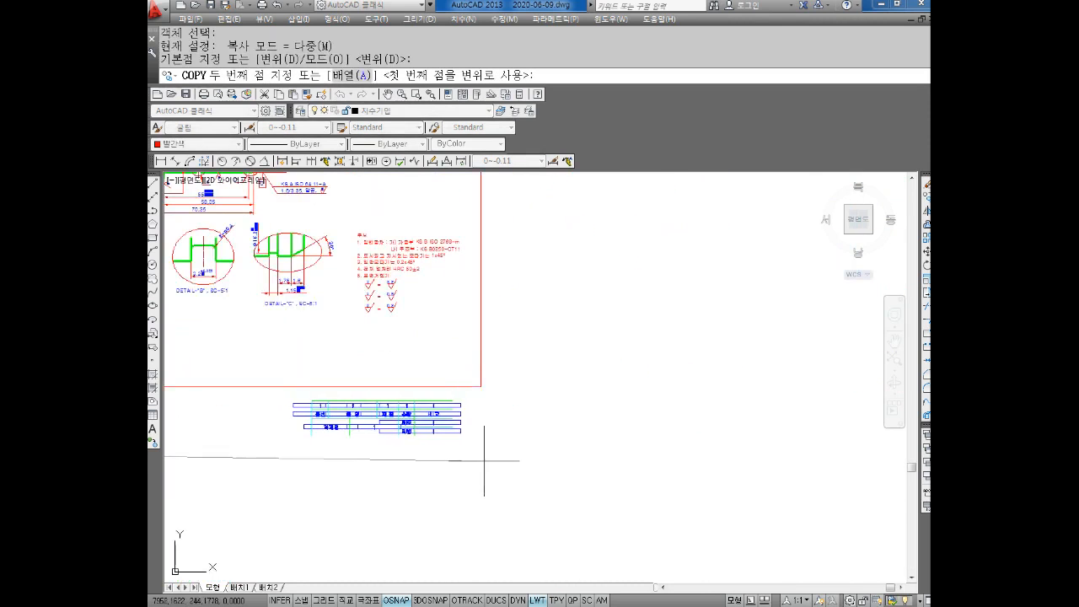
{"action": "left_click", "coordinate": [460, 437]}
{"action": "key", "text": "Escape"}
Draw helper lines along the copied title block's bottom and right edges, running past their shared corner
{"action": "scroll", "coordinate": [360, 429], "scroll_direction": "up", "scroll_amount": 4}
{"action": "middle_click_drag", "start_coordinate": [364, 427], "coordinate": [421, 437]}
{"action": "key", "text": "Escape"}
{"action": "key", "text": "Escape"}
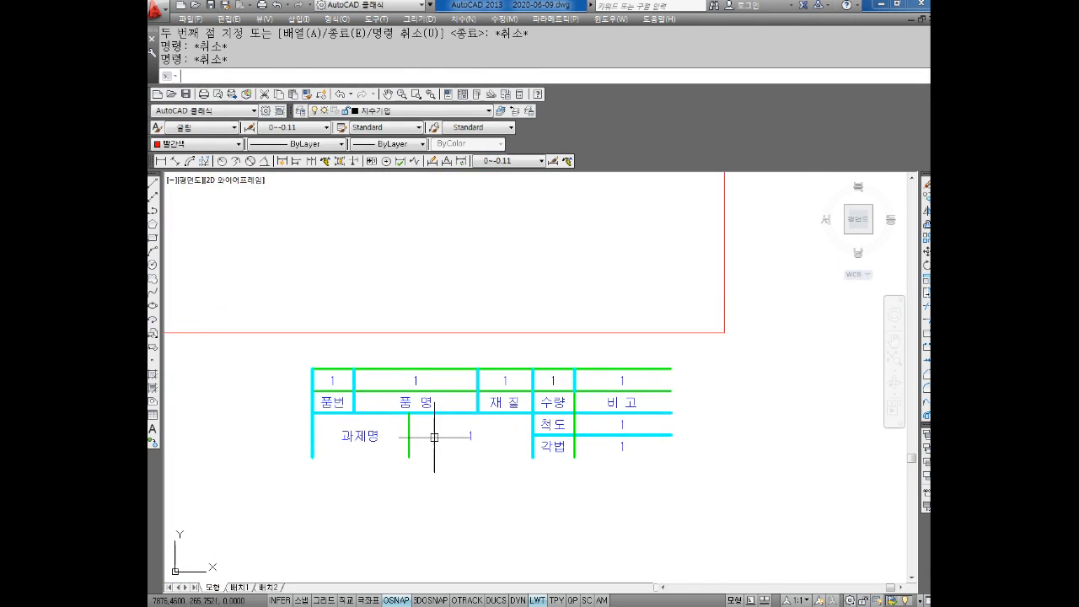
{"action": "type", "text": "l"}
{"action": "key", "text": "space"}
{"action": "left_click", "coordinate": [312, 458]}
{"action": "scroll", "coordinate": [525, 475], "scroll_direction": "down", "scroll_amount": 2}
{"action": "key", "text": "F8"}
{"action": "left_click", "coordinate": [822, 482]}
{"action": "key", "text": "Escape"}
{"action": "key", "text": "space"}
{"action": "left_click", "coordinate": [758, 417]}
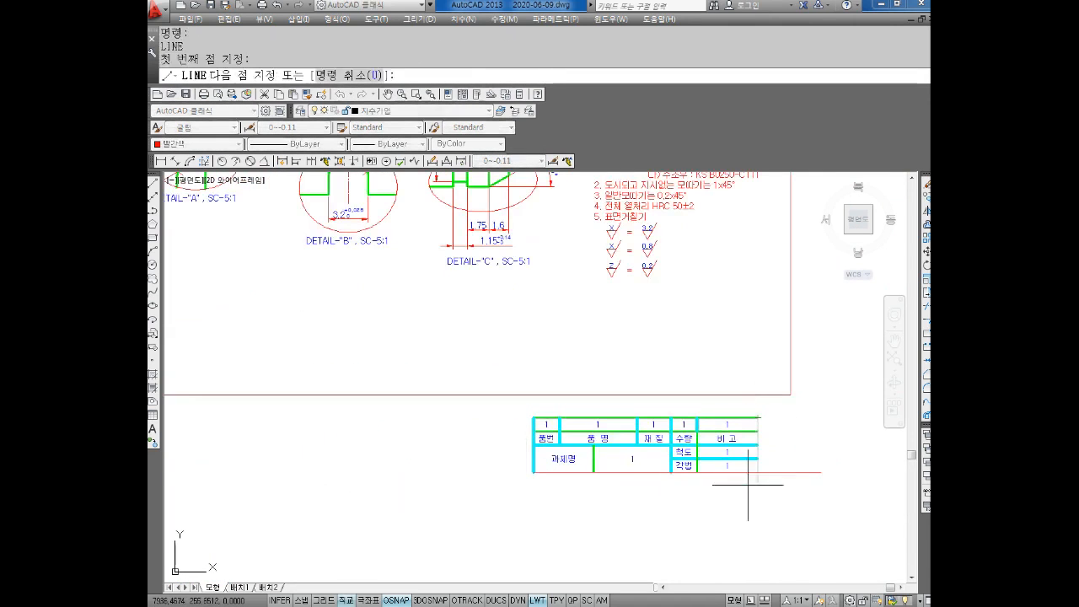
{"action": "left_click", "coordinate": [752, 506]}
{"action": "key", "text": "Escape"}
Move the title block by its lower-right corner onto the frame's lower-right corner
{"action": "middle_click_drag", "start_coordinate": [752, 506], "coordinate": [694, 500]}
{"action": "type", "text": "m"}
{"action": "key", "text": "space"}
{"action": "left_click", "coordinate": [722, 402]}
{"action": "left_click", "coordinate": [425, 495]}
{"action": "key", "text": "space"}
{"action": "left_click", "coordinate": [700, 466]}
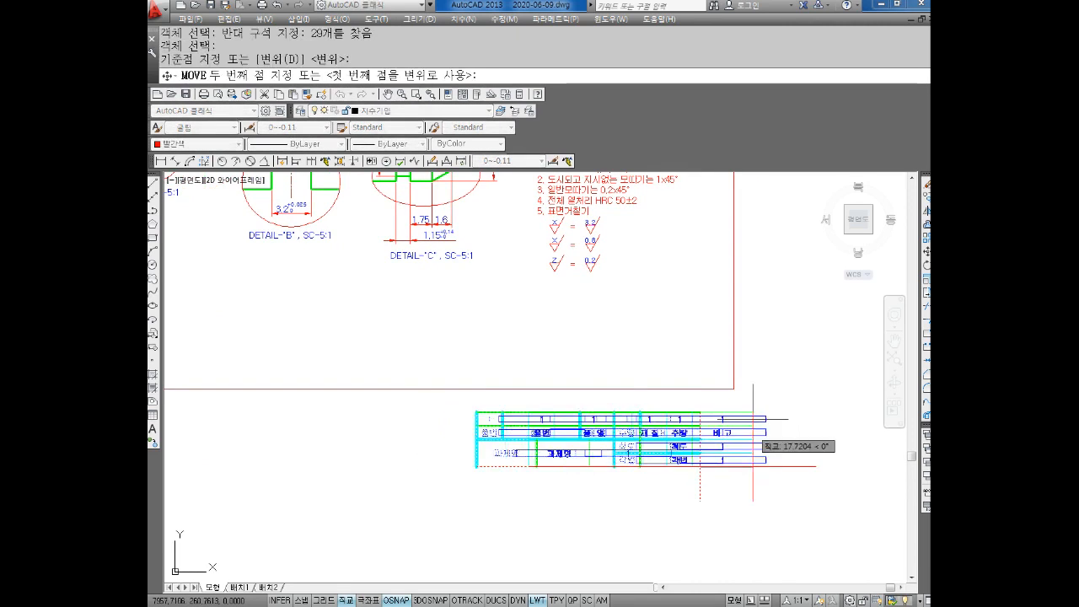
{"action": "left_click", "coordinate": [734, 389]}
{"action": "key", "text": "Escape"}
Delete the two helper lines extending beyond the frame's lower-right corner
{"action": "middle_click_drag", "start_coordinate": [825, 351], "coordinate": [740, 393]}
{"action": "left_click", "coordinate": [732, 408]}
{"action": "left_click", "coordinate": [704, 455]}
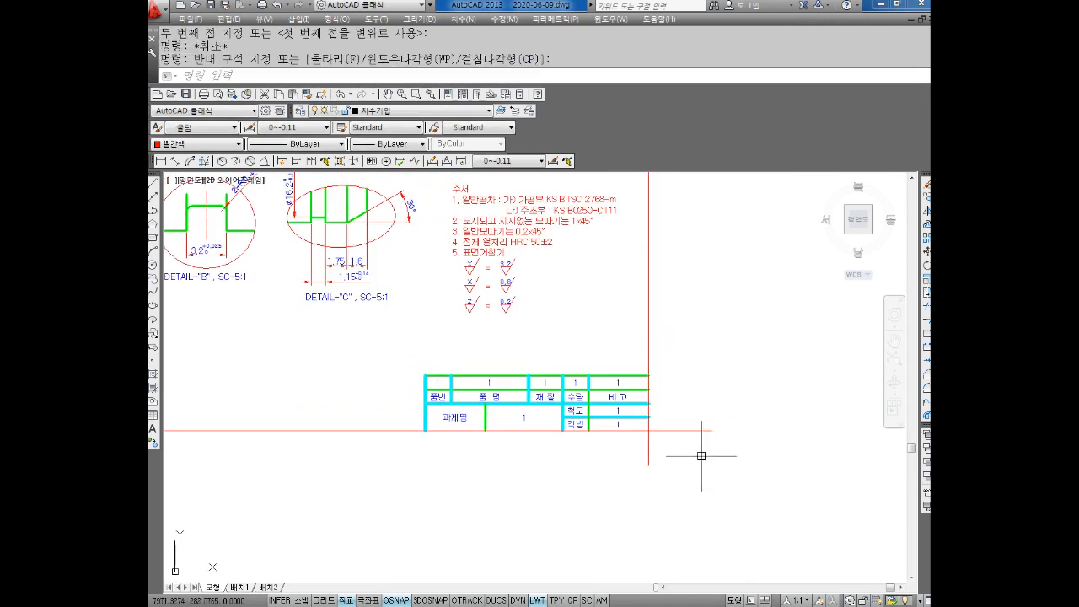
{"action": "left_click", "coordinate": [709, 422]}
{"action": "left_click", "coordinate": [693, 461]}
{"action": "key", "text": "Delete"}
{"action": "left_click", "coordinate": [675, 458]}
{"action": "left_click", "coordinate": [646, 452]}
Move the frame and title block straight up to balance the margins above and below the views
{"action": "scroll", "coordinate": [608, 479], "scroll_direction": "down", "scroll_amount": 5}
{"action": "middle_click_drag", "start_coordinate": [530, 474], "coordinate": [578, 482]}
{"action": "key", "text": "Escape"}
{"action": "key", "text": "Escape"}
{"action": "key", "text": "Escape"}
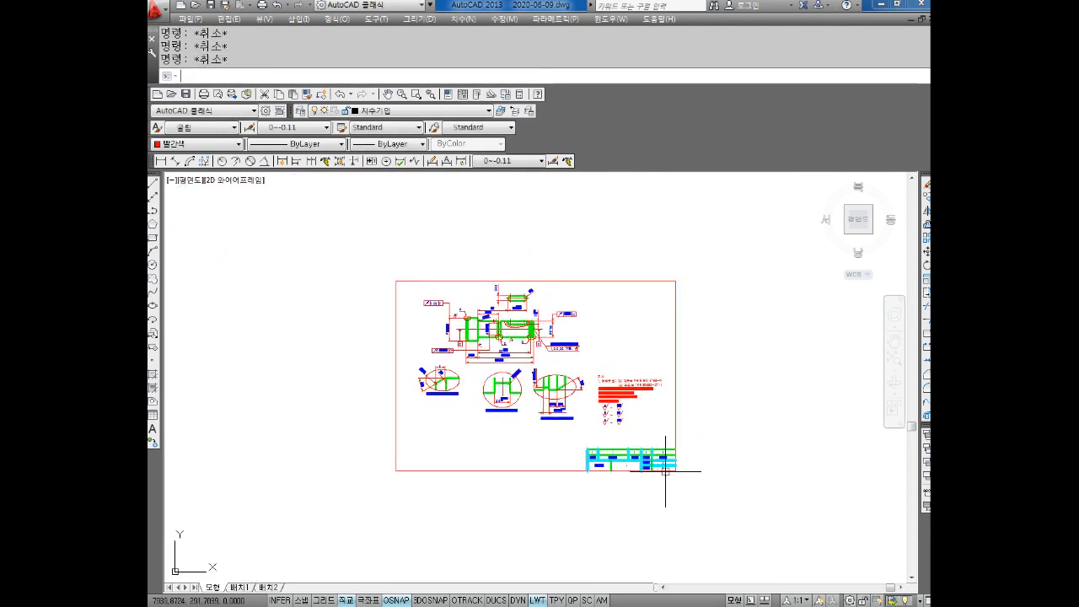
{"action": "type", "text": "m"}
{"action": "key", "text": "Return"}
{"action": "left_click", "coordinate": [697, 437]}
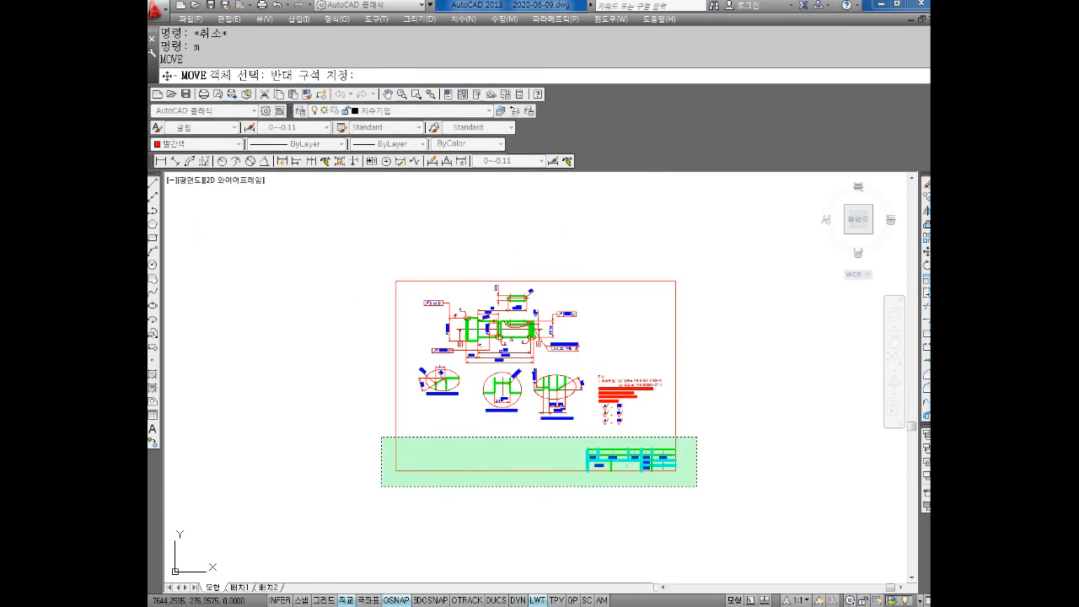
{"action": "left_click", "coordinate": [385, 486]}
{"action": "middle_click_drag", "start_coordinate": [666, 319], "coordinate": [650, 351]}
{"action": "key", "text": "Return"}
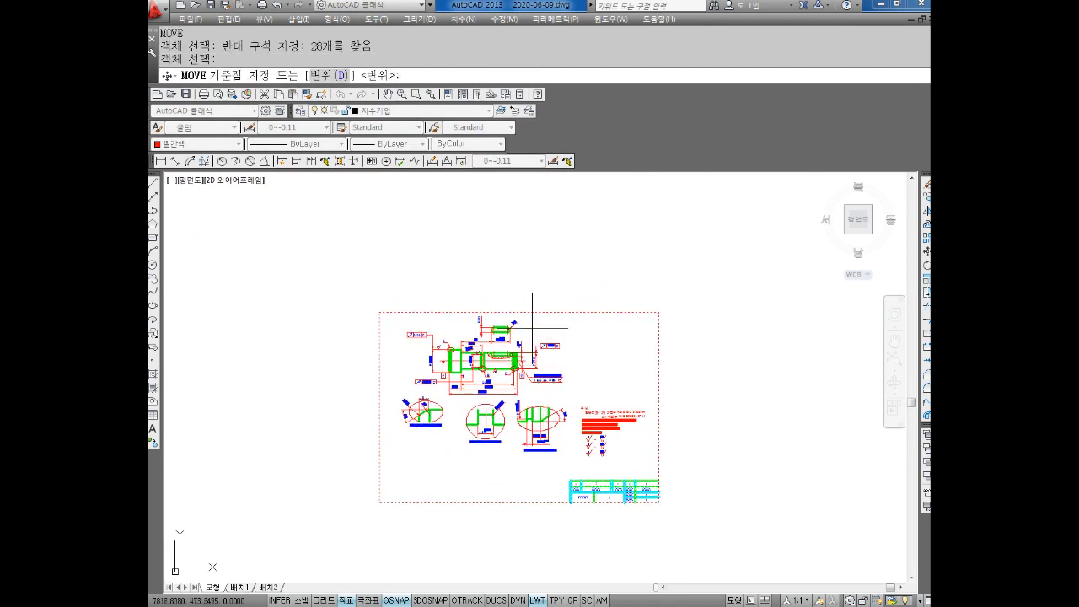
{"action": "left_click", "coordinate": [521, 280]}
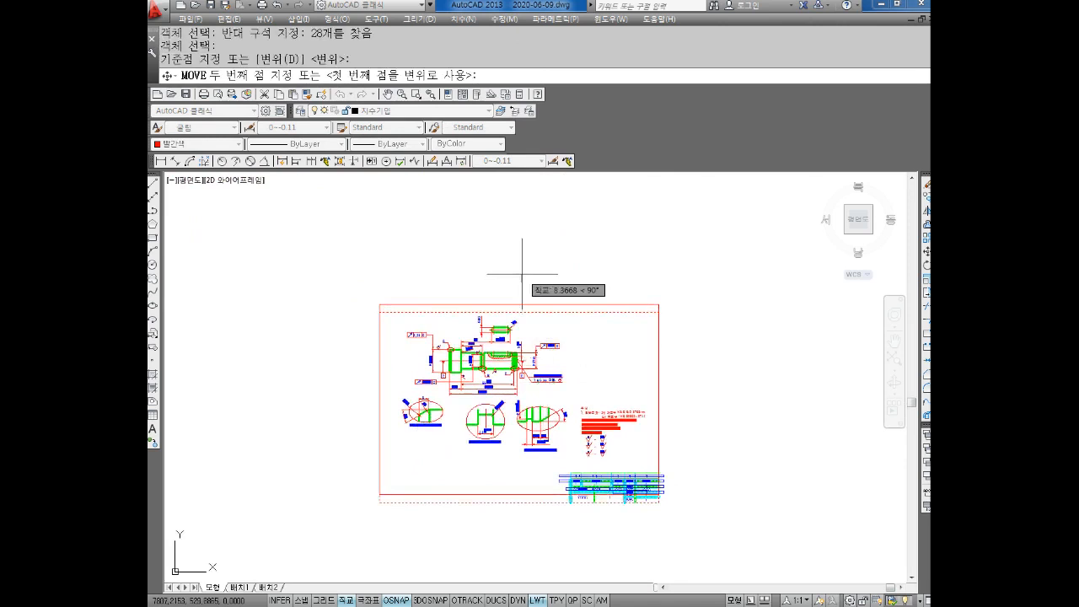
{"action": "key", "text": "Escape"}
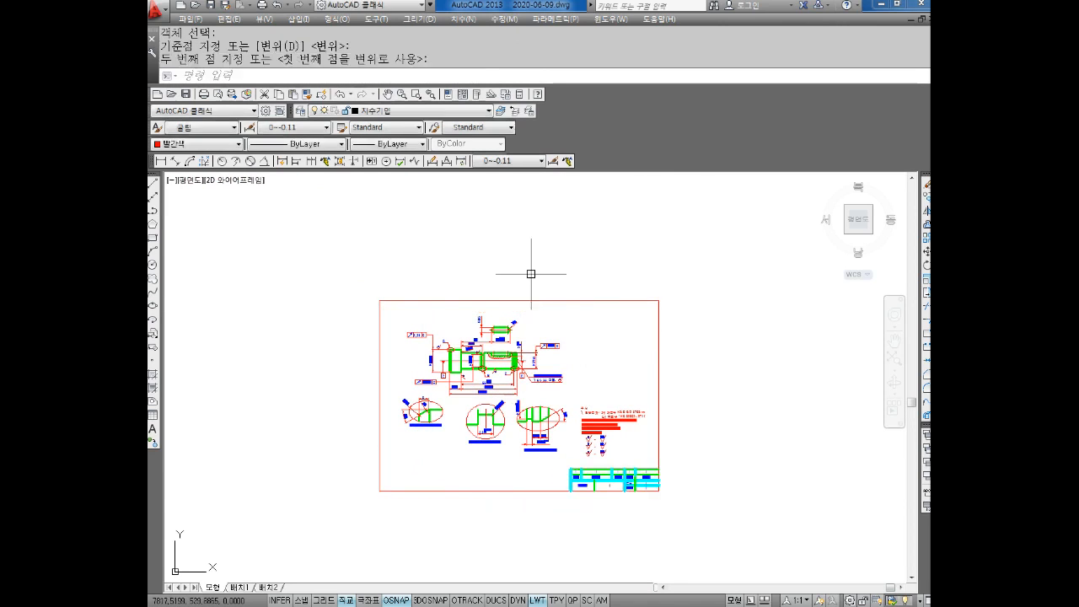
{"action": "key", "text": "Escape"}
Shift the frame and title block slightly to the left around the drawing views
{"action": "middle_click_drag", "start_coordinate": [486, 377], "coordinate": [563, 363]}
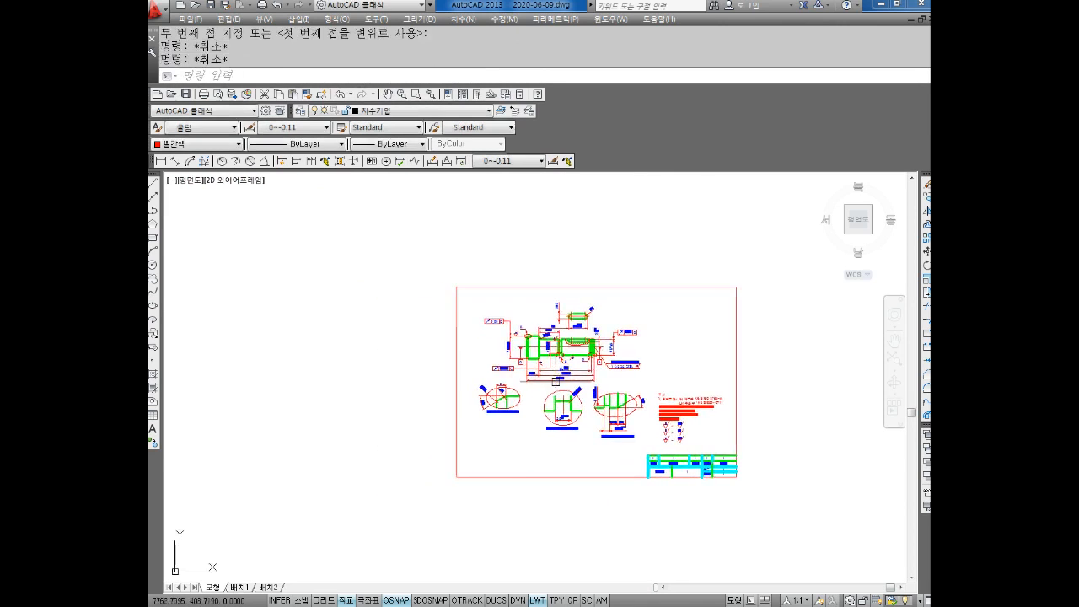
{"action": "scroll", "coordinate": [574, 377], "scroll_direction": "up", "scroll_amount": 2}
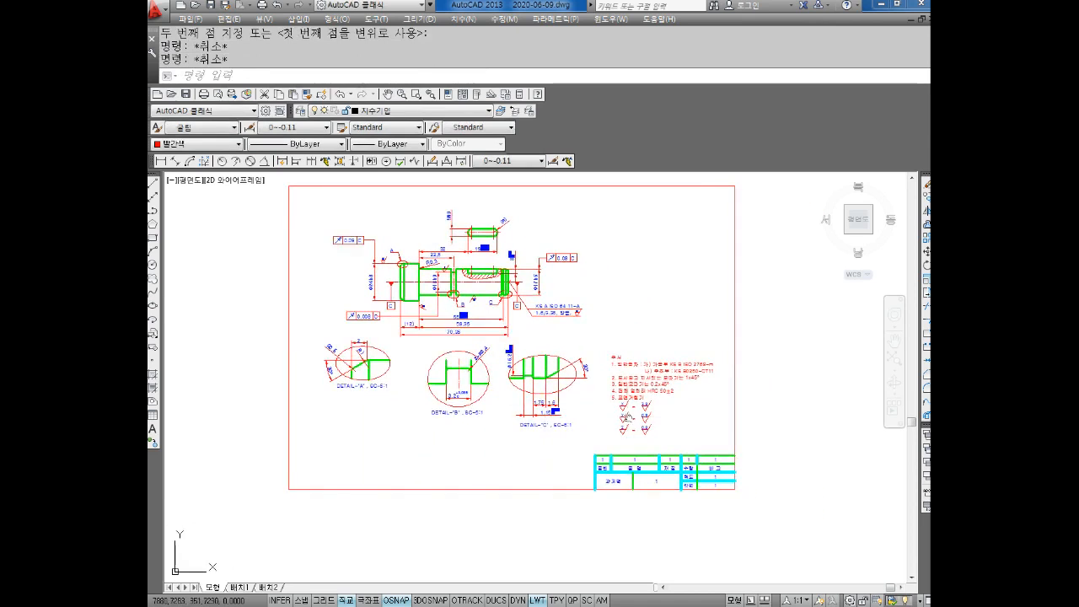
{"action": "middle_click_drag", "start_coordinate": [628, 416], "coordinate": [631, 420]}
{"action": "key", "text": "Escape"}
{"action": "middle_click_drag", "start_coordinate": [584, 453], "coordinate": [615, 469]}
{"action": "type", "text": "m"}
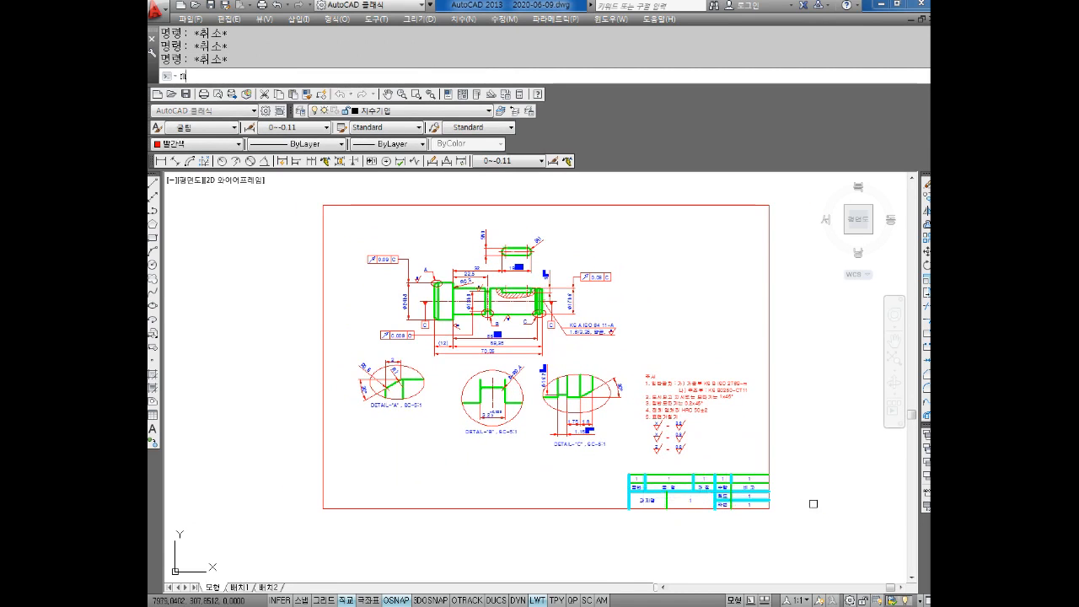
{"action": "key", "text": "Return"}
{"action": "left_click", "coordinate": [811, 462]}
{"action": "left_click", "coordinate": [305, 523]}
{"action": "key", "text": "Return"}
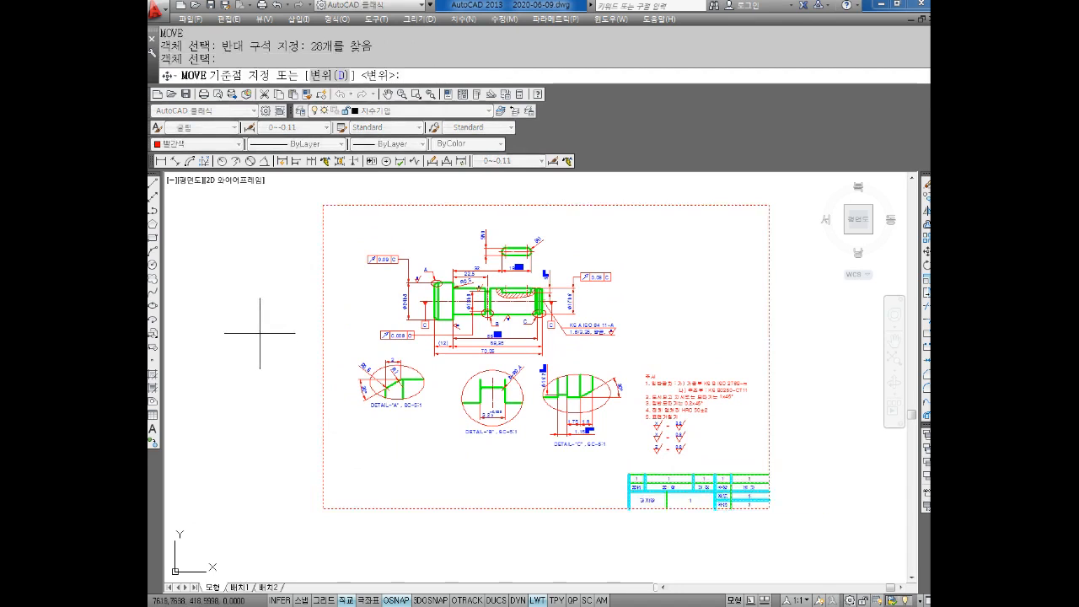
{"action": "left_click", "coordinate": [258, 333]}
{"action": "left_click", "coordinate": [248, 329]}
{"action": "key", "text": "Escape"}
{"action": "key", "text": "Escape"}
Assign the rectangular drawing frame to a layer with a heavier lineweight
{"action": "middle_click_drag", "start_coordinate": [637, 497], "coordinate": [643, 506]}
{"action": "left_click", "coordinate": [406, 479]}
{"action": "left_click", "coordinate": [311, 516]}
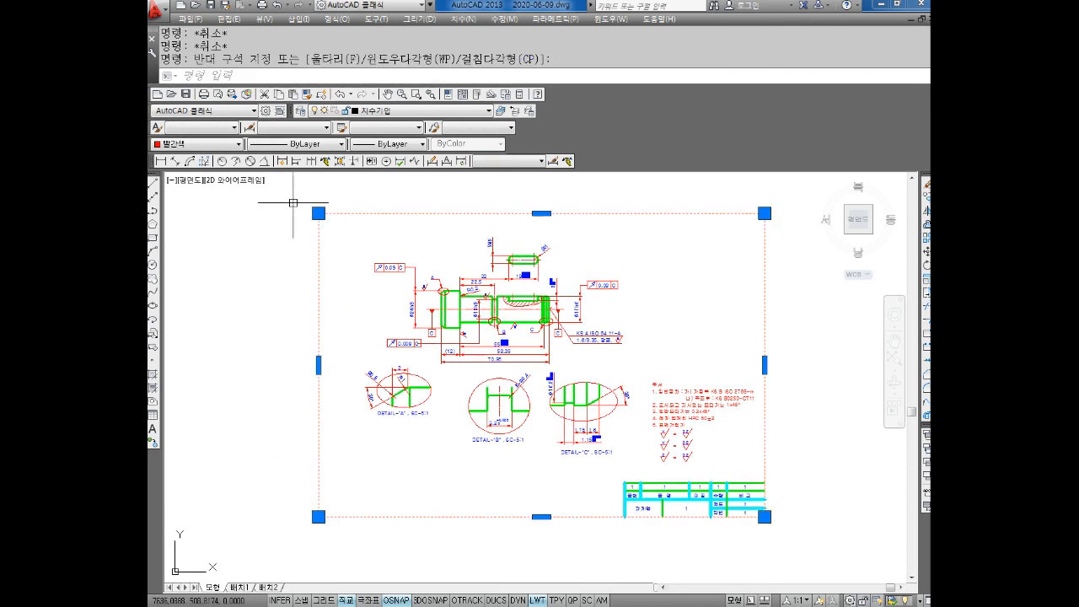
{"action": "left_click", "coordinate": [396, 111]}
{"action": "left_click", "coordinate": [385, 164]}
{"action": "key", "text": "Escape"}
{"action": "key", "text": "Escape"}
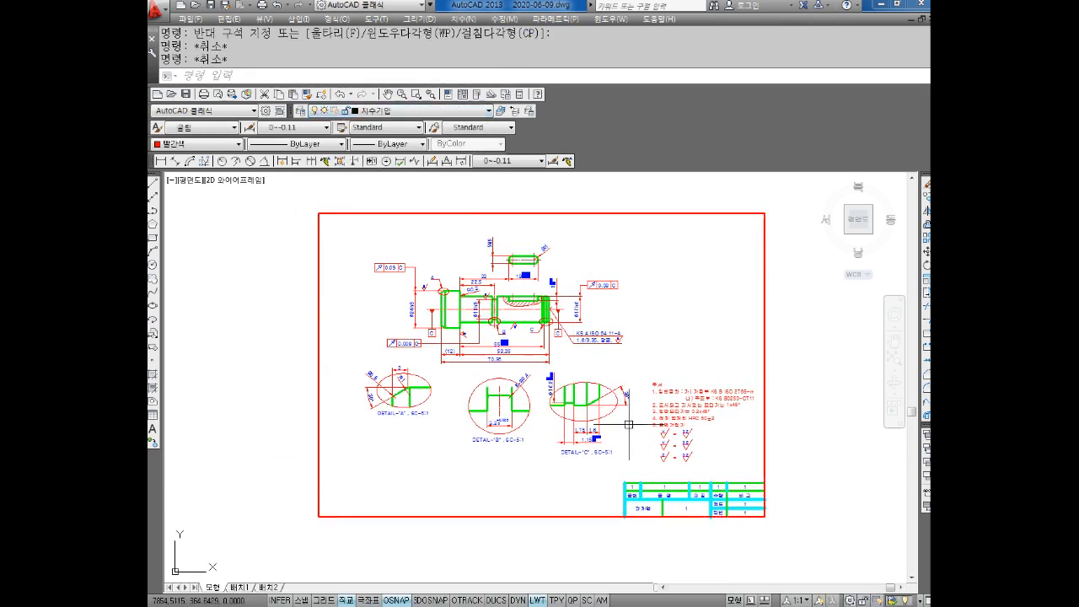
Set the drawing frame's colour to green
{"action": "left_click", "coordinate": [315, 236]}
{"action": "key", "text": "Escape"}
{"action": "key", "text": "Escape"}
{"action": "left_click", "coordinate": [329, 246]}
{"action": "left_click", "coordinate": [302, 257]}
{"action": "left_click", "coordinate": [182, 144]}
{"action": "left_click", "coordinate": [190, 197]}
{"action": "key", "text": "Escape"}
{"action": "key", "text": "Escape"}
Replace the placeholder above the 수량 cell in the title block with the label 성명
{"action": "scroll", "coordinate": [732, 516], "scroll_direction": "up", "scroll_amount": 2}
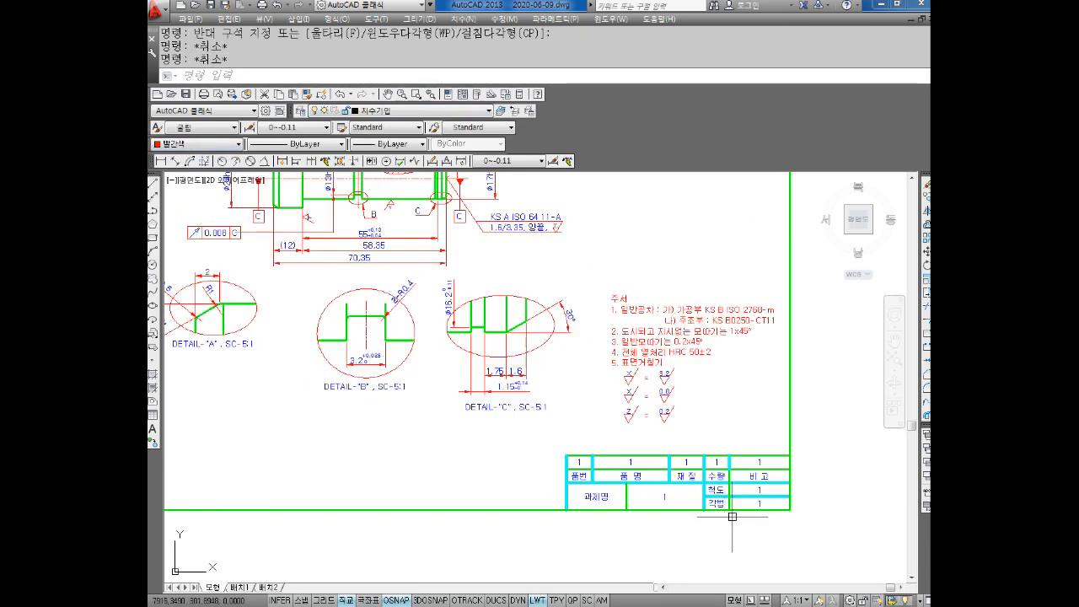
{"action": "middle_click_drag", "start_coordinate": [732, 516], "coordinate": [665, 489]}
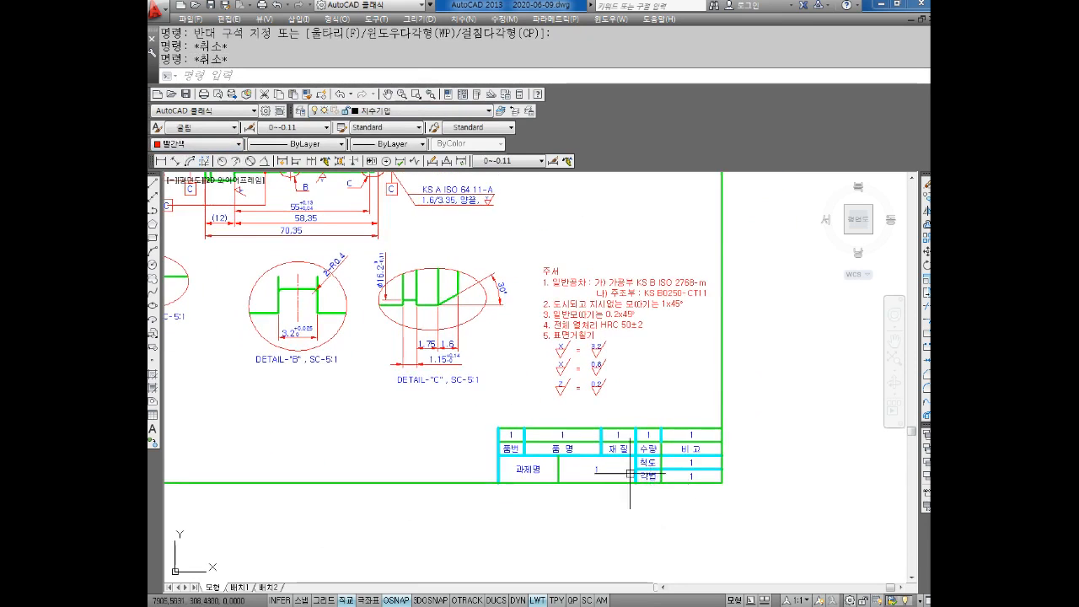
{"action": "mouse_move", "coordinate": [574, 447]}
{"action": "middle_mouse_down"}
{"action": "mouse_move", "coordinate": [632, 475]}
{"action": "mouse_move", "coordinate": [625, 468]}
{"action": "middle_mouse_up"}
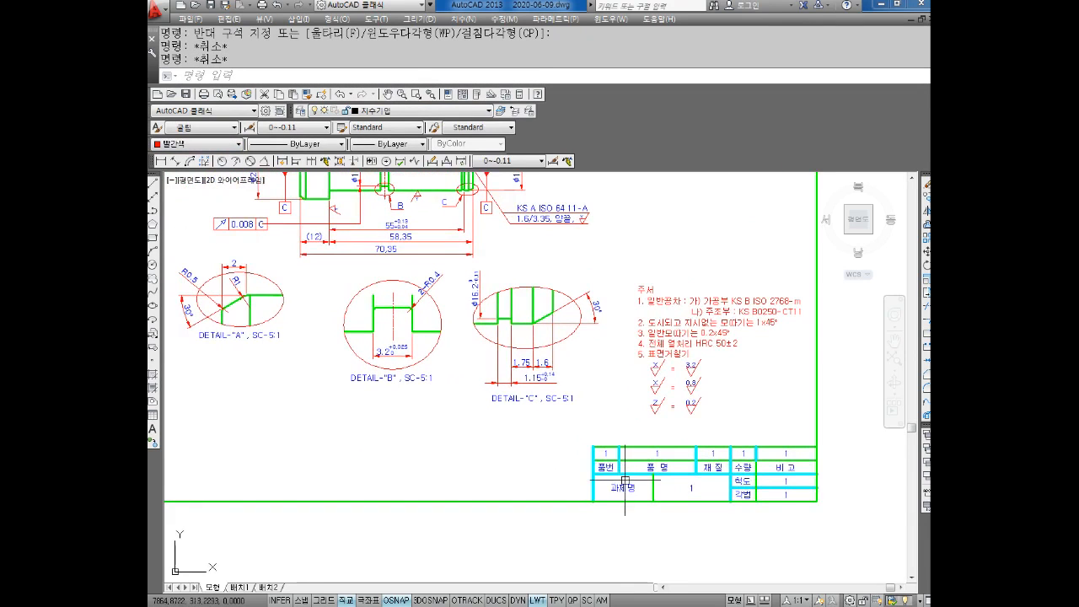
{"action": "scroll", "coordinate": [711, 486], "scroll_direction": "up", "scroll_amount": 4}
{"action": "middle_click_drag", "start_coordinate": [730, 496], "coordinate": [614, 479]}
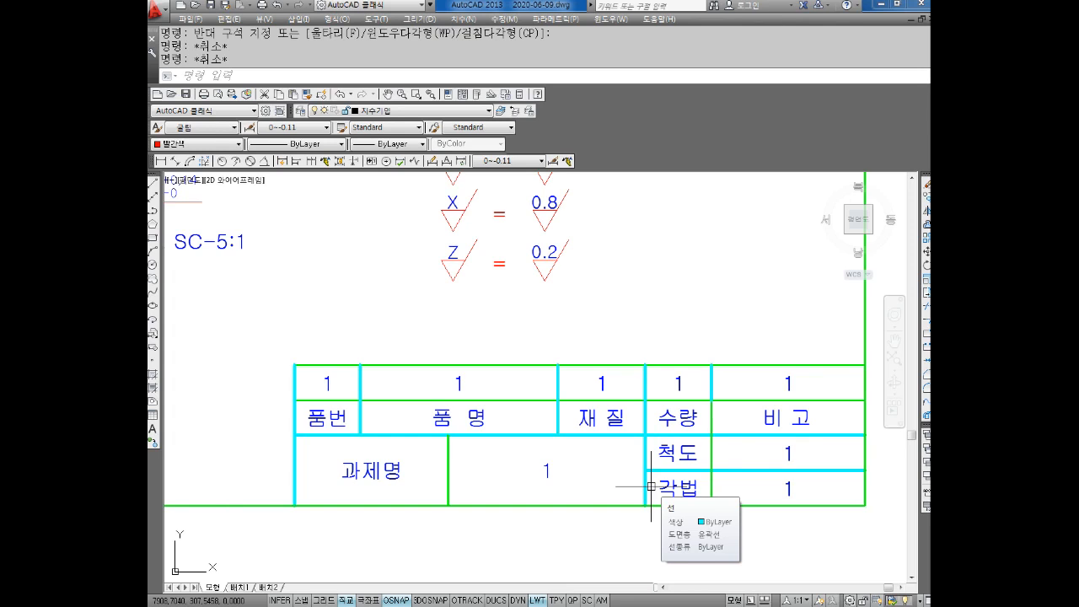
{"action": "key", "text": "Escape"}
{"action": "mouse_move", "coordinate": [528, 439]}
{"action": "middle_mouse_down"}
{"action": "mouse_move", "coordinate": [547, 437]}
{"action": "mouse_move", "coordinate": [465, 426]}
{"action": "middle_mouse_up"}
{"action": "middle_click_drag", "start_coordinate": [560, 457], "coordinate": [570, 451]}
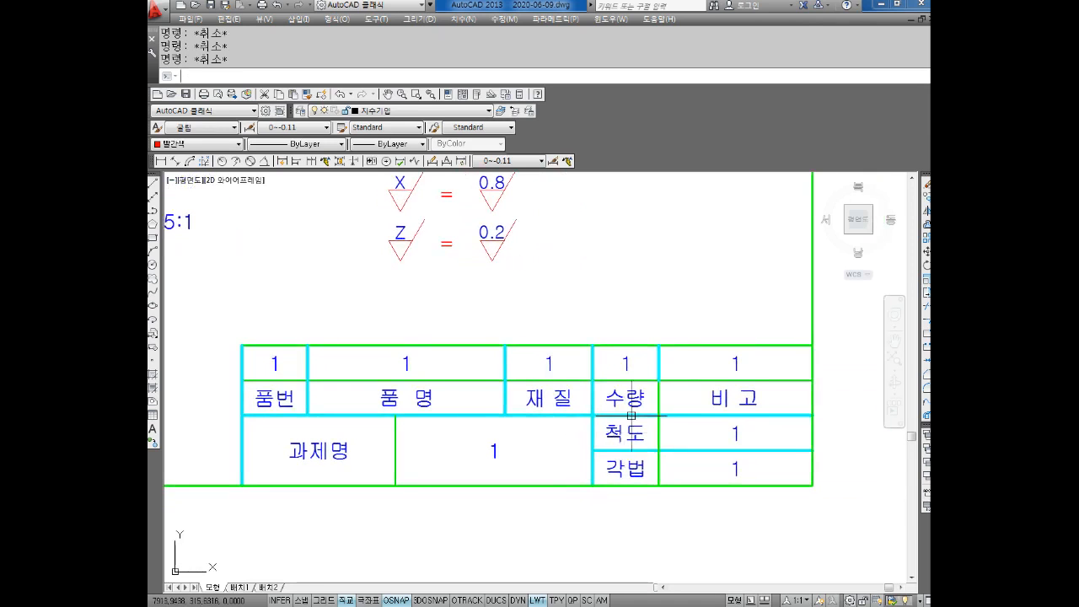
{"action": "double_click", "coordinate": [631, 361]}
{"action": "type", "text": "tj"}
{"action": "key", "text": "BackSpace"}
{"action": "key", "text": "BackSpace"}
{"action": "type", "text": "tjdaud"}
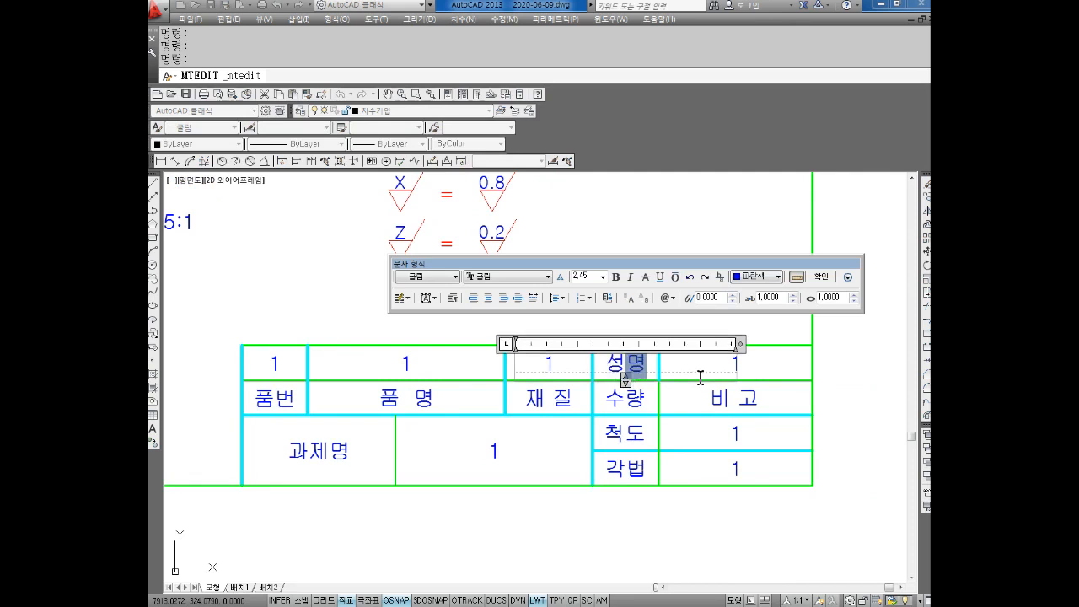
{"action": "left_click", "coordinate": [771, 470]}
Fill in the full name in the title block cell beside the 성명 label
{"action": "left_click", "coordinate": [766, 362]}
{"action": "left_click", "coordinate": [712, 361]}
{"action": "double_click", "coordinate": [736, 365]}
{"action": "key", "text": "ctrl+a"}
{"action": "type", "text": "ghdrlfehd"}
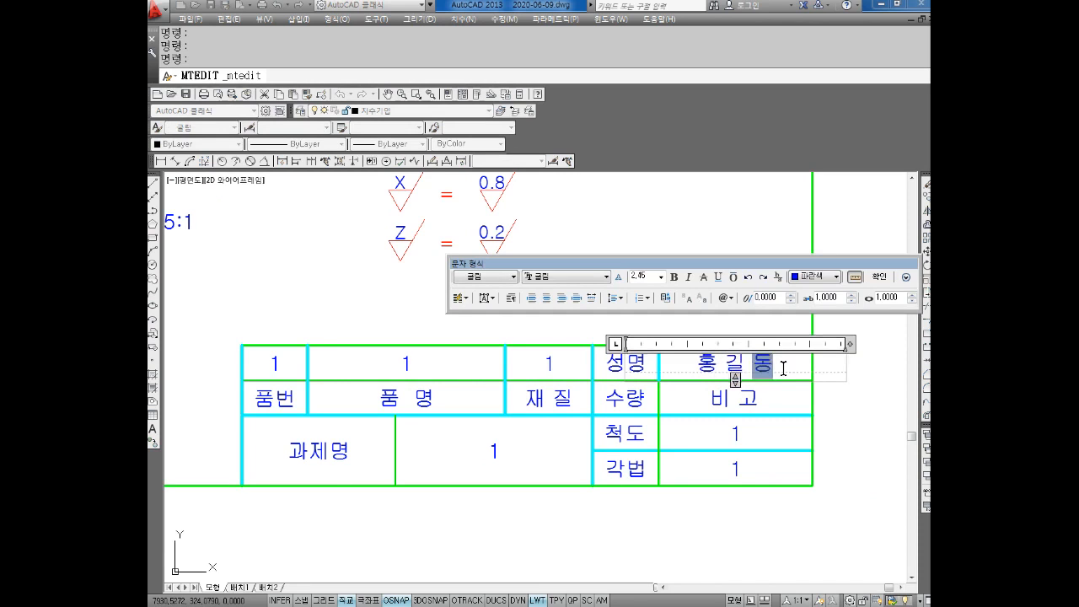
{"action": "left_click", "coordinate": [534, 465]}
{"action": "key", "text": "Escape"}
{"action": "key", "text": "Escape"}
Start plotting the drawing and choose the DocuCentre-IV 3065 printer
{"action": "scroll", "coordinate": [544, 455], "scroll_direction": "down", "scroll_amount": 5}
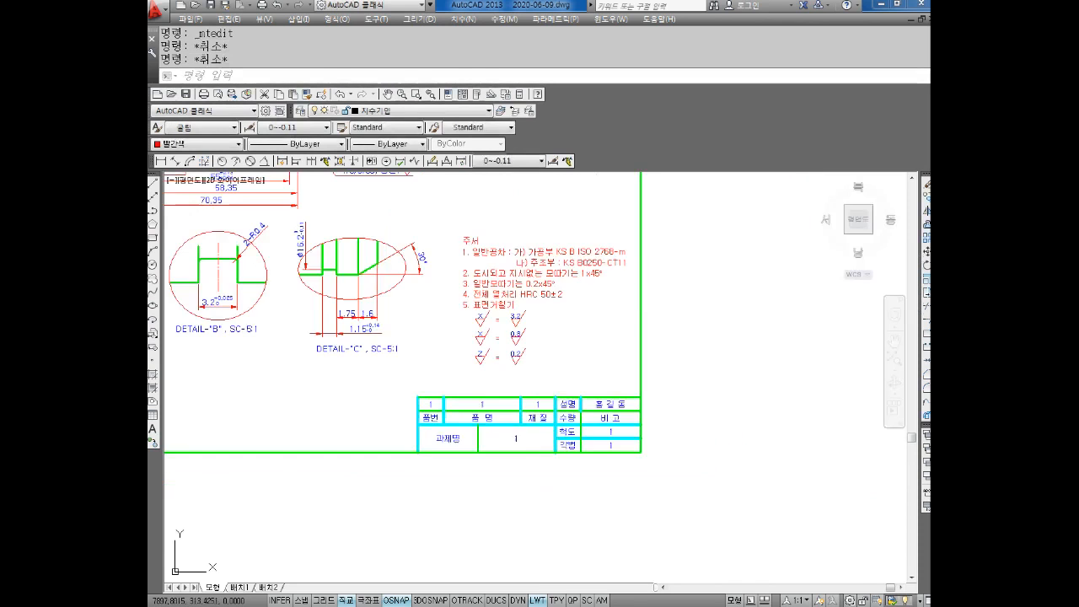
{"action": "scroll", "coordinate": [511, 349], "scroll_direction": "down", "scroll_amount": 3}
{"action": "scroll", "coordinate": [638, 422], "scroll_direction": "up", "scroll_amount": 5}
{"action": "scroll", "coordinate": [594, 430], "scroll_direction": "down", "scroll_amount": 5}
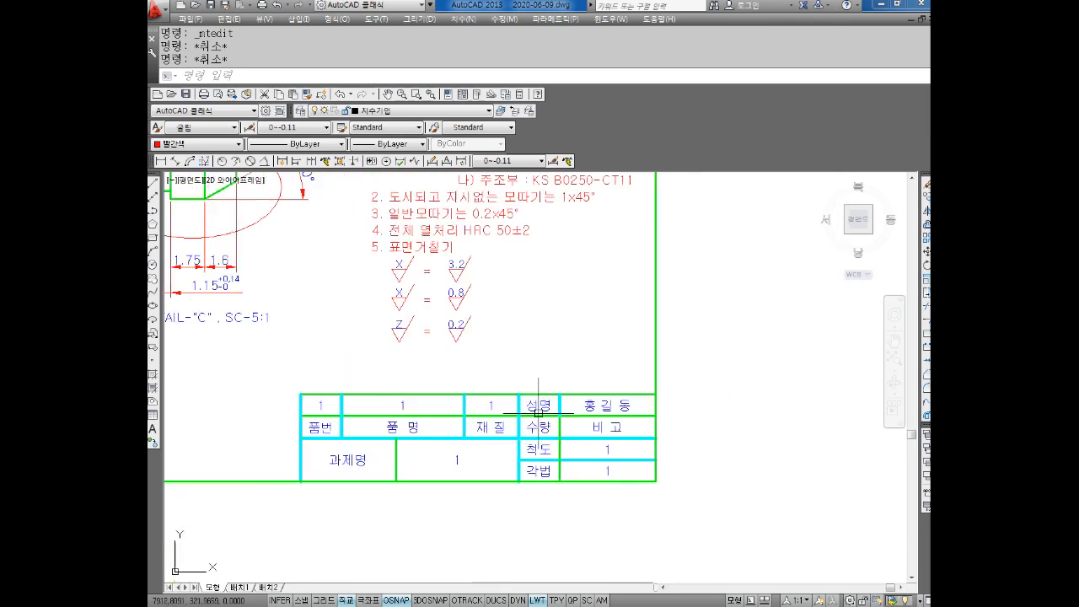
{"action": "middle_click_drag", "start_coordinate": [508, 385], "coordinate": [624, 430]}
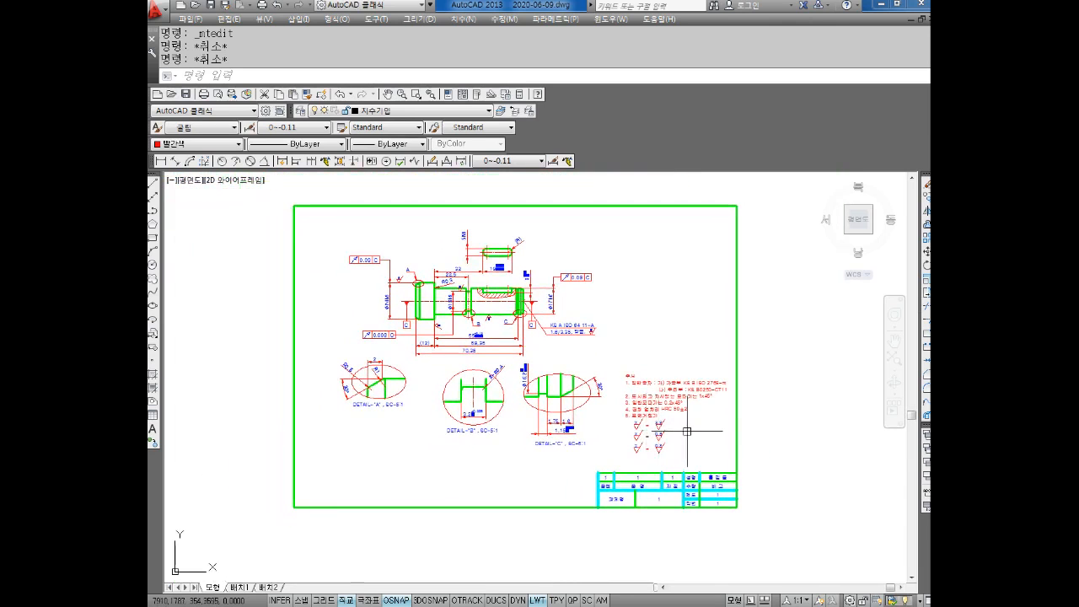
{"action": "type", "text": "ㅣㅣ시"}
{"action": "key", "text": "Return"}
{"action": "key", "text": "Escape"}
{"action": "key", "text": "Escape"}
{"action": "type", "text": "plot"}
{"action": "key", "text": "Return"}
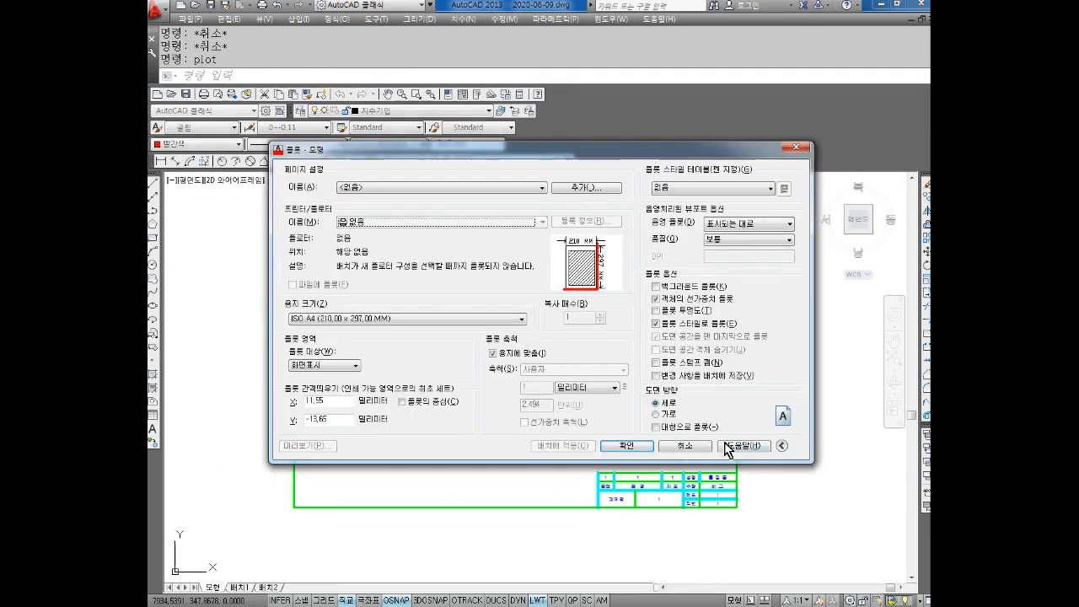
{"action": "left_click", "coordinate": [438, 222]}
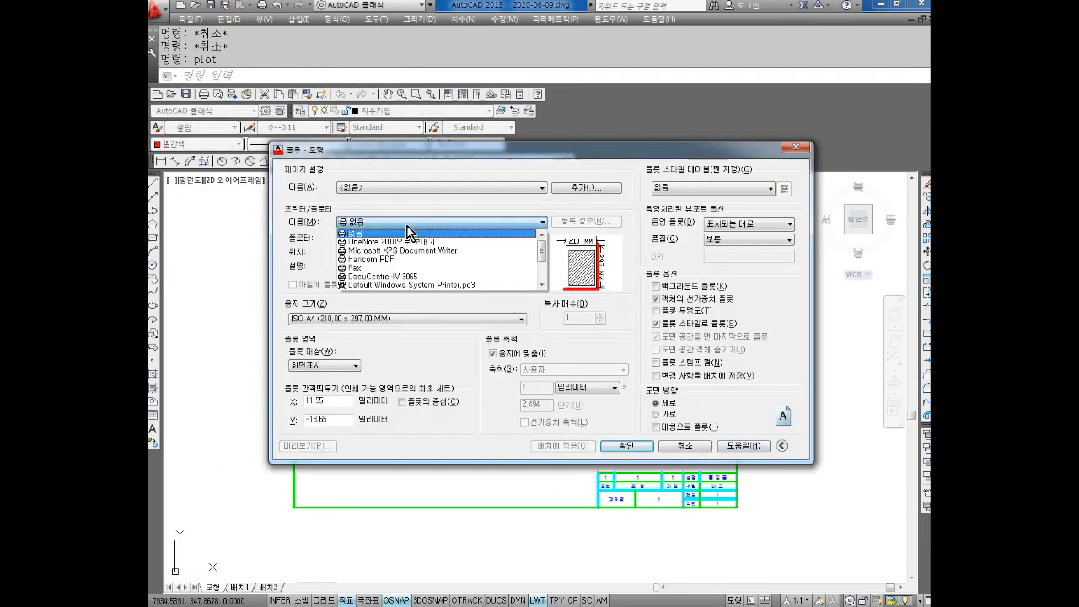
{"action": "left_click", "coordinate": [392, 281]}
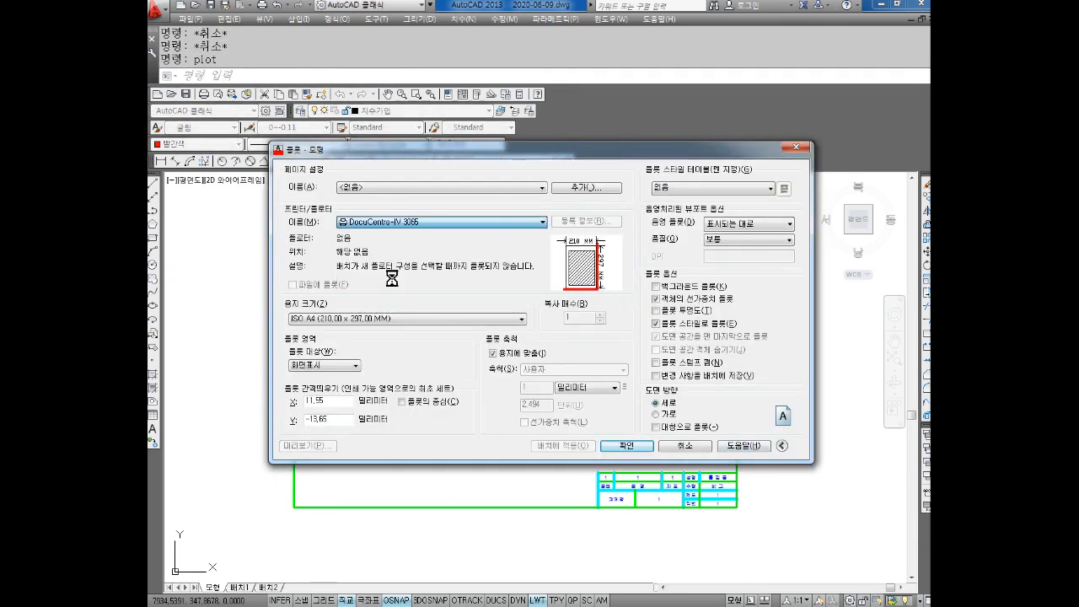
Set the plot area to a window spanning opposite corners of the green drawing frame
{"action": "left_click", "coordinate": [359, 366]}
{"action": "left_click", "coordinate": [326, 382]}
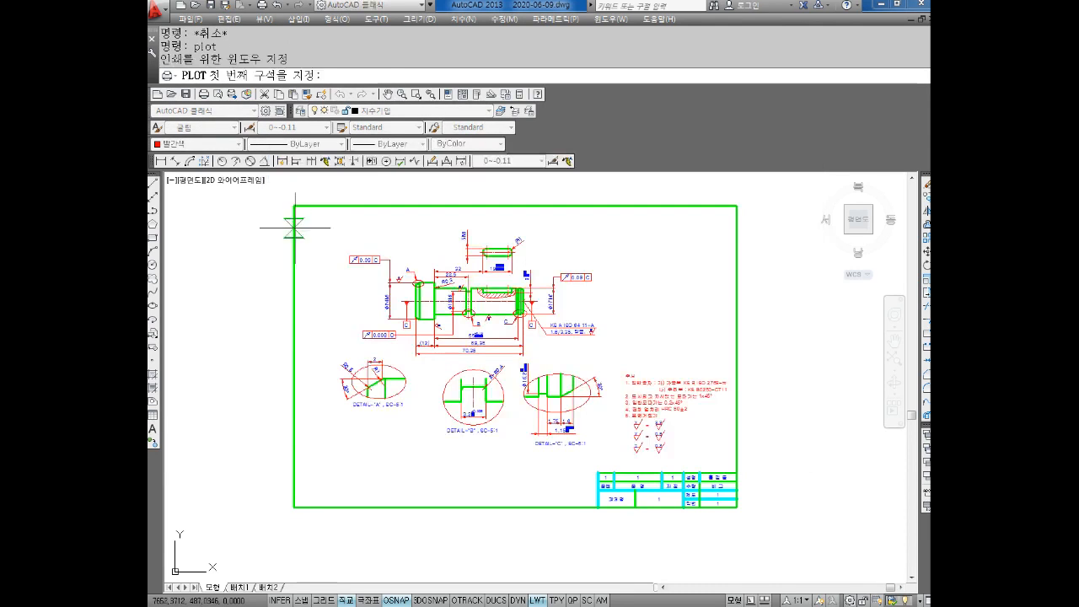
{"action": "left_click", "coordinate": [293, 206]}
{"action": "left_click", "coordinate": [737, 507]}
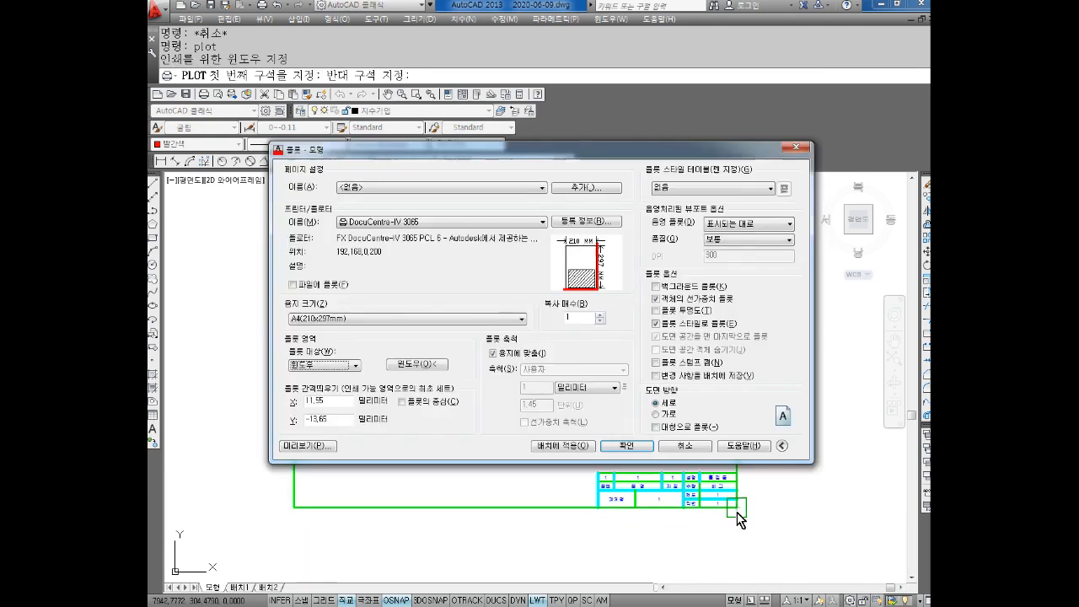
Assign the acad.ctb plot style table and apply the plot settings to the layout
{"action": "left_click", "coordinate": [707, 187]}
{"action": "left_click", "coordinate": [687, 211]}
{"action": "left_click", "coordinate": [563, 340]}
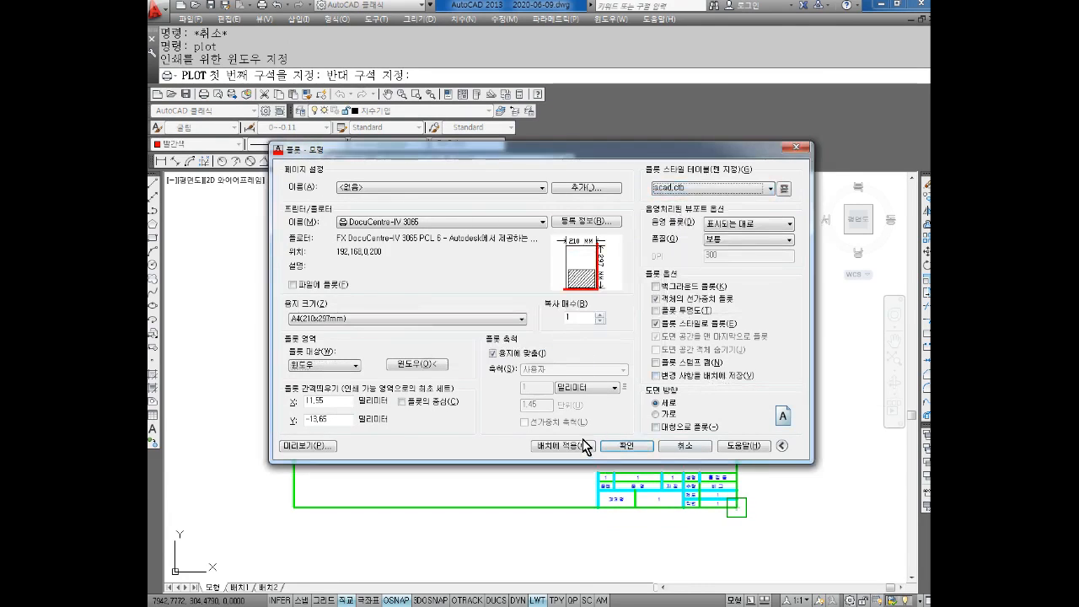
{"action": "left_click", "coordinate": [586, 447]}
Centre the plot on the paper in landscape orientation and inspect its preview
{"action": "left_click", "coordinate": [403, 403]}
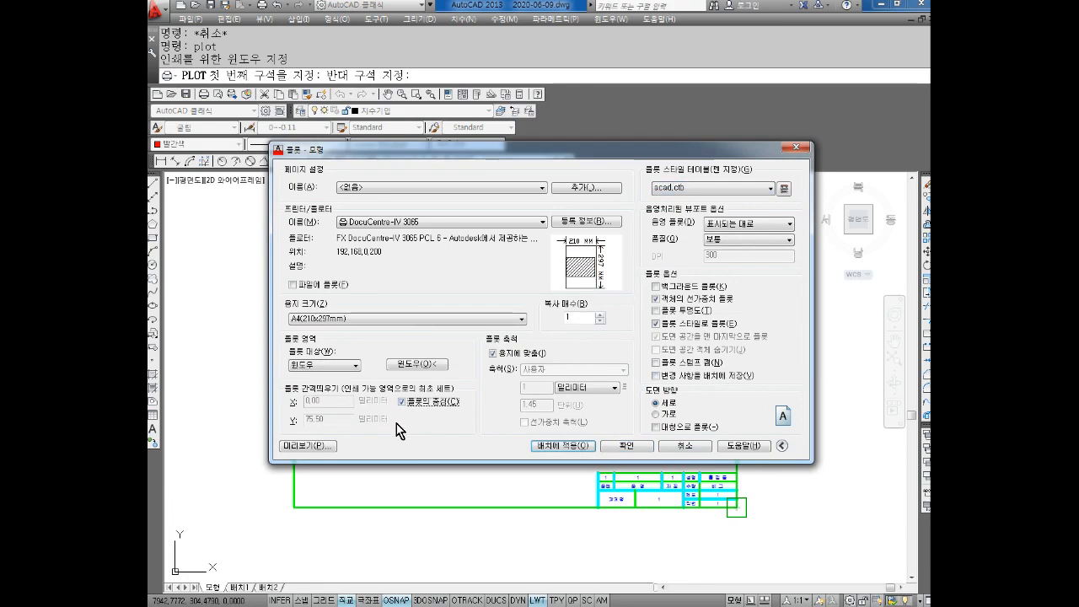
{"action": "left_click", "coordinate": [657, 414]}
{"action": "left_click", "coordinate": [308, 447]}
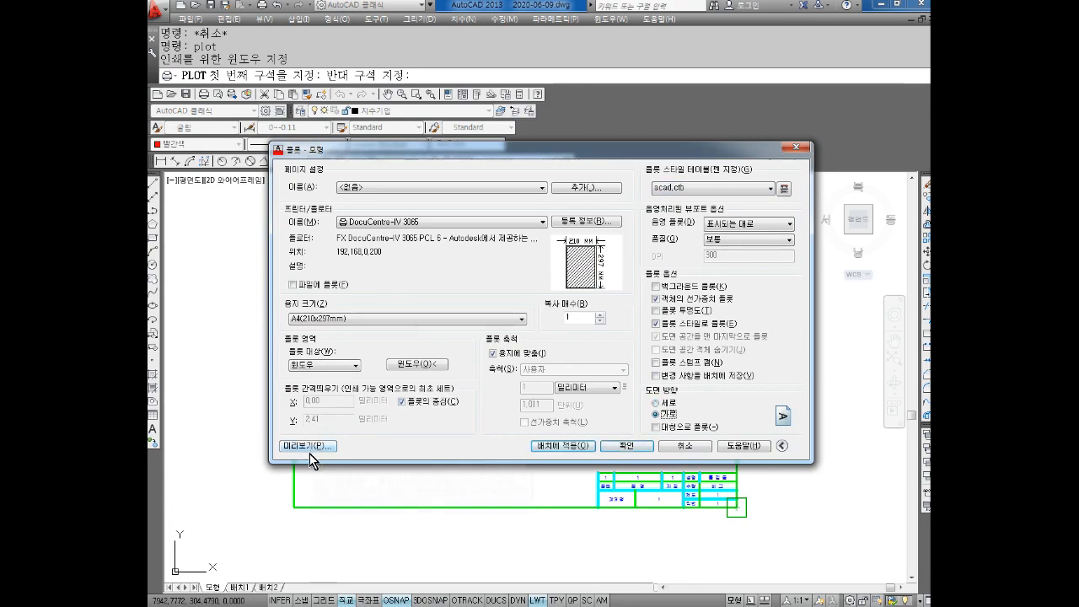
{"action": "scroll", "coordinate": [523, 319], "scroll_direction": "up", "scroll_amount": 5}
{"action": "scroll", "coordinate": [576, 352], "scroll_direction": "down", "scroll_amount": 5}
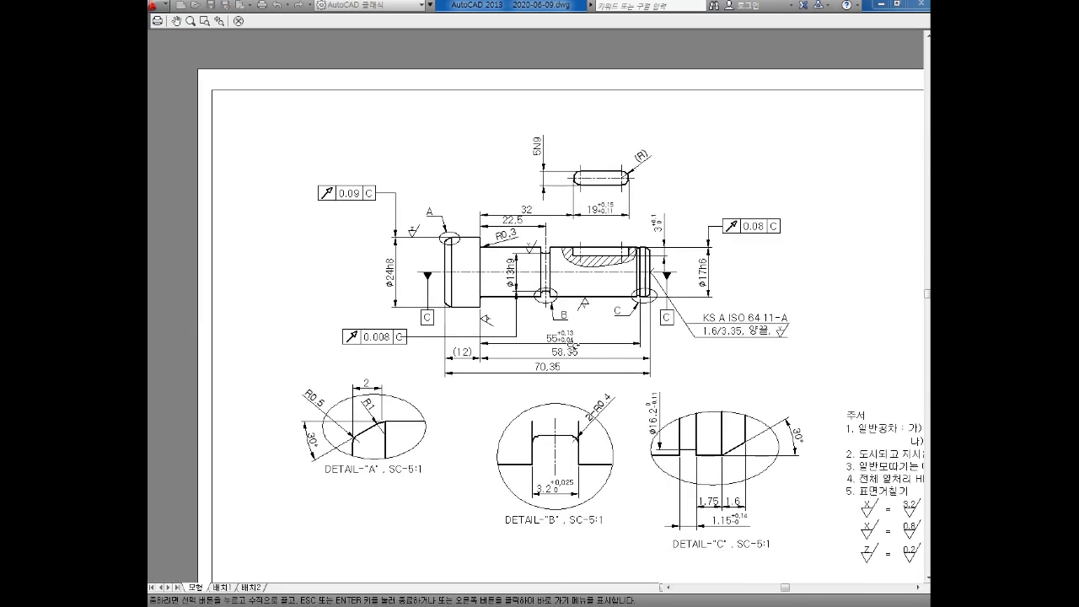
{"action": "key", "text": "Escape"}
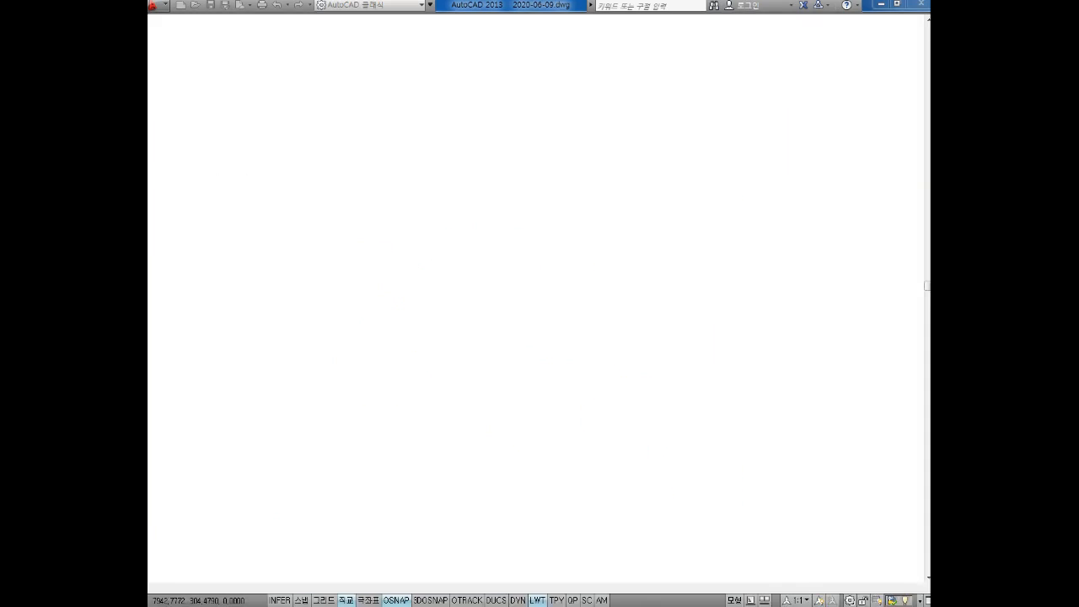
Plot the framed shaft drawing with the configured settings
{"action": "left_click", "coordinate": [625, 447]}
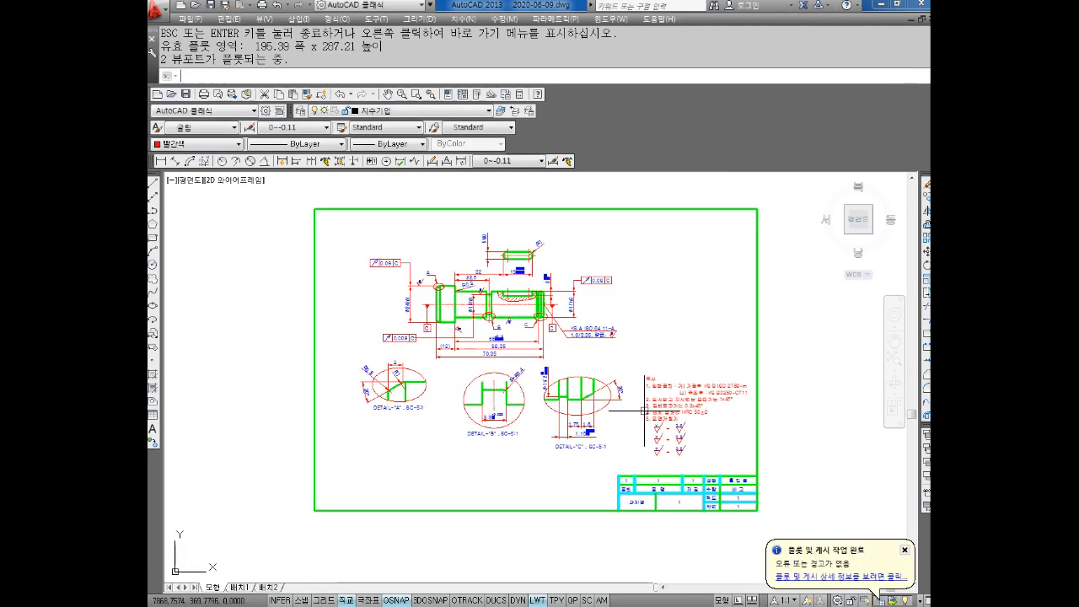
{"action": "key", "text": "Escape"}
{"action": "key", "text": "Escape"}
{"action": "middle_click_drag", "start_coordinate": [620, 375], "coordinate": [638, 366]}
{"action": "middle_click_drag", "start_coordinate": [638, 366], "coordinate": [647, 367]}
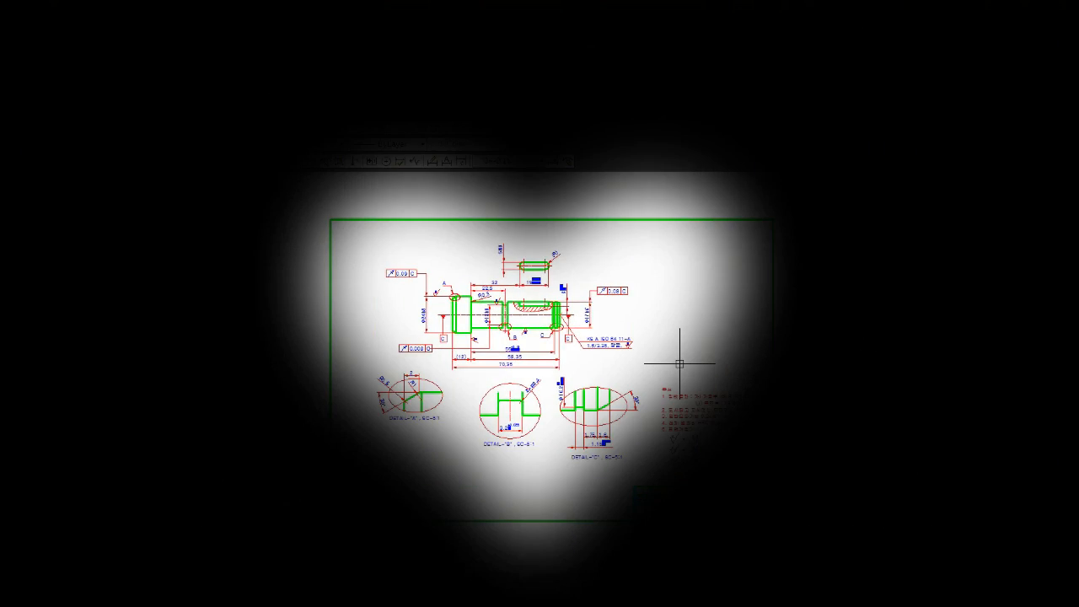